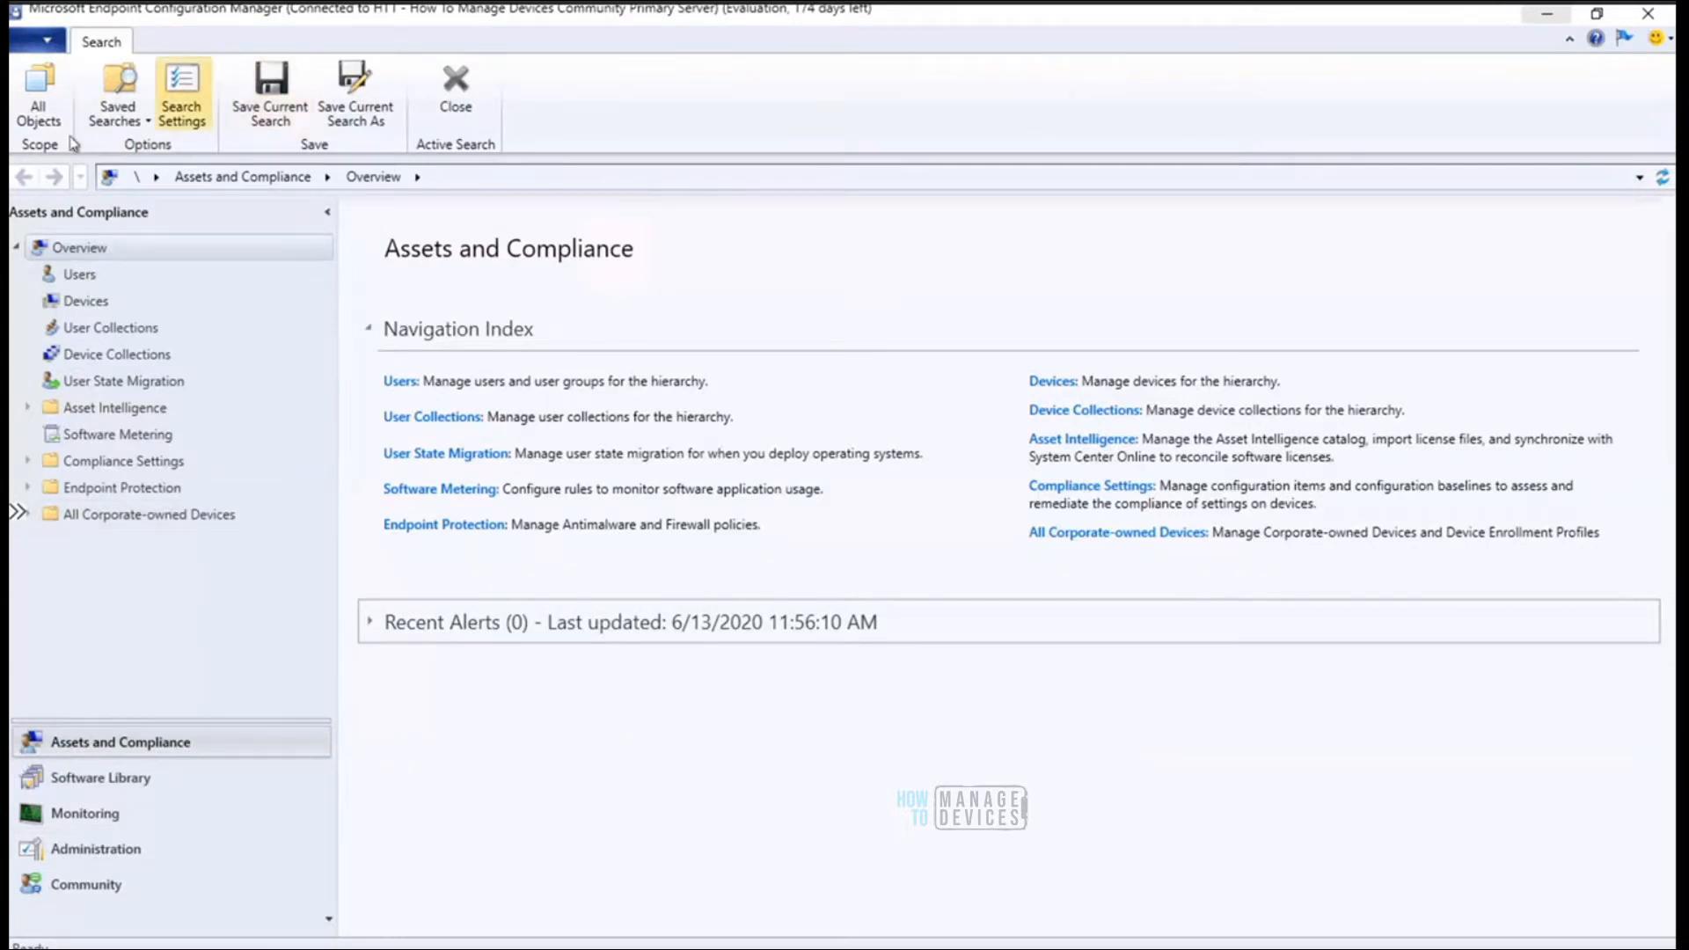
Open the Administration workspace and look over the nodes under Hierarchy Configuration
click(36, 88)
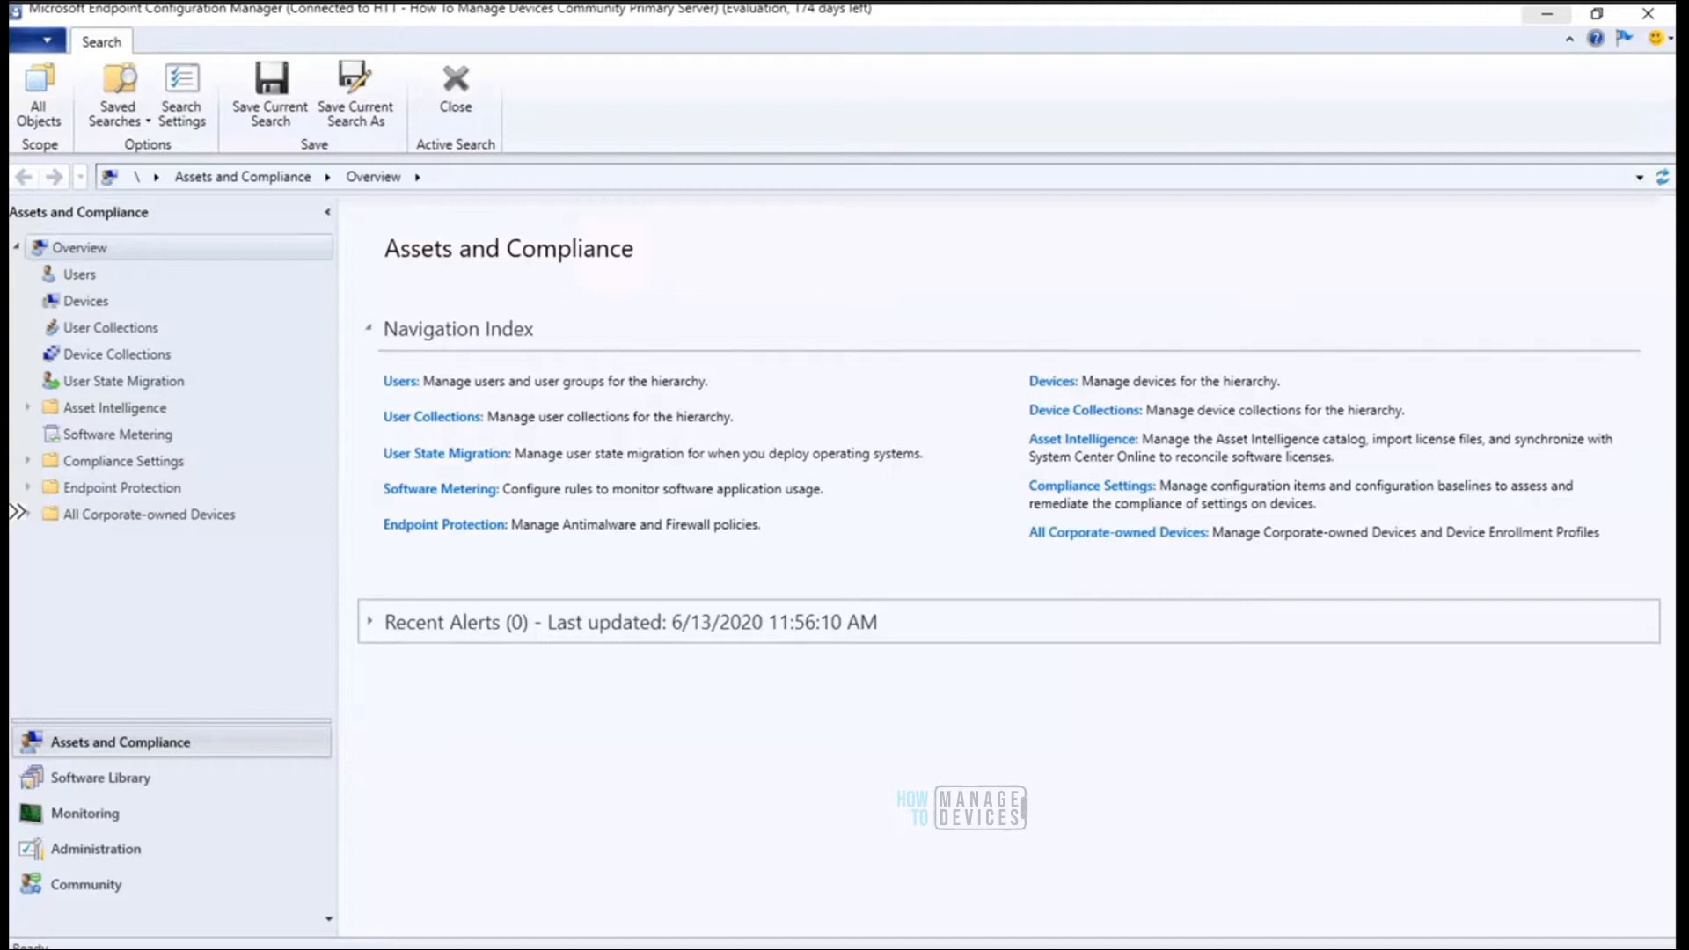
click(97, 851)
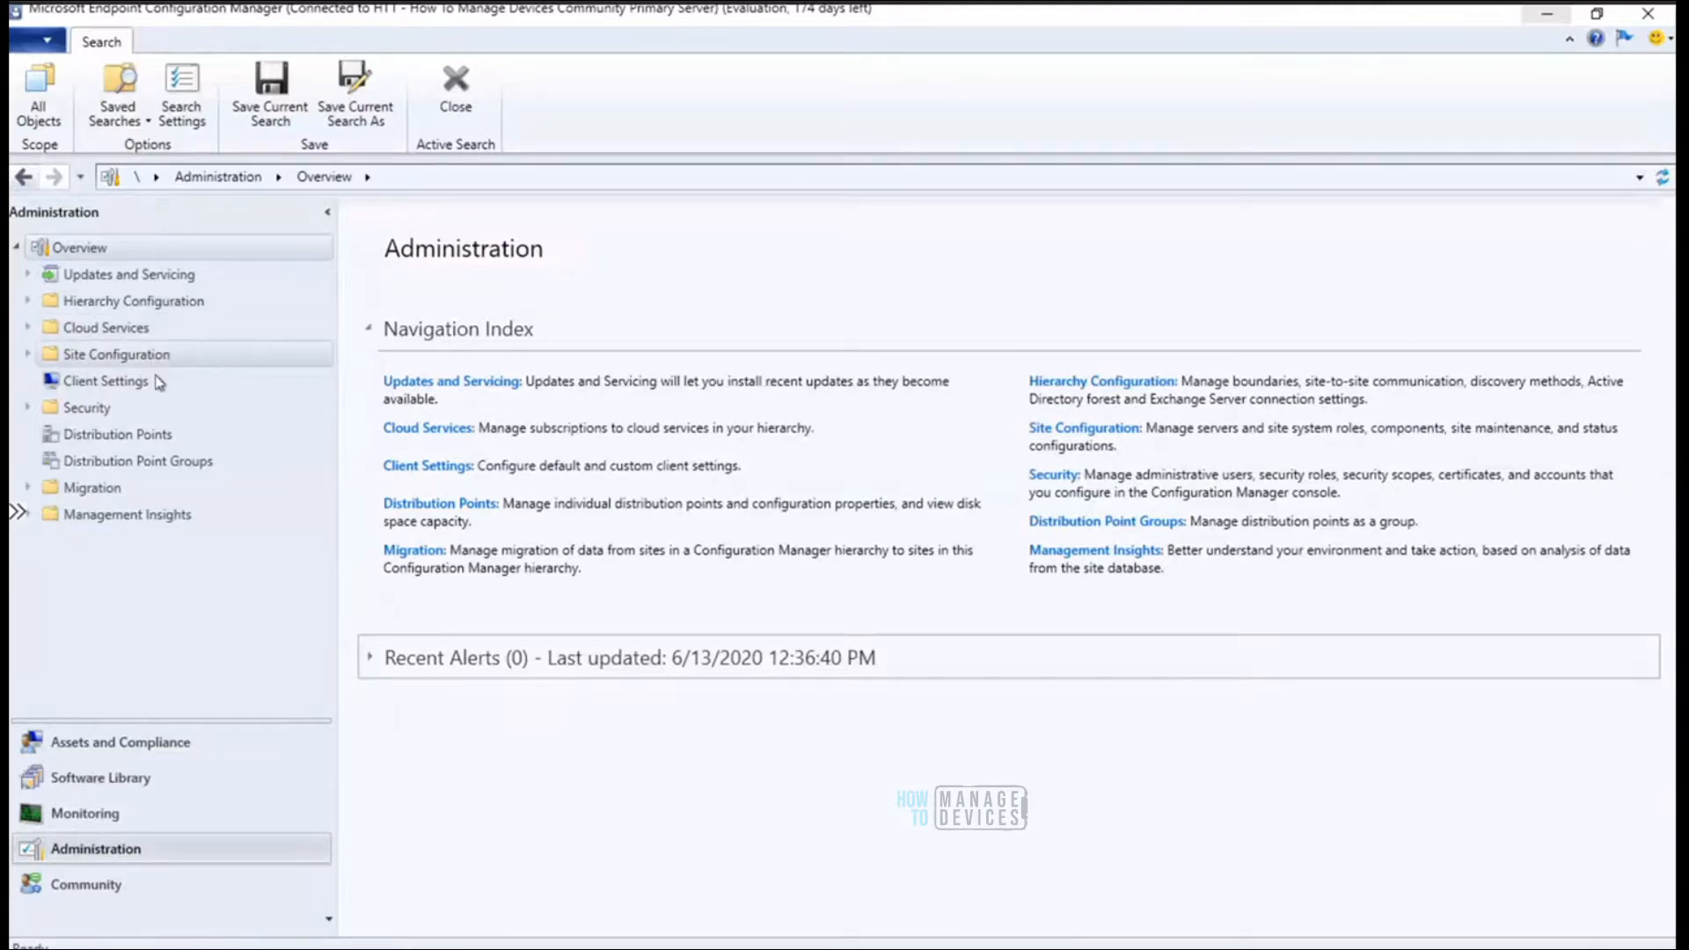
click(29, 301)
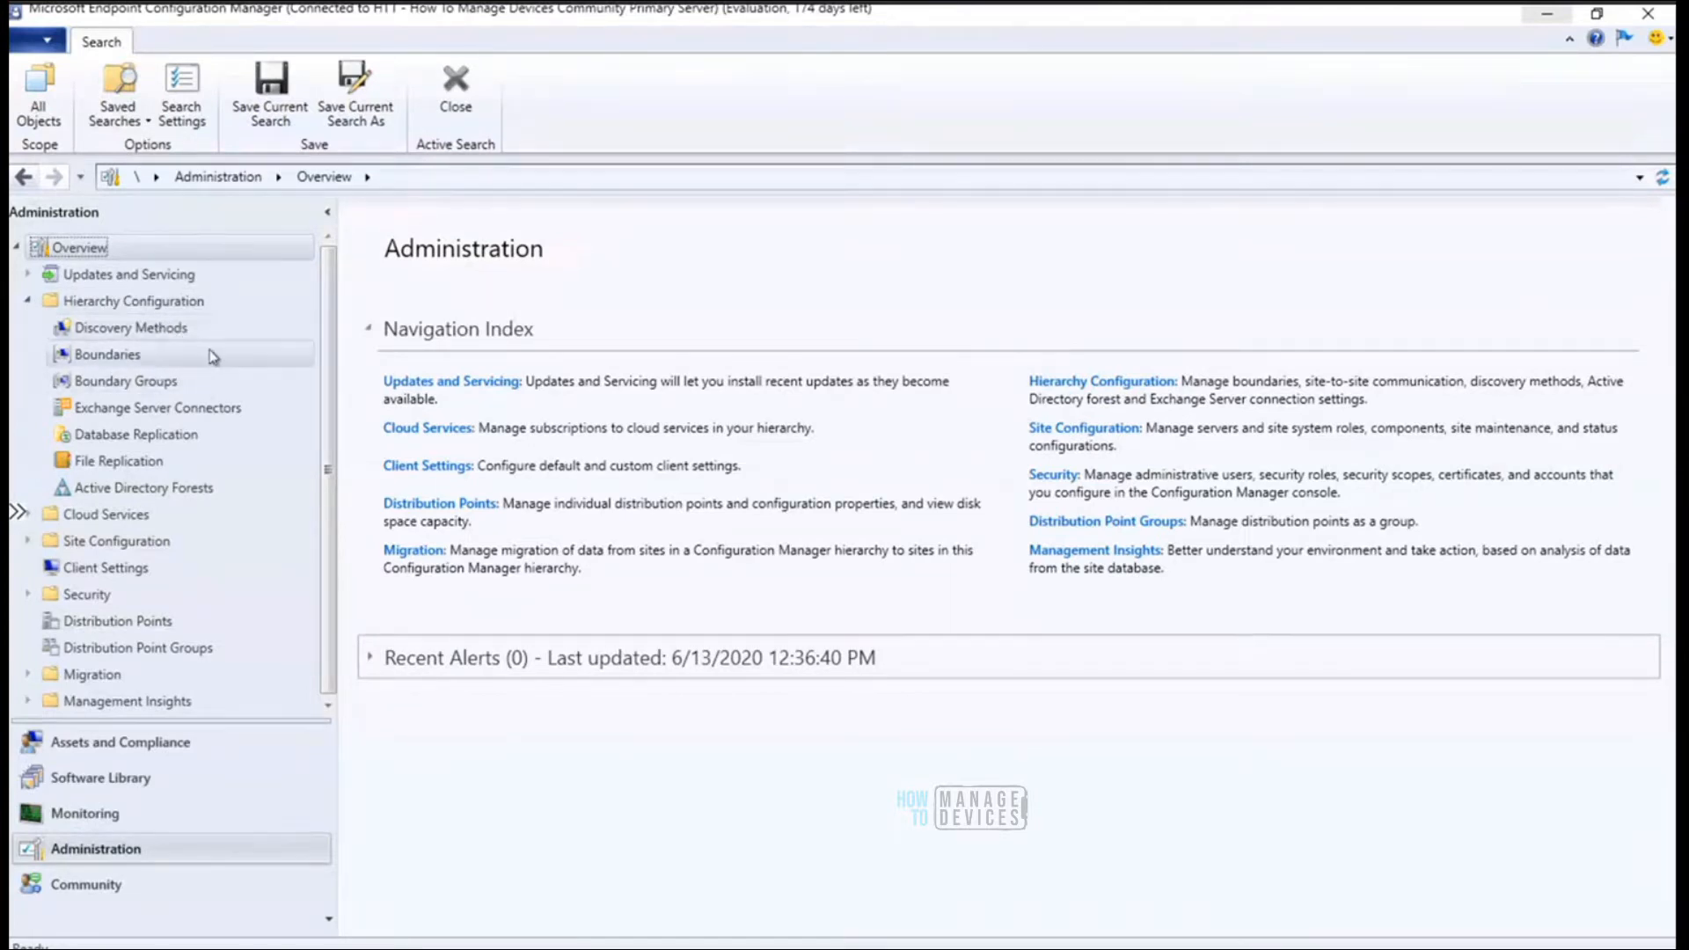
click(29, 301)
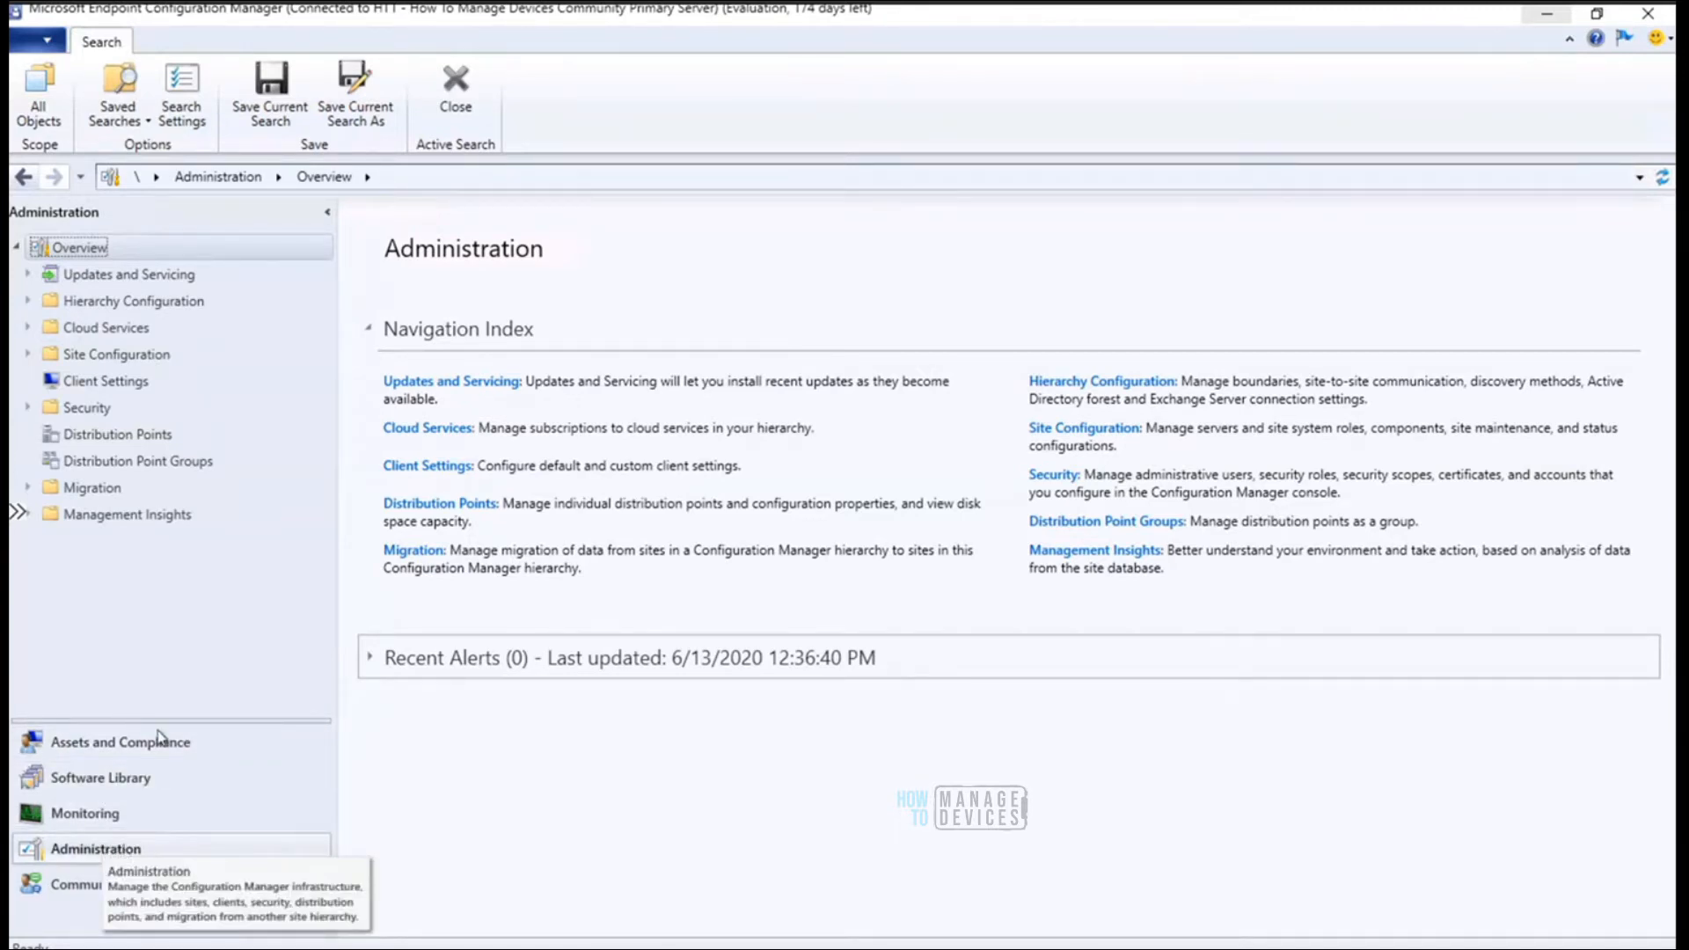
Examine the roles installed on the site server in Servers and Site System Roles, enlarging the roles list
click(28, 354)
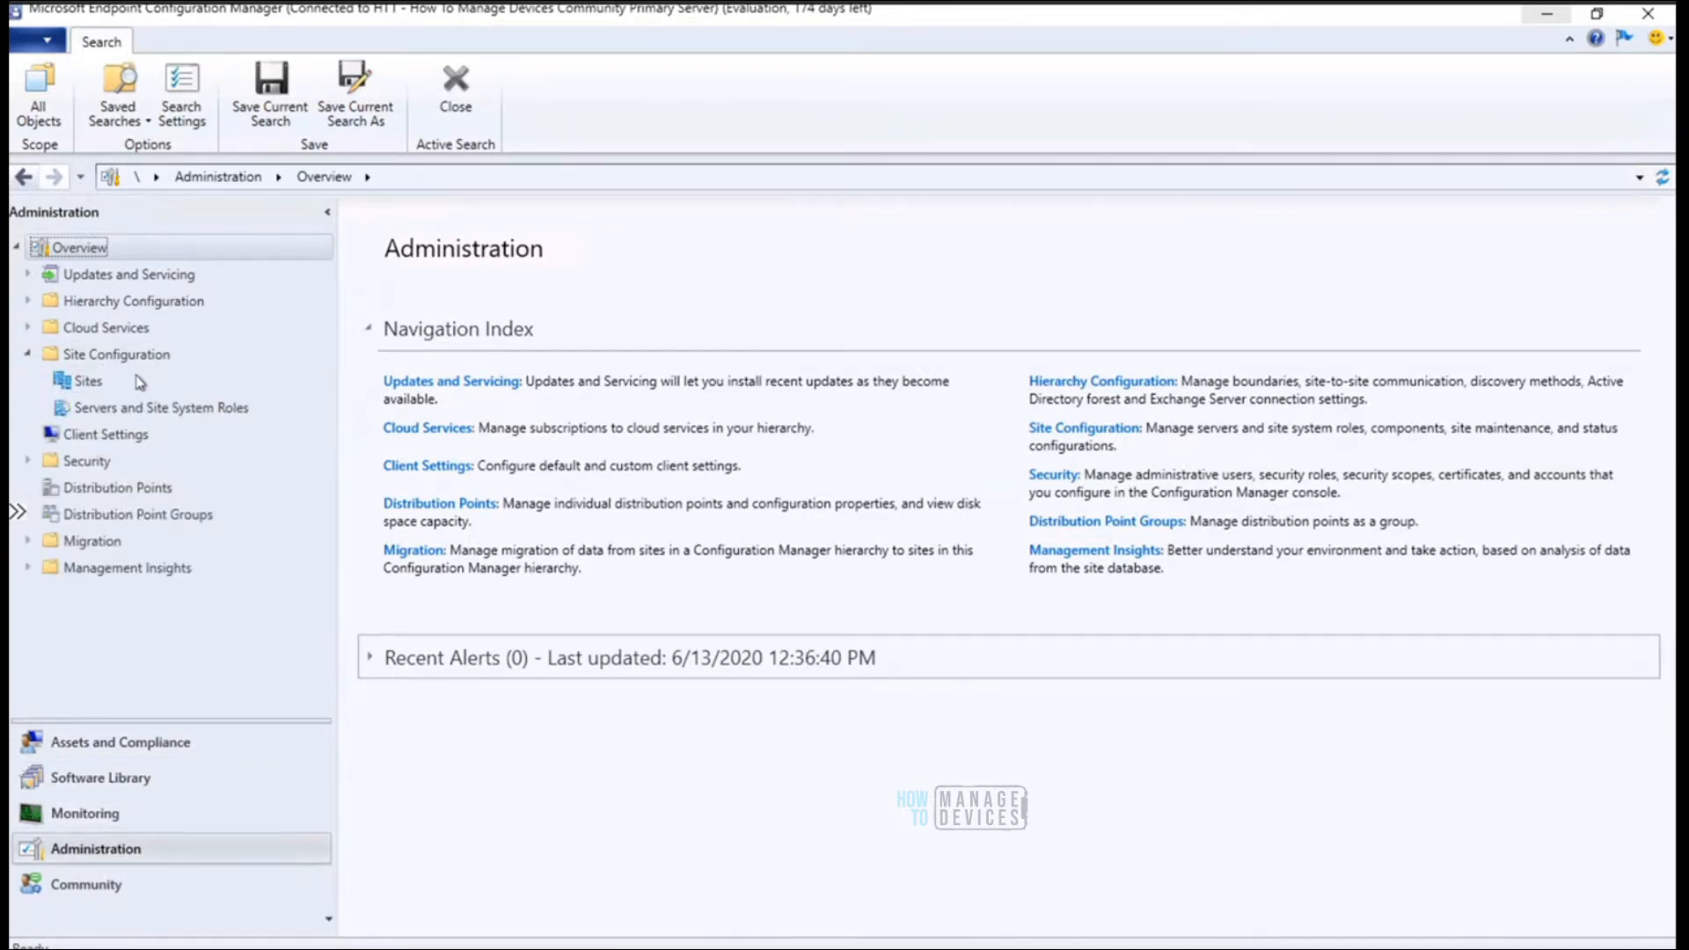
click(93, 387)
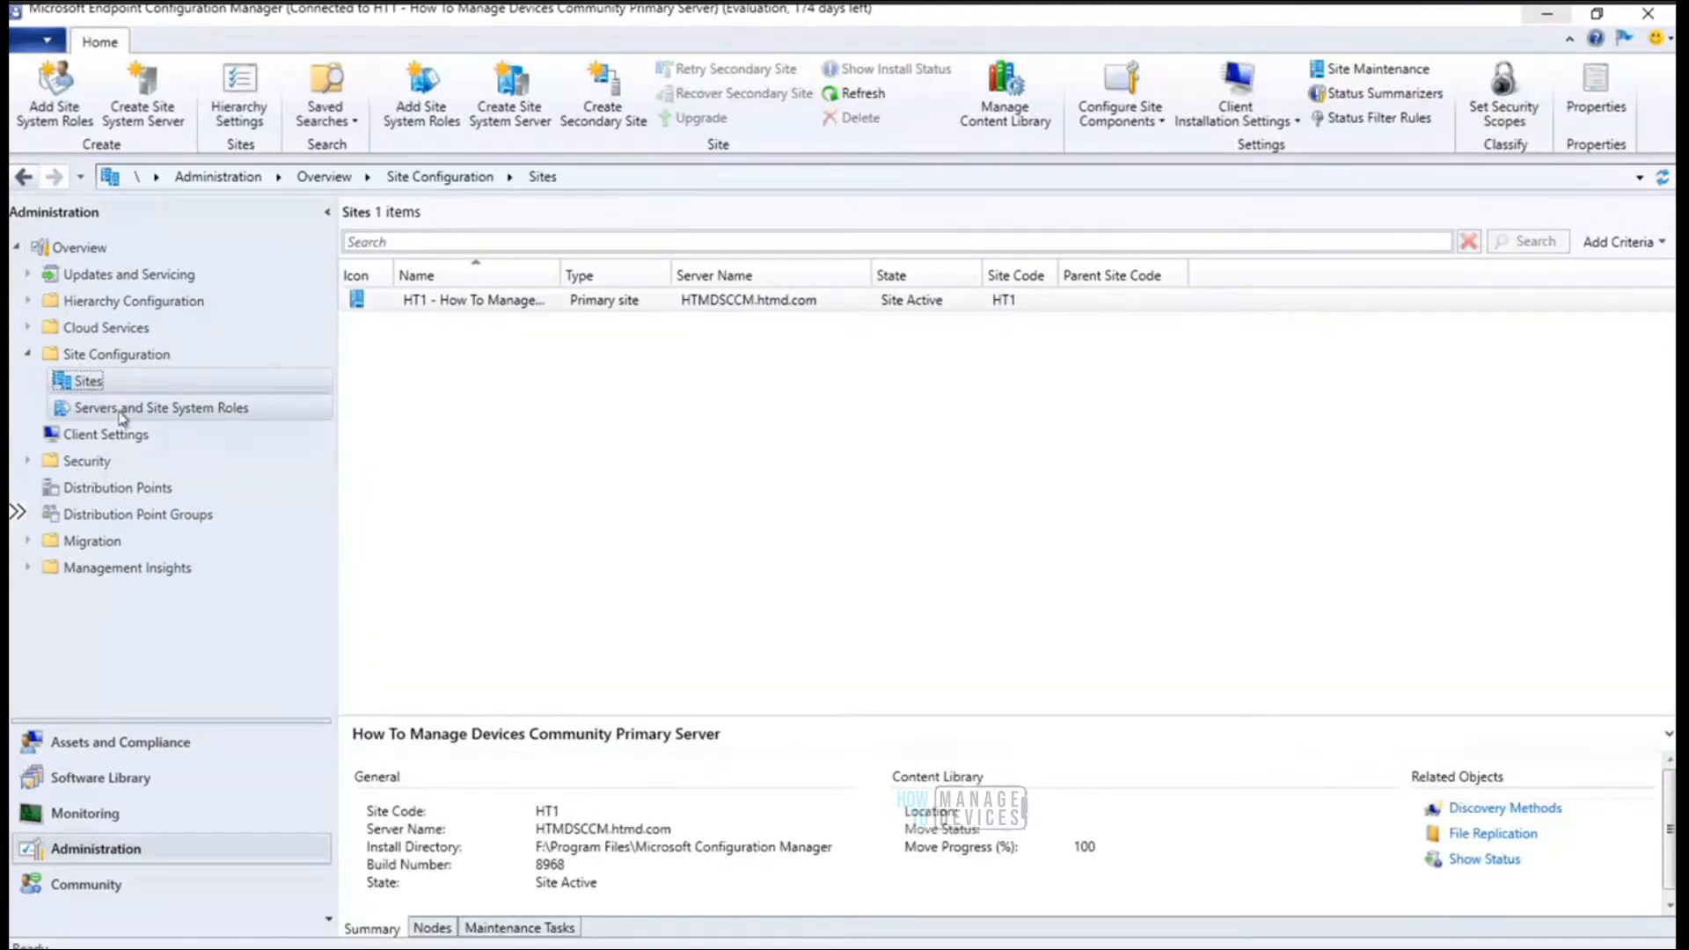
click(123, 409)
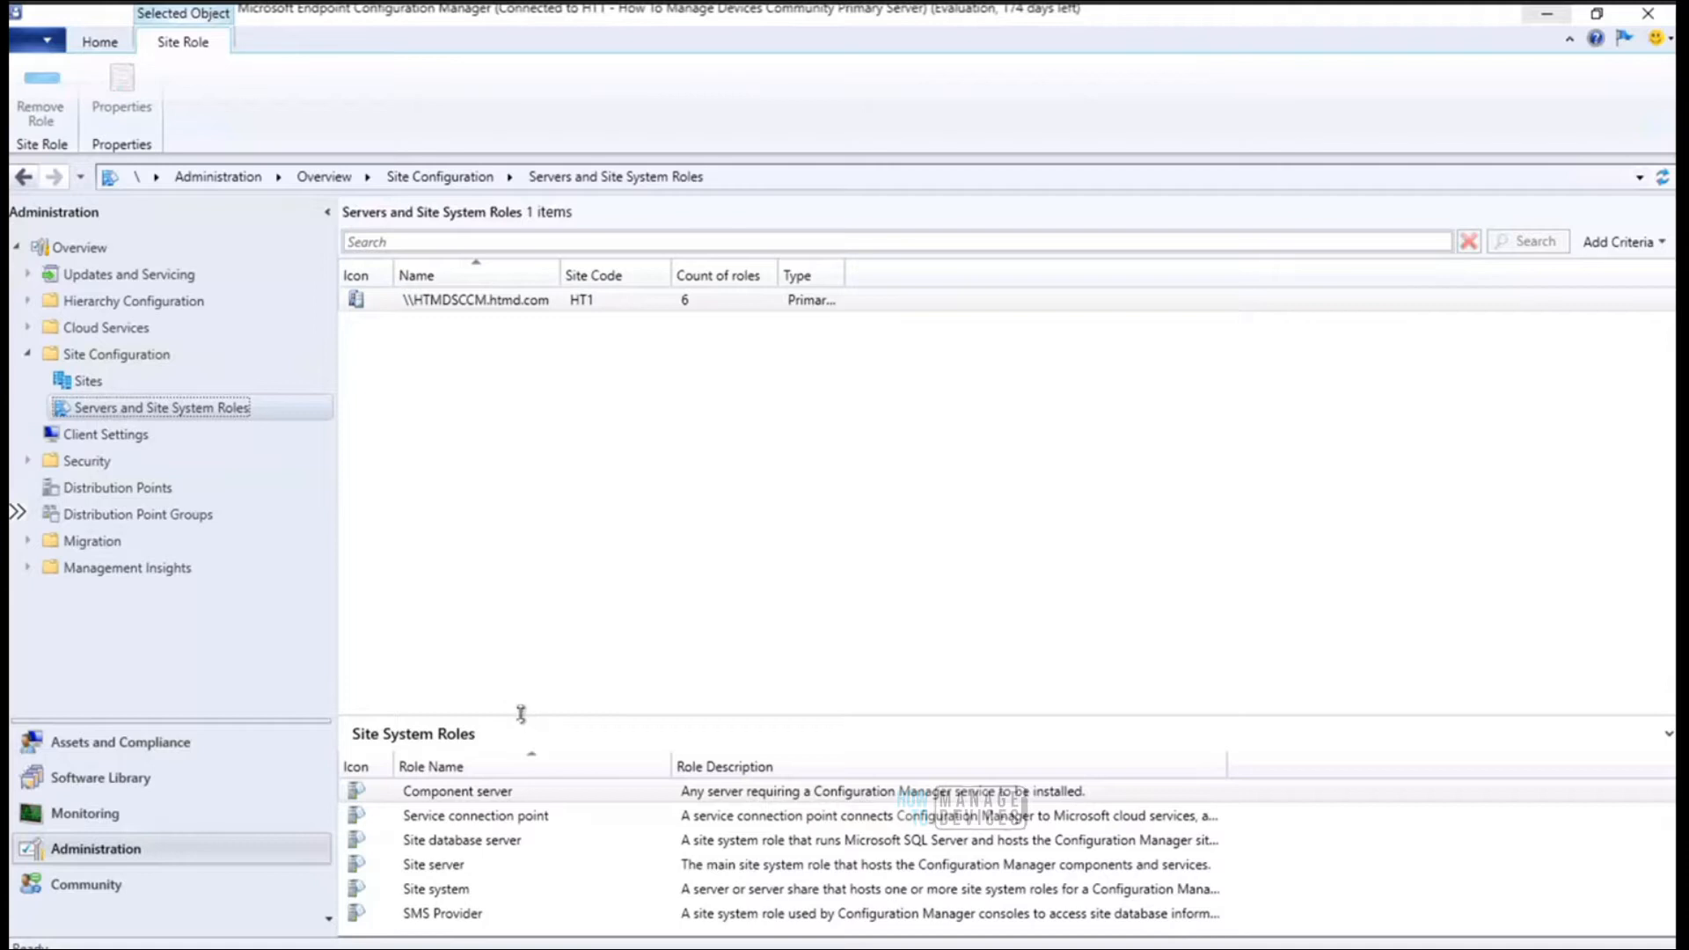
drag(522, 716, 559, 384)
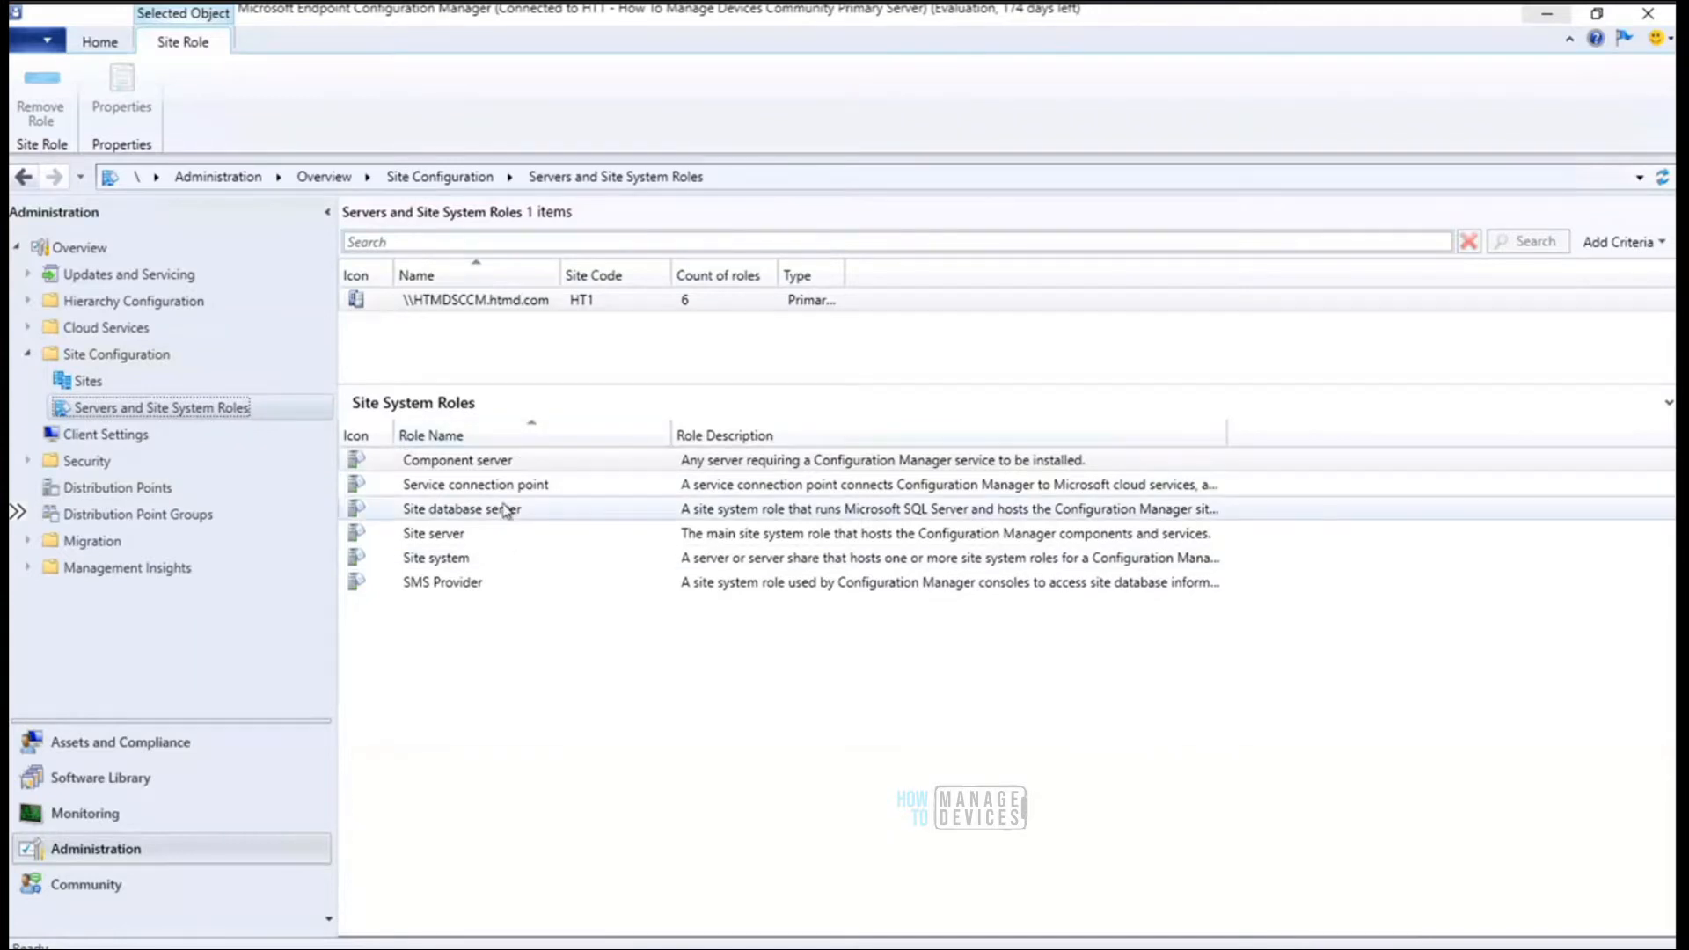
click(640, 435)
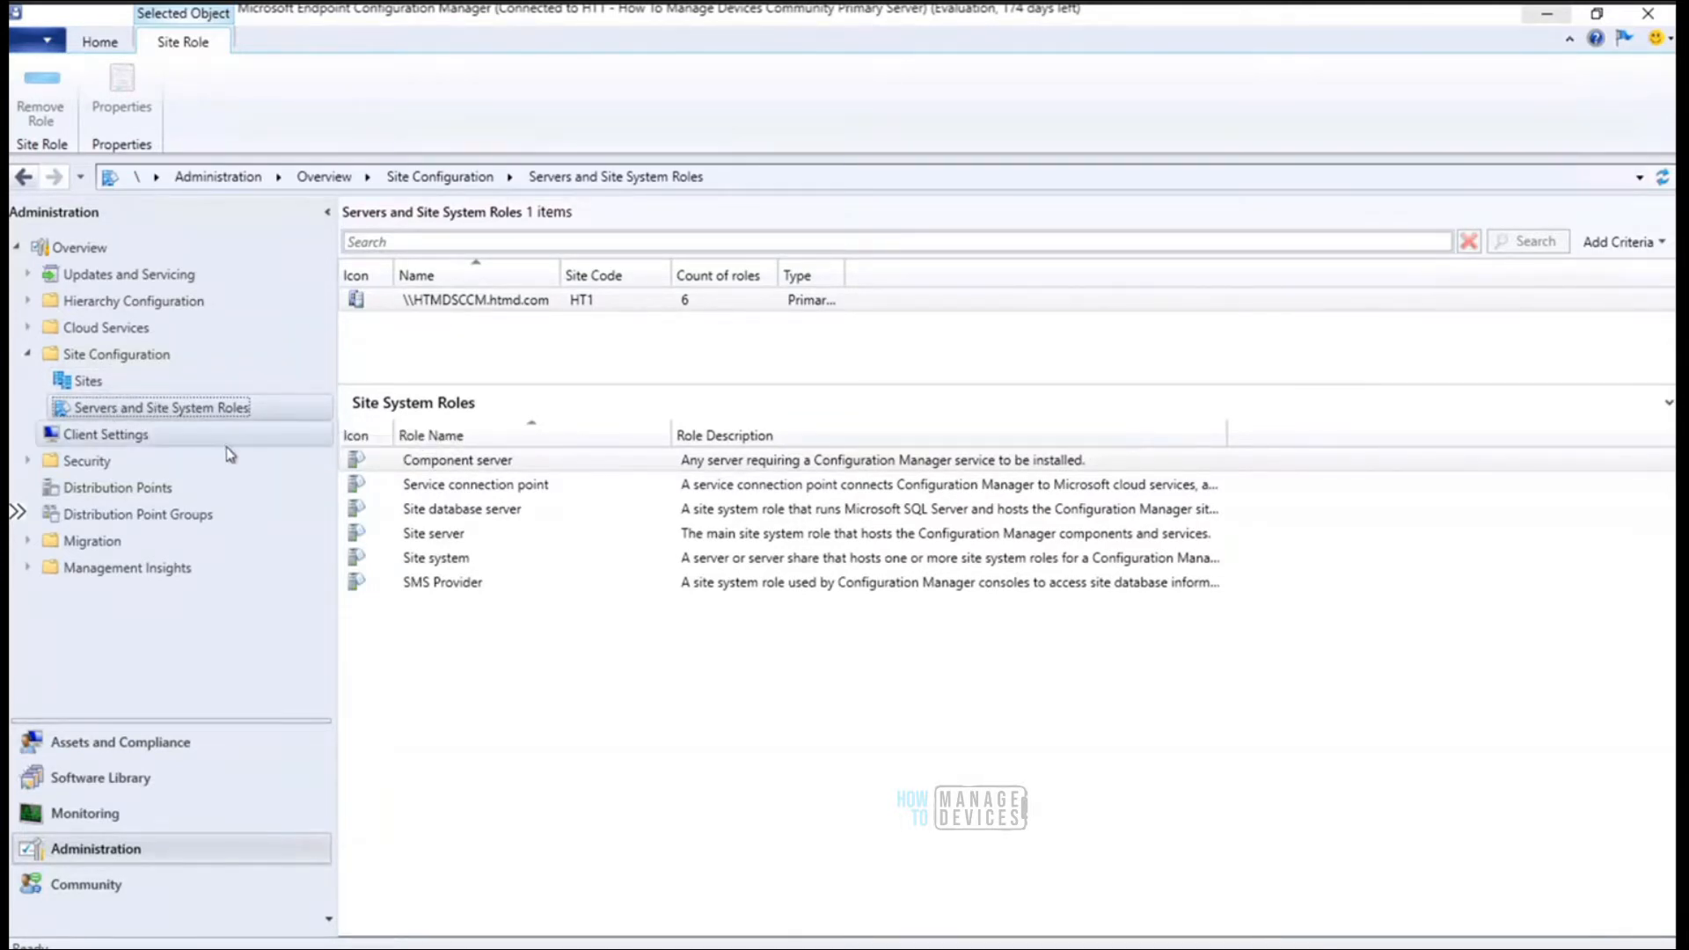
Return to the Sites list under Site Configuration after rechecking the servers and site system roles
click(95, 381)
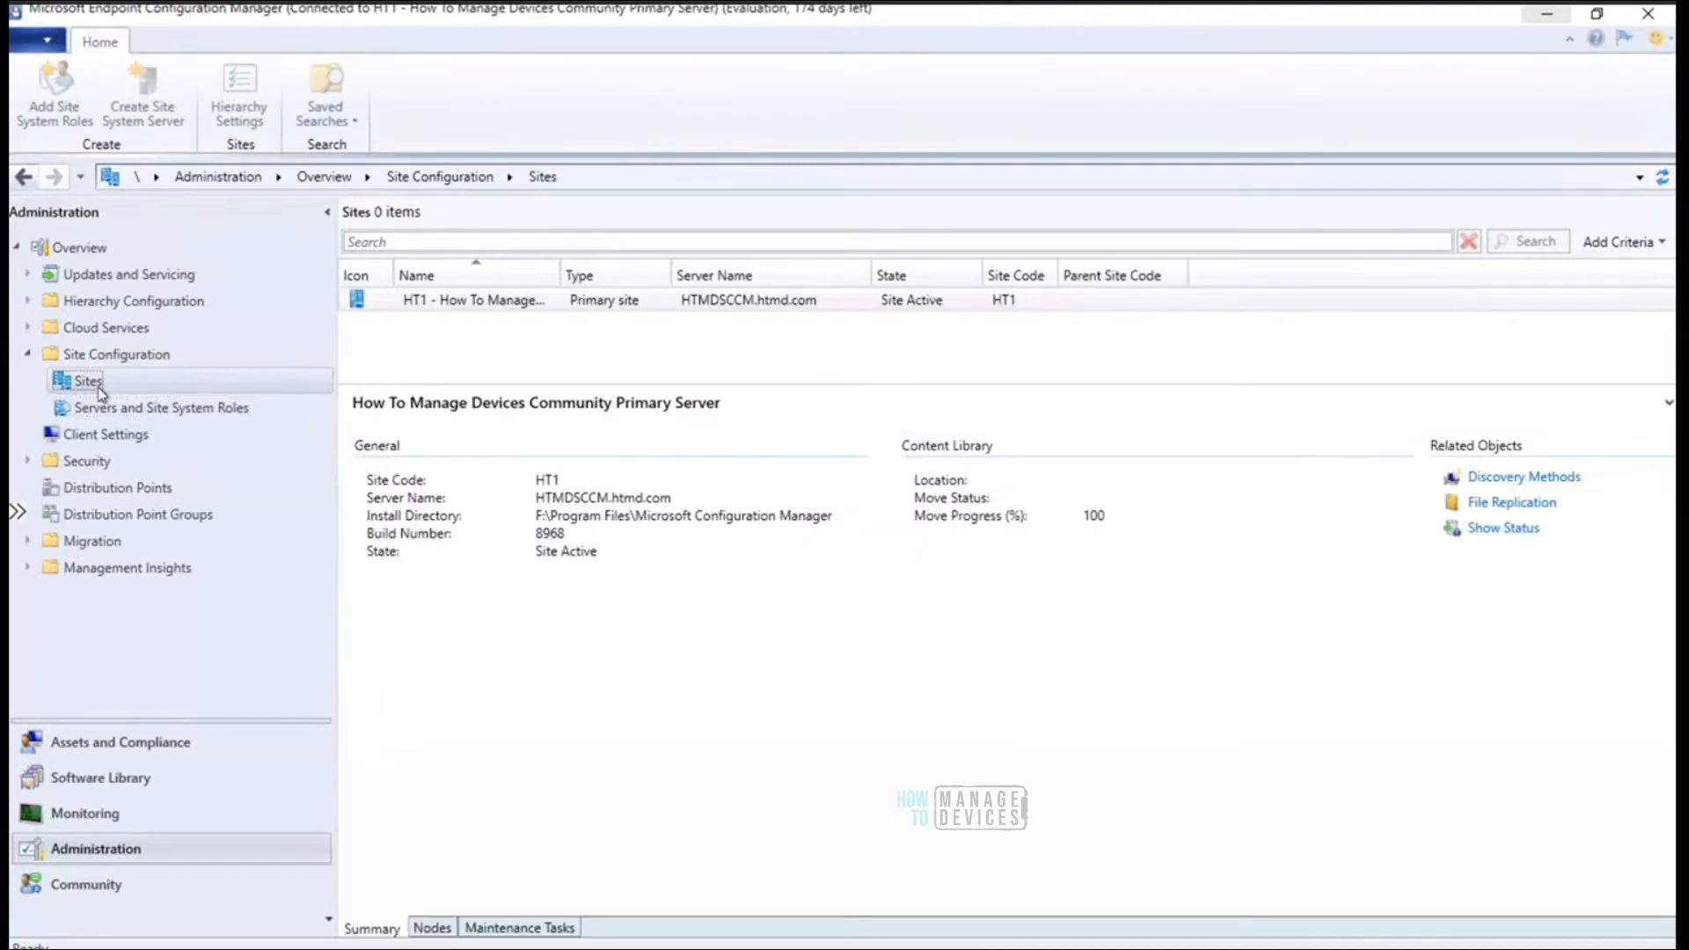
click(128, 414)
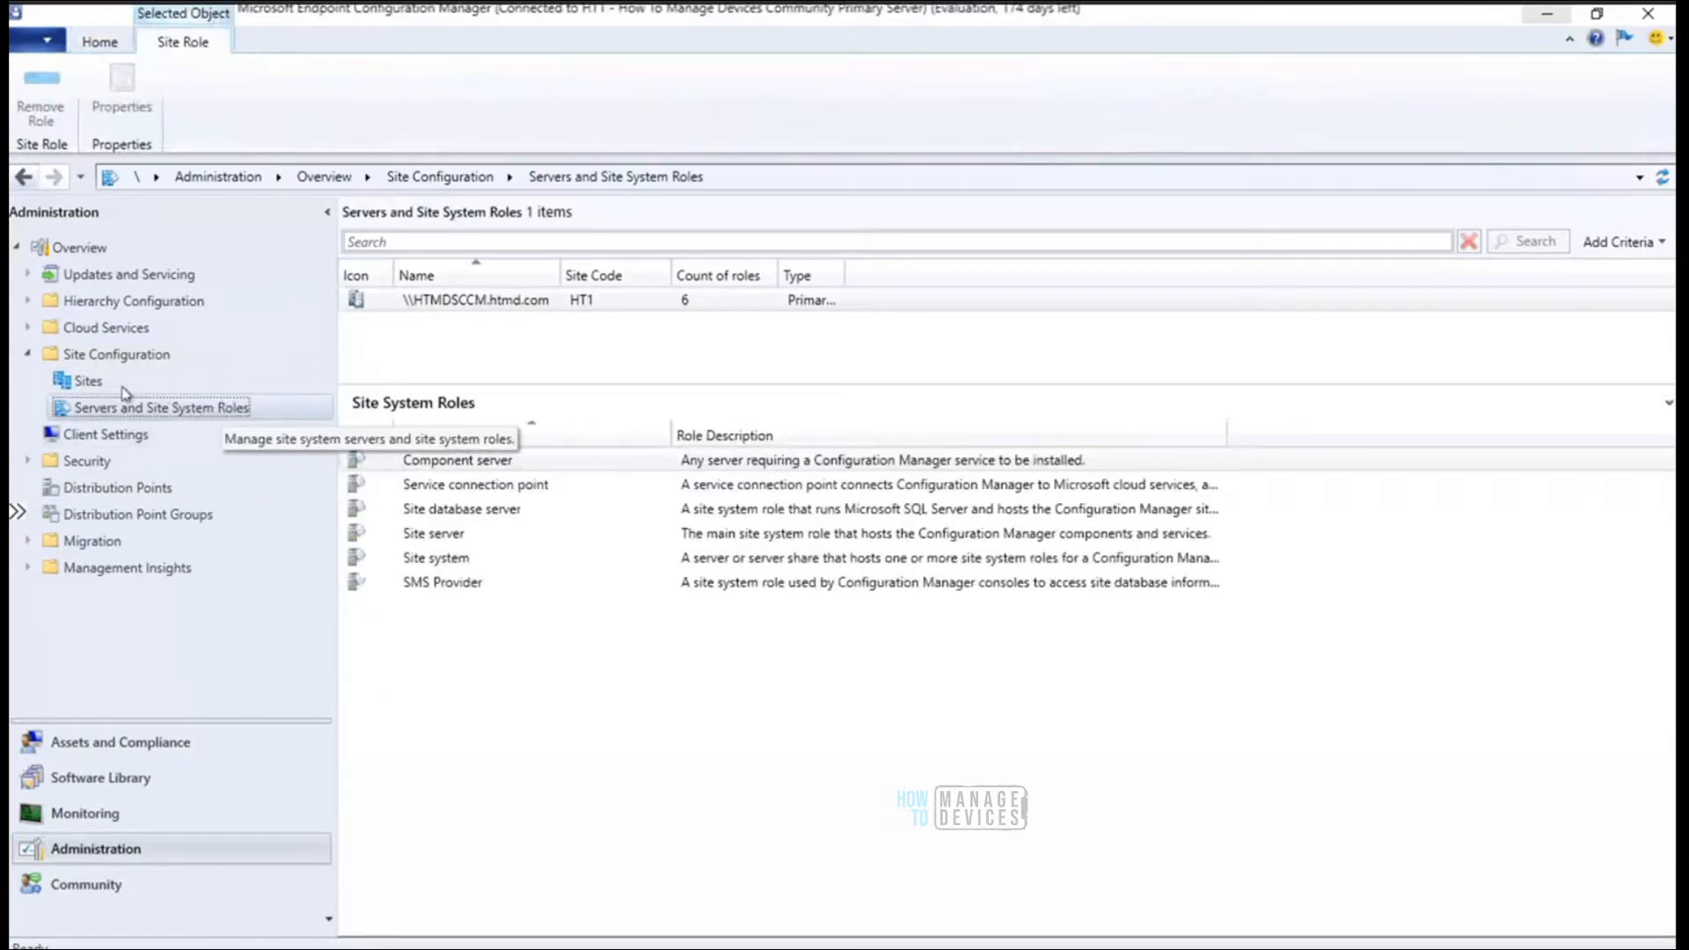
click(91, 386)
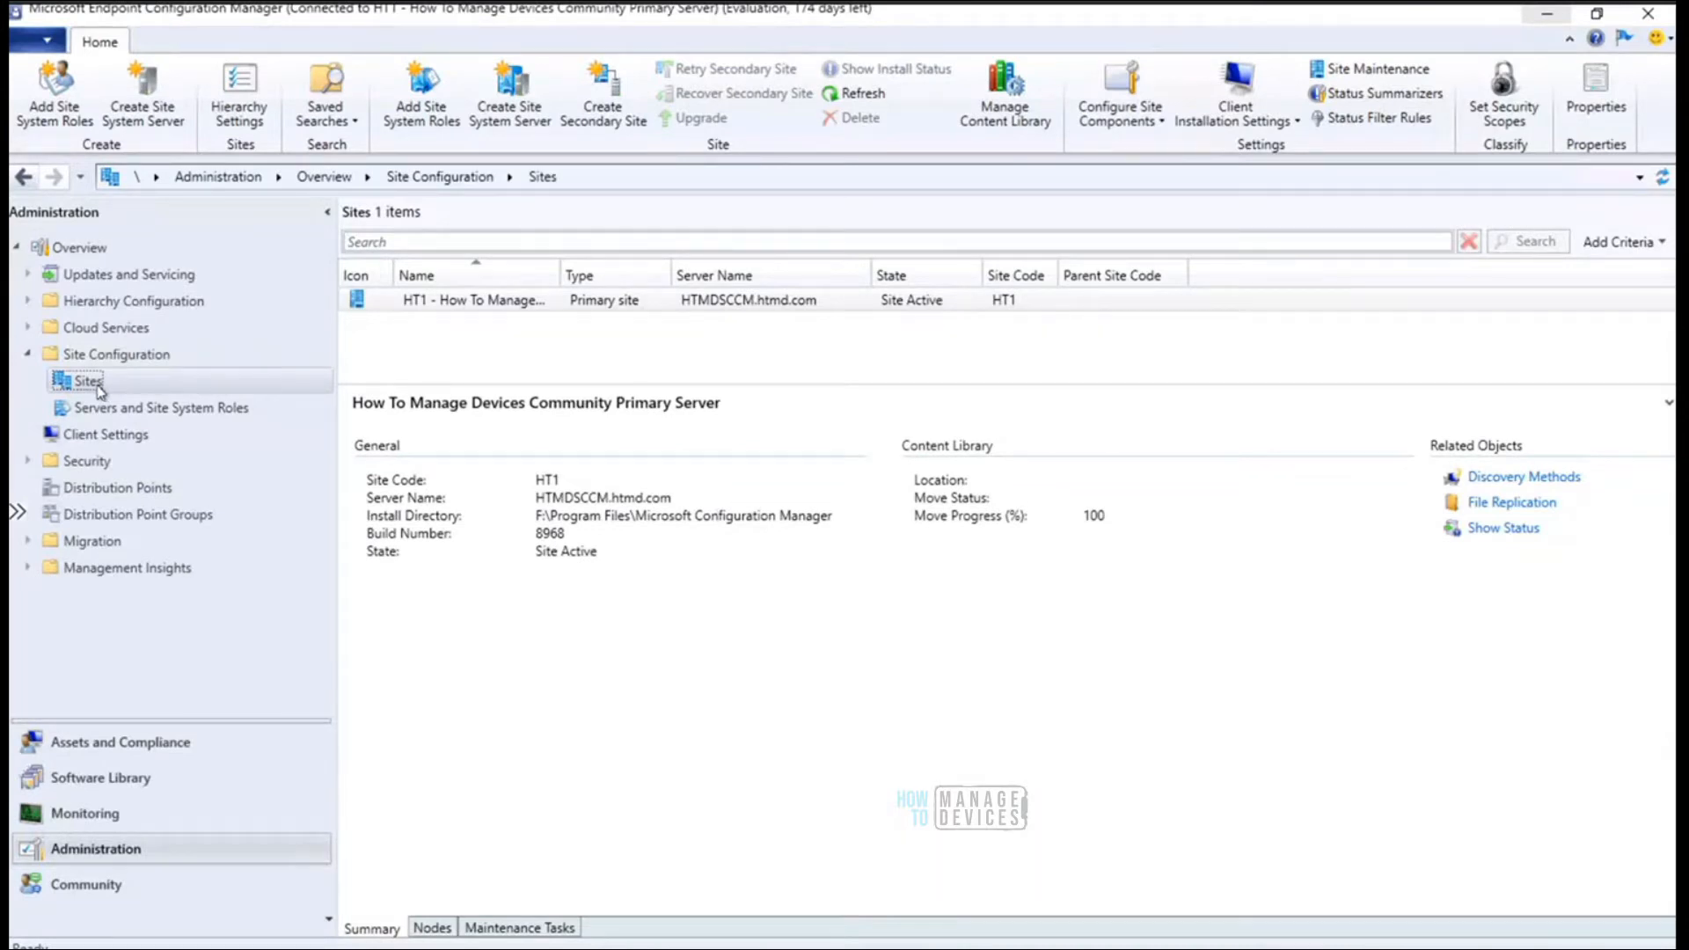
click(513, 121)
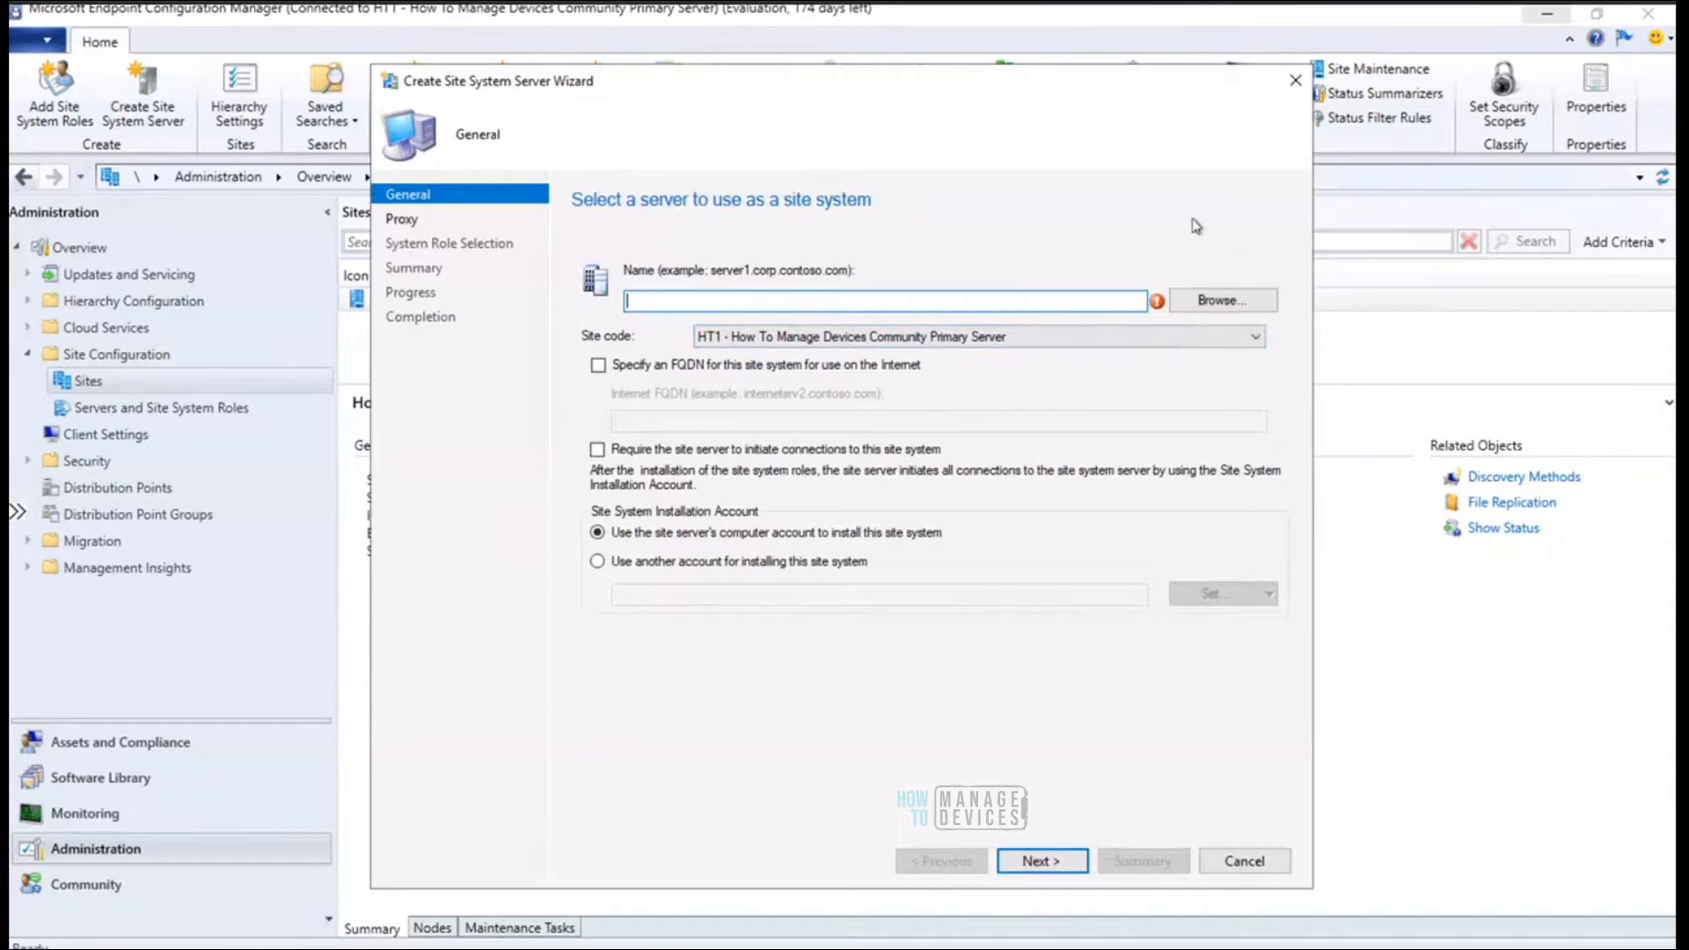
click(1220, 303)
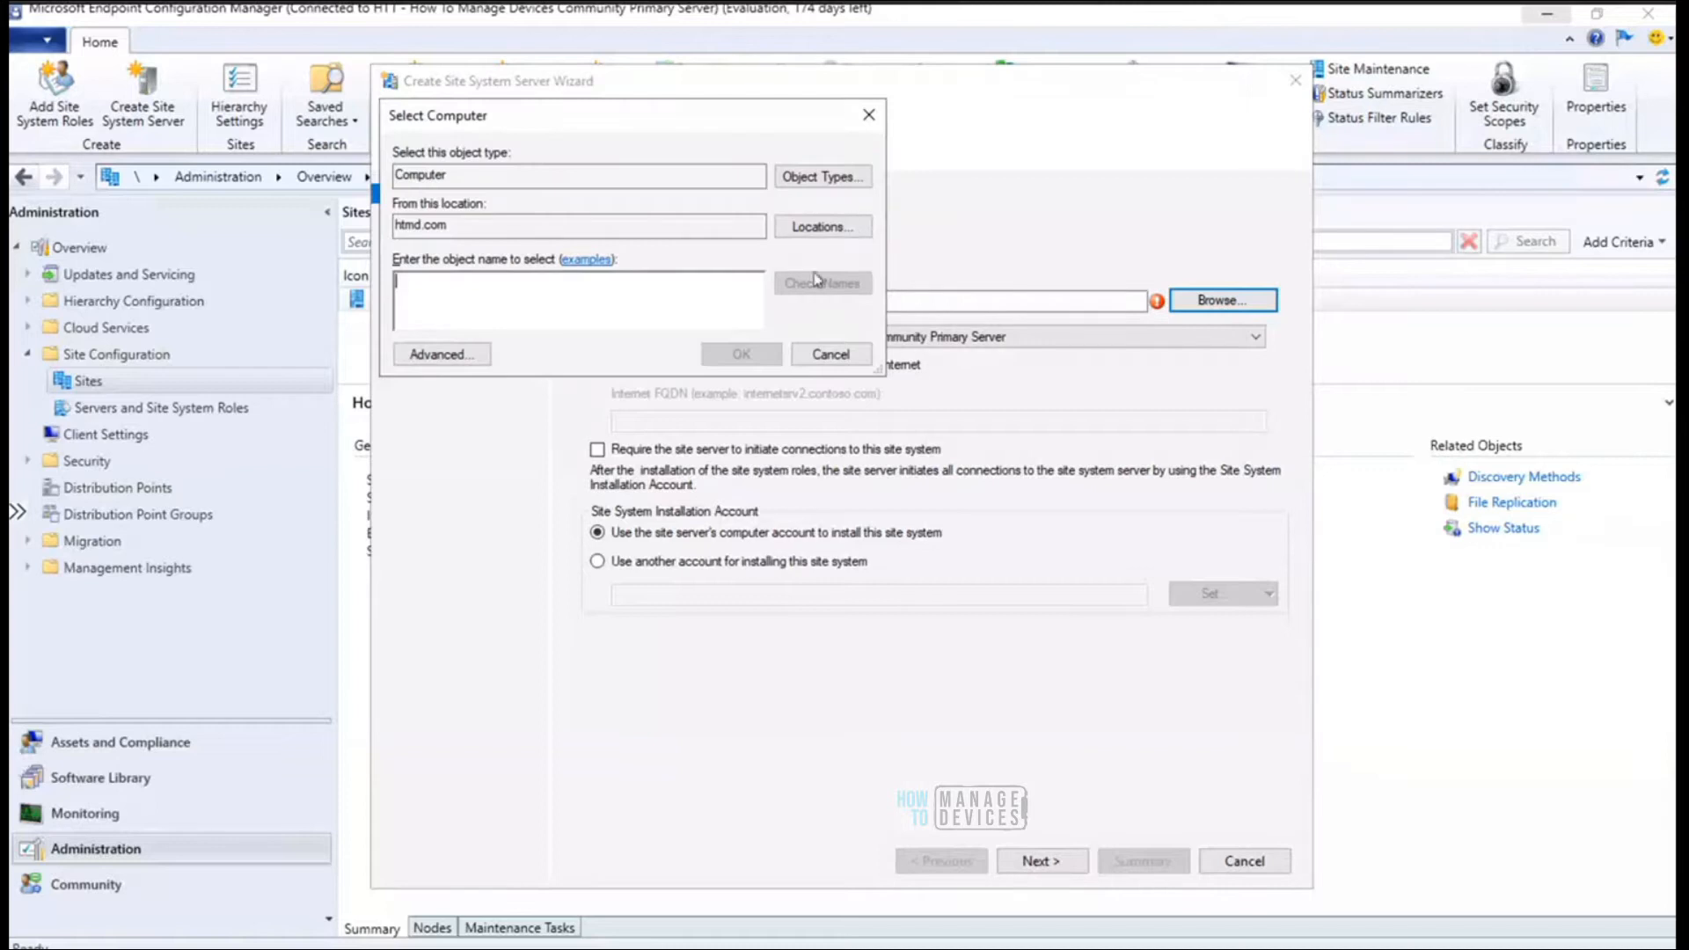
click(830, 356)
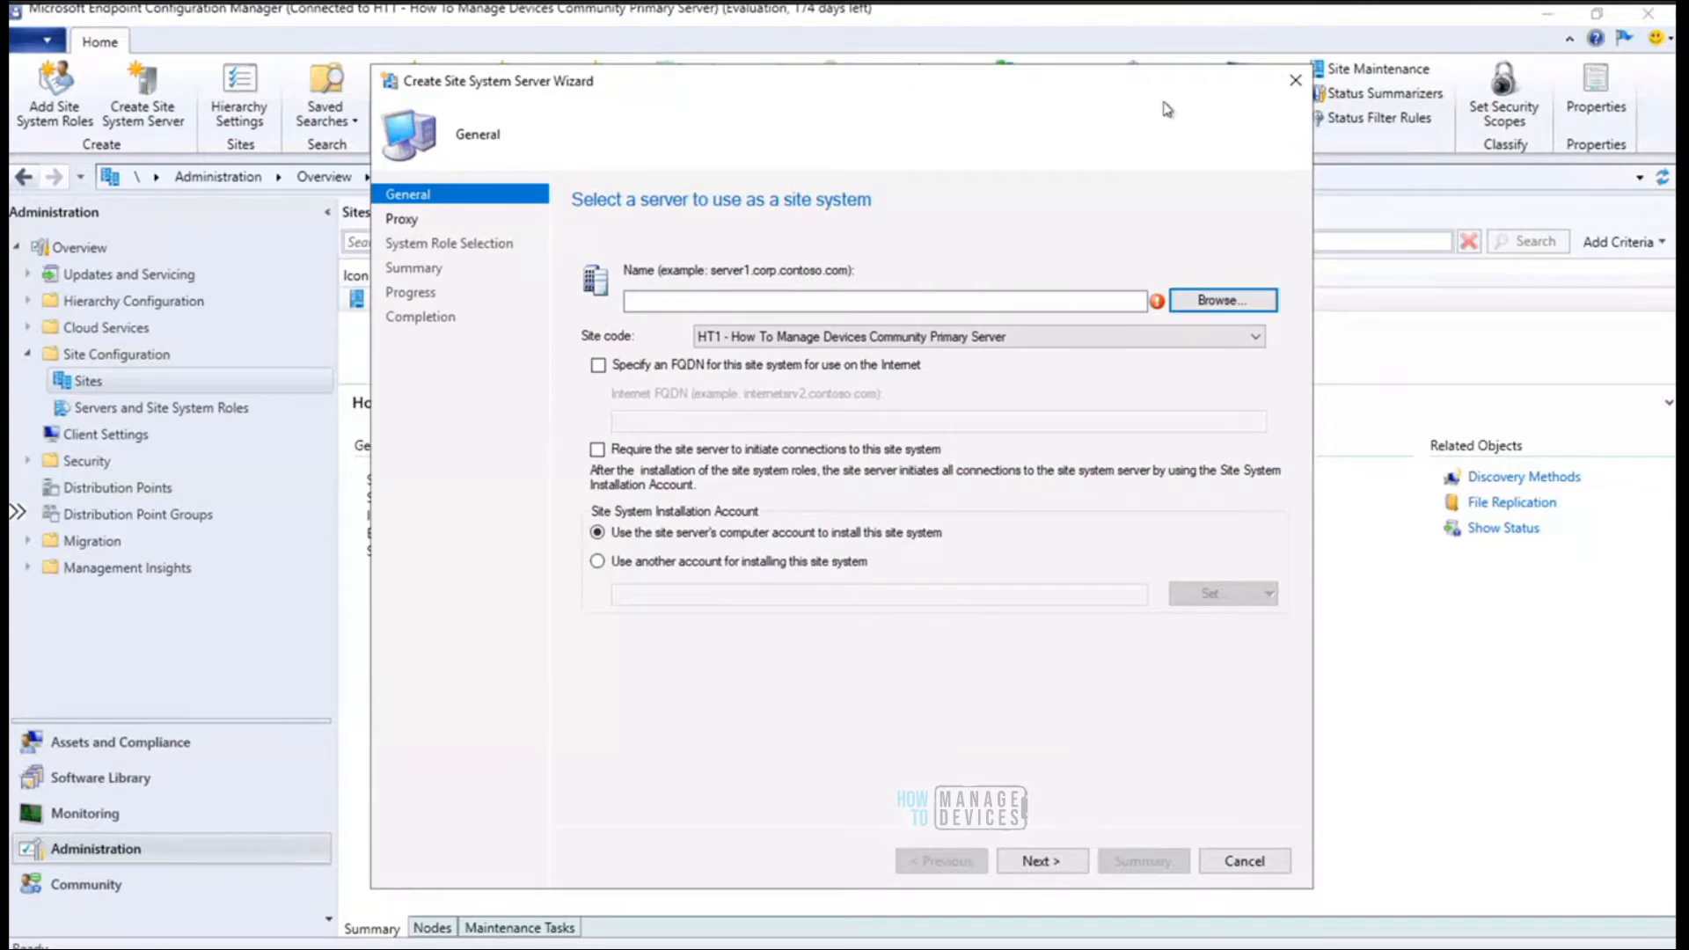
click(1298, 85)
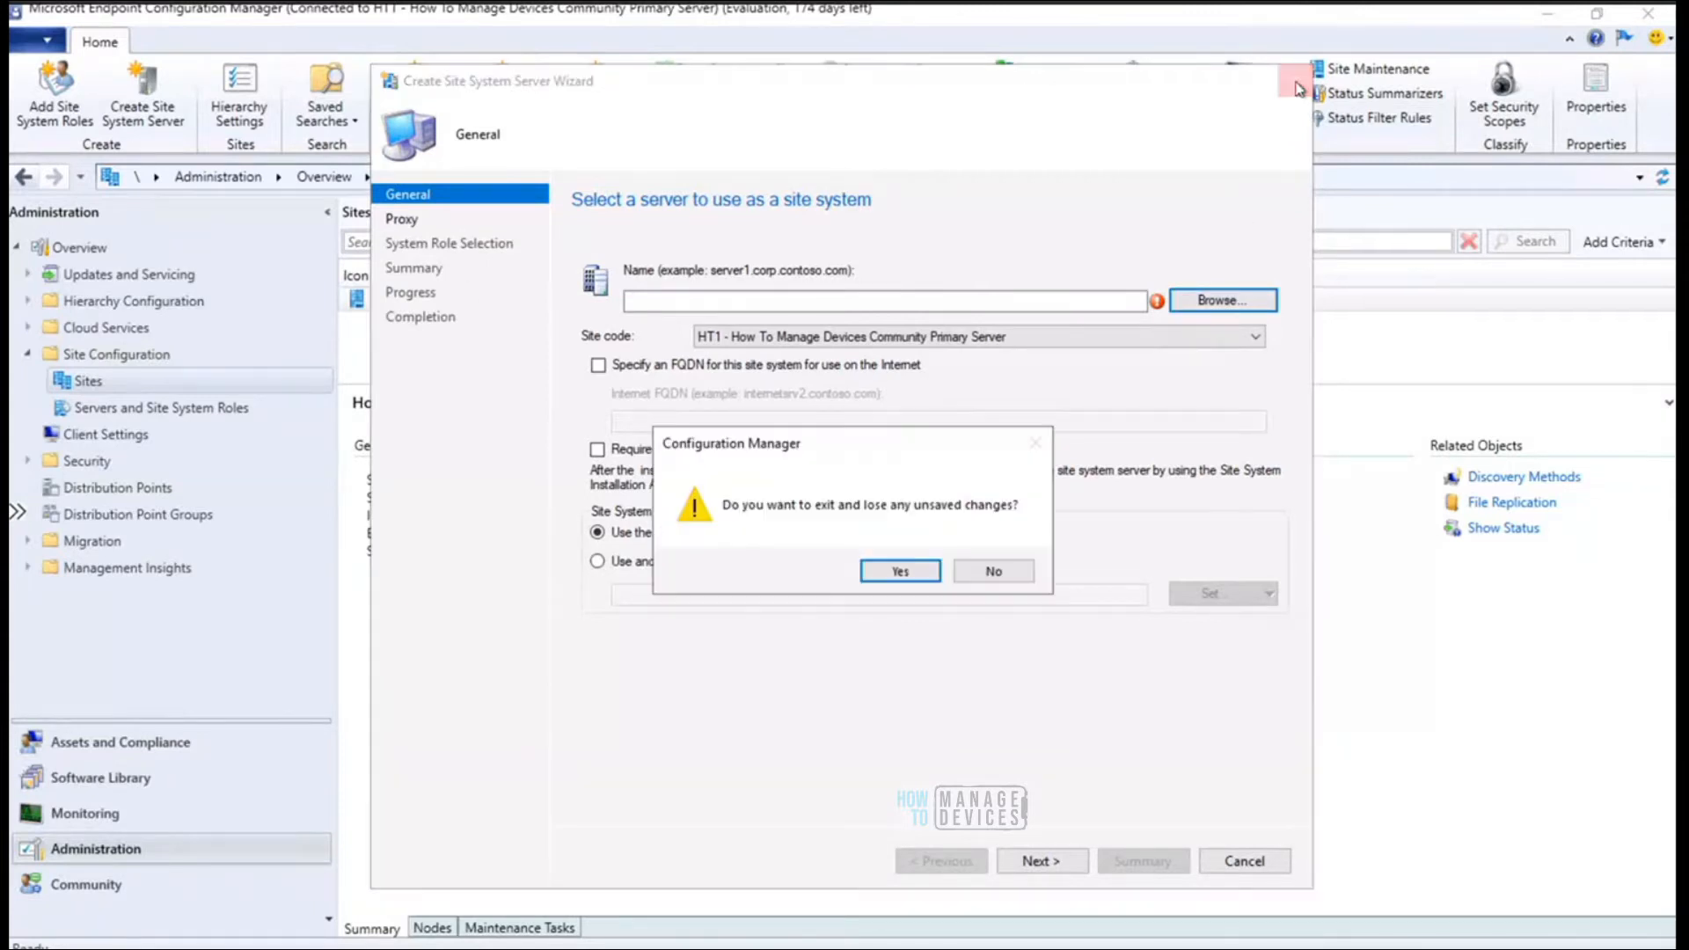
click(882, 574)
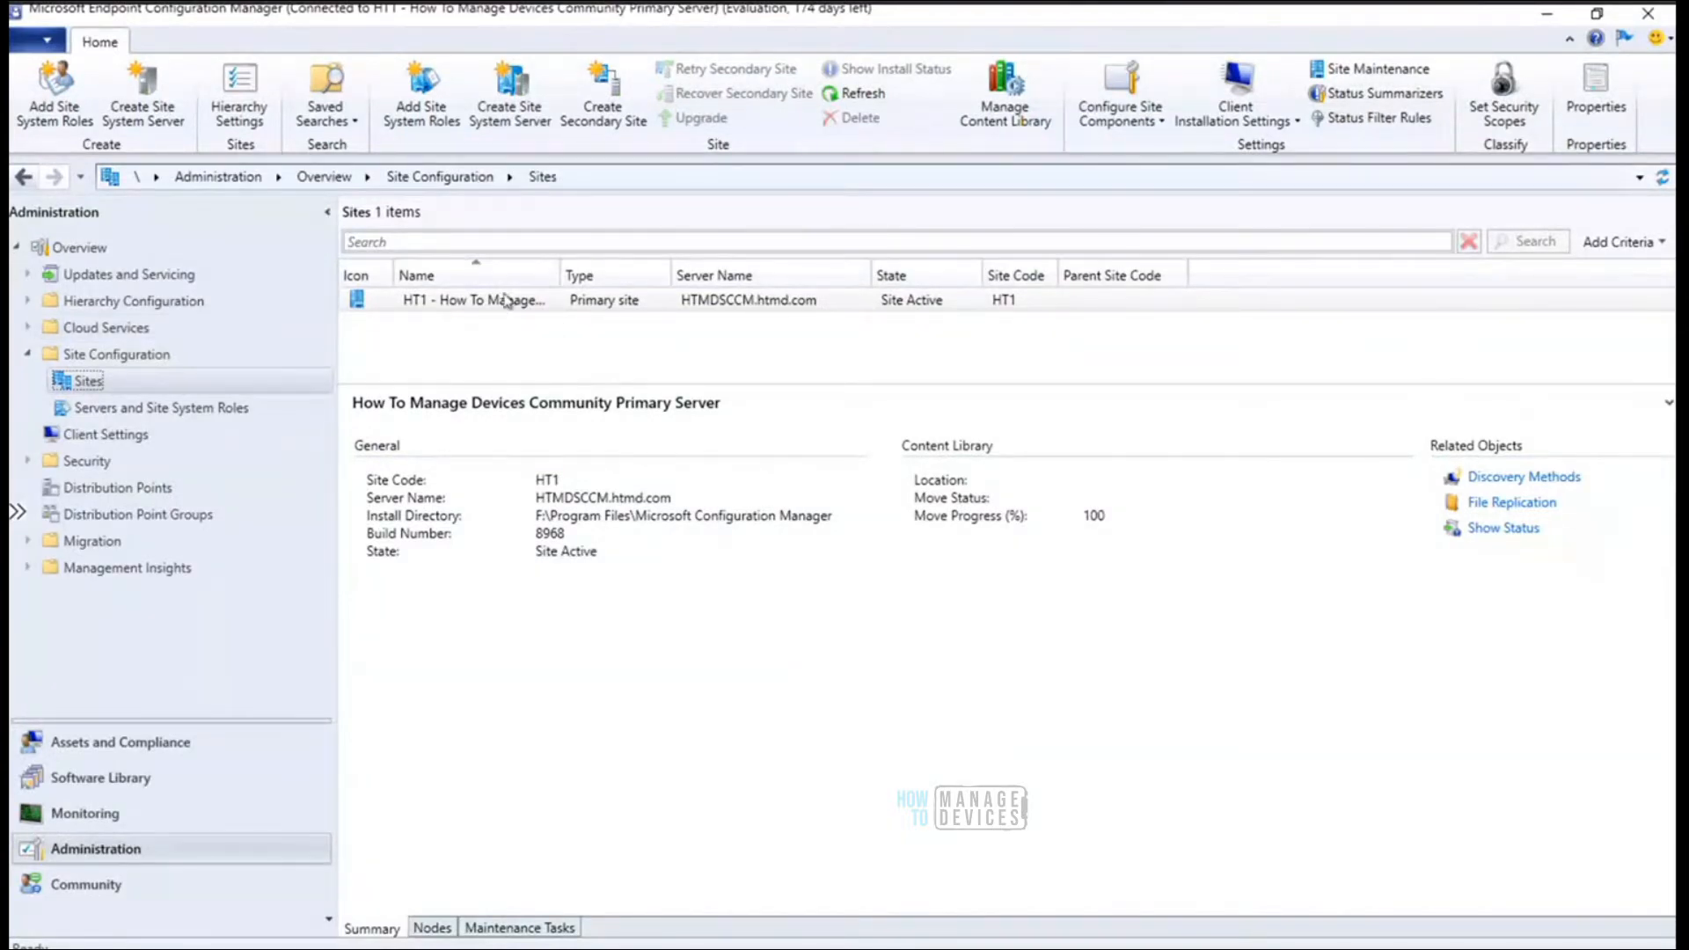
Start adding site system roles to the HT1 primary site, using the site server's computer account for the installation
click(458, 299)
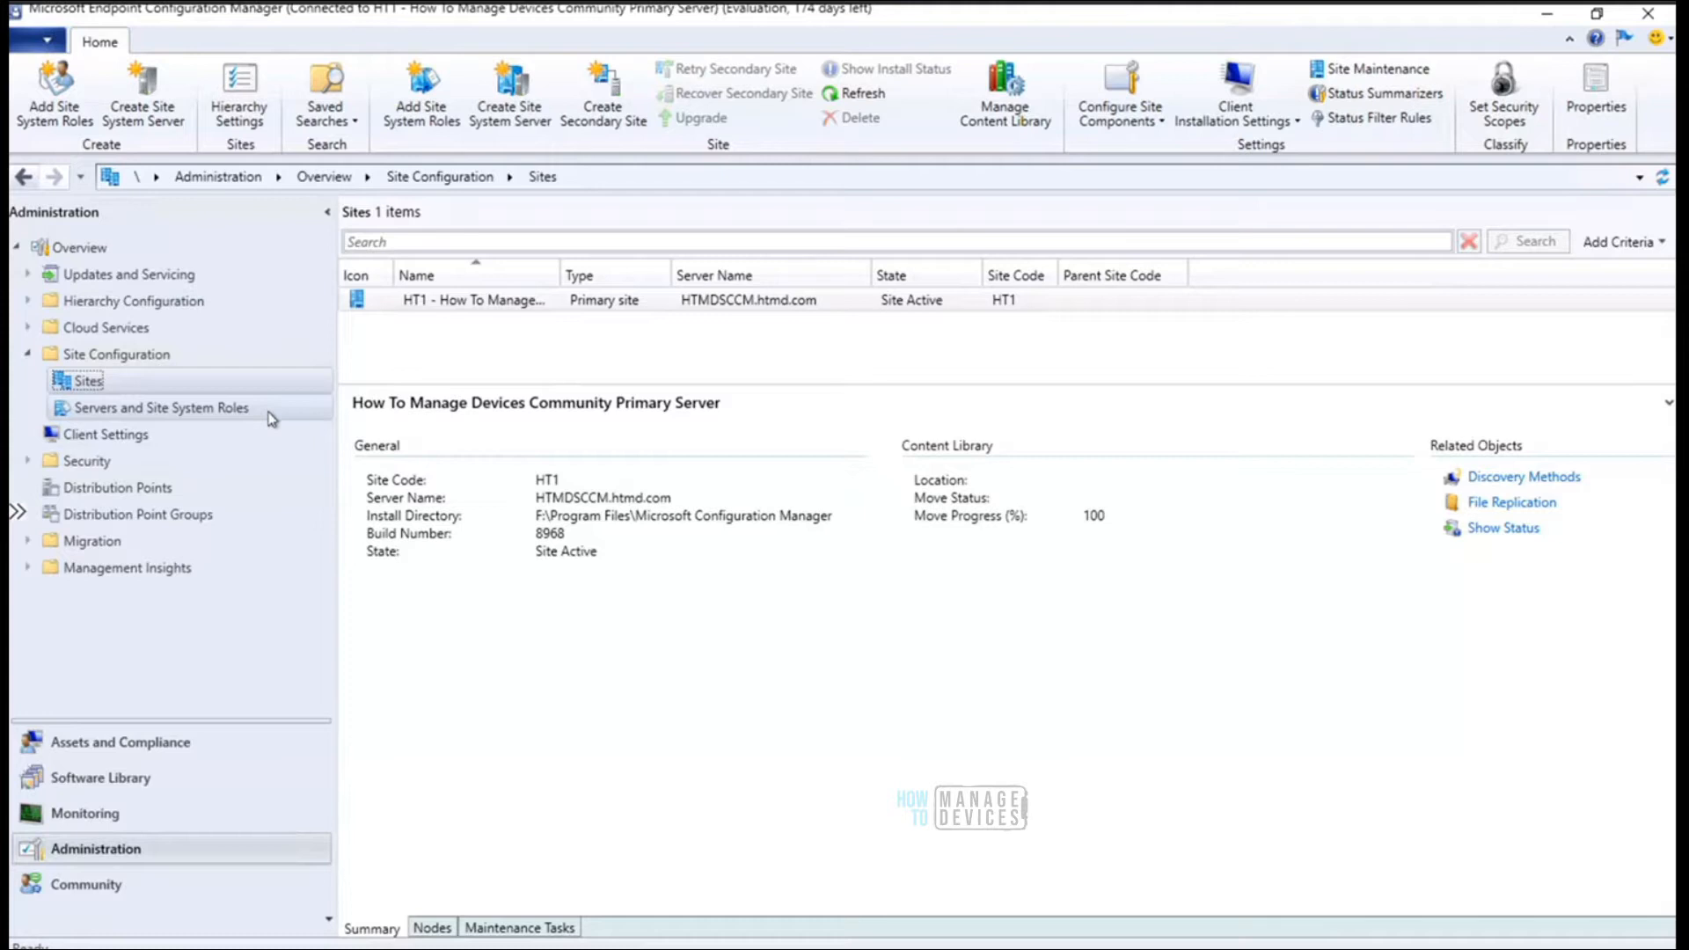
click(440, 120)
click(420, 103)
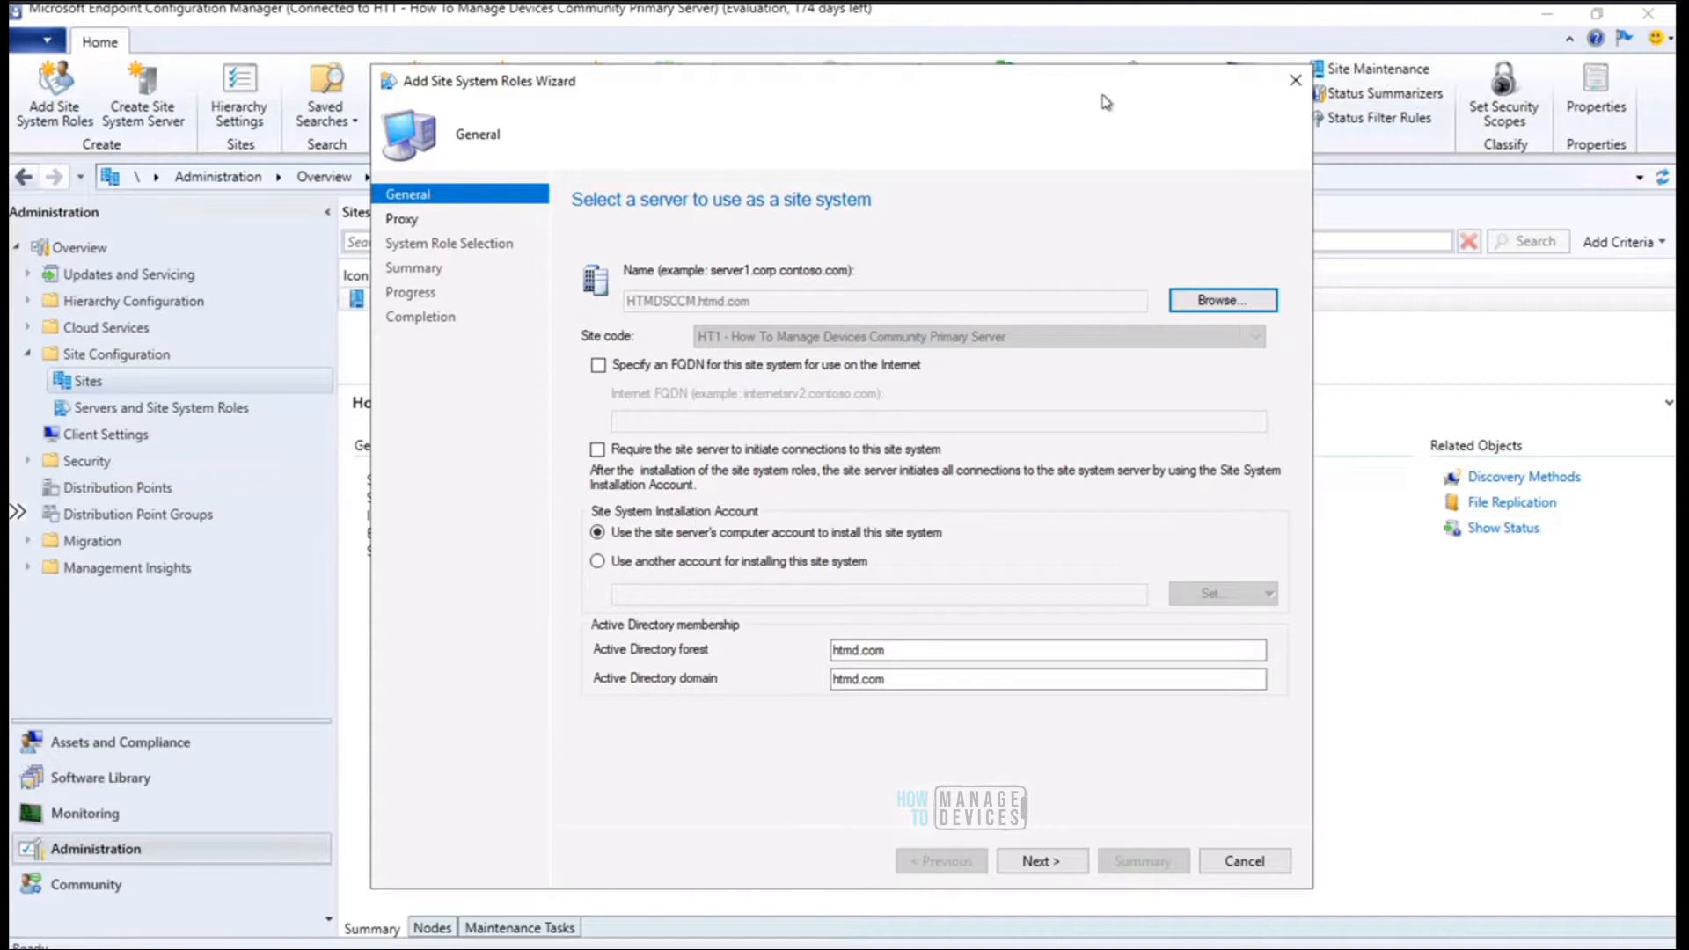
drag(1138, 121, 1467, 298)
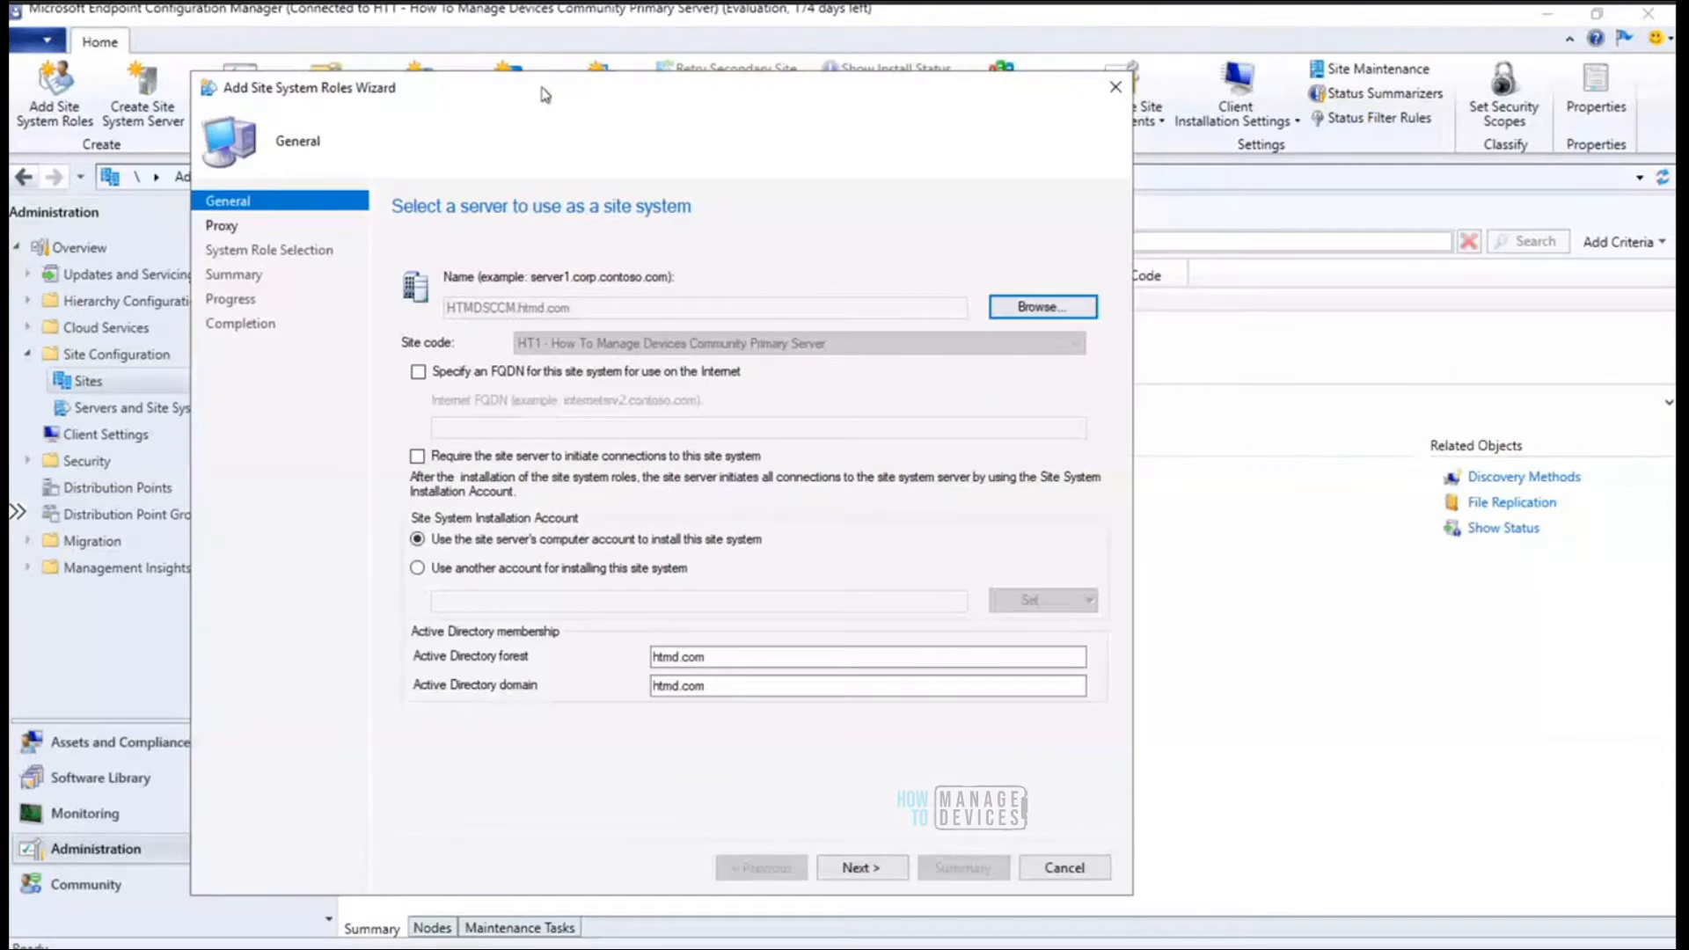
drag(546, 94, 631, 106)
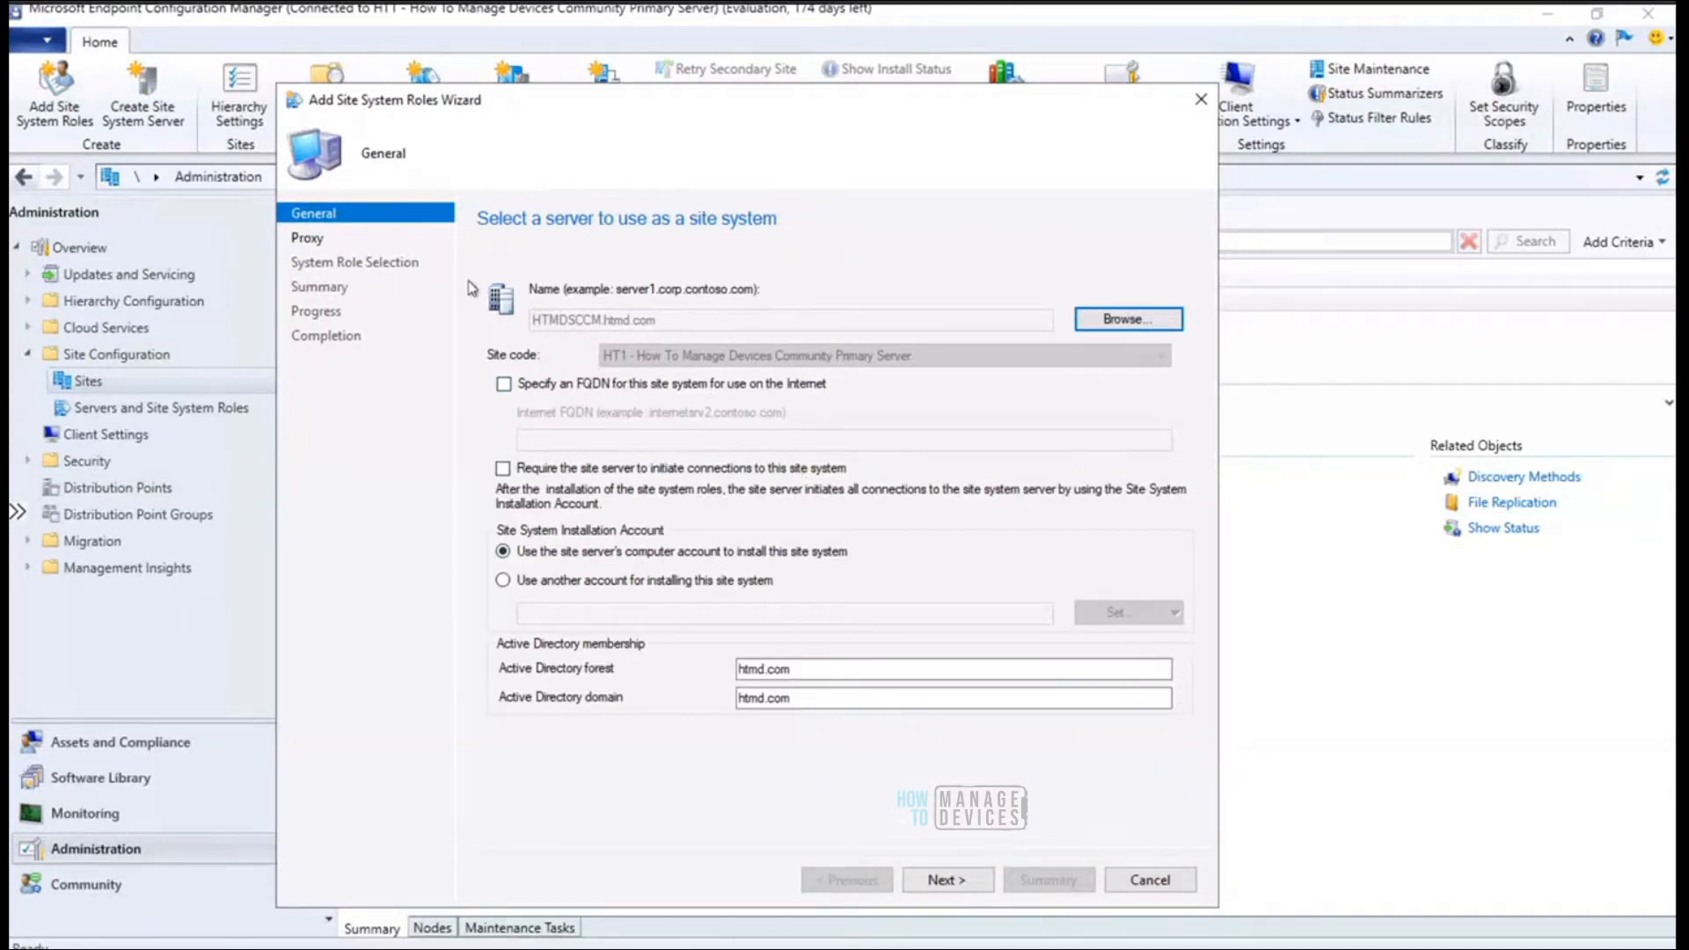
click(664, 582)
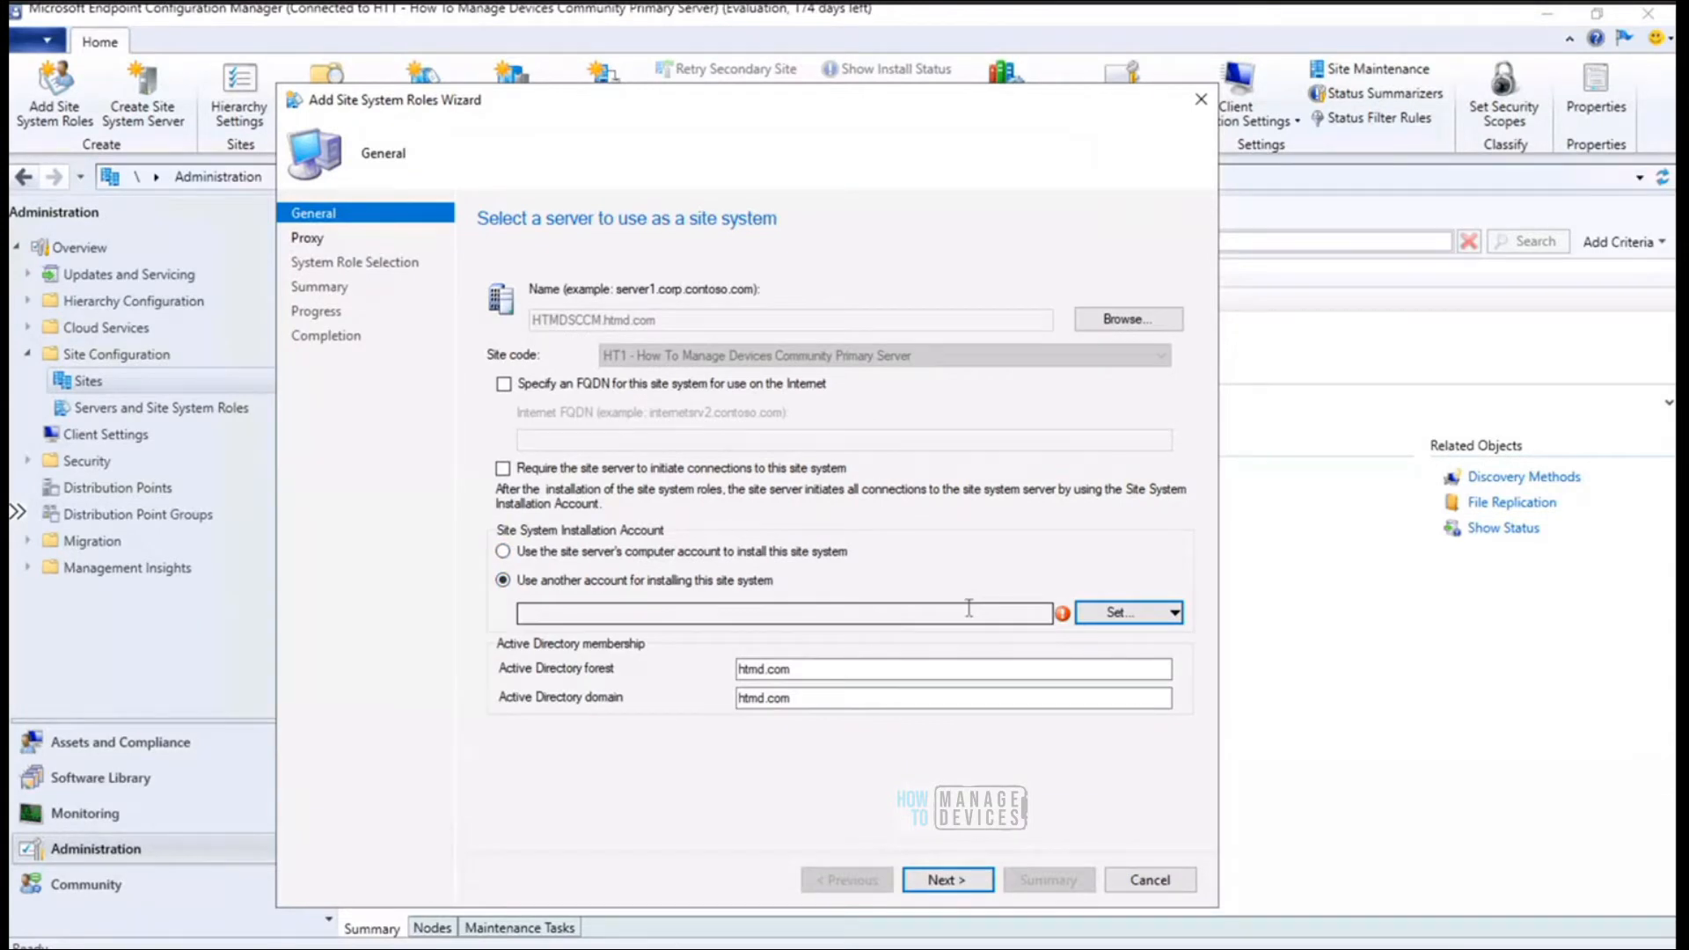
click(504, 552)
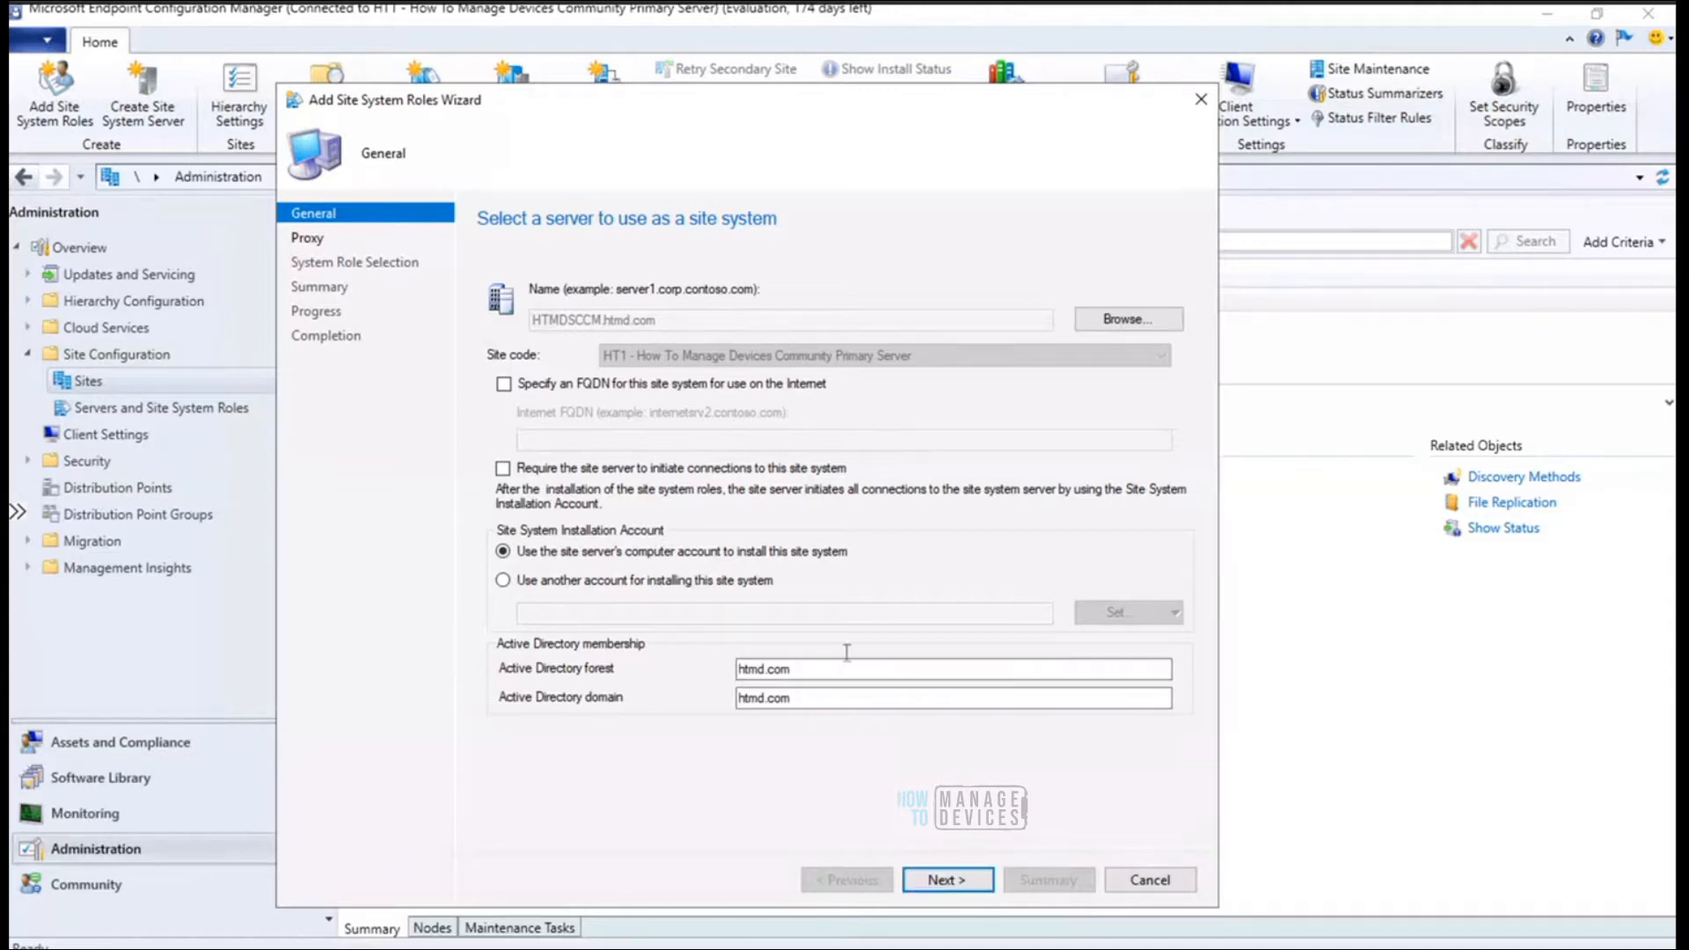
click(964, 882)
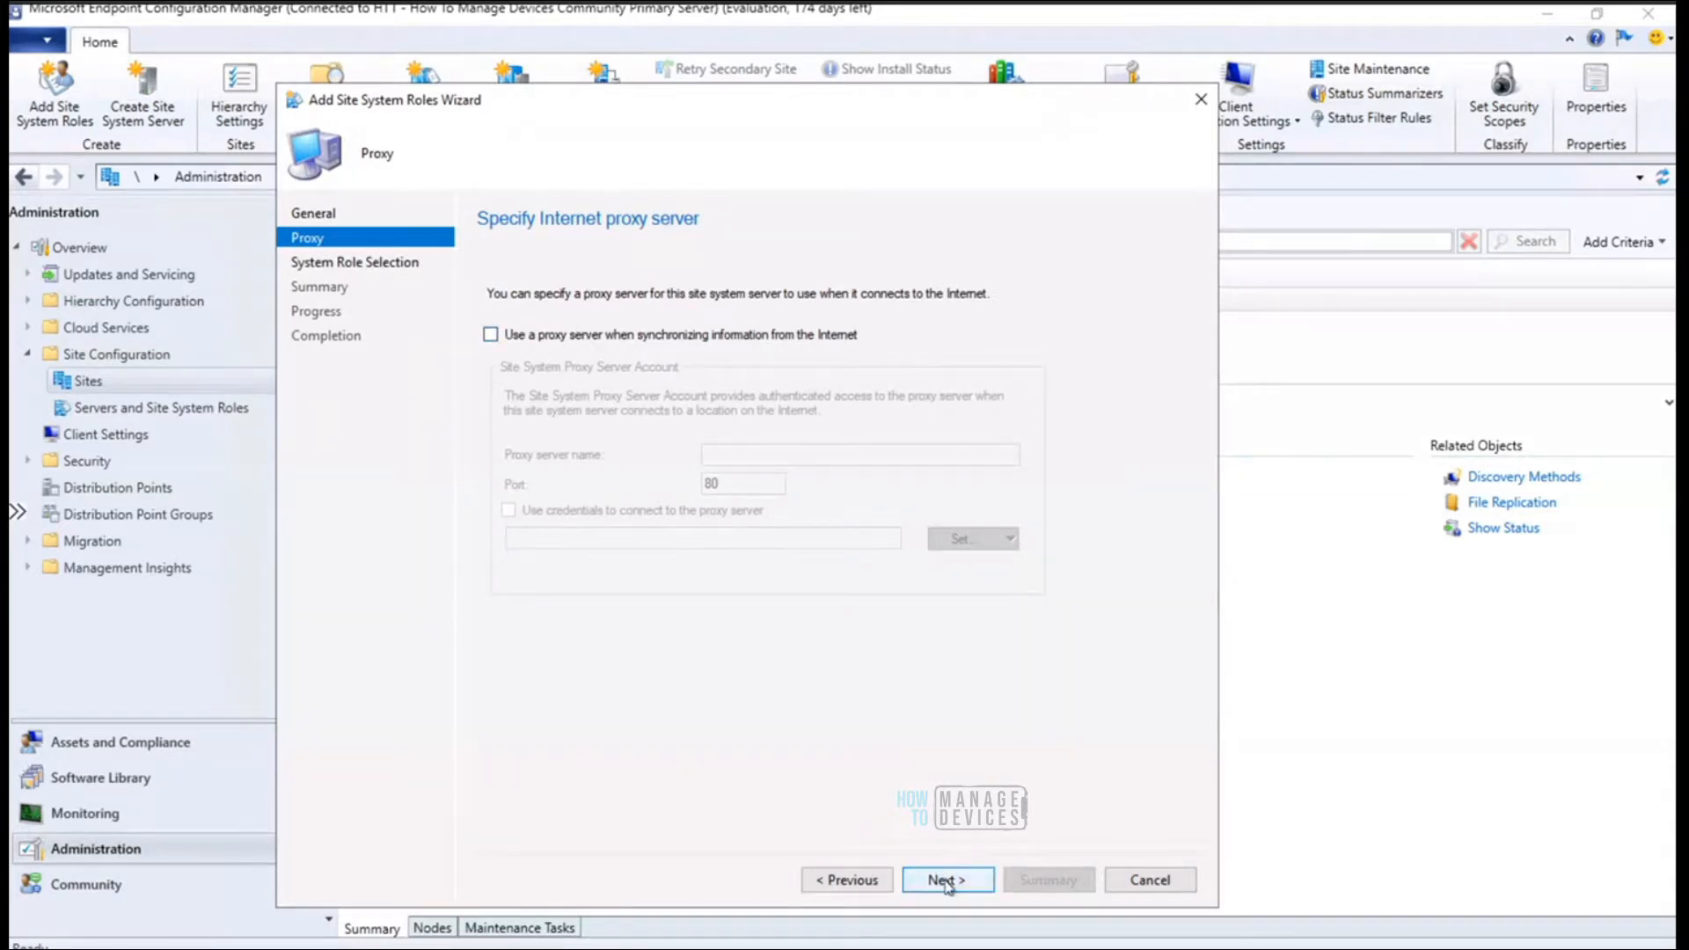
Leave the Internet proxy server option disabled and proceed to the system role selection
click(586, 344)
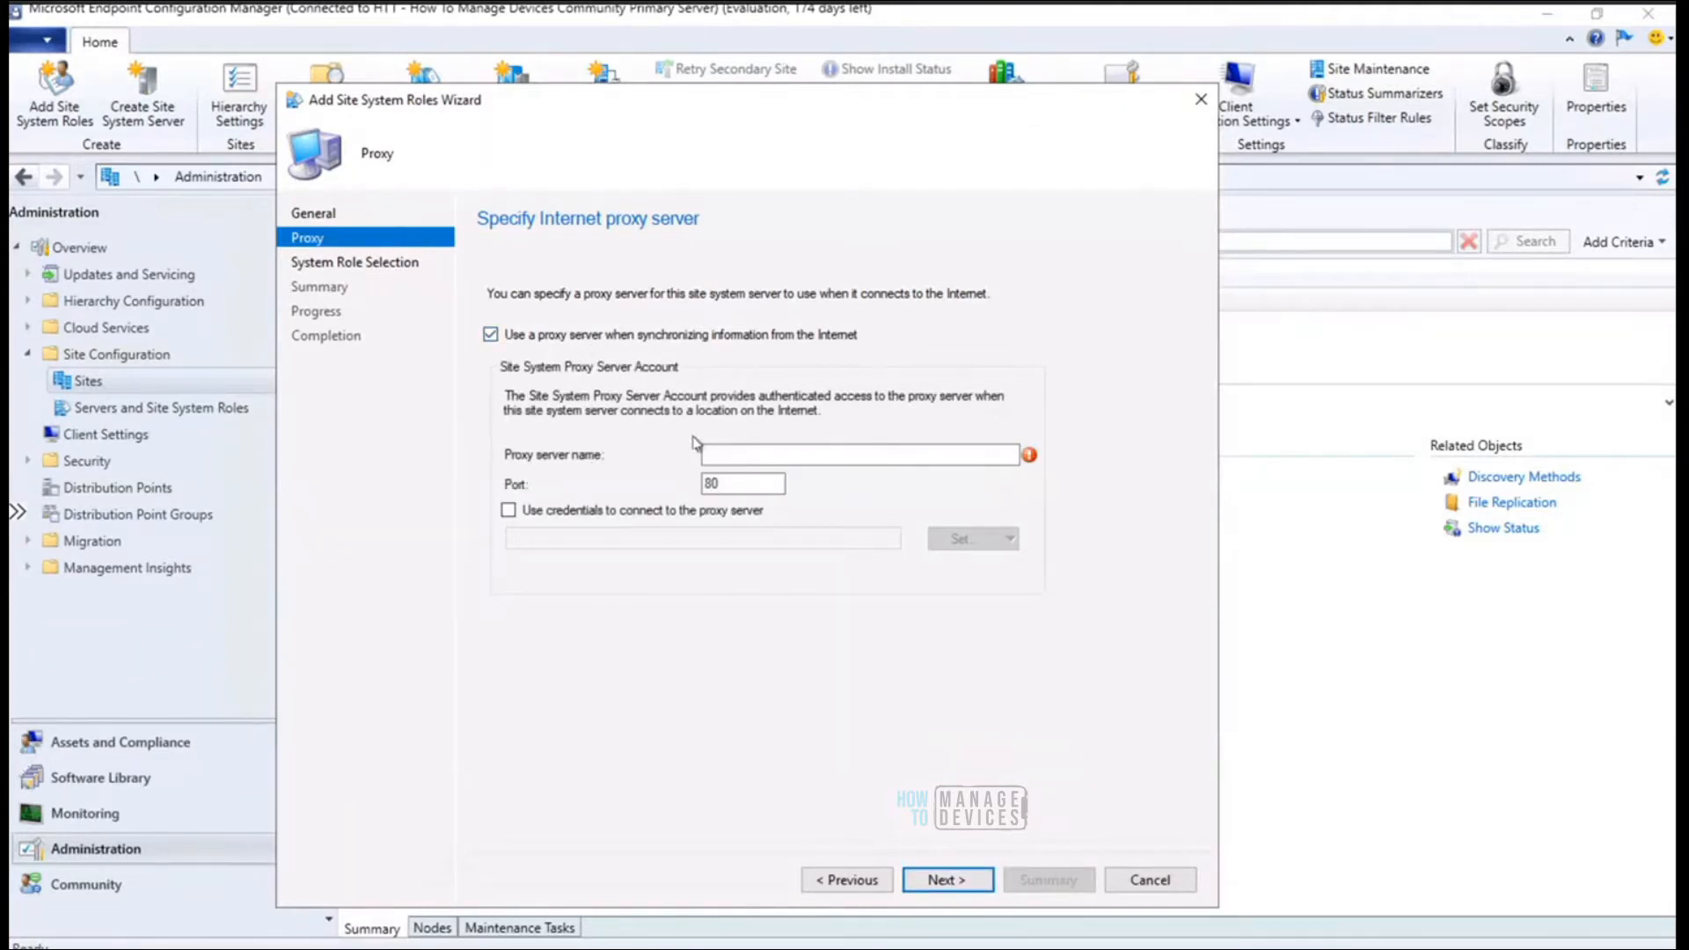
click(648, 340)
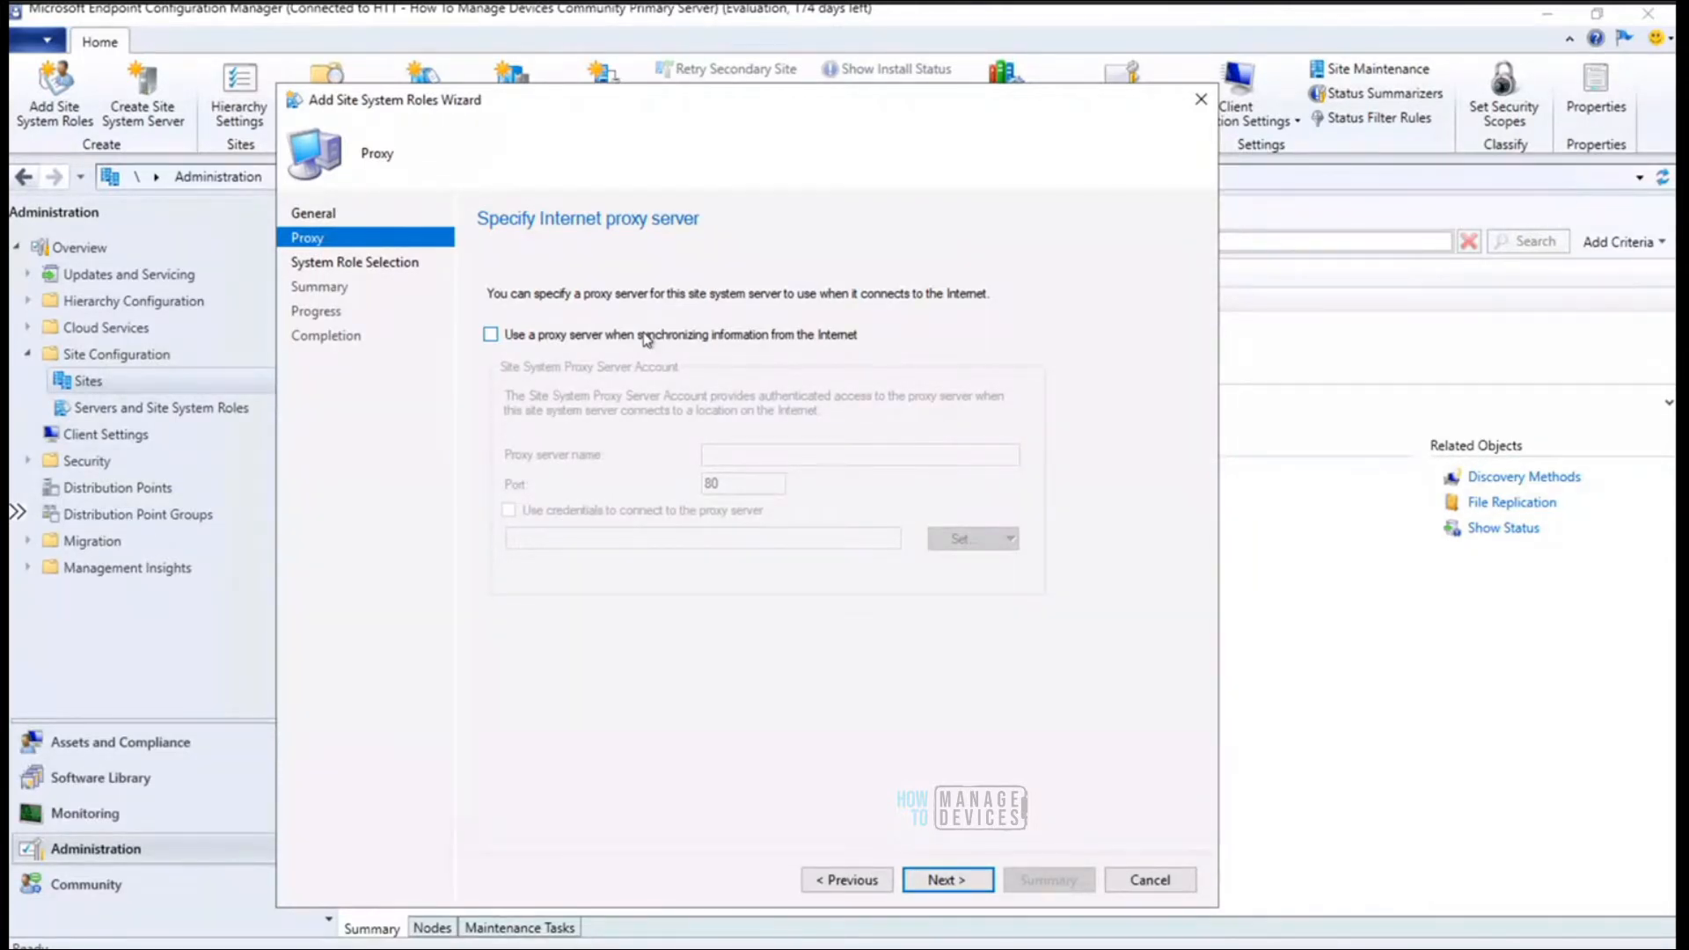
drag(695, 108, 746, 101)
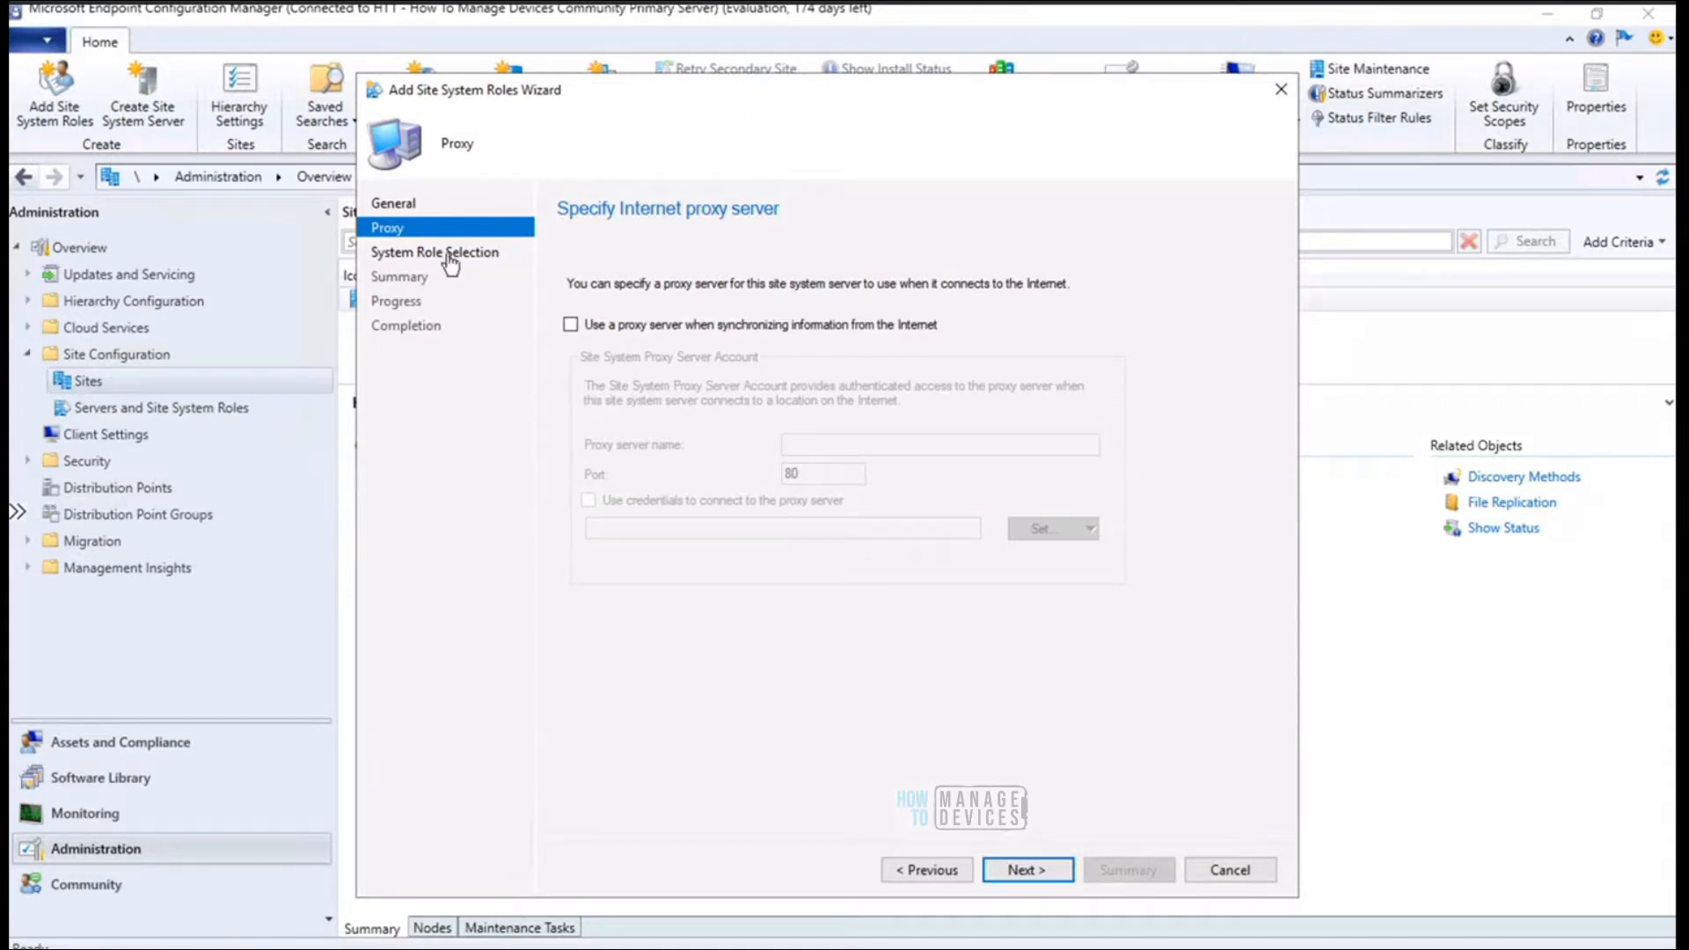
click(1015, 871)
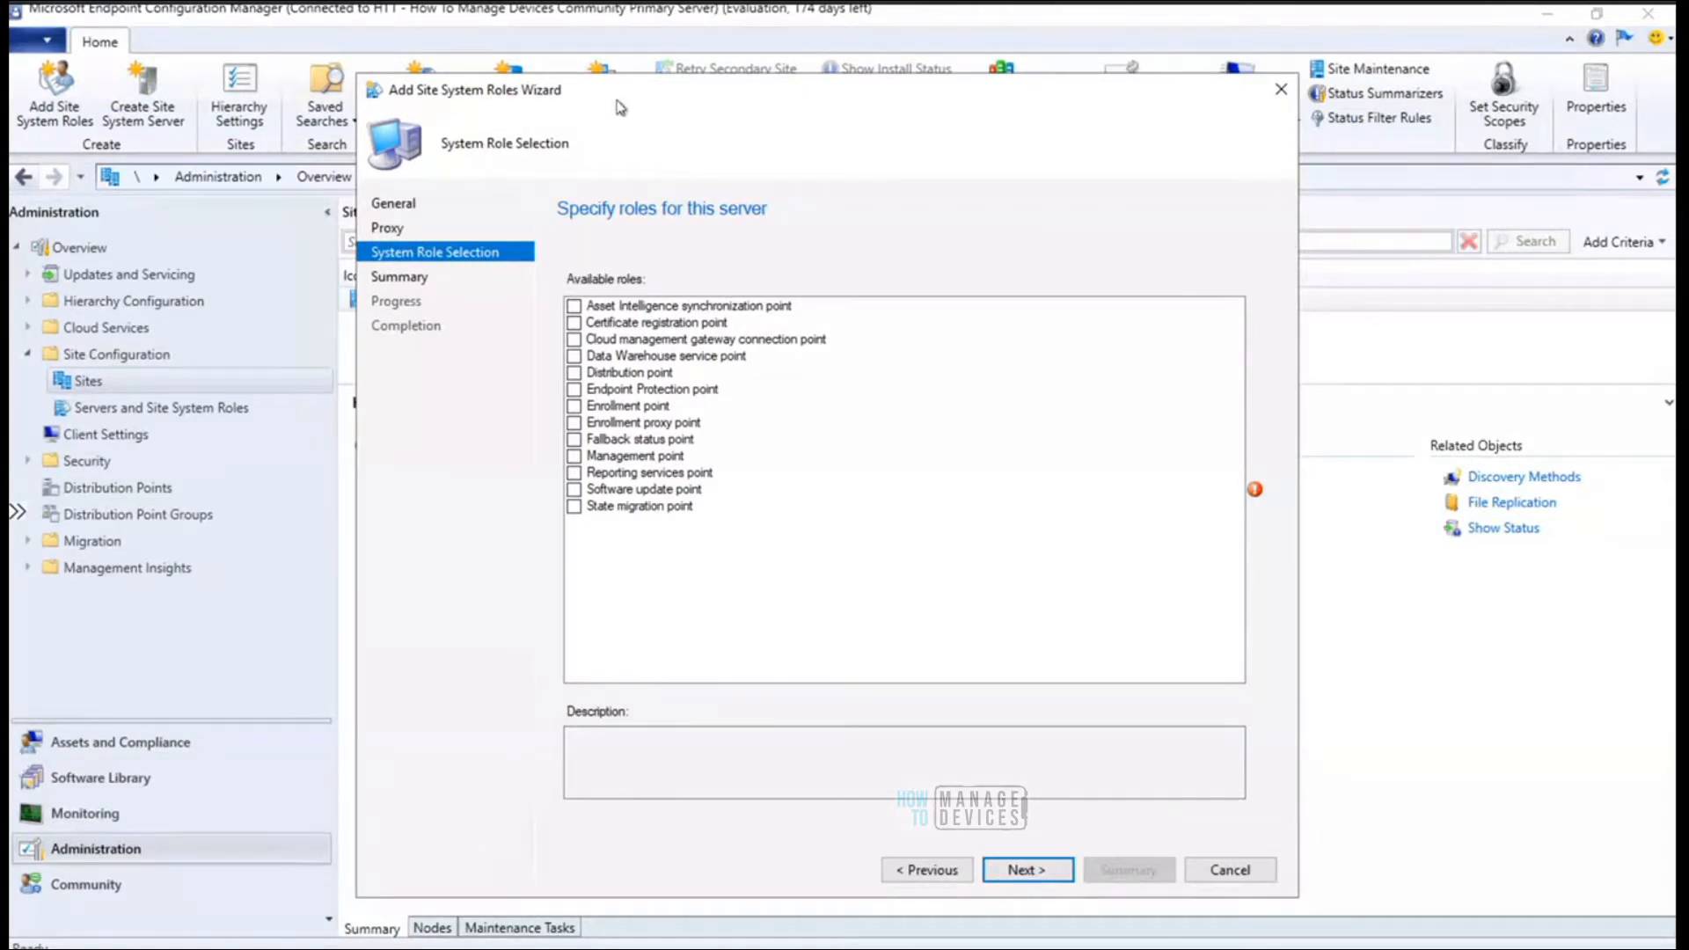
Select the Management point role for the site server
drag(616, 103, 835, 106)
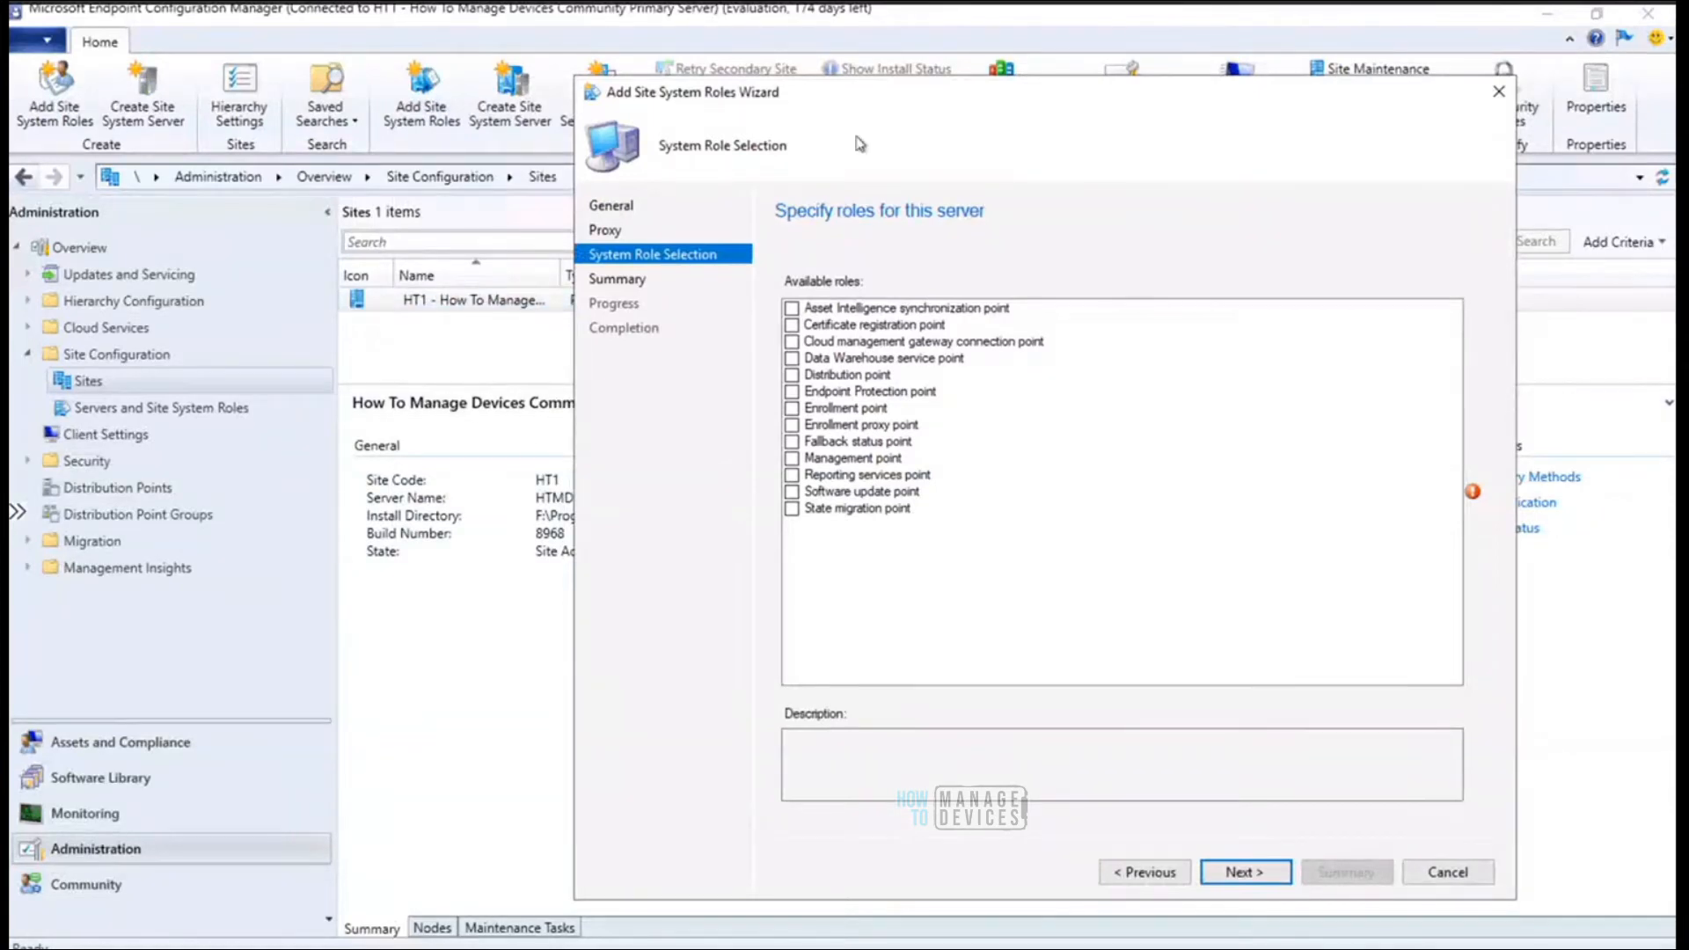
drag(859, 91, 640, 80)
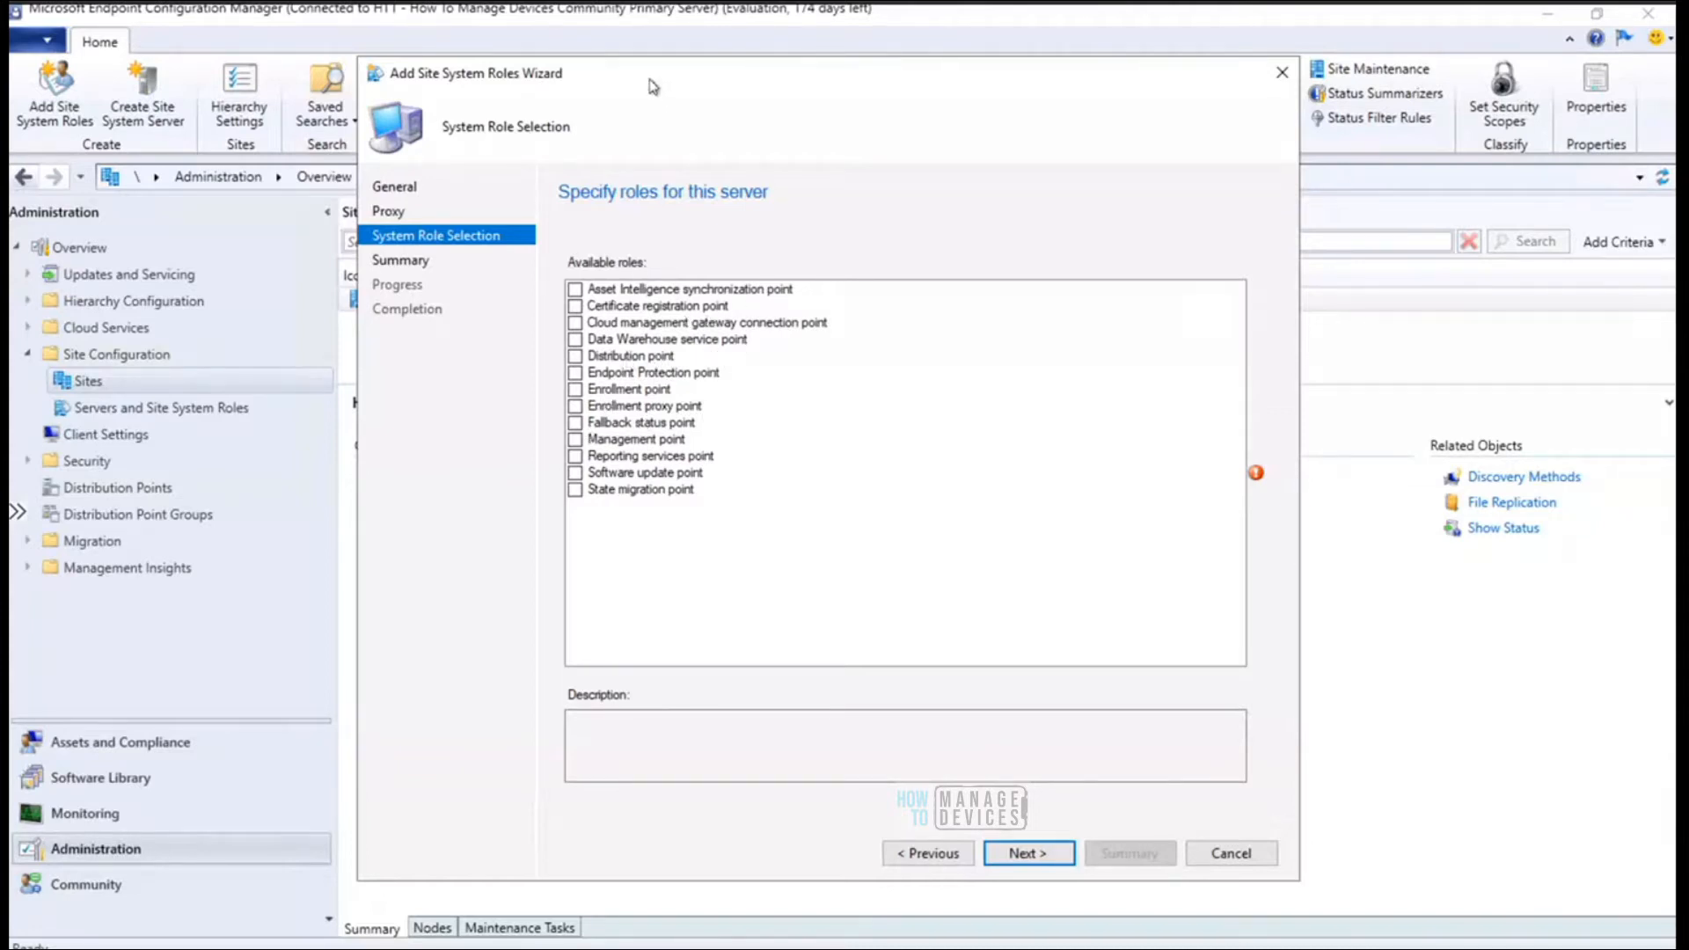
drag(650, 79, 657, 85)
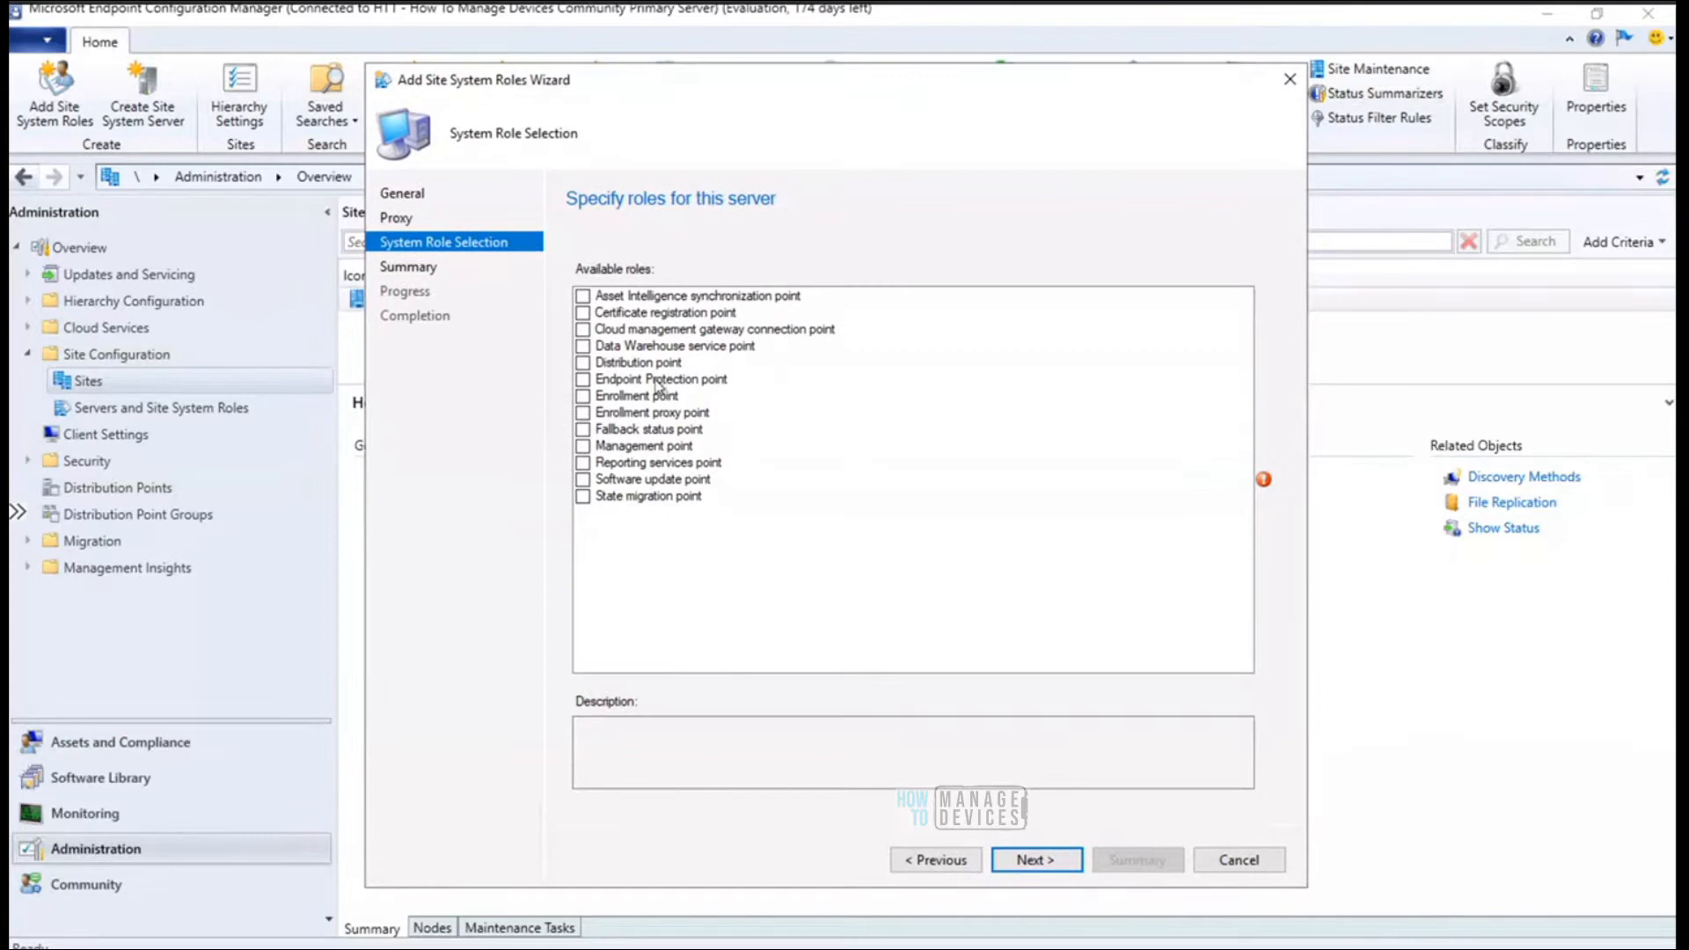
click(583, 447)
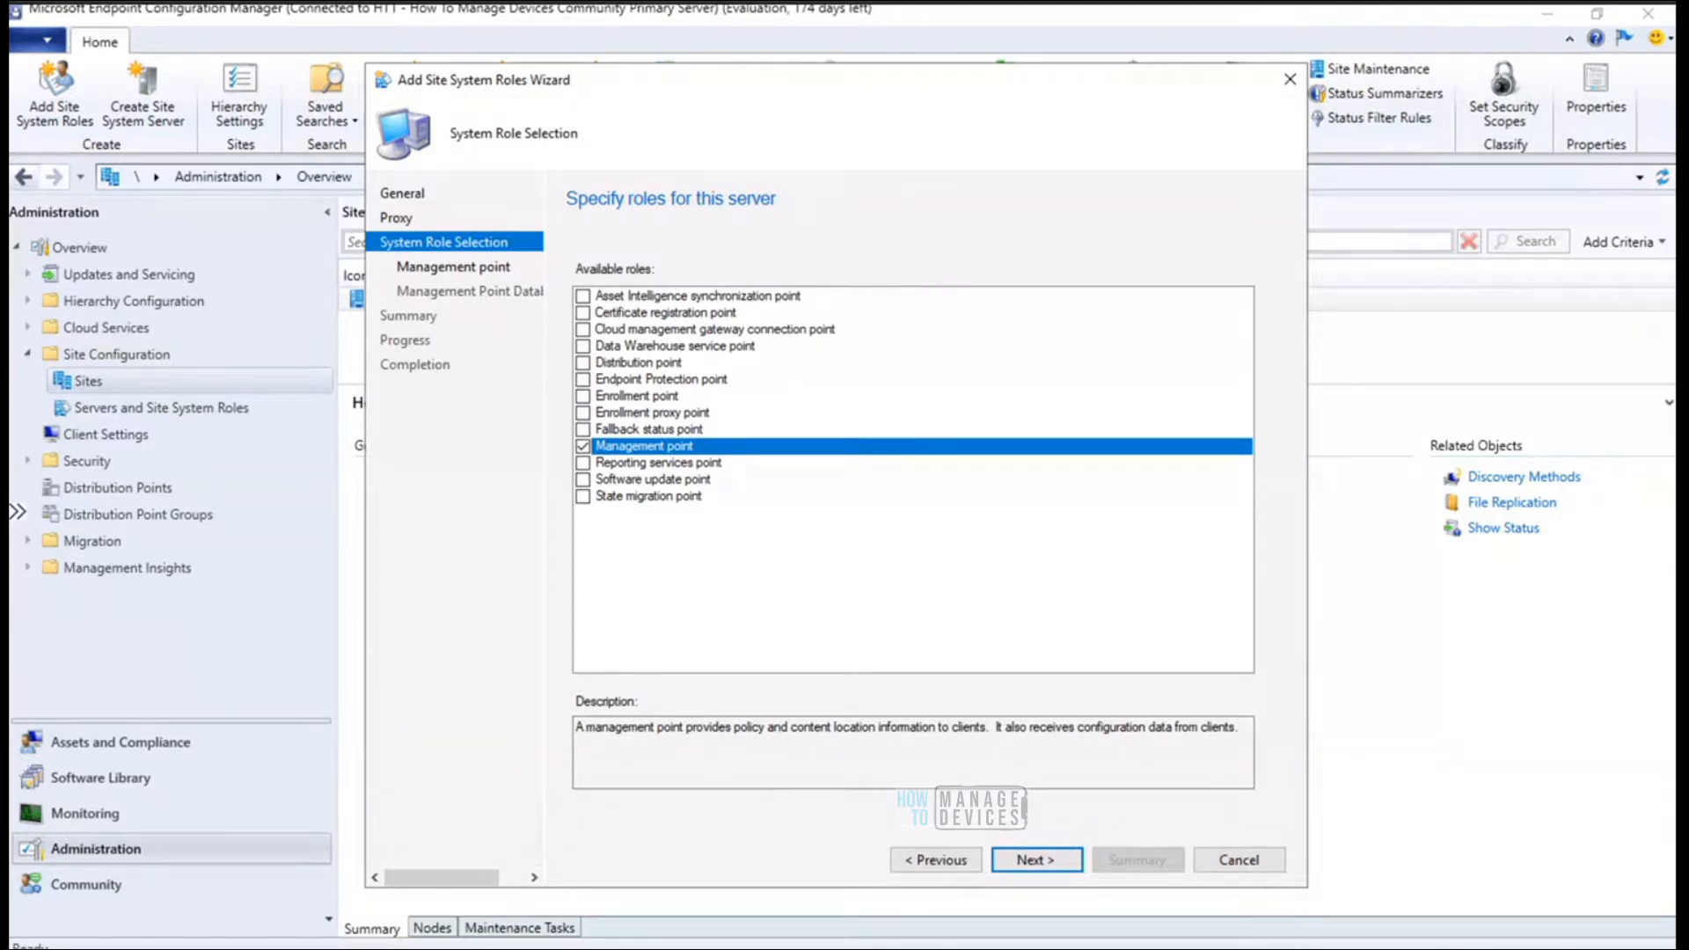
Switch to Server Manager and open Internet Information Services (IIS) Manager
key(super)
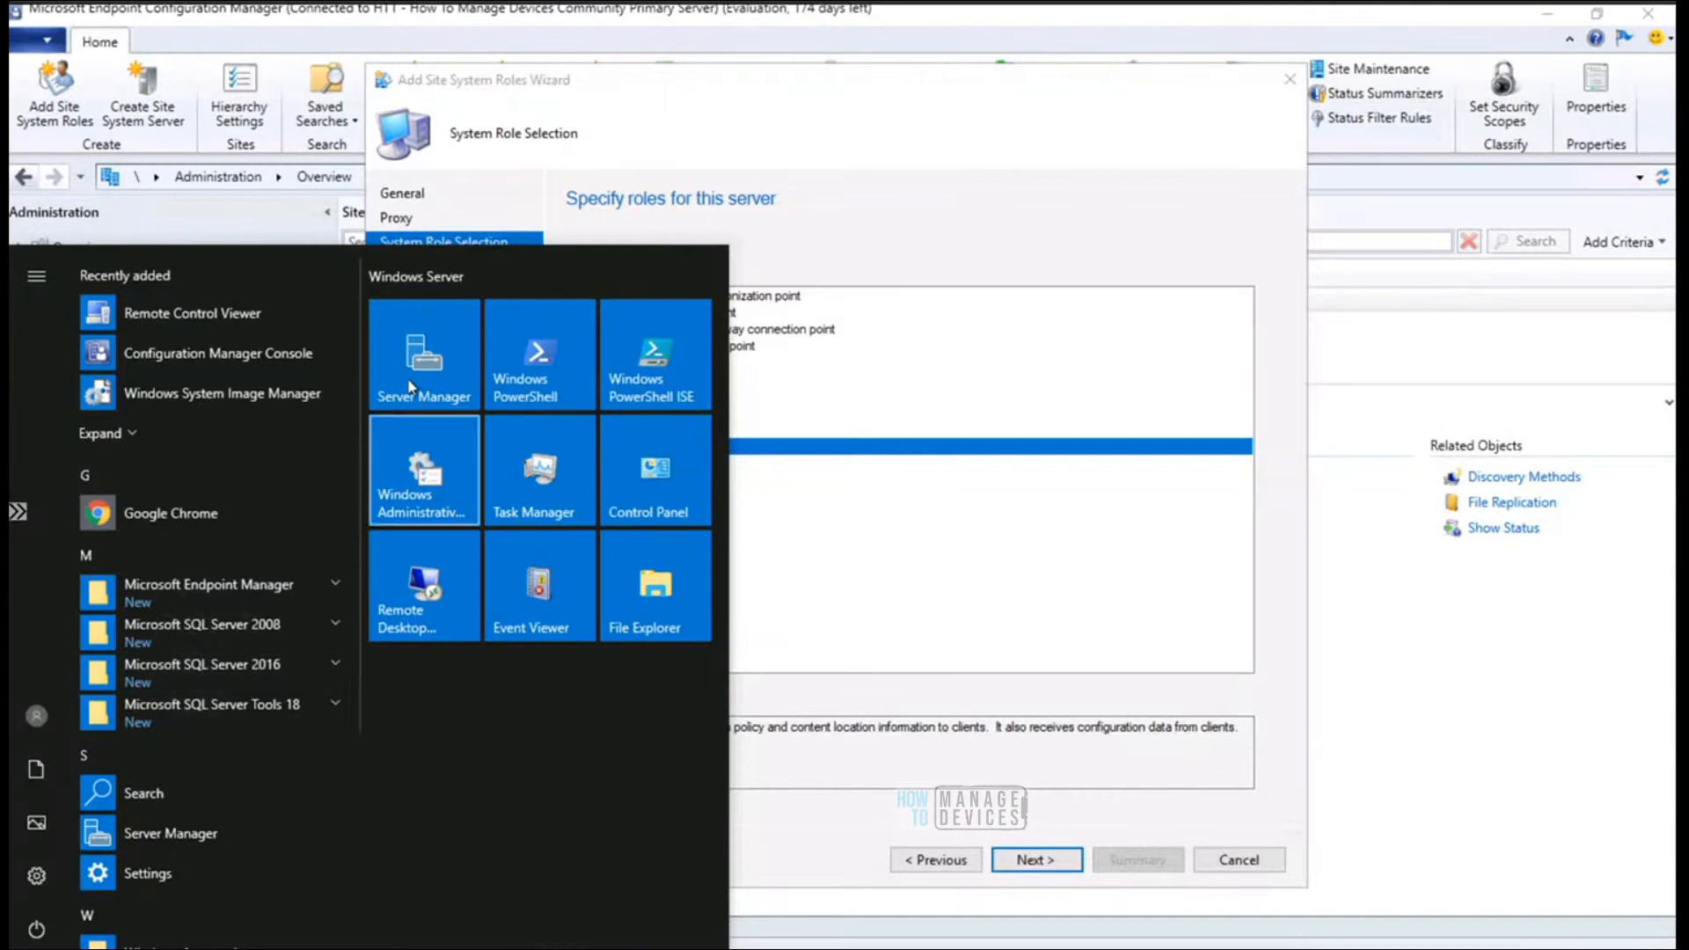
click(424, 356)
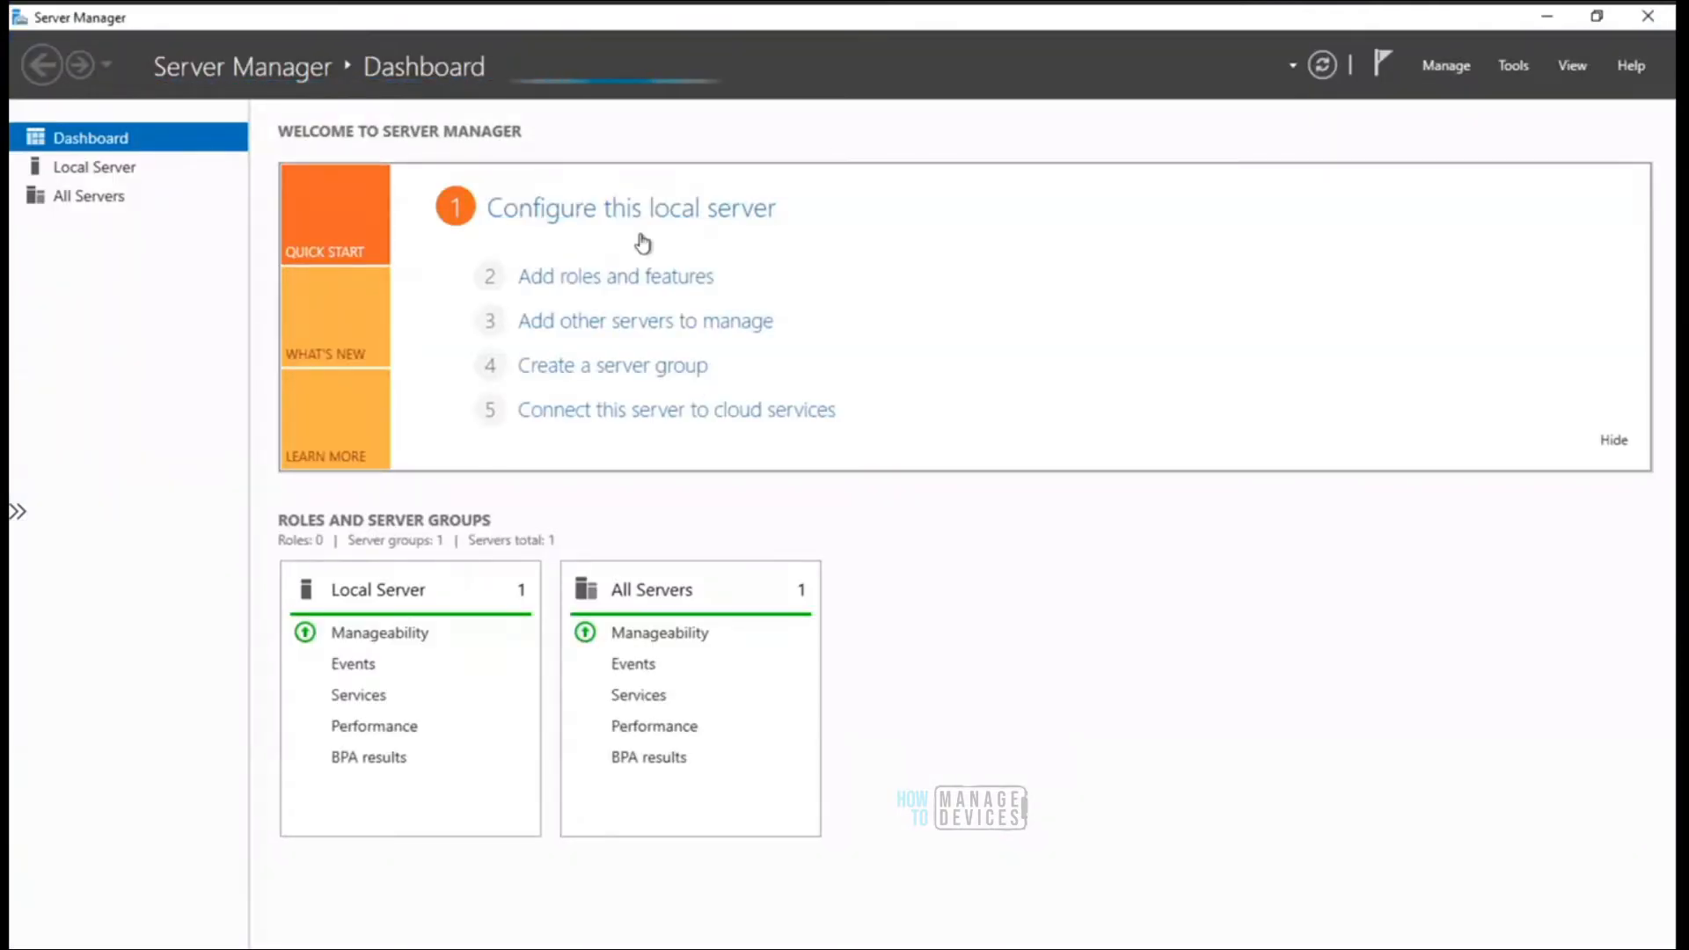
click(1514, 69)
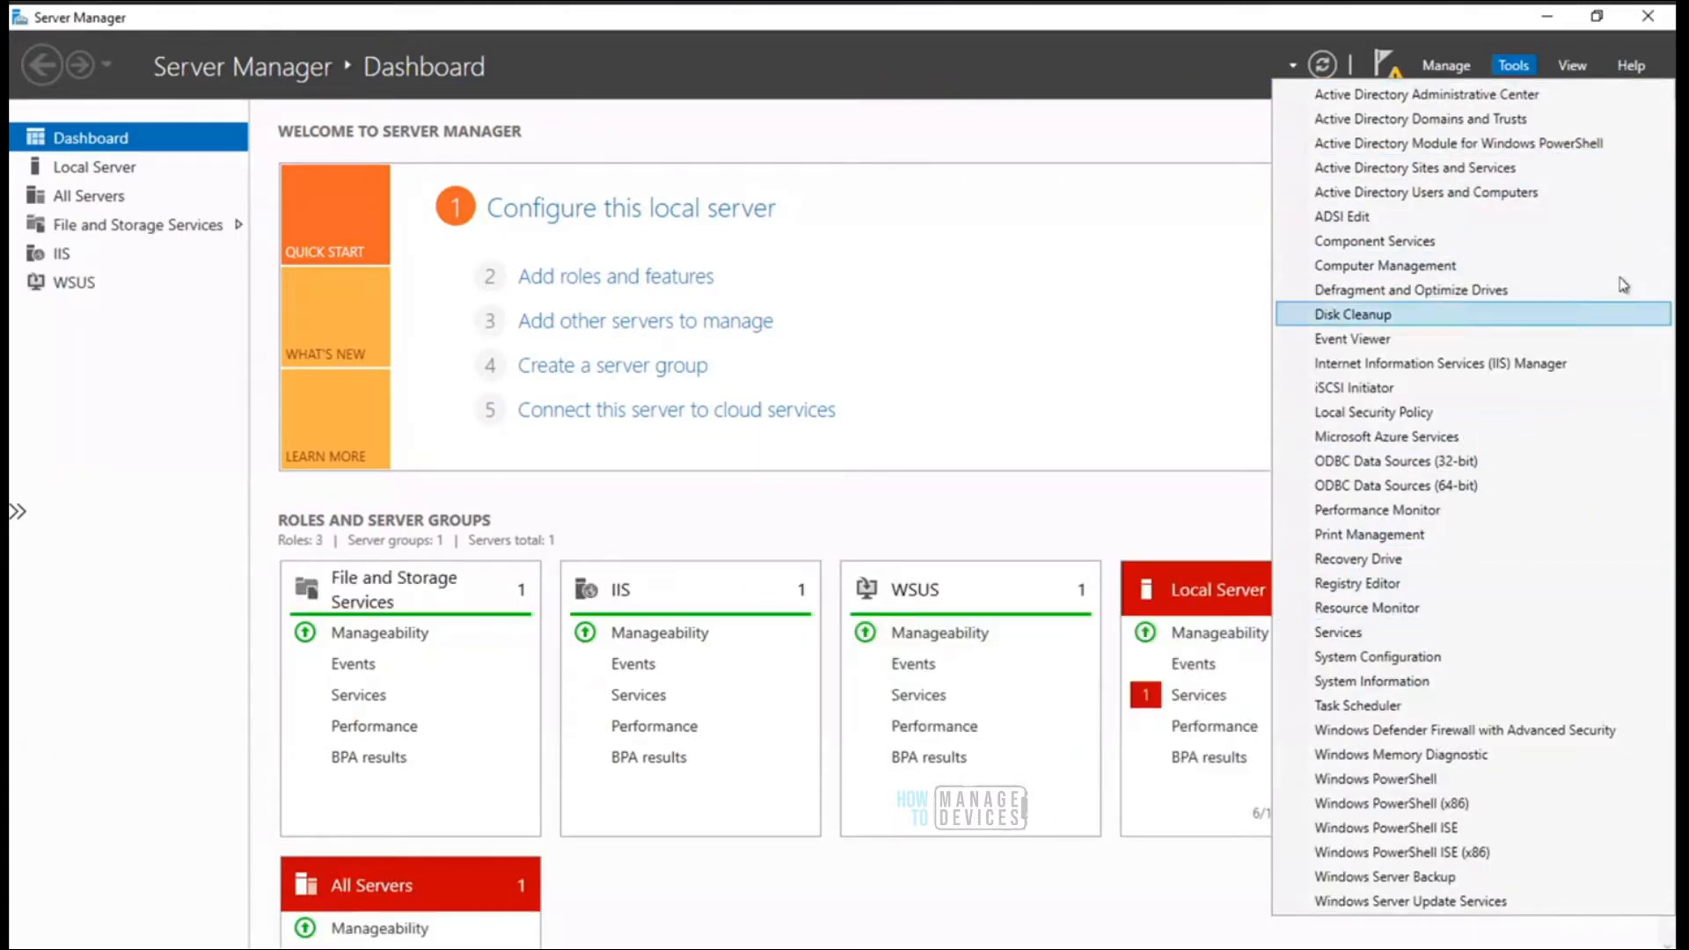
click(1519, 804)
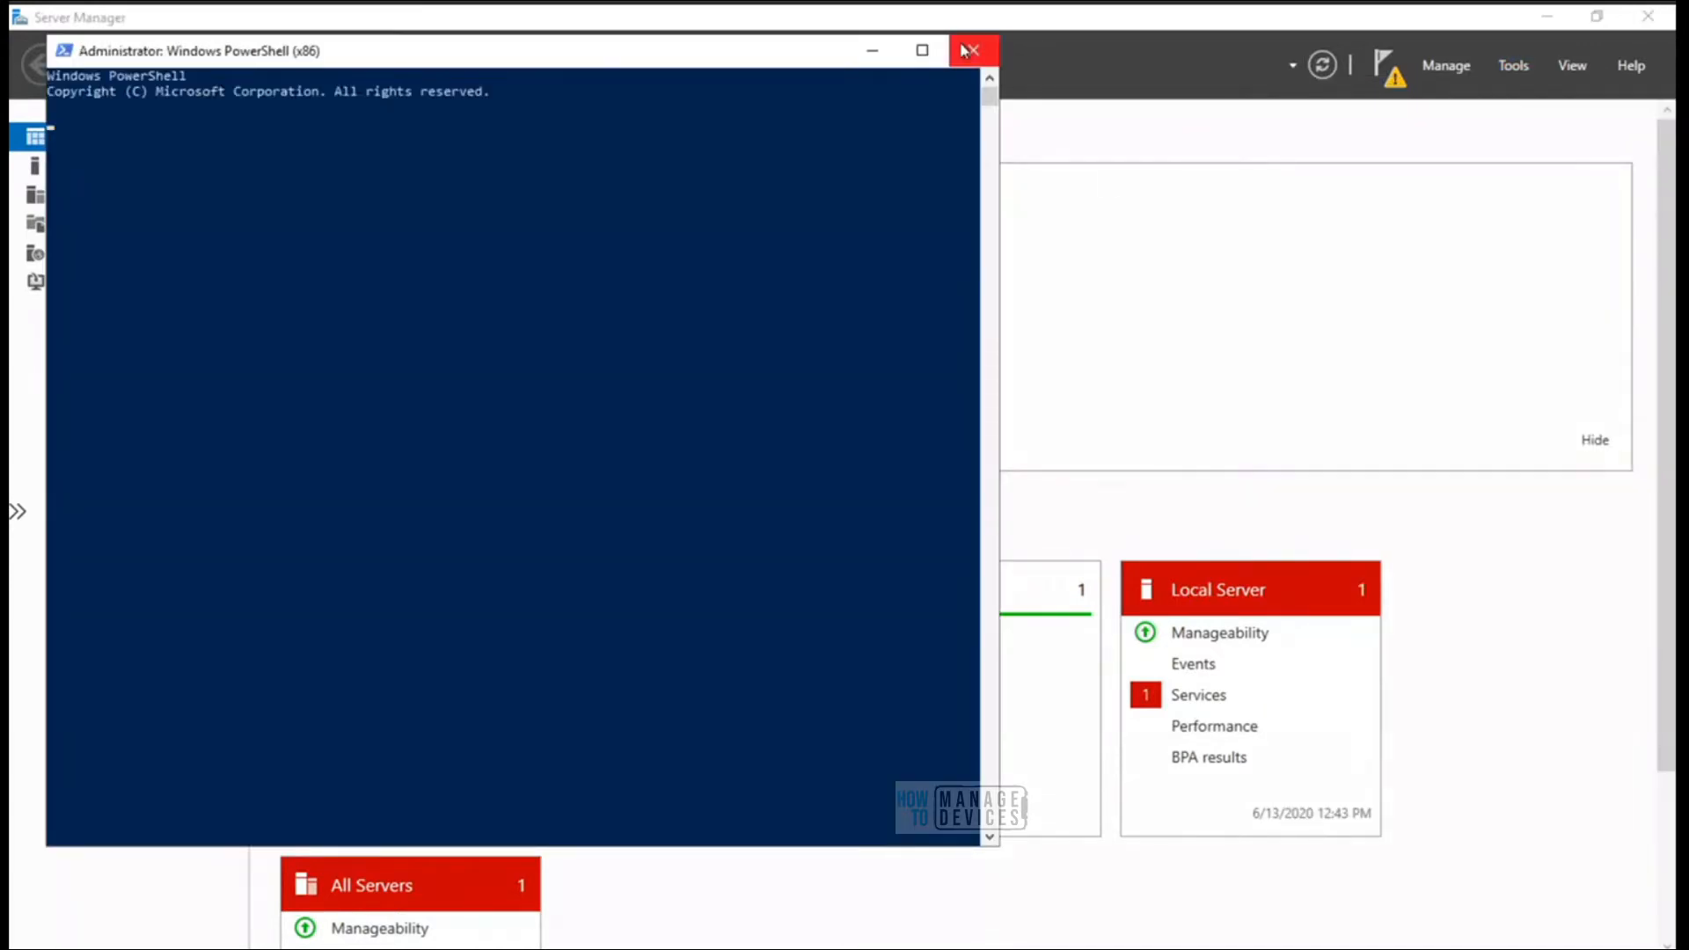
click(974, 50)
click(1514, 66)
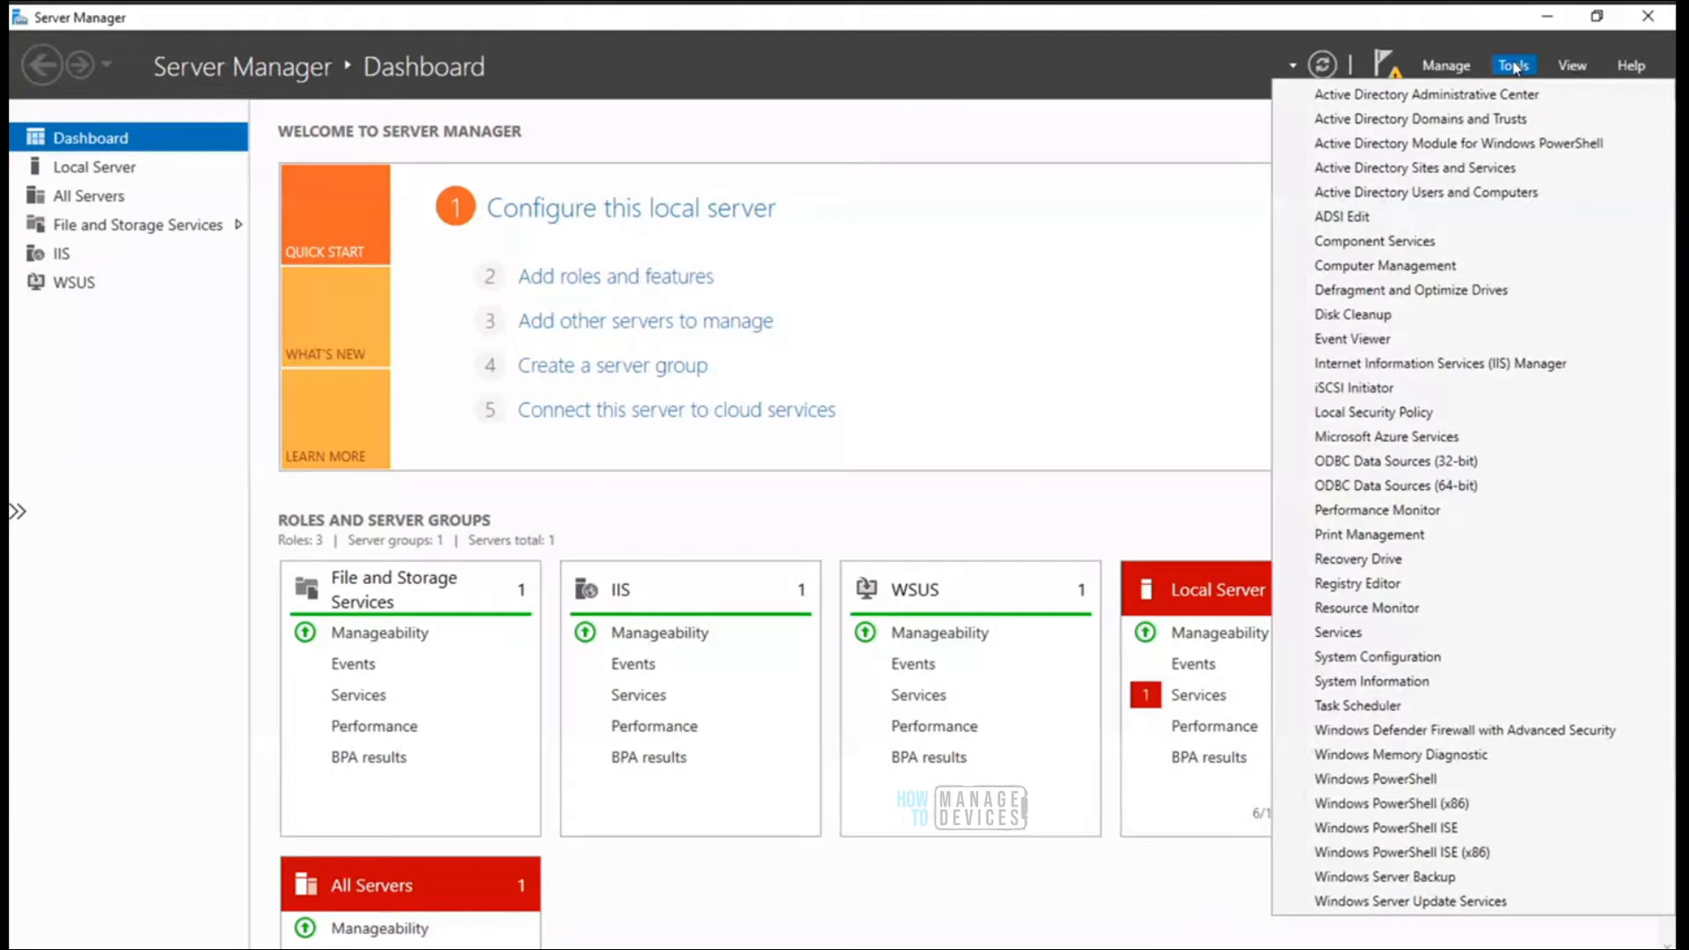
click(1509, 364)
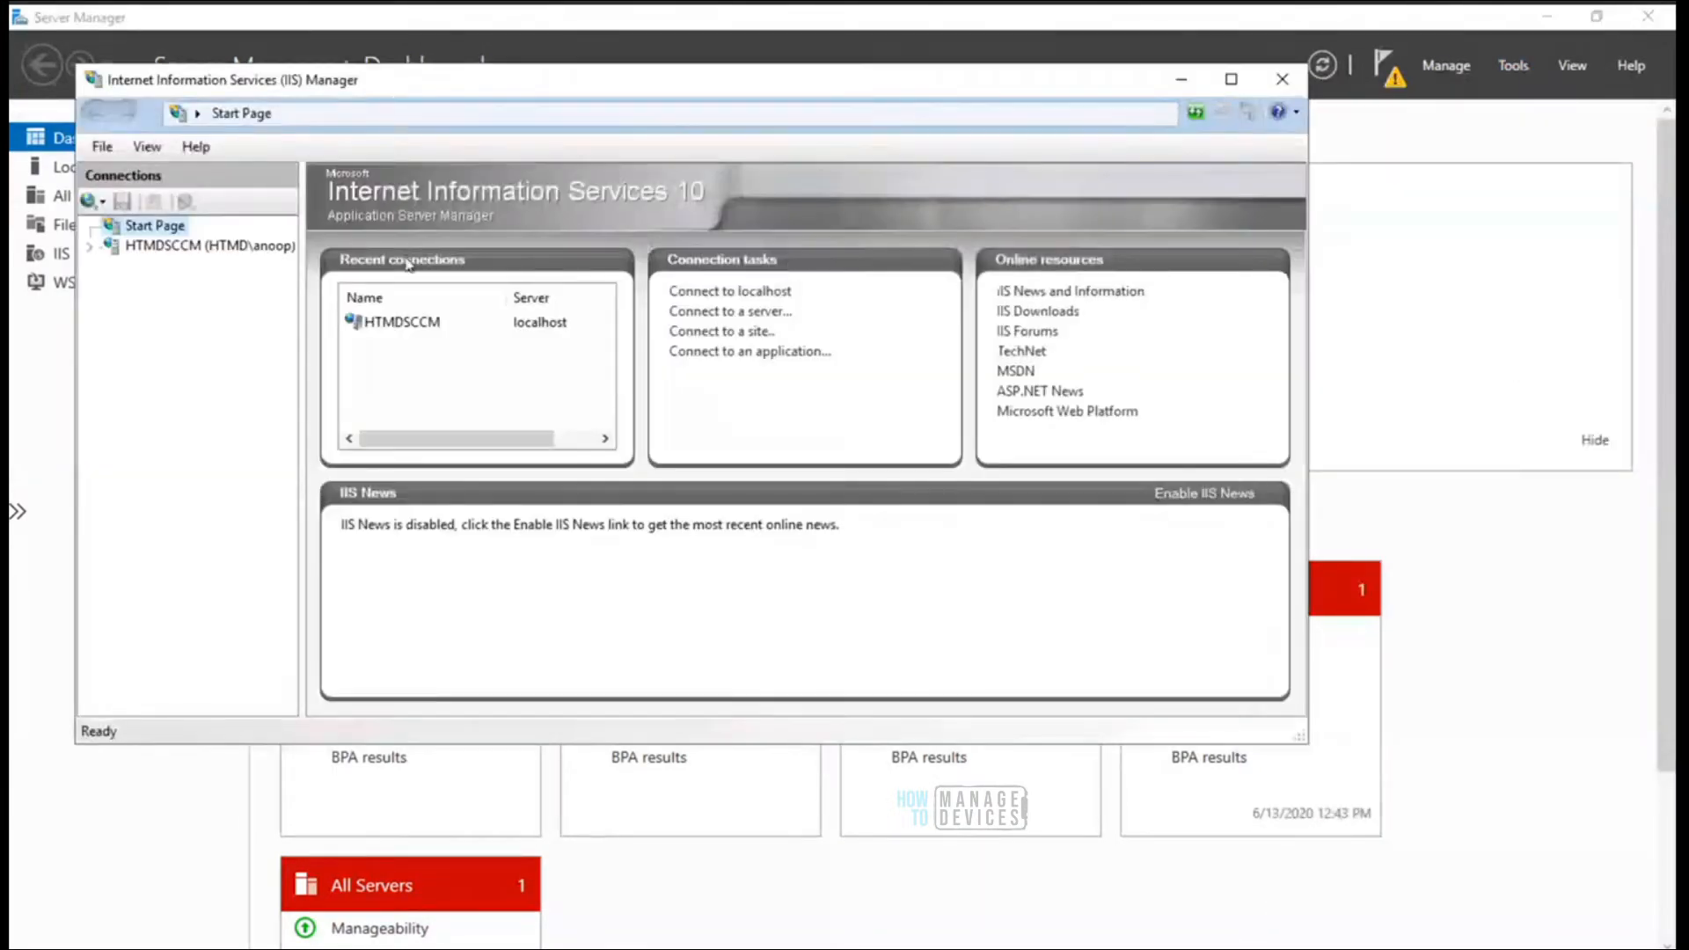
Examine the folders under Default Web Site on the HTMDSCCM server, and return to the Add Site System Roles Wizard
click(138, 248)
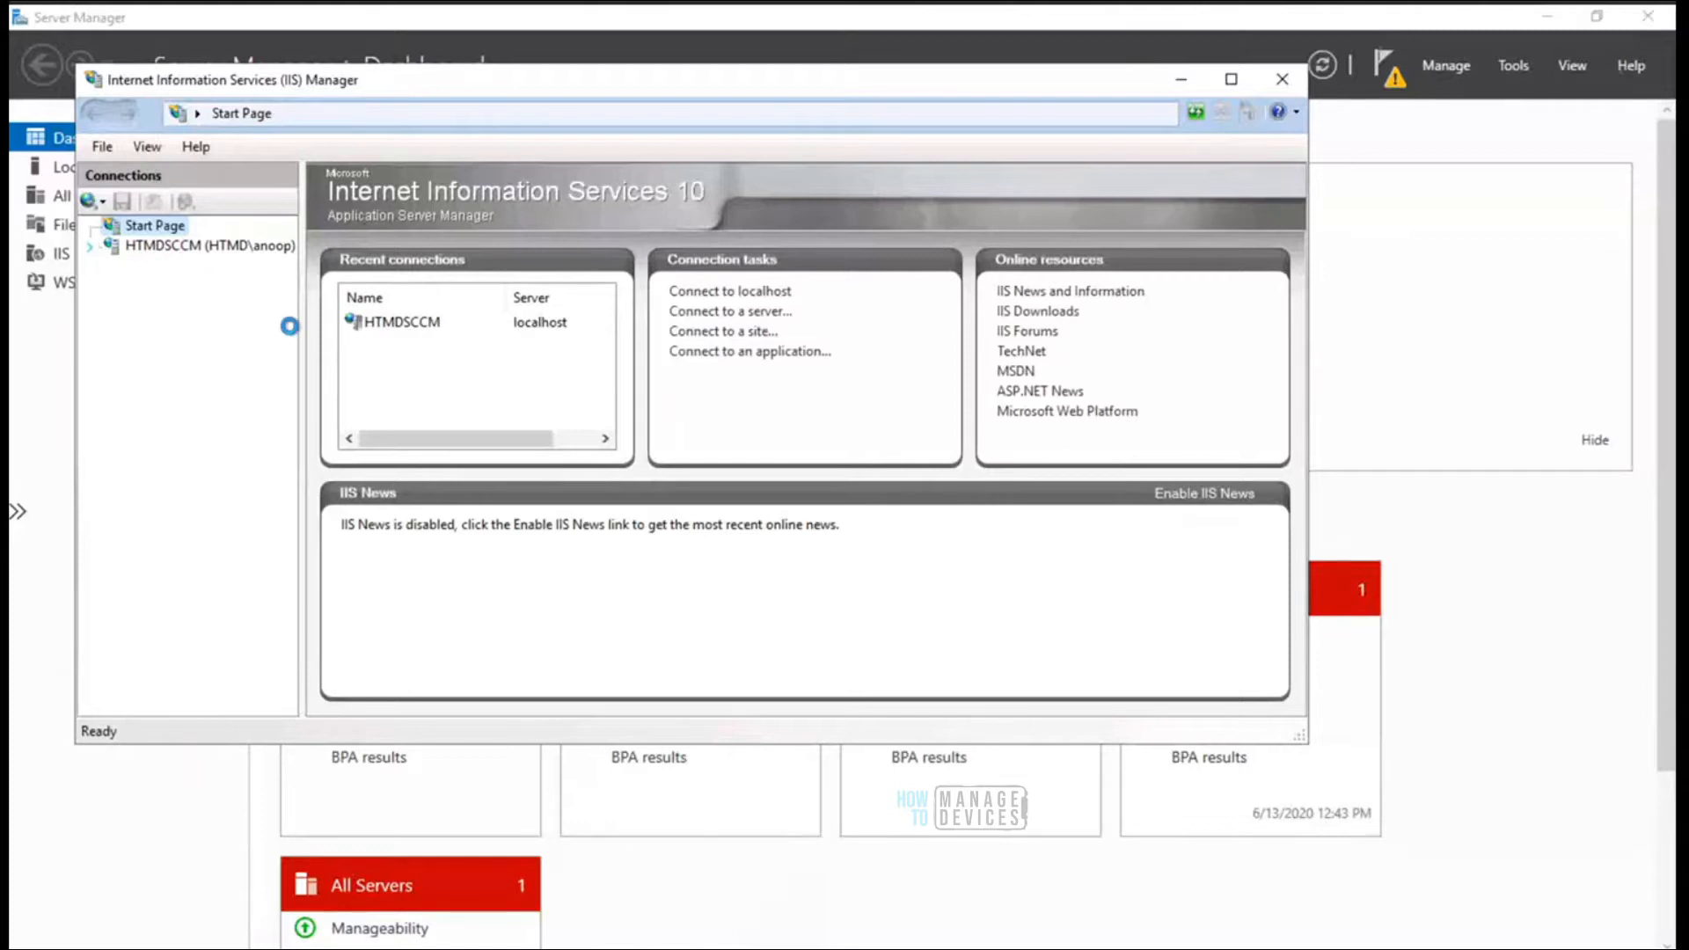
drag(299, 359, 475, 322)
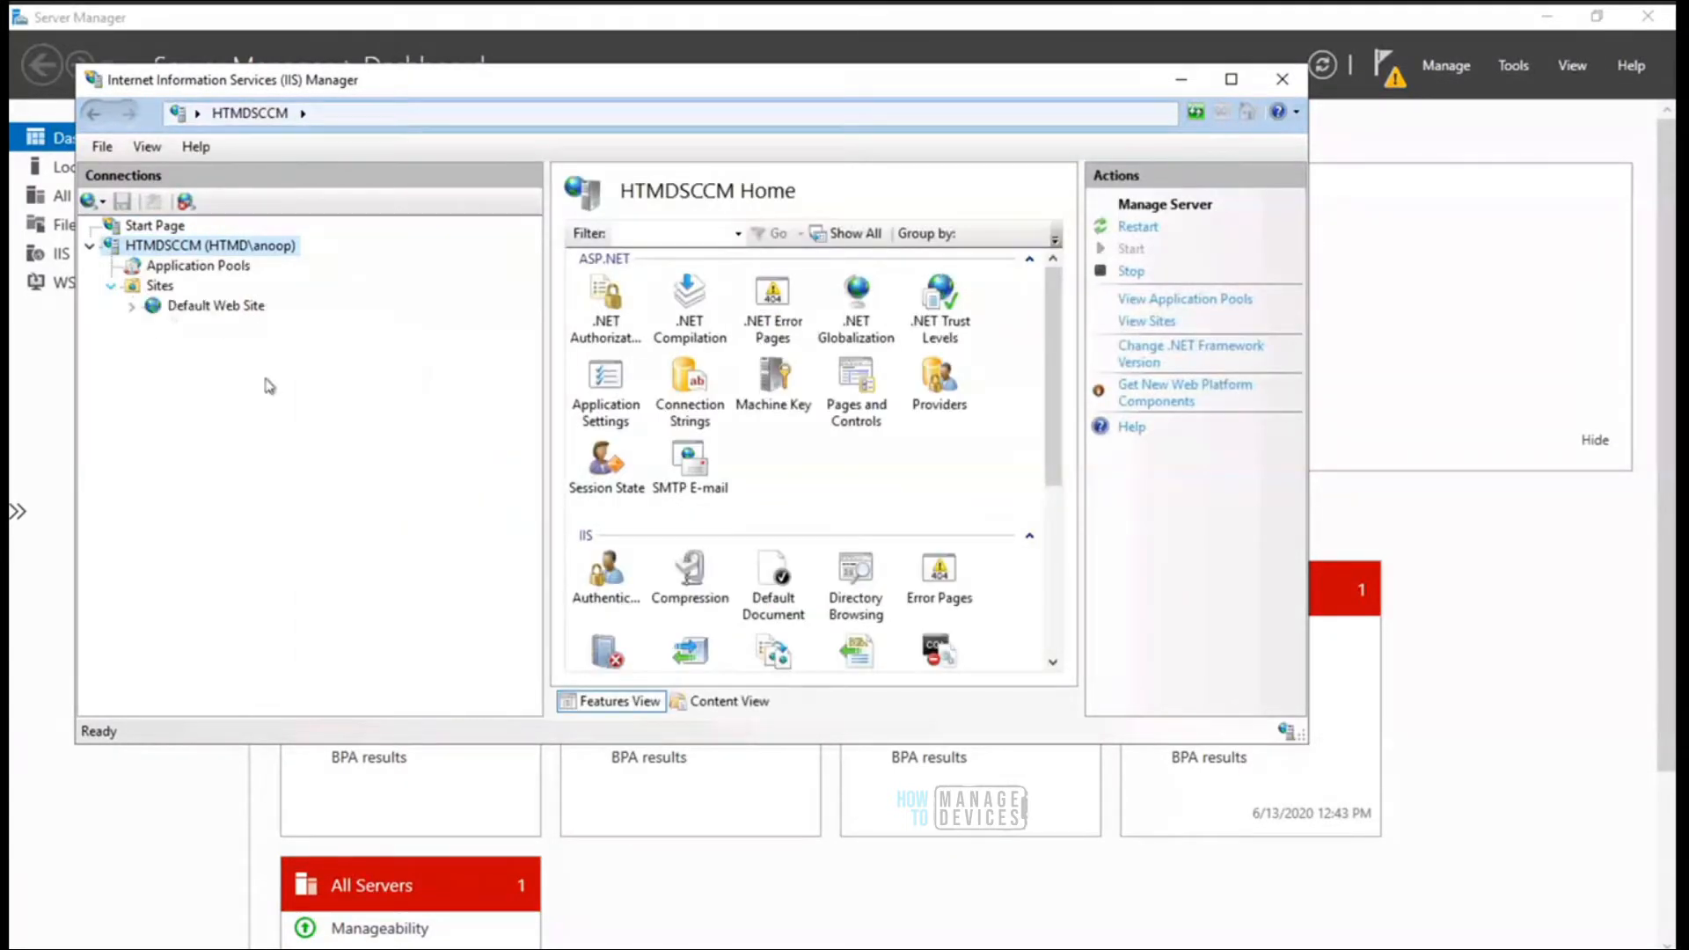
click(130, 306)
click(152, 327)
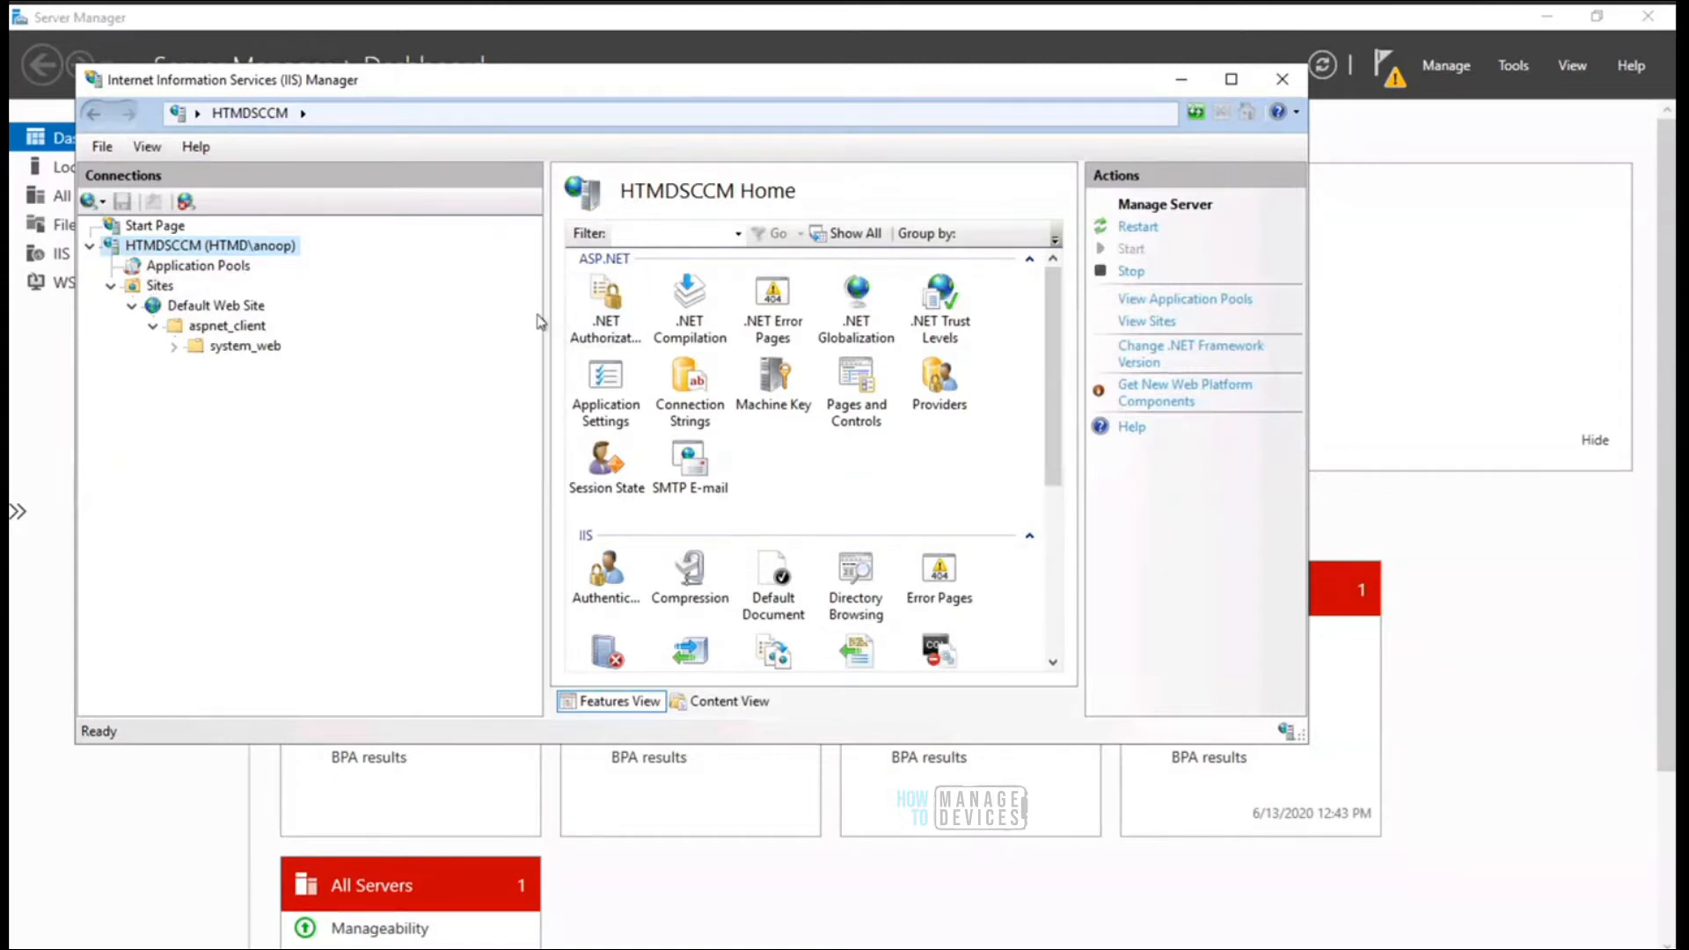
drag(549, 314, 431, 315)
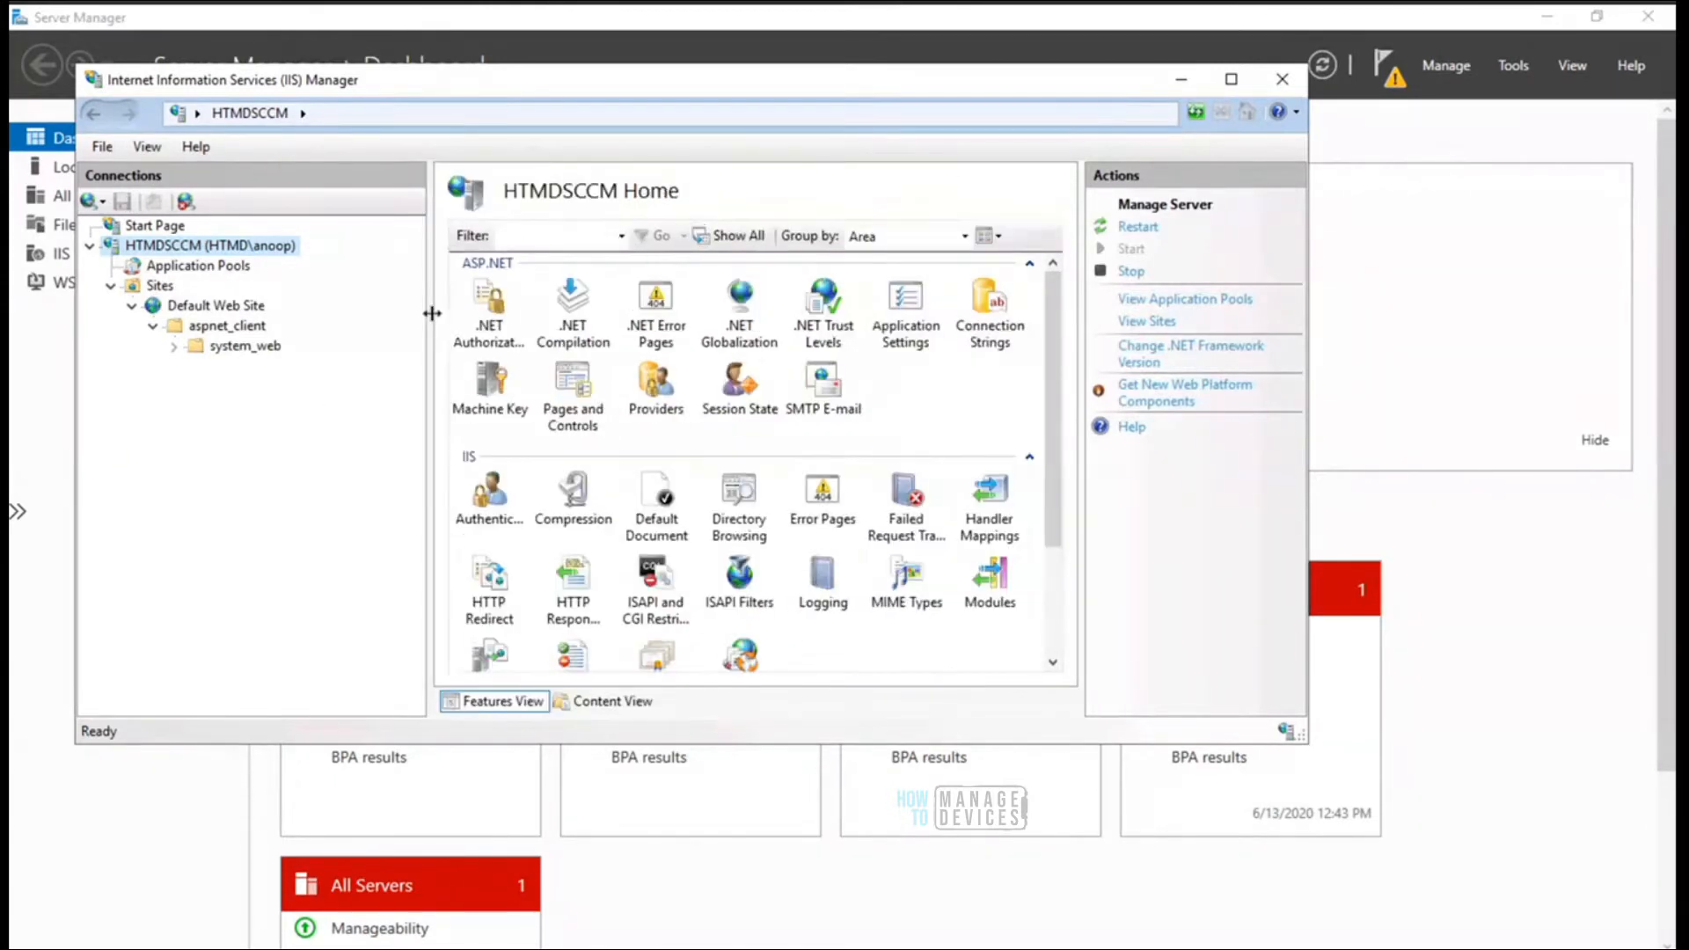
click(1176, 87)
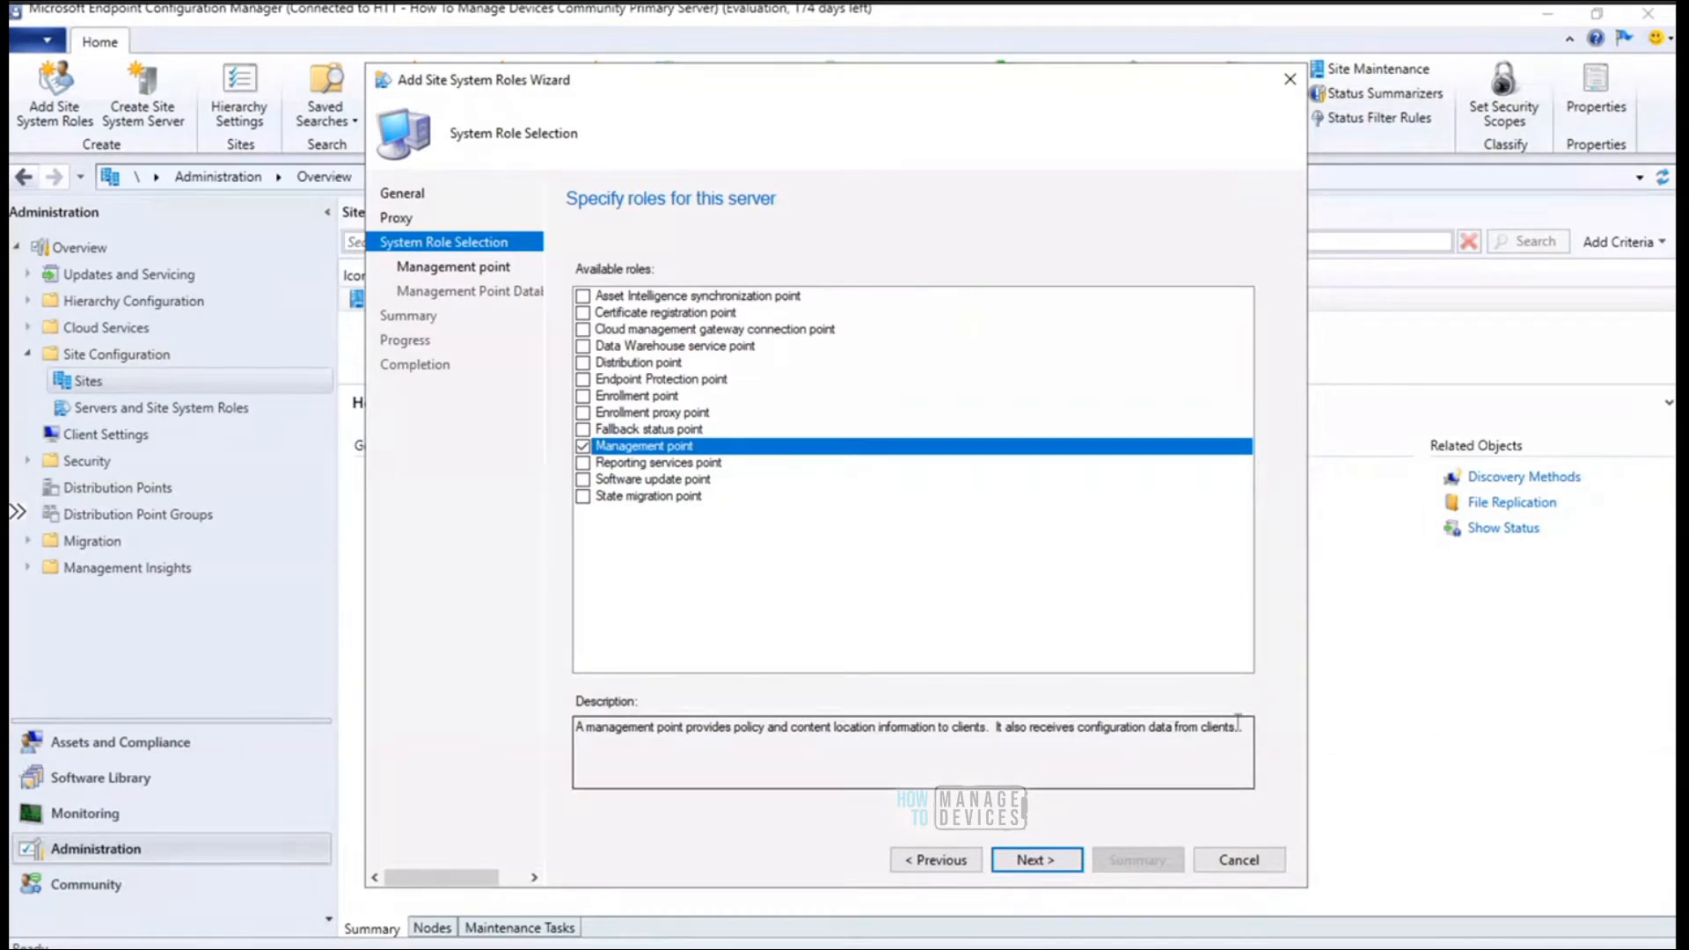
Review the Management point role description and accept HTTP client connections with the unhealthy management point alert left disabled
drag(1238, 727, 552, 709)
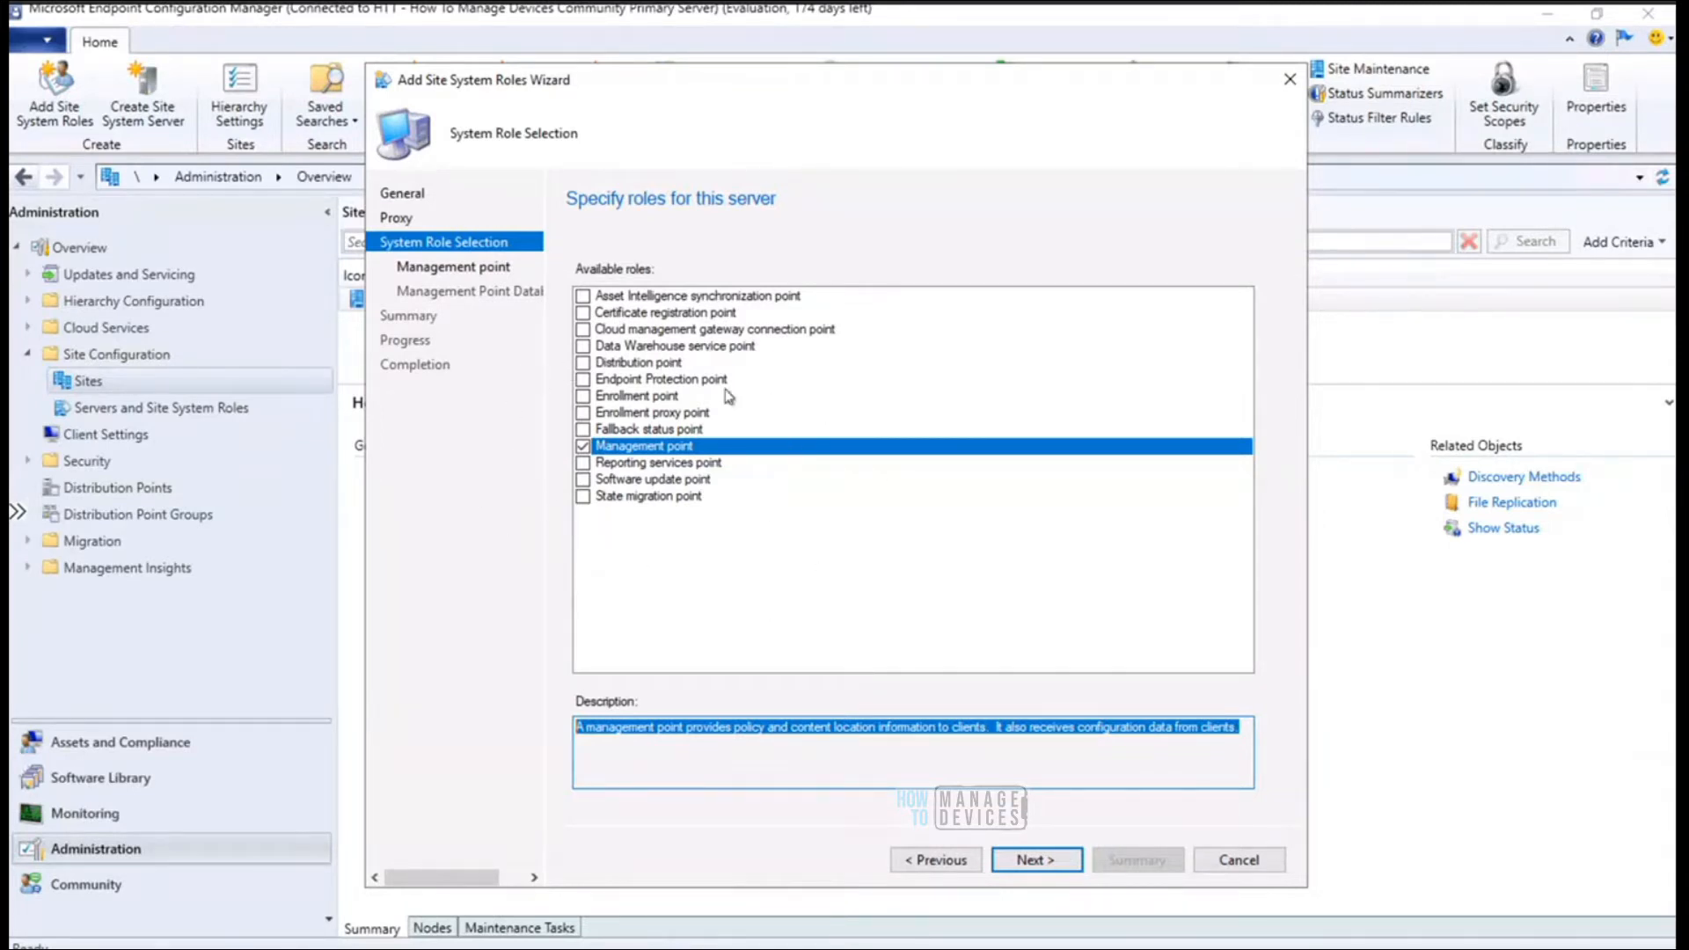
click(1021, 858)
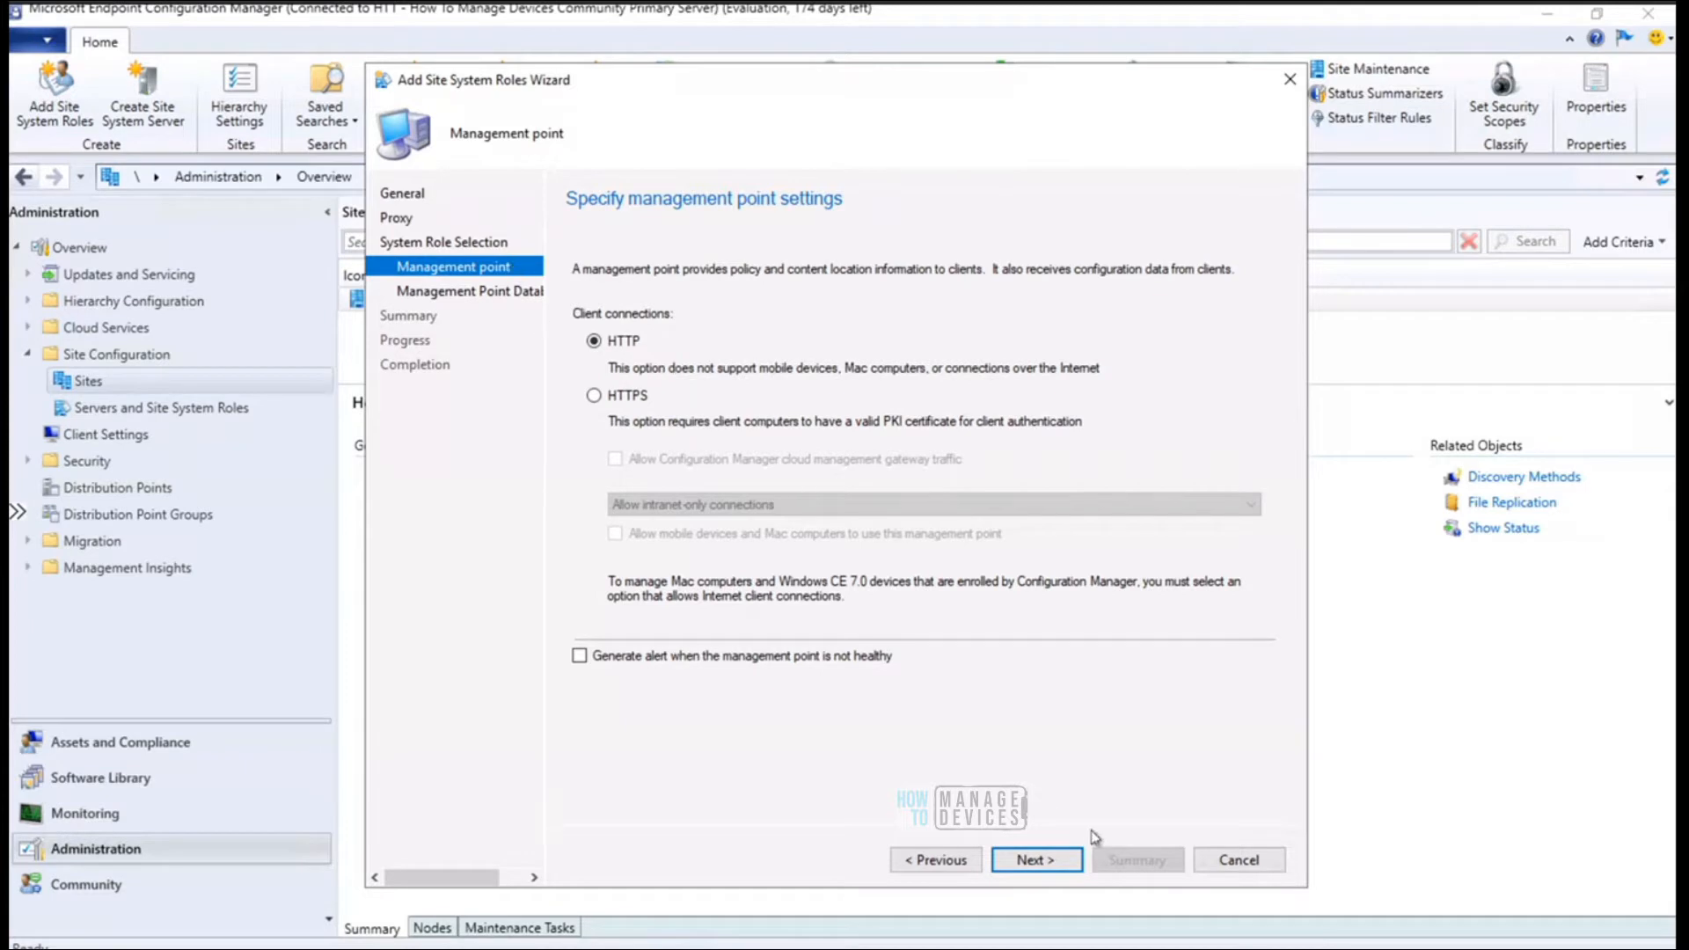
click(1039, 861)
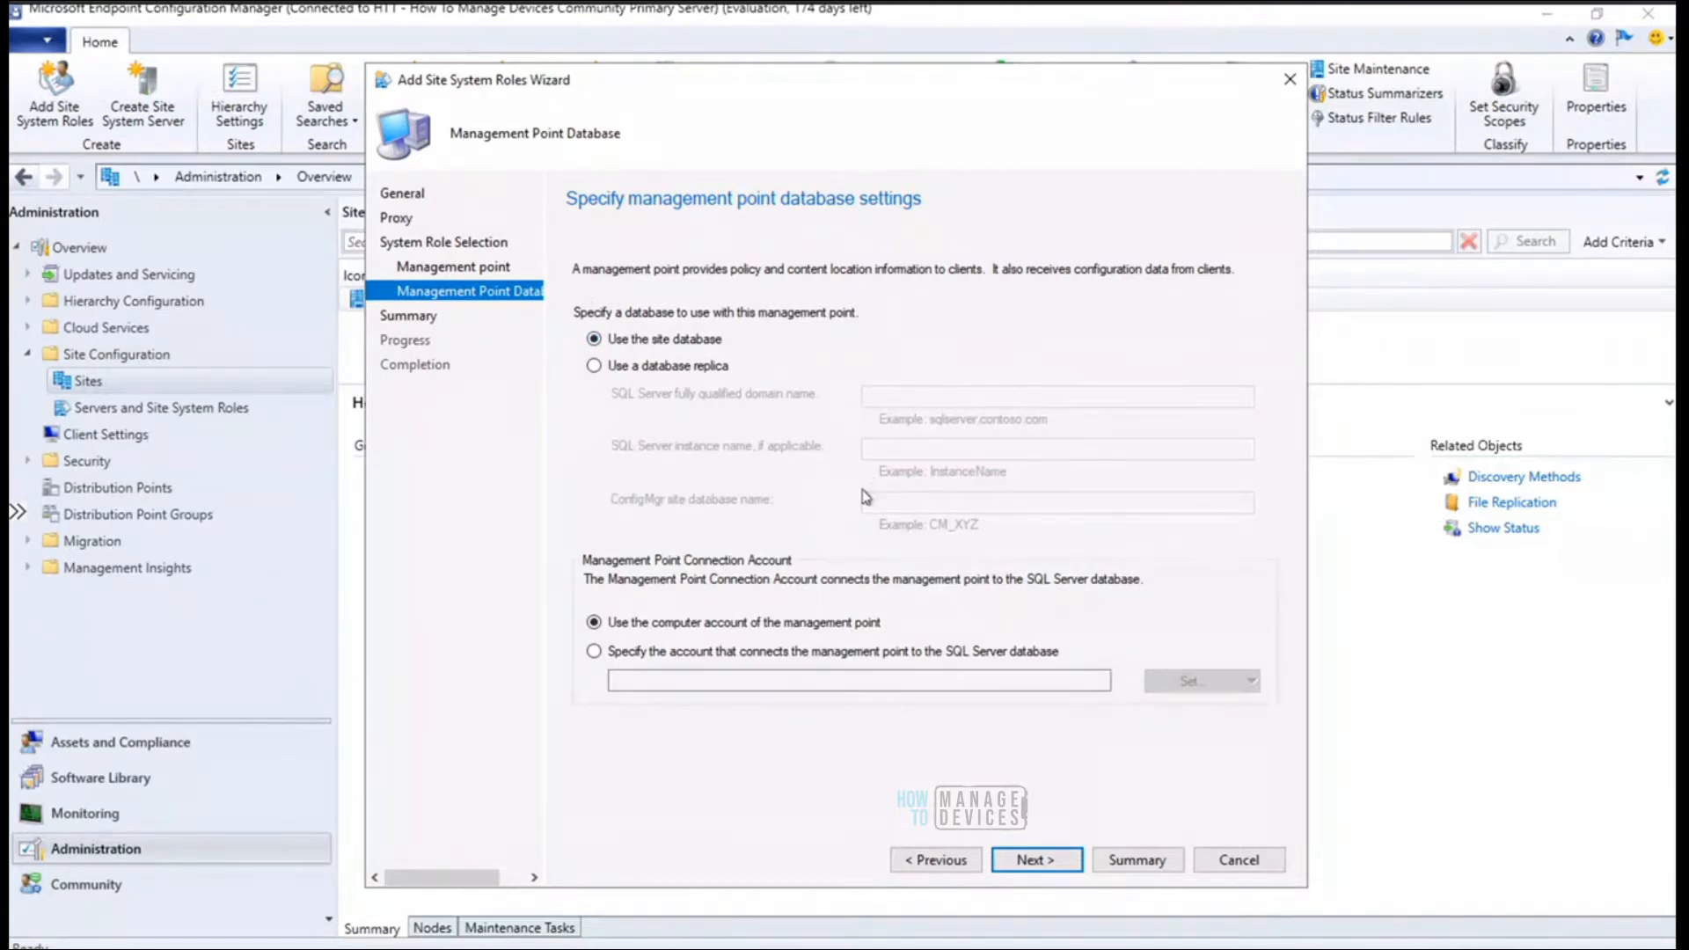
Use the site database and the management point's computer account for the connection, and complete the role installation wizard
click(1055, 862)
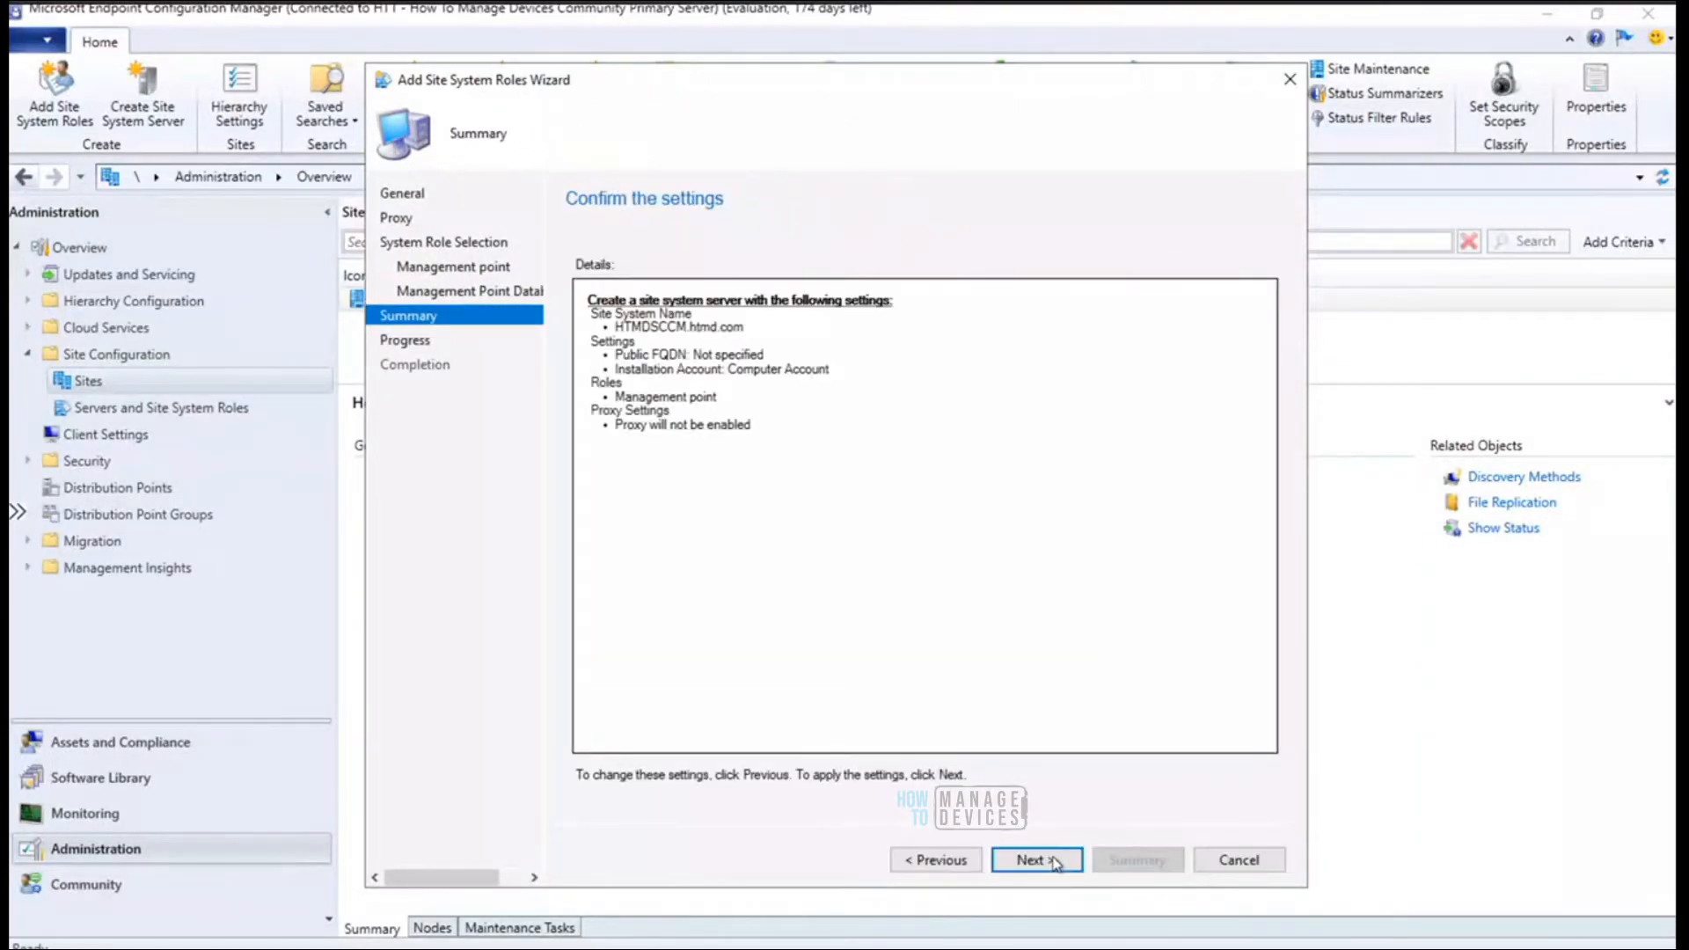
click(1056, 860)
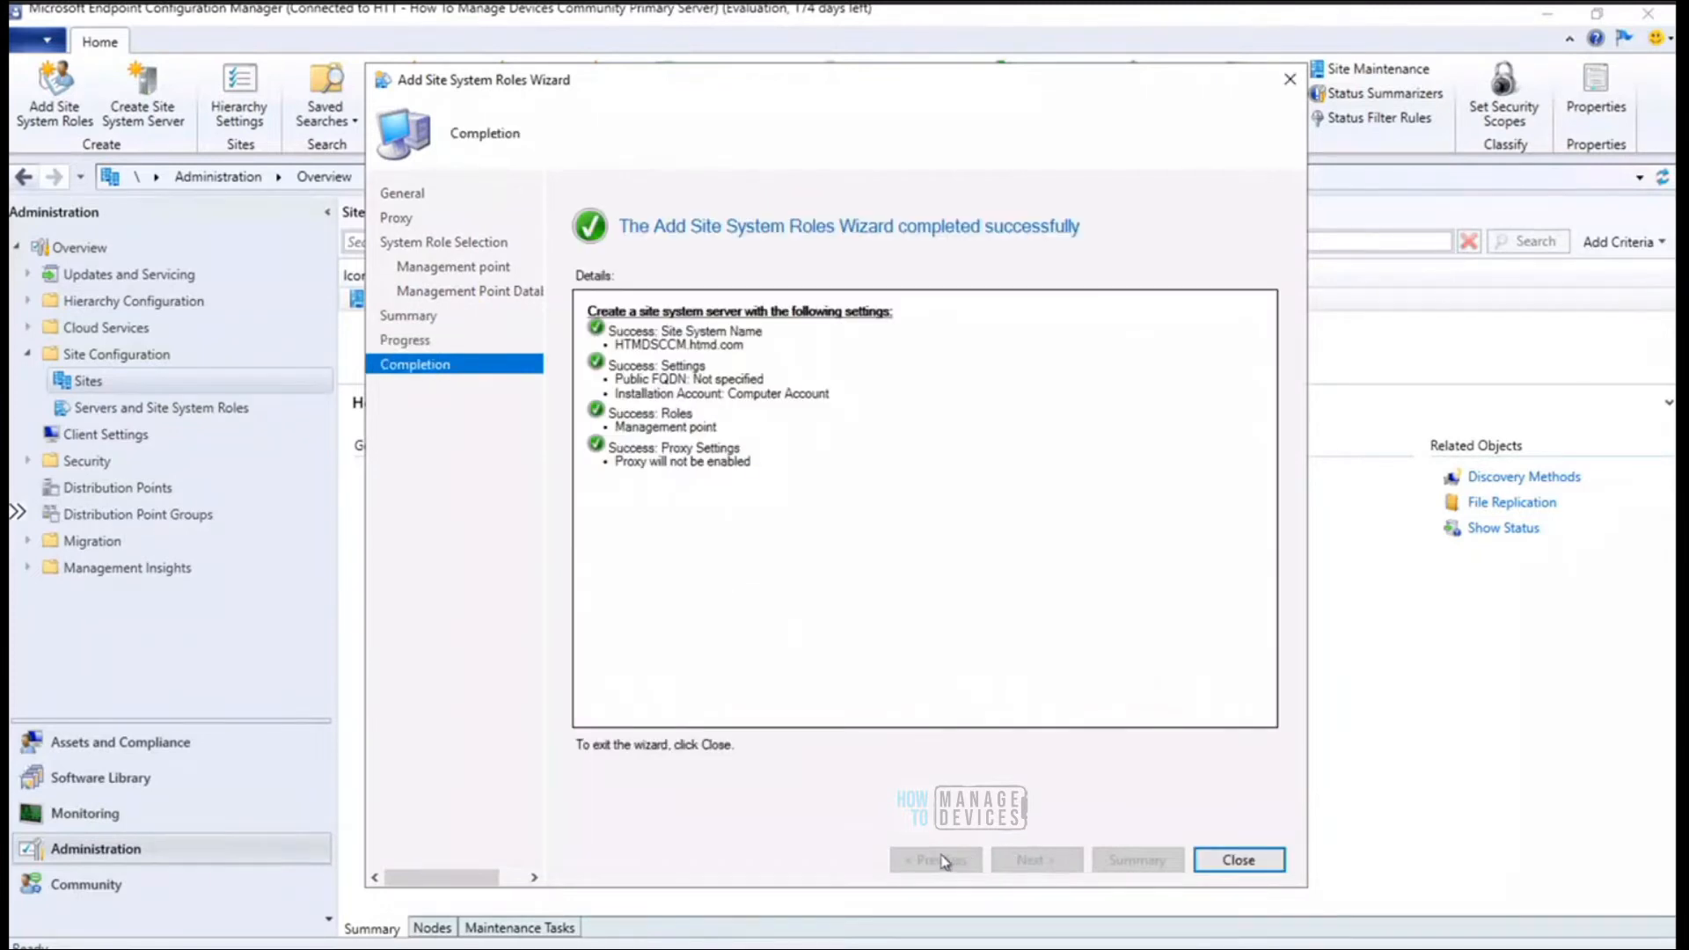
click(1228, 866)
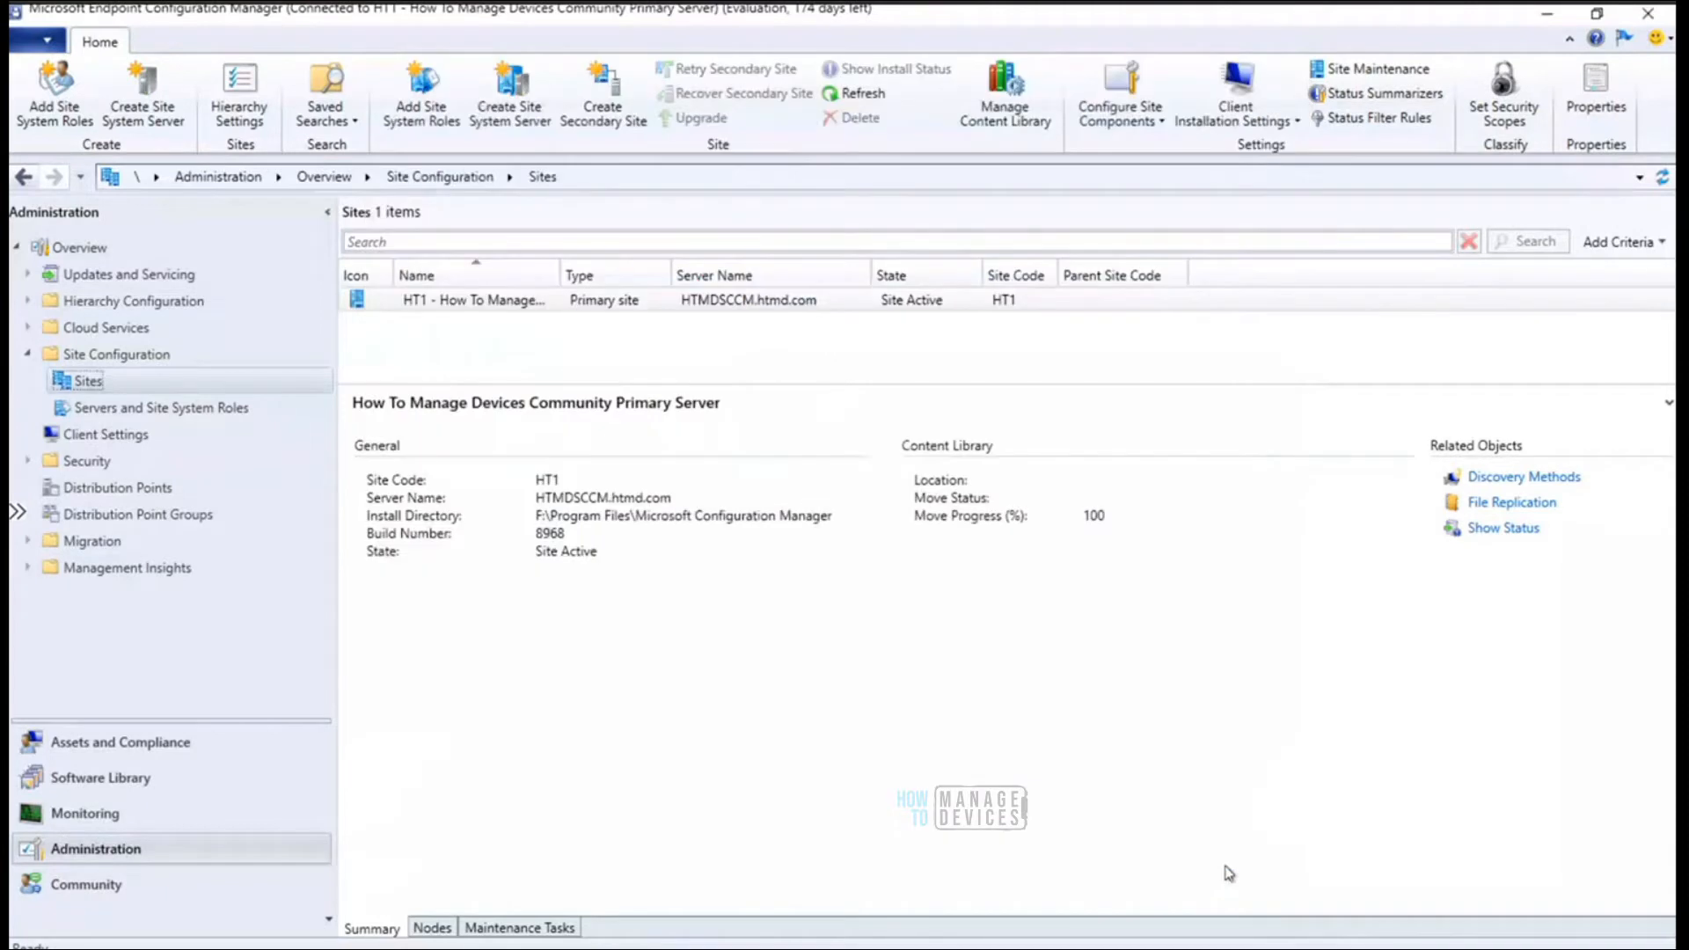
Check for the Management point role among the site system roles under Servers and Site System Roles
click(154, 410)
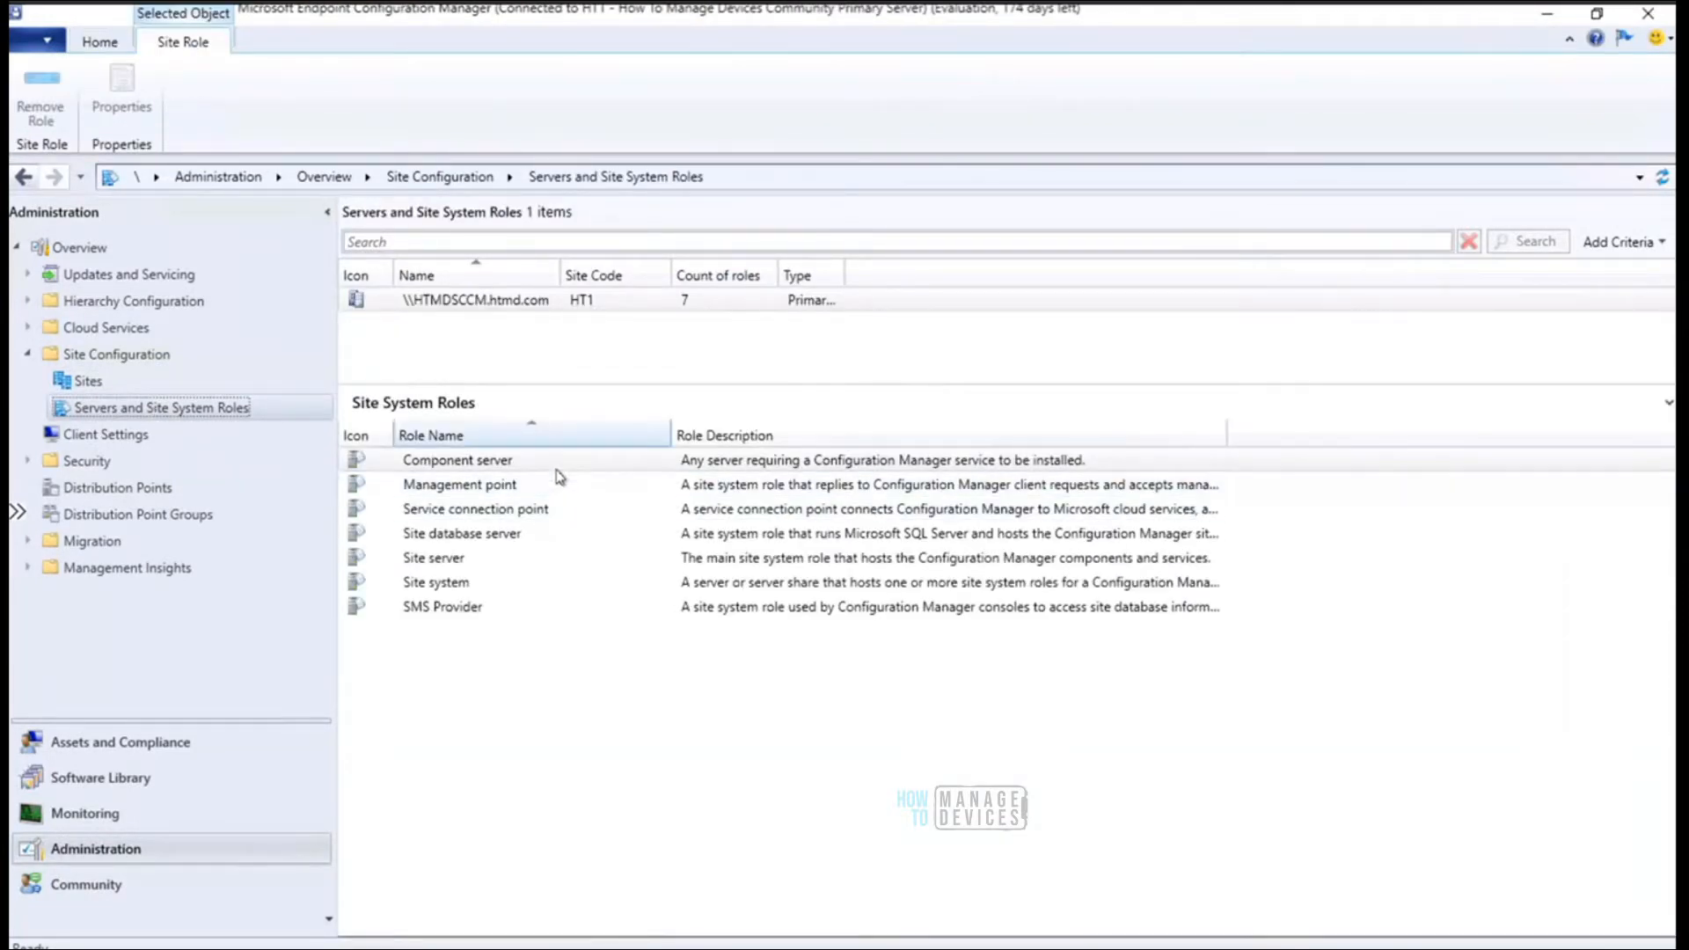
click(493, 535)
click(513, 469)
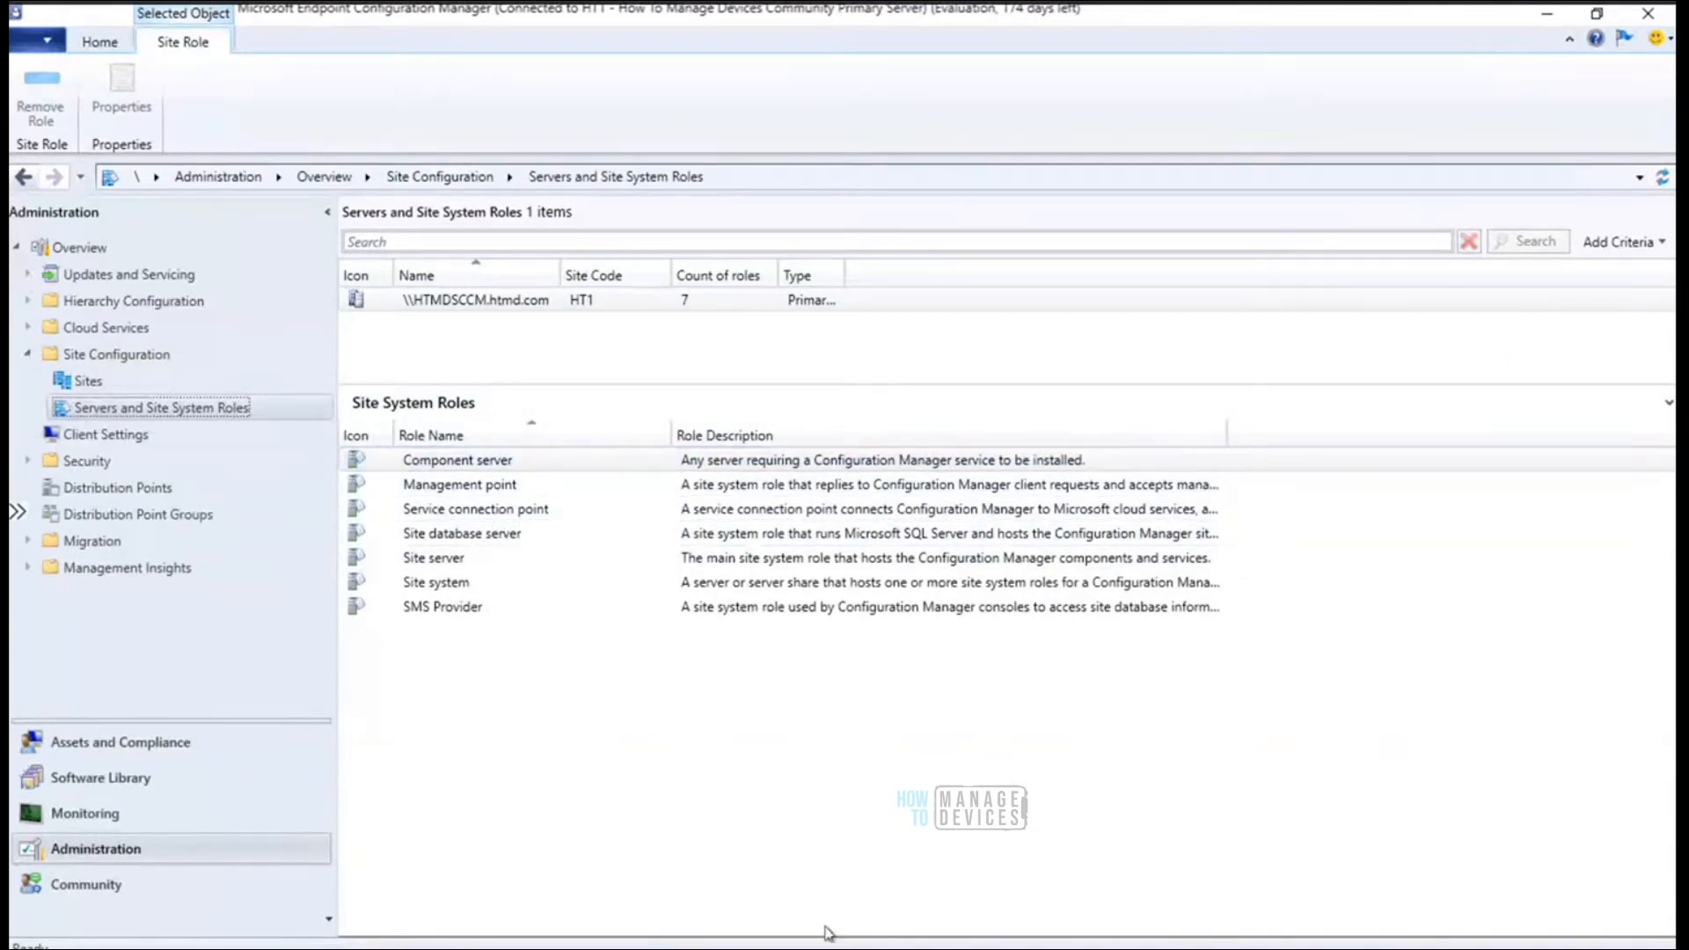
click(489, 490)
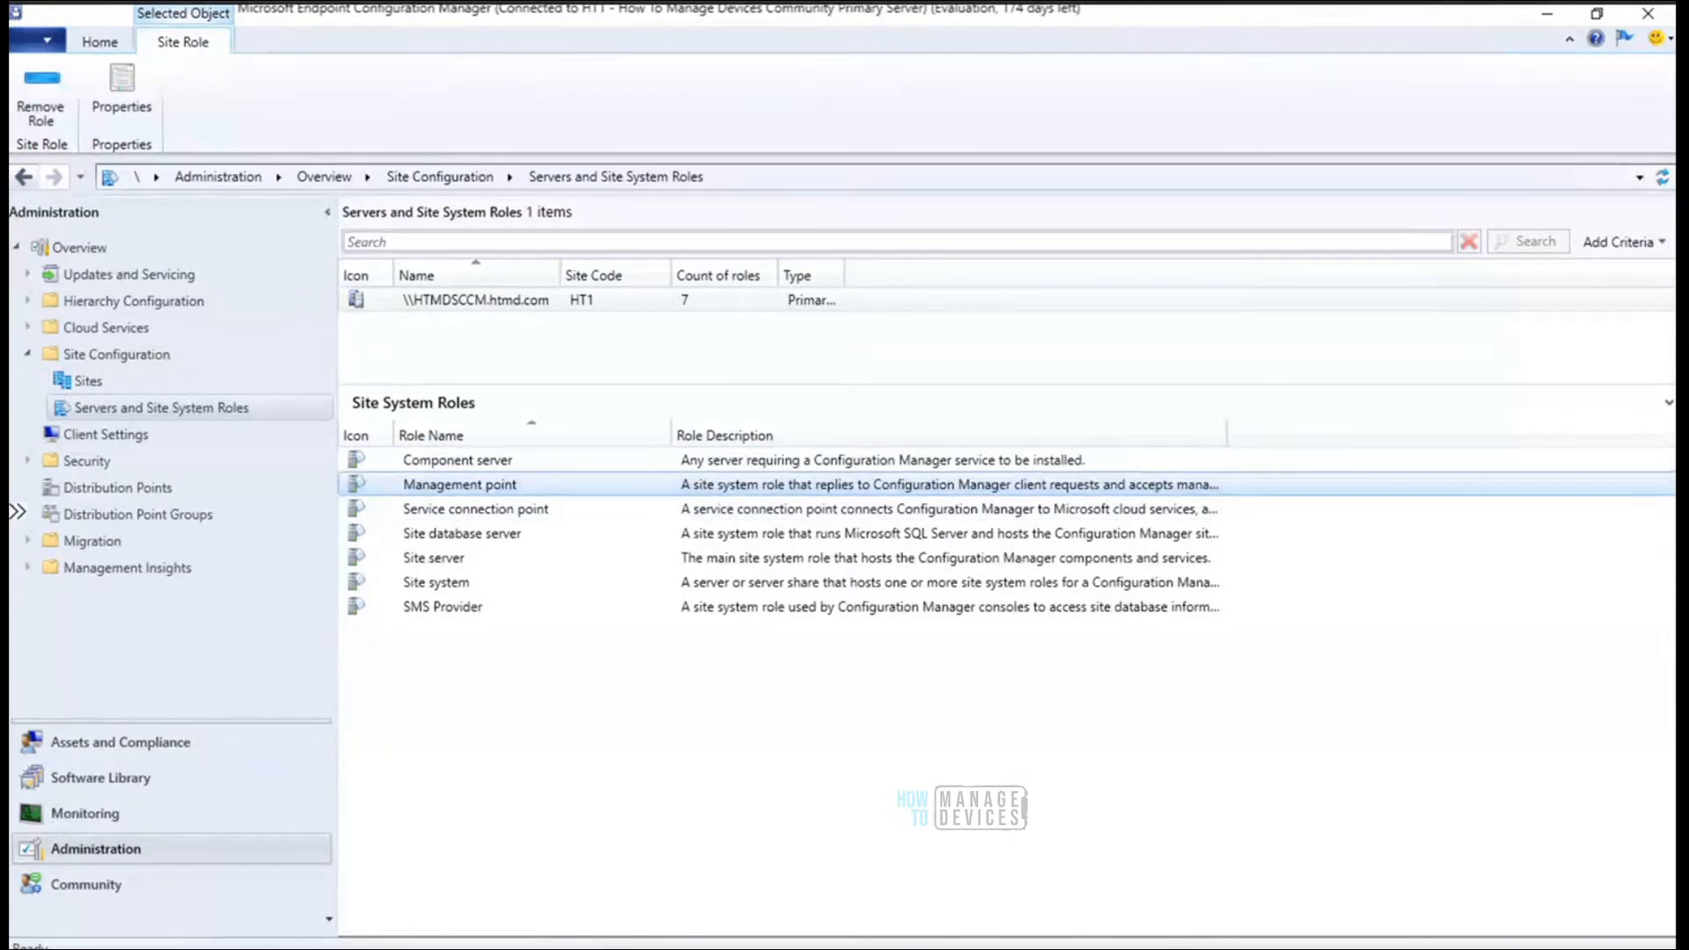
Switch to File Explorer and open the F:\Program Files\Microsoft Configuration Manager\Logs folder
key(super+e)
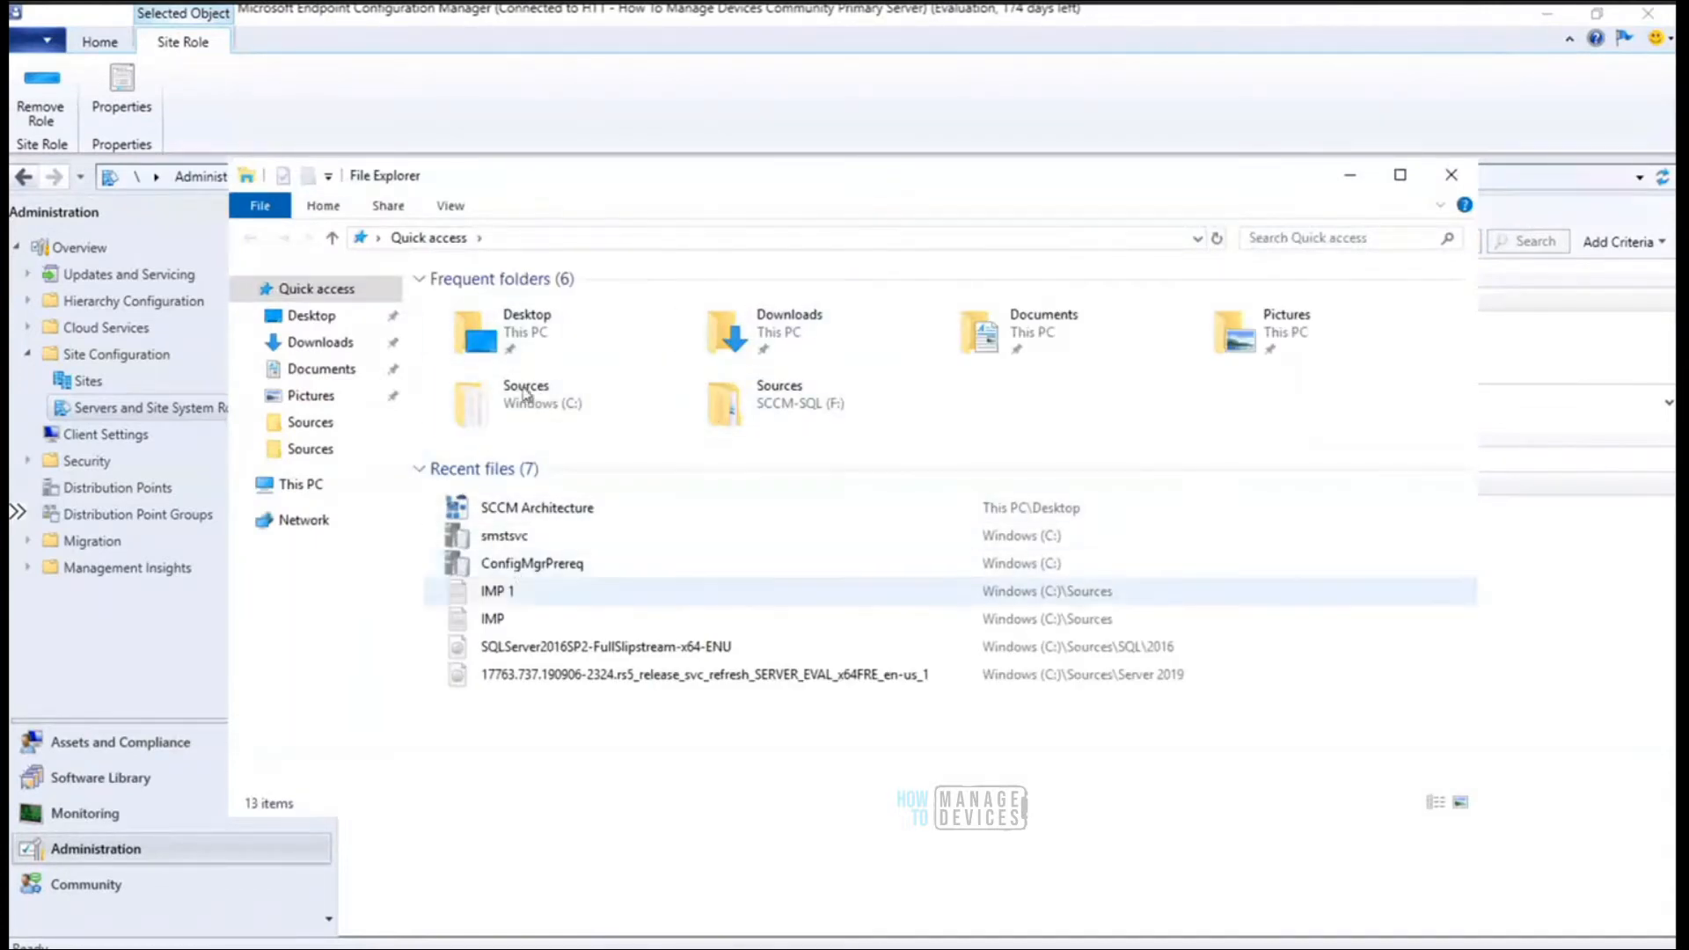
click(549, 239)
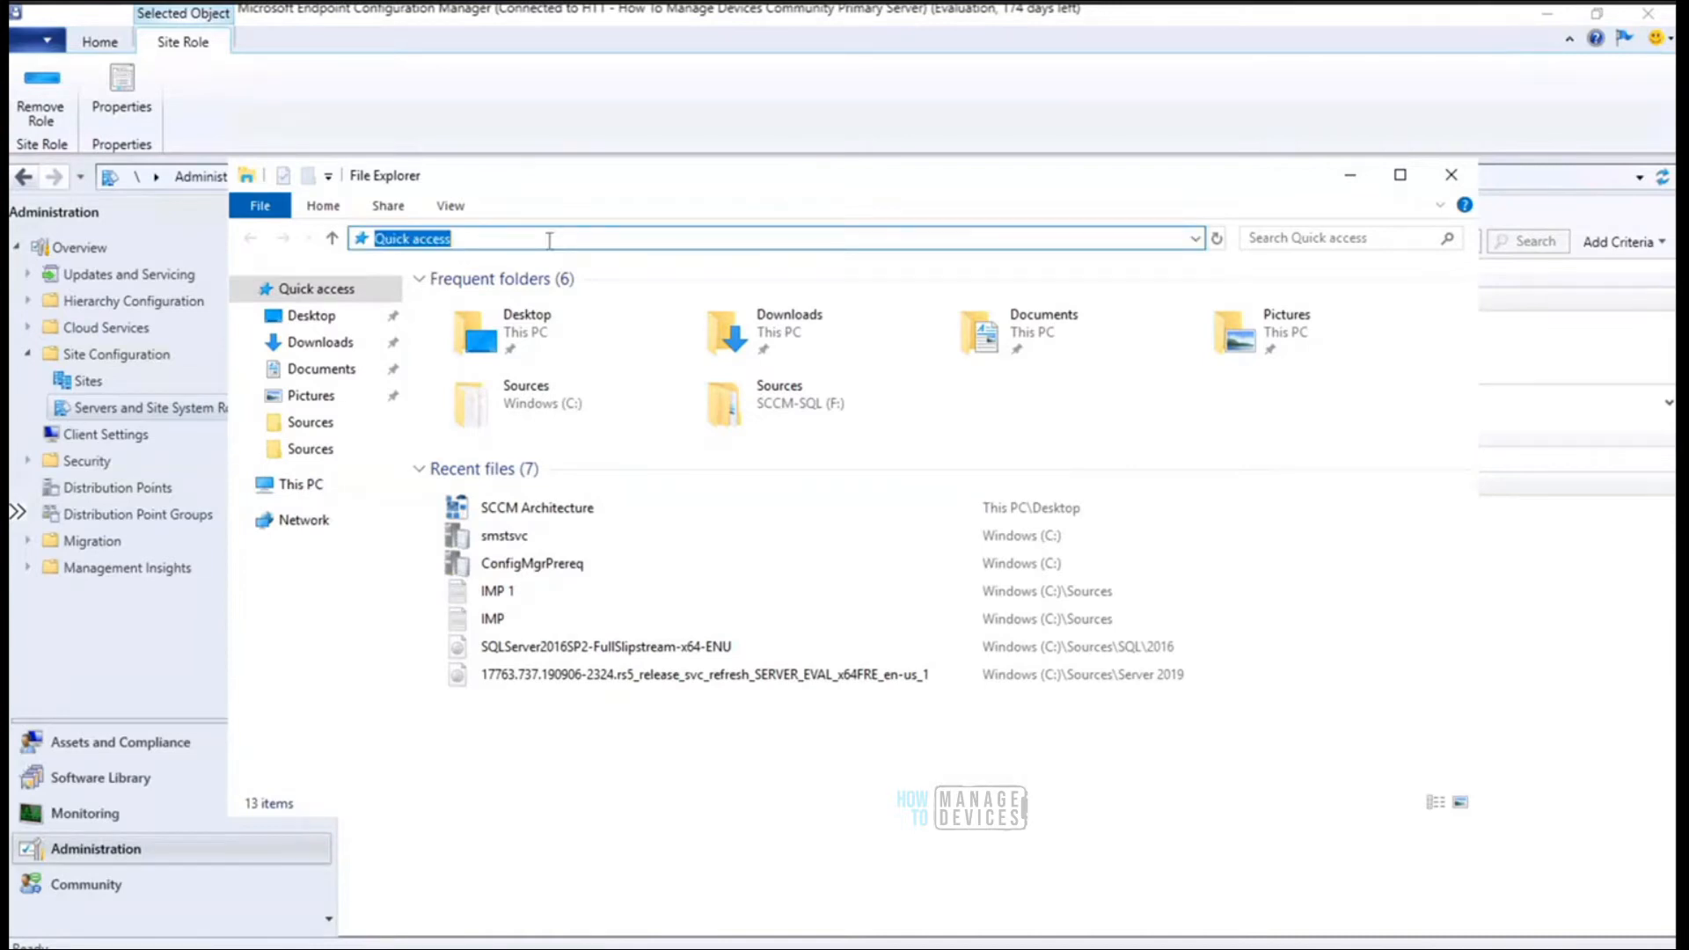
text(C:\)
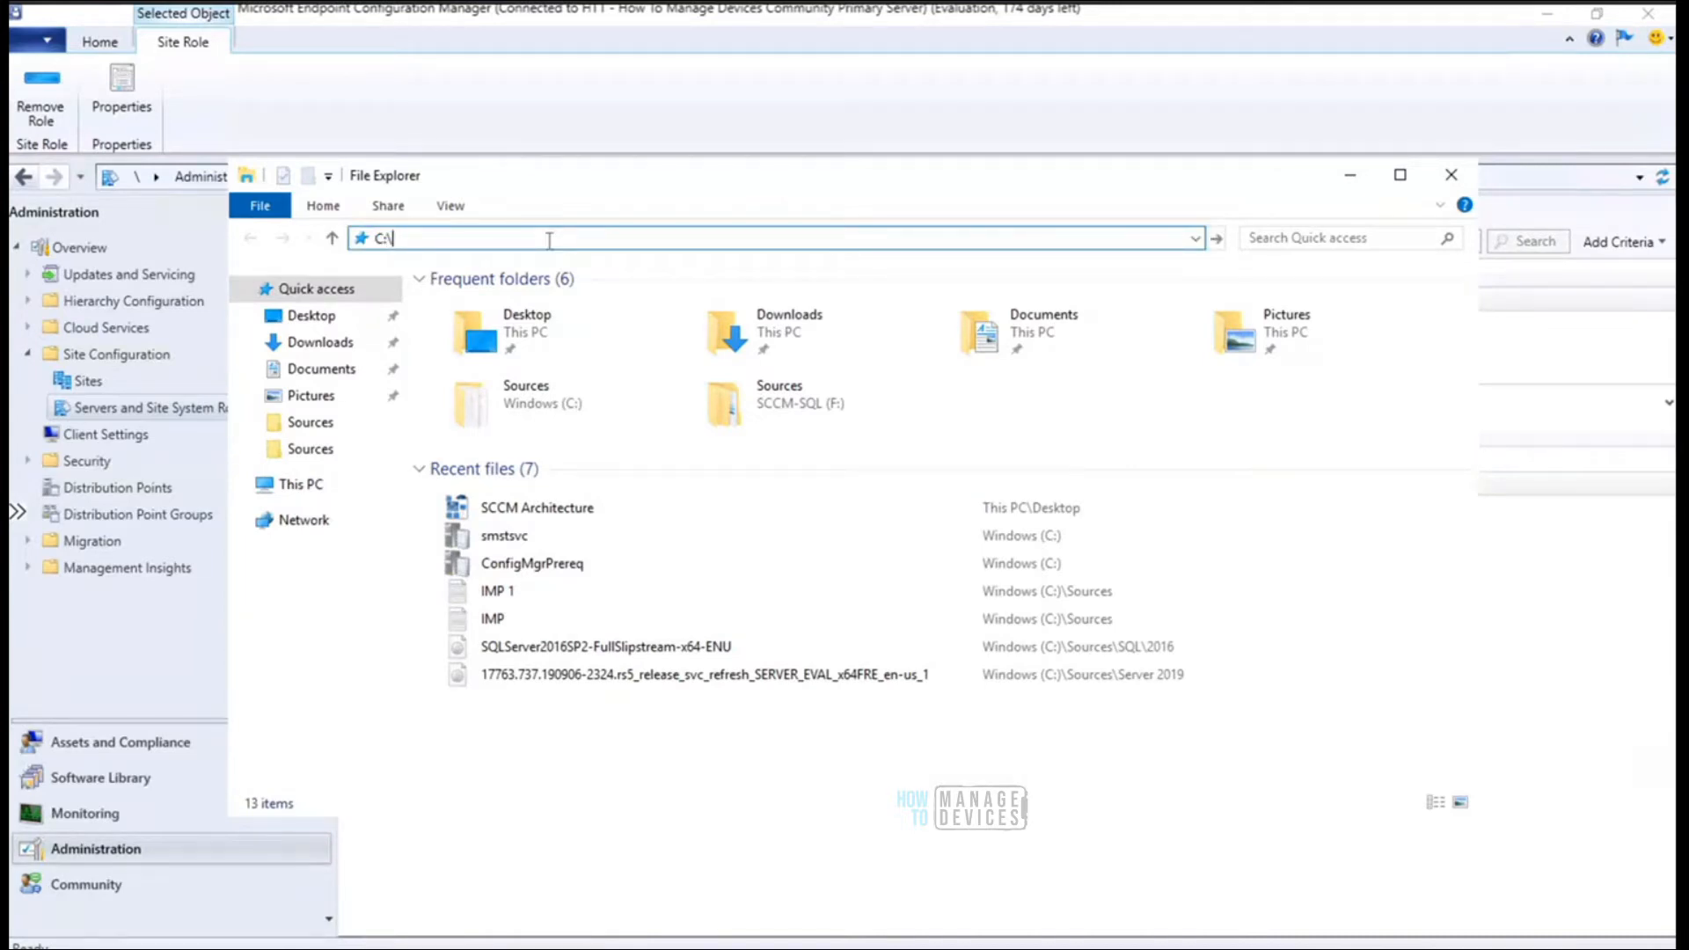
text(F:\)
key(Return)
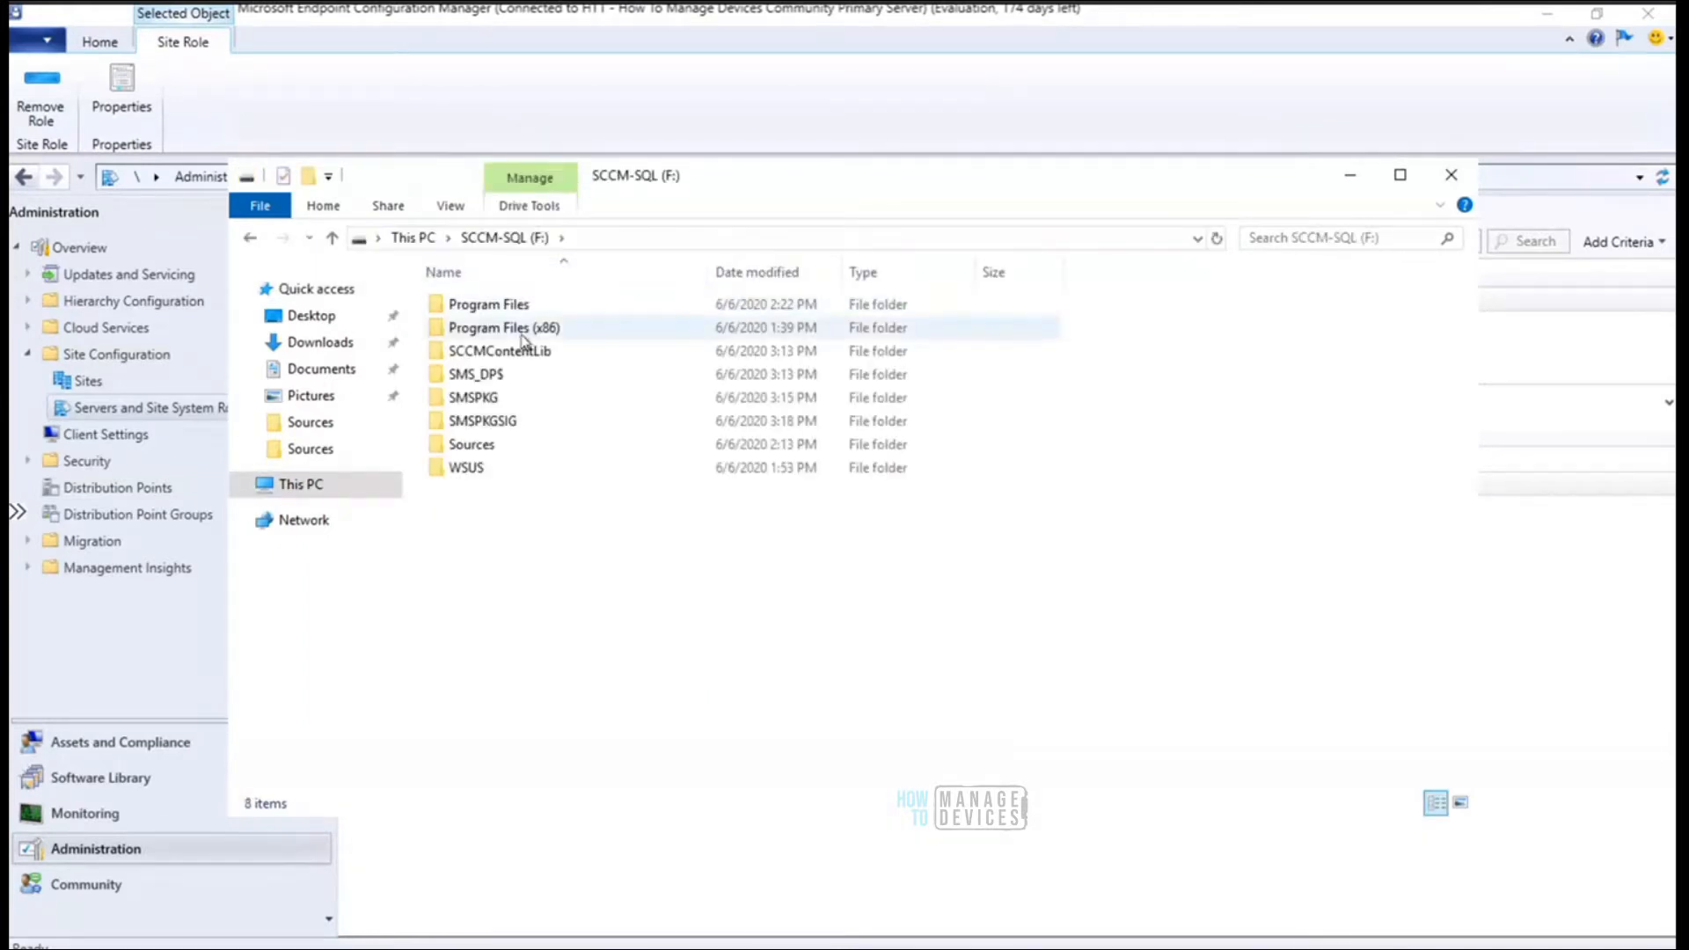
double_click(508, 305)
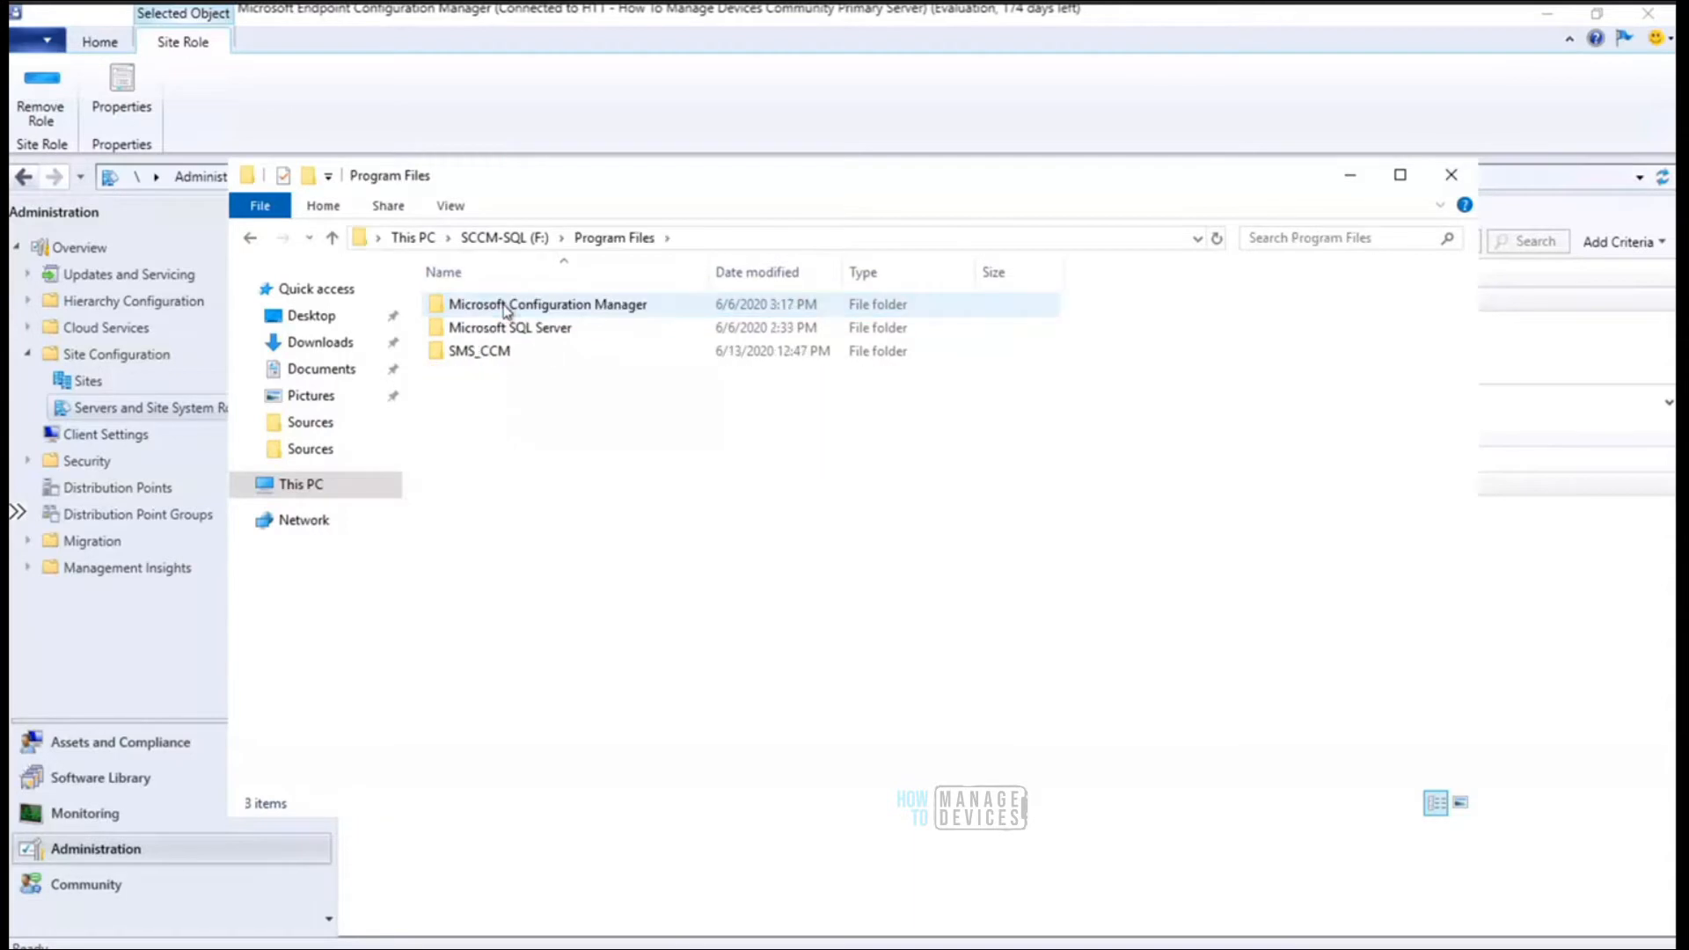
double_click(519, 306)
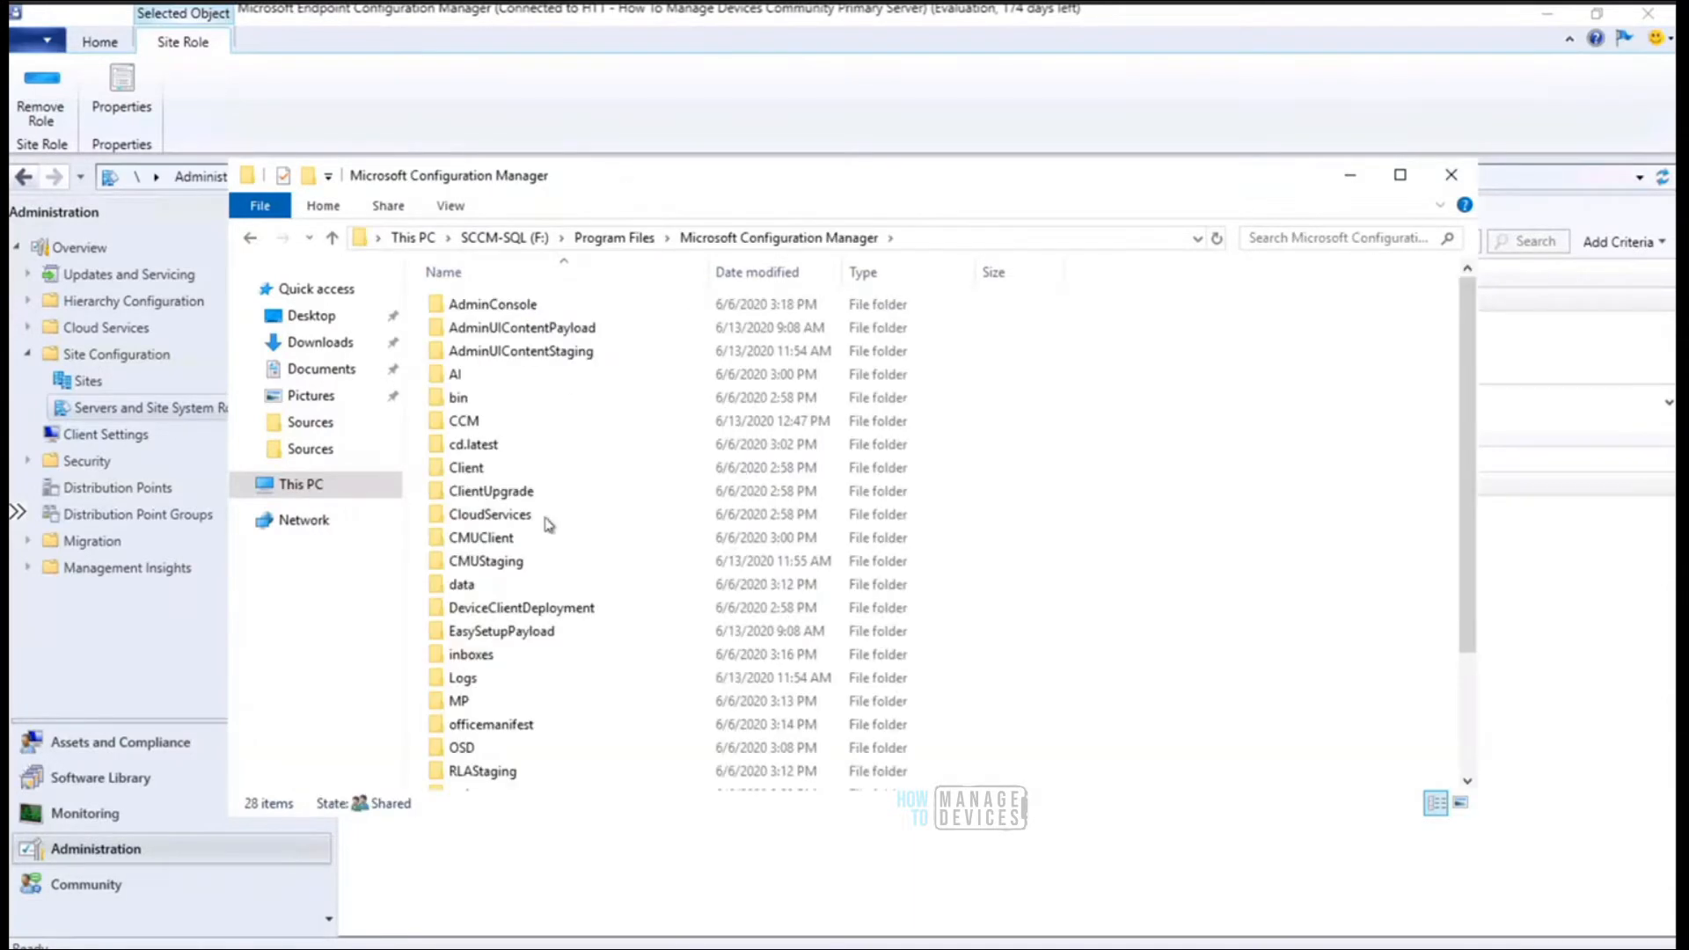
click(466, 584)
key(l)
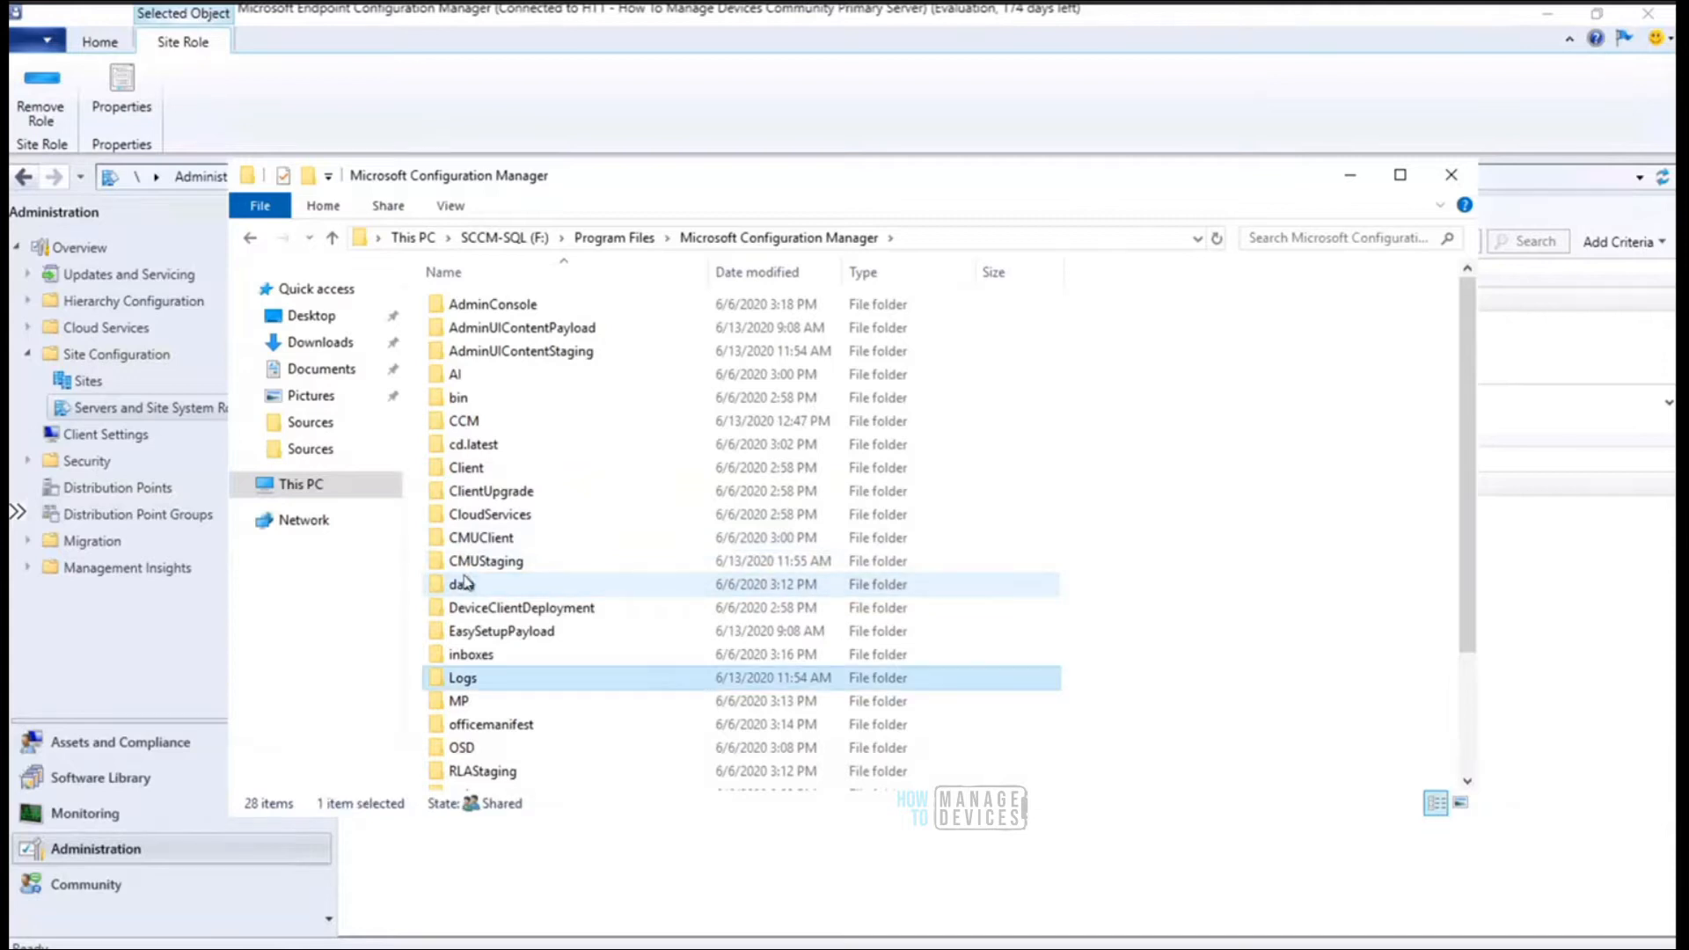
double_click(463, 679)
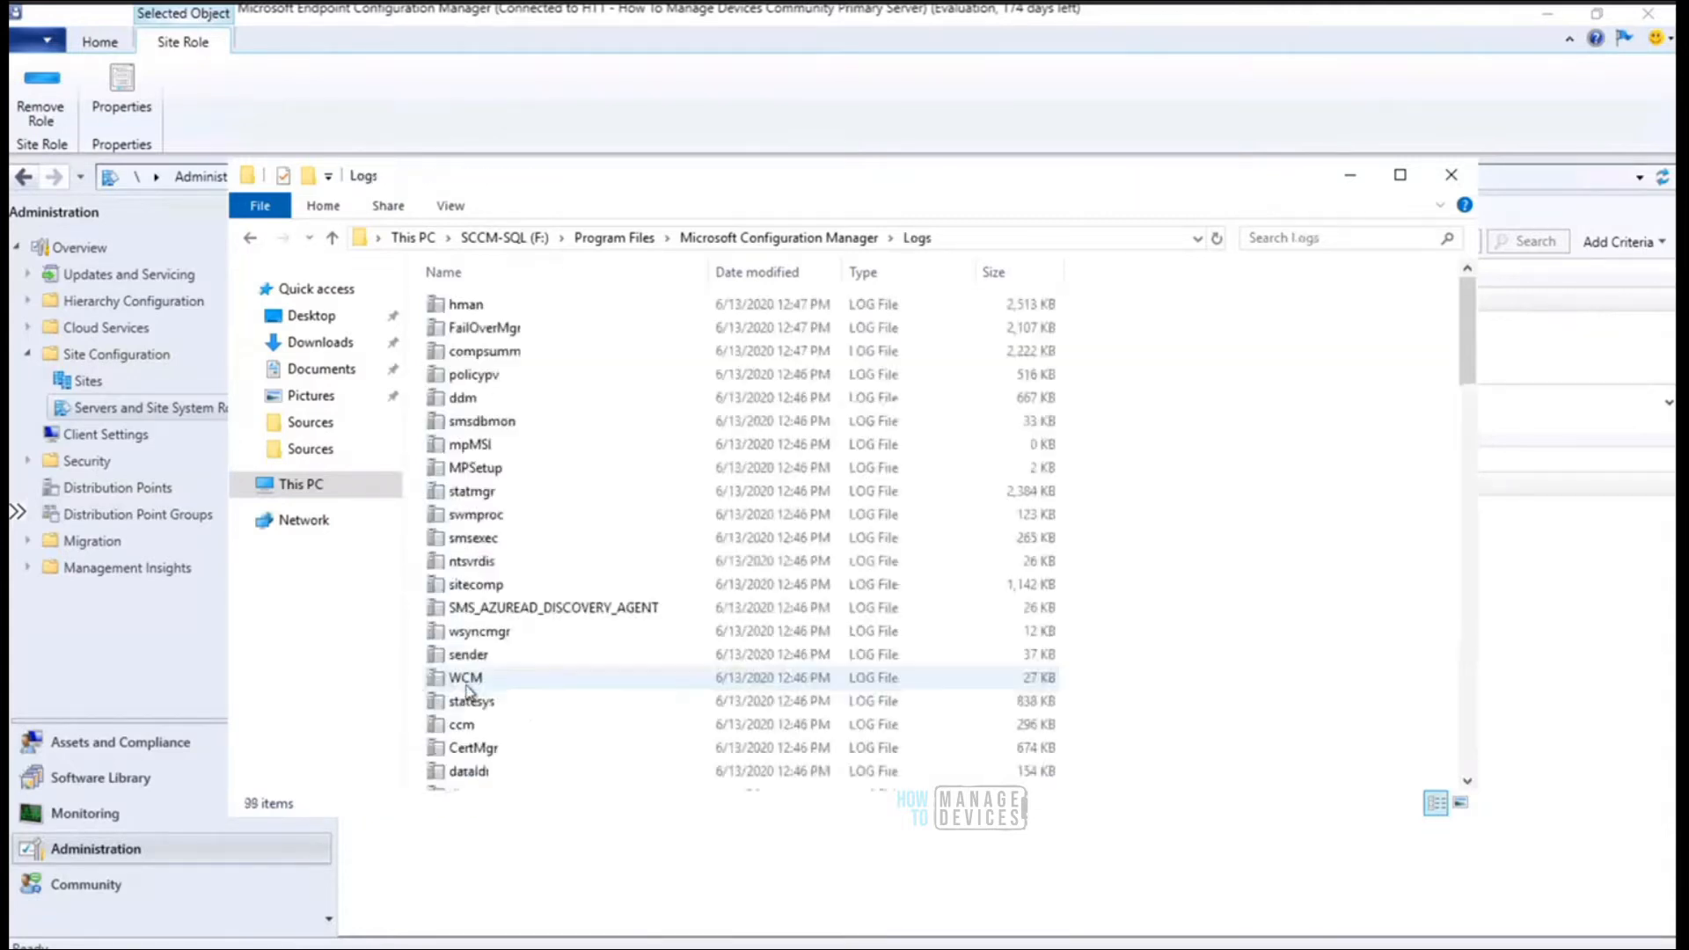
Sort the Logs folder by name and open the MPSetup log
click(478, 499)
text(mpfdm)
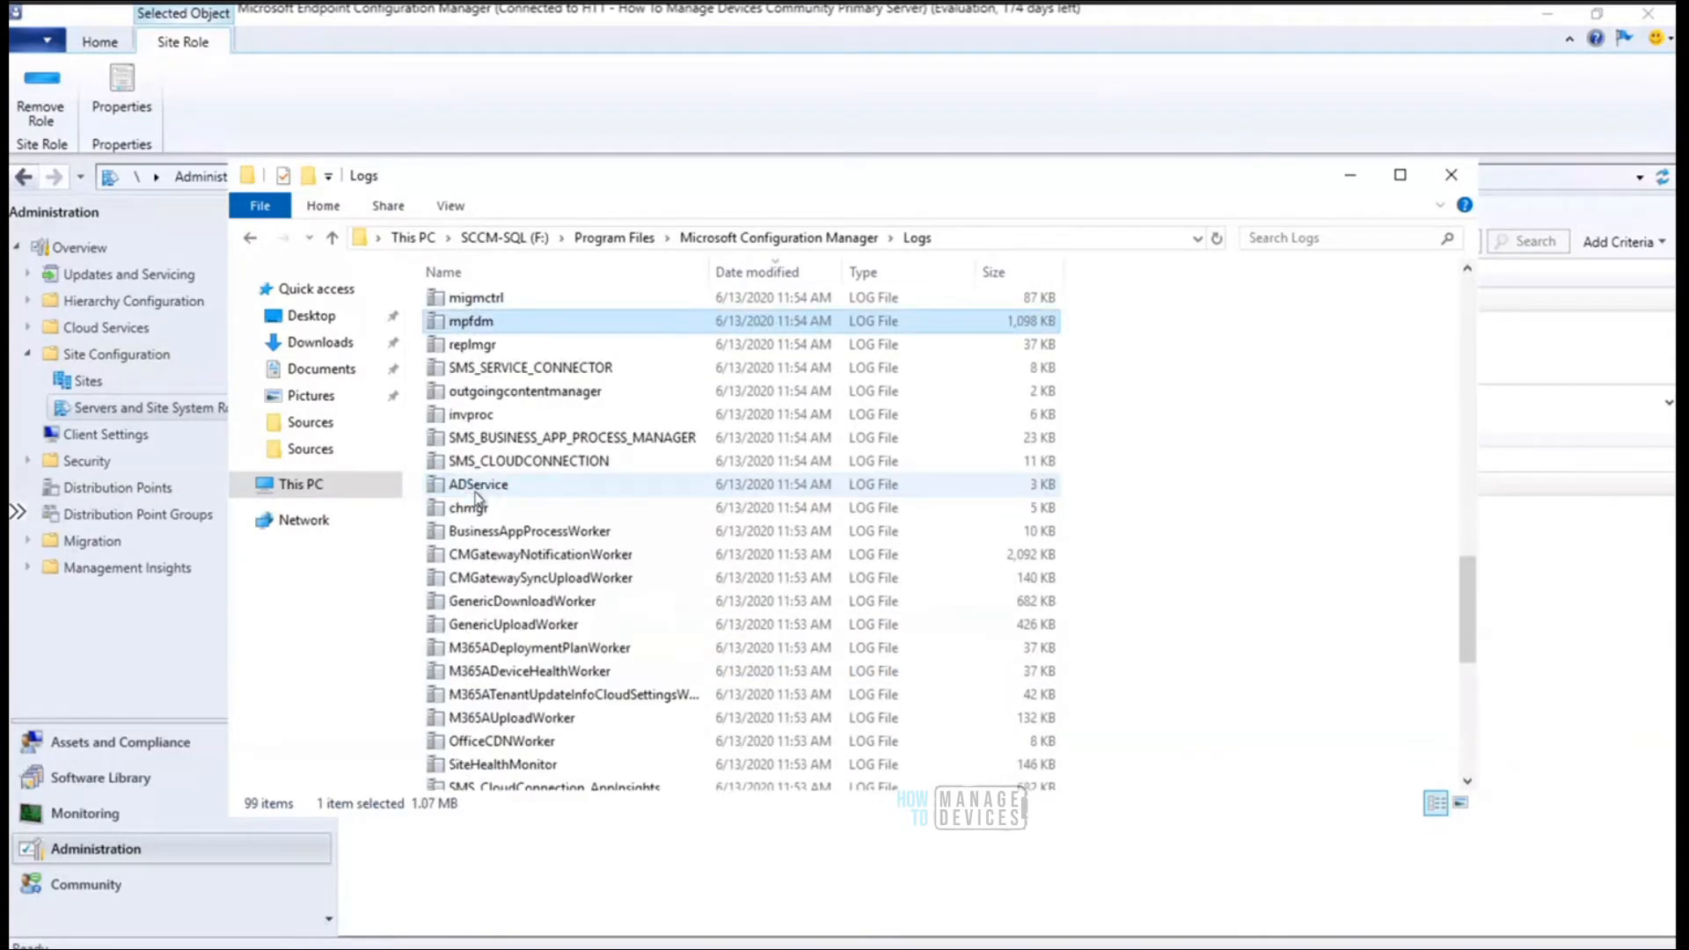
click(561, 278)
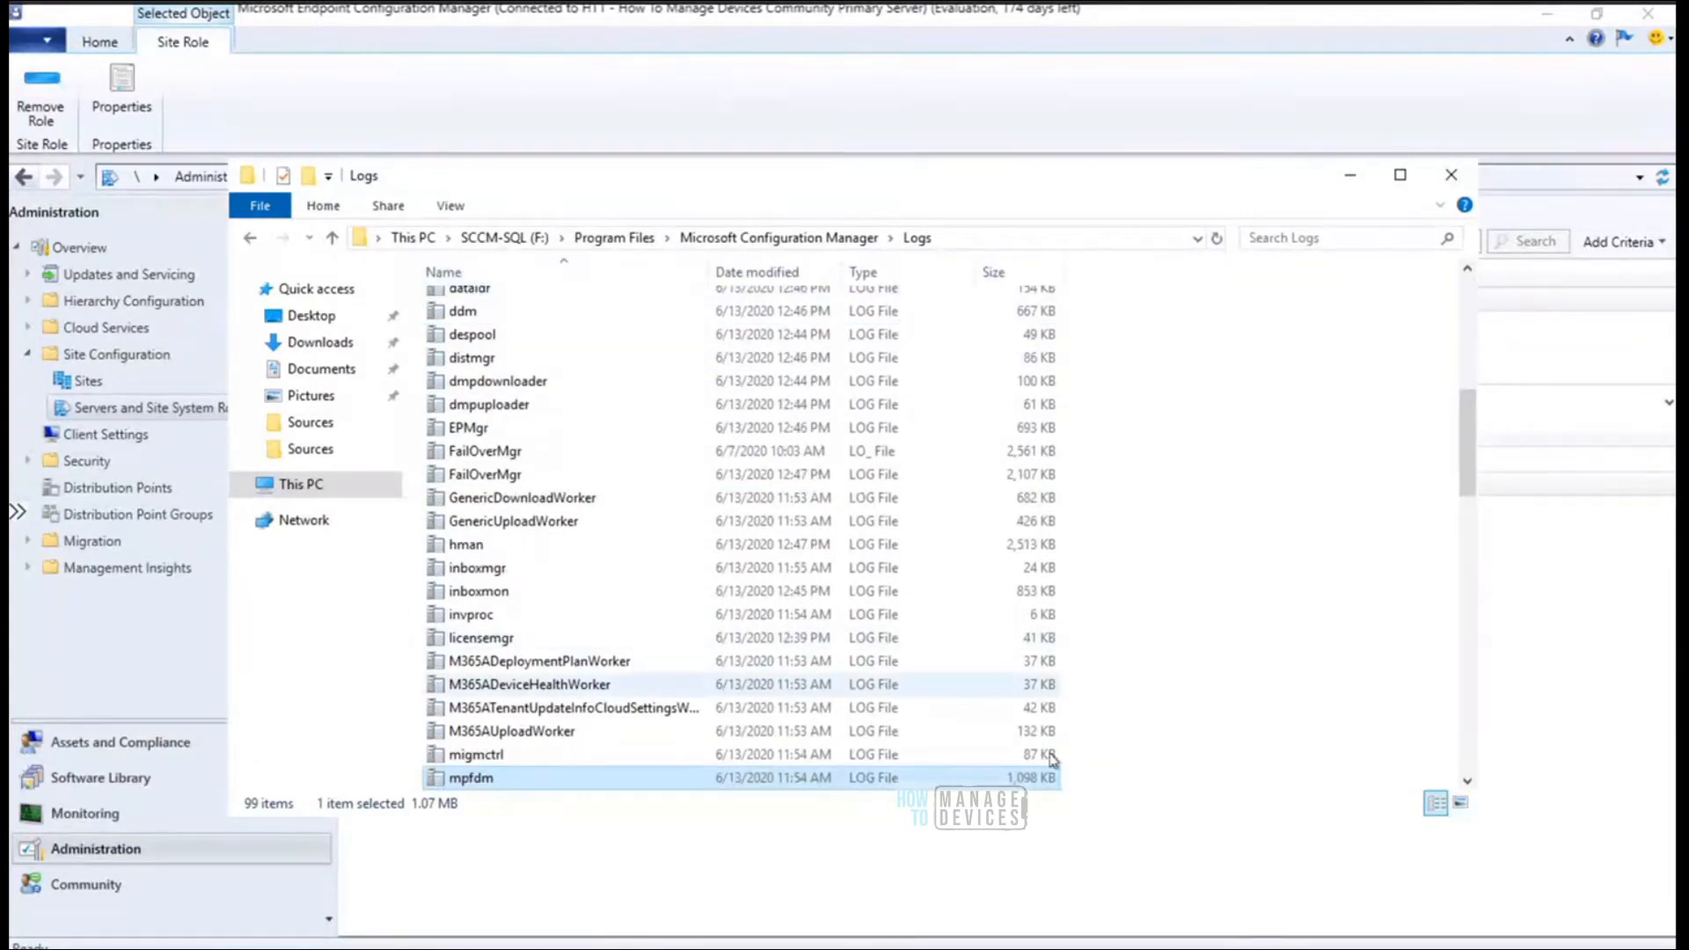
click(1467, 781)
click(1466, 781)
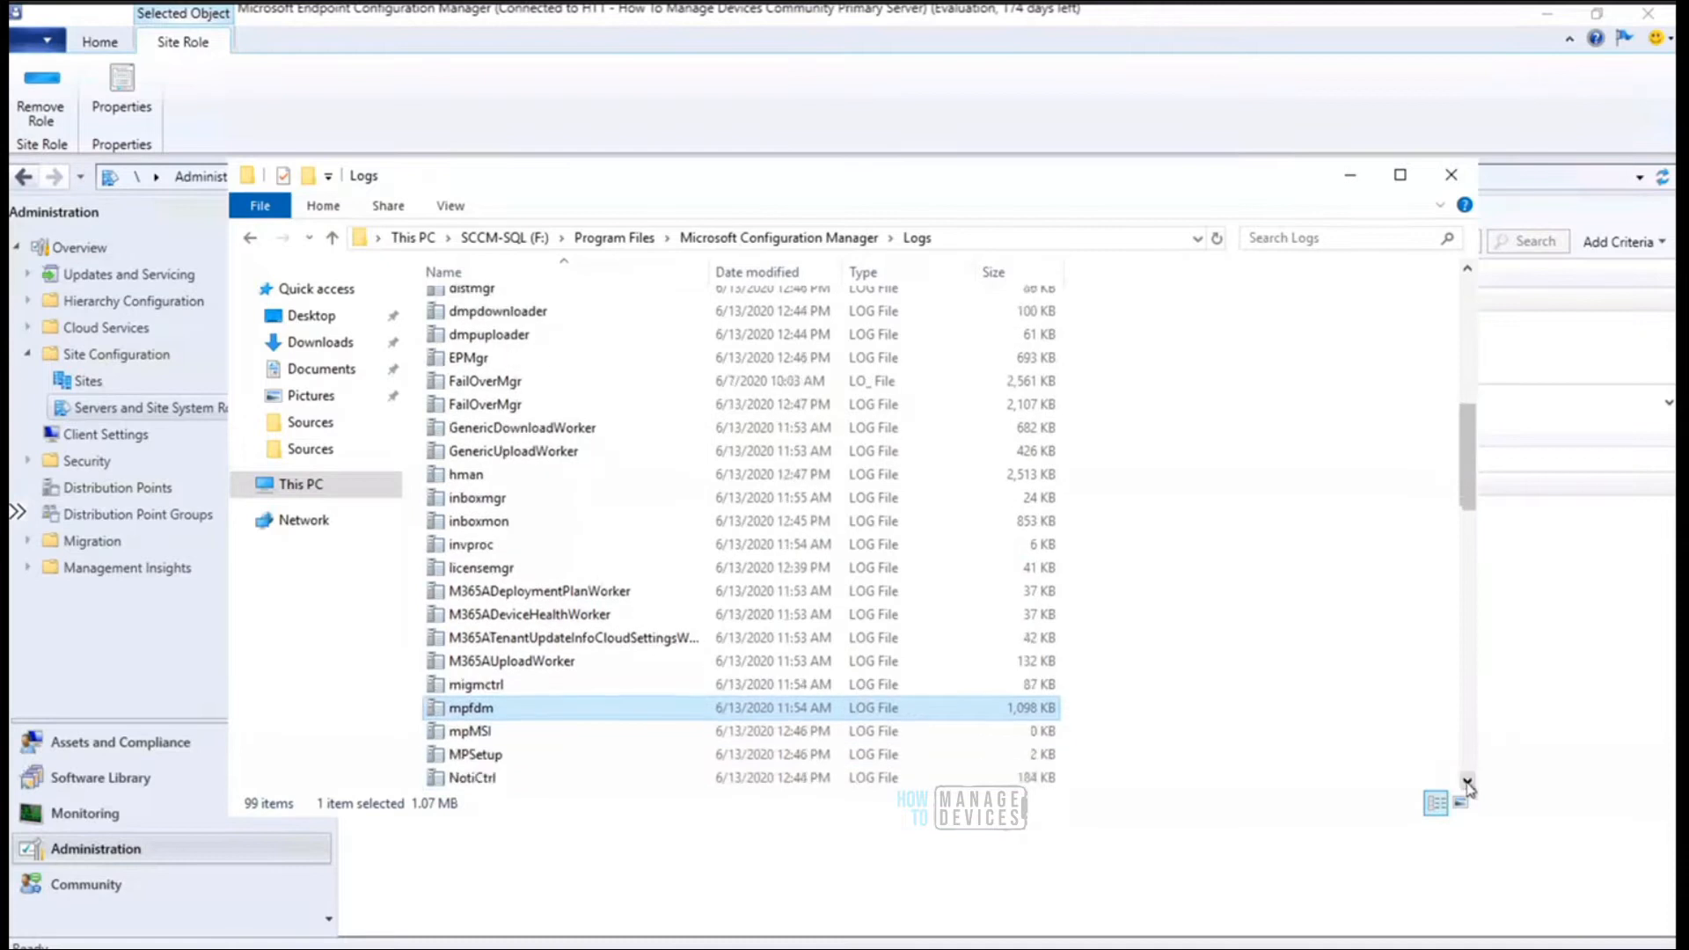
click(1467, 782)
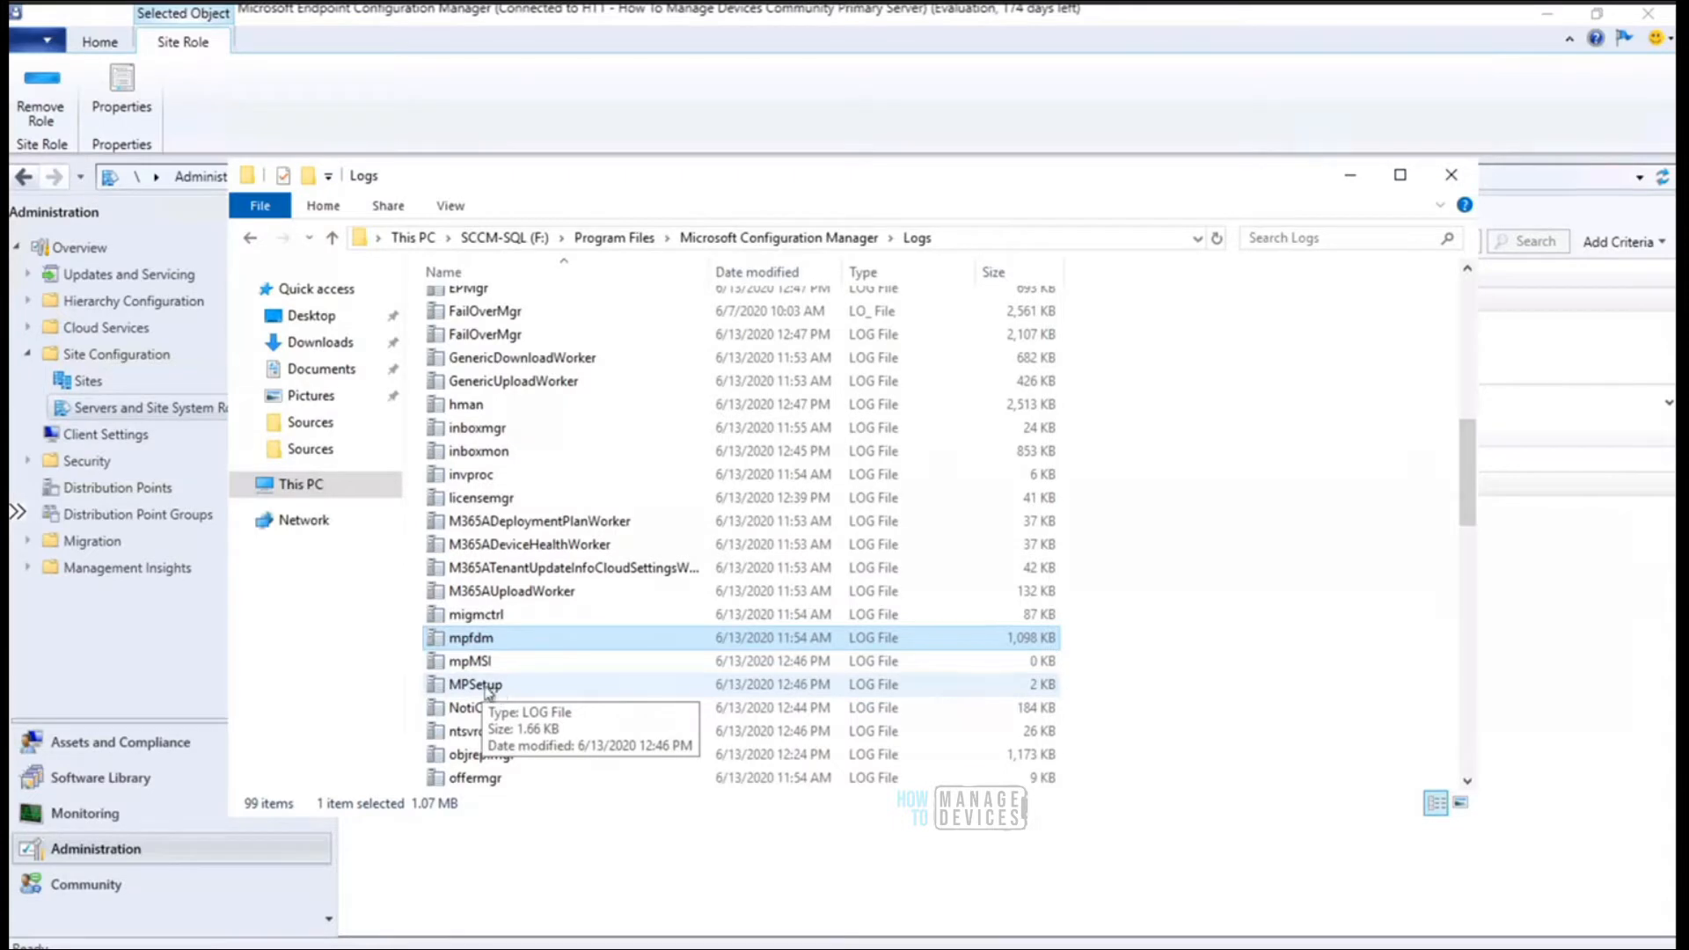
click(489, 691)
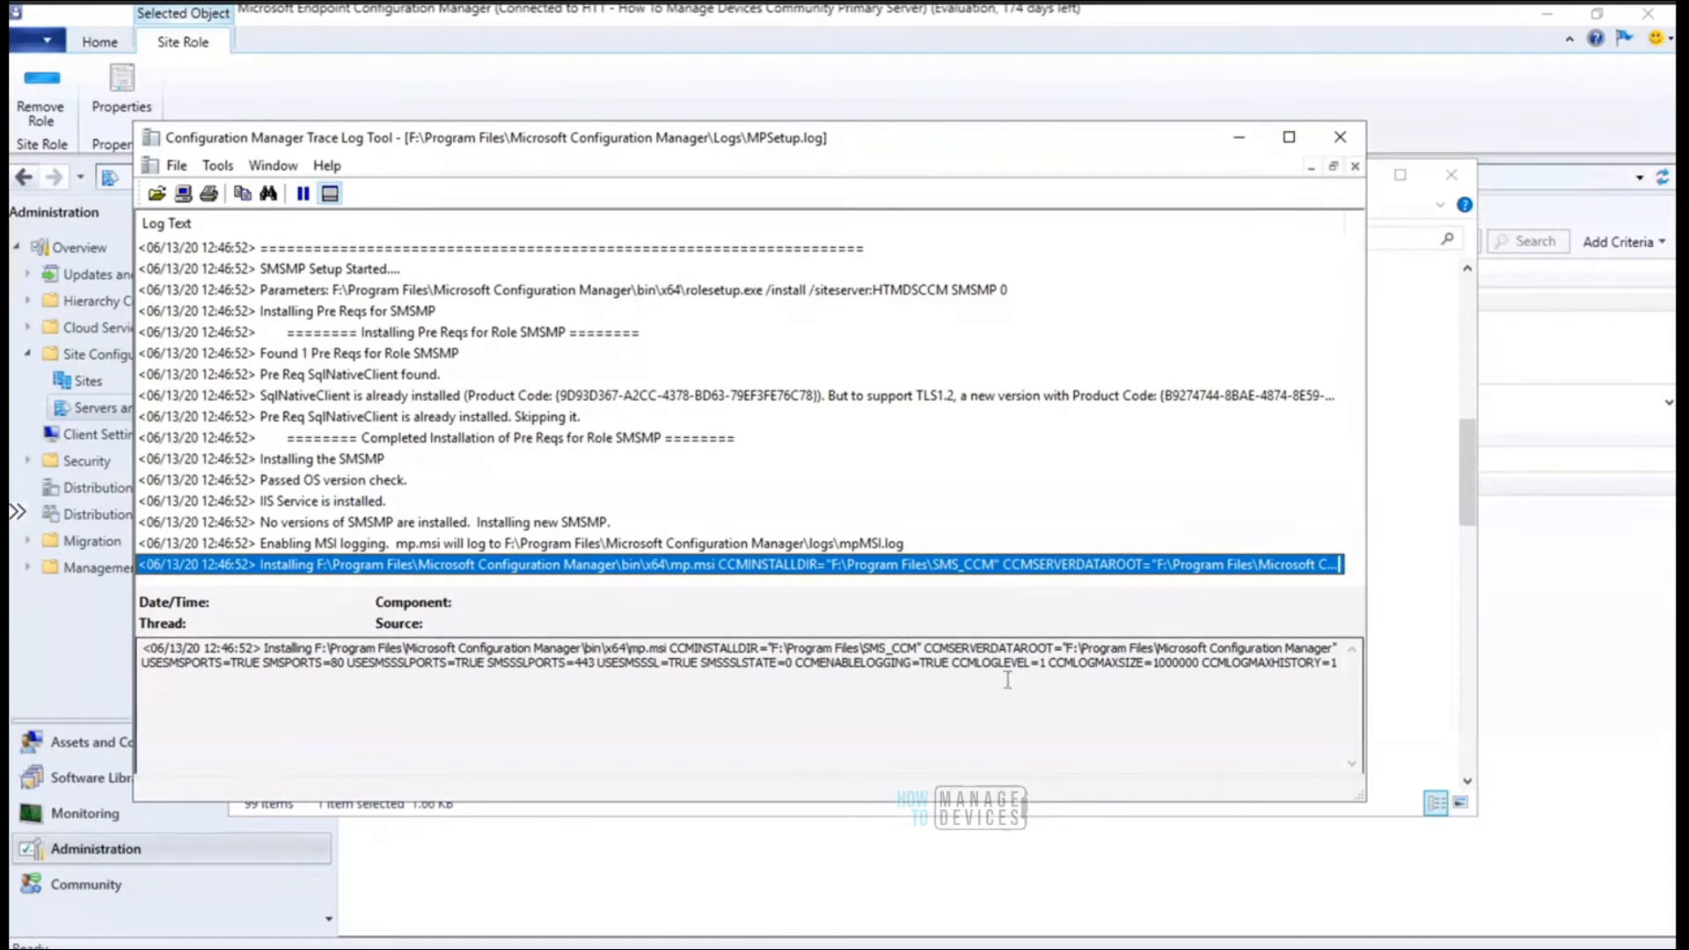
Examine the MSI logging entry with its mpMSI.log path, and move the log window aside to reveal the Logs folder
click(902, 544)
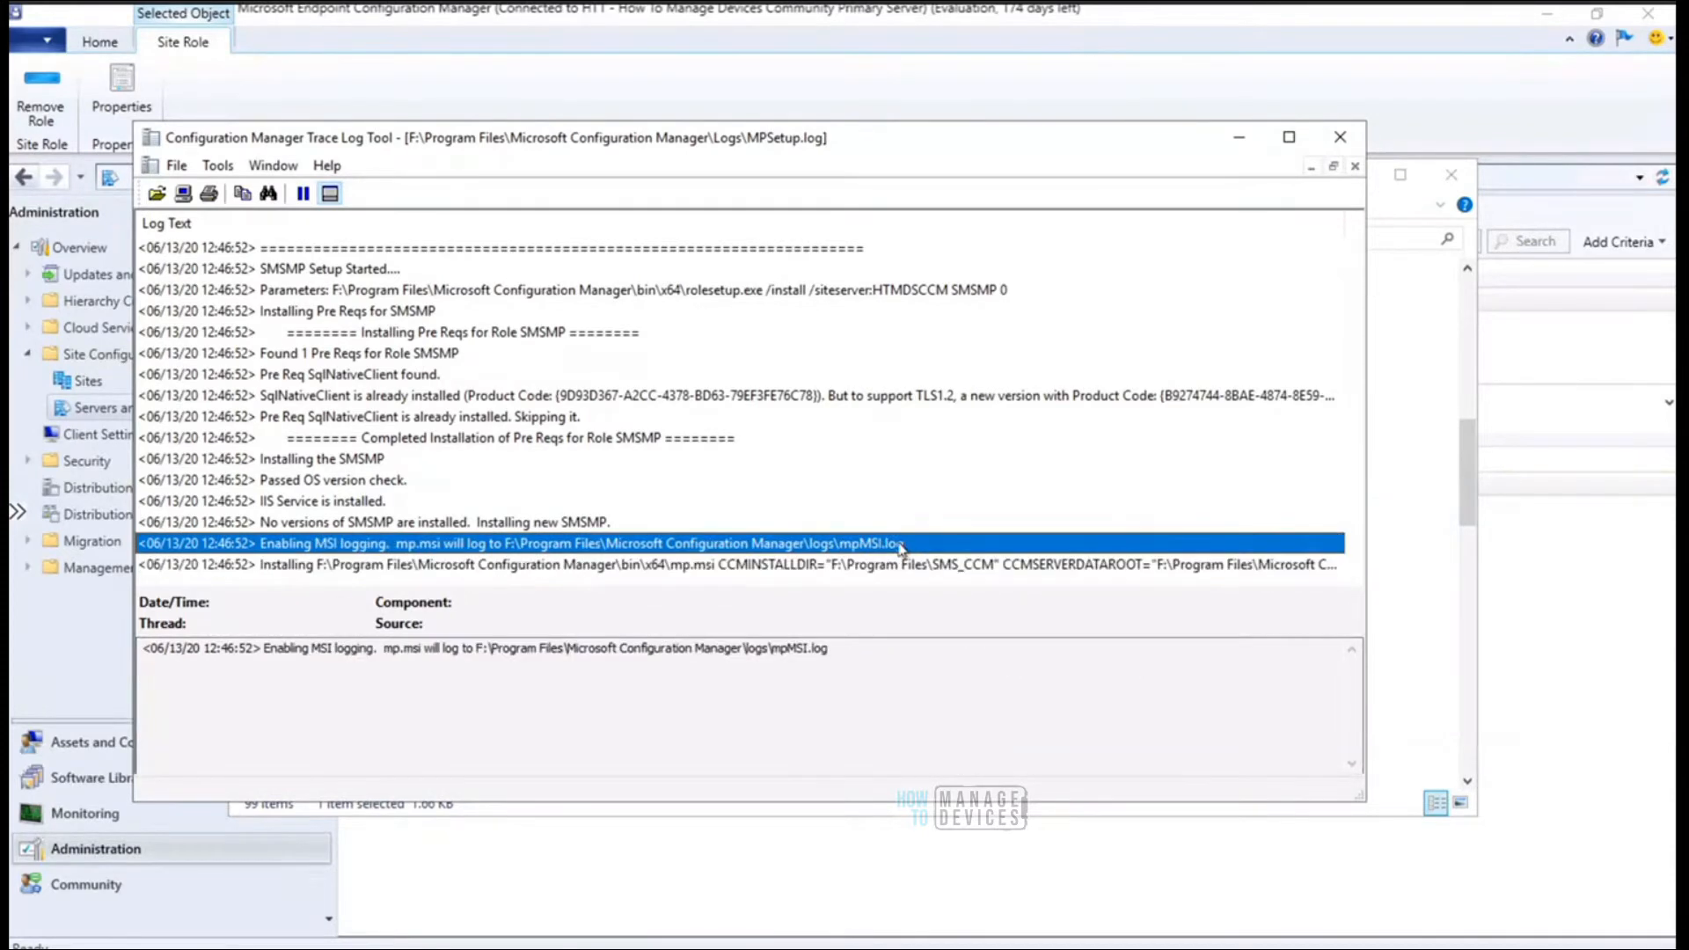
drag(836, 651, 773, 651)
drag(984, 137, 1354, 103)
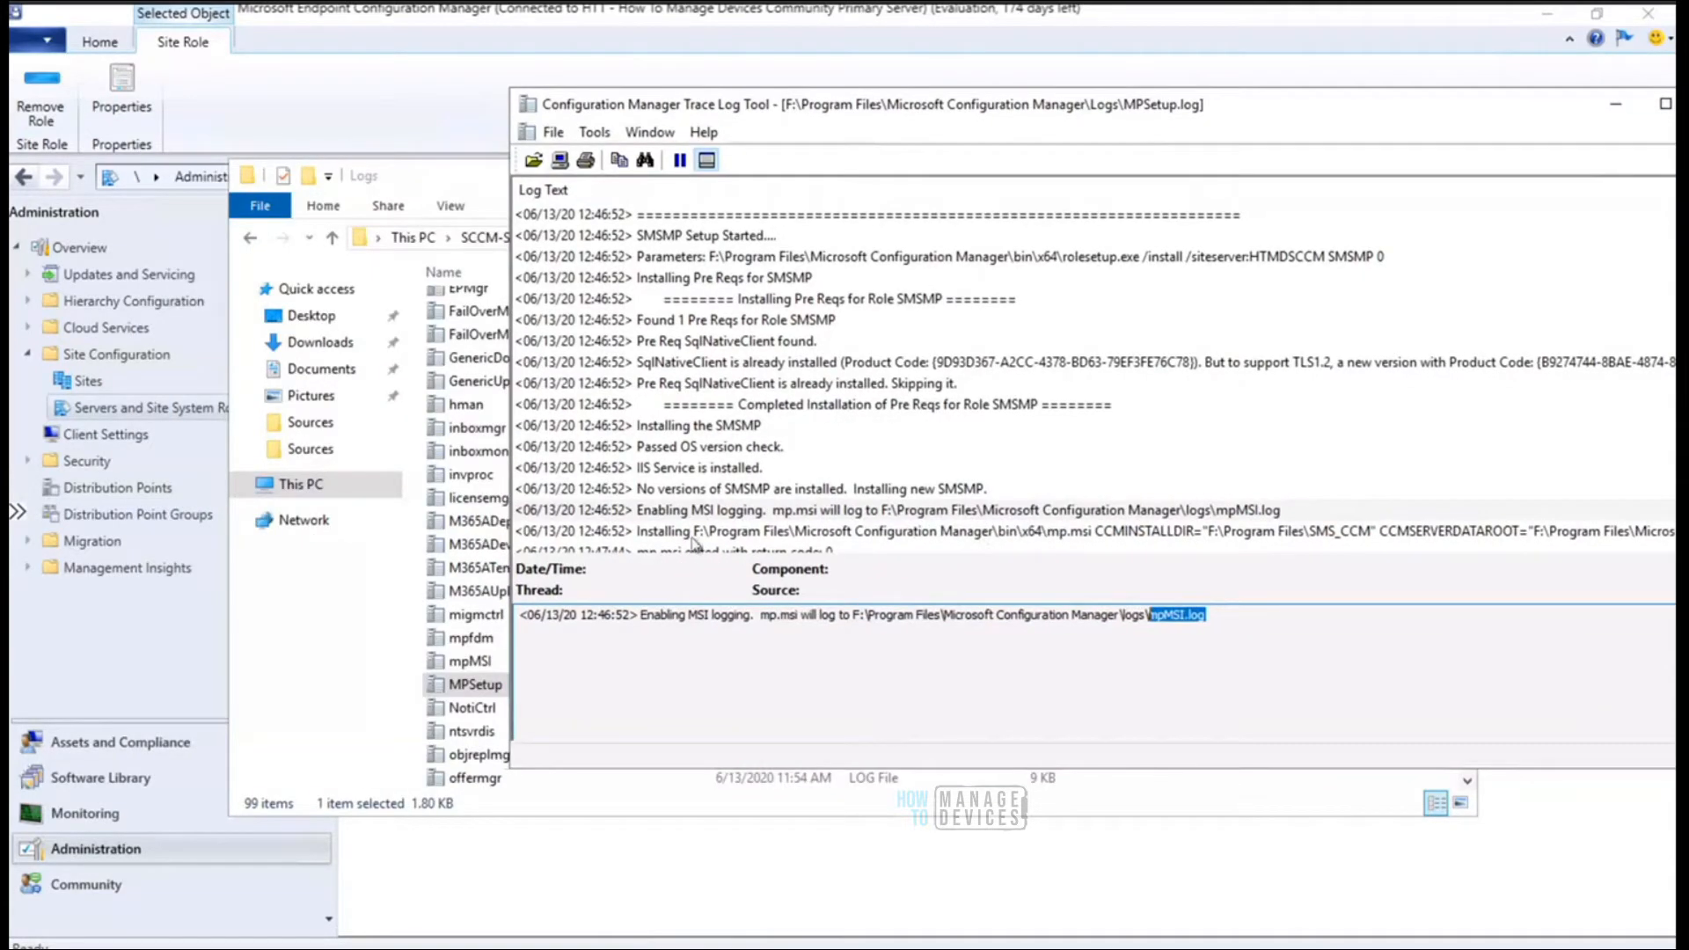
Open the mpMSI log and examine the Windows Installer result entry for ConfigMgr Management Point near the end
double_click(472, 661)
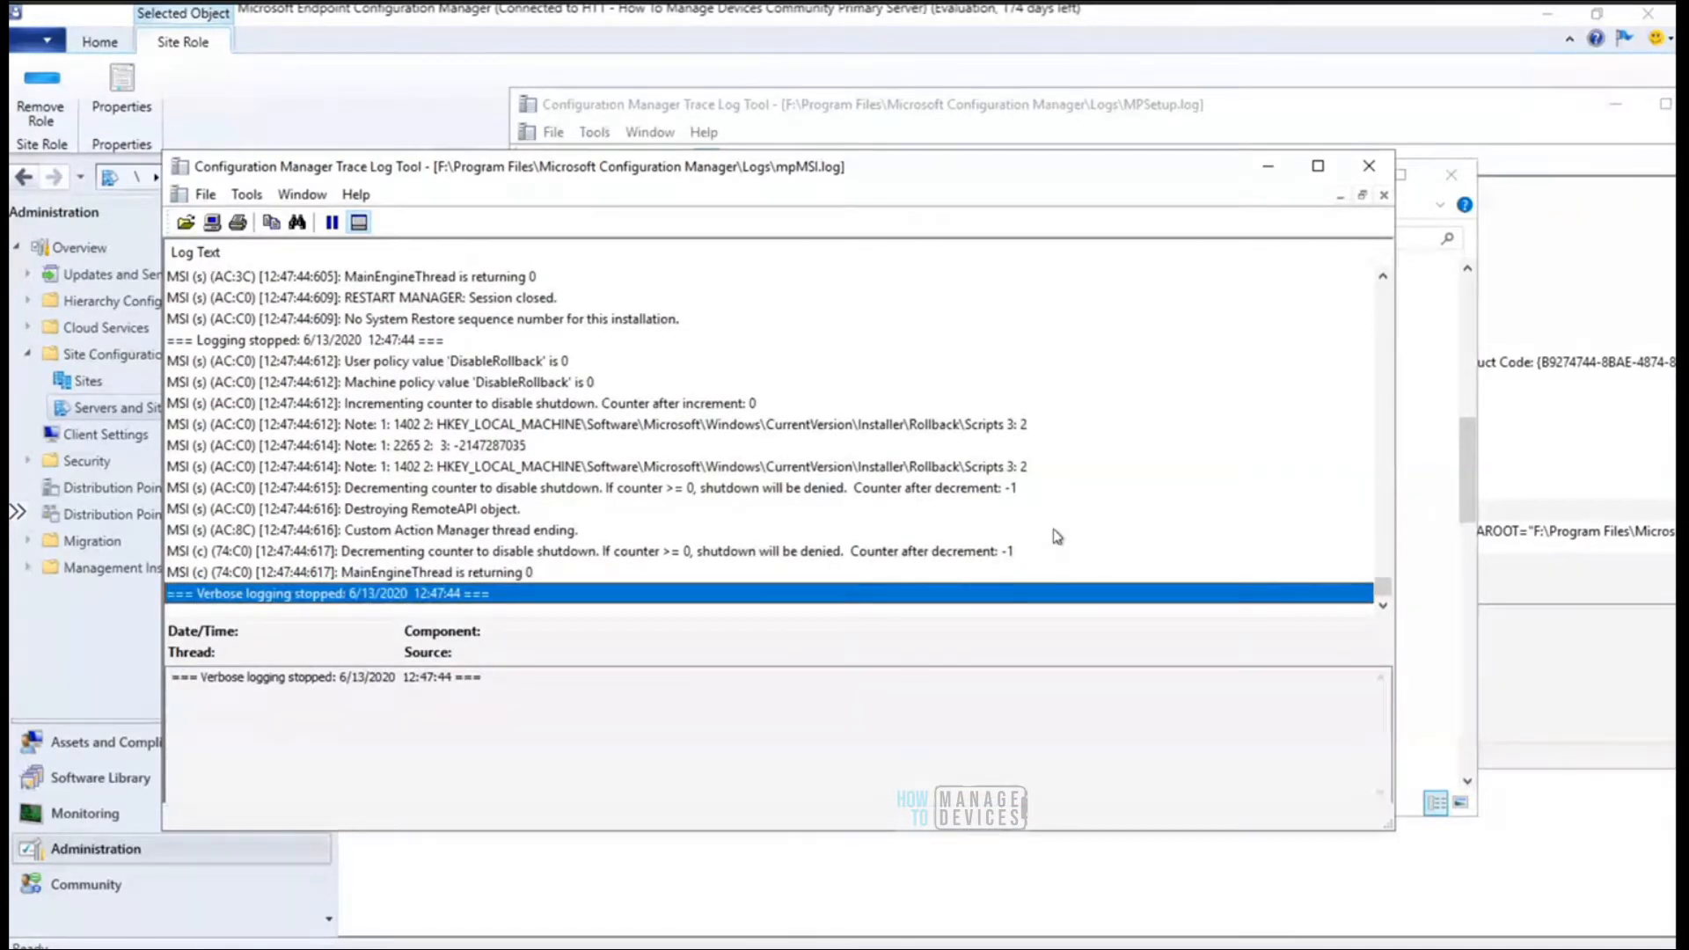
key(Up)
key(Up)
key(Up)
key(Up)
key(Up)
key(Up)
key(Up)
key(Up)
key(Up)
key(Up)
key(Up)
key(Up)
key(Up)
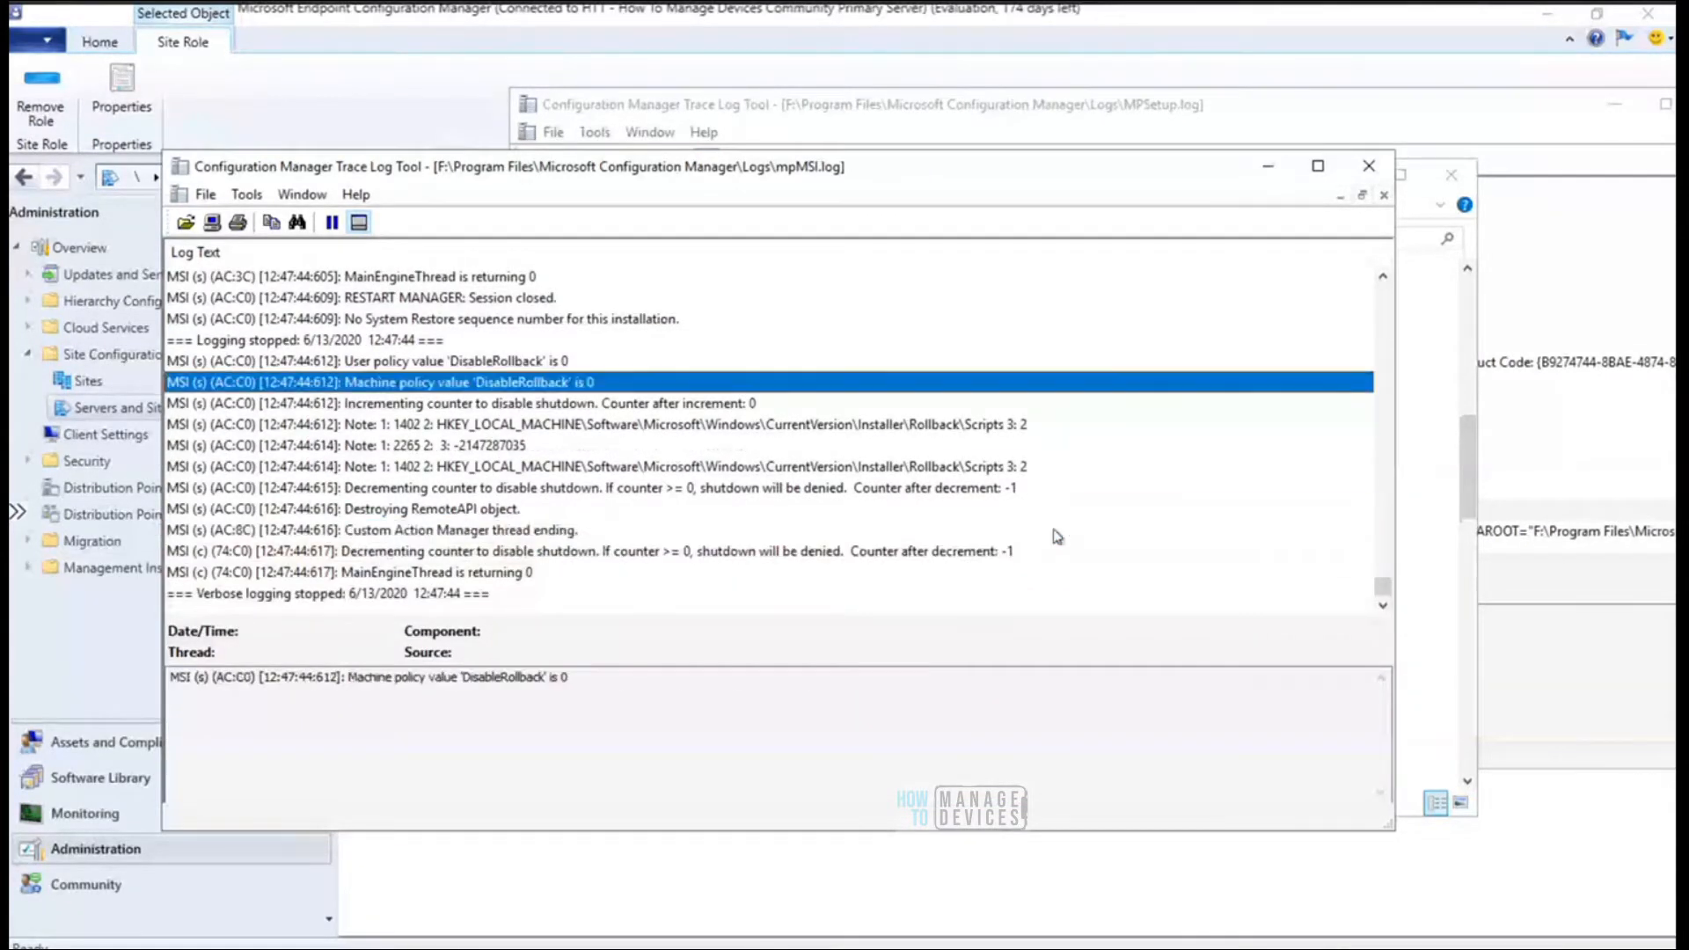
key(Up)
key(Up)
key(Up)
key(Up)
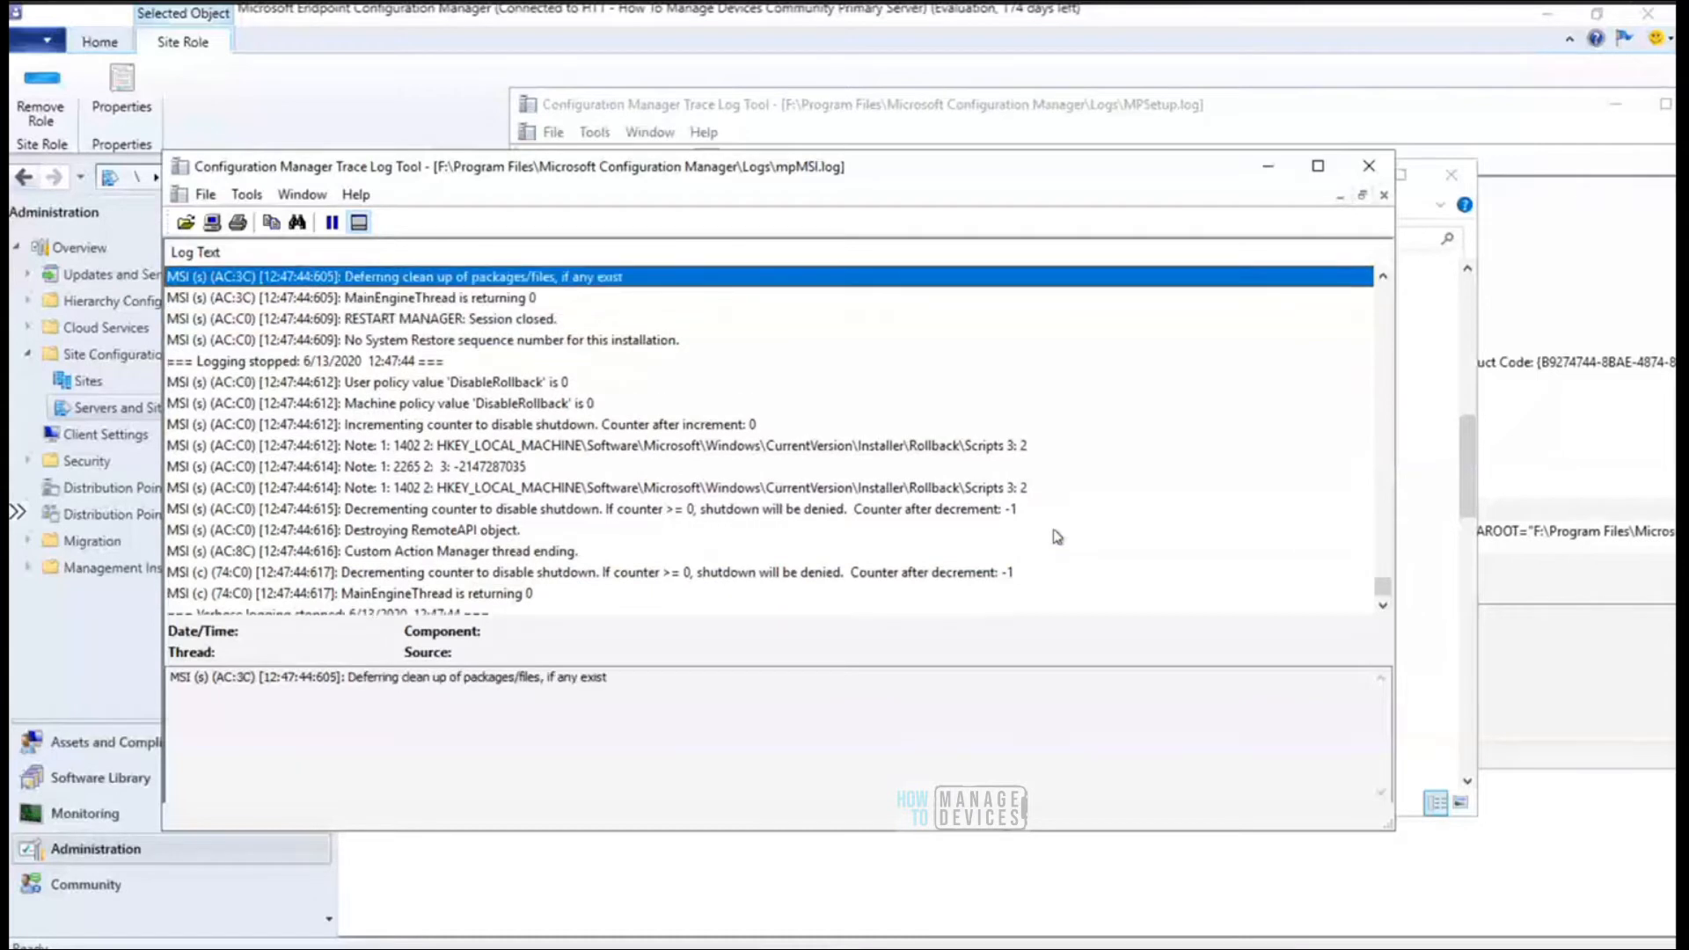
key(Down)
key(Up)
key(Up)
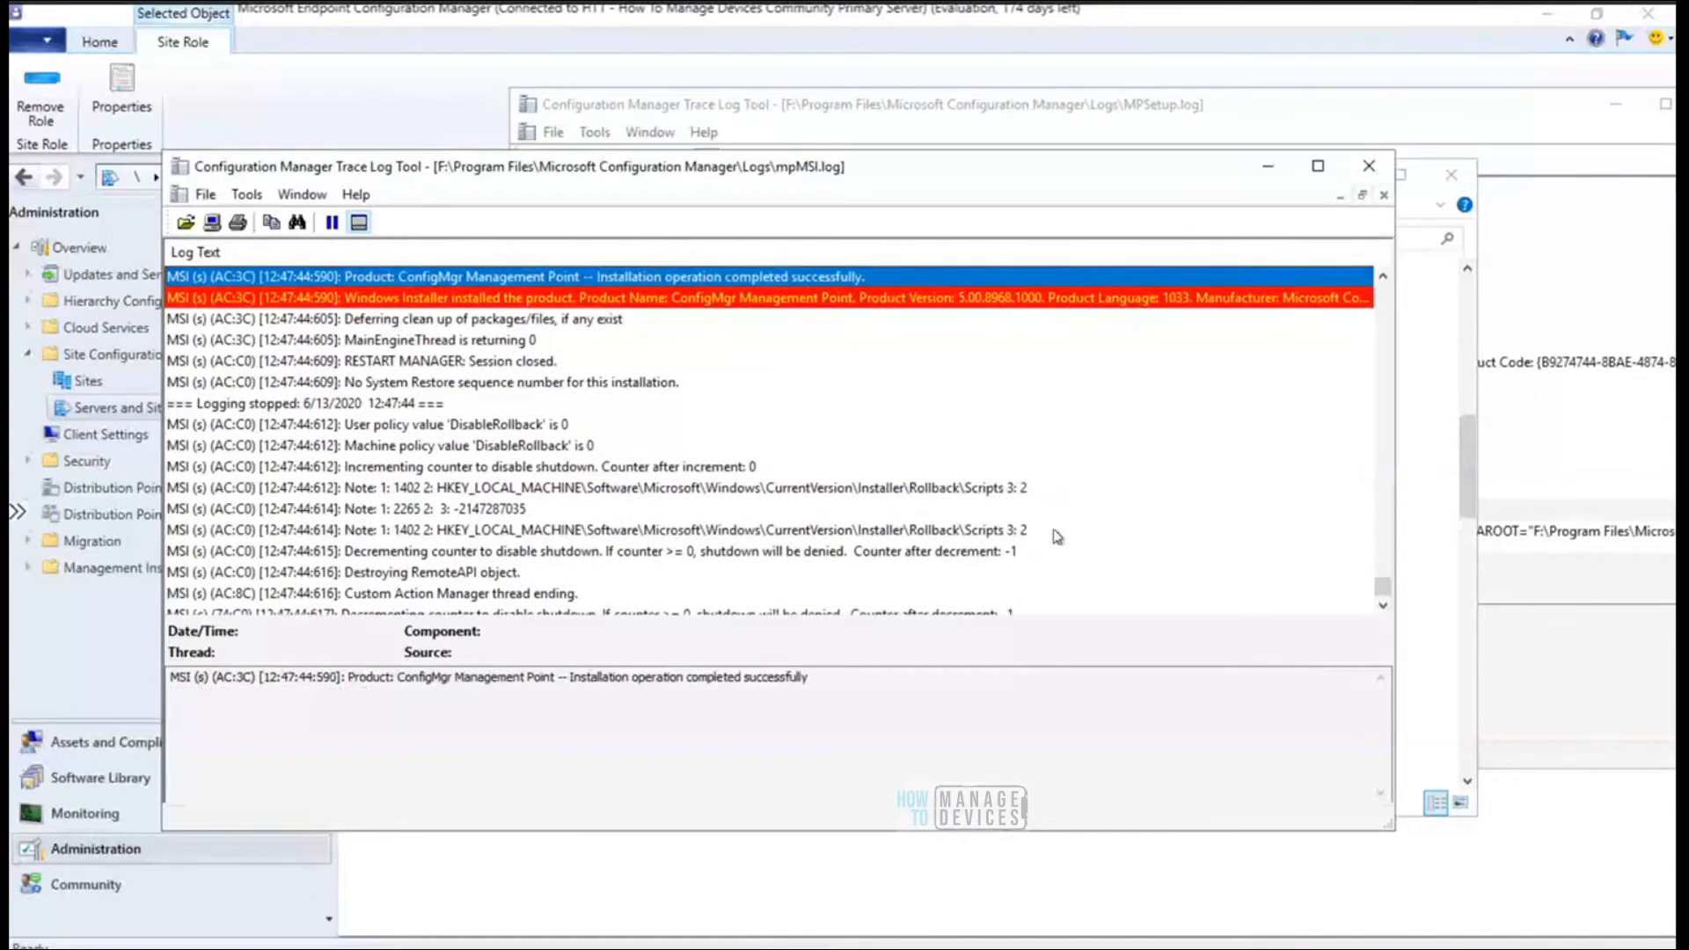
key(Down)
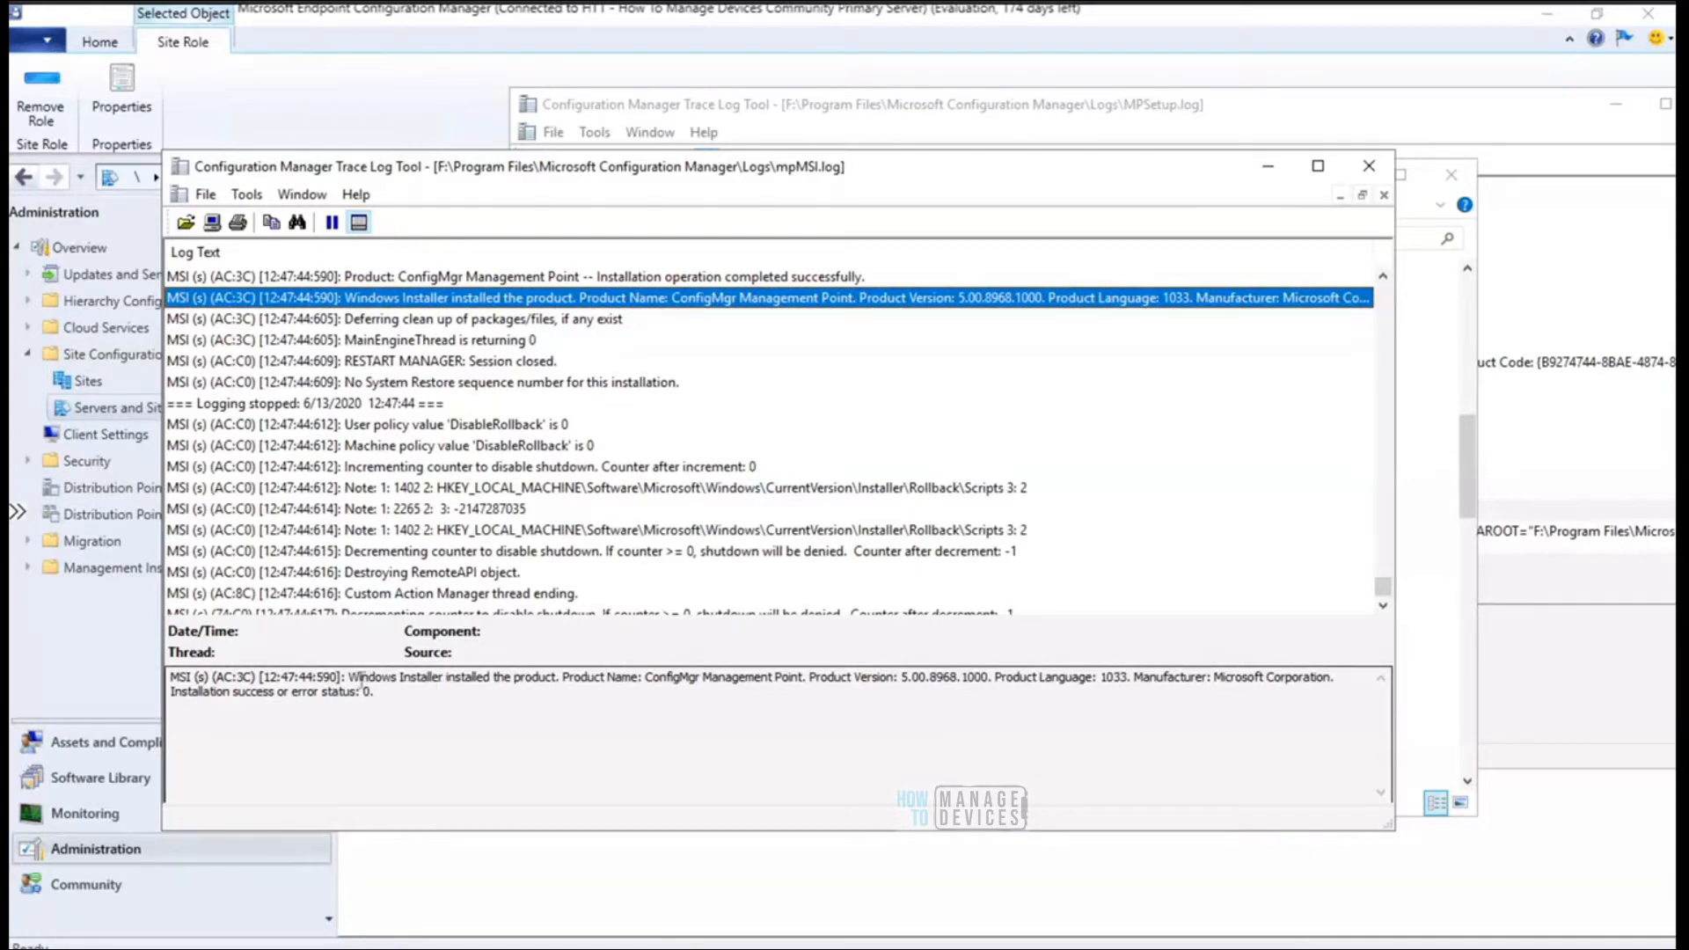
drag(352, 683, 828, 689)
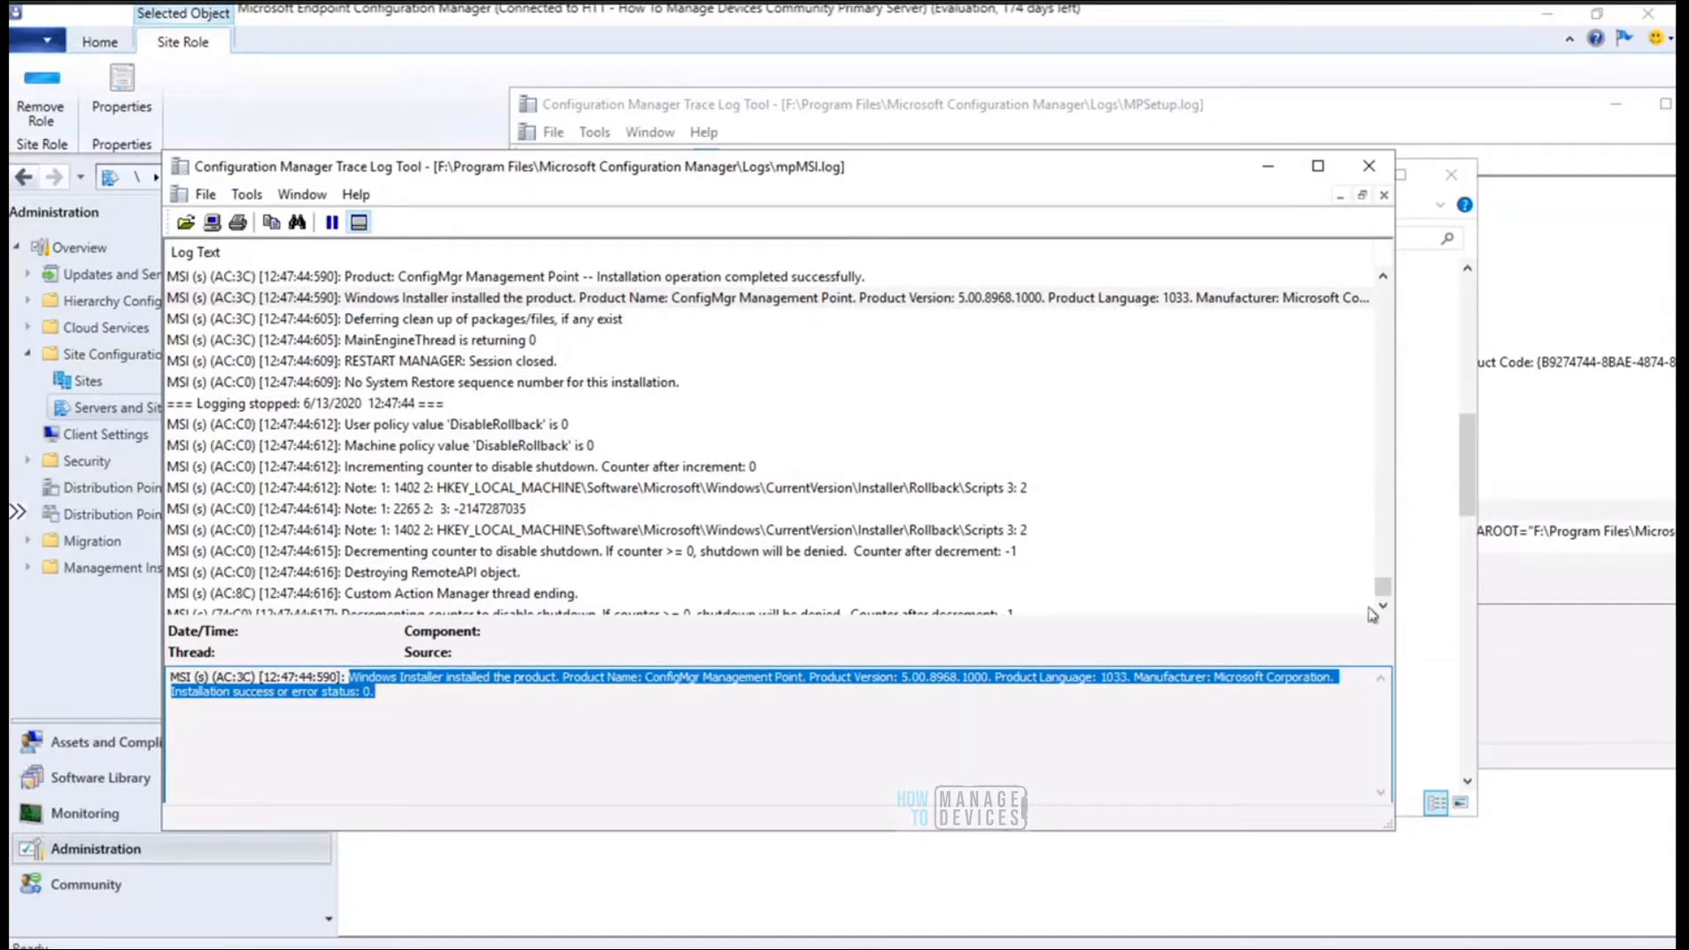
Examine the ConfigMgr Management Point product entry just above the Windows Installer result and the lines preceding it
click(649, 277)
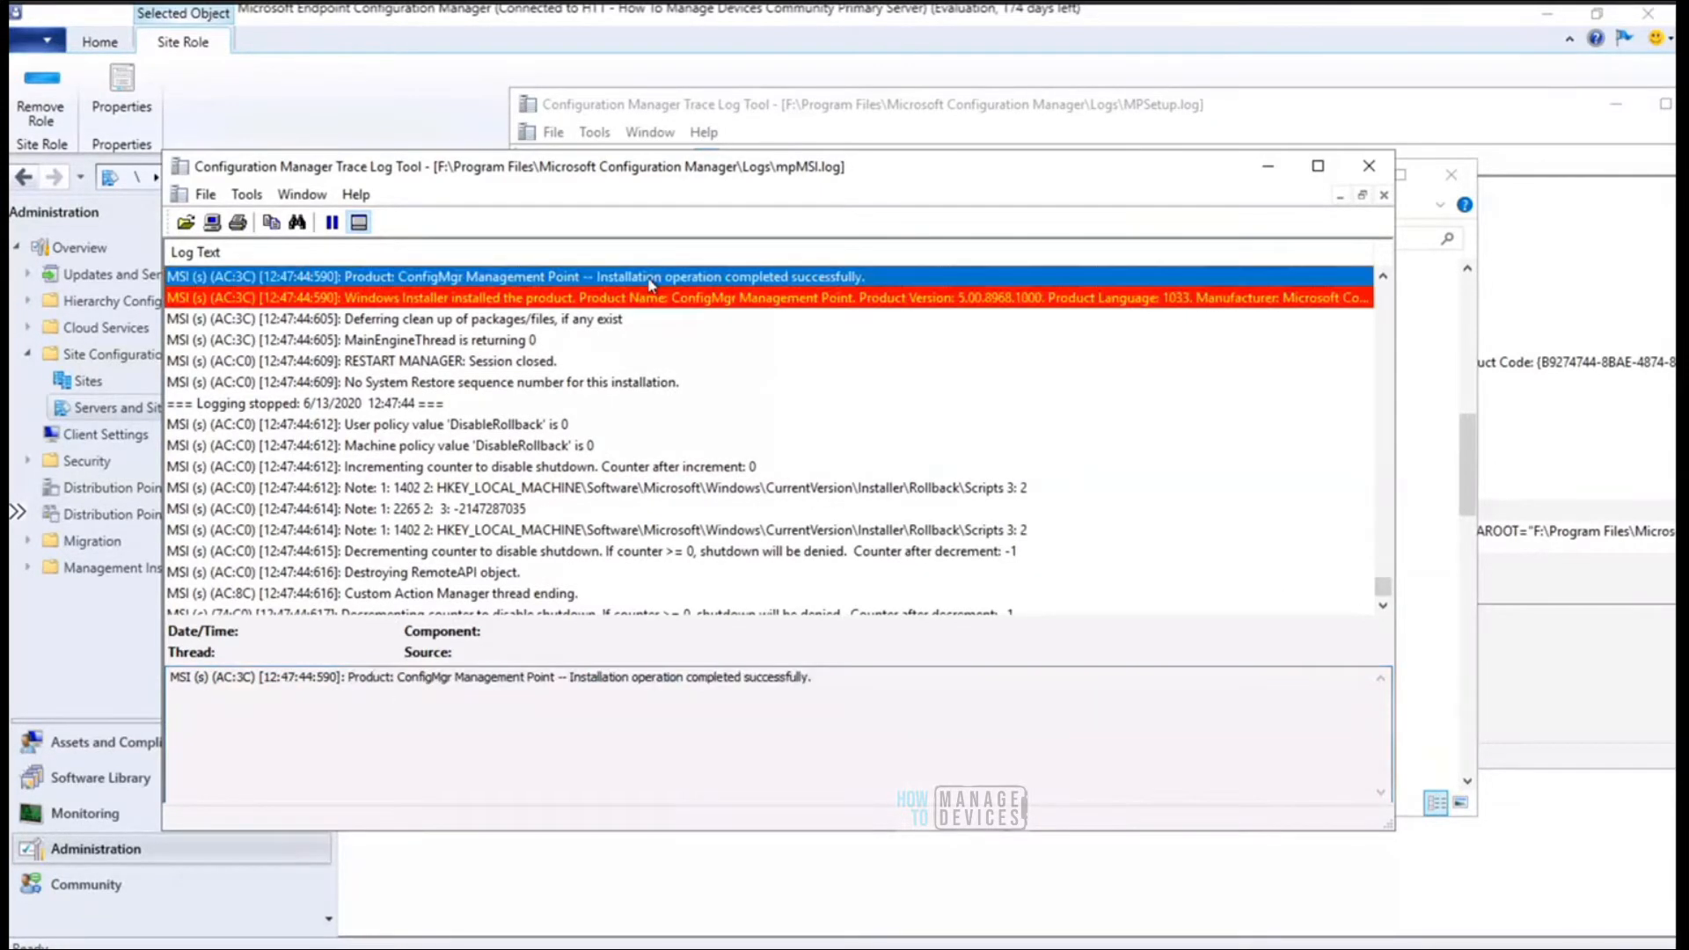
key(Up)
key(Up)
key(Up)
key(Up)
key(Up)
key(Up)
key(Up)
key(Up)
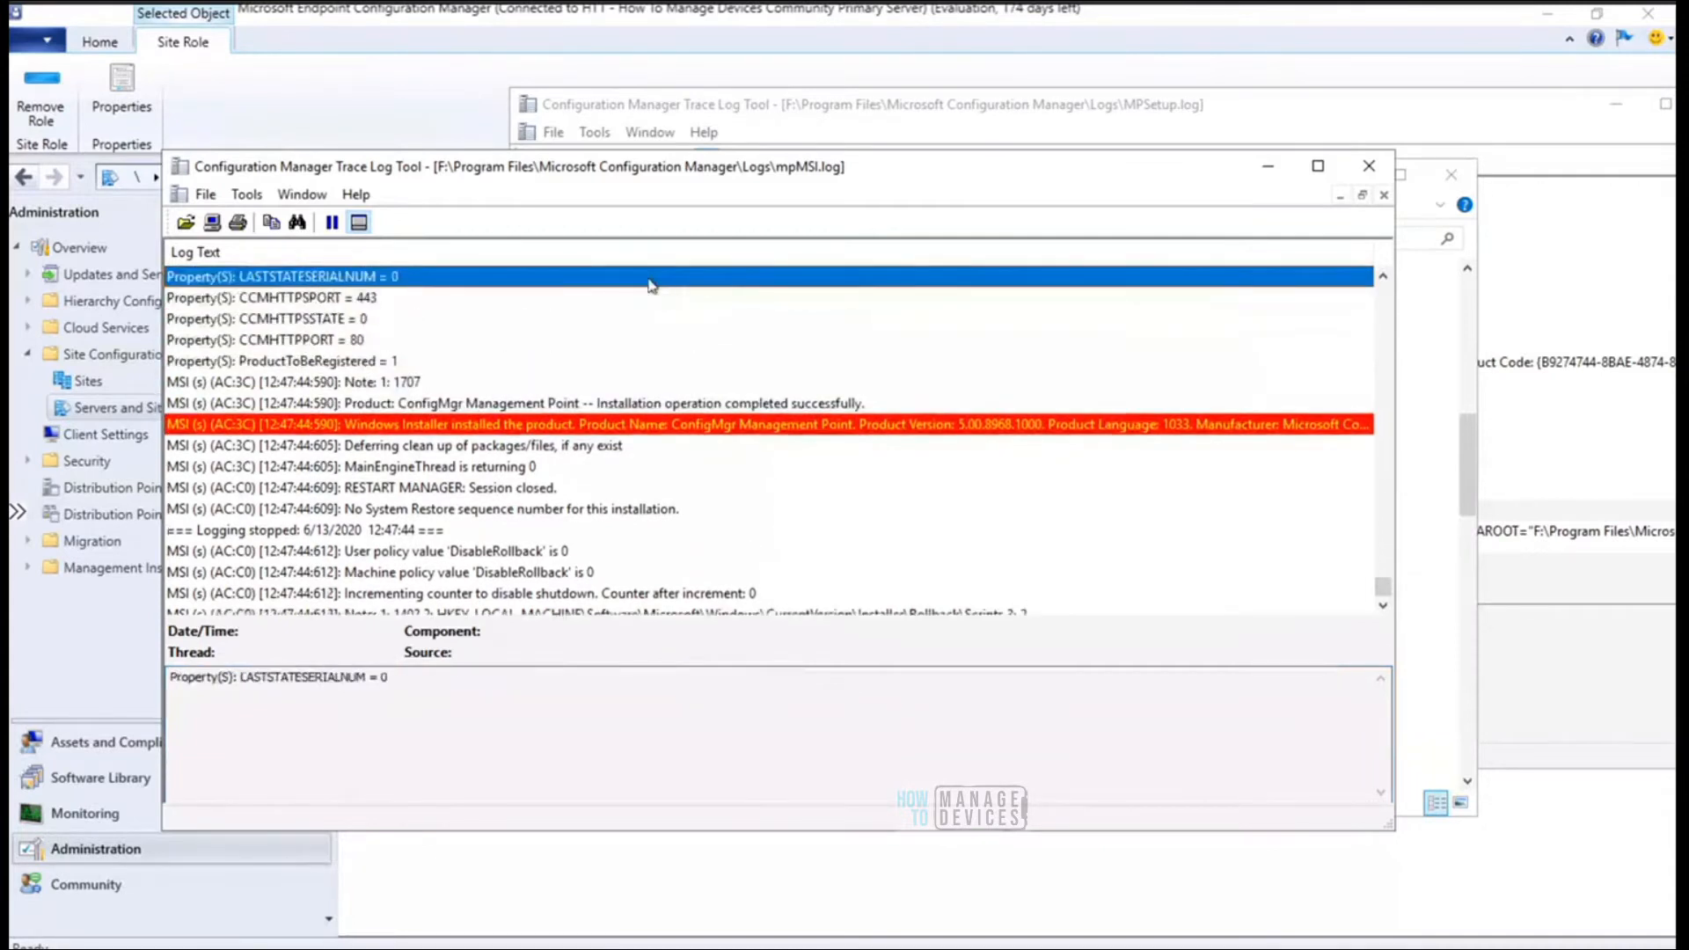
key(Up)
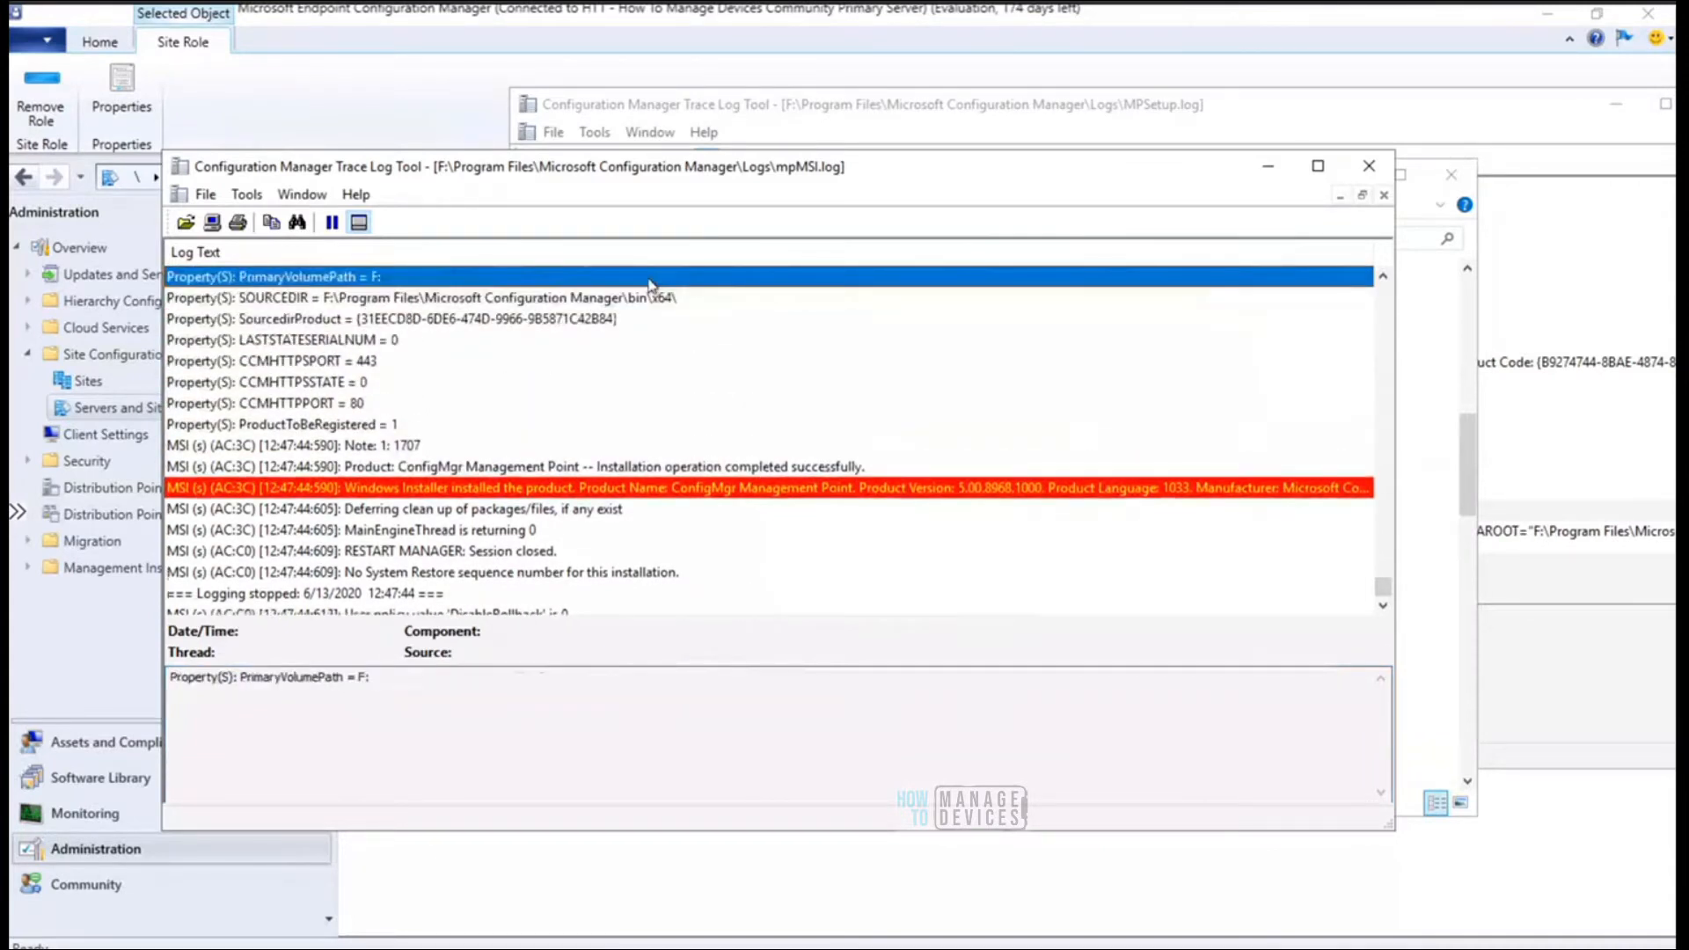
click(759, 469)
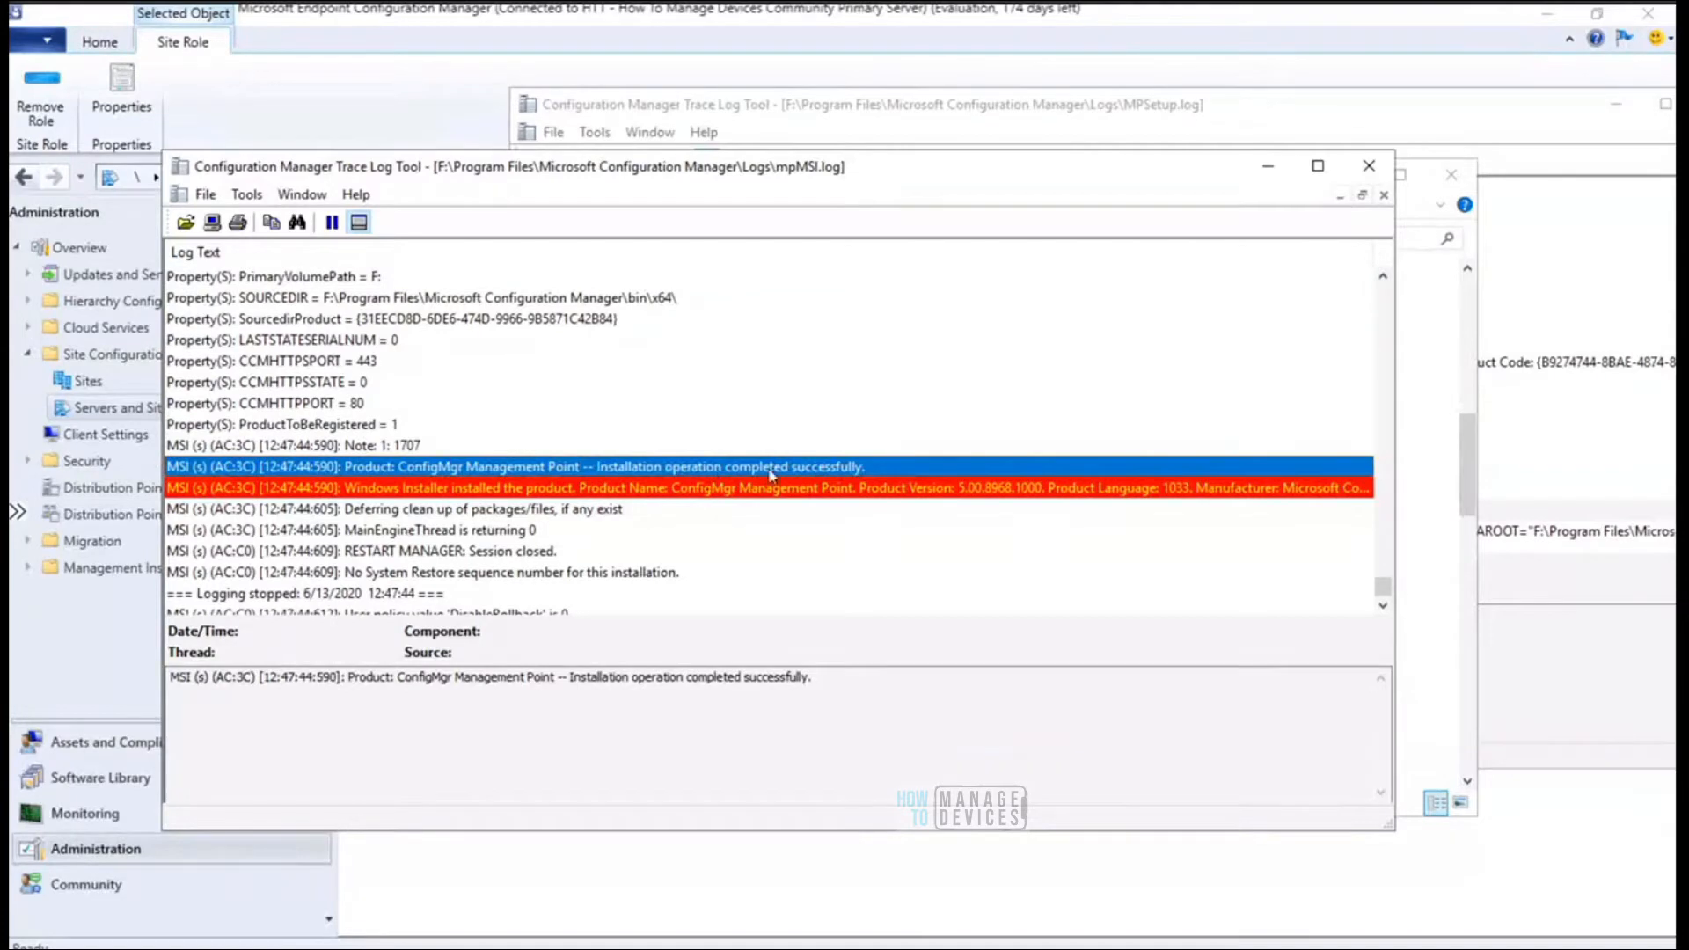
Review the installer property entries above the product entry, from Note 1707 back to UILevel
key(Up)
key(Up)
key(Up)
key(Up)
key(Up)
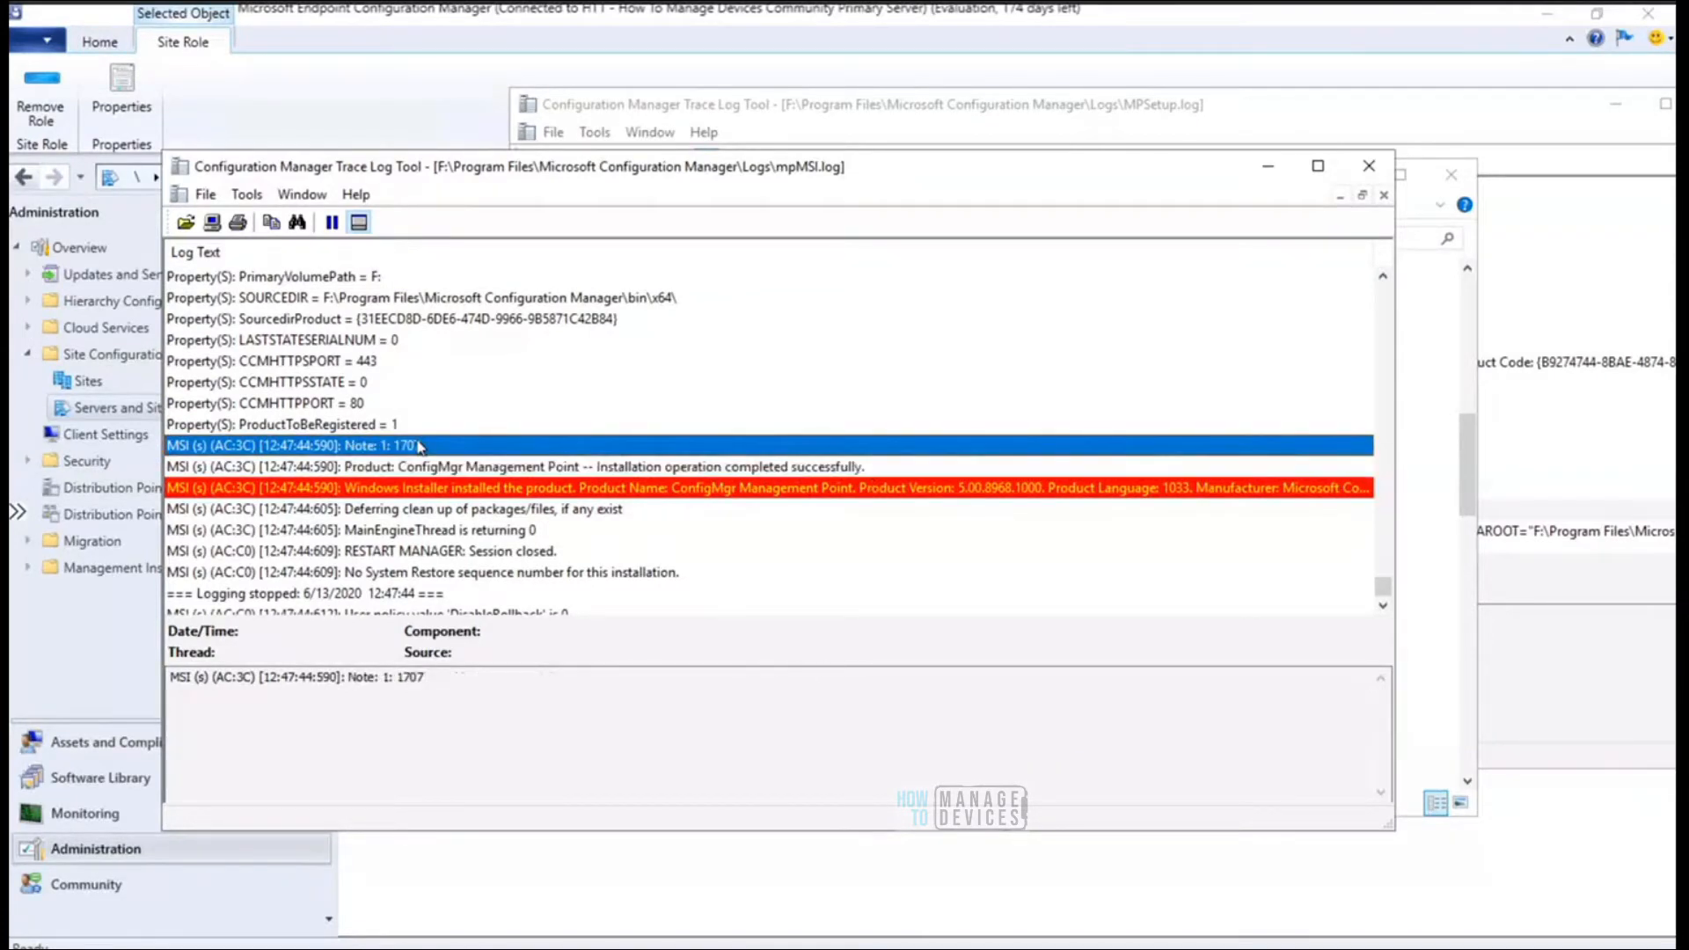
key(Up)
key(Up)
key(Up)
key(Up)
key(Up)
key(Up)
key(Up)
key(Up)
key(Up)
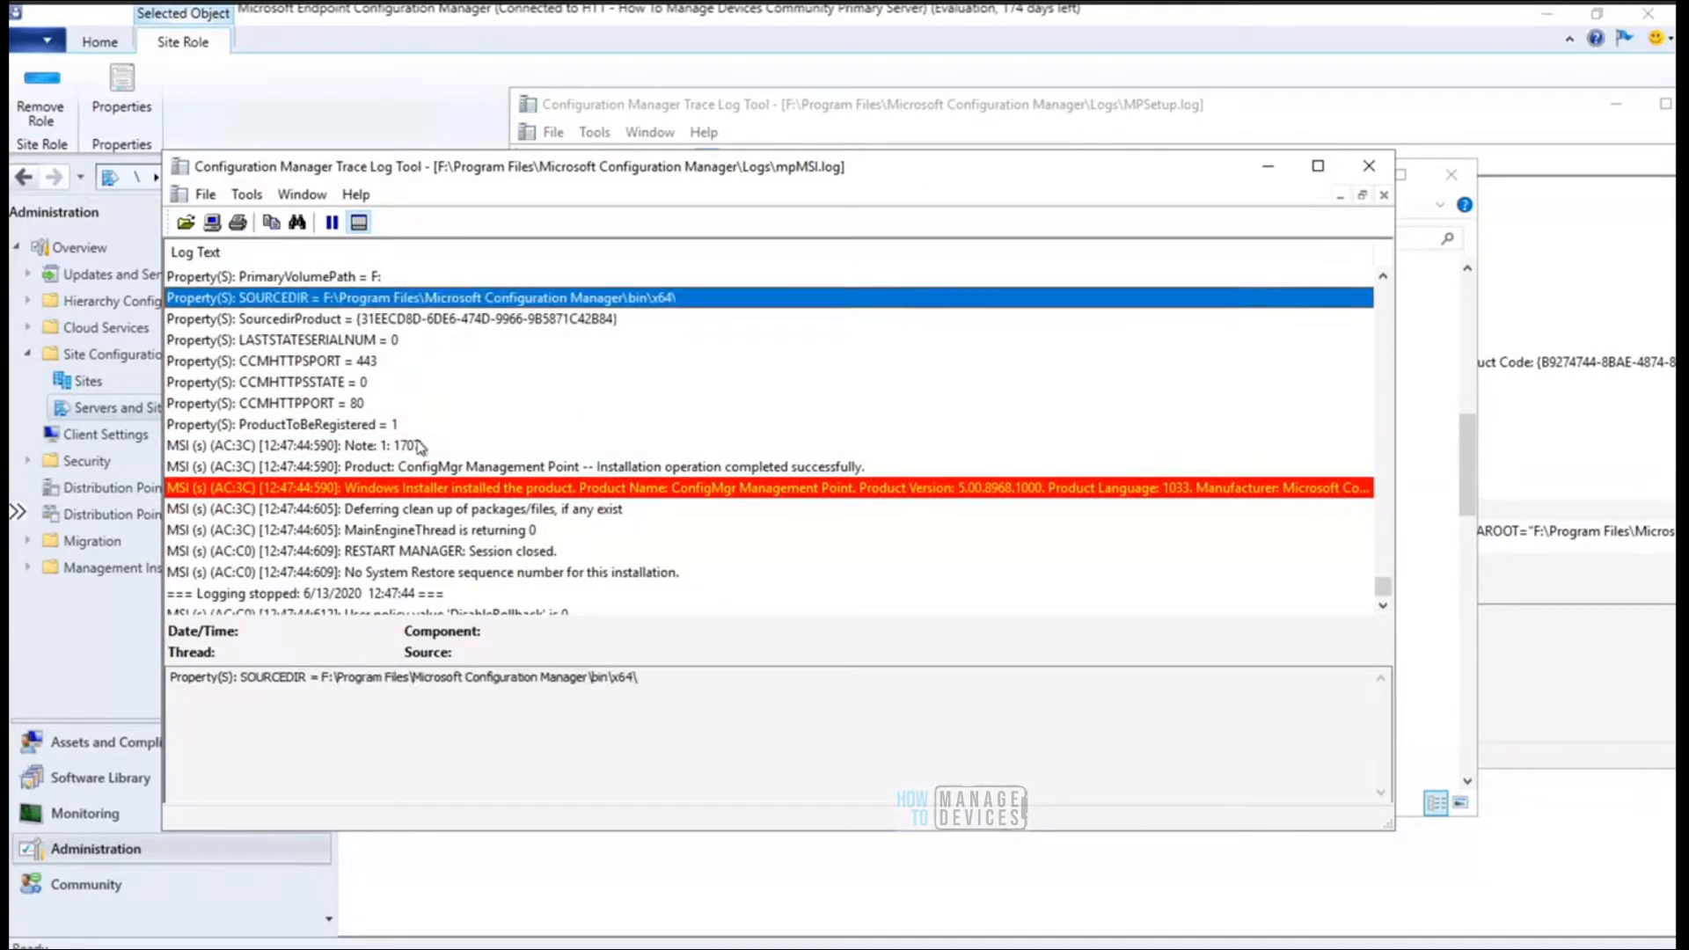
key(Up)
key(Up)
key(Up)
key(Up)
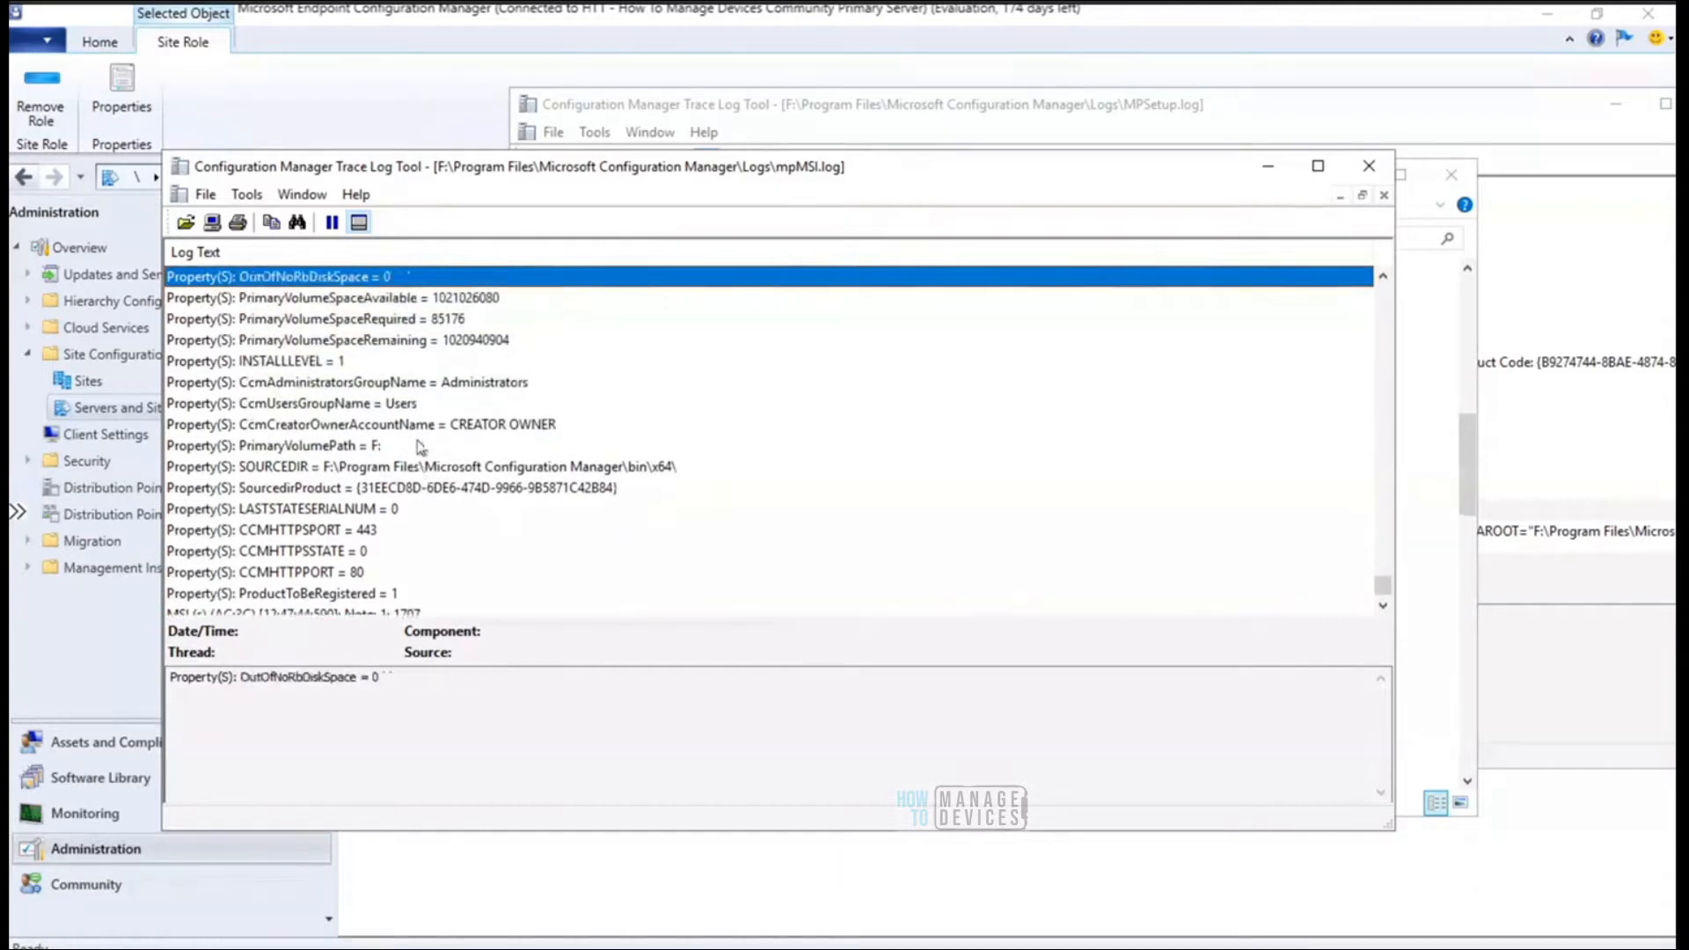
key(Up)
key(Up)
key(Up)
key(Up)
key(Up)
key(Up)
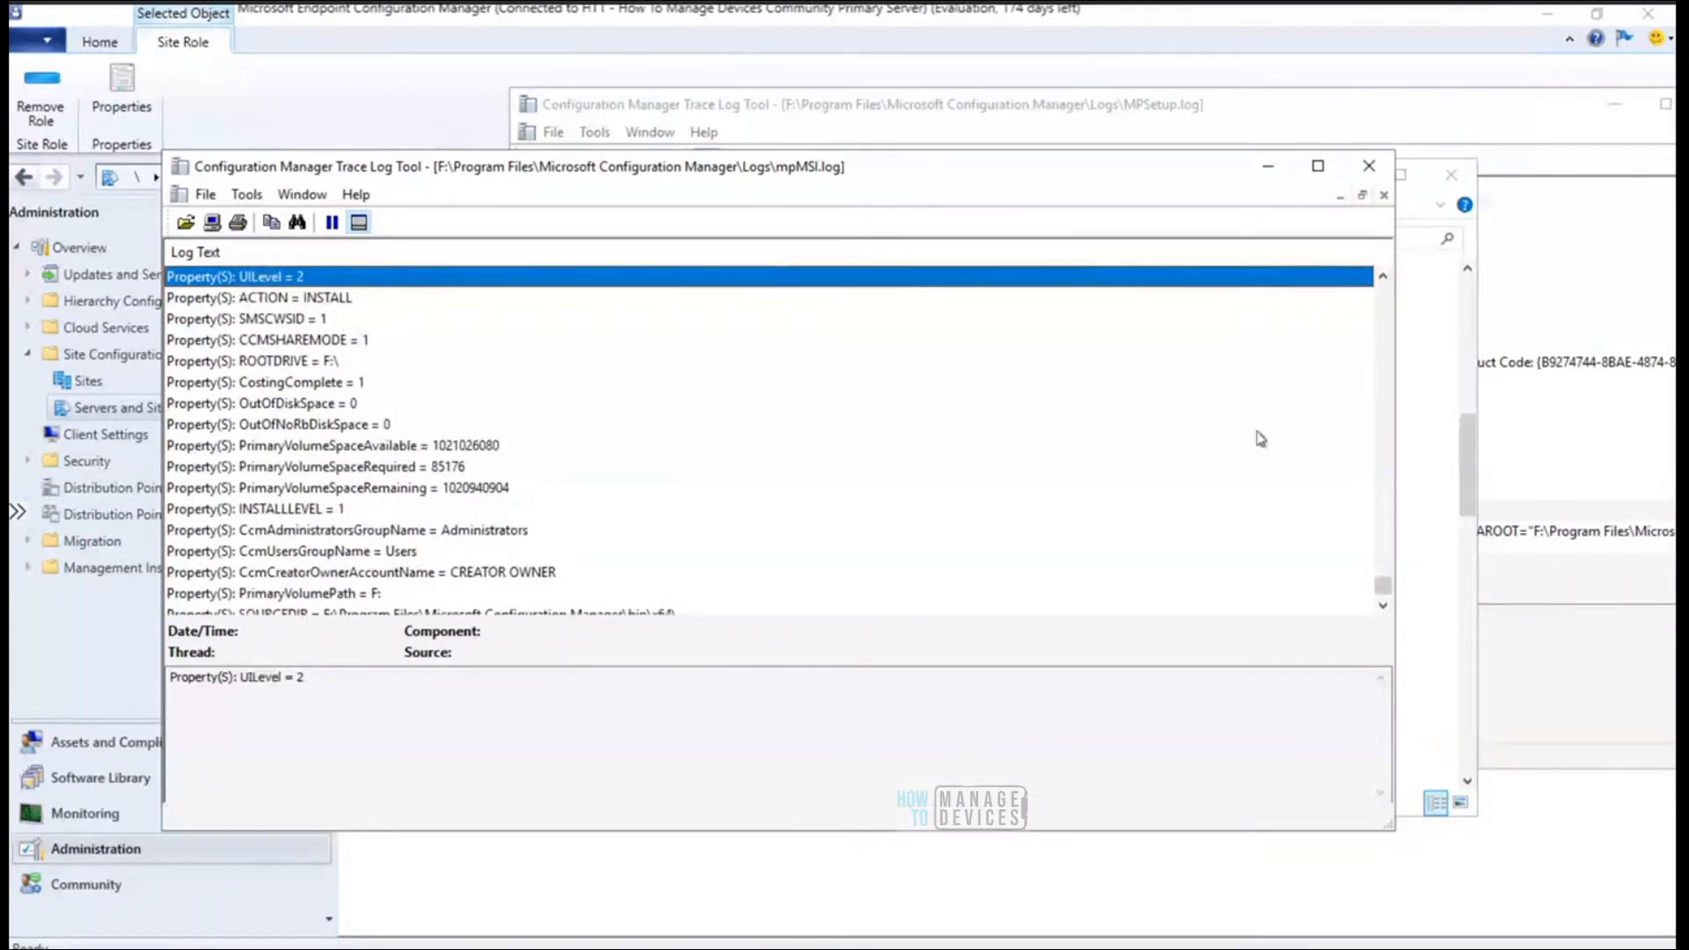
Maximize the mpMSI log window and skim the installation entries back to the mp.msi package registration near the beginning
click(1322, 171)
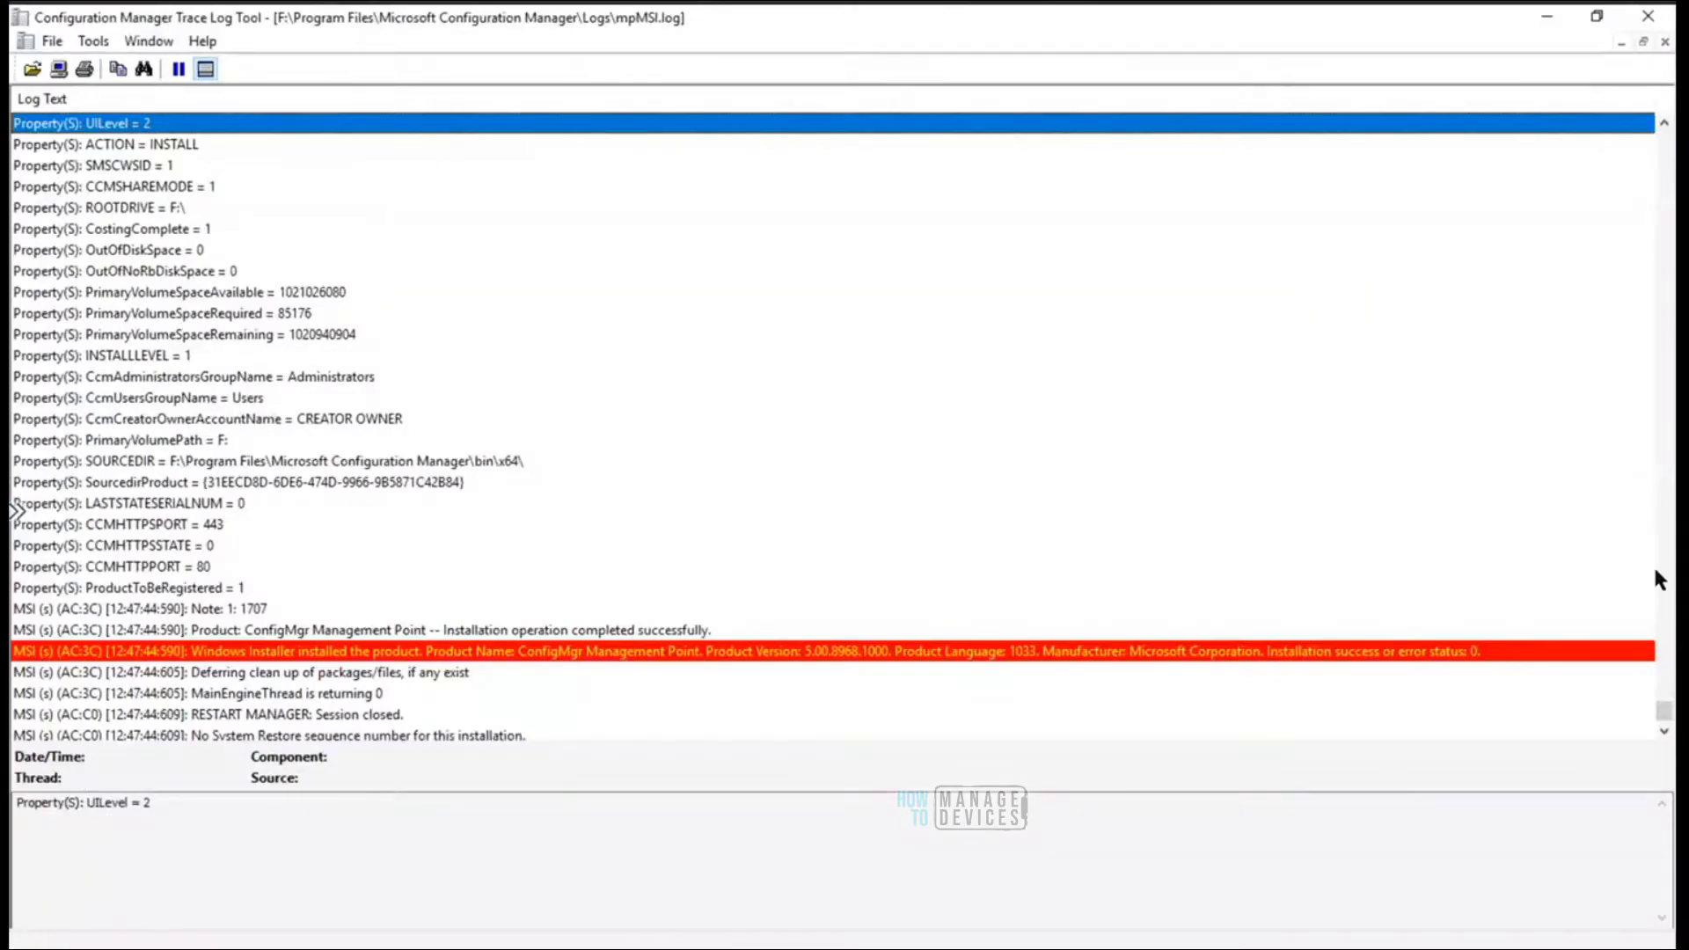
scroll(1672, 682, up, 15)
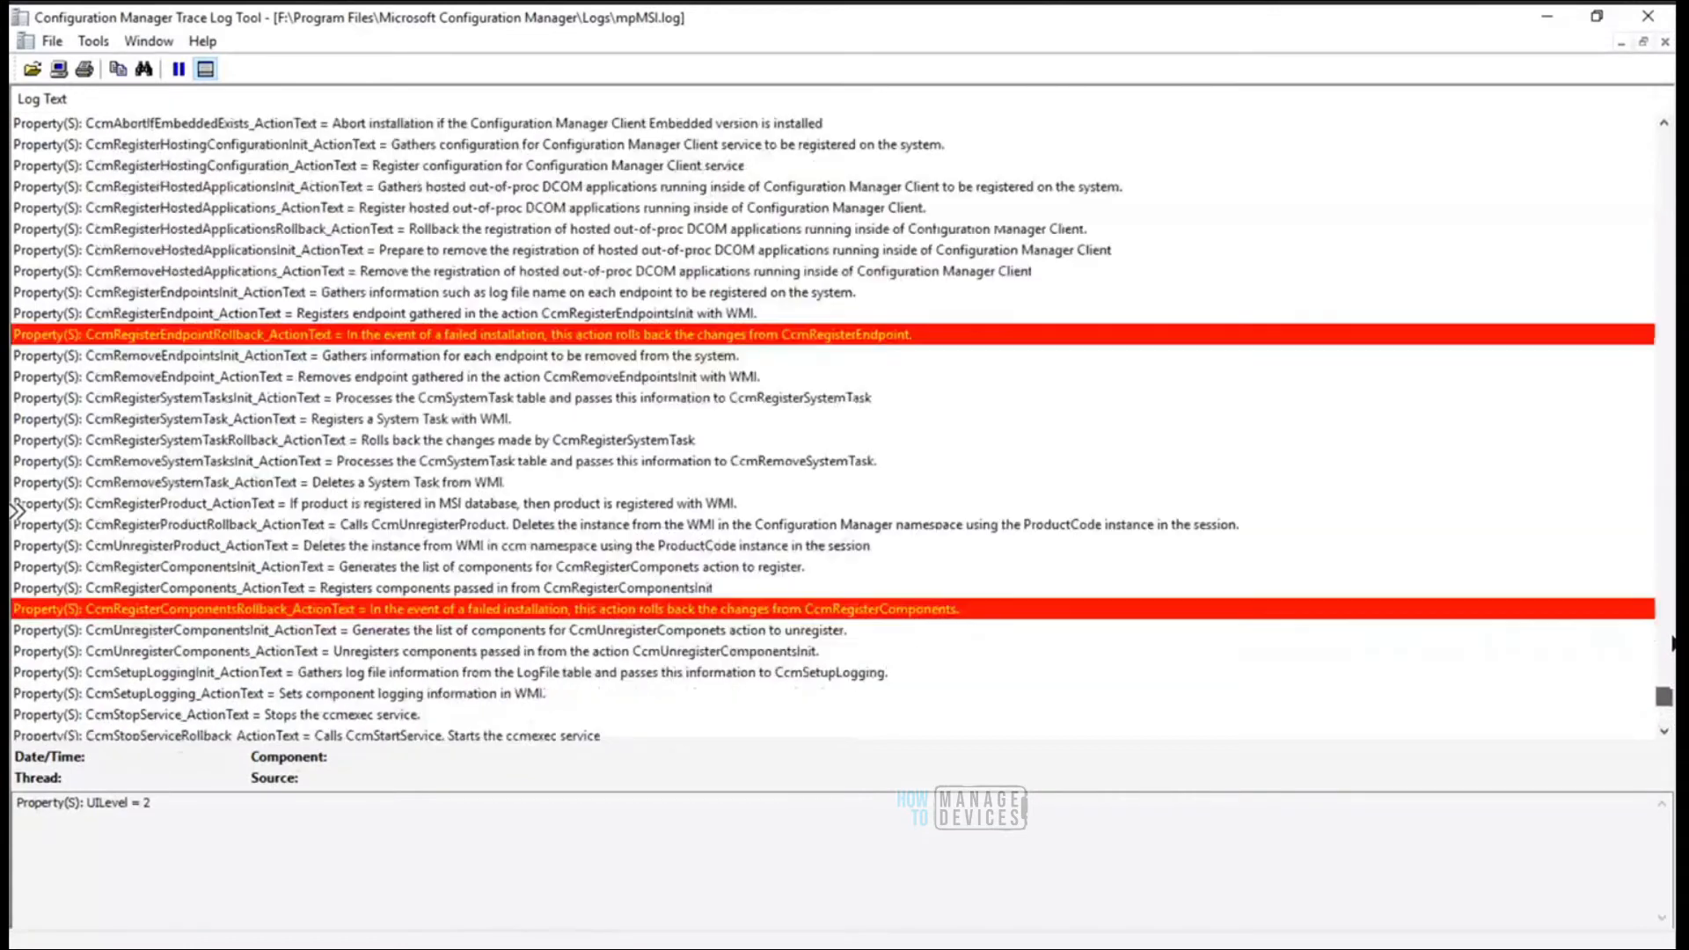
scroll(1672, 581, up, 15)
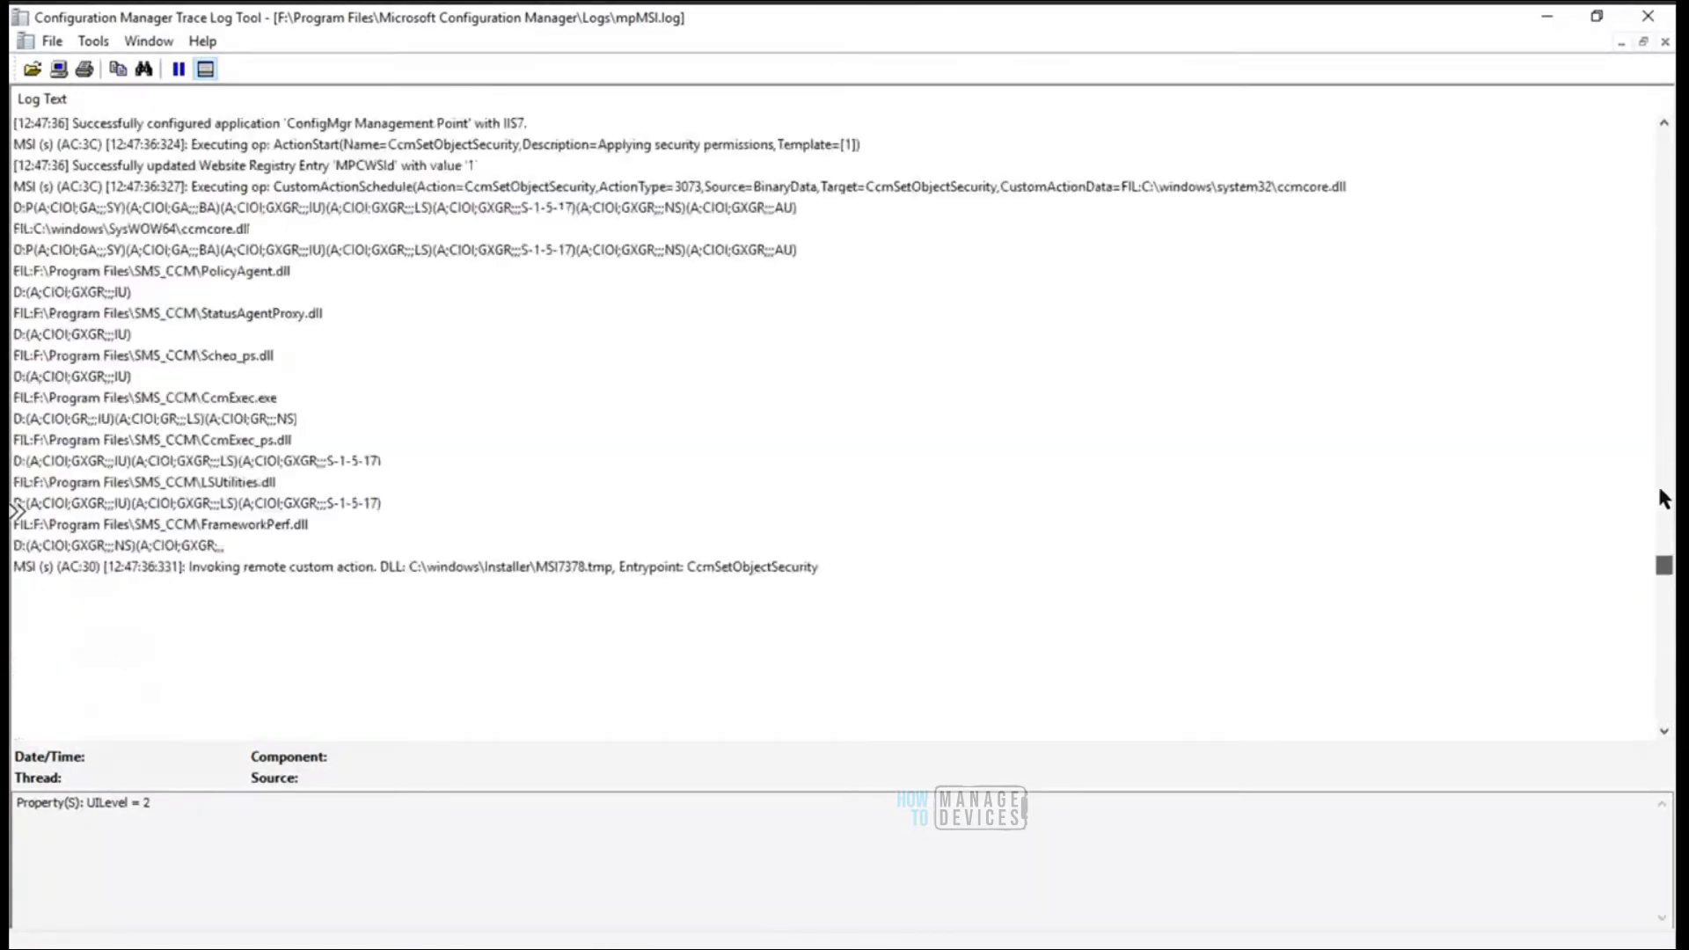
scroll(1662, 493, up, 20)
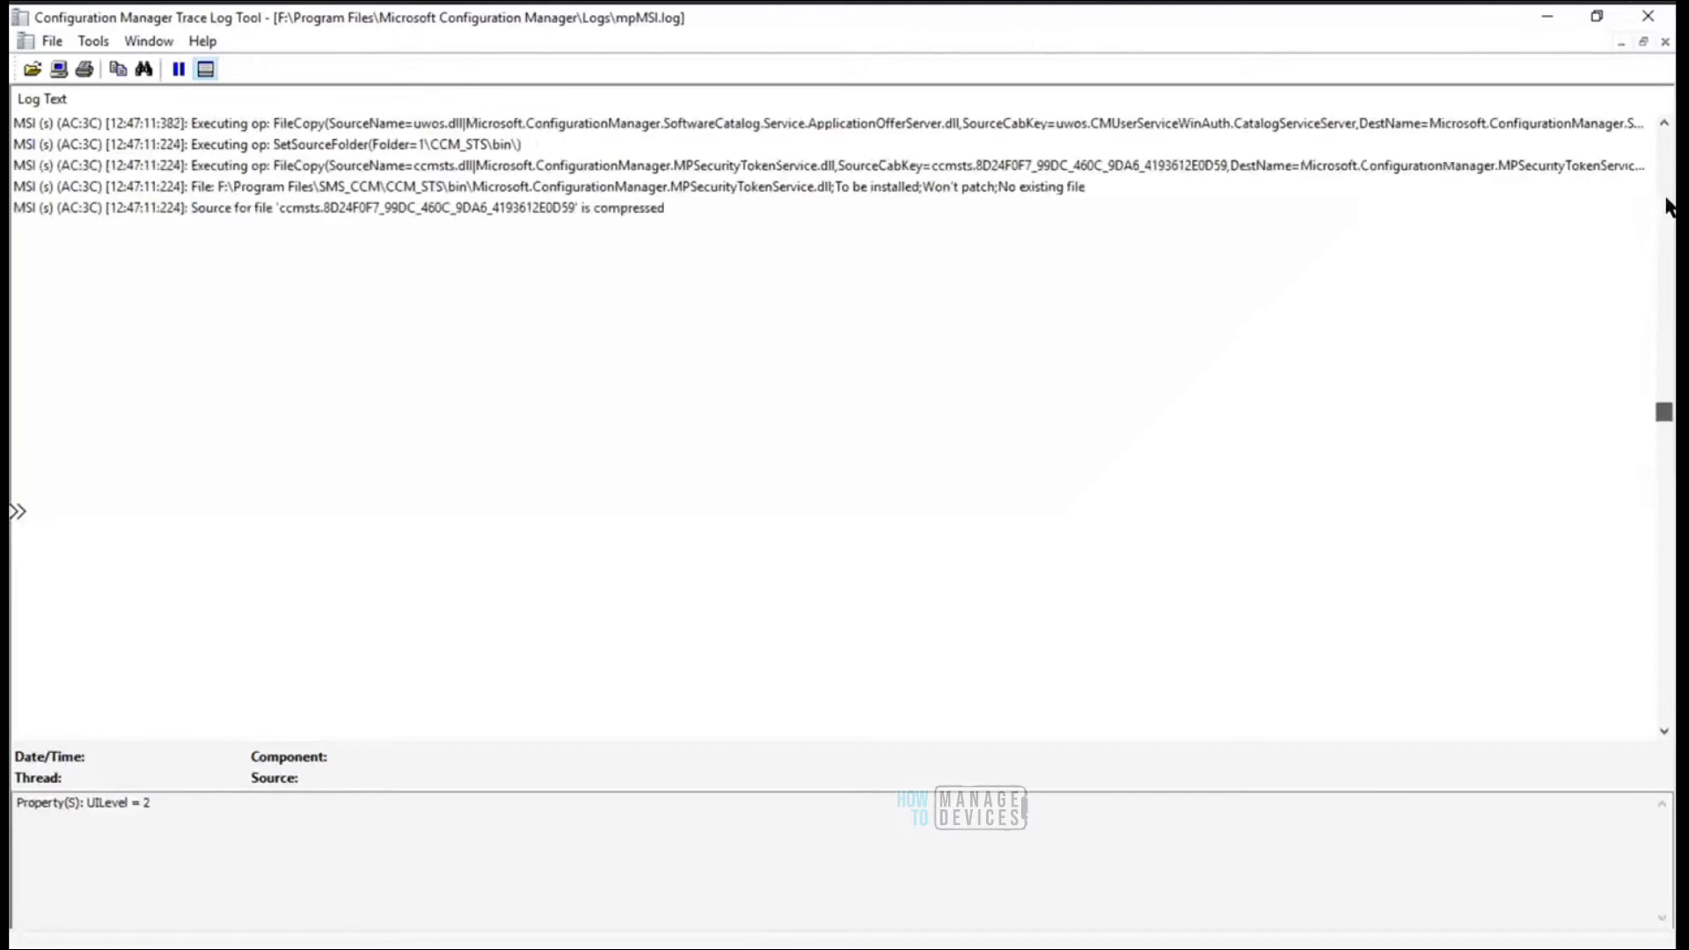
scroll(1663, 176, up, 5)
scroll(1656, 126, up, 10)
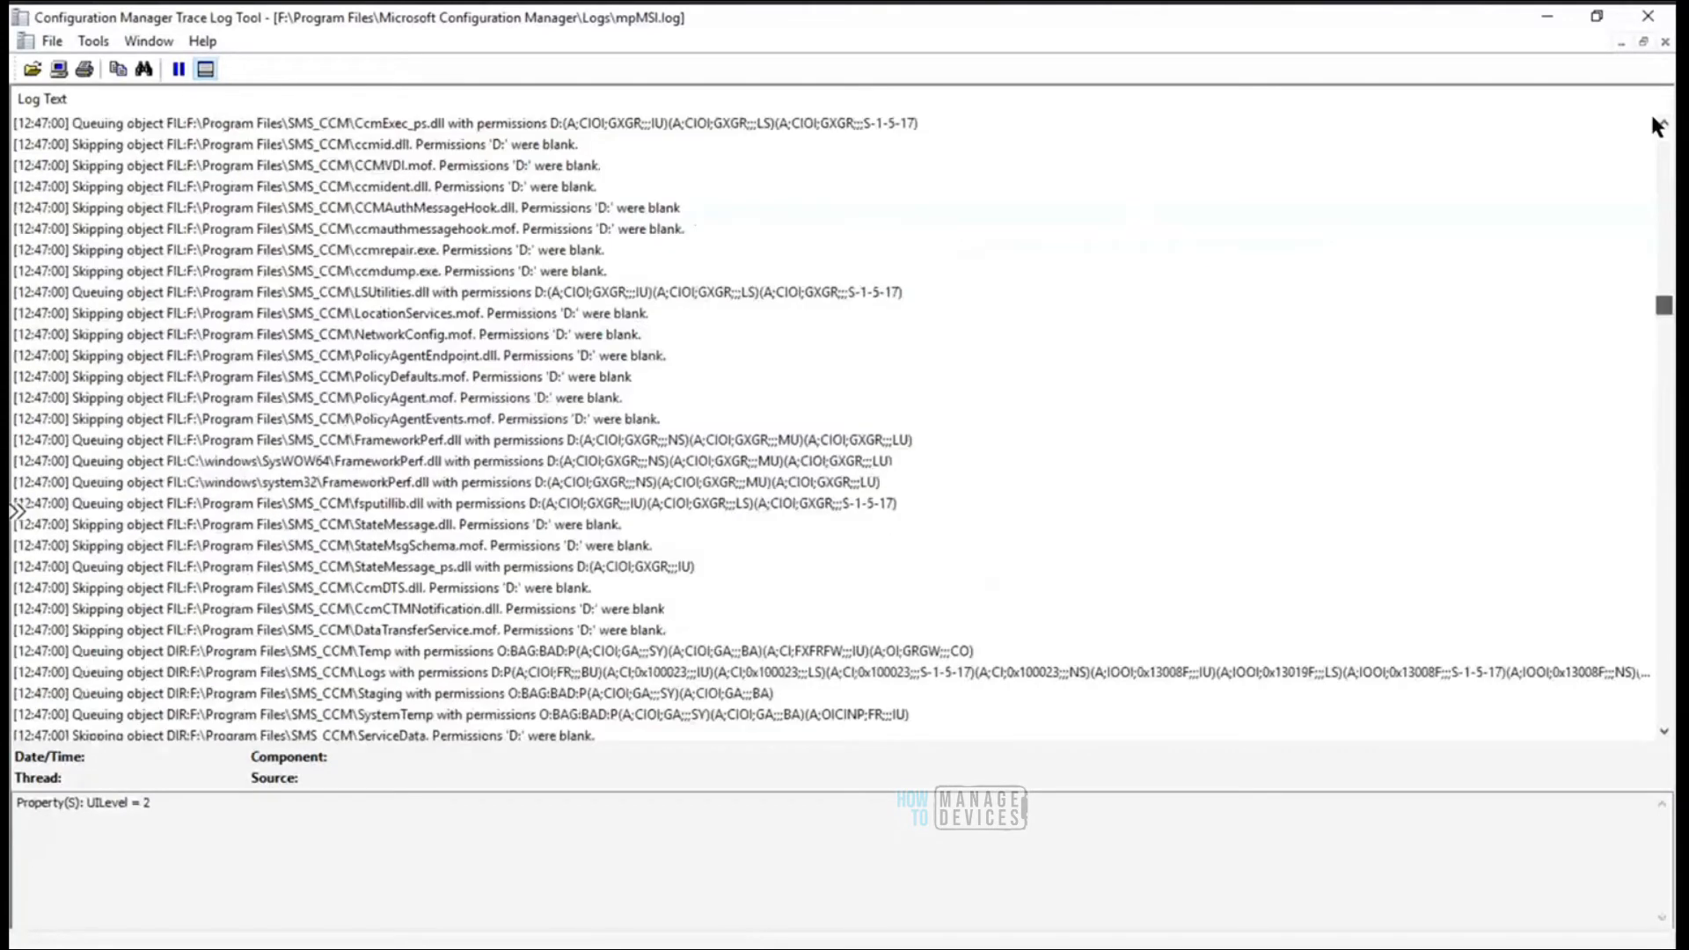
scroll(1657, 126, up, 10)
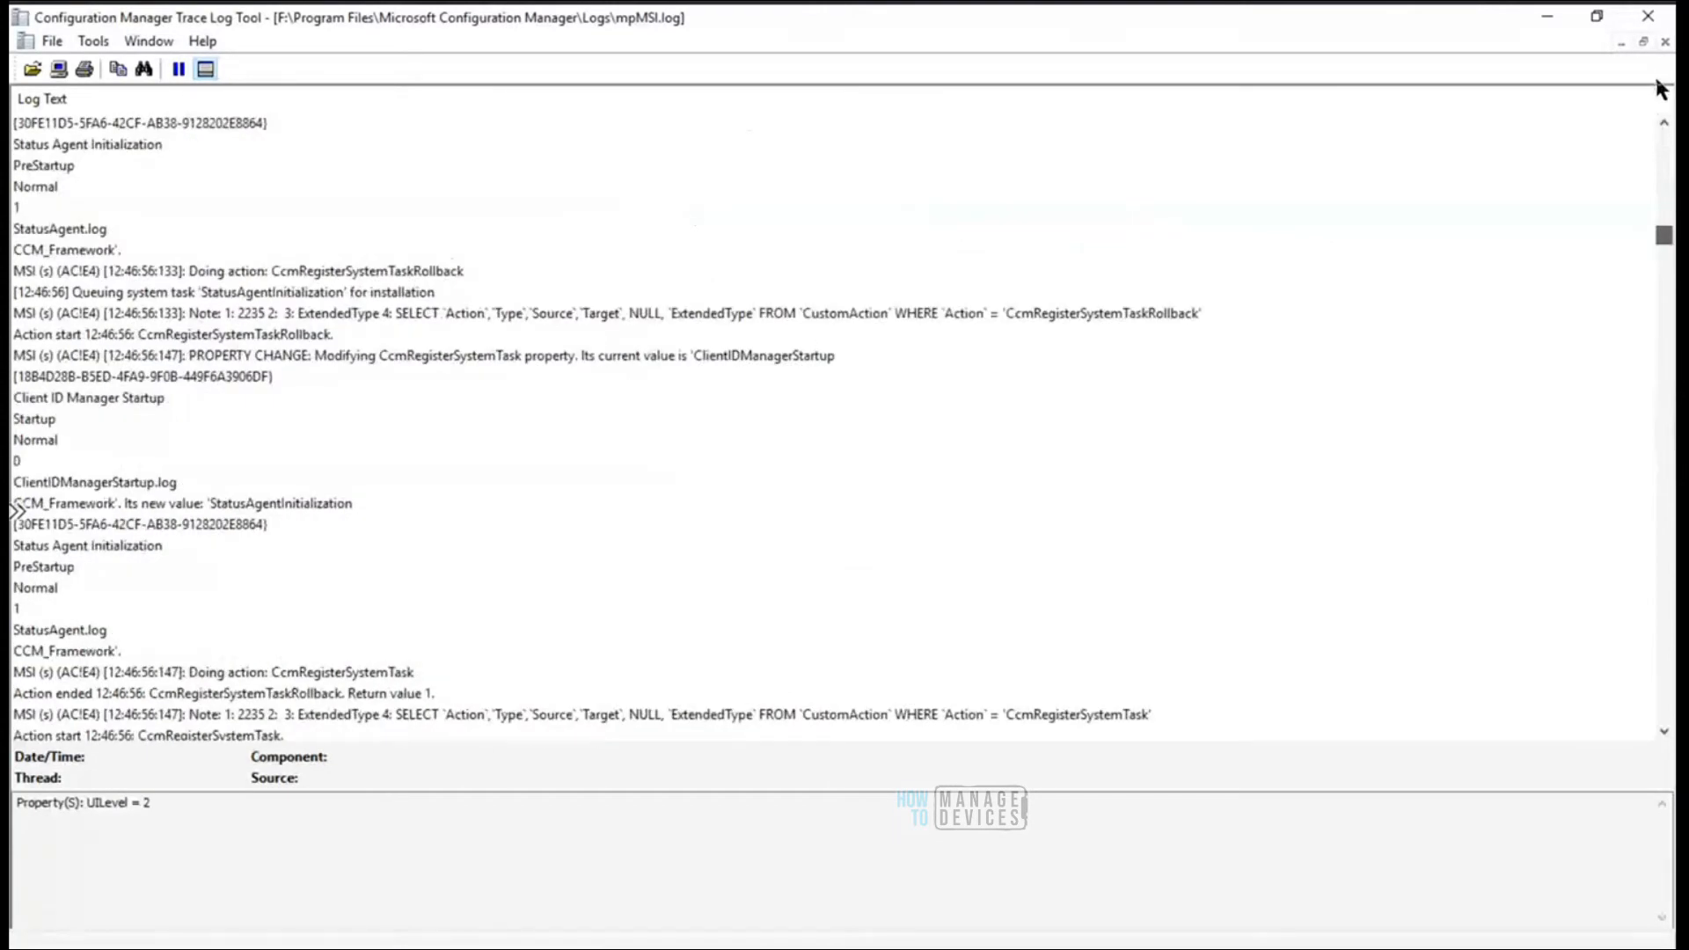
scroll(1667, 132, up, 8)
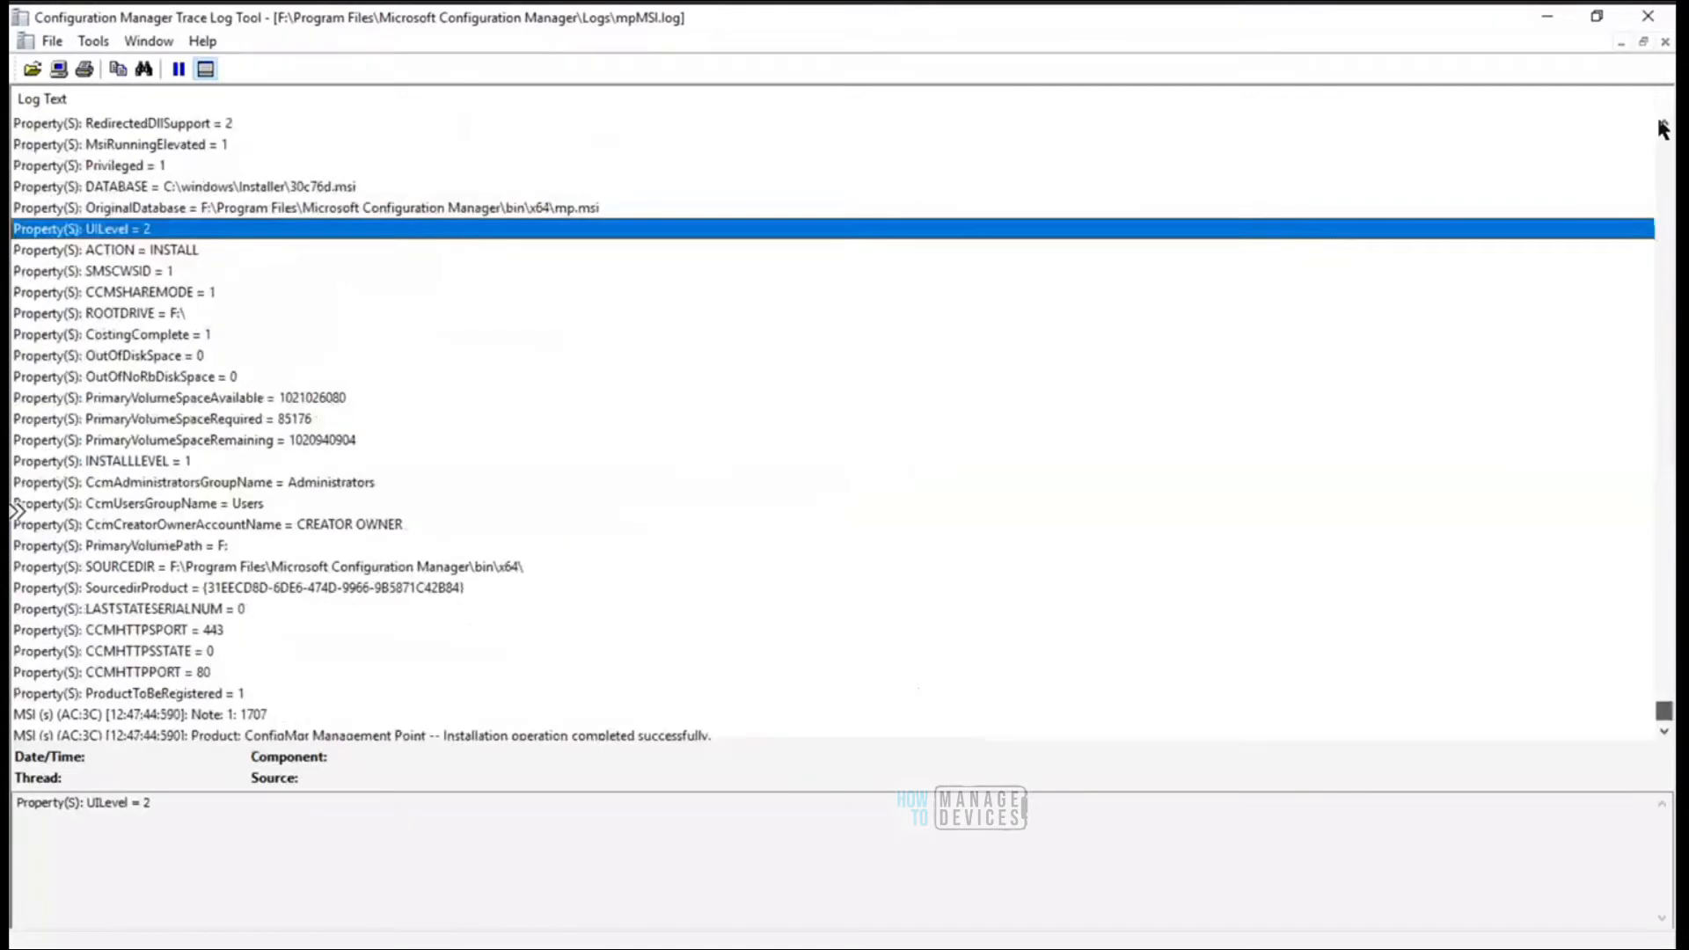
scroll(247, 422, up, 15)
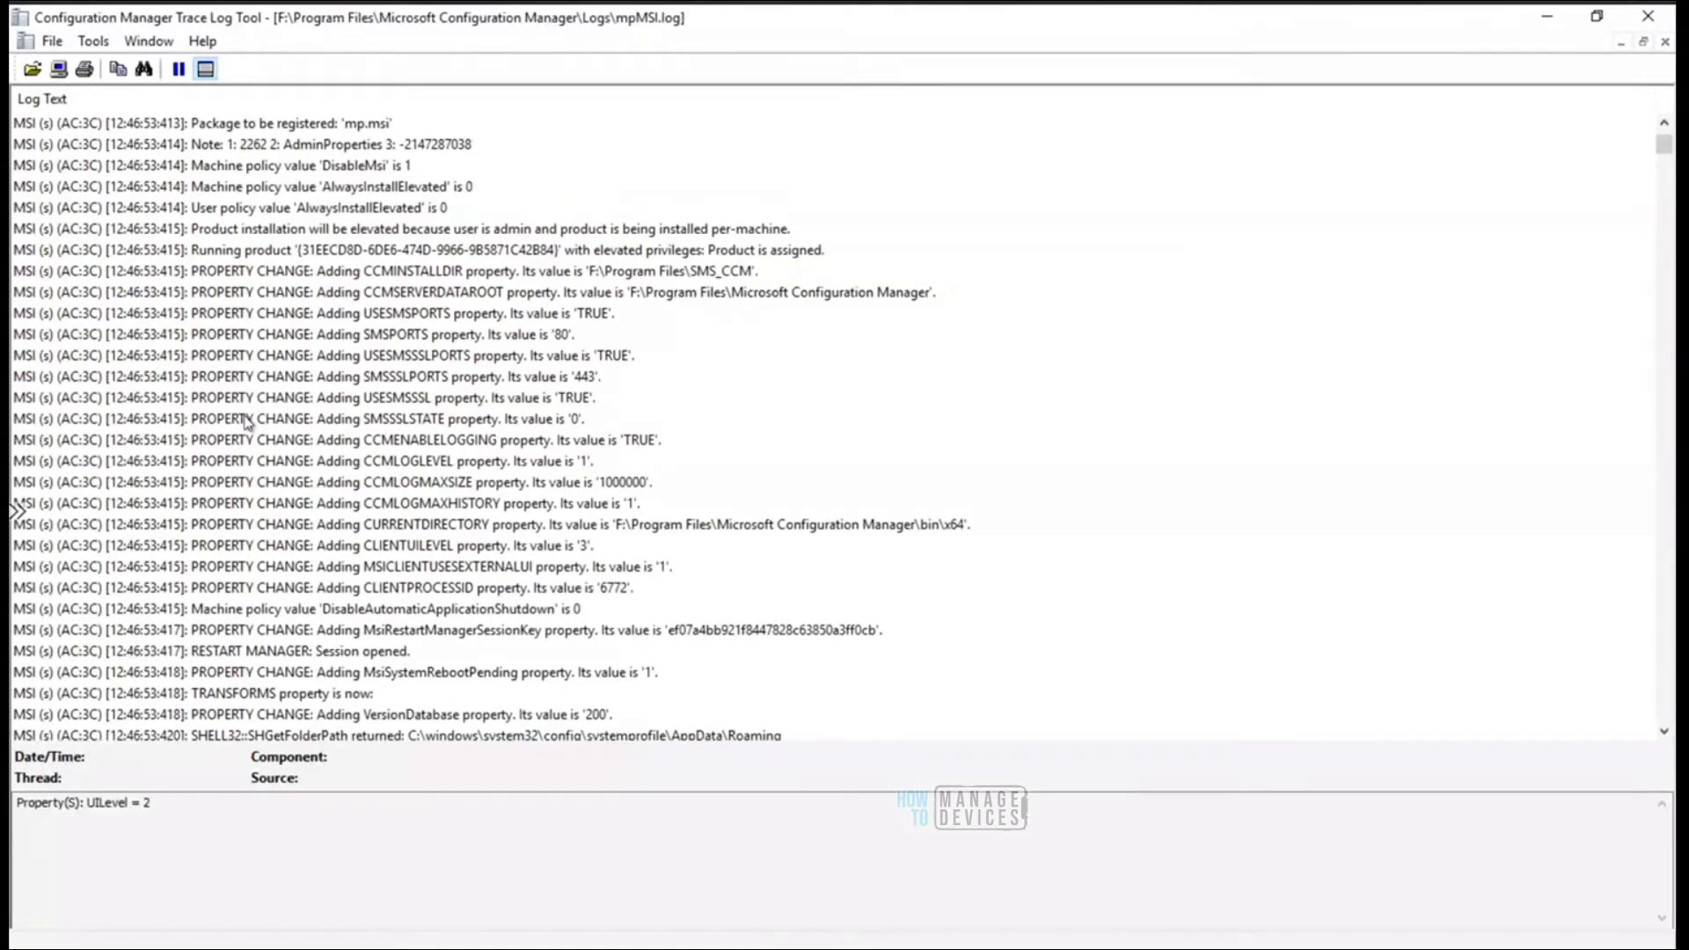
Step through the early mpMSI log entries covering property changes, SHGetFolderPath lookups, and the INSTALL and system folder actions
key(Down)
key(Down)
key(Down)
key(Down)
key(Down)
key(Down)
key(Down)
key(Down)
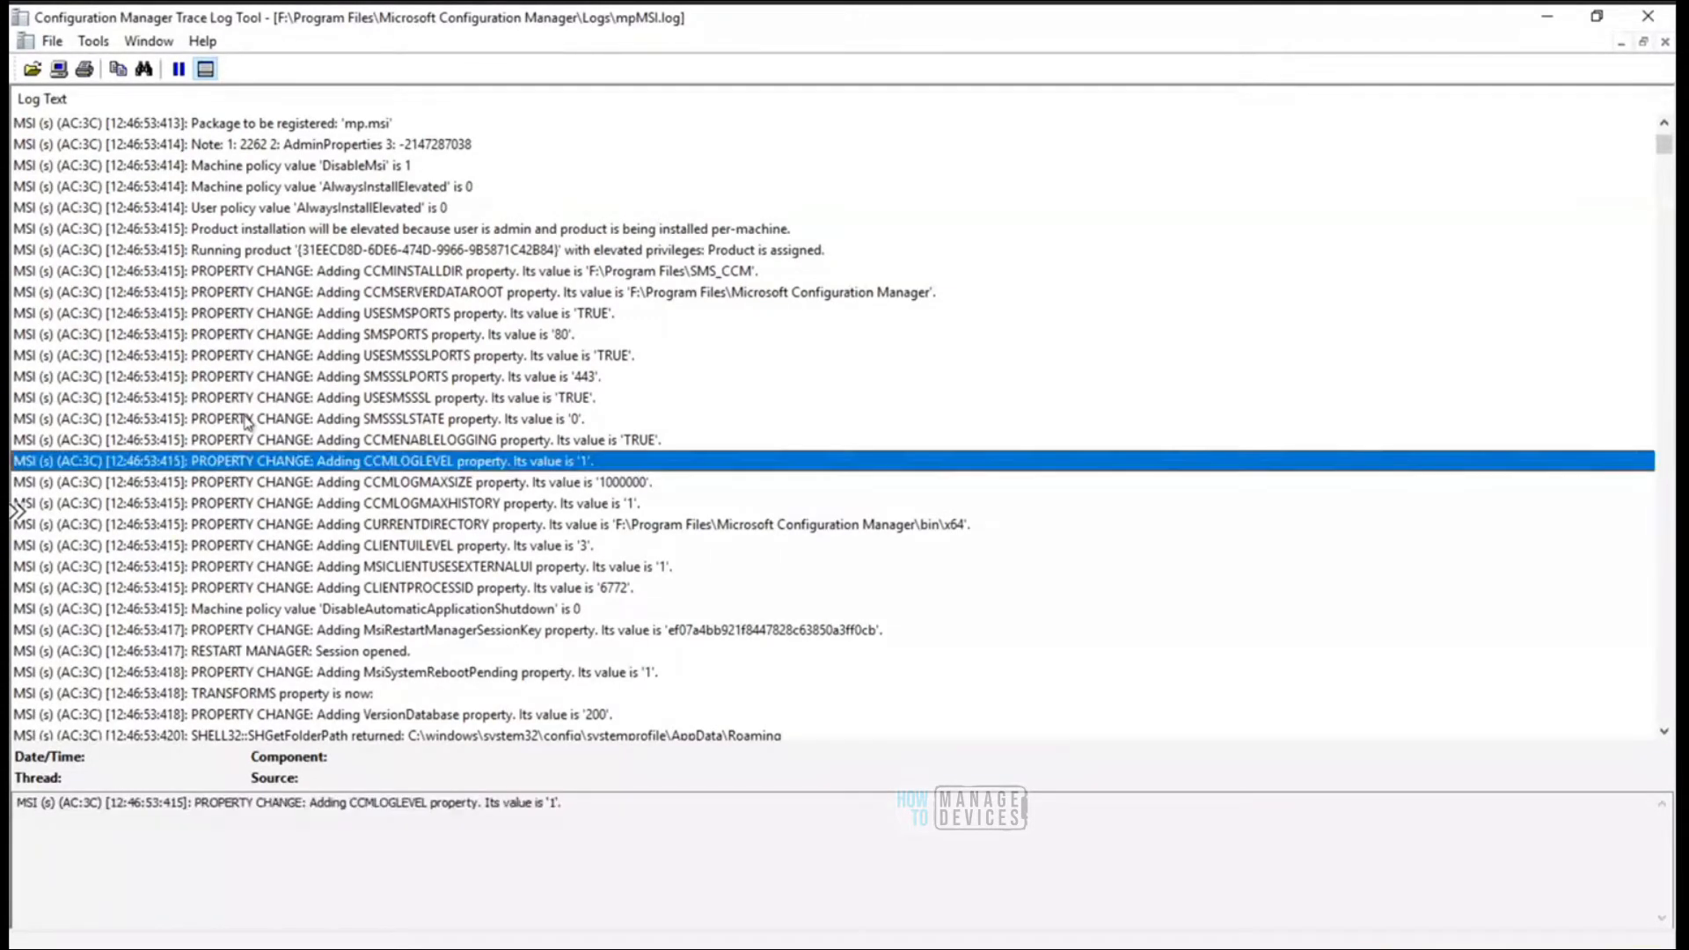
key(Down)
key(Down)
key(Down)
key(Down)
key(Down)
key(Down)
key(Down)
key(Down)
key(Down)
key(Down)
key(Down)
key(Down)
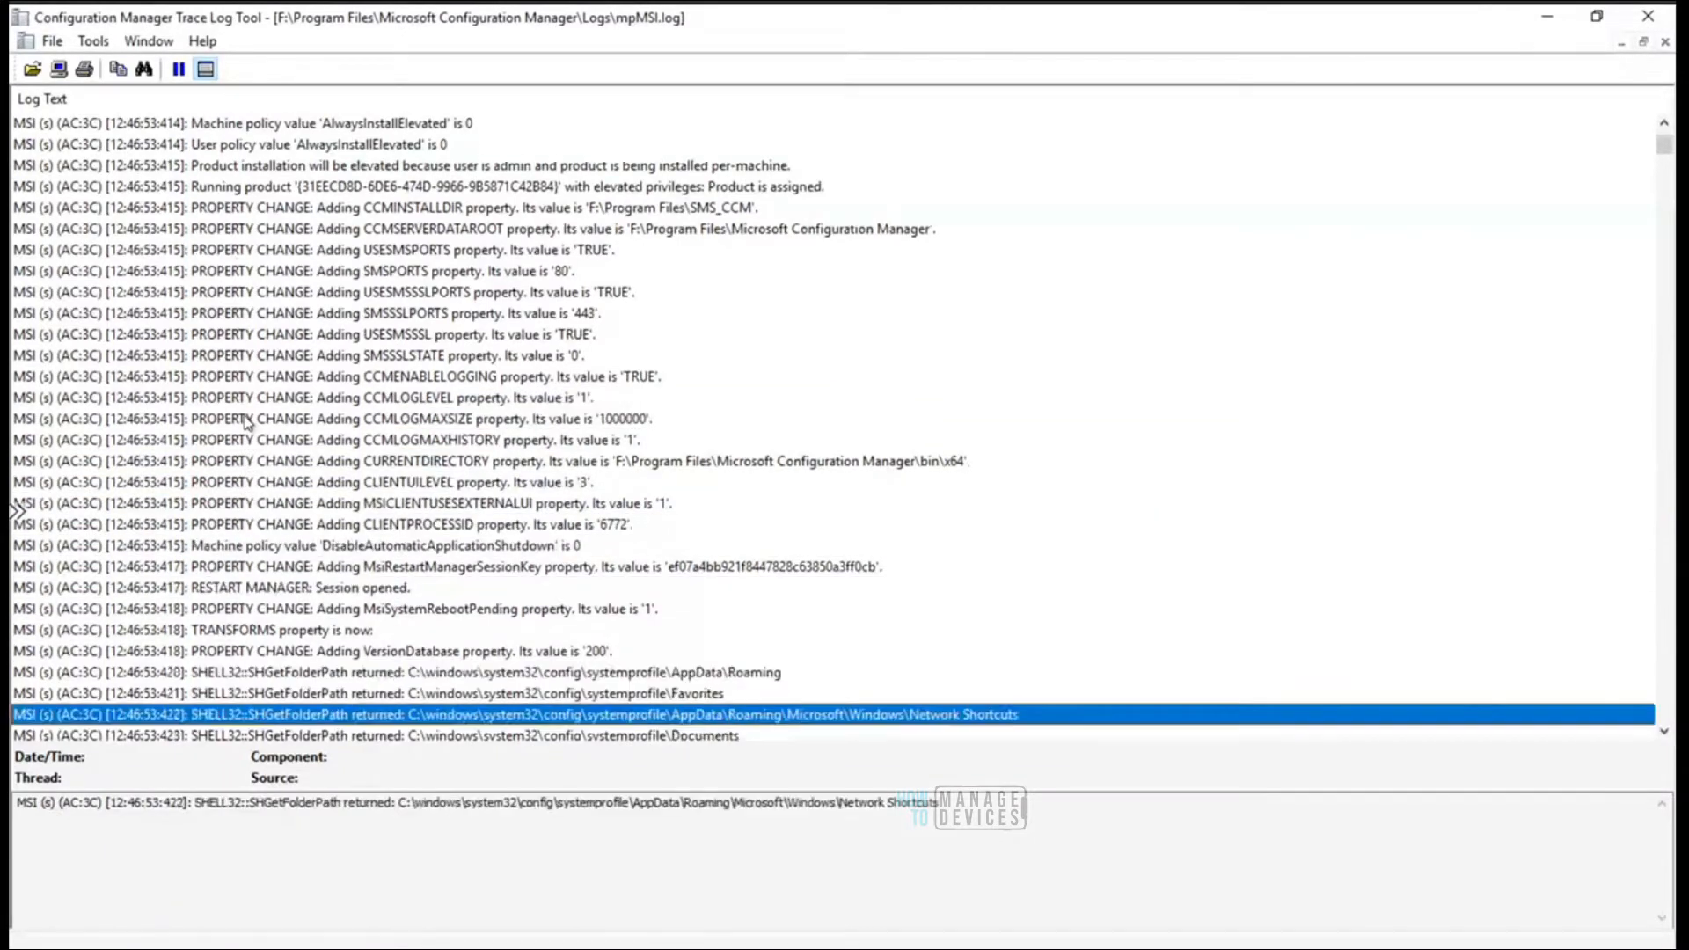
key(Down)
key(Down)
key(Down)
key(Down)
key(Down)
key(Down)
key(Down)
key(Down)
key(Down)
key(Down)
key(Down)
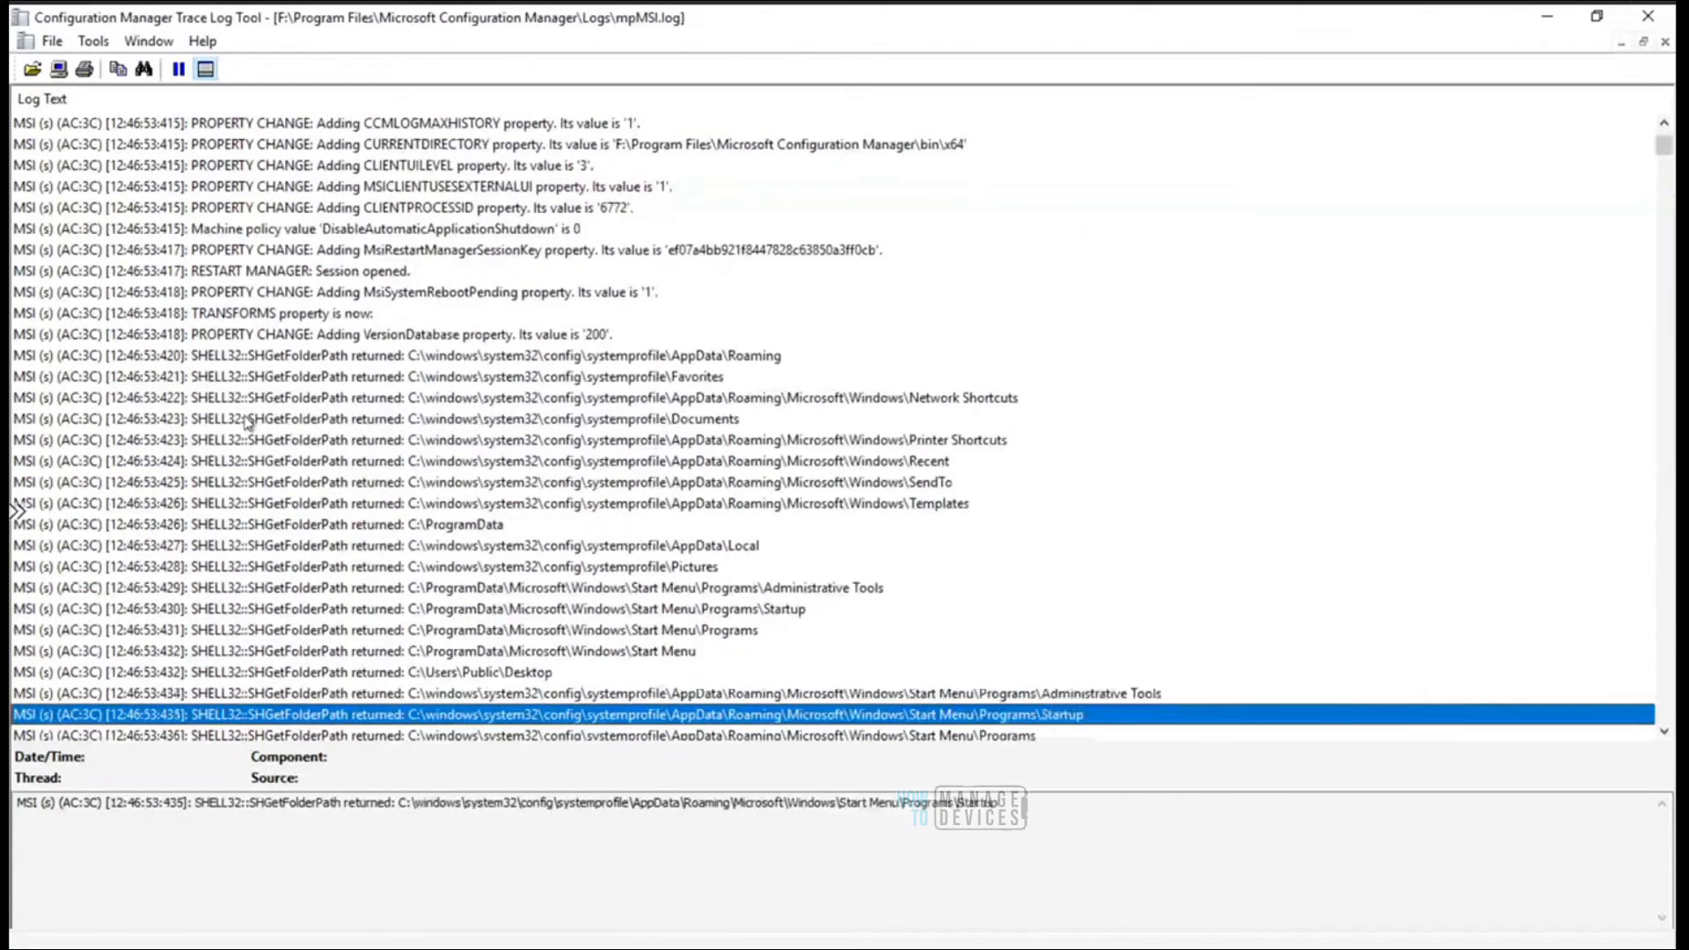
key(Down)
key(Down)
key(Down)
key(Down)
key(Down)
key(Down)
key(Down)
key(Down)
key(Down)
key(Down)
key(Down)
key(Down)
key(Down)
key(Down)
key(Down)
key(Down)
key(Down)
key(Down)
key(Down)
key(Down)
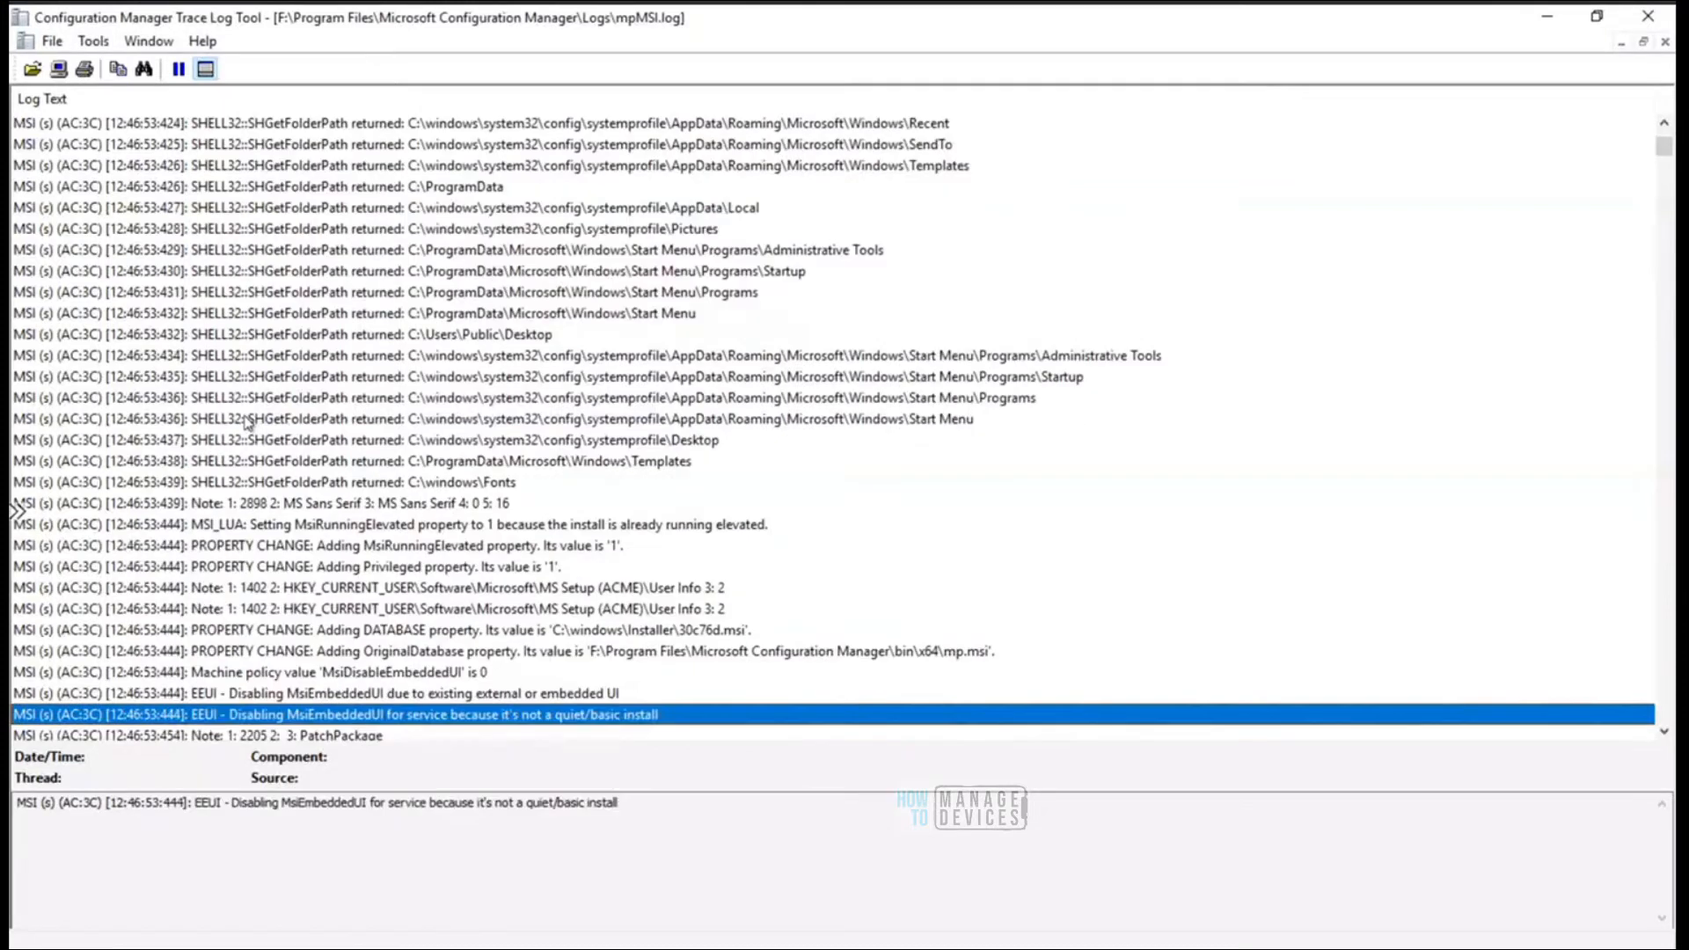
key(Down)
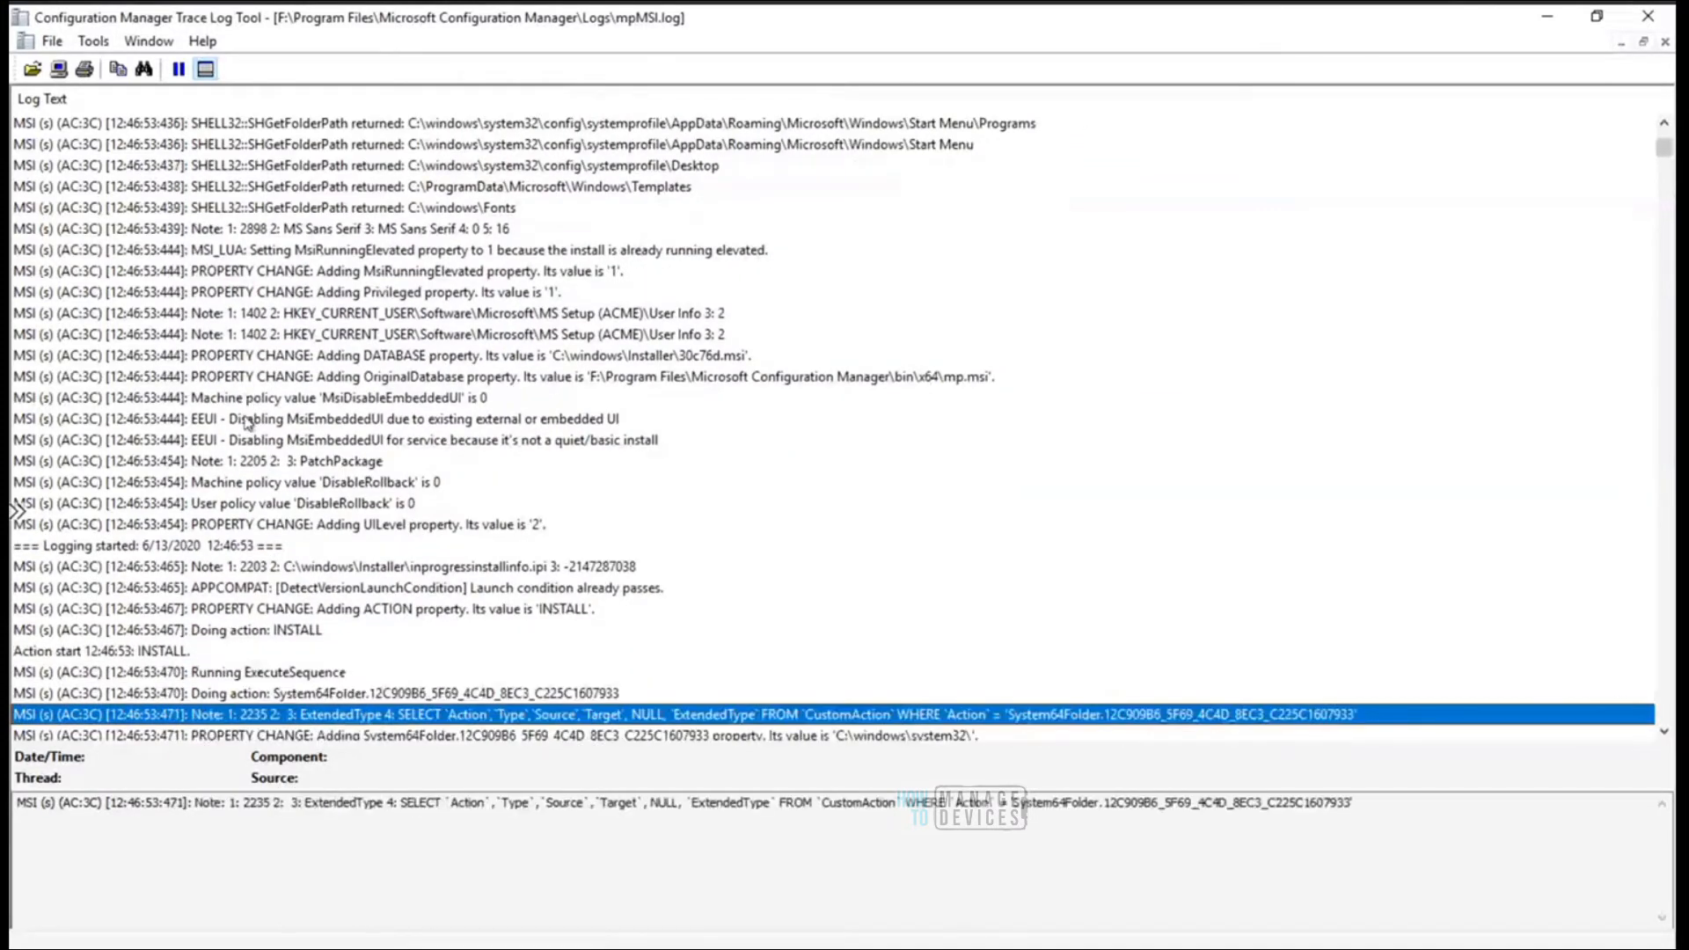
key(Down)
key(Down)
key(Down)
key(Down)
key(Down)
key(Down)
key(Down)
key(Down)
key(Down)
key(Down)
key(Down)
key(Down)
key(Down)
key(Down)
key(Down)
key(Down)
key(Down)
key(Down)
key(Down)
key(Down)
key(Down)
key(Down)
key(Down)
key(Down)
key(Down)
key(Down)
key(Down)
key(Down)
key(Down)
key(Down)
key(Down)
key(Down)
key(Down)
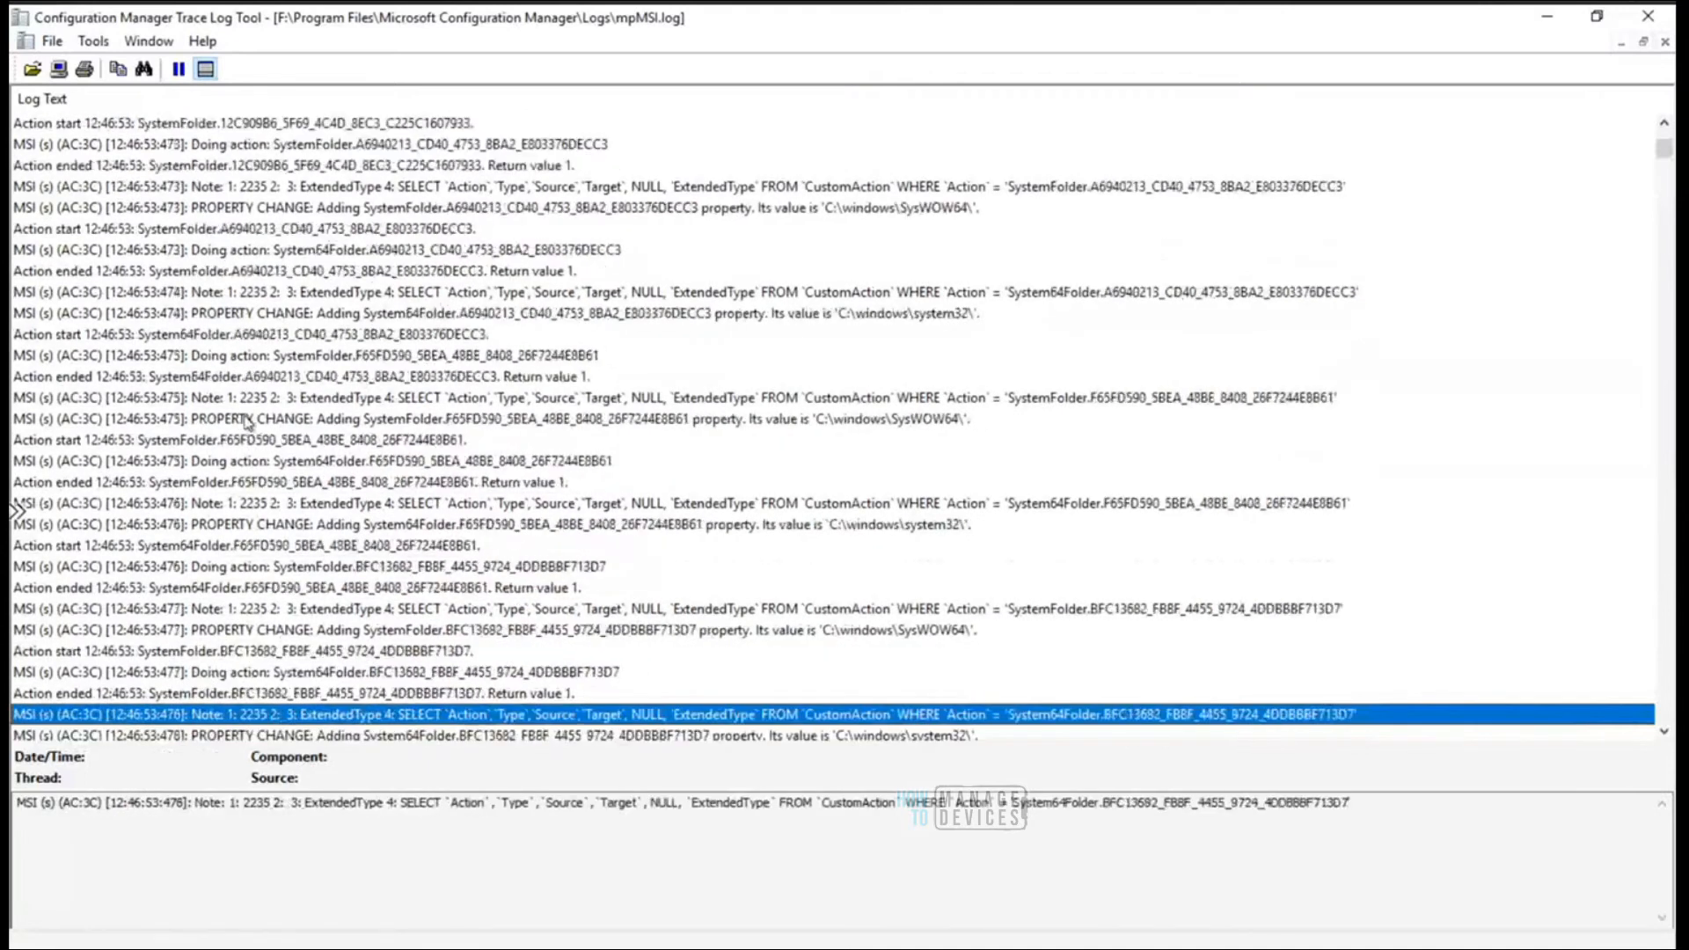
Step through the mpMSI log entries from the system folder actions through LaunchConditions and AppSearch to the CcmValidateServerConfig action
key(Down)
key(Down)
key(Down)
key(Down)
key(Down)
key(Down)
key(Down)
key(Down)
key(Down)
key(Down)
key(Down)
key(Down)
key(Down)
key(Down)
key(Down)
key(Down)
key(Down)
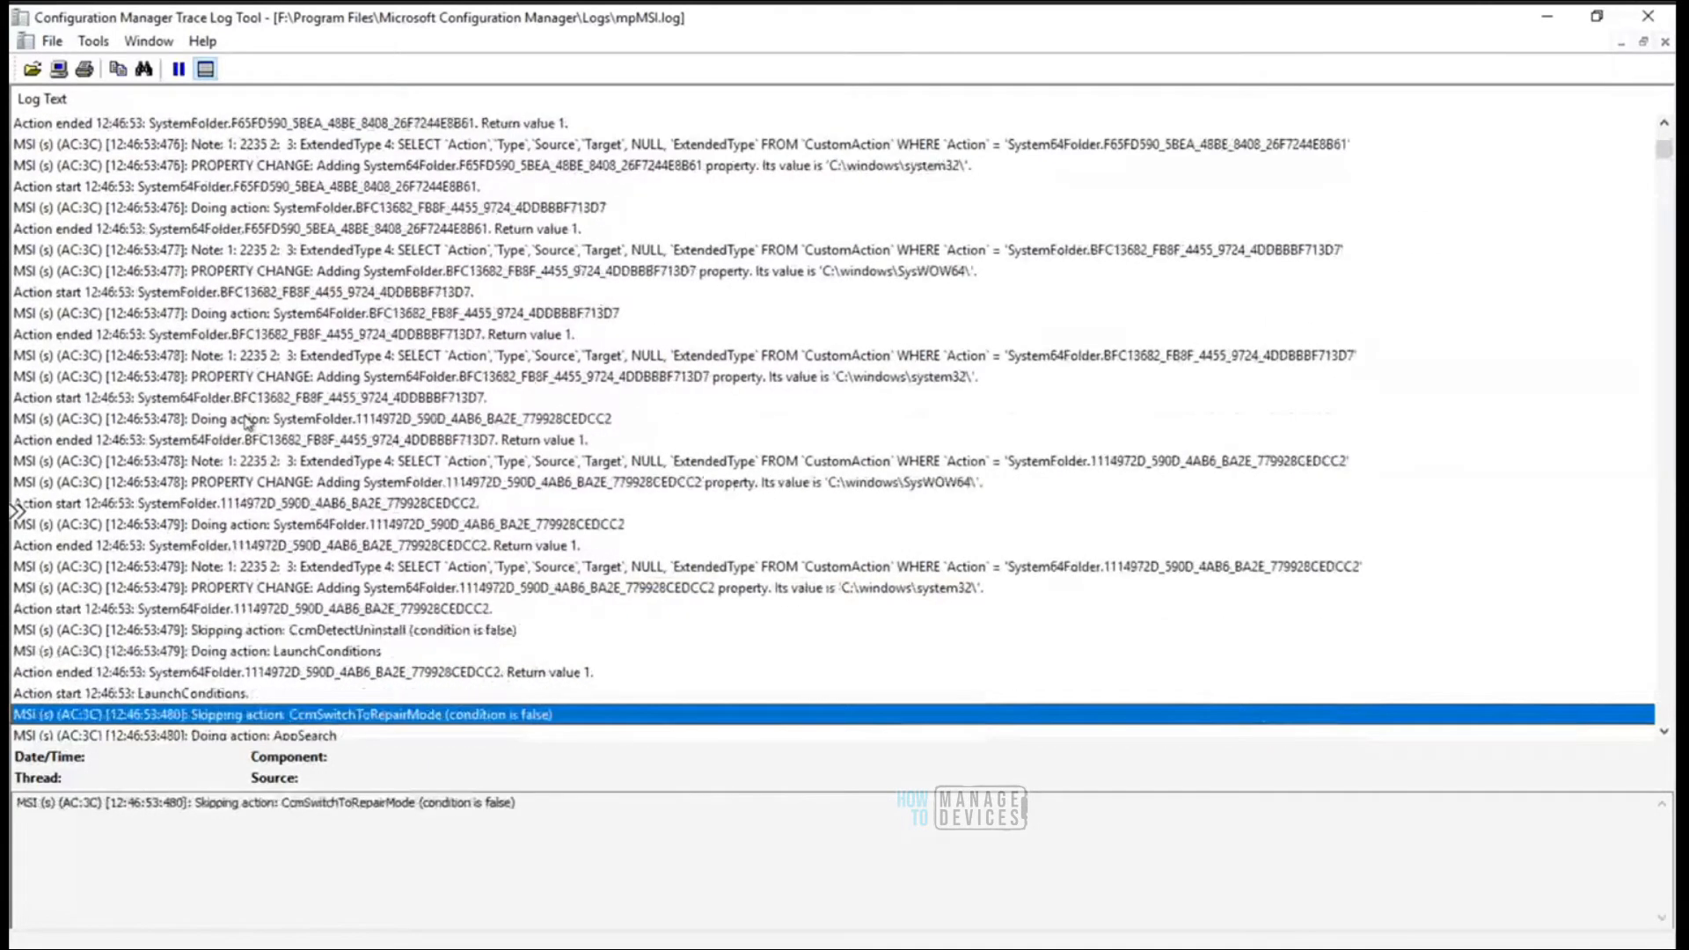
key(Down)
key(Down)
key(Down)
key(Down)
key(Down)
key(Down)
key(Down)
key(Down)
key(Down)
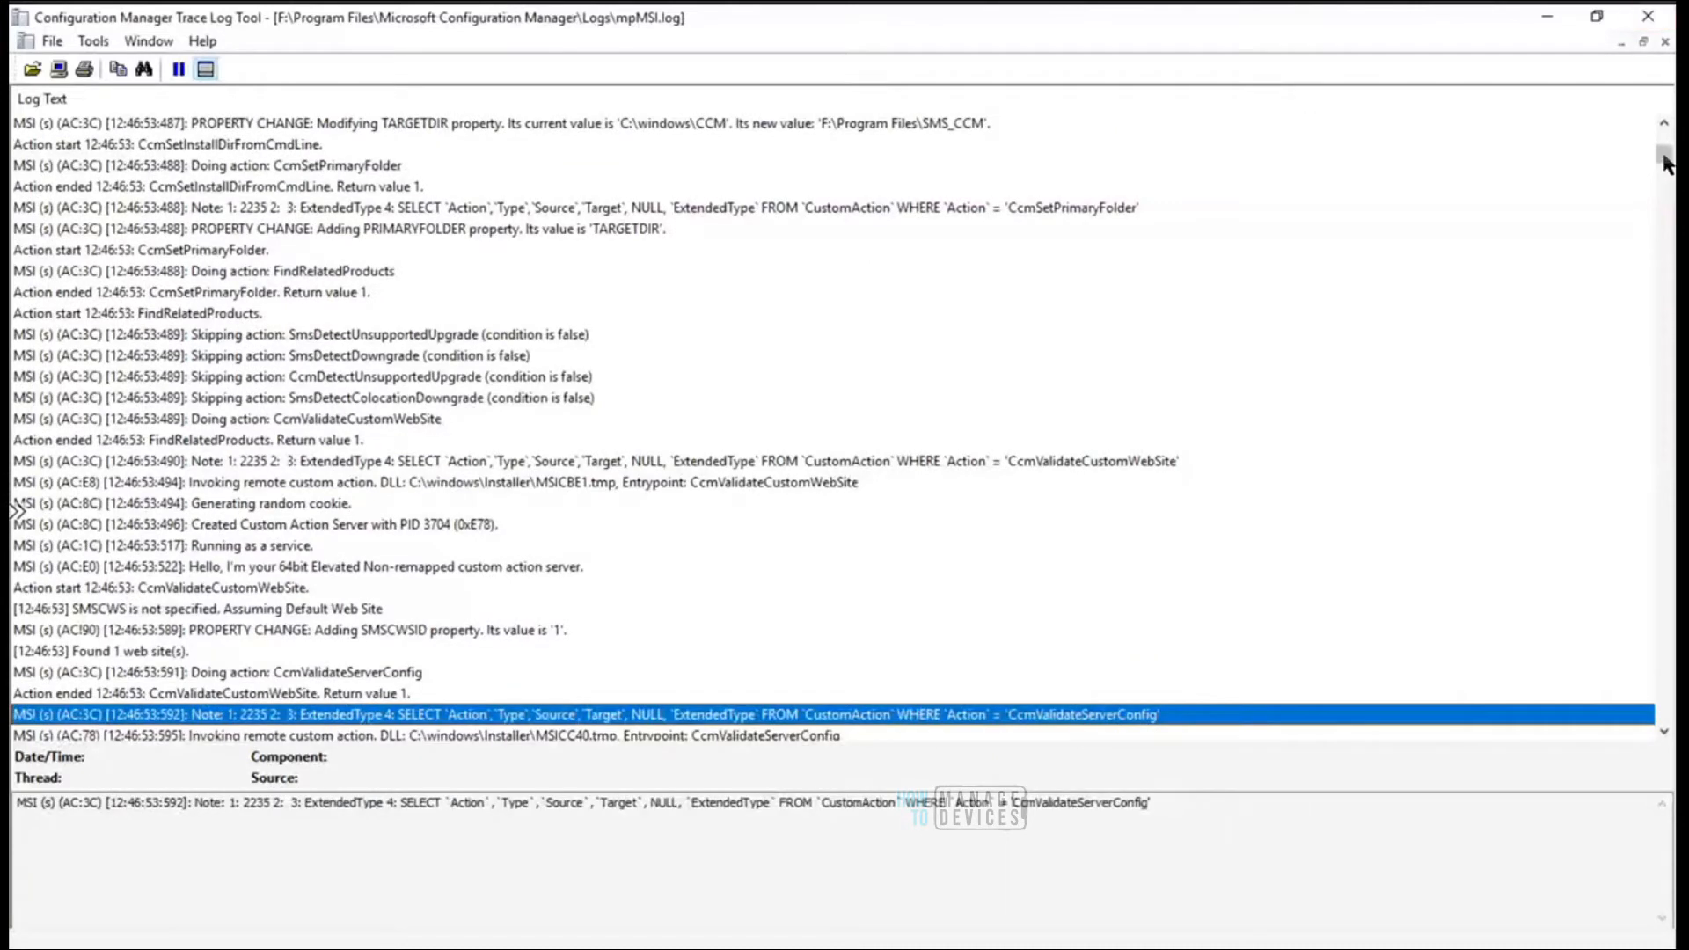
Examine the mpMSI log entries queuing IIS virtual directories, including the SMS_MP and CcmSystemTokenAuthVDir lines
drag(1663, 157, 1664, 181)
scroll(348, 516, down, 10)
click(350, 509)
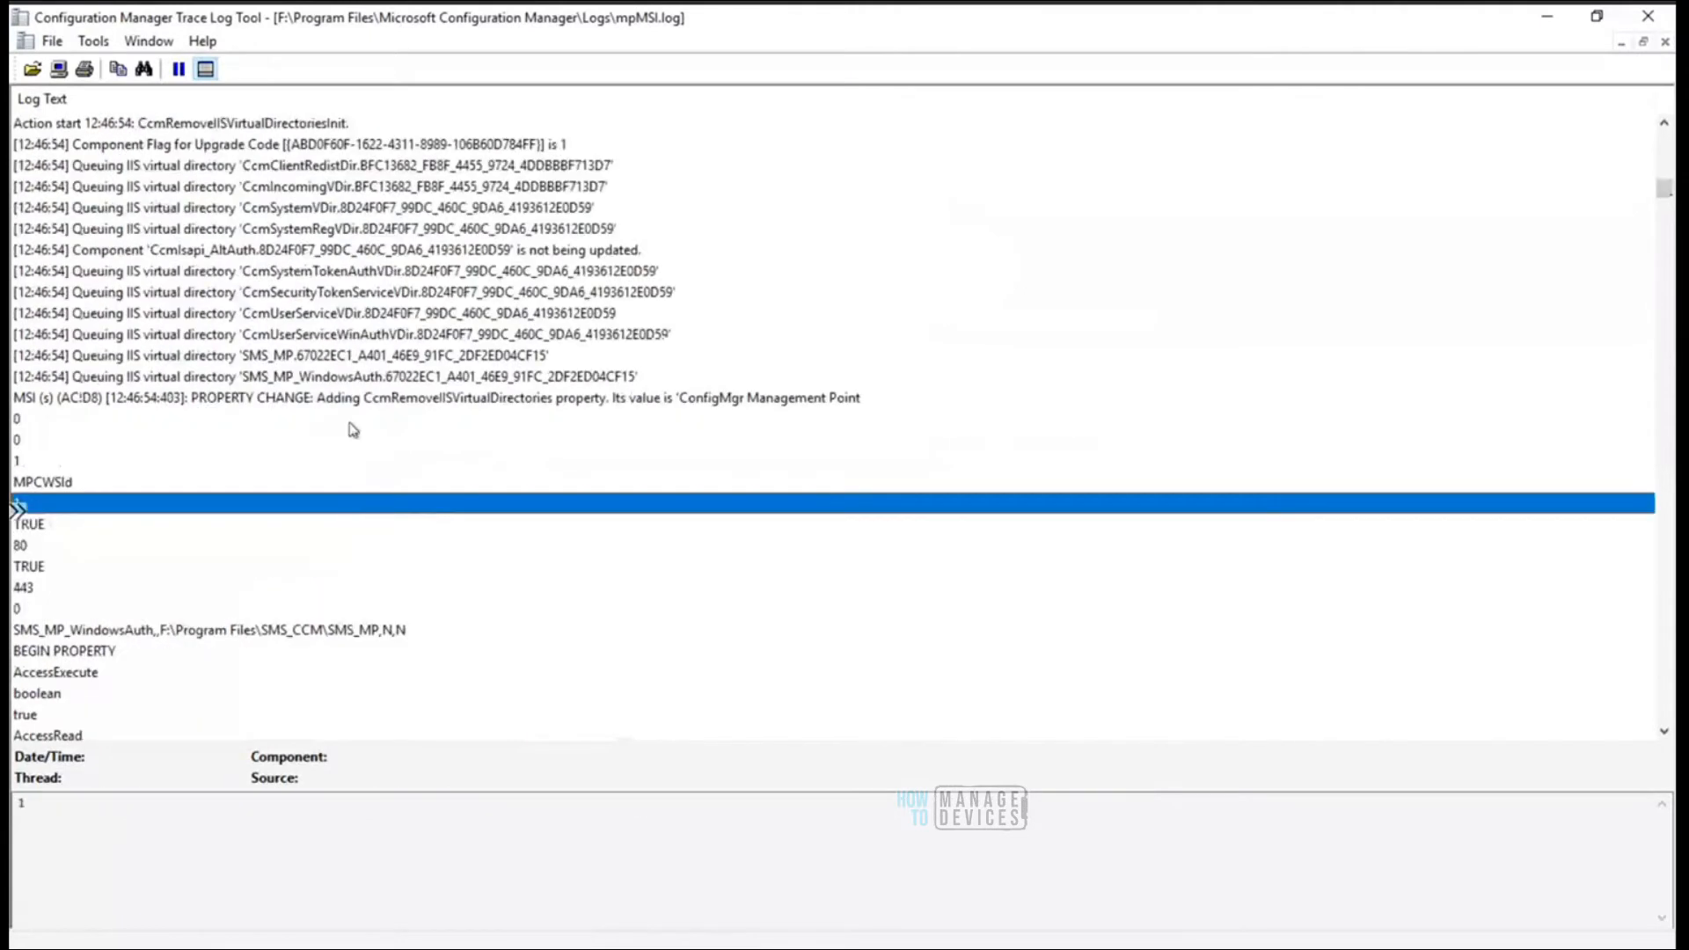
click(363, 359)
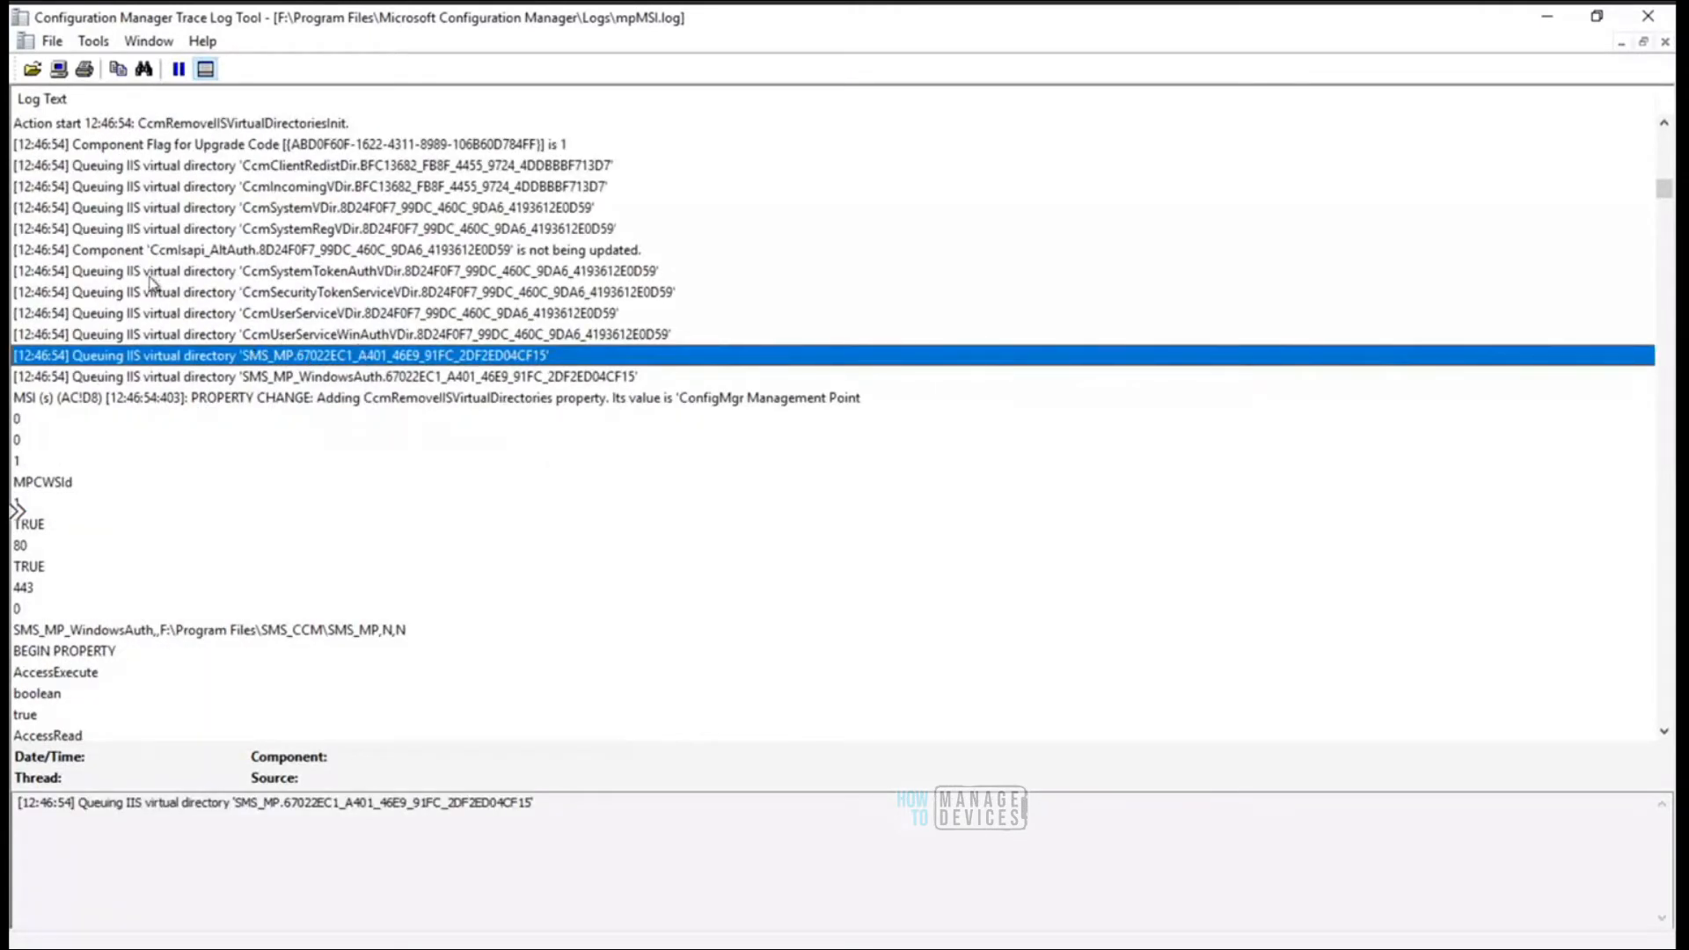
click(114, 274)
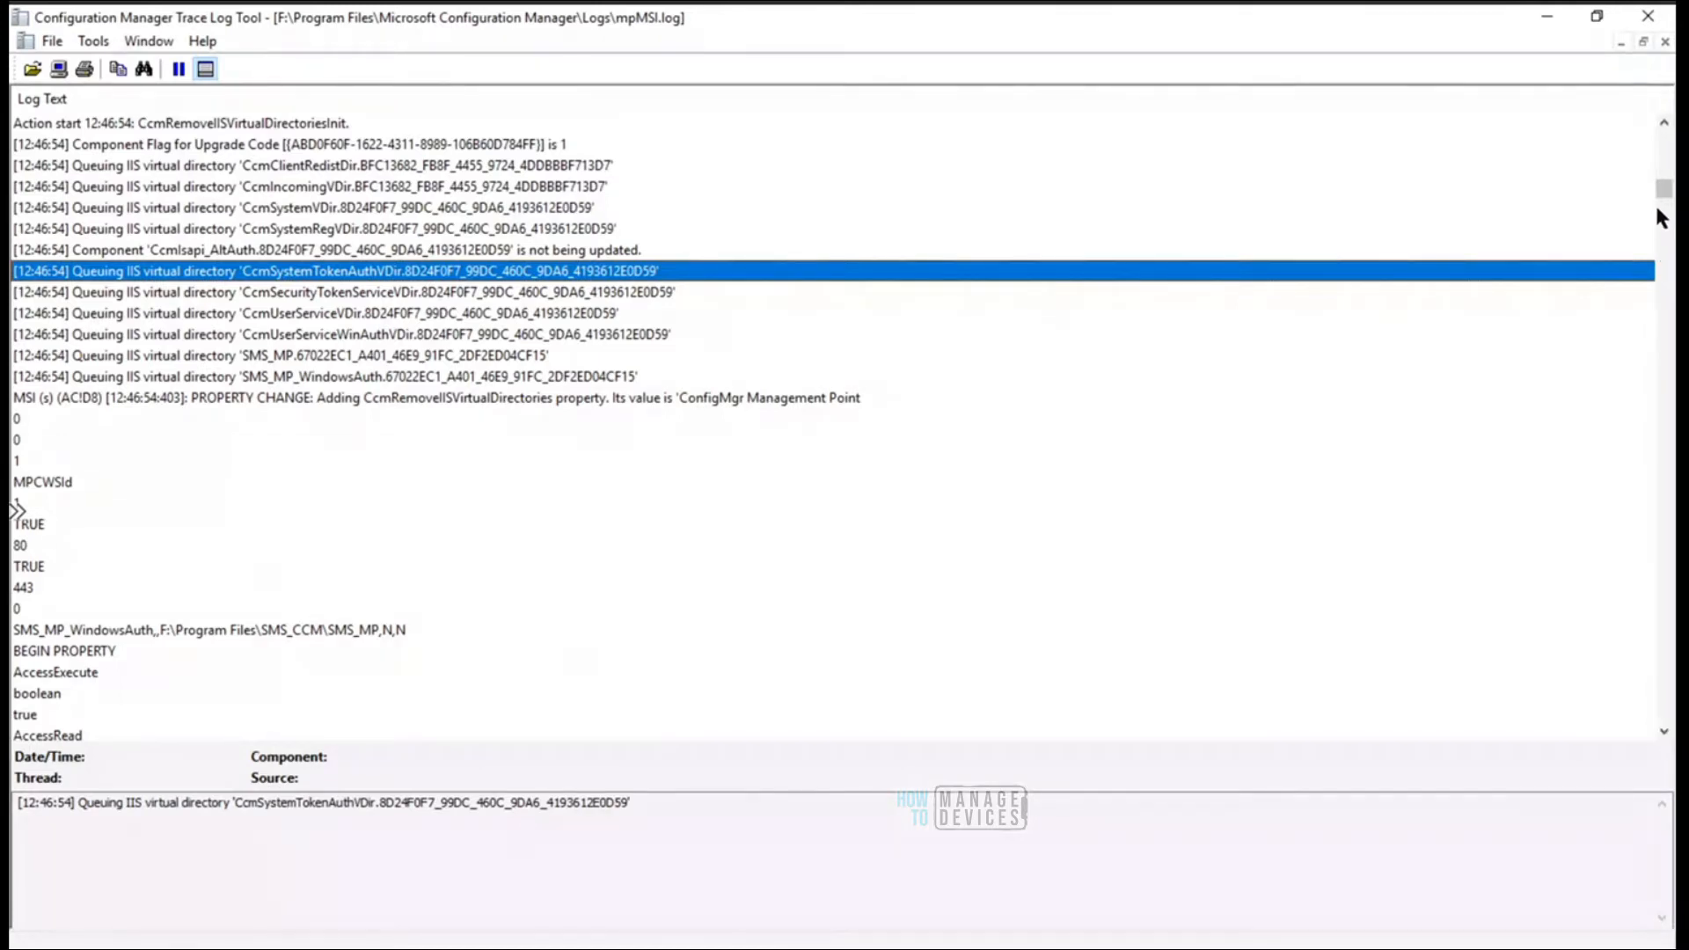
Skim the mpMSI log from the RemoveIniValues and RemoveShortcuts actions on to the SMS_CCM file permission entries
drag(1663, 195, 1664, 212)
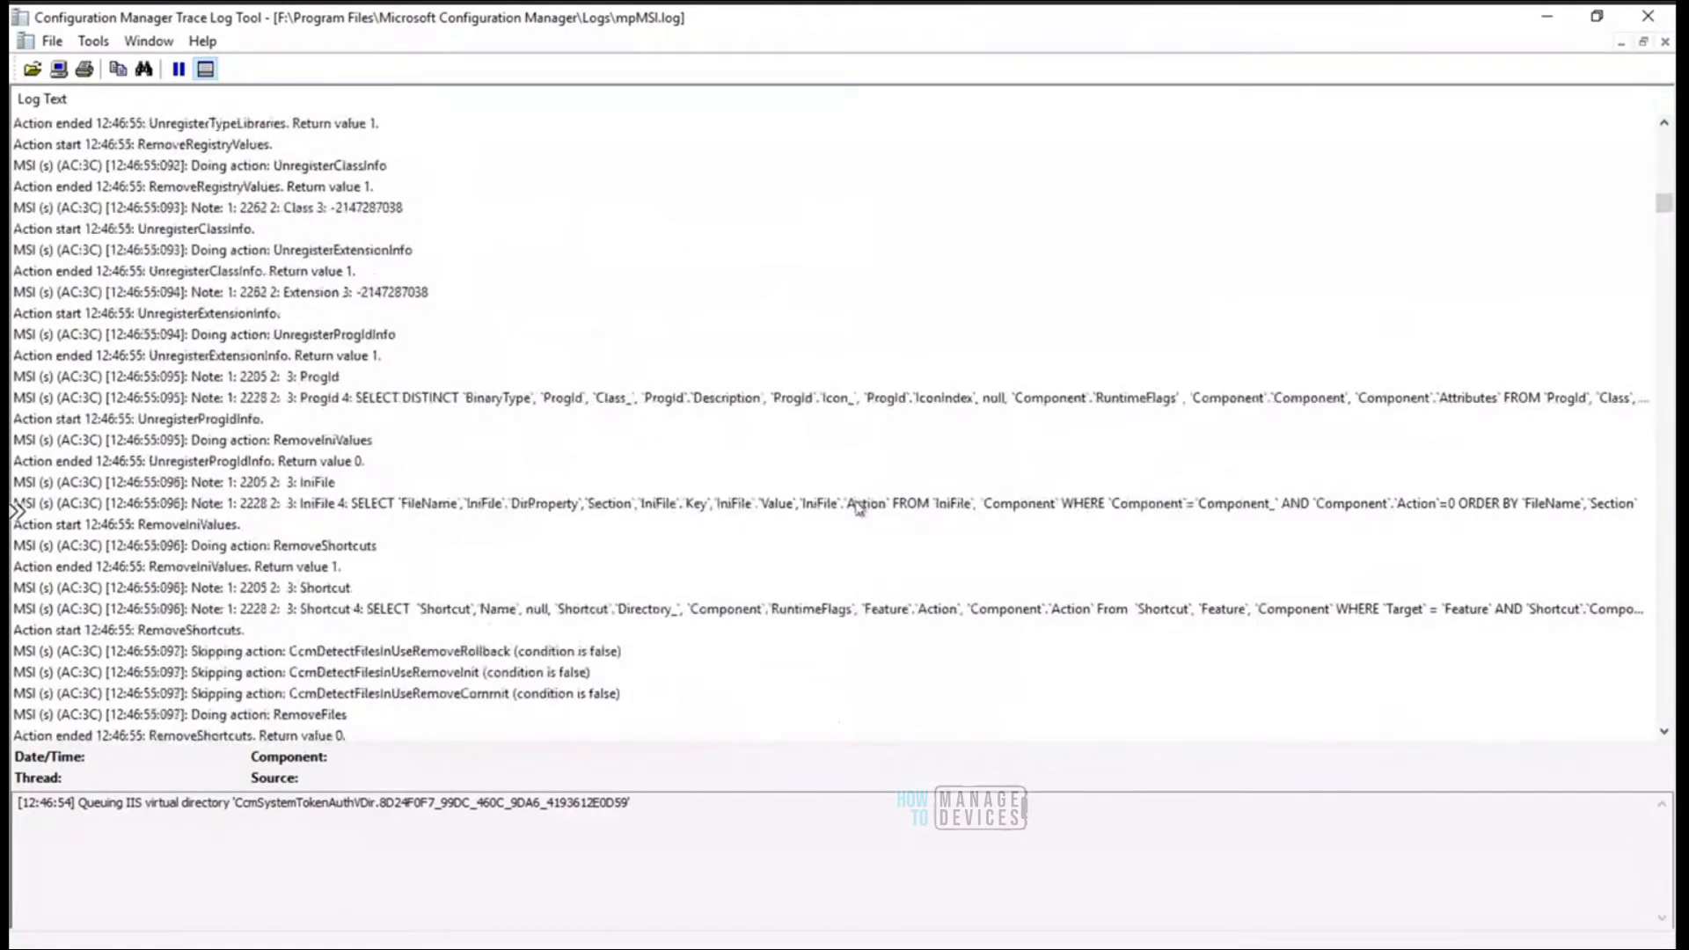
click(859, 508)
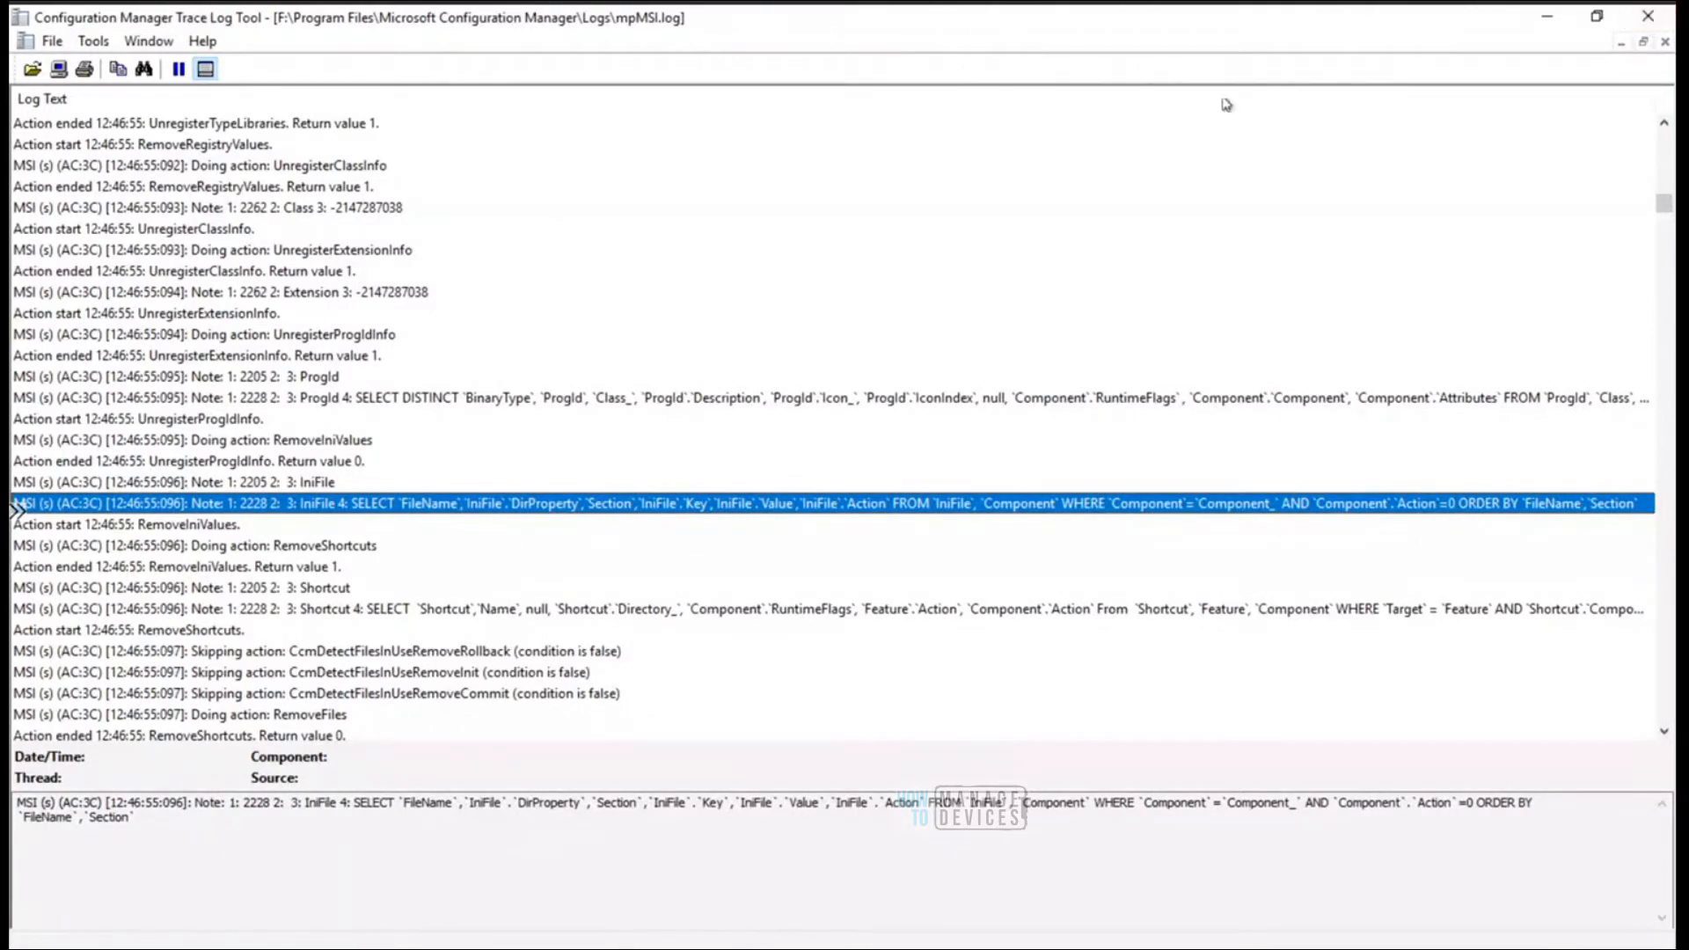
scroll(1654, 292, down, 10)
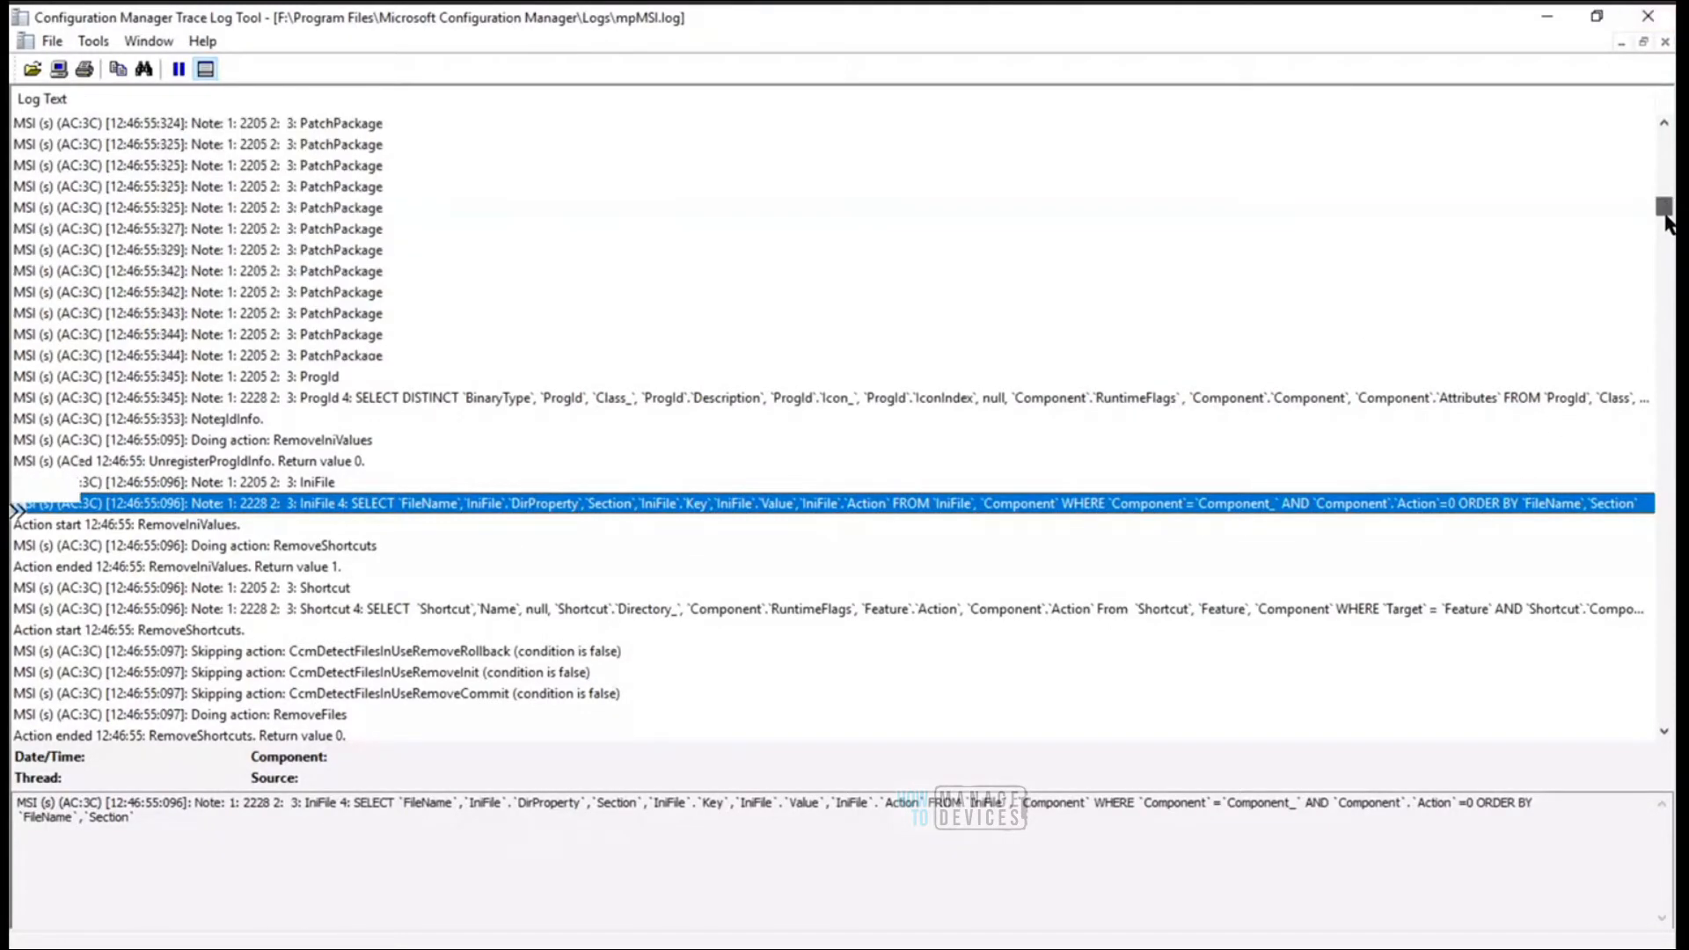
scroll(1651, 481, down, 10)
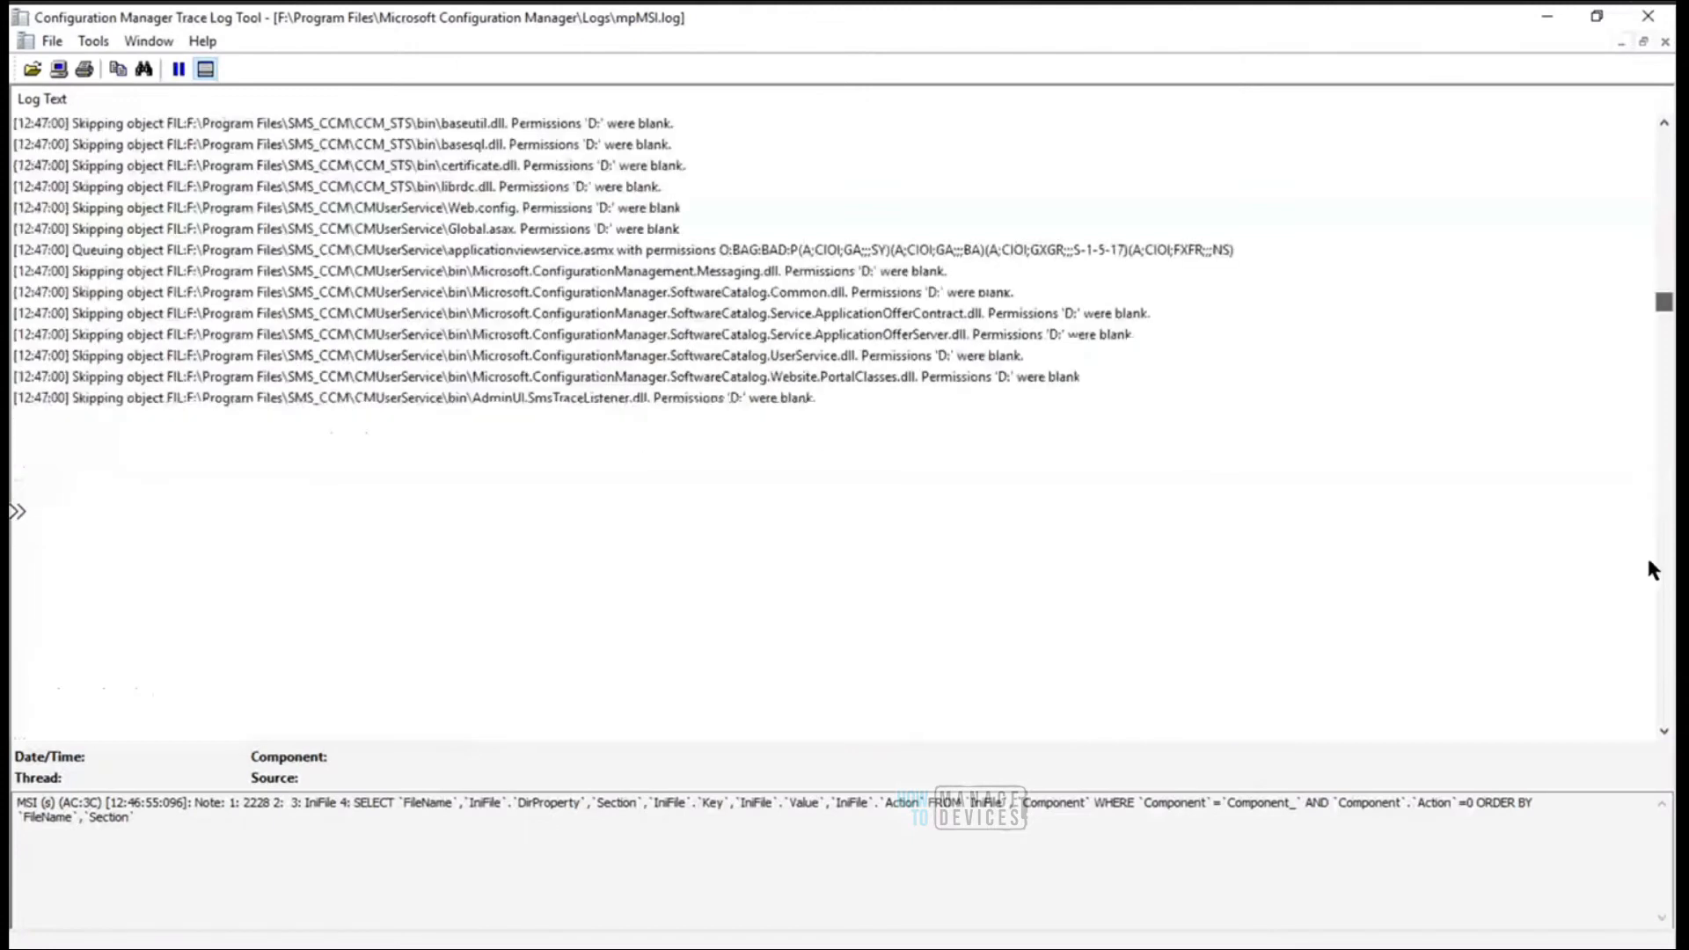
Examine the Windows Installer result and ConfigMgr Management Point product entries at the end of the log, highlighting the error status text
scroll(1648, 570, down, 20)
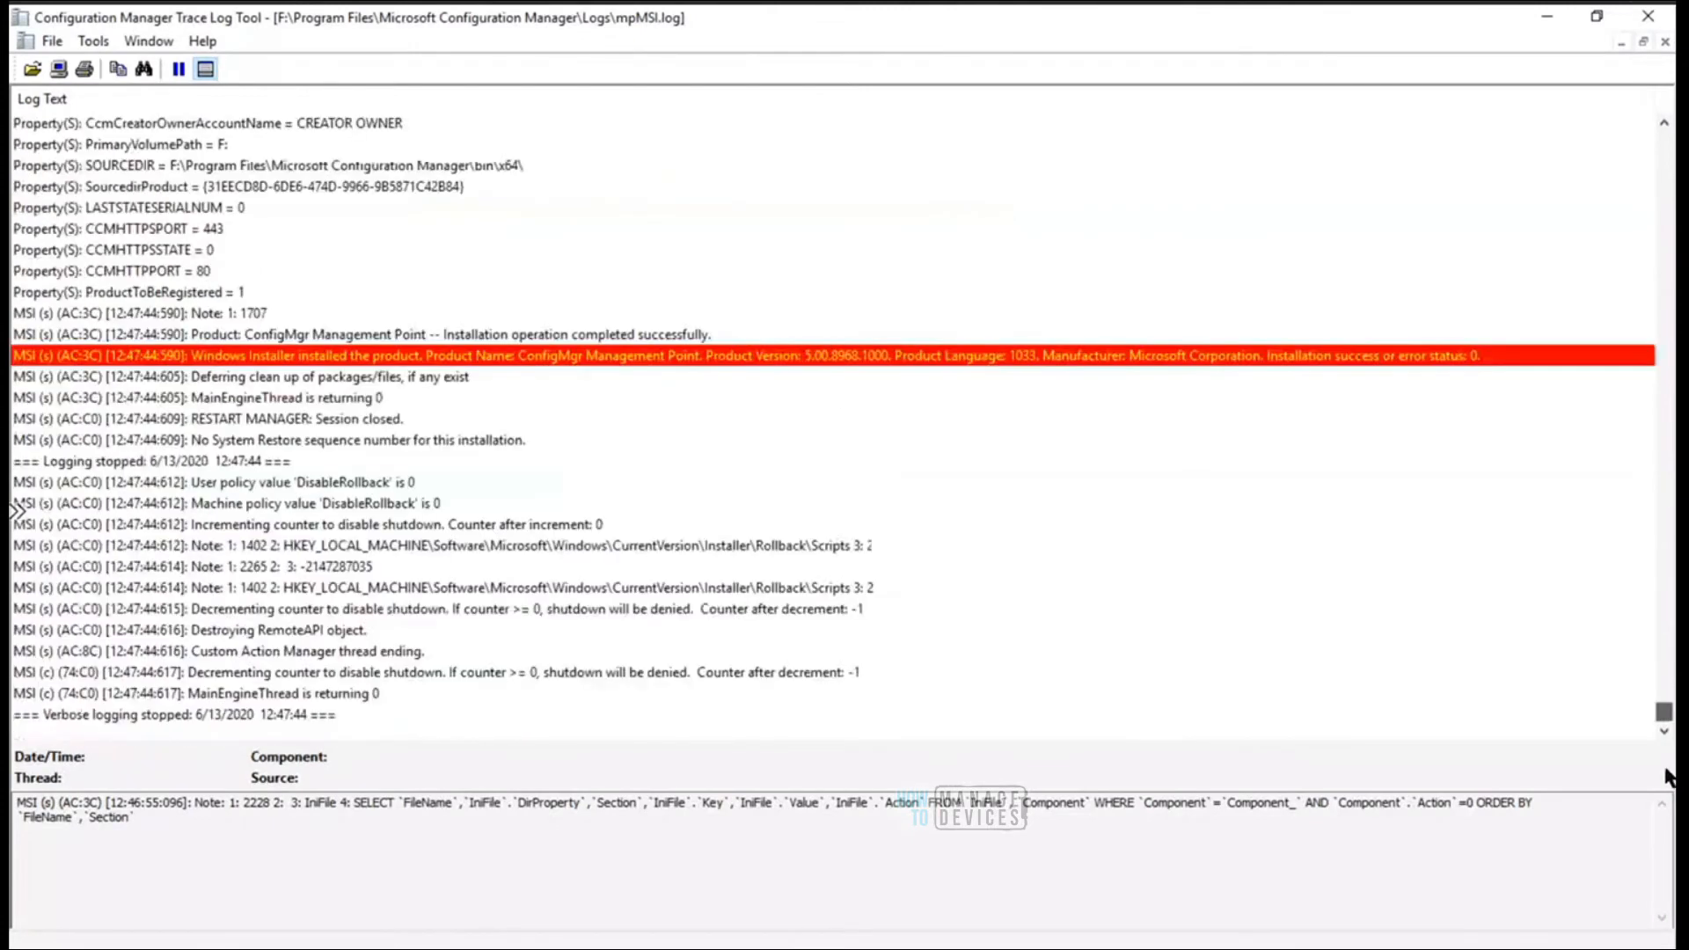
click(936, 364)
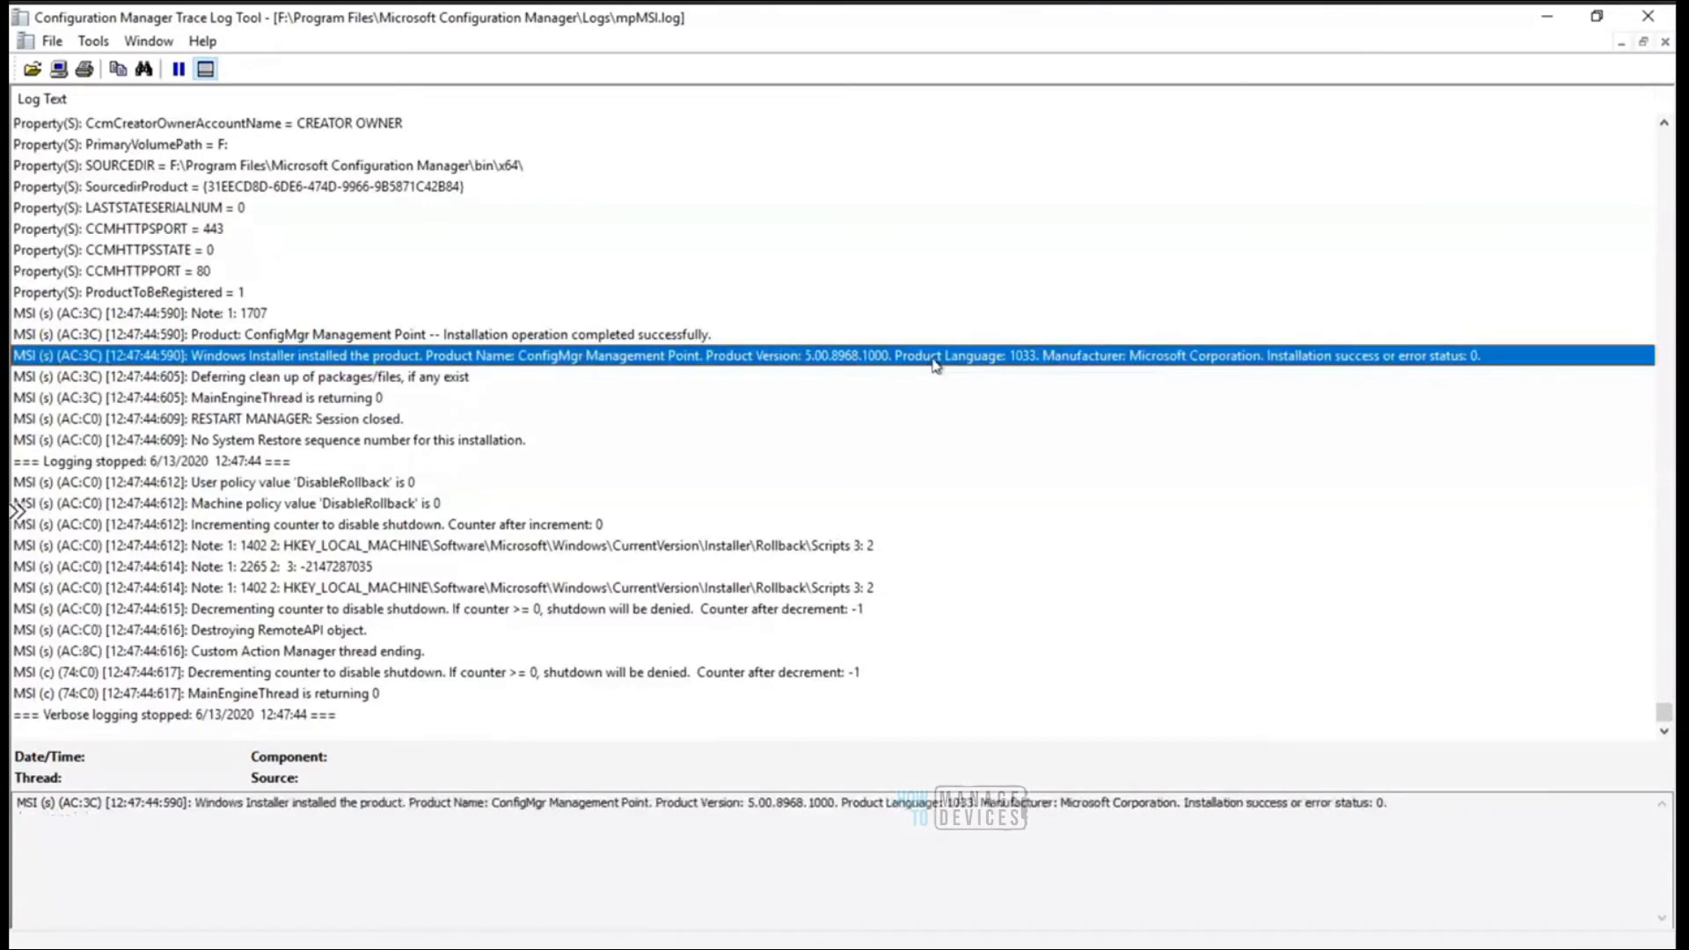
drag(1407, 813, 1158, 806)
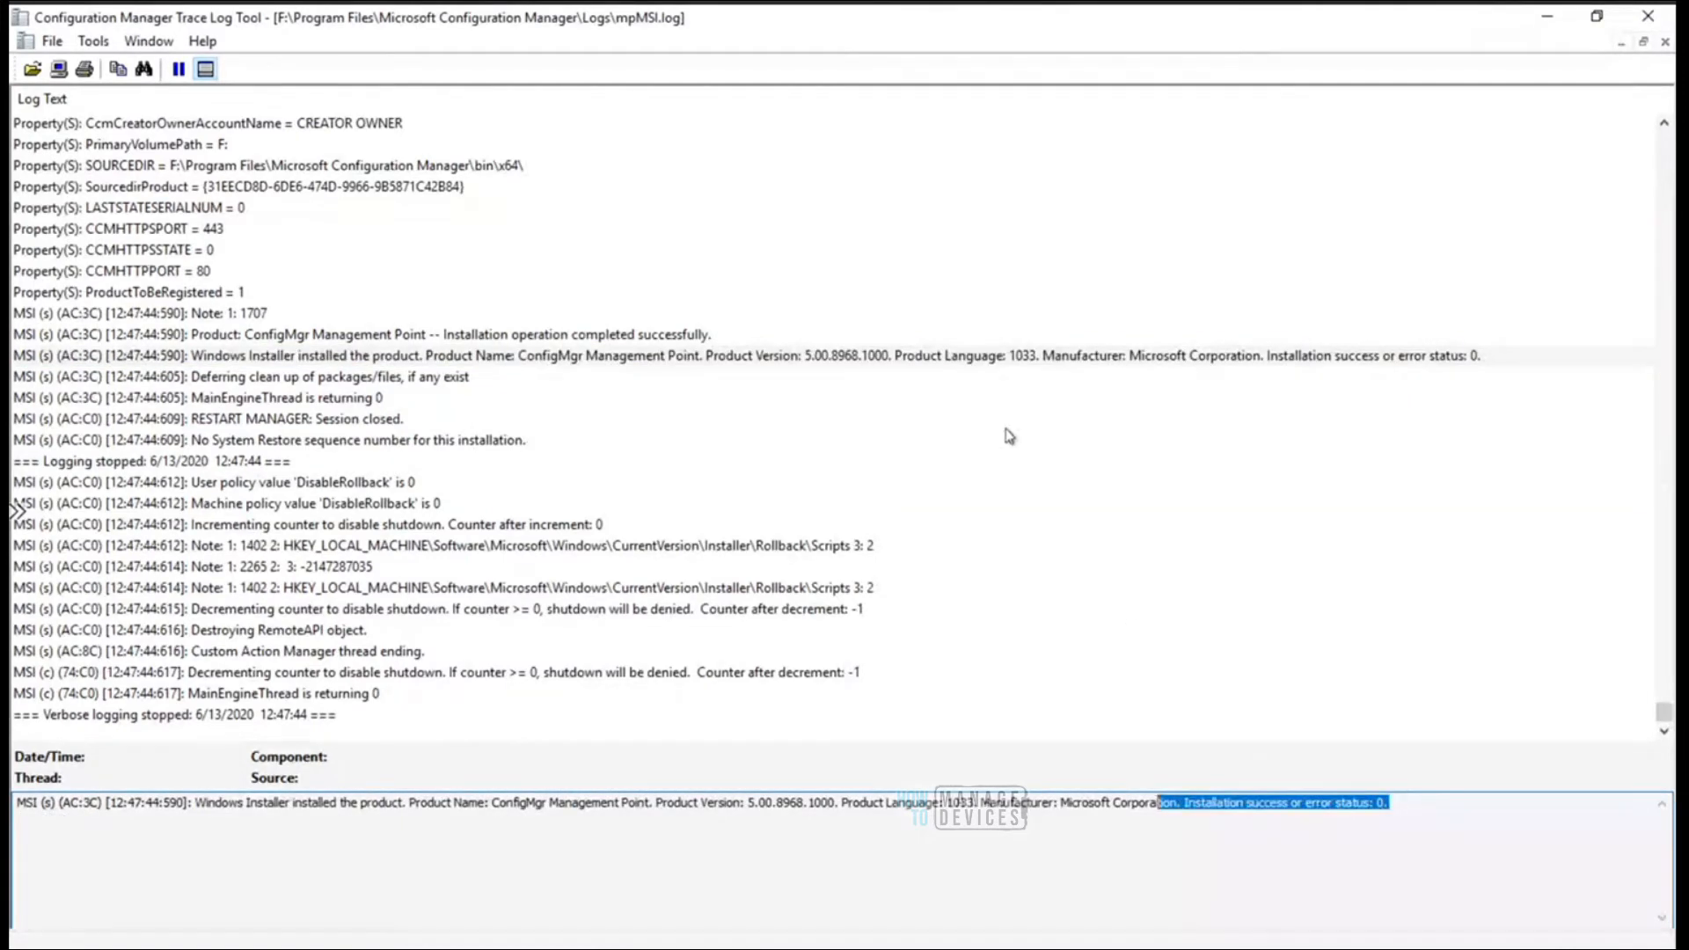
click(689, 337)
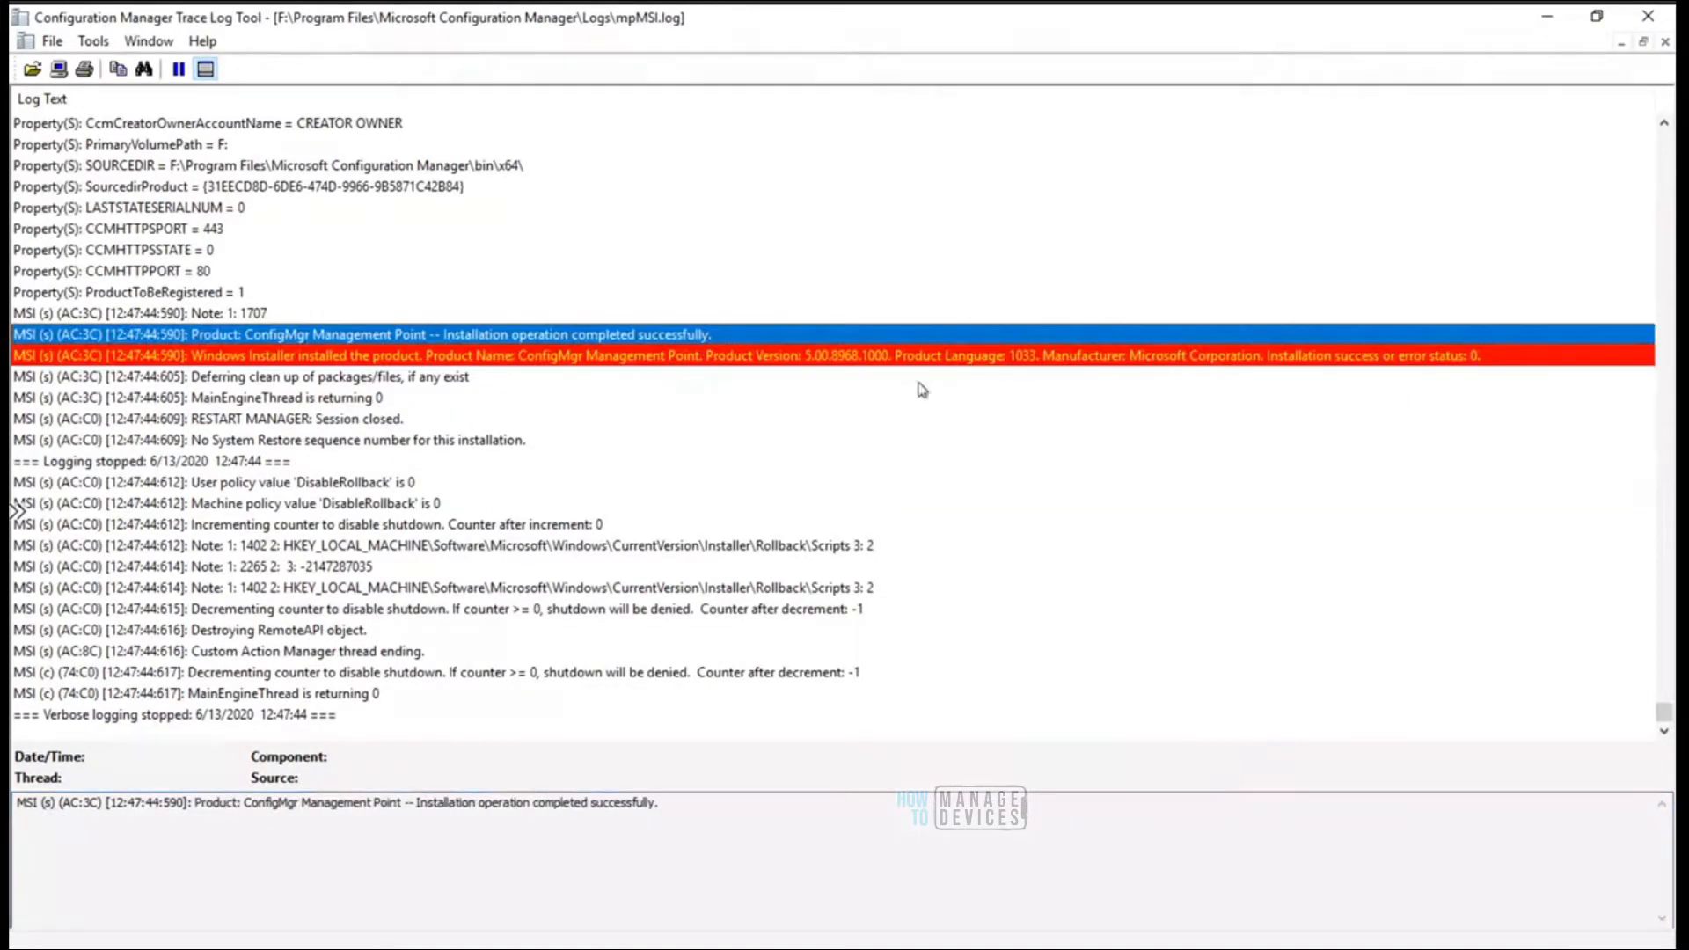
click(1231, 355)
drag(1388, 804, 1304, 806)
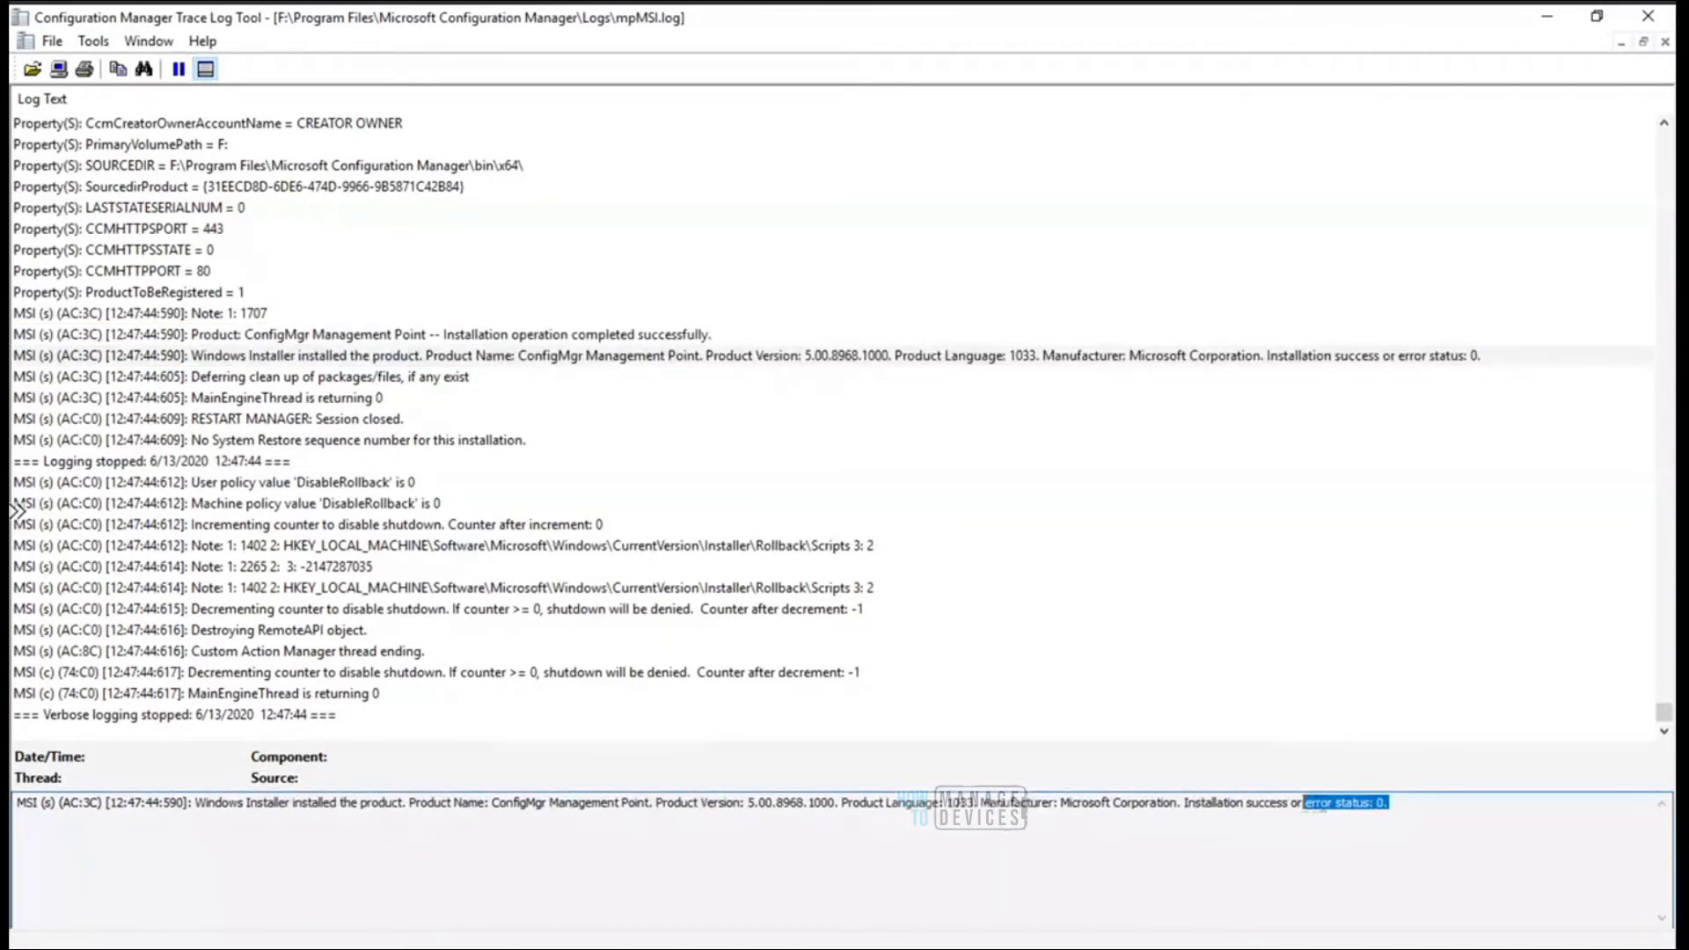
click(1334, 803)
double_click(1314, 802)
click(1096, 376)
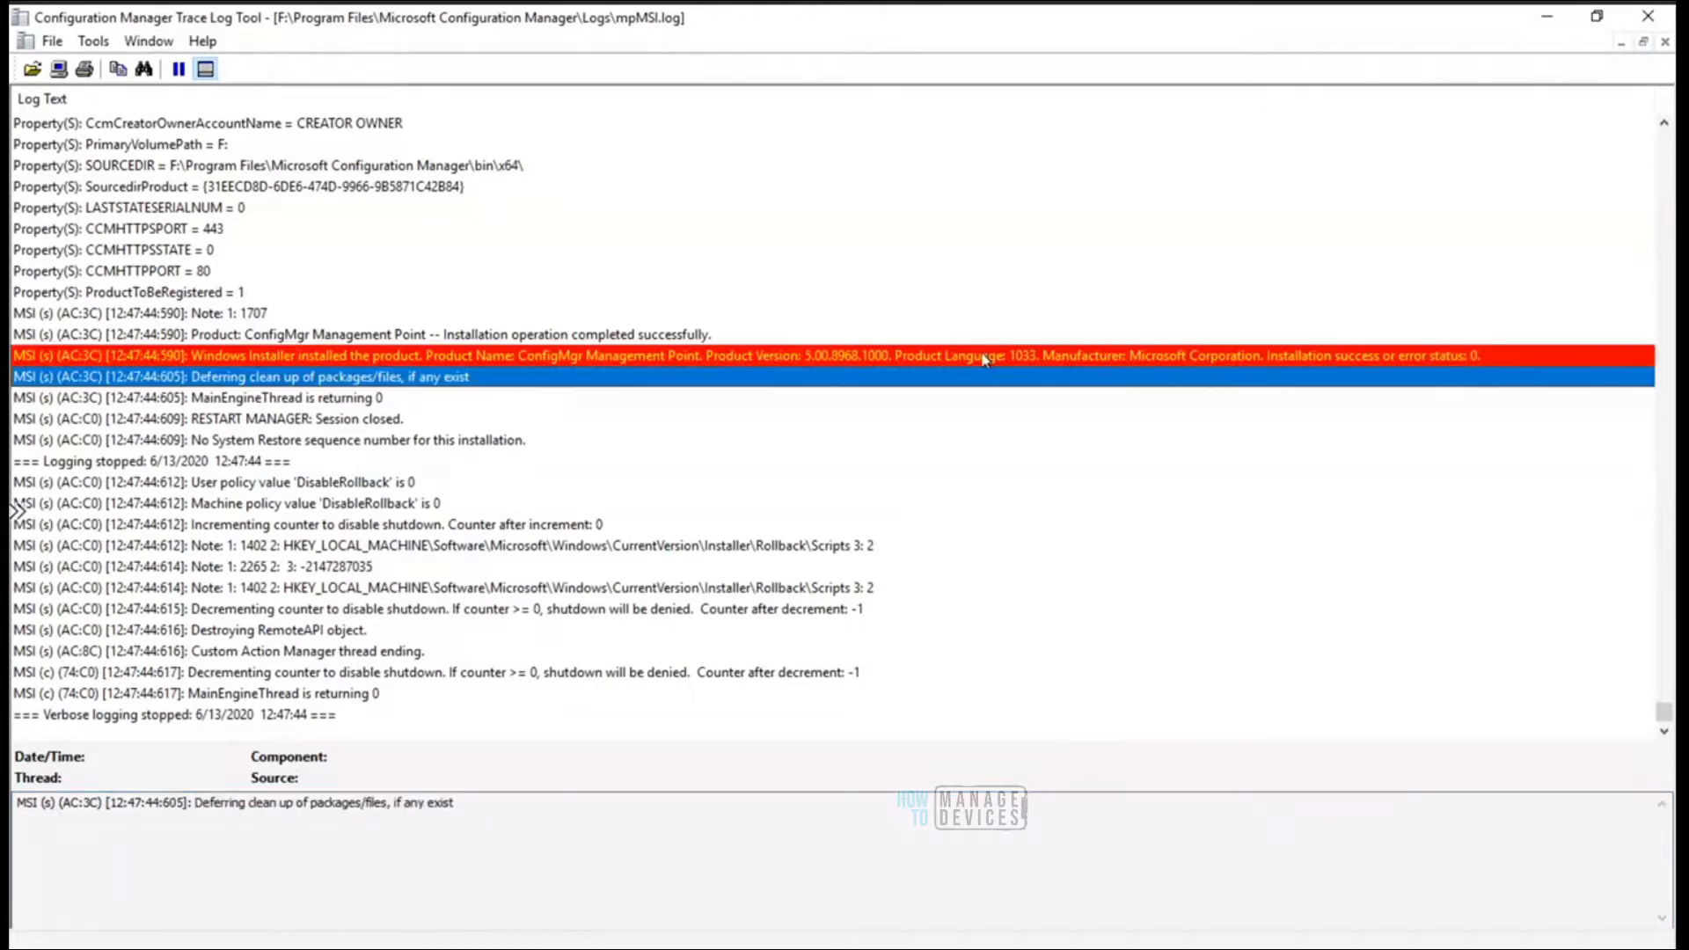
click(908, 336)
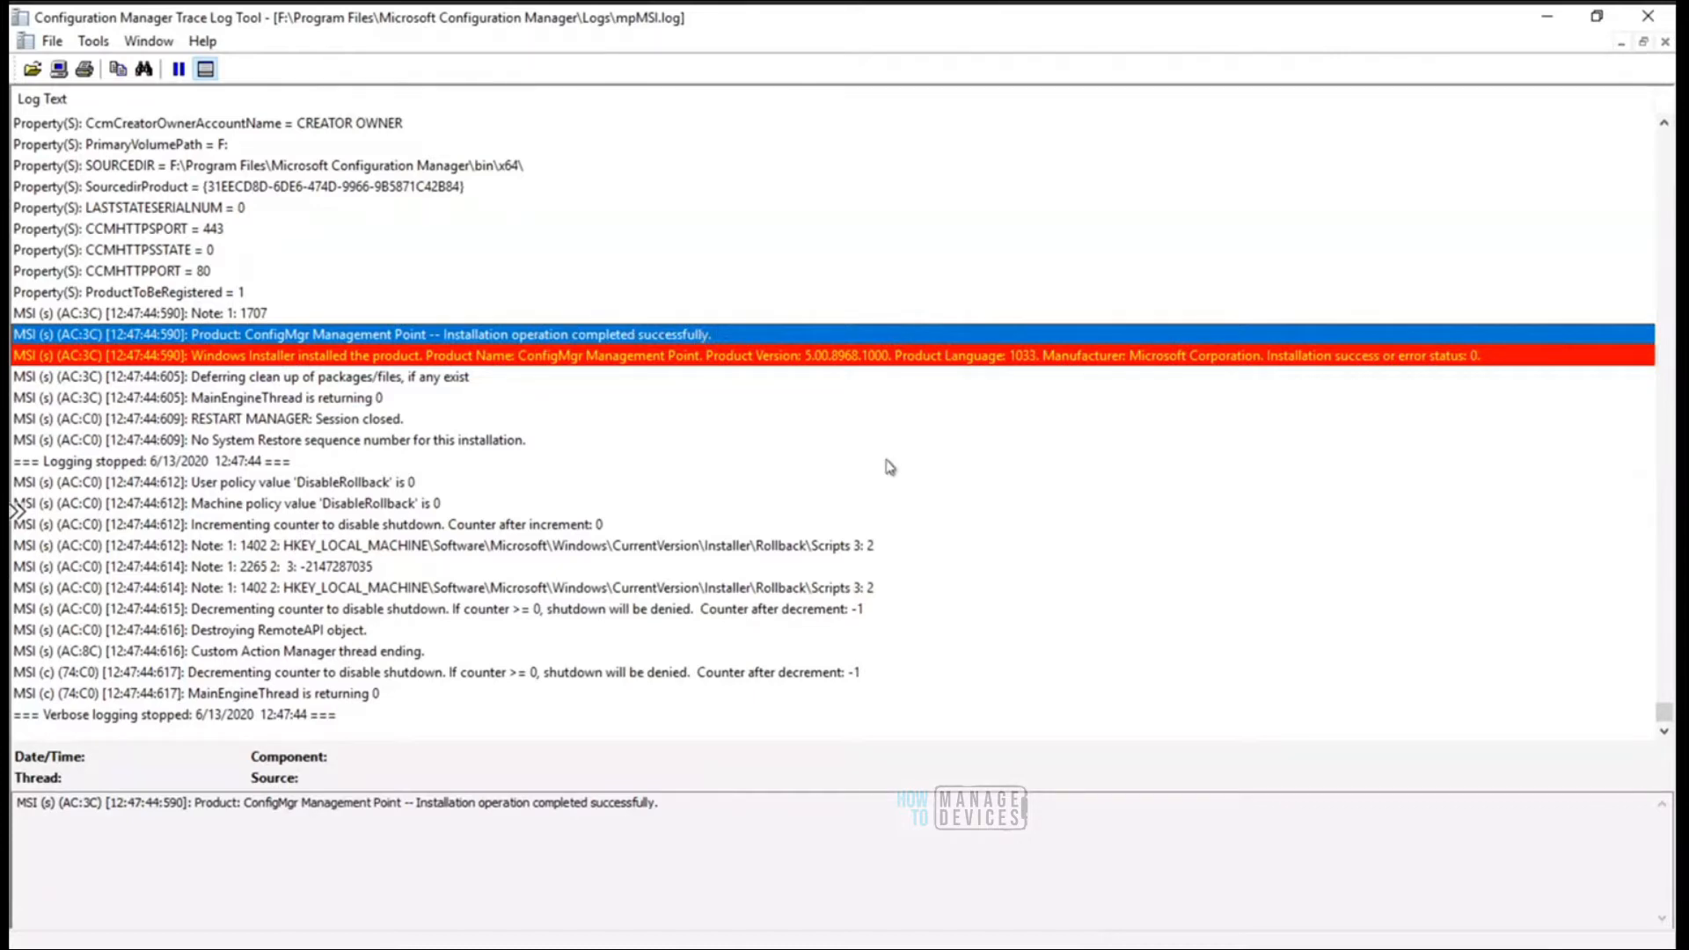
Search the mpMSI log upward for "return value 3" and dismiss the search result
key(ctrl+f)
text(return value 3)
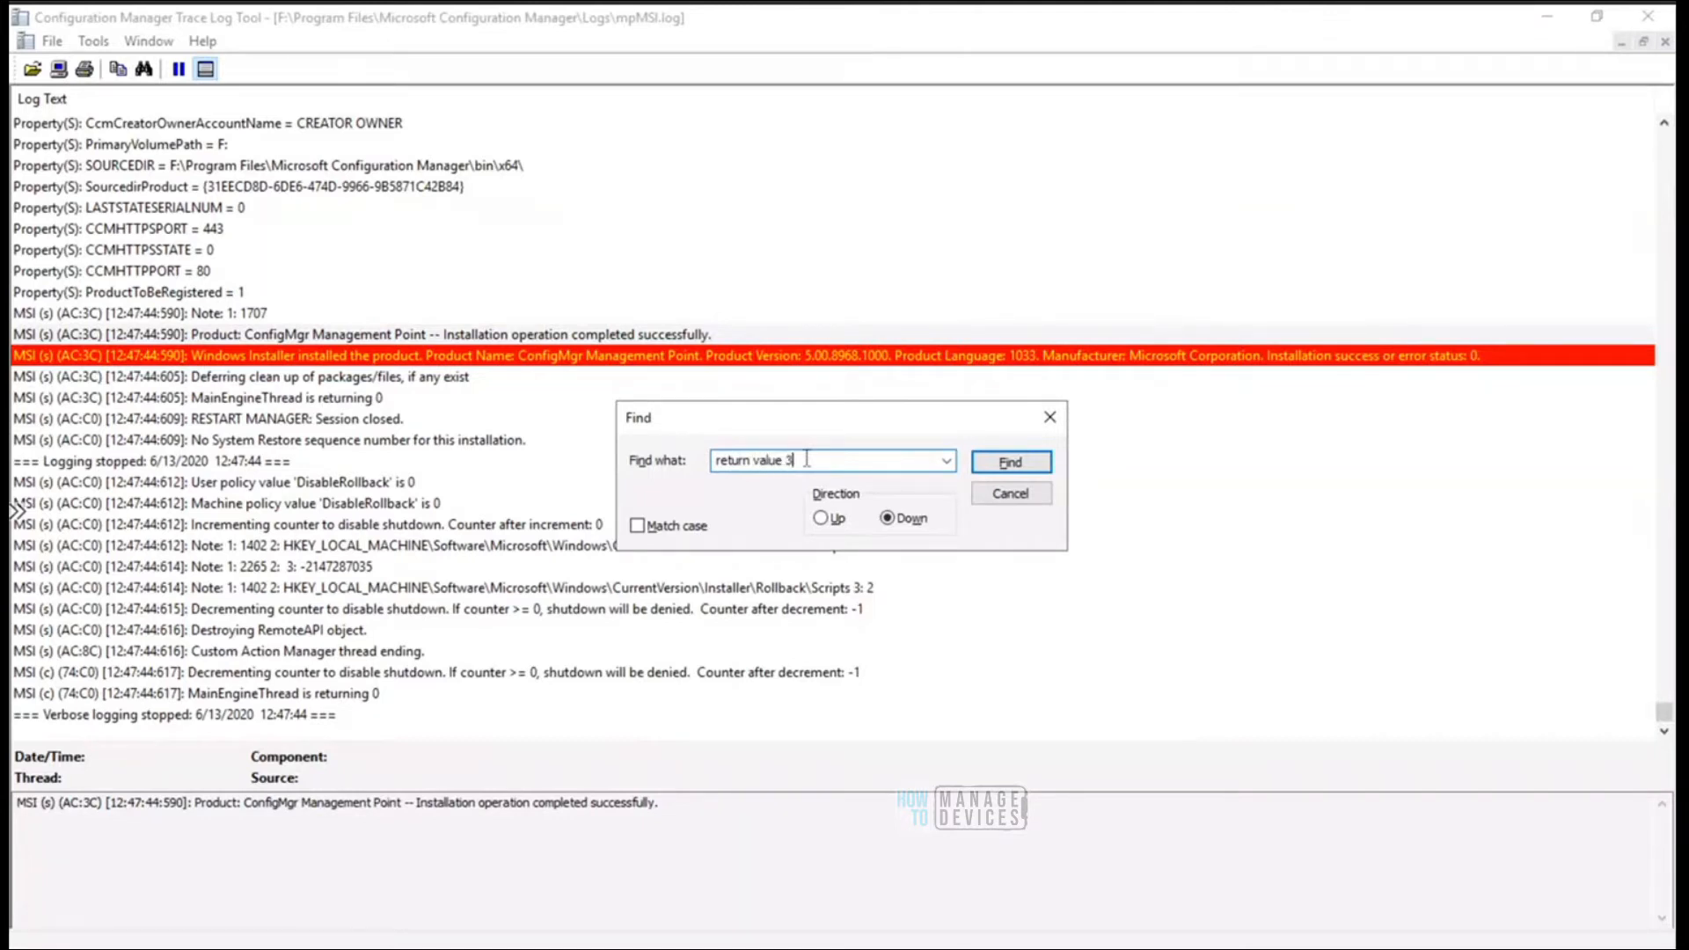
drag(839, 461, 693, 452)
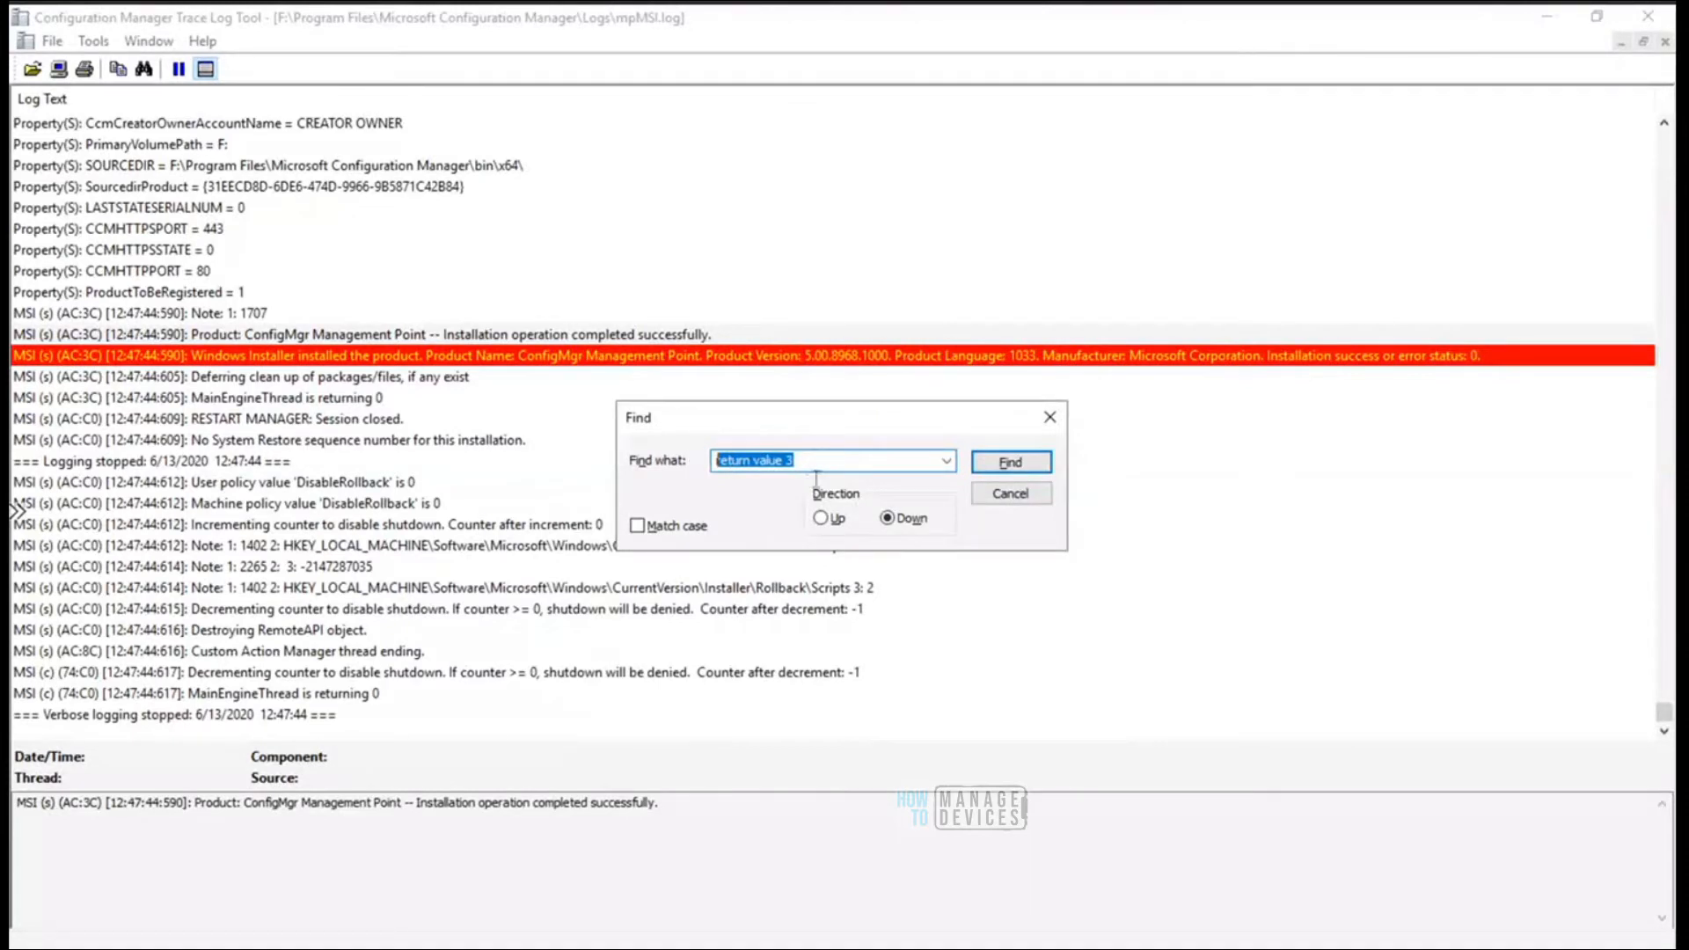
click(821, 518)
click(1030, 466)
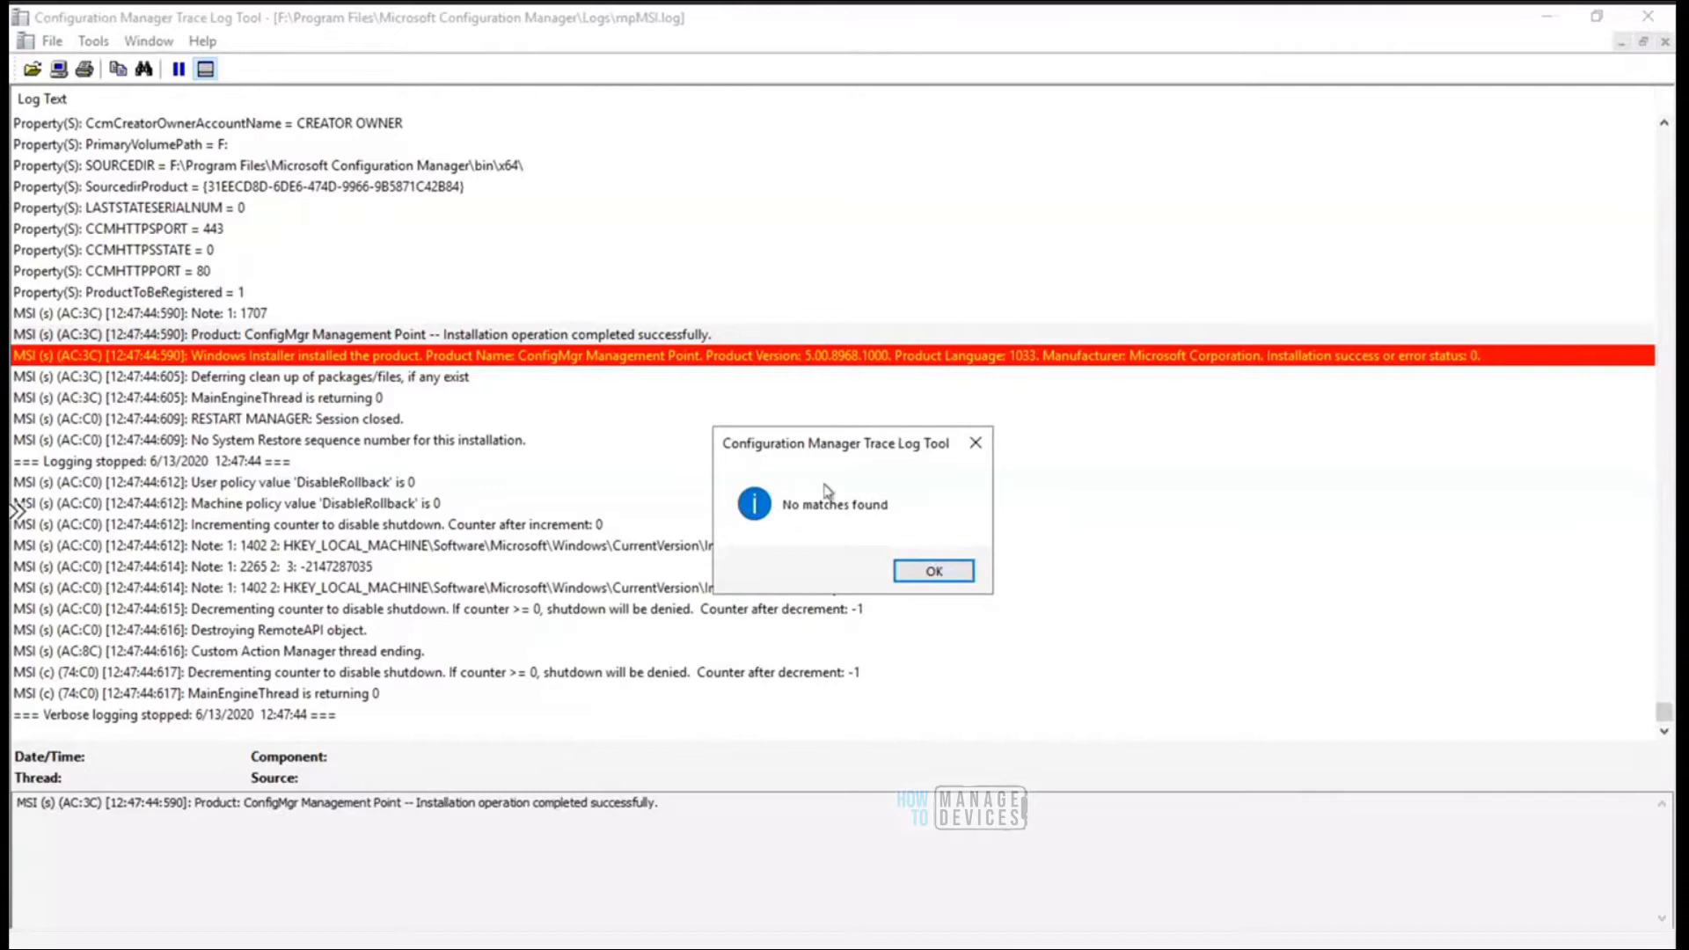
click(950, 580)
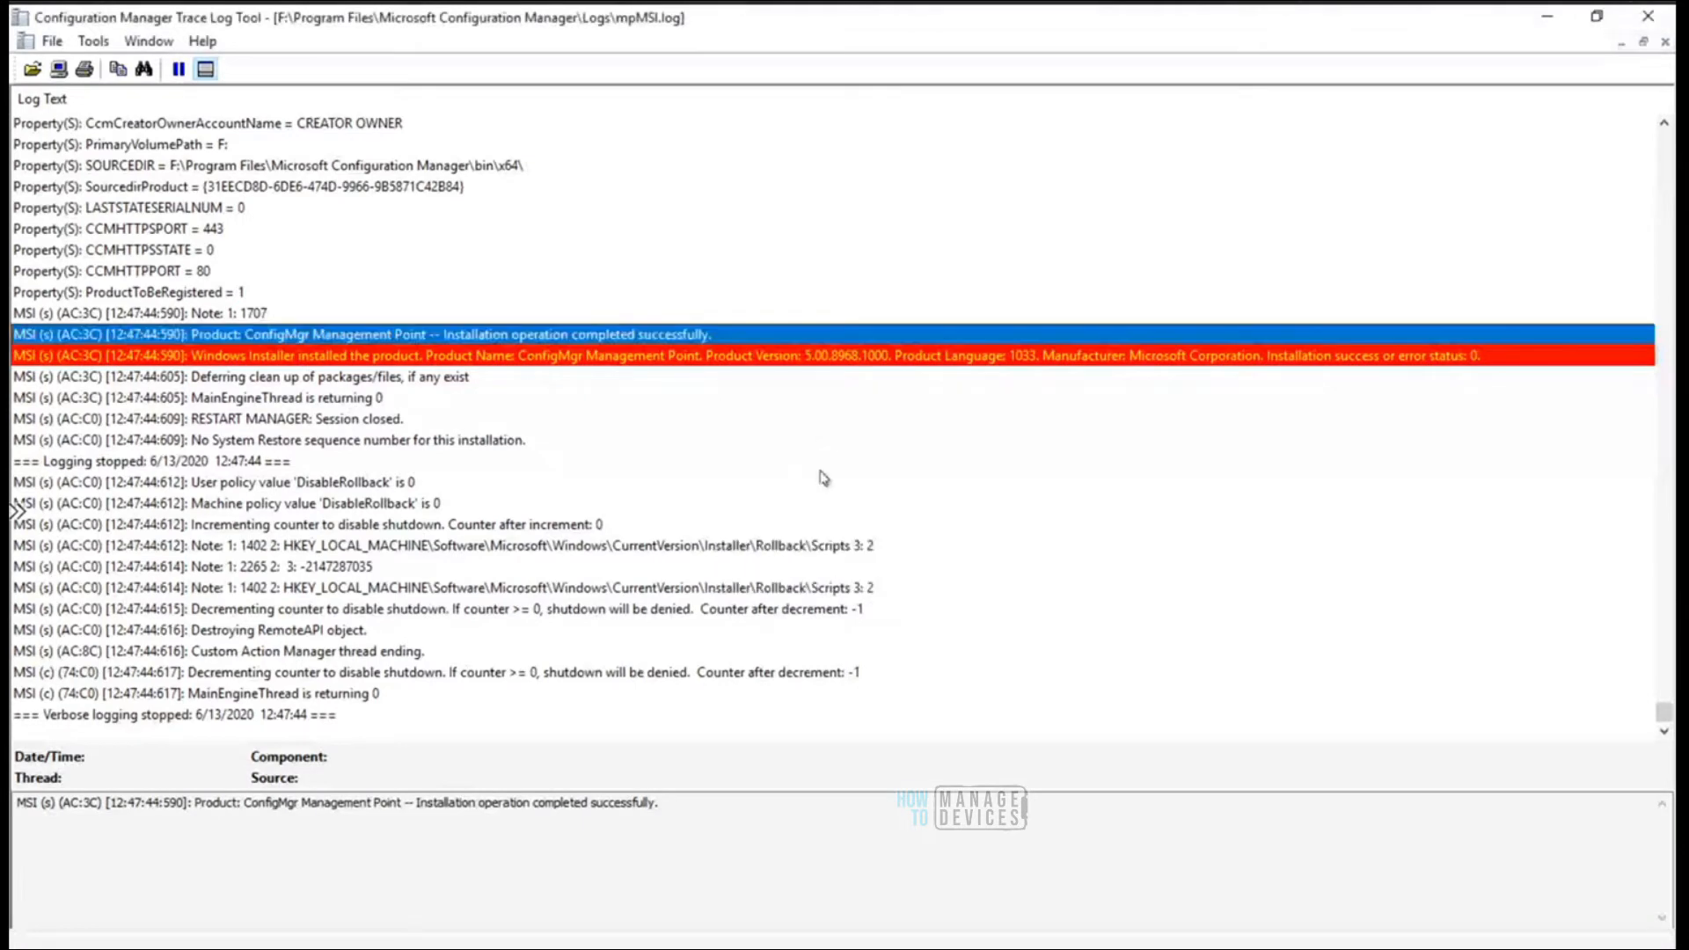
key(ctrl+f)
drag(795, 460, 695, 460)
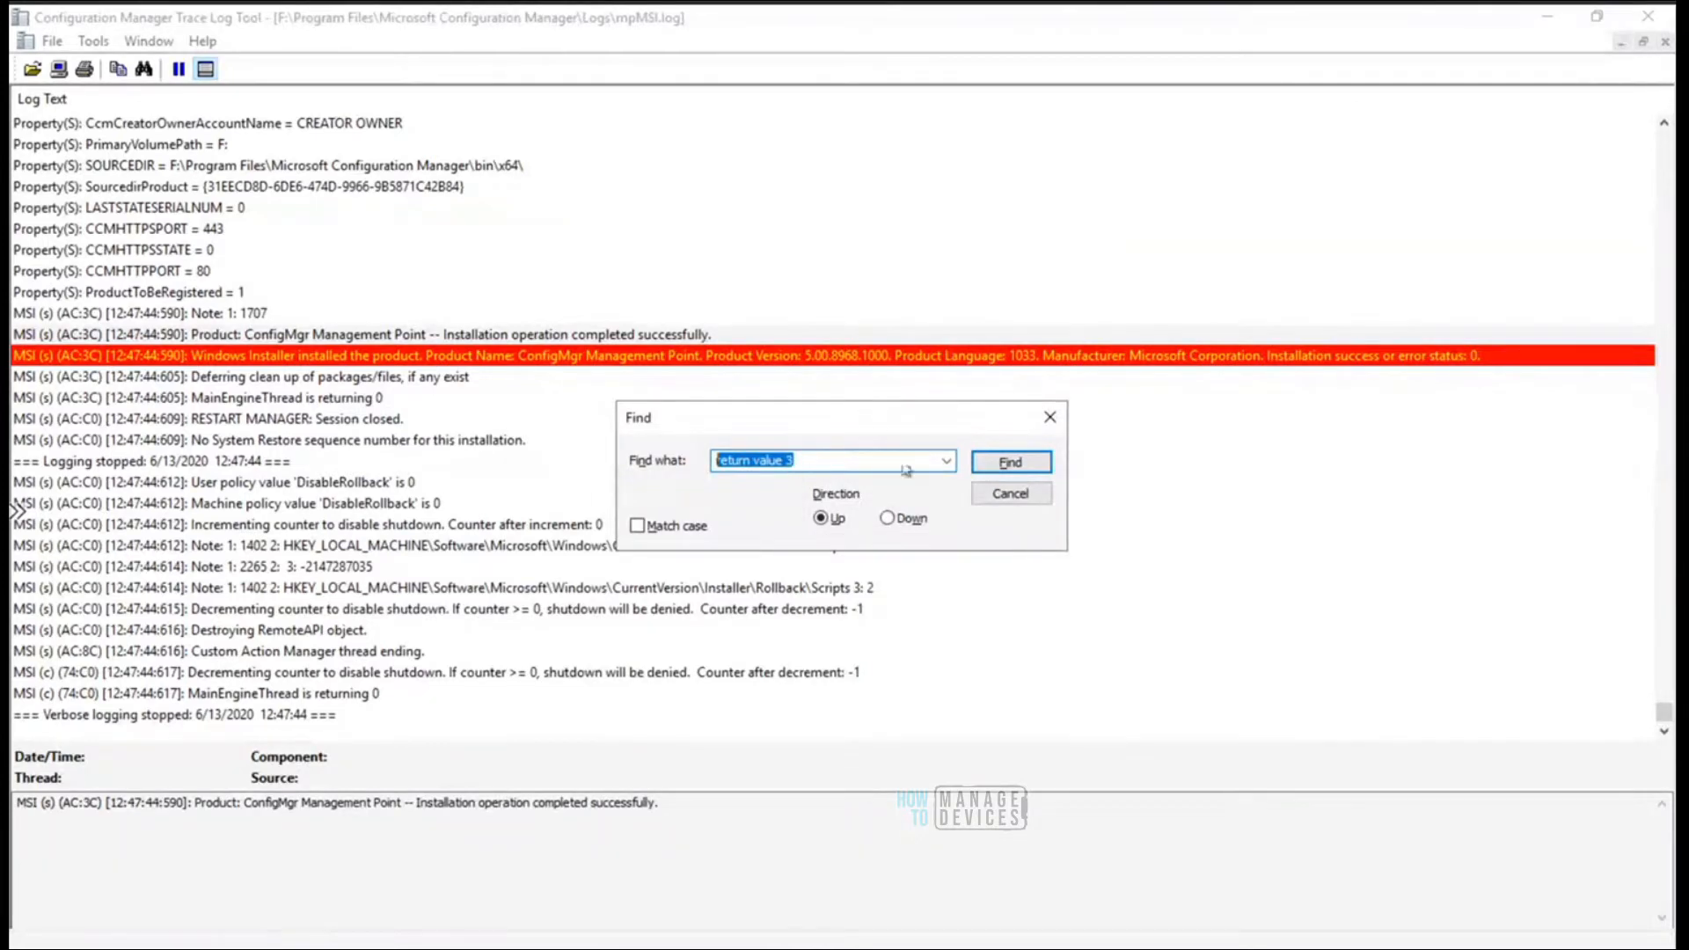
click(1017, 498)
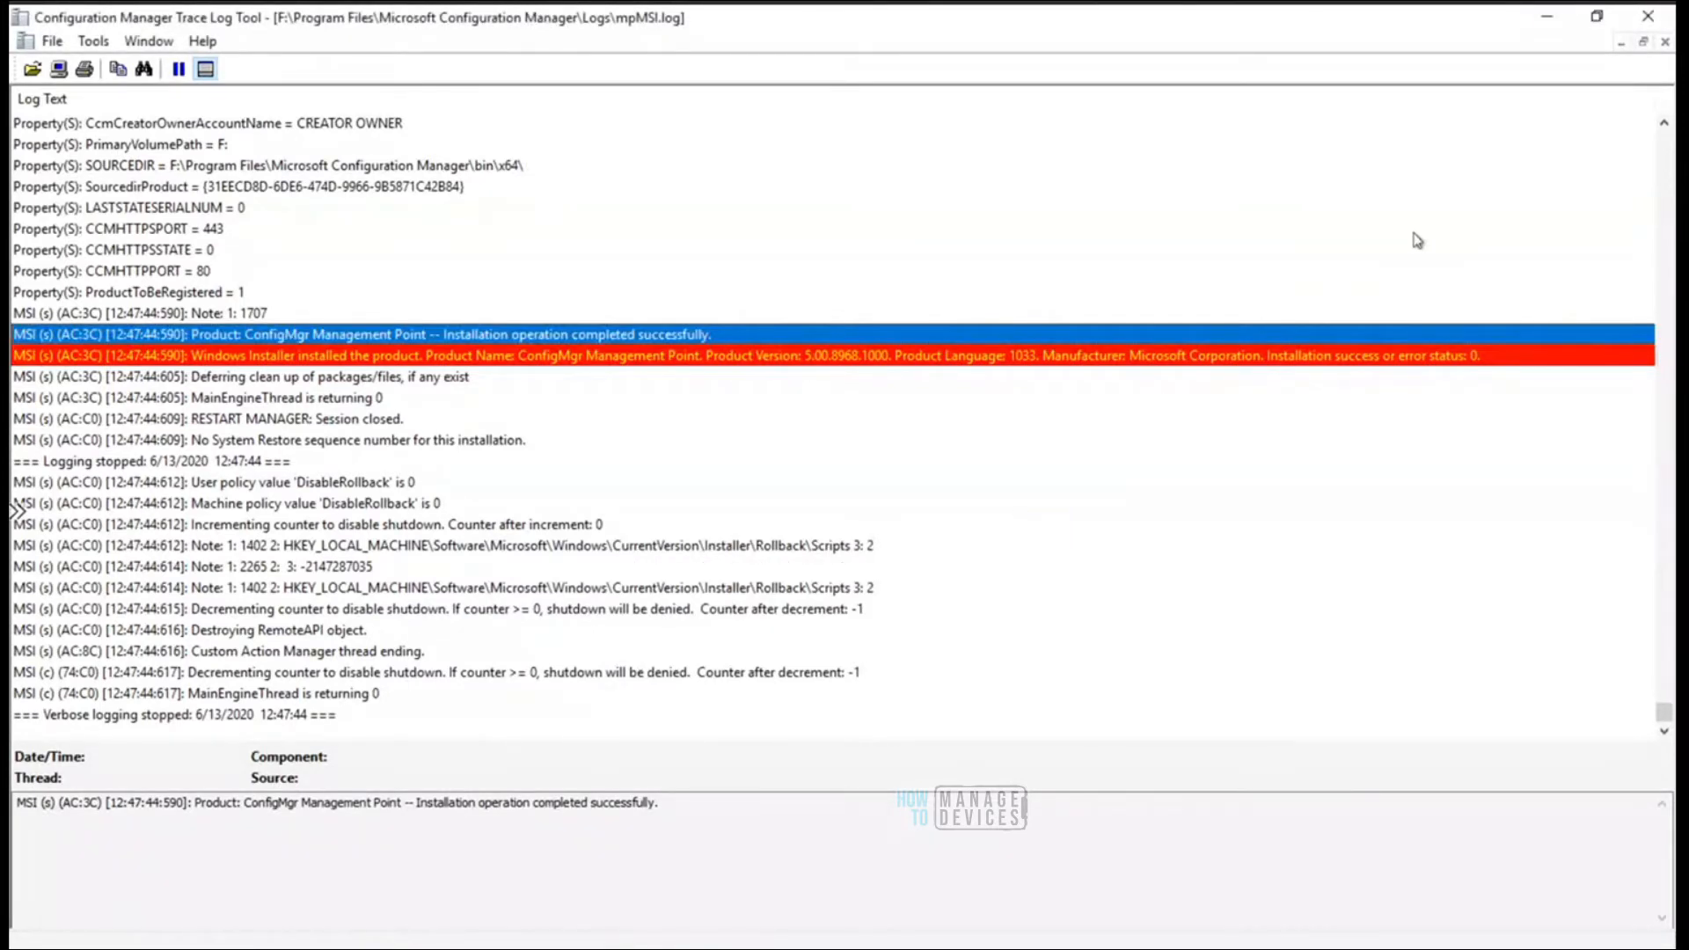
Close the mpMSI log and bring the MPSetup log window to the front, moved fully into view
click(1648, 15)
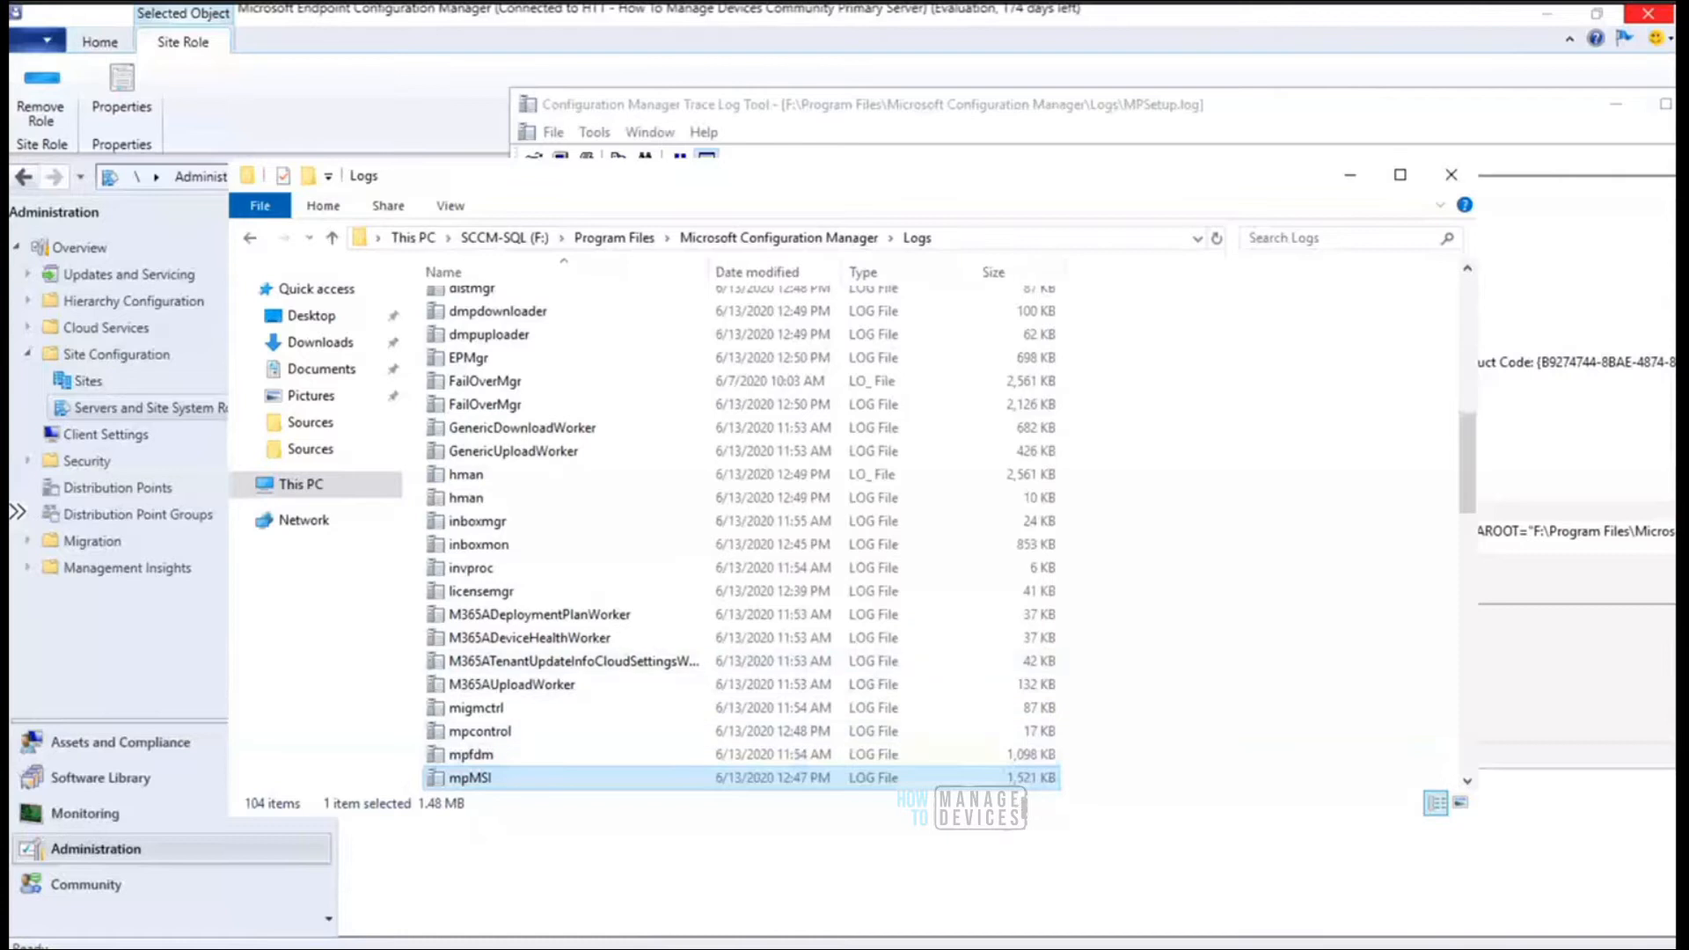
key(alt+Tab)
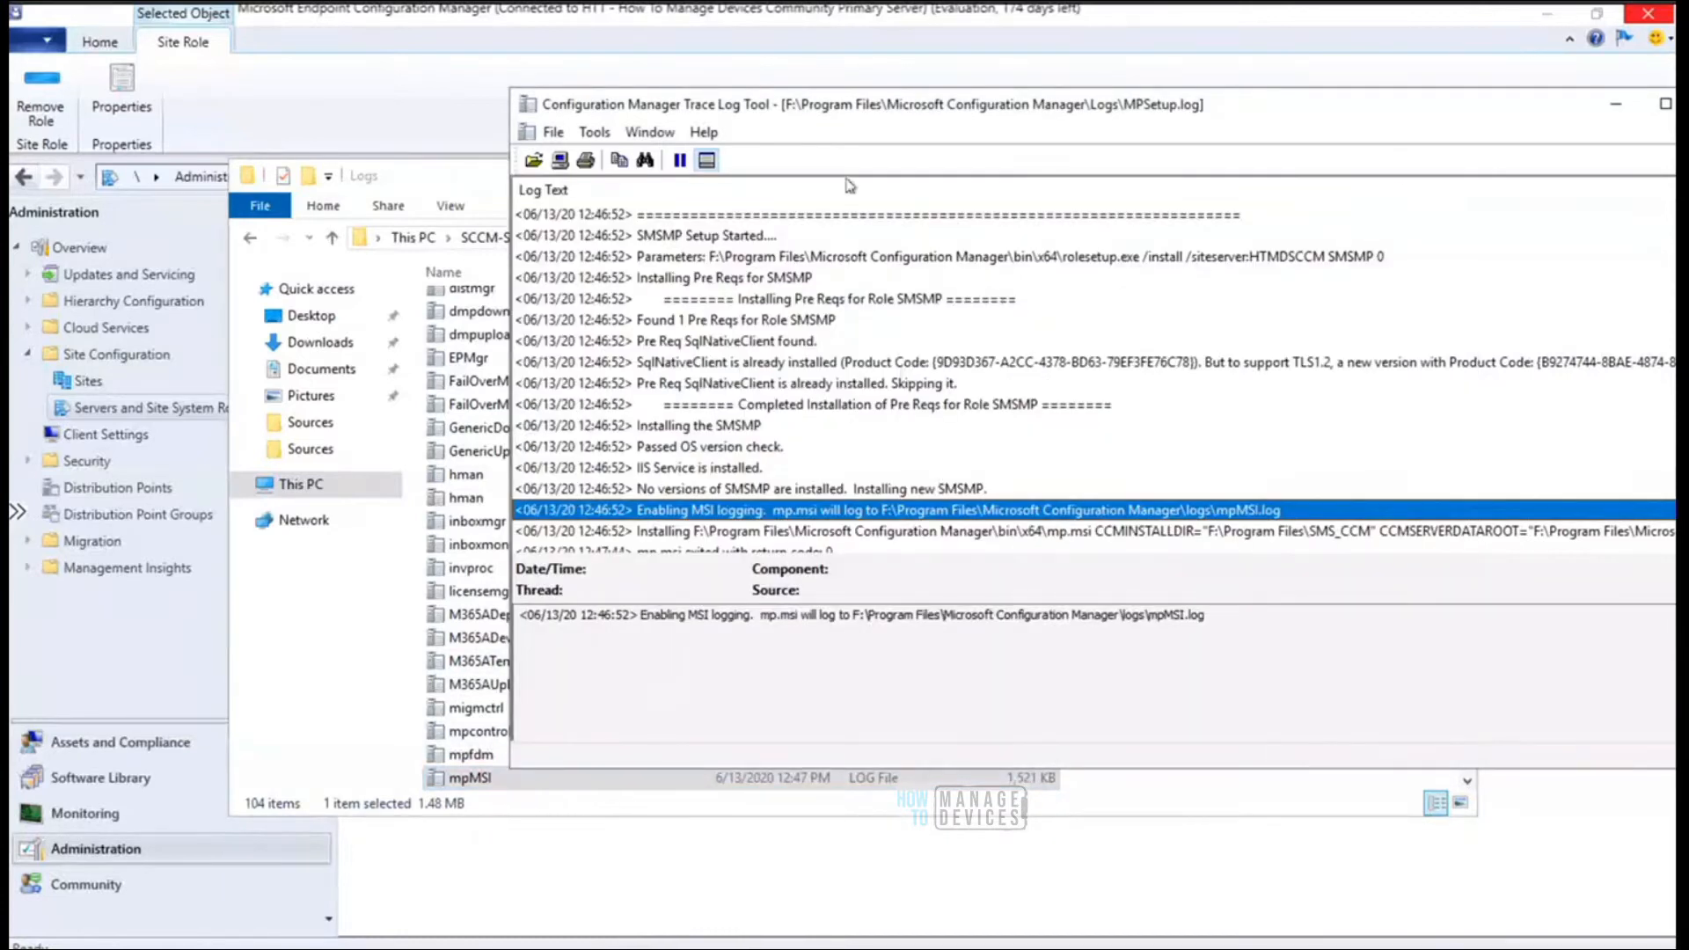
drag(835, 110, 630, 44)
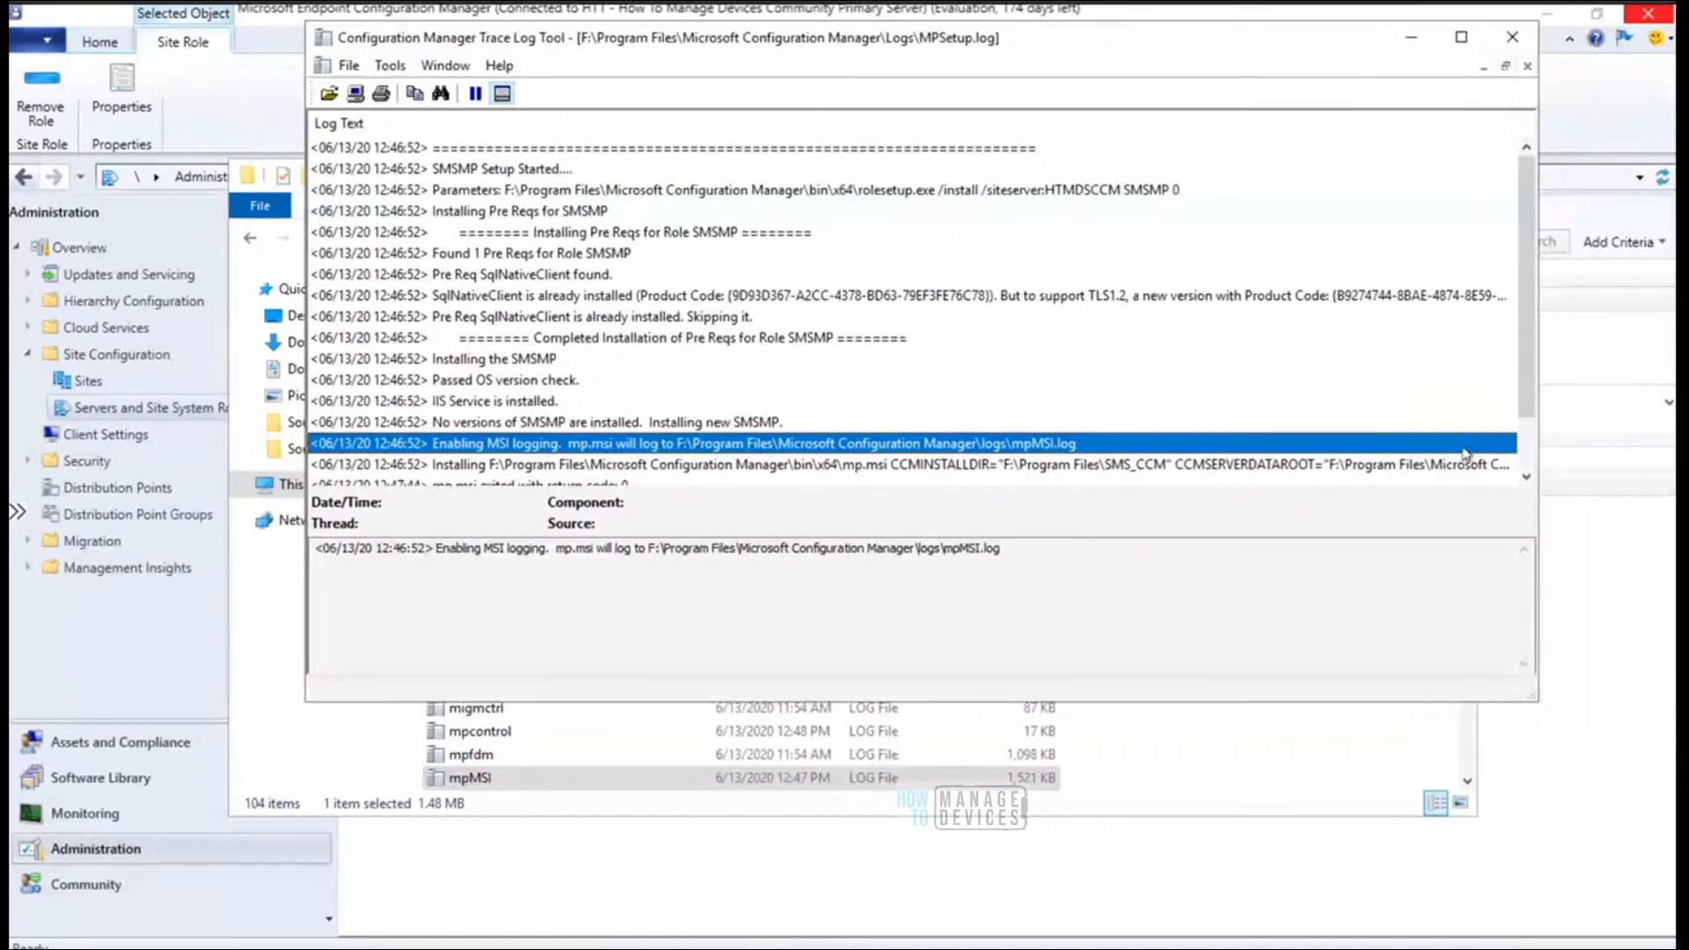
Examine the mp.msi installation command line near the end of the MPSetup log, highlighting its parameters in the details pane
click(1526, 476)
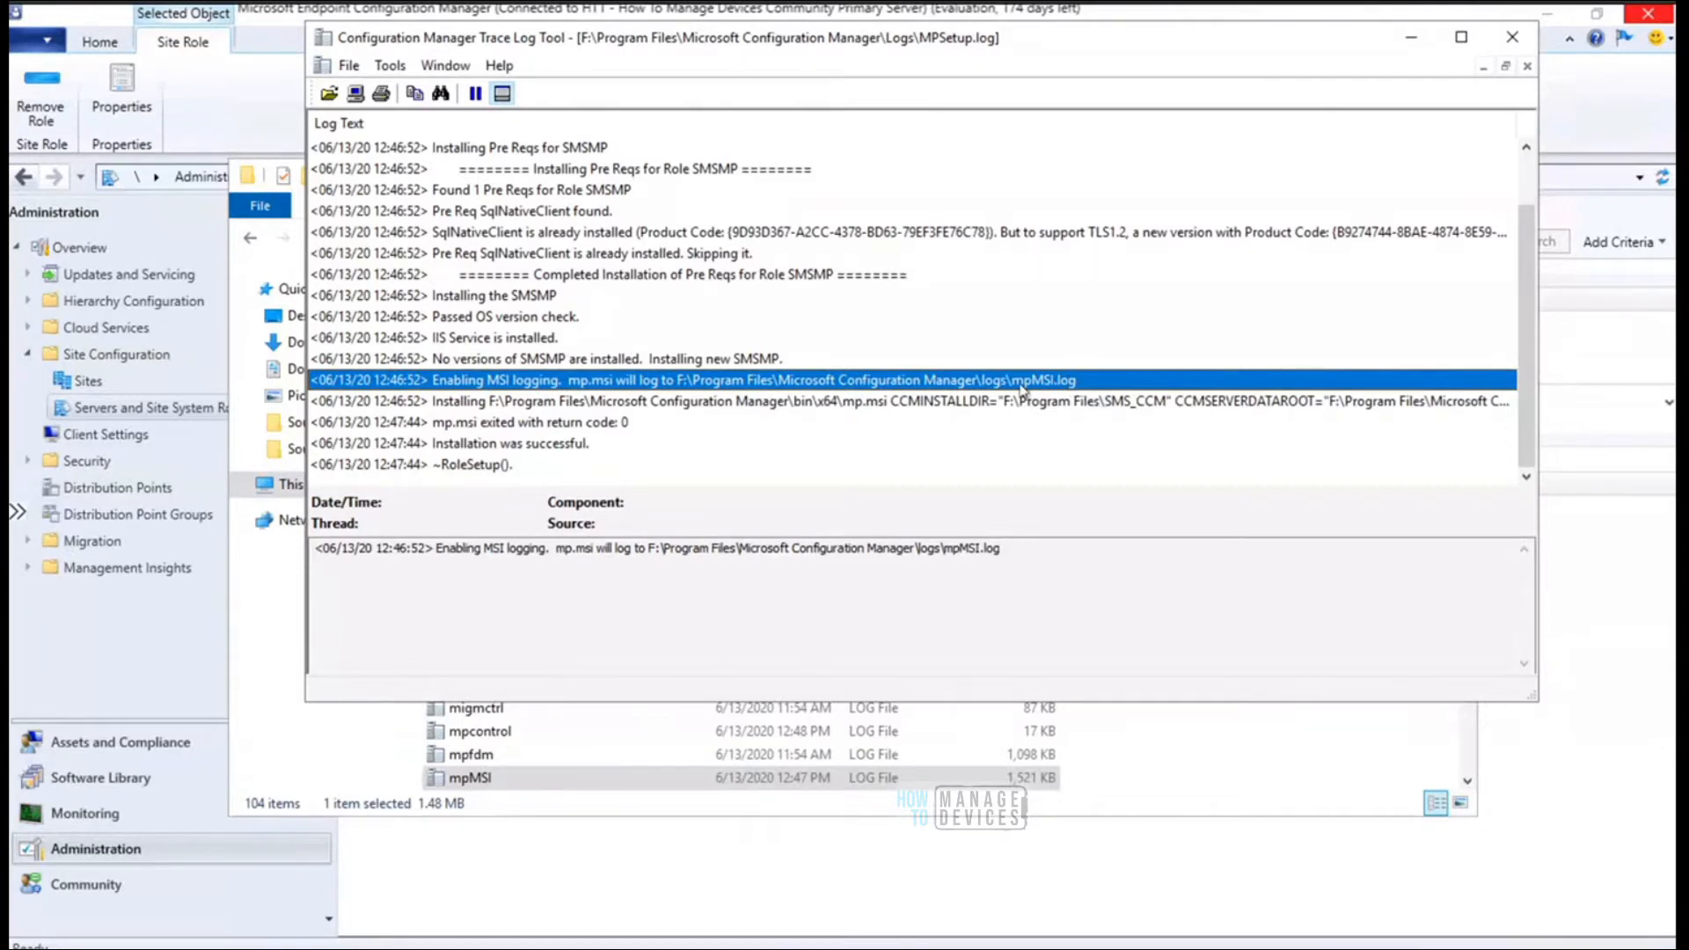
click(898, 404)
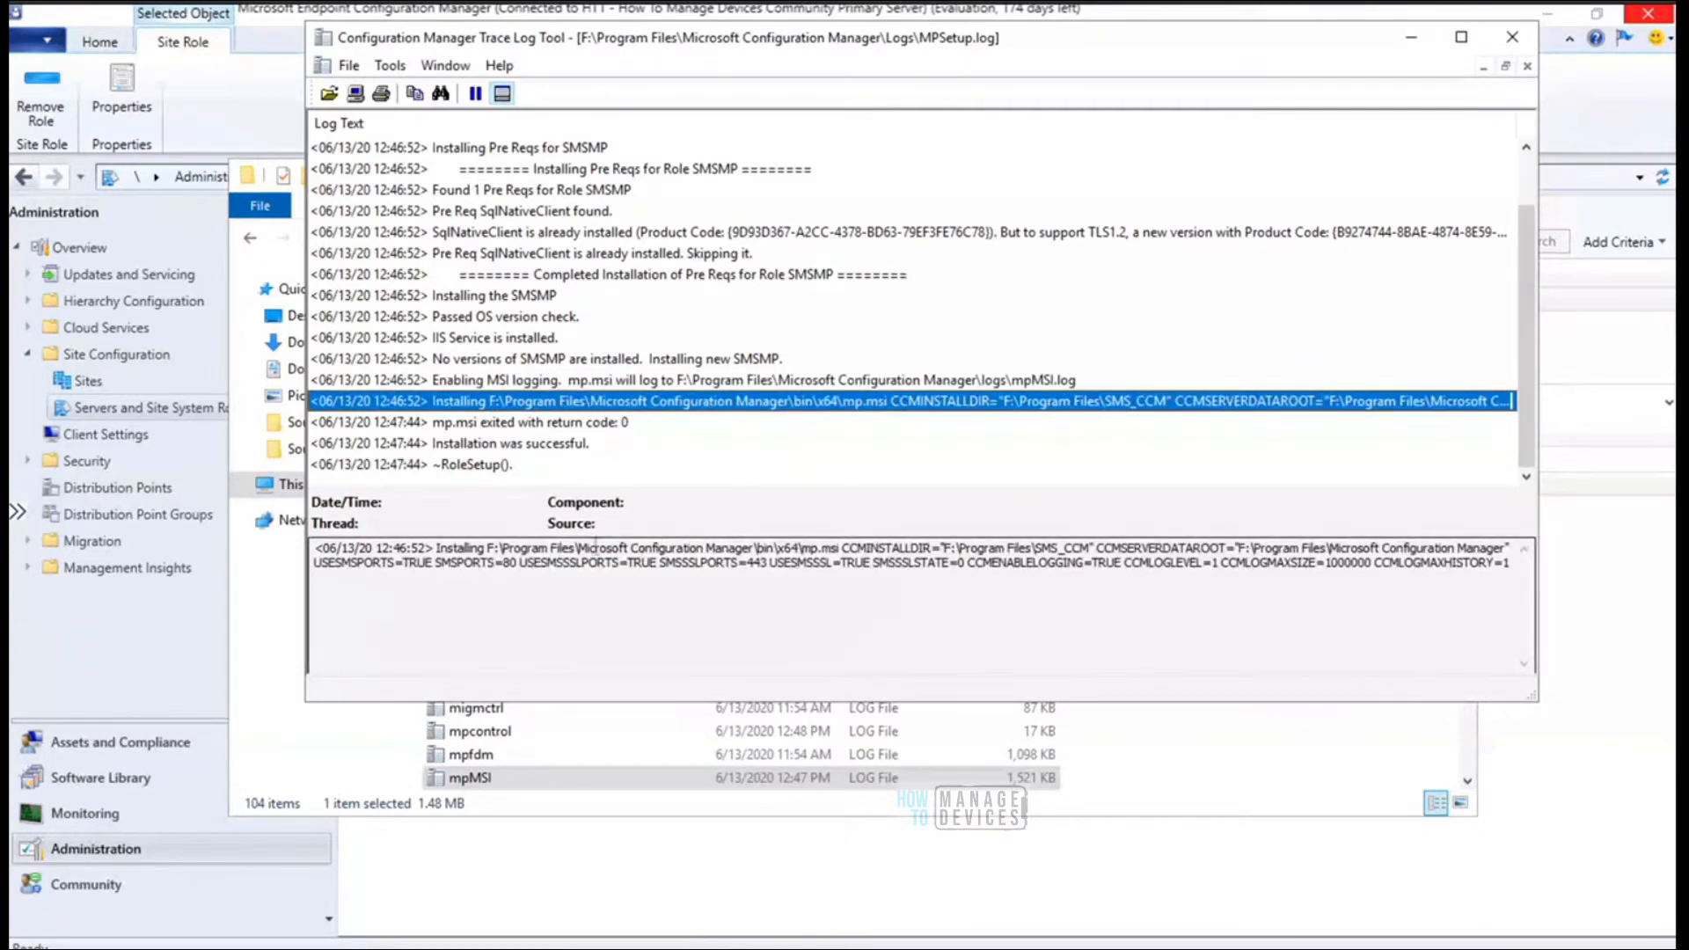
drag(485, 549, 1325, 563)
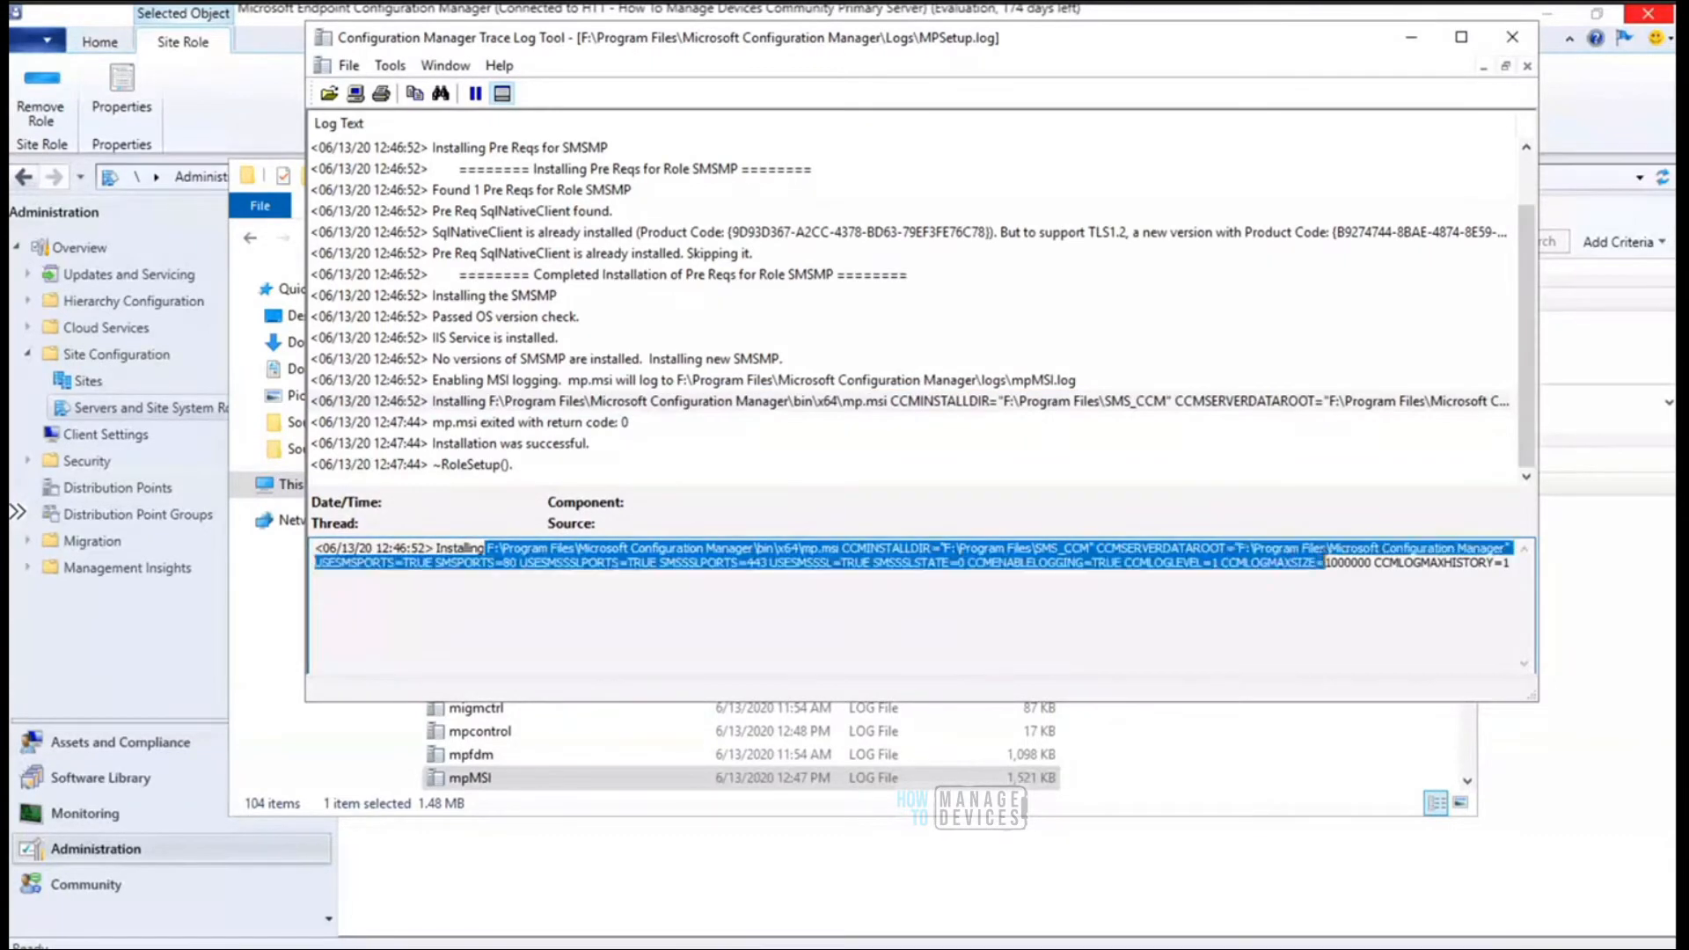
click(1307, 612)
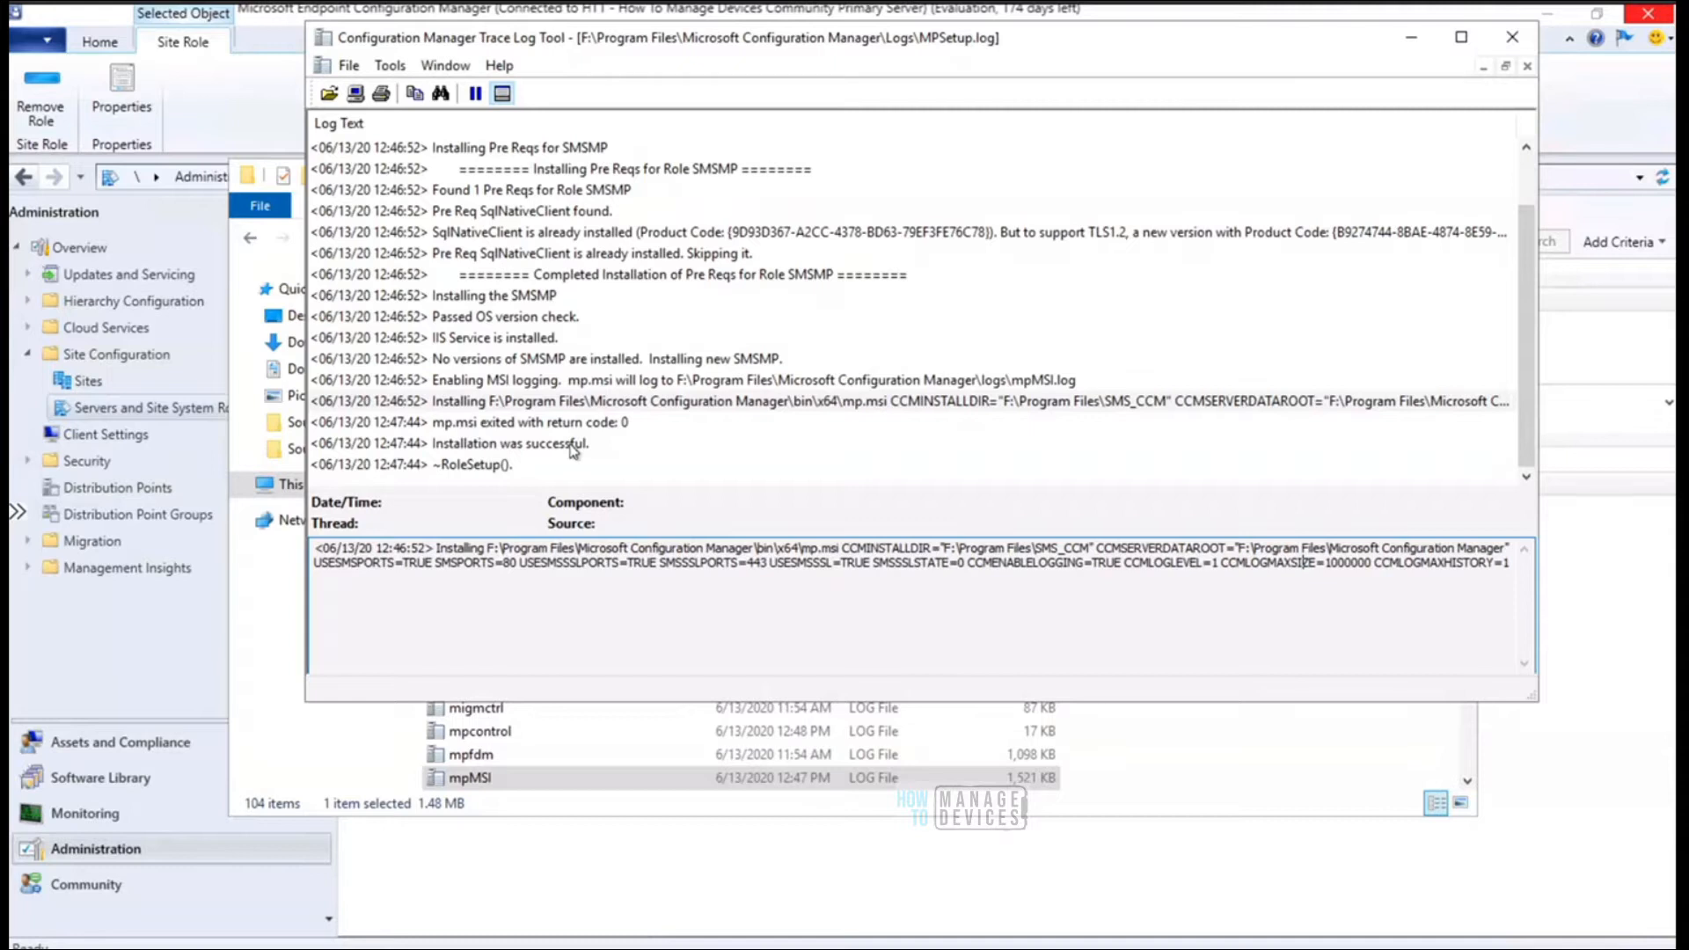
Review the SqlNativeClient prerequisite entry, the mp.msi return code and the final installation result in the MPSetup log
click(584, 232)
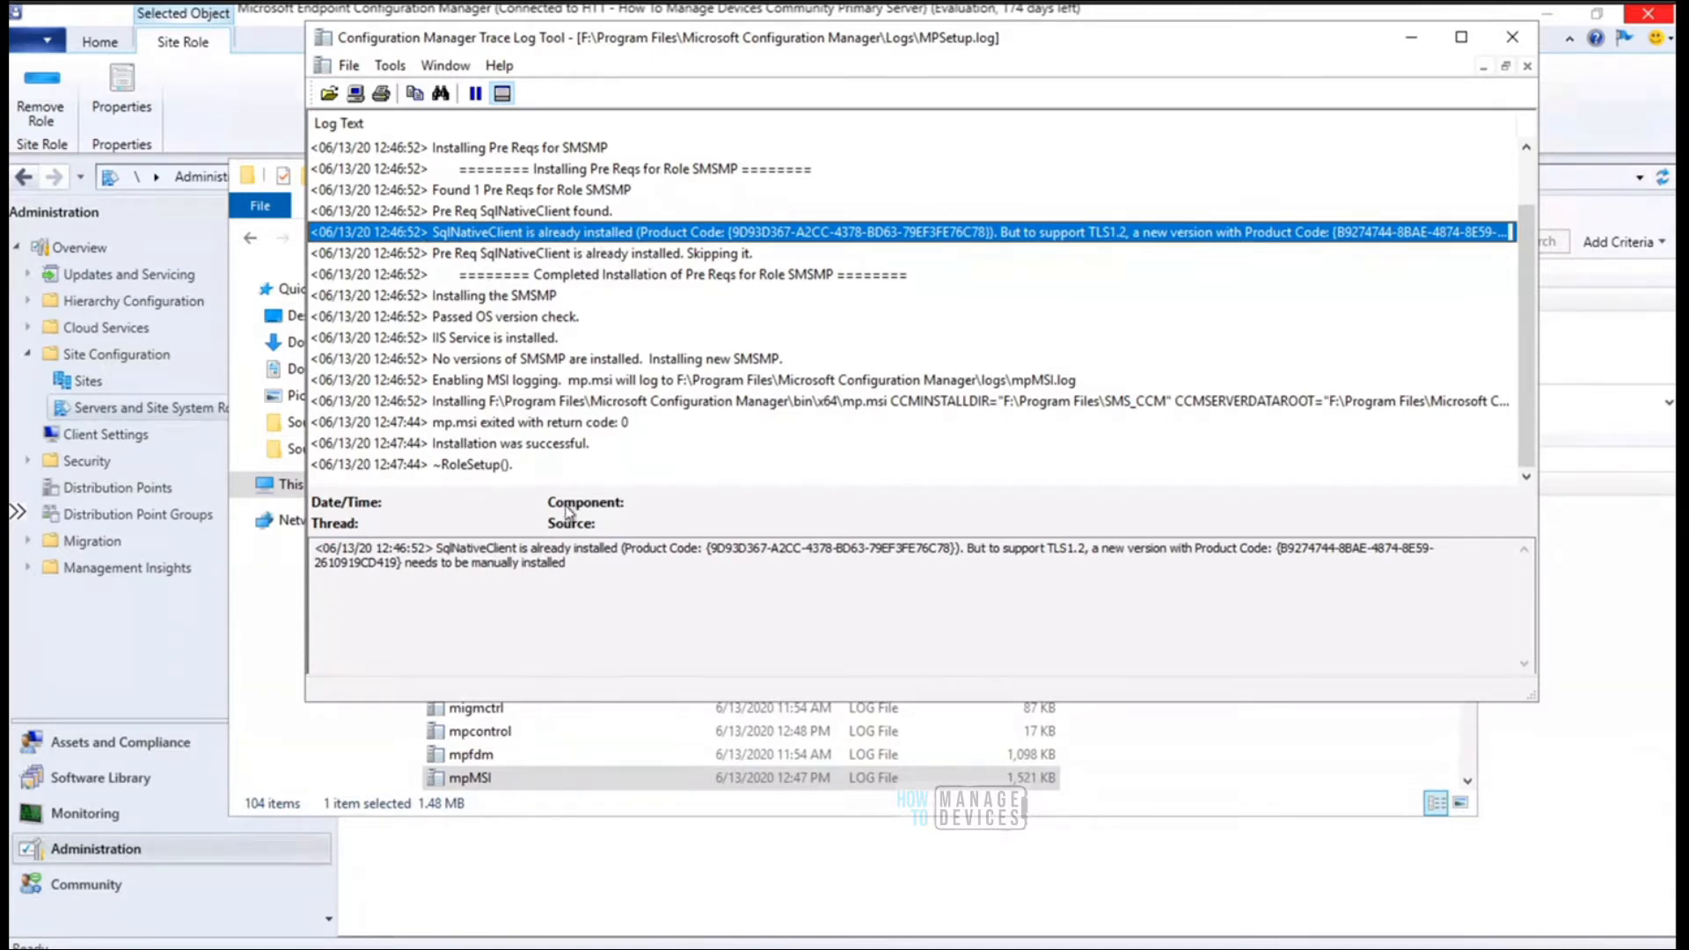
click(507, 443)
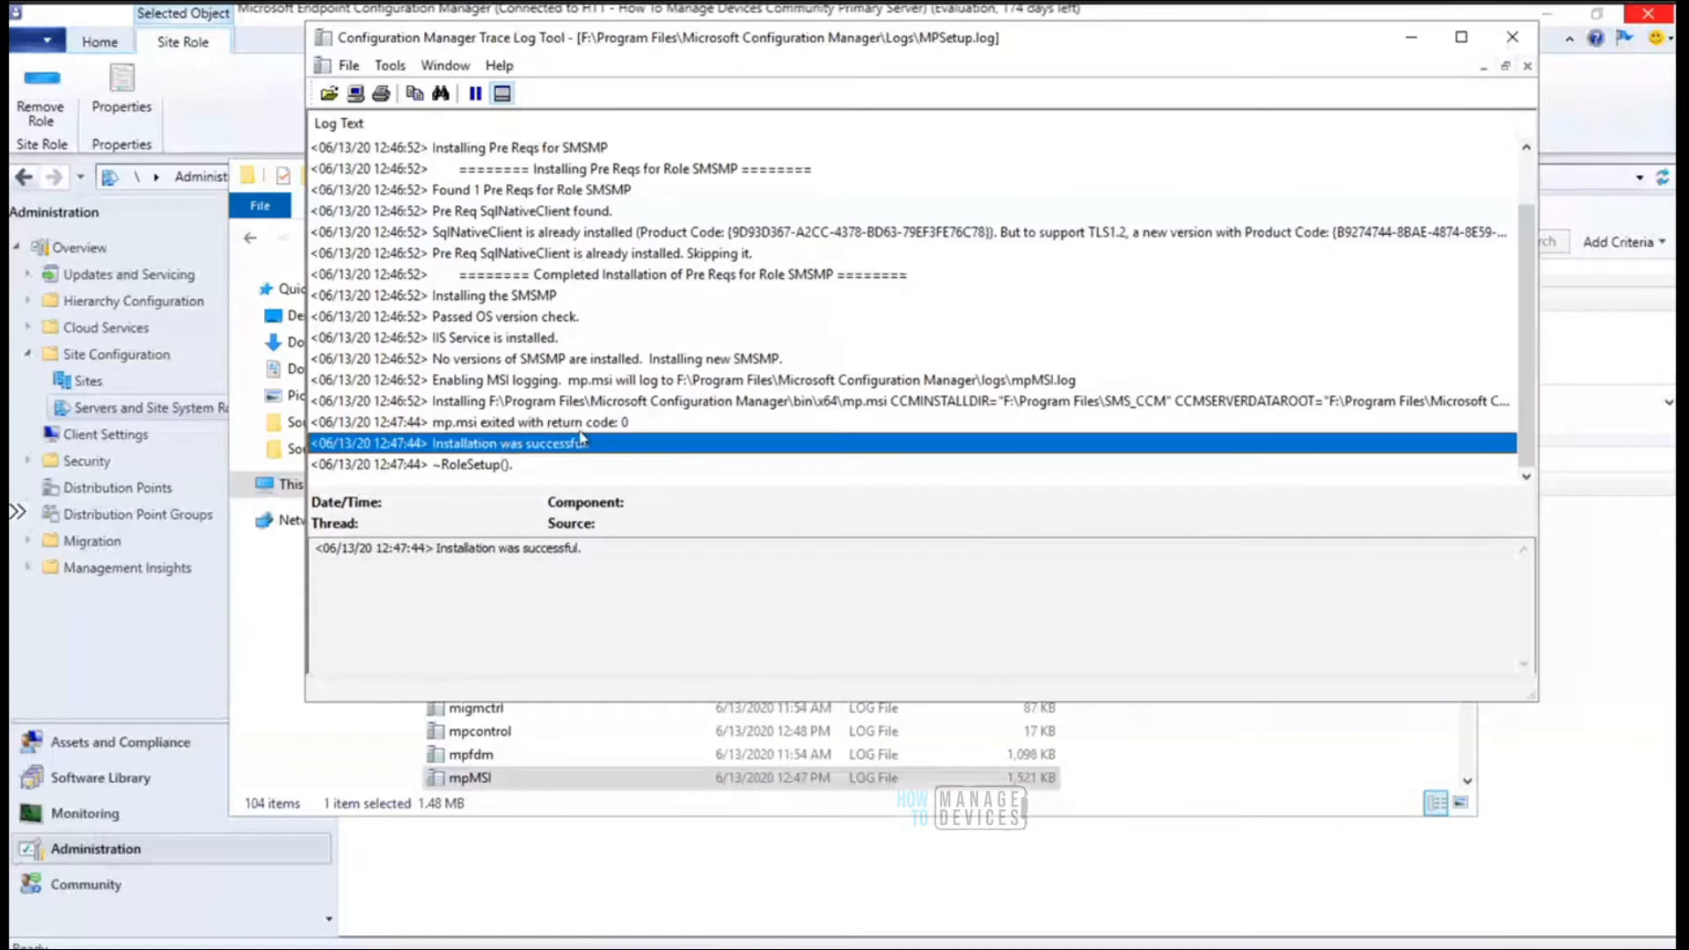
click(515, 424)
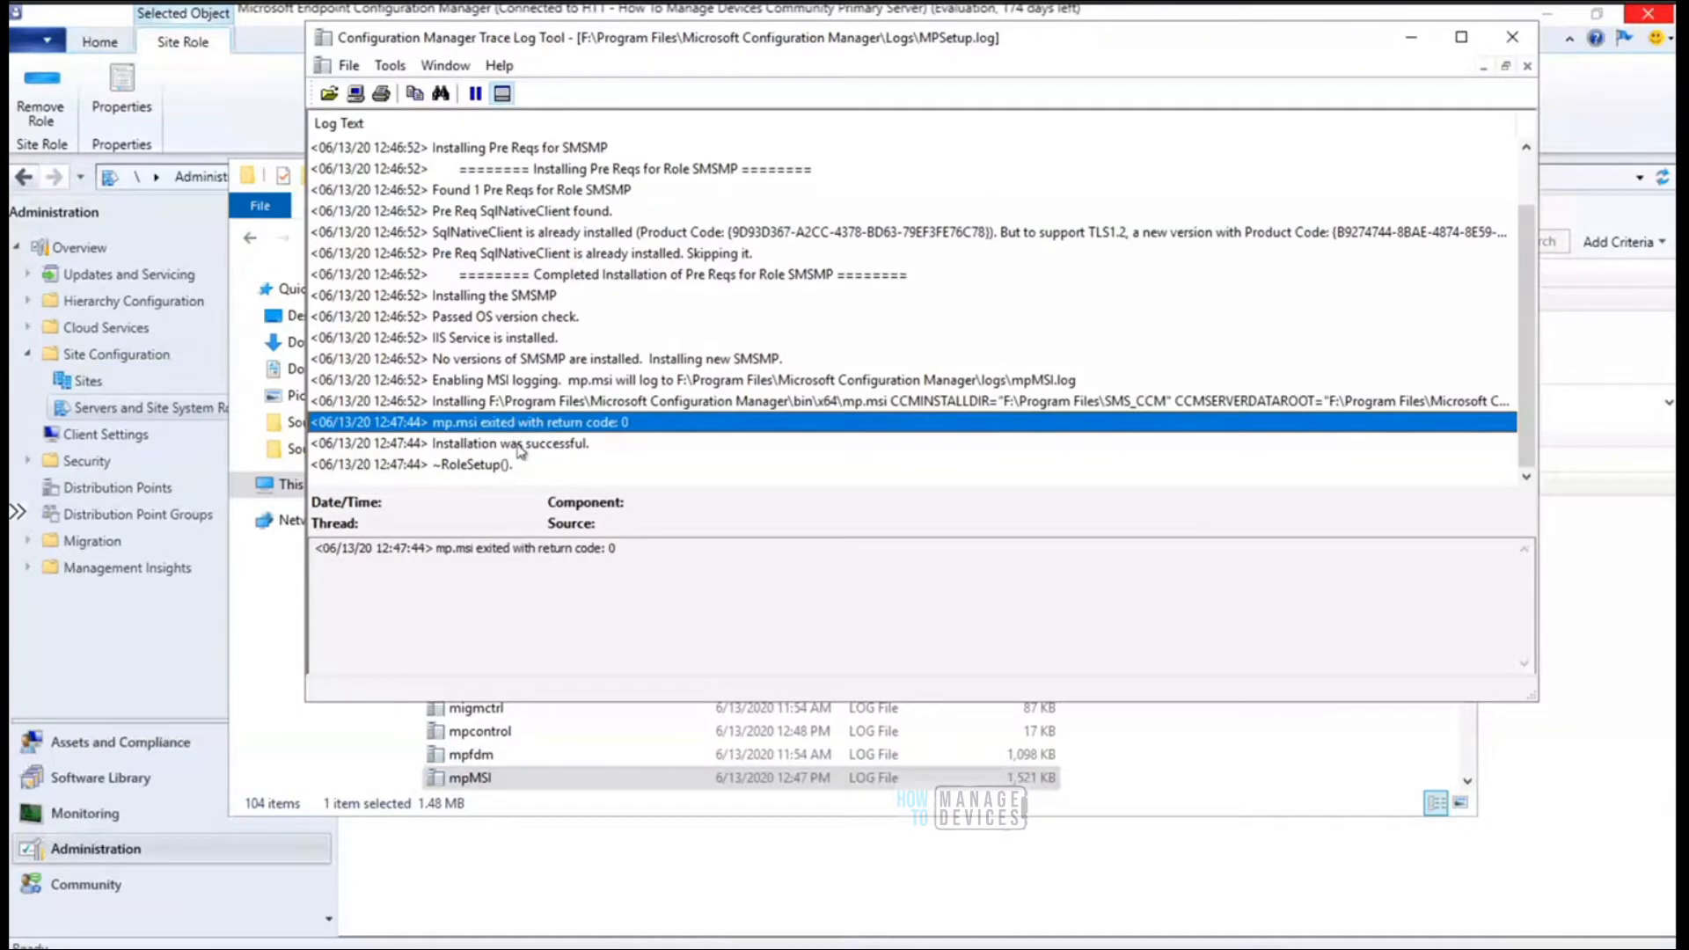
click(523, 449)
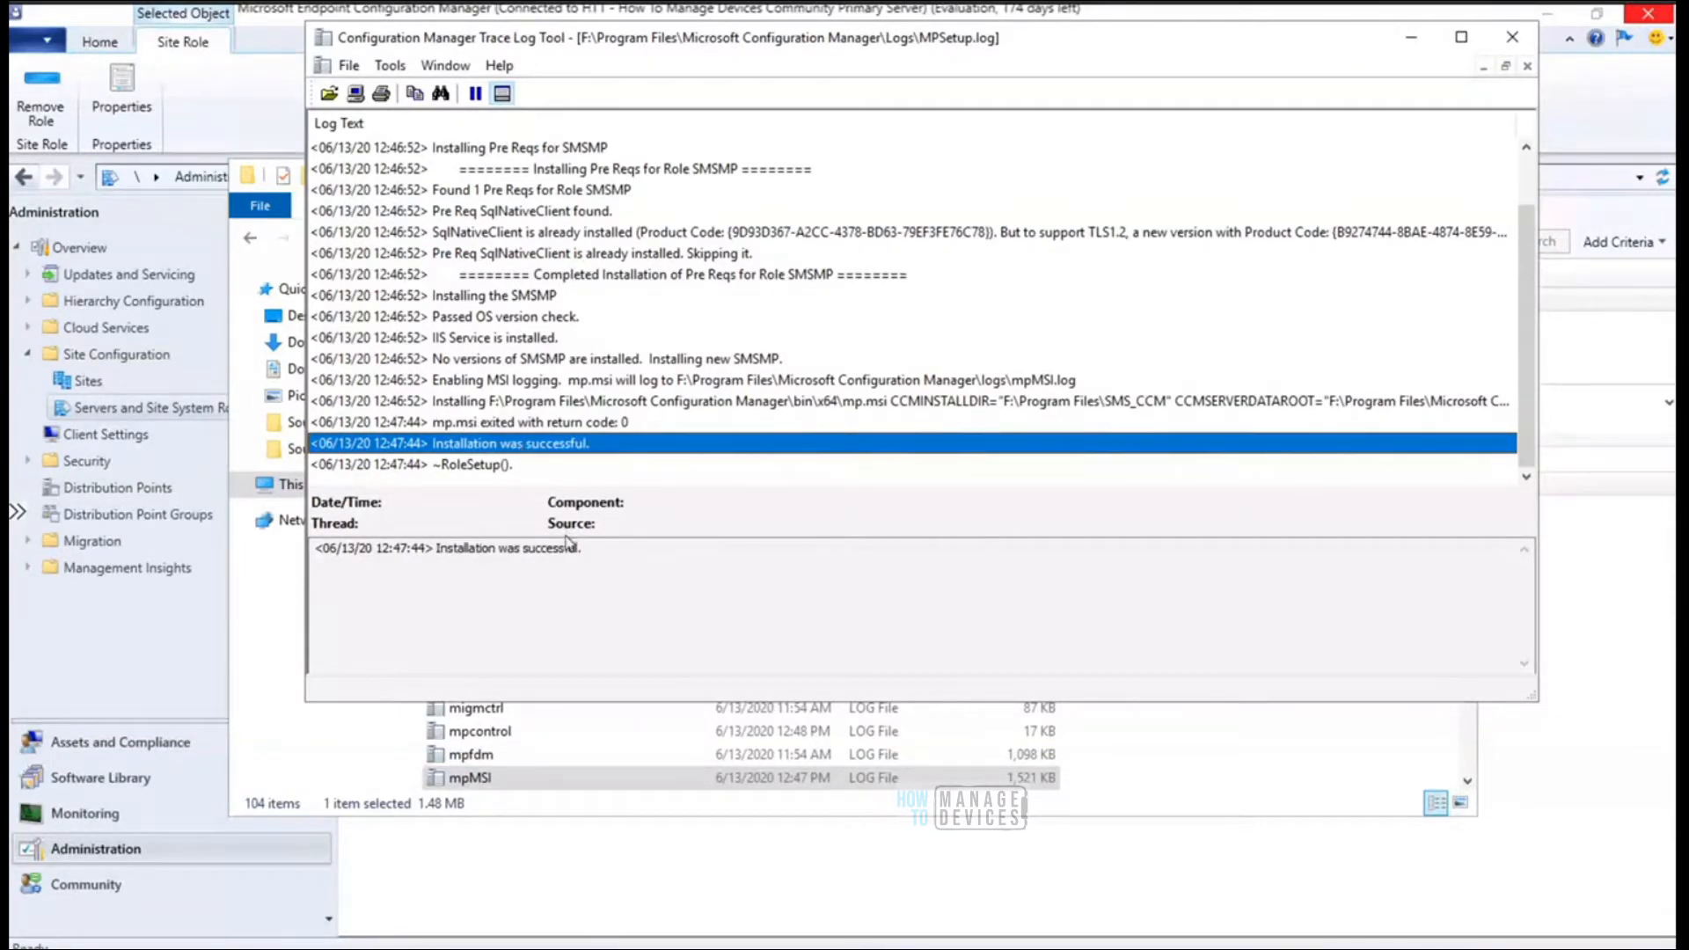
Close the MPSetup log and minimize the Logs folder to return to the site system roles in the Configuration Manager console
click(1513, 41)
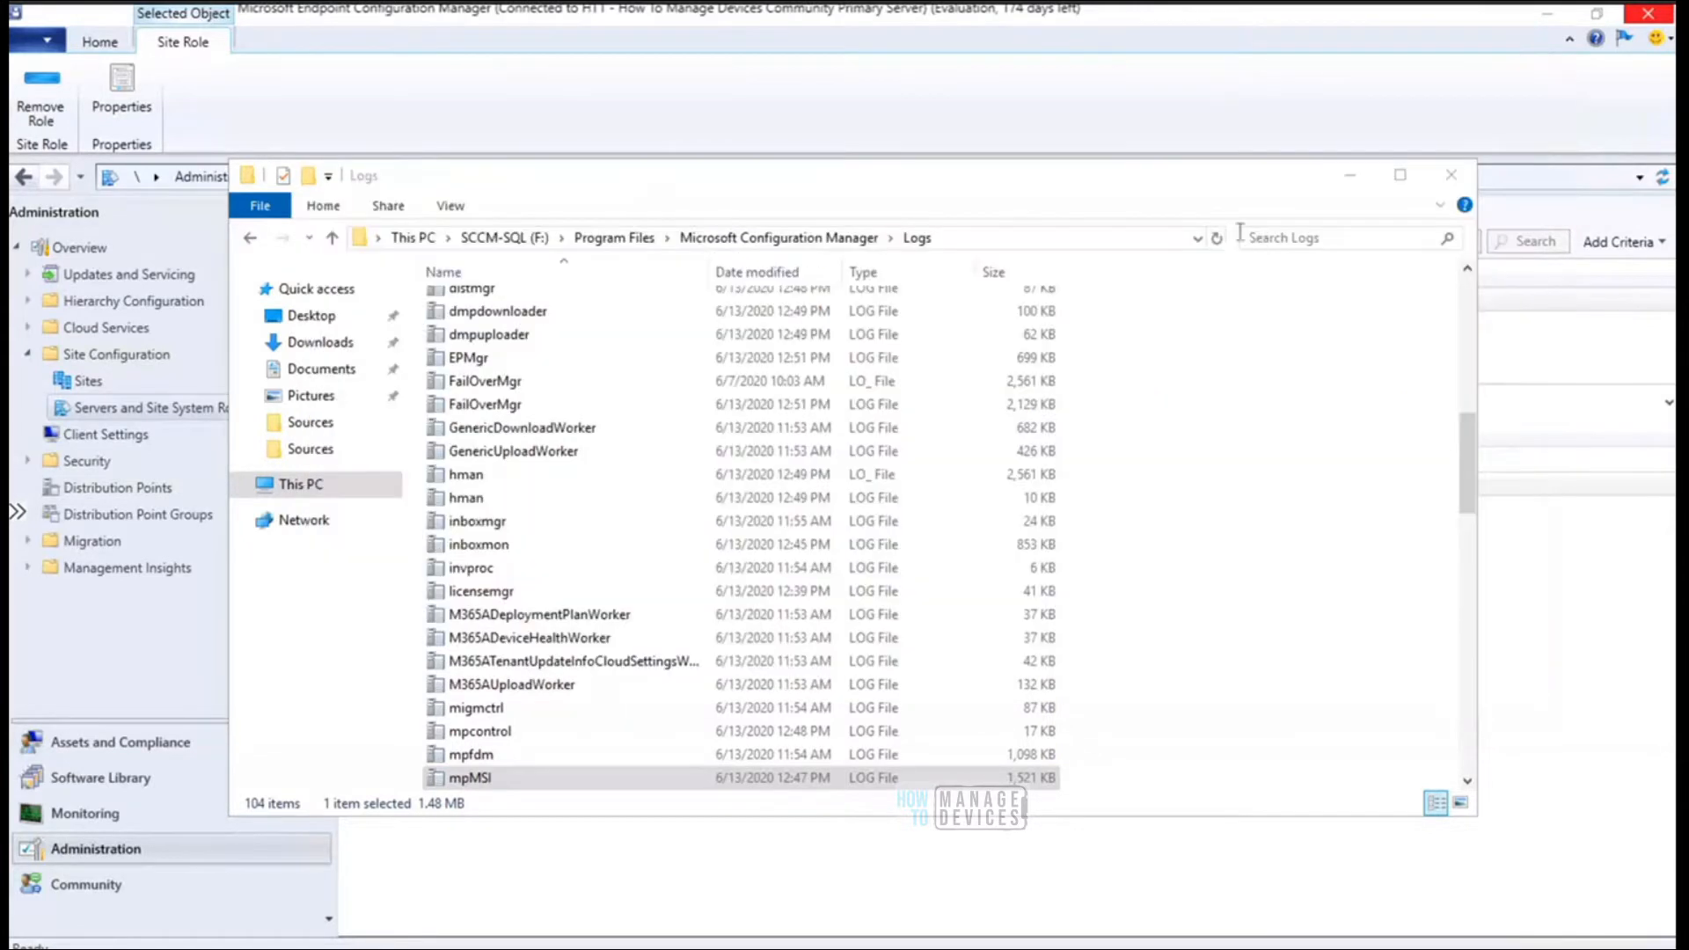
click(1356, 176)
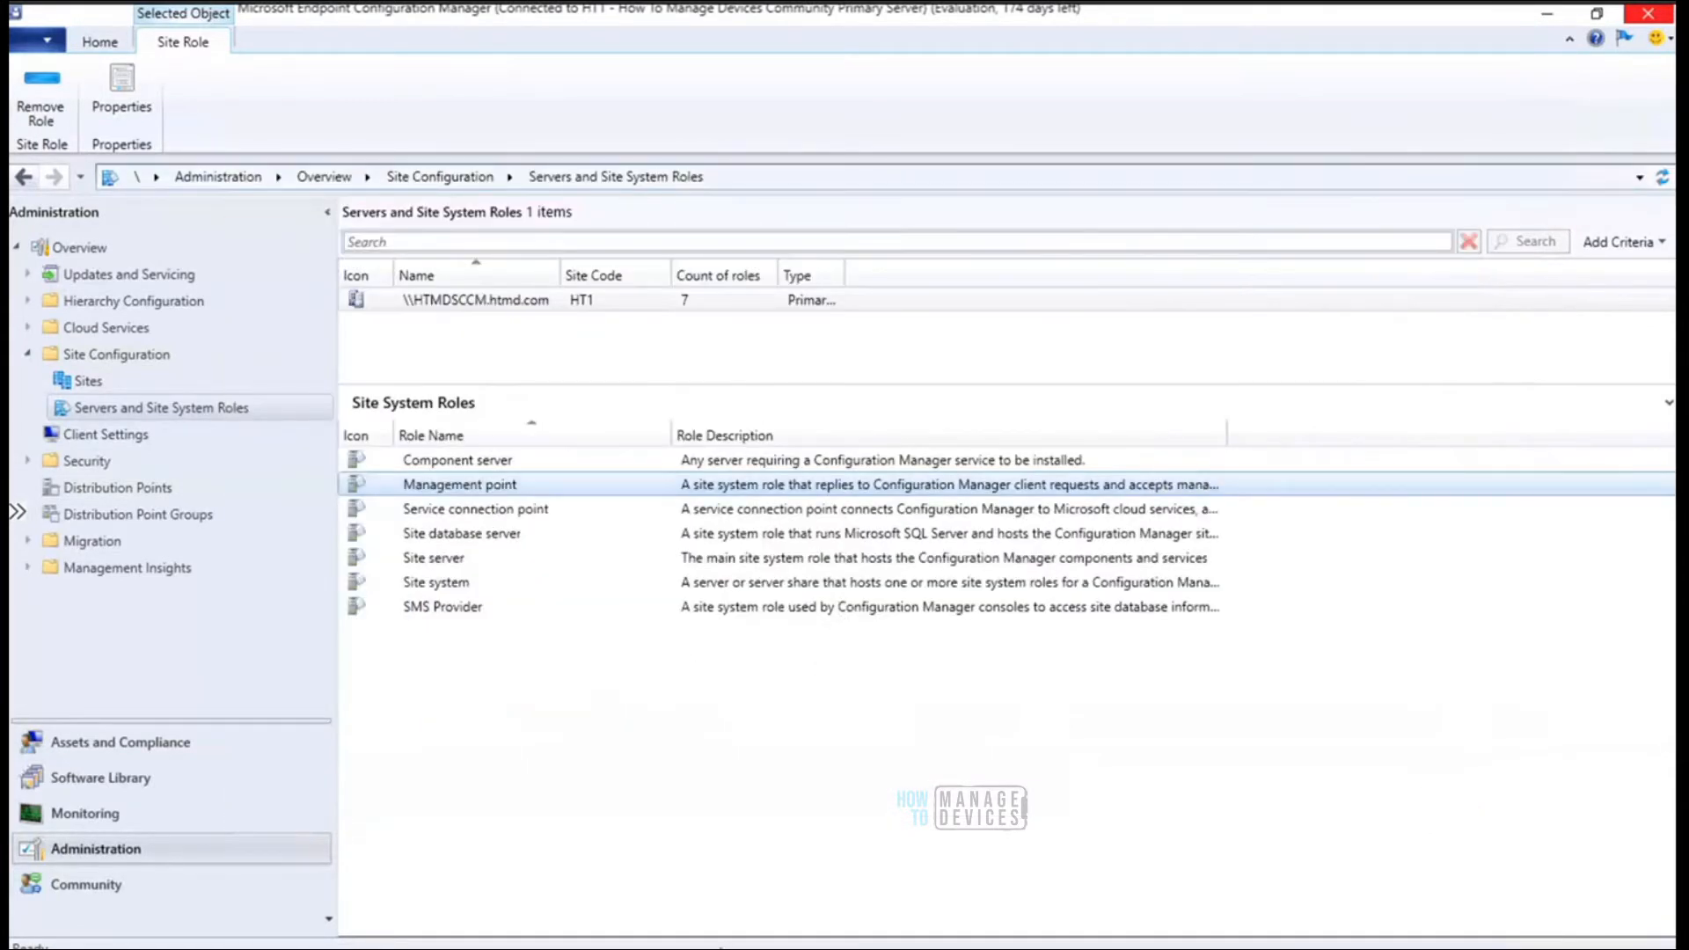
Switch to IIS Manager, refresh the HTMDSCCM server connection, and expand Sites and Default Web Site
key(alt+Tab)
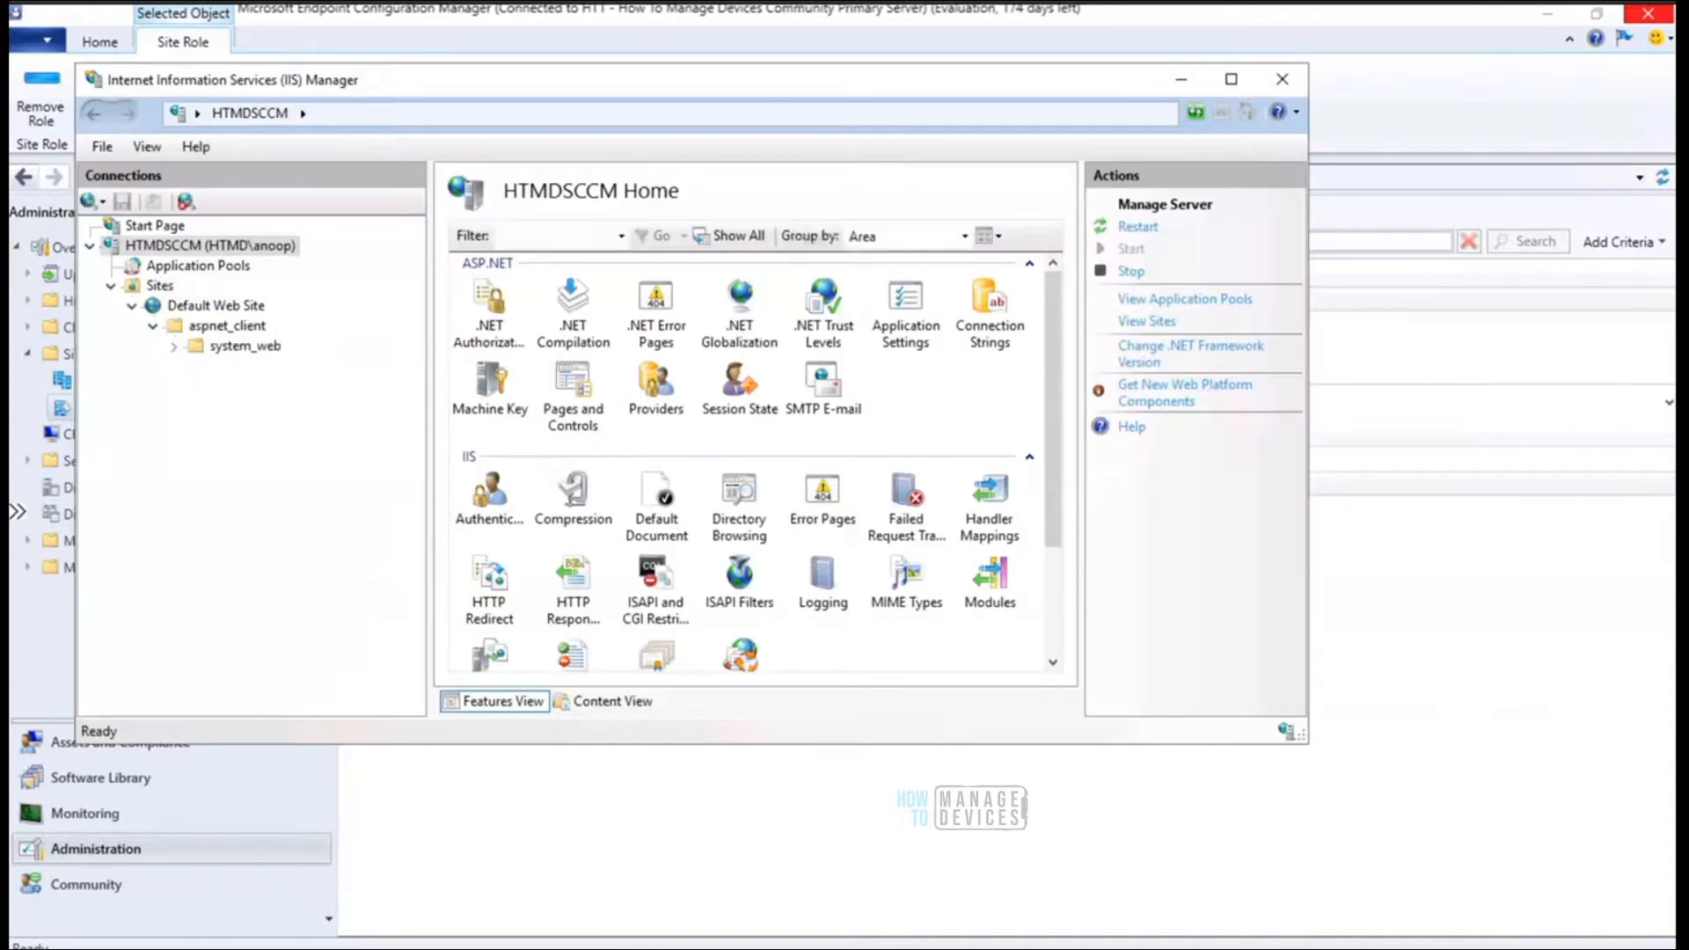
right_click(268, 250)
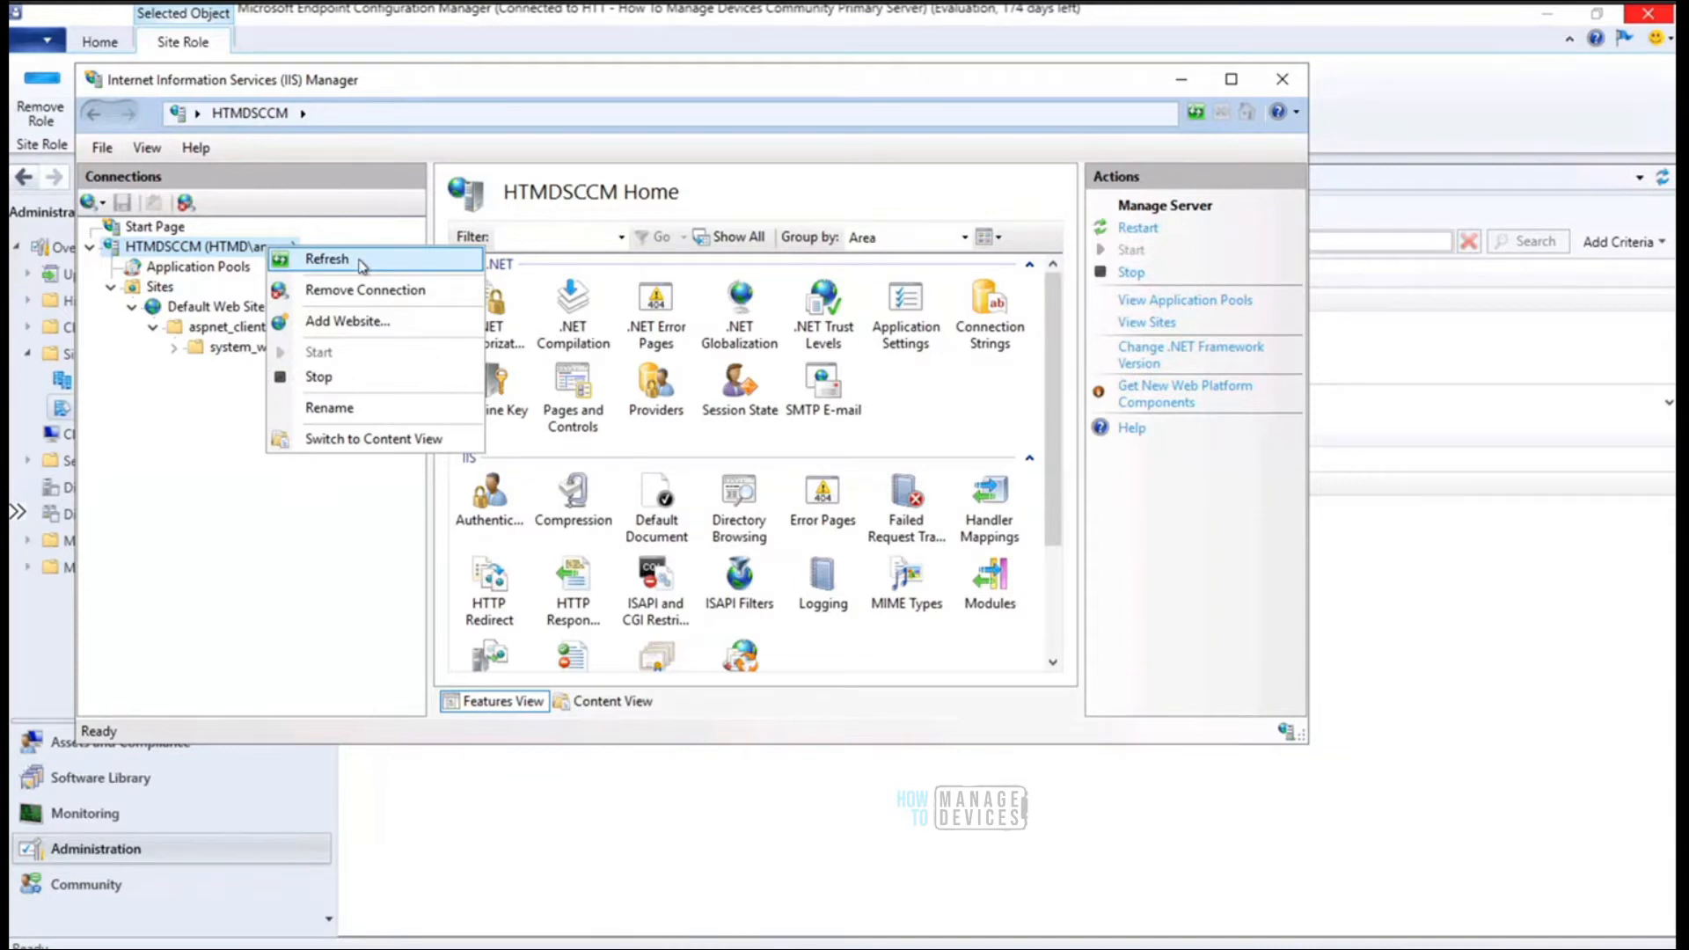
click(309, 586)
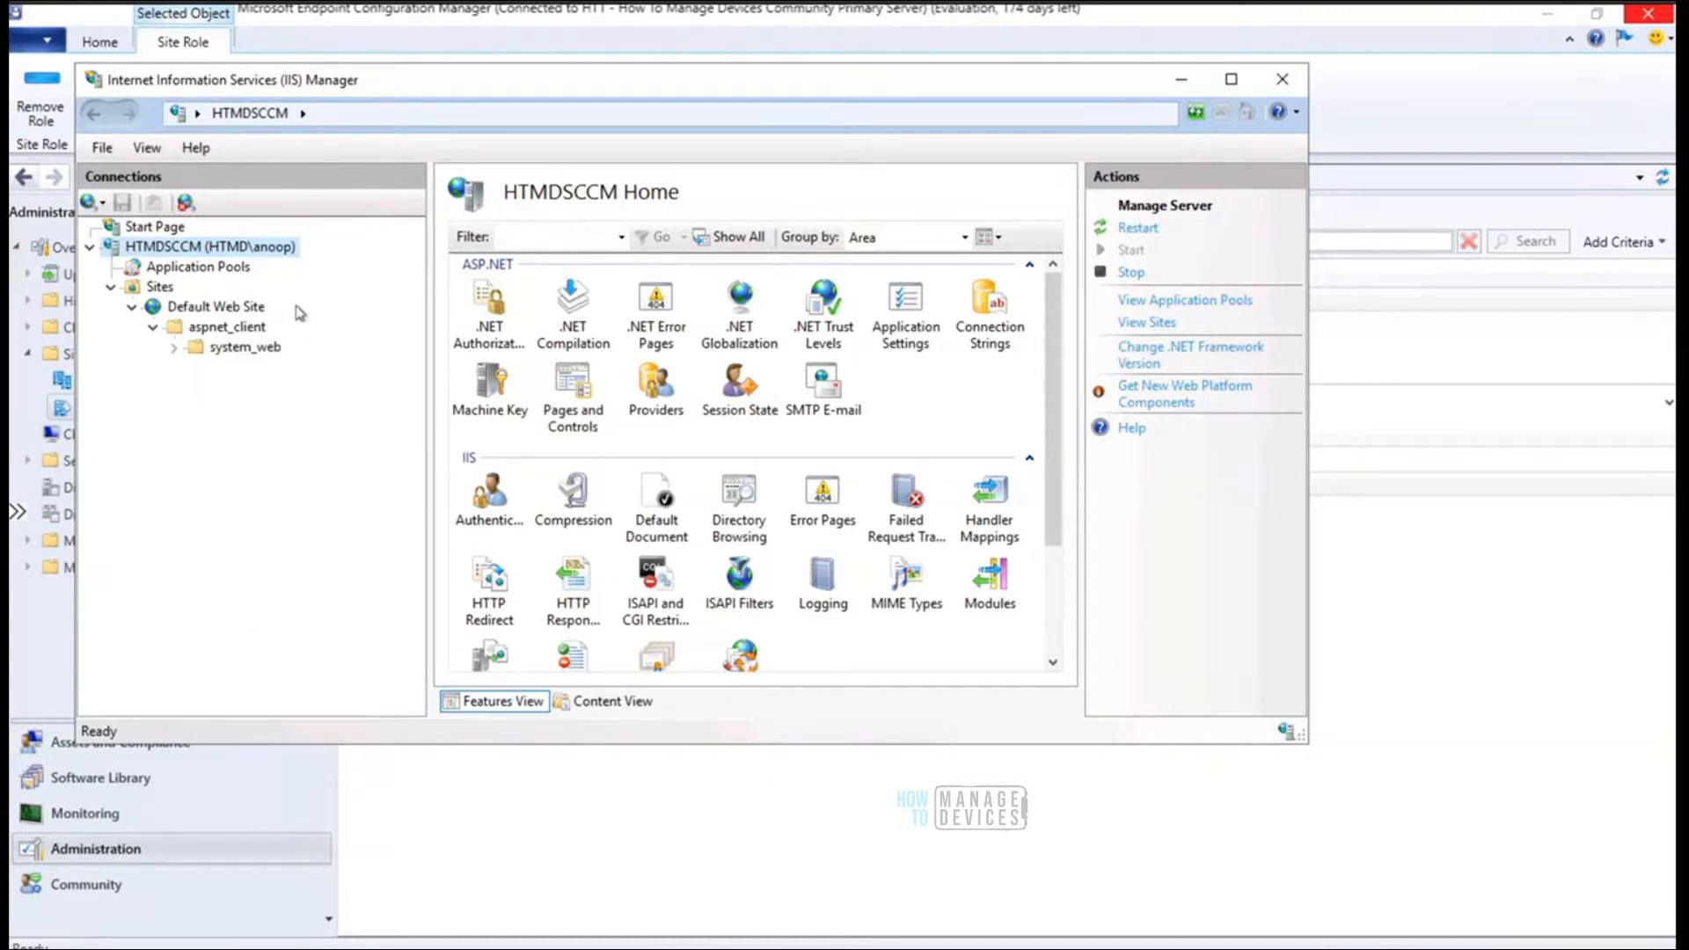
right_click(282, 249)
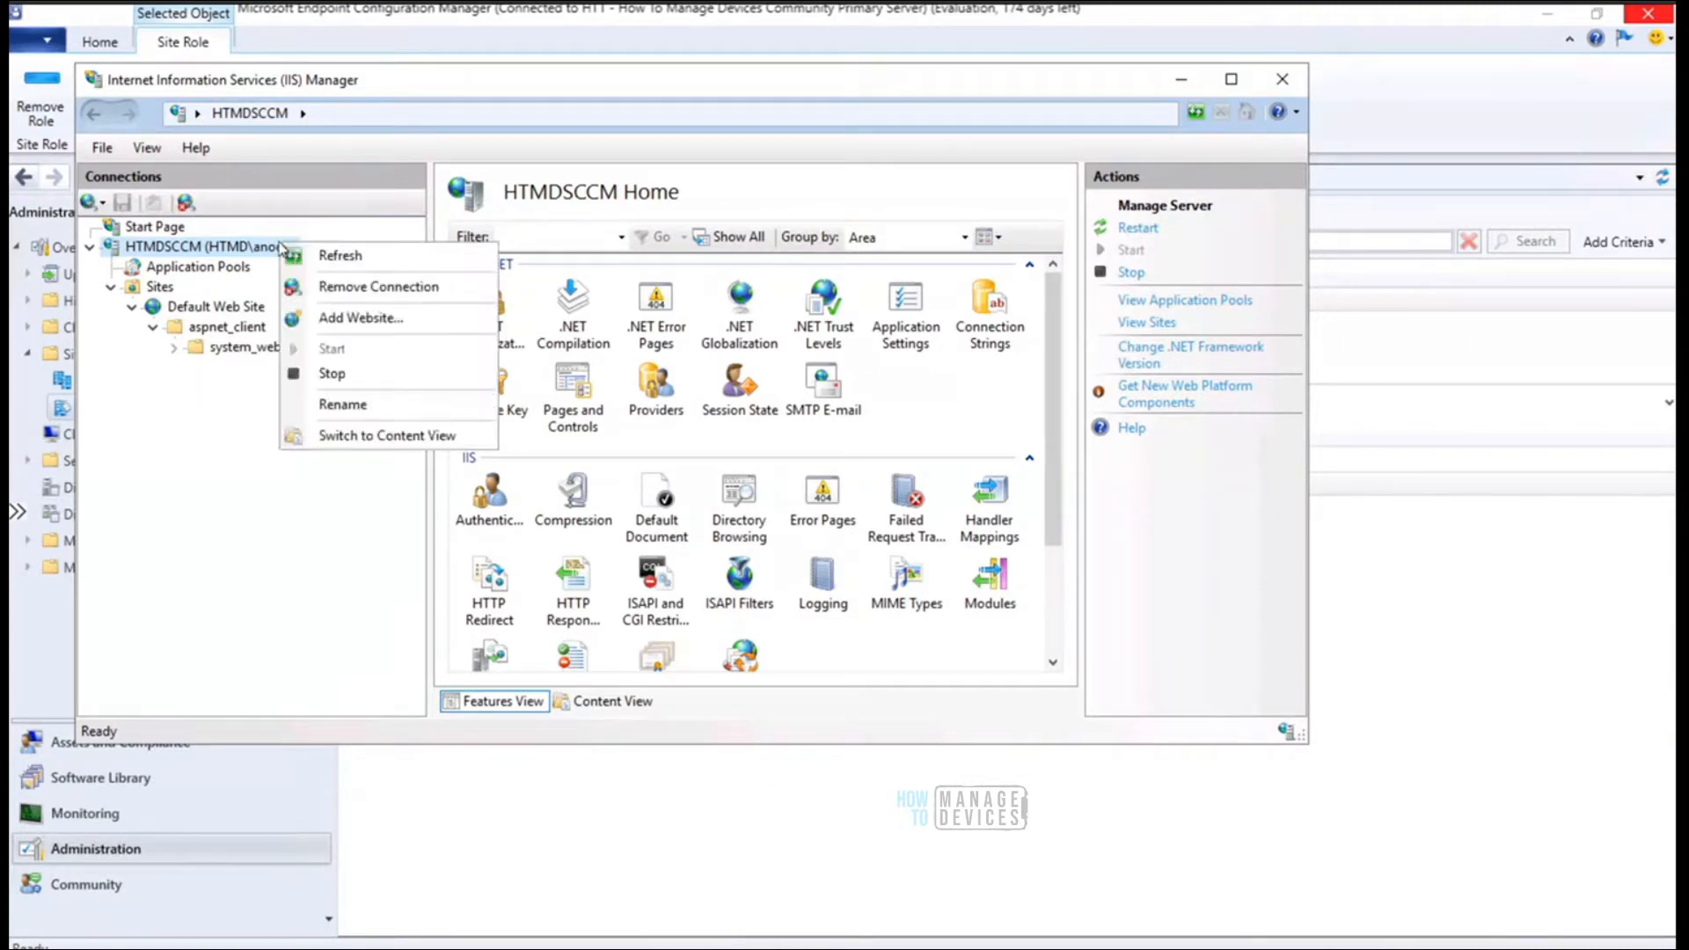
click(341, 256)
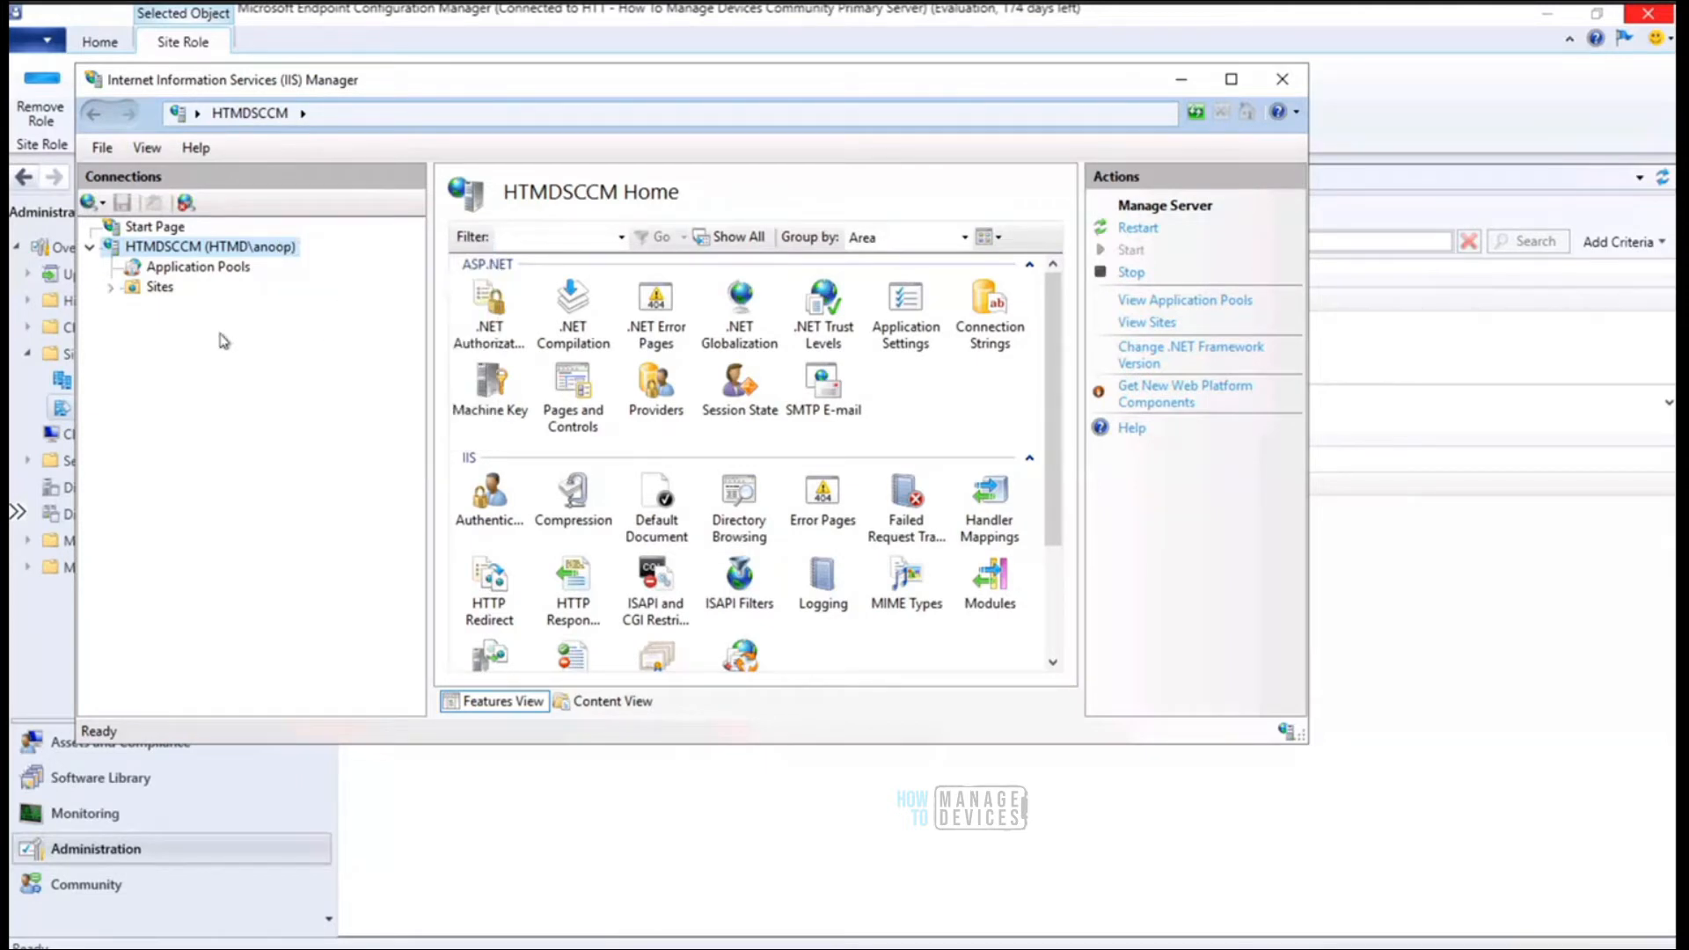
click(112, 289)
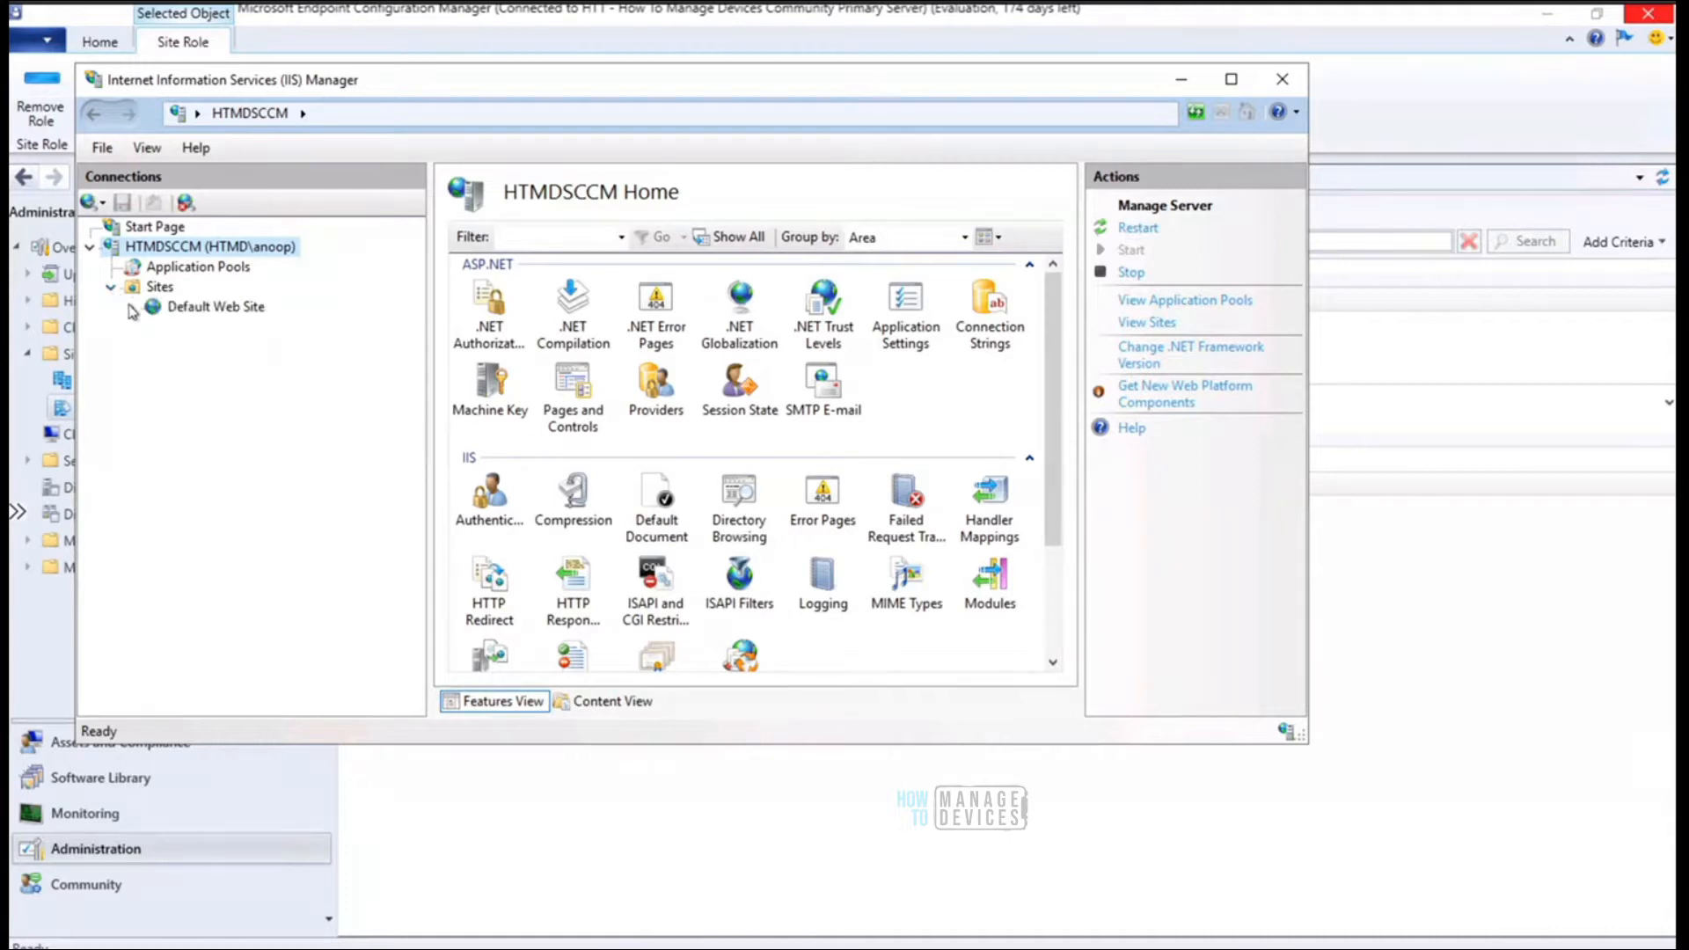
click(132, 308)
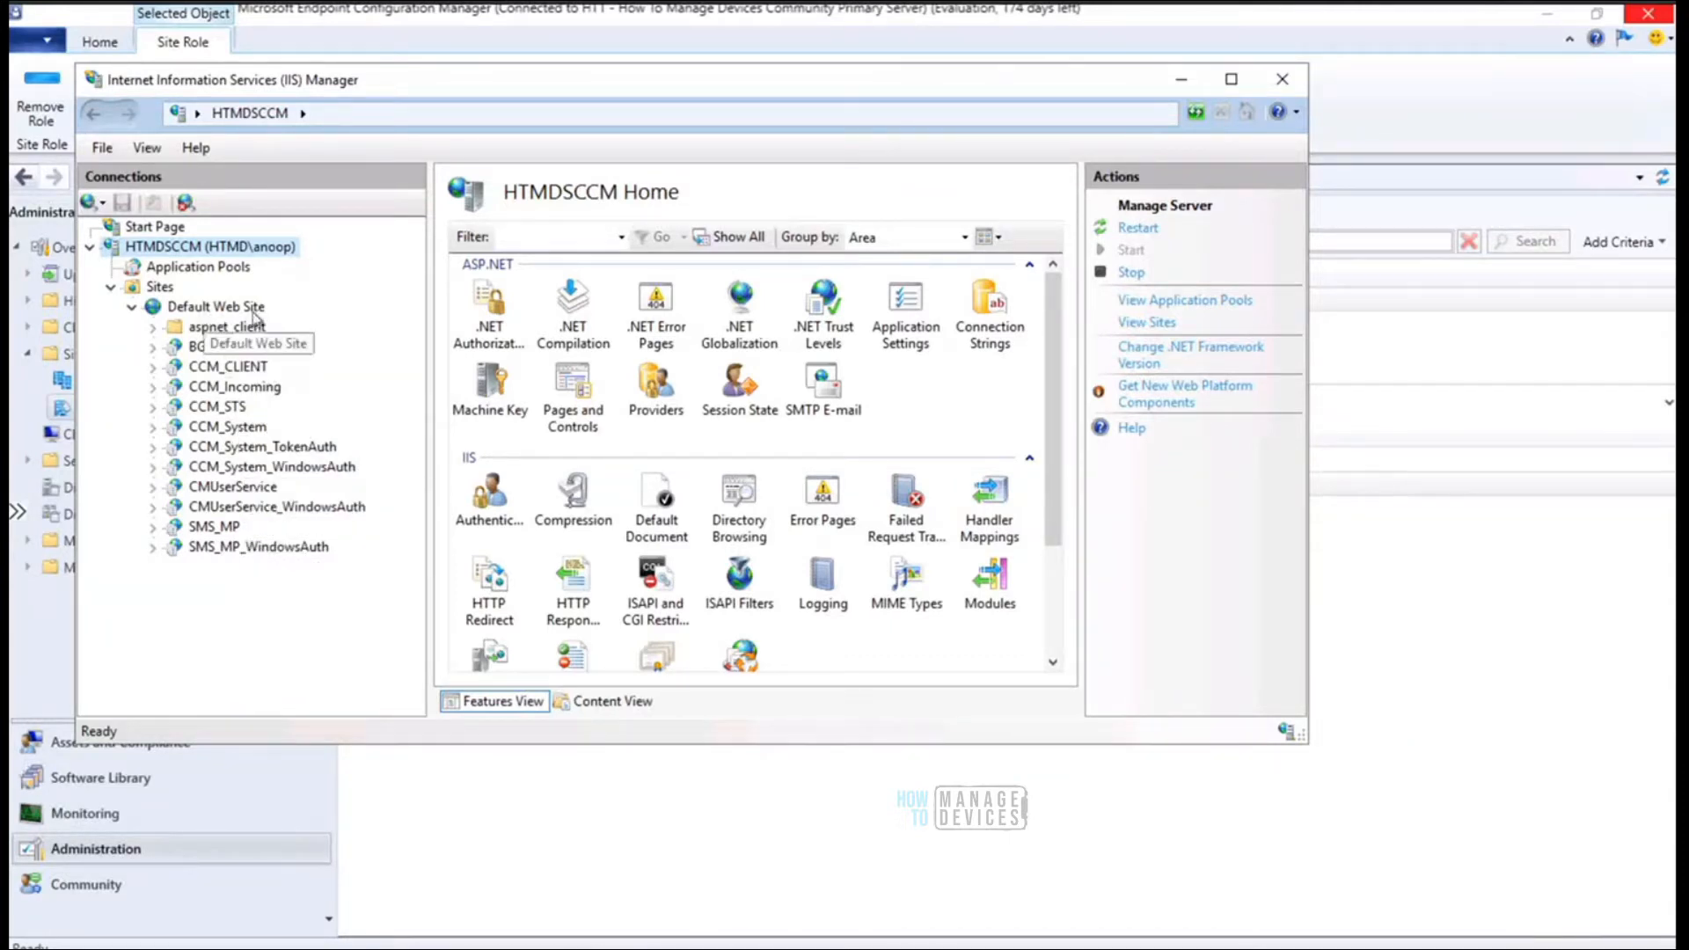
Inspect the BGB, CCM_CLIENT and CCM_Incoming applications under Default Web Site, narrowing the connections tree slightly
click(236, 373)
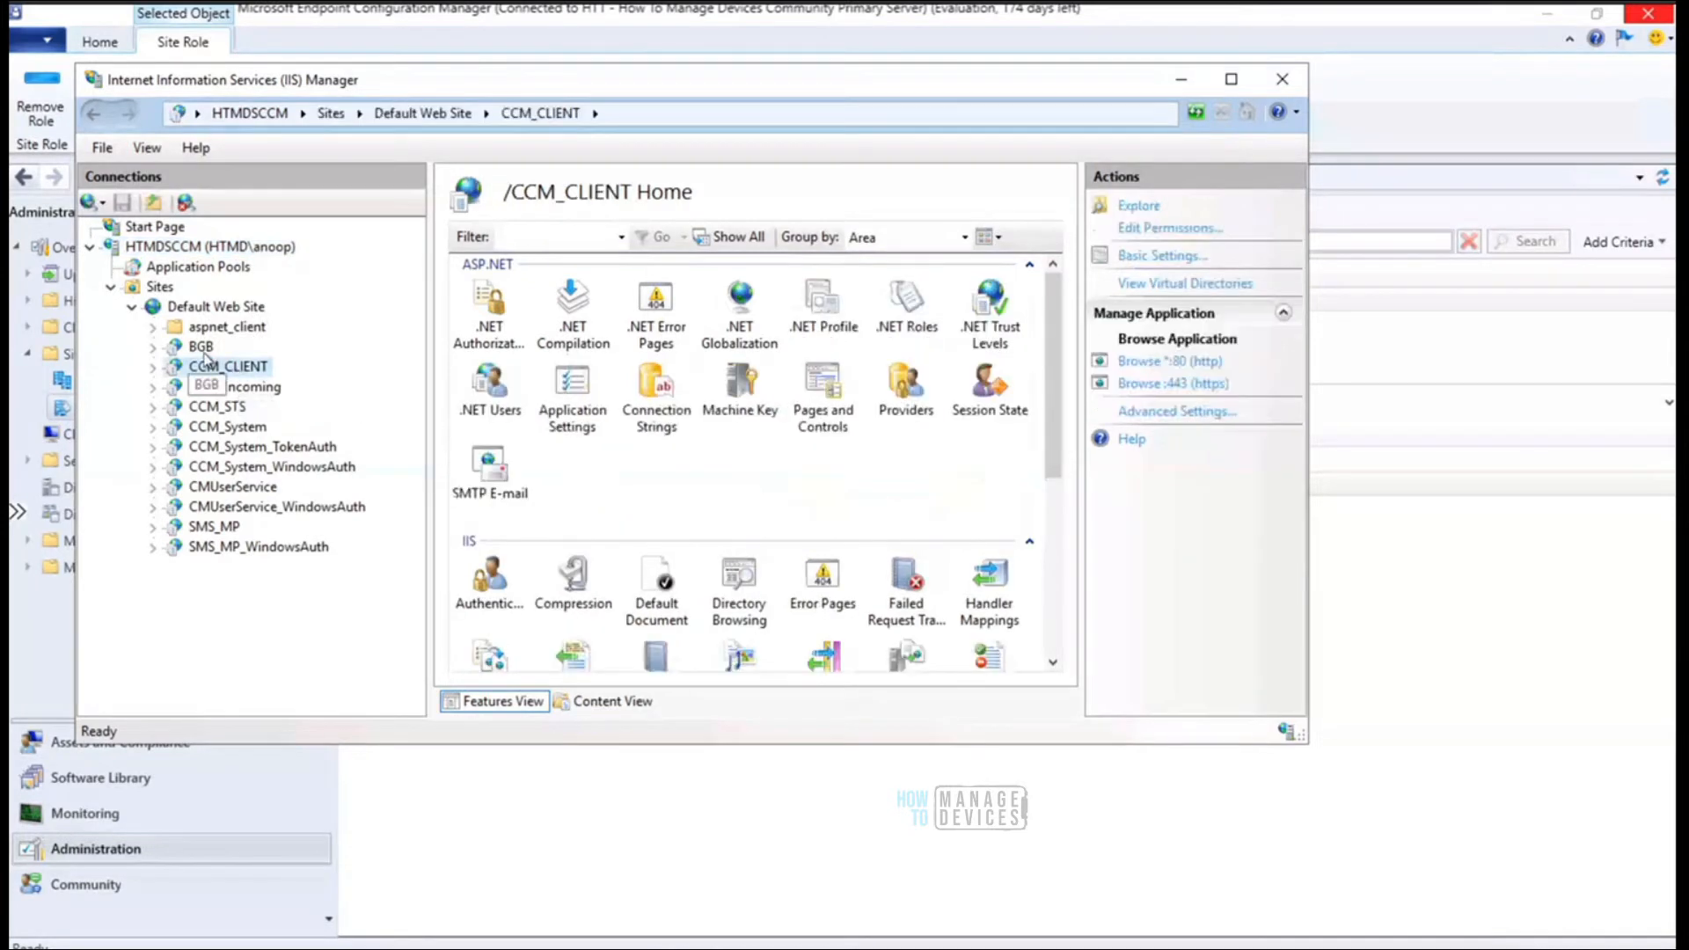
click(205, 352)
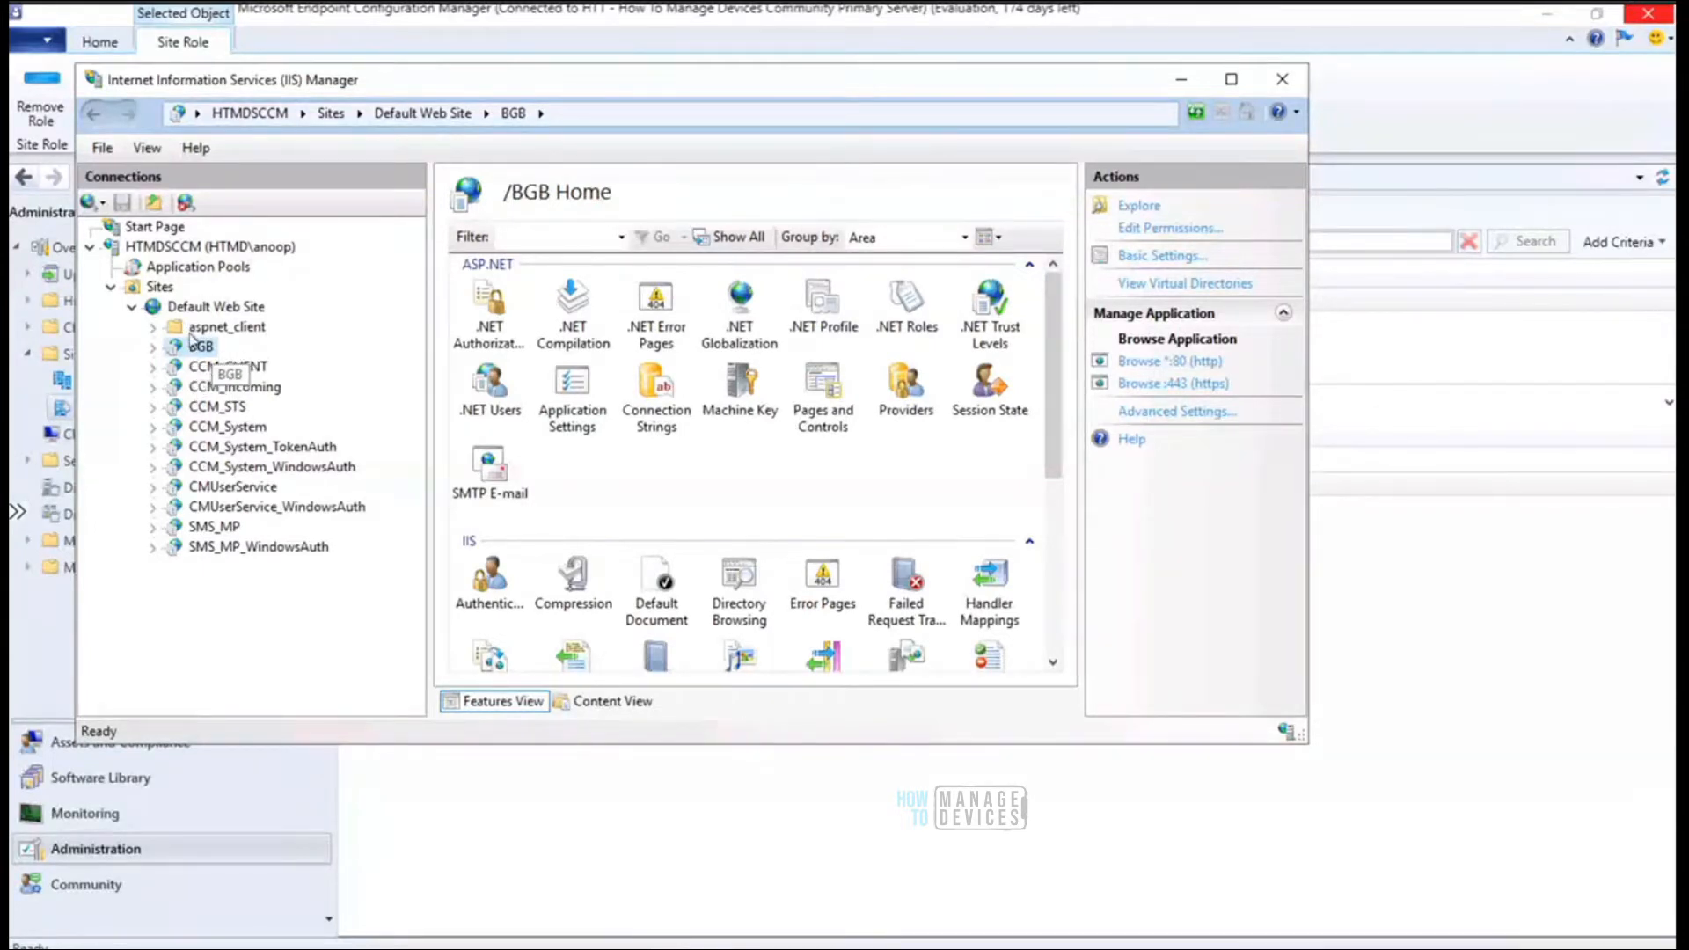
click(230, 369)
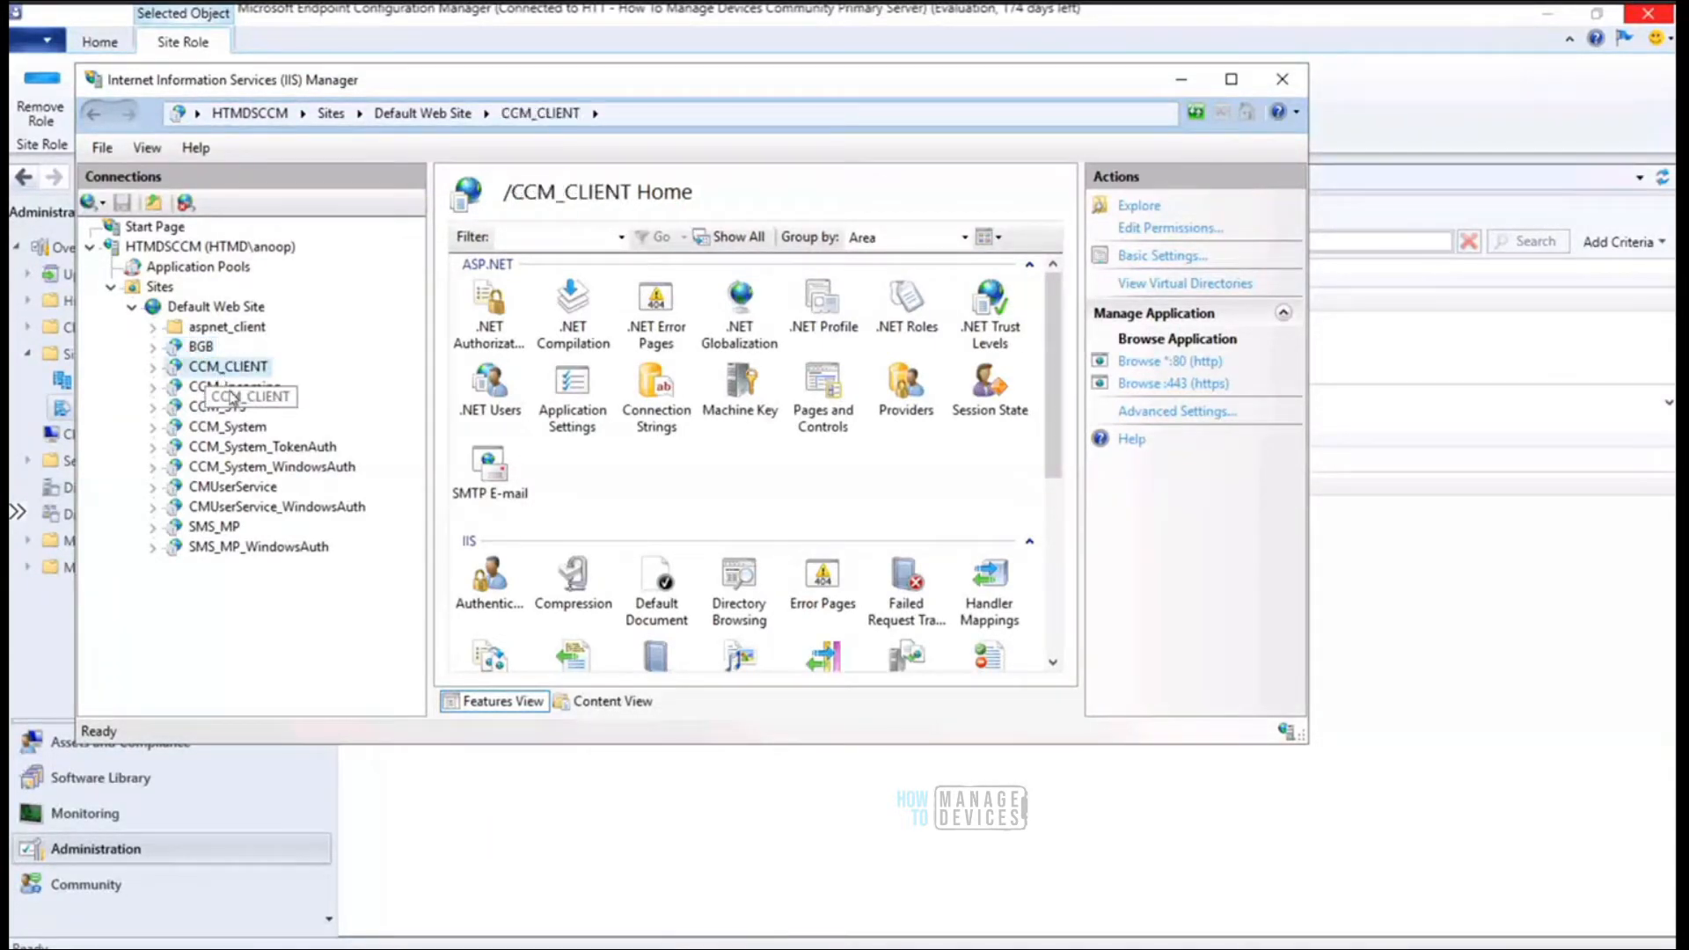
click(233, 388)
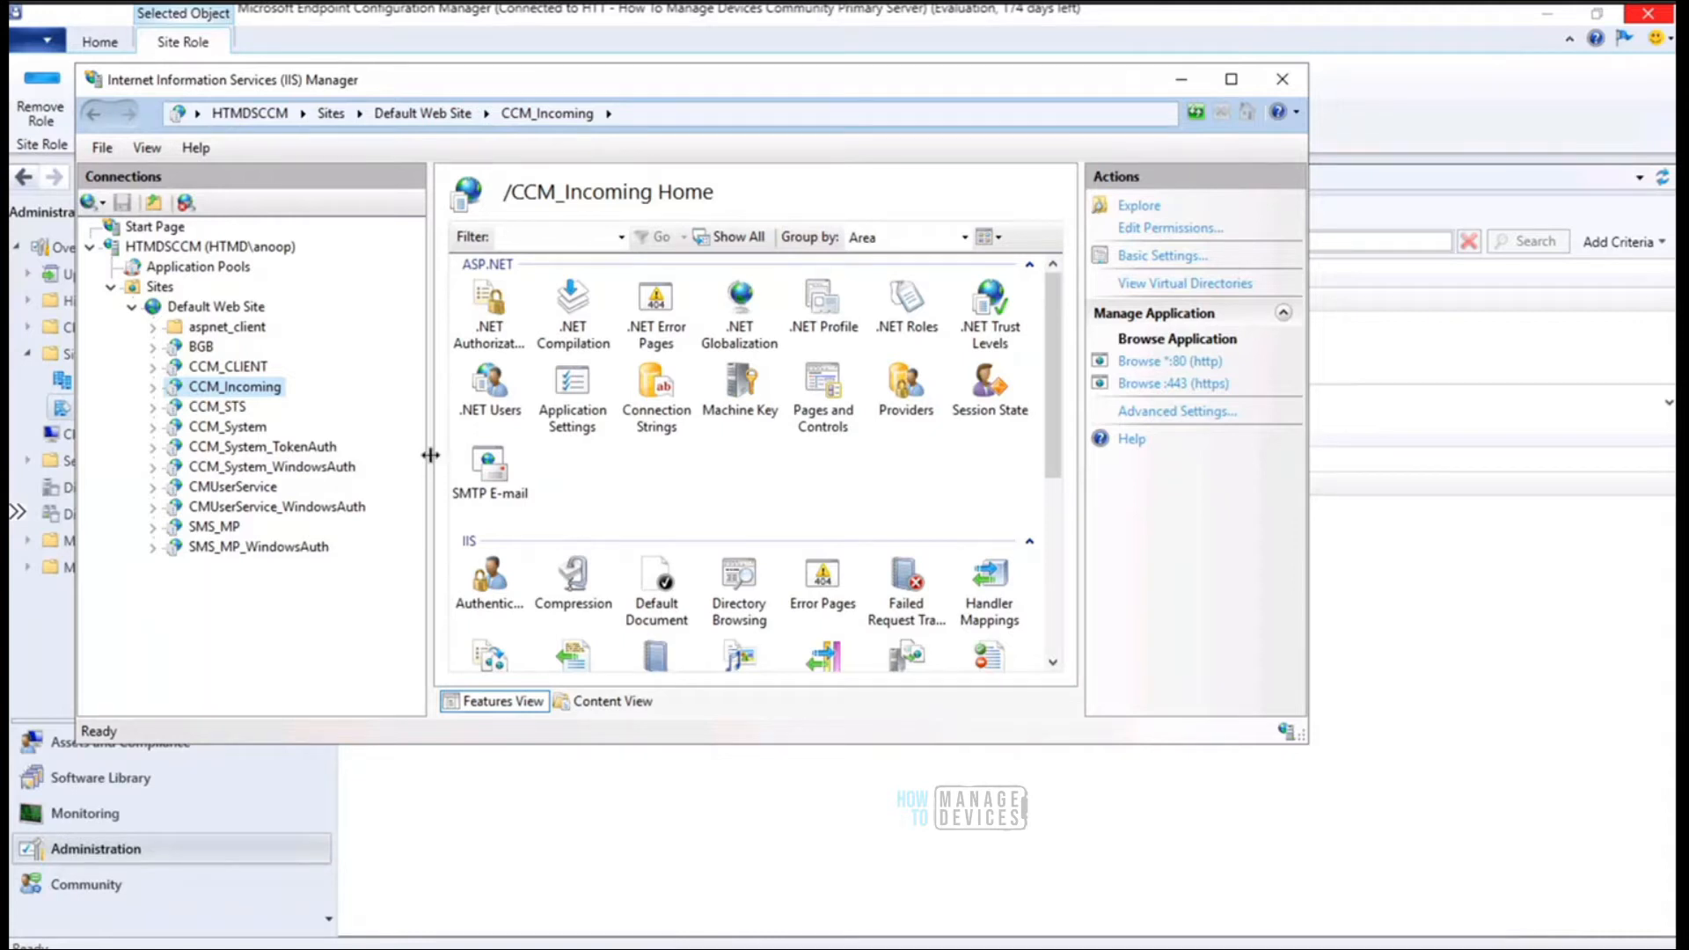
drag(431, 455, 410, 454)
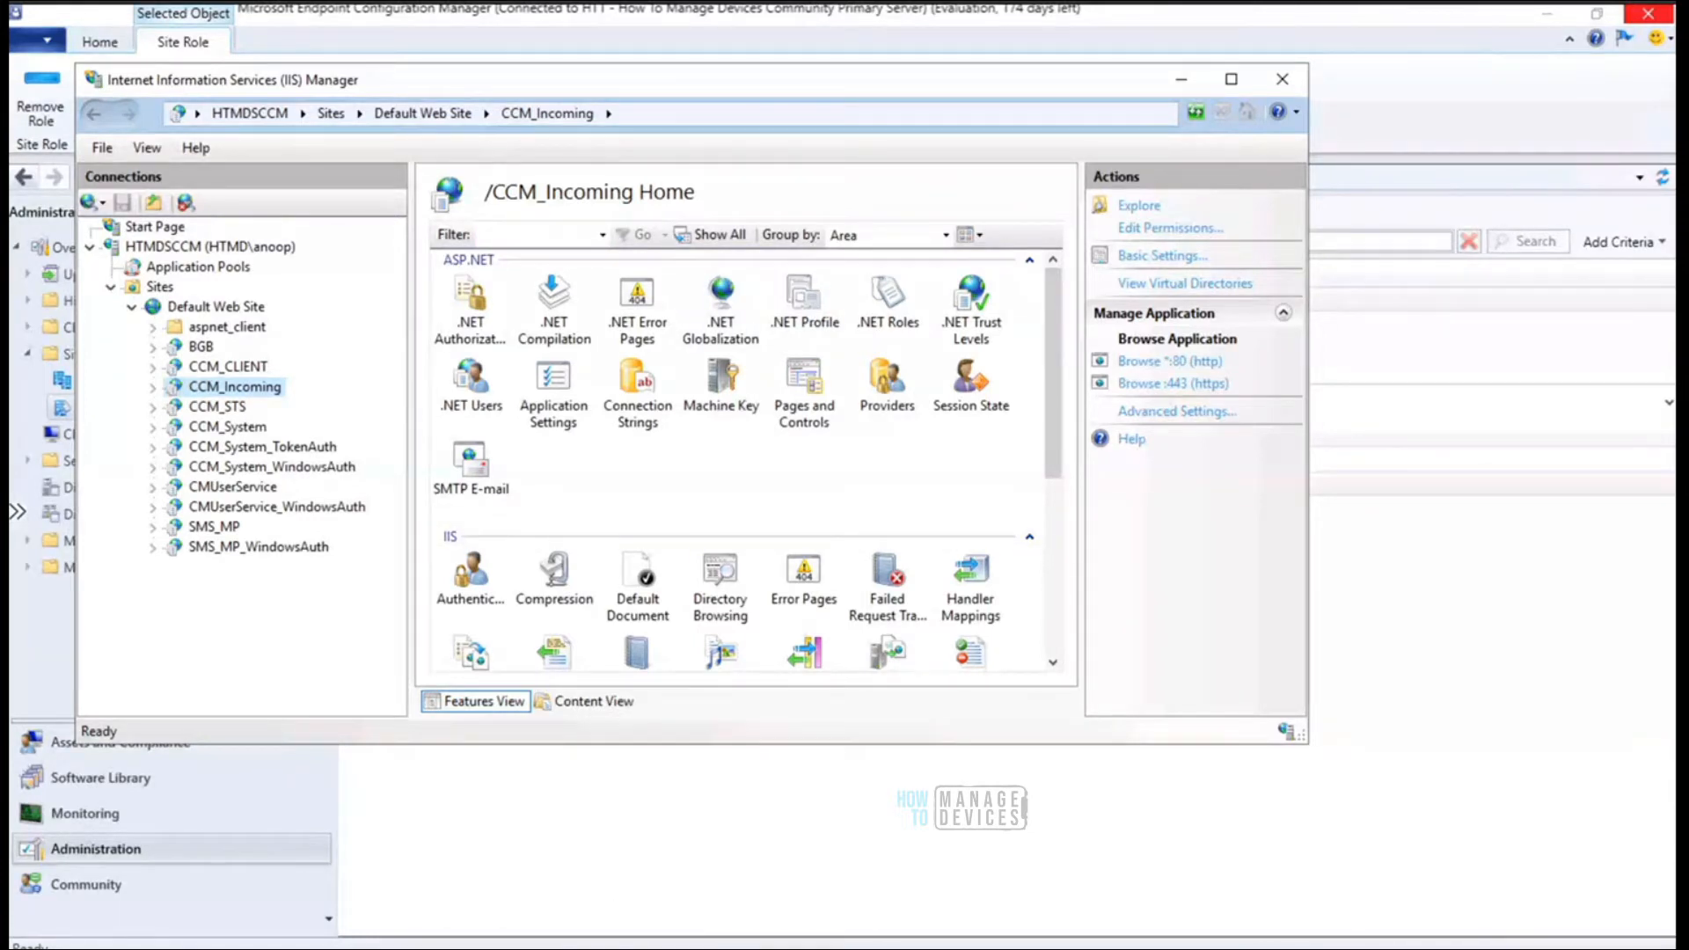
Switch to the Logs folder and open the mpcontrol log
key(alt+Tab)
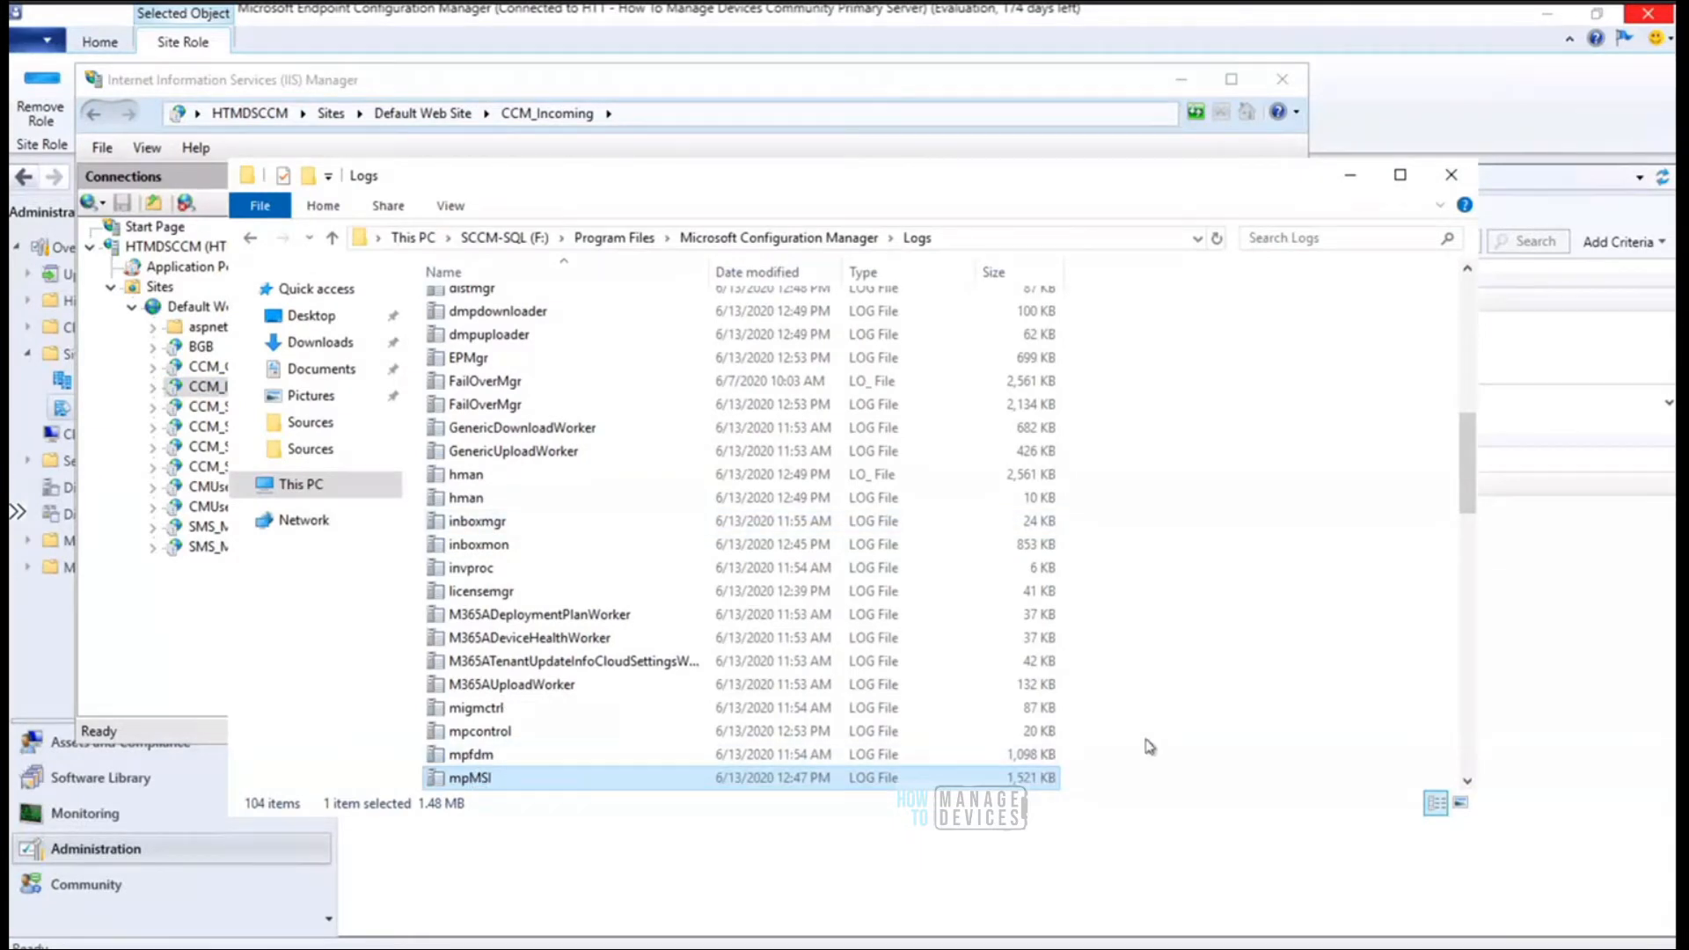
click(1468, 782)
click(1468, 782)
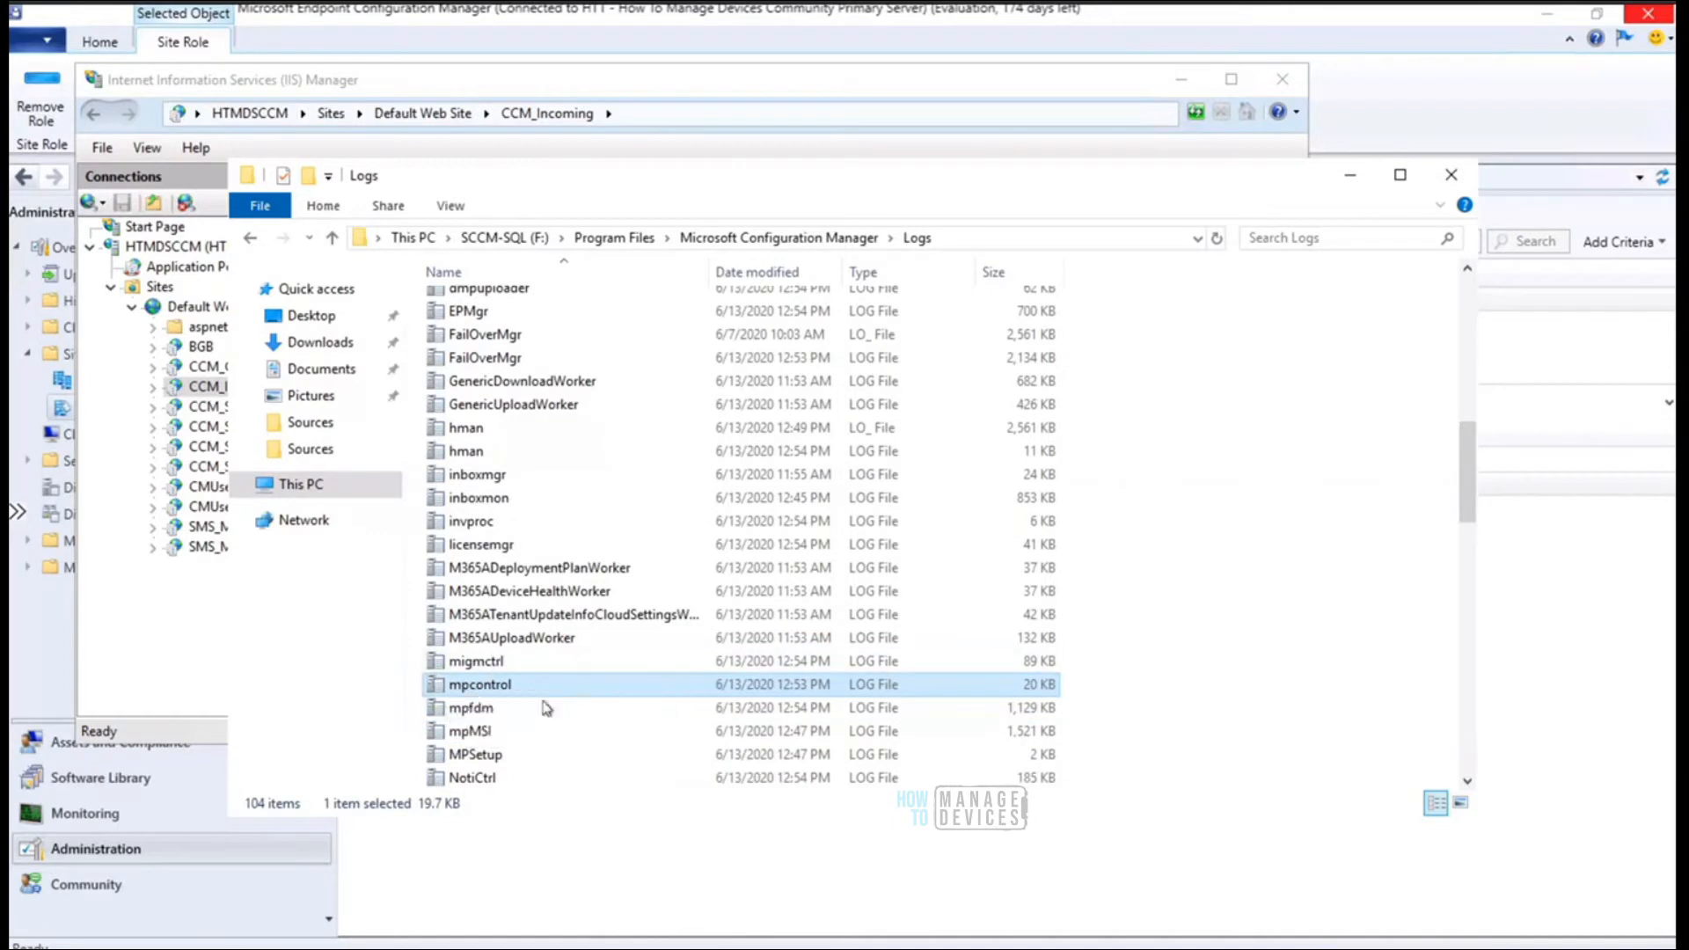
click(439, 675)
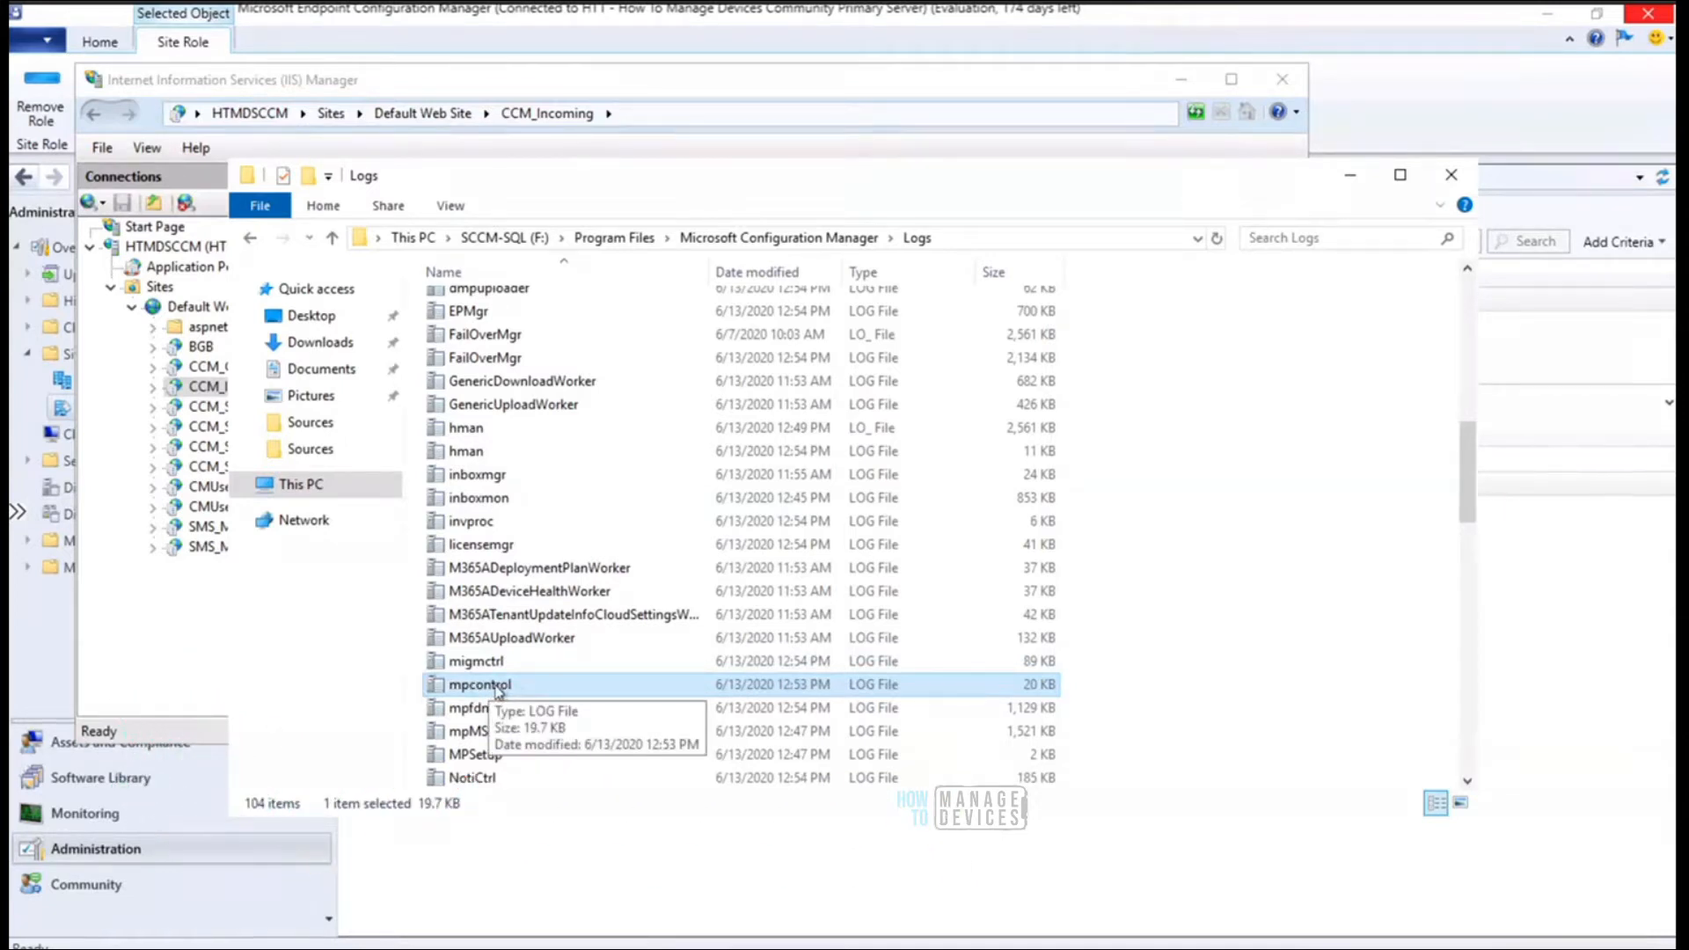
double_click(482, 686)
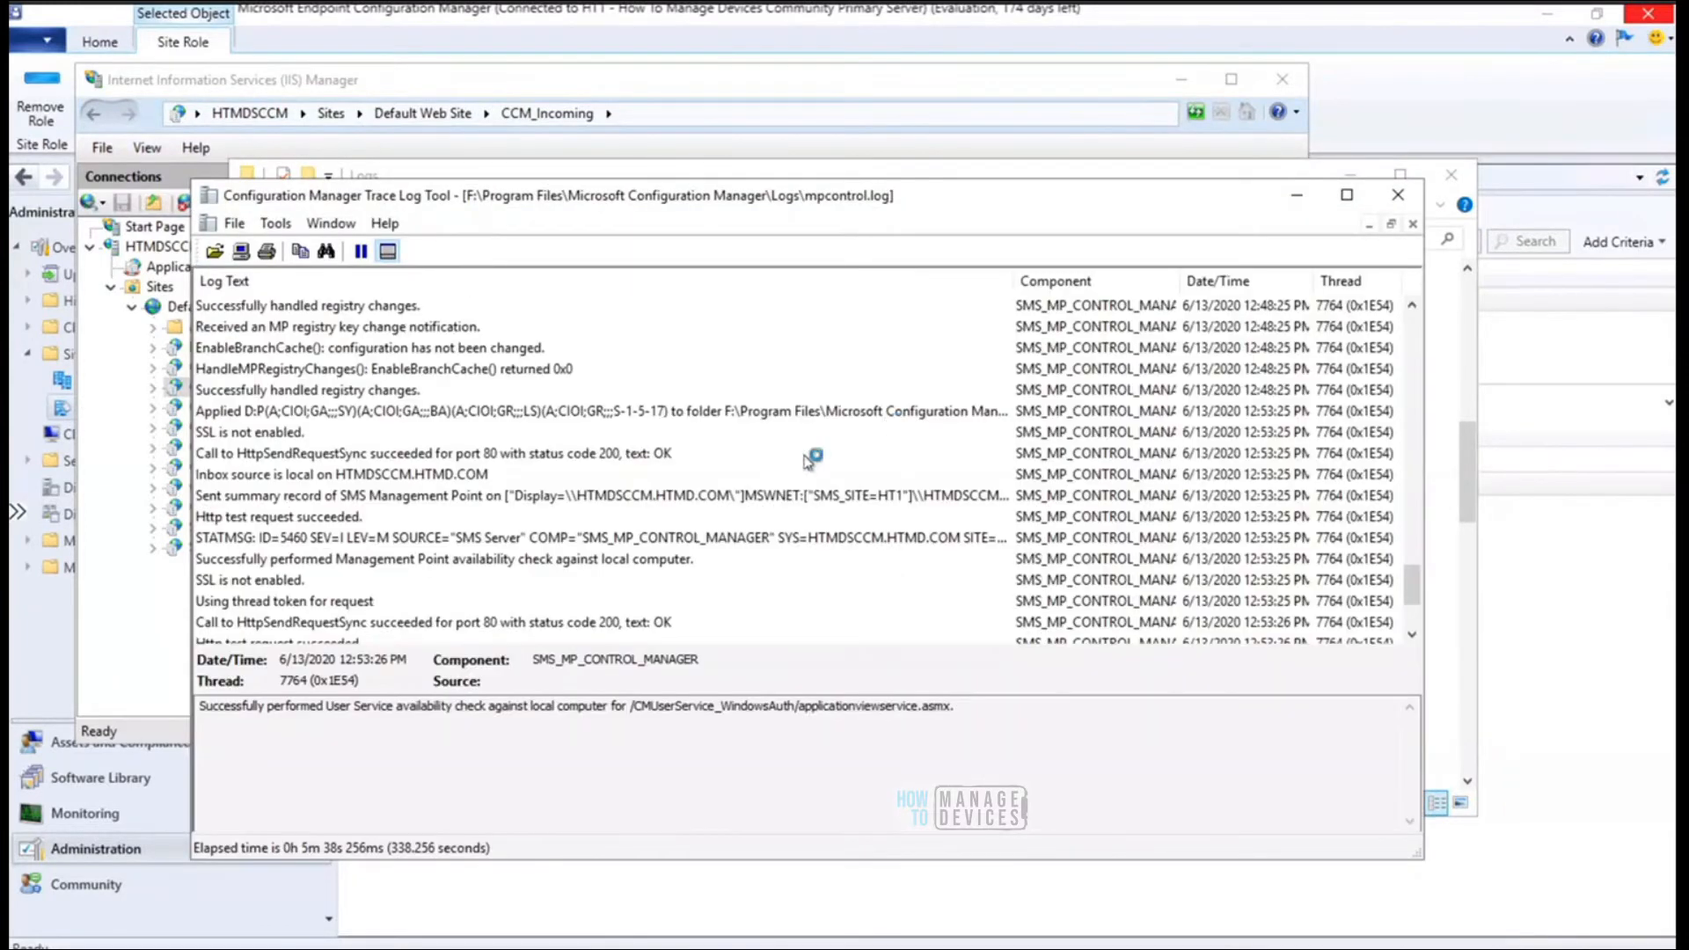
Step through the mpcontrol log from the port 80 HttpSendRequestSync entry down to the last entries
click(648, 458)
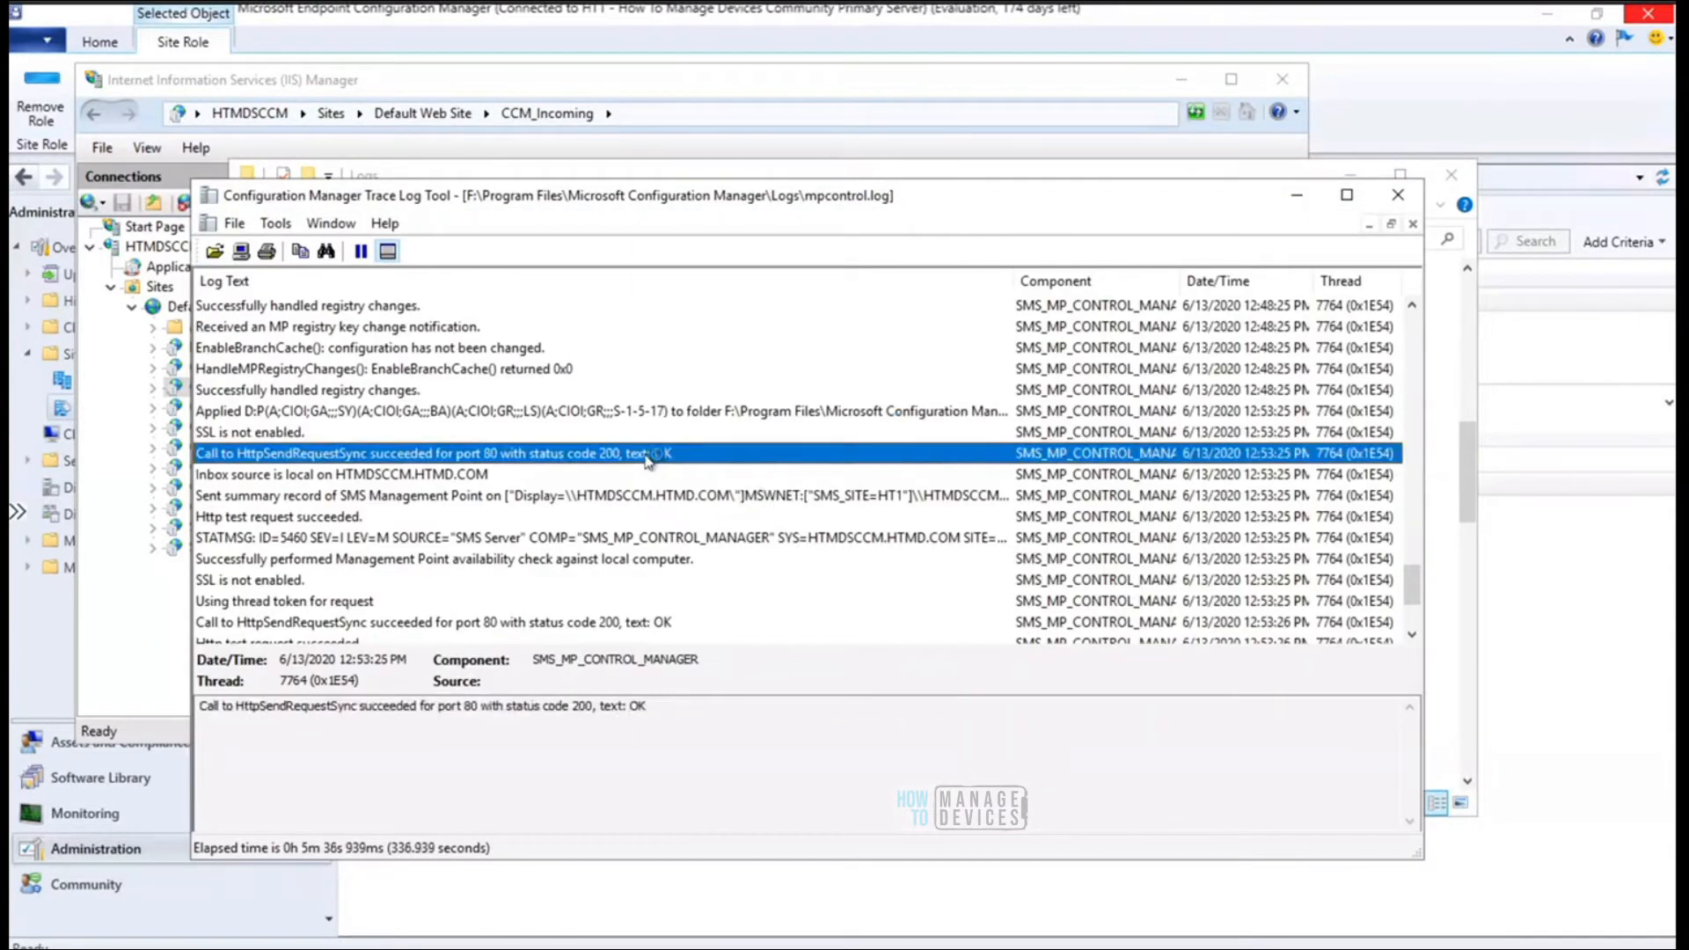
key(Down)
key(Down)
key(Down)
key(Down)
key(Down)
key(Down)
key(Down)
key(Down)
key(Down)
key(Down)
key(Down)
key(Down)
key(Down)
key(Down)
key(Down)
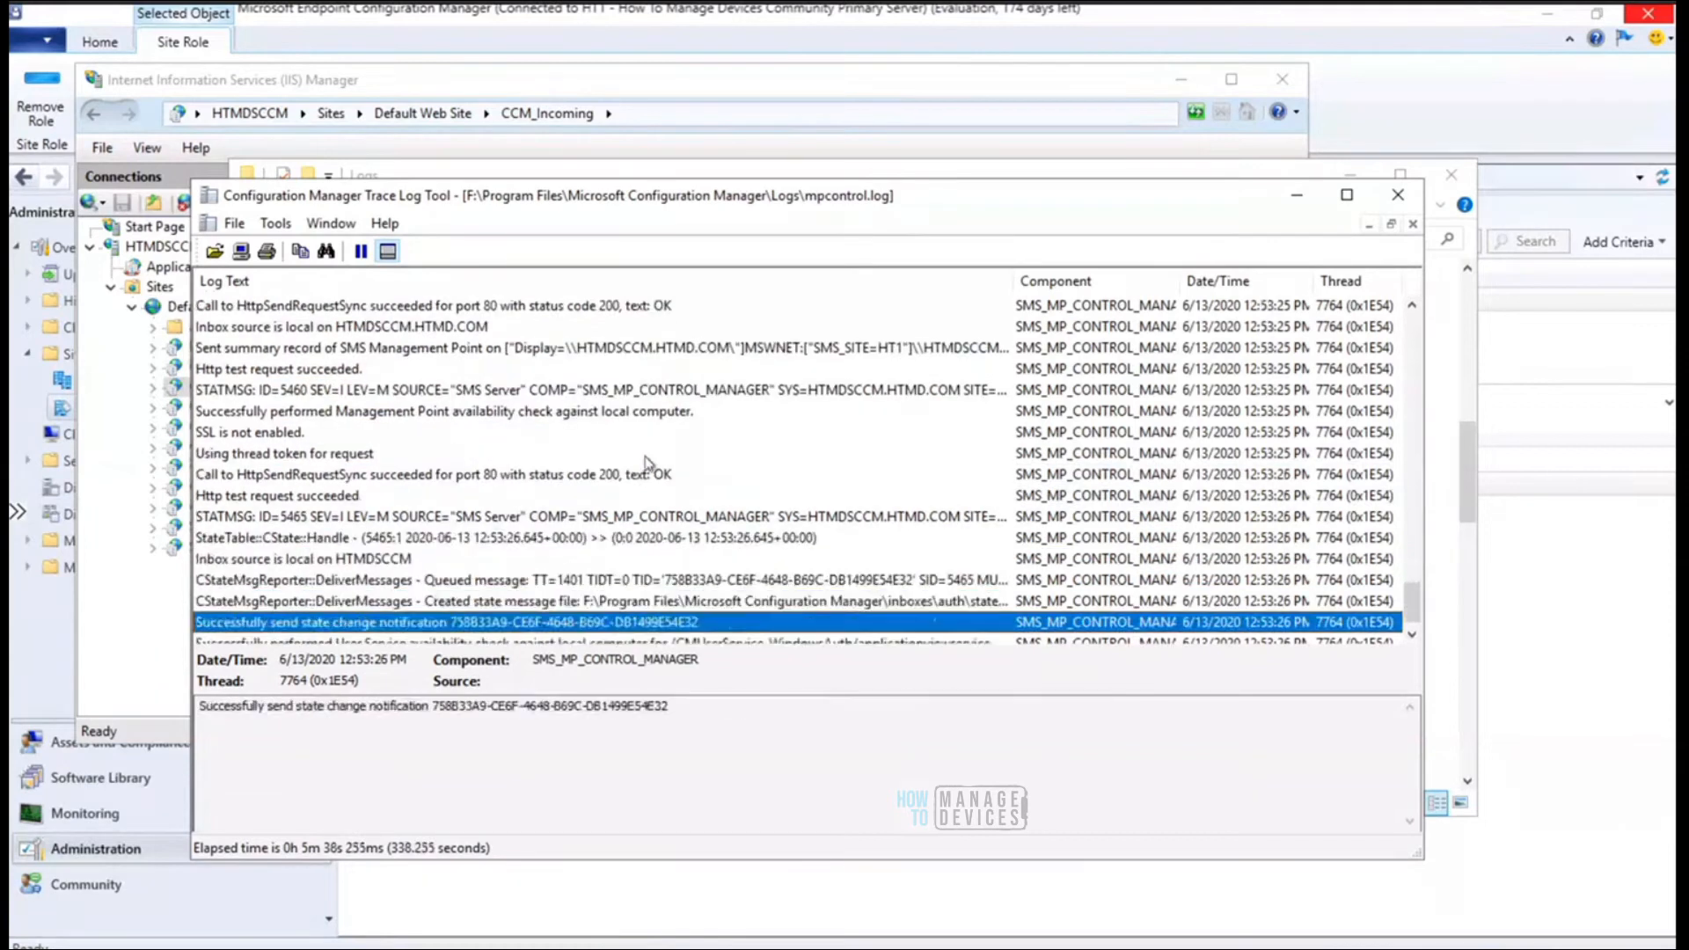
key(Down)
Examine the last HttpSendRequestSync entry in the mpcontrol log, highlighting its message text in the details pane
click(654, 454)
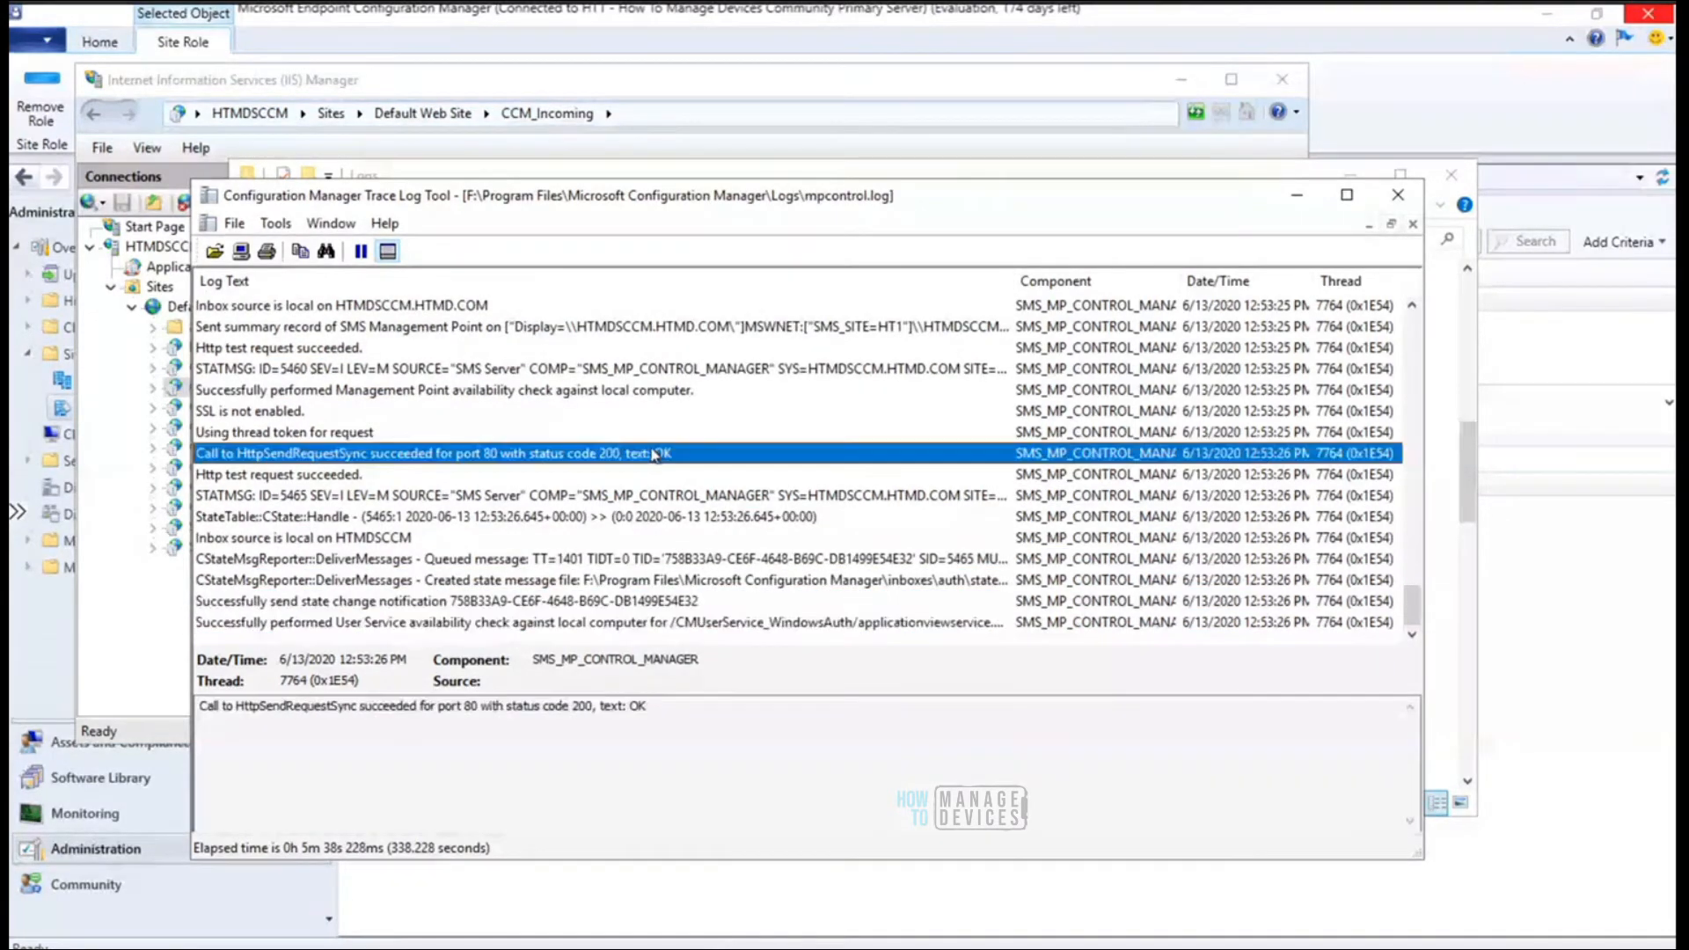
drag(652, 706, 199, 705)
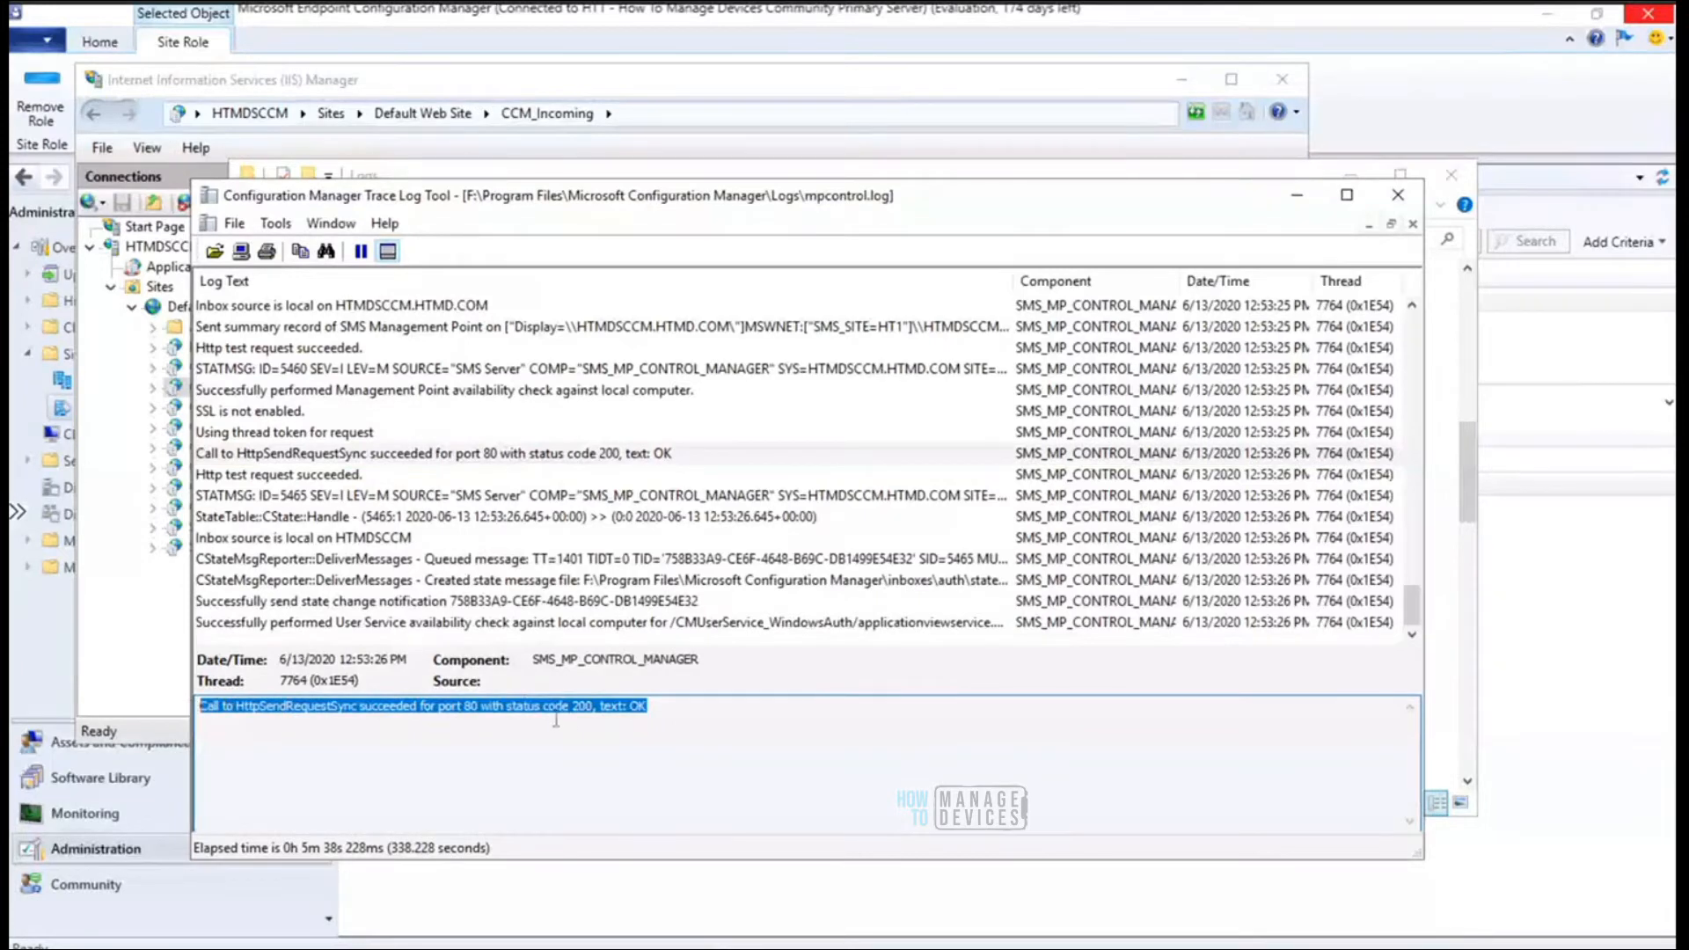
click(667, 706)
drag(668, 707, 180, 692)
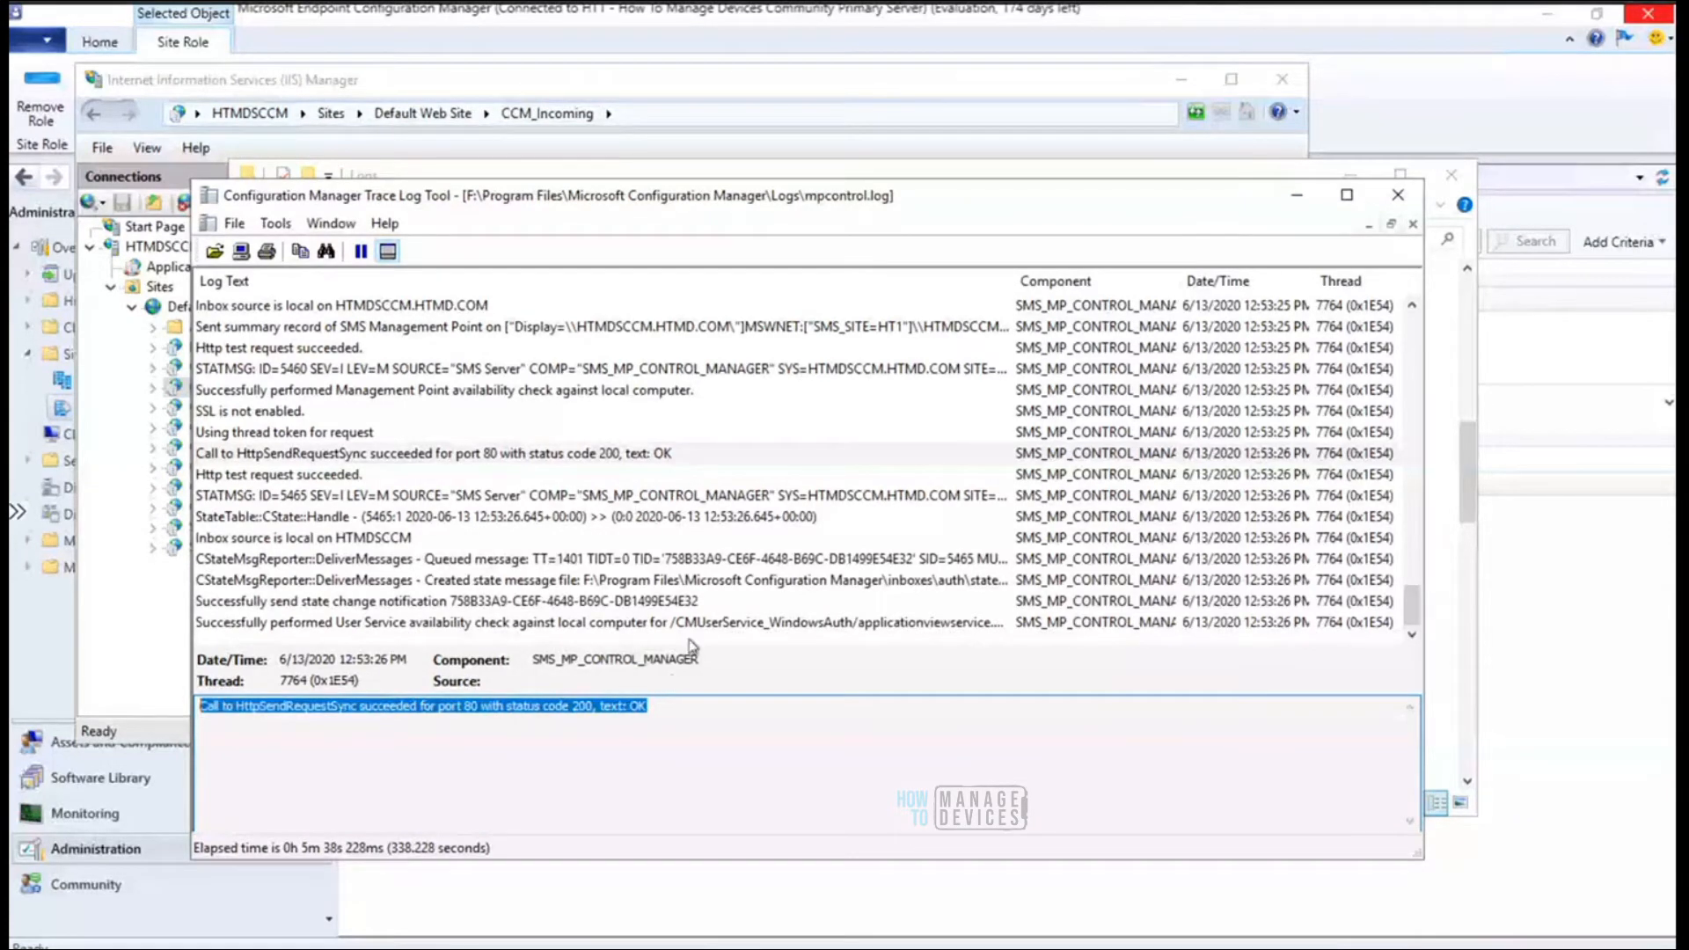
click(1412, 636)
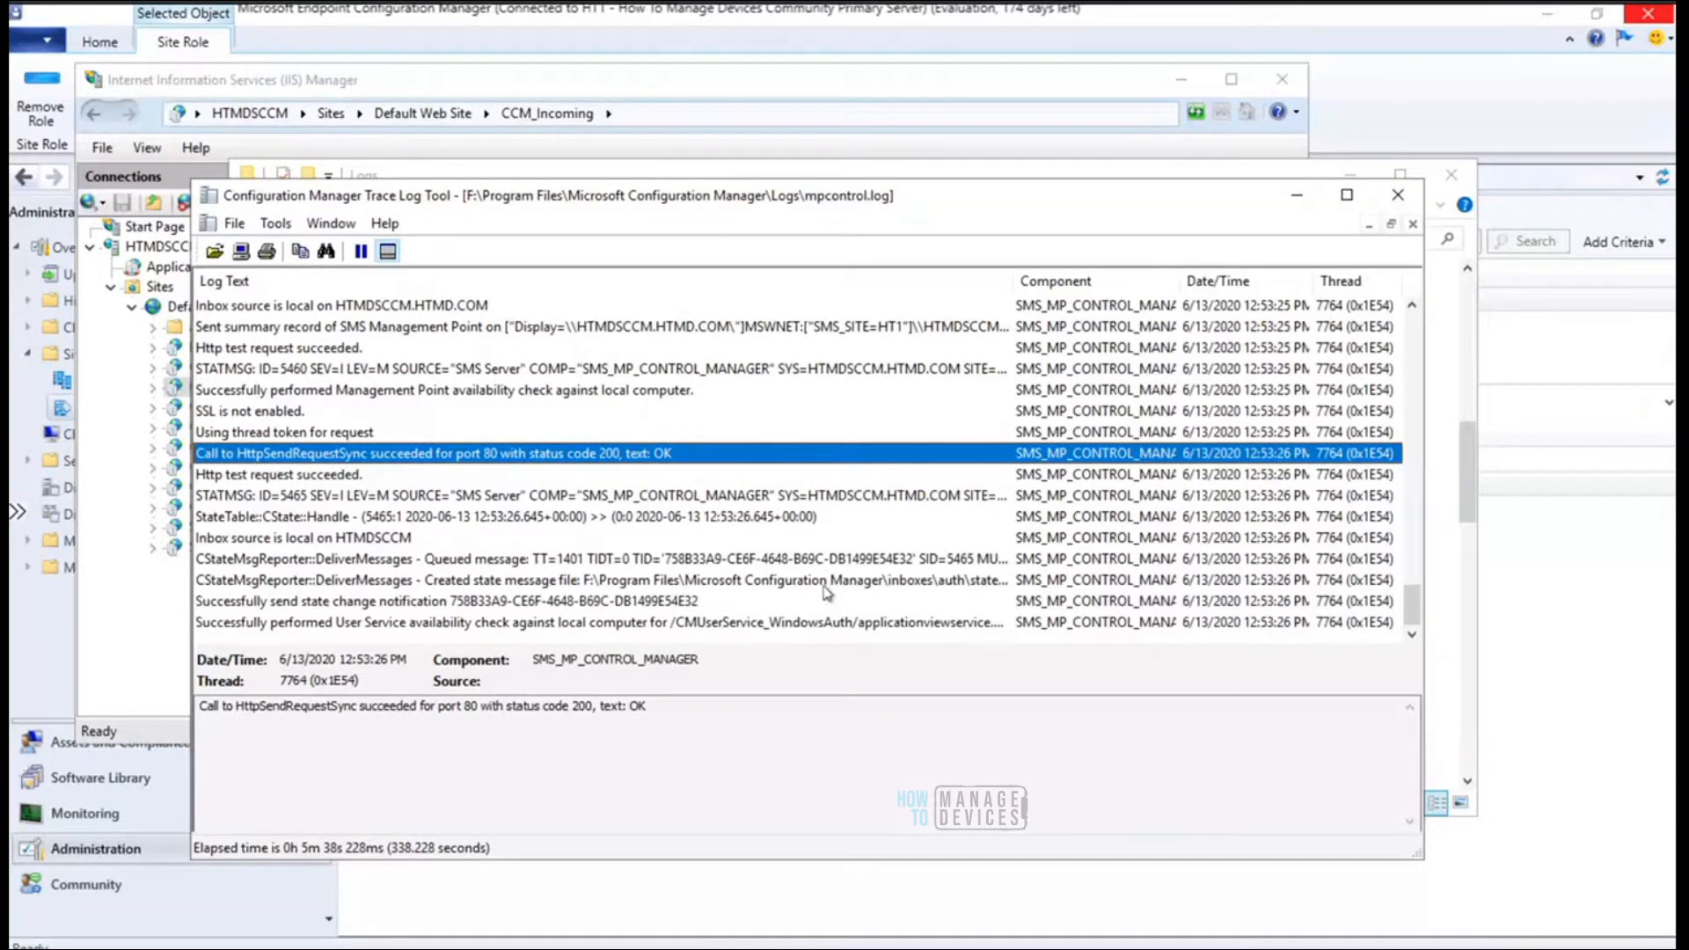
Move the mpcontrol log window aside, check the management point applications in IIS Manager, and return to the log
drag(818, 197, 1027, 196)
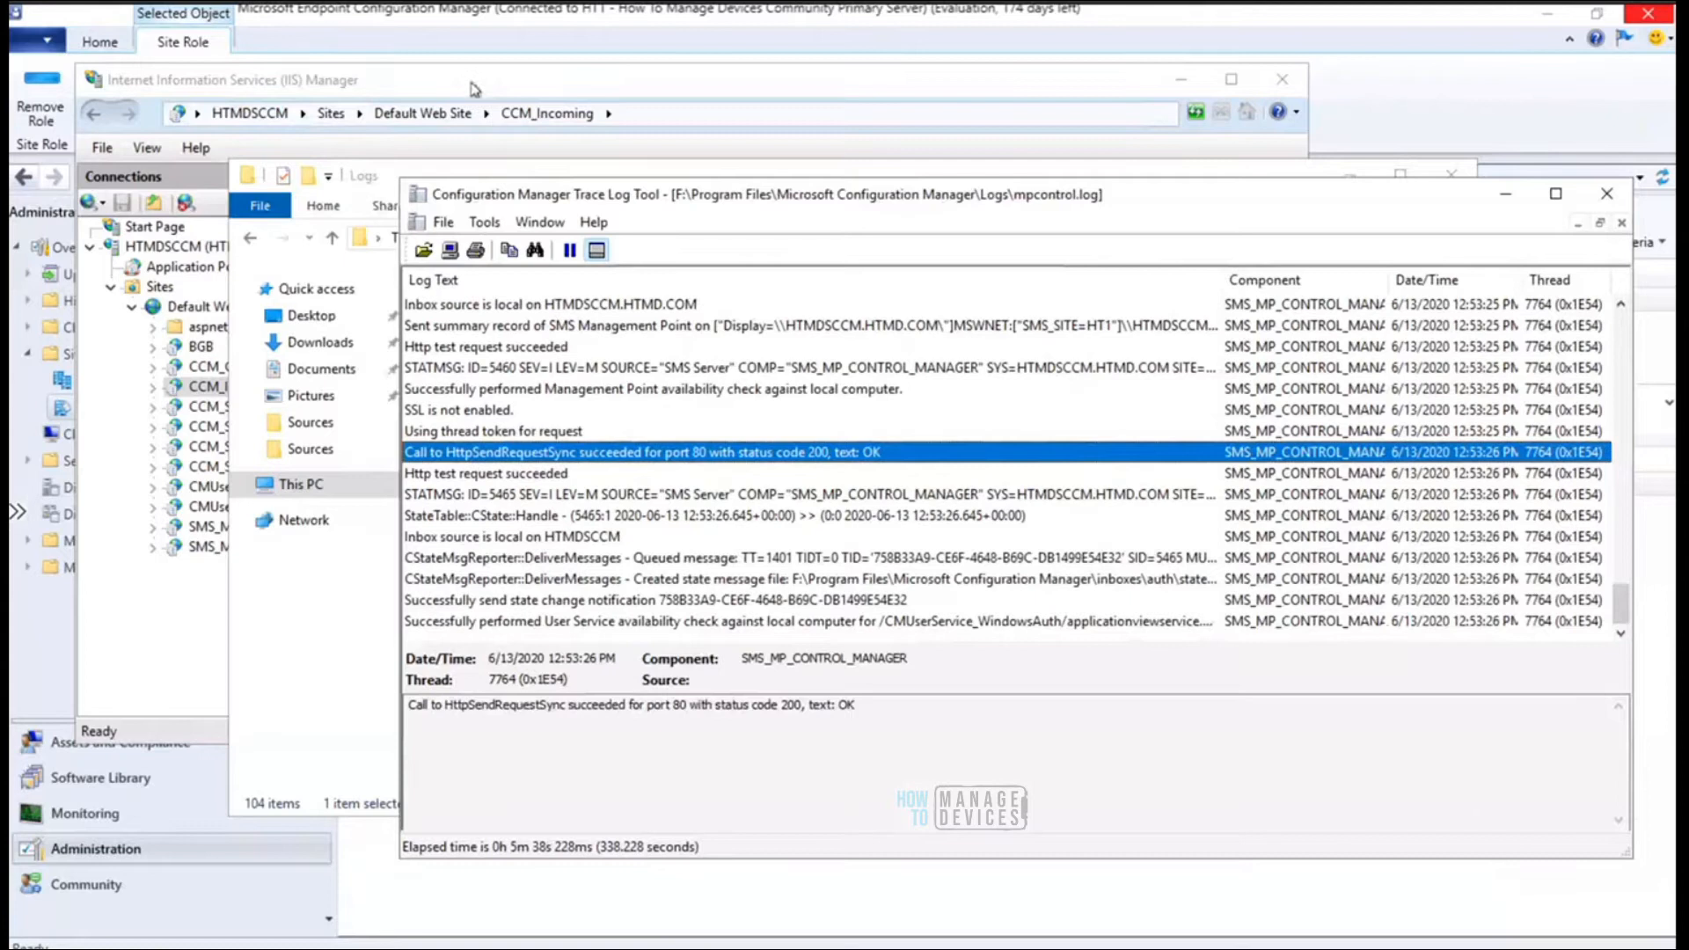
drag(636, 207, 498, 152)
click(411, 89)
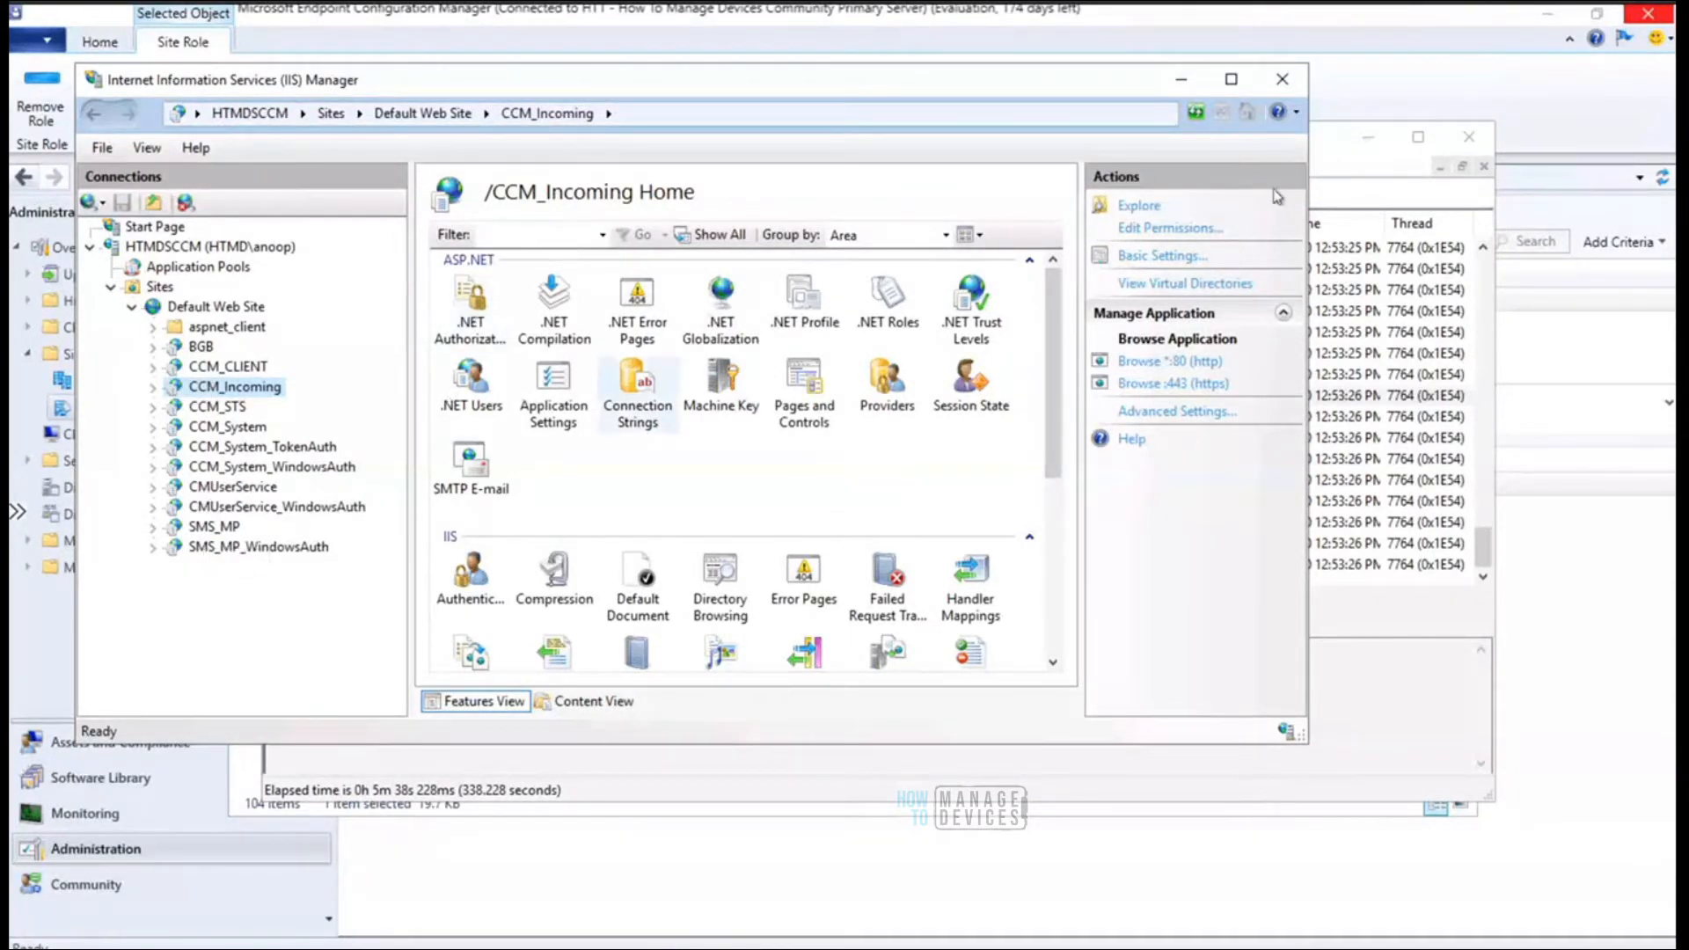
click(1354, 406)
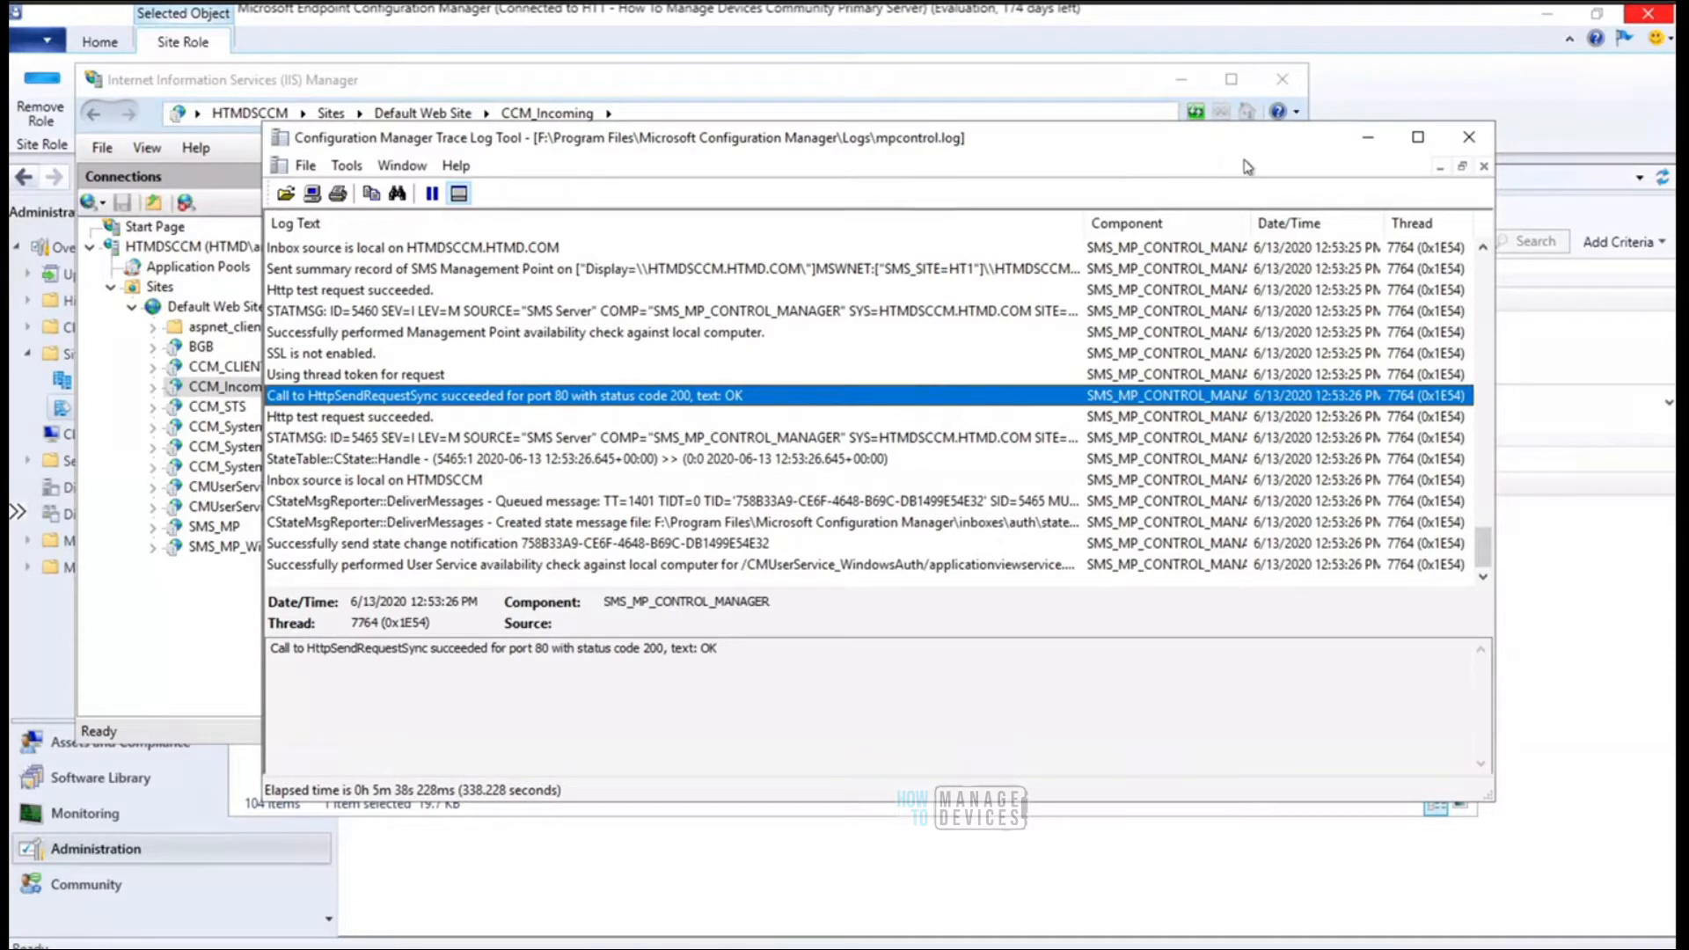
Minimize the mpcontrol log, IIS Manager and the Logs folder
click(1369, 143)
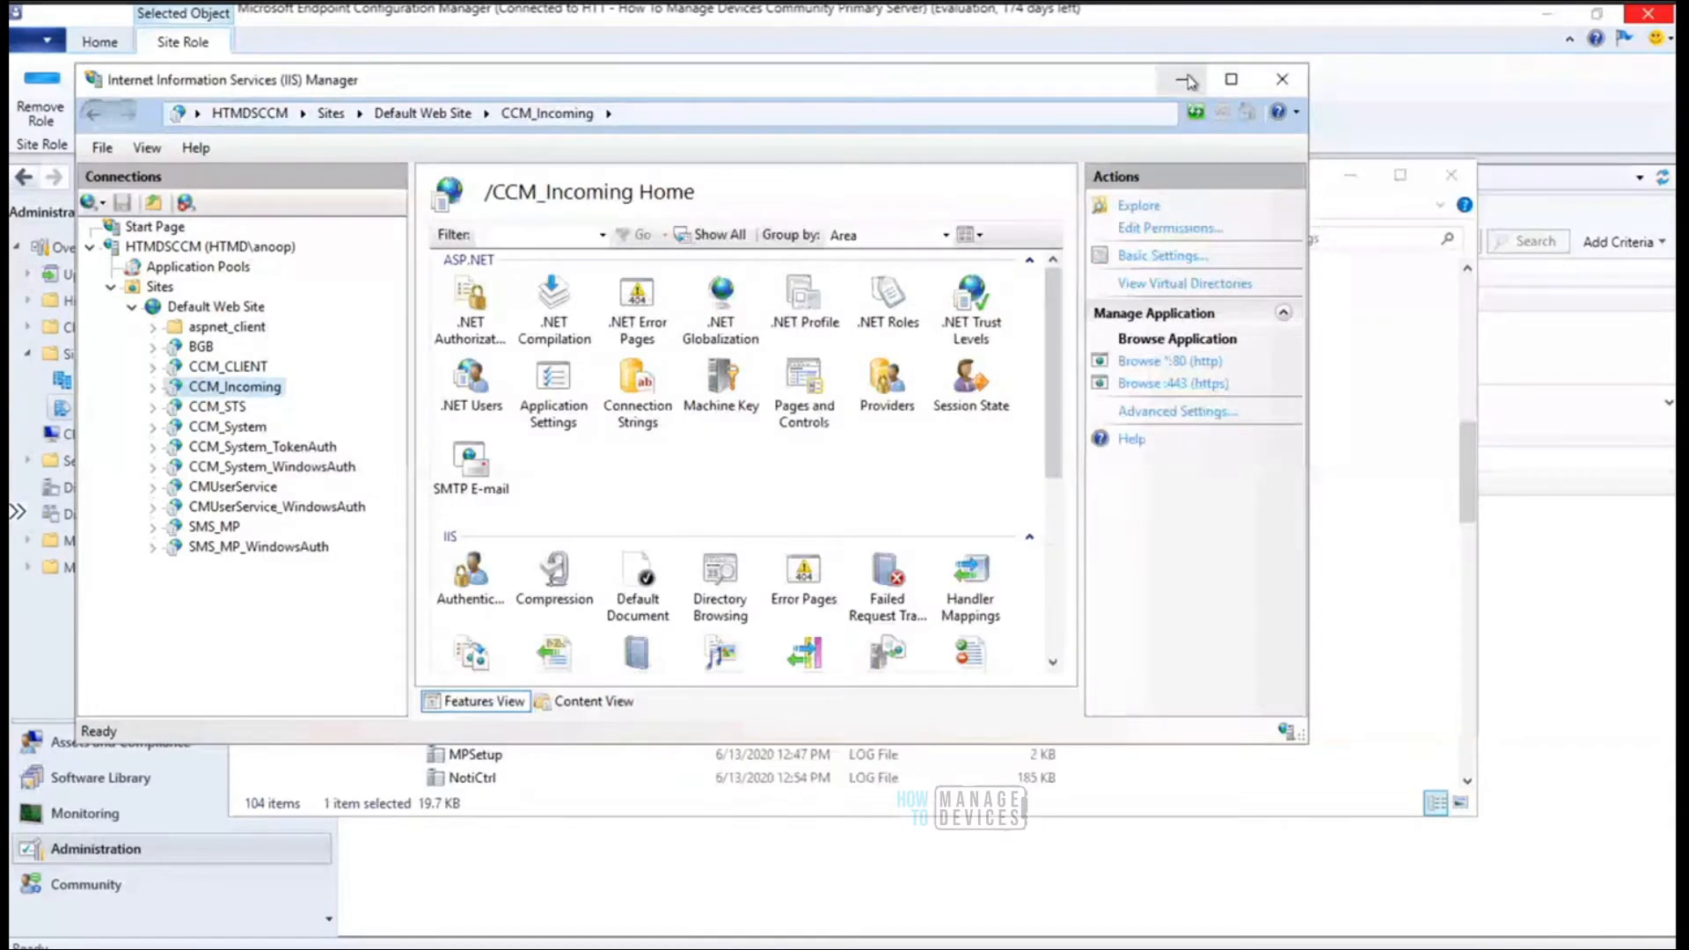
click(1197, 83)
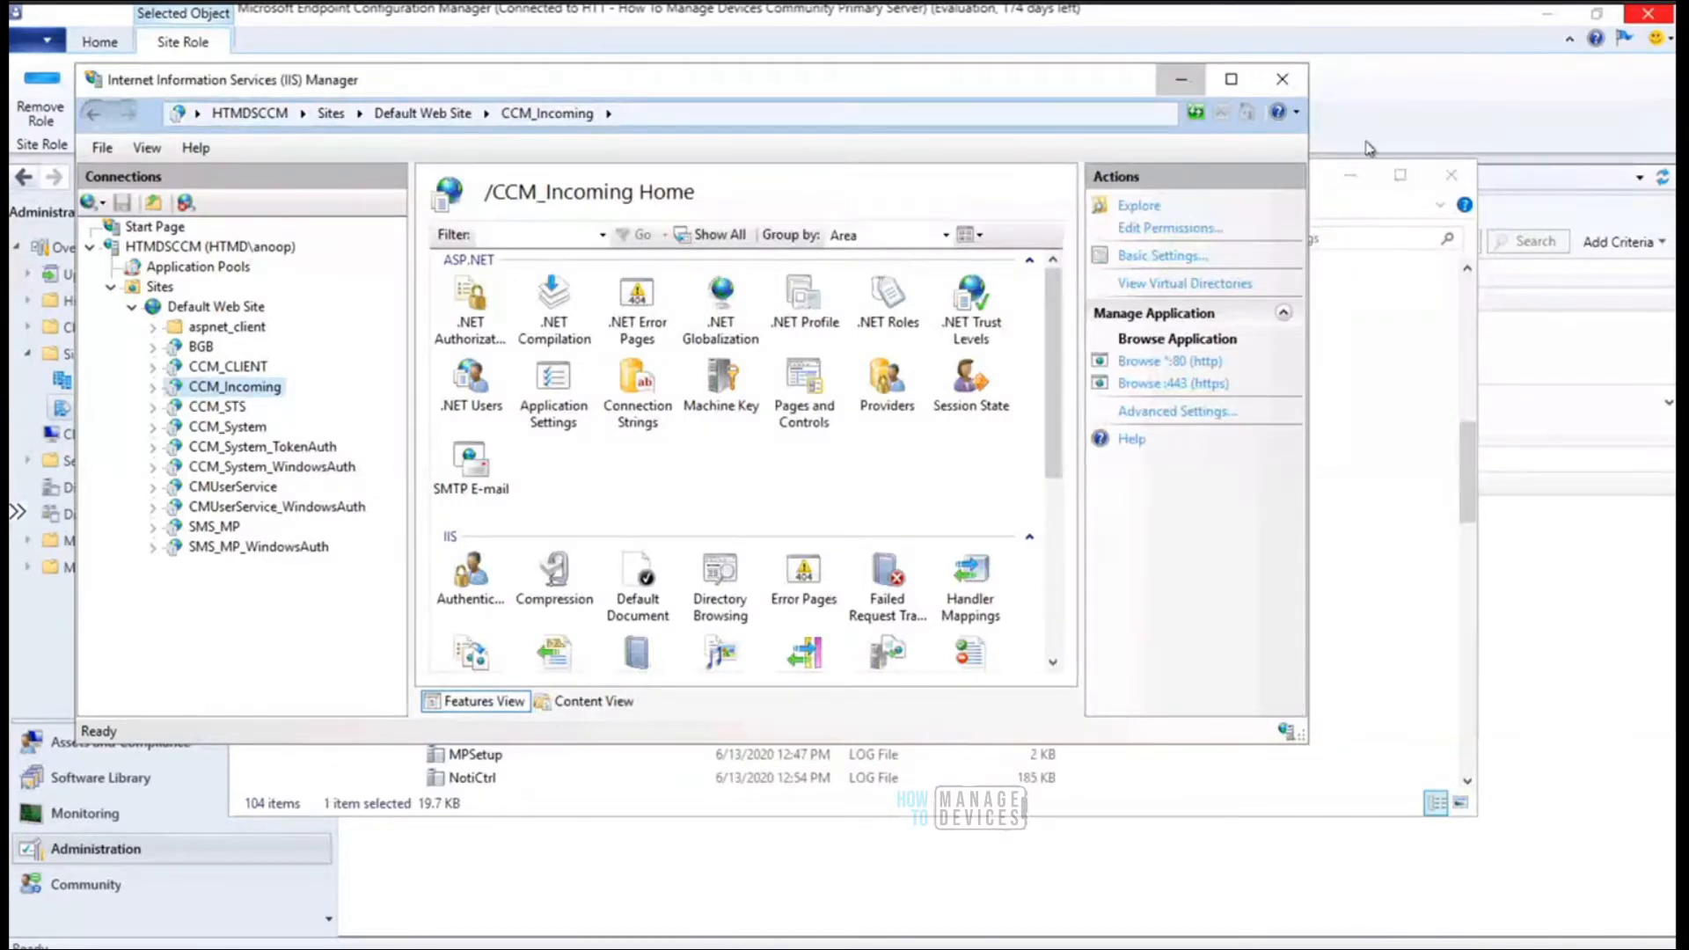
click(1355, 178)
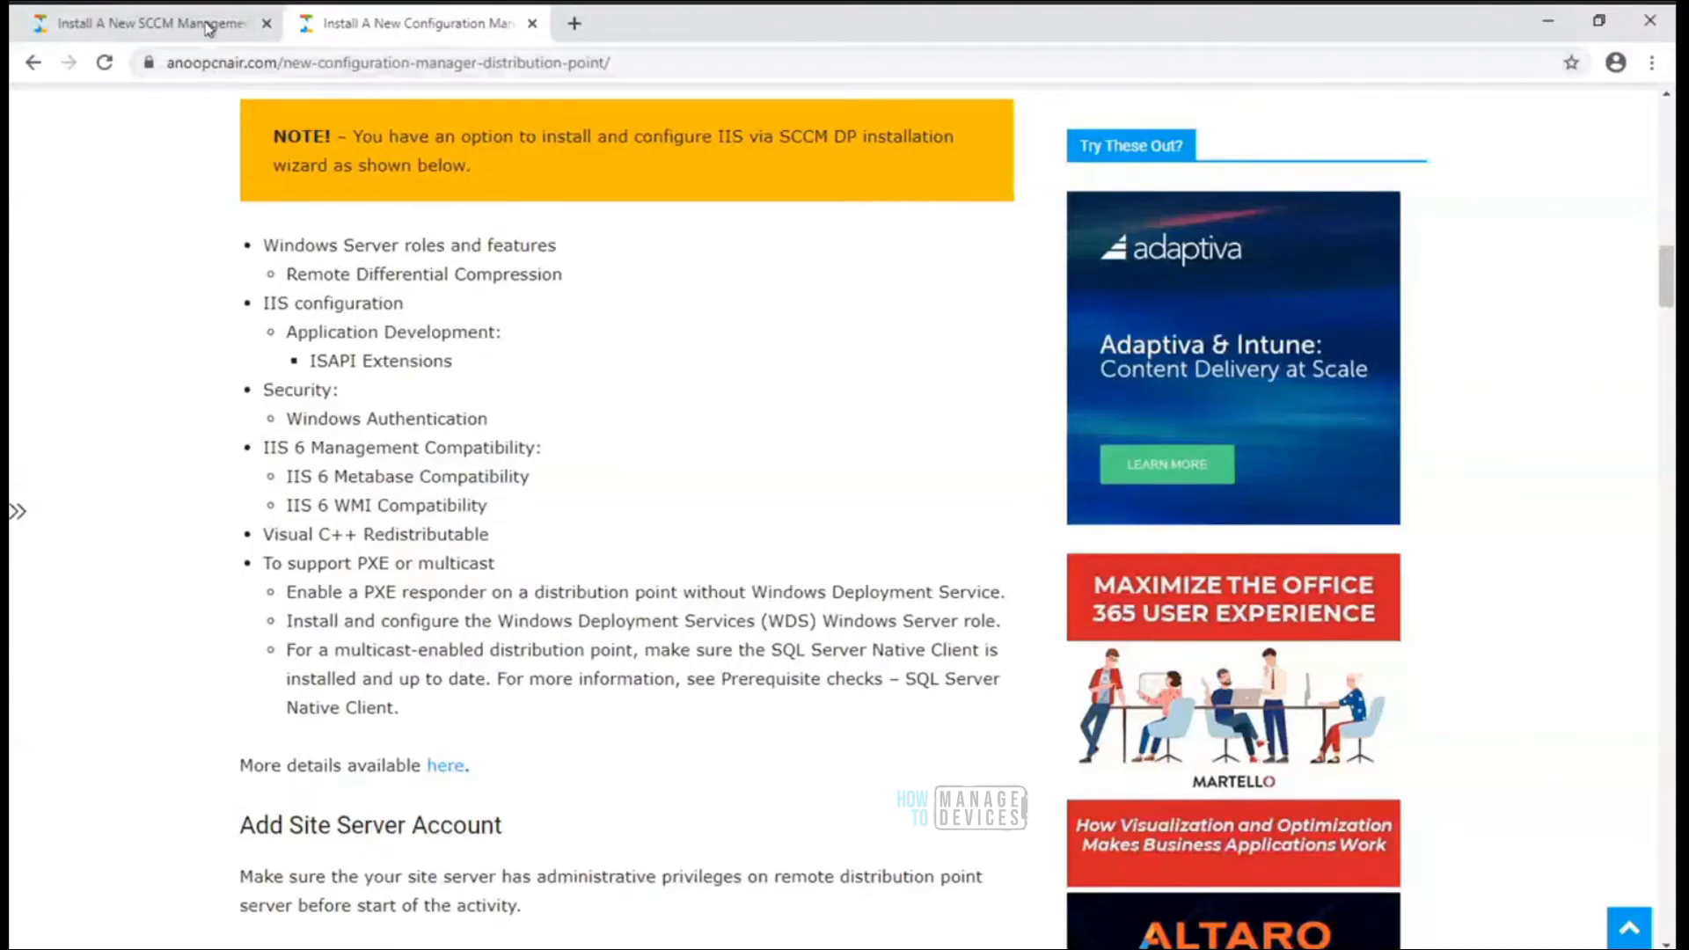
Review the SCCM management point installation article in the browser, covering prerequisites, the site server account and site system server creation
key(ctrl+shift+Tab)
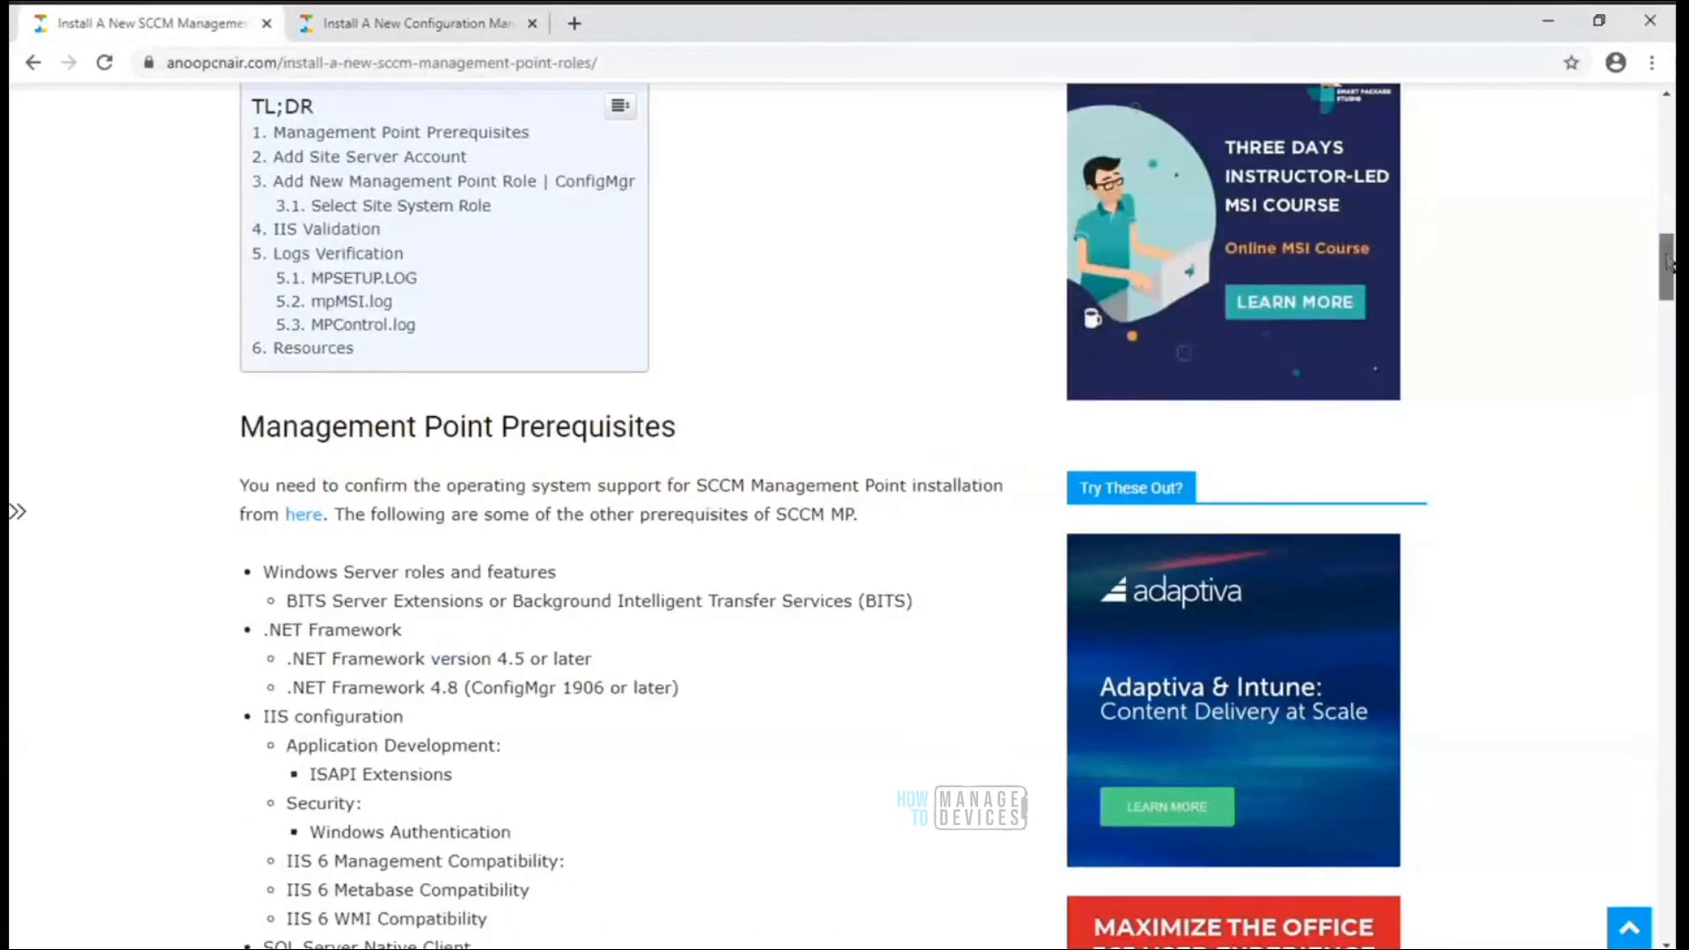
mouse_move(1672, 230)
mouse_down()
mouse_move(1672, 129)
mouse_move(1672, 255)
mouse_up()
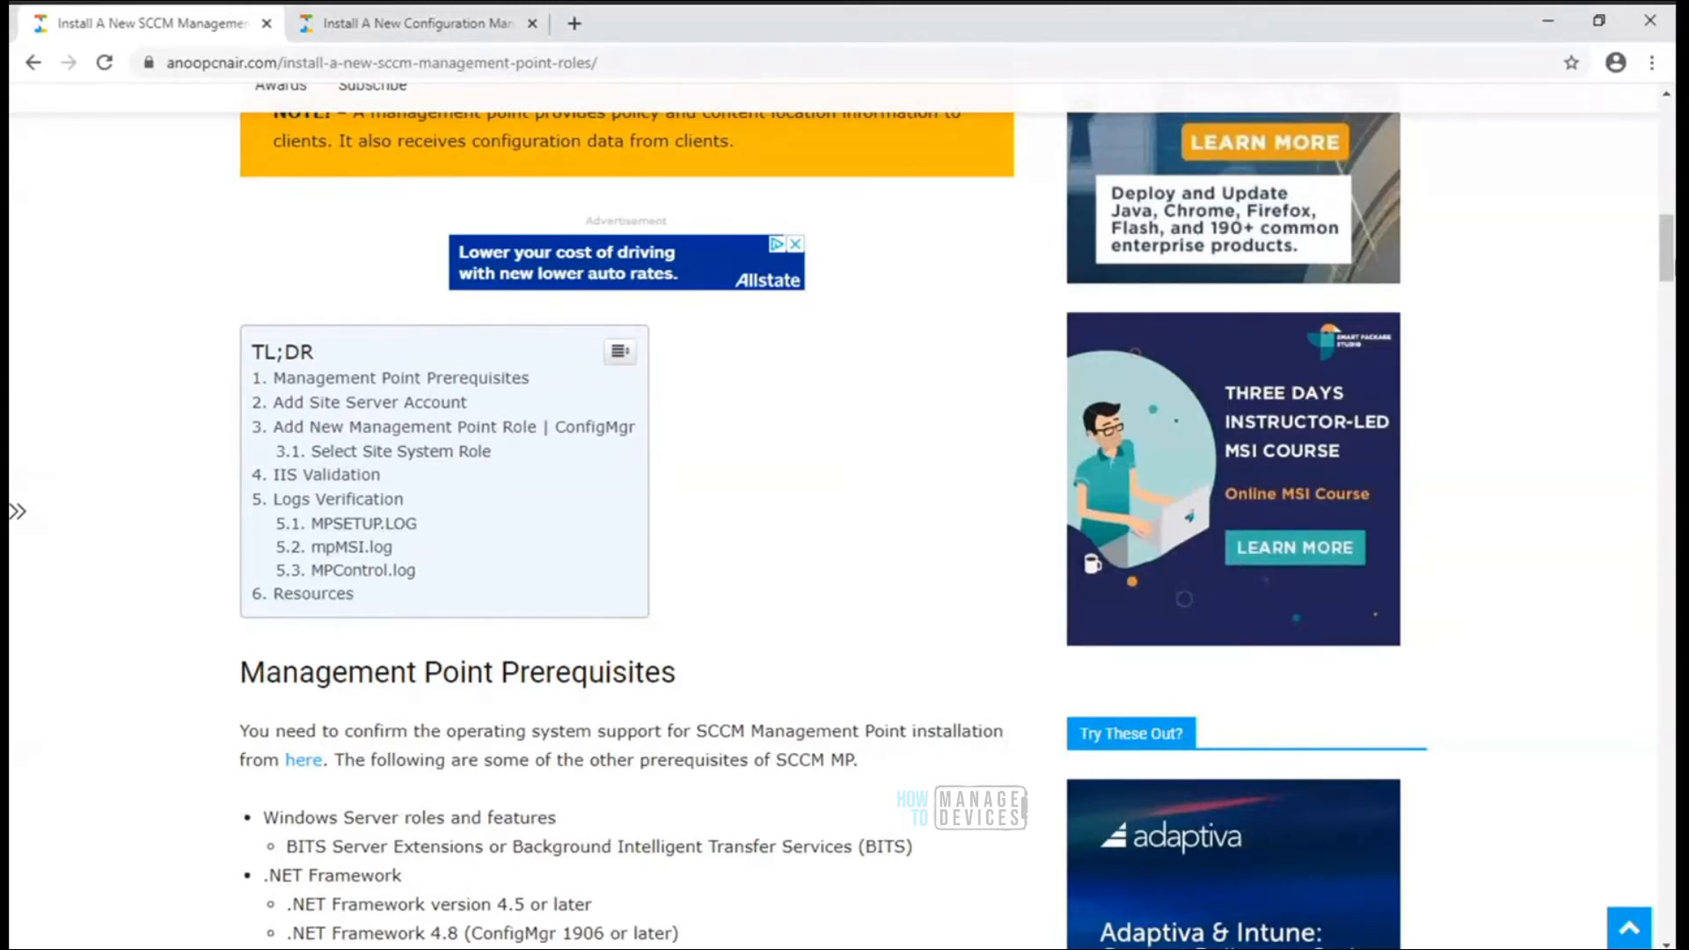
scroll(871, 339, down, 4)
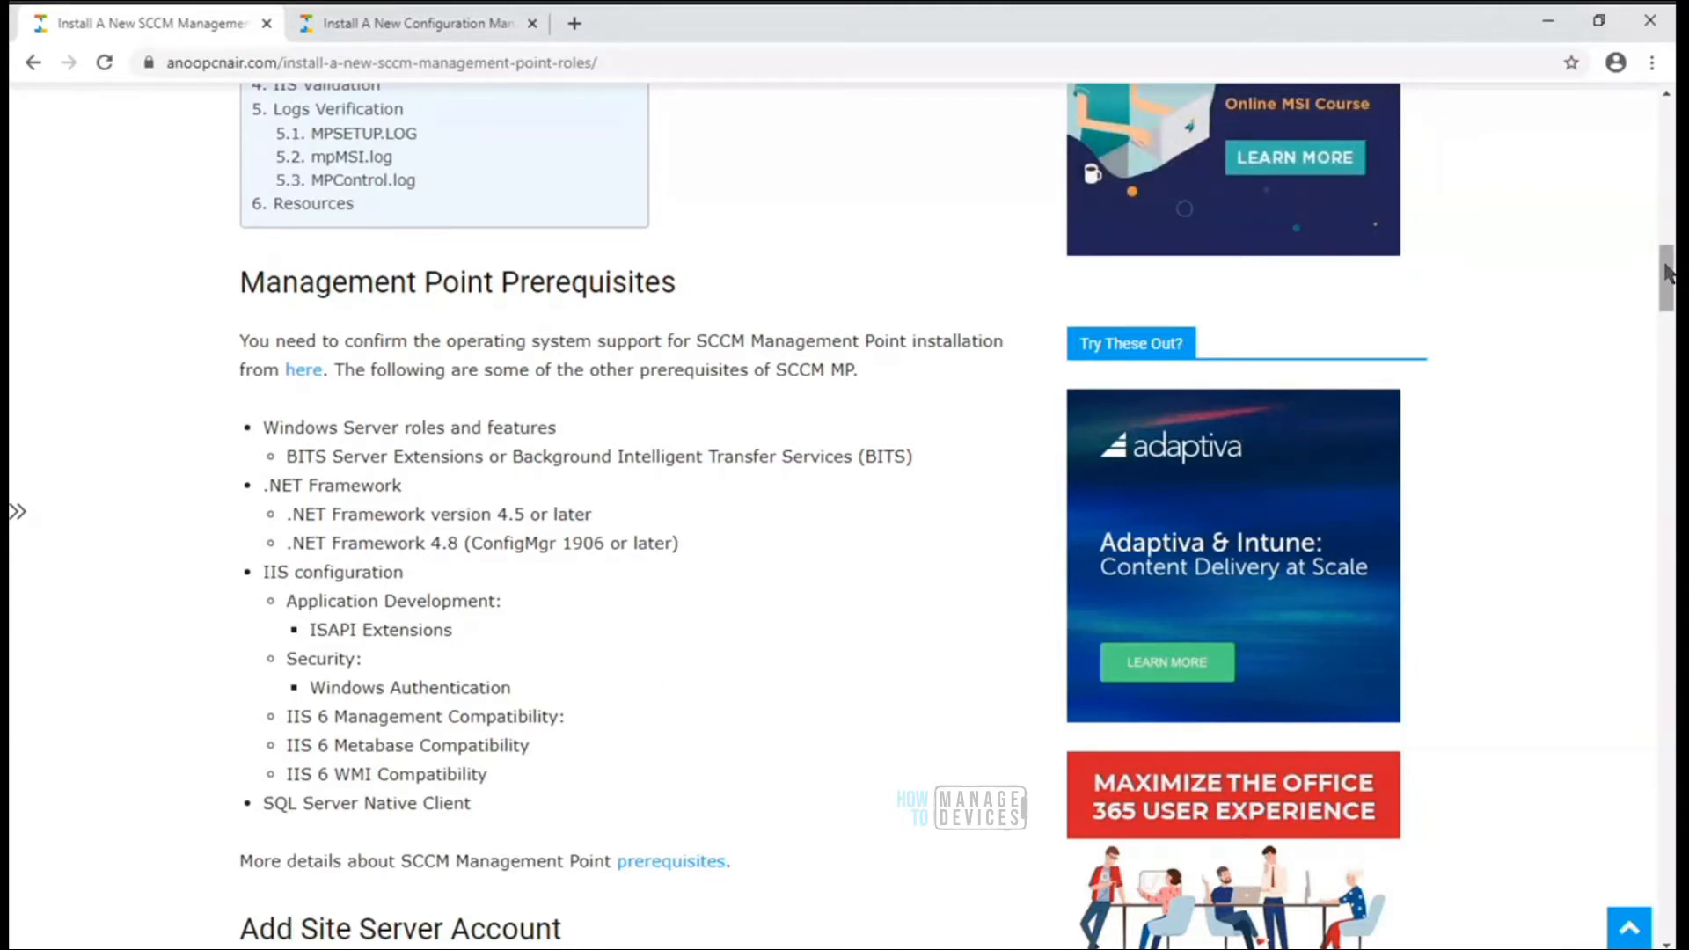
drag(1669, 279, 1669, 335)
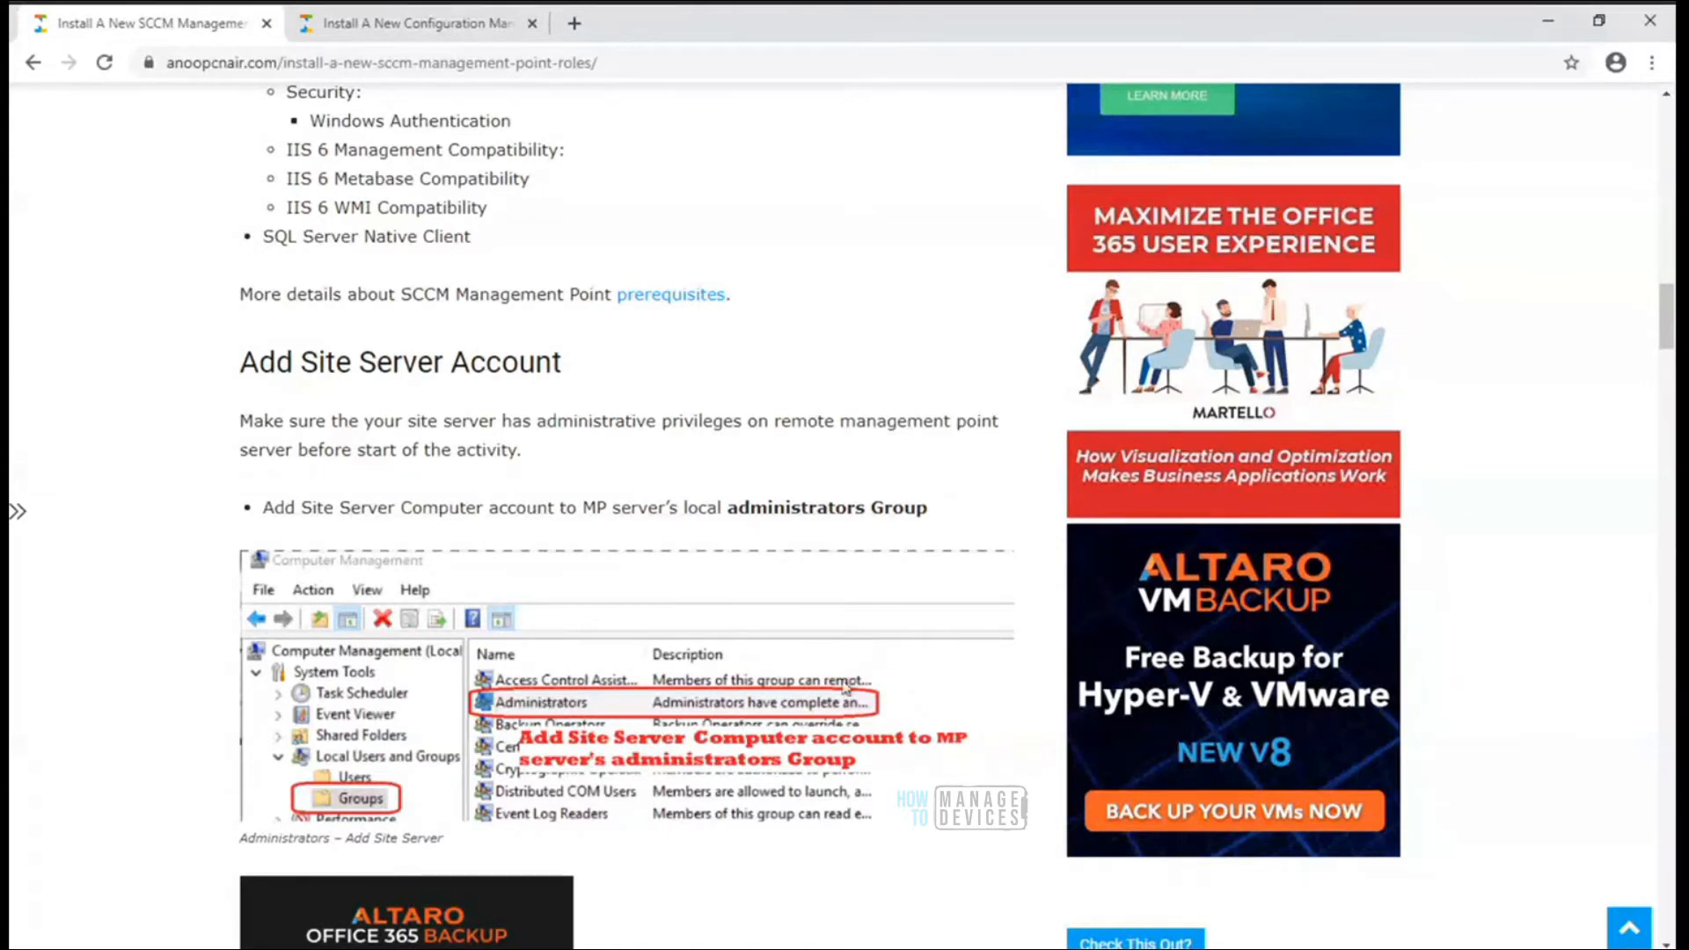
scroll(1672, 366, down, 2)
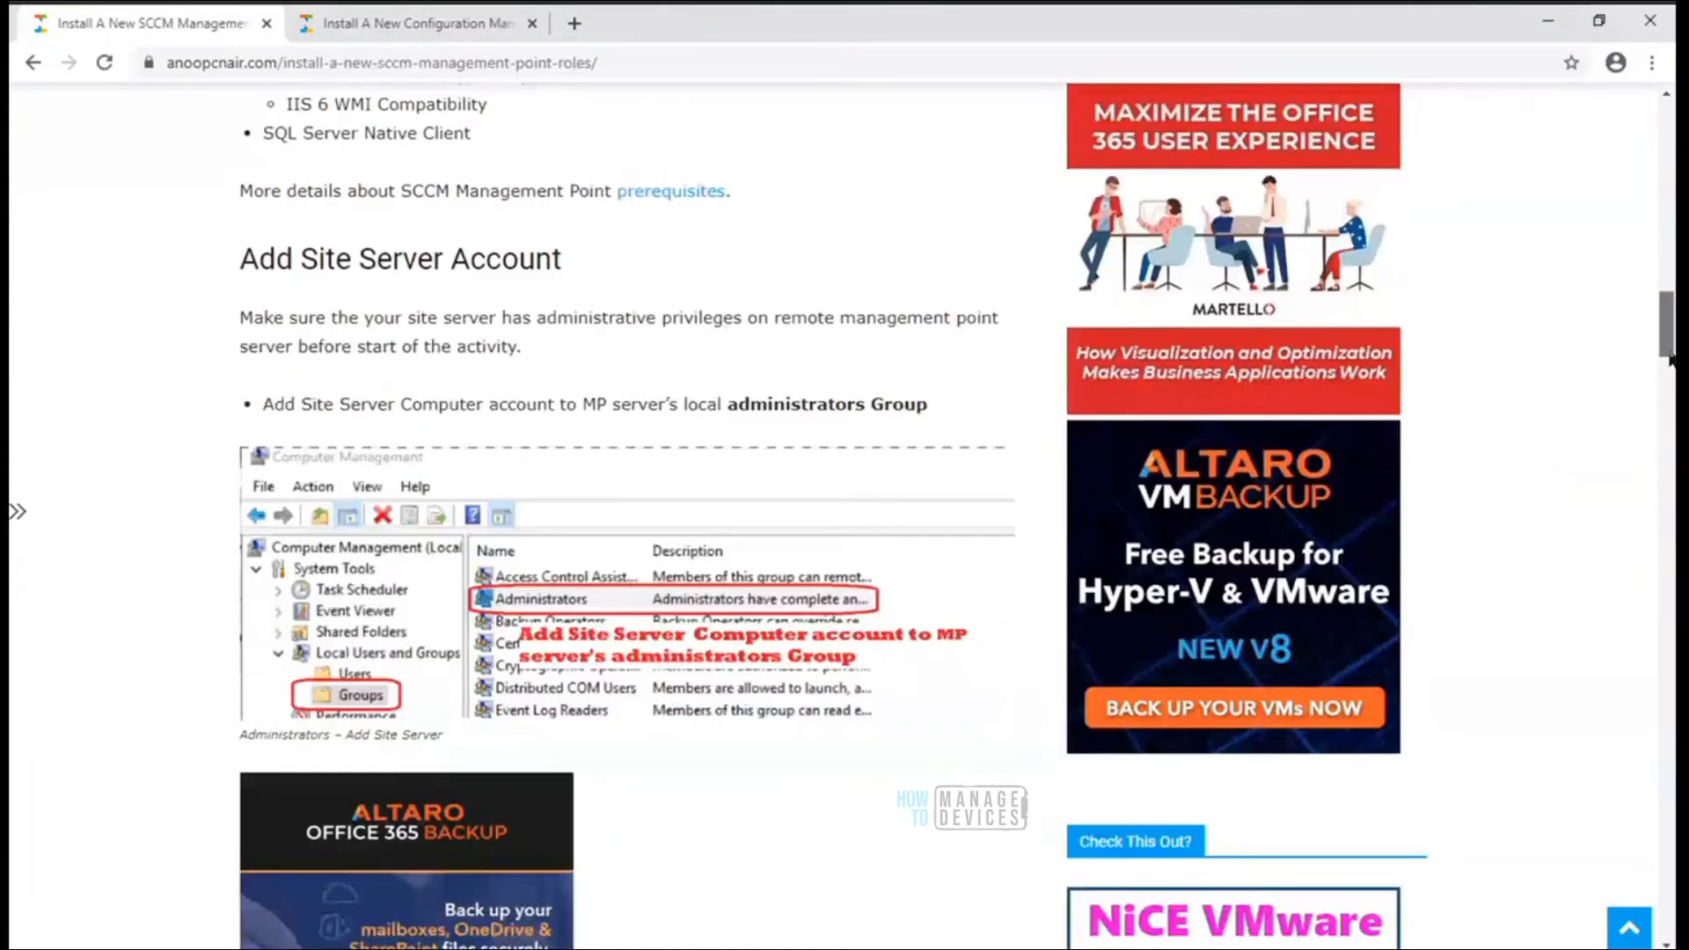
drag(1671, 368, 1670, 429)
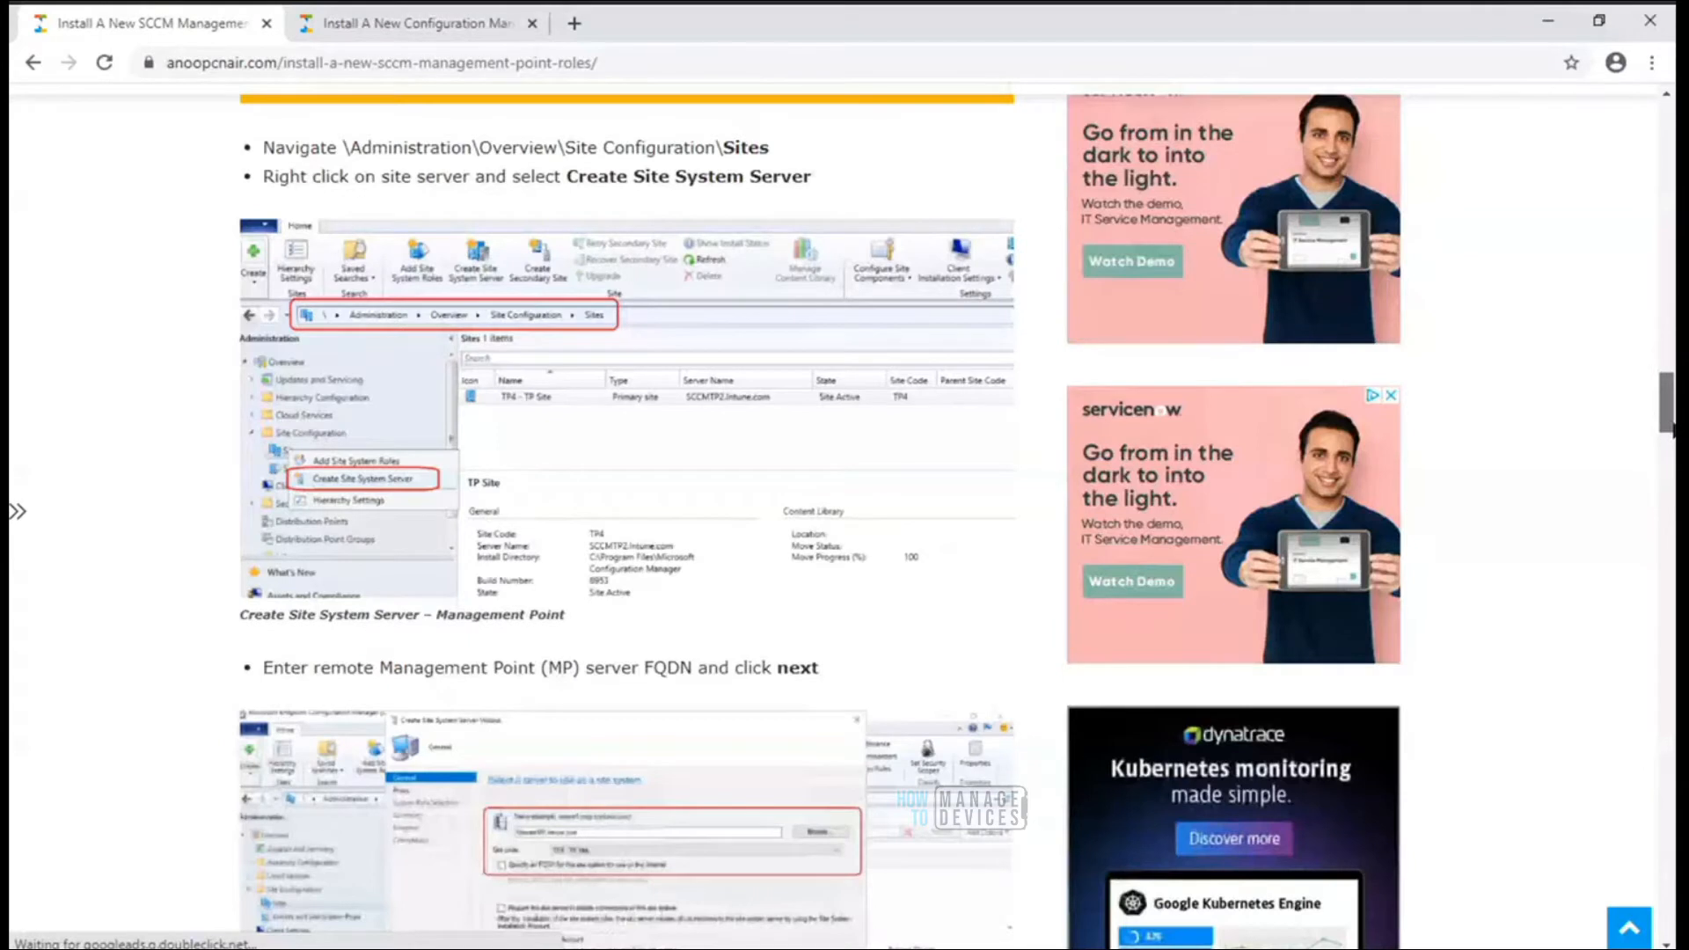
scroll(1671, 428, down, 4)
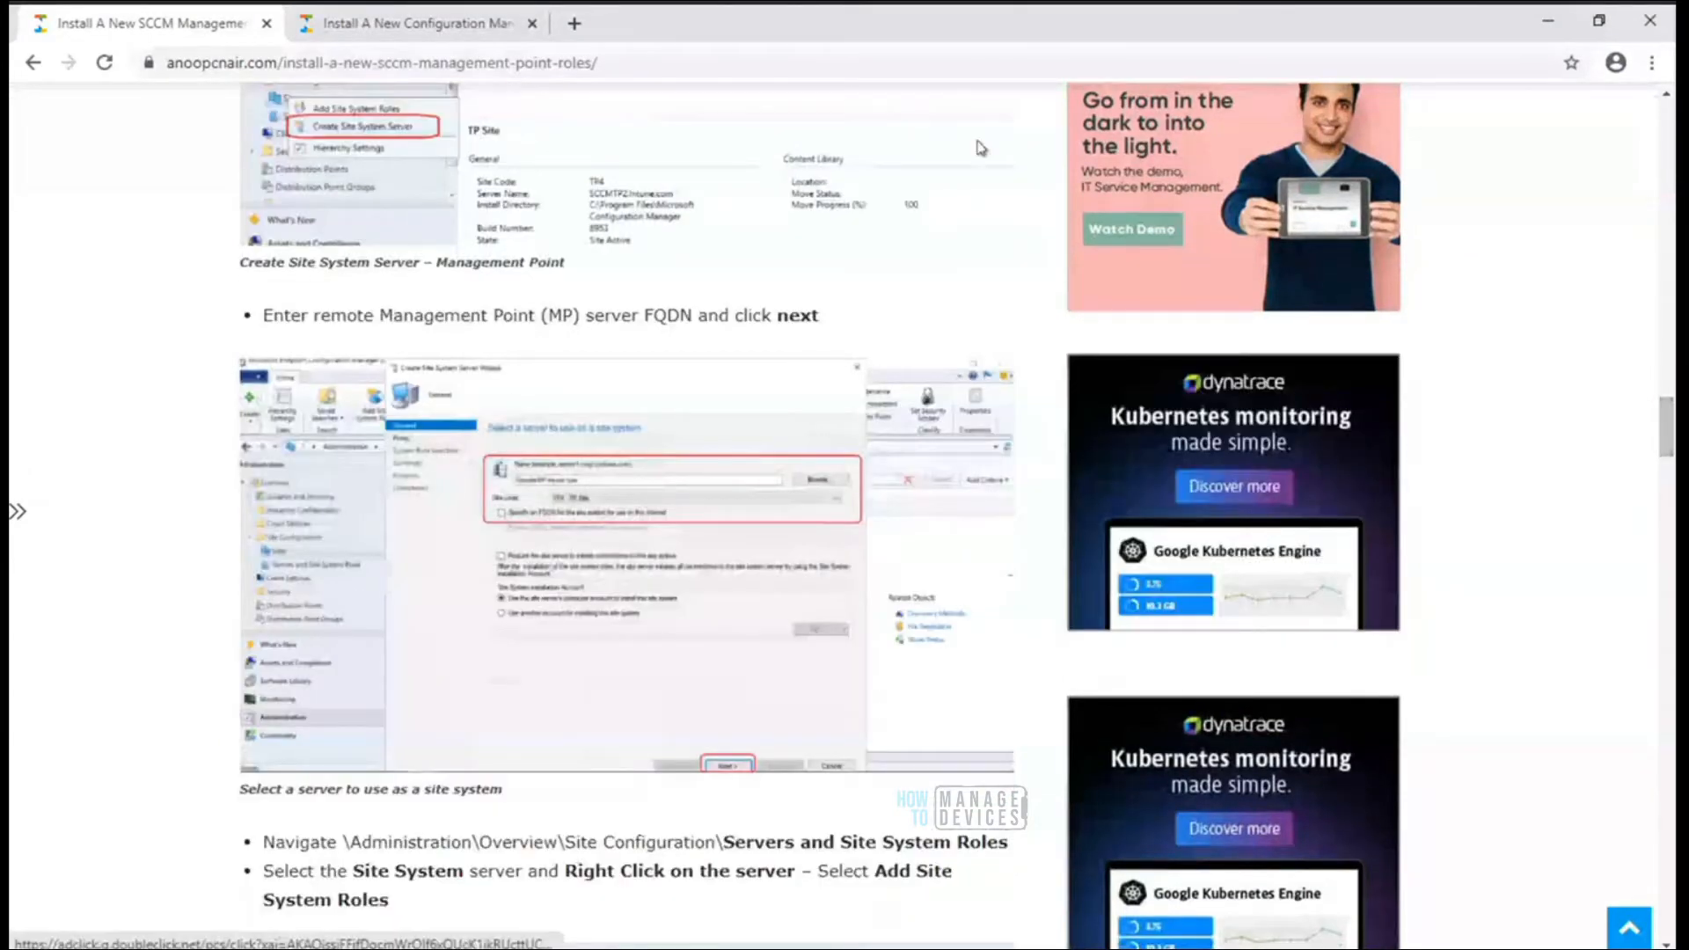
Switch to the Configuration Manager distribution point installation article and review its Distribution Point Prerequisites section
click(470, 31)
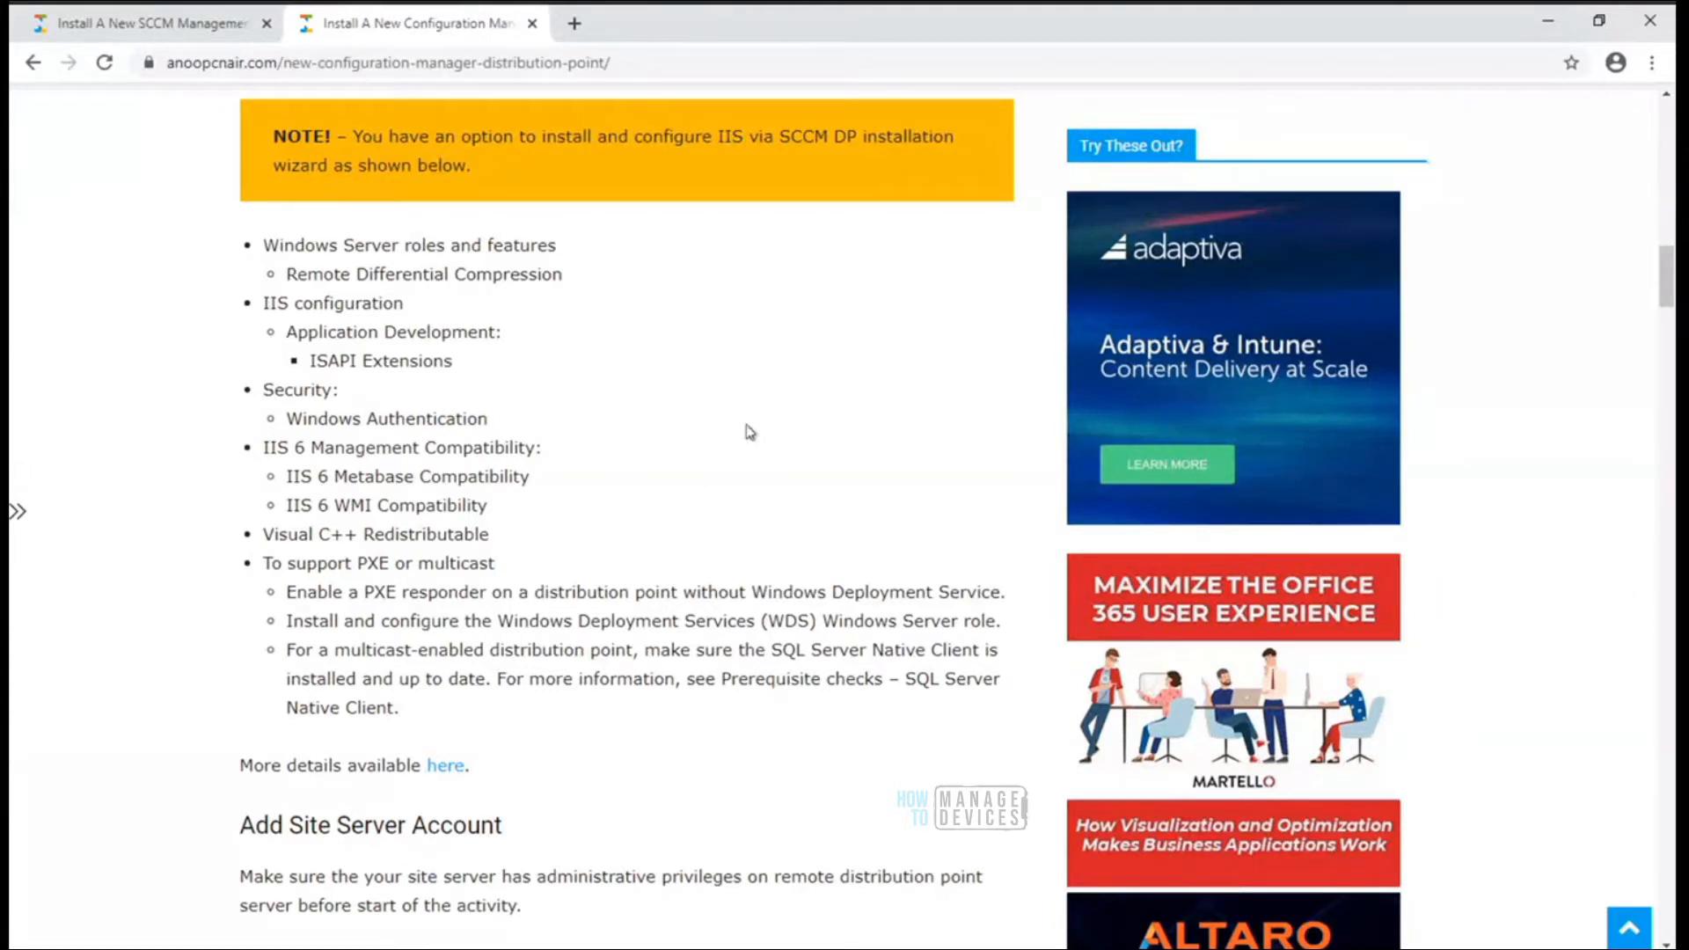
mouse_move(1667, 279)
mouse_down()
mouse_move(1663, 160)
mouse_move(1666, 275)
mouse_up()
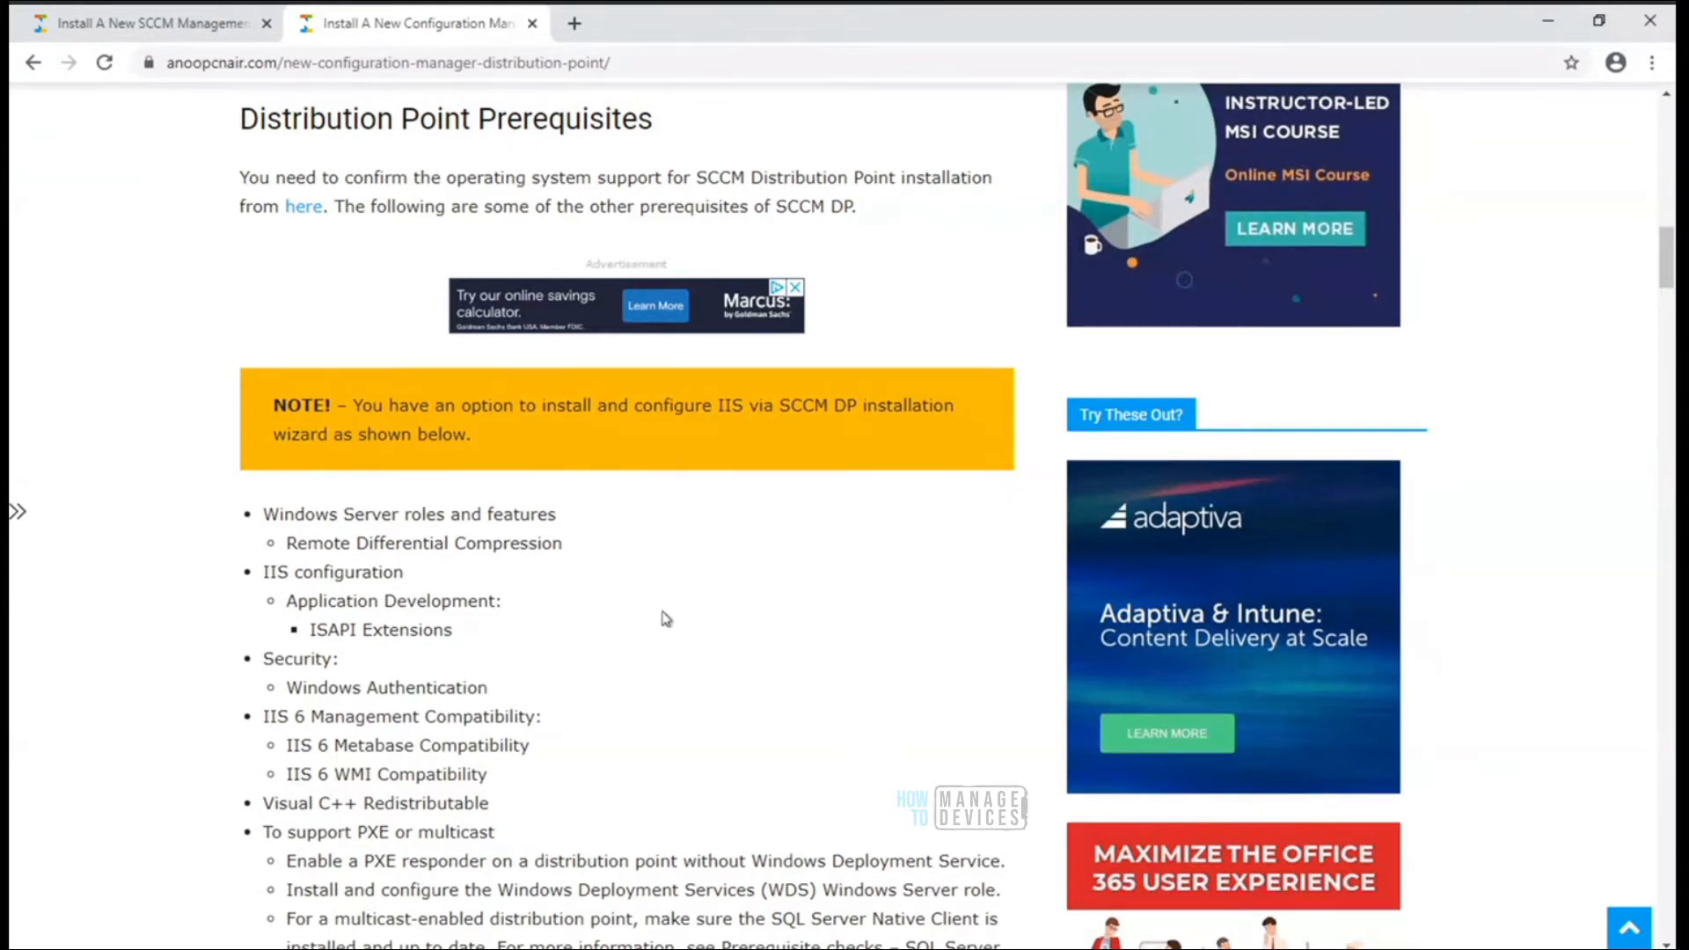
drag(1666, 264, 1667, 295)
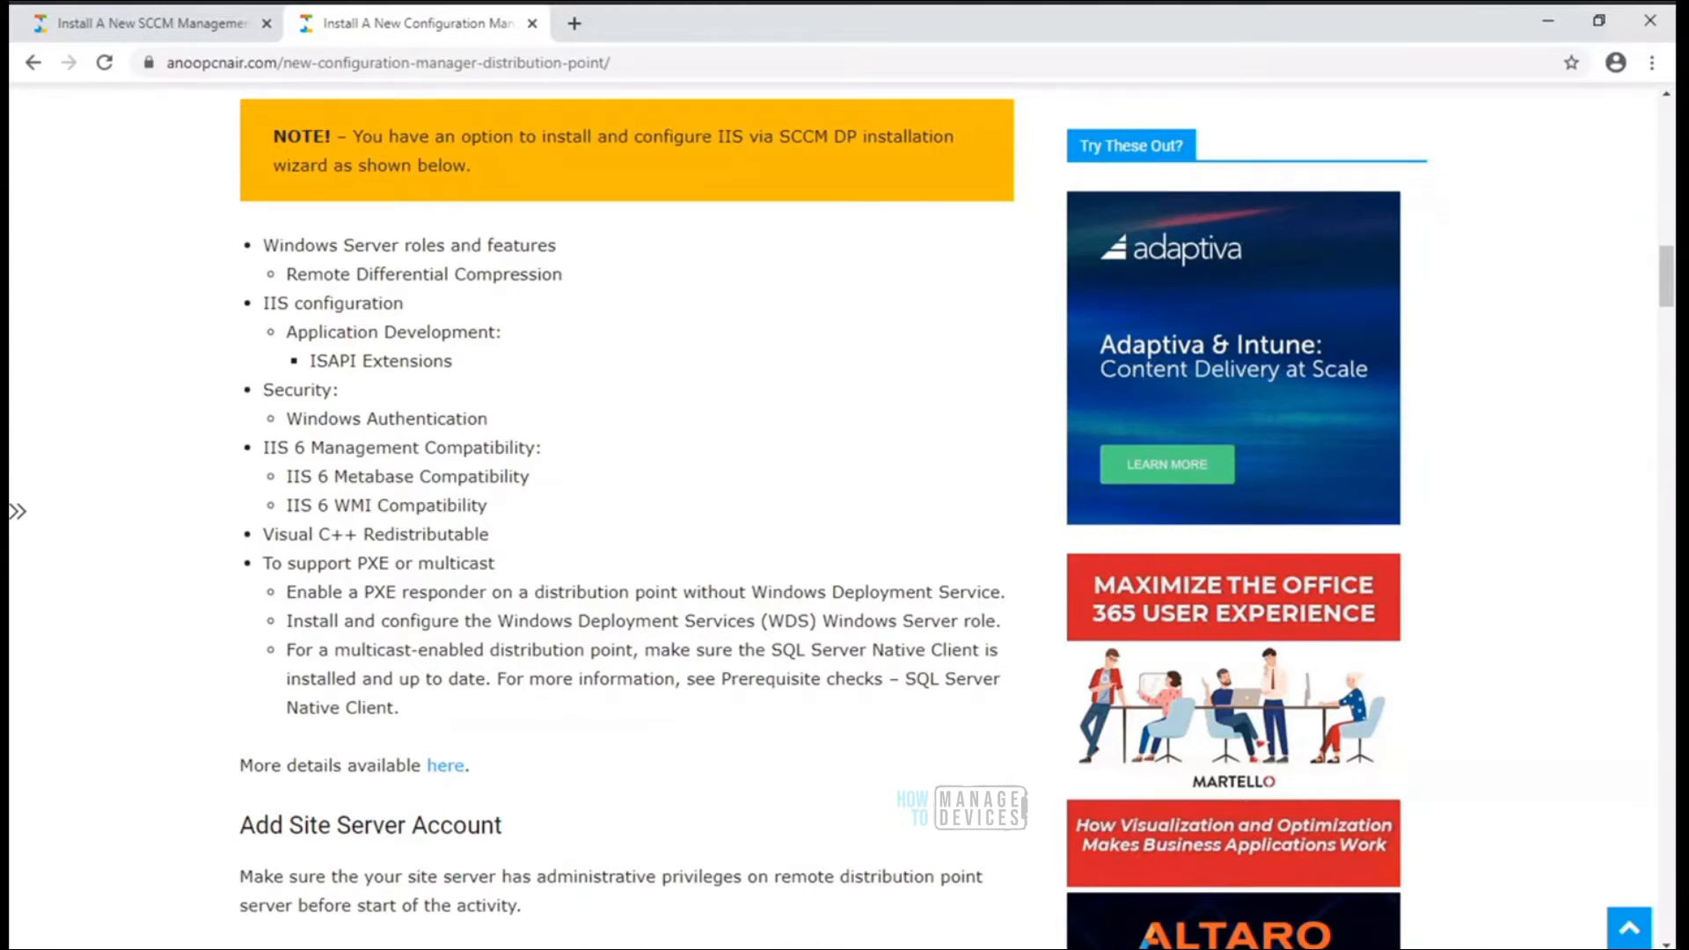
Open Server Manager and start the Add Roles and Features Wizard once inventory data collection has finished
mouse_move(689, 948)
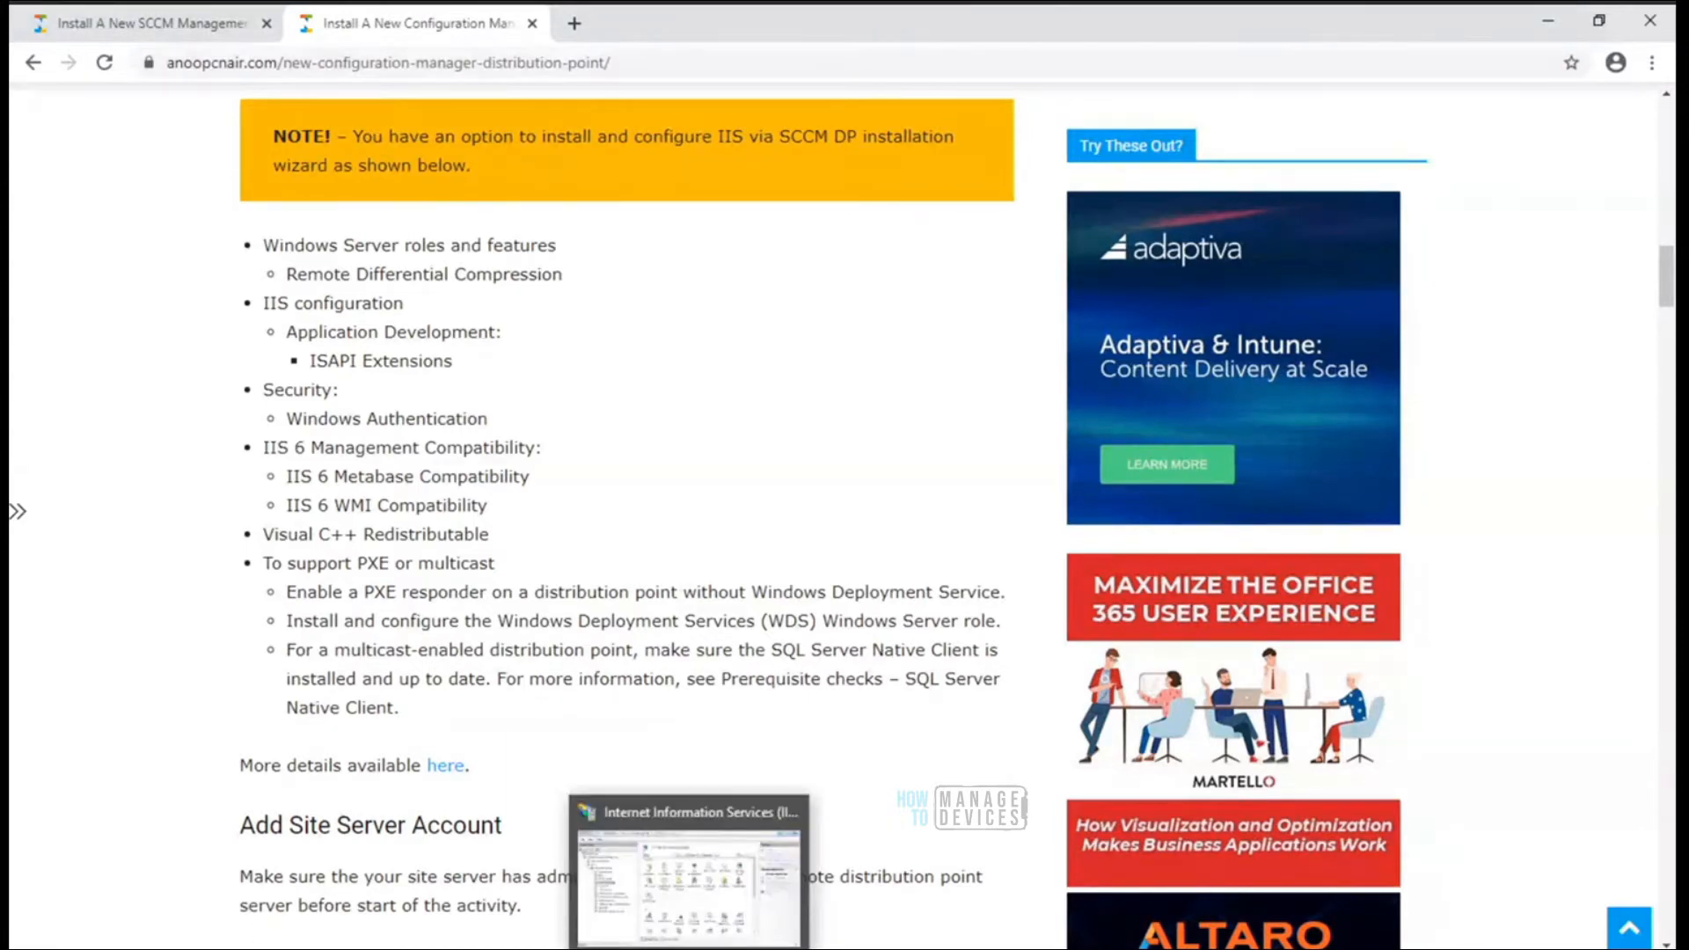
key(super)
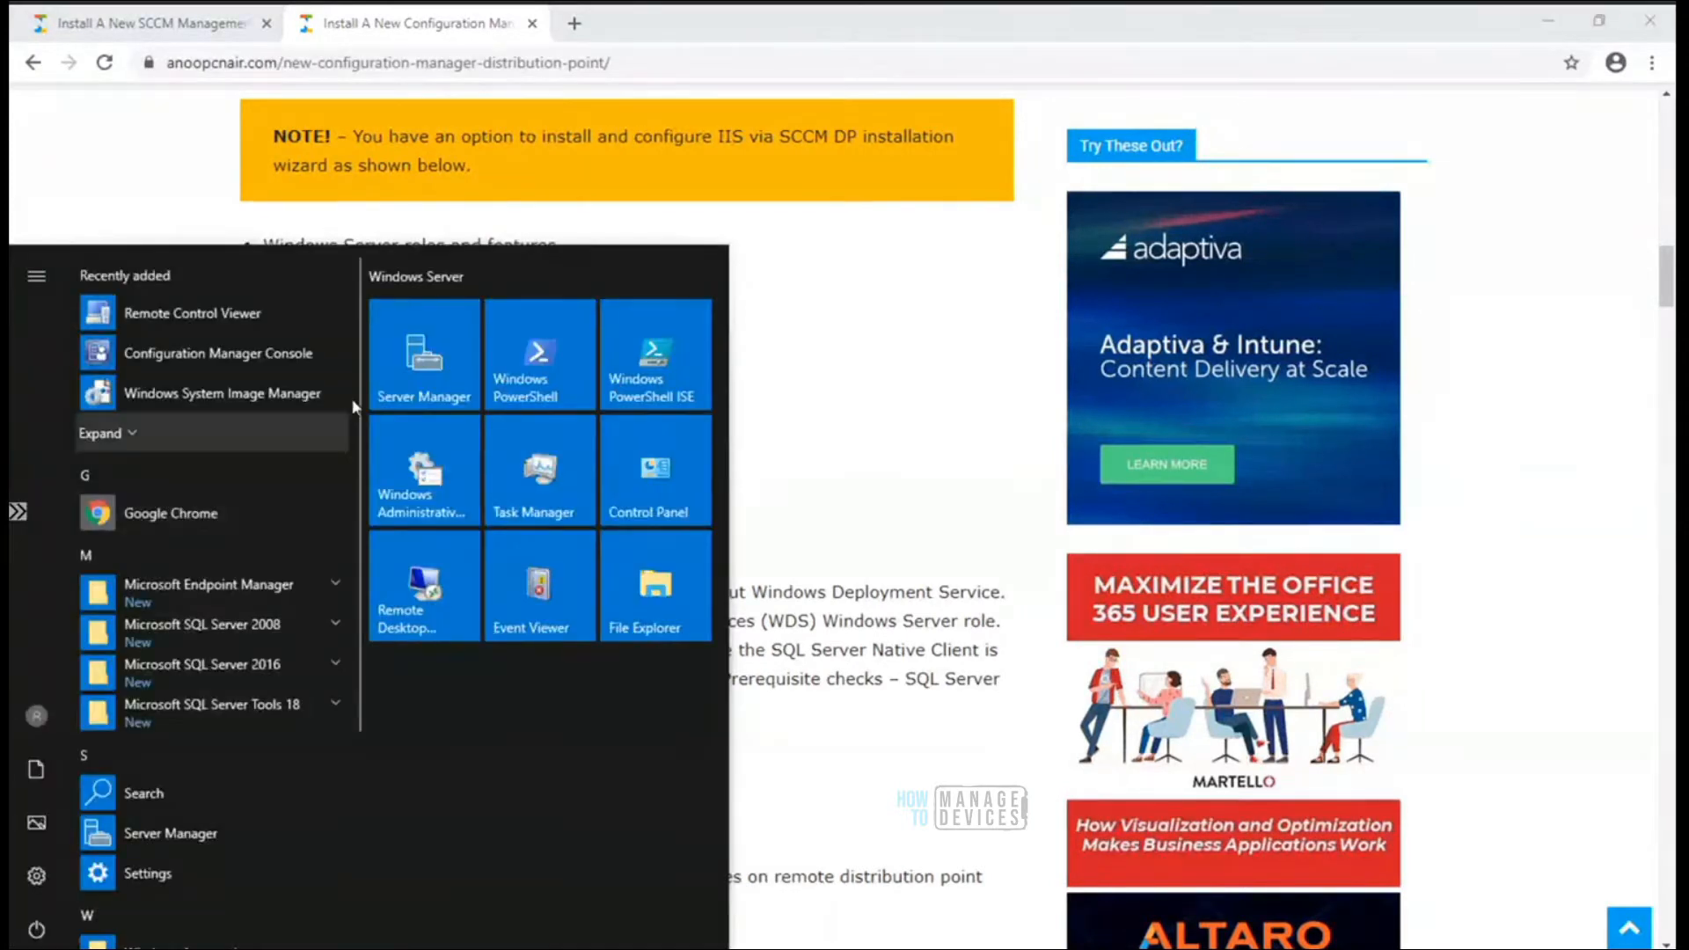
click(407, 388)
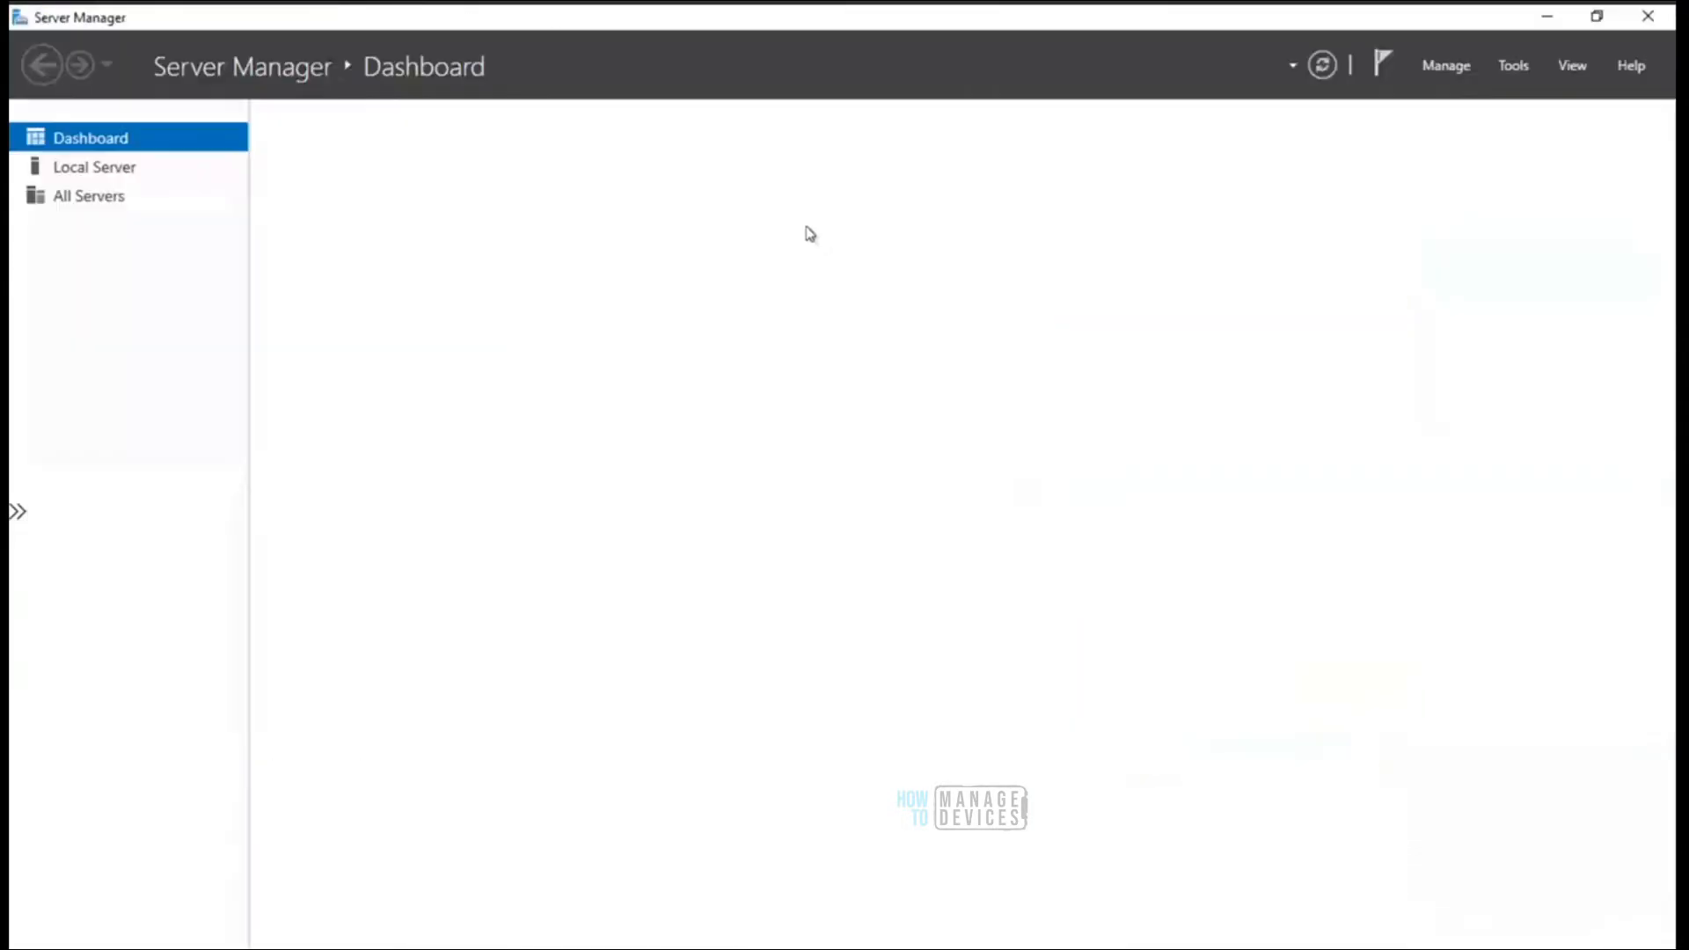
click(572, 280)
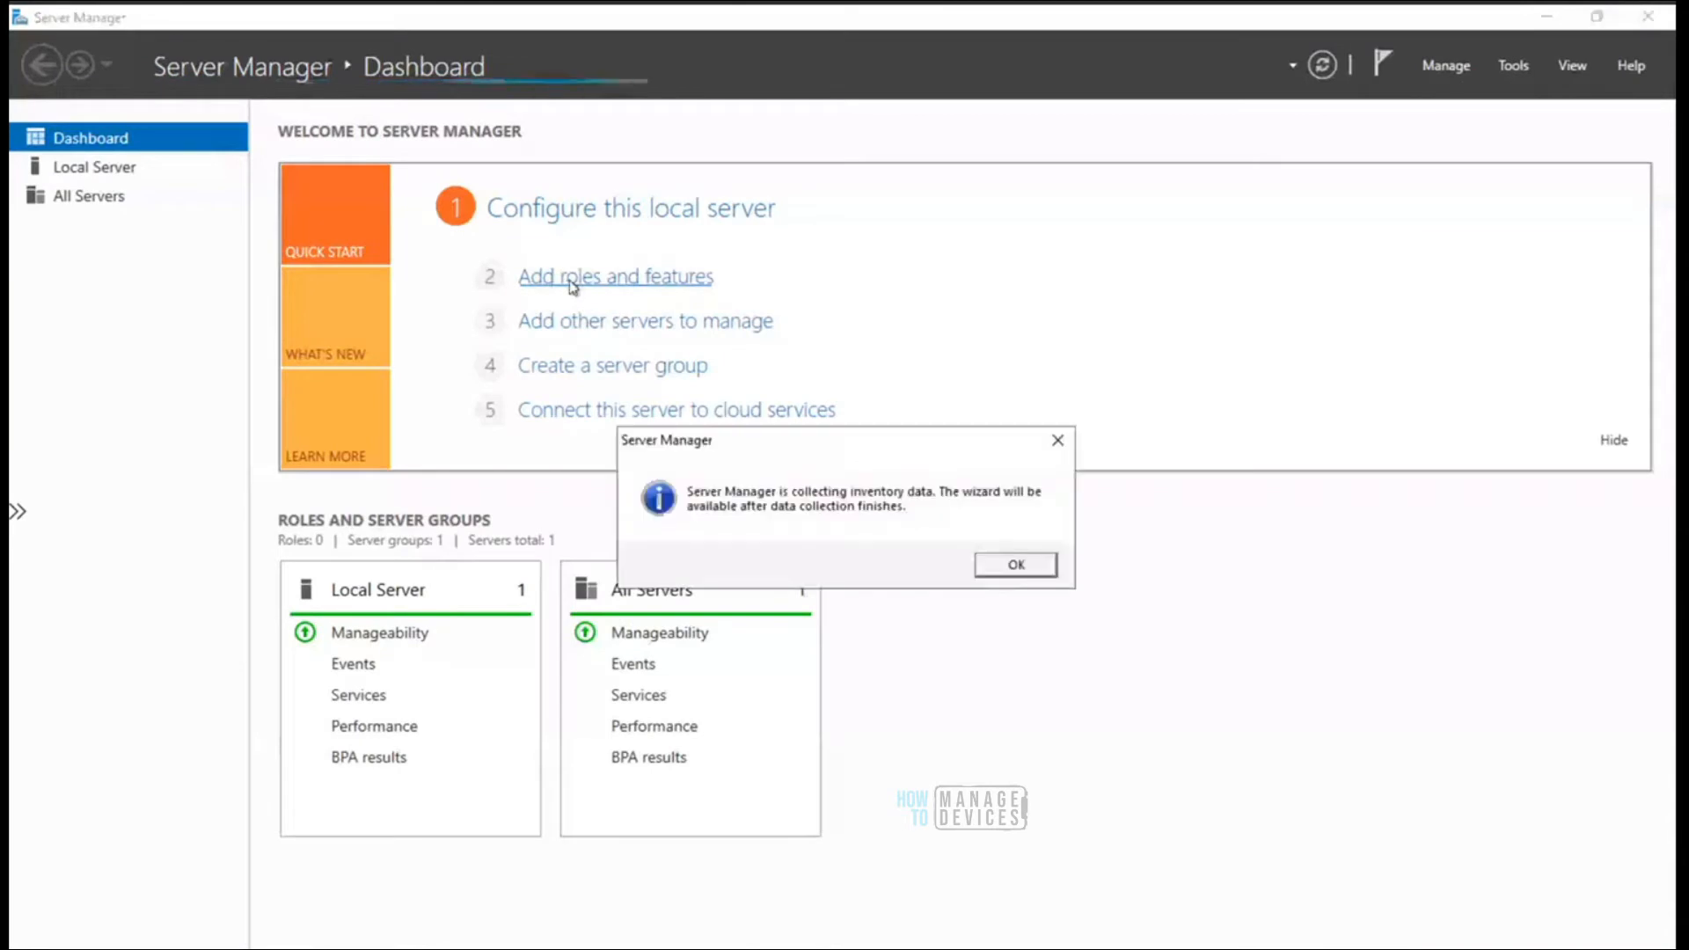
click(1013, 564)
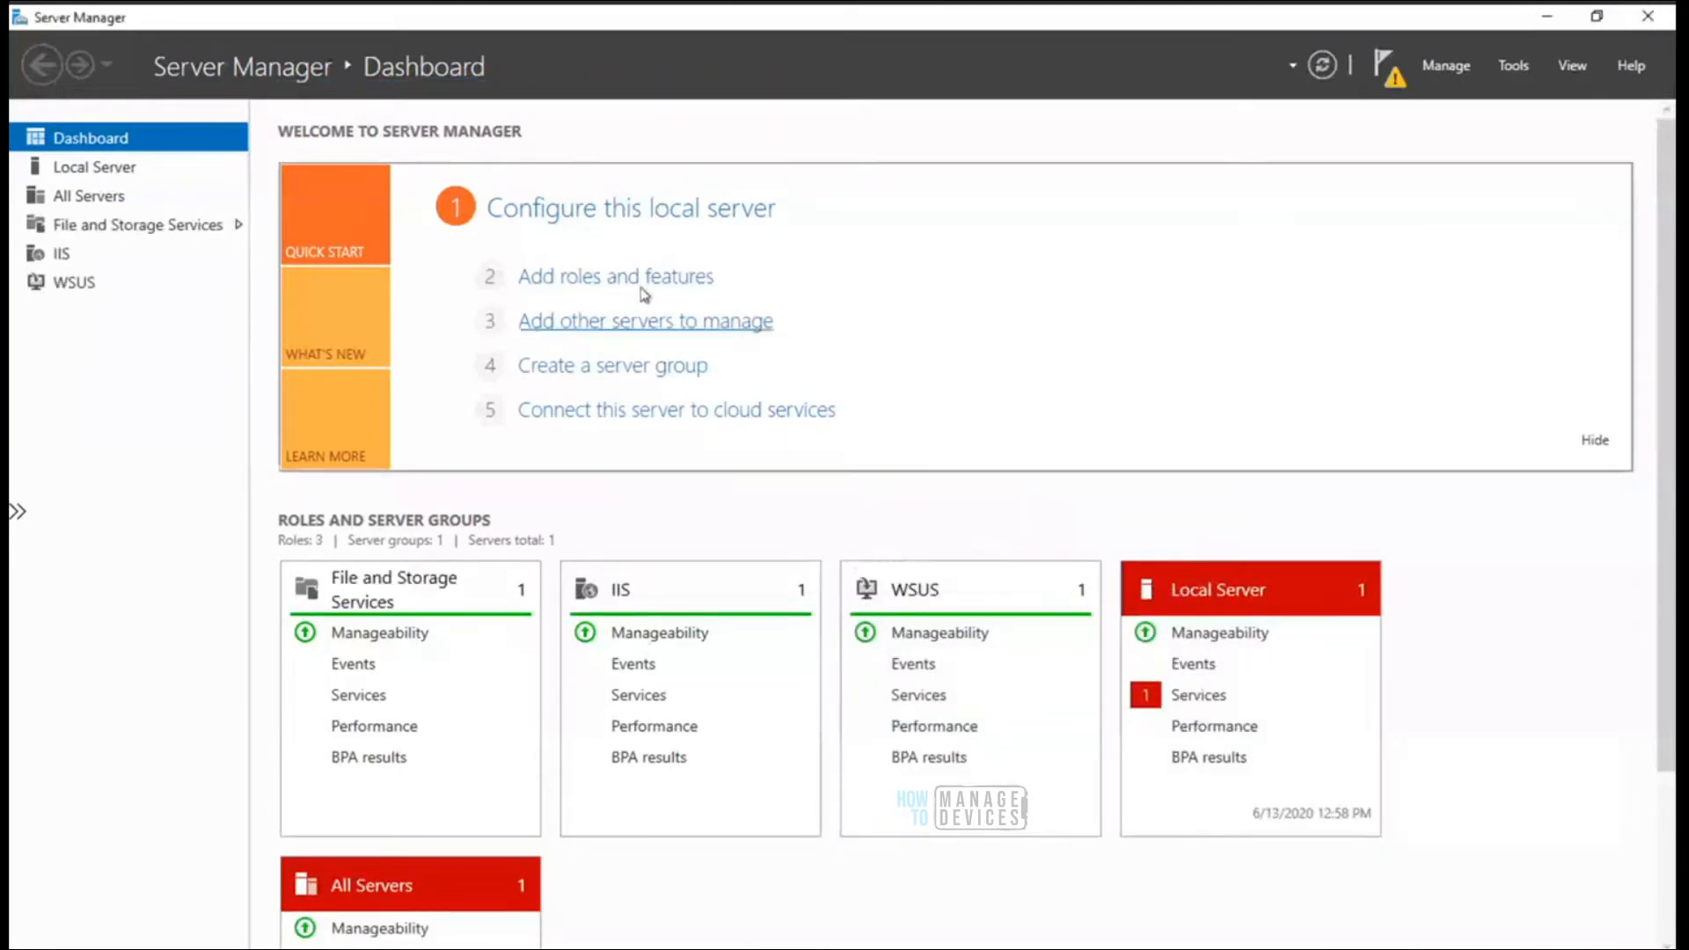
click(642, 280)
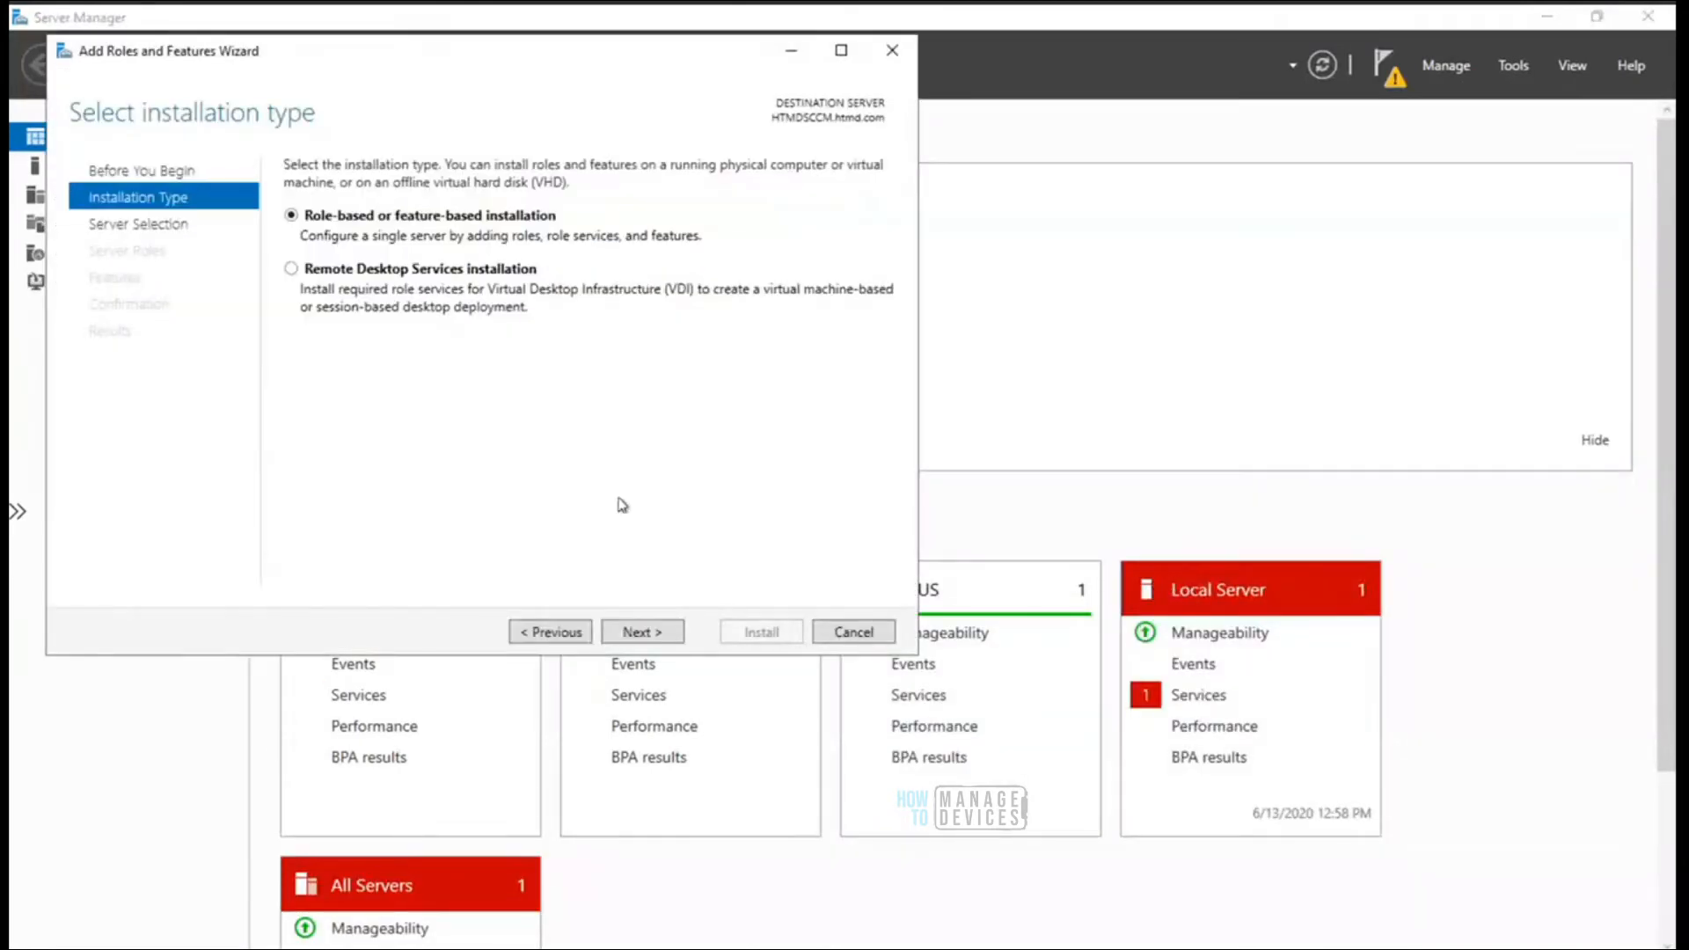
Accept role-based or feature-based installation on HTMDSCCM.htmd.com, advance to the server roles selection, and reposition the wizard window
click(630, 633)
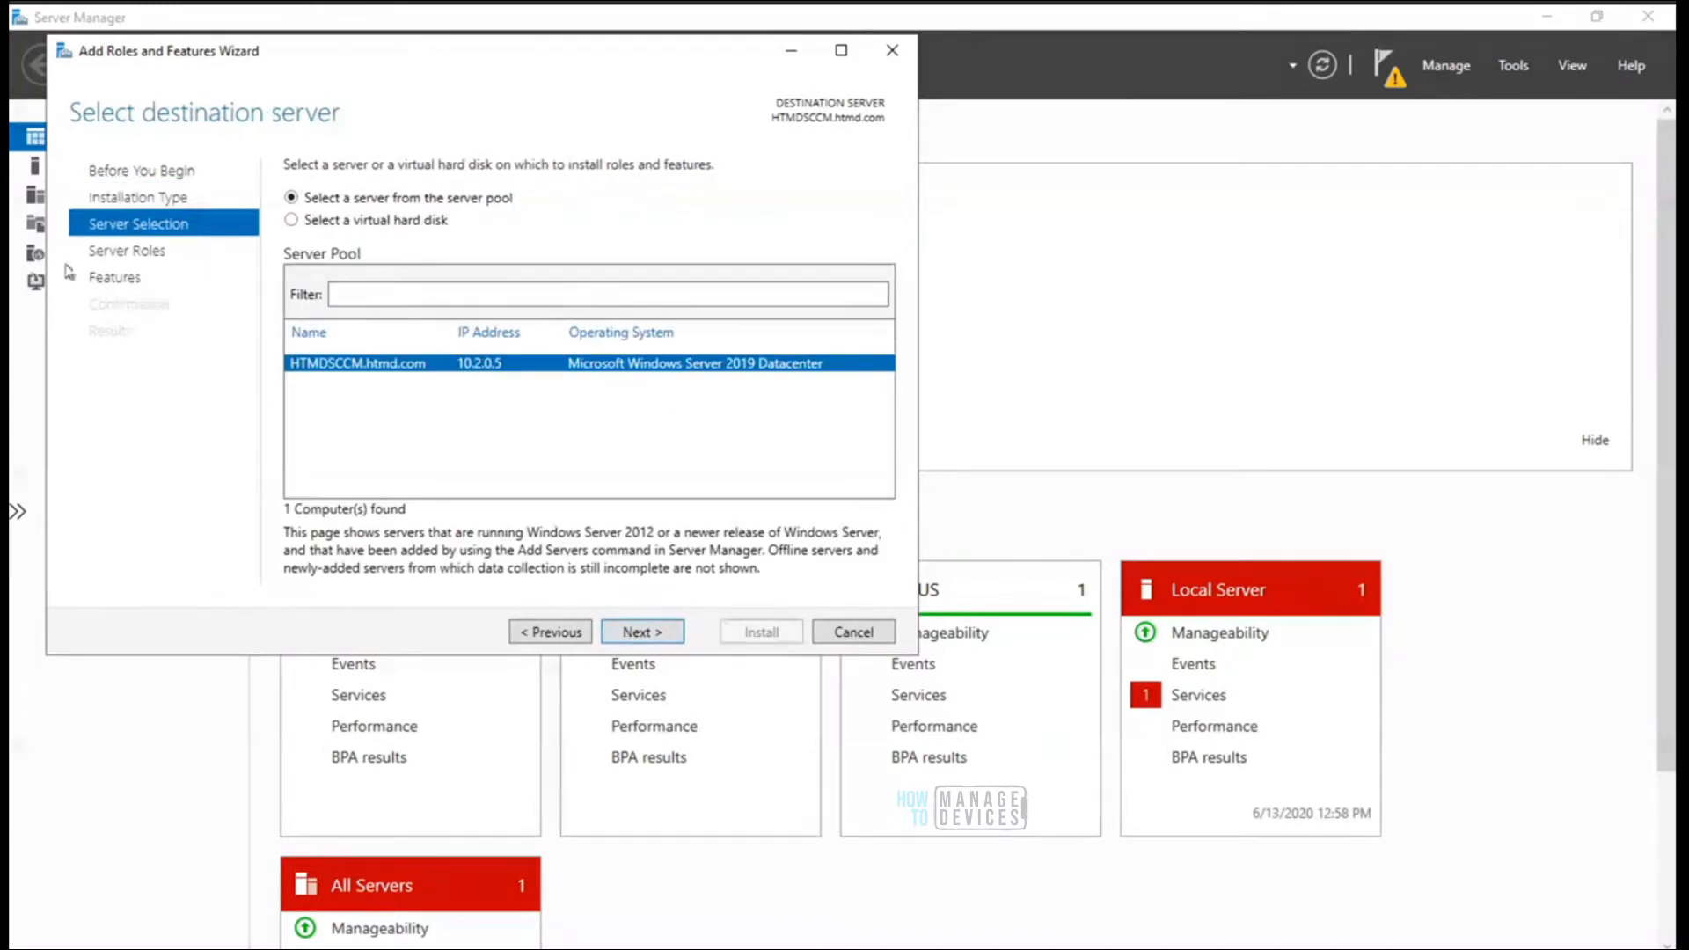
click(635, 633)
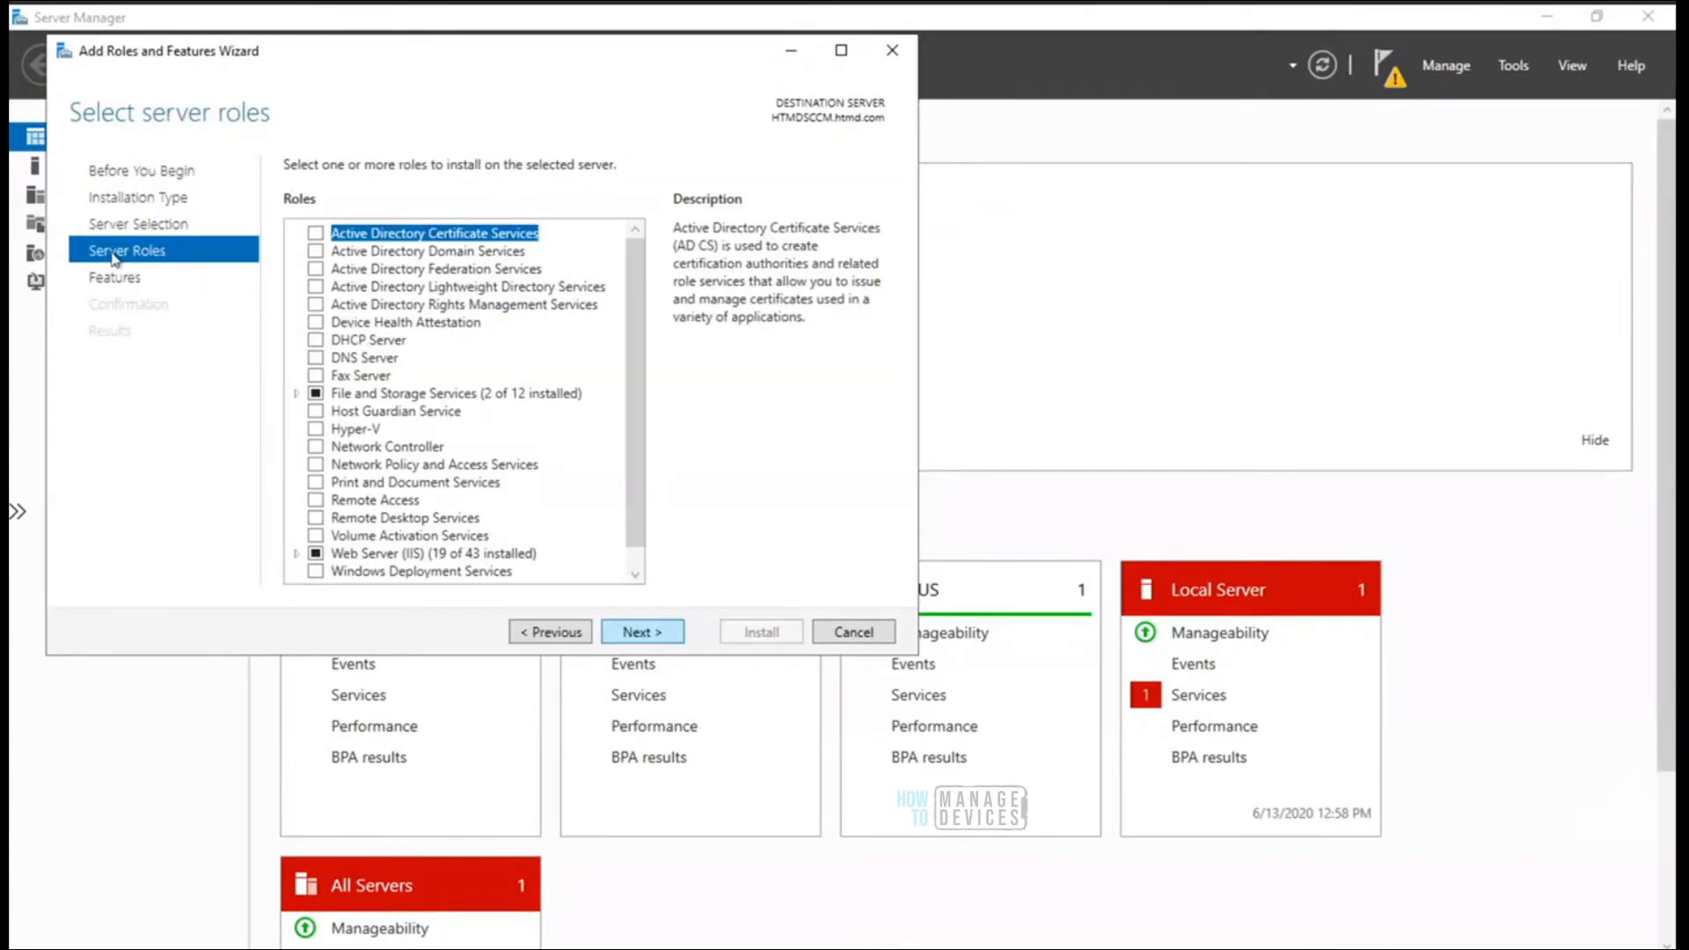
drag(520, 66, 767, 104)
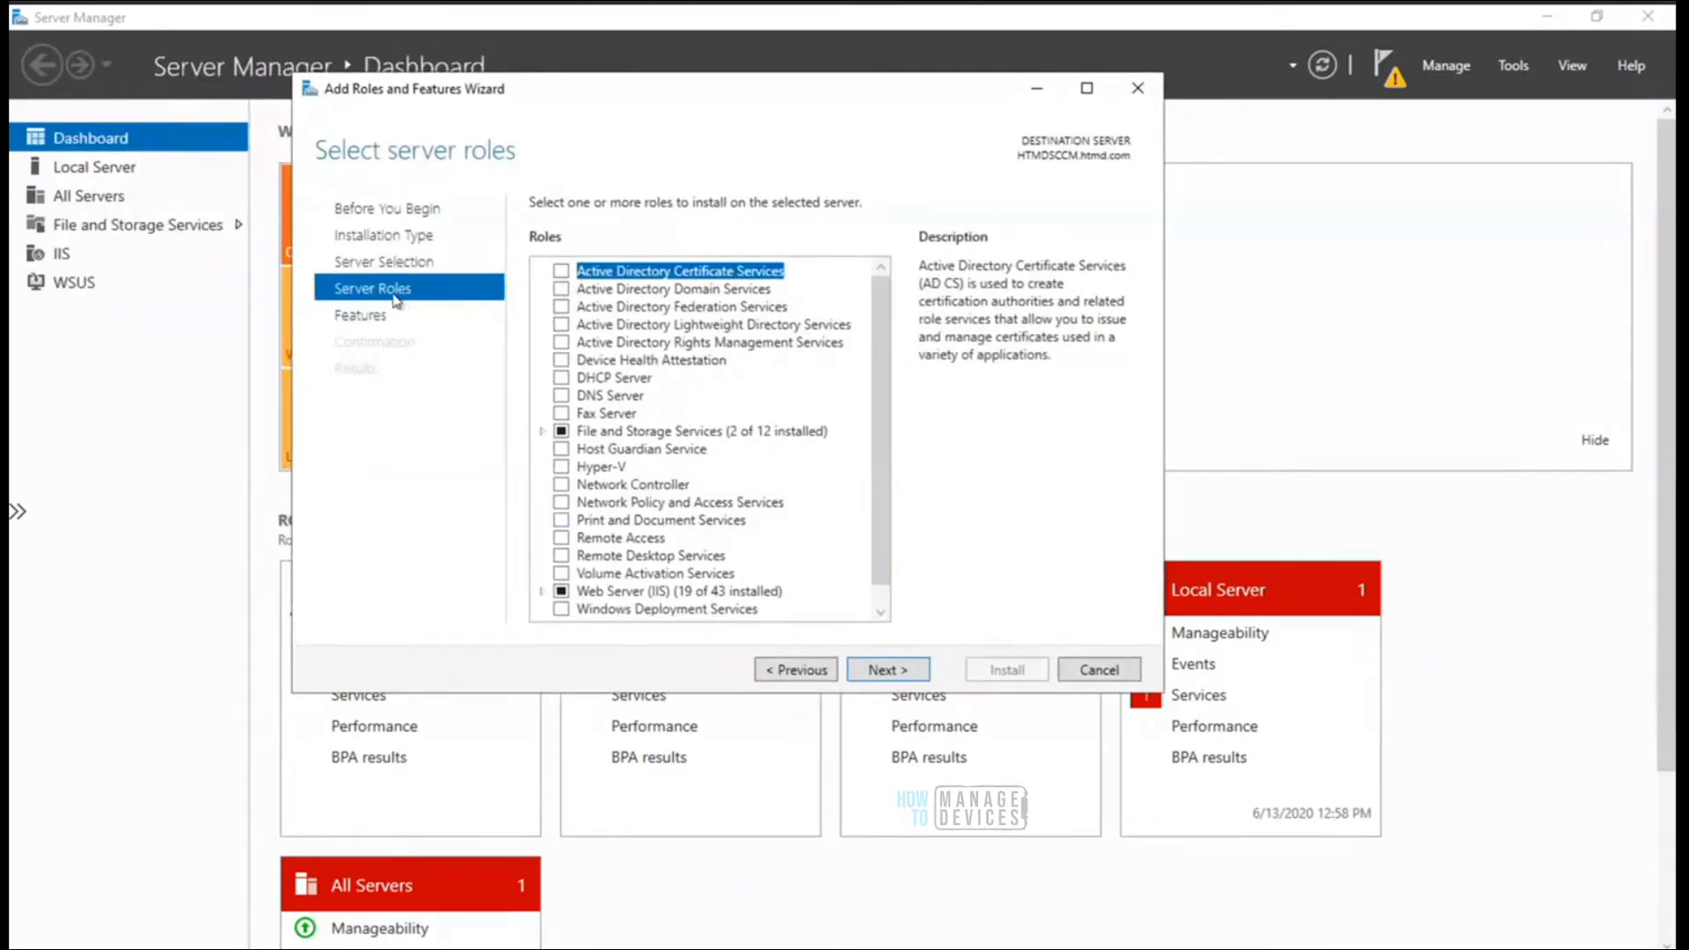
Expand the Web Server (IIS) role and its Web Server node in the roles list
drag(877, 365, 873, 484)
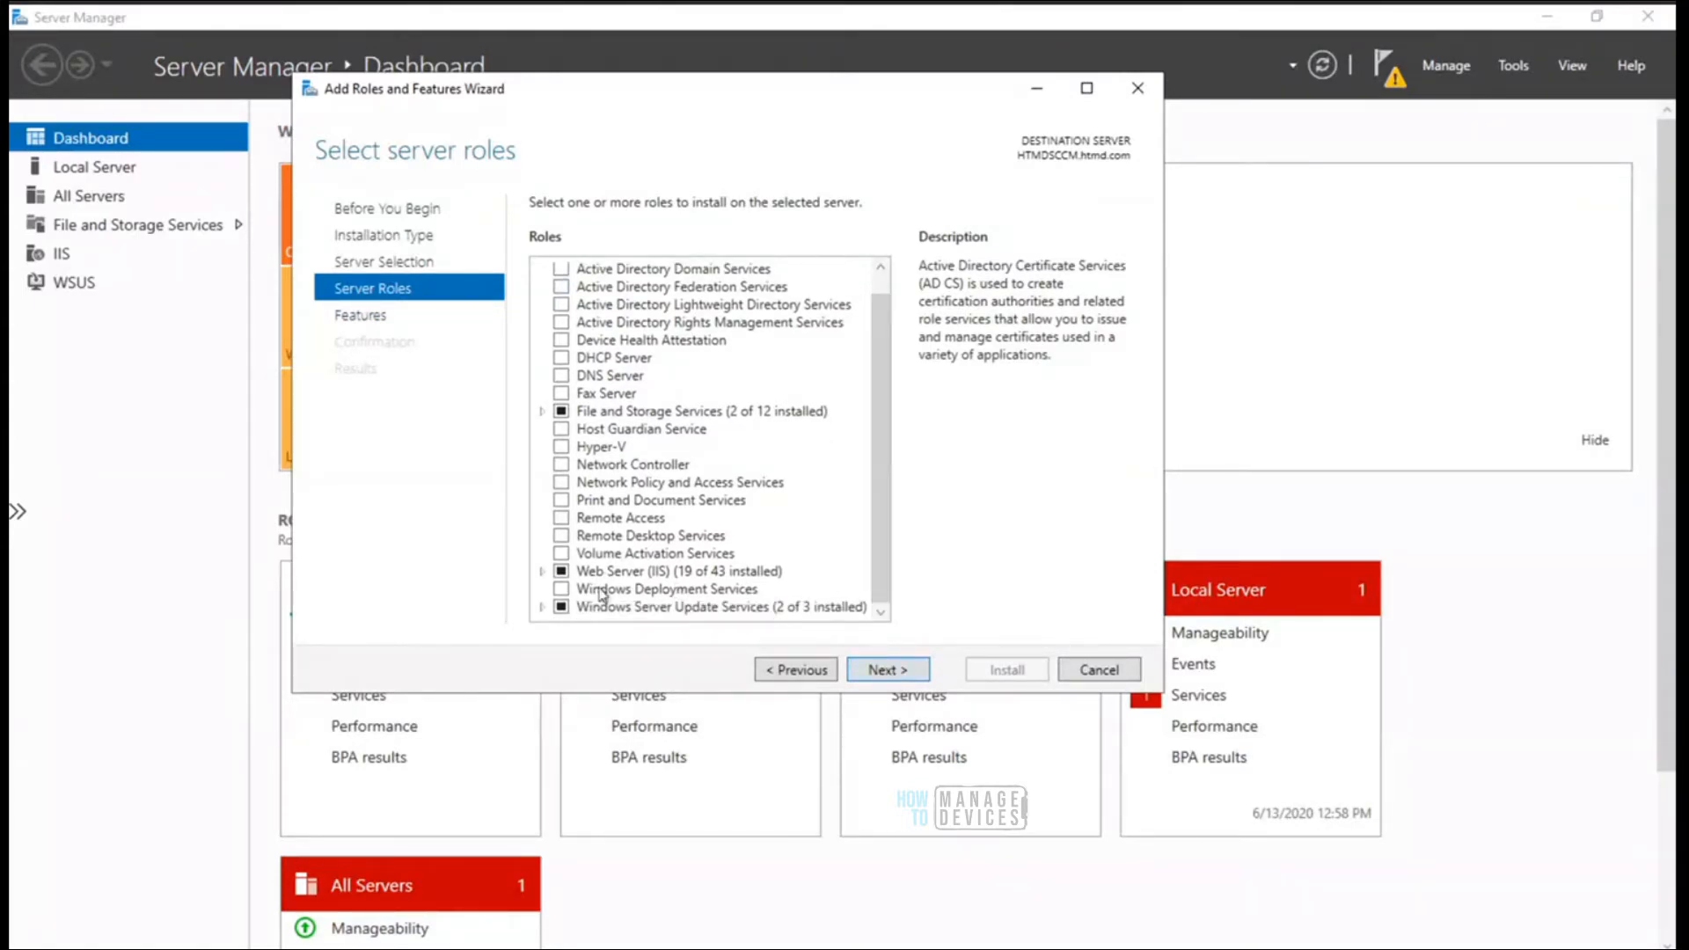
click(542, 573)
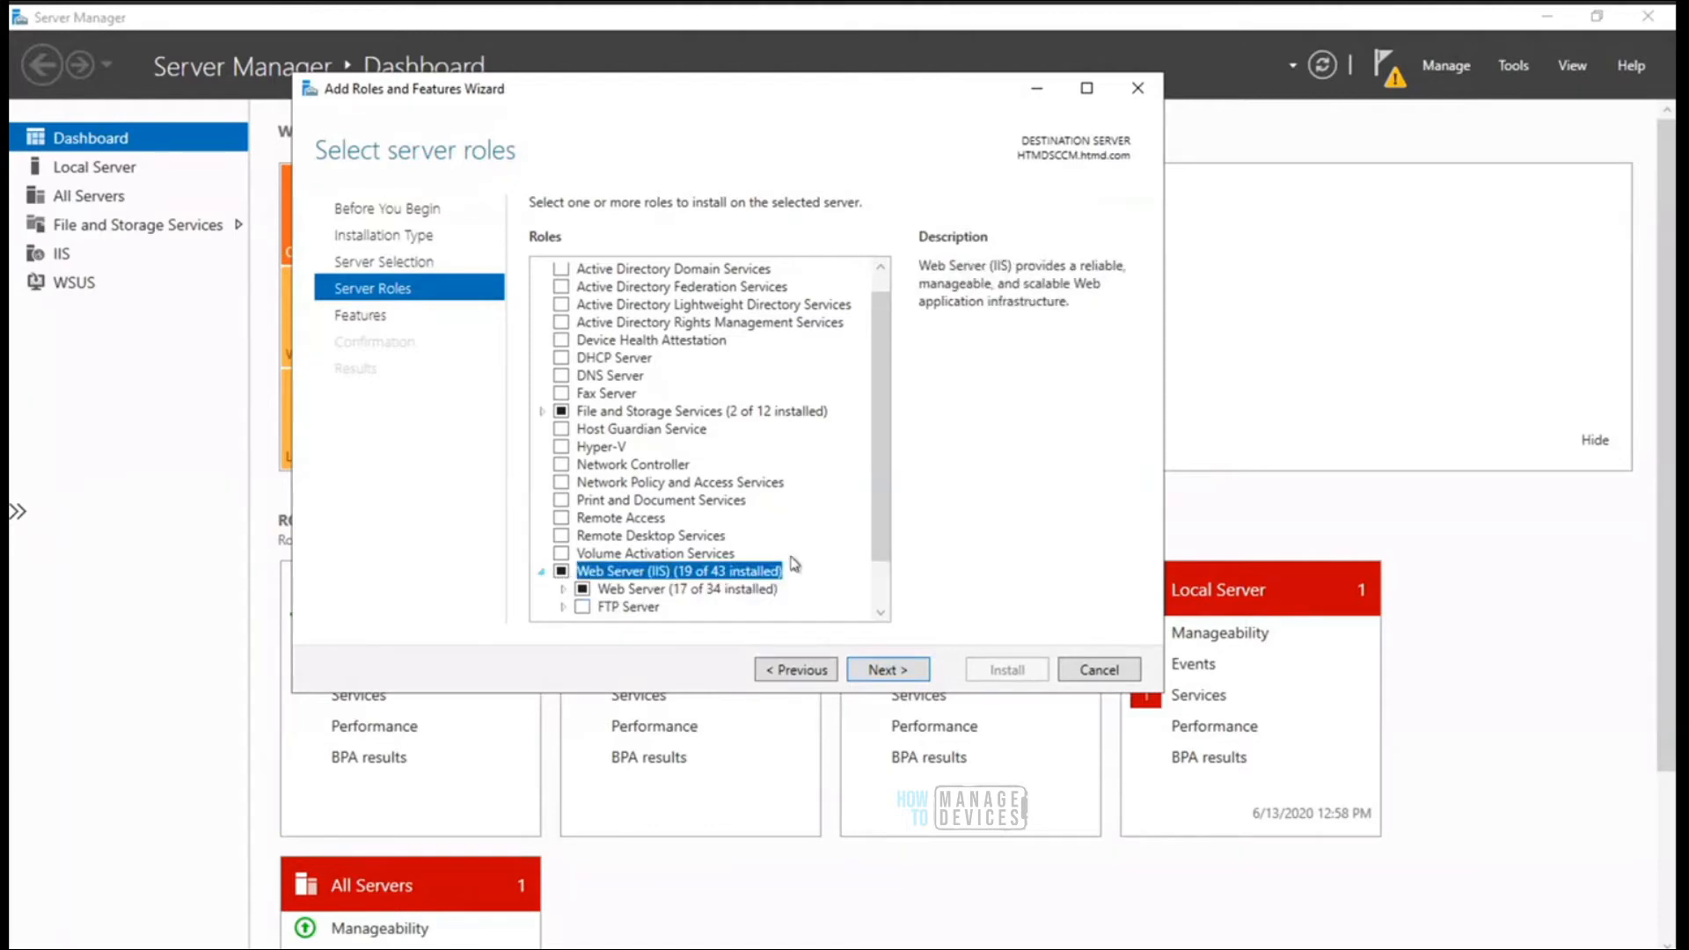
click(880, 613)
click(881, 613)
click(881, 614)
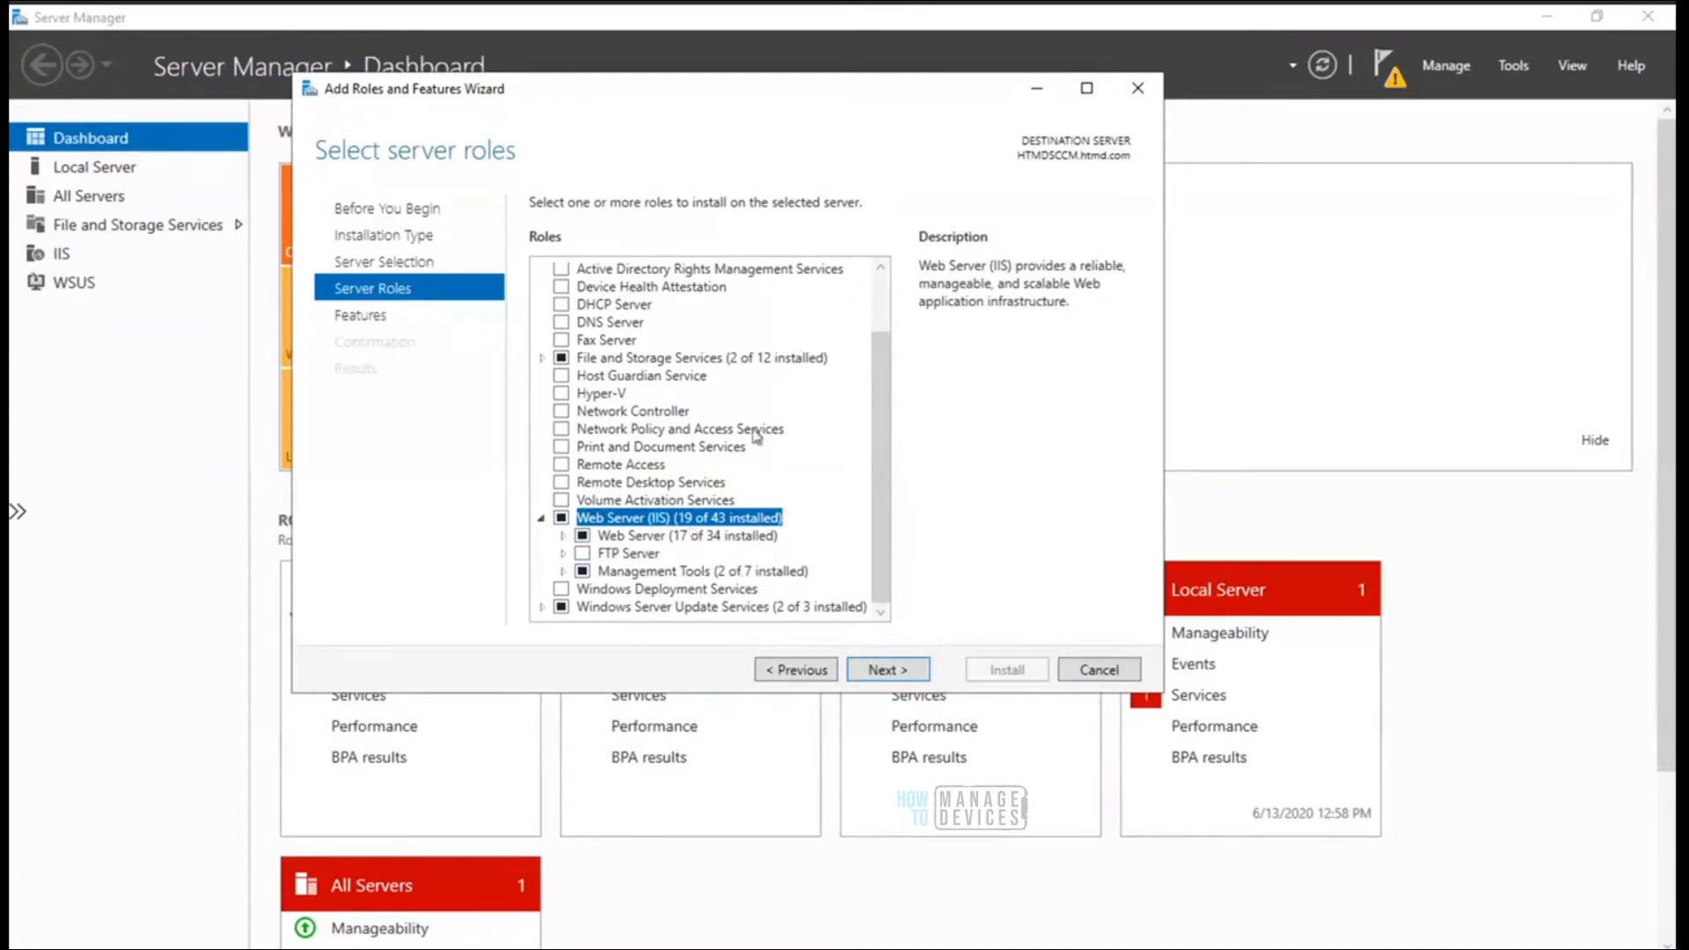
click(563, 536)
drag(876, 480, 876, 543)
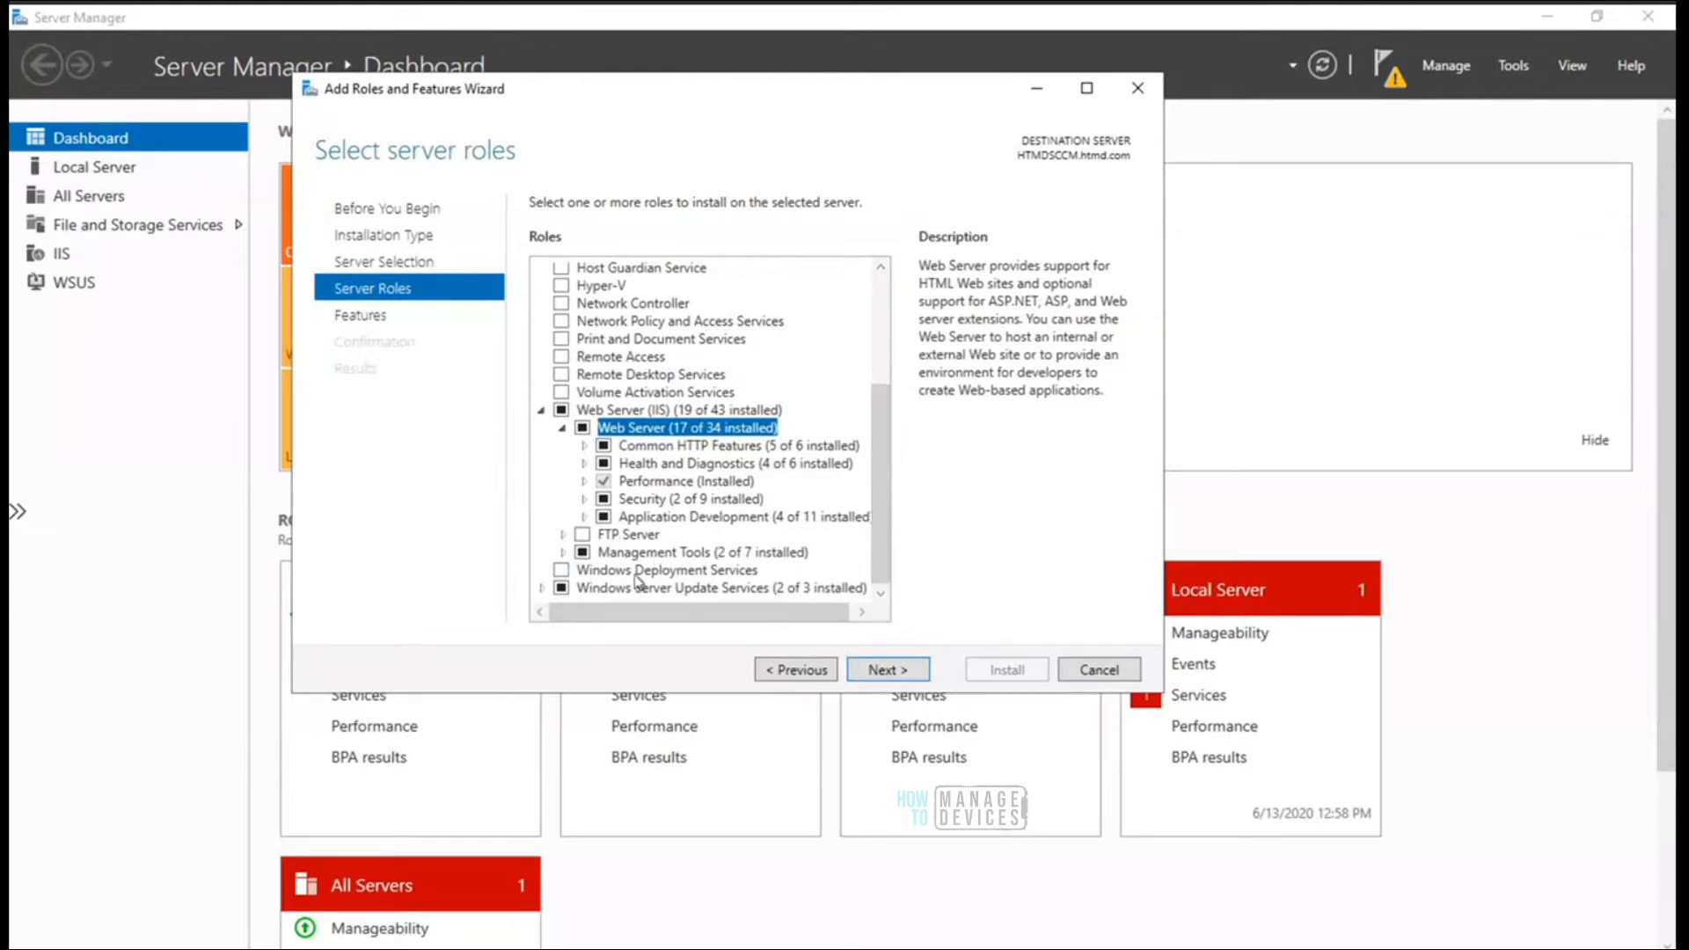
Expand Management Tools and its IIS 6 Management Compatibility node to reveal the individual role services
click(563, 552)
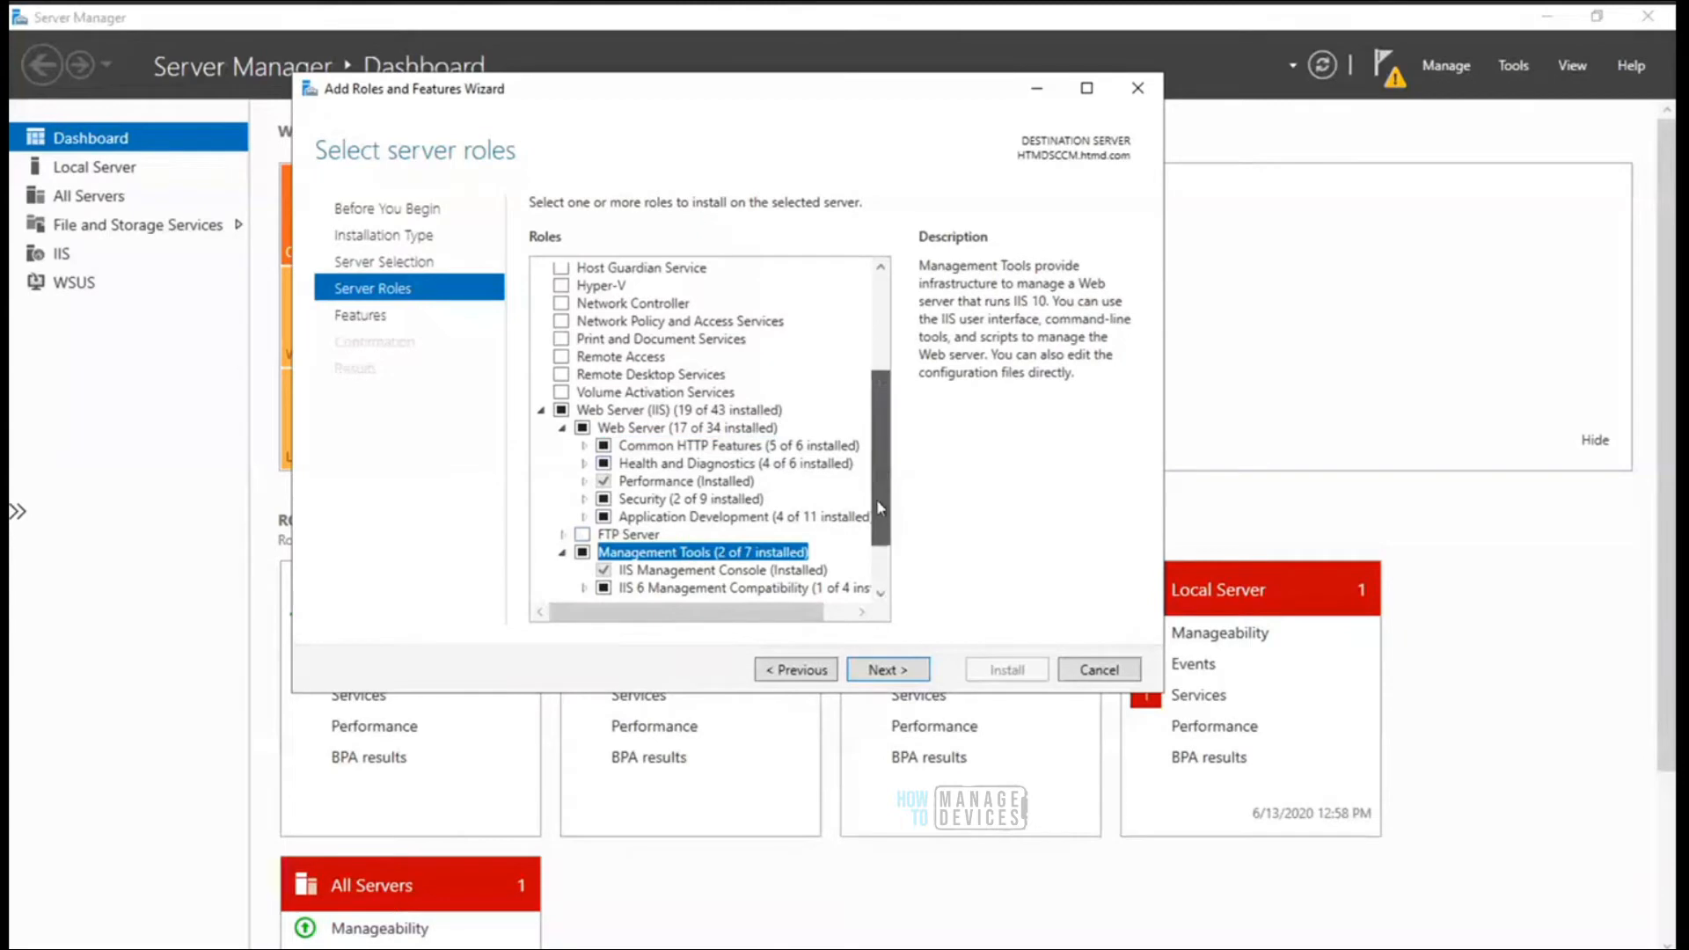
drag(880, 507, 874, 541)
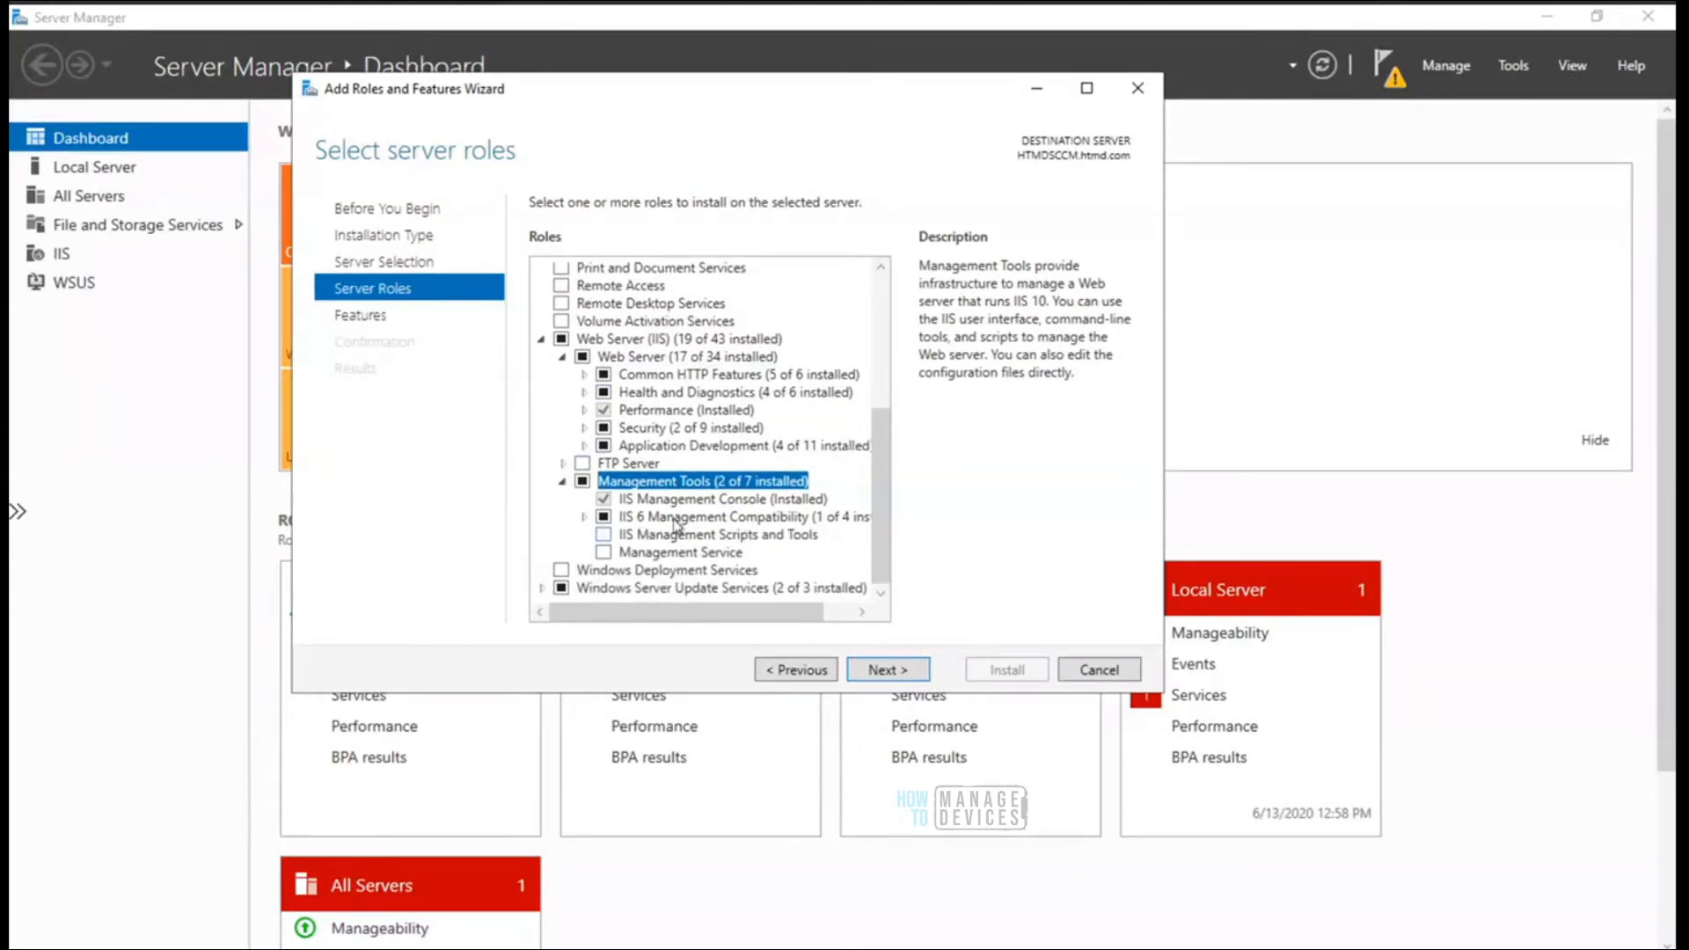
click(584, 517)
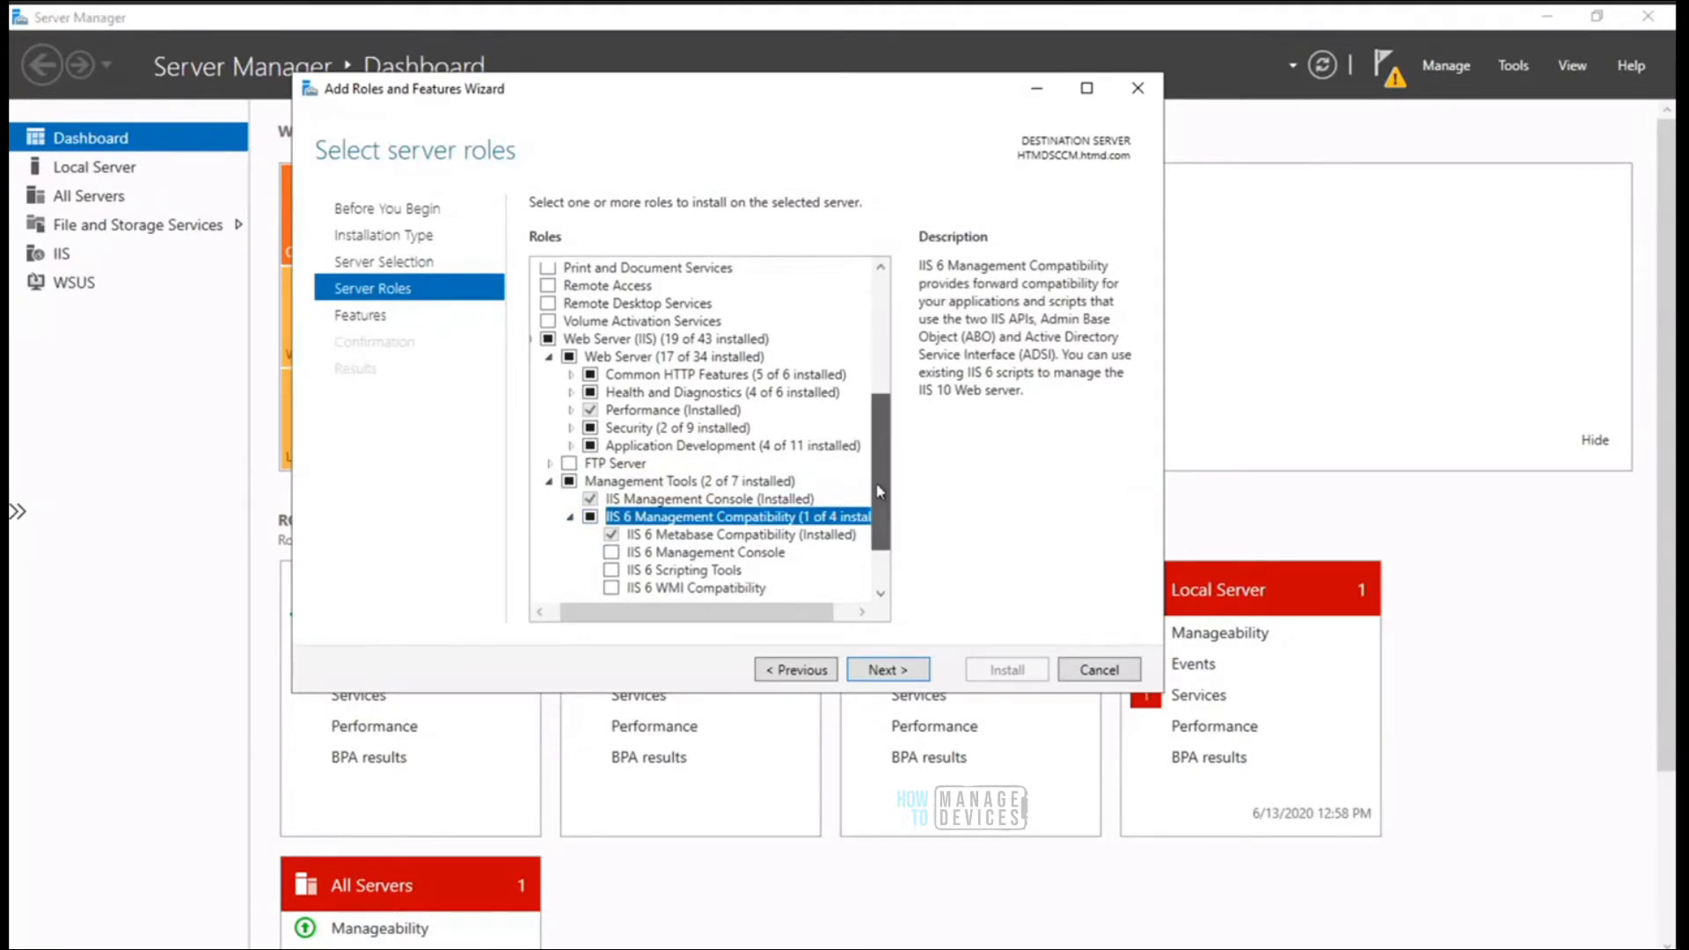
drag(880, 491, 880, 523)
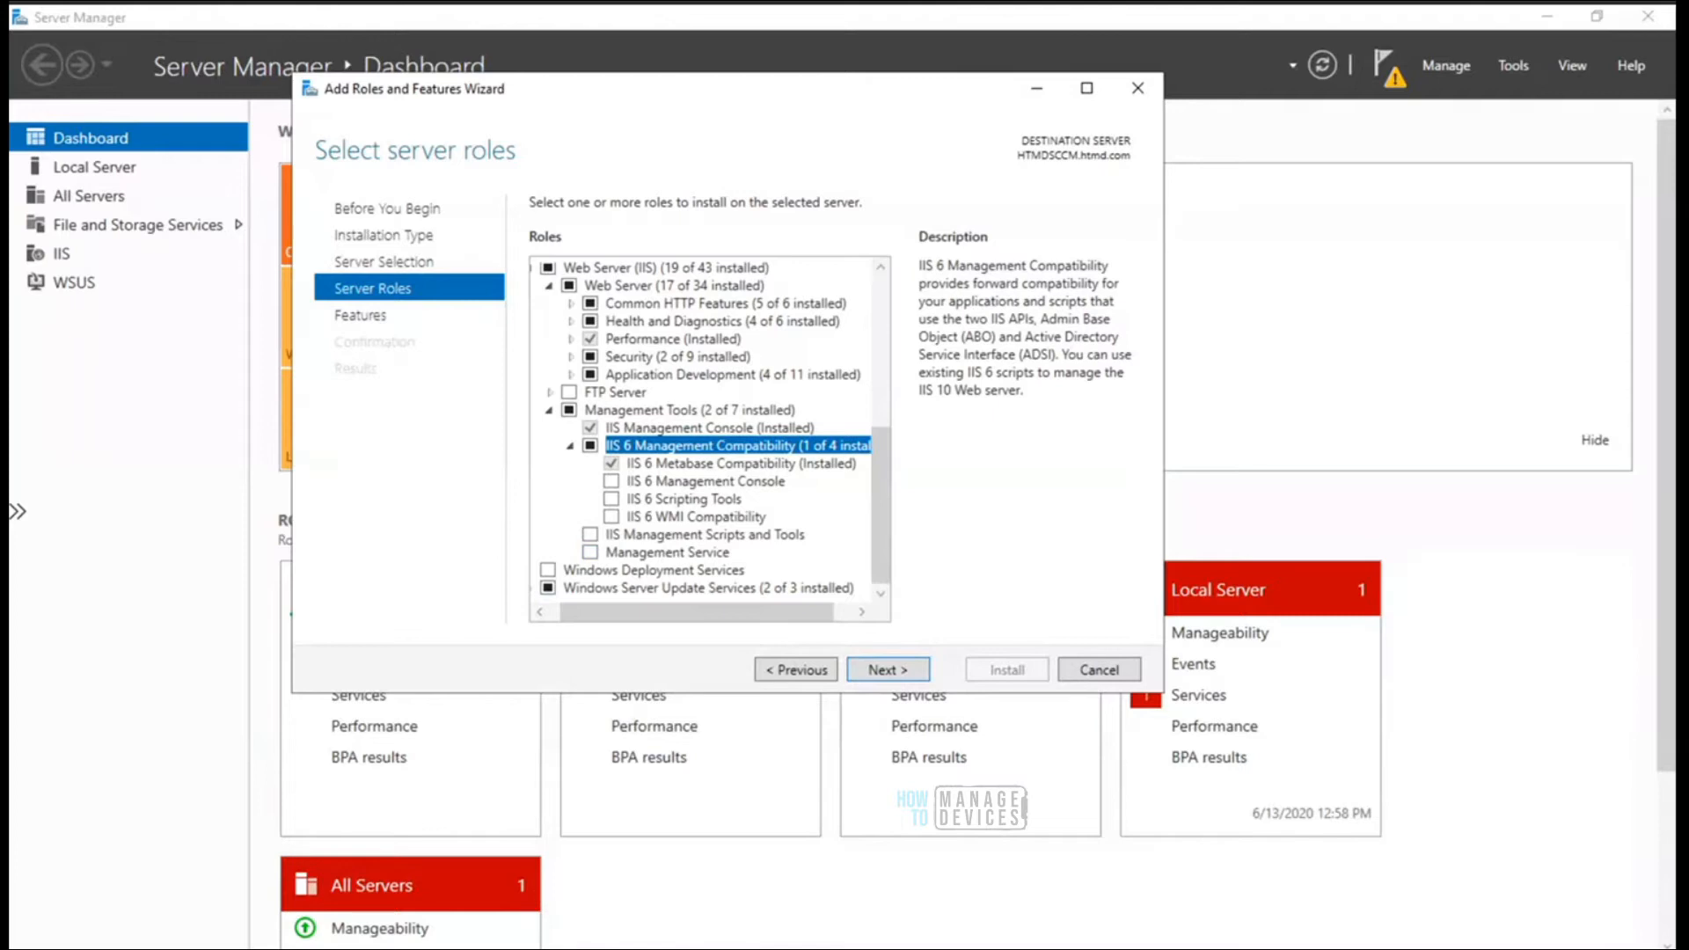
Return to the browser article and highlight prerequisites including Remote Differential Compression, Application Development, ISAPI Extensions, Windows Authentication and IIS 6 WMI Compatibility
mouse_move(638, 946)
click(638, 880)
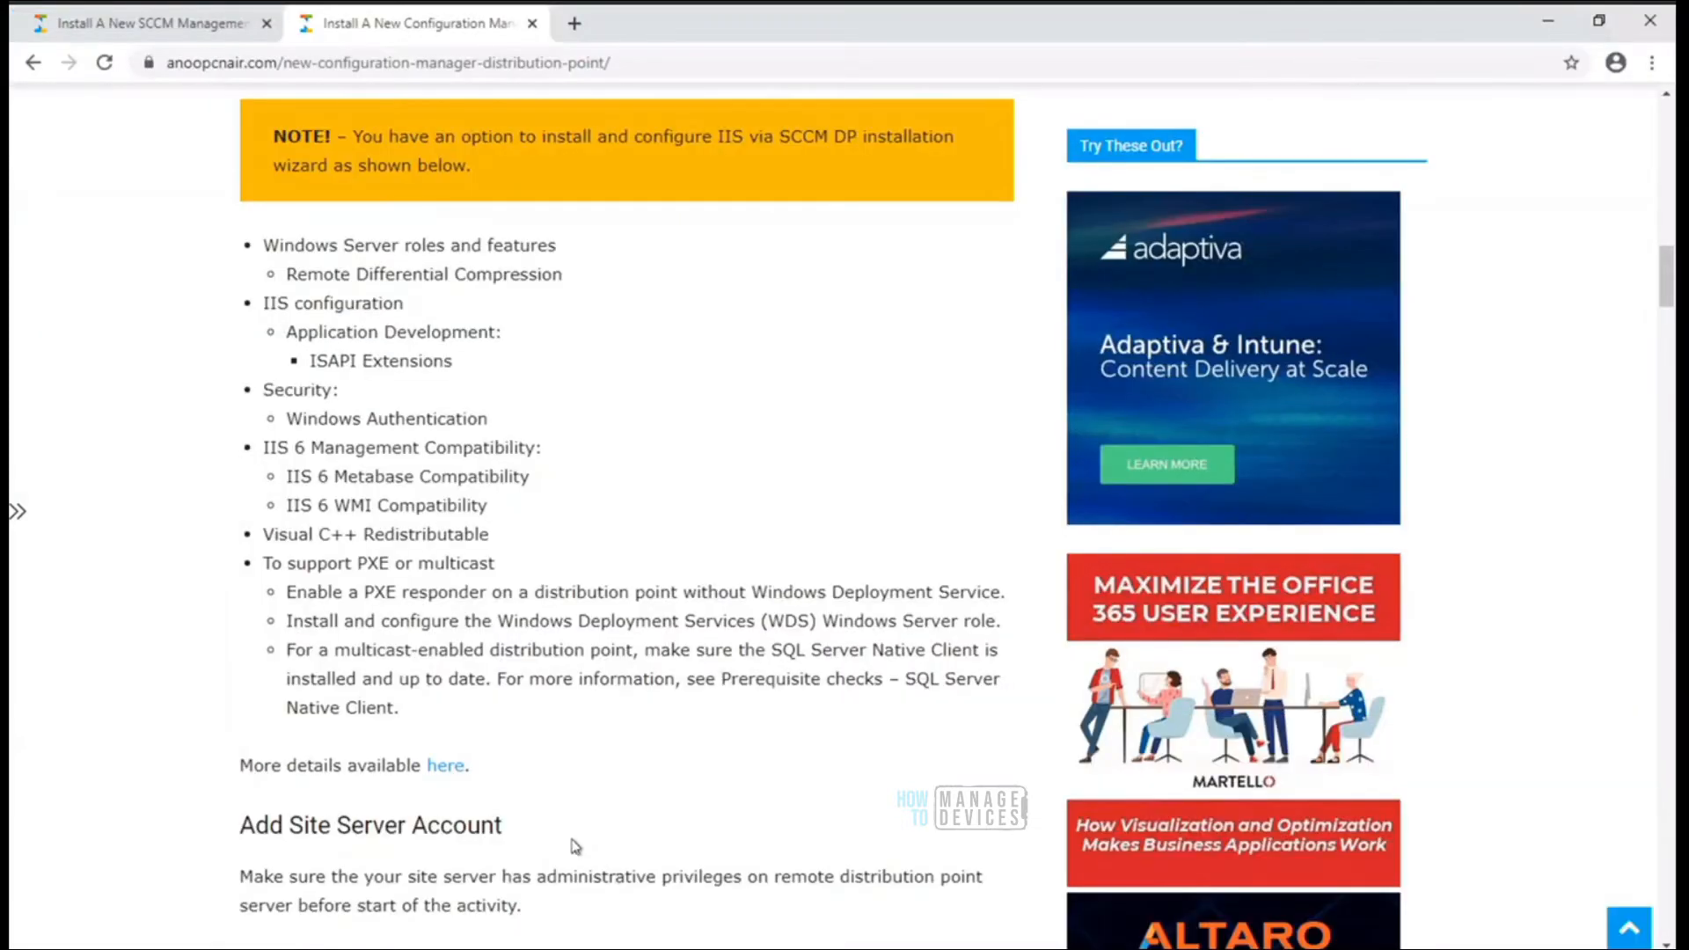
drag(488, 506, 283, 500)
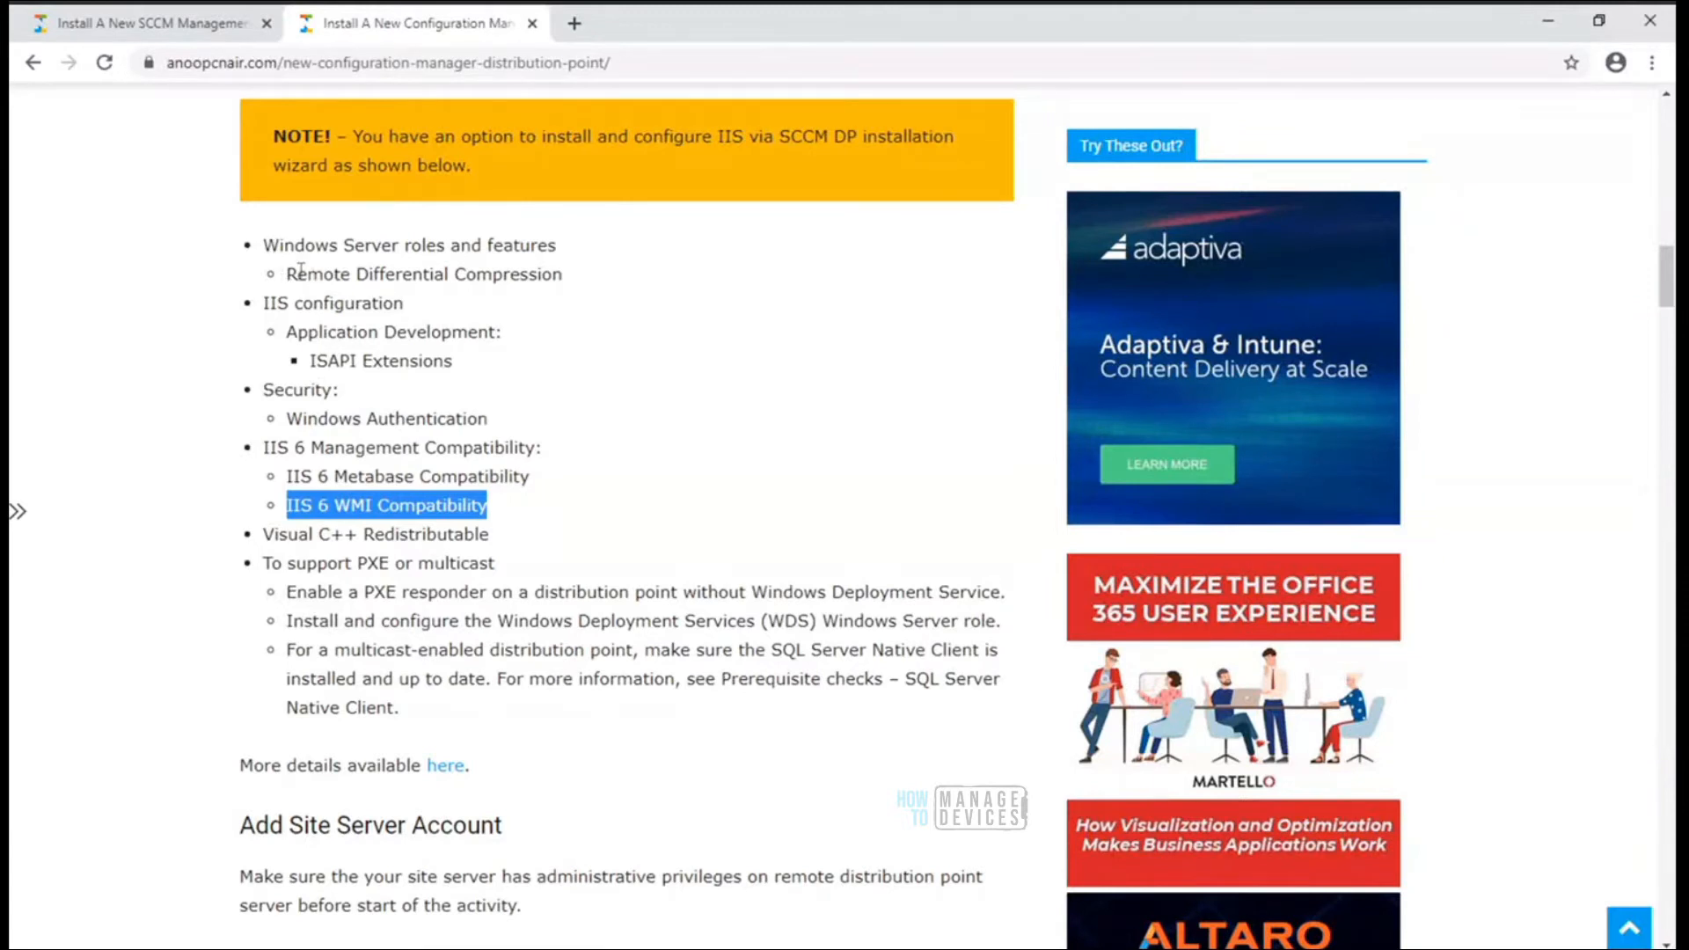
drag(287, 277, 570, 284)
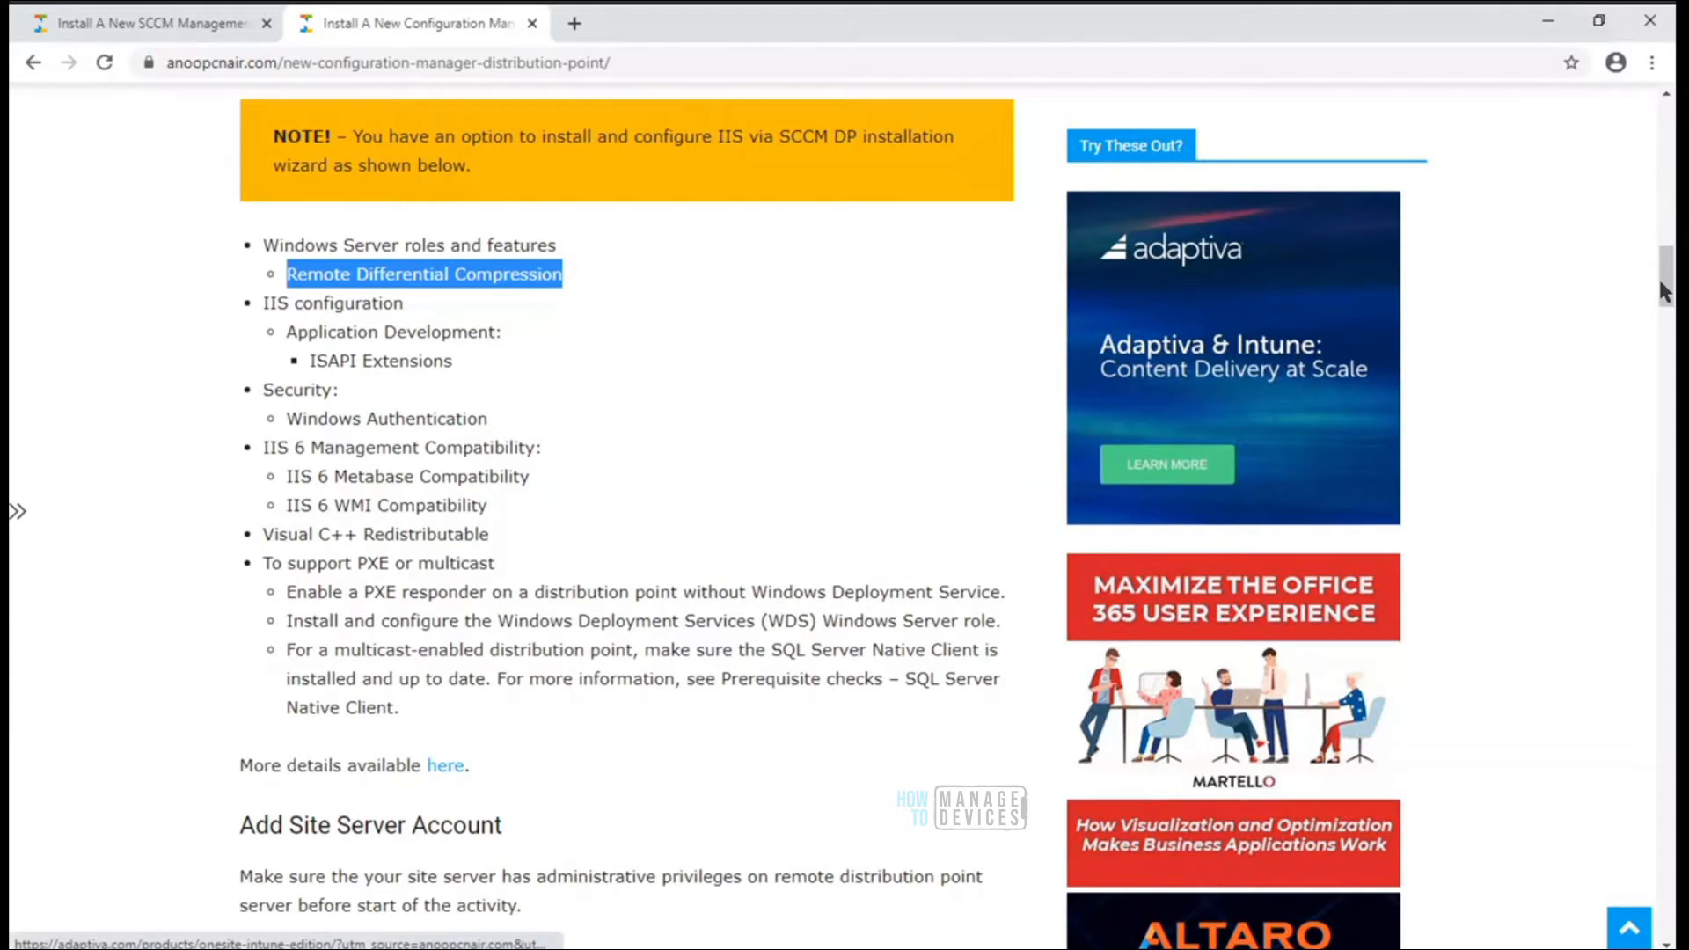
drag(1663, 282, 1669, 271)
scroll(1669, 271, up, 3)
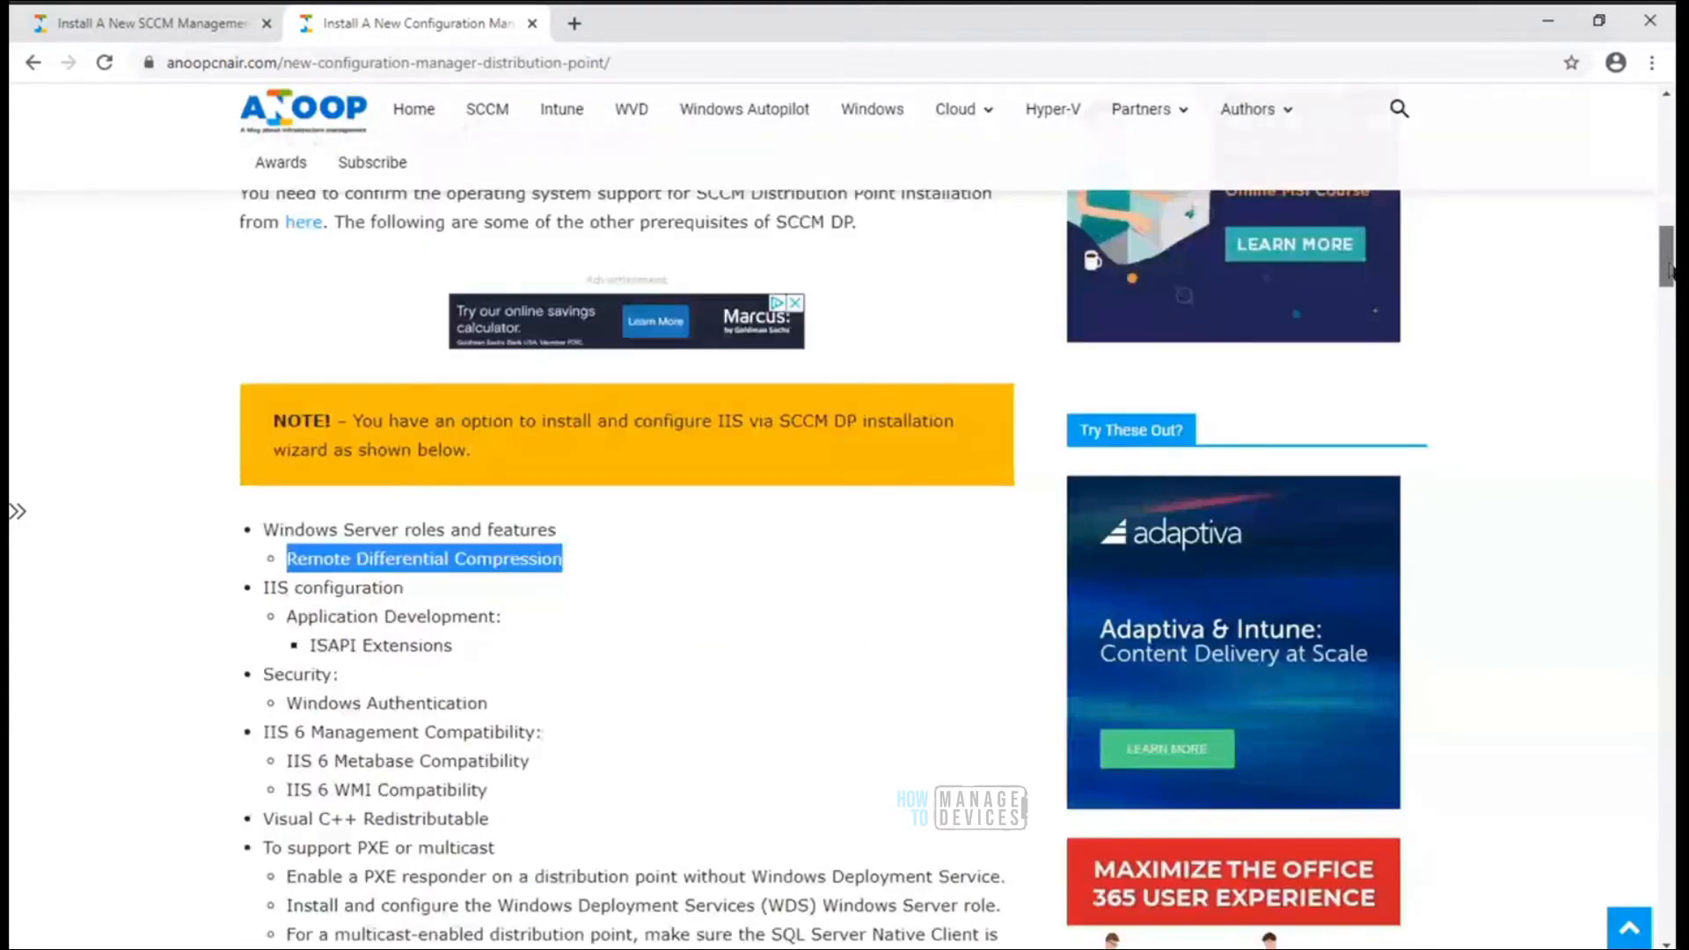
scroll(1669, 277, down, 3)
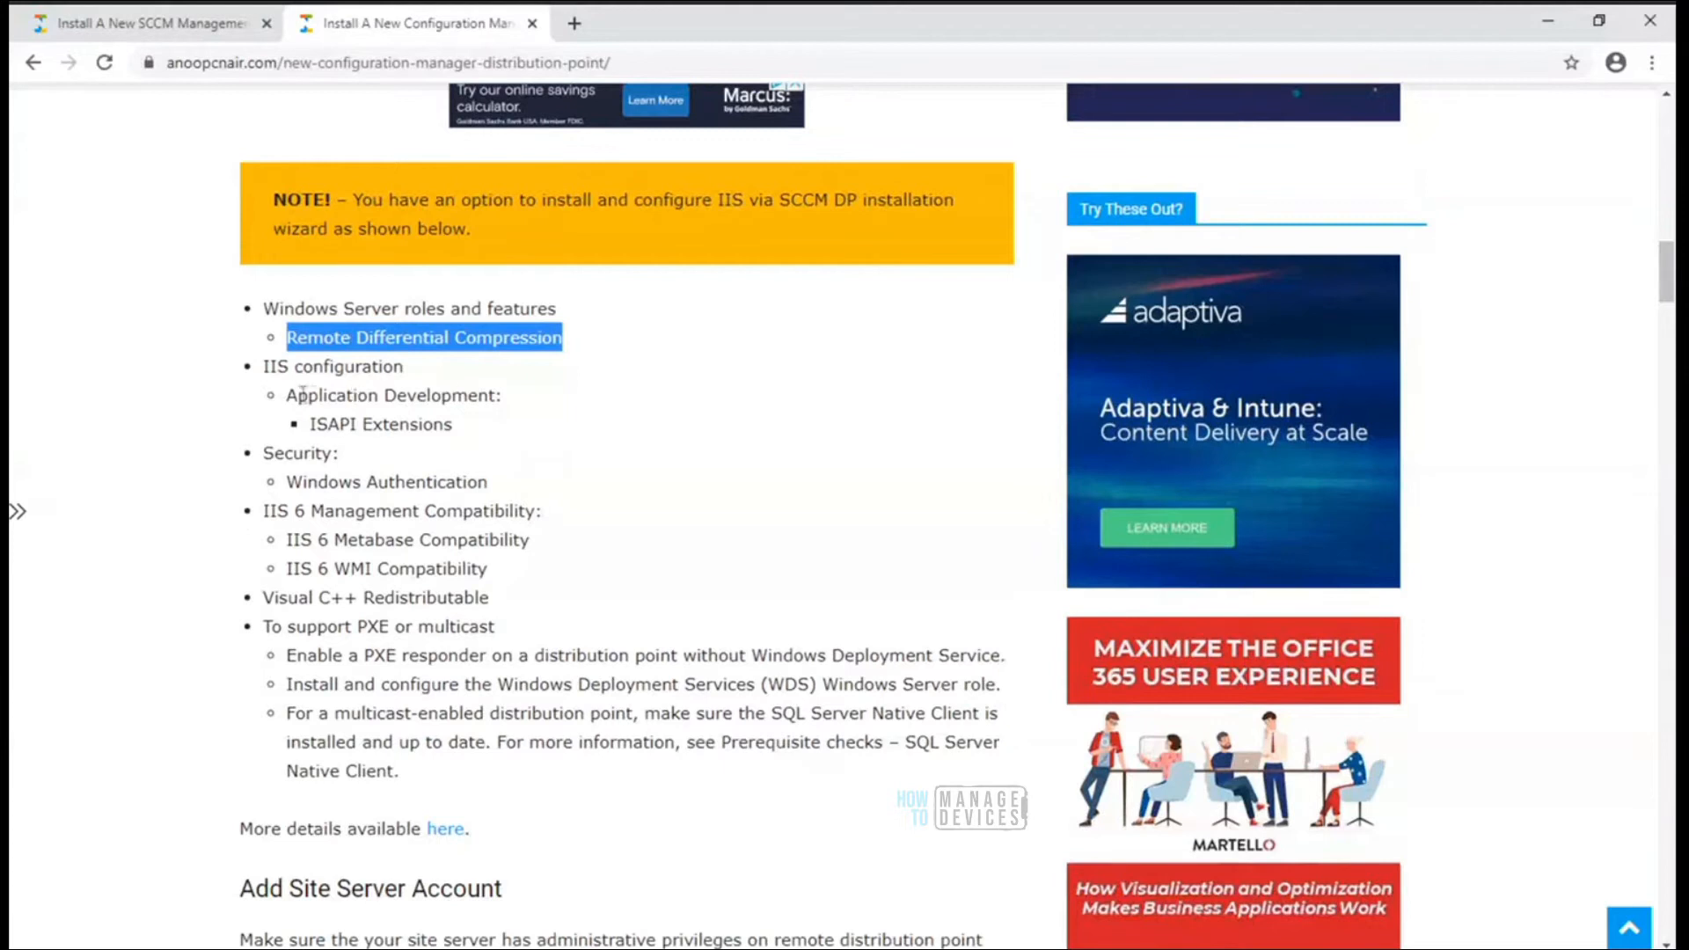
drag(286, 395, 505, 395)
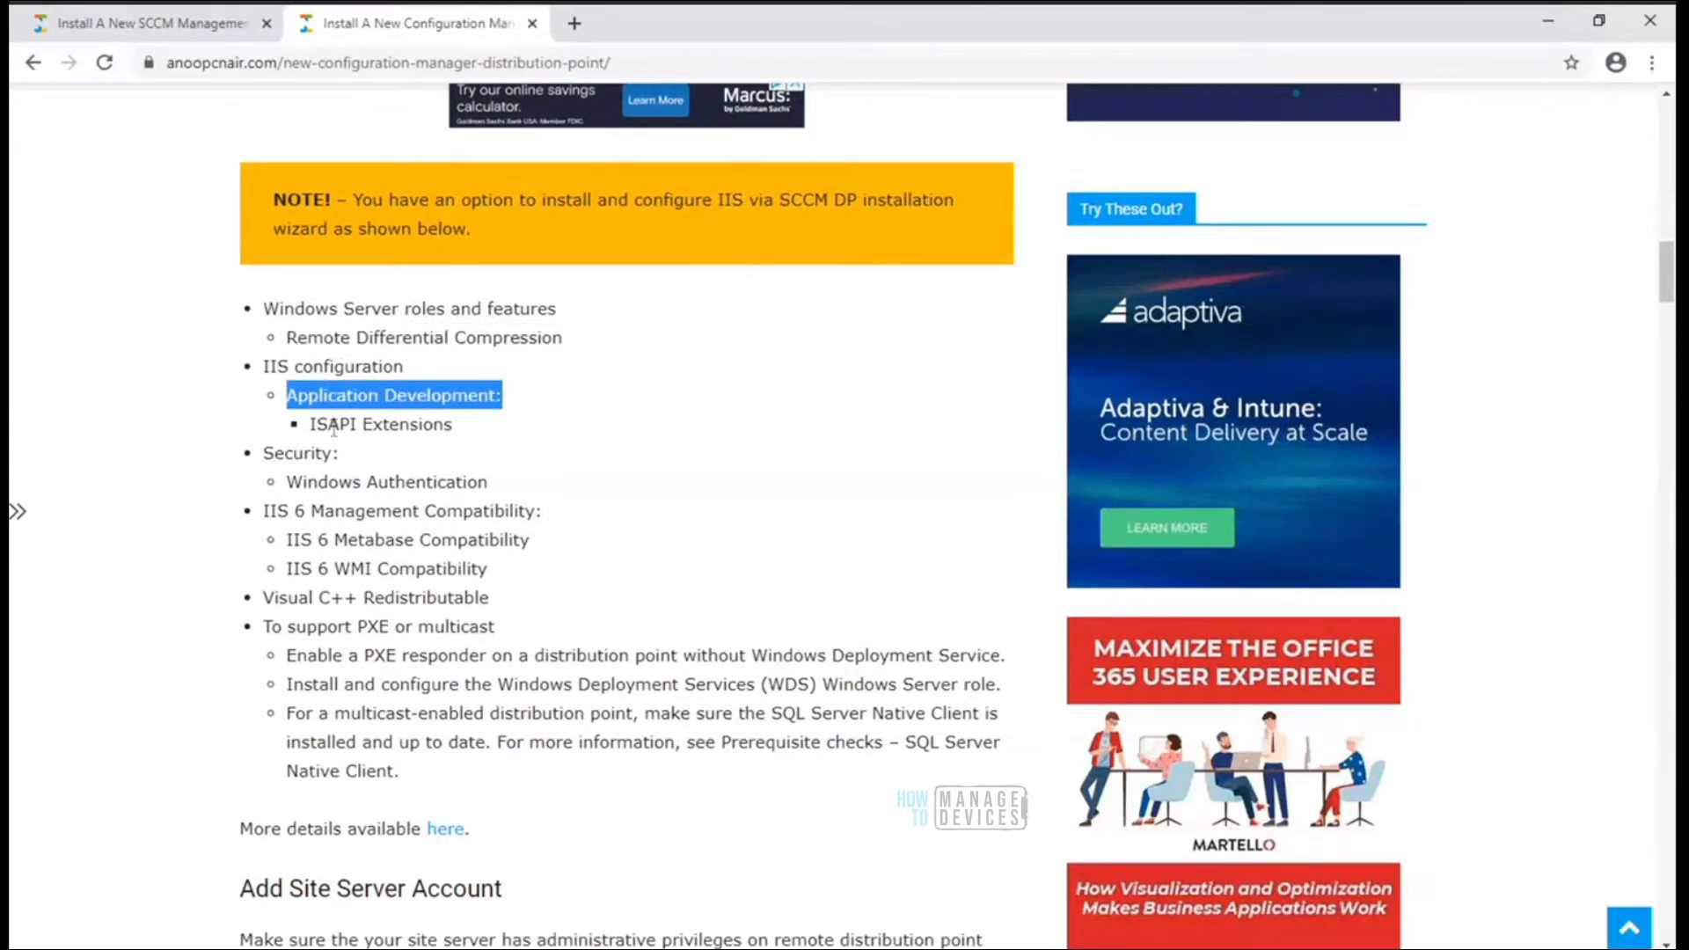
drag(308, 429, 456, 442)
drag(287, 483, 361, 484)
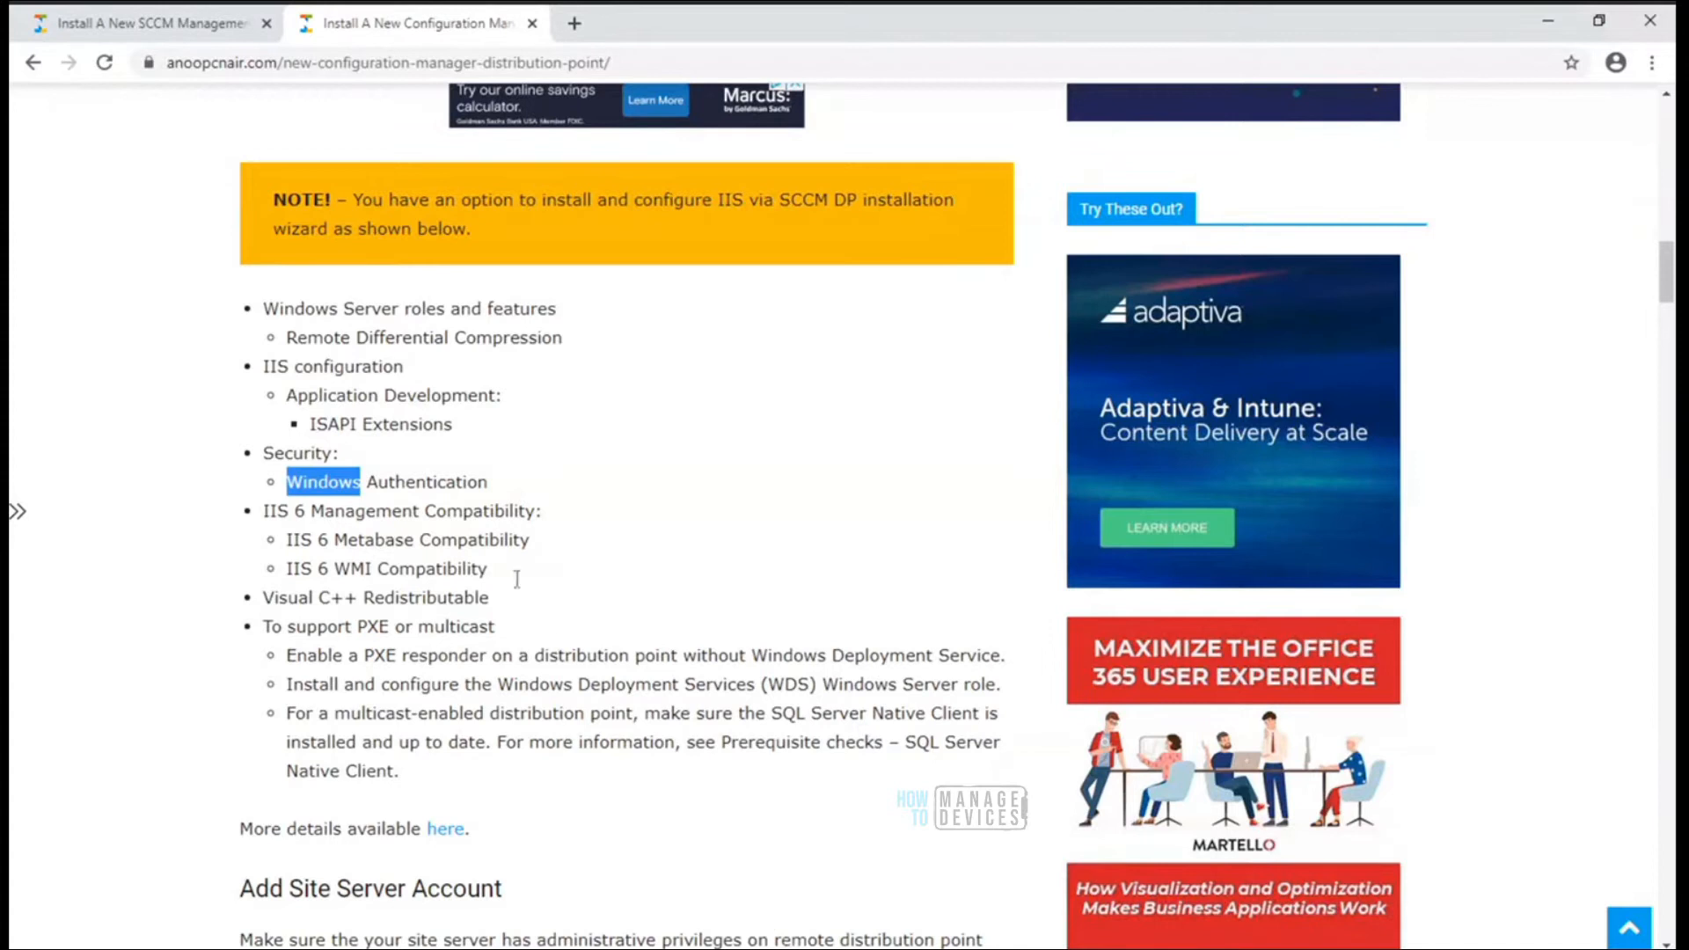
drag(491, 572, 281, 579)
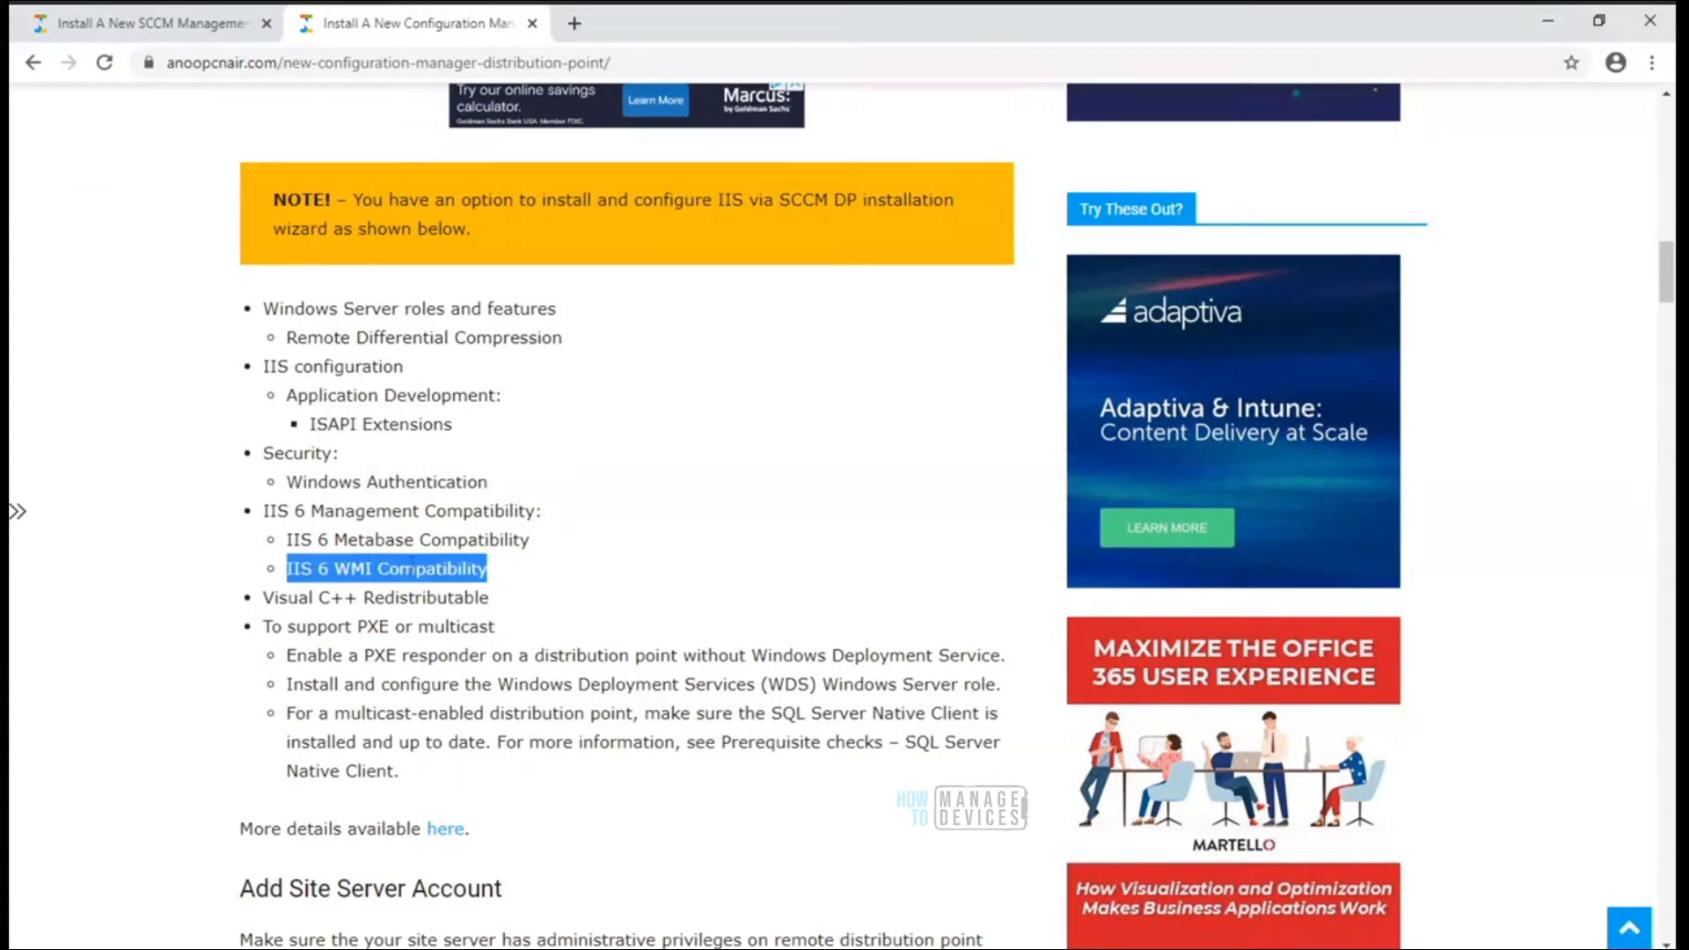
Switch back to the Add Roles and Features Wizard and select the IIS 6 WMI Compatibility role service
click(797, 947)
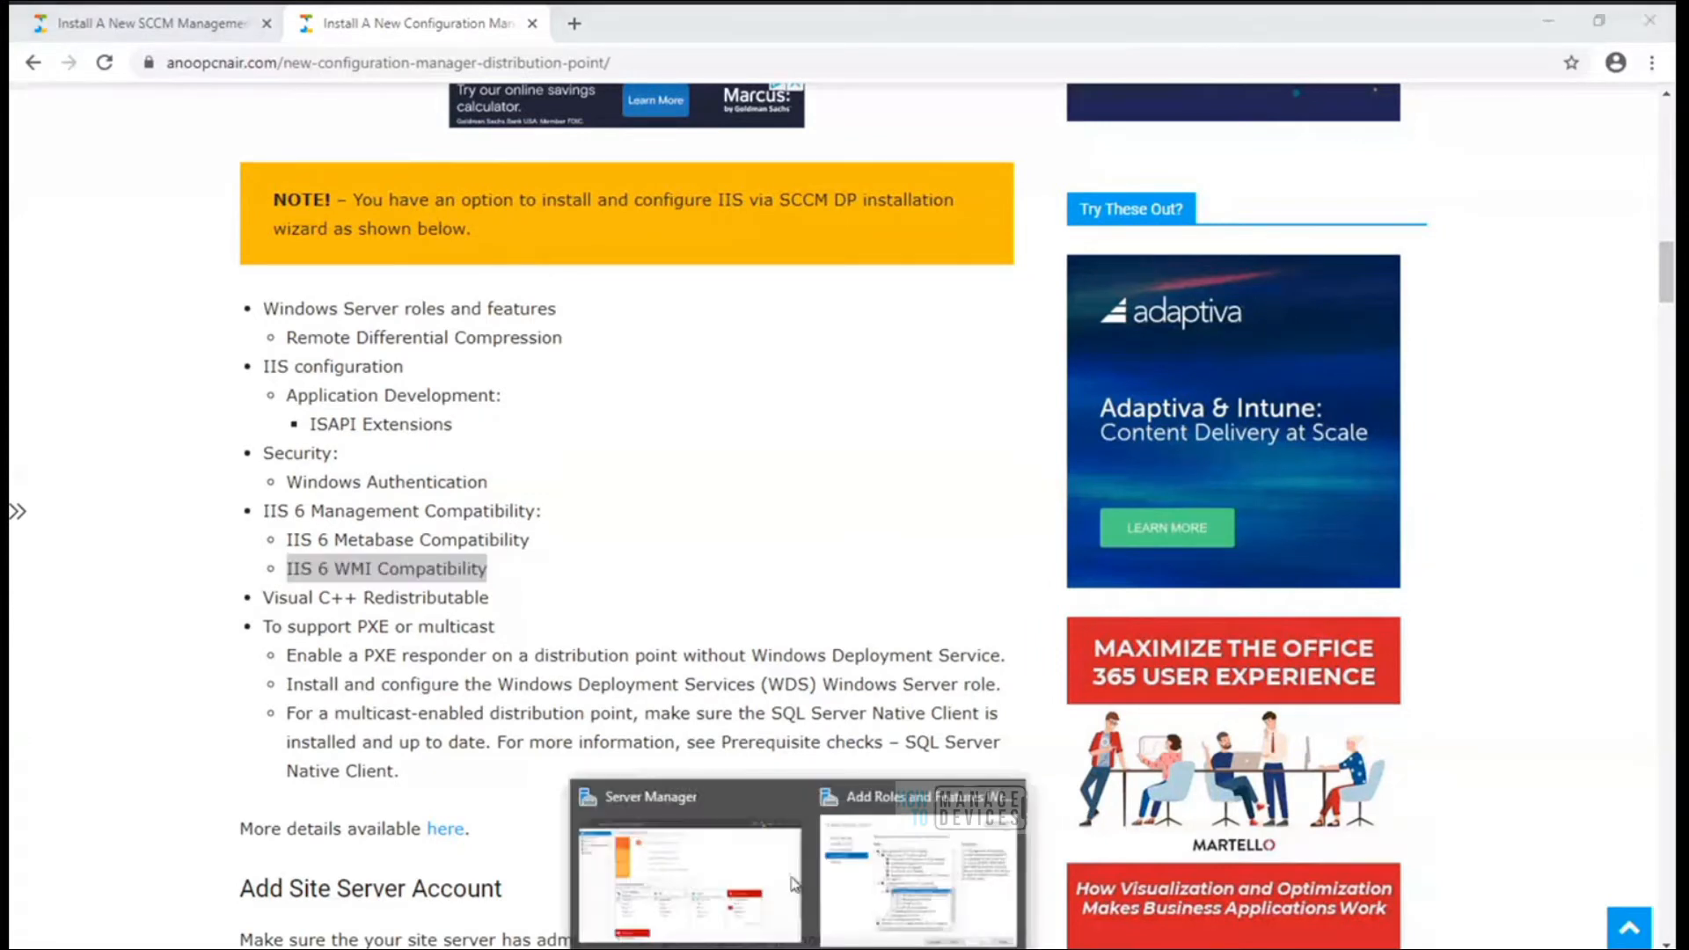
click(722, 865)
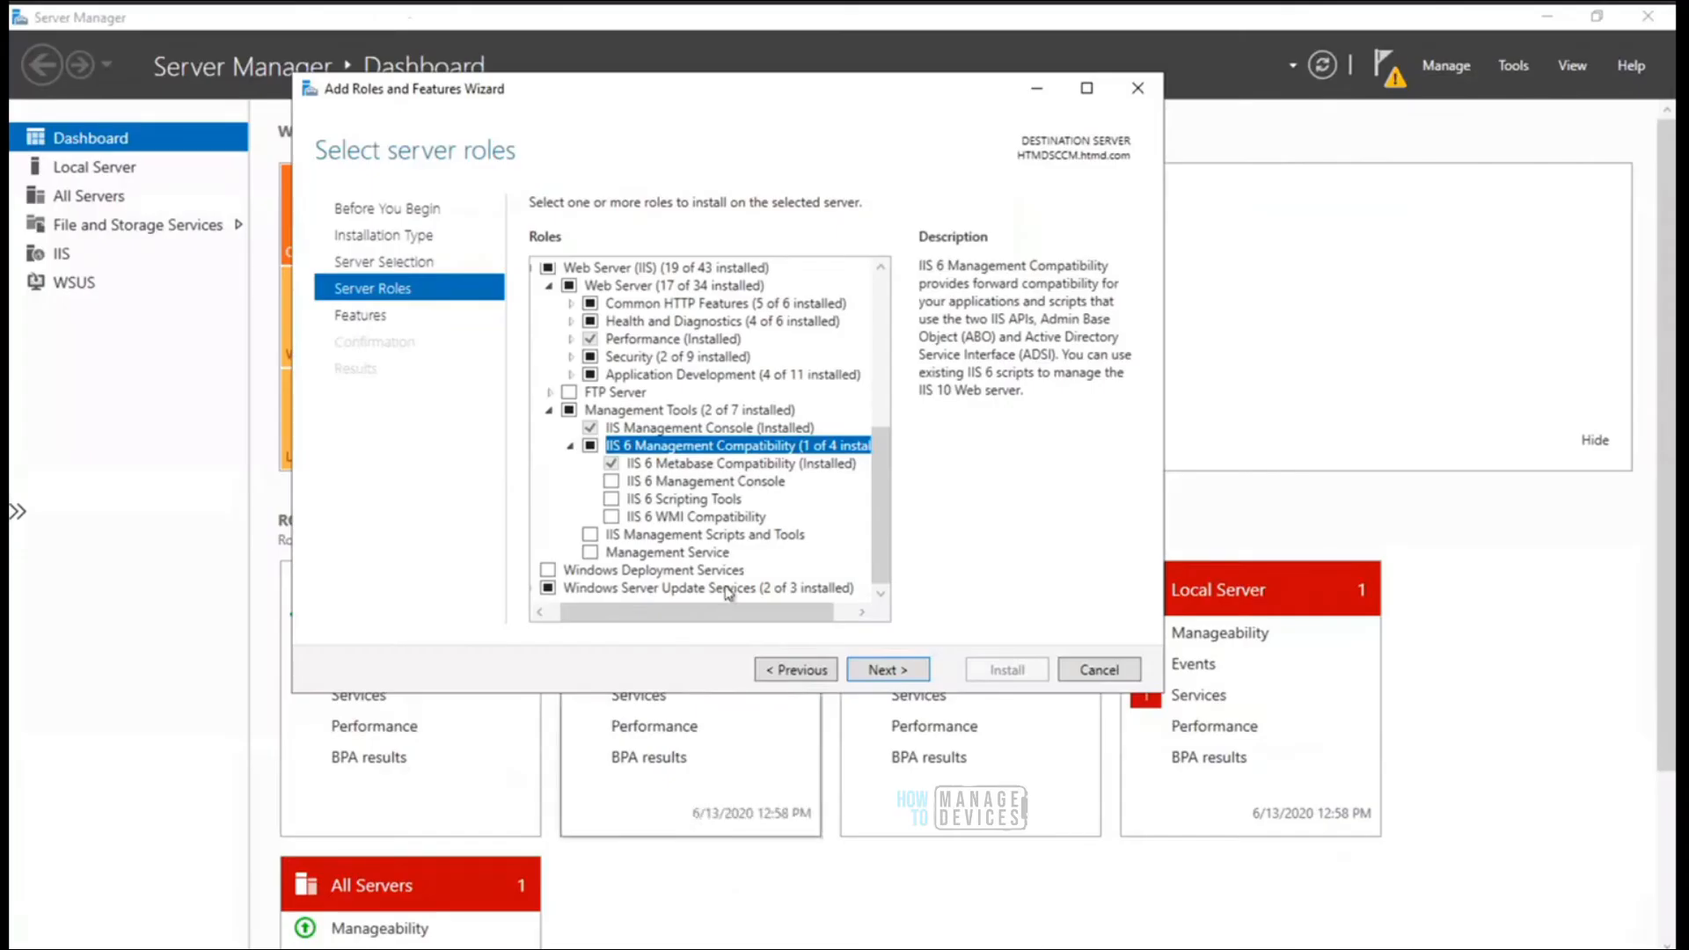
click(612, 519)
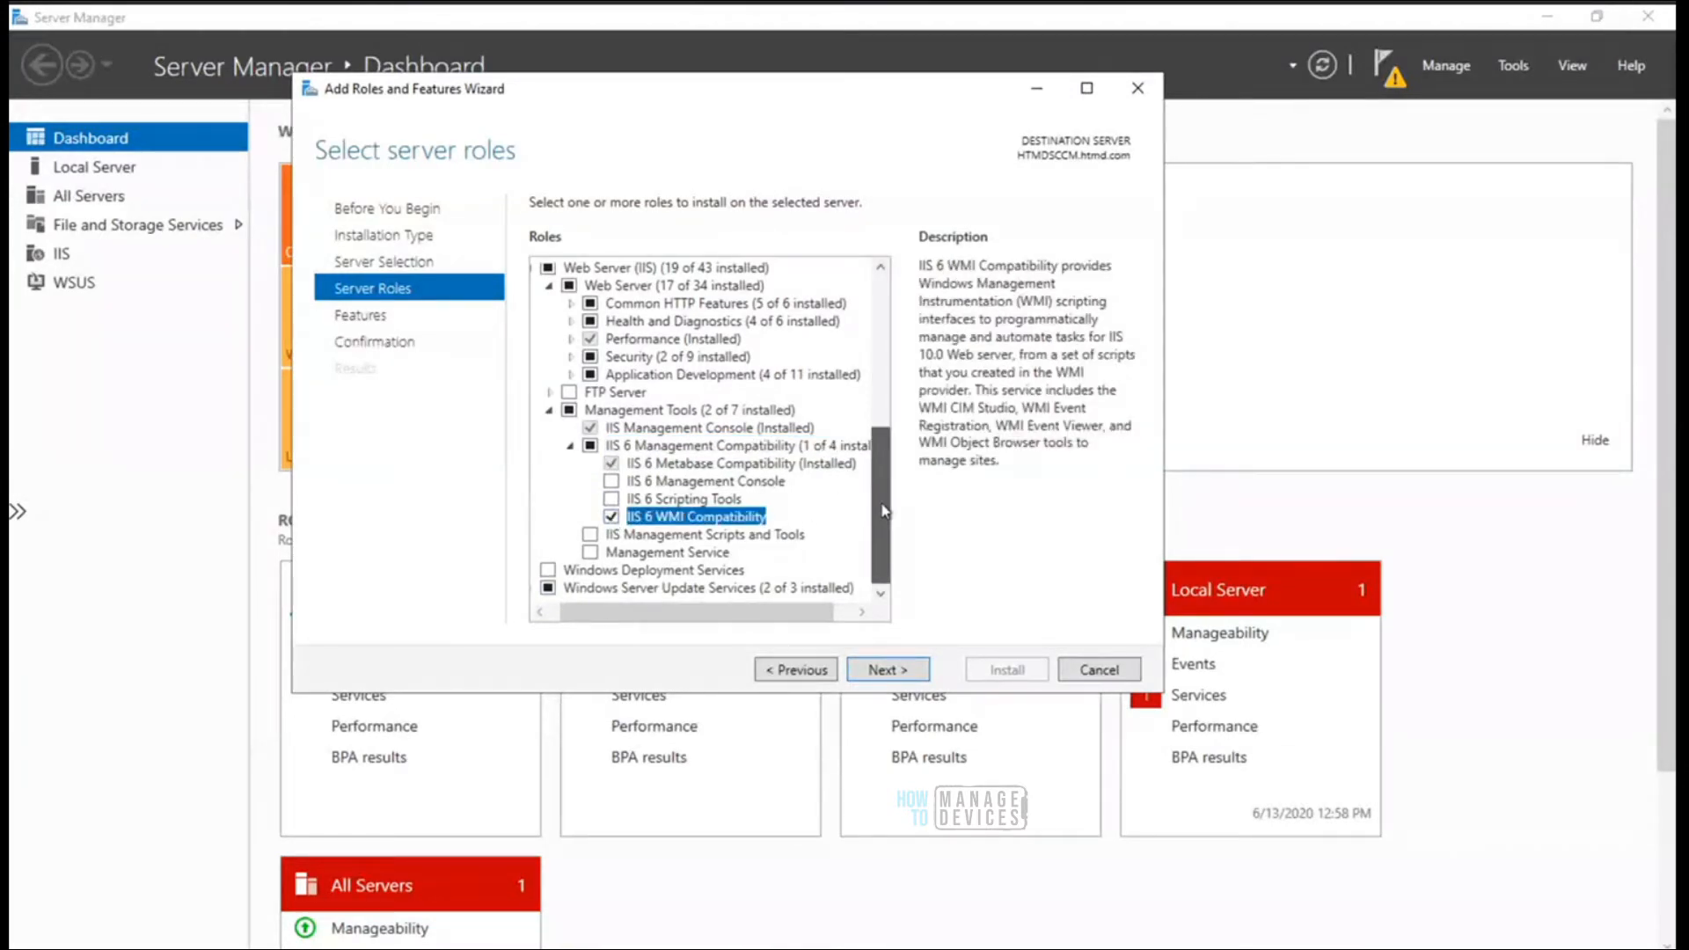
Expand the Web Server's Security role services and check them against the article's prerequisites
mouse_move(885, 511)
mouse_down()
mouse_move(880, 482)
mouse_move(879, 500)
mouse_up()
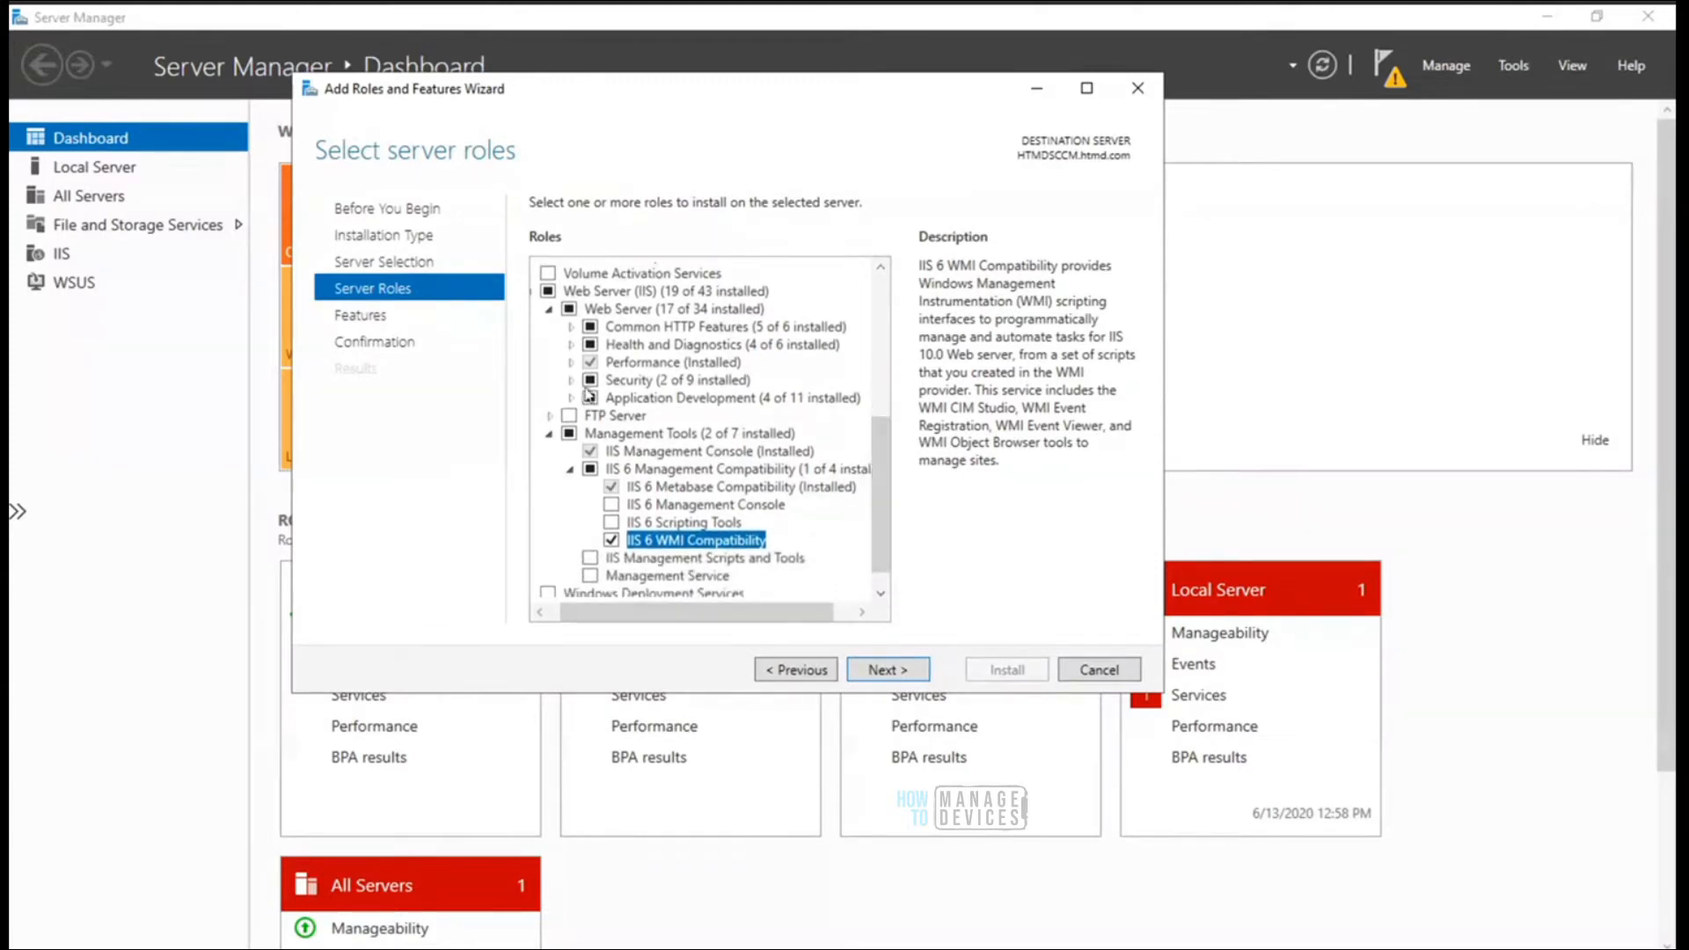
click(572, 382)
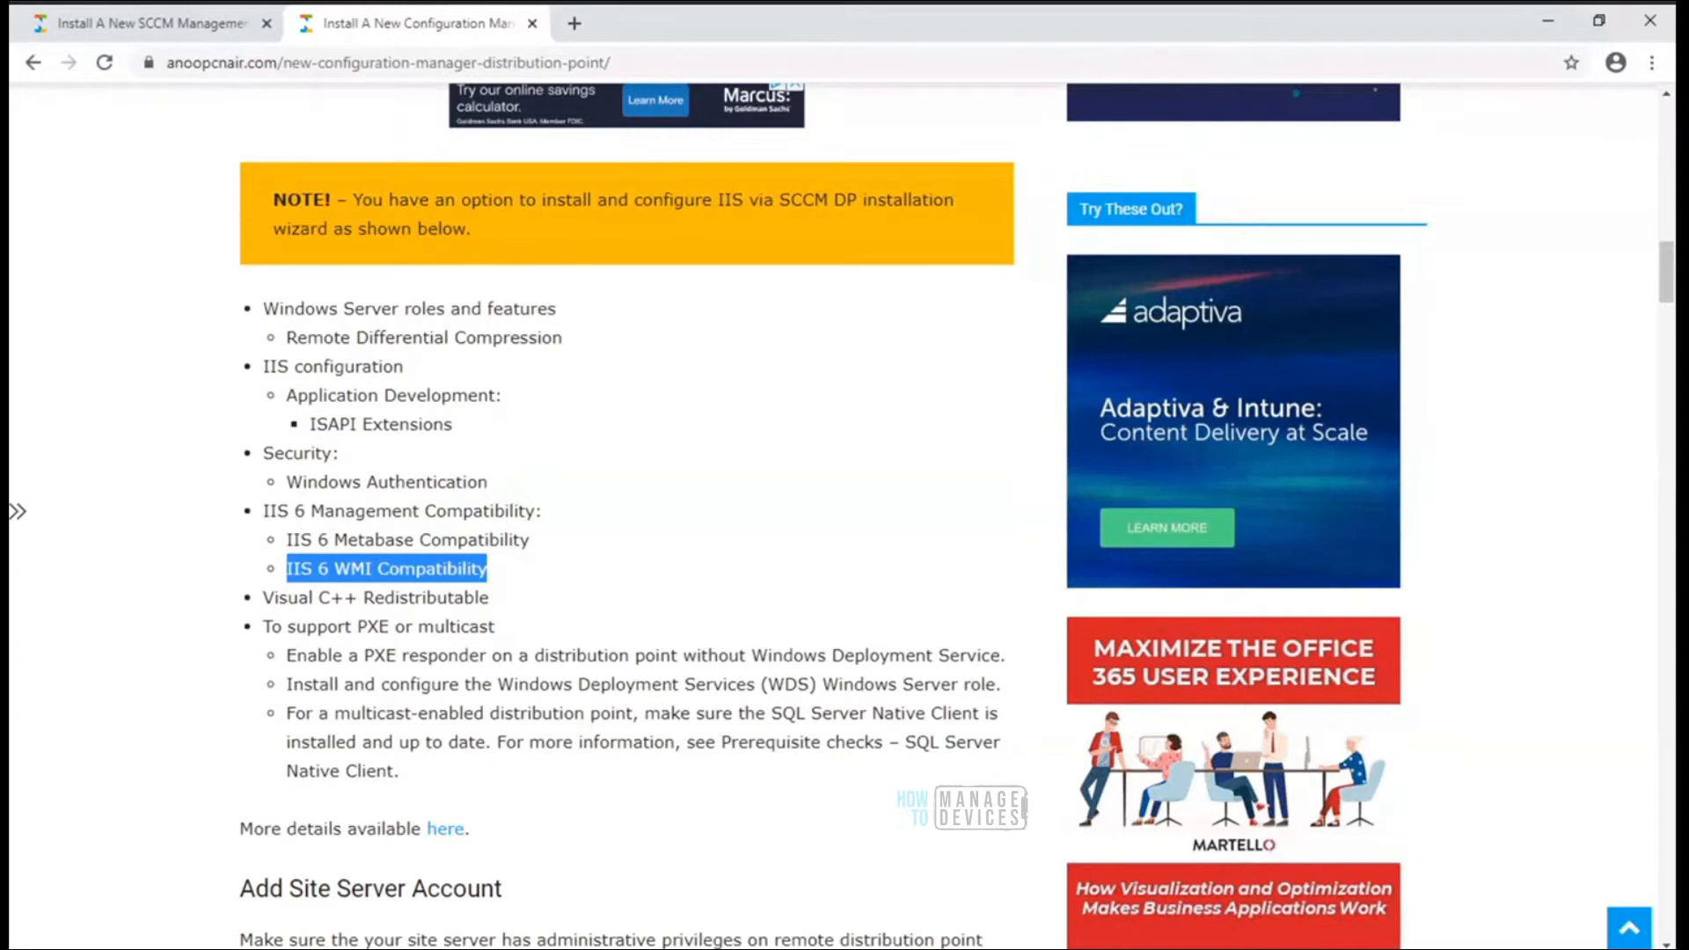
click(915, 880)
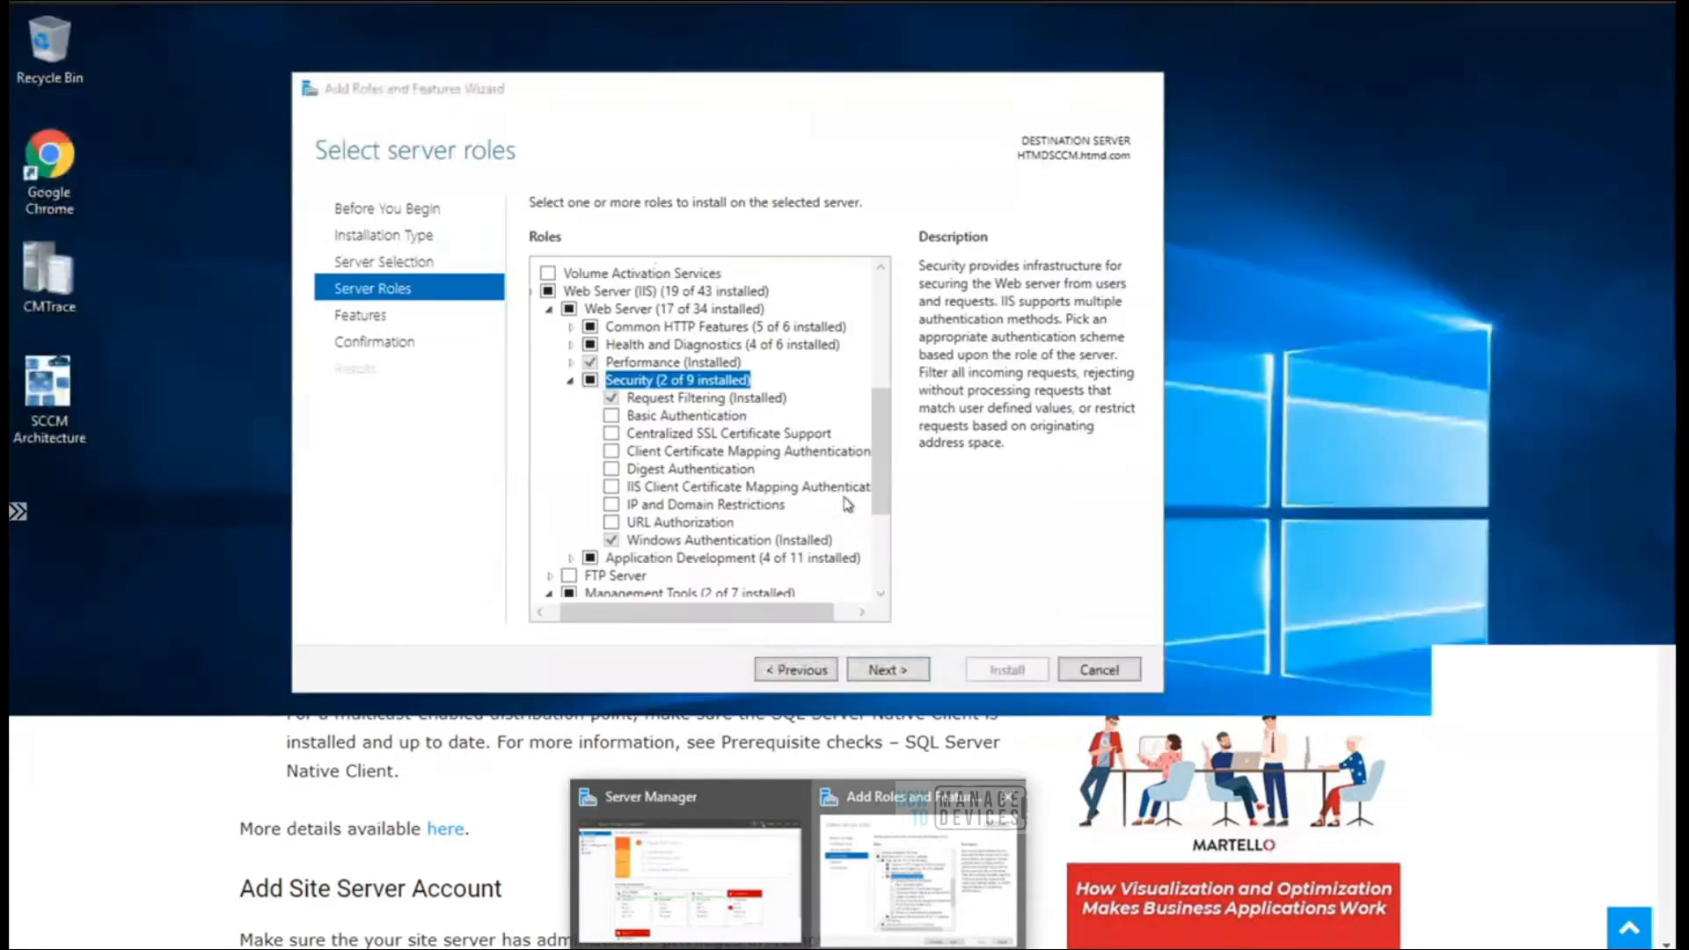
drag(887, 440, 885, 546)
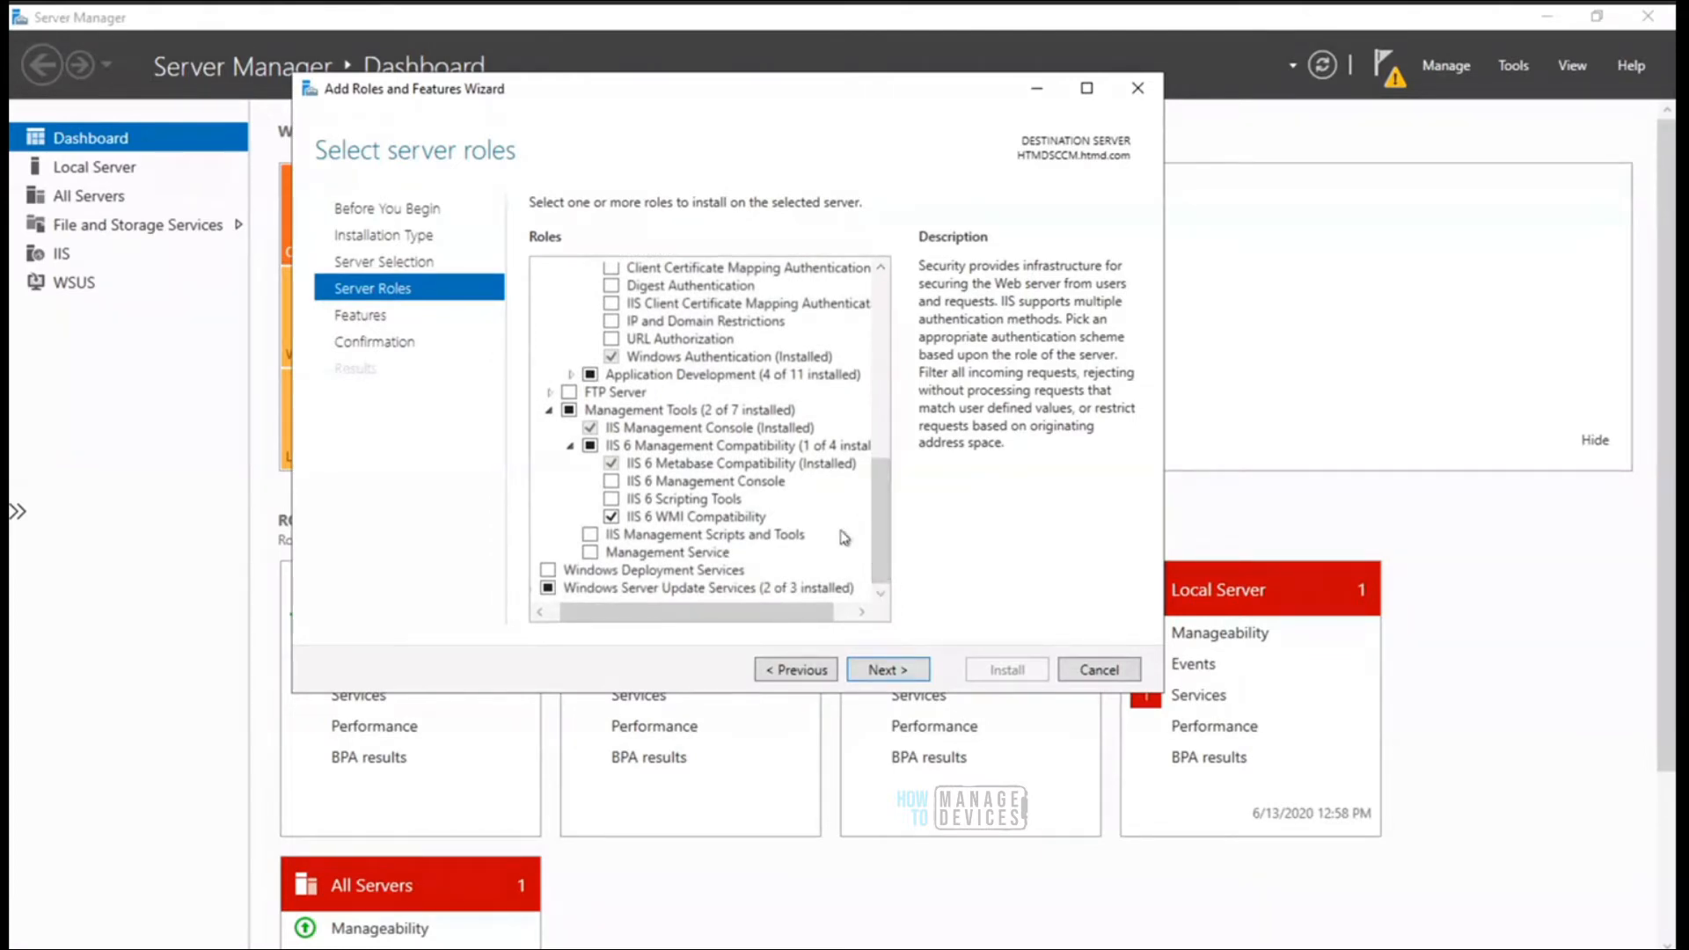
Continue to the wizard's features page, expand Background Intelligent Transfer Service (BITS), and check the feature list for Remote Differential Compression
drag(881, 519, 878, 642)
click(876, 671)
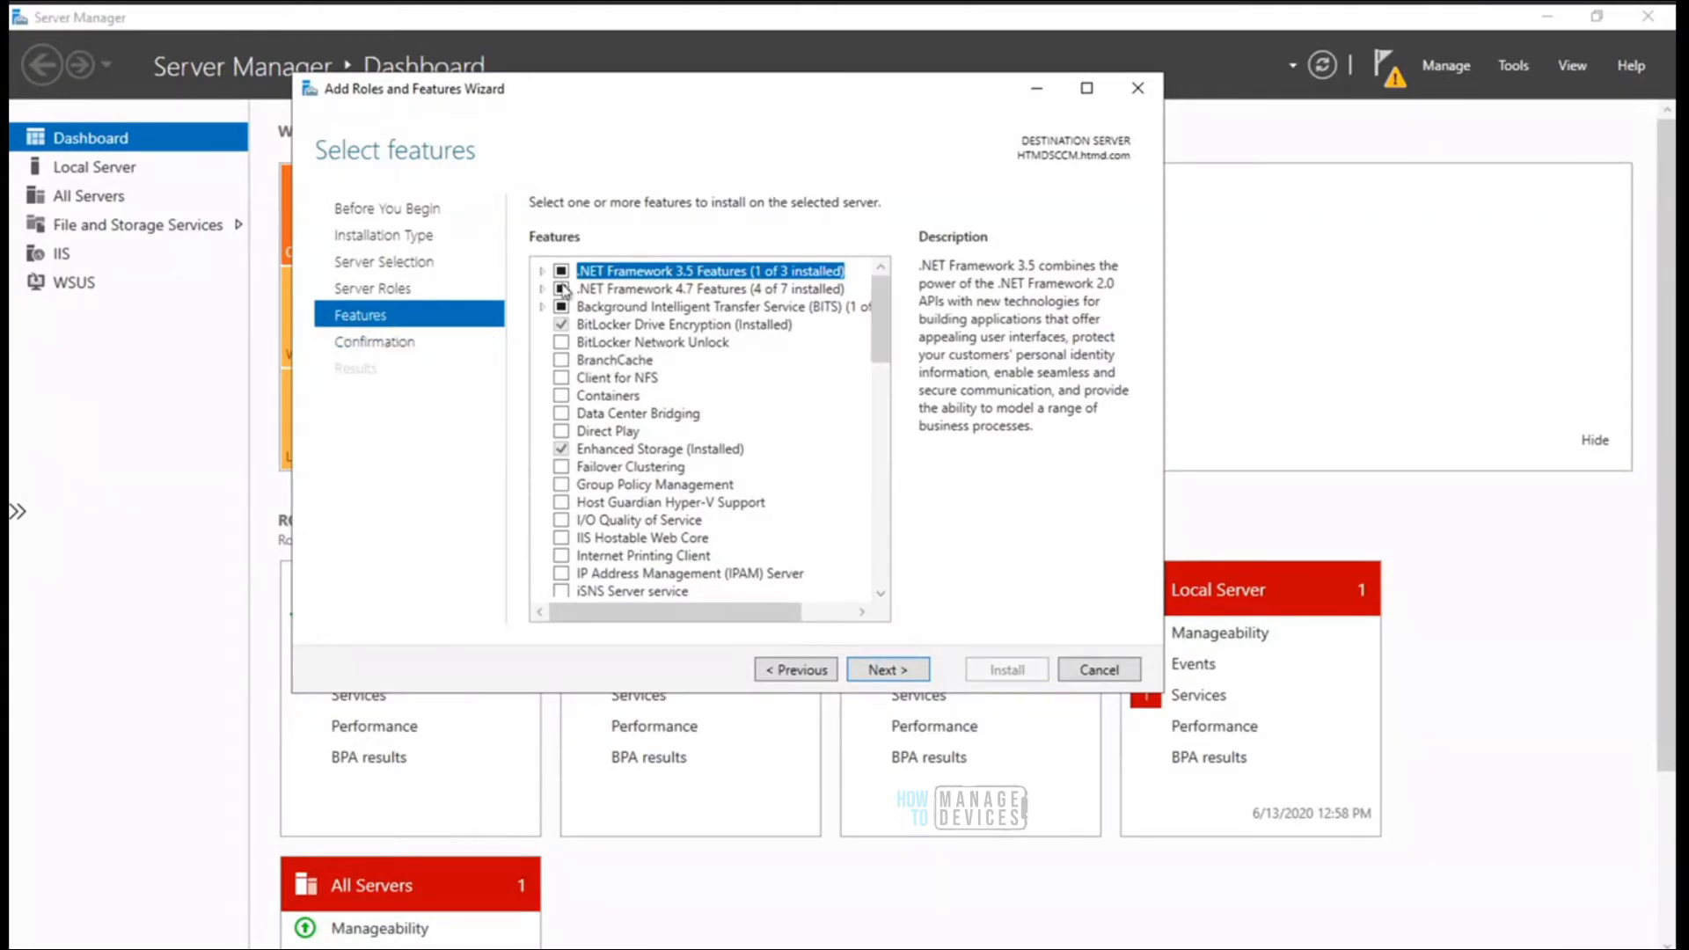
click(543, 307)
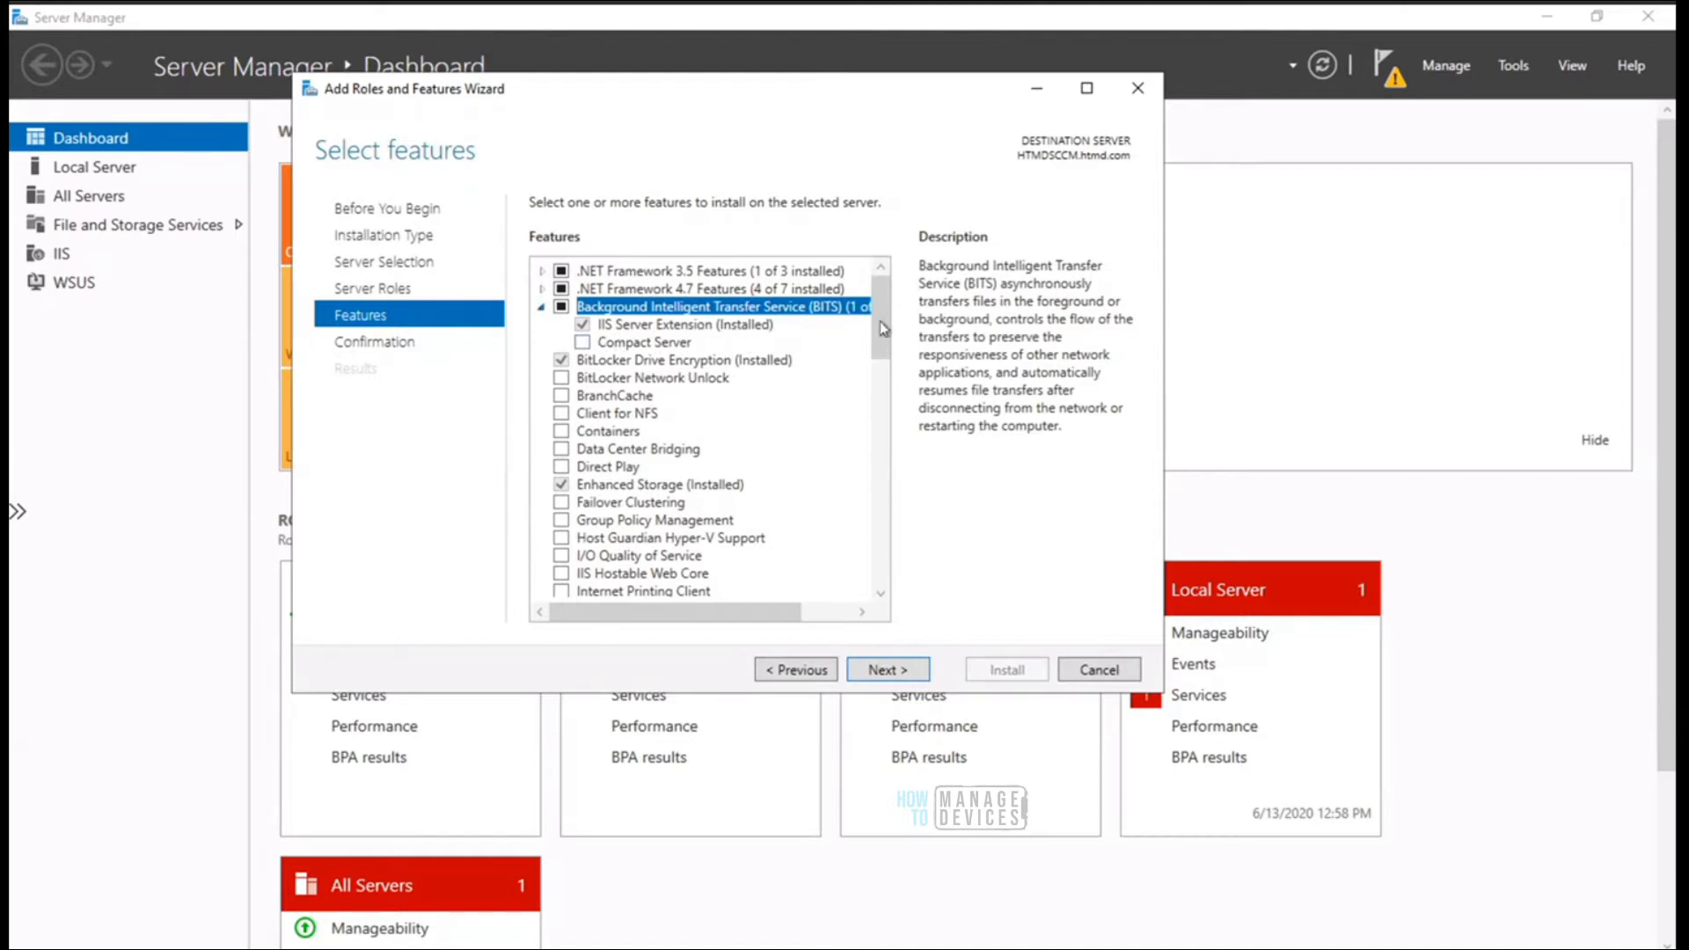
drag(886, 330, 887, 422)
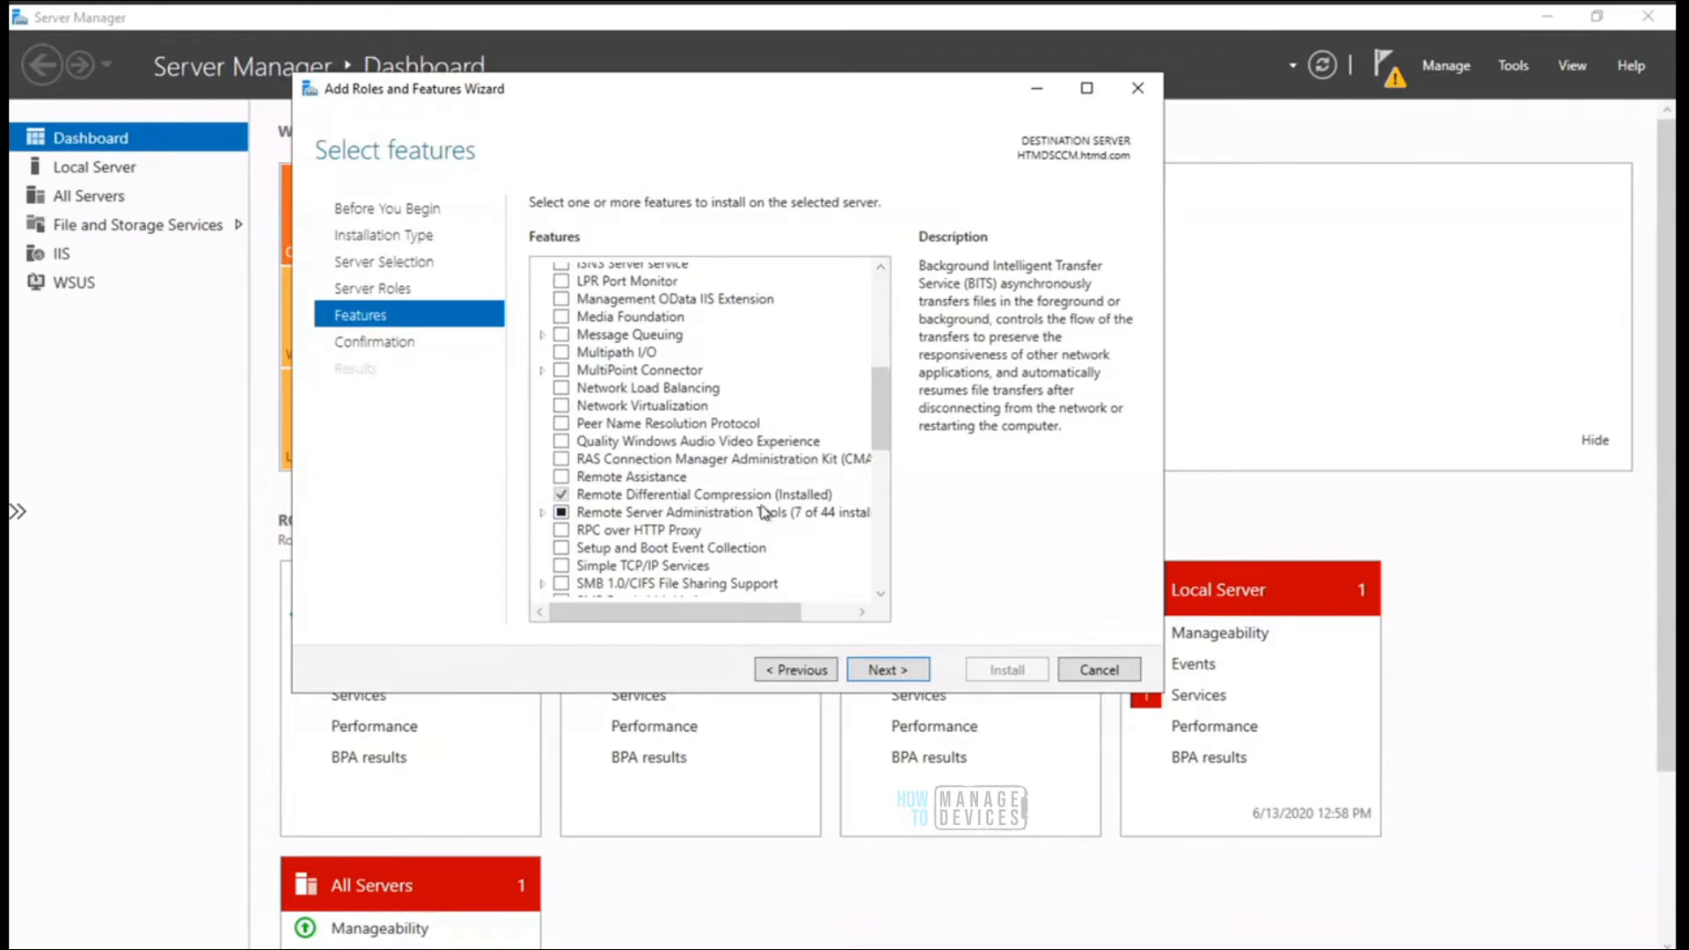
click(1086, 89)
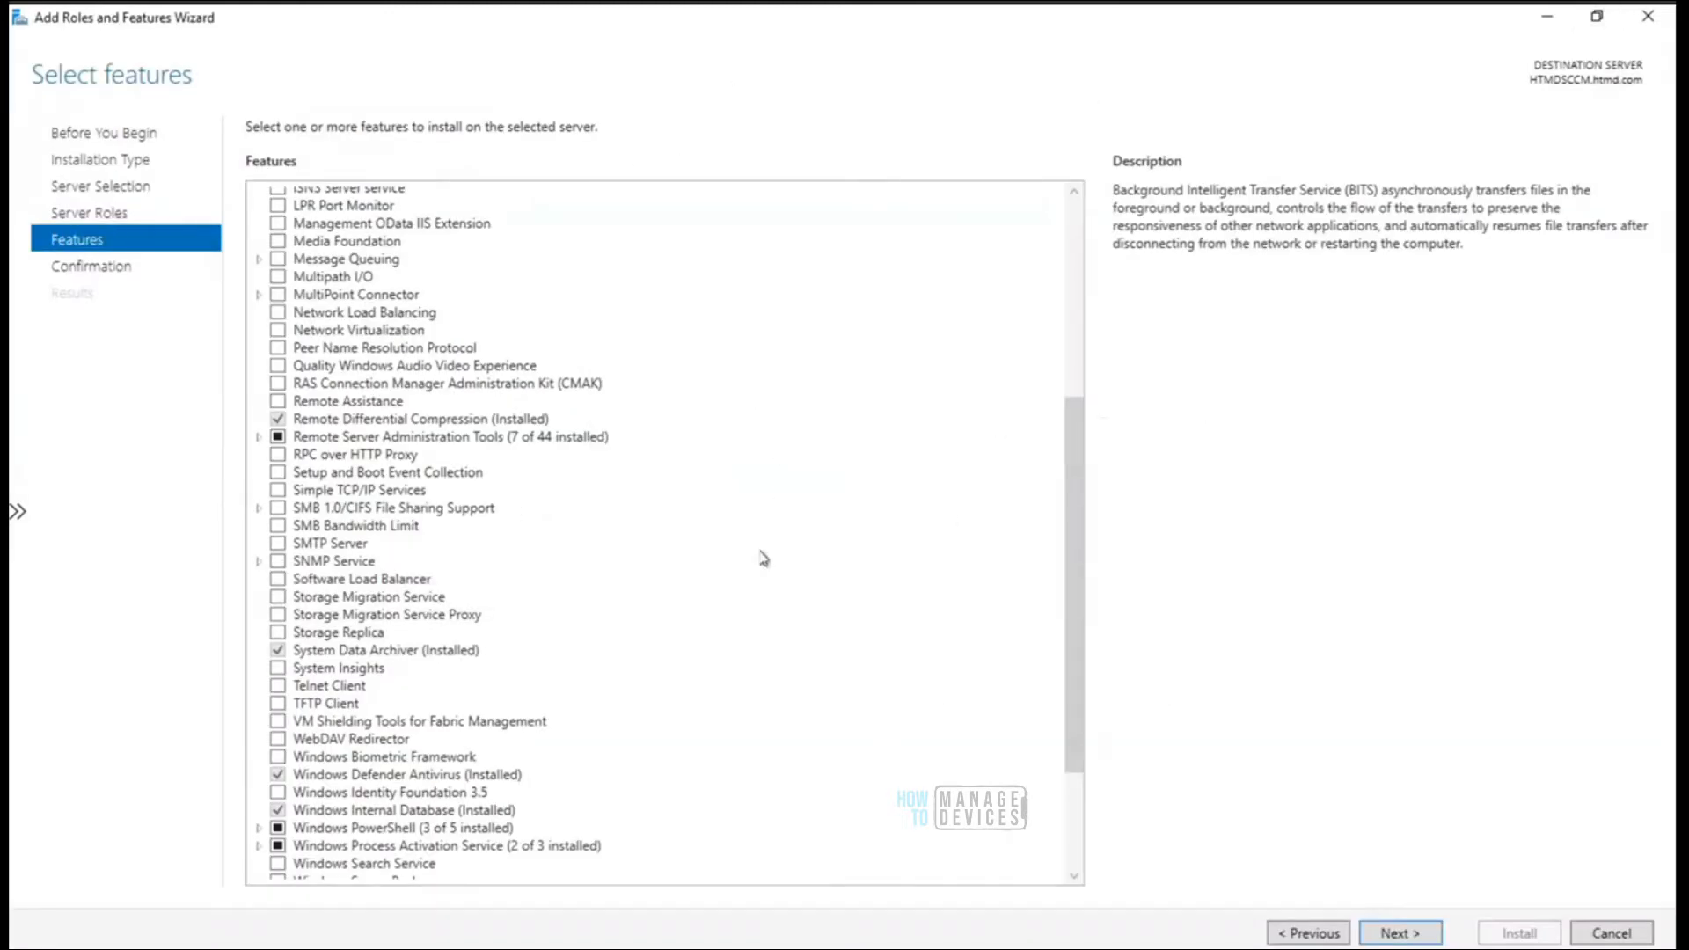
drag(1066, 573, 1067, 658)
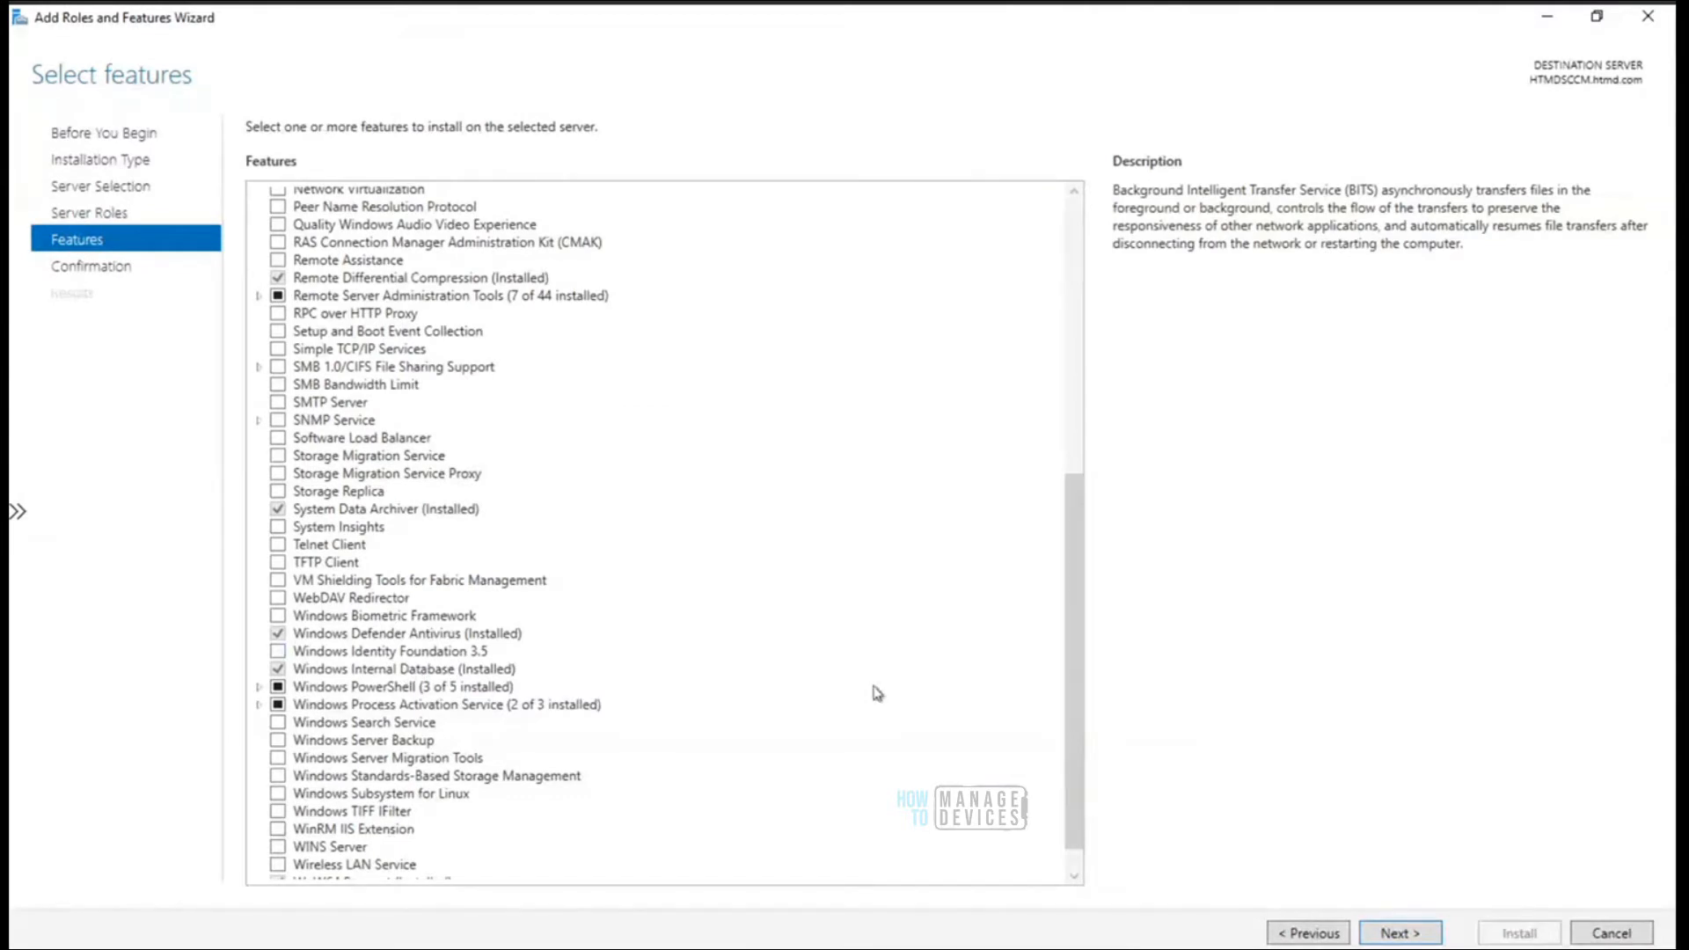
drag(1073, 808, 1072, 825)
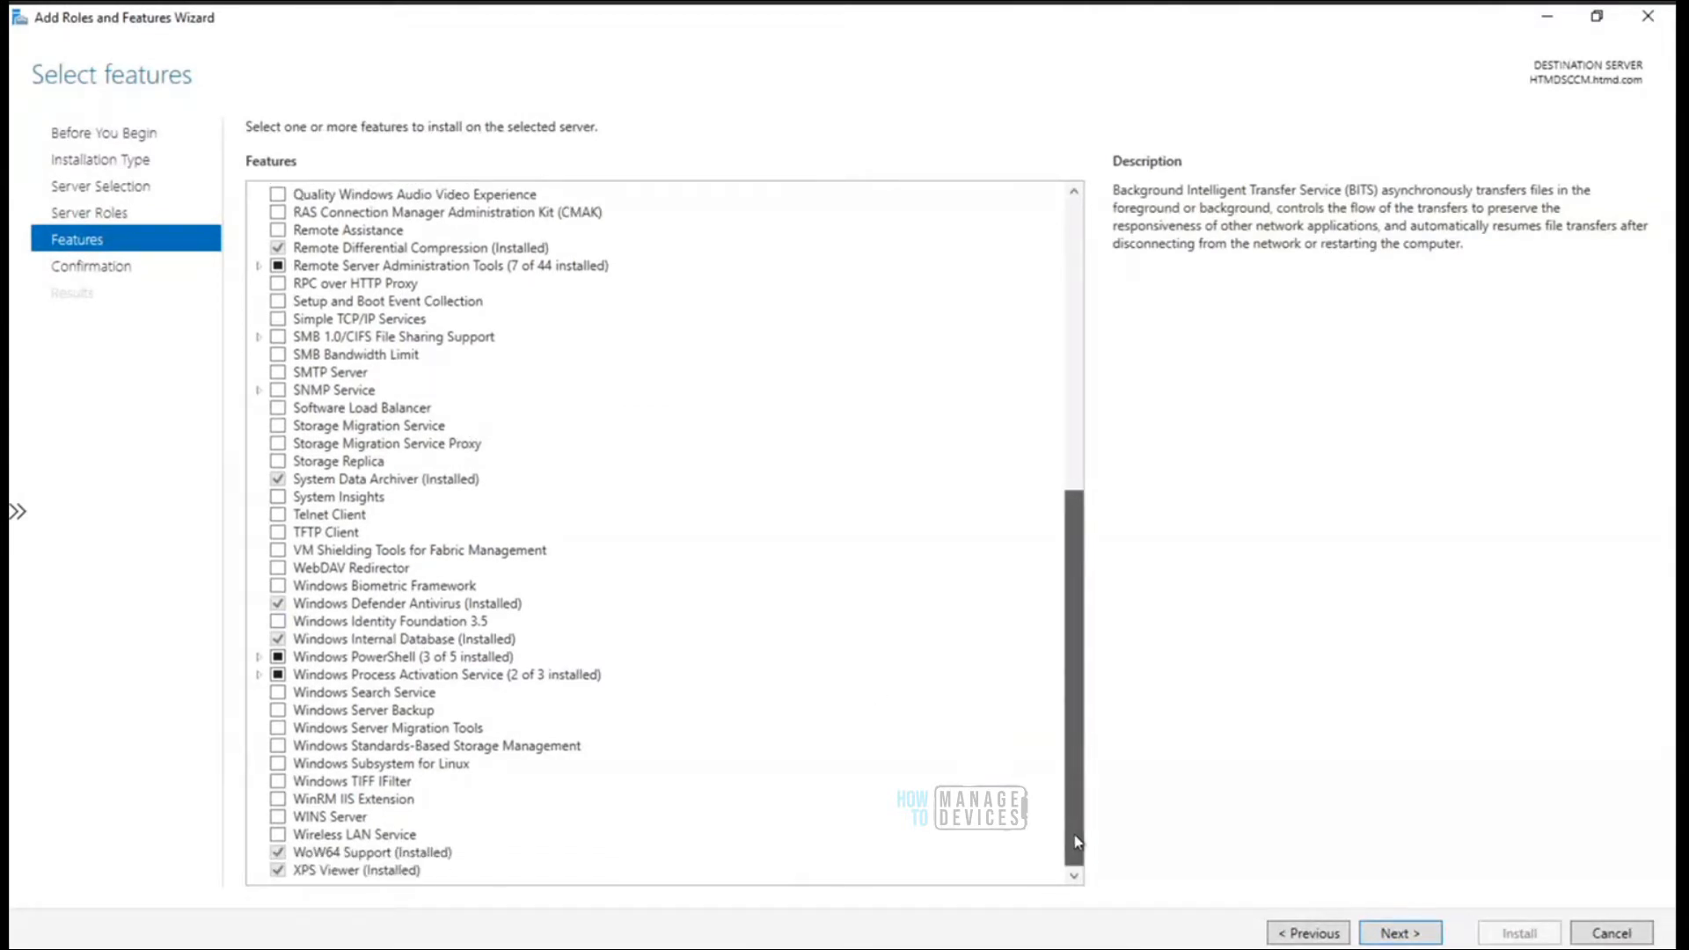
drag(1082, 723, 1065, 501)
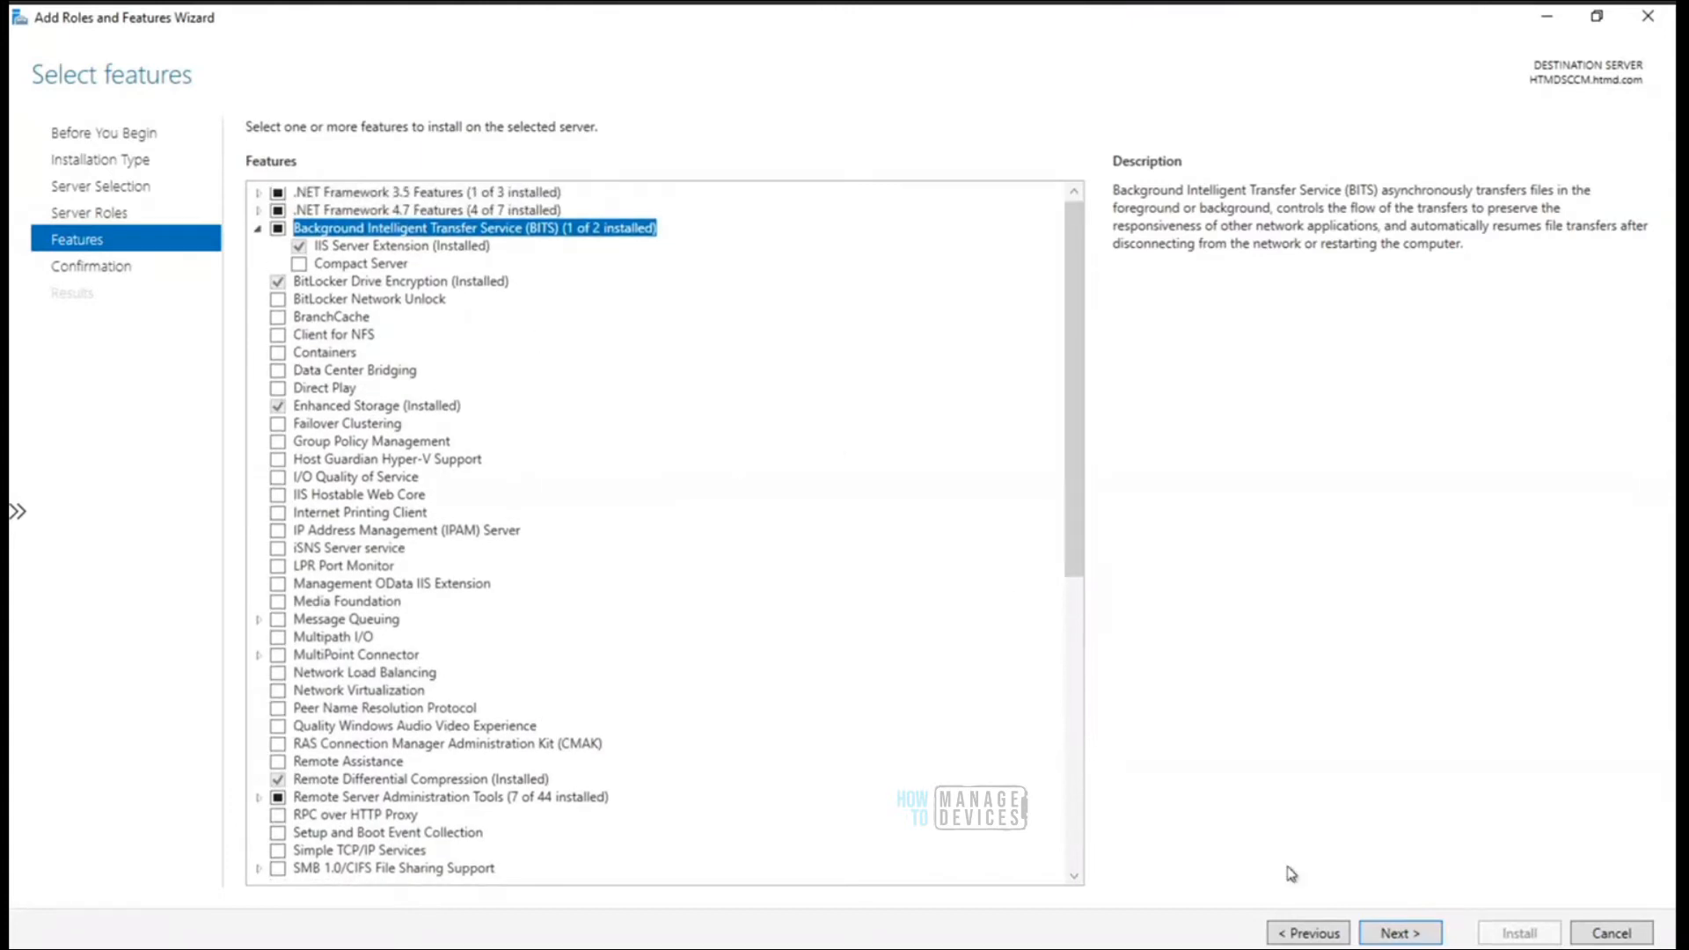
Confirm the selections, start installing the IIS 6 WMI Compatibility role service, and restore the wizard window to its smaller size
click(1420, 929)
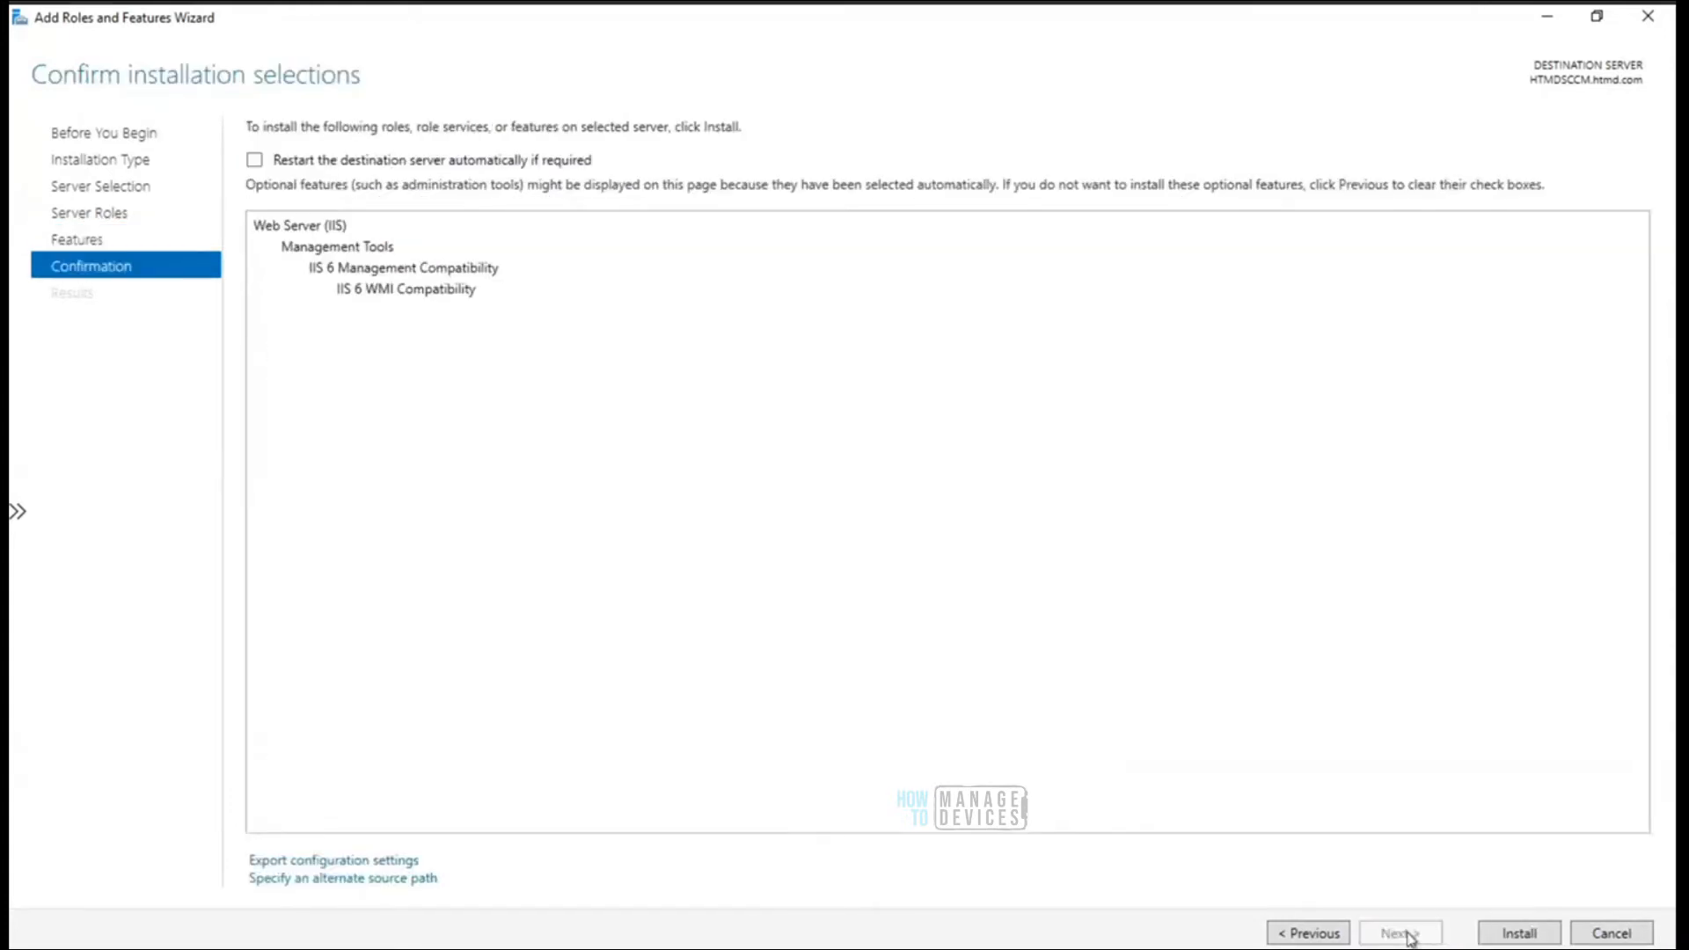
click(1521, 935)
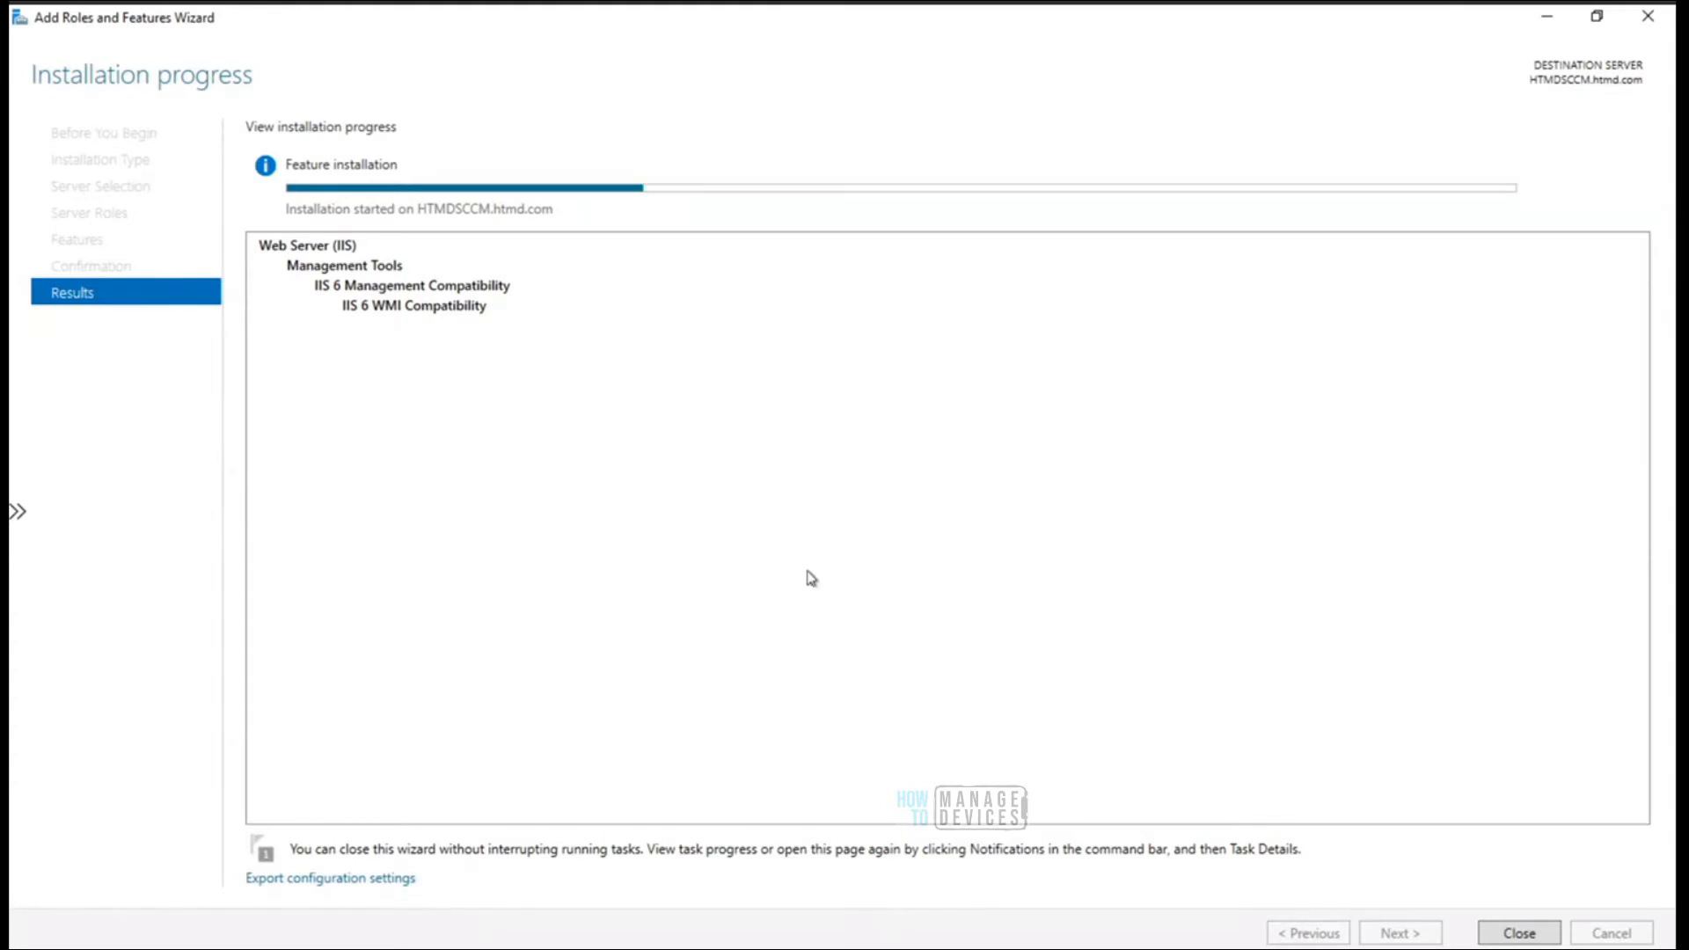
click(1597, 18)
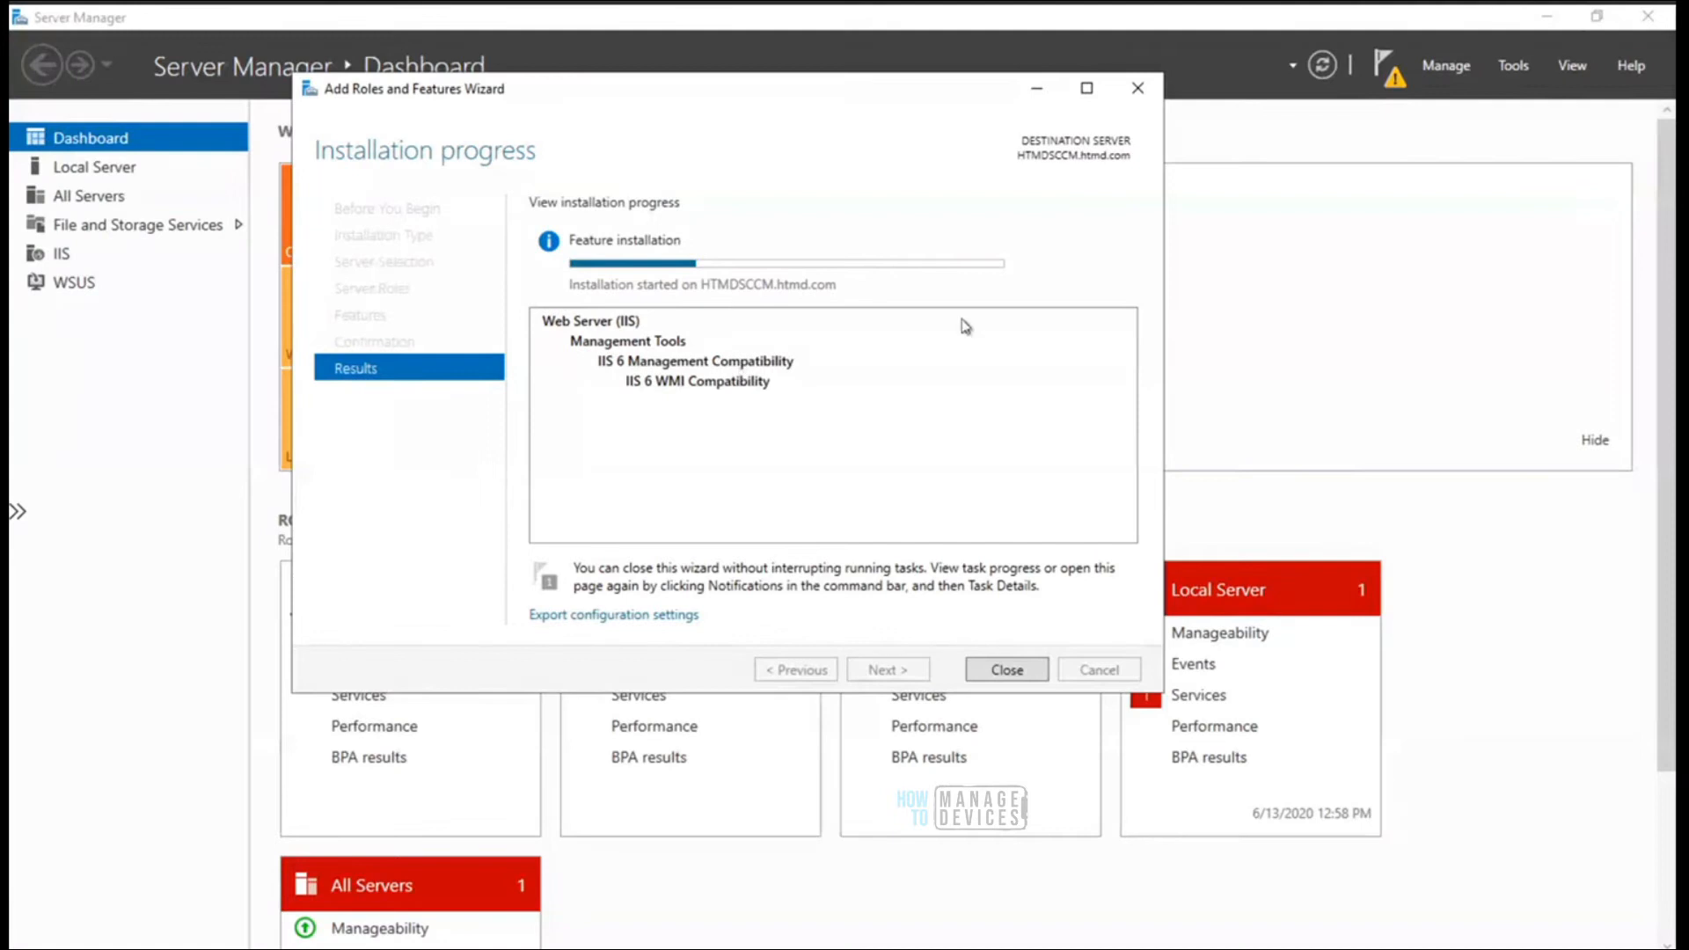
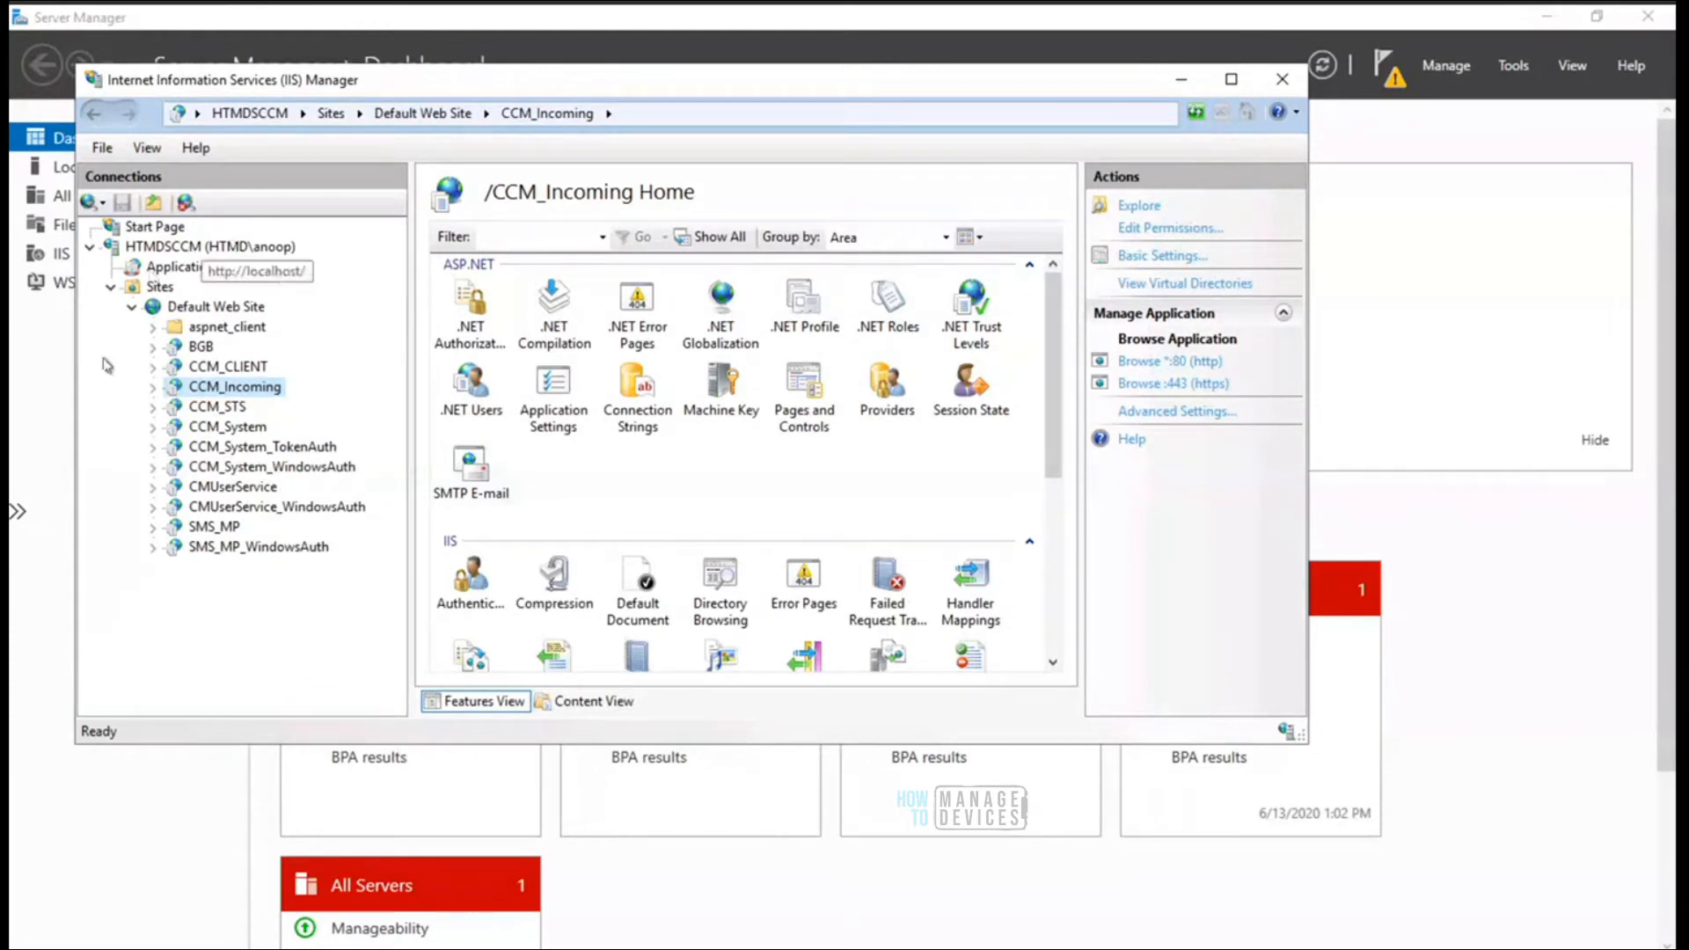
Minimize IIS Manager and Server Manager, return to the distribution point article, and highlight the Visual C++ Redistributable prerequisite
click(1182, 82)
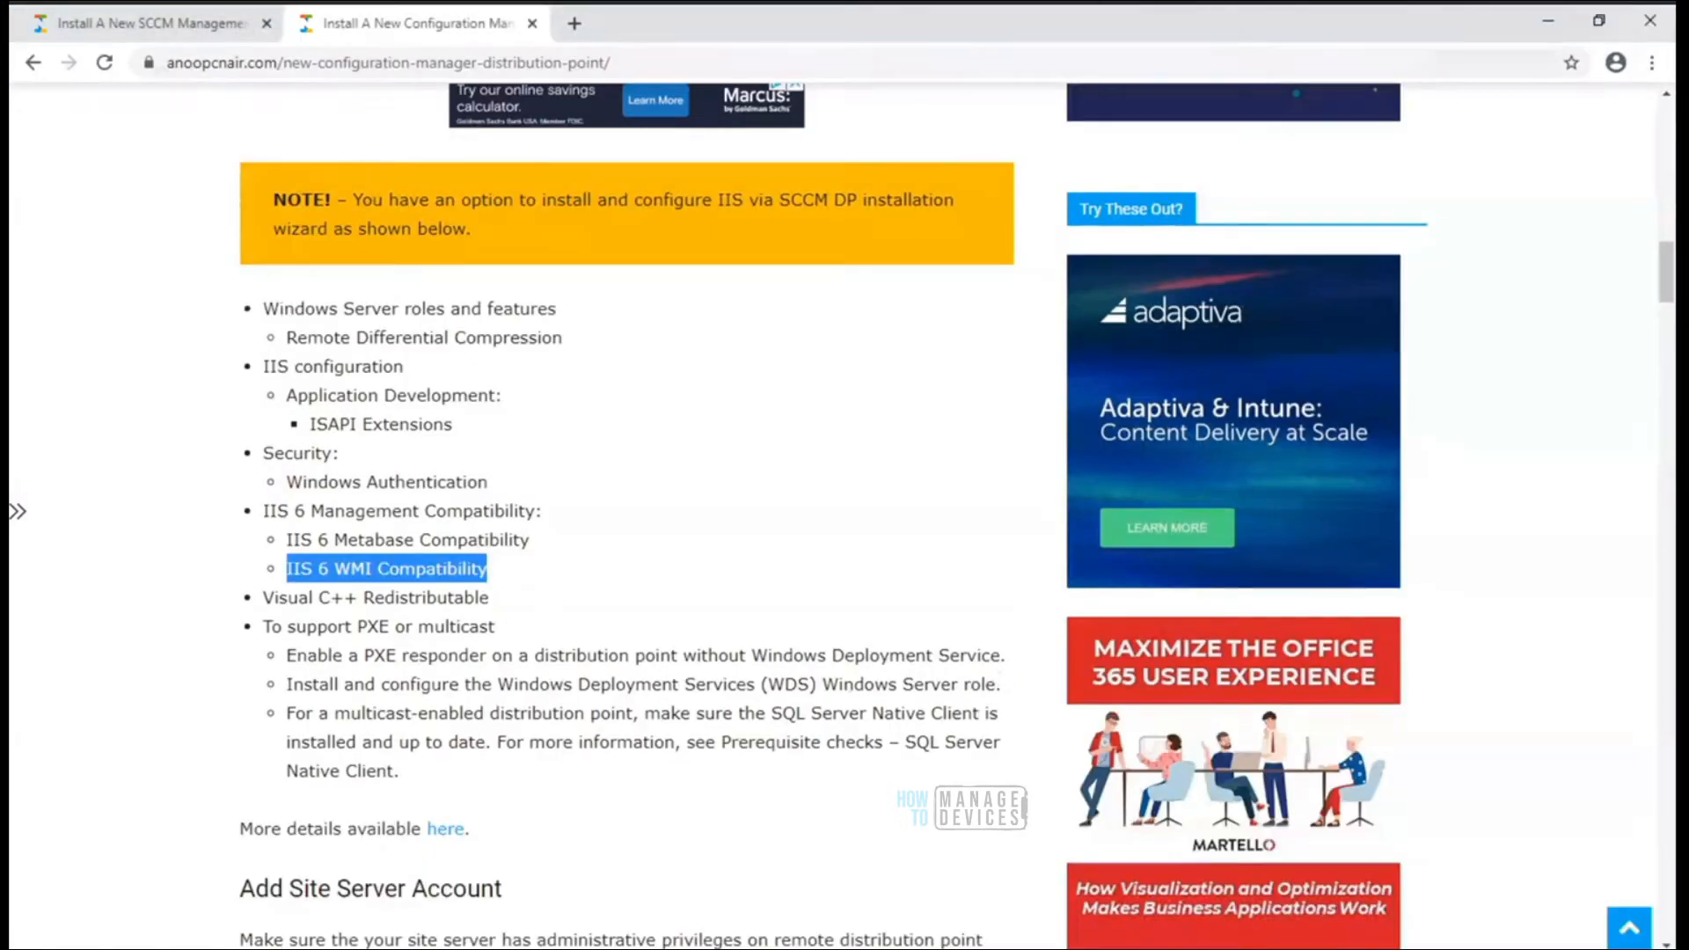
click(1545, 26)
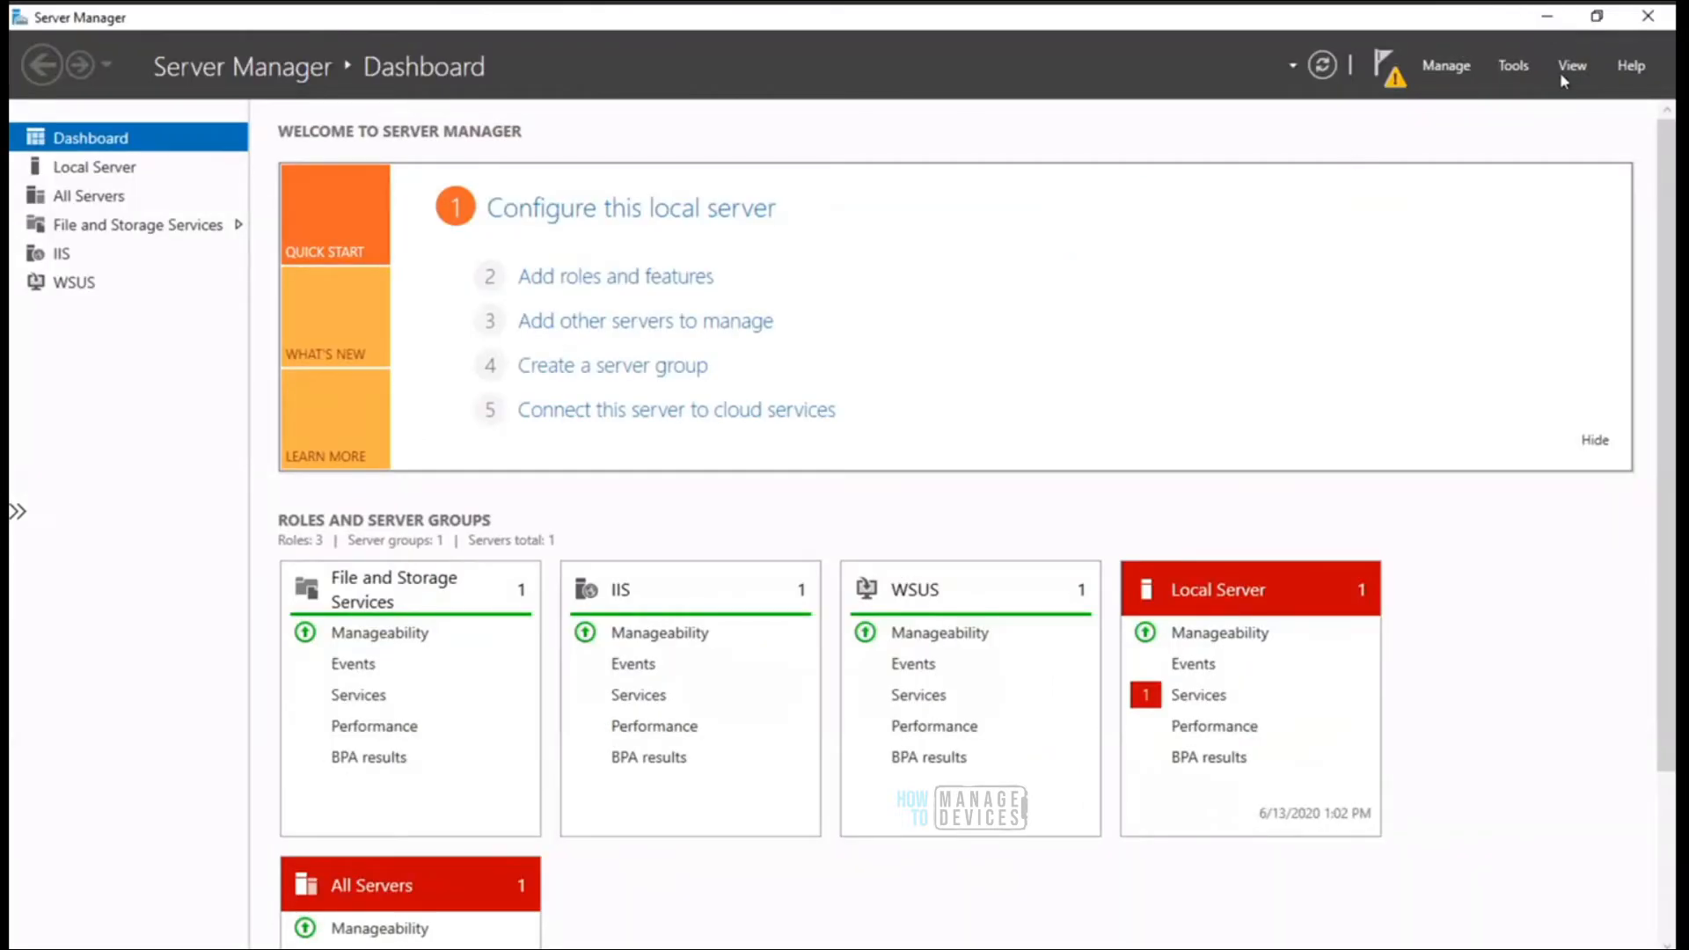
click(1549, 17)
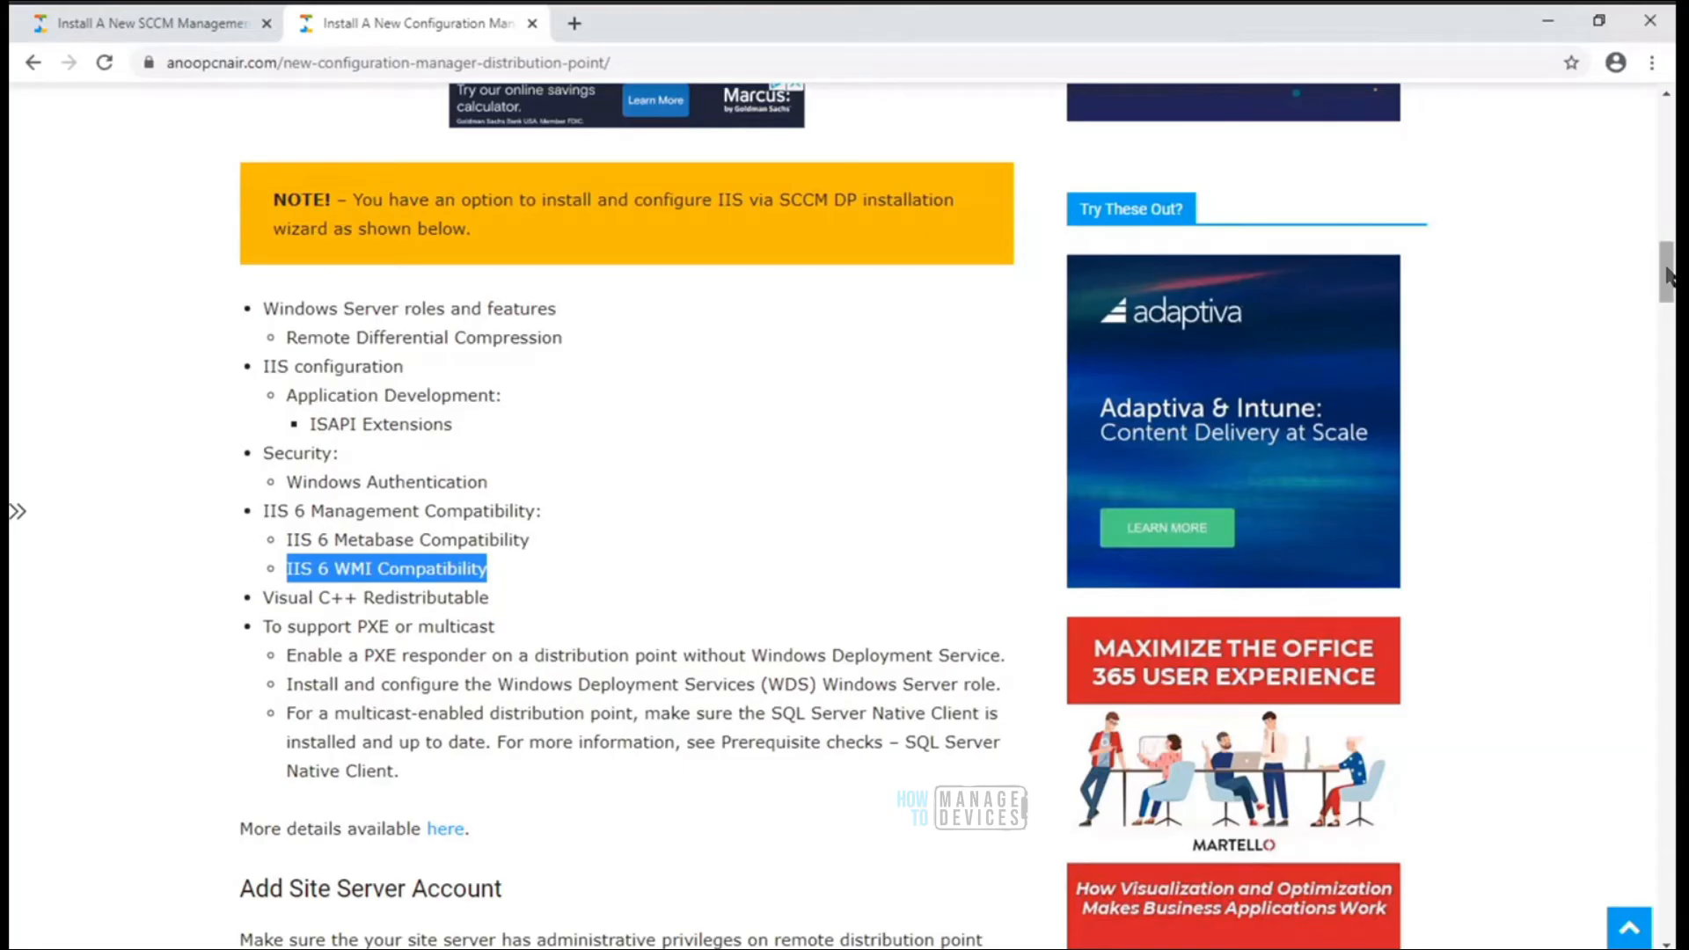
drag(1668, 285, 1668, 312)
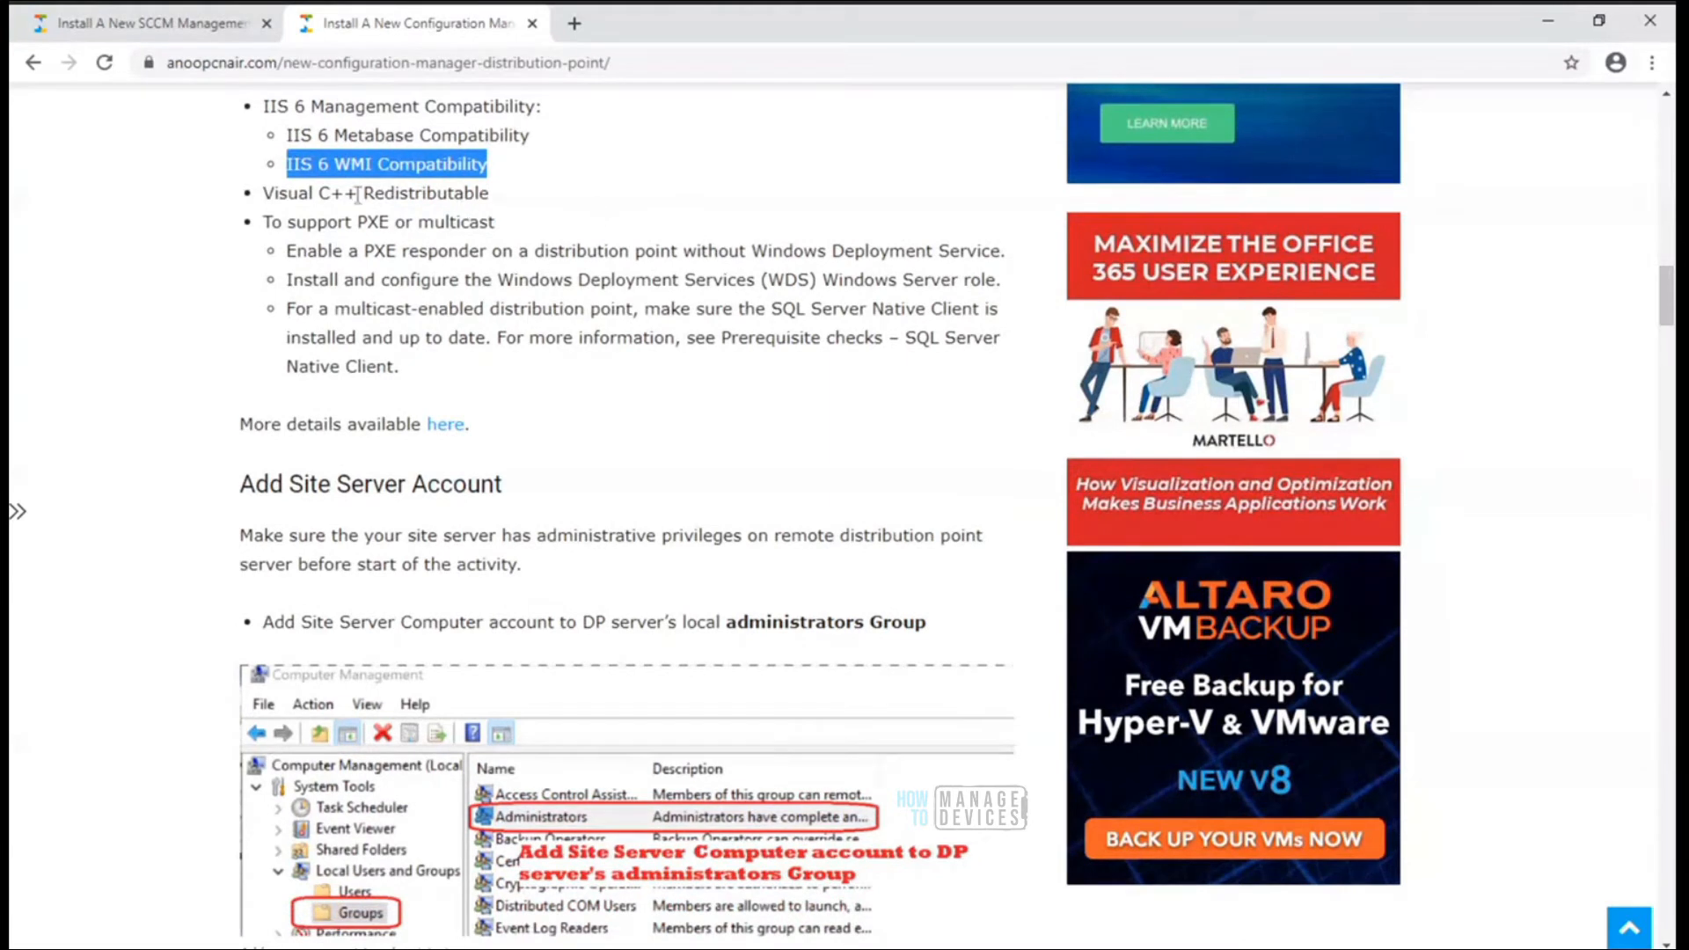
drag(266, 193, 478, 196)
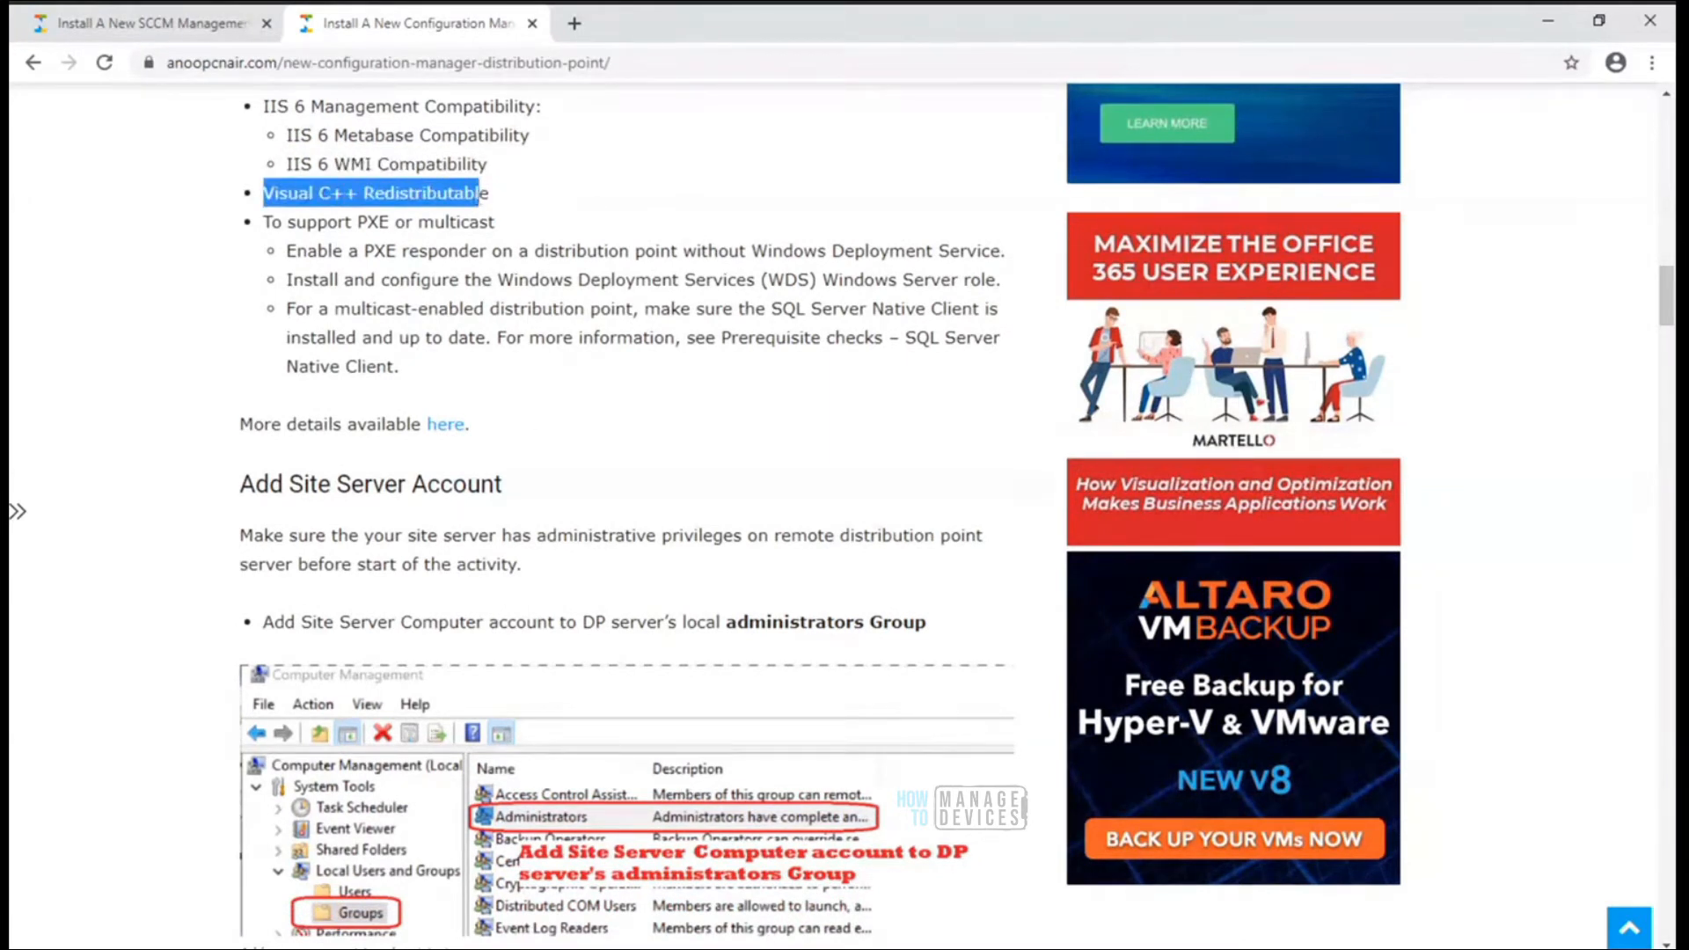
Run appwiz.cpl from the command prompt and search the installed programs for "vc", then for "++"
key(alt+Tab)
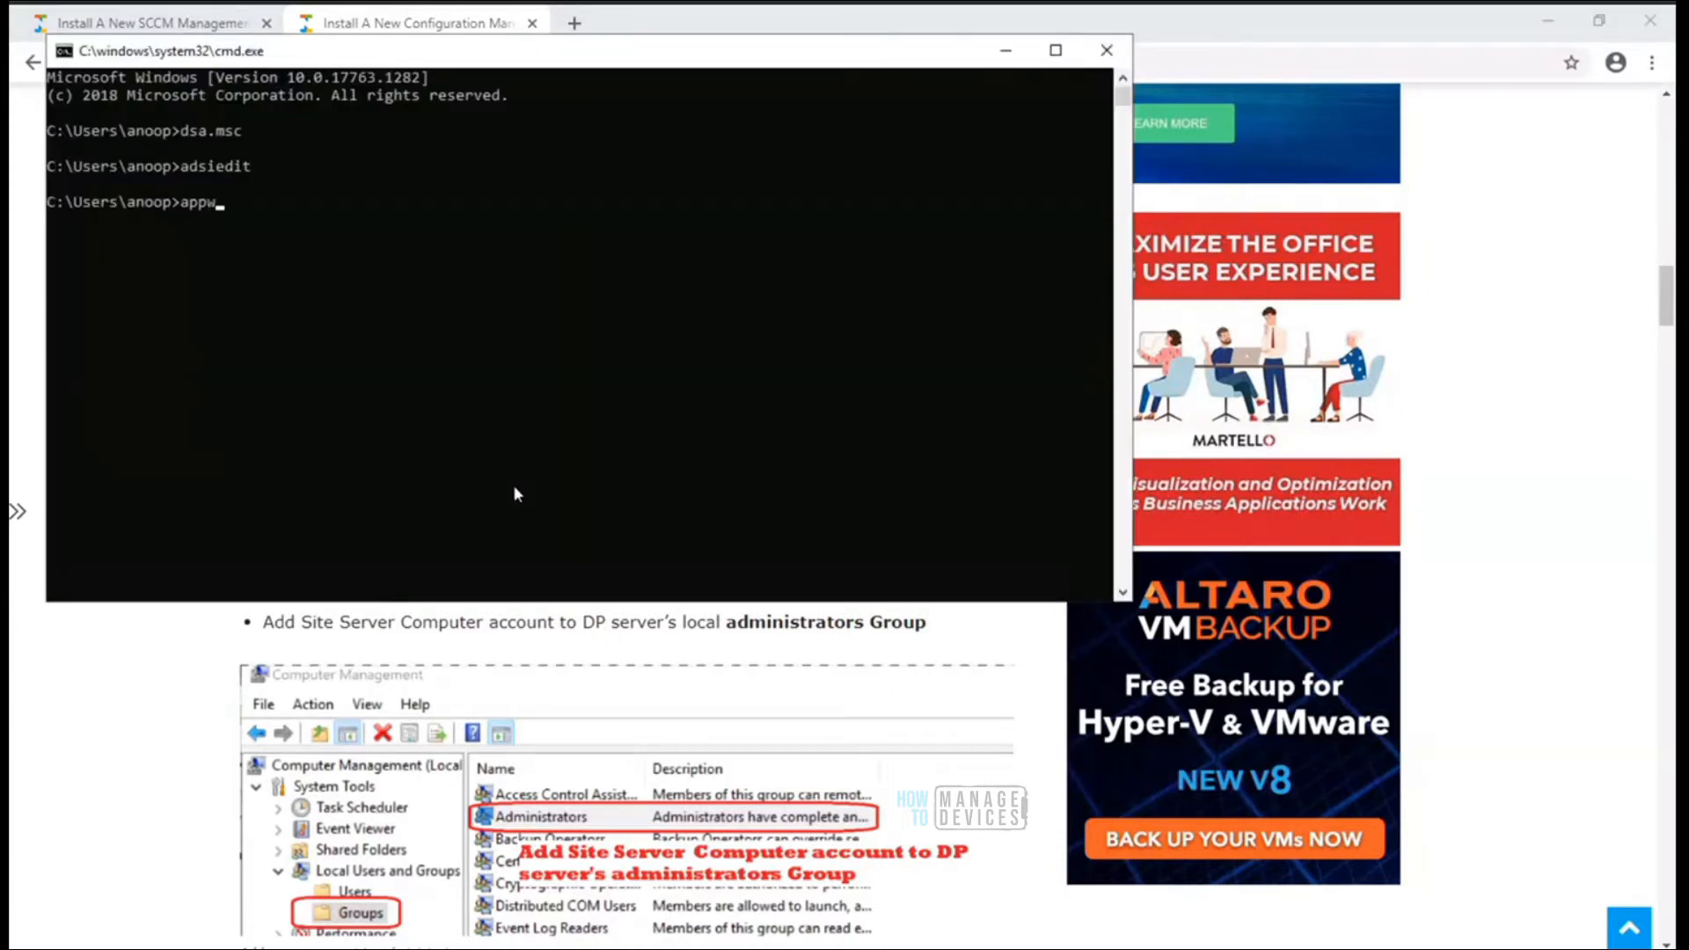
key(Return)
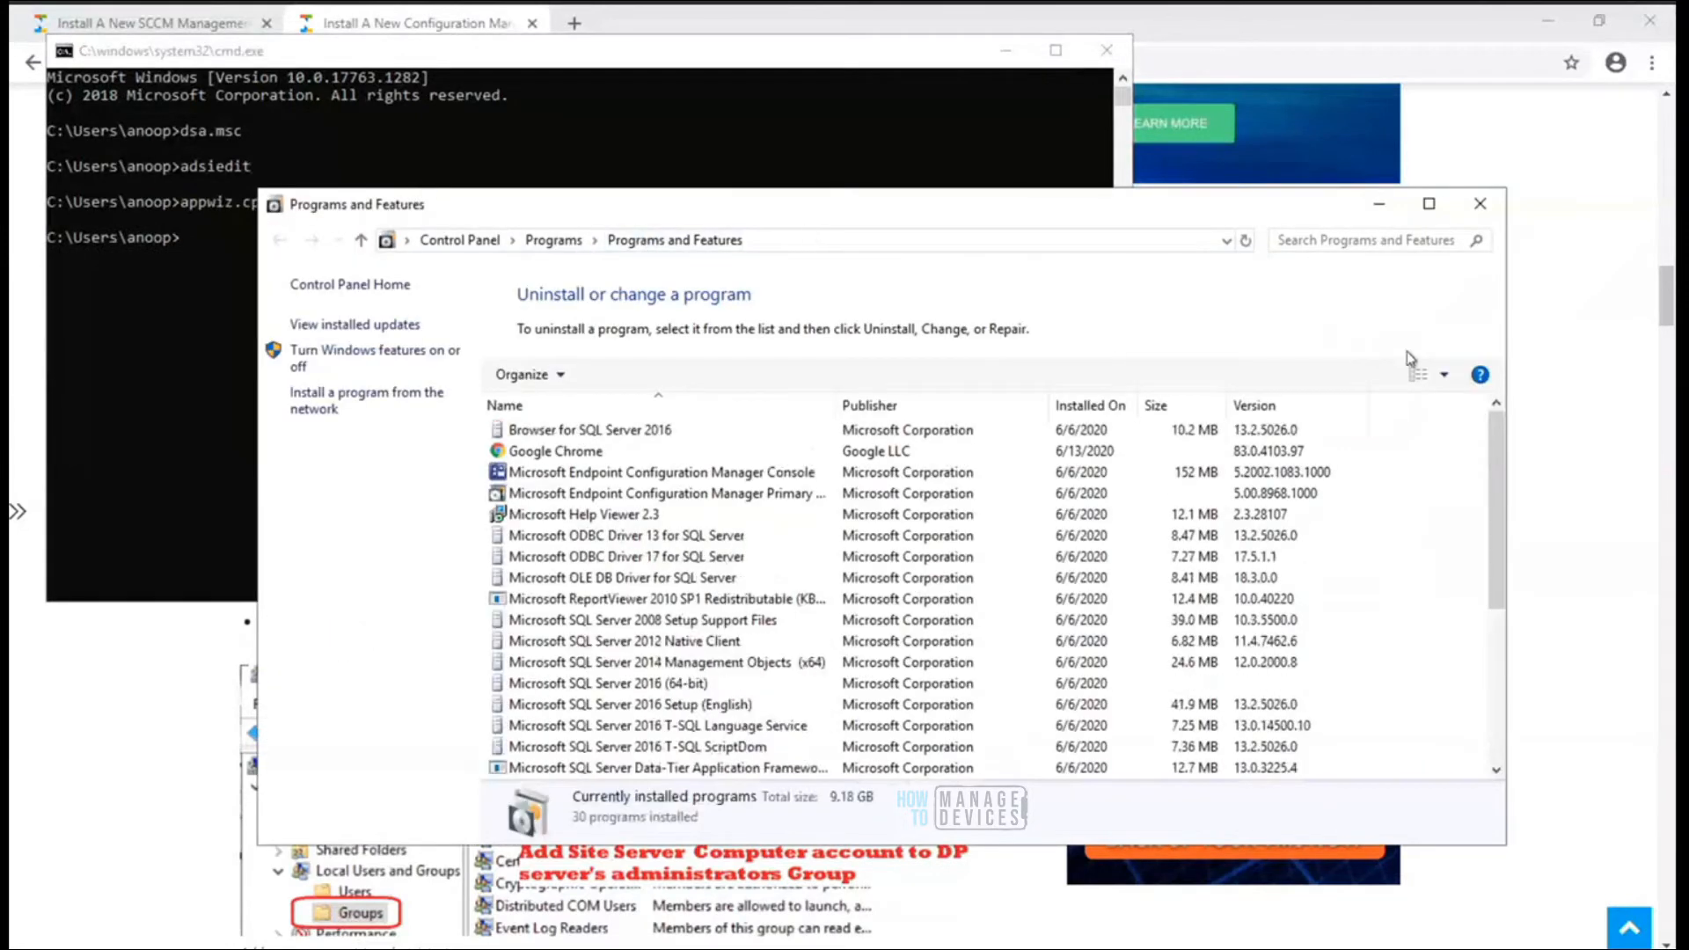
click(1339, 242)
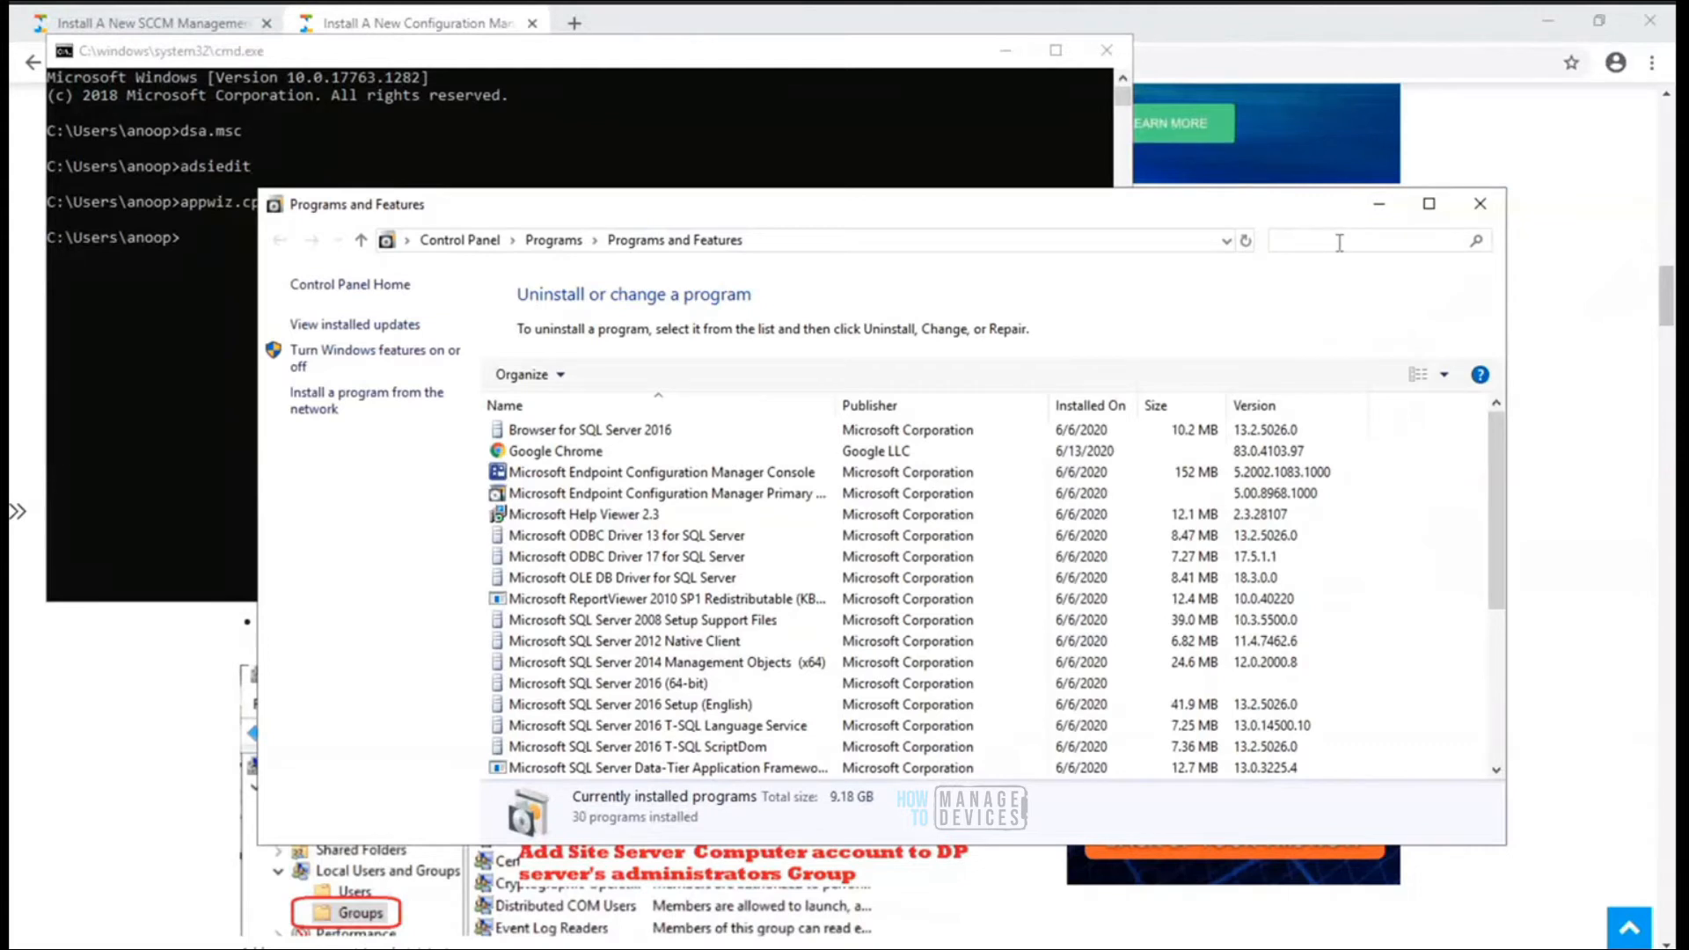
text(vc)
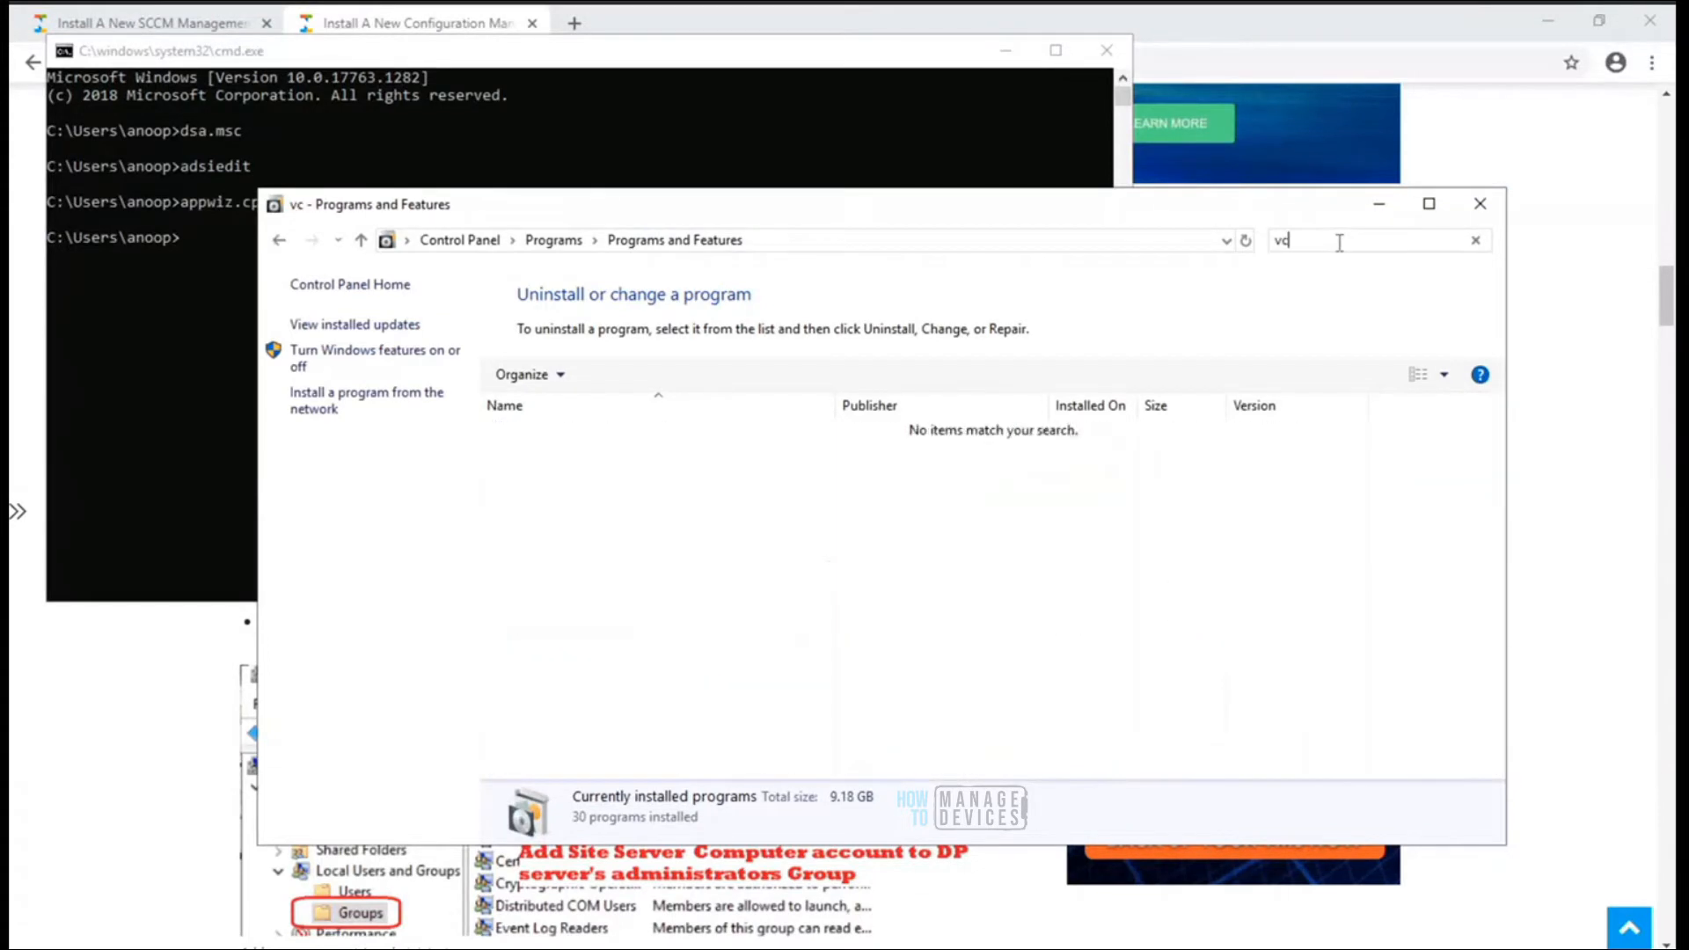
key(BackSpace)
key(BackSpace)
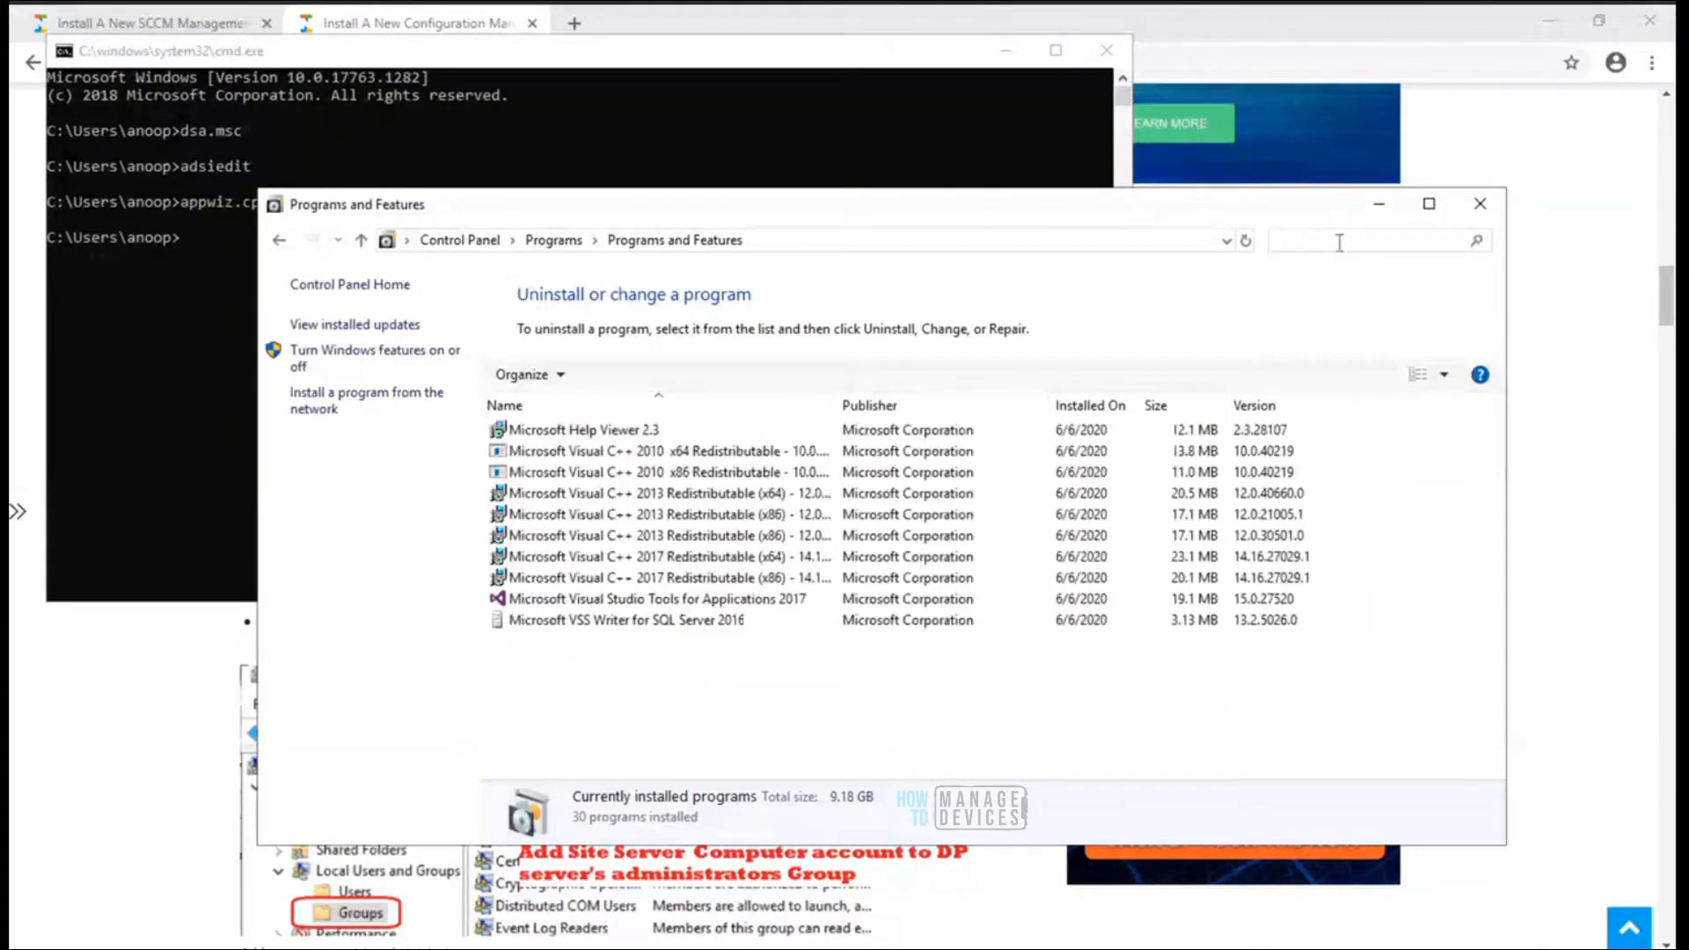
text(++)
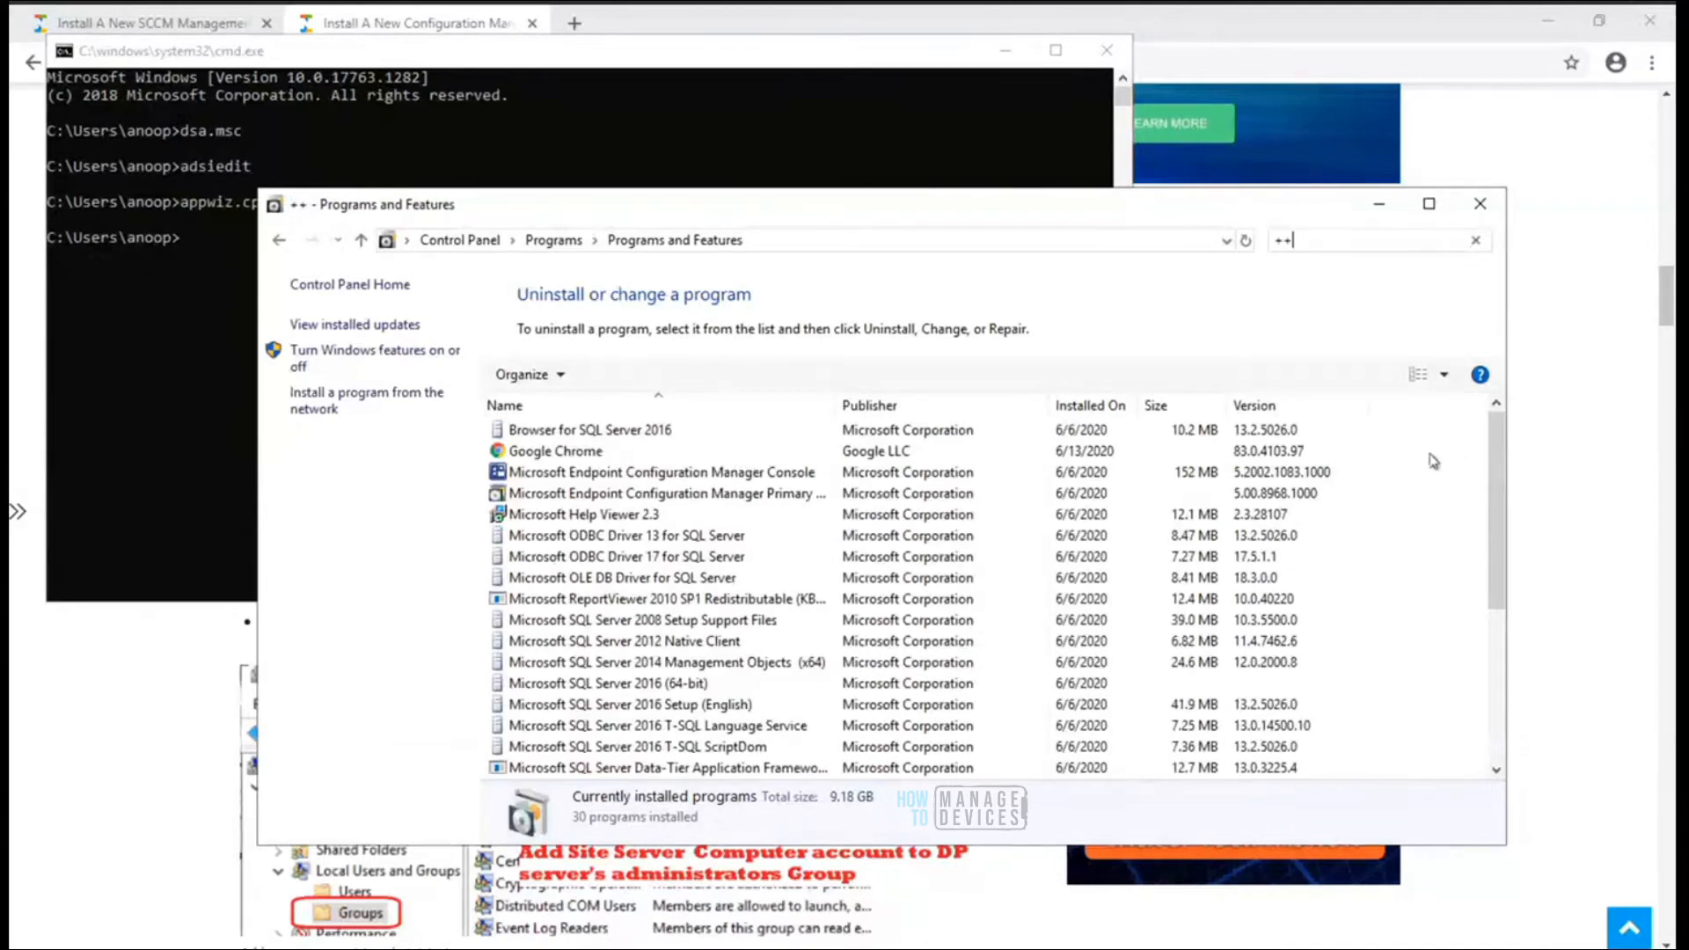
Examine the installed Visual C++ Redistributable entries beside the article's prerequisite list, then close Programs and Features
drag(1498, 519, 1499, 676)
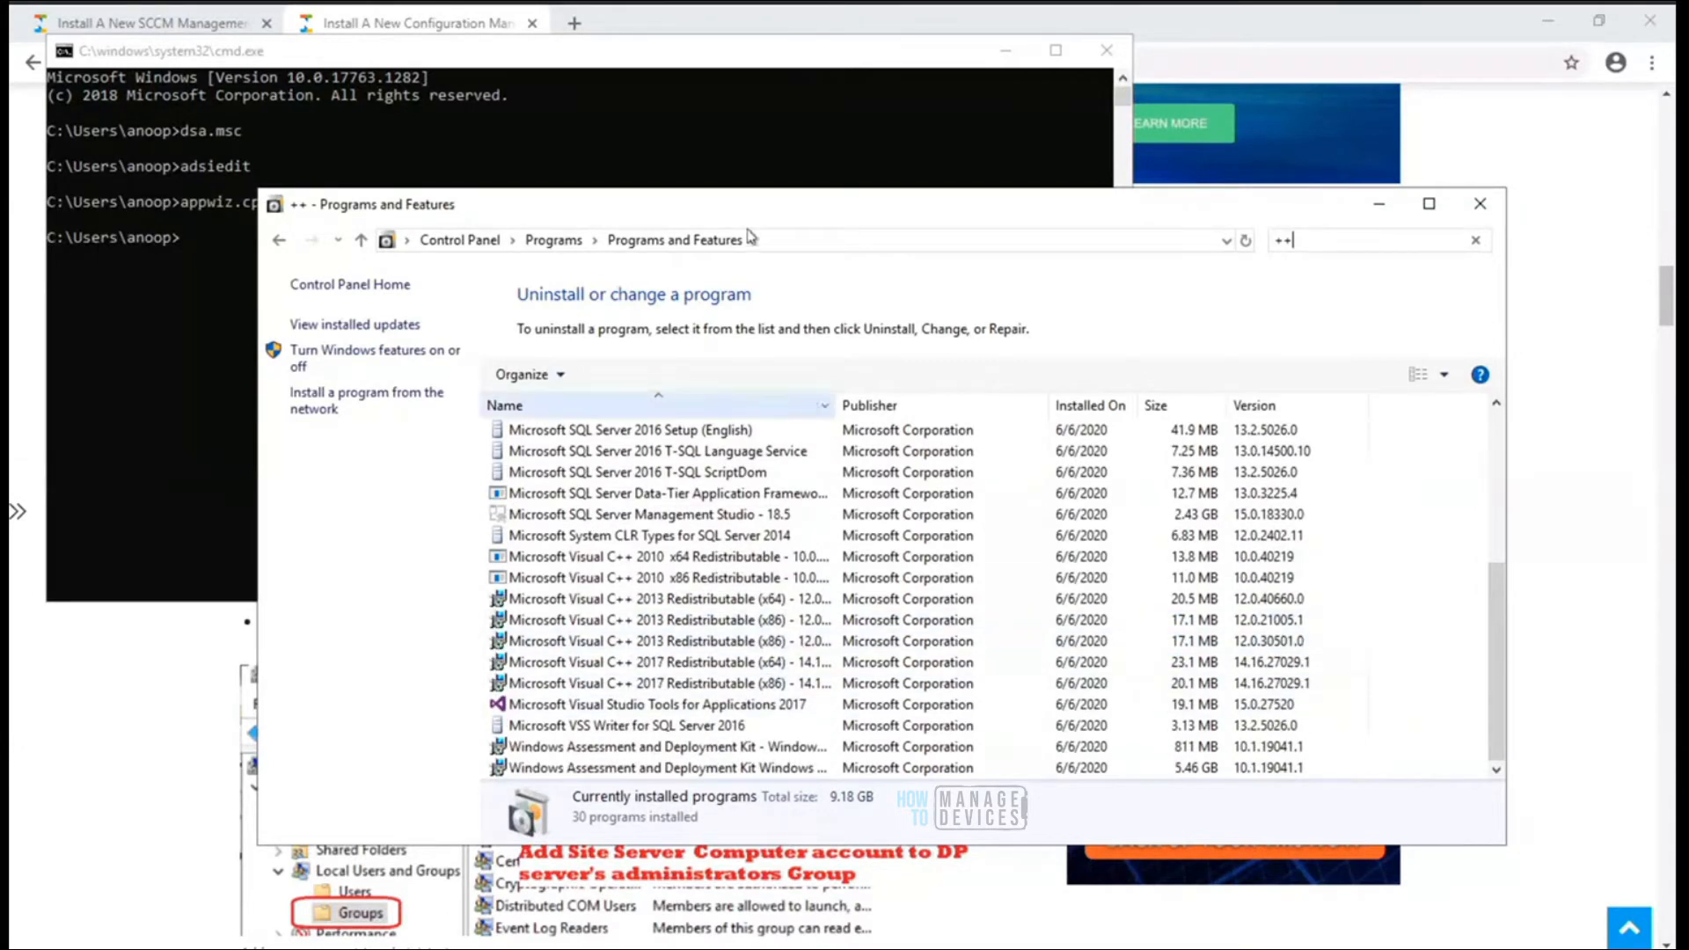
drag(741, 213, 1205, 186)
click(1008, 56)
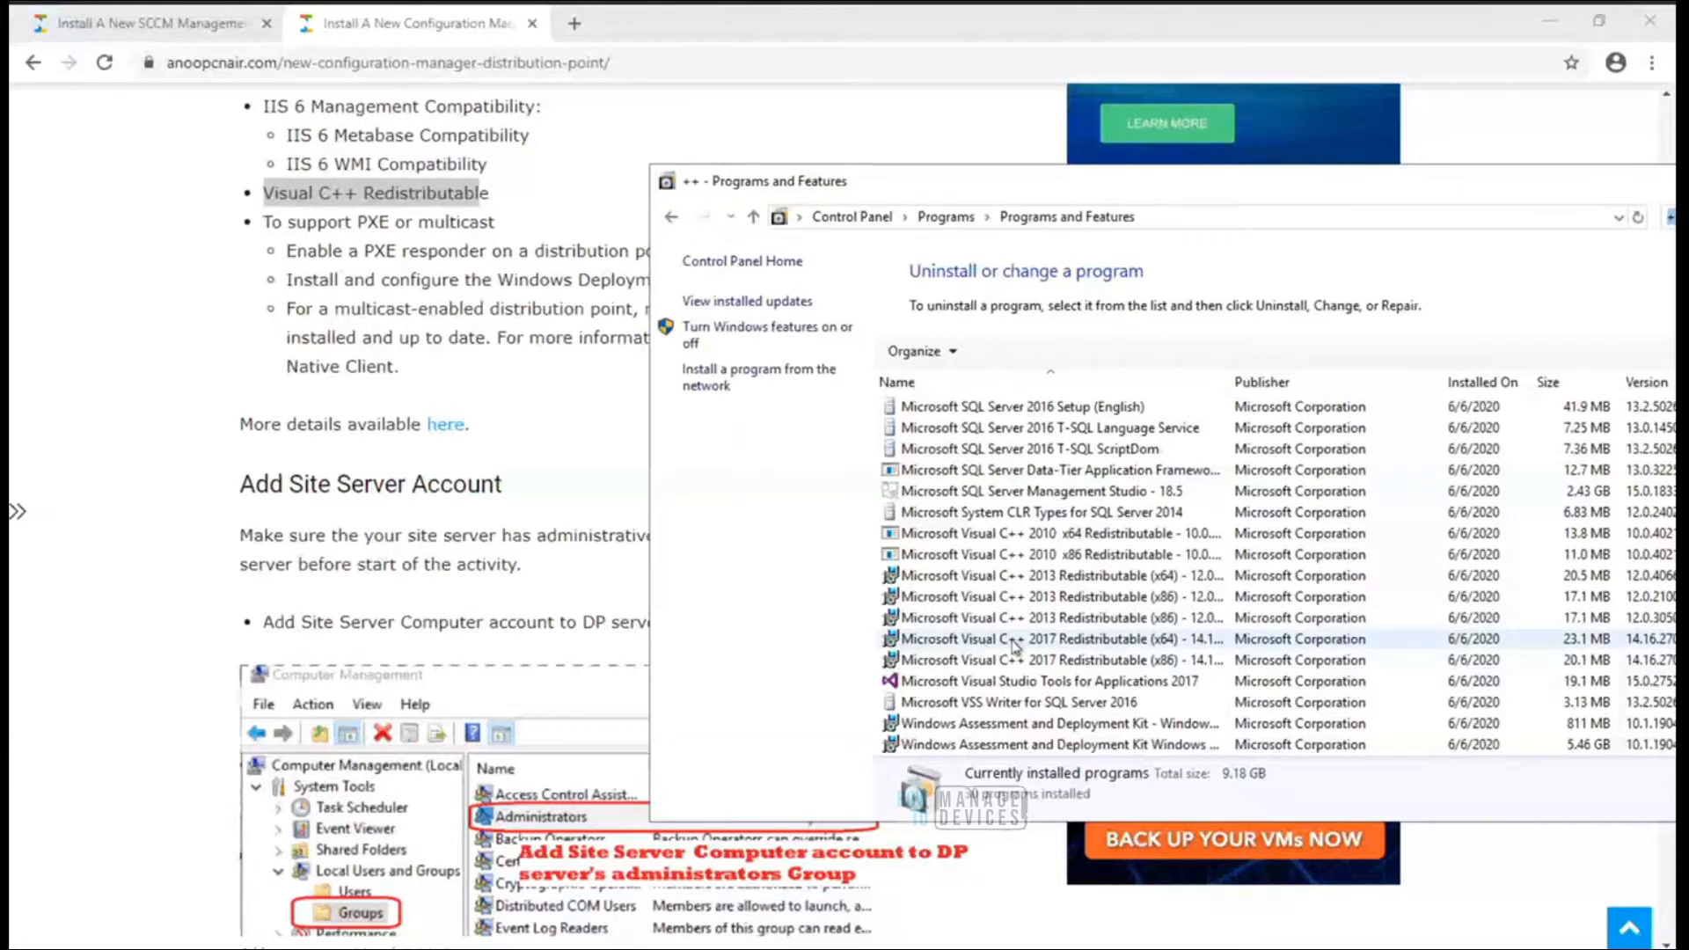
drag(1054, 176, 706, 148)
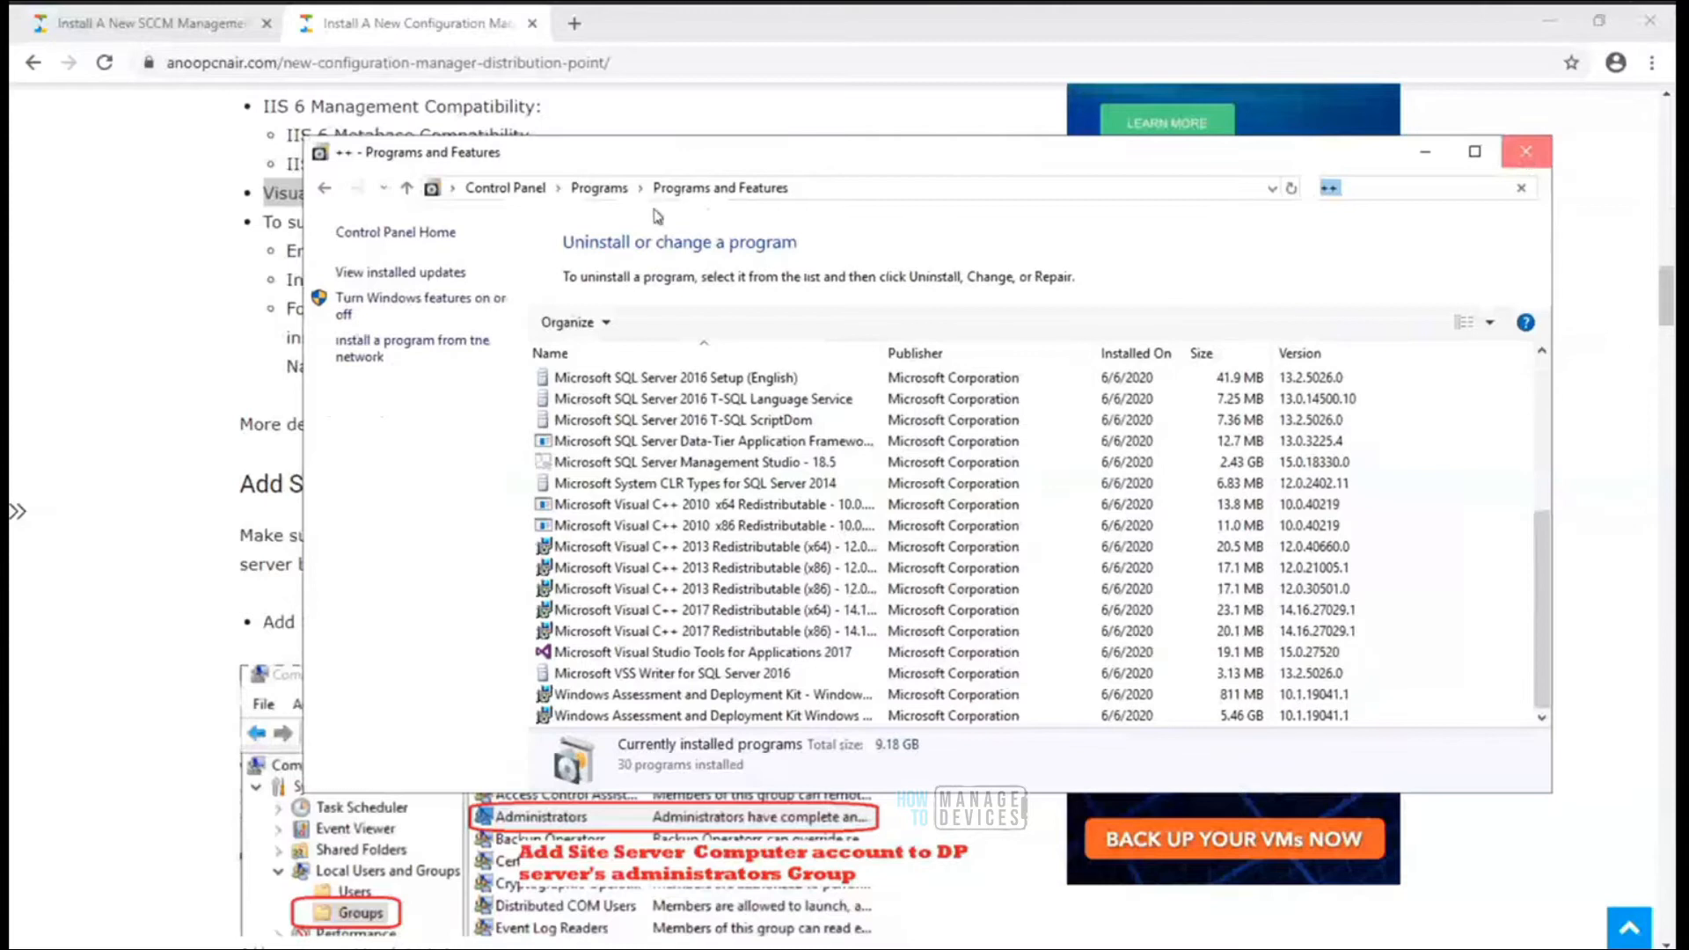
click(1526, 151)
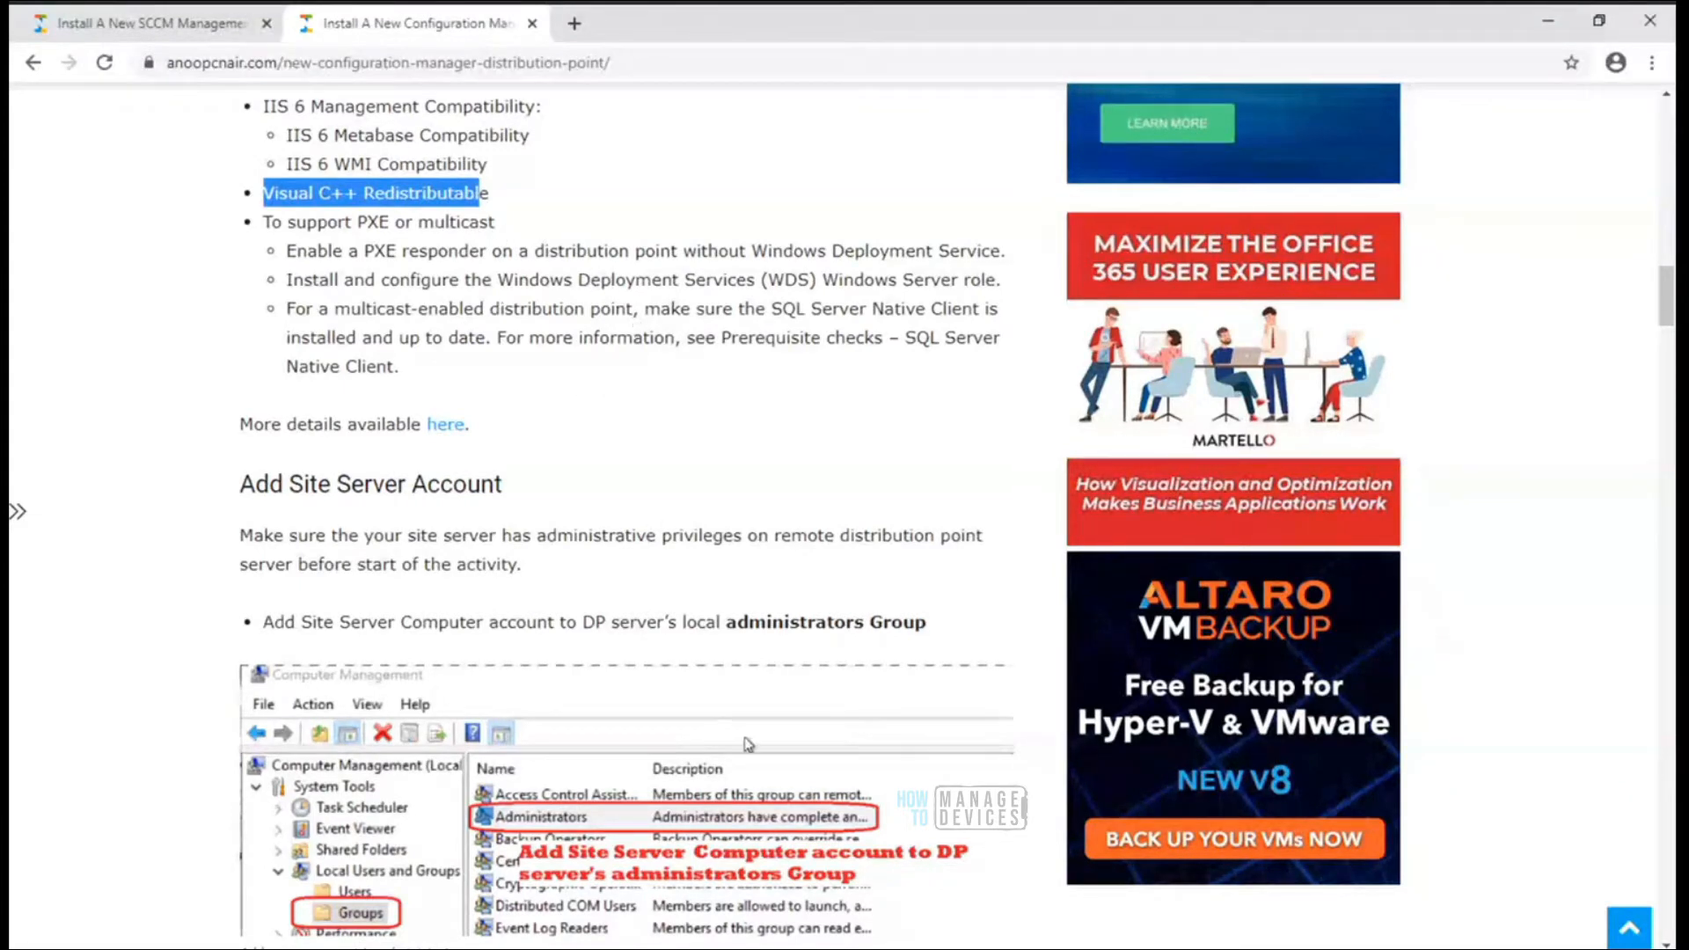
Switch back to the command prompt, highlight the appwiz.cpl command, and minimize the window
key(alt+Tab)
click(185, 203)
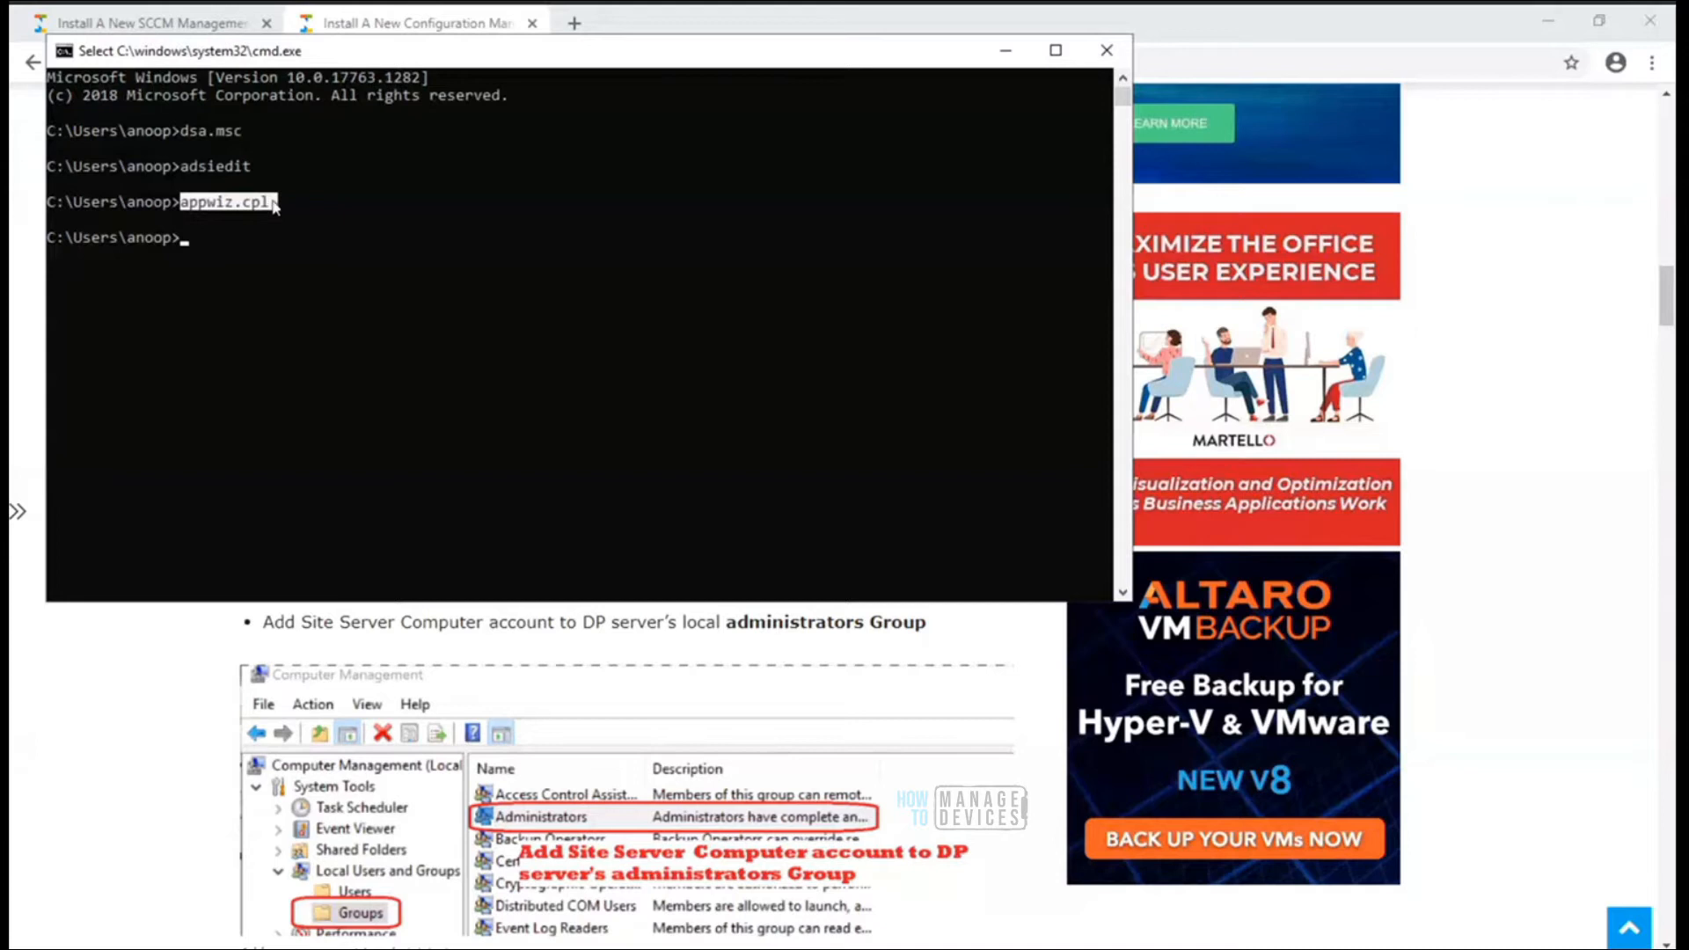
drag(469, 60, 595, 60)
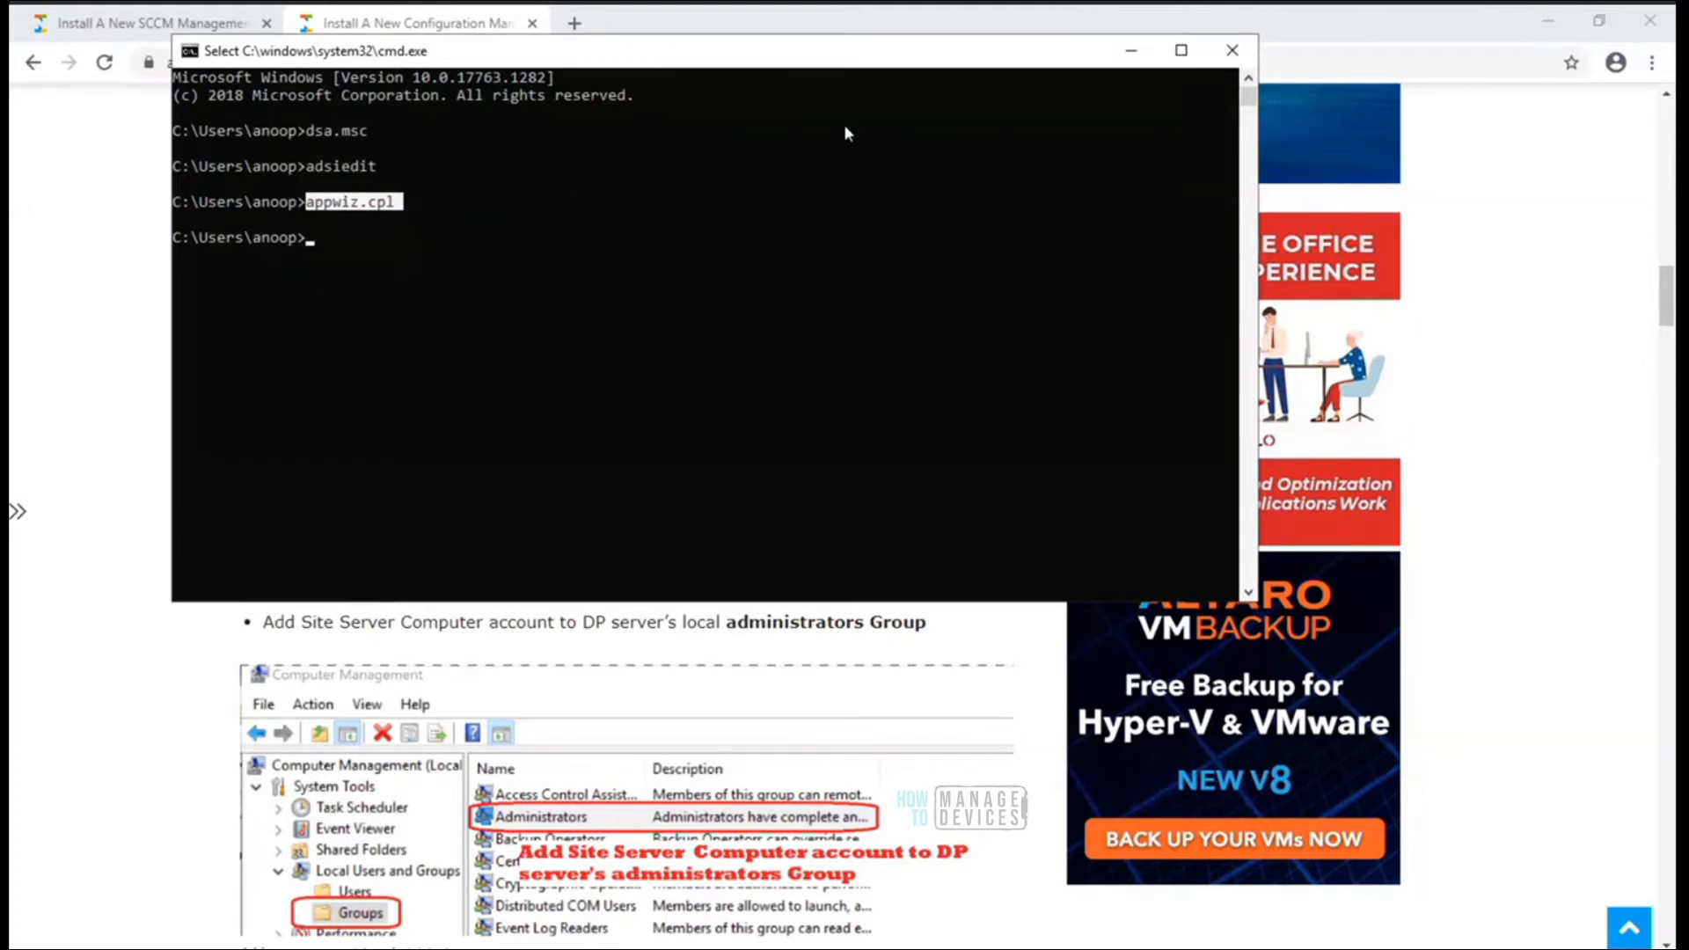
click(1132, 50)
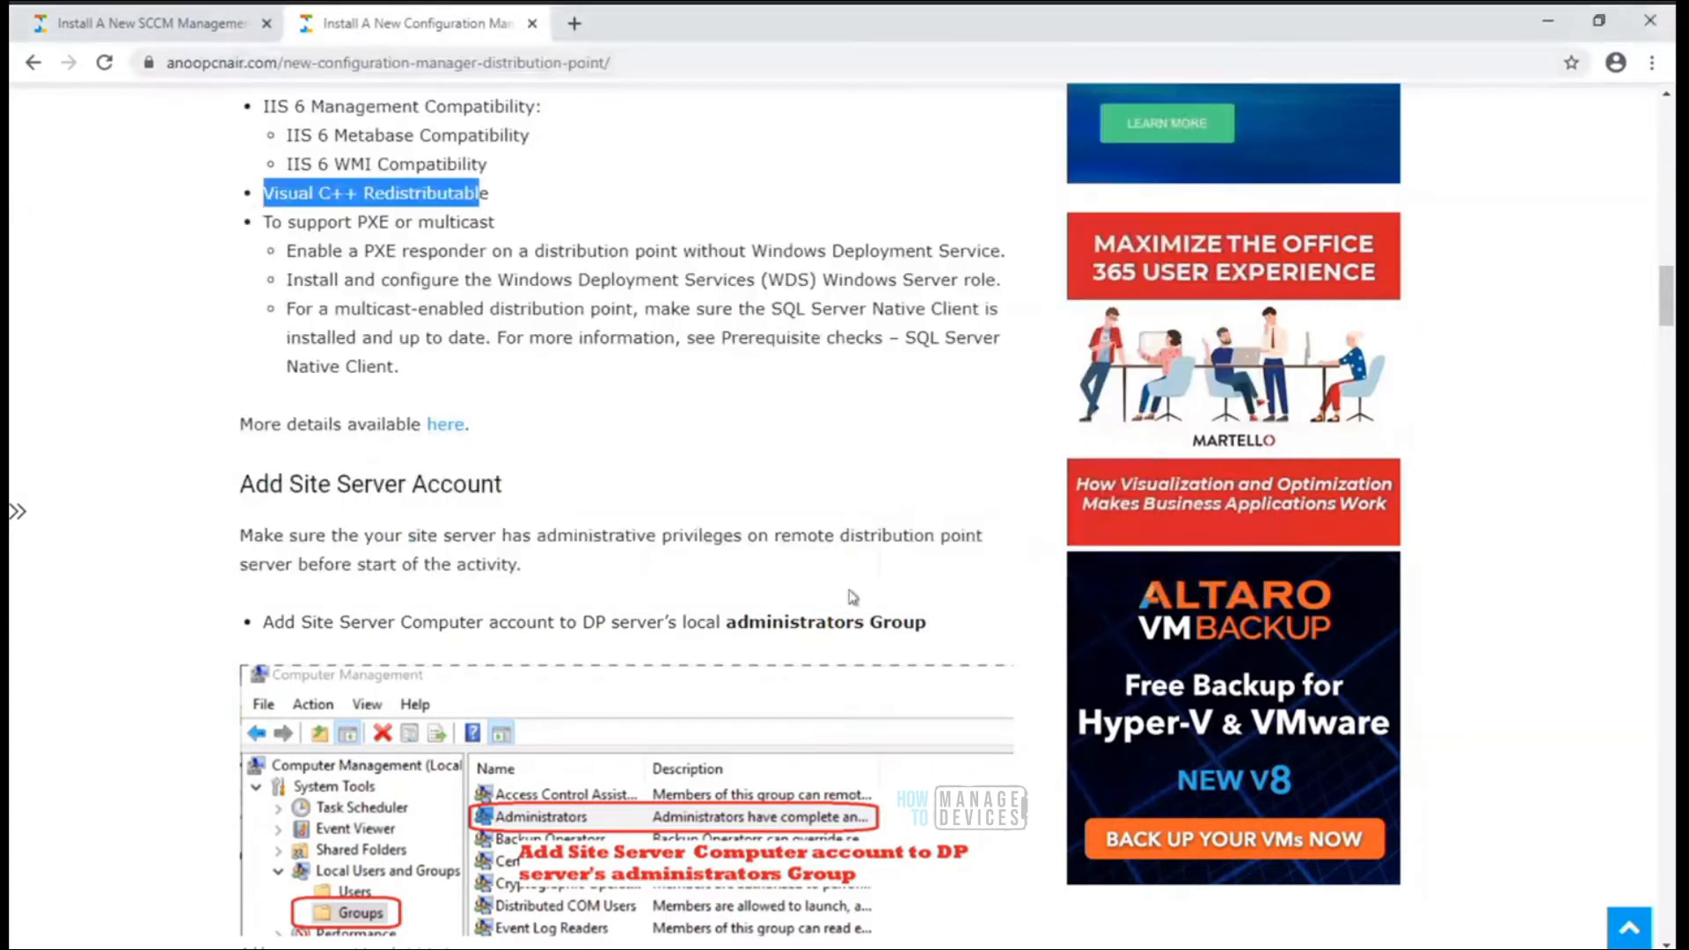
Review the article's role selection, IIS settings, log file and Resources sections, then switch to the Configuration Manager console
drag(1669, 307, 1667, 495)
scroll(1654, 513, down, 3)
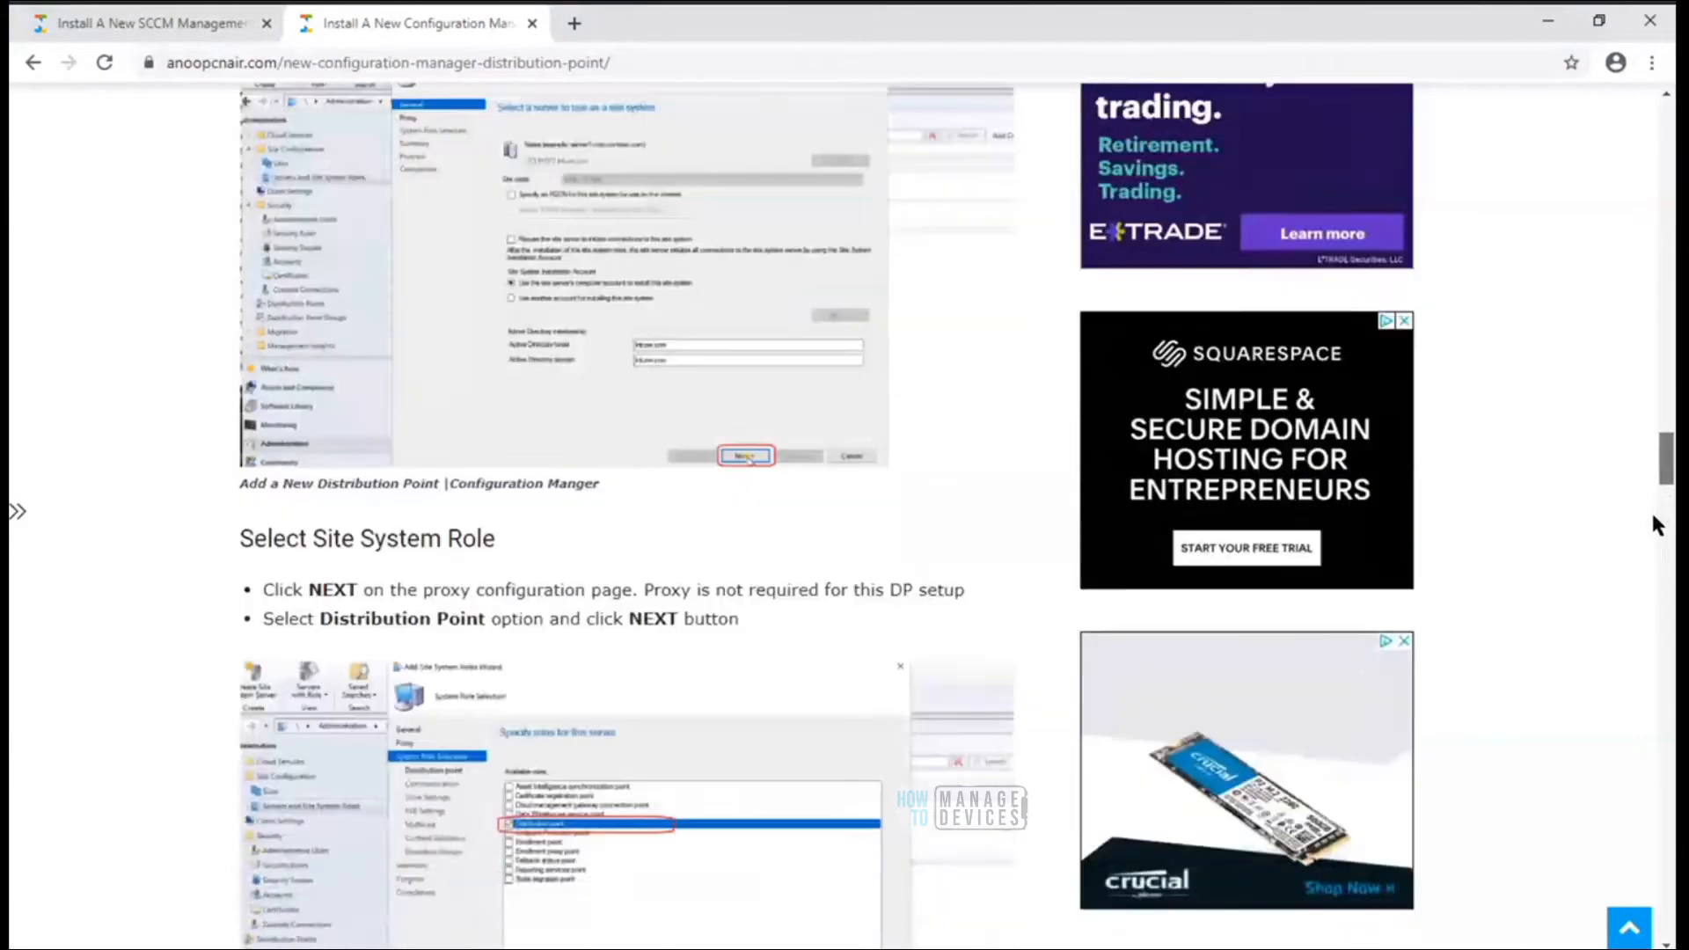
scroll(1646, 616, down, 8)
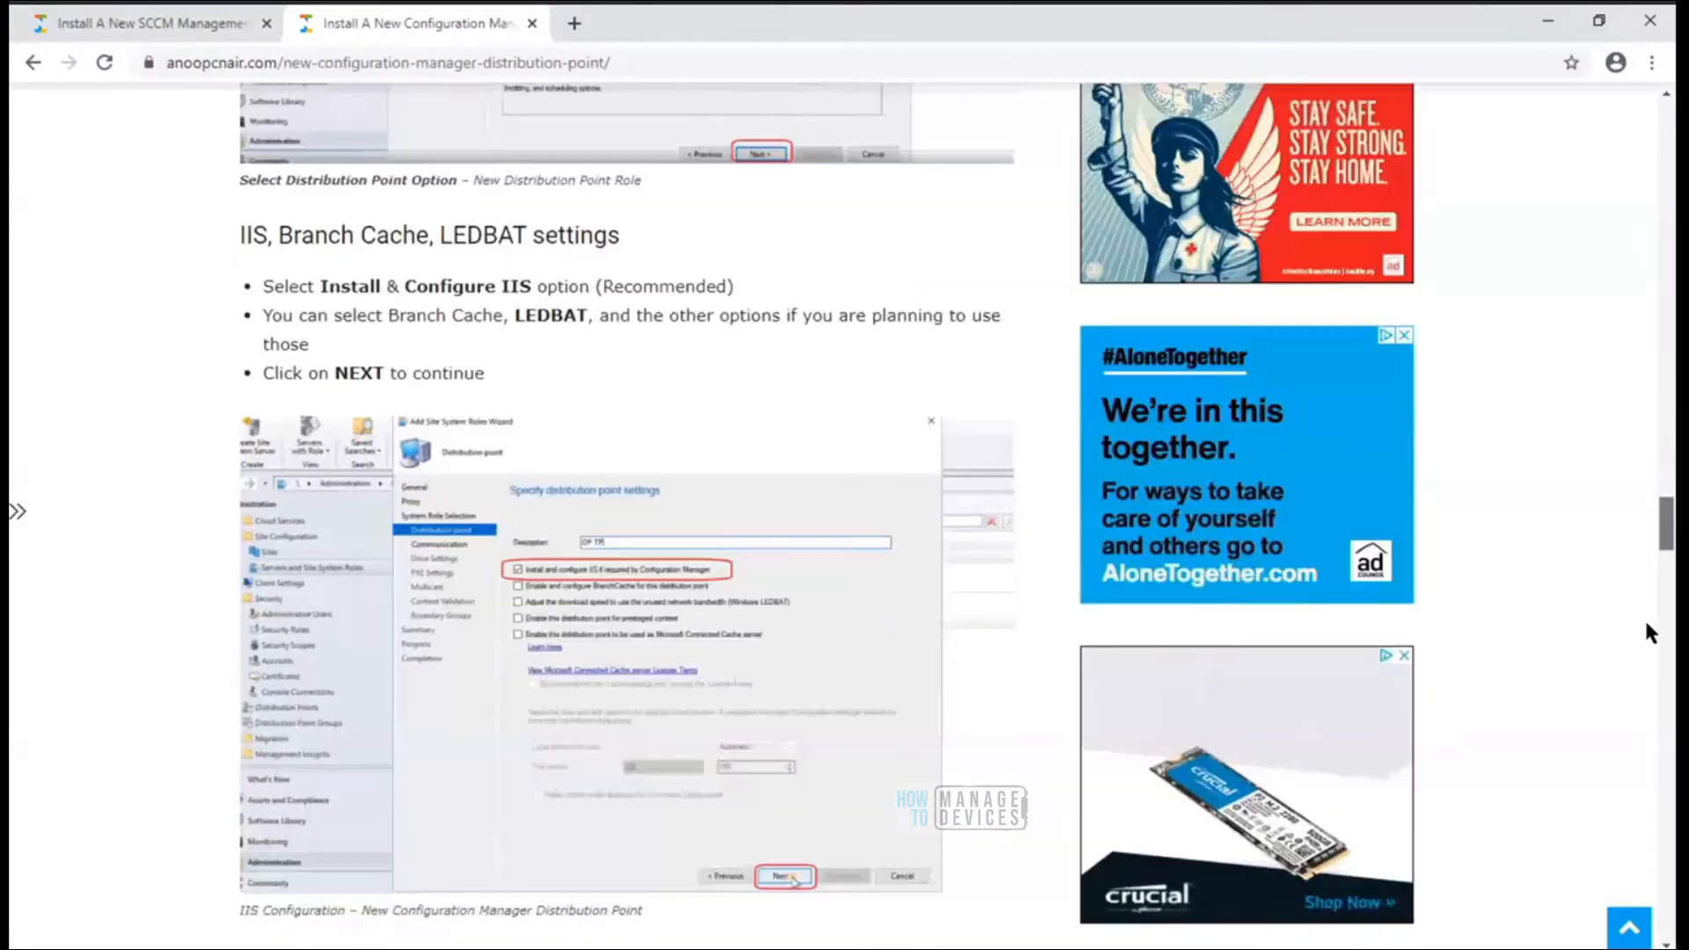
scroll(1644, 632, down, 10)
scroll(1644, 656, down, 9)
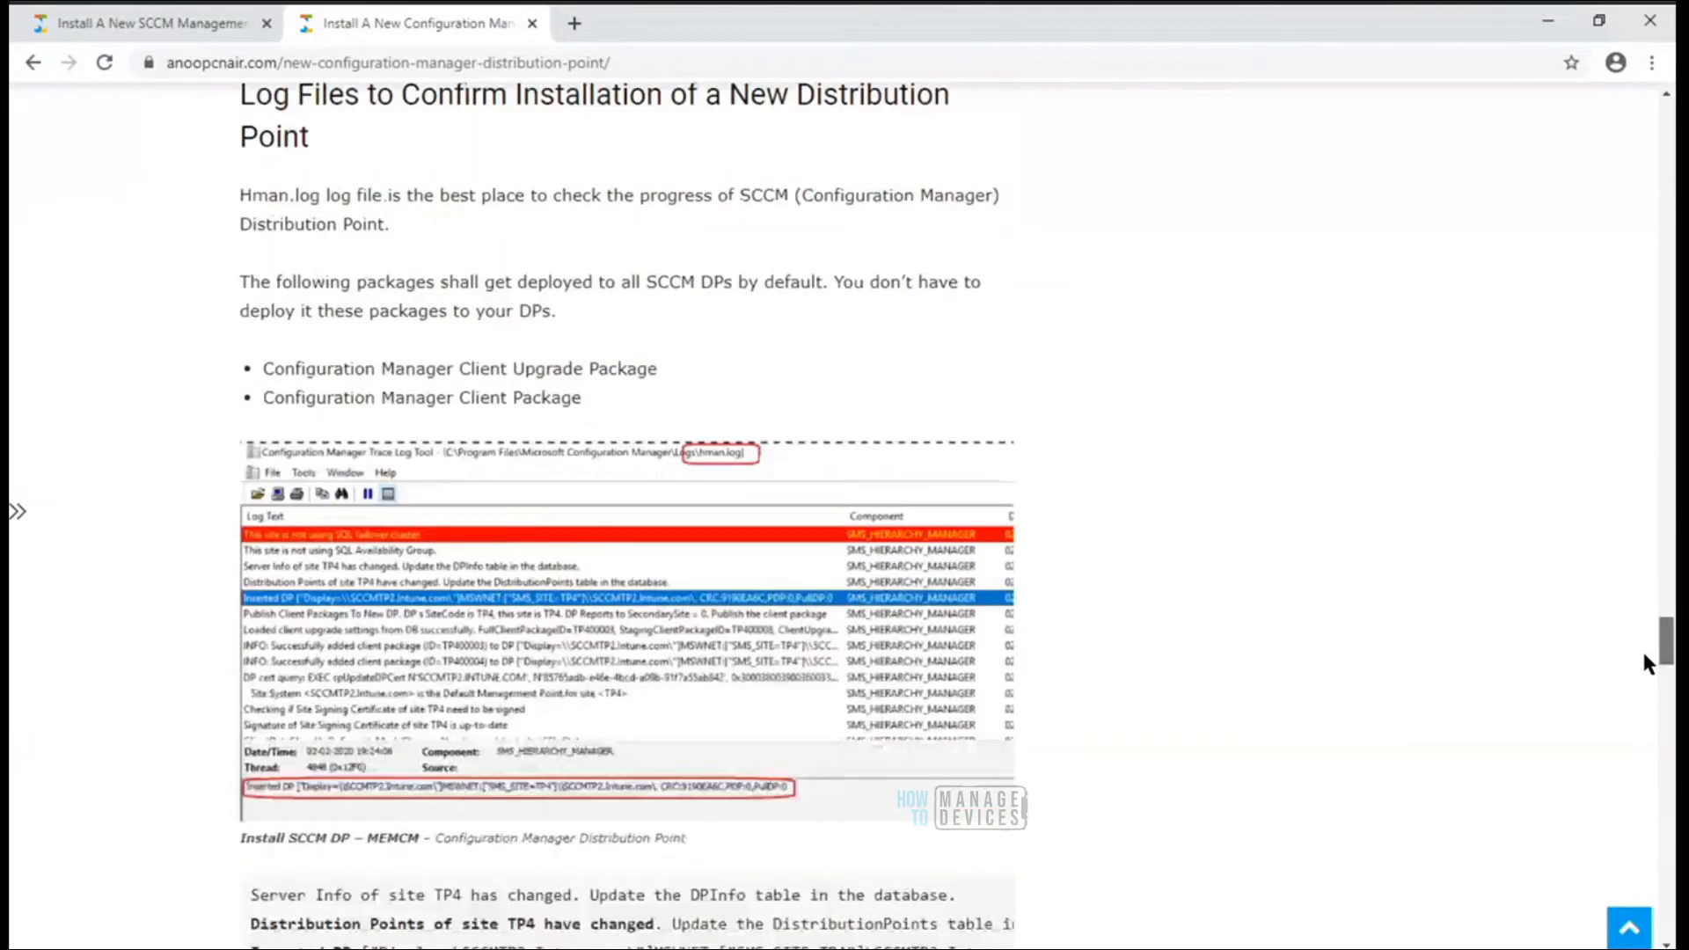
scroll(1219, 379, up, 1)
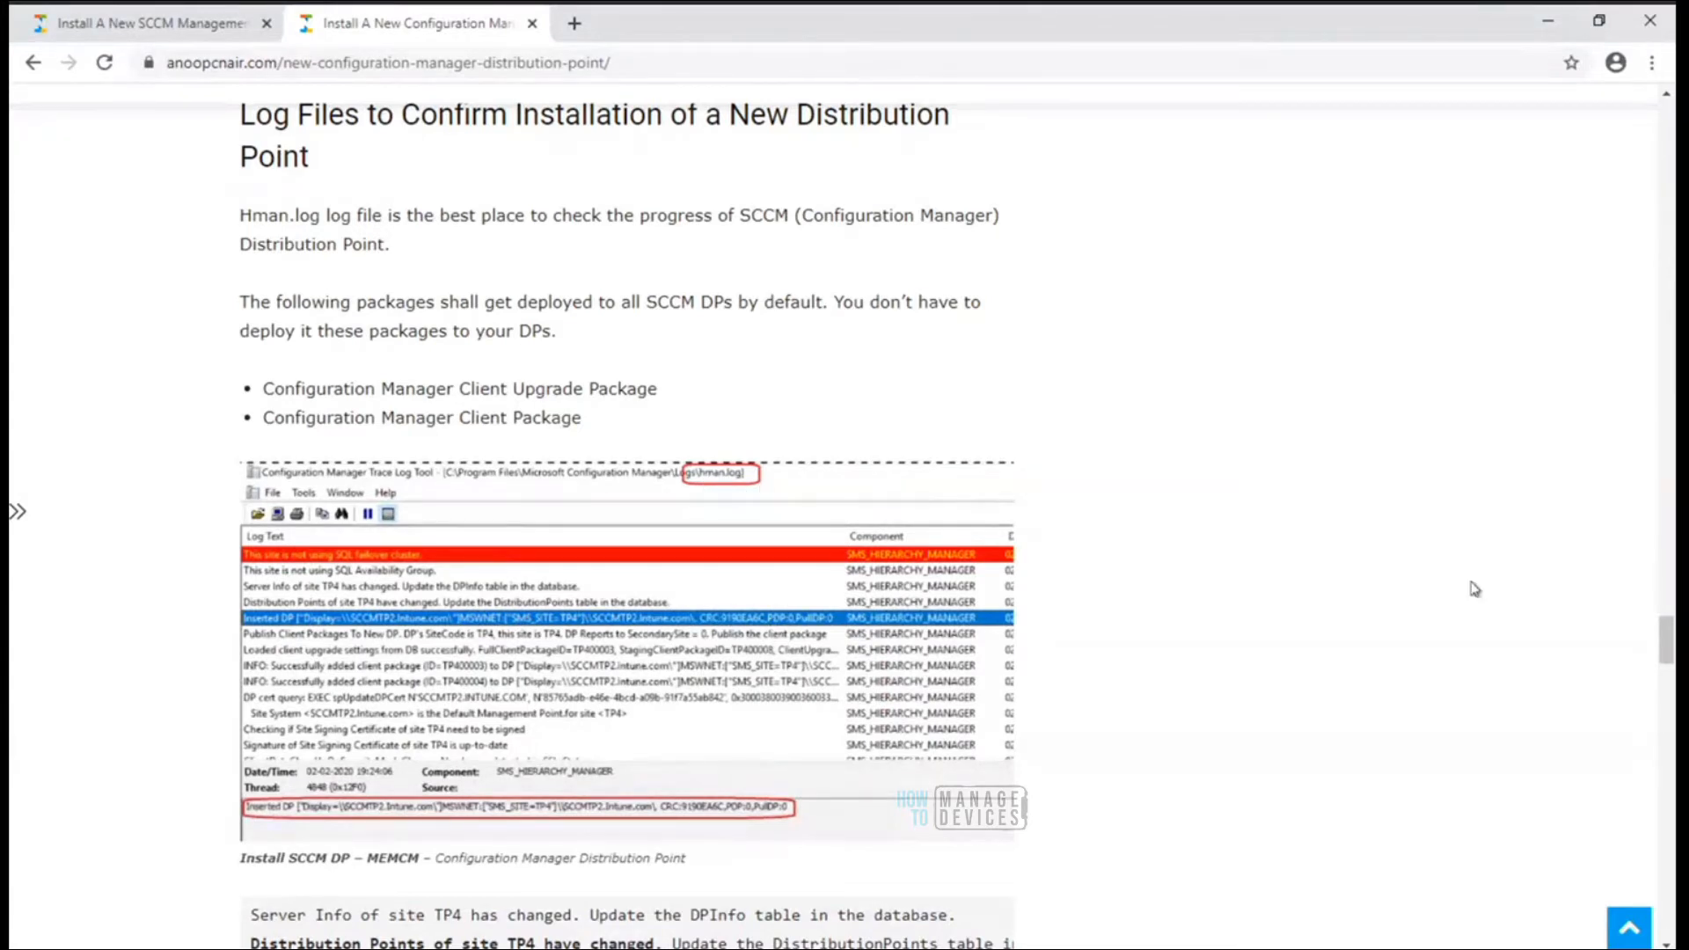
drag(1670, 649, 1652, 694)
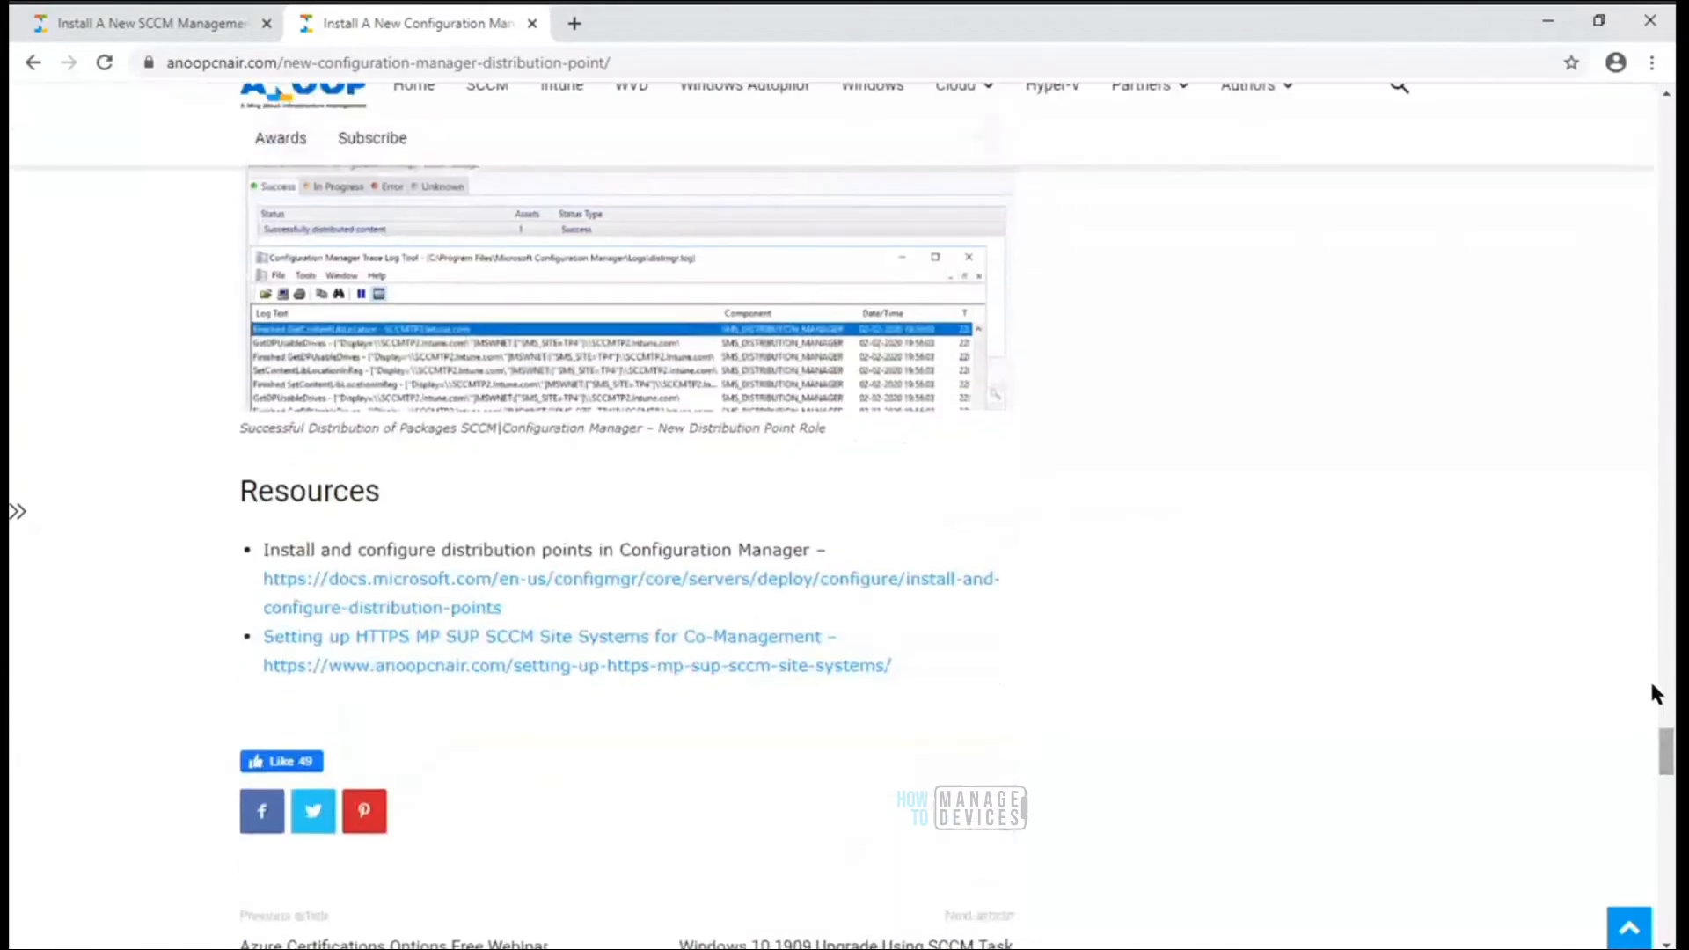
click(1549, 21)
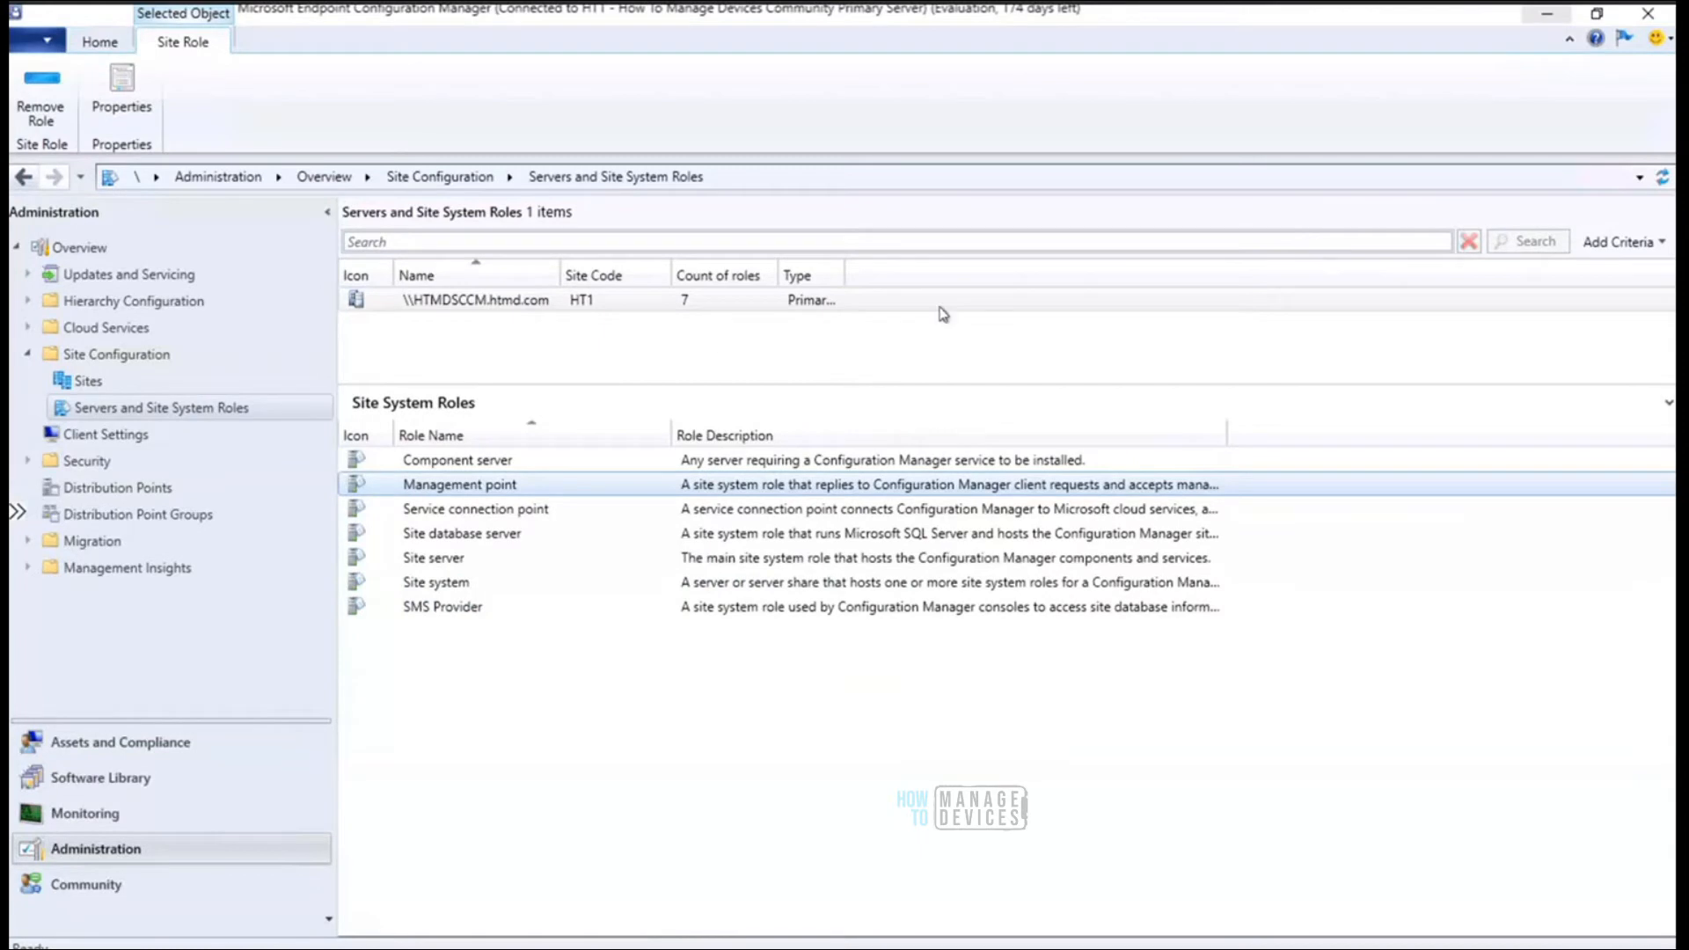
Open the Sites node under Site Configuration to reach the HT1 primary site
right_click(182, 412)
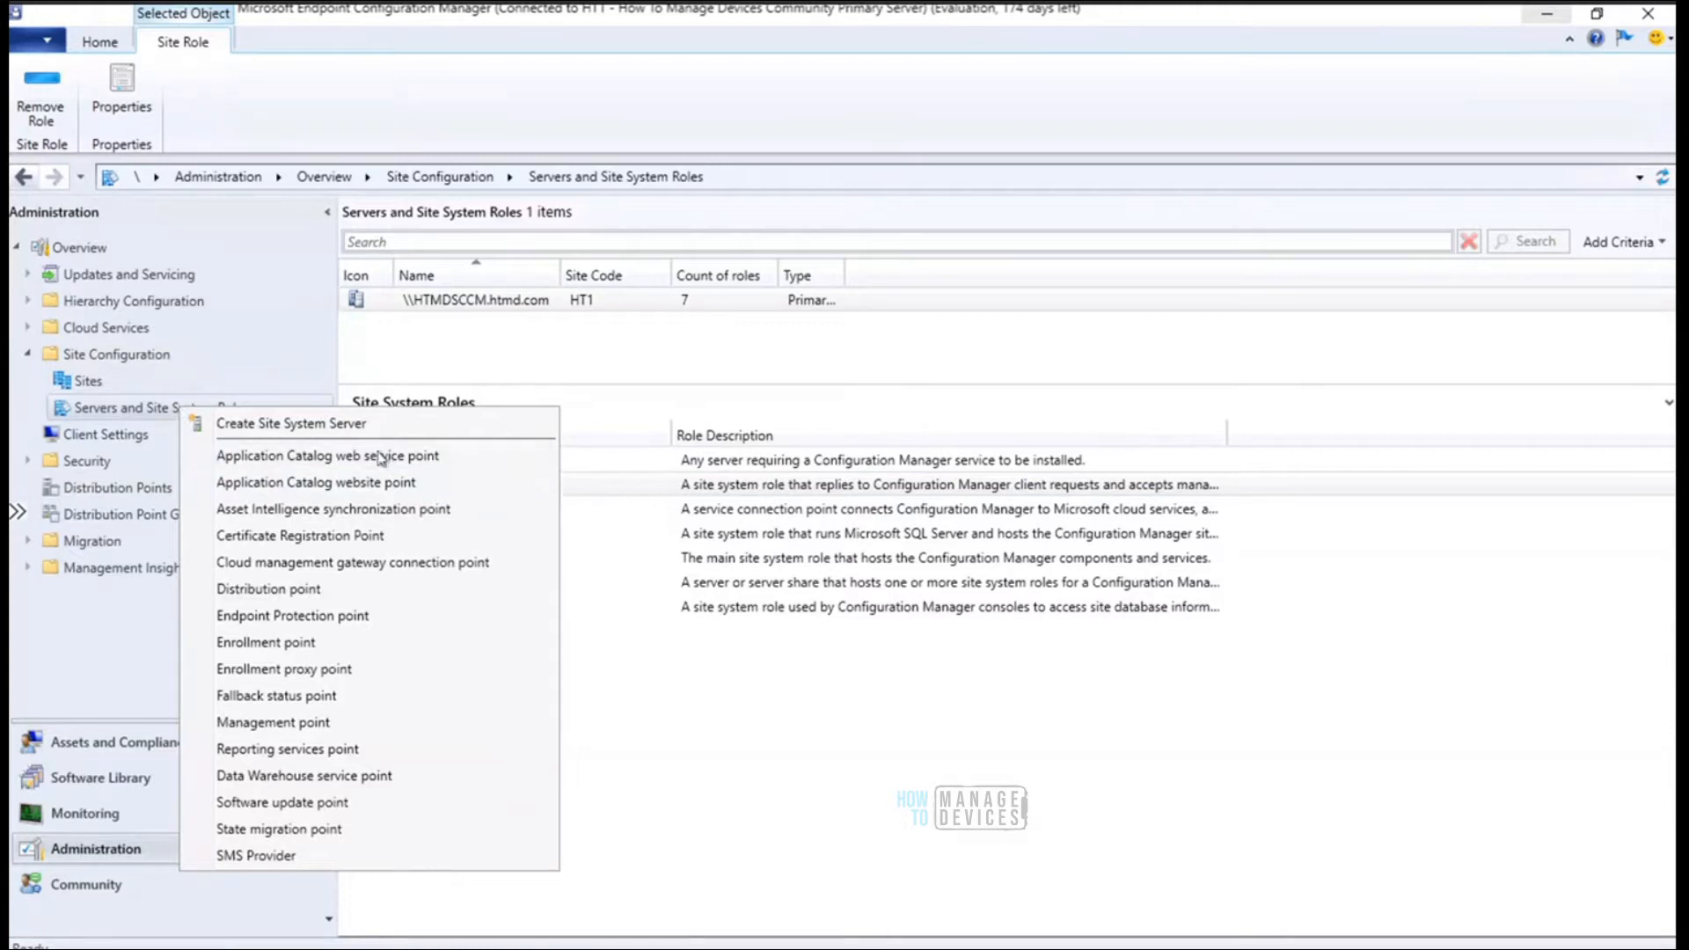
click(99, 384)
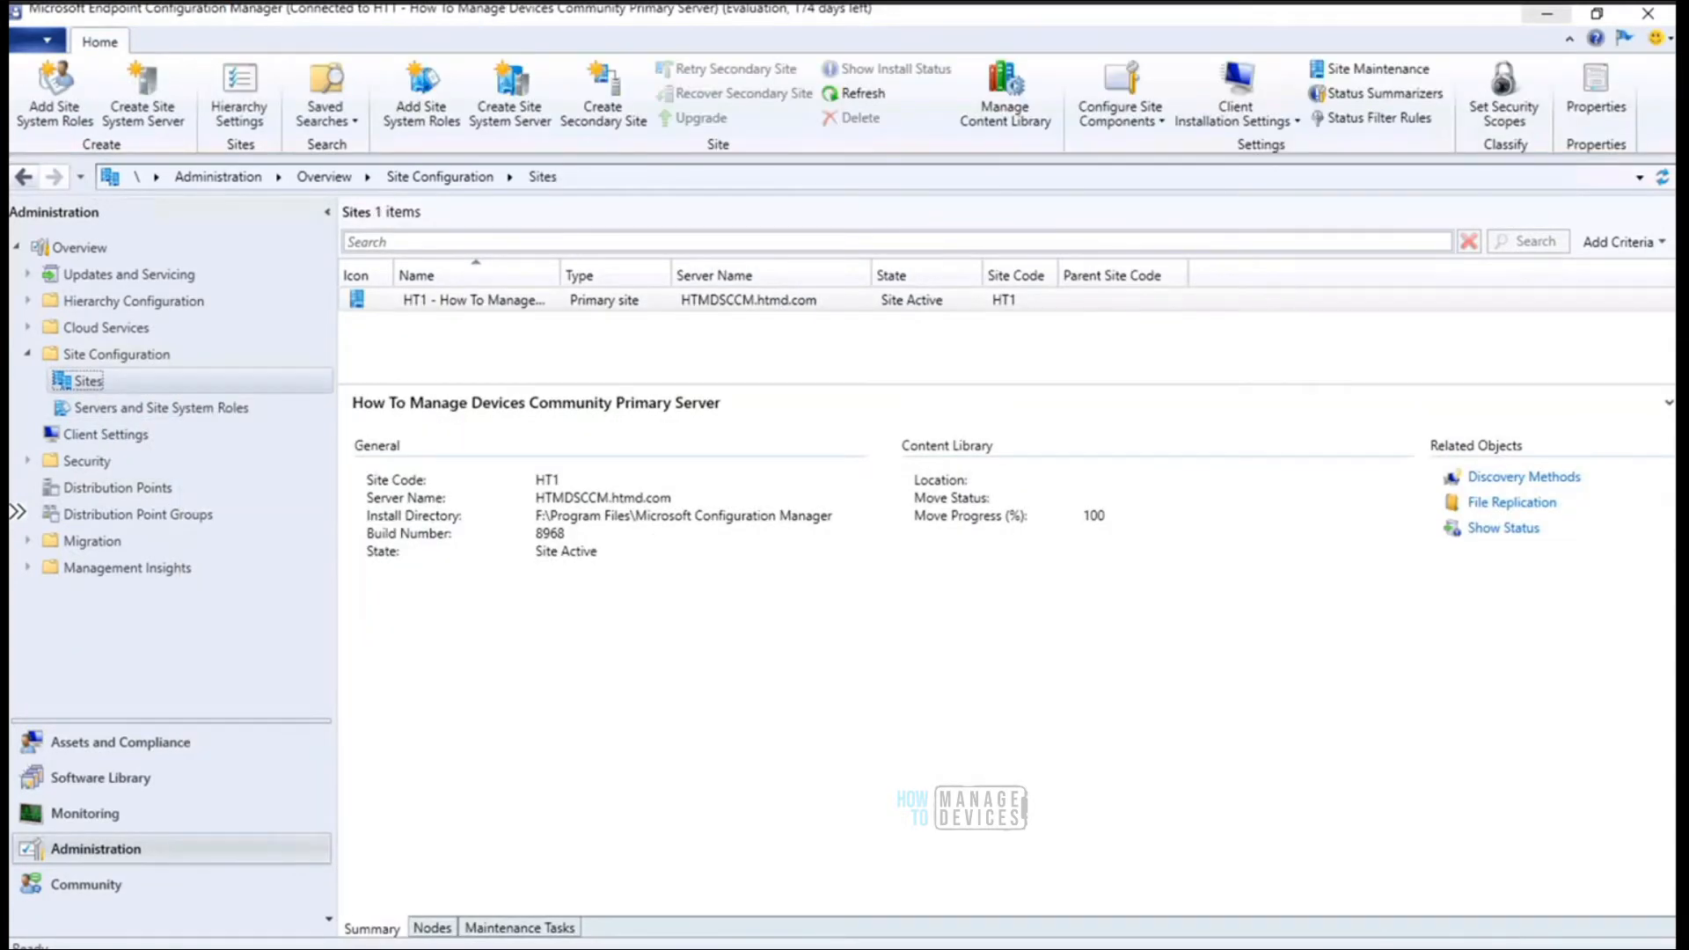
mouse_move(361, 946)
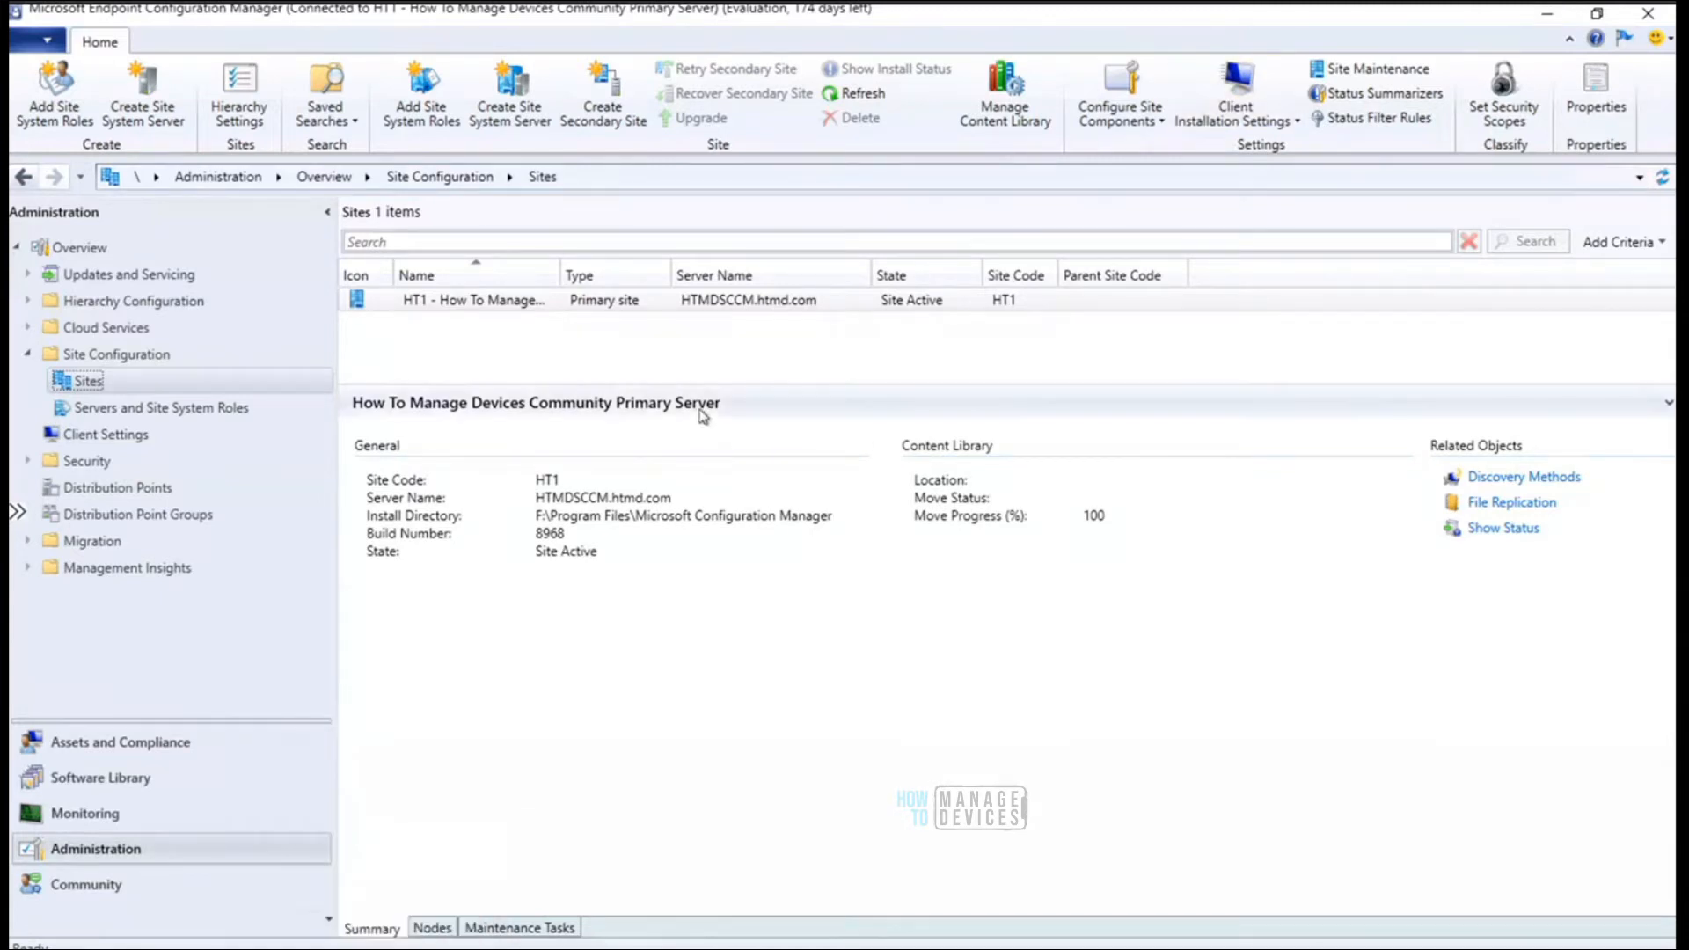
click(420, 98)
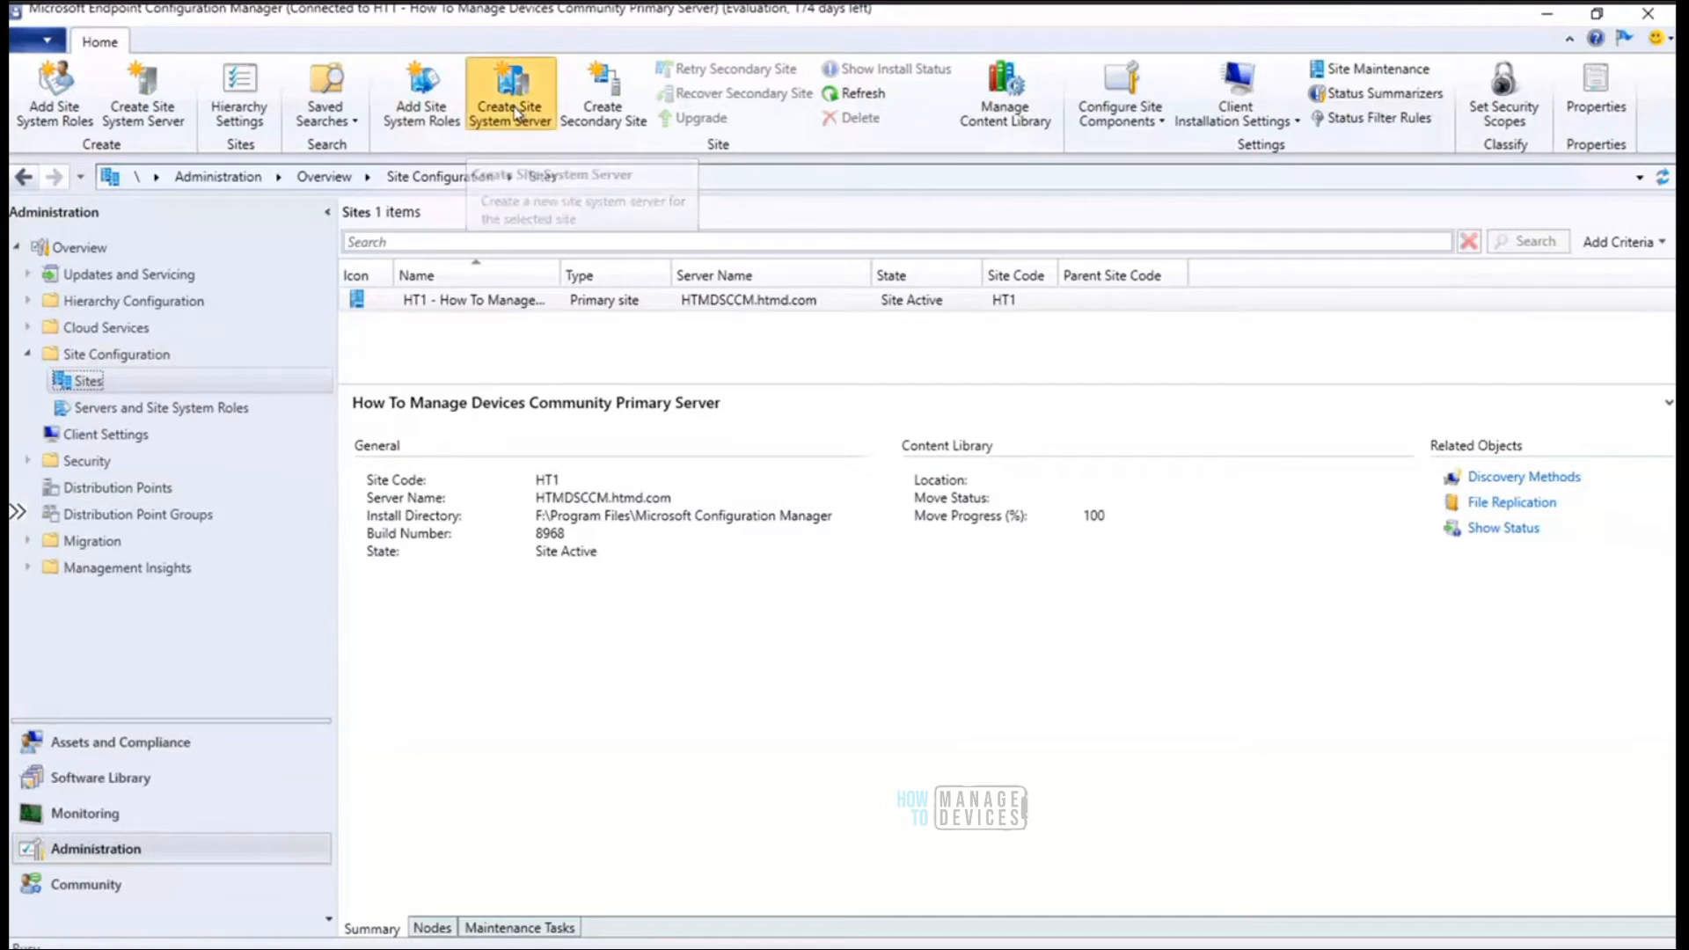
click(518, 112)
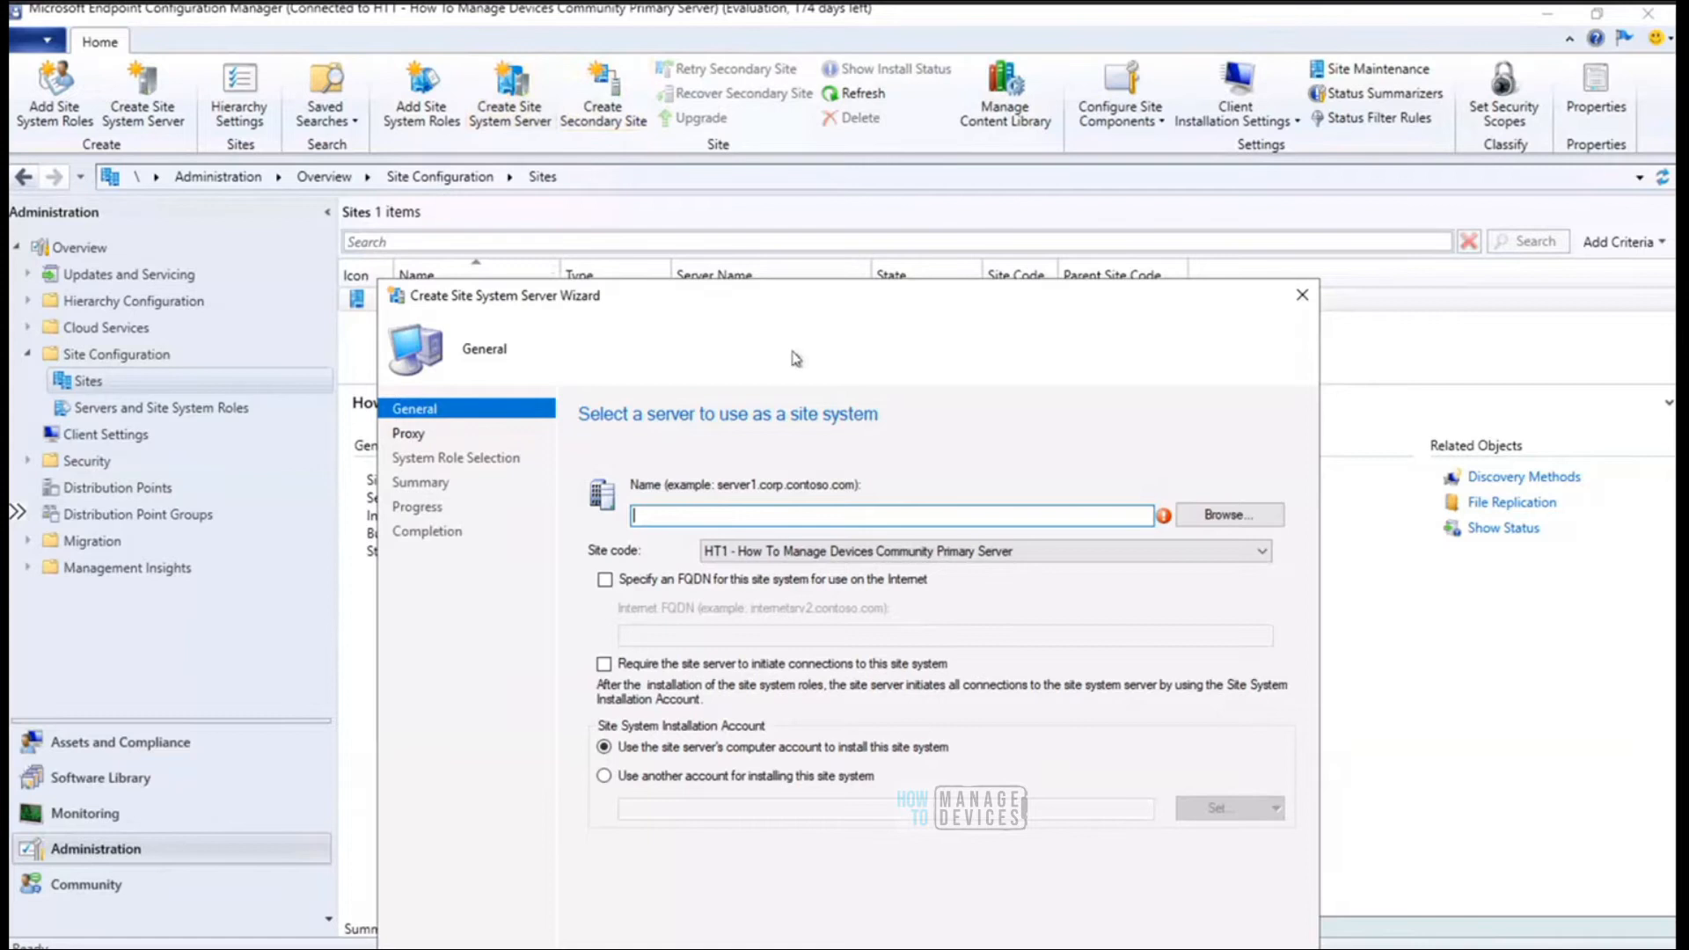
drag(771, 298, 822, 188)
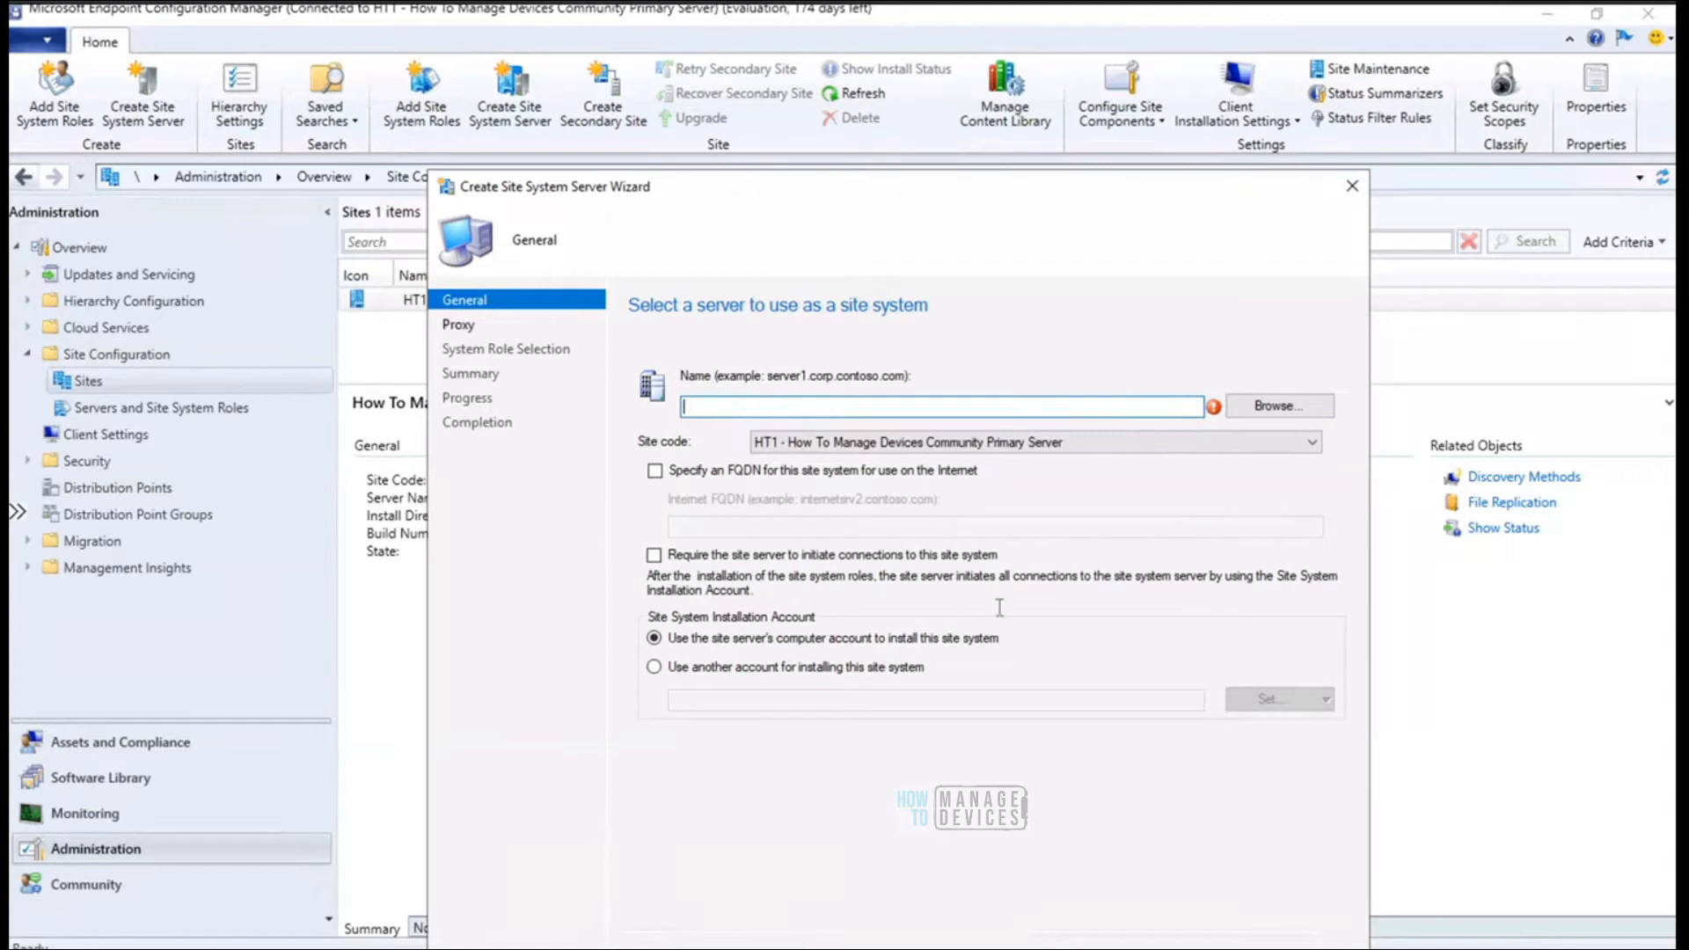
click(1355, 190)
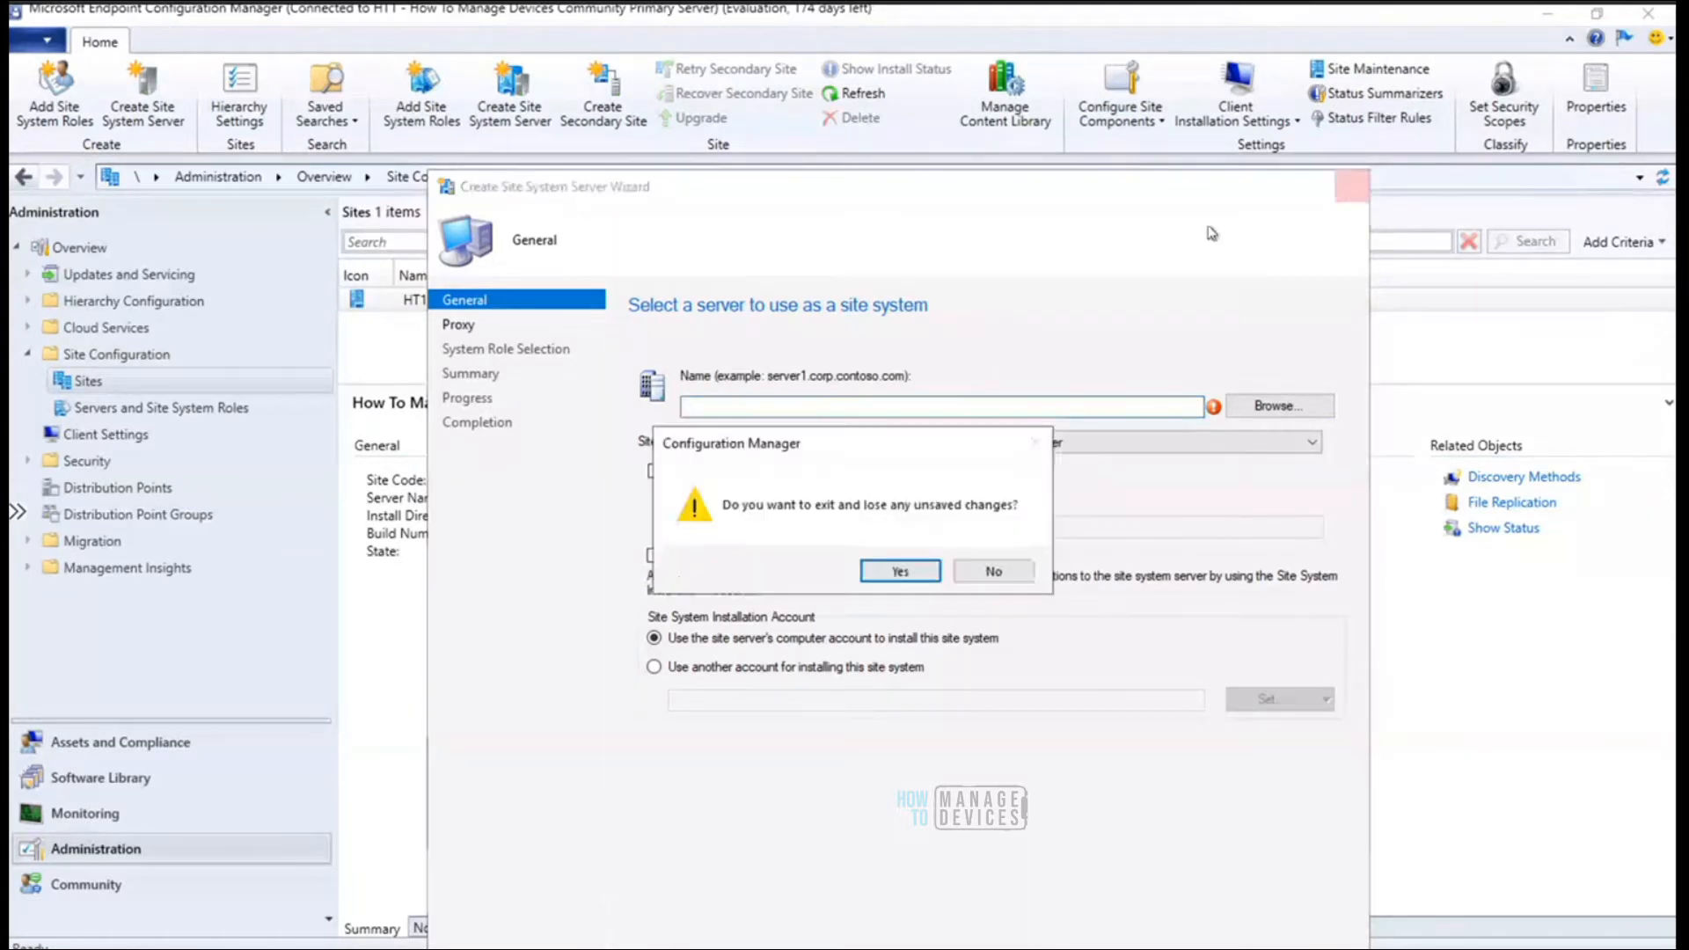
click(899, 571)
Start adding site system roles to the HT1 primary site server, without a proxy server, and select the Distribution point role
click(417, 121)
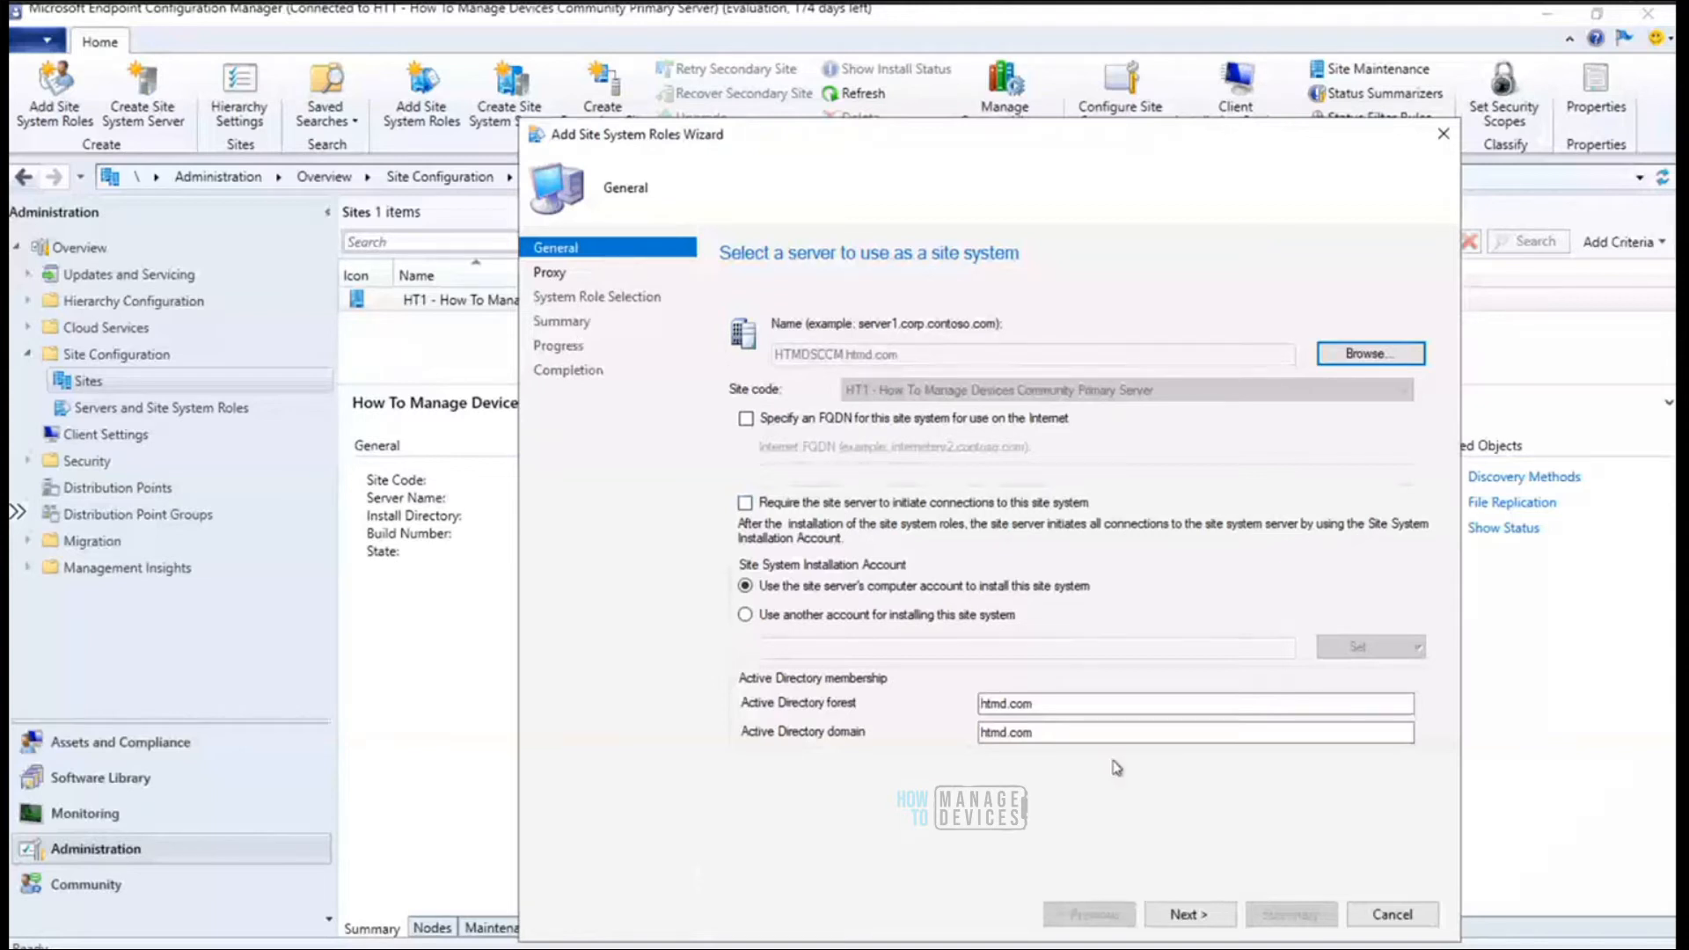
click(1192, 915)
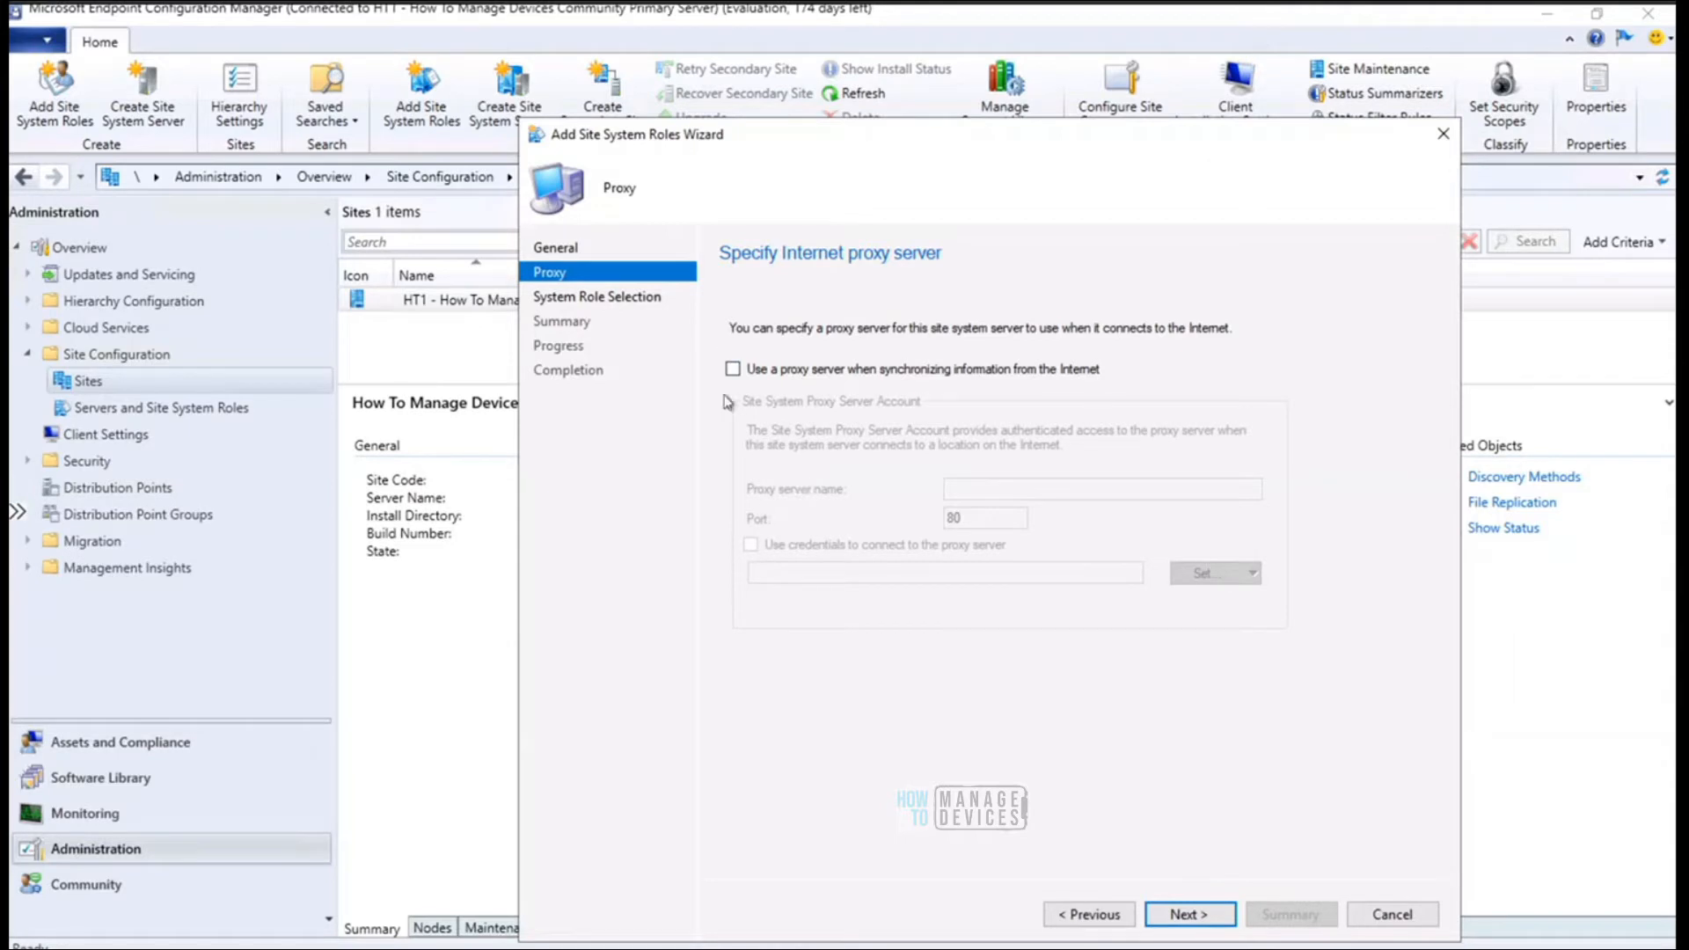
click(1202, 921)
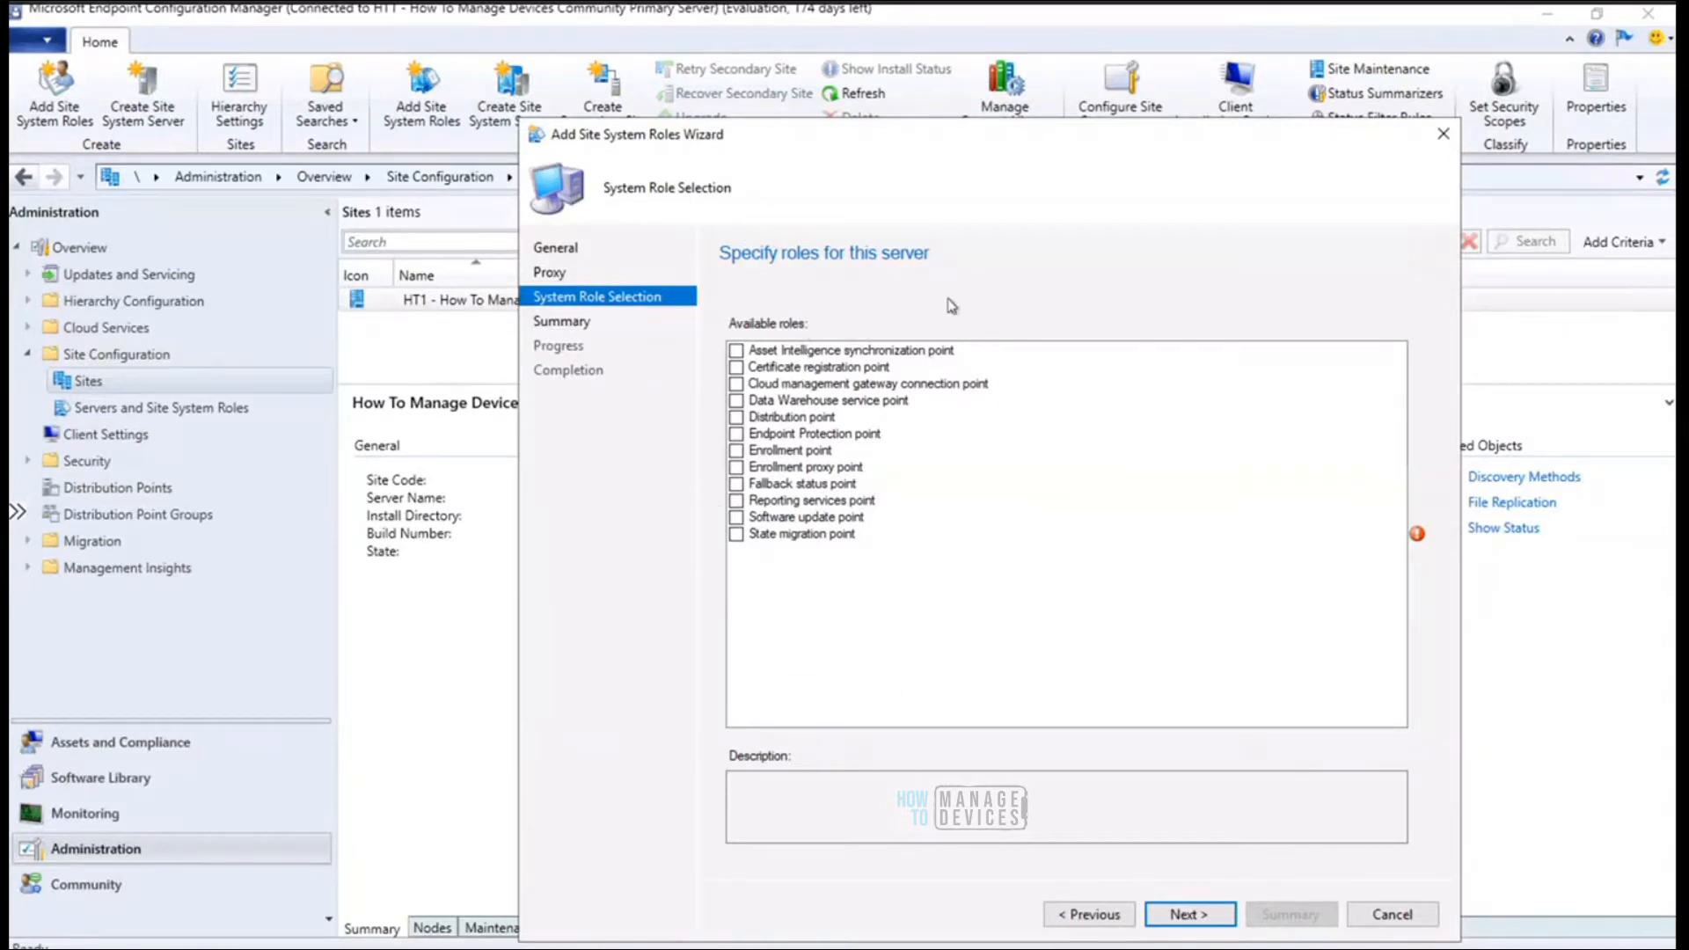
click(738, 419)
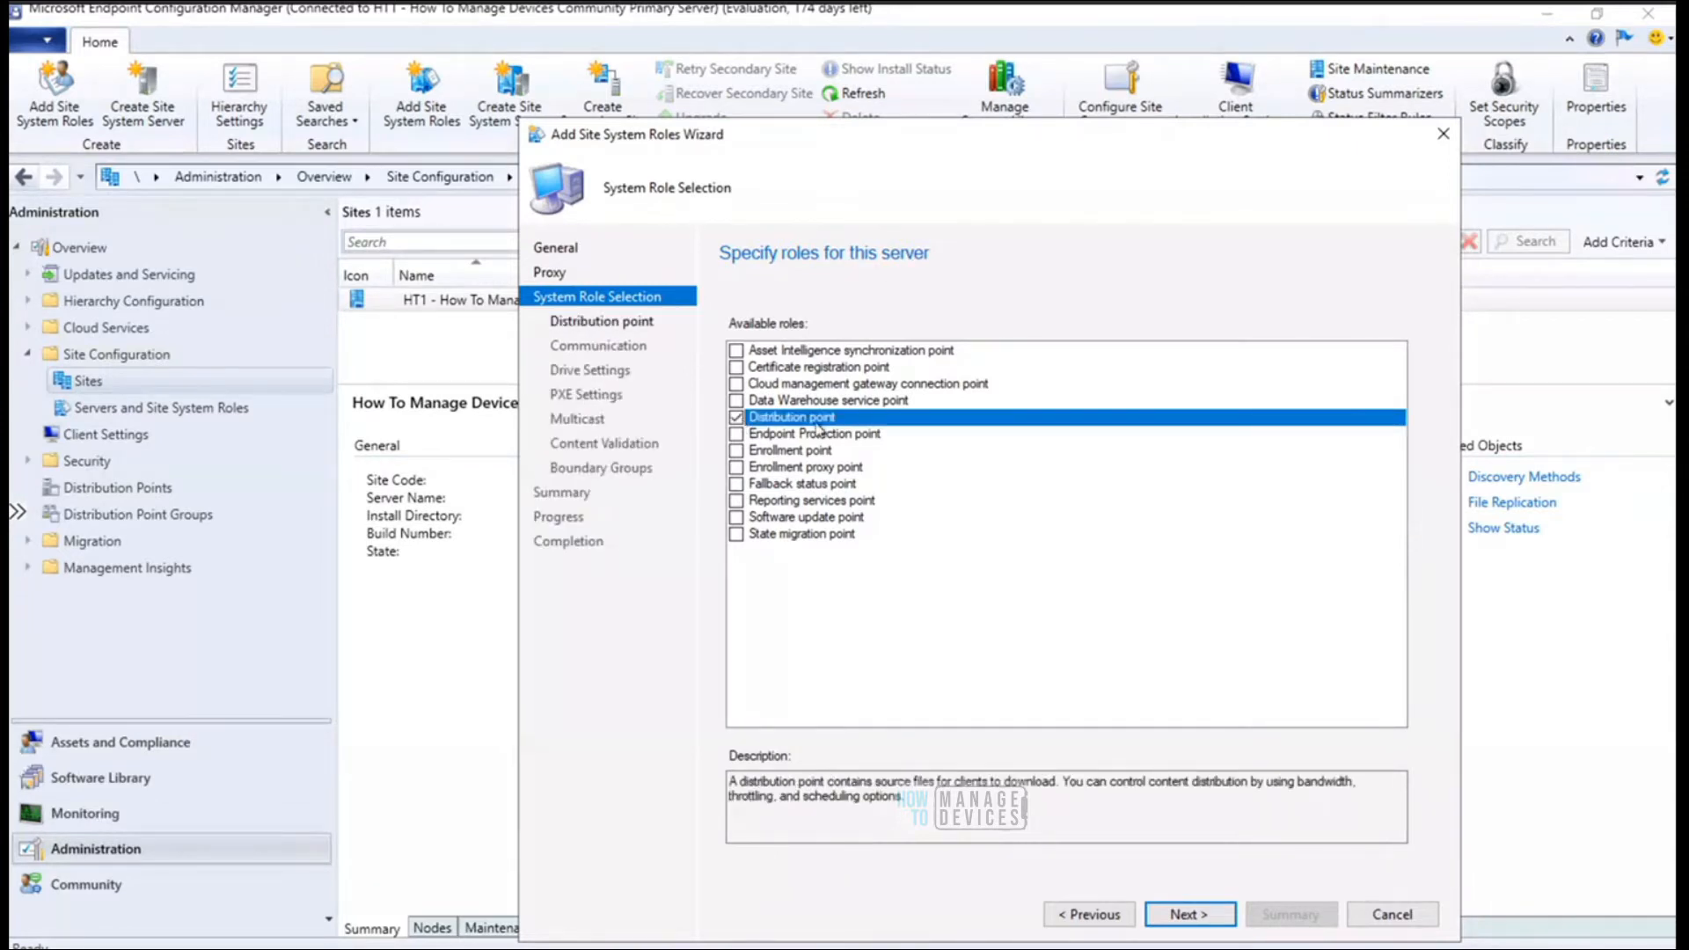
Review the Distribution point role's description and check the Default Web Site's applications in IIS Manager, returning to the wizard
drag(892, 796, 705, 773)
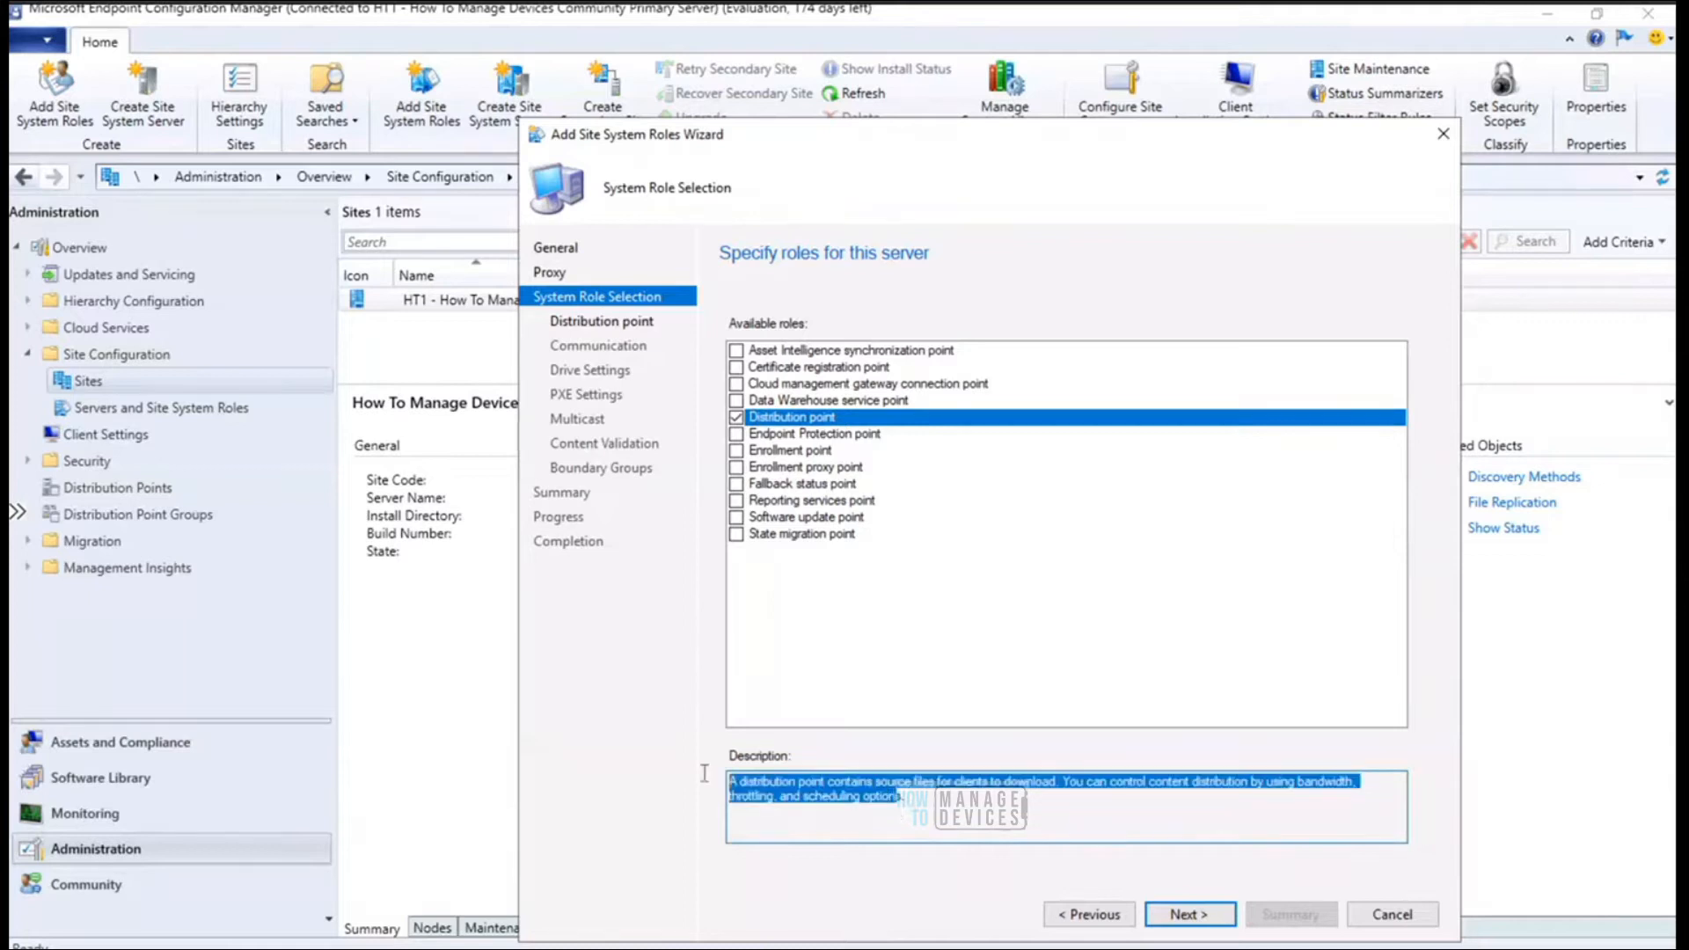
drag(917, 798, 642, 762)
click(973, 798)
drag(798, 772, 670, 748)
drag(723, 143, 633, 99)
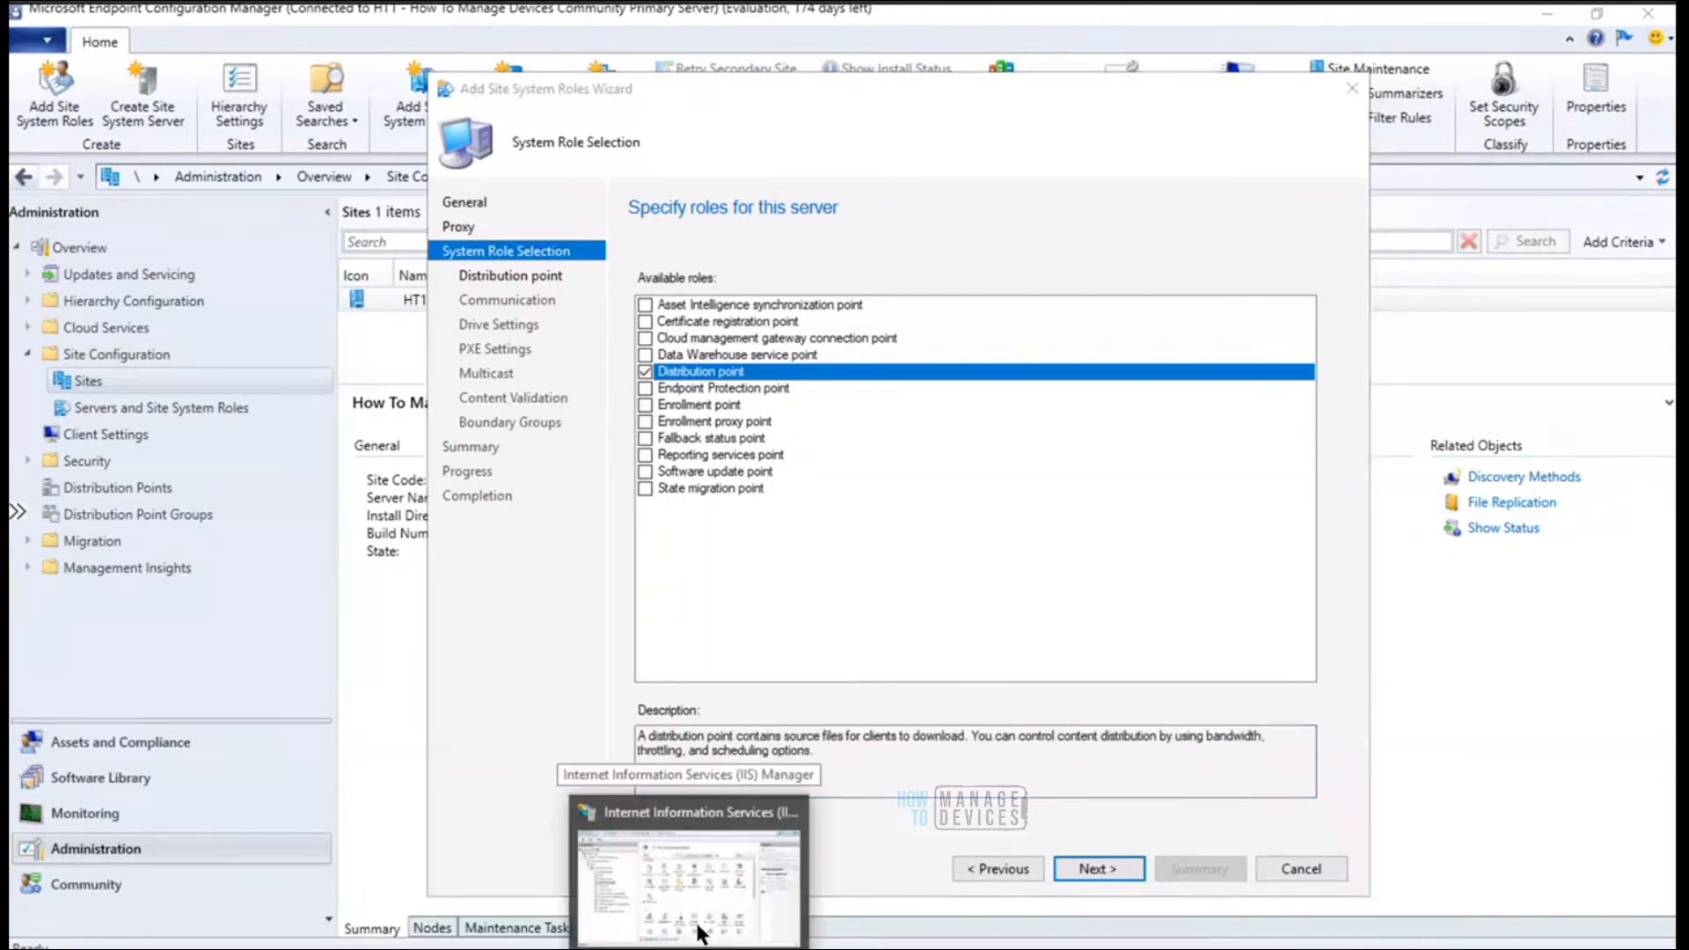
click(687, 845)
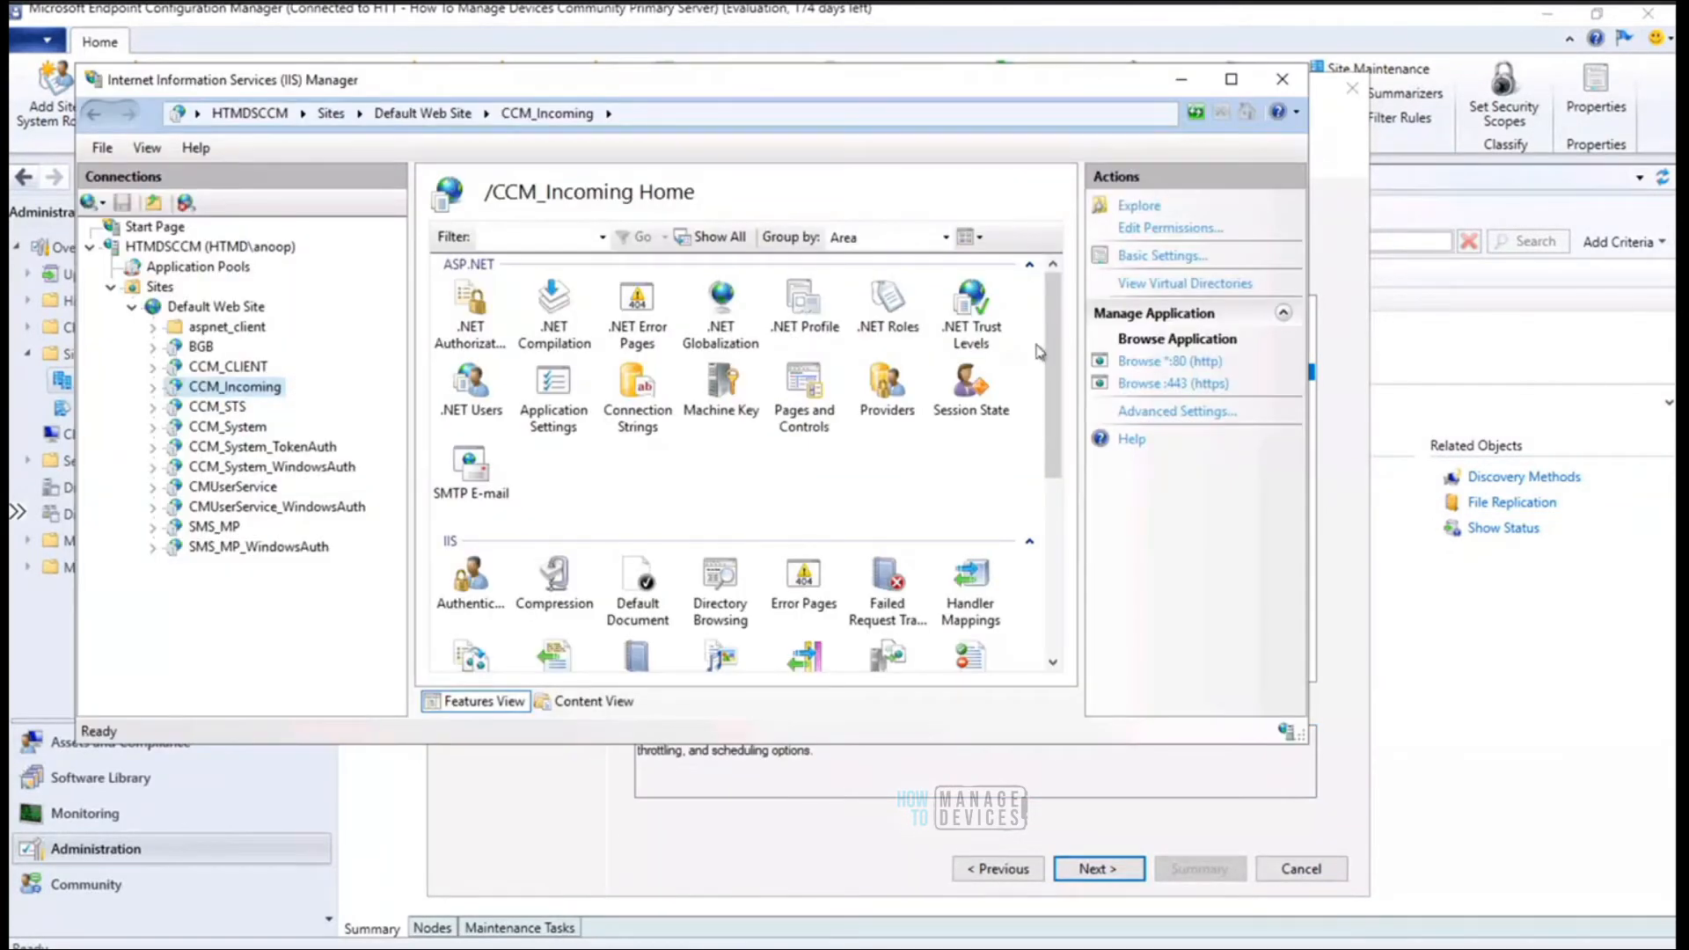
click(1184, 86)
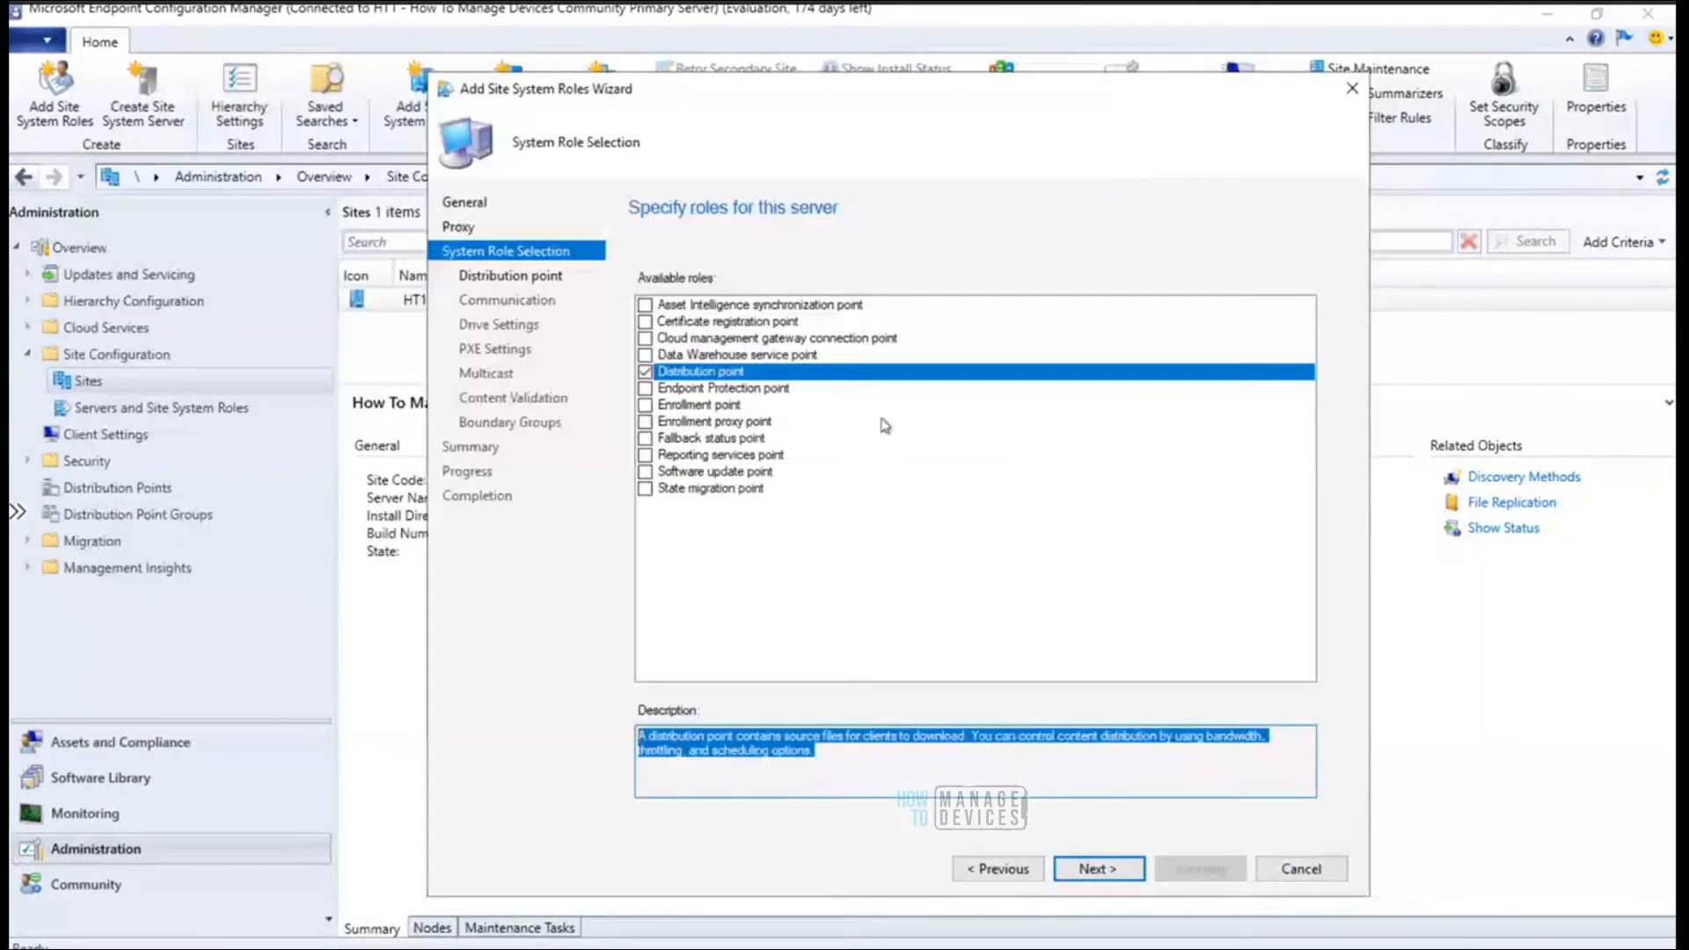
Describe the distribution point as HTMD DP and have IIS installed and configured if required, leaving Microsoft Connected Cache disabled
click(1110, 870)
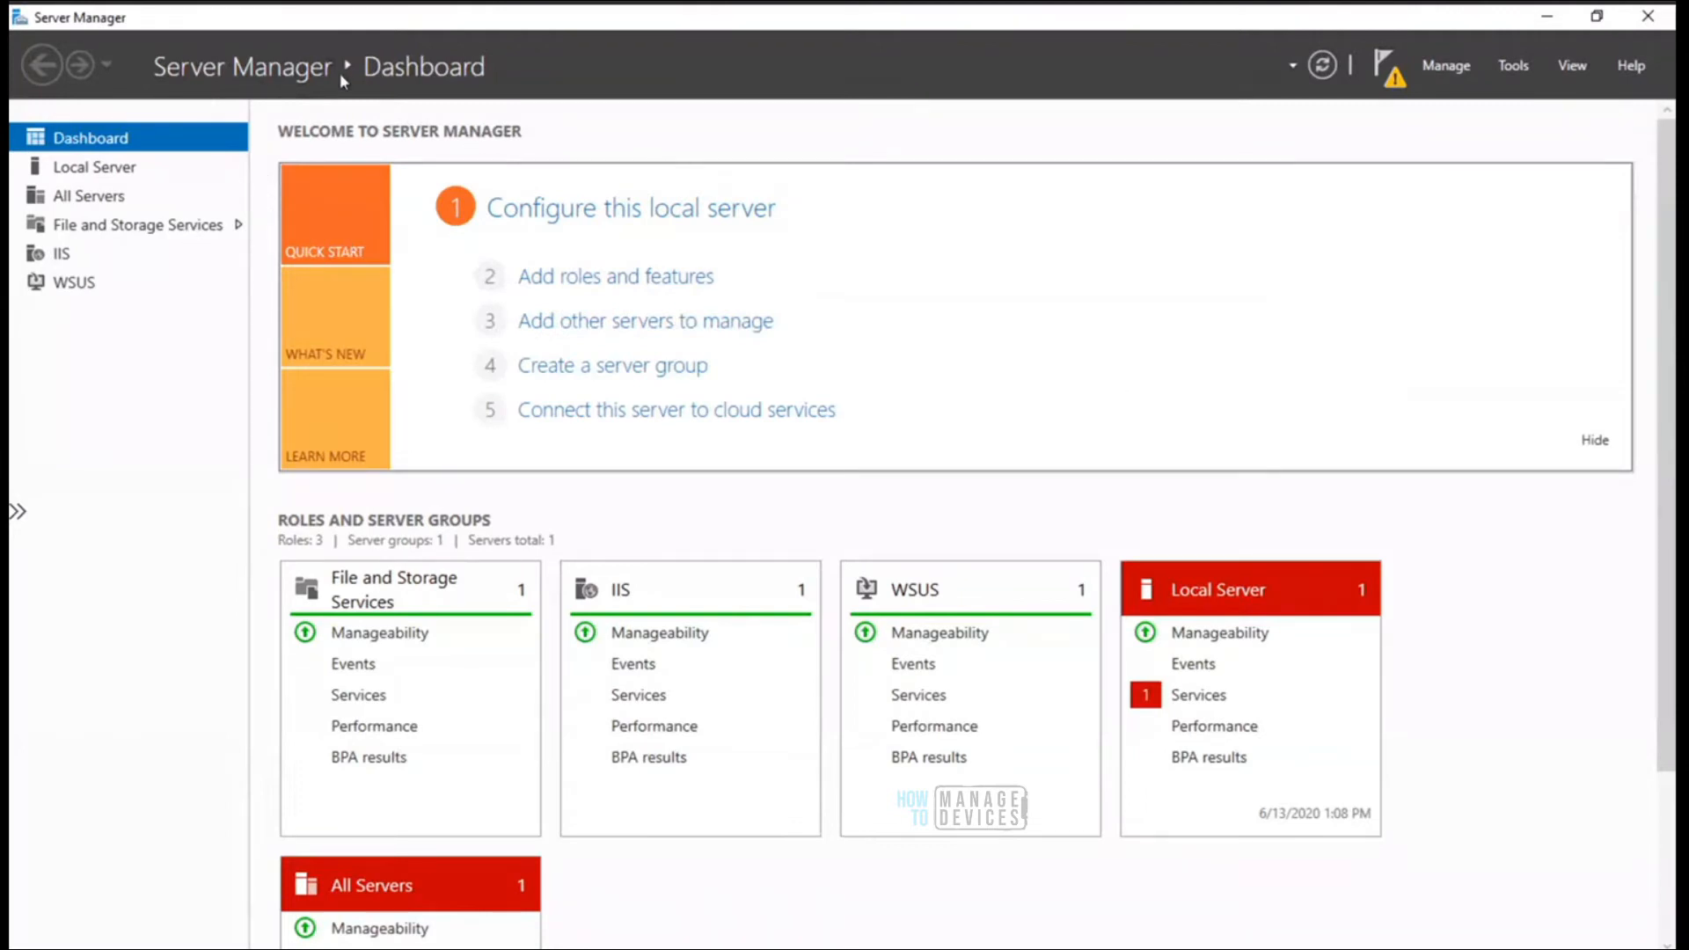
click(1550, 20)
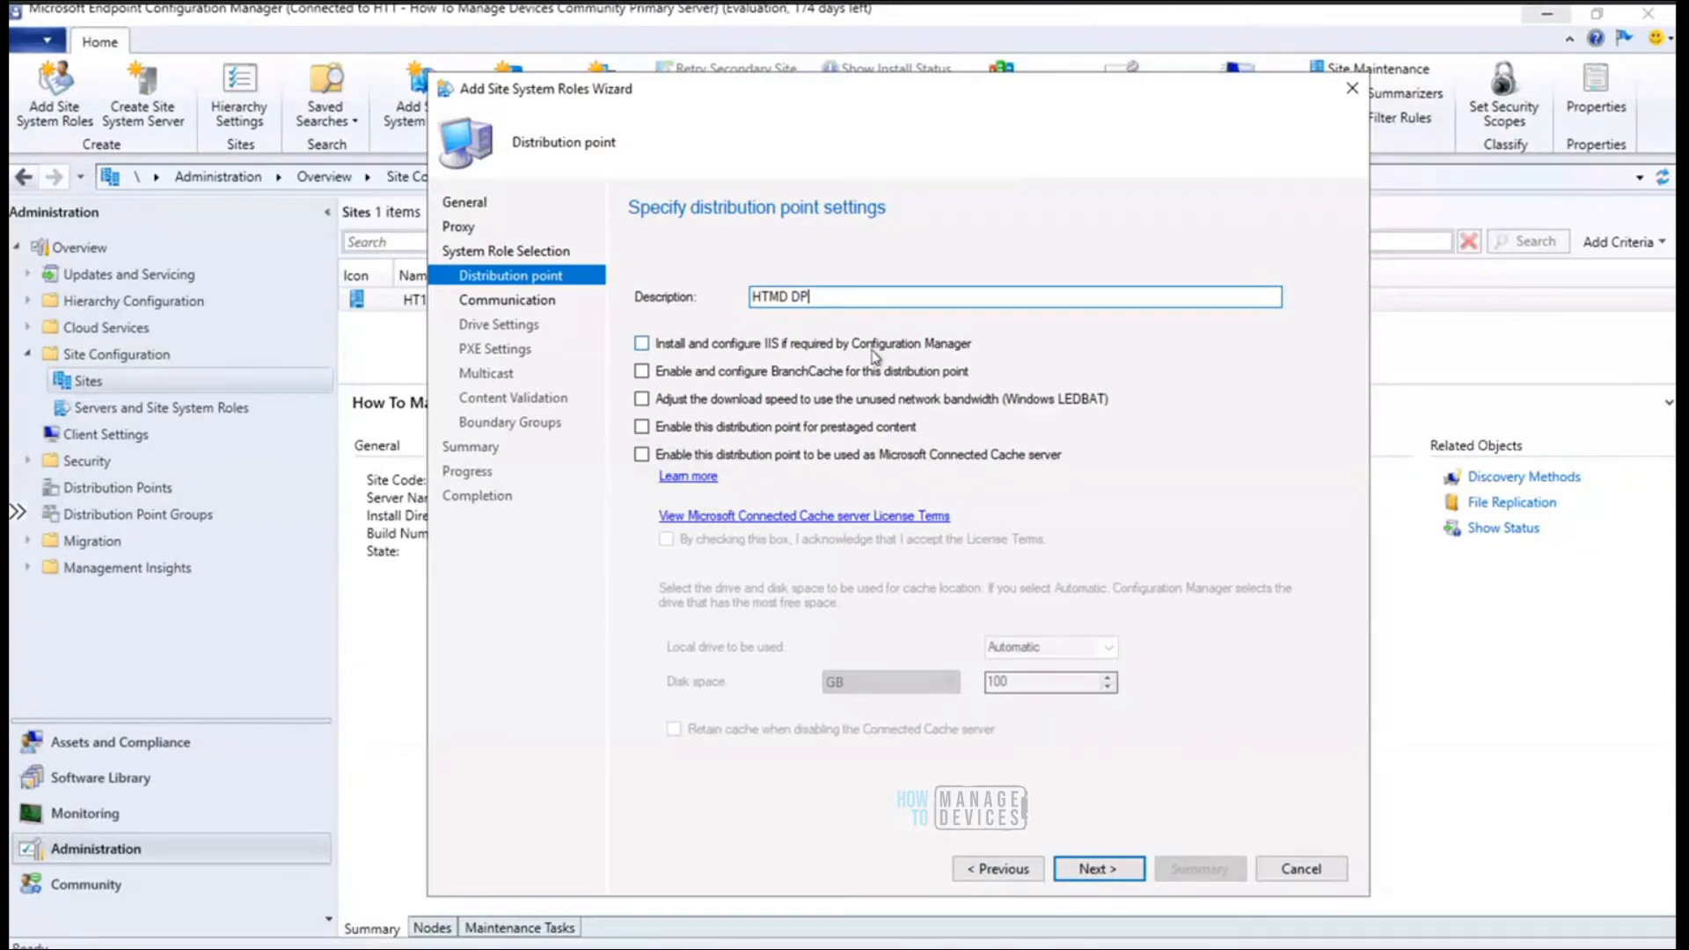
click(642, 344)
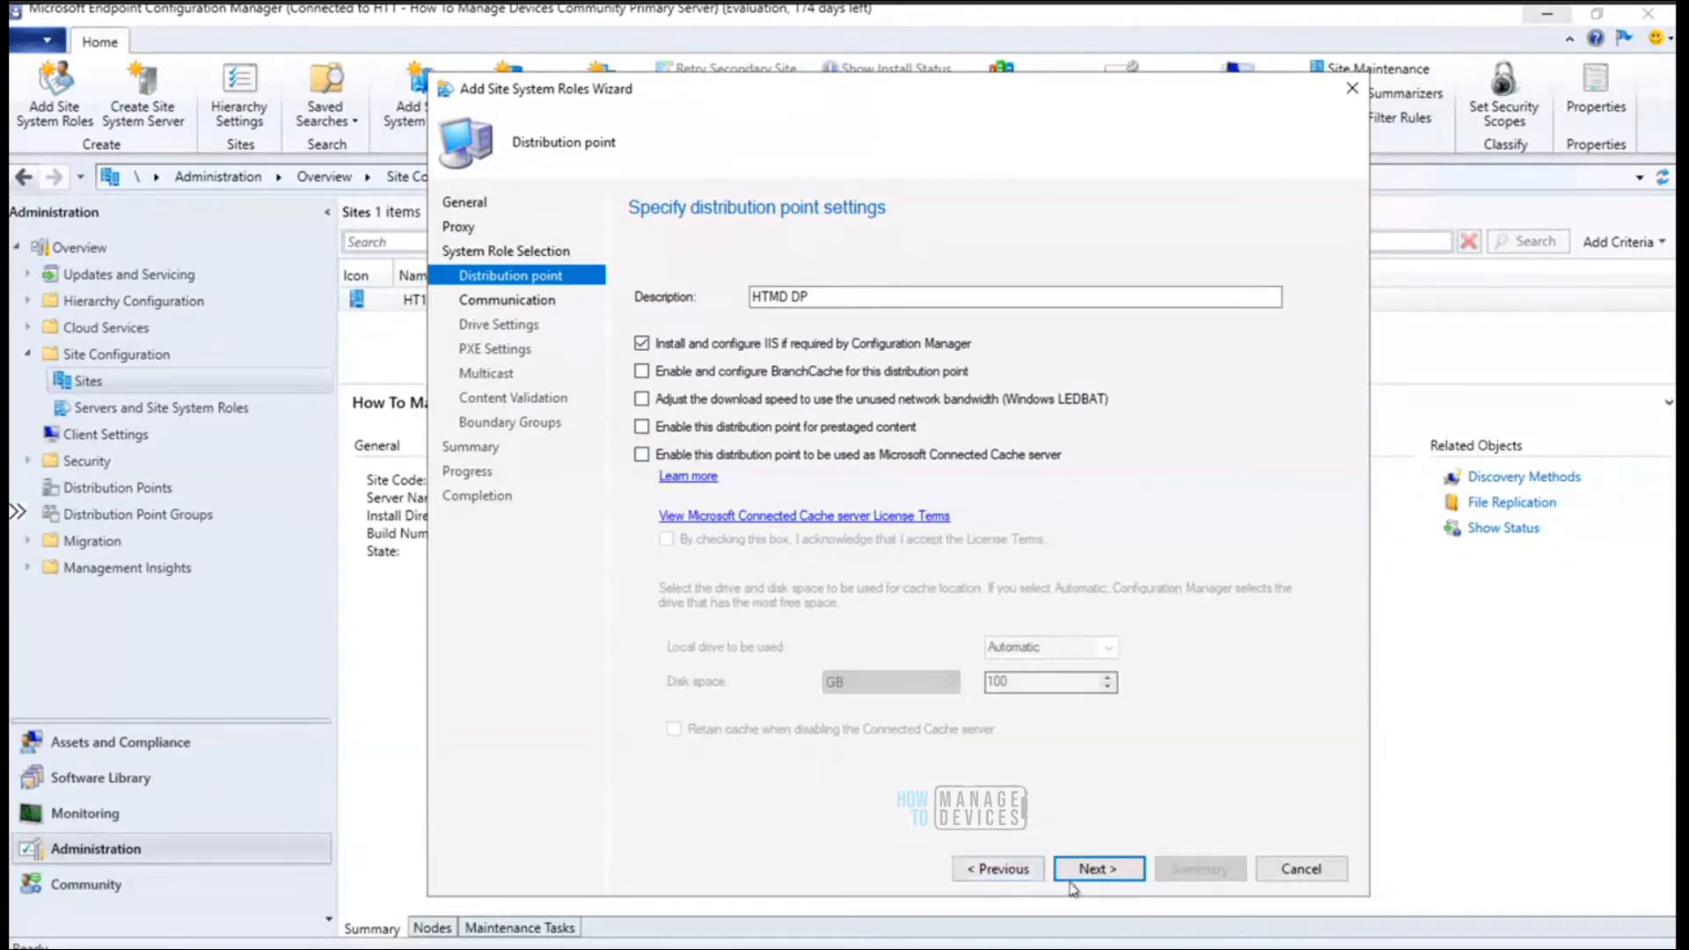
click(642, 455)
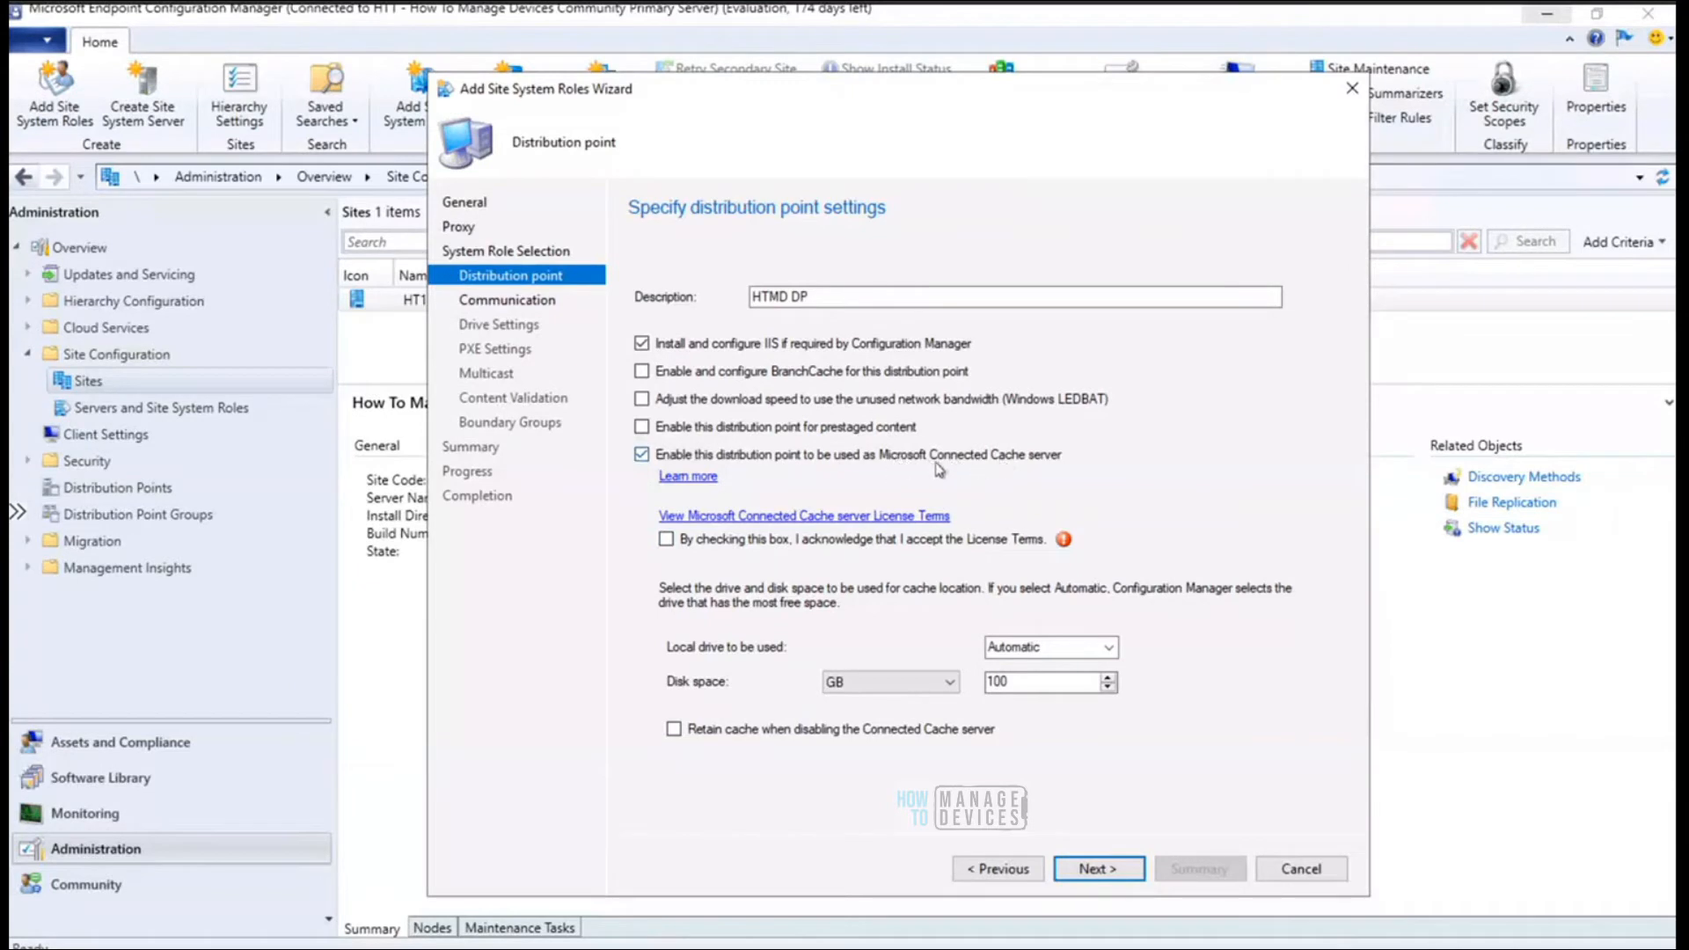
click(641, 455)
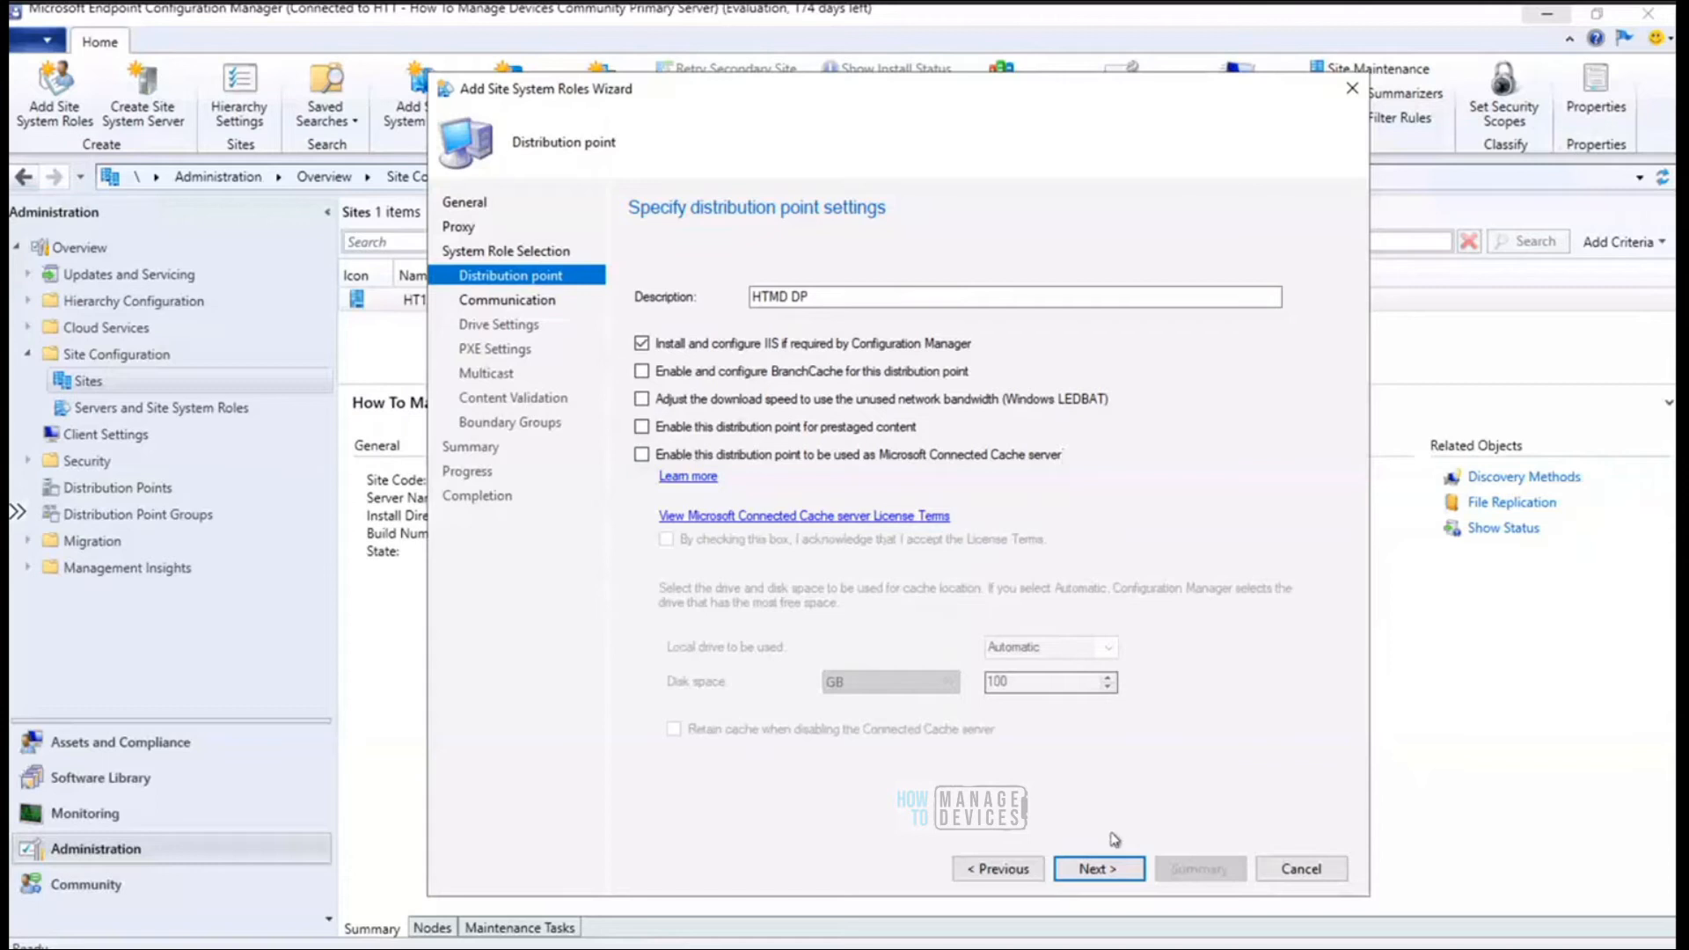
click(1098, 870)
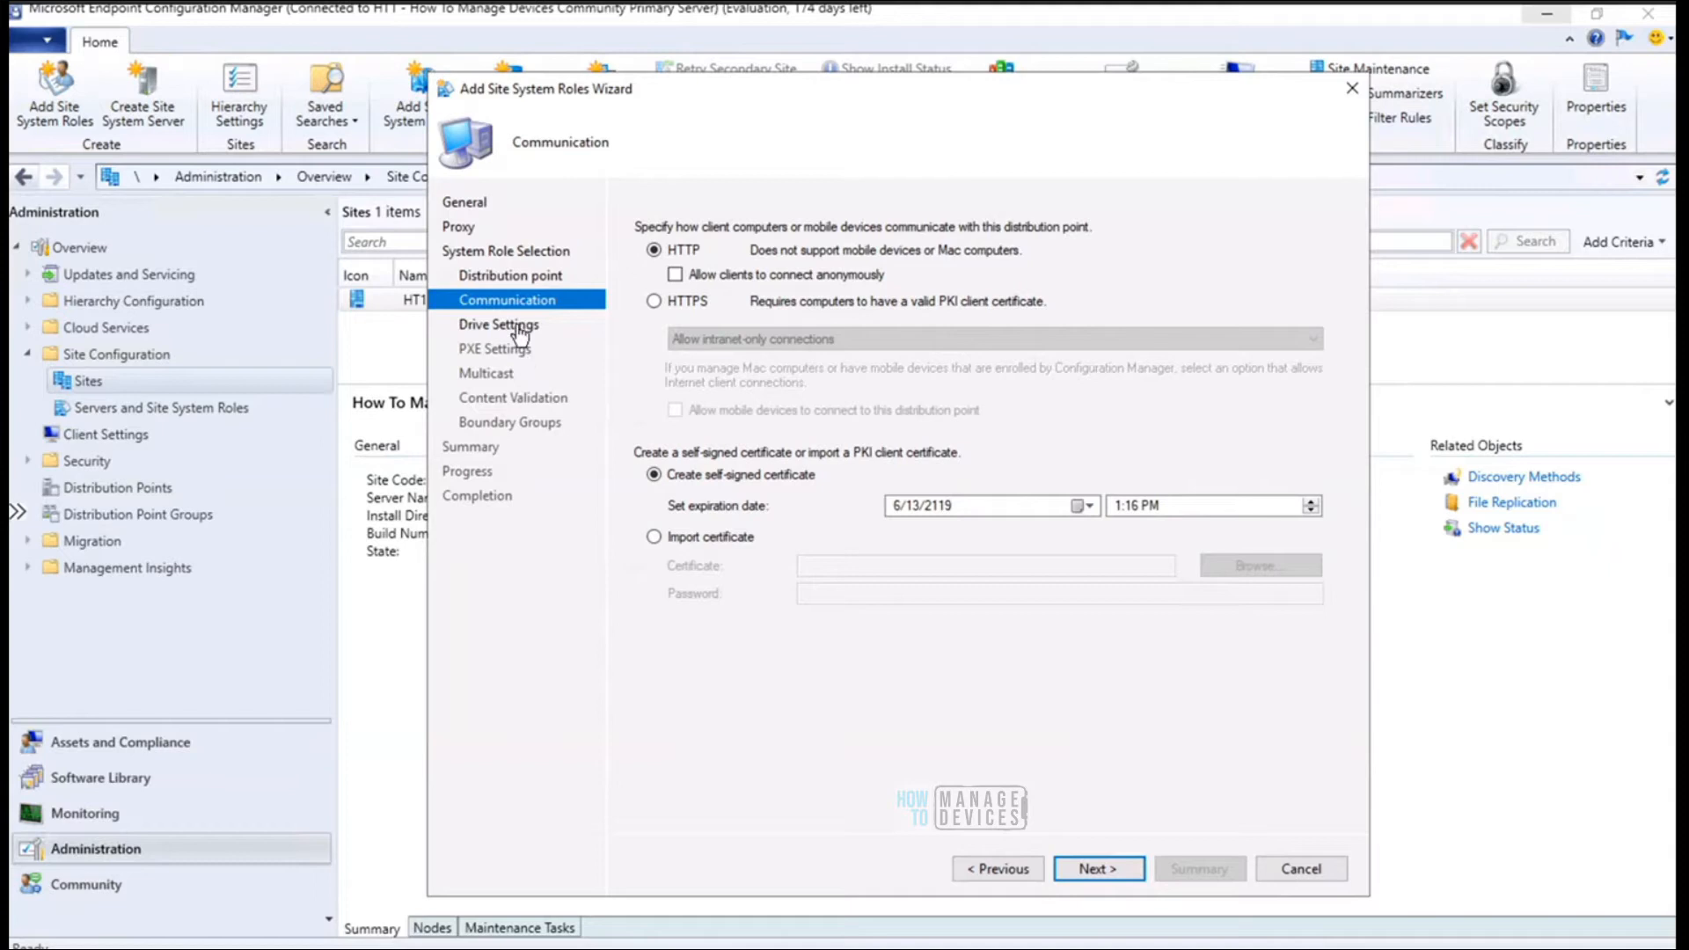
Keep HTTP communication and the 50 MB drive space reserve, and set the primary content library location to F:
click(1098, 869)
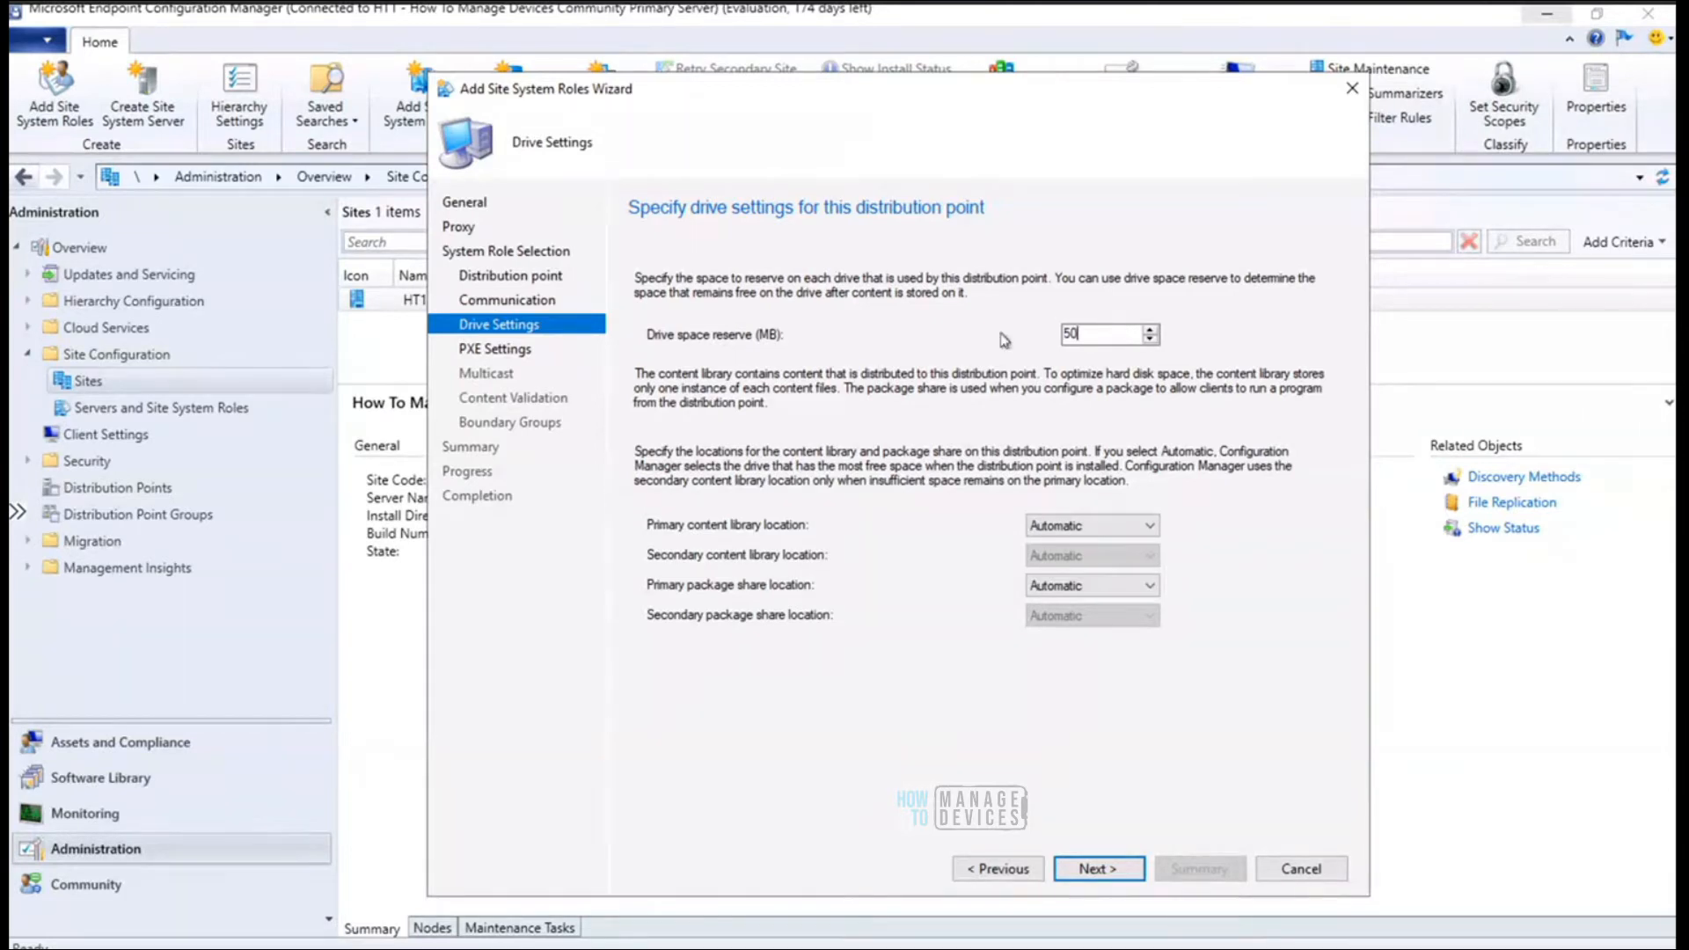
drag(1105, 334, 1028, 328)
click(1097, 528)
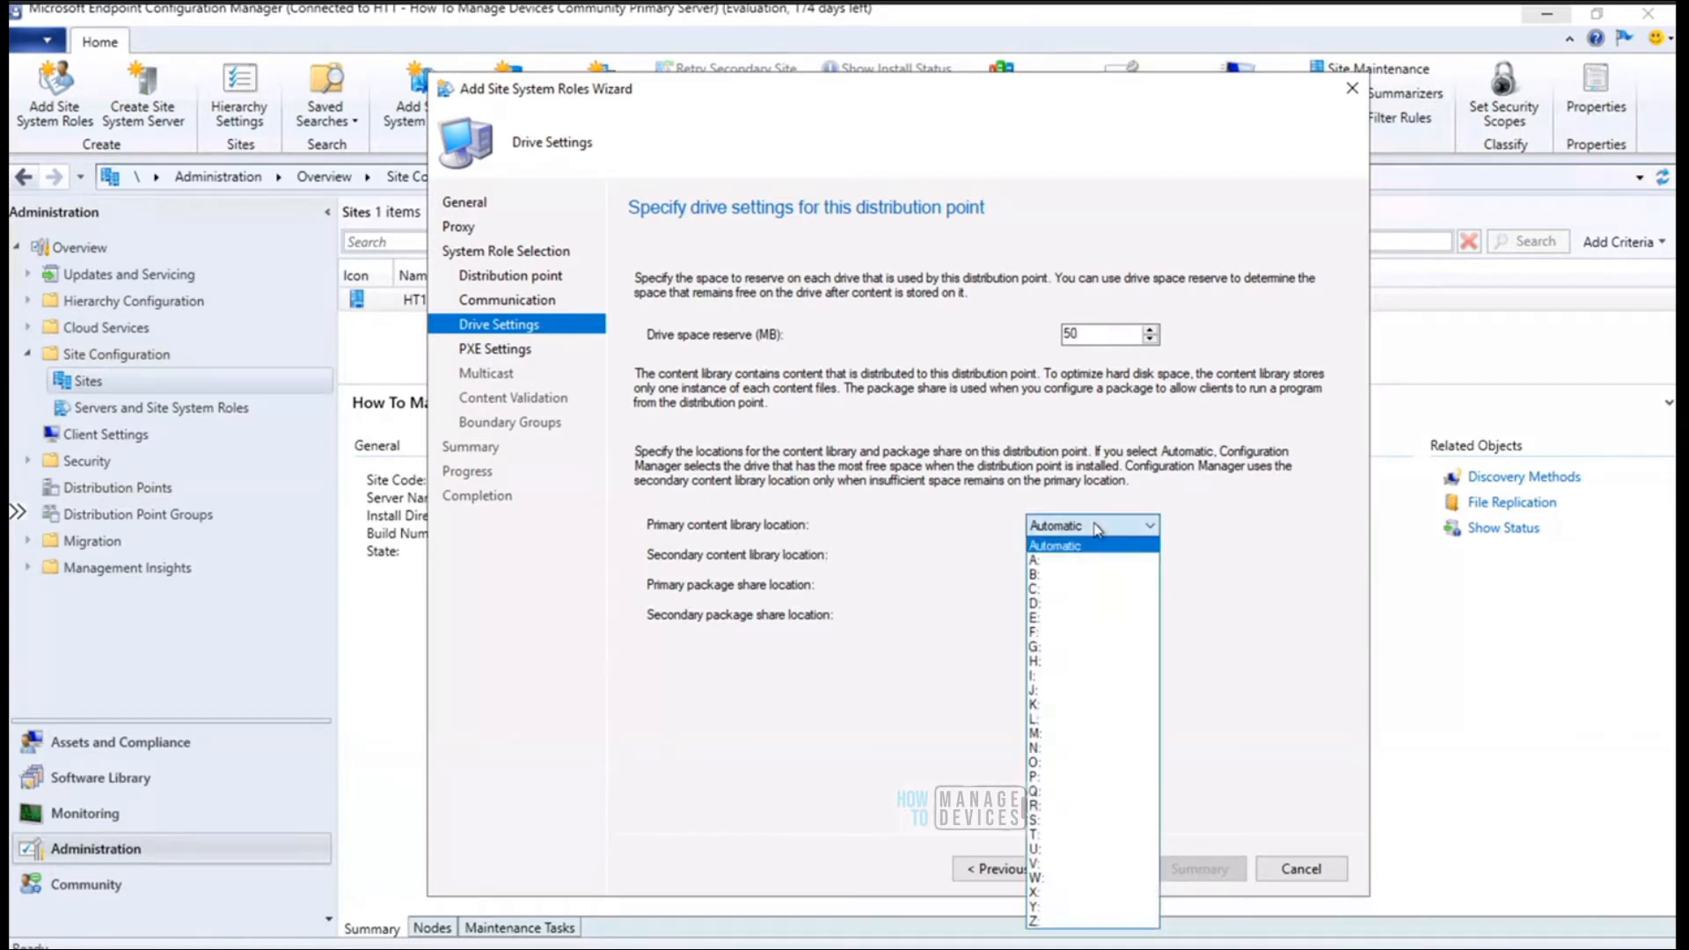
click(1071, 633)
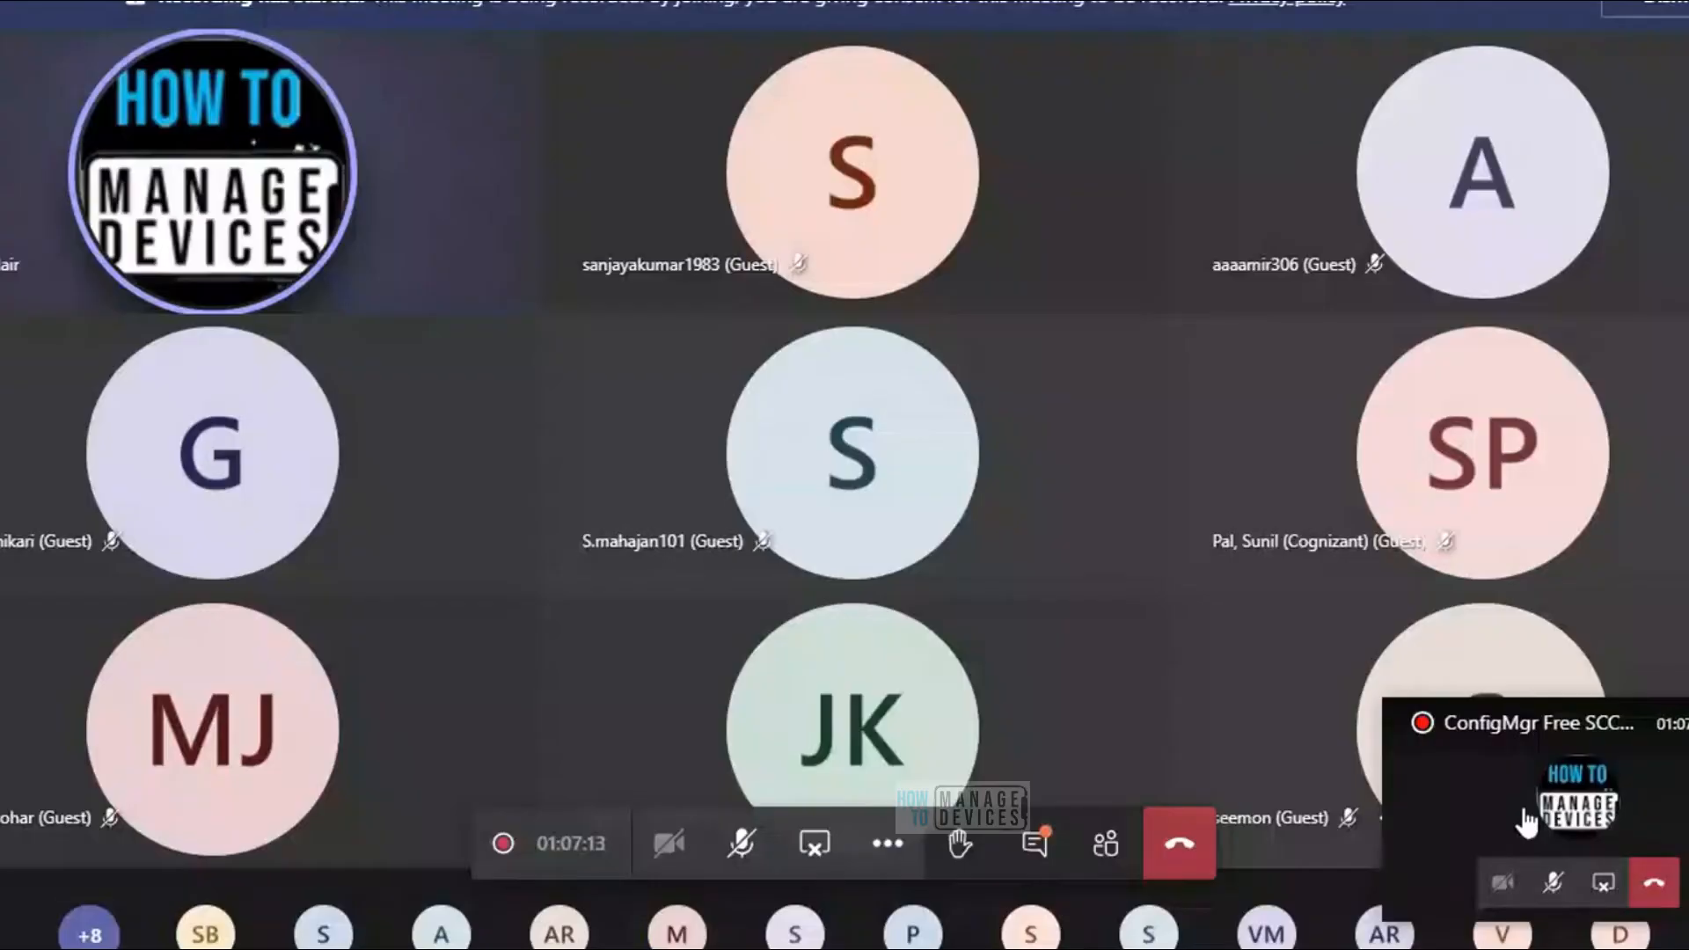
click(889, 848)
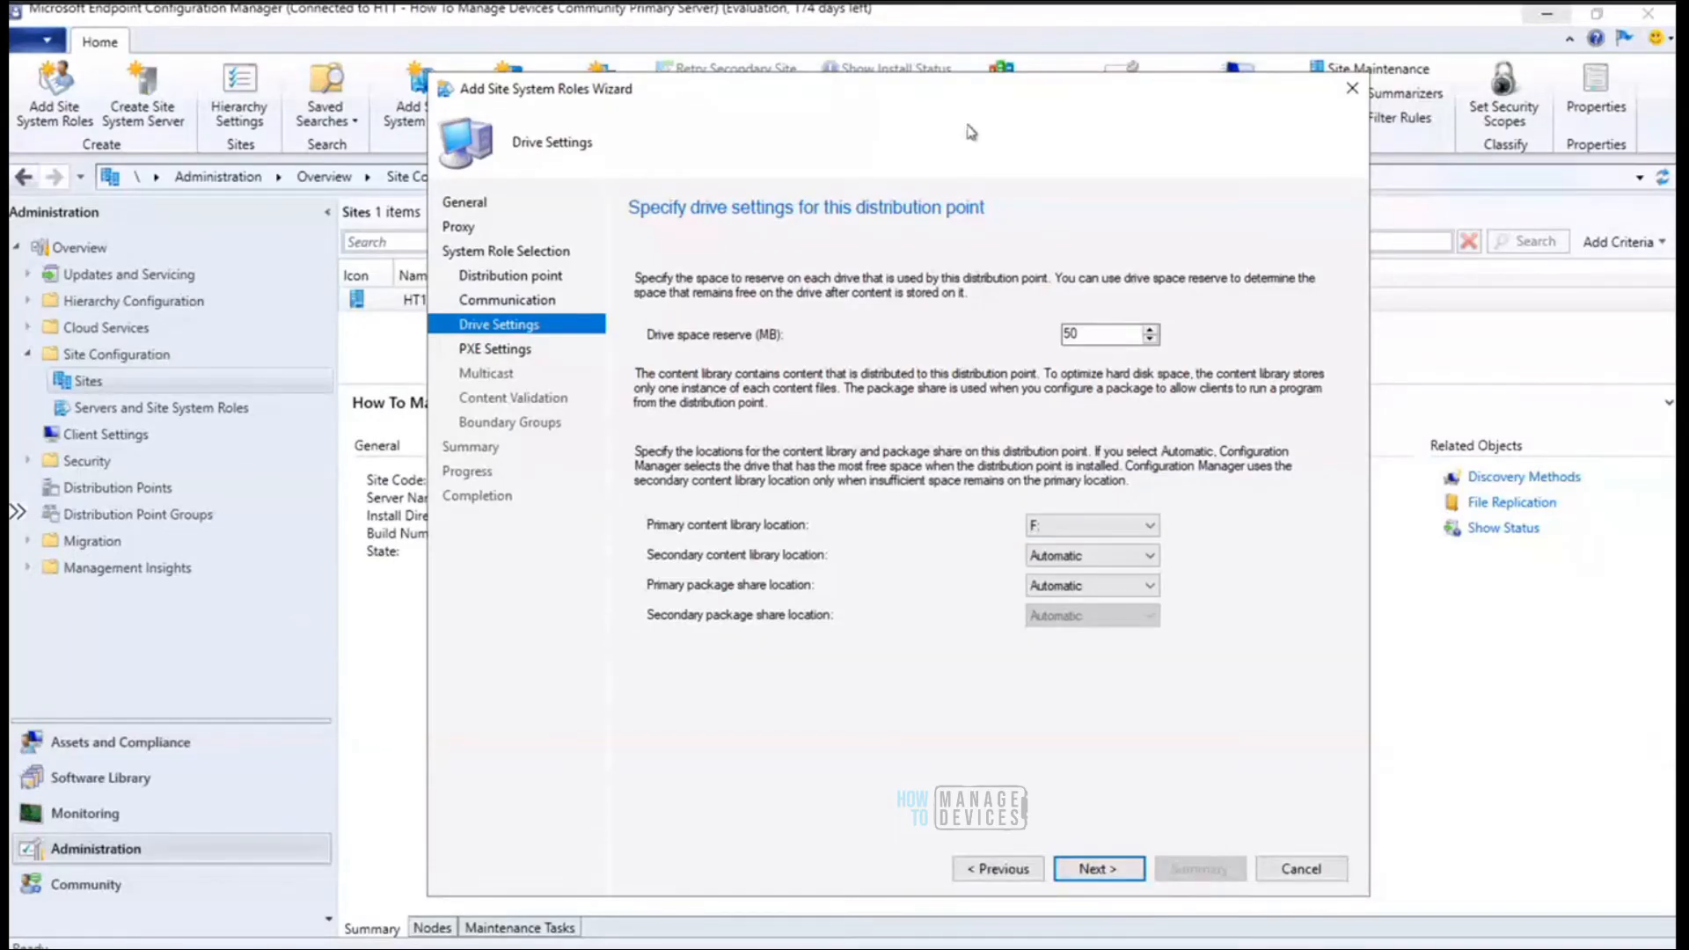
drag(870, 84, 814, 55)
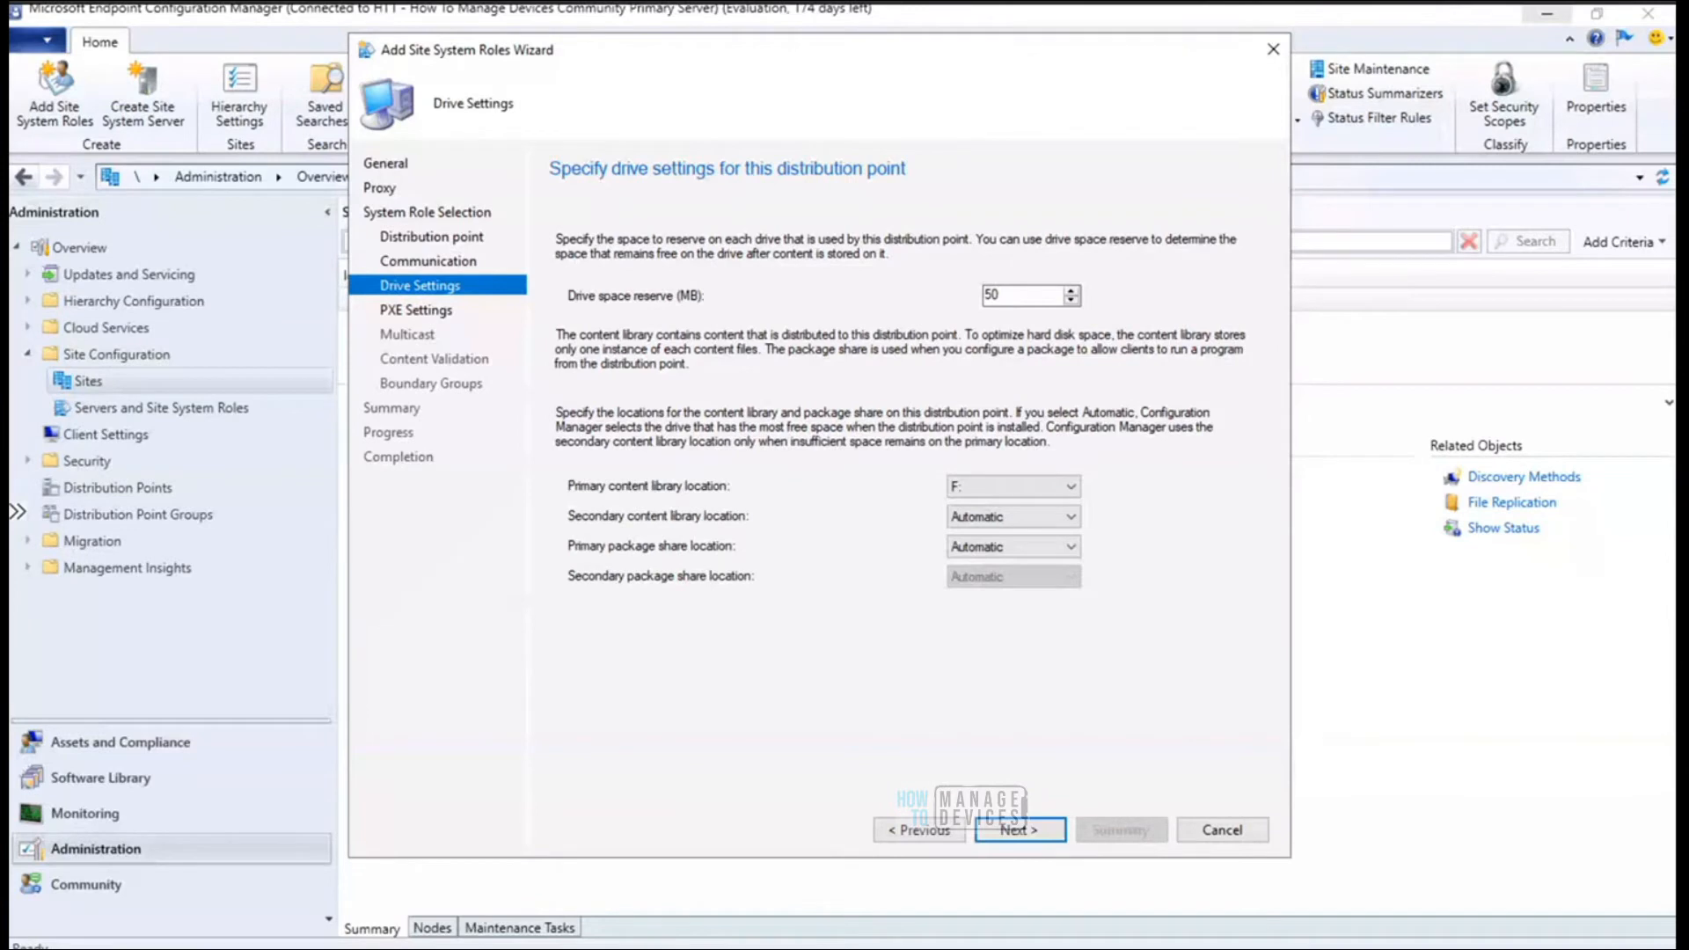
mouse_move(471, 947)
click(1025, 839)
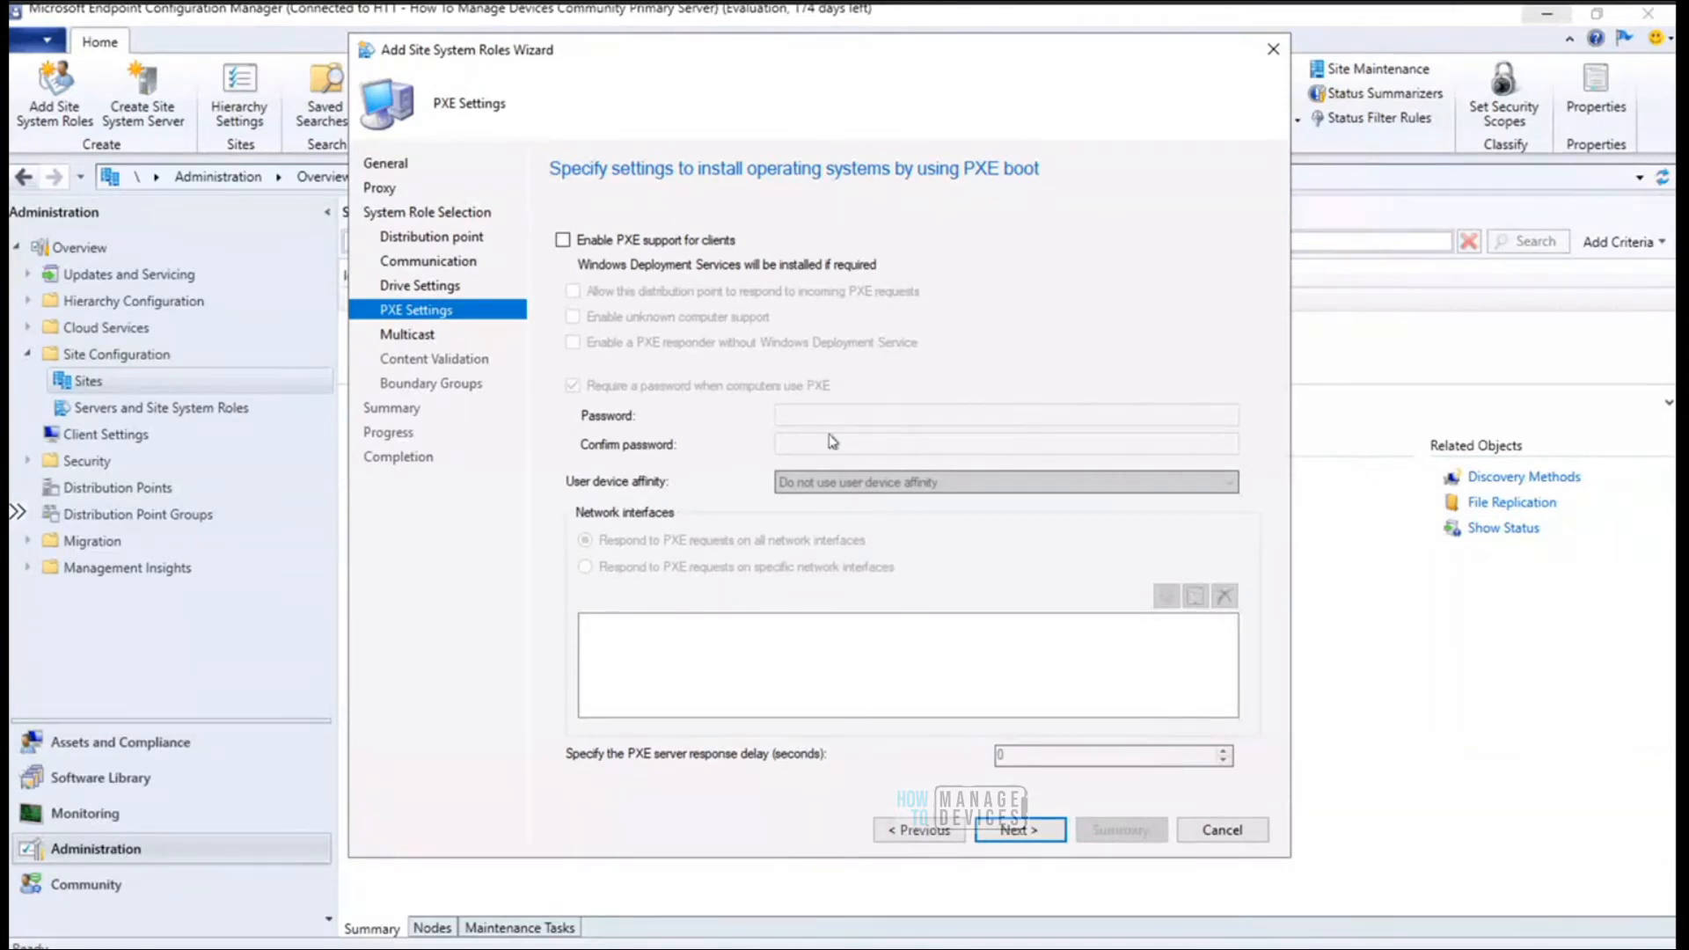
click(562, 239)
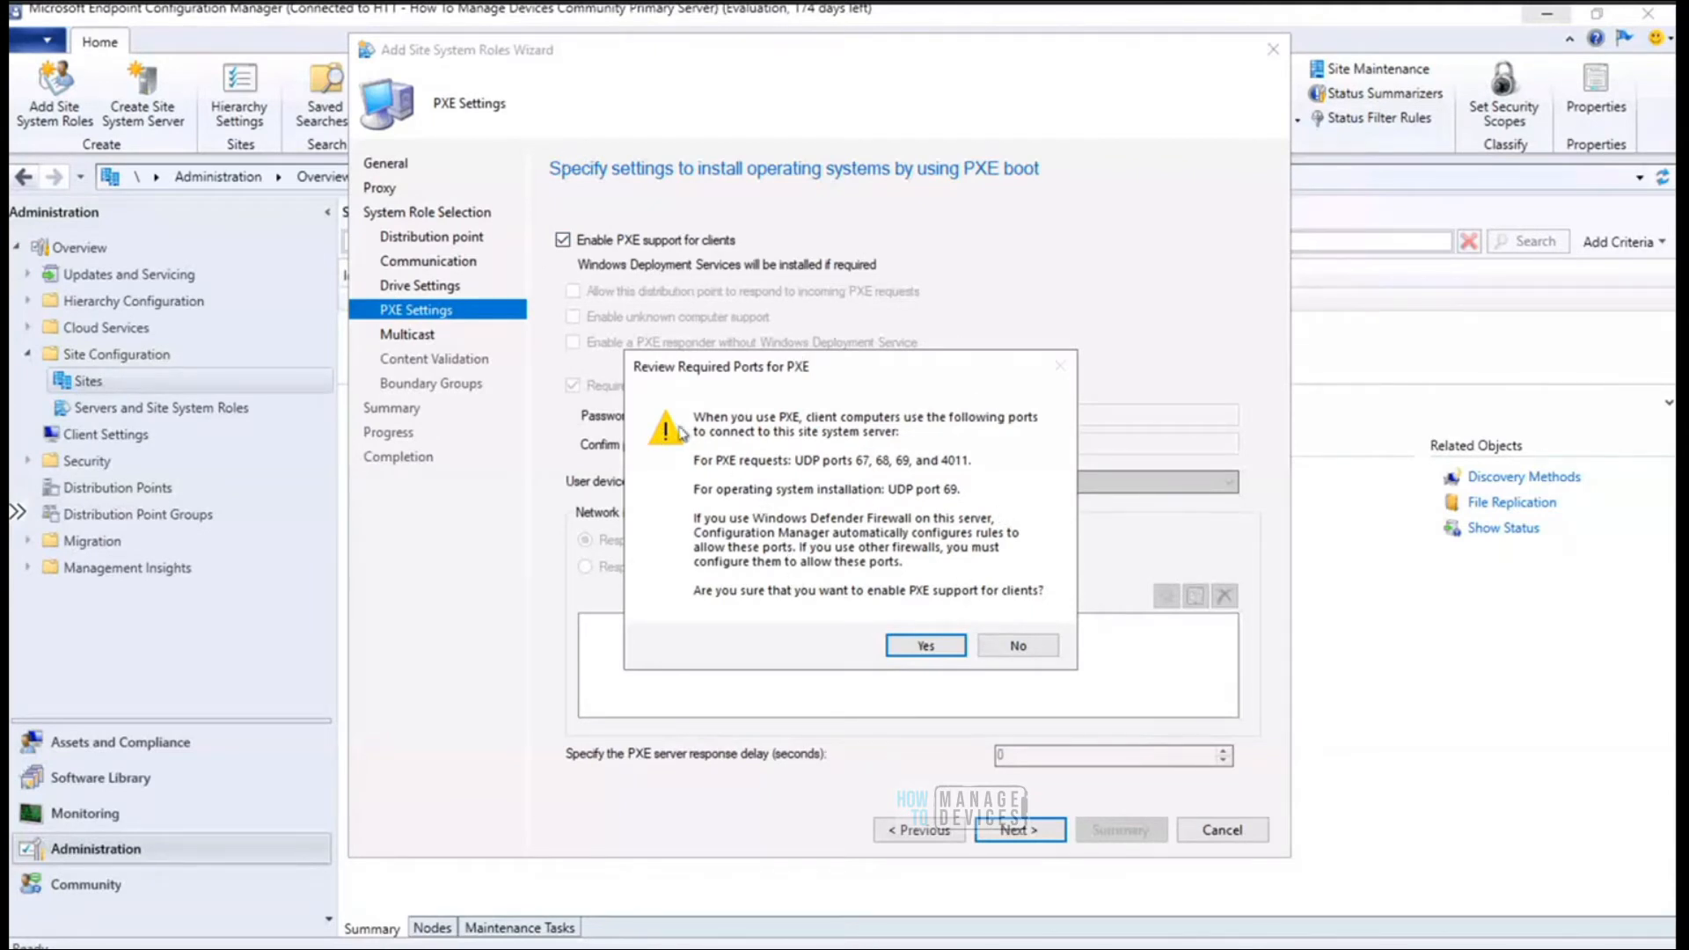
drag(847, 357, 959, 131)
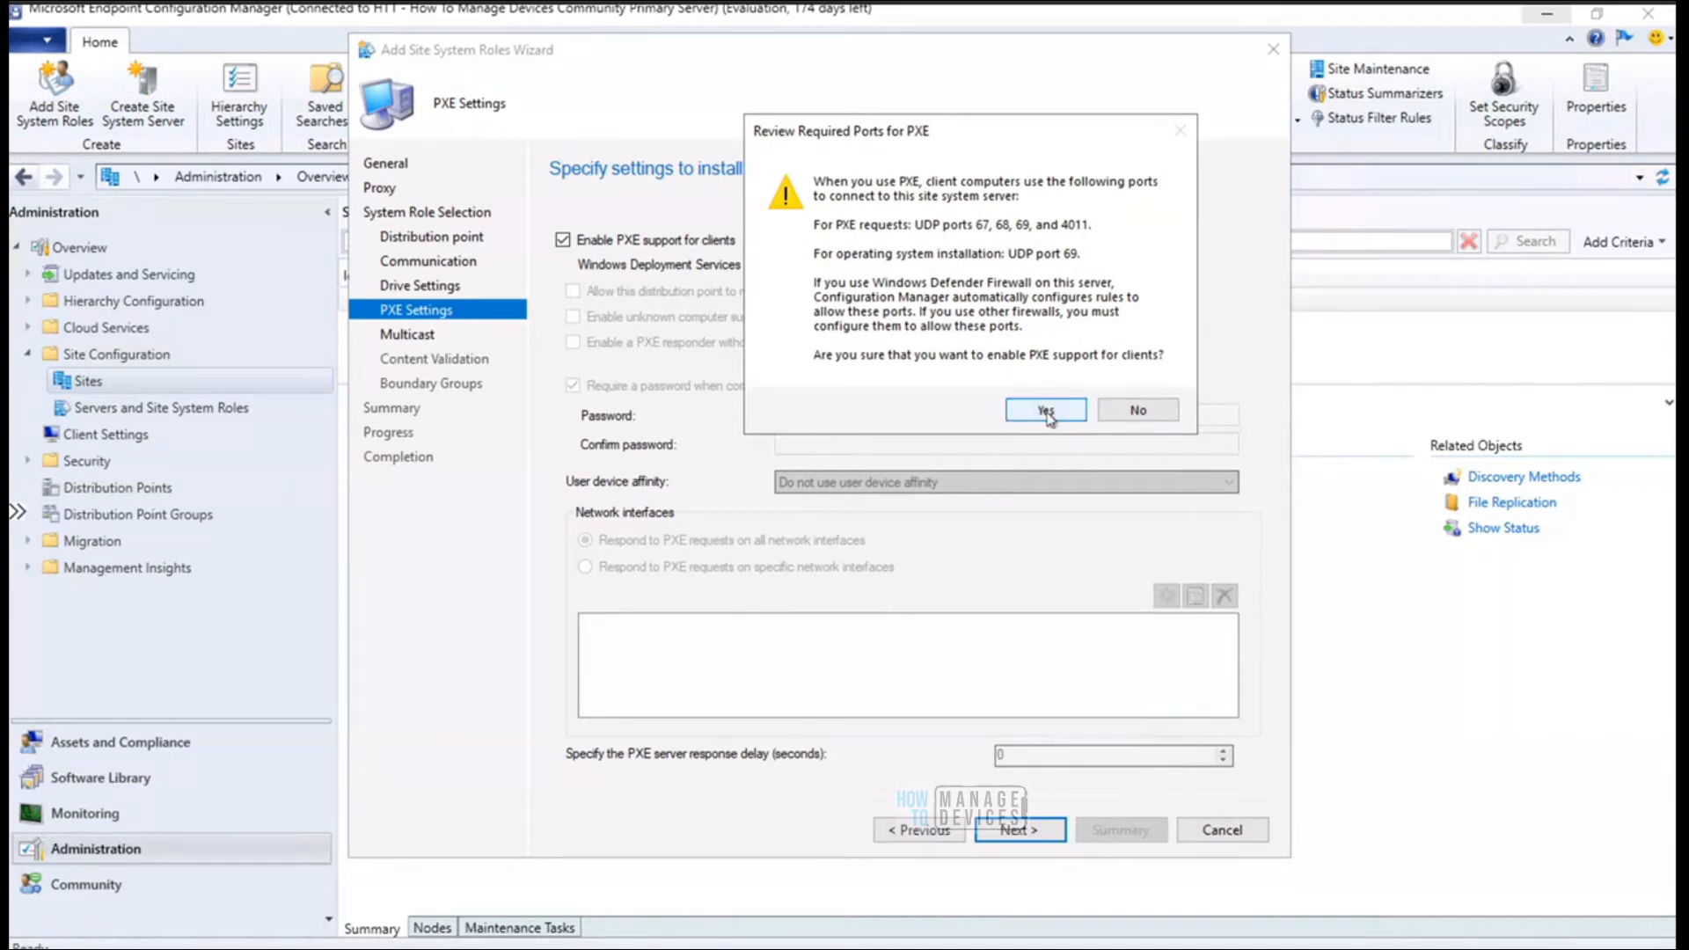
click(1134, 410)
Enable PXE support with responses to incoming PXE requests and unknown computer support, without requiring a password
click(587, 245)
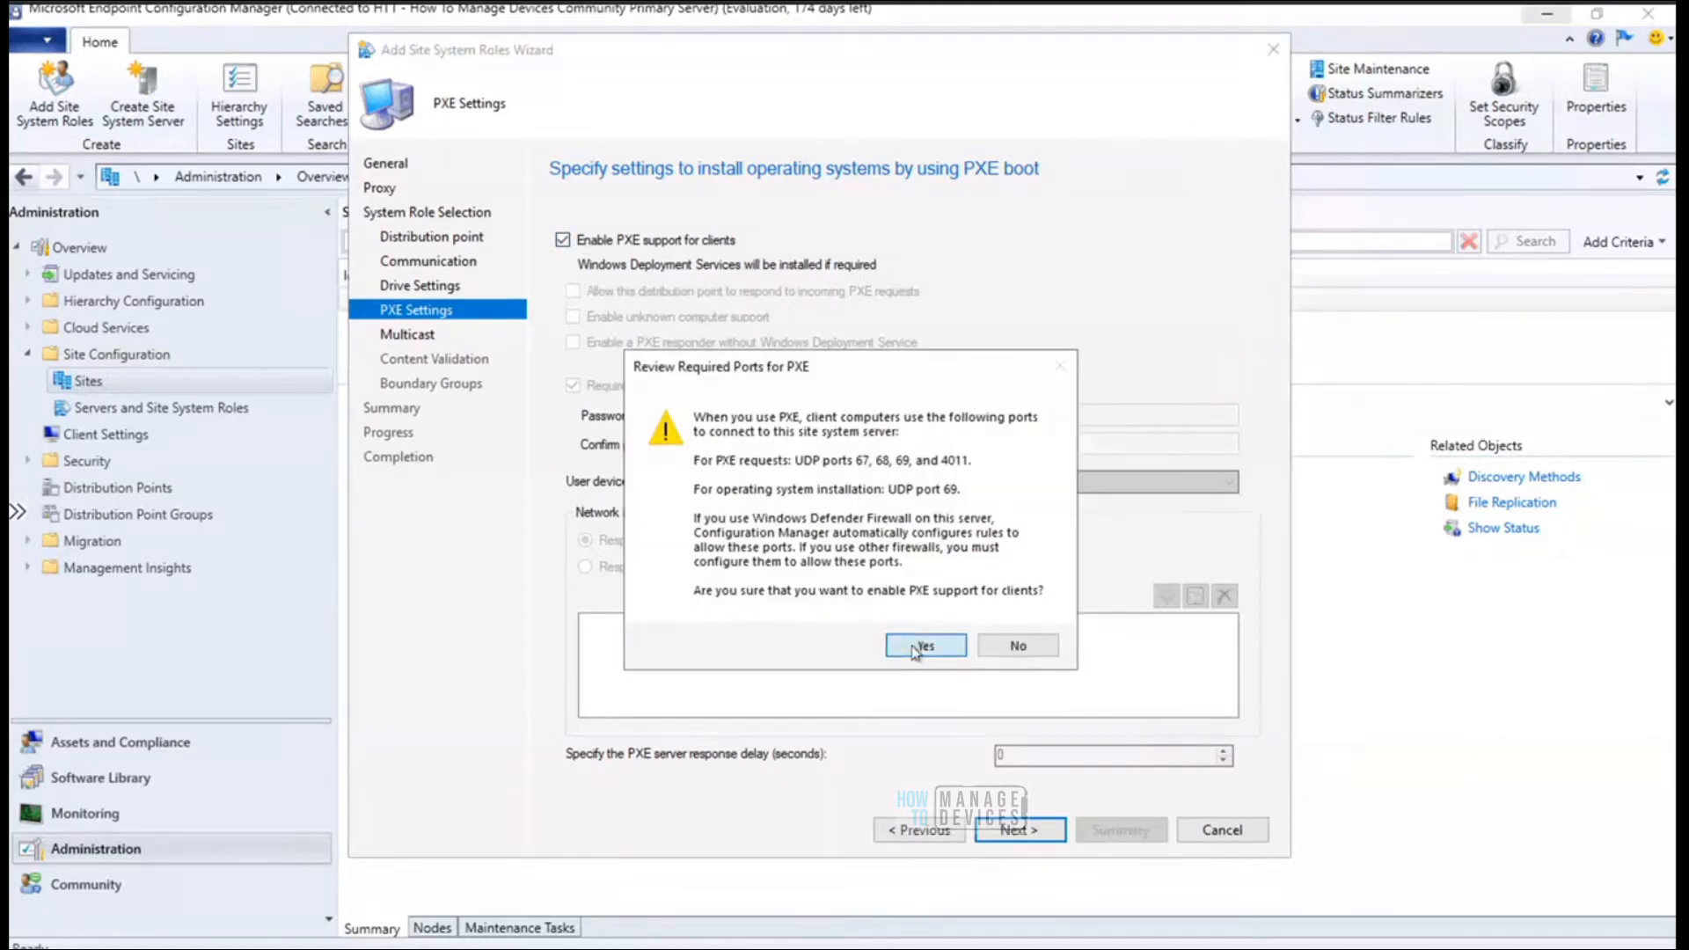
click(915, 652)
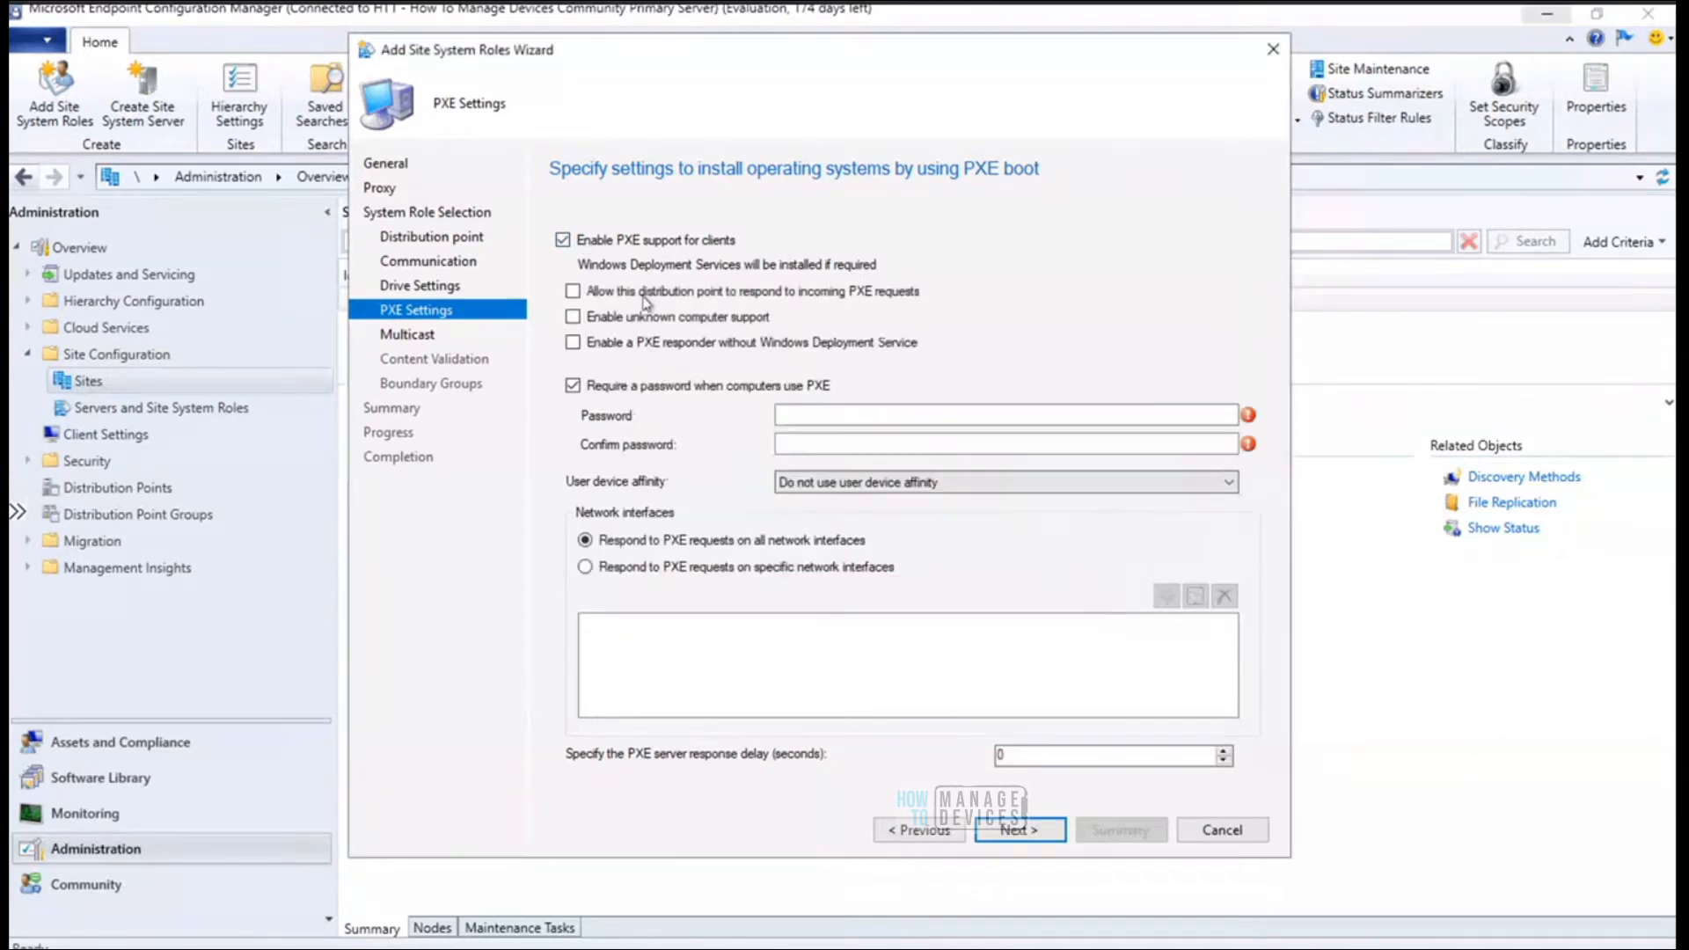
click(573, 293)
click(573, 317)
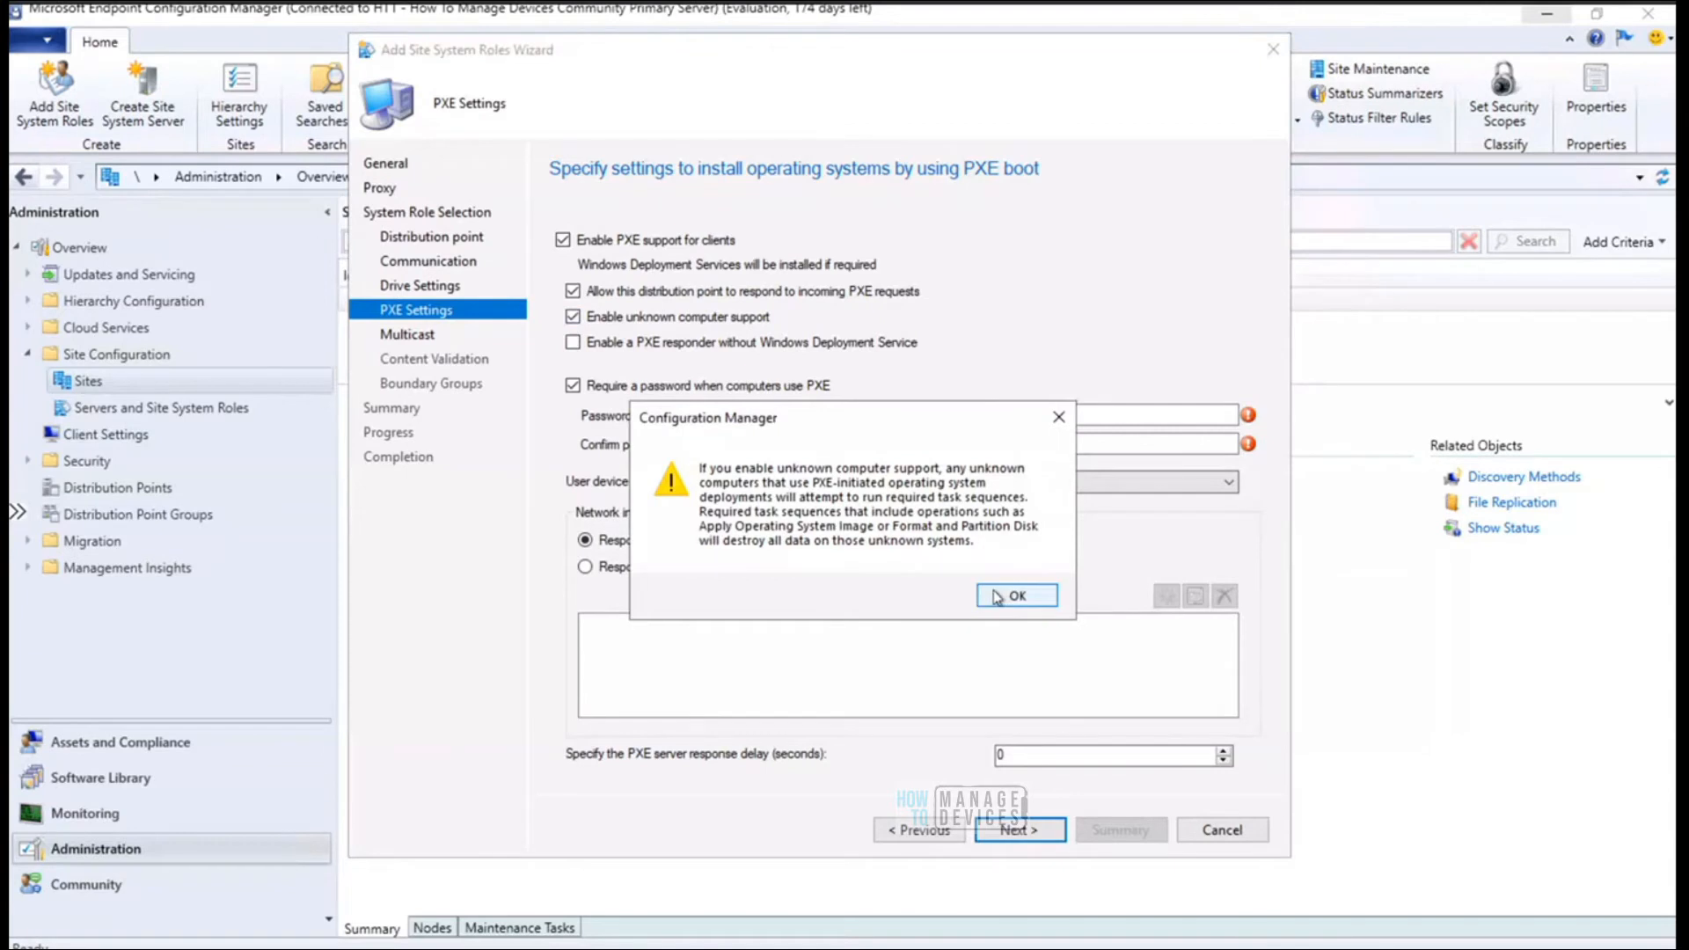
click(997, 598)
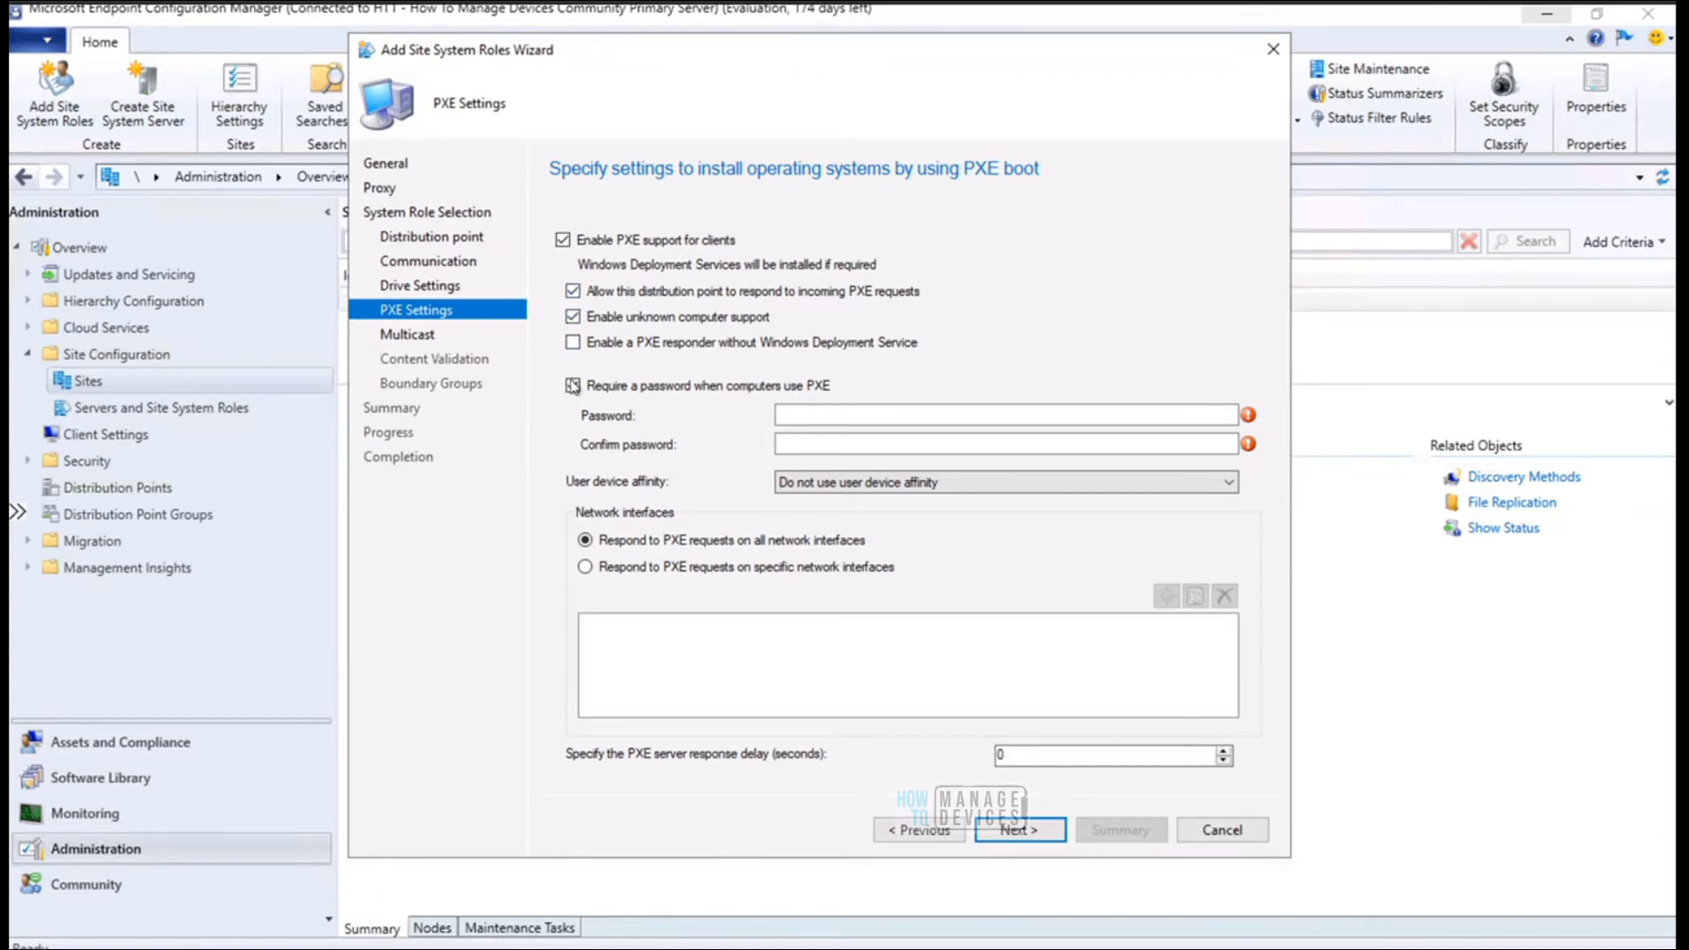
click(841, 413)
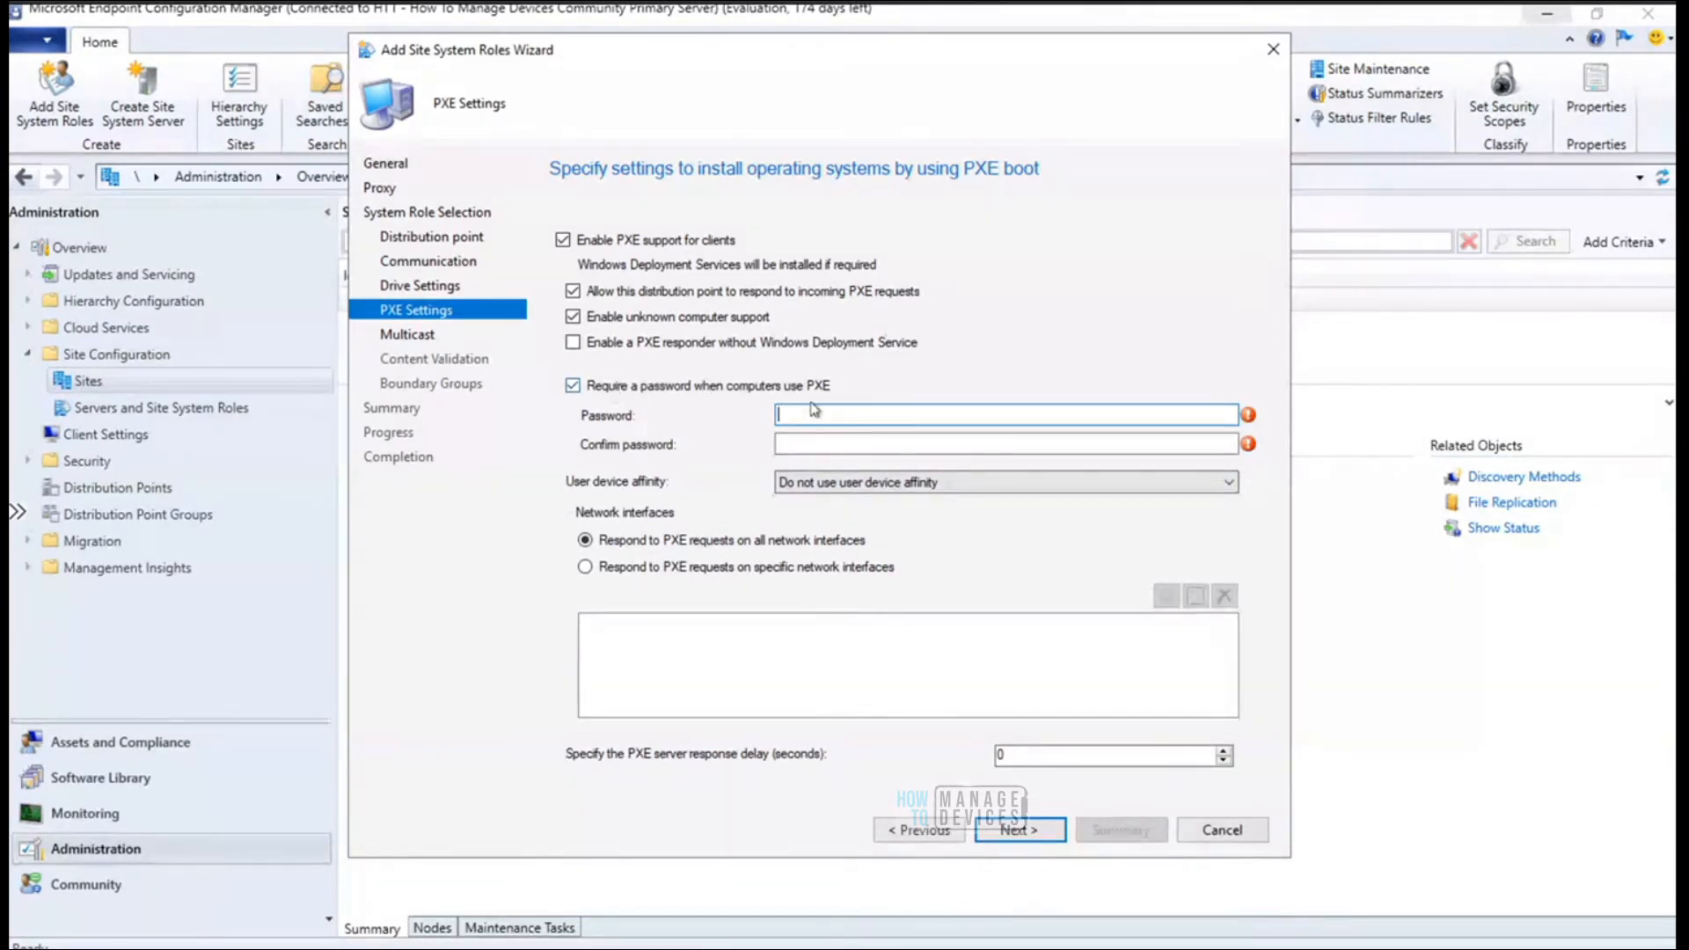
click(726, 393)
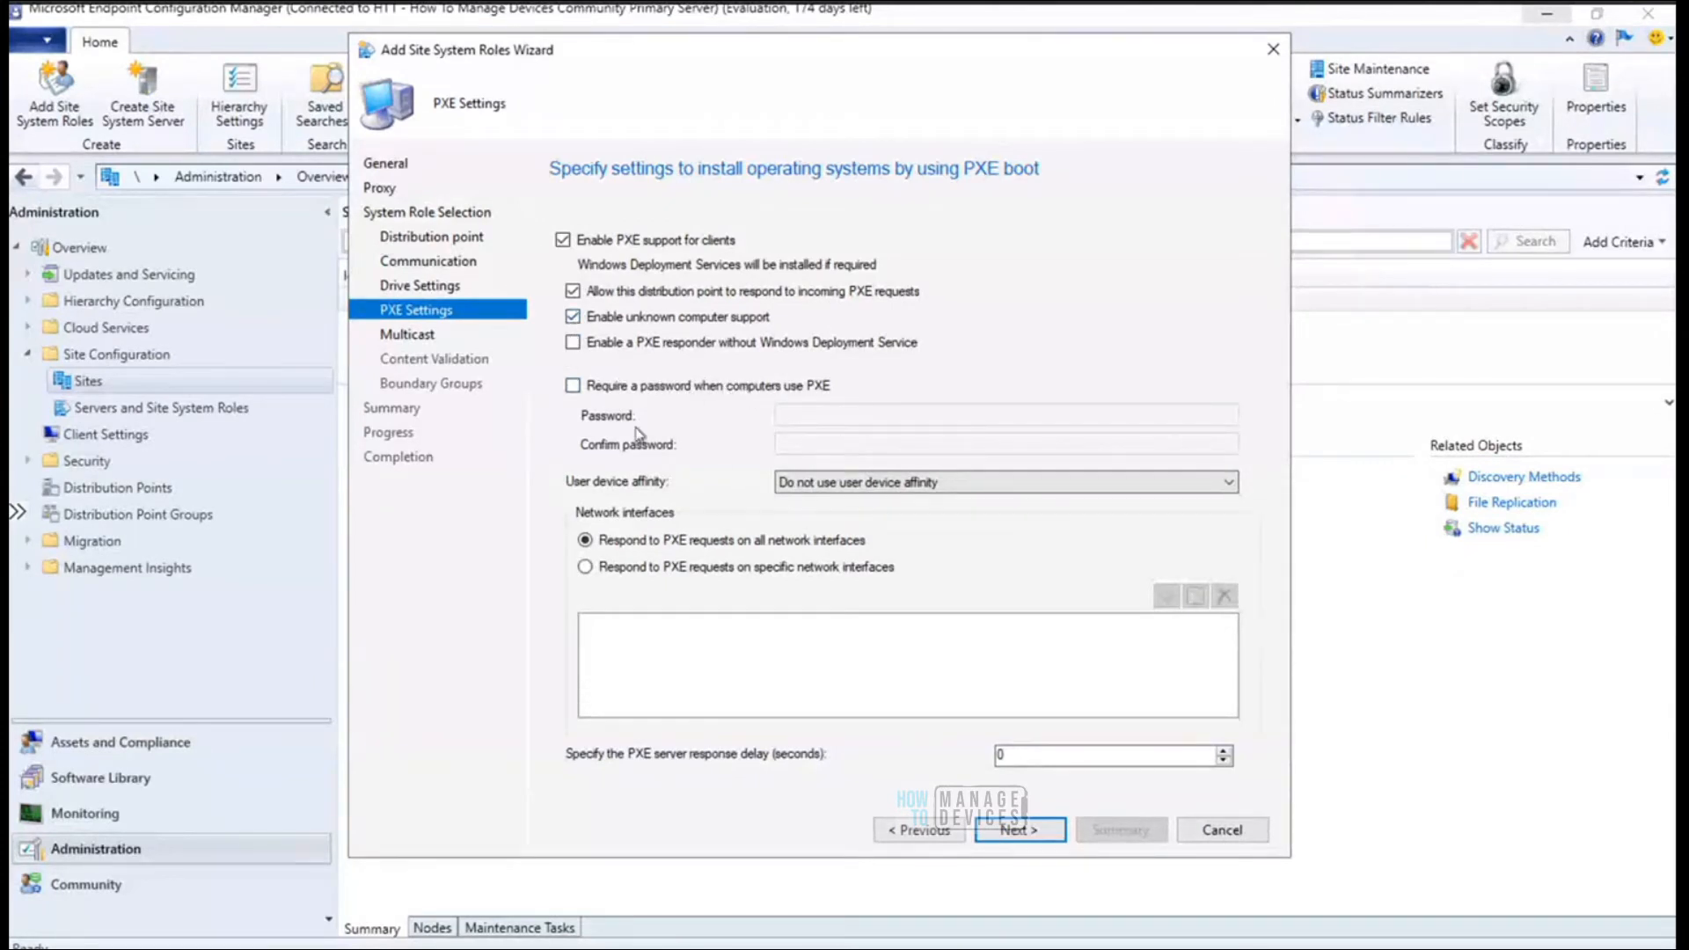
Try requiring a PXE password and limiting PXE responses to specific network interfaces by MAC address
click(632, 388)
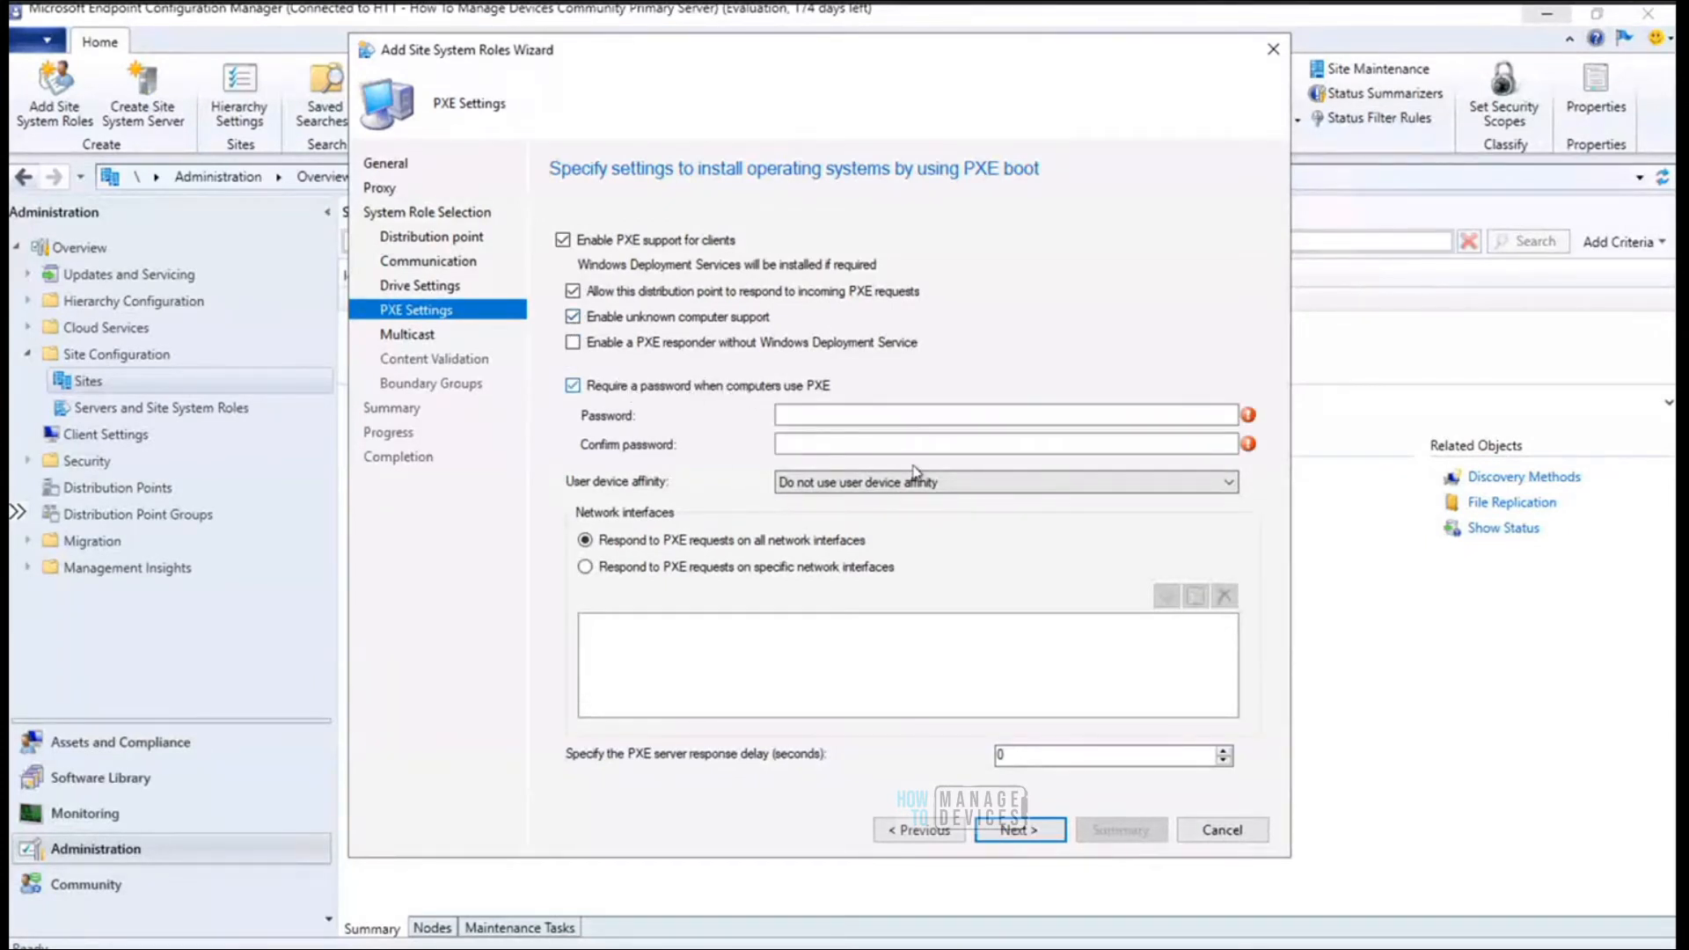
click(741, 572)
click(1166, 596)
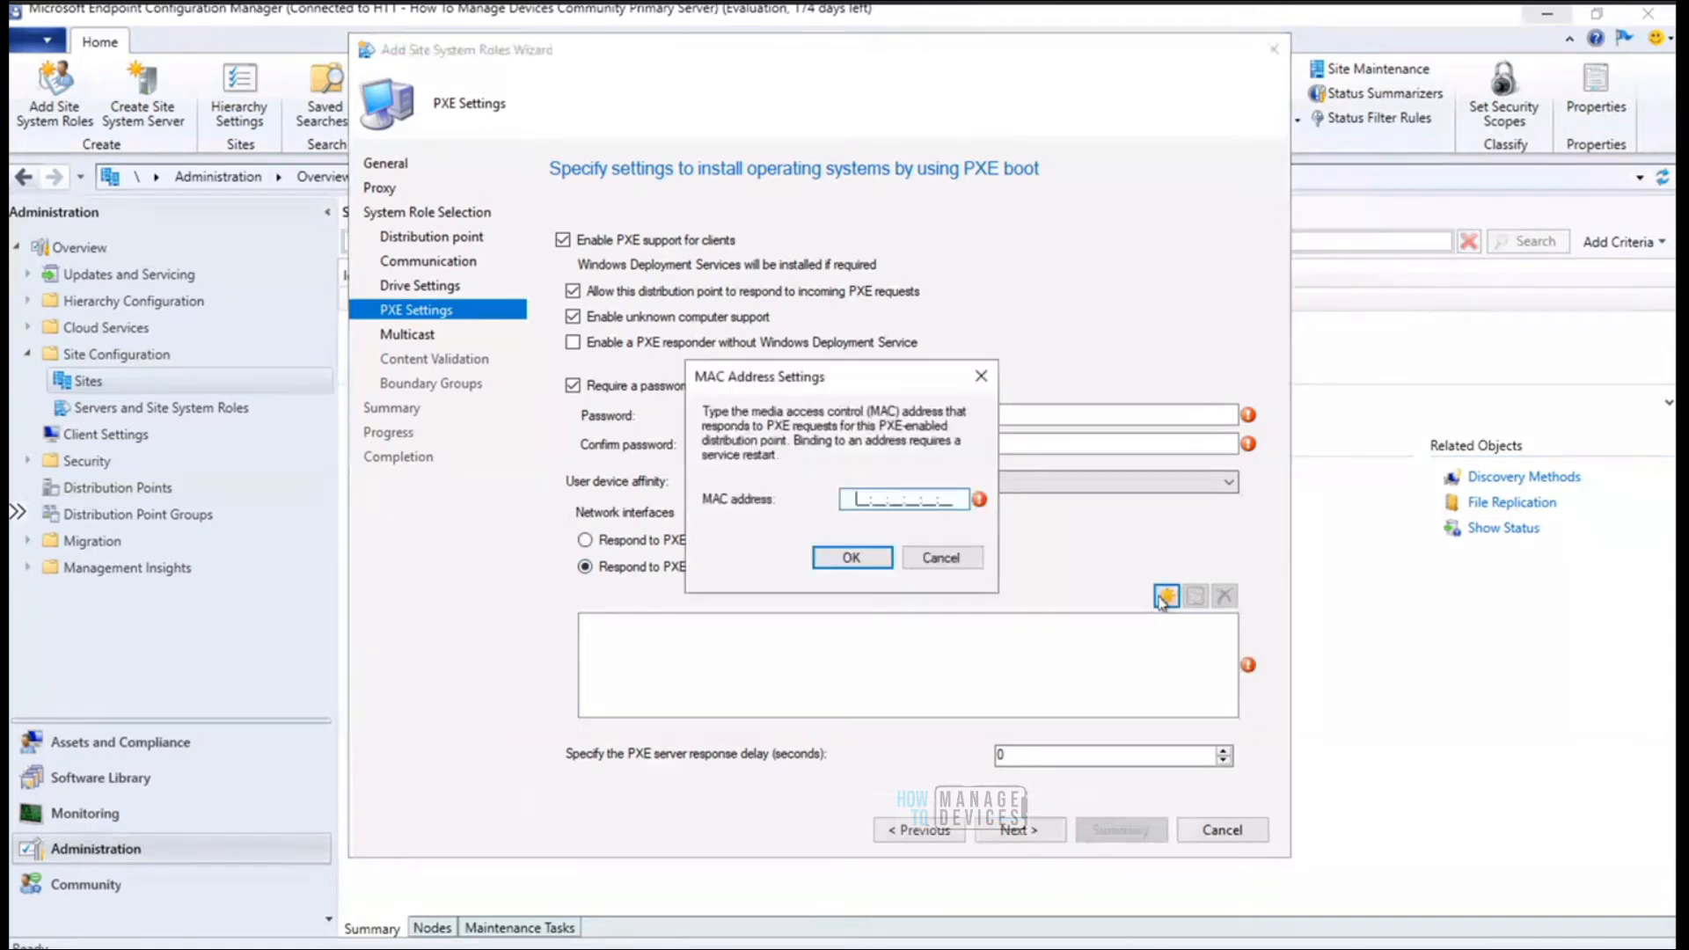
click(942, 563)
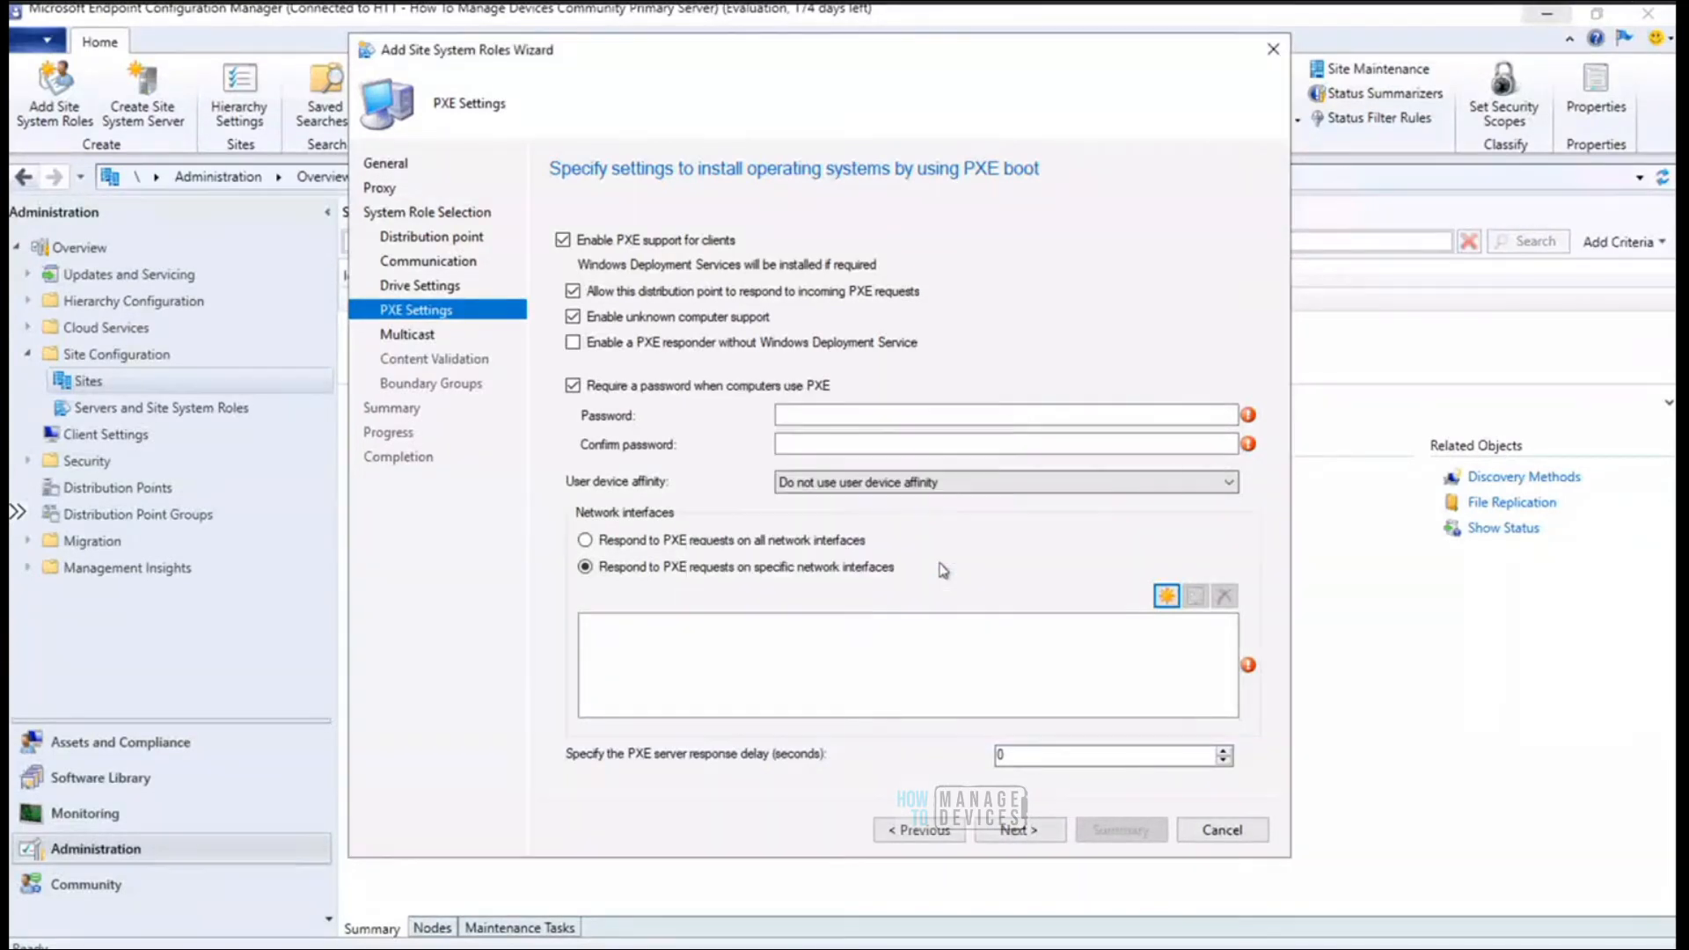
click(749, 541)
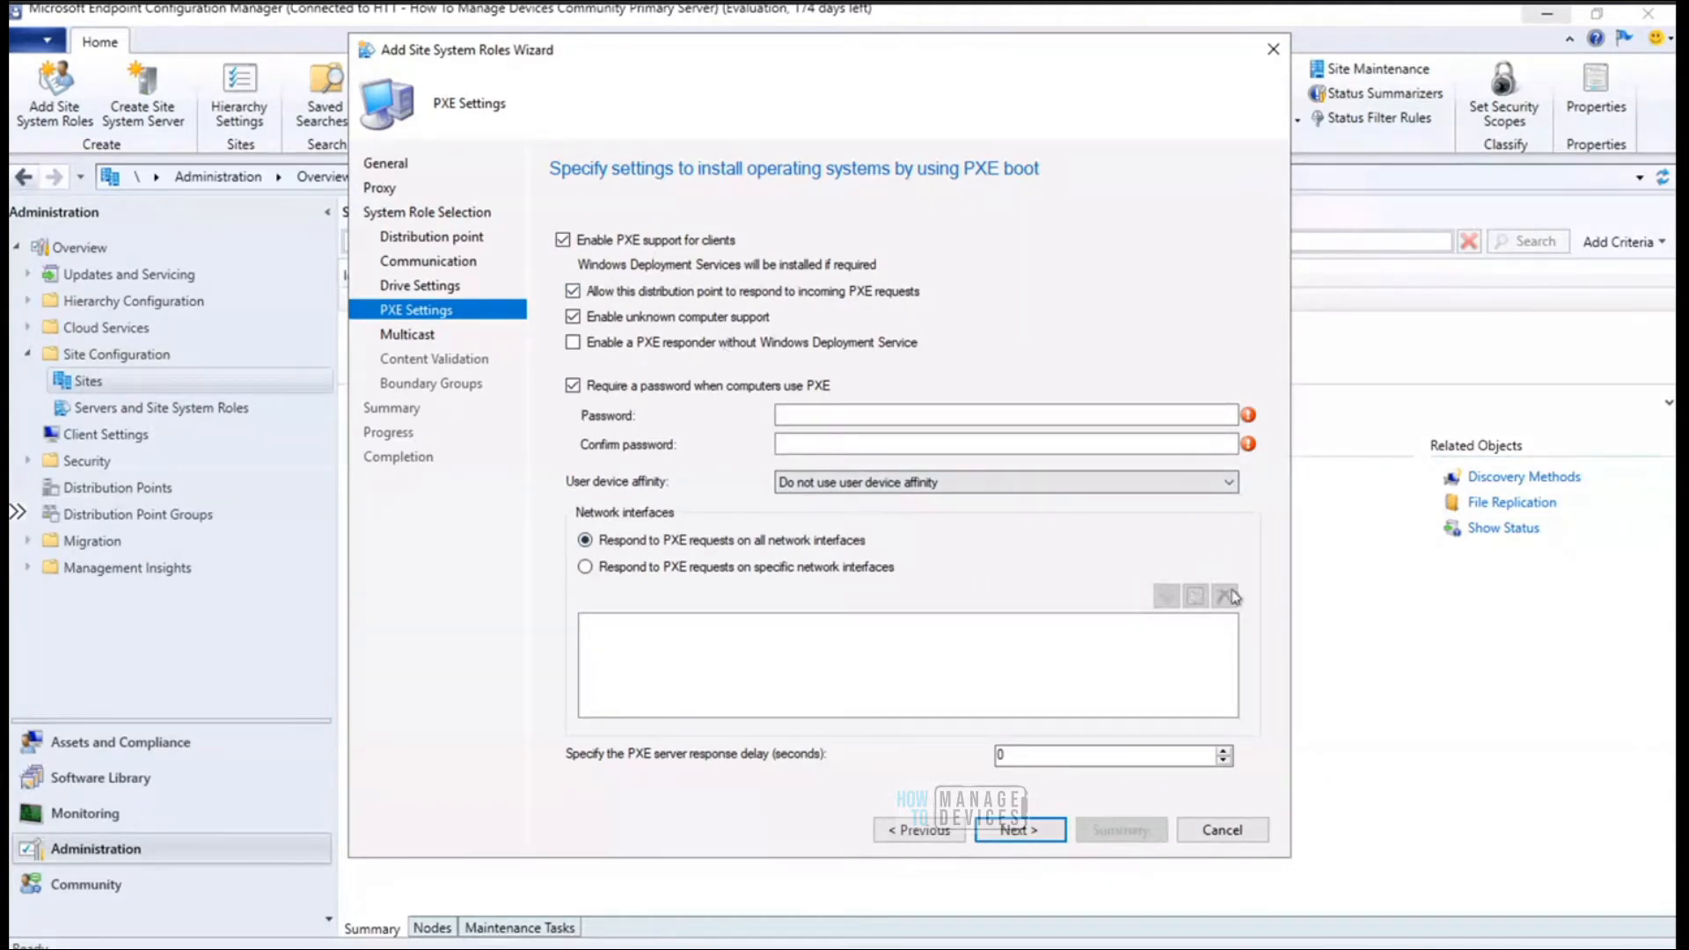
Disable PXE support for clients and leave multicast disabled, proceeding to the content validation settings
click(563, 241)
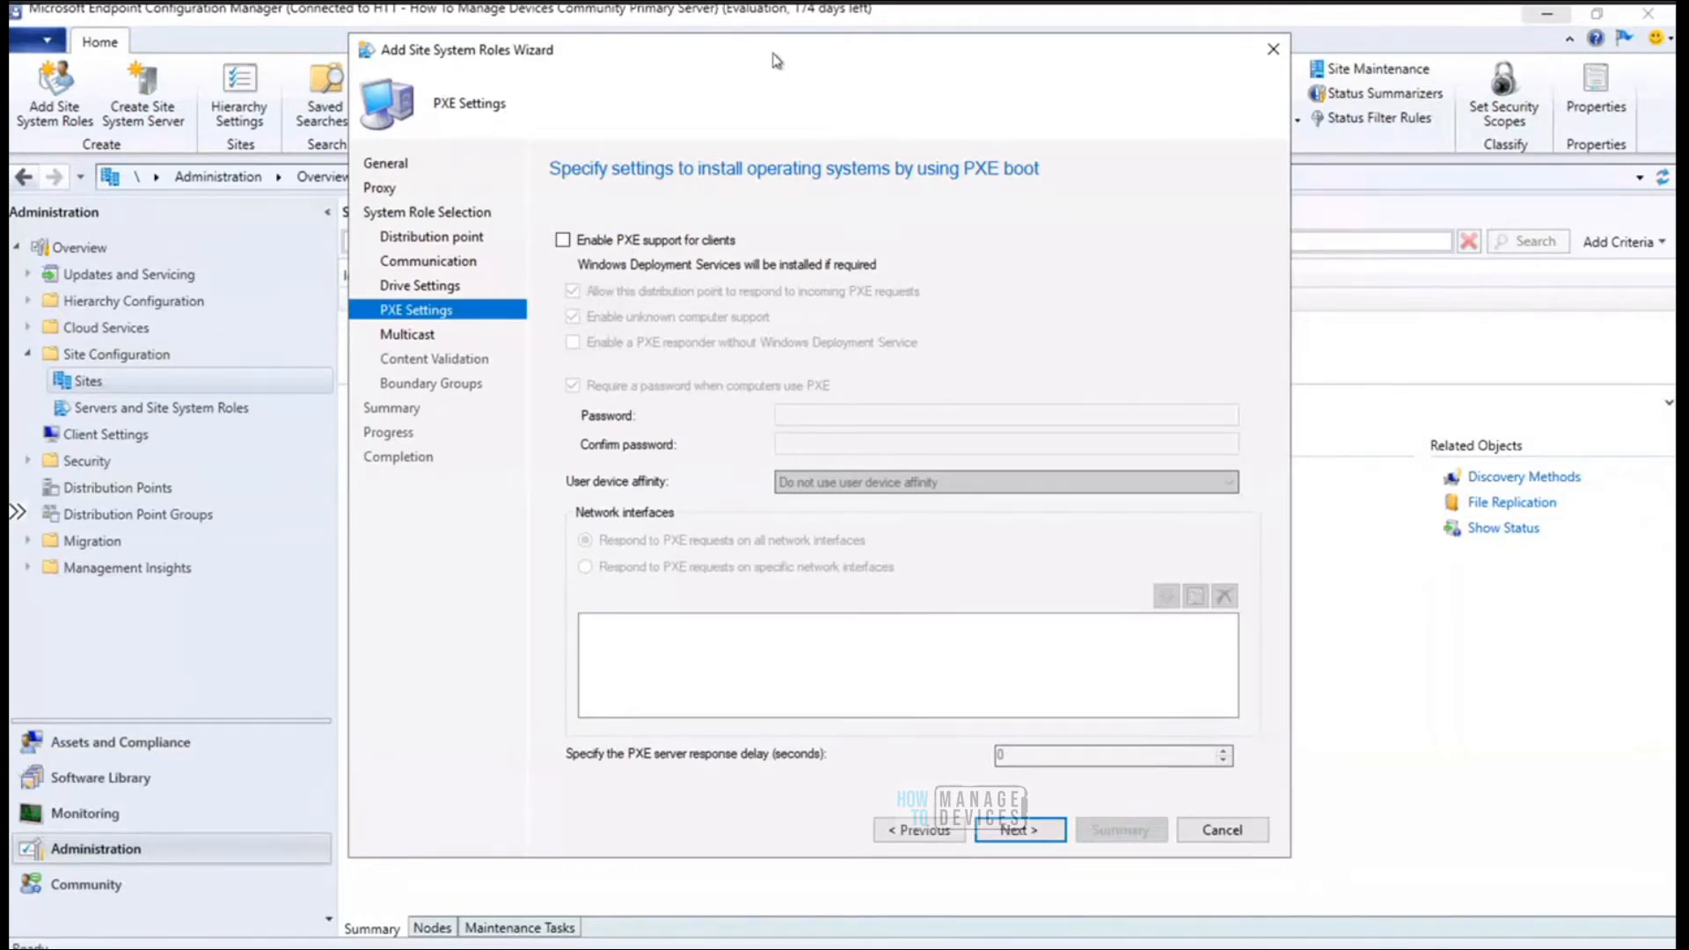
drag(794, 39, 816, 24)
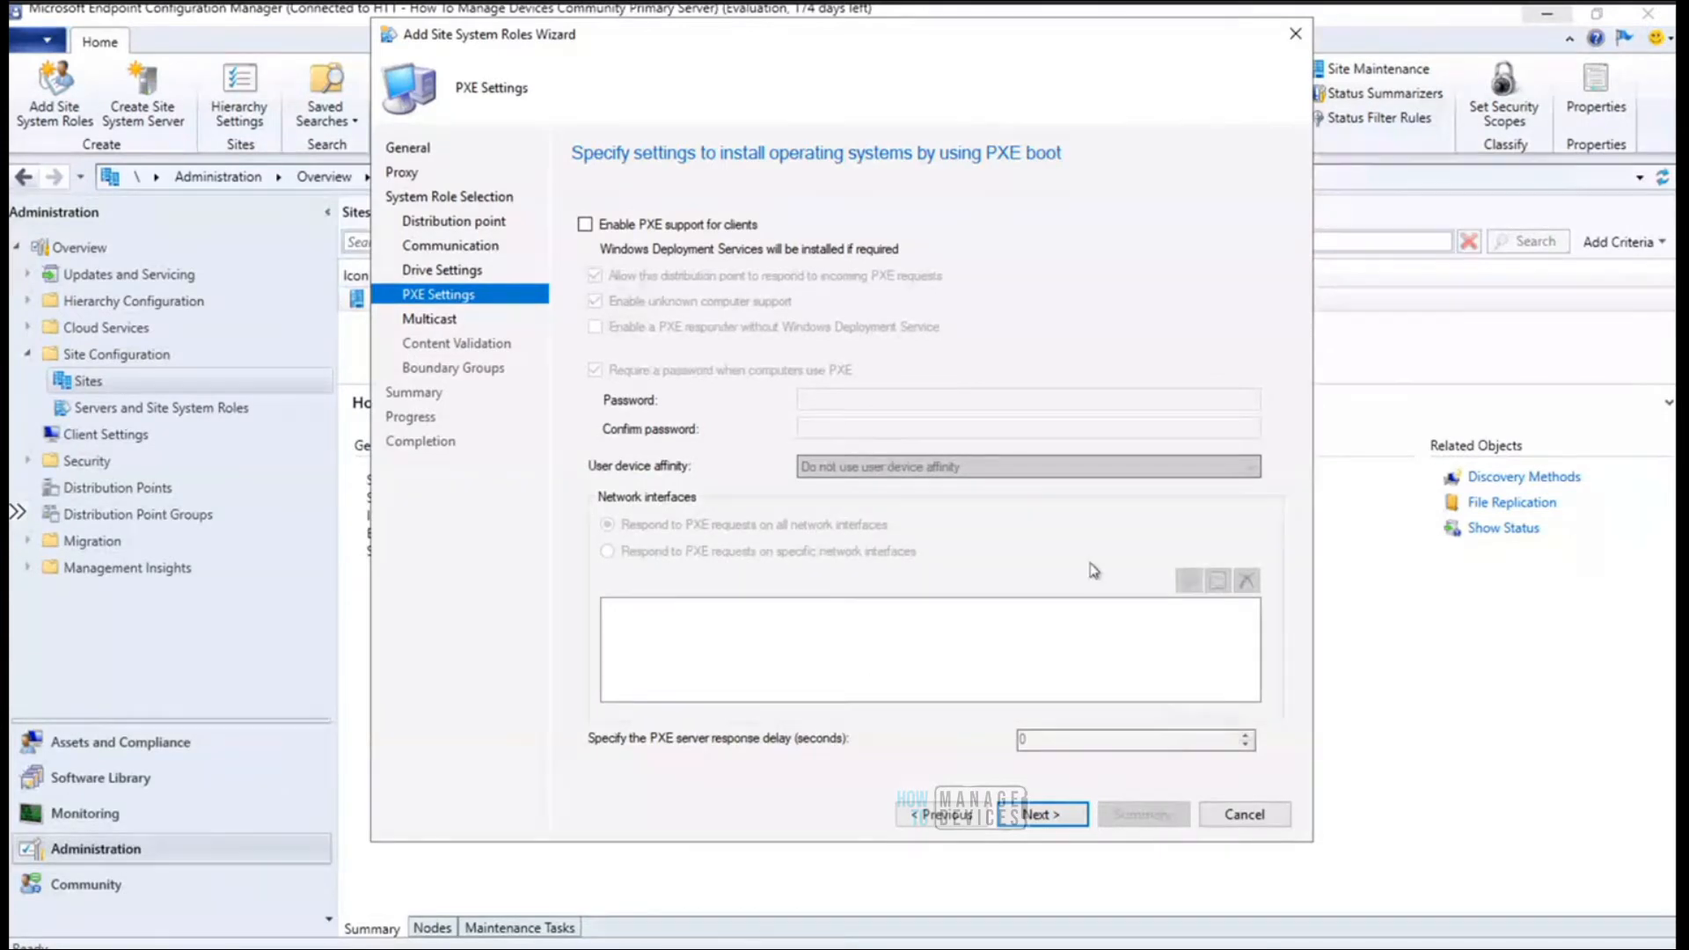
click(1050, 817)
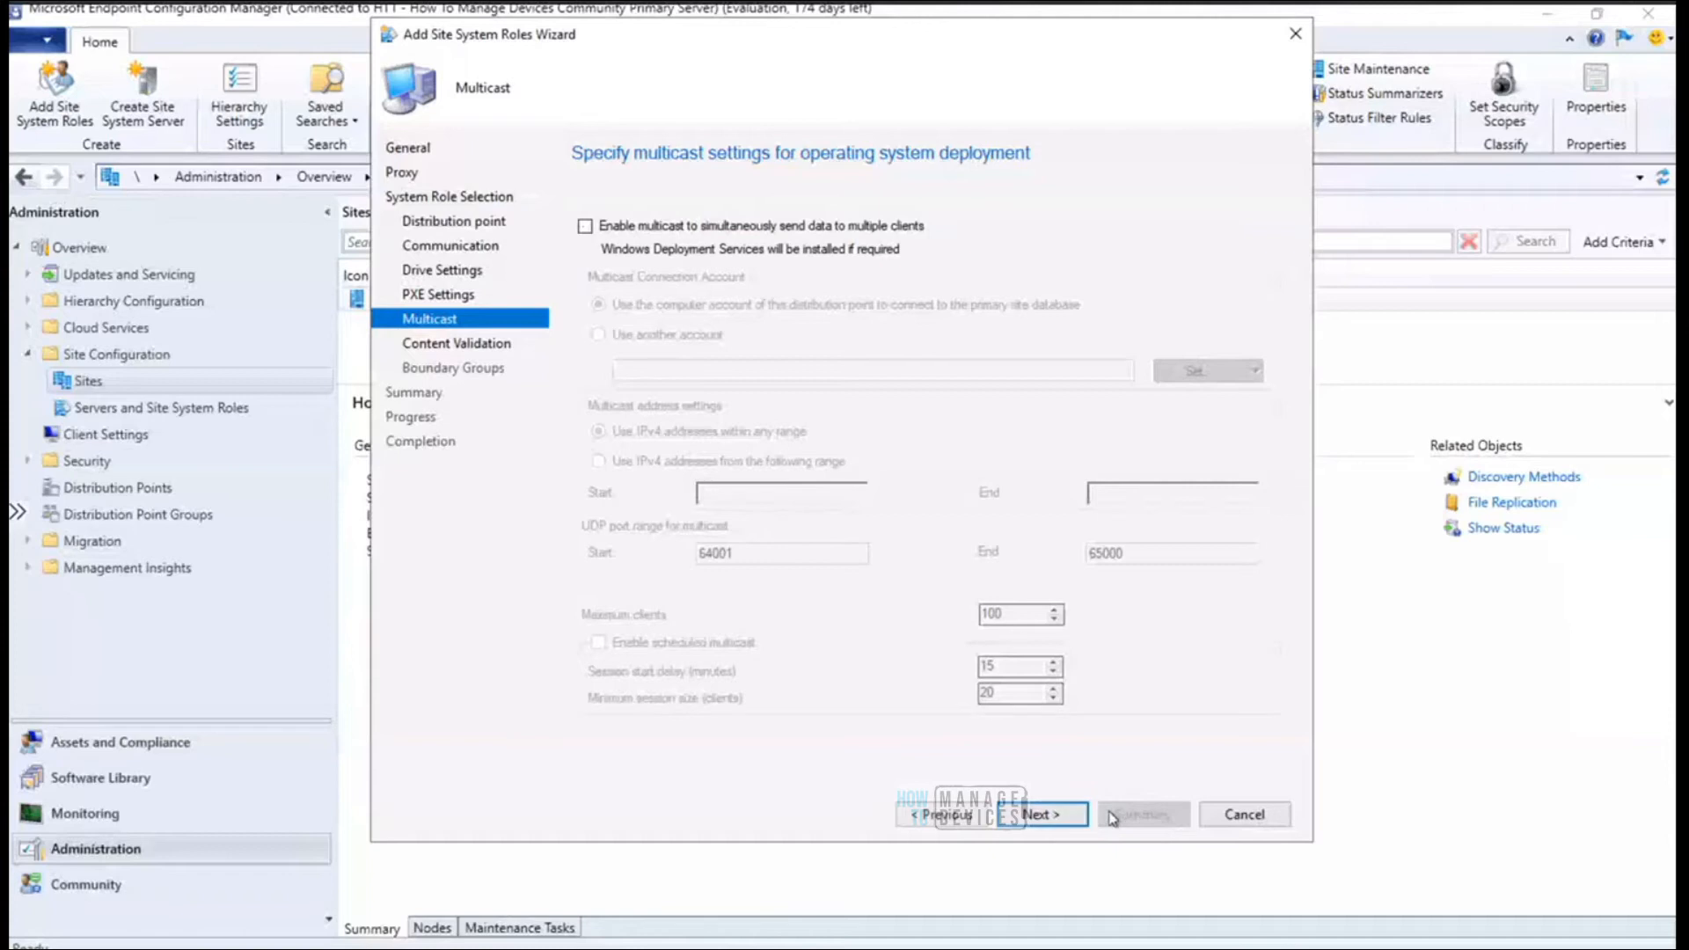
click(1040, 814)
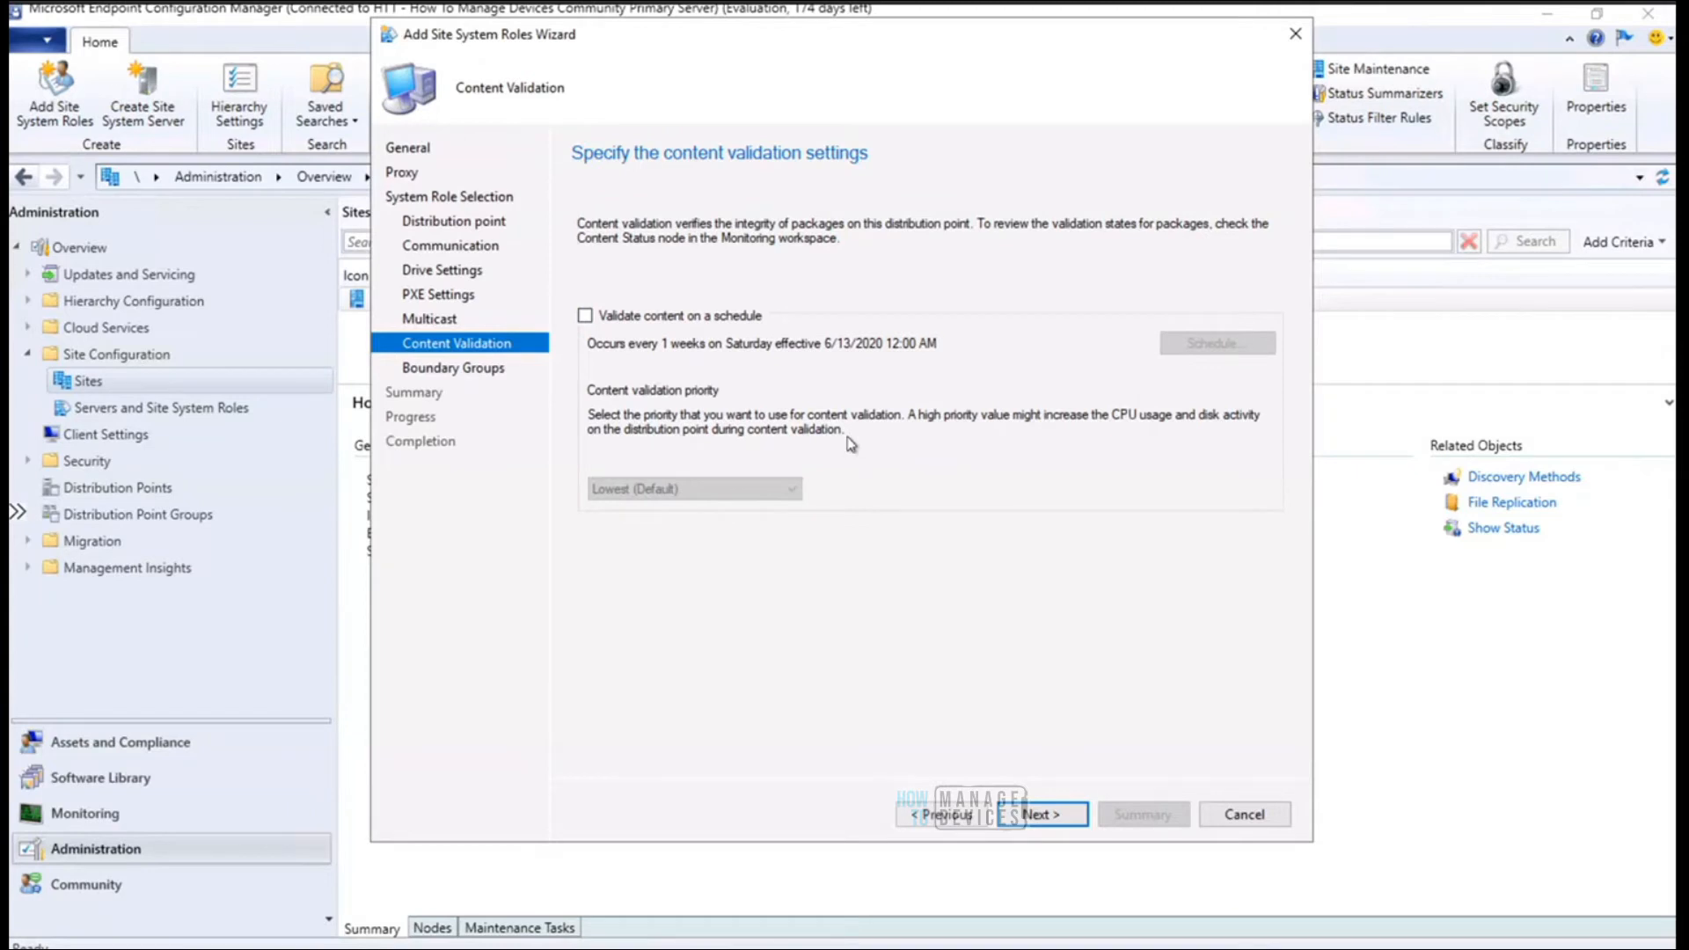
Try validating content on a schedule, checking the priority options and the custom recurrence settings
click(584, 317)
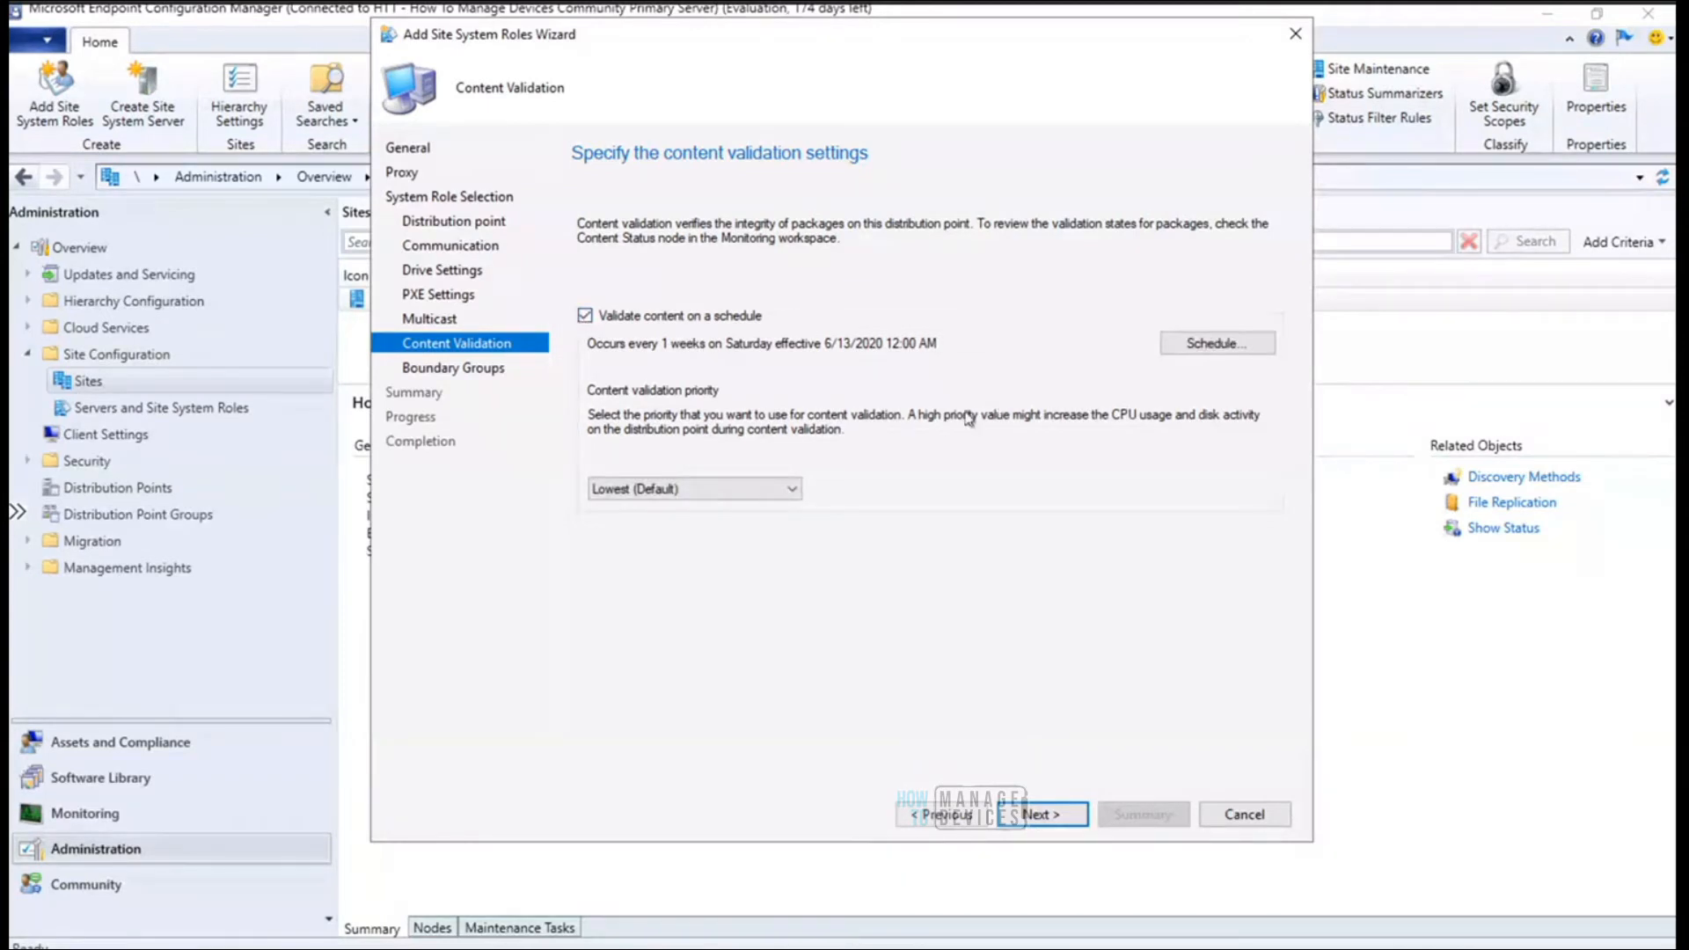
click(764, 493)
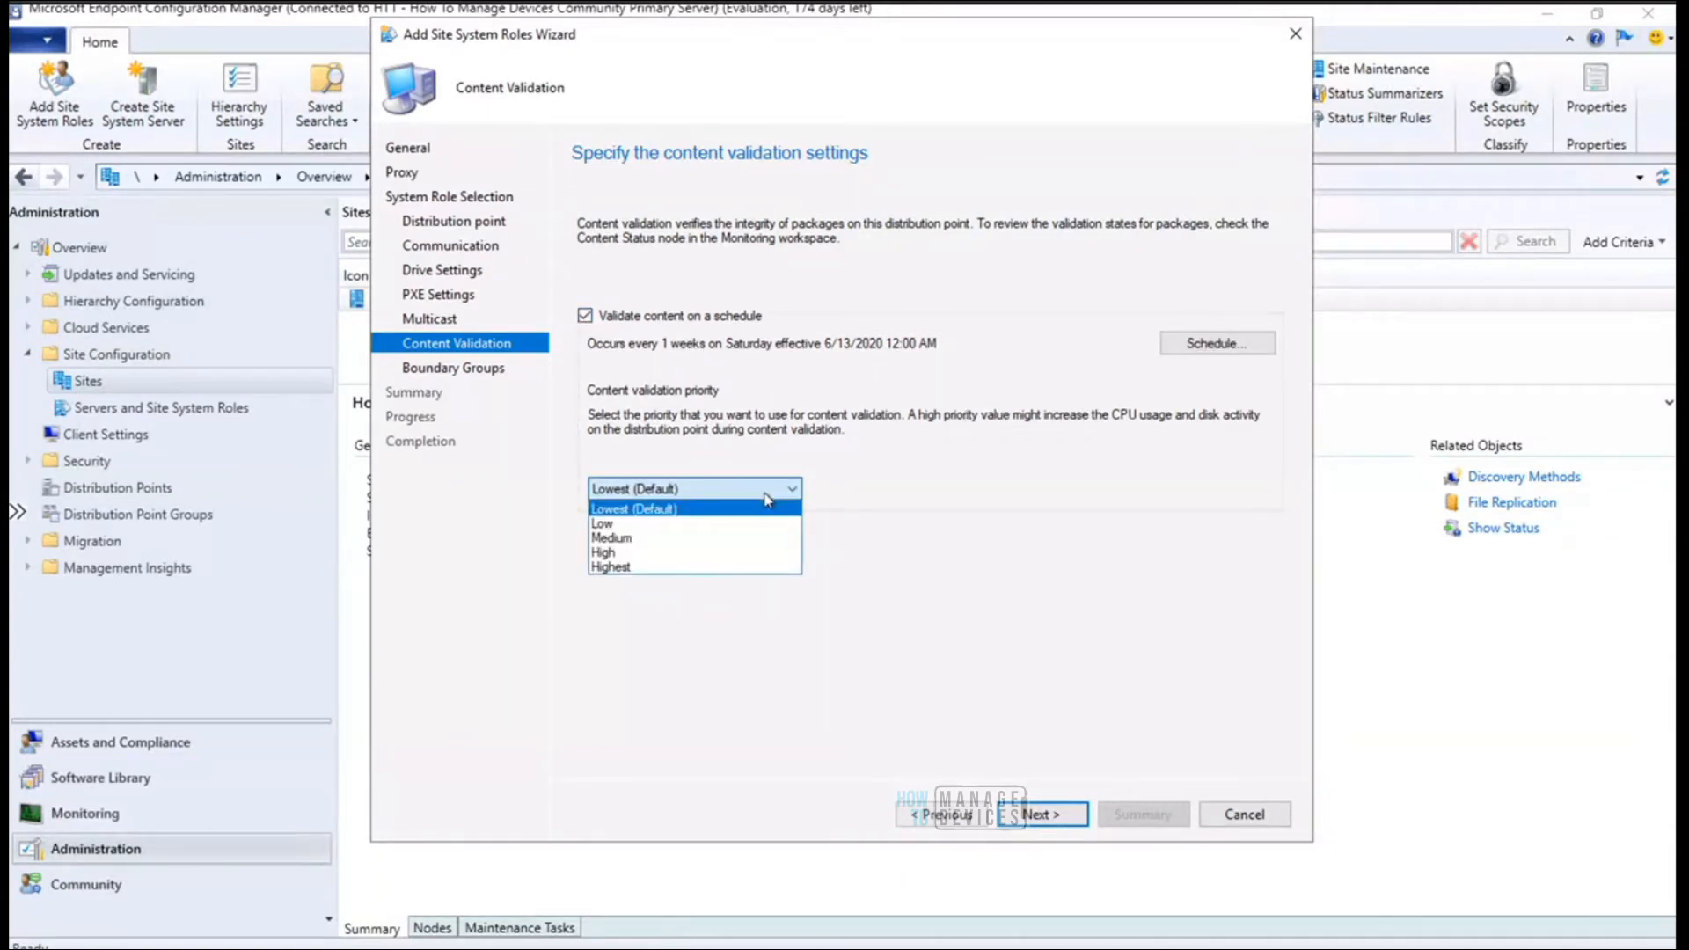
click(958, 484)
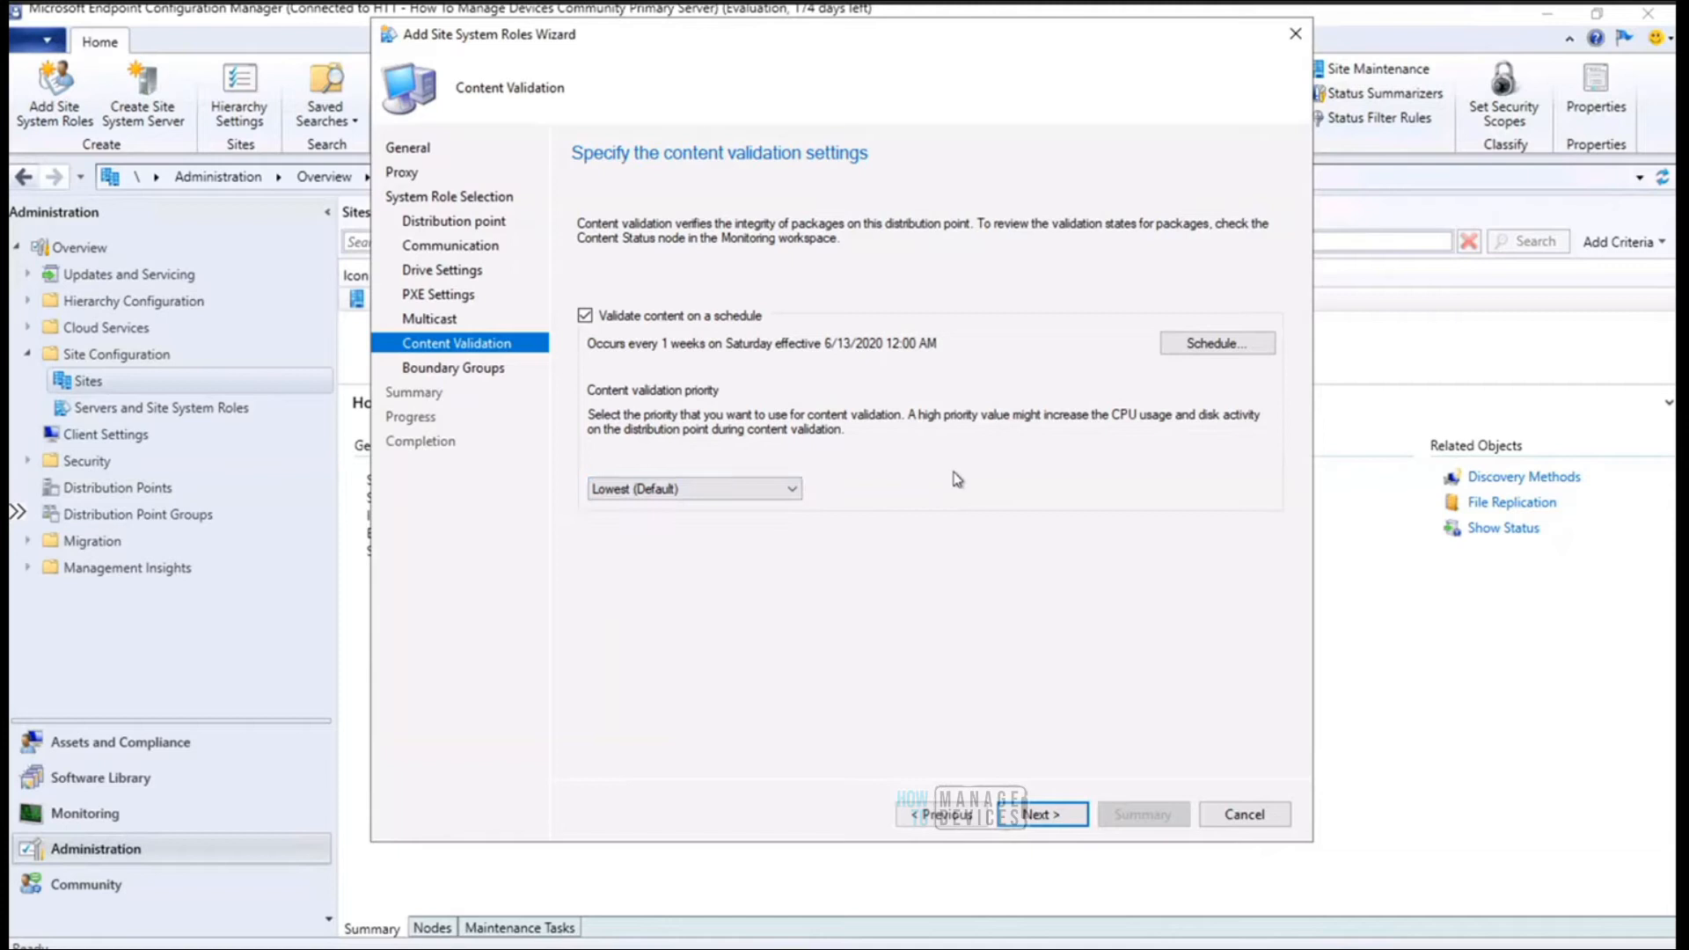
click(1209, 344)
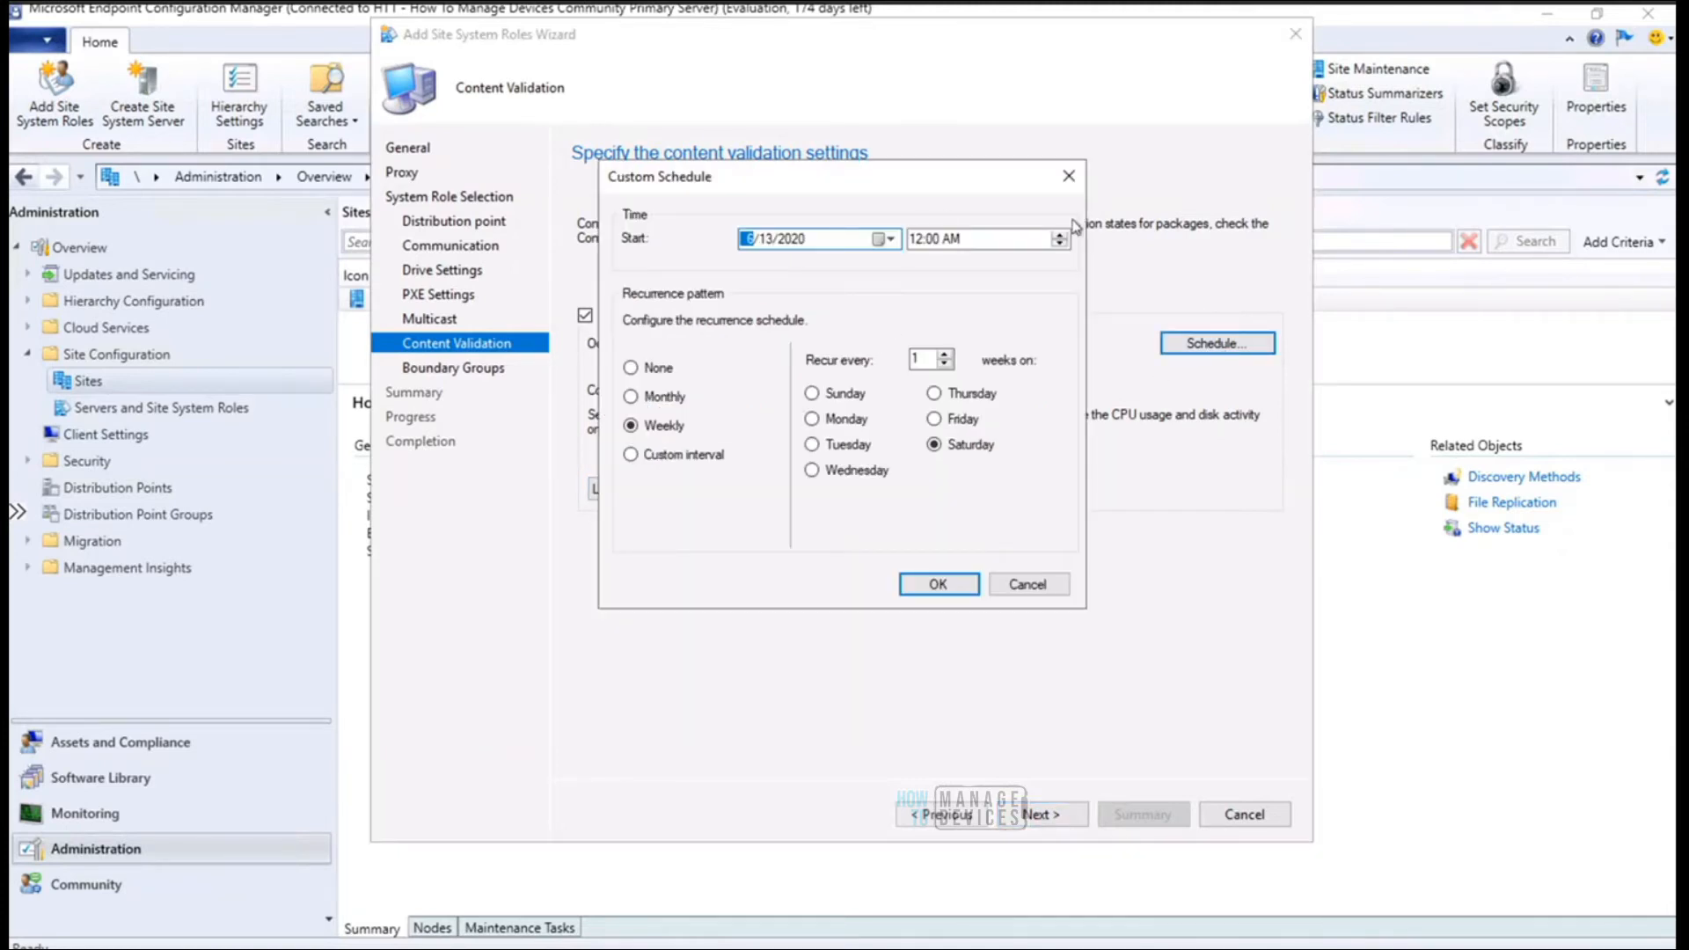
drag(859, 179, 1136, 158)
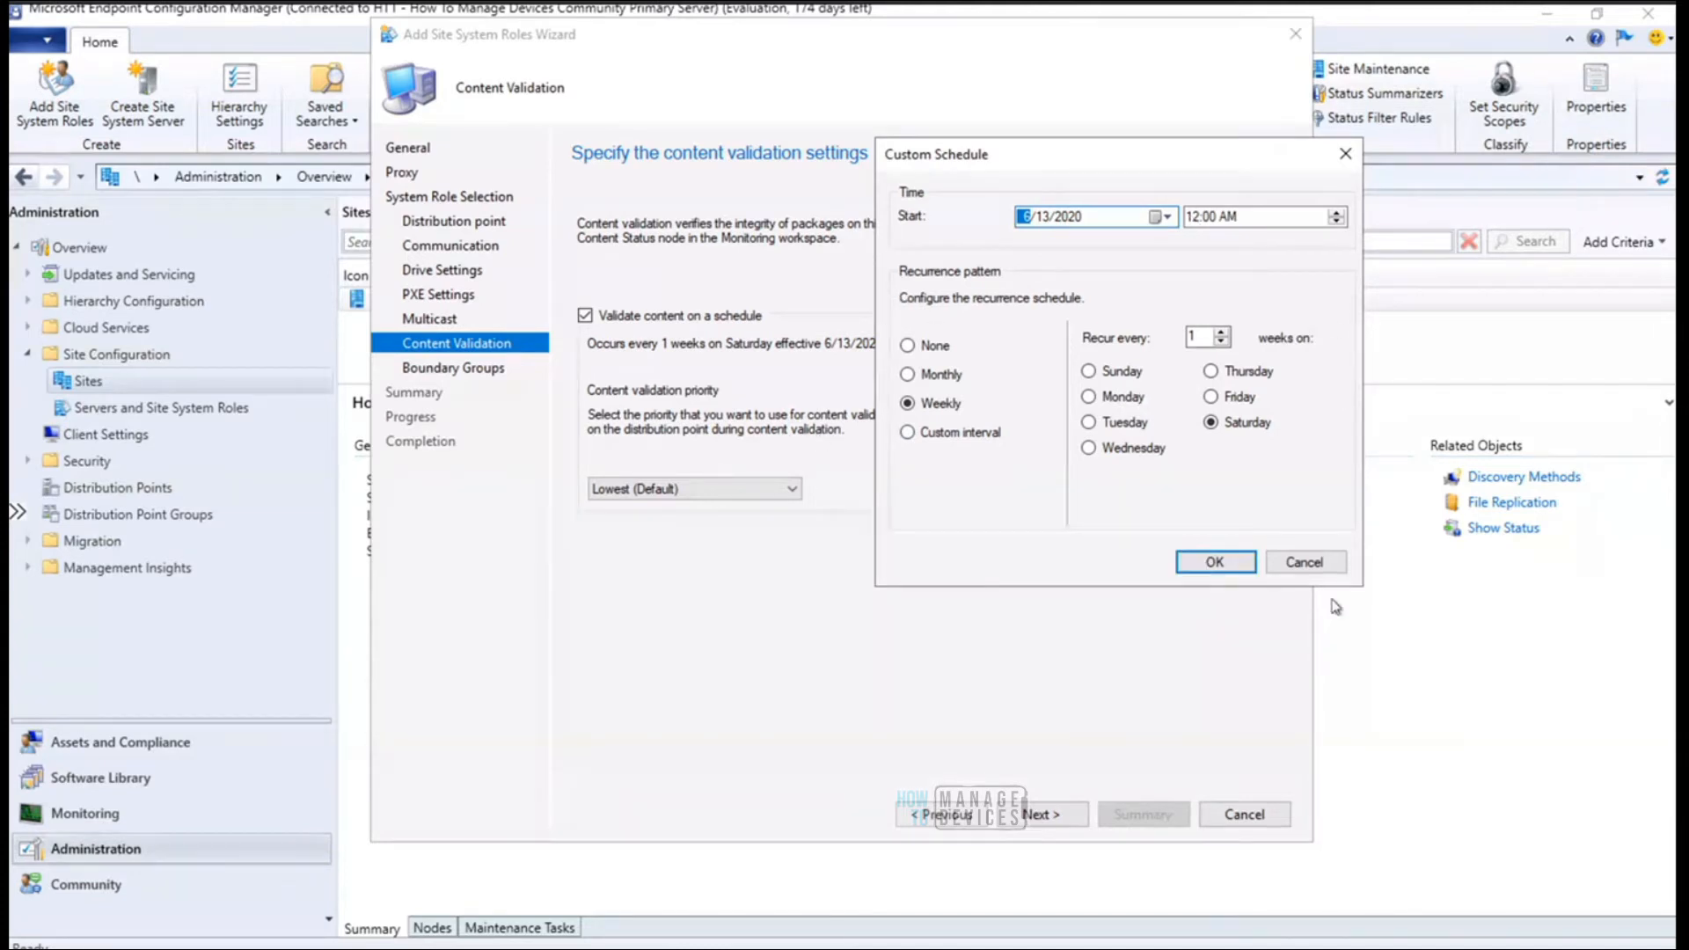
click(1306, 563)
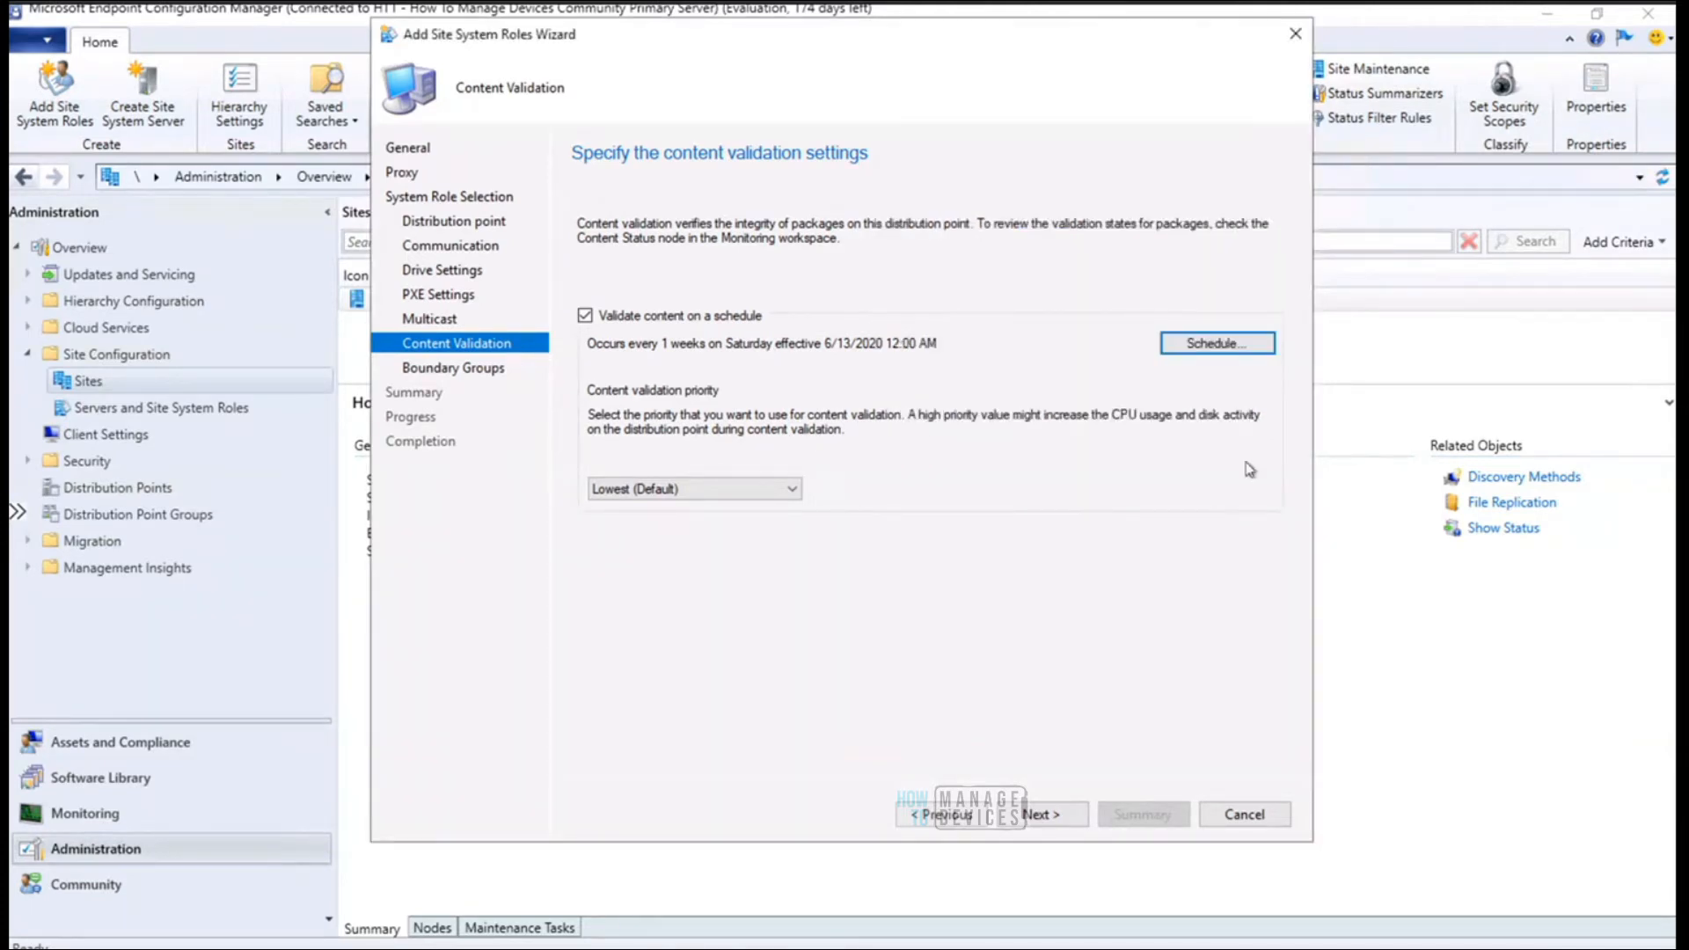
click(586, 316)
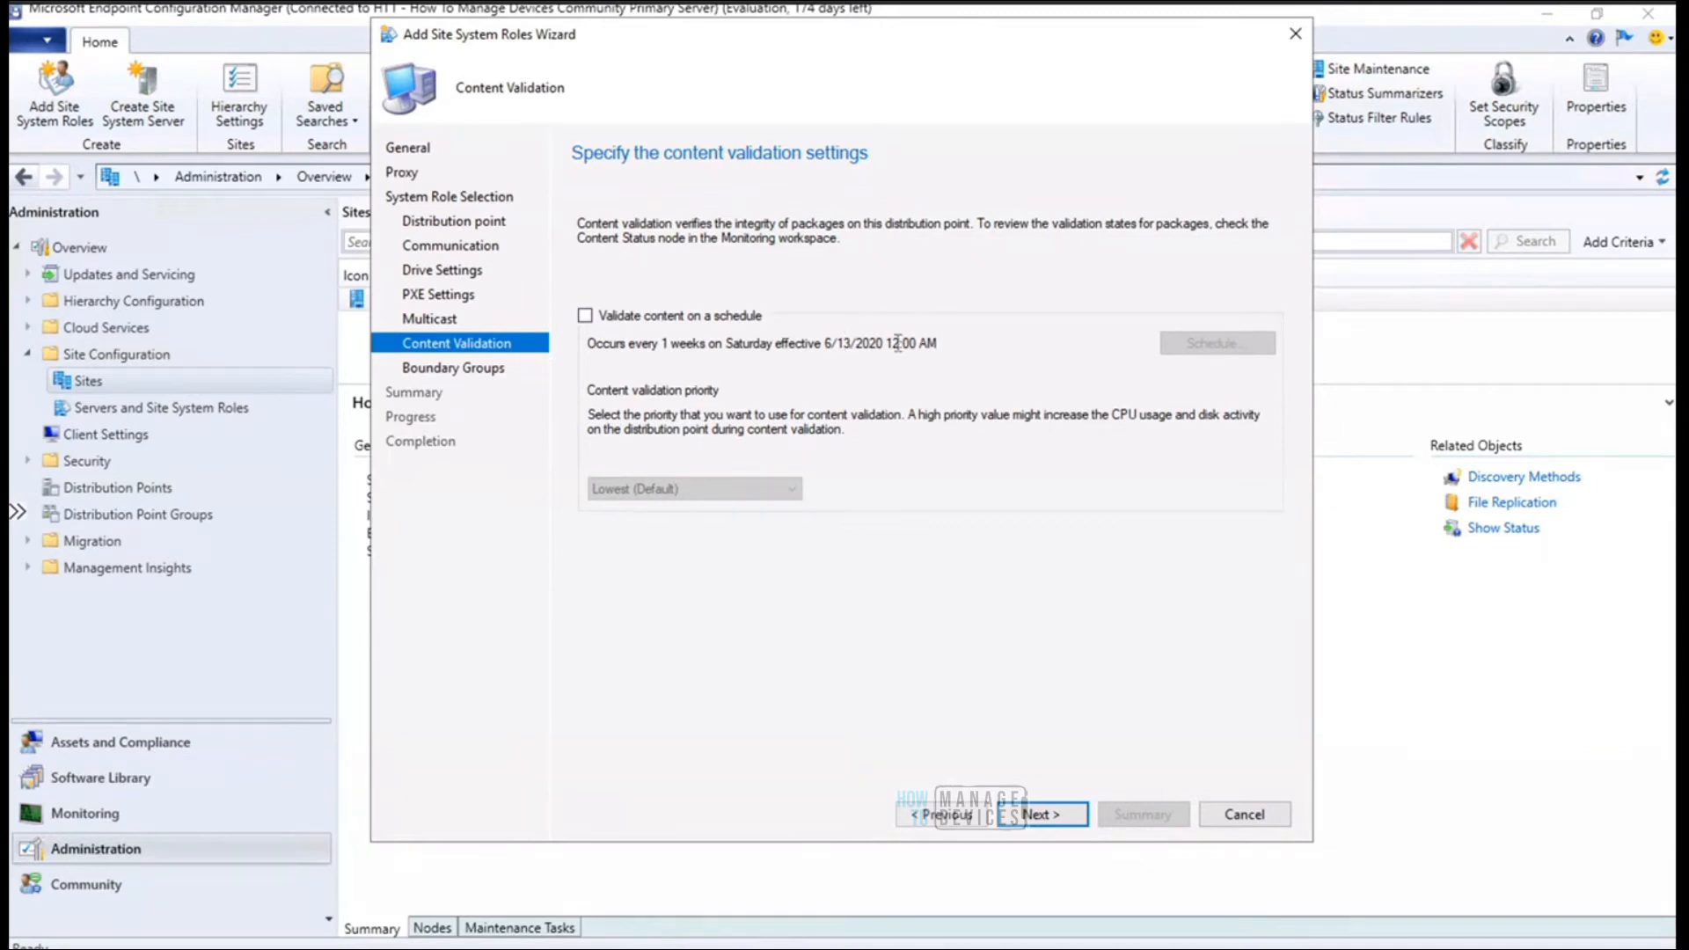
Keep scheduled content validation off and proceed to the summary without associating any boundary group
drag(949, 346, 583, 346)
click(964, 340)
drag(699, 336, 580, 348)
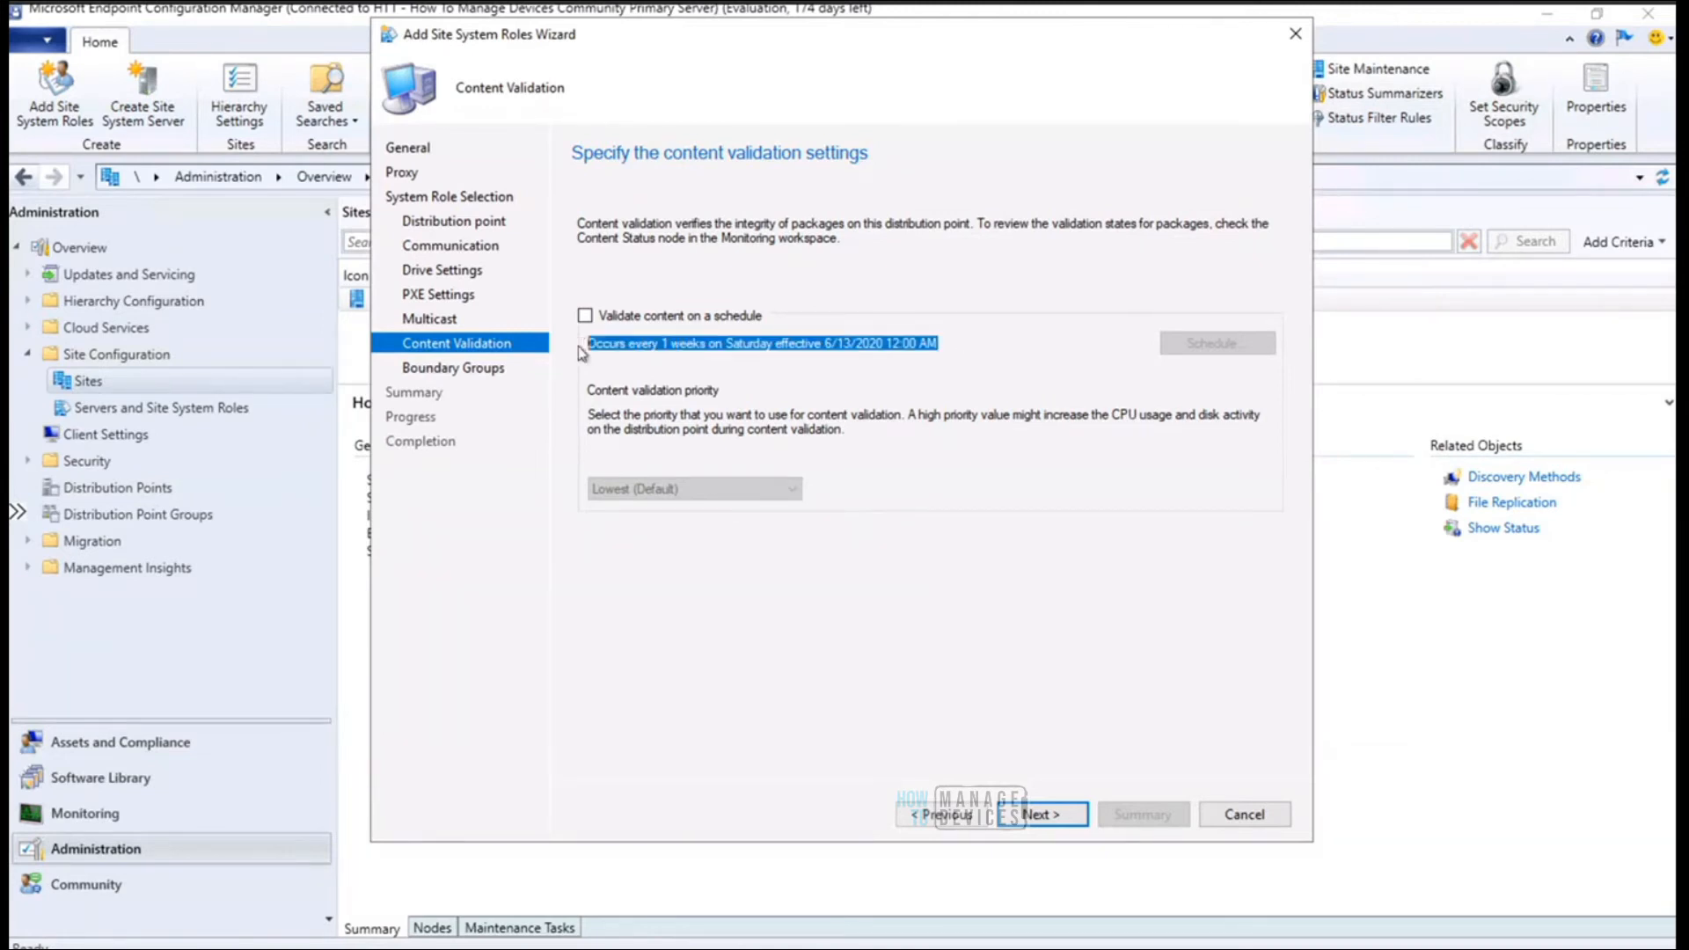
click(968, 337)
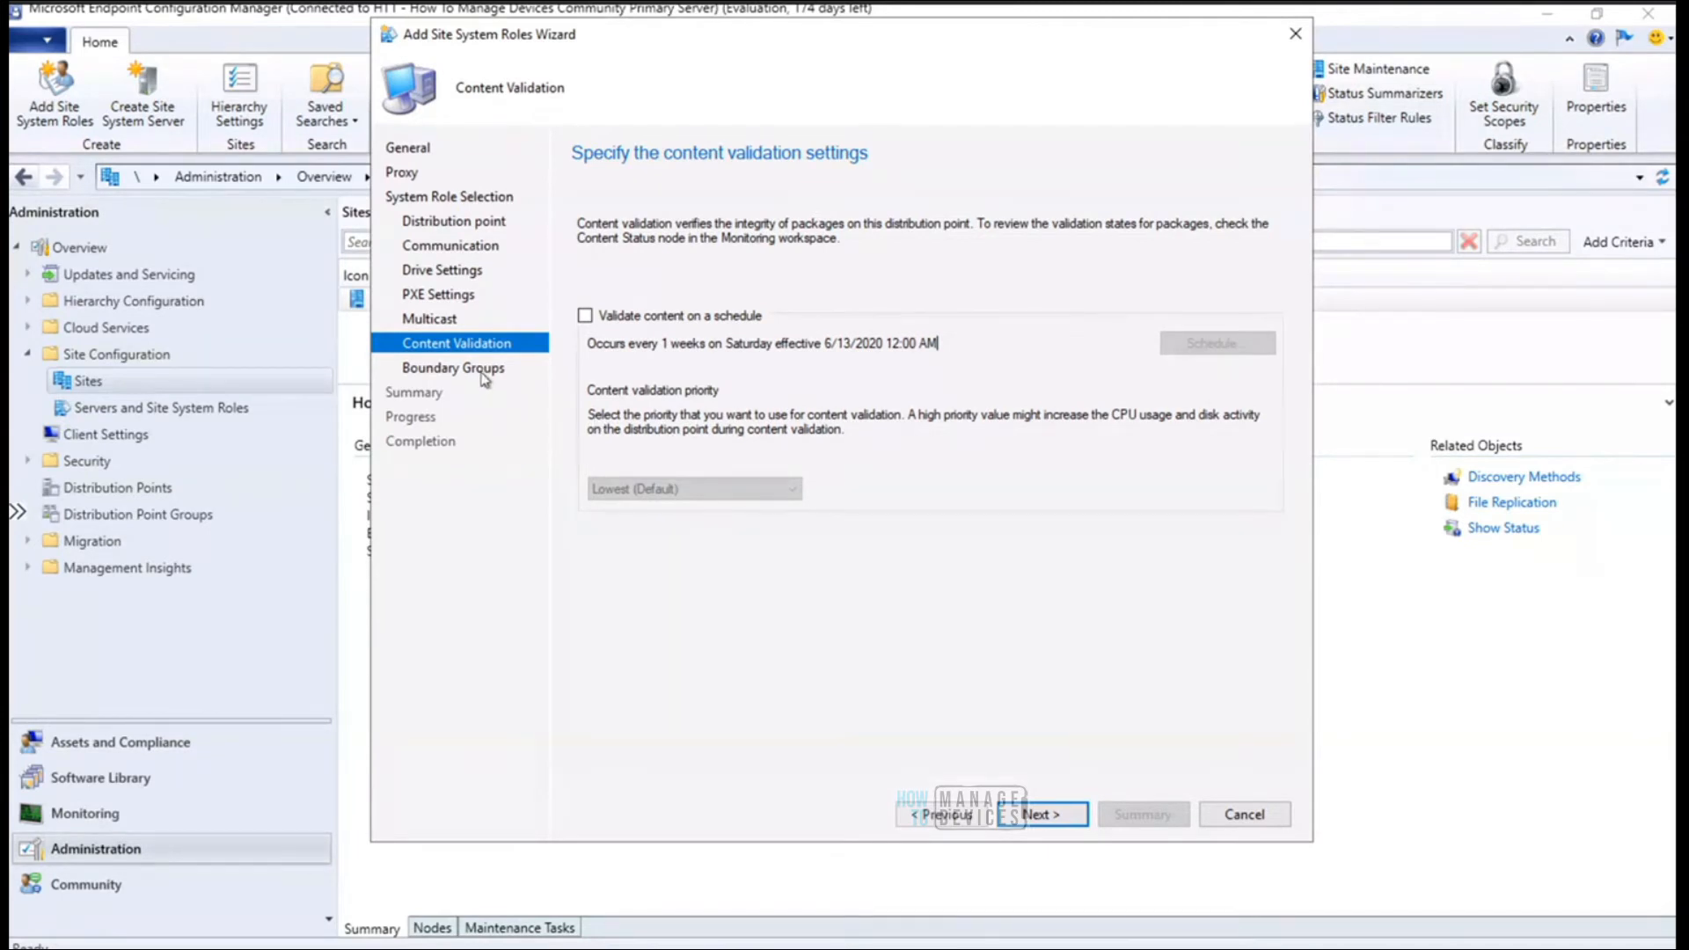
click(1041, 816)
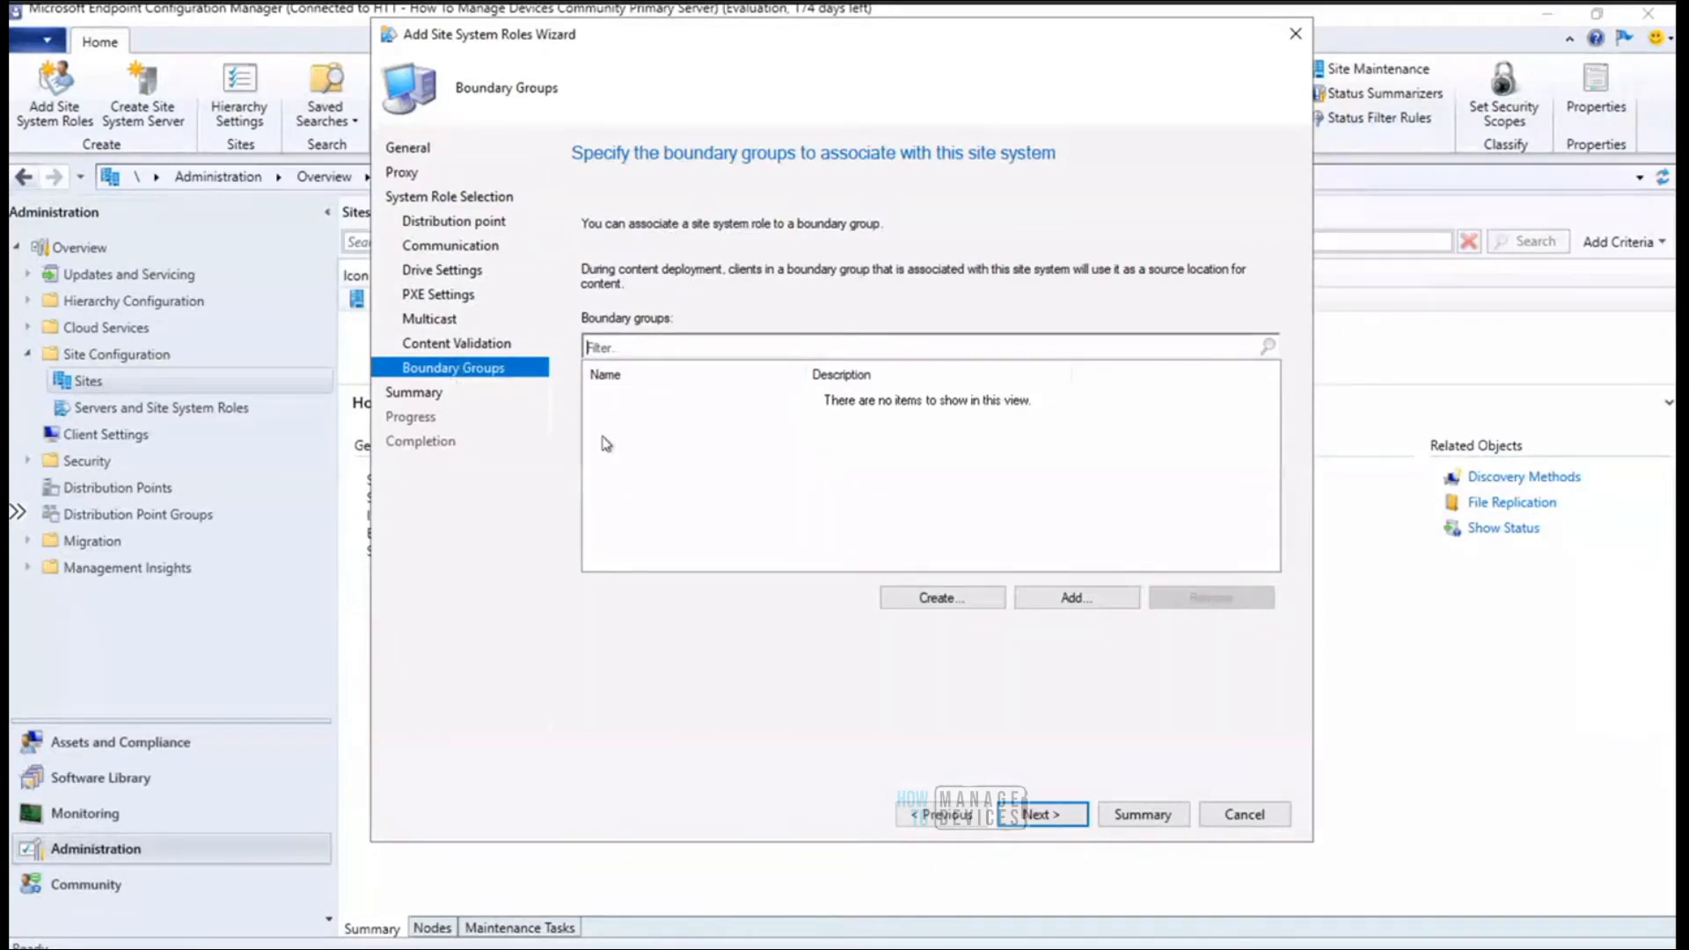
click(1038, 820)
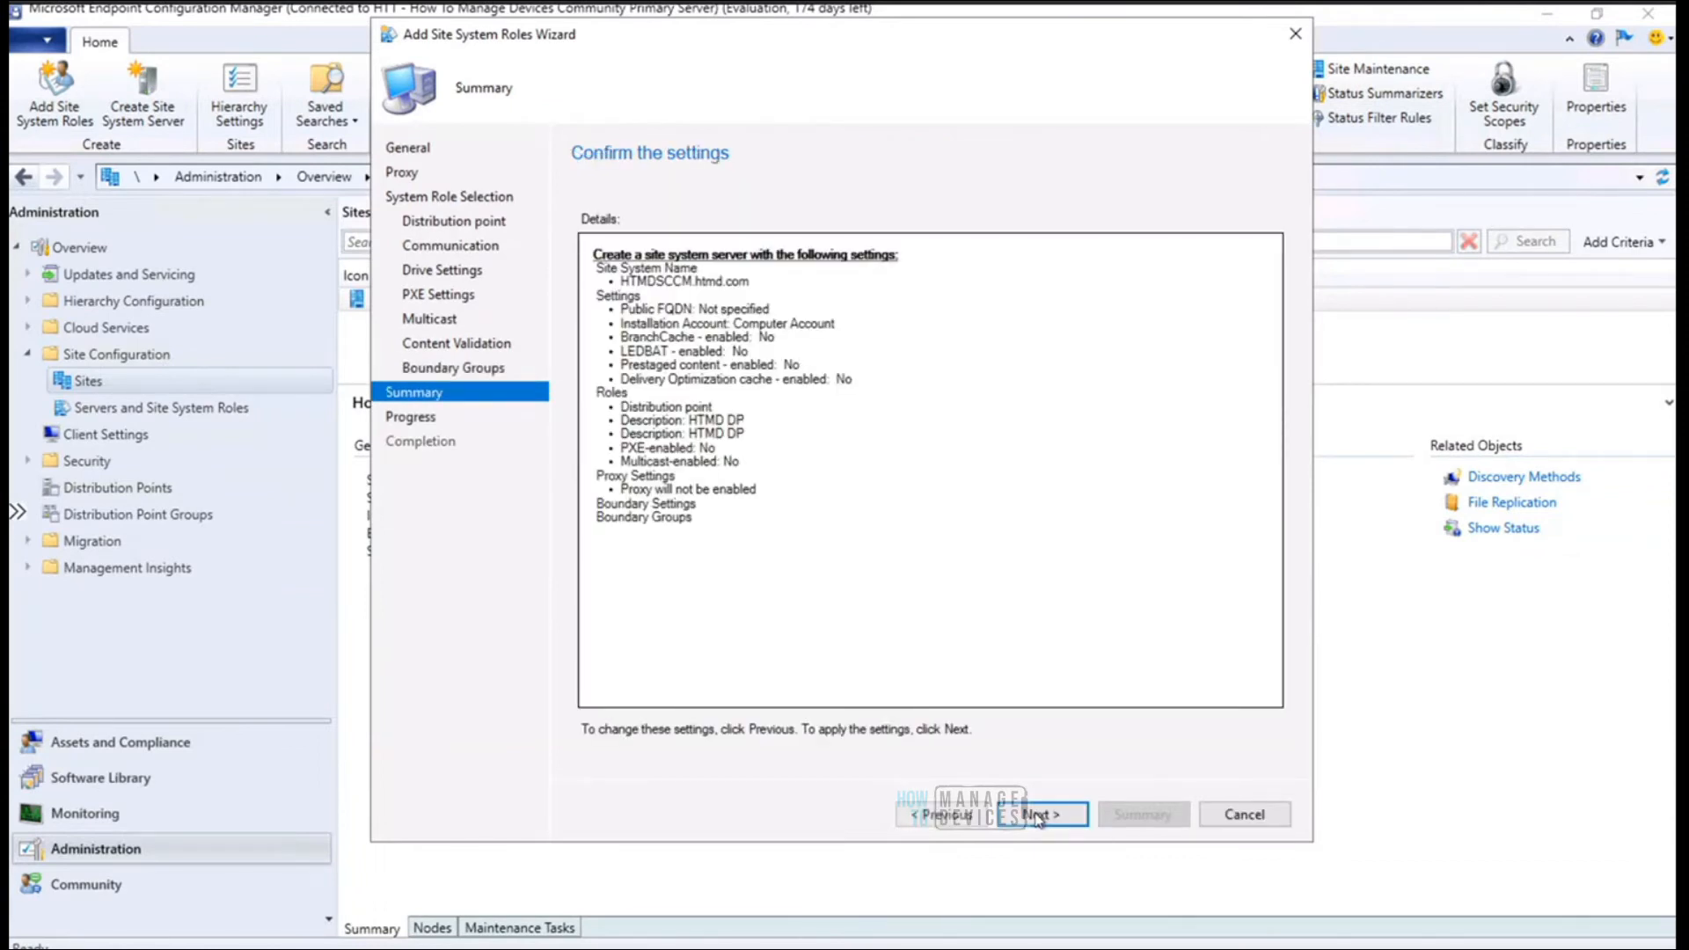
Examine the summary of site system settings, distribution point role, proxy and boundary settings before applying them
drag(700, 524, 581, 249)
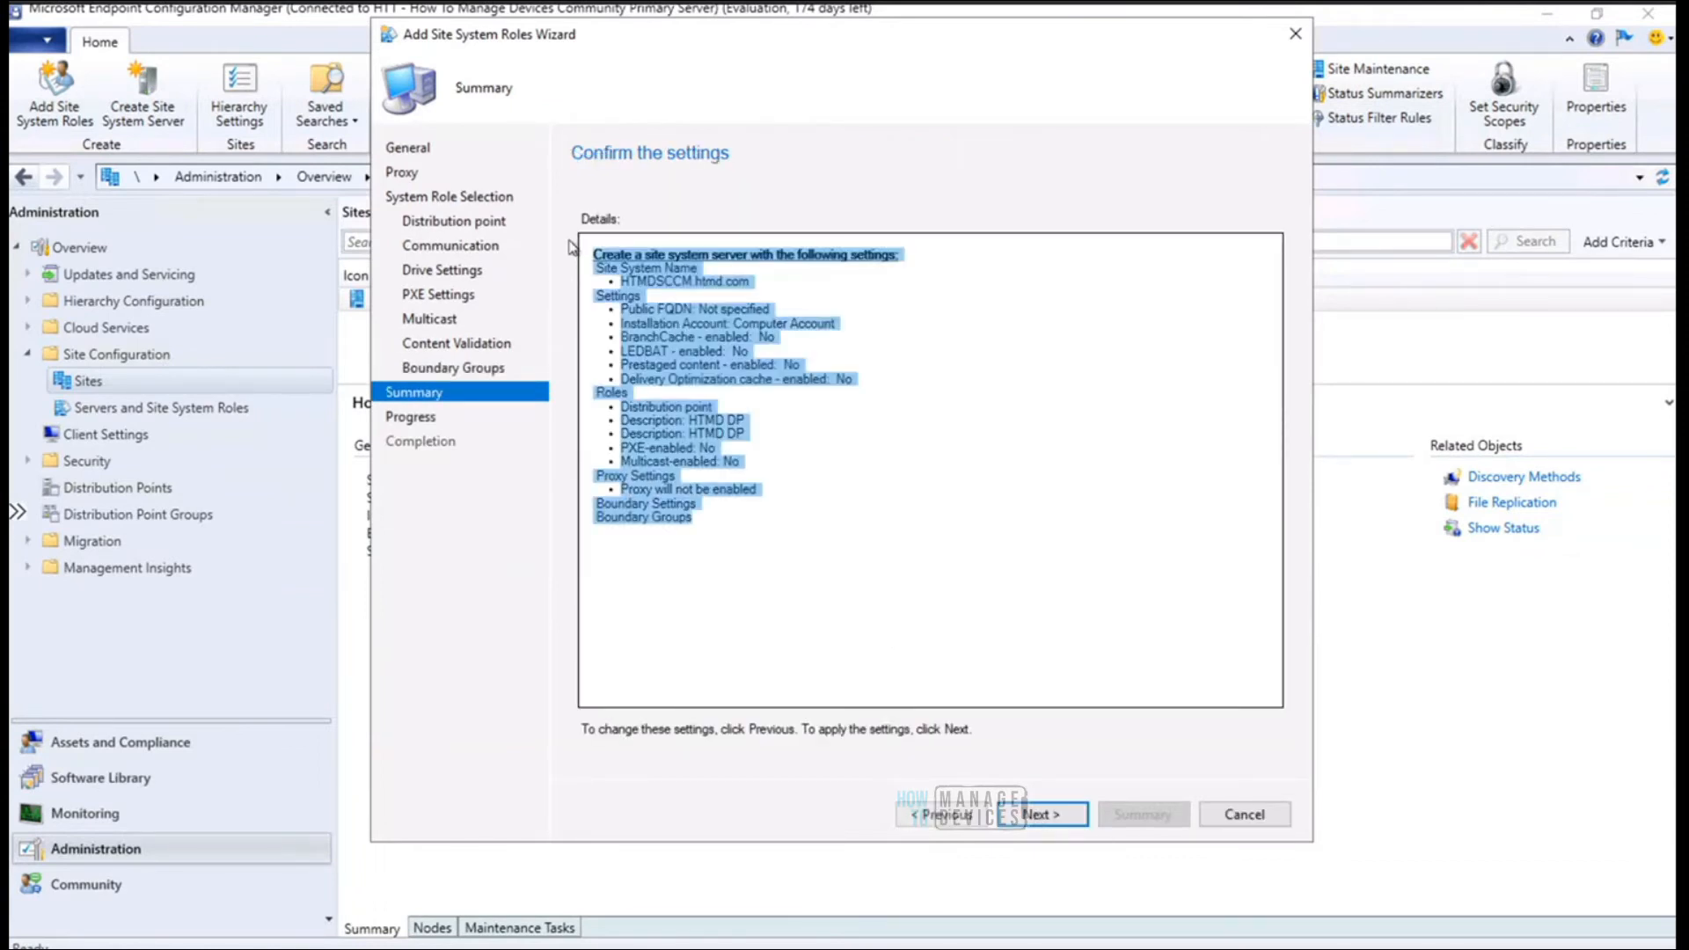
click(714, 519)
drag(695, 524, 585, 247)
click(724, 525)
drag(745, 525, 559, 239)
click(731, 519)
drag(620, 295, 597, 323)
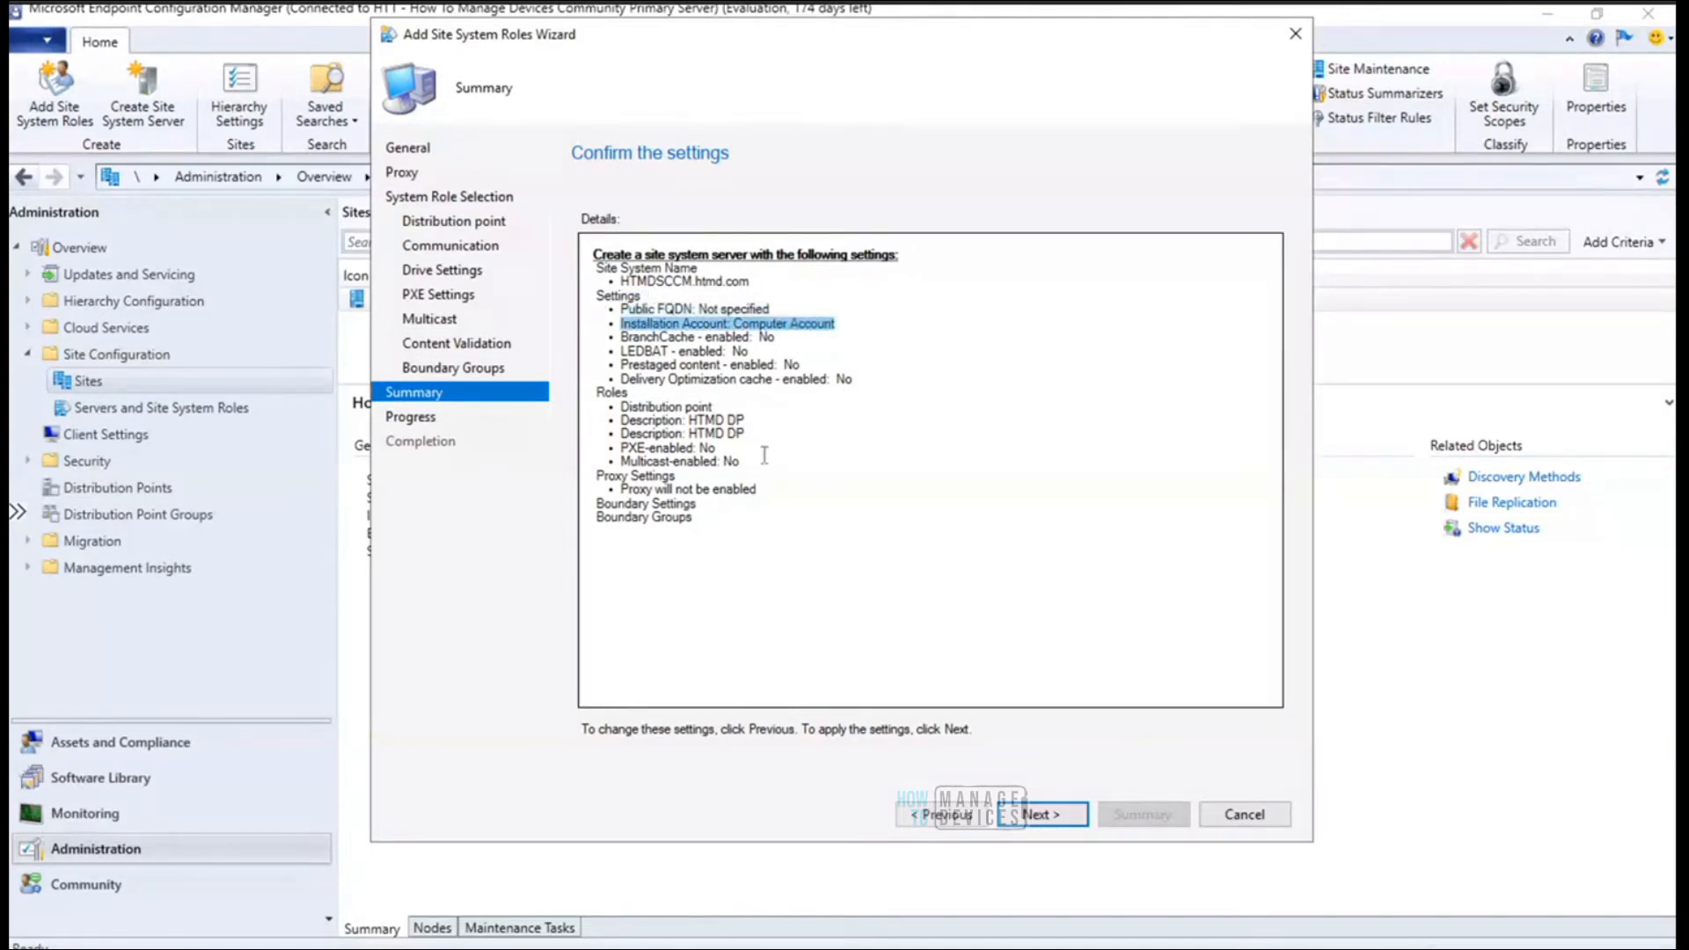
click(764, 455)
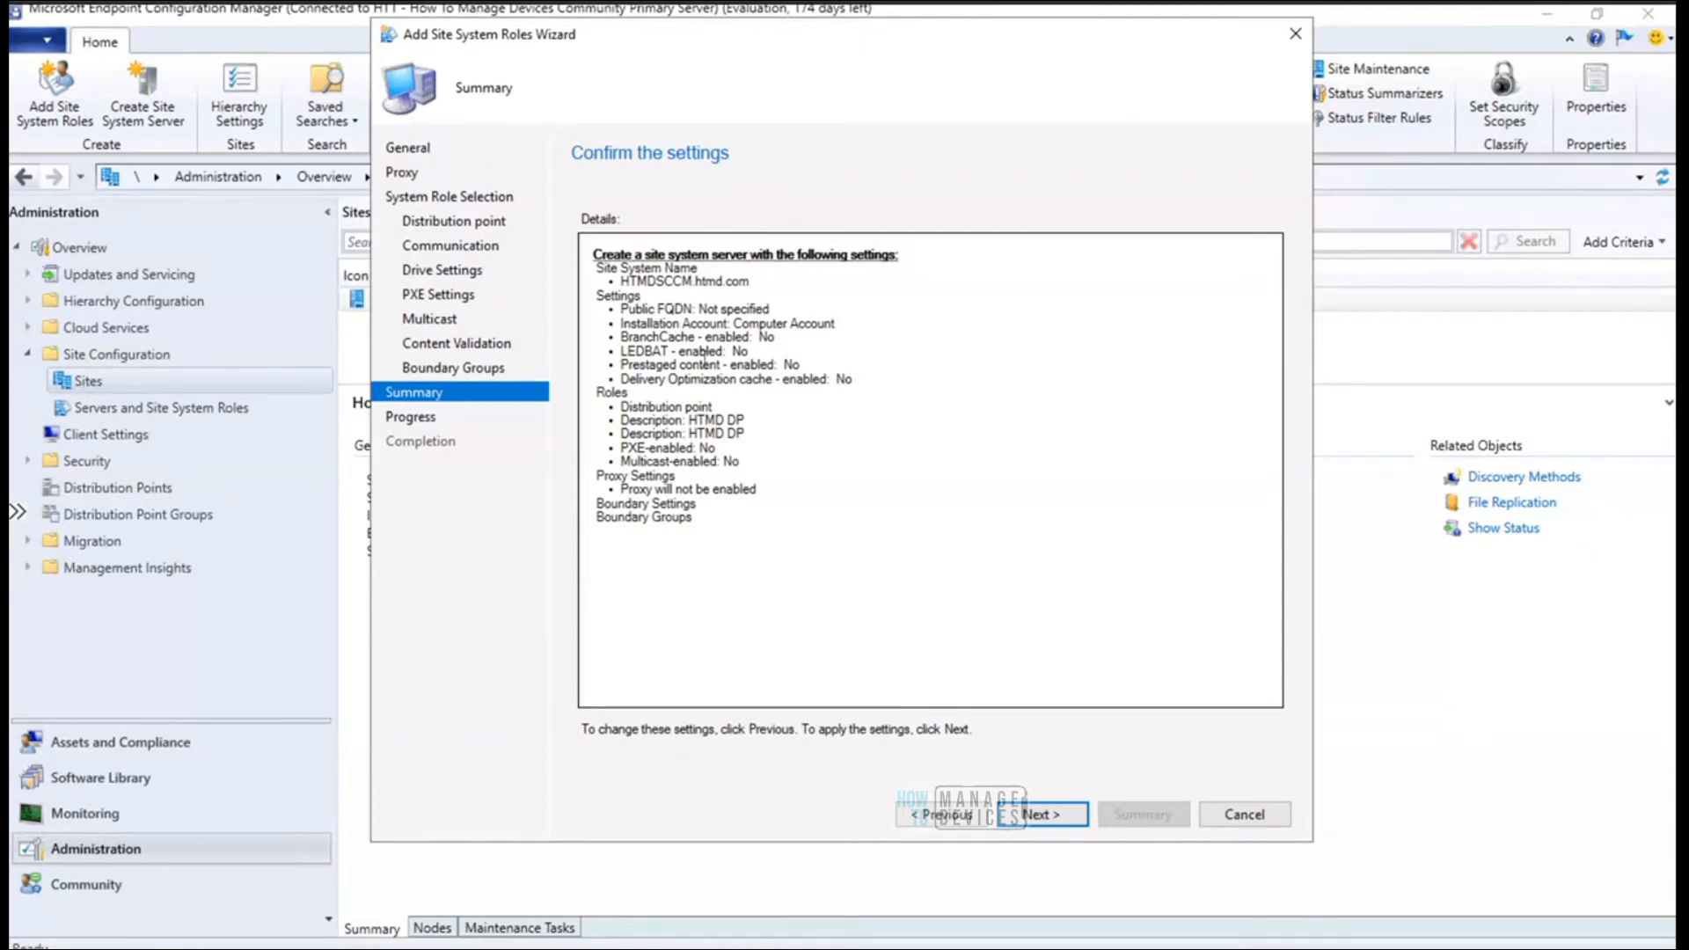
drag(621, 351, 728, 364)
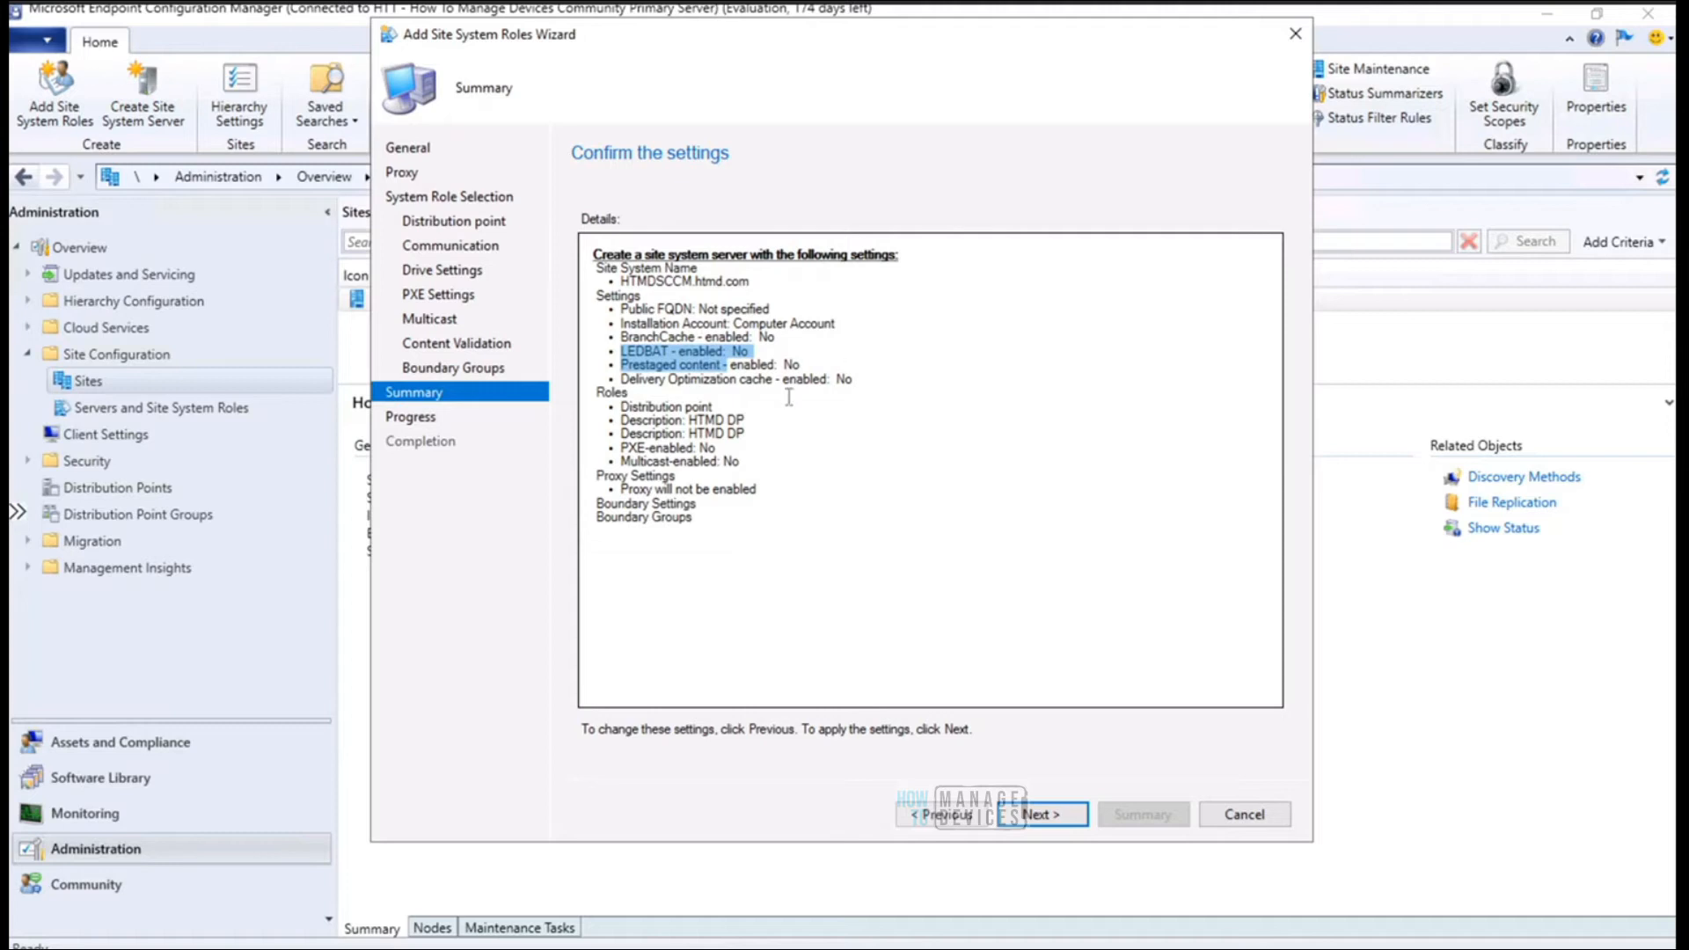
Apply the settings to create the distribution point role and close the wizard
click(1037, 813)
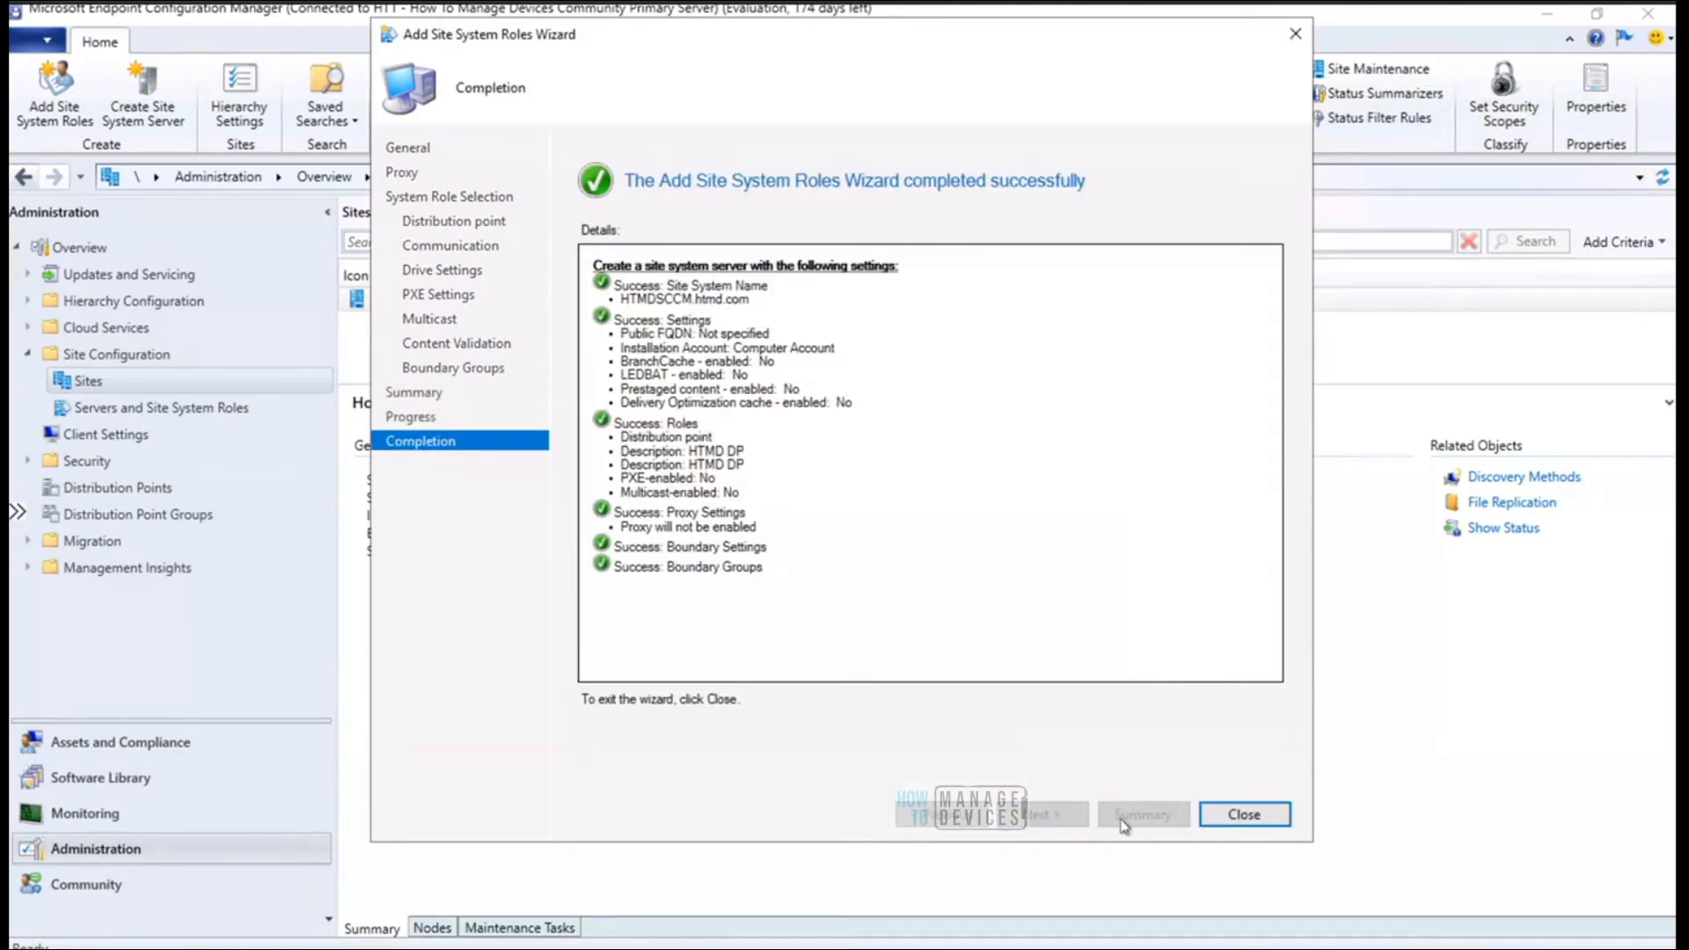
click(1247, 825)
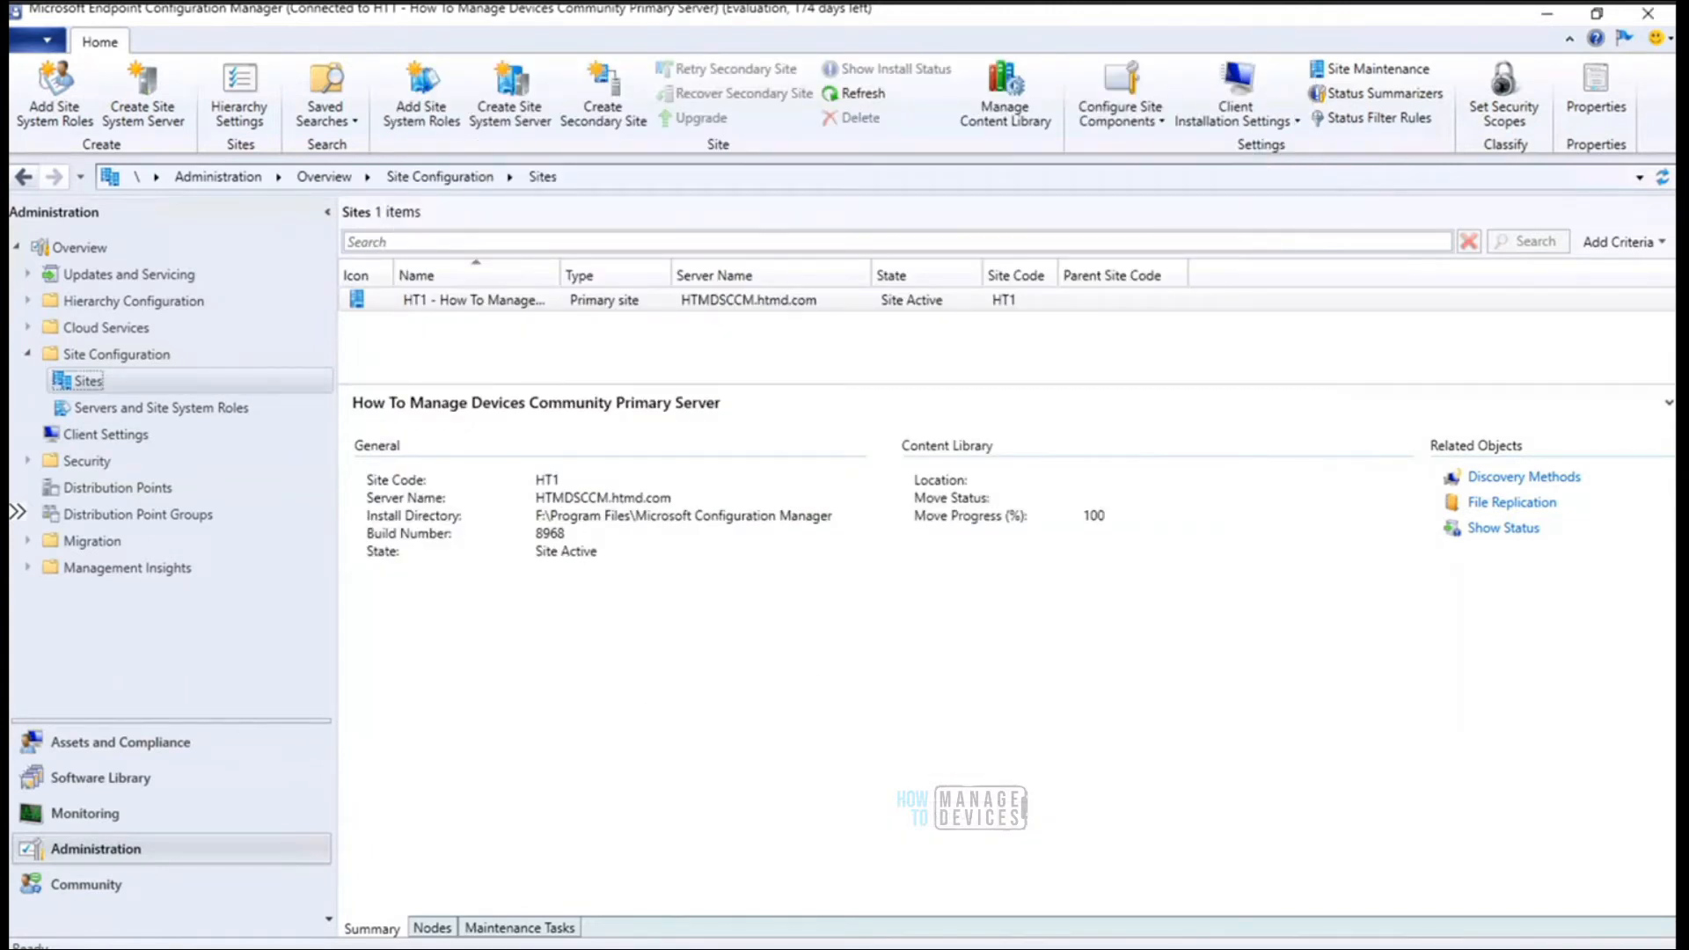
Switch to the Configuration Manager Logs folder in File Explorer and open the current hman.log file
key(alt+Tab)
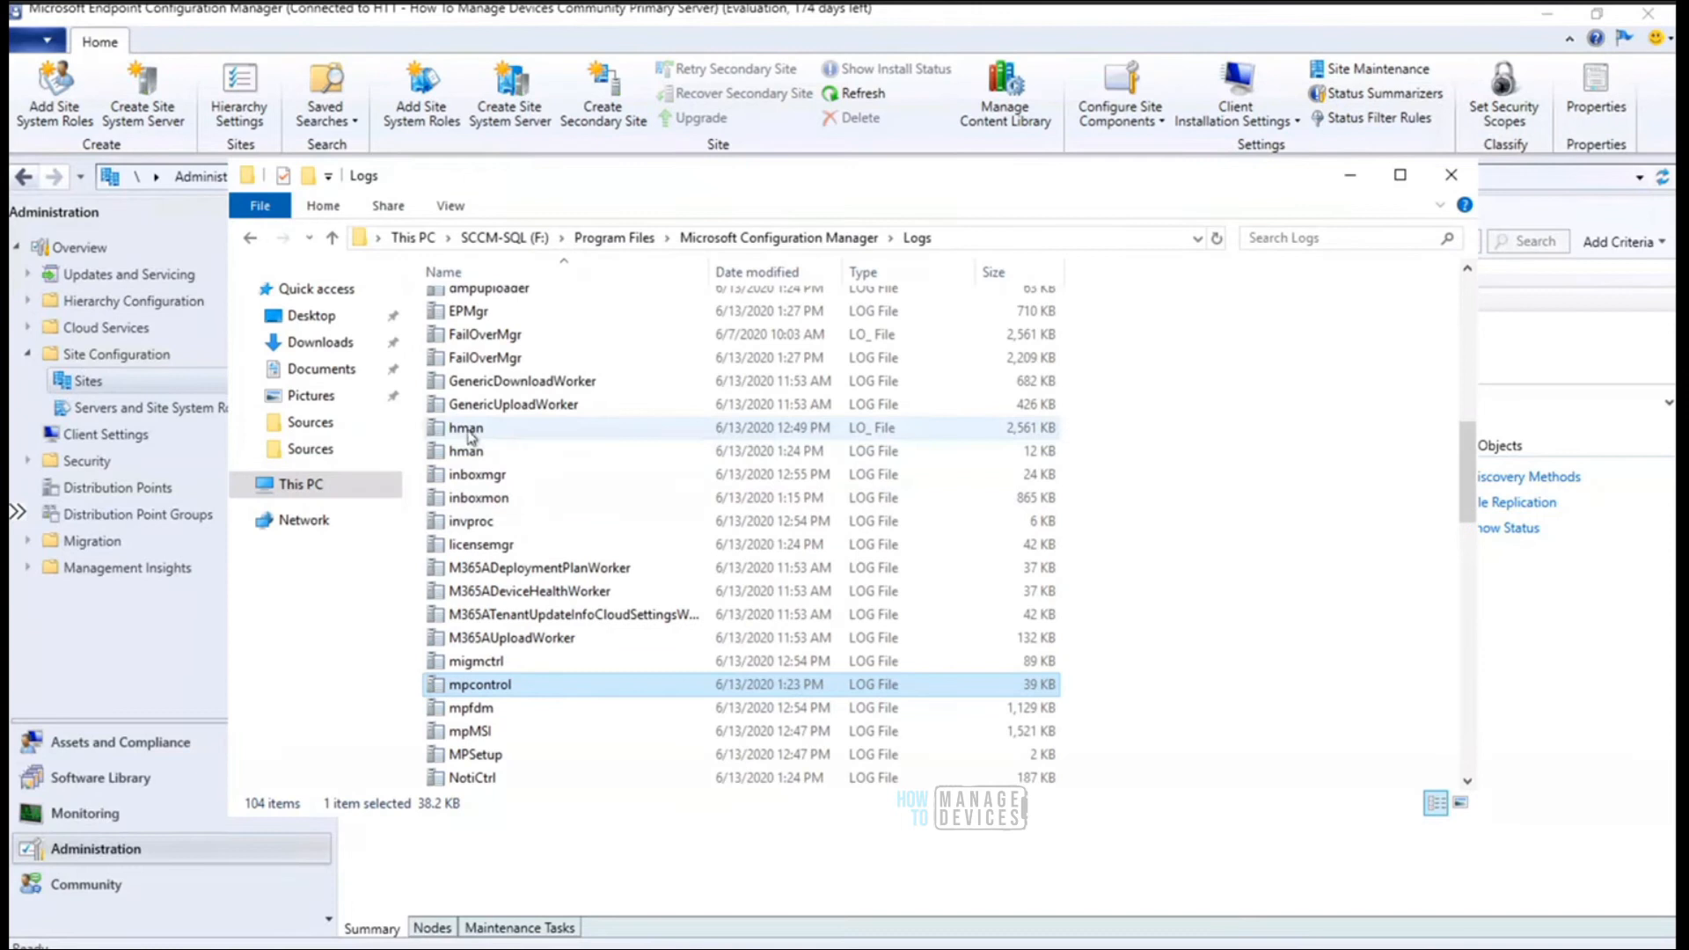
click(468, 432)
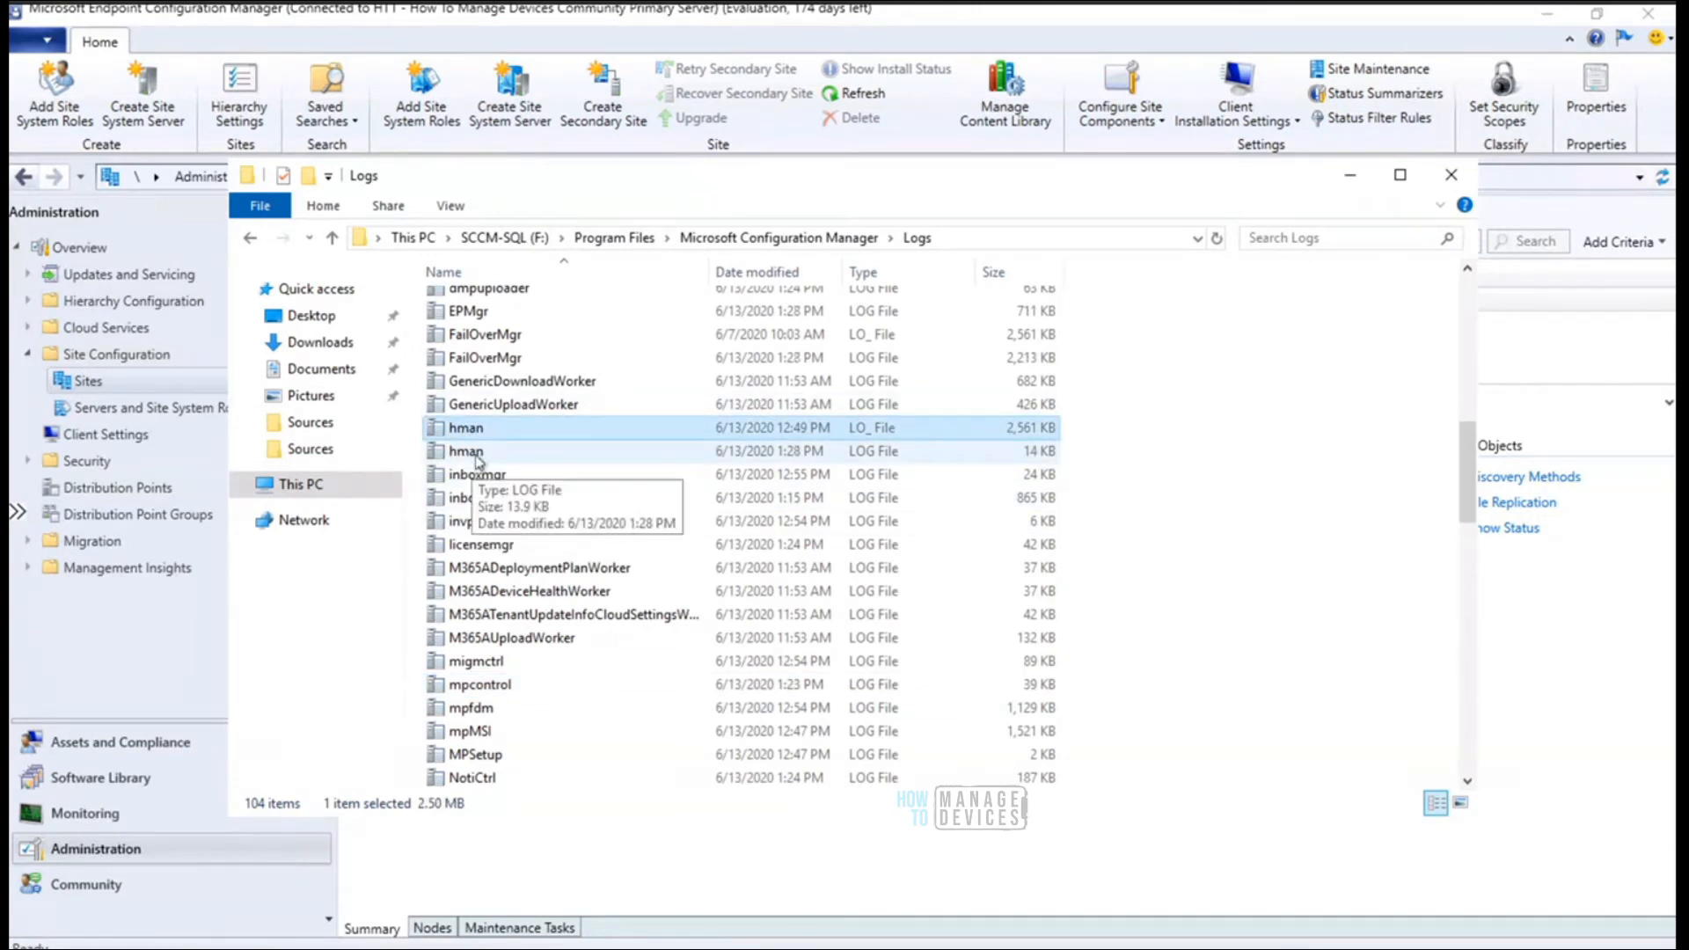
click(473, 458)
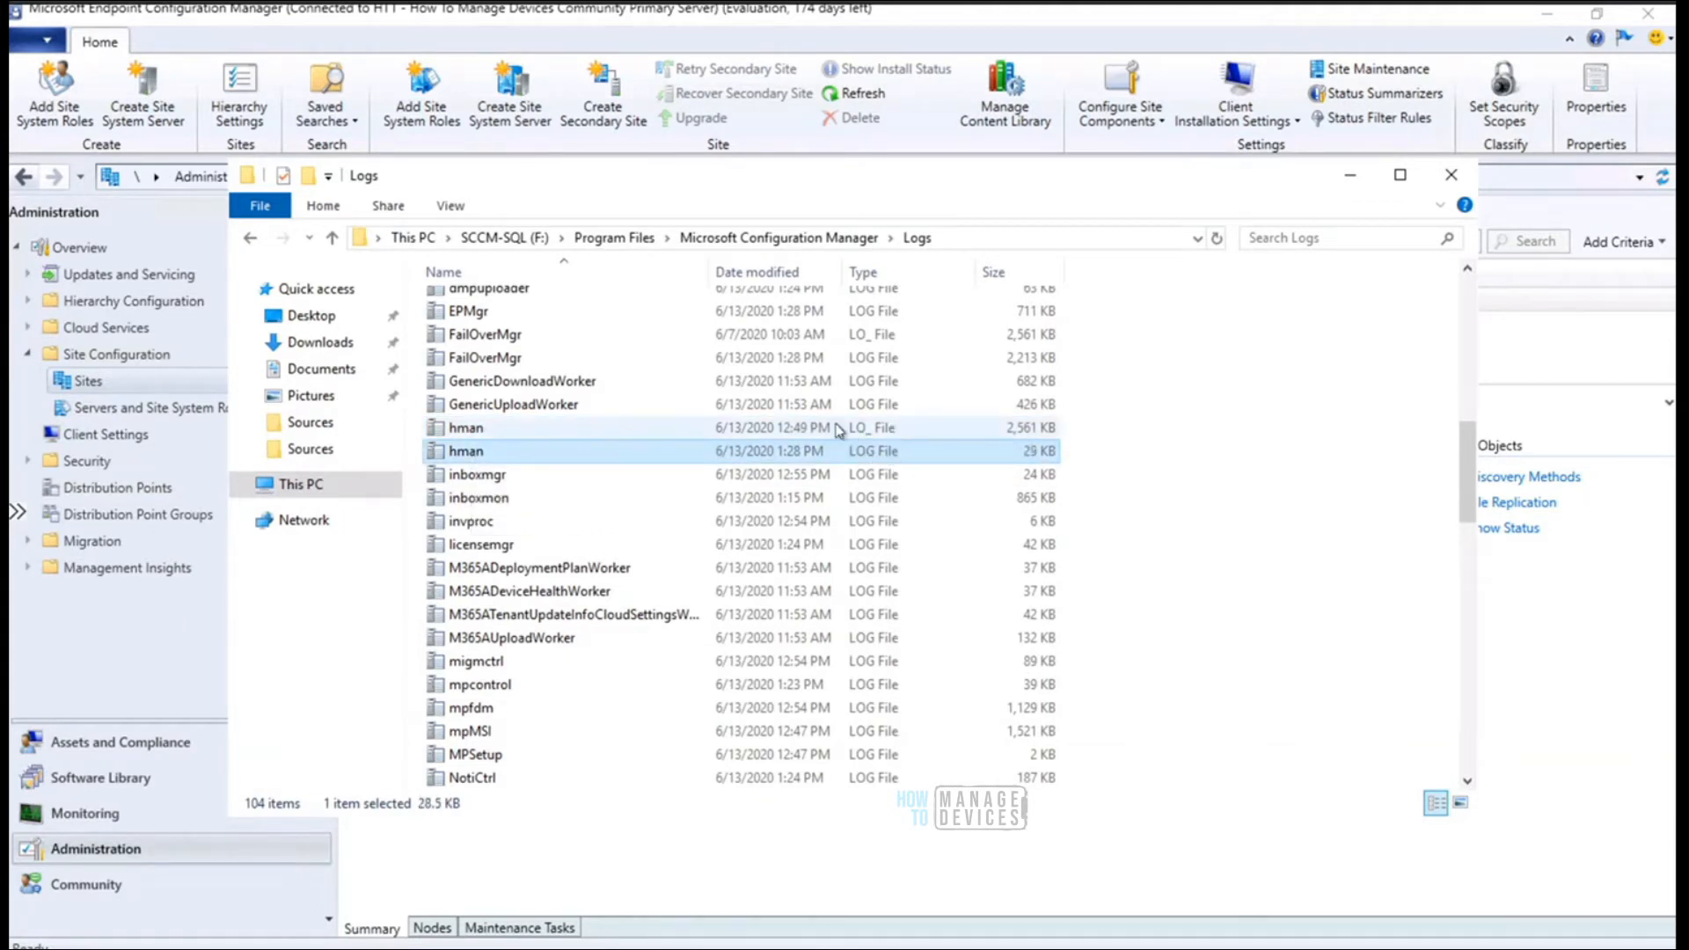
double_click(598, 452)
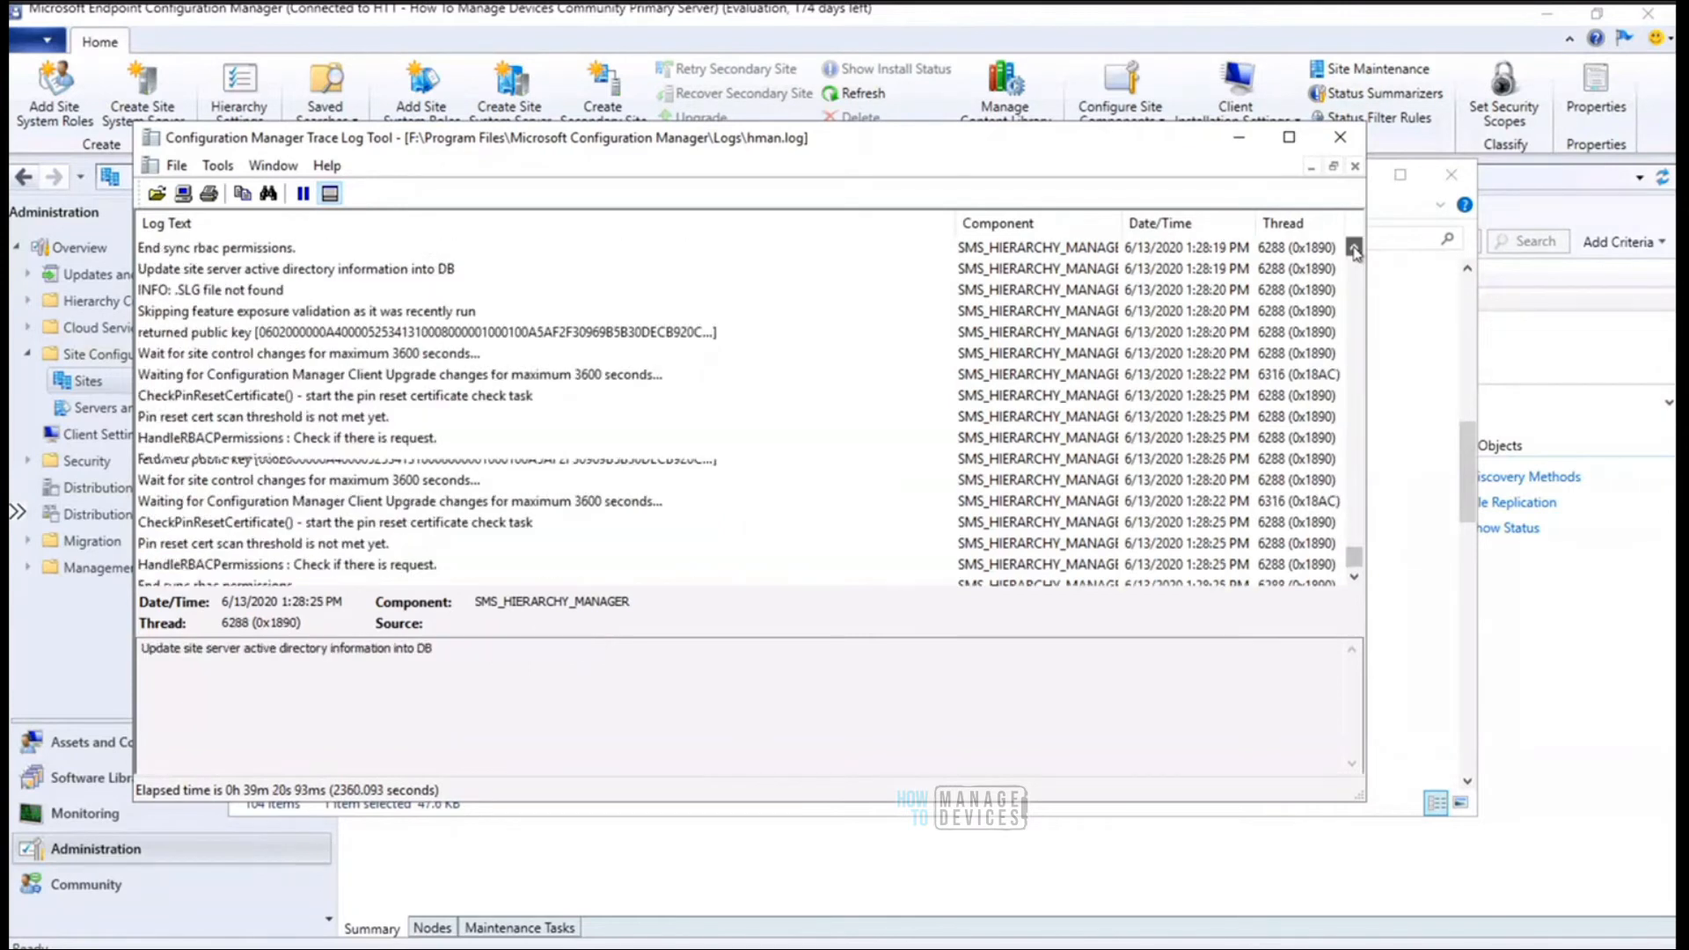
Examine the recent hierarchy manager entries in hman.log for processing of the site change
click(1355, 249)
click(1355, 249)
click(1355, 249)
click(1355, 249)
click(1355, 249)
click(1355, 249)
click(1355, 249)
click(1355, 249)
click(1355, 249)
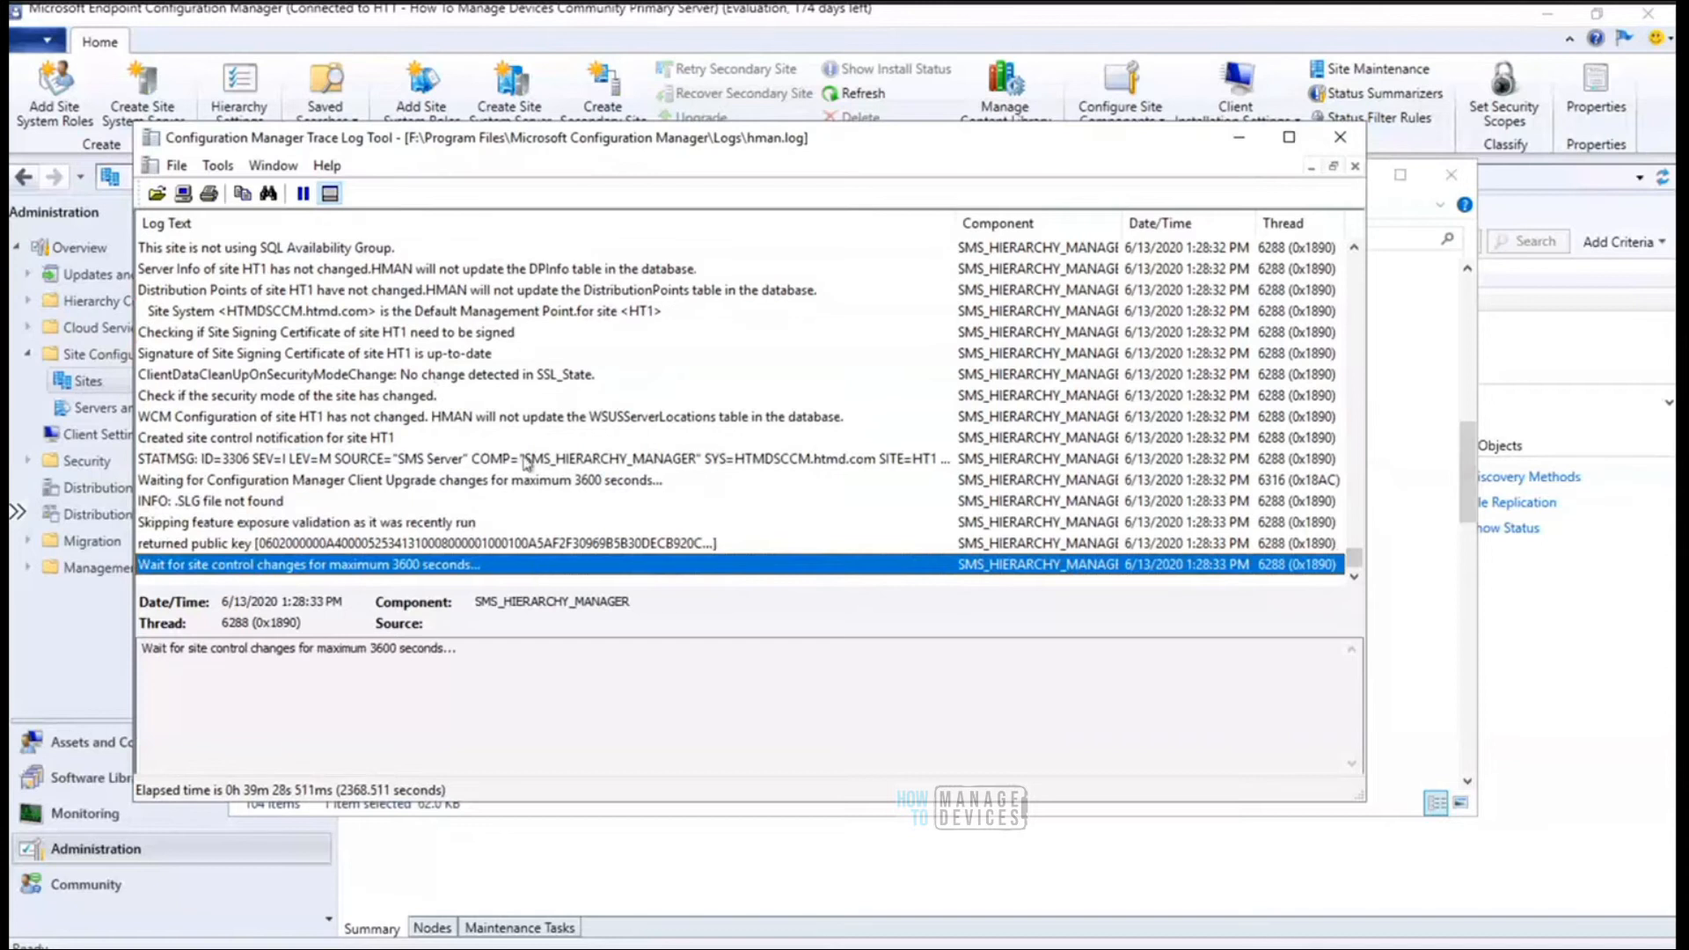
Search hman.log upward for "distri" and return to the newest log entries
click(503, 438)
key(ctrl+f)
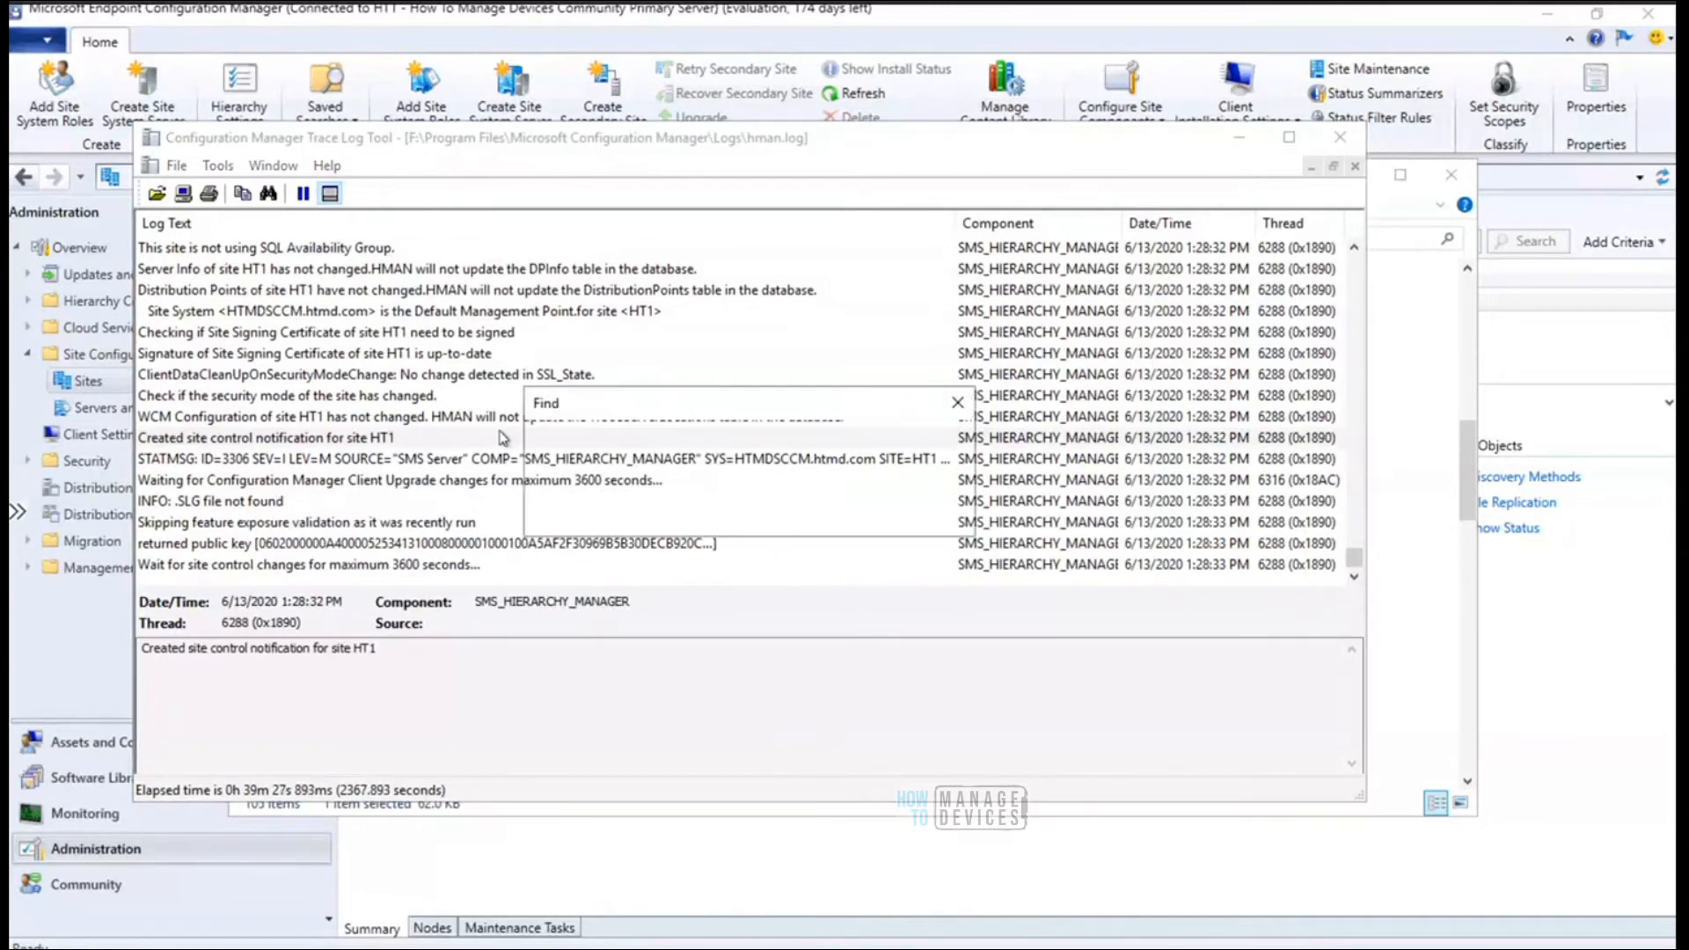
text(distri)
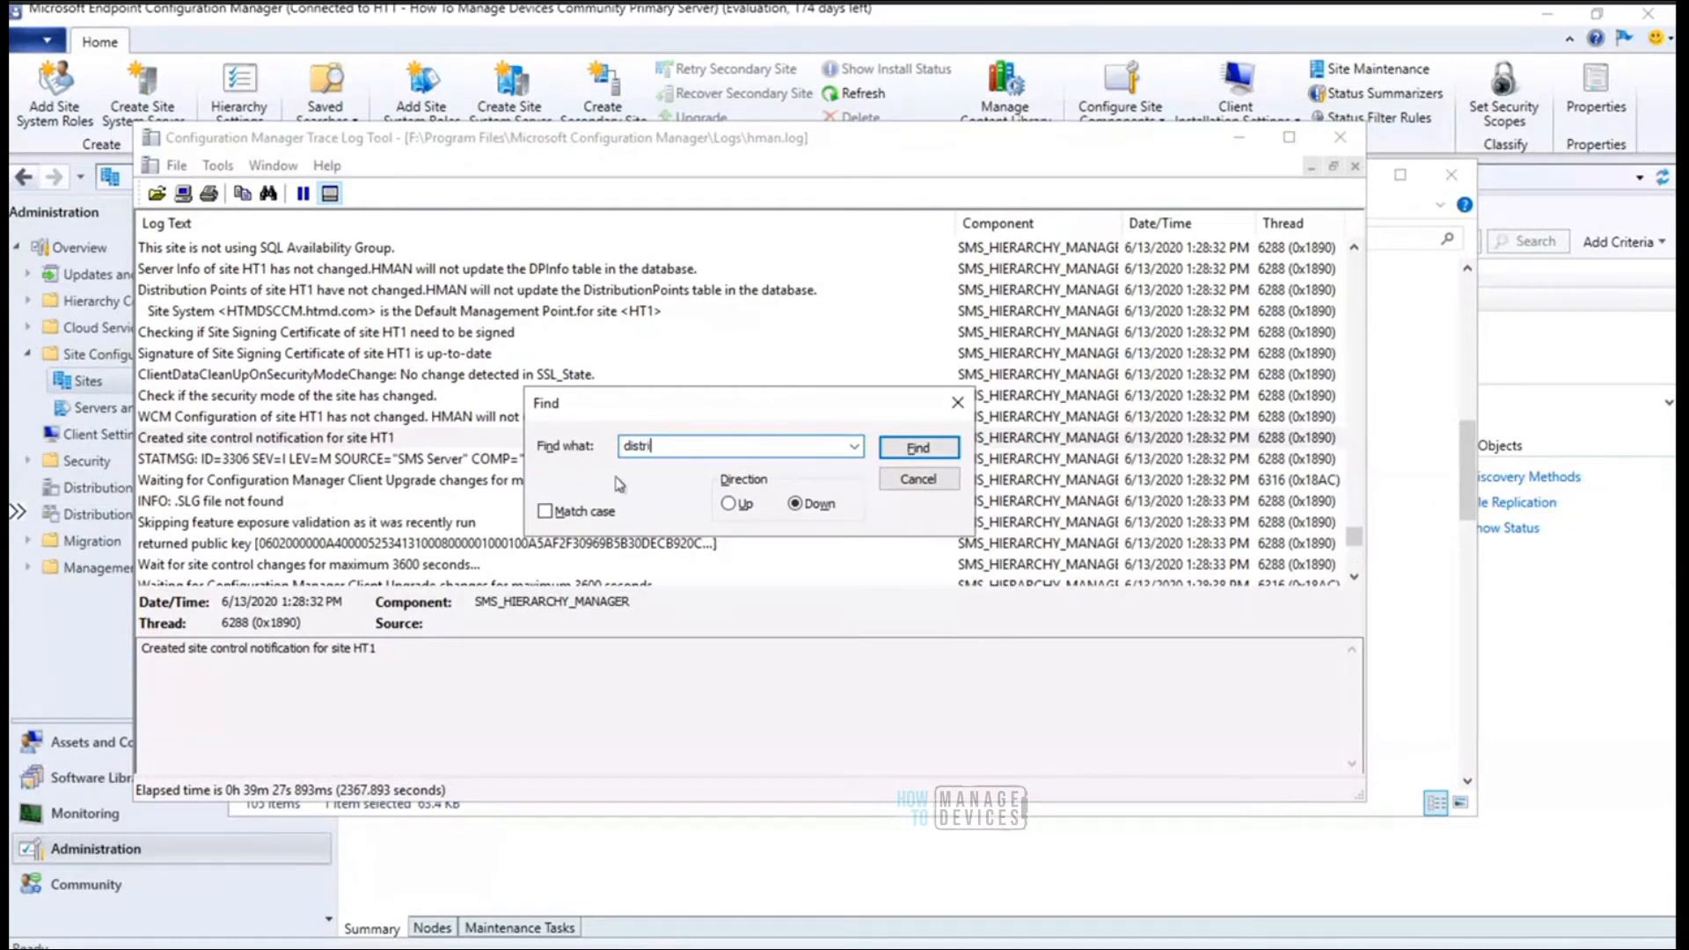
click(729, 504)
click(917, 452)
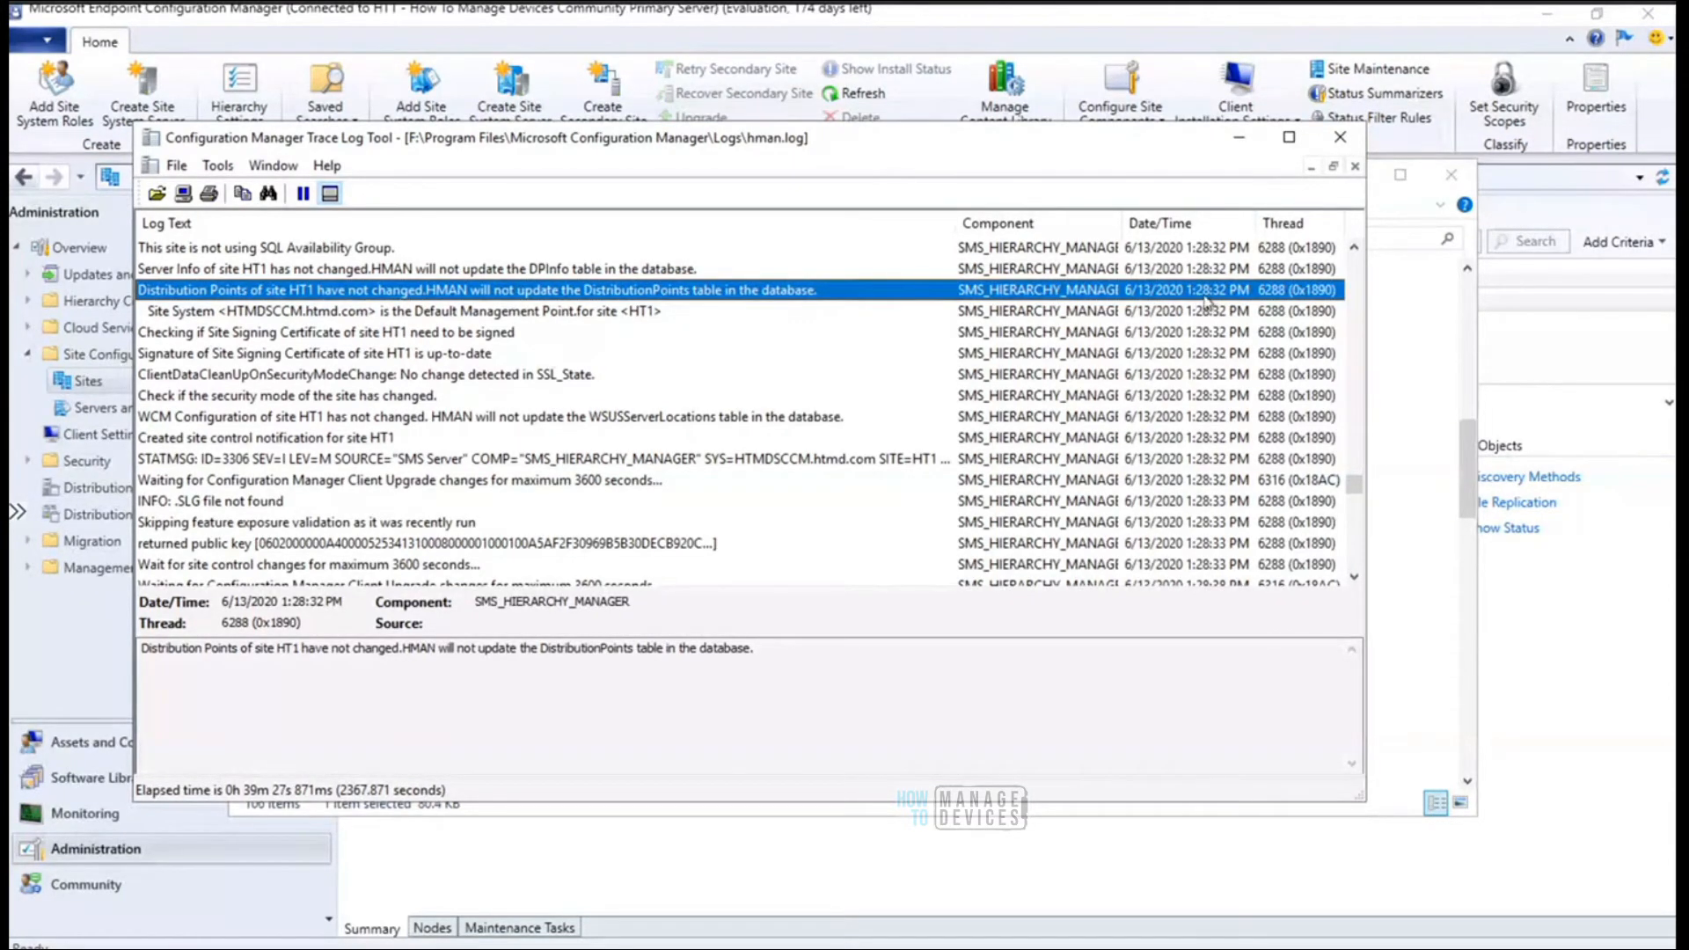
drag(1354, 474, 1322, 576)
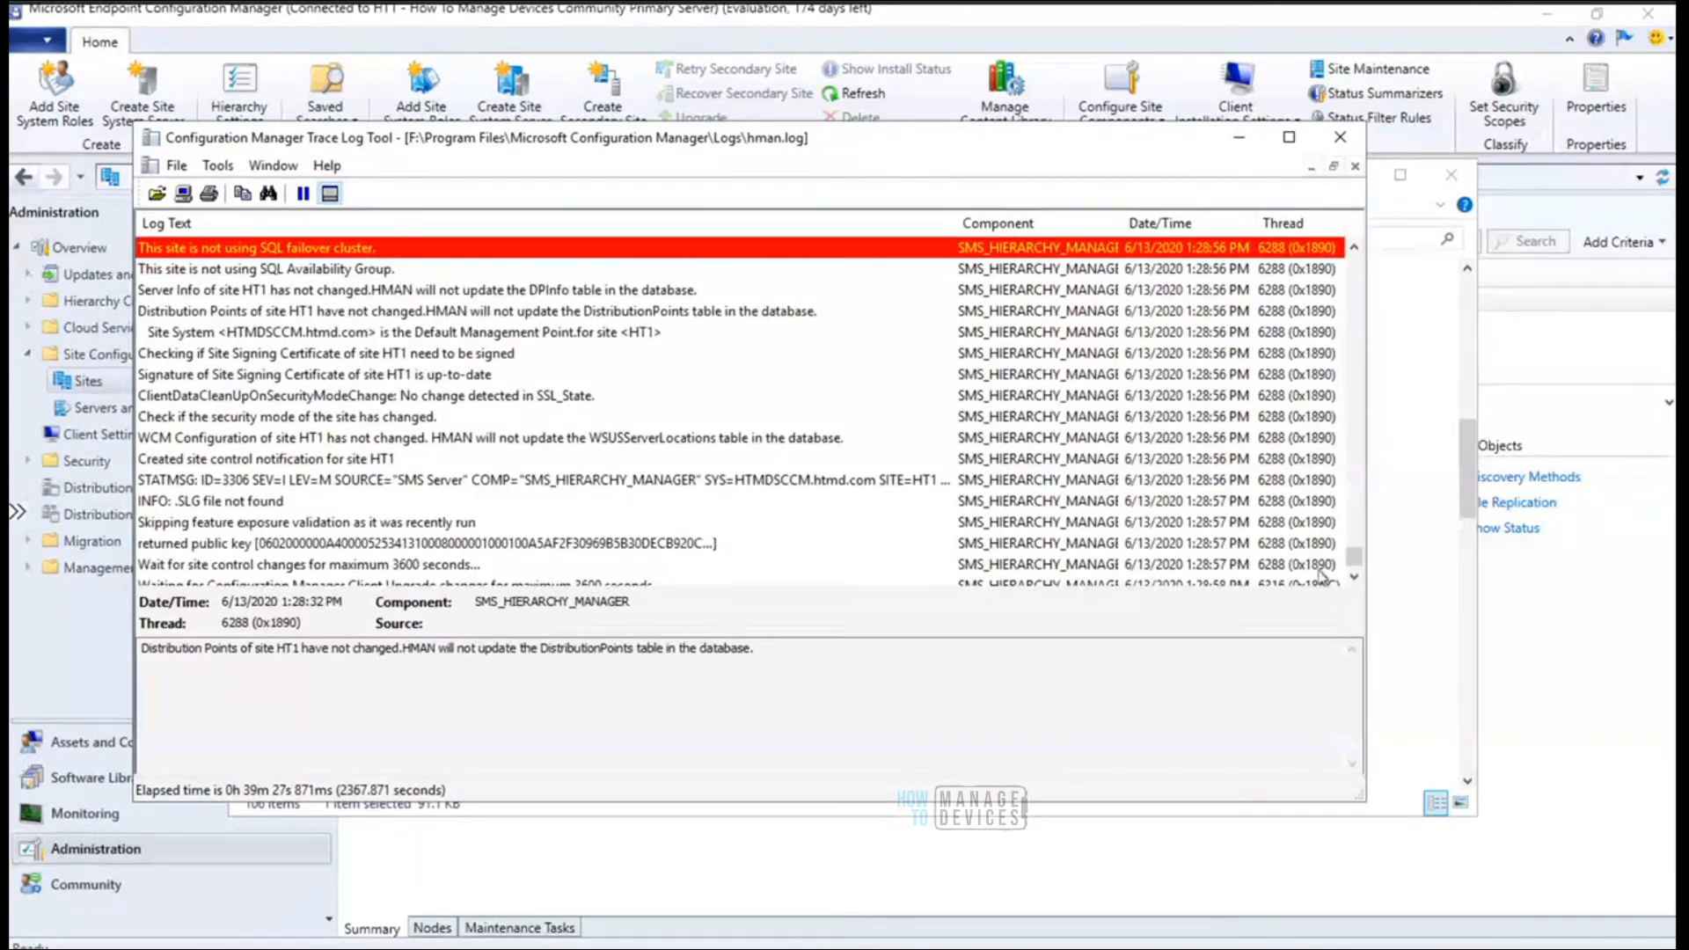
click(1323, 578)
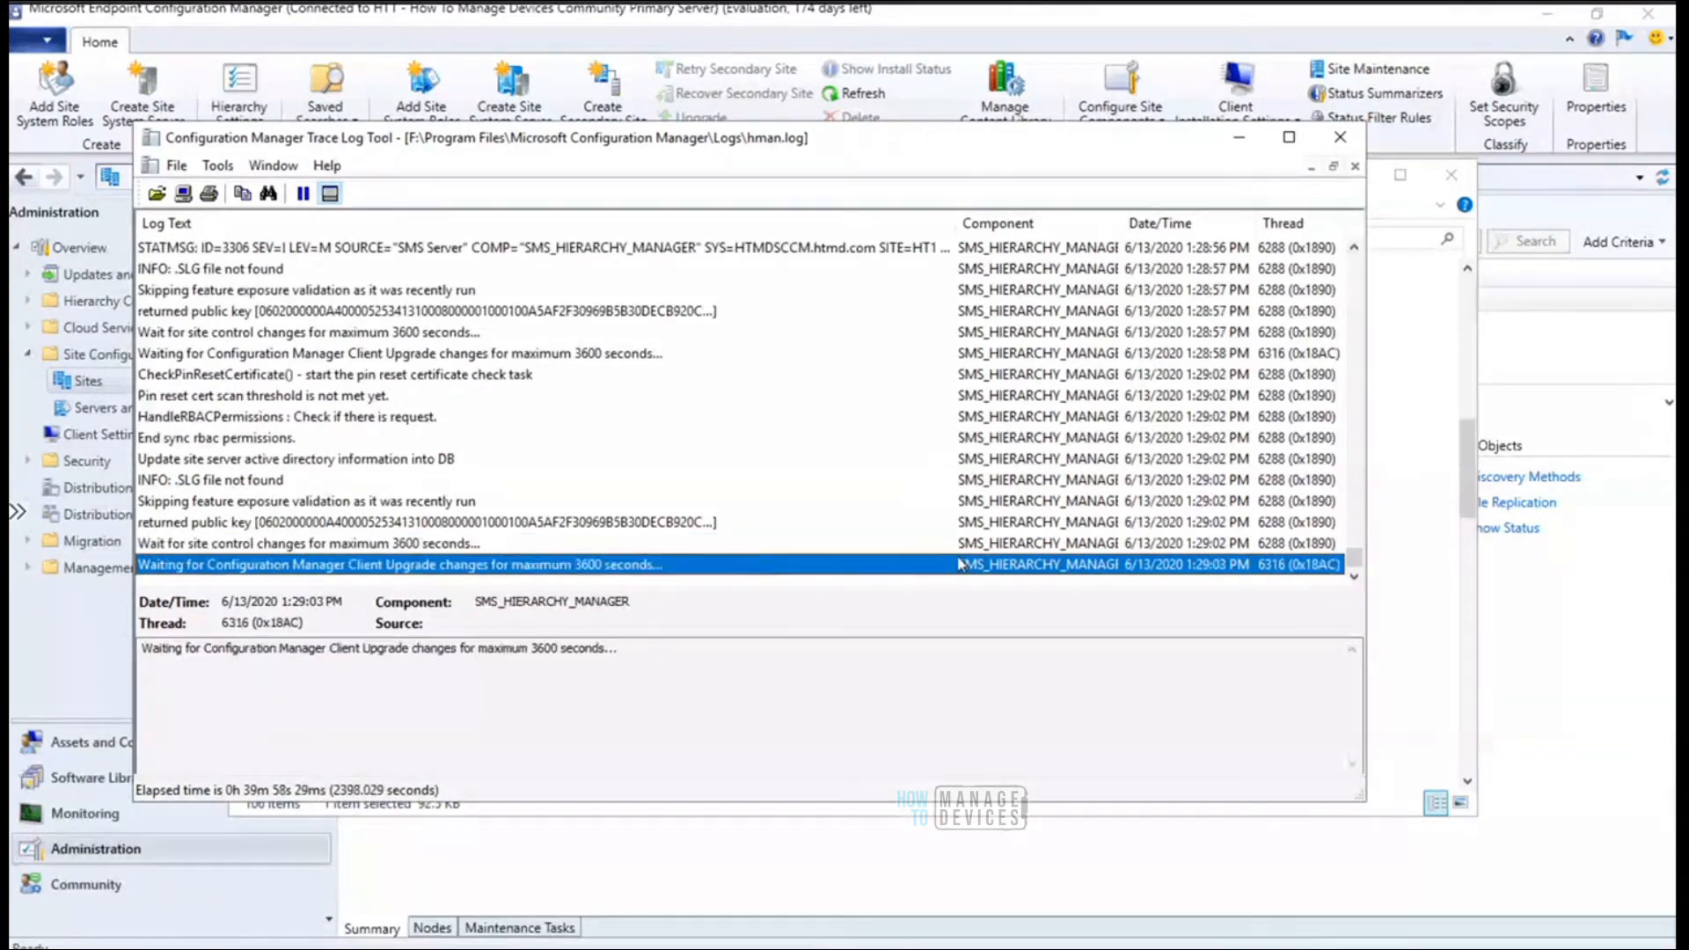
Repeat the upward search for "distri" in hman.log and go back to the latest log entry
key(ctrl+f)
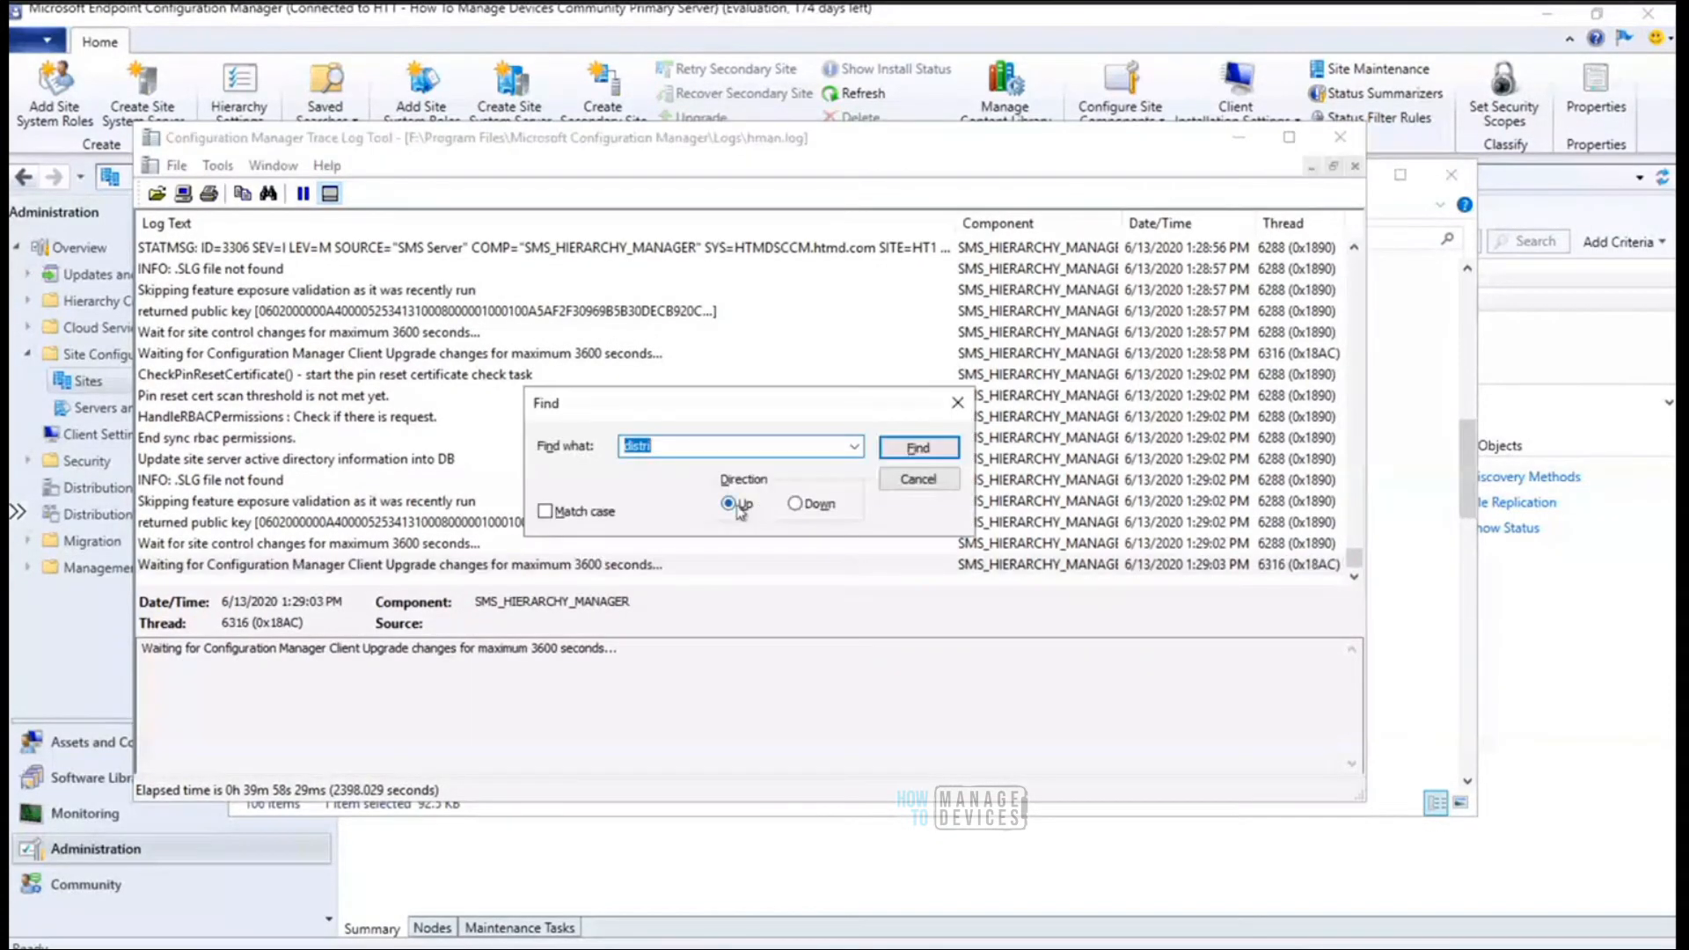
click(944, 456)
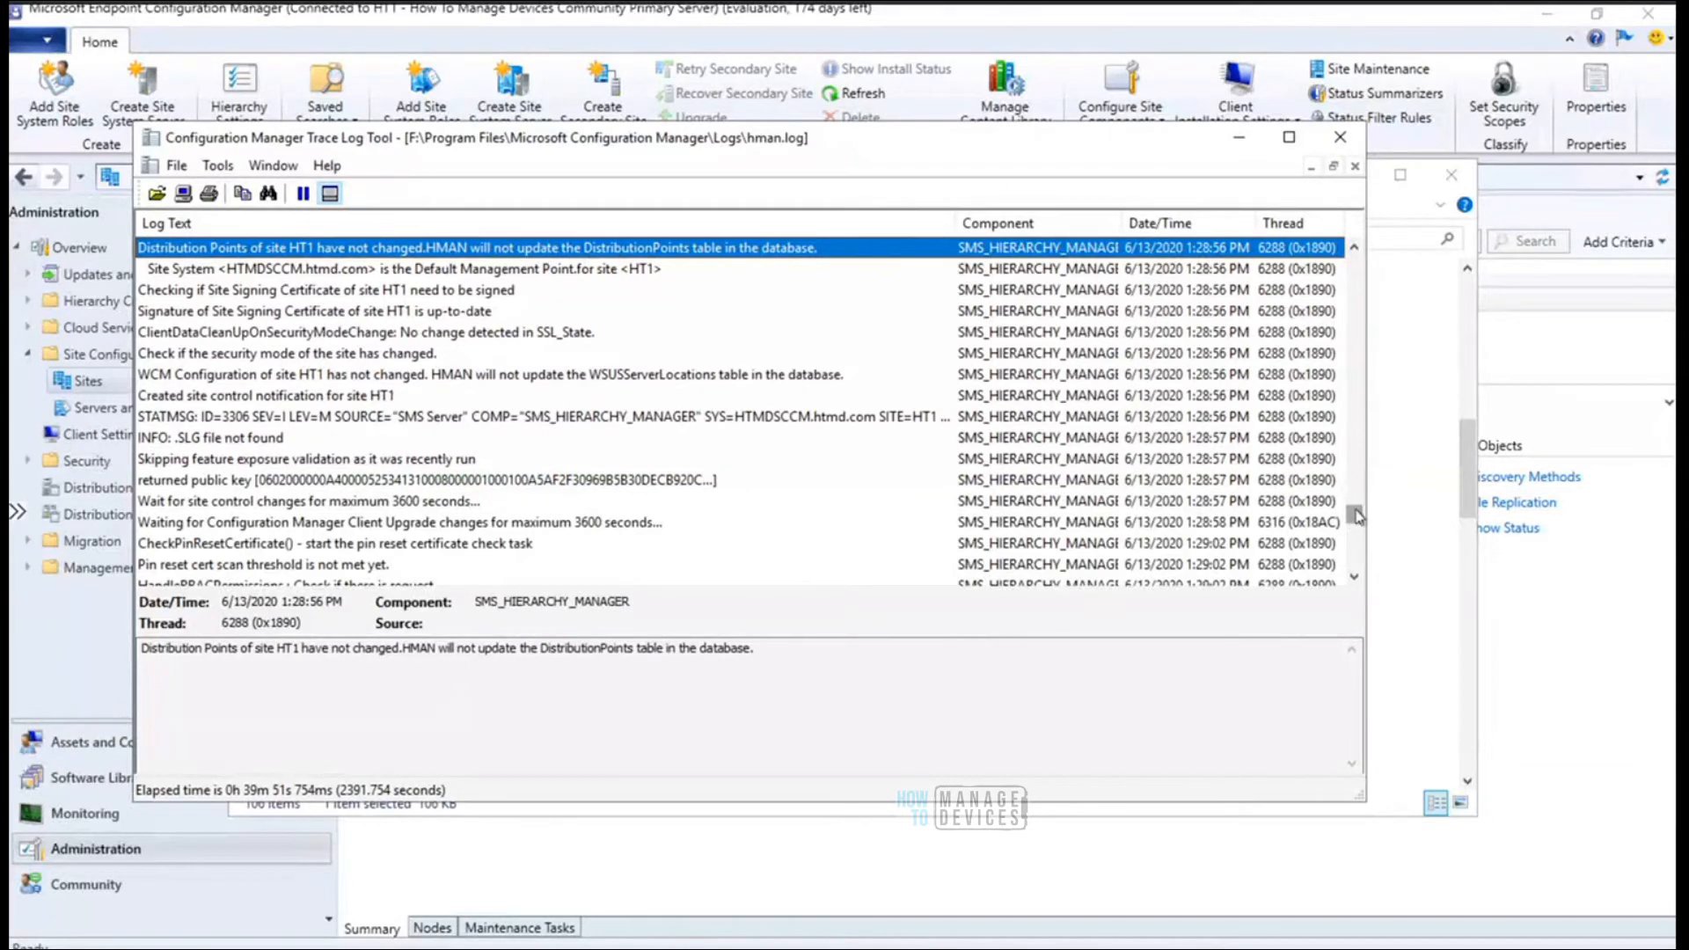
drag(1355, 522, 1355, 559)
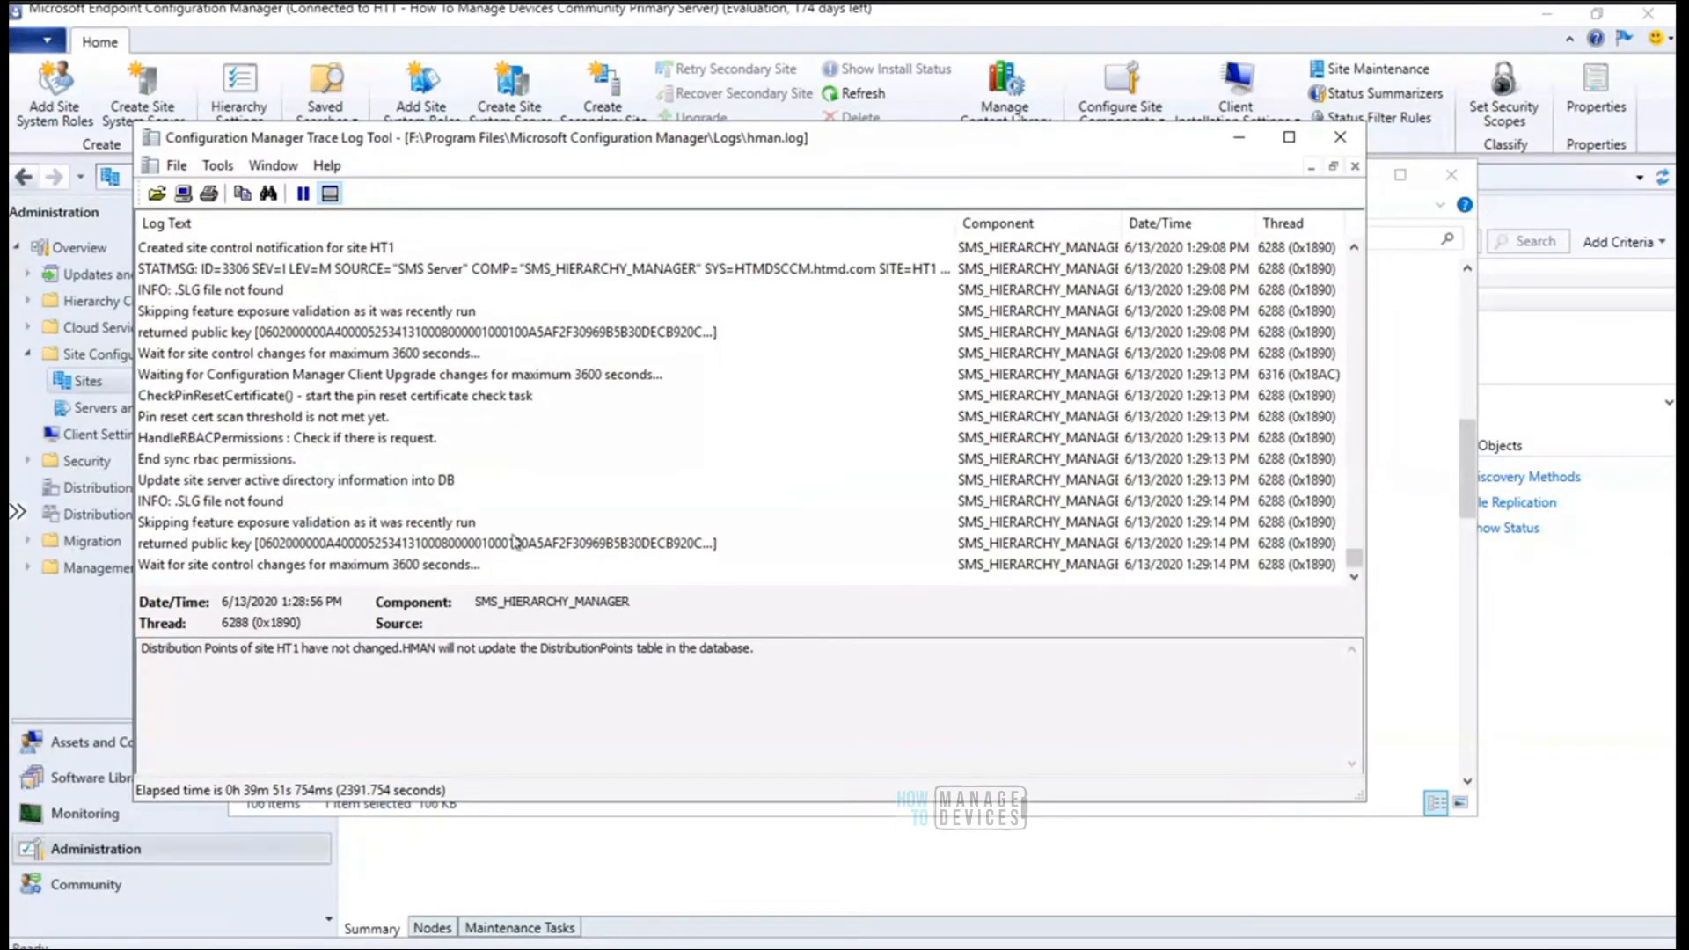
click(477, 572)
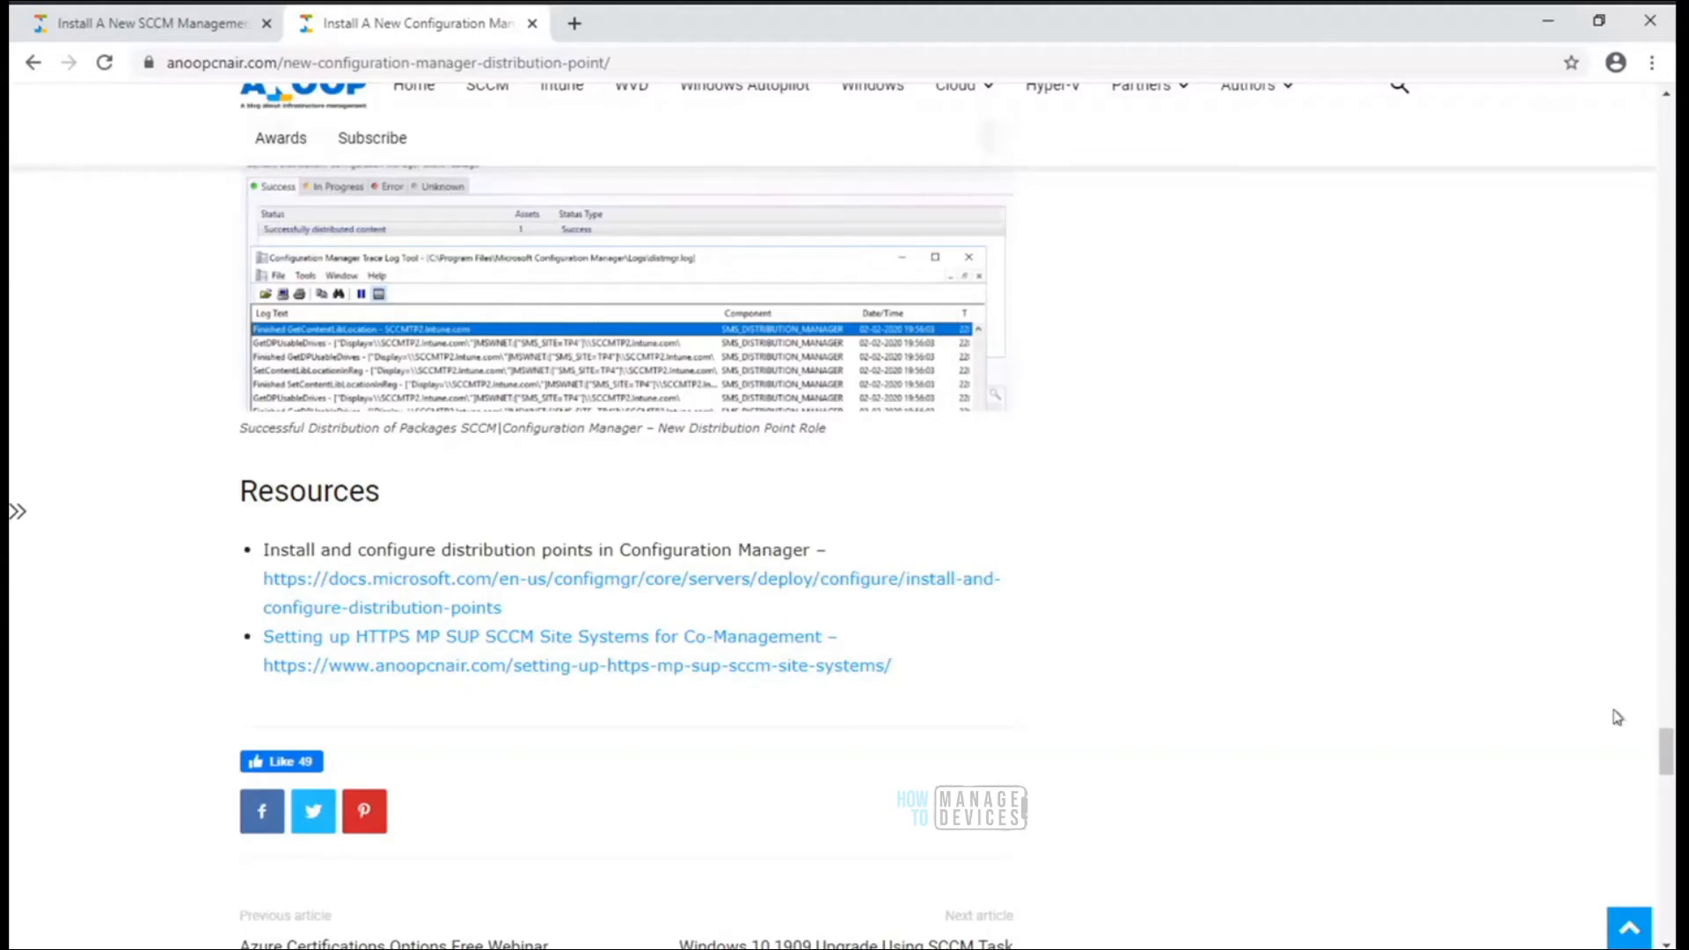
Switch to the distribution point article in the browser and review its sample hman.log lines about changed distribution points
drag(1665, 762, 1649, 649)
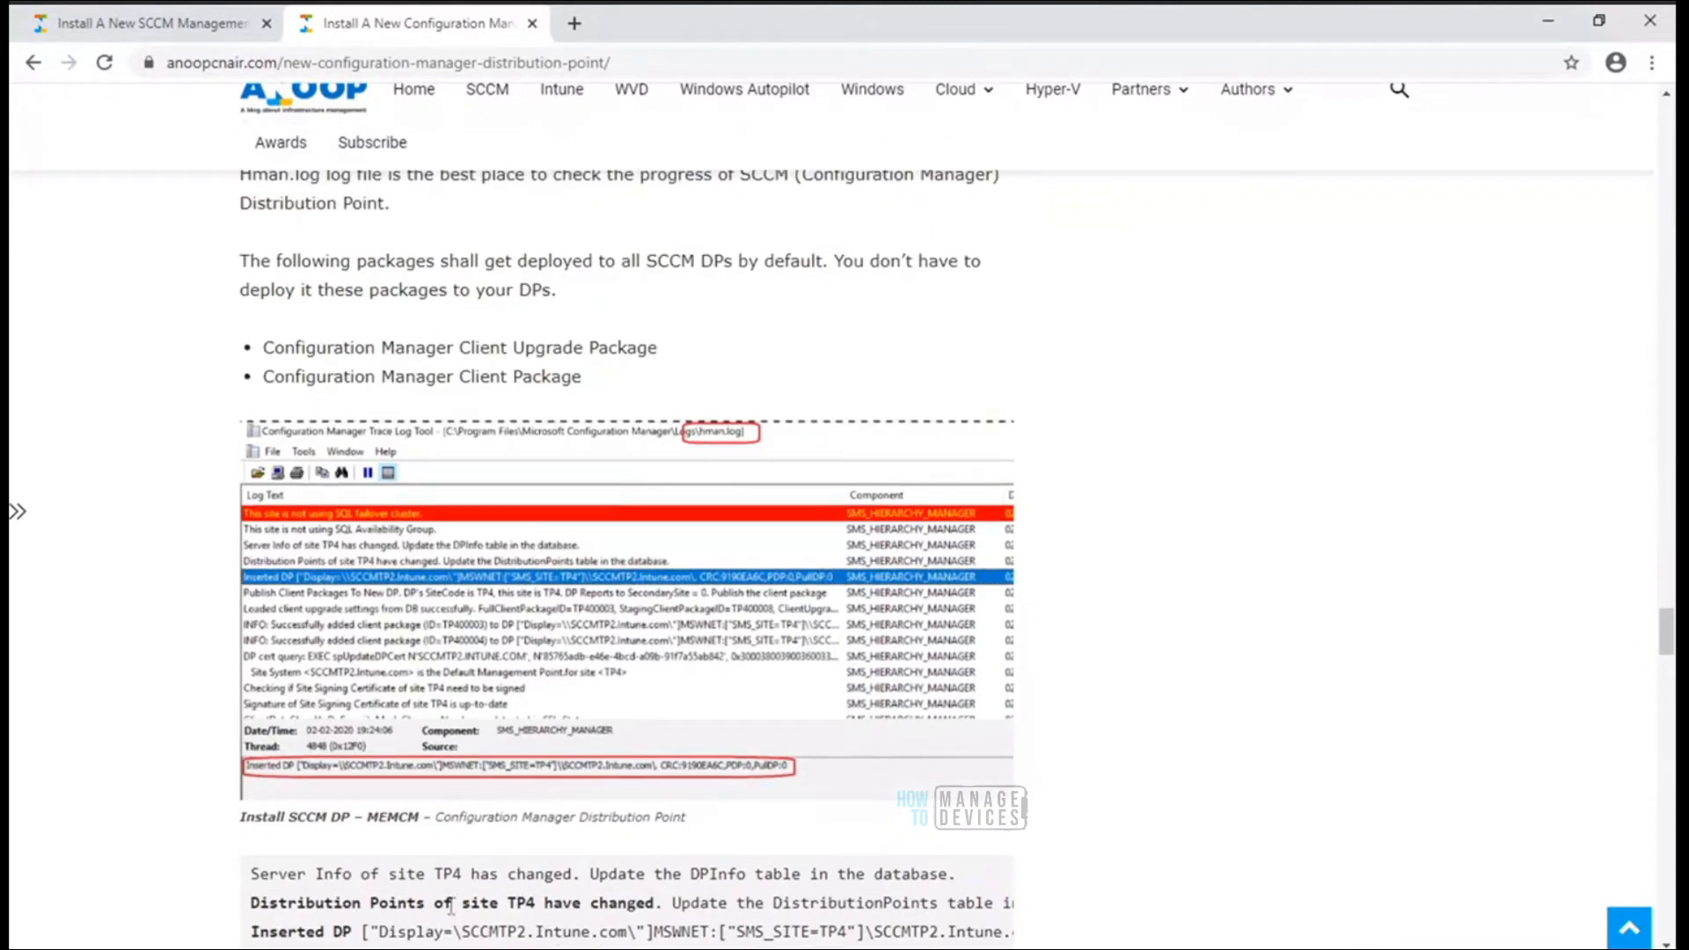
drag(451, 906, 657, 904)
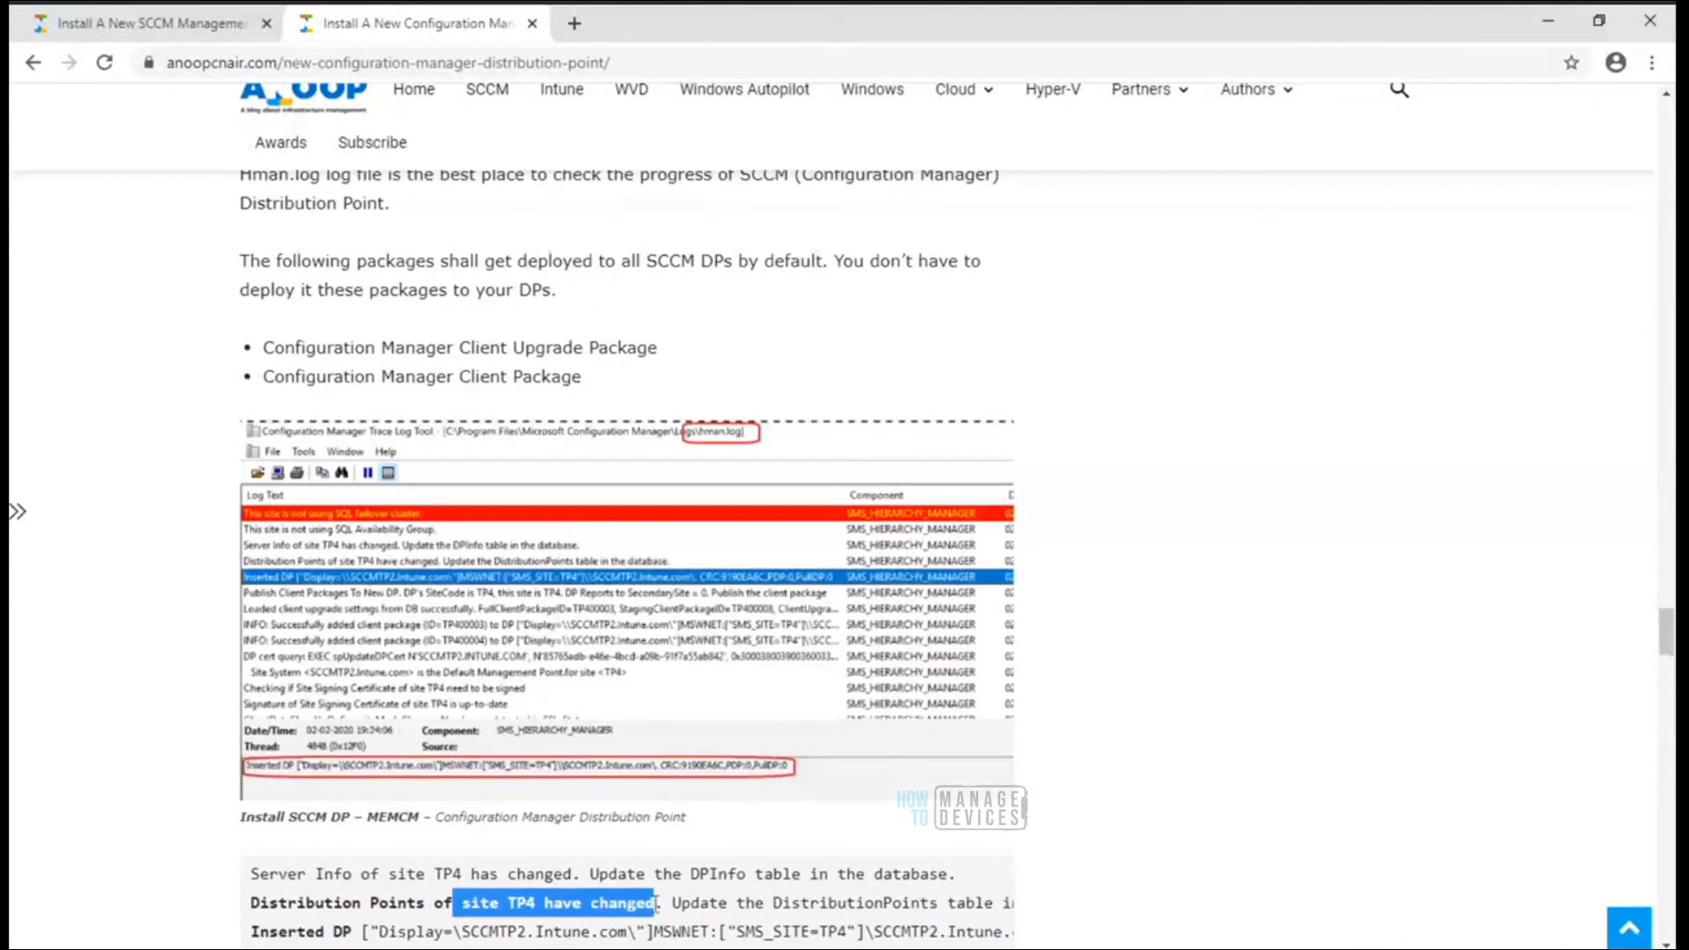
click(657, 904)
drag(253, 906, 507, 906)
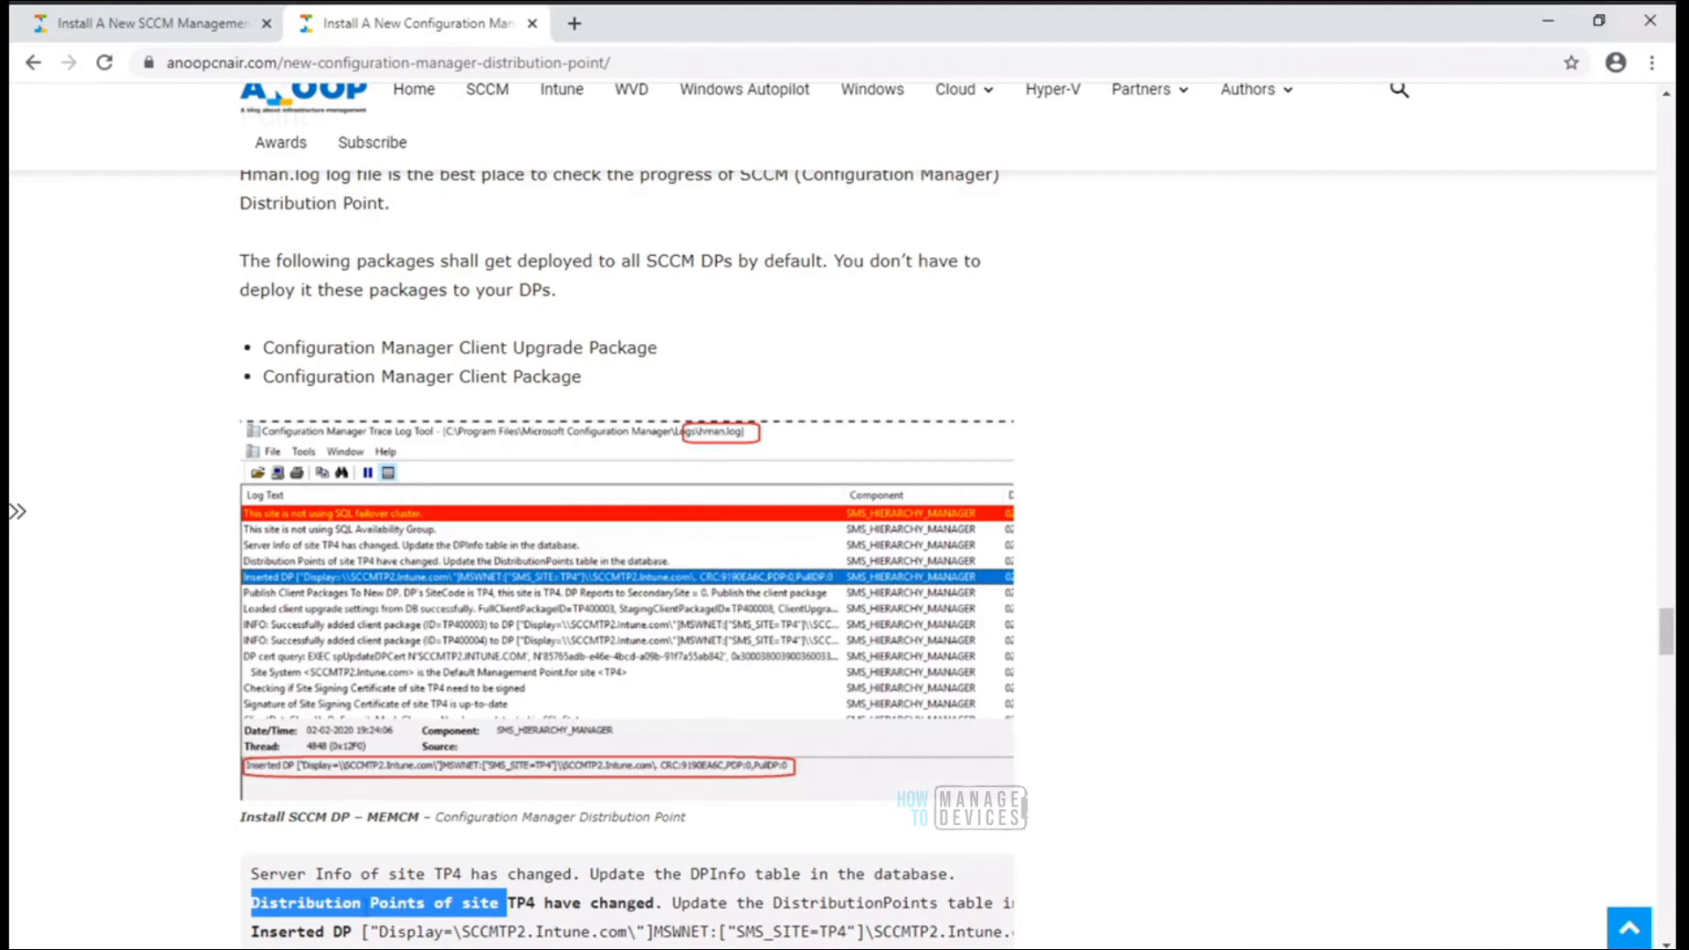
Return to hman.log in the Trace Log Tool and search upward for "distri" from the newest entry
key(alt+Tab)
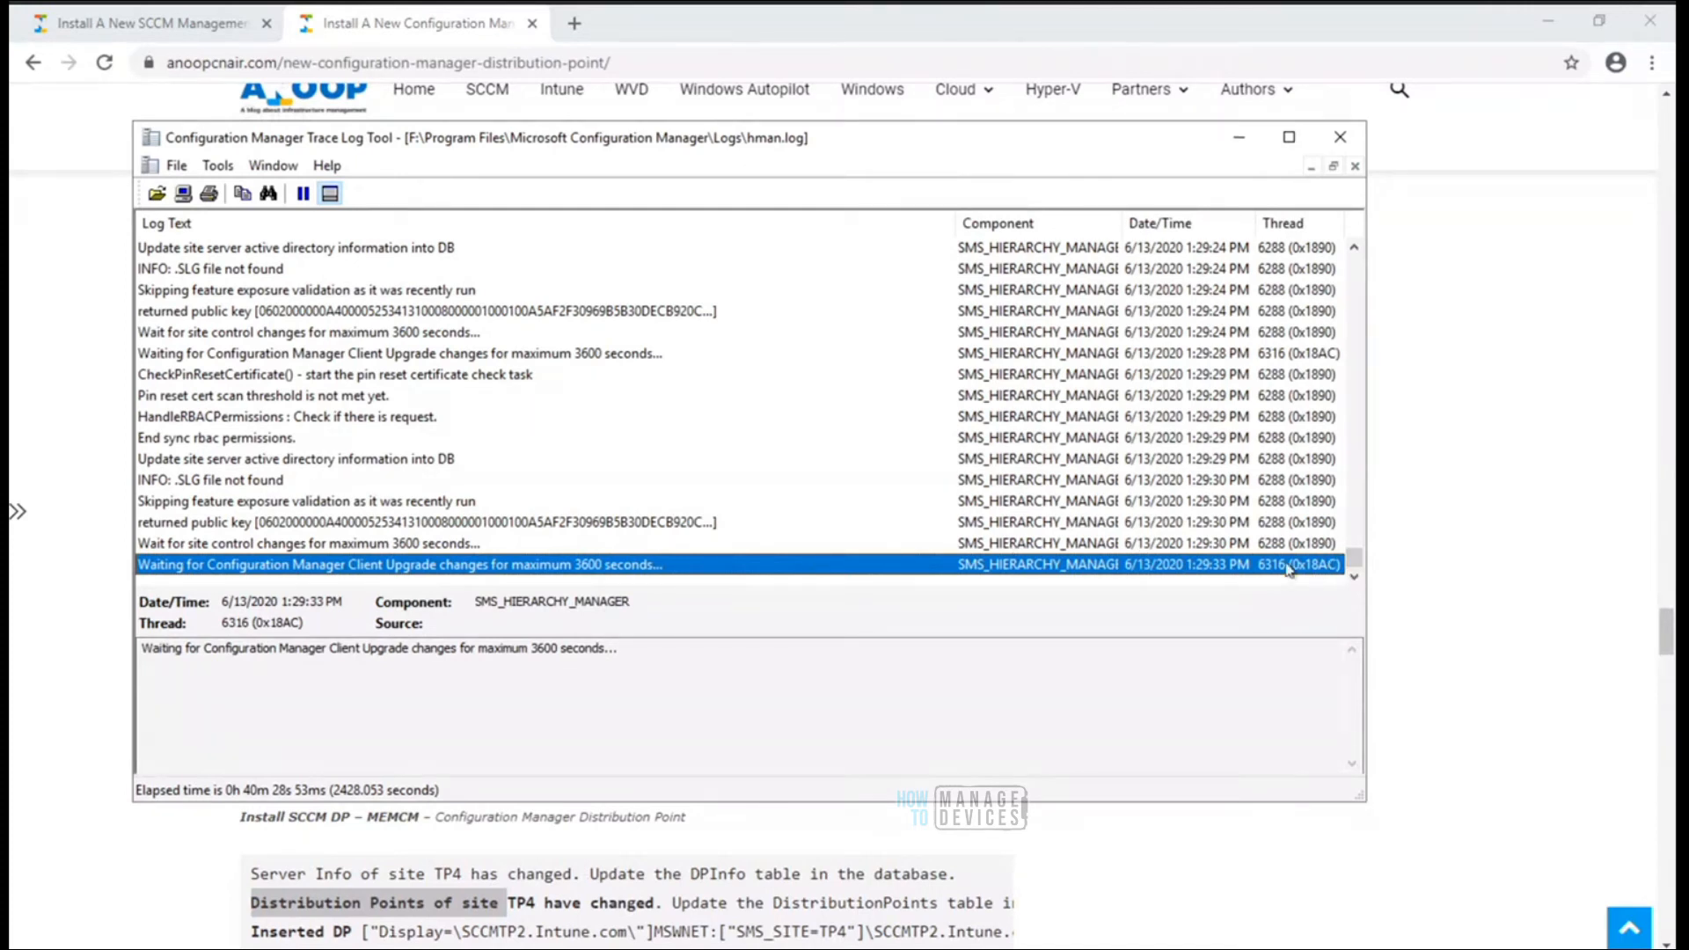
key(ctrl+f)
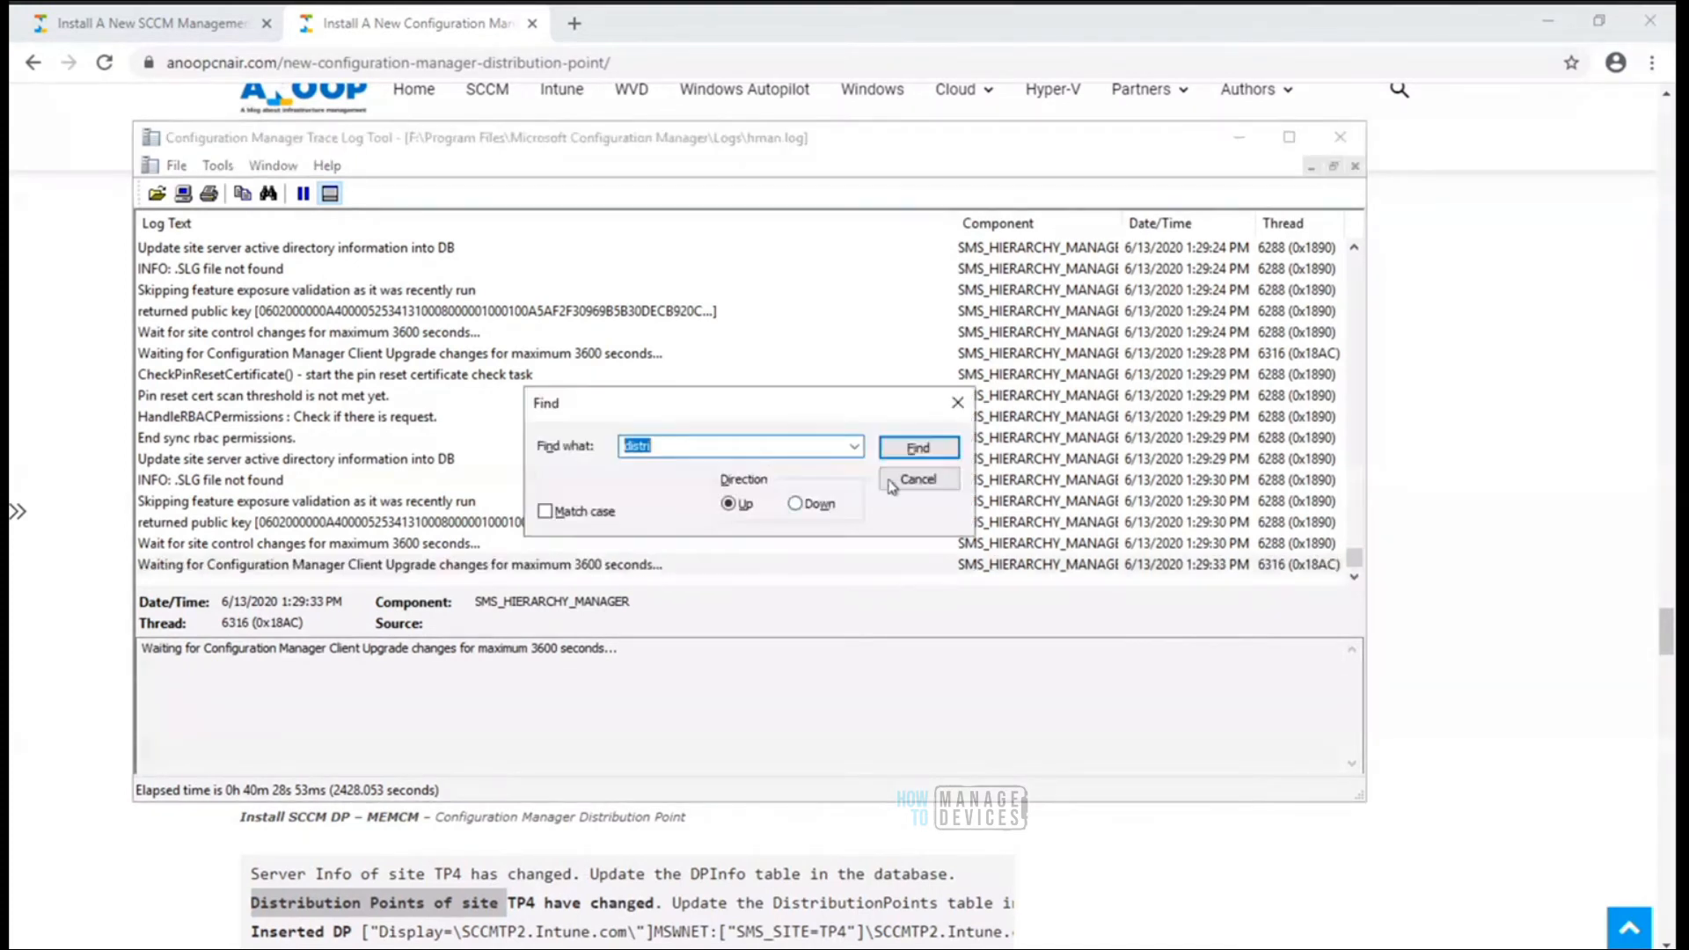
click(928, 458)
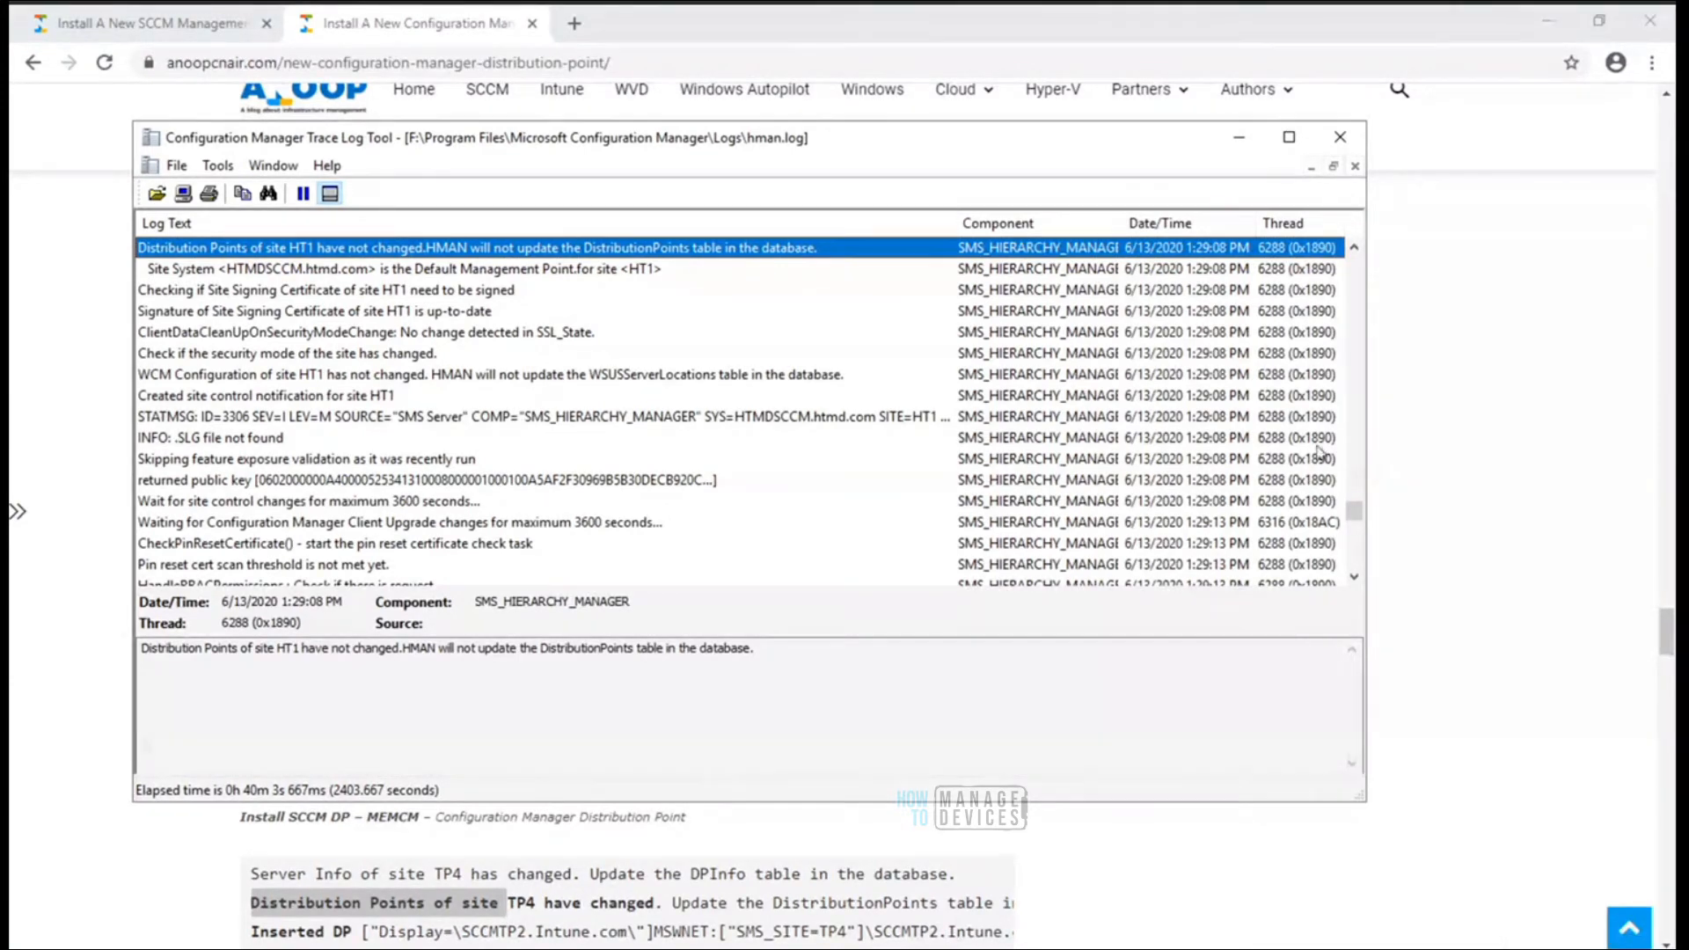
Maximize the log window and search hman.log downward for "distri" from the 12:49 PM entries, advancing to the second match
click(1286, 143)
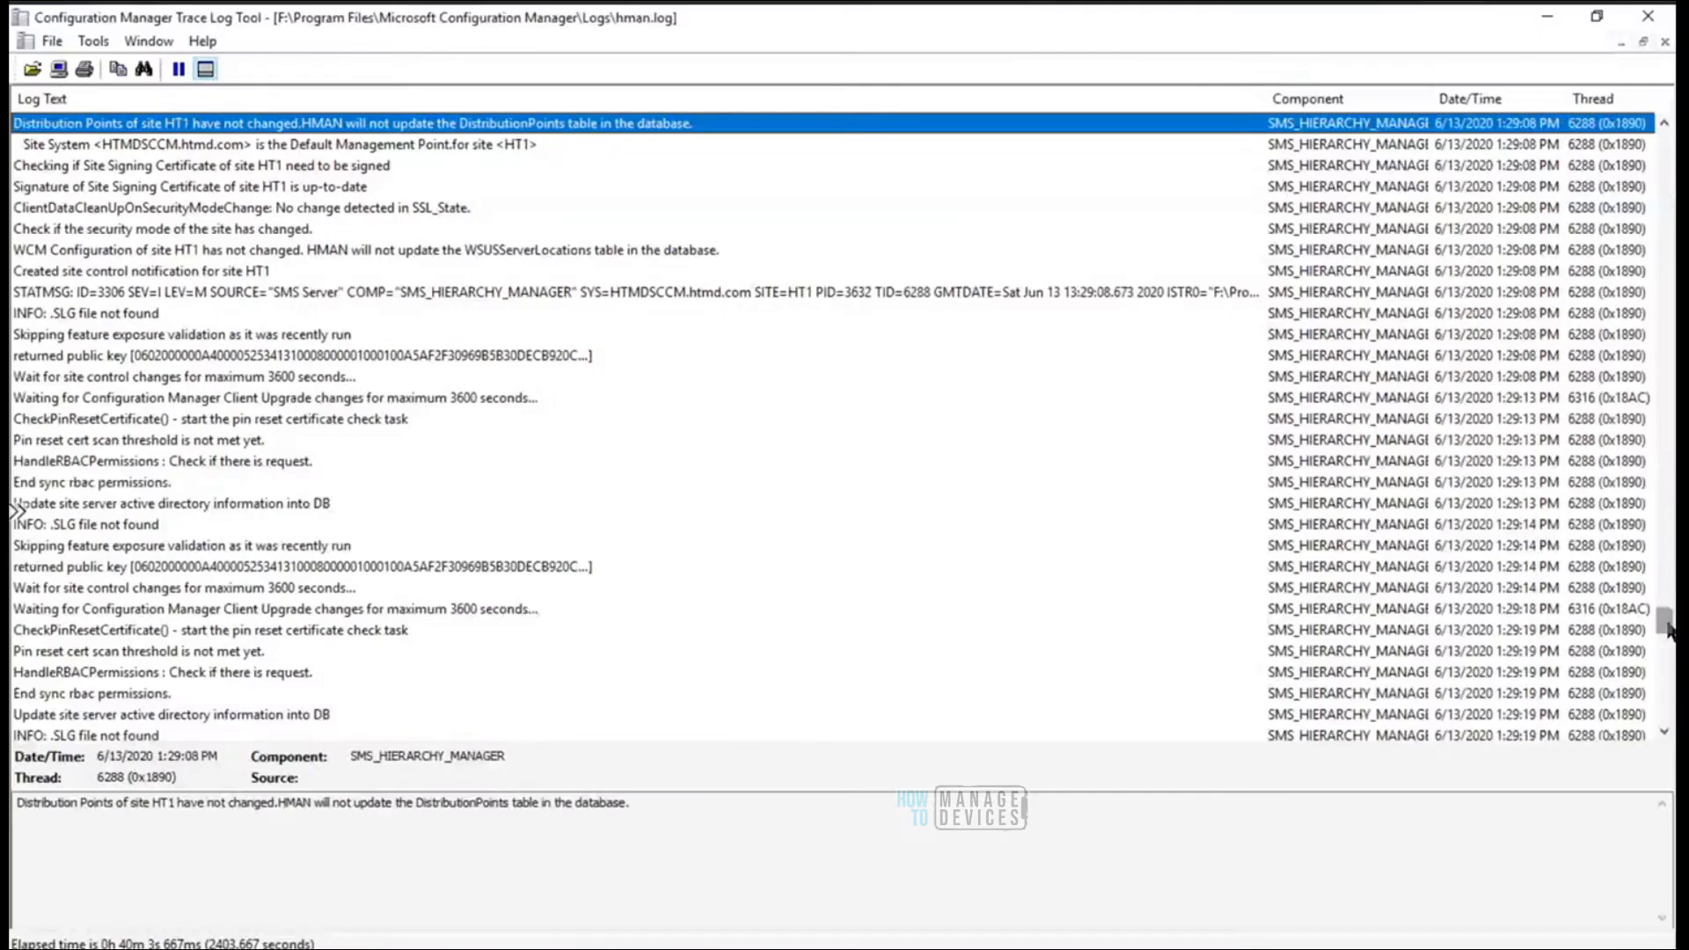
scroll(1666, 564, up, 12)
scroll(1666, 541, up, 10)
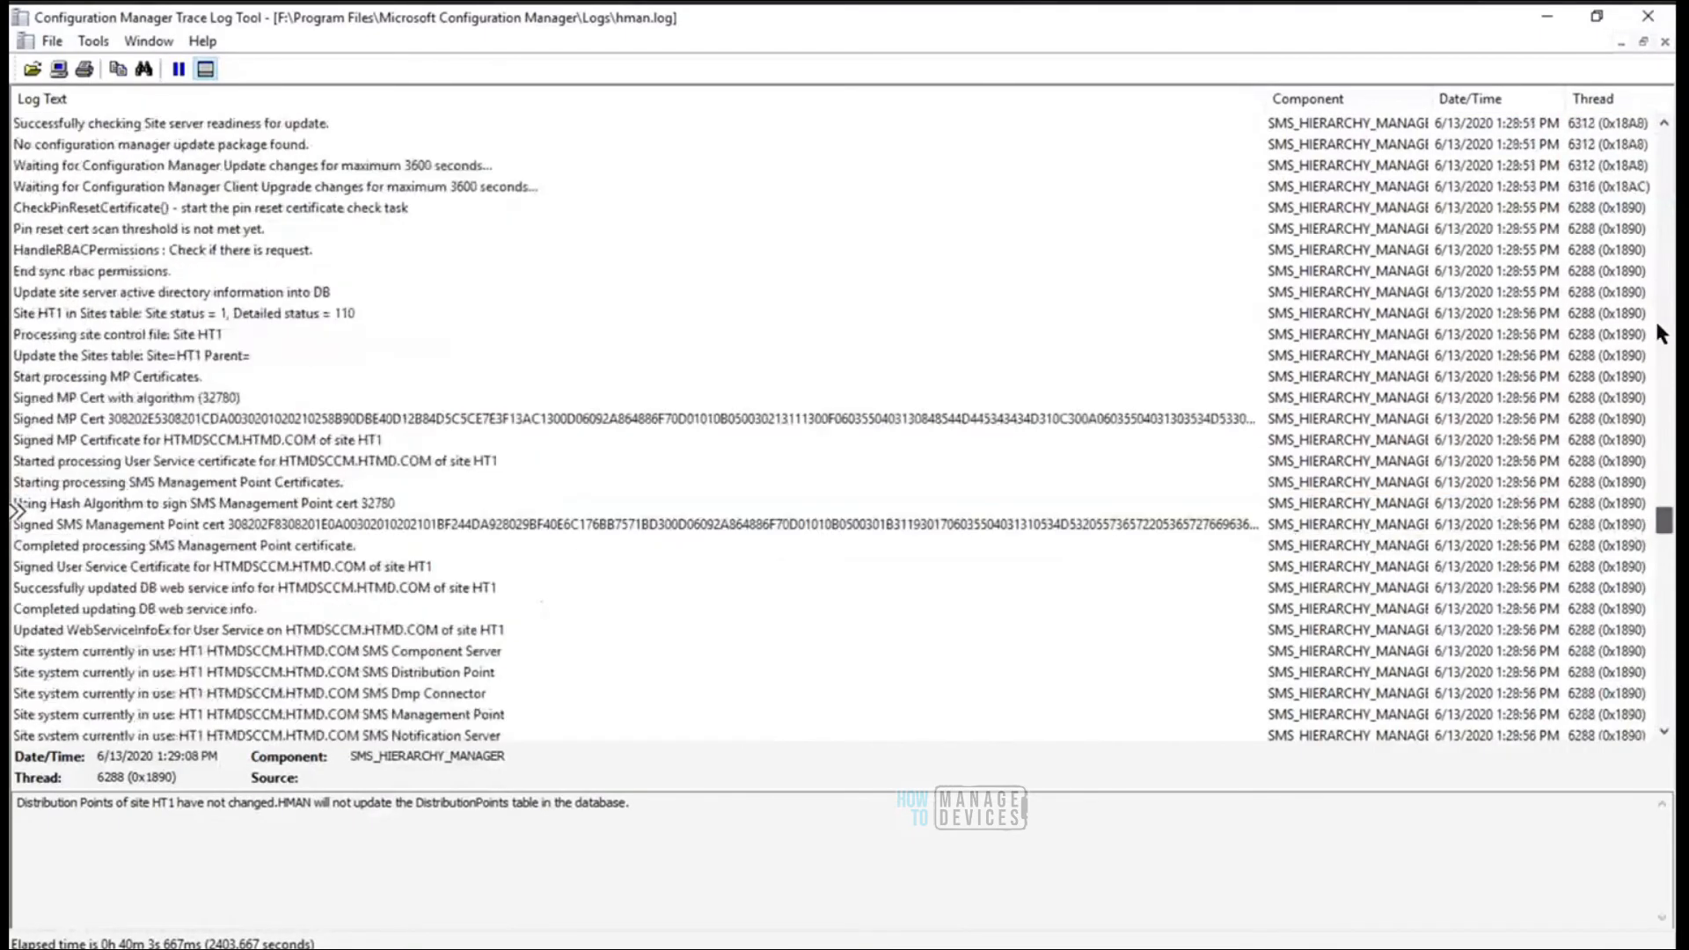
scroll(1665, 352, up, 15)
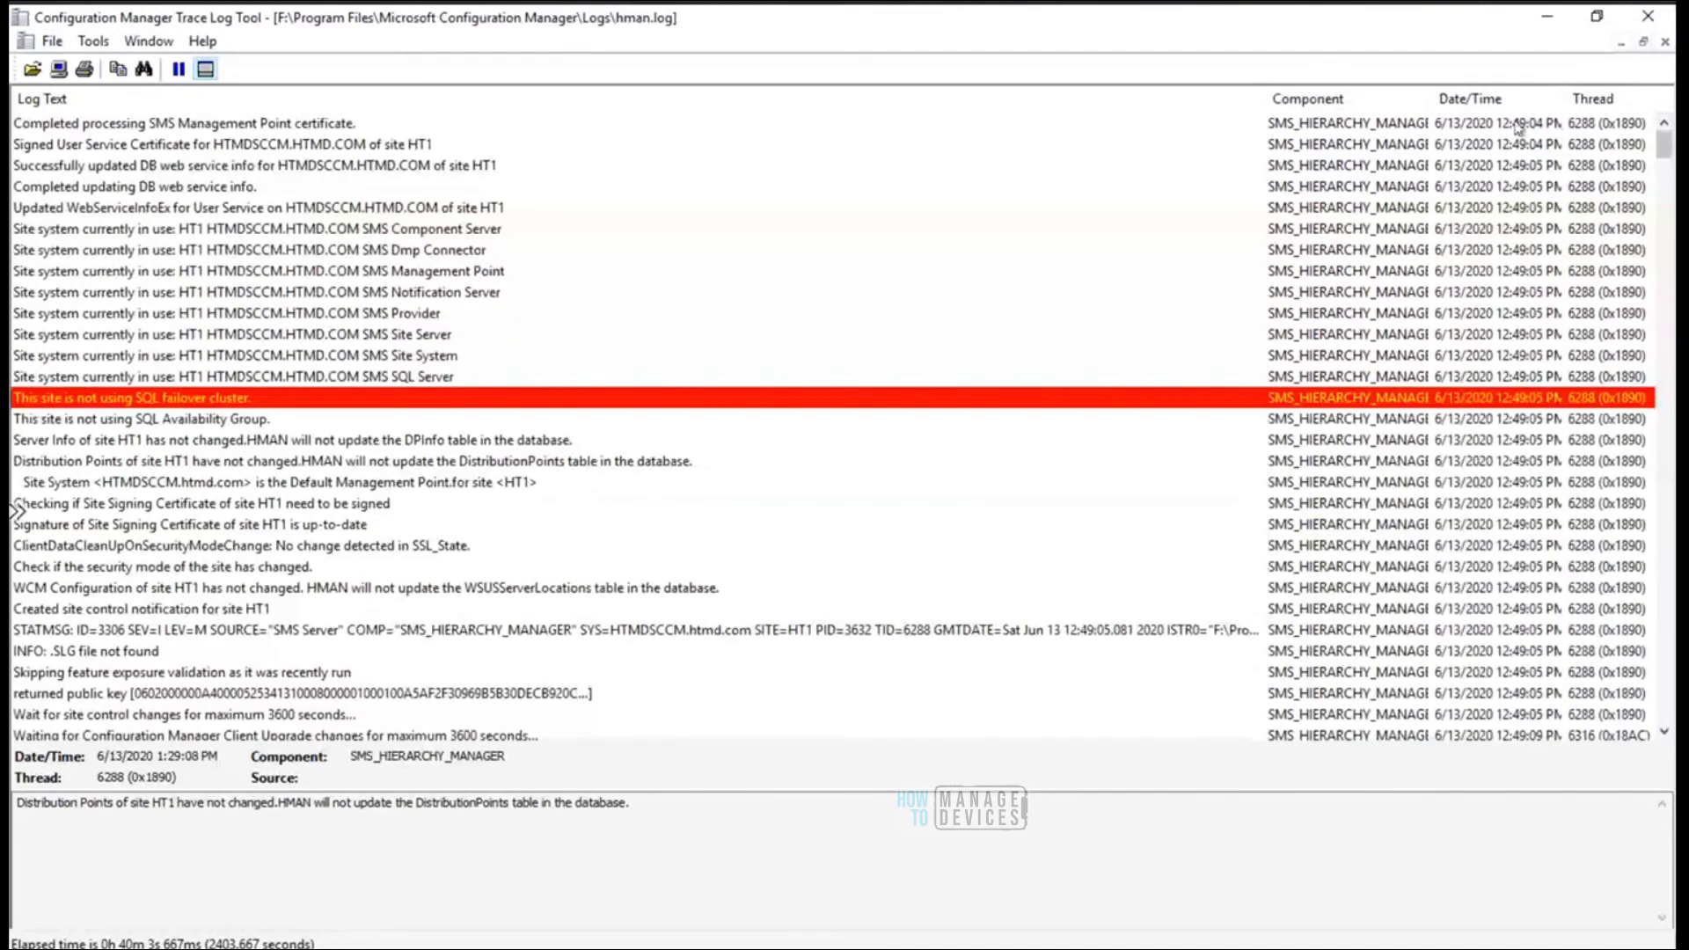
click(1235, 127)
key(ctrl+f)
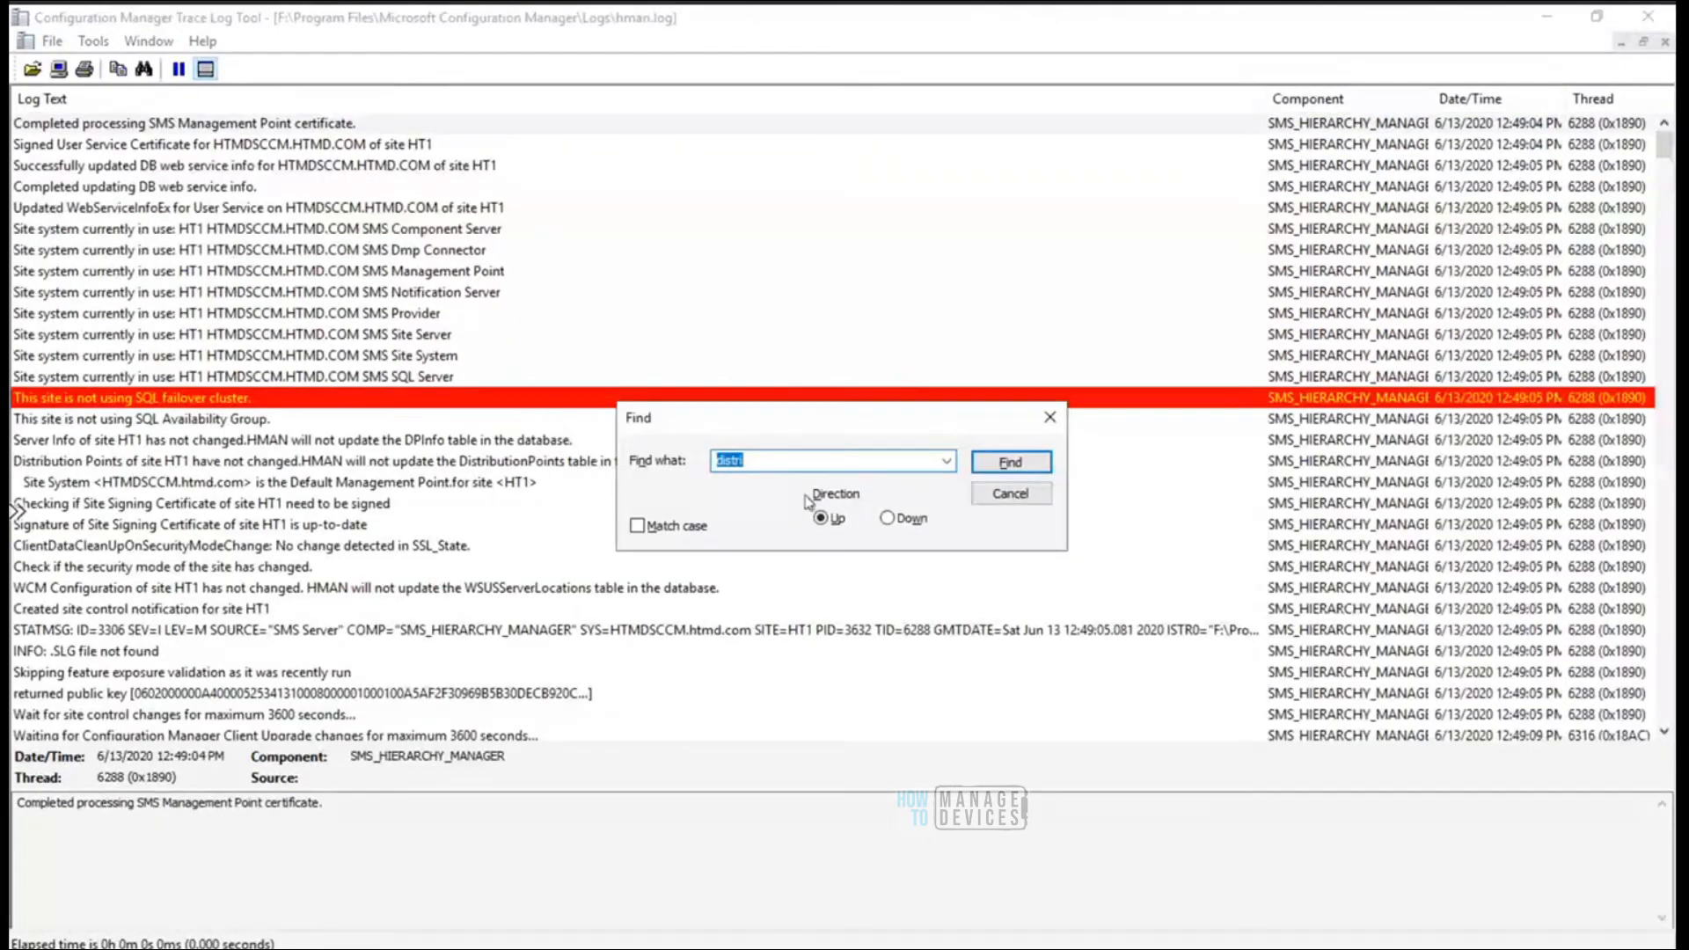
click(889, 518)
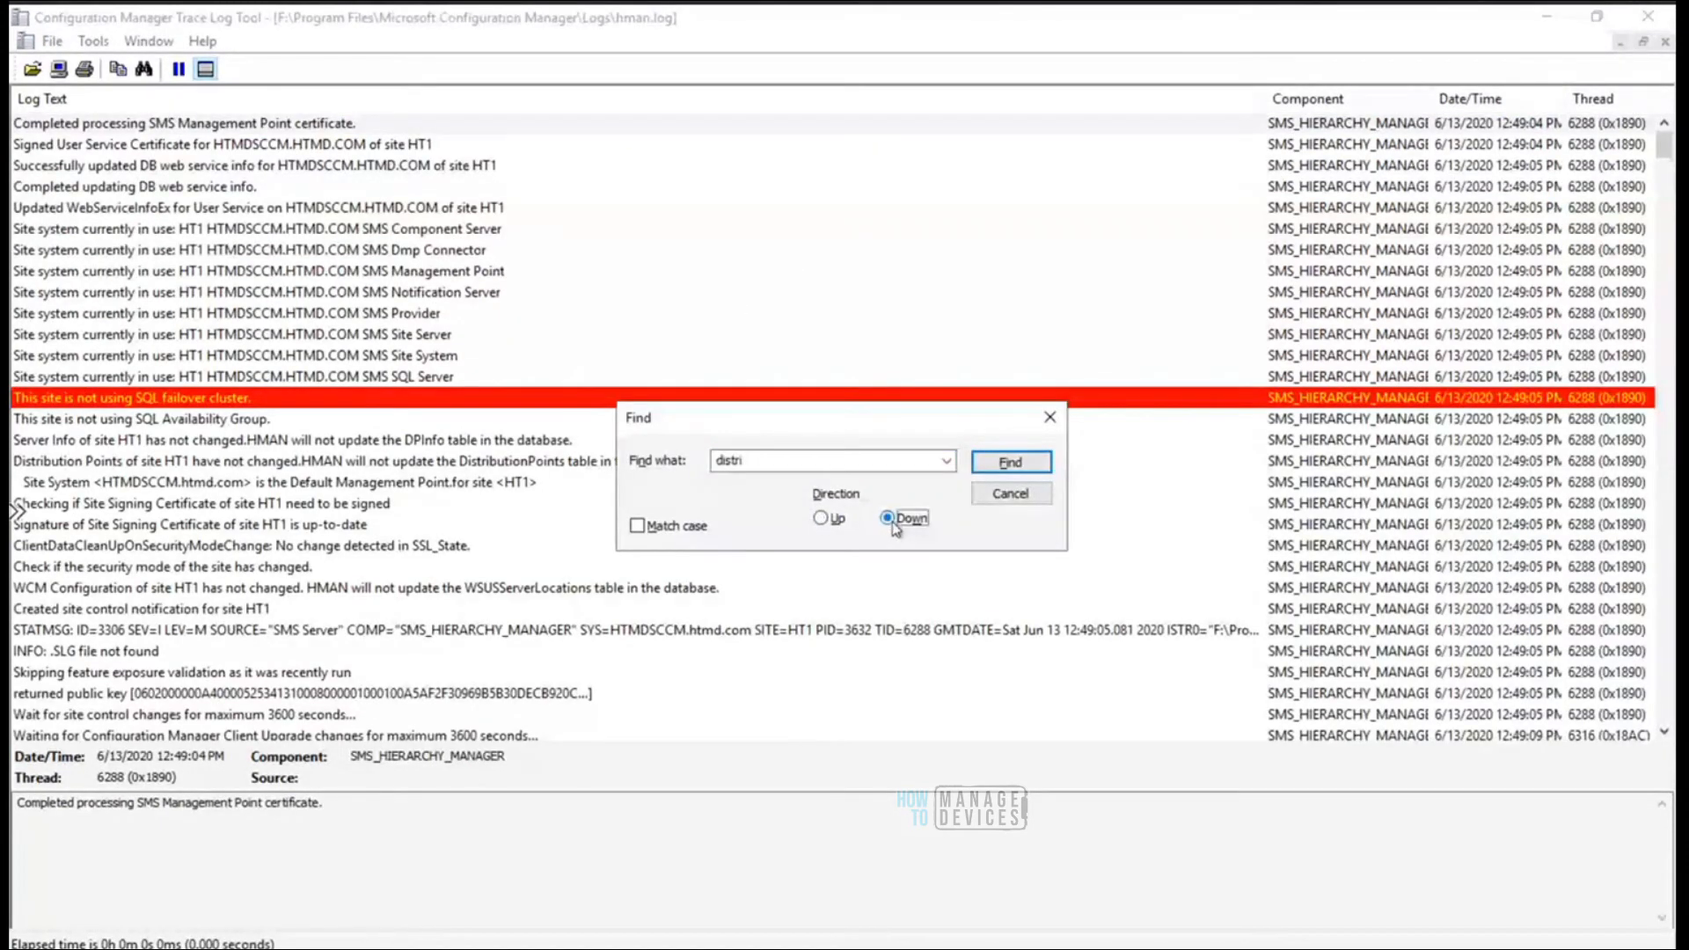
click(1003, 464)
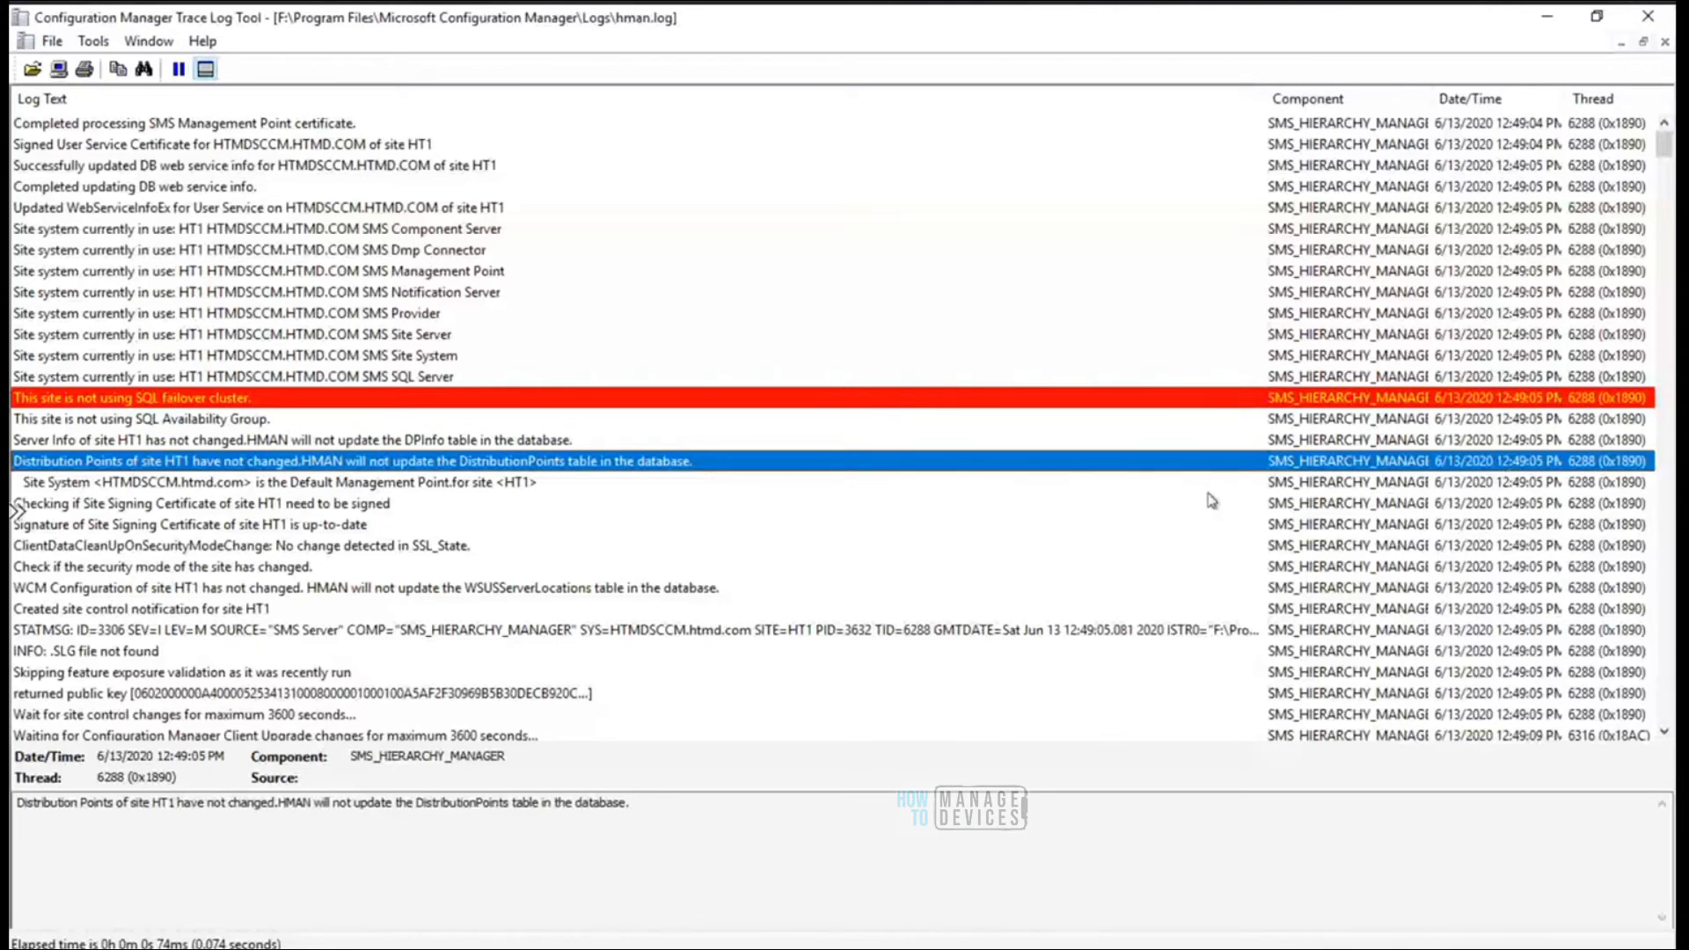
key(ctrl+f)
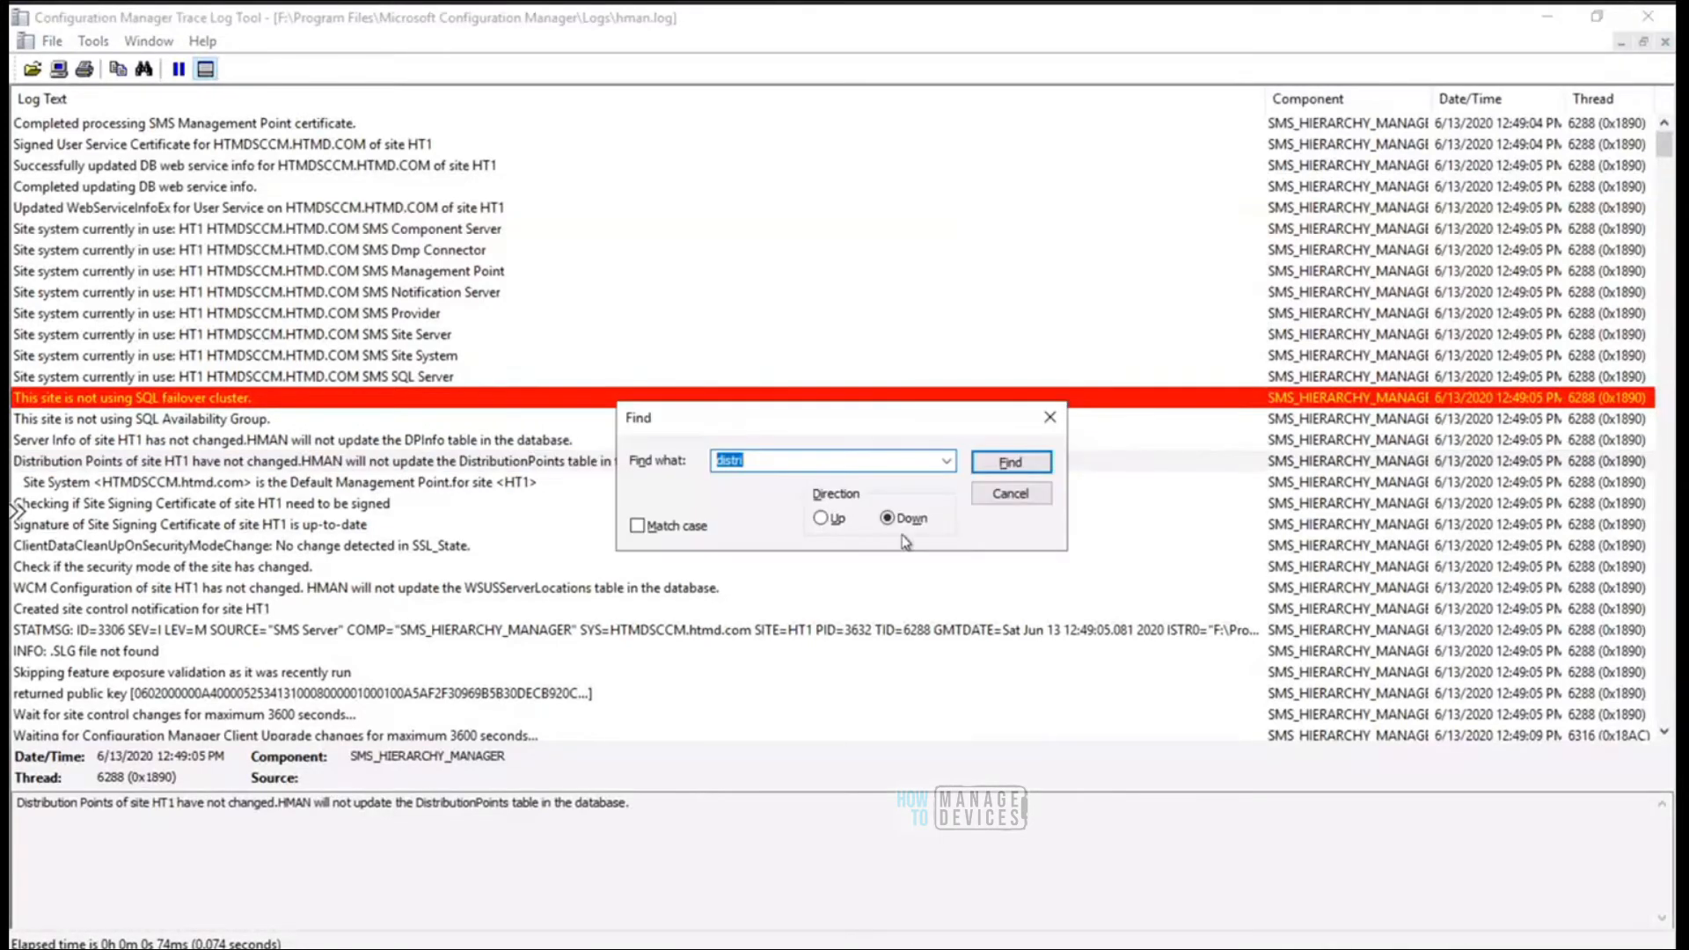
click(1010, 462)
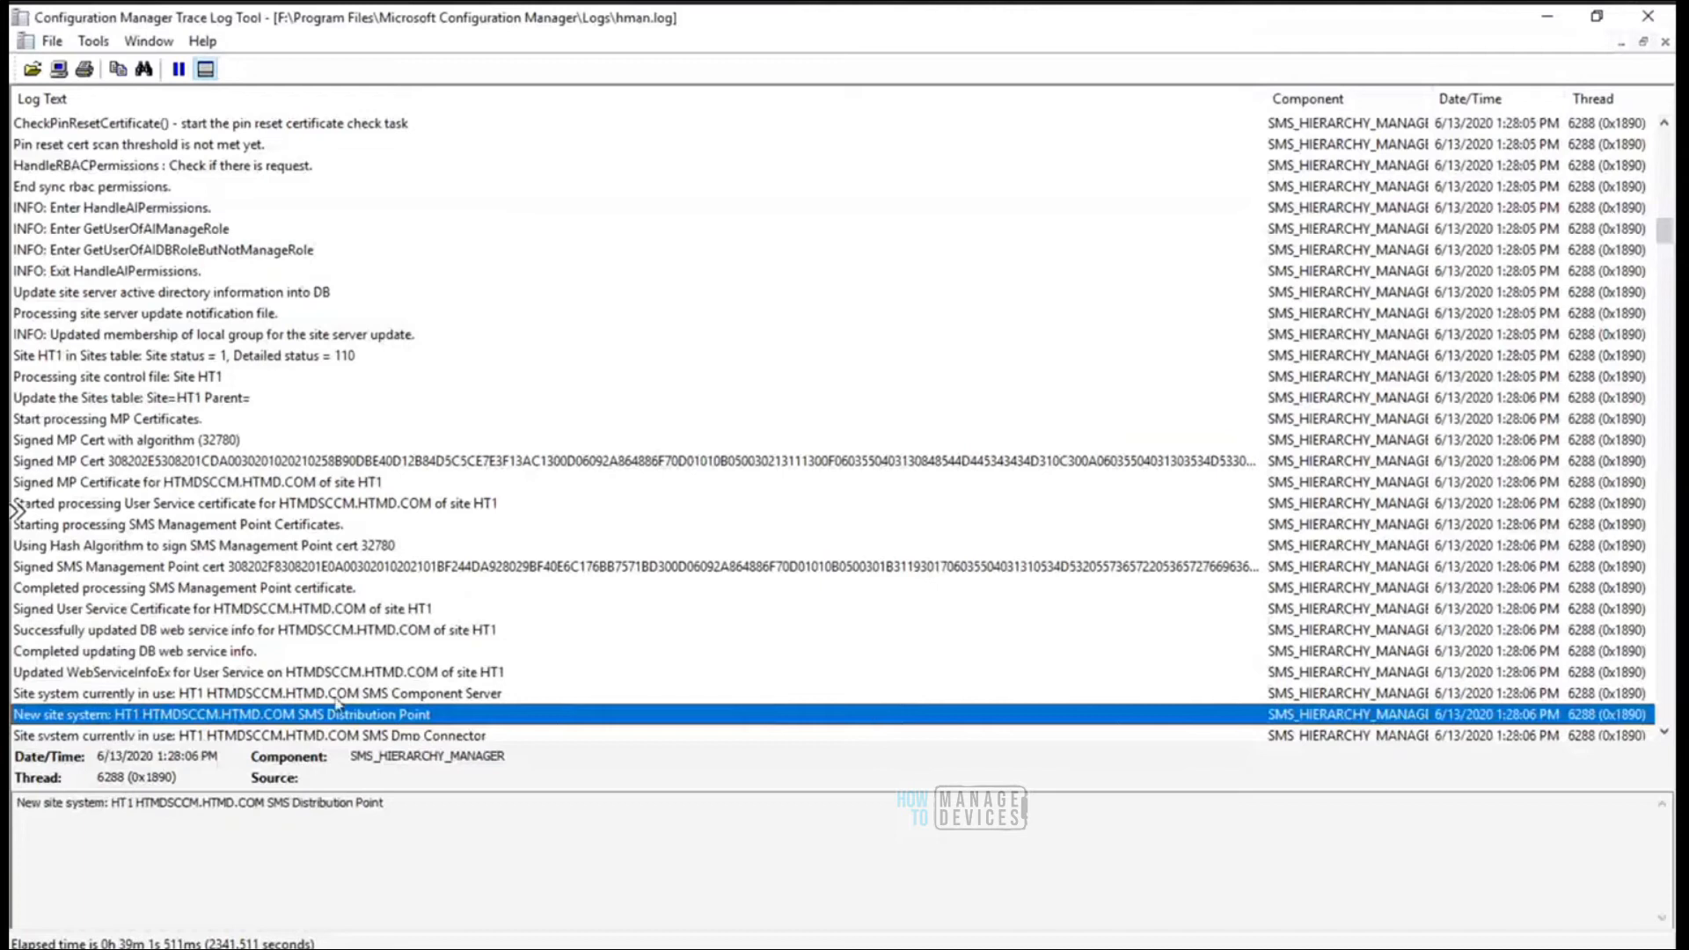
Examine the new SMS Distribution Point site system entry and the hman.log entries that follow it
click(398, 807)
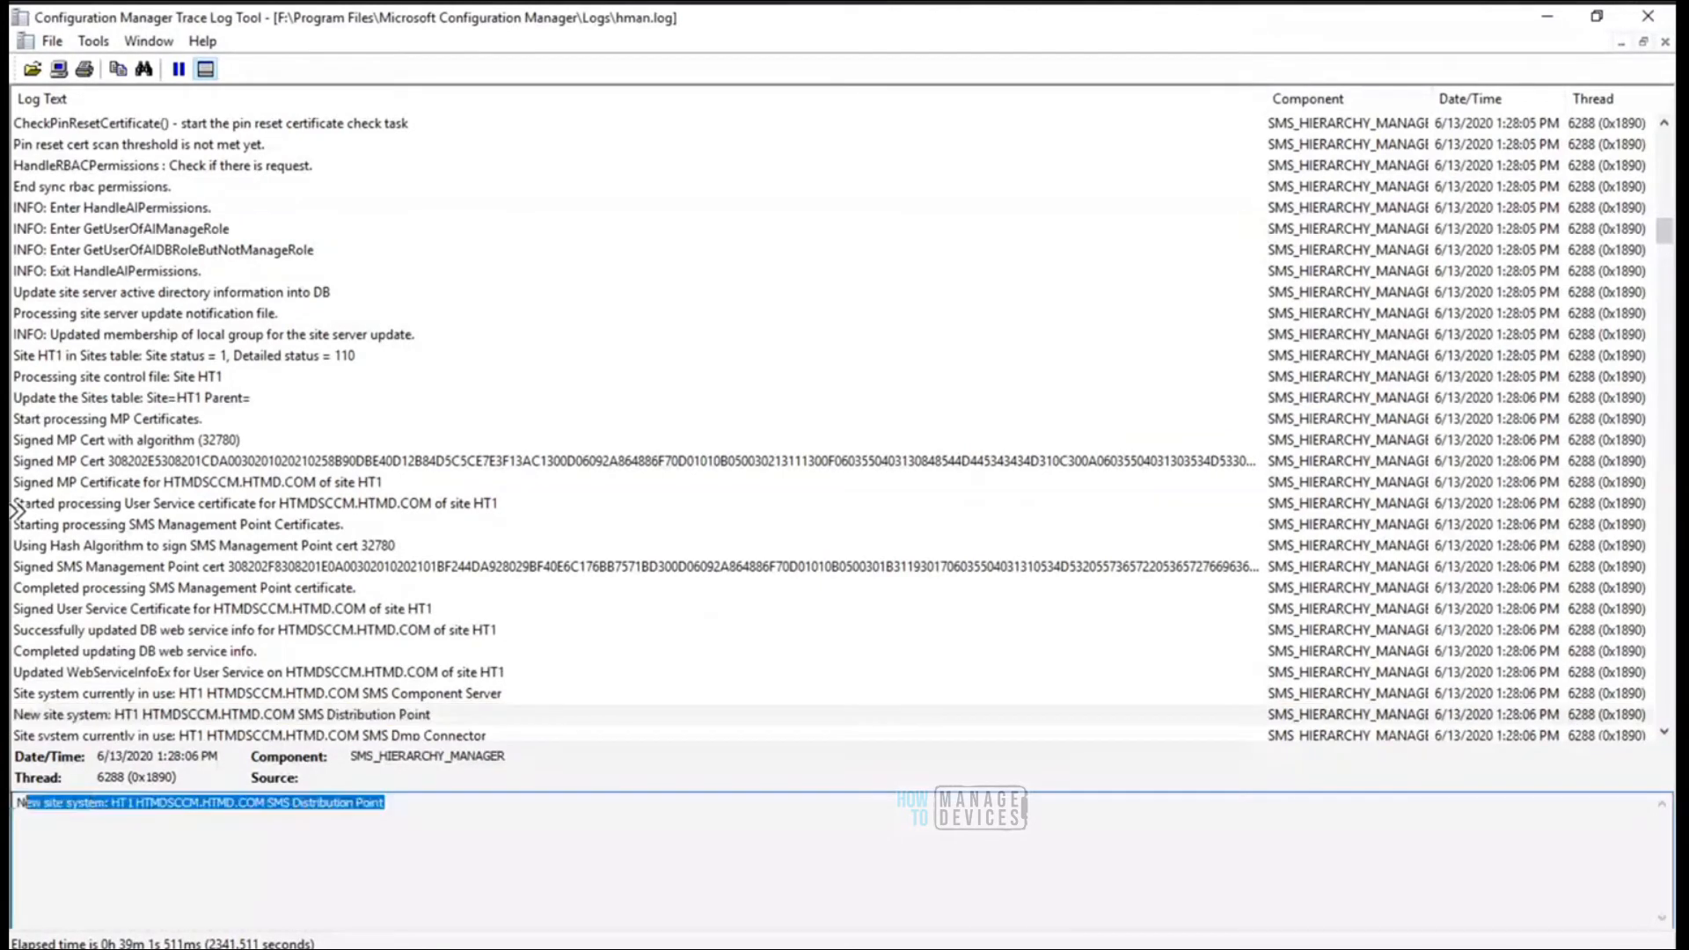
drag(18, 805, 381, 820)
click(1666, 736)
click(1666, 736)
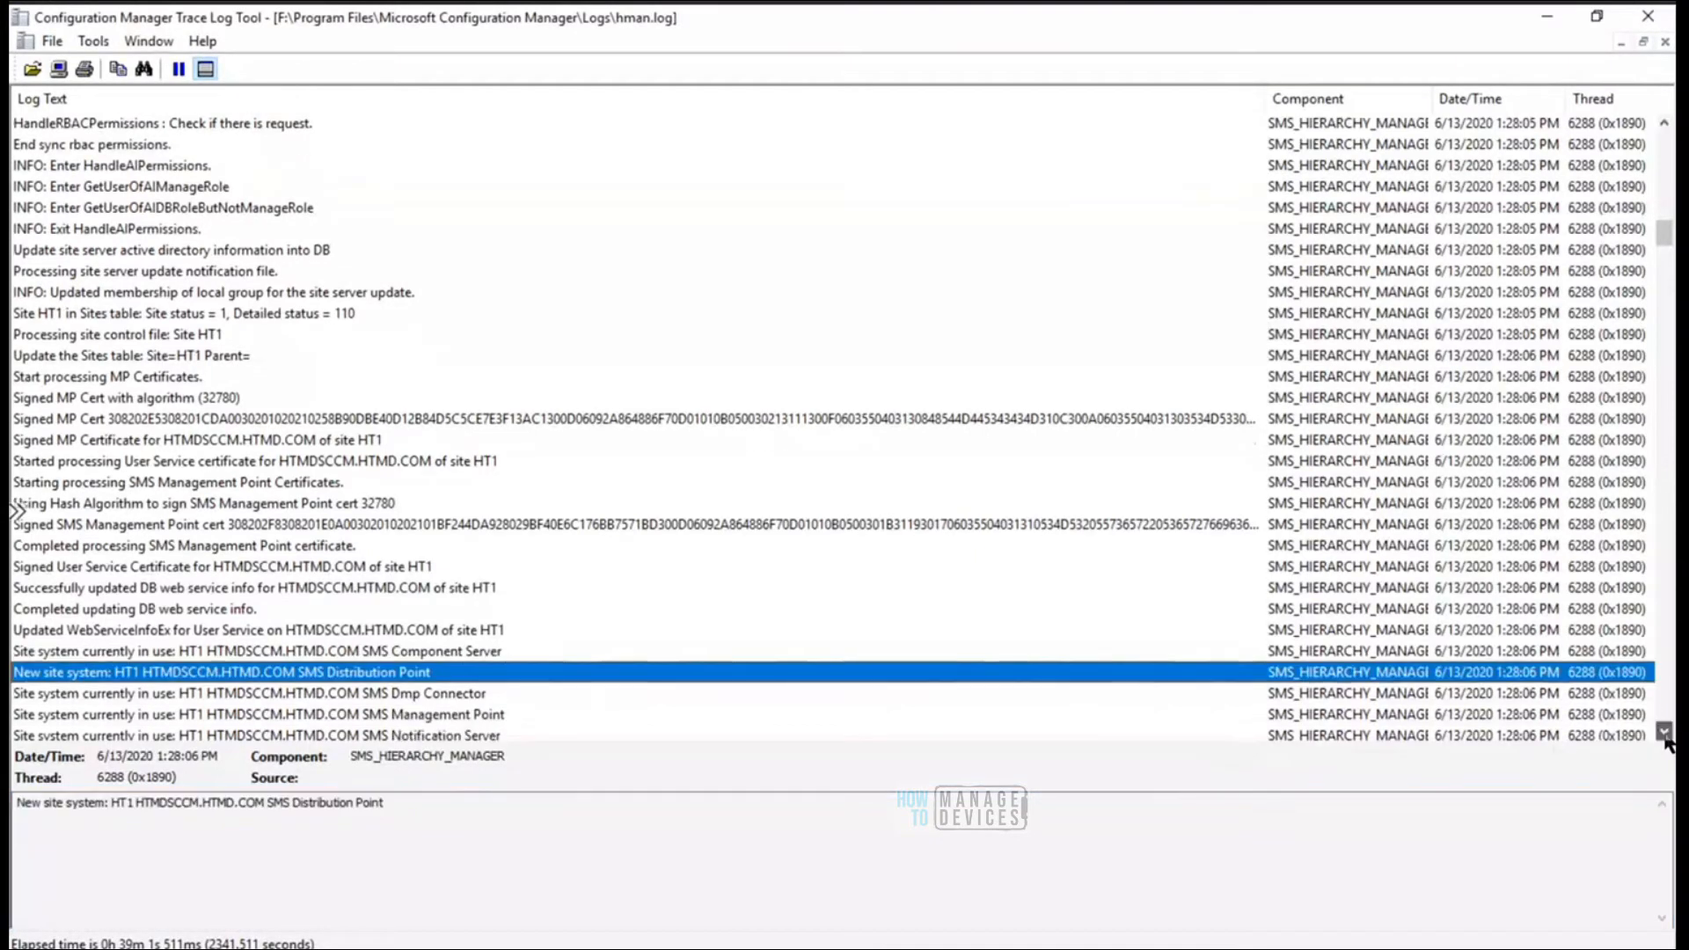
click(1665, 735)
click(1665, 735)
click(1666, 736)
click(1665, 735)
click(1666, 735)
click(1665, 735)
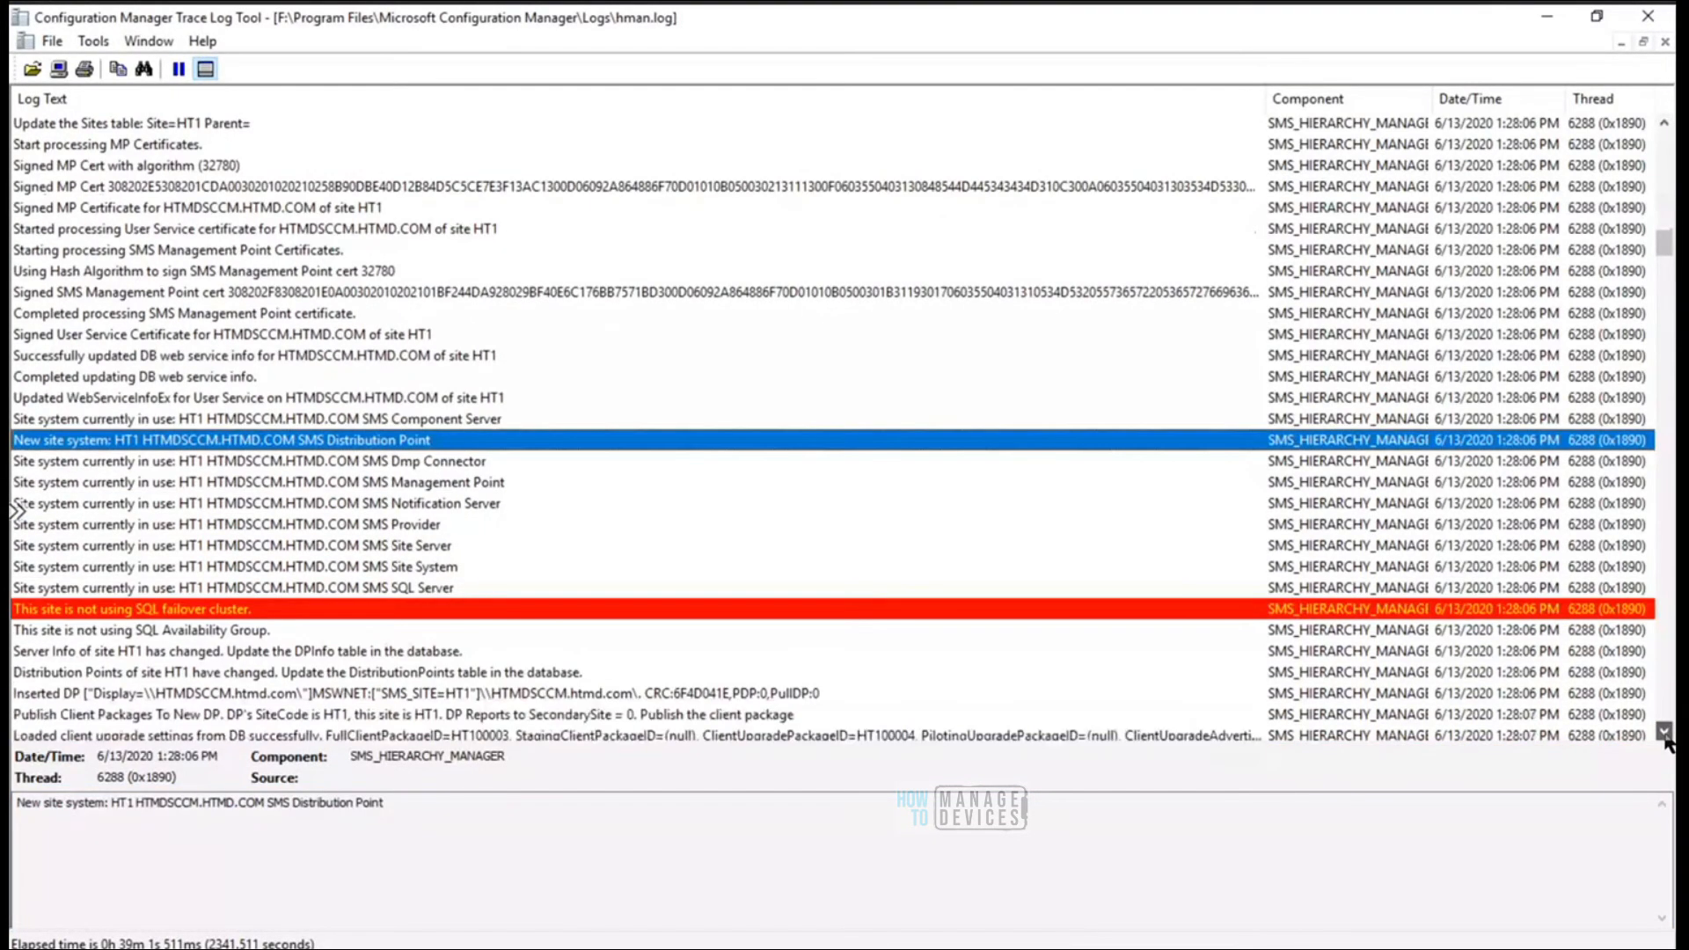
click(1666, 735)
click(1666, 735)
click(1666, 736)
click(1665, 735)
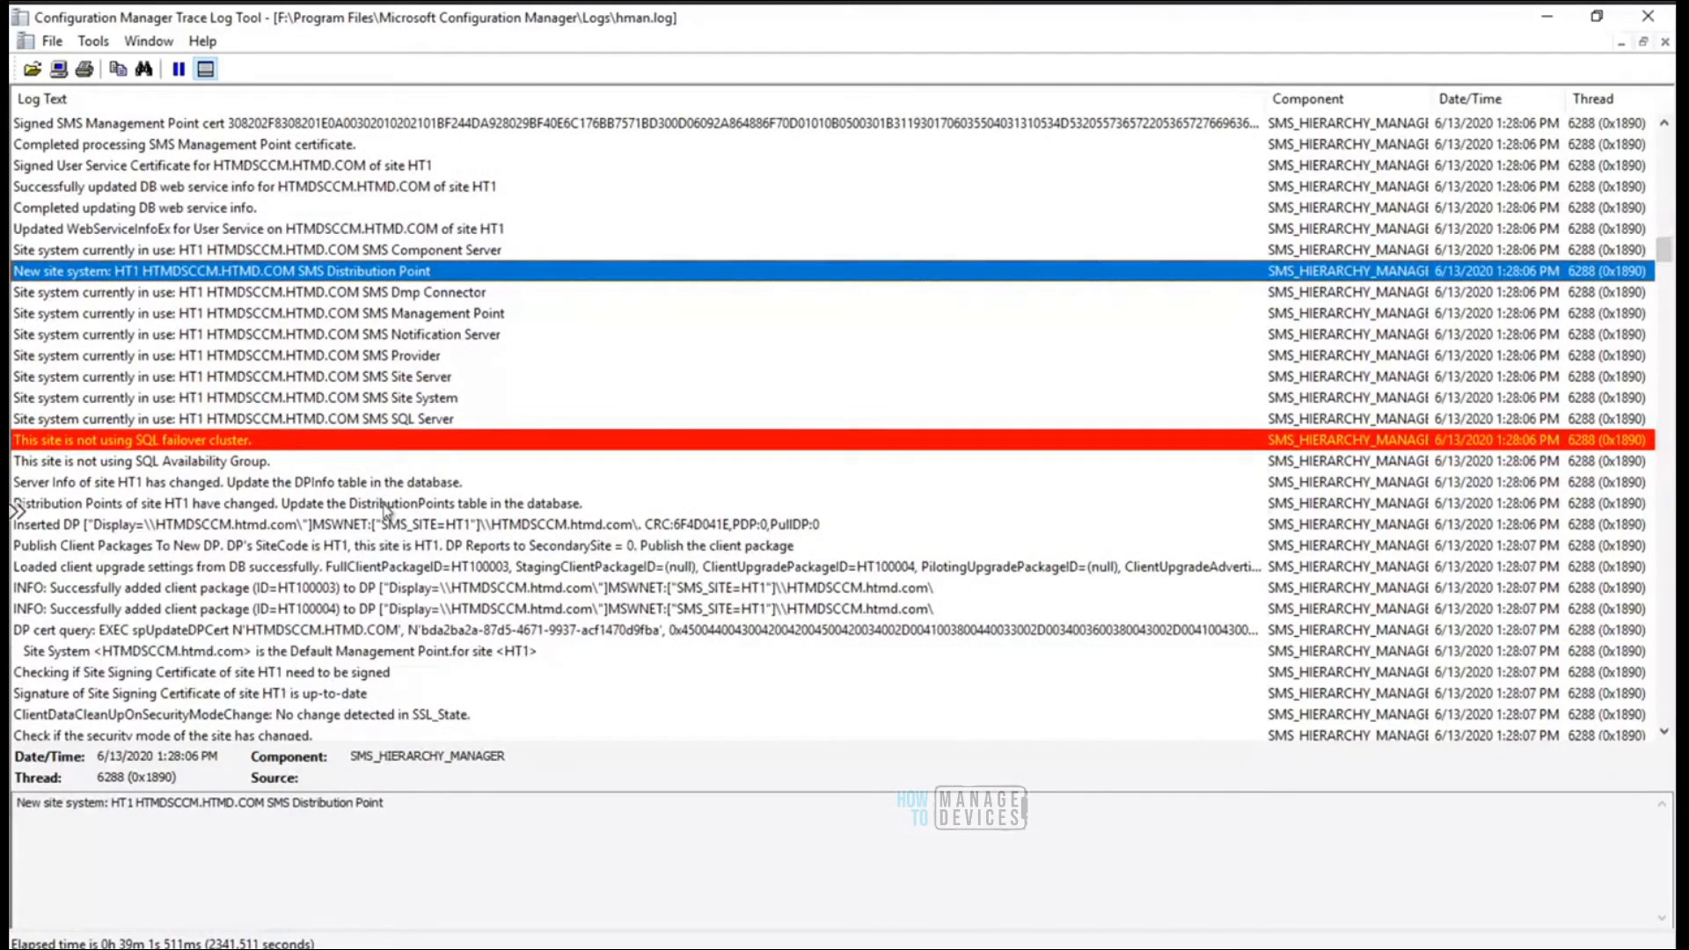
Inspect the details of the log entries on the changed distribution points of site HT1 and the inserted DP
click(384, 505)
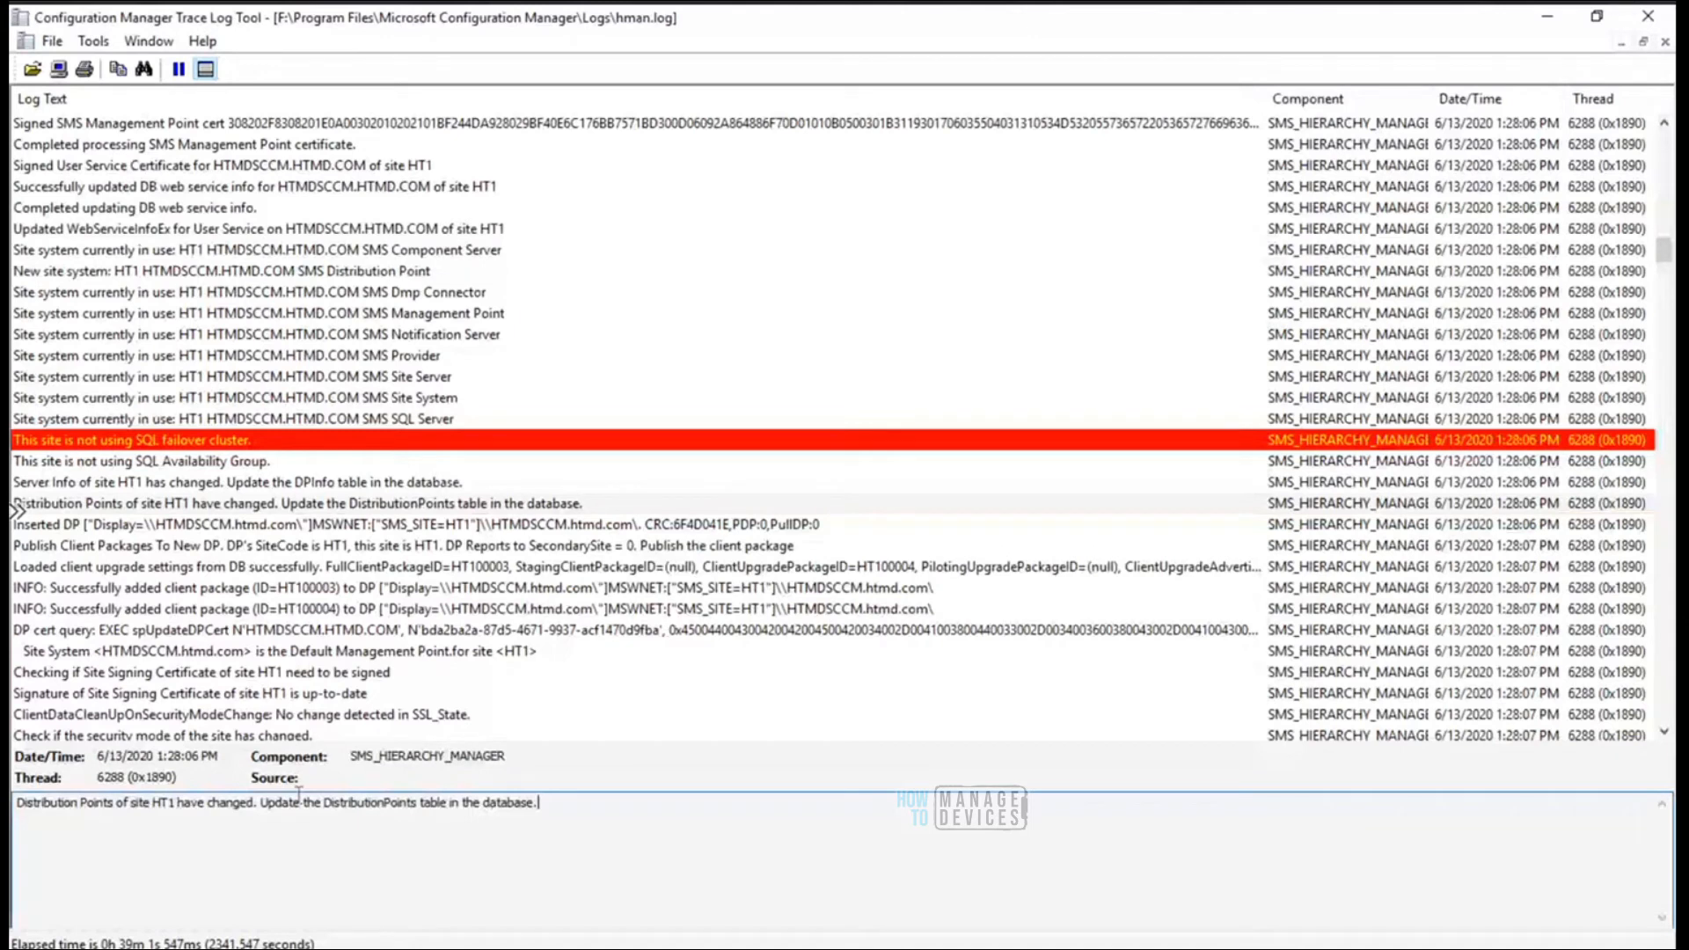
triple_click(173, 812)
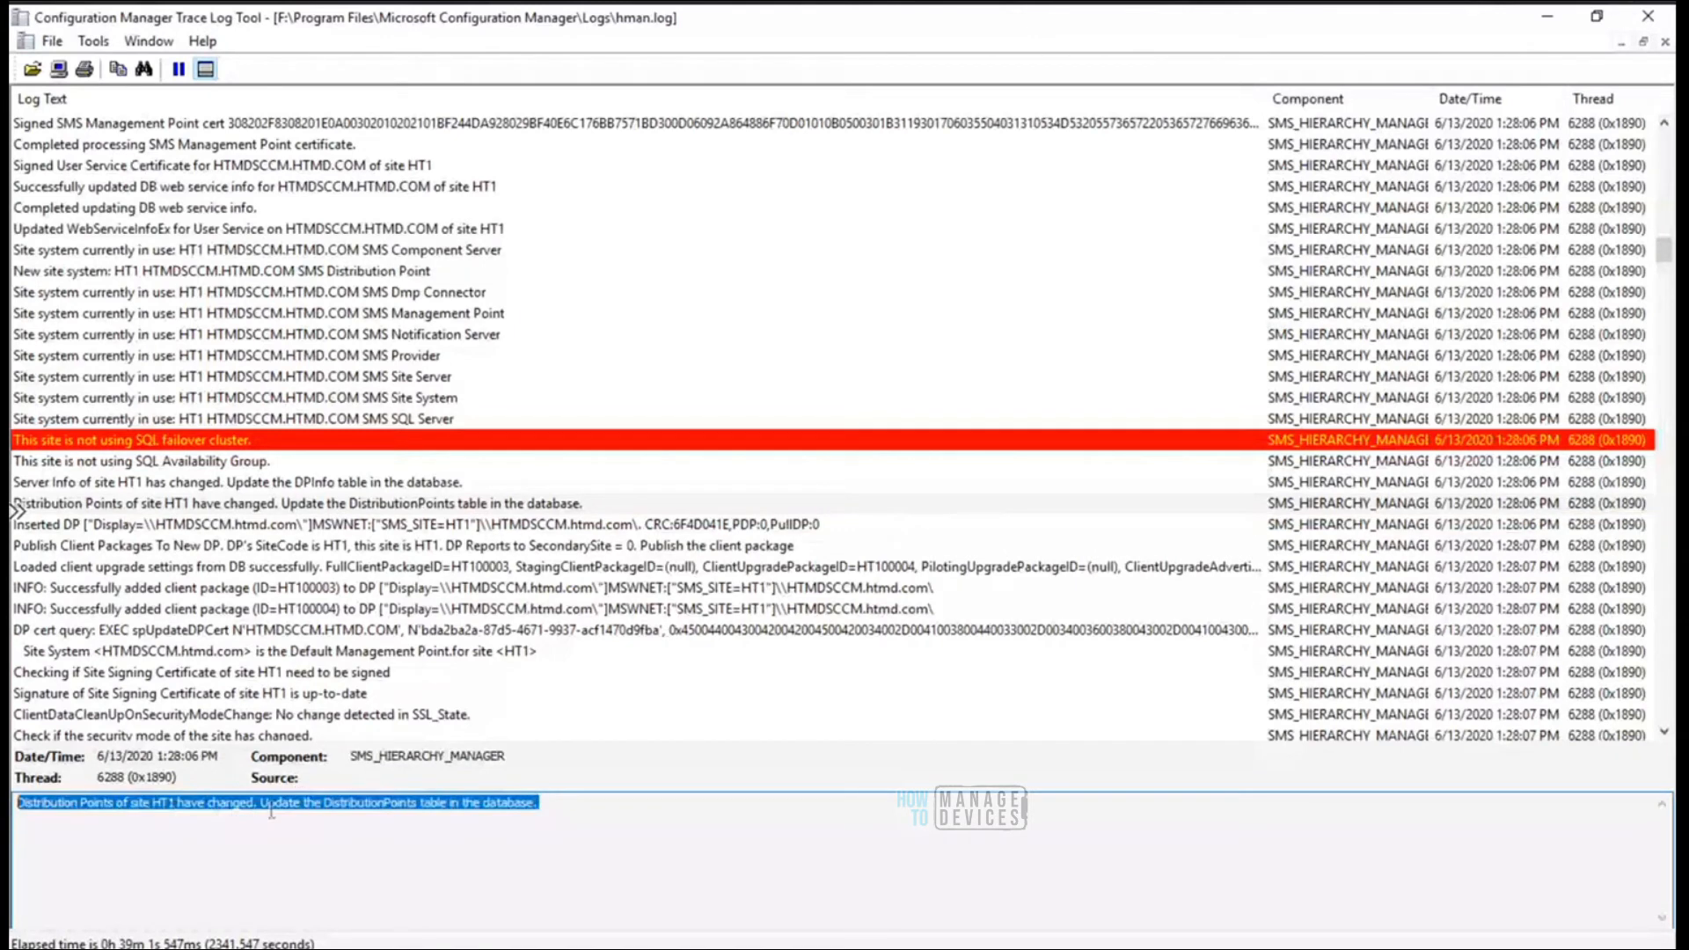
click(308, 527)
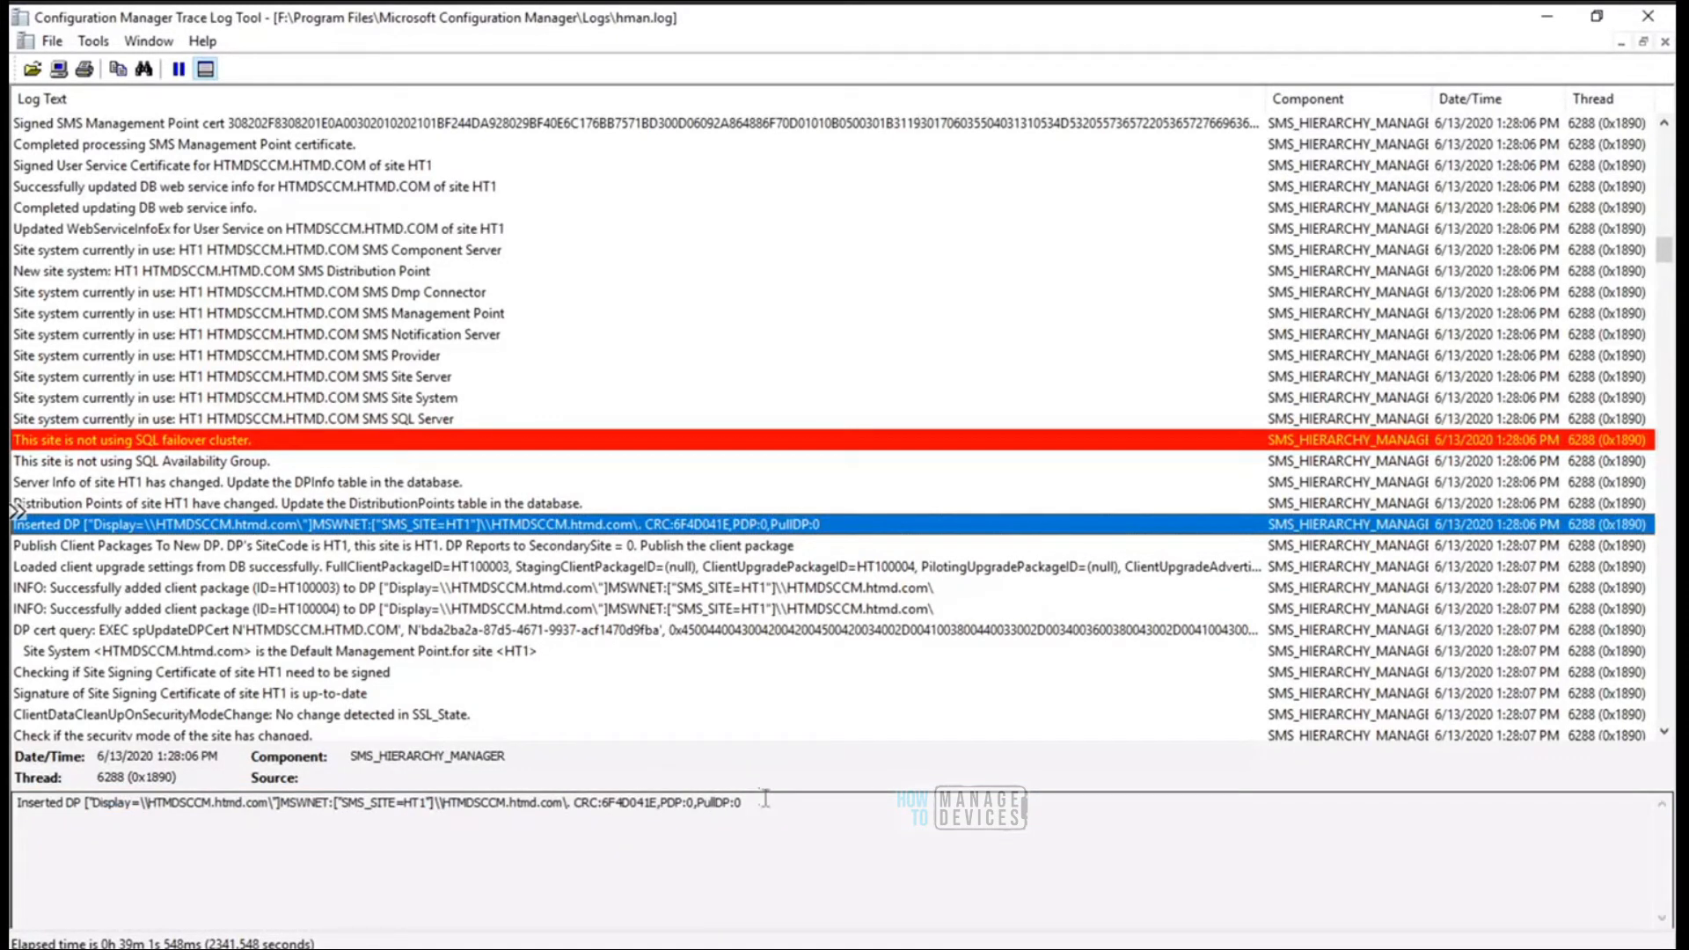
drag(765, 798, 18, 802)
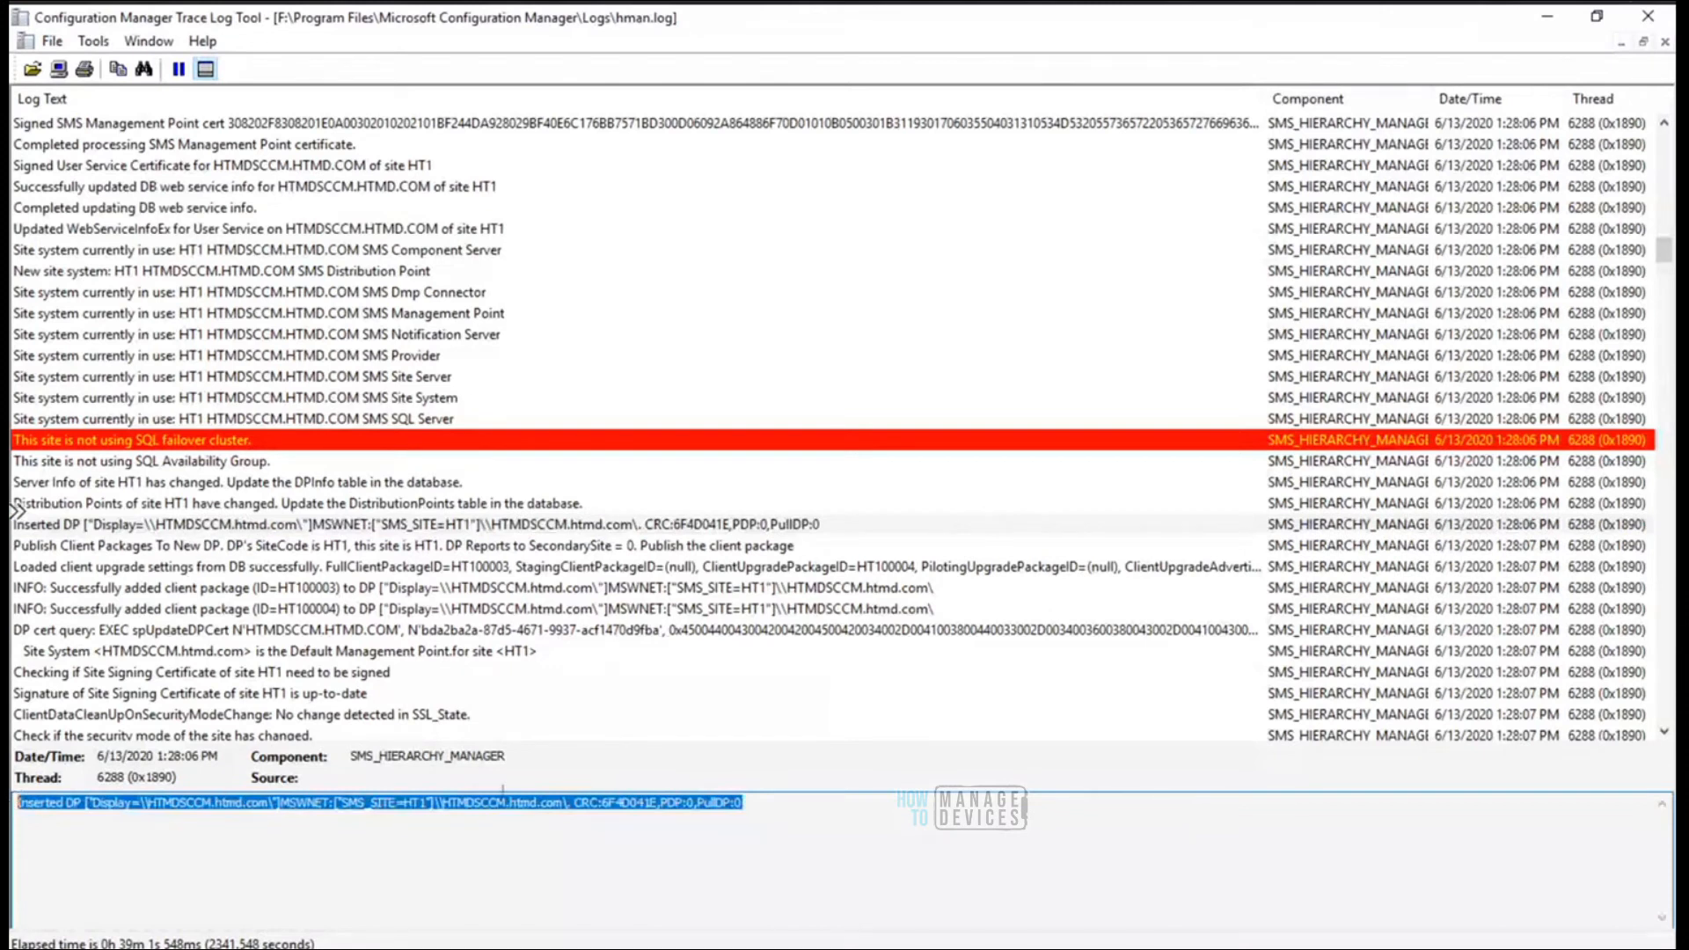
Inspect the details of the log entry about publishing client packages to the new DP
click(598, 549)
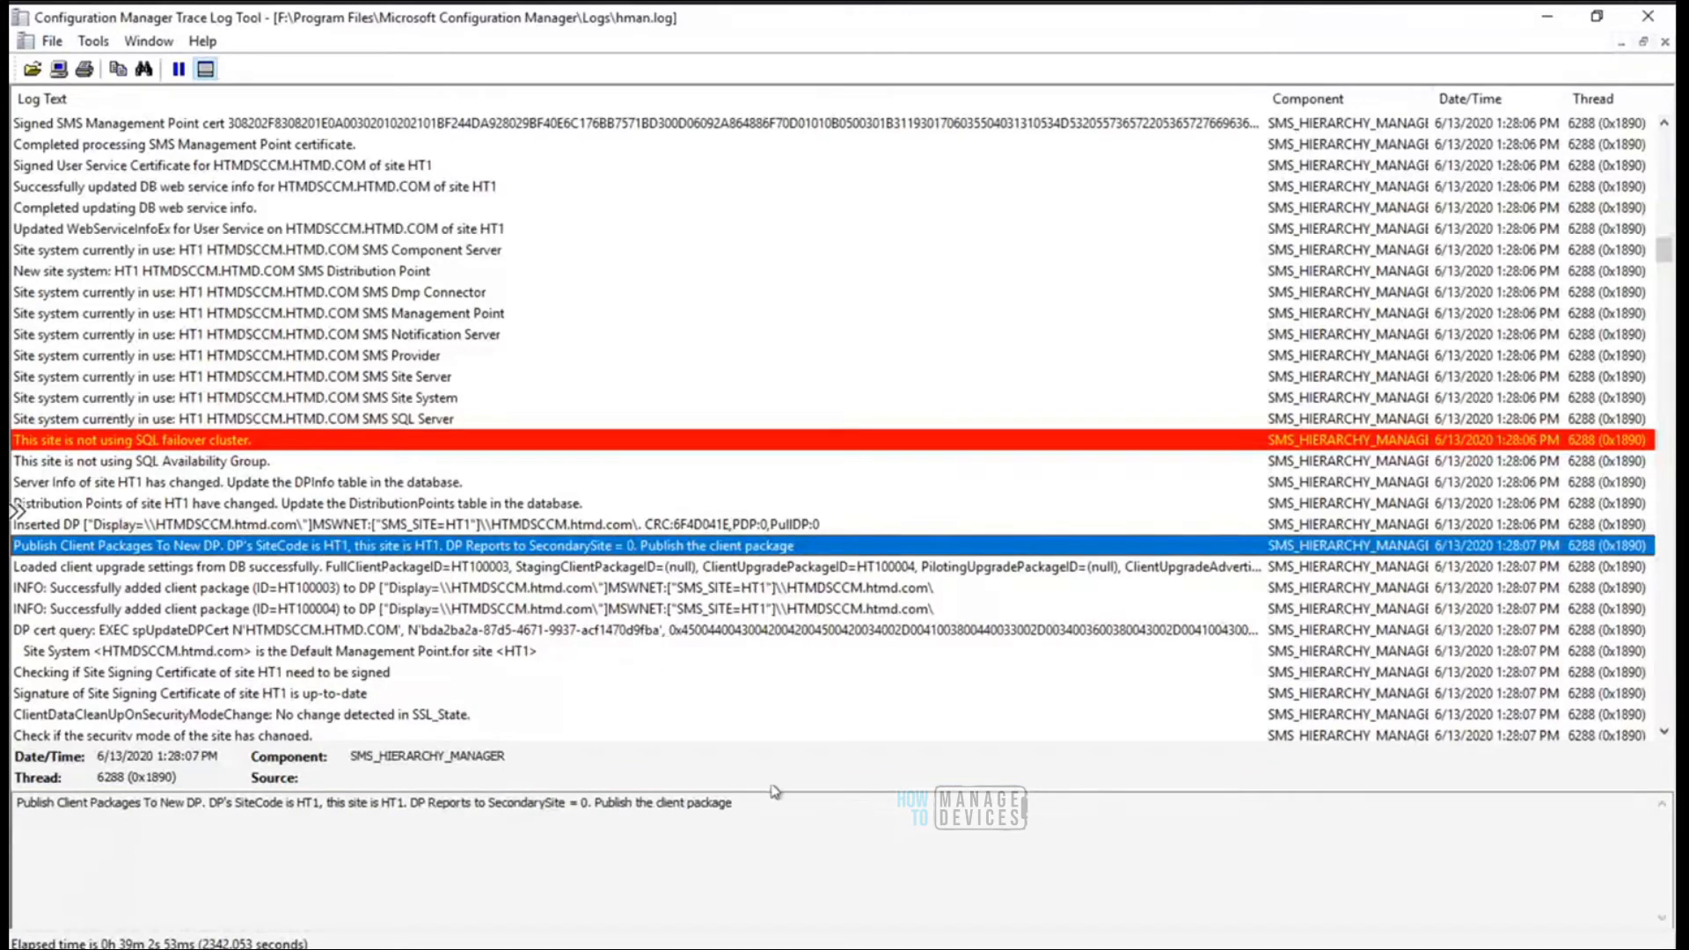
drag(776, 799, 49, 773)
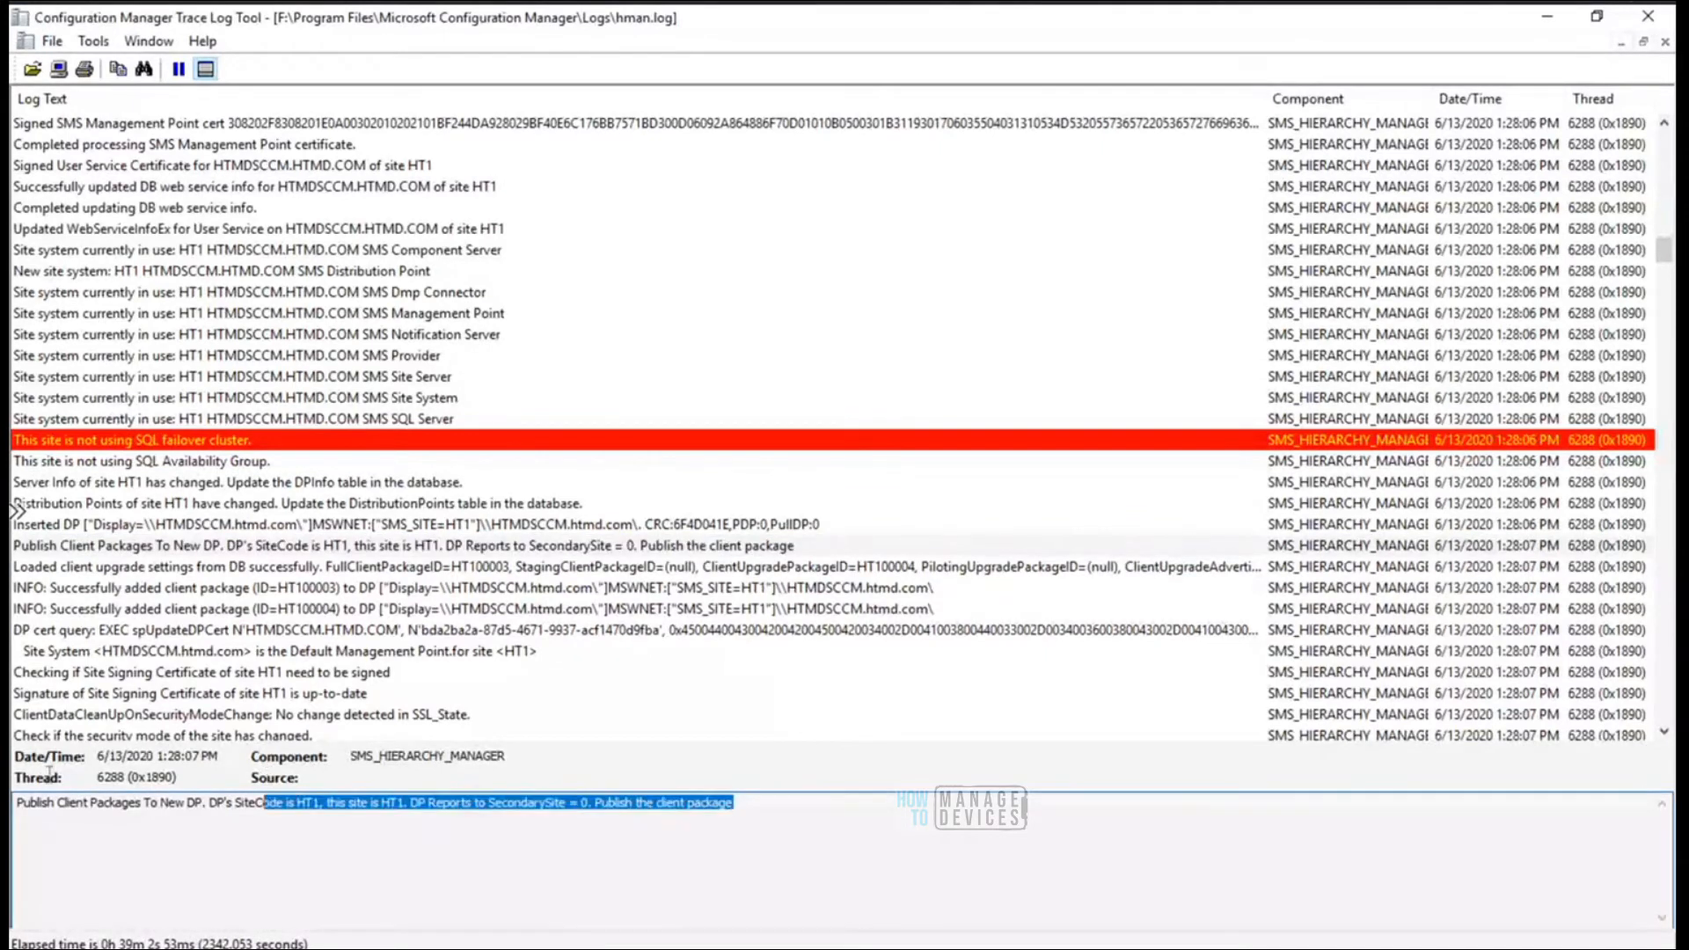
drag(49, 773, 16, 801)
click(786, 813)
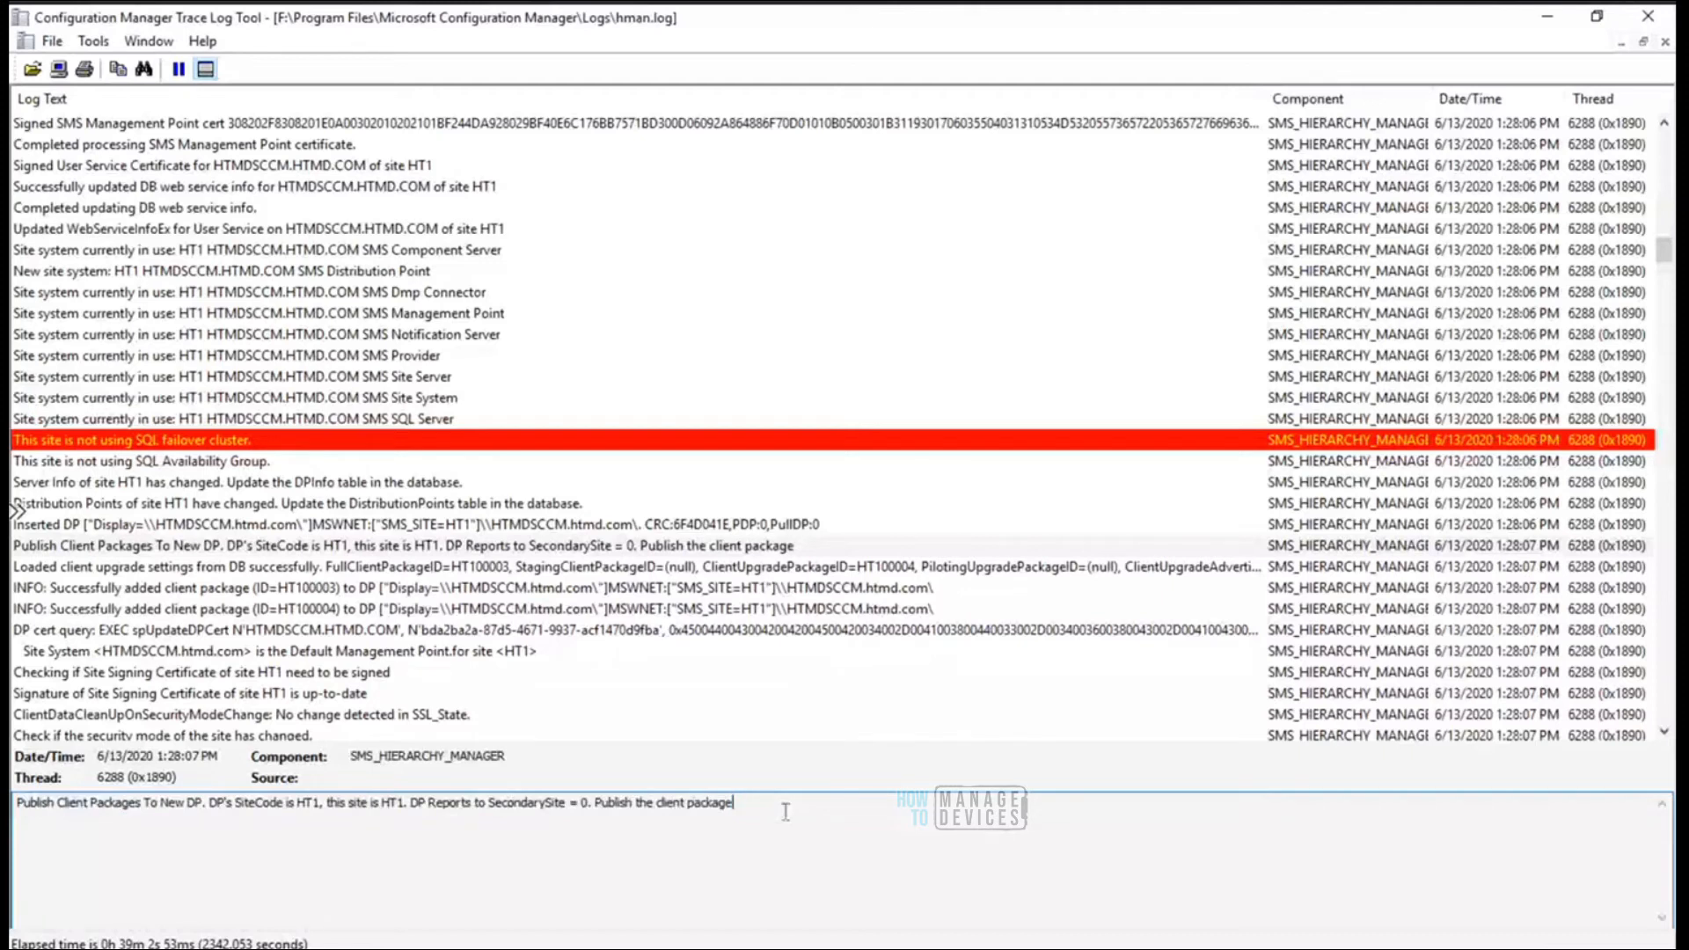
Examine the client upgrade settings entry for the full client and client upgrade package IDs, checking the added client package entries below it
click(817, 571)
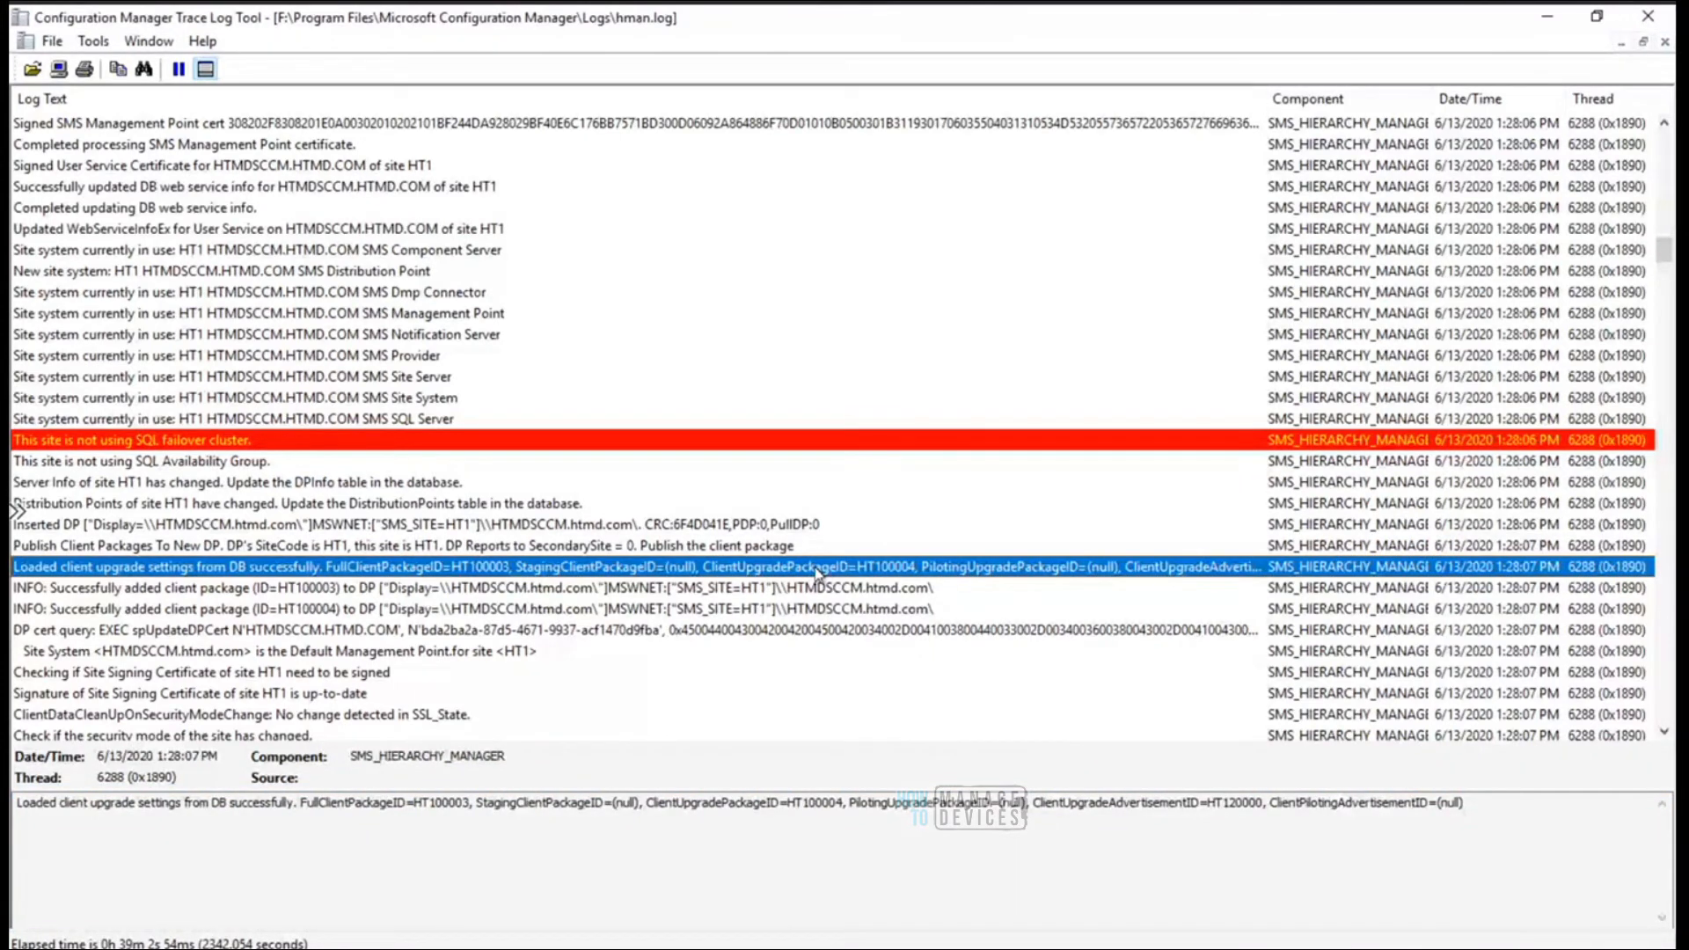
key(Down)
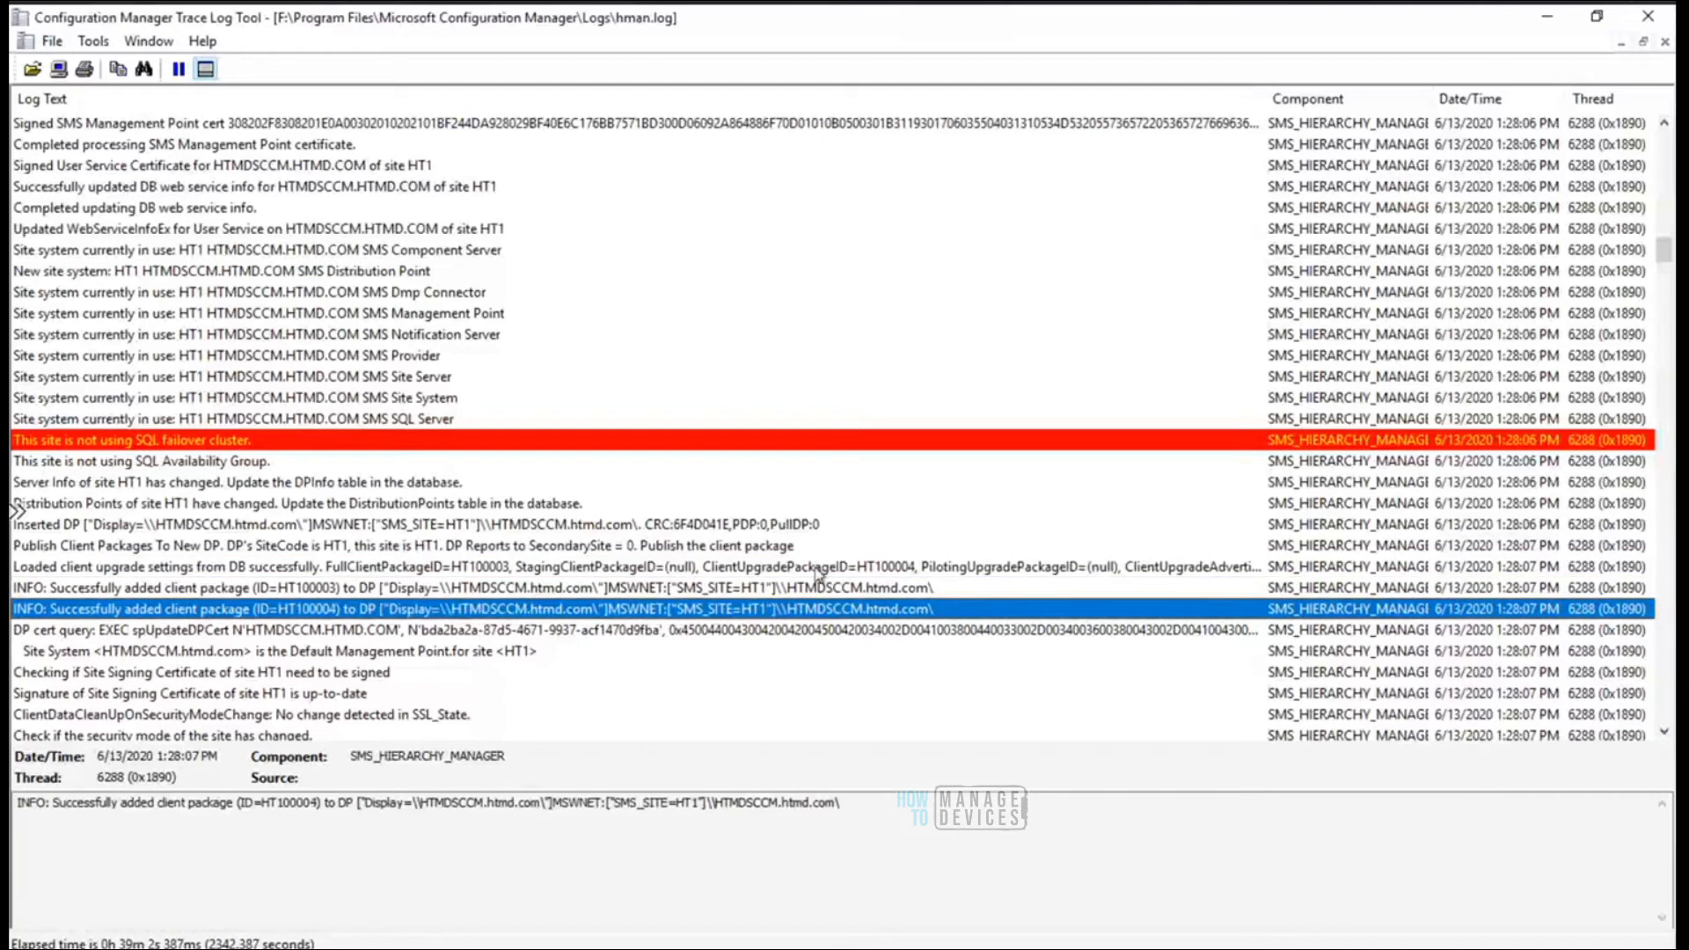
key(Up)
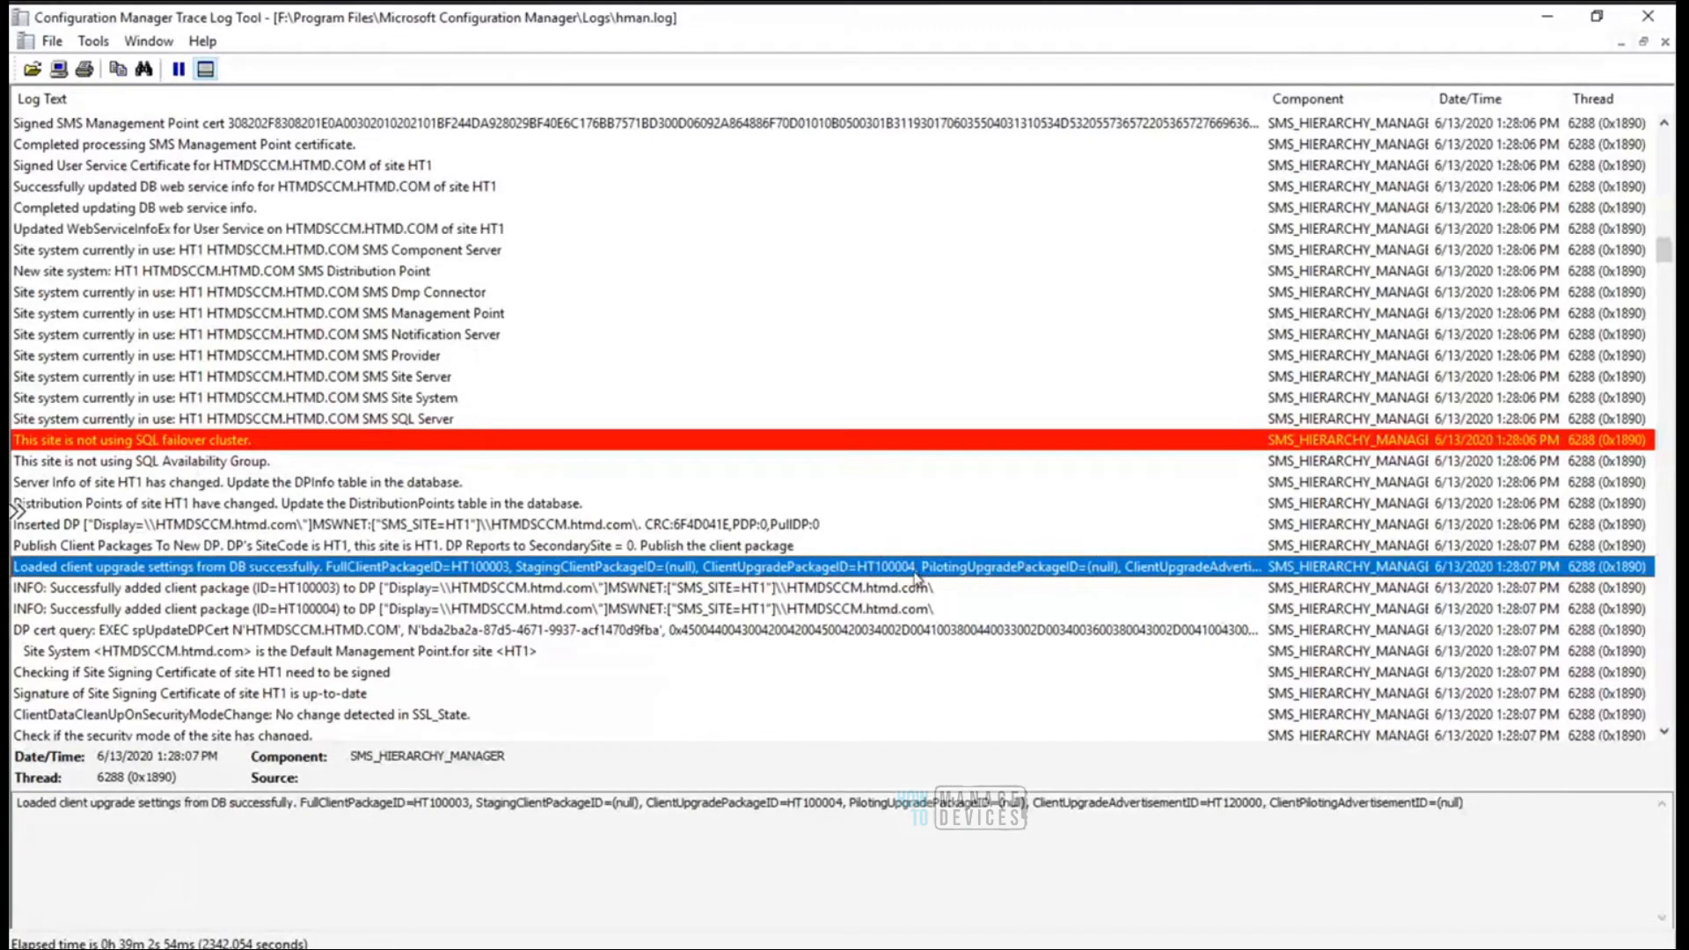
drag(673, 803, 803, 806)
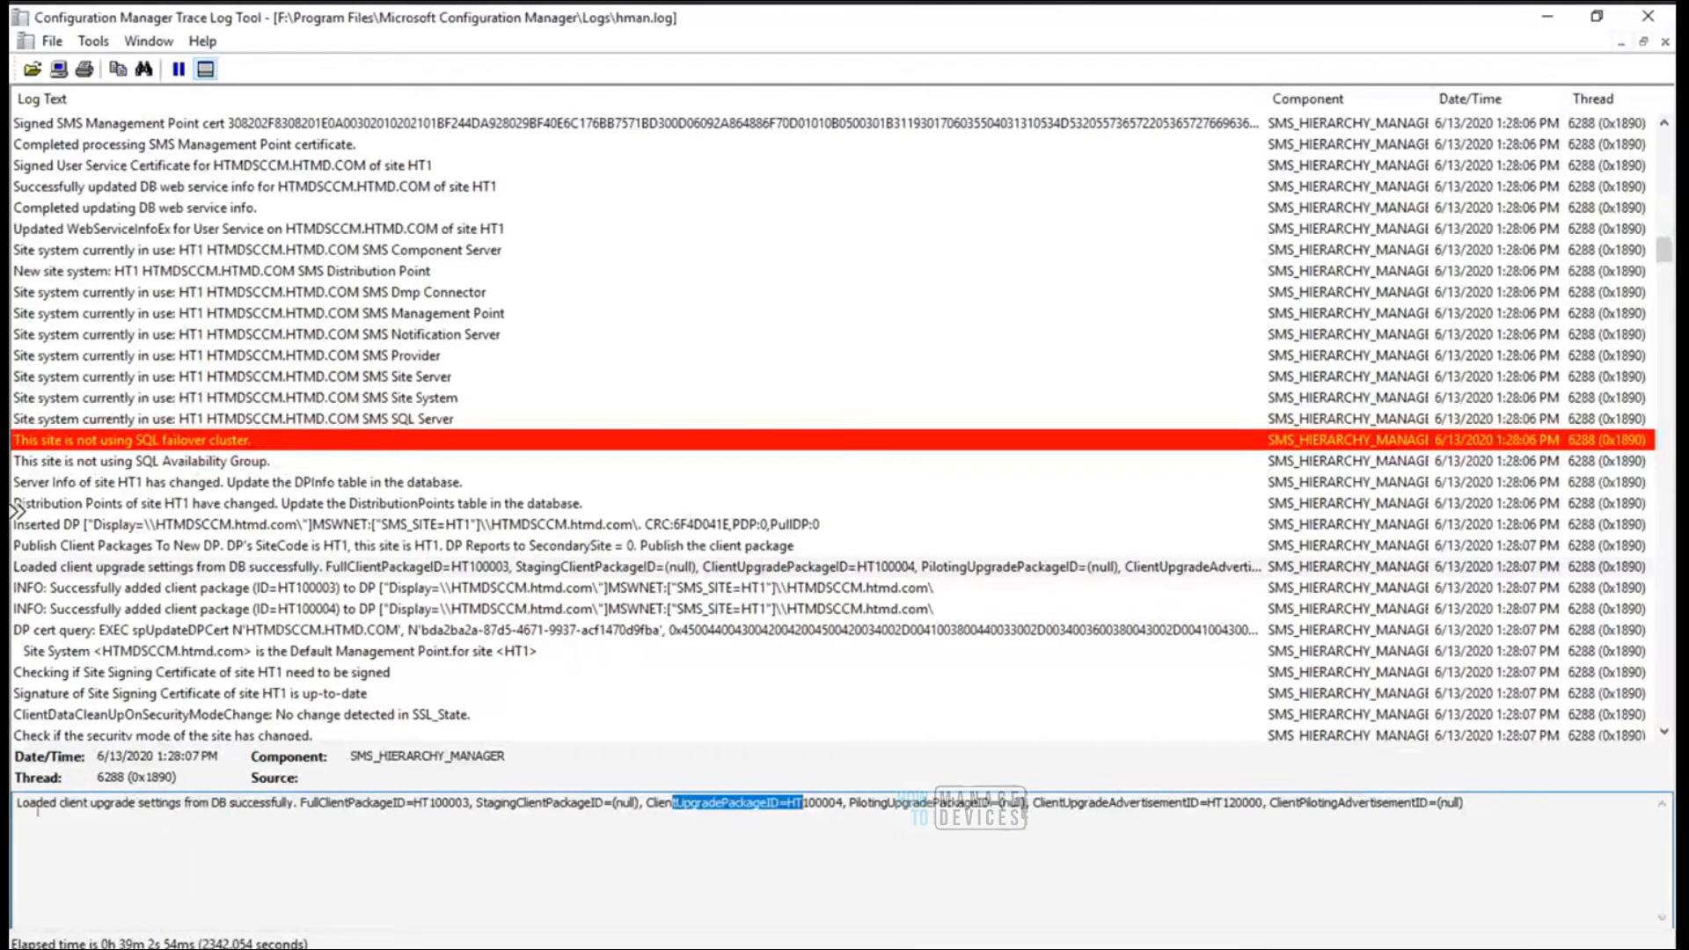
drag(16, 805, 299, 813)
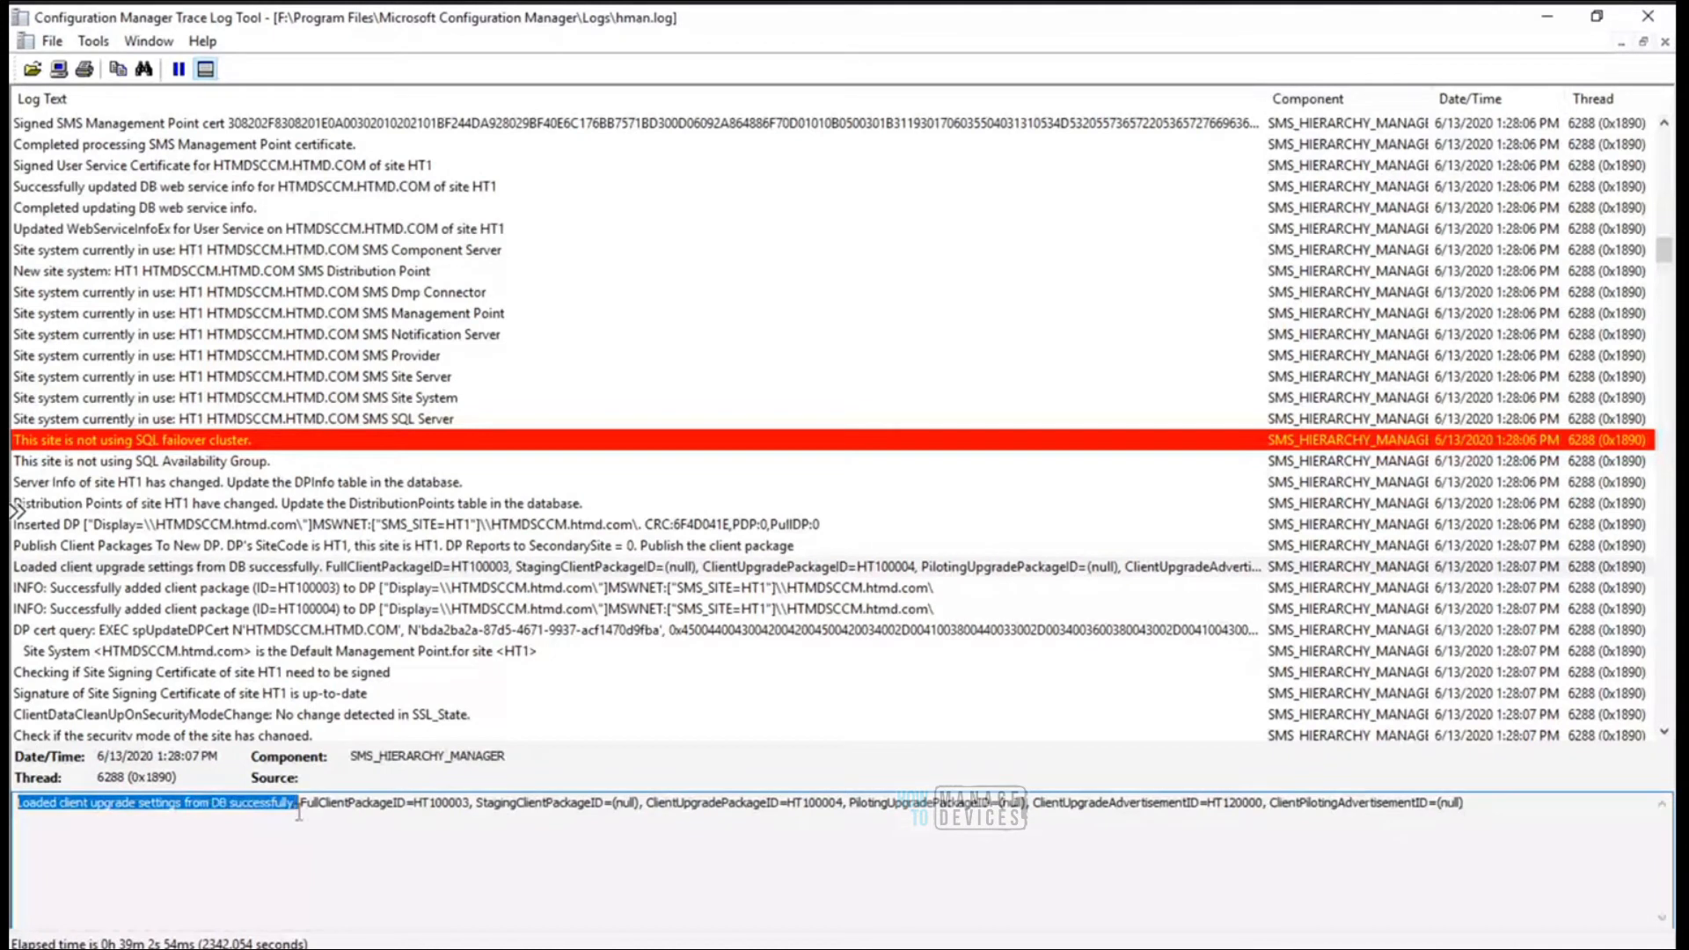
drag(300, 808, 475, 807)
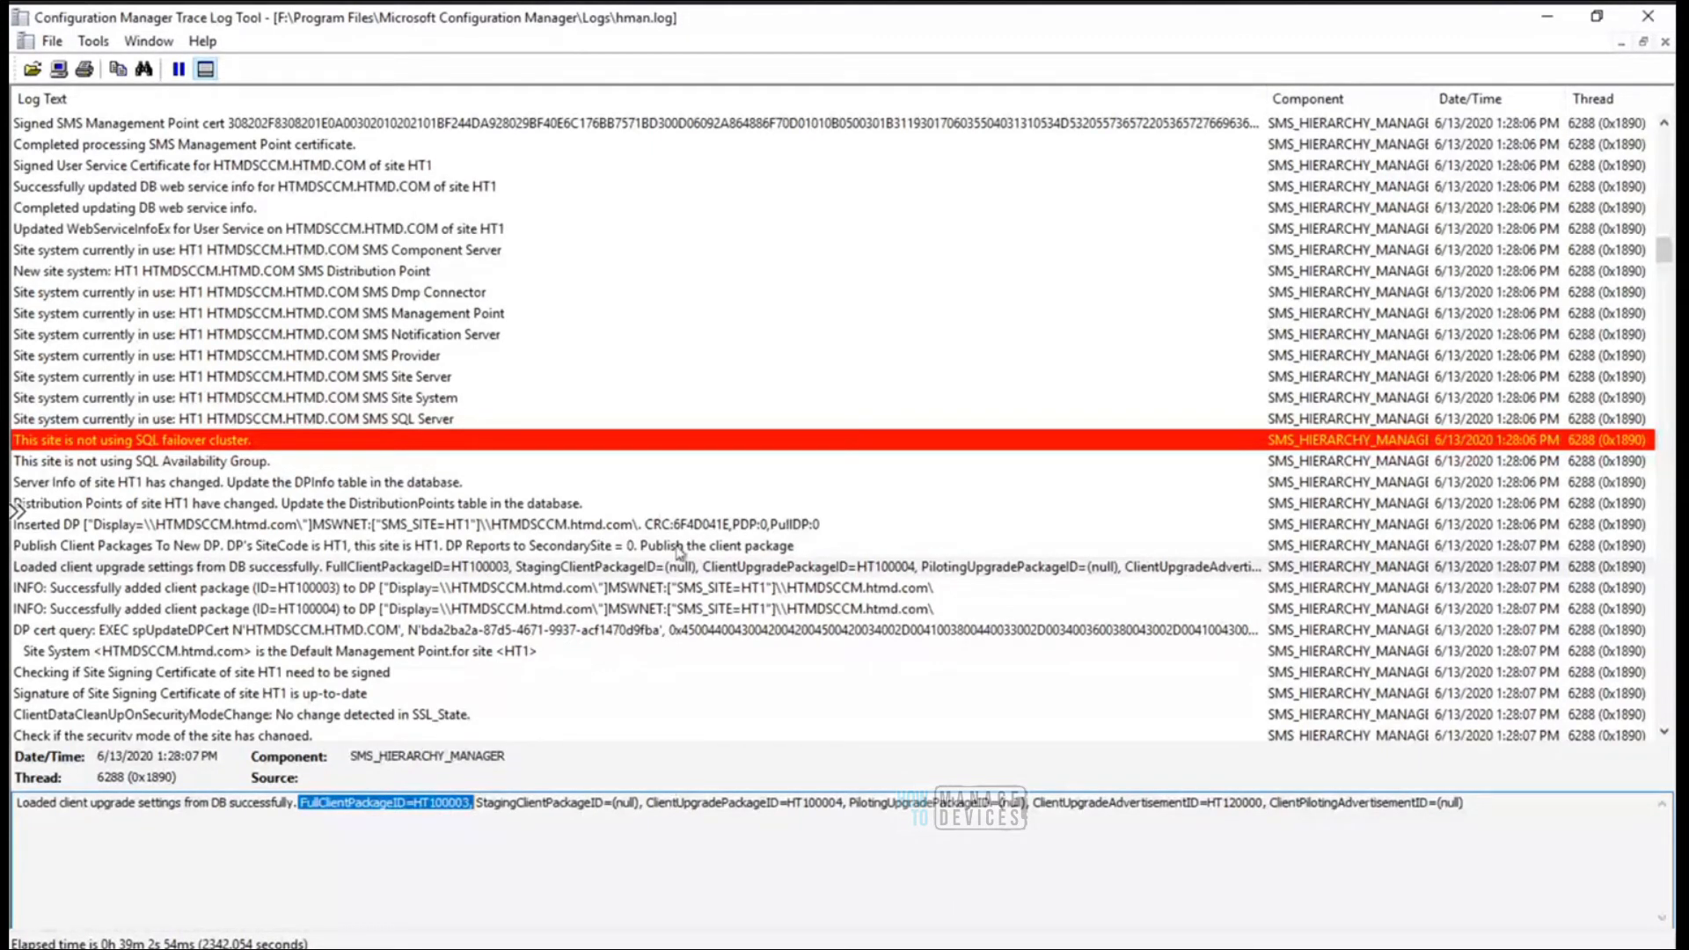
Inspect the details of the client package entries for HT100003 and HT100004 and the DP cert query entry below them
click(713, 589)
key(Down)
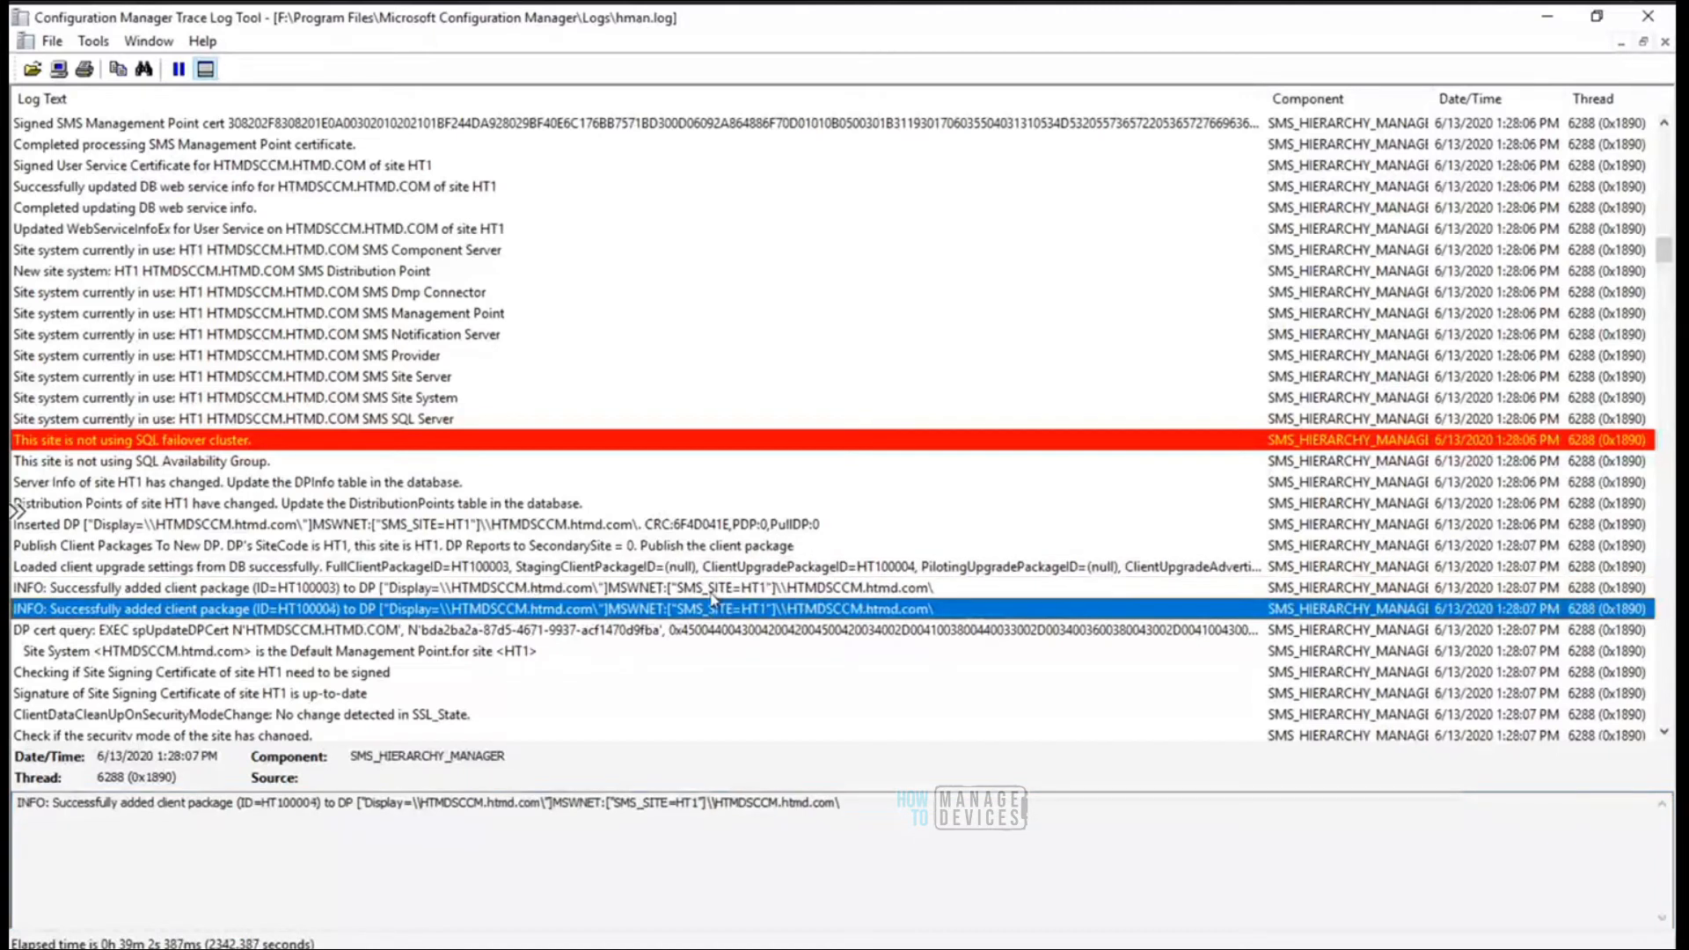
key(Down)
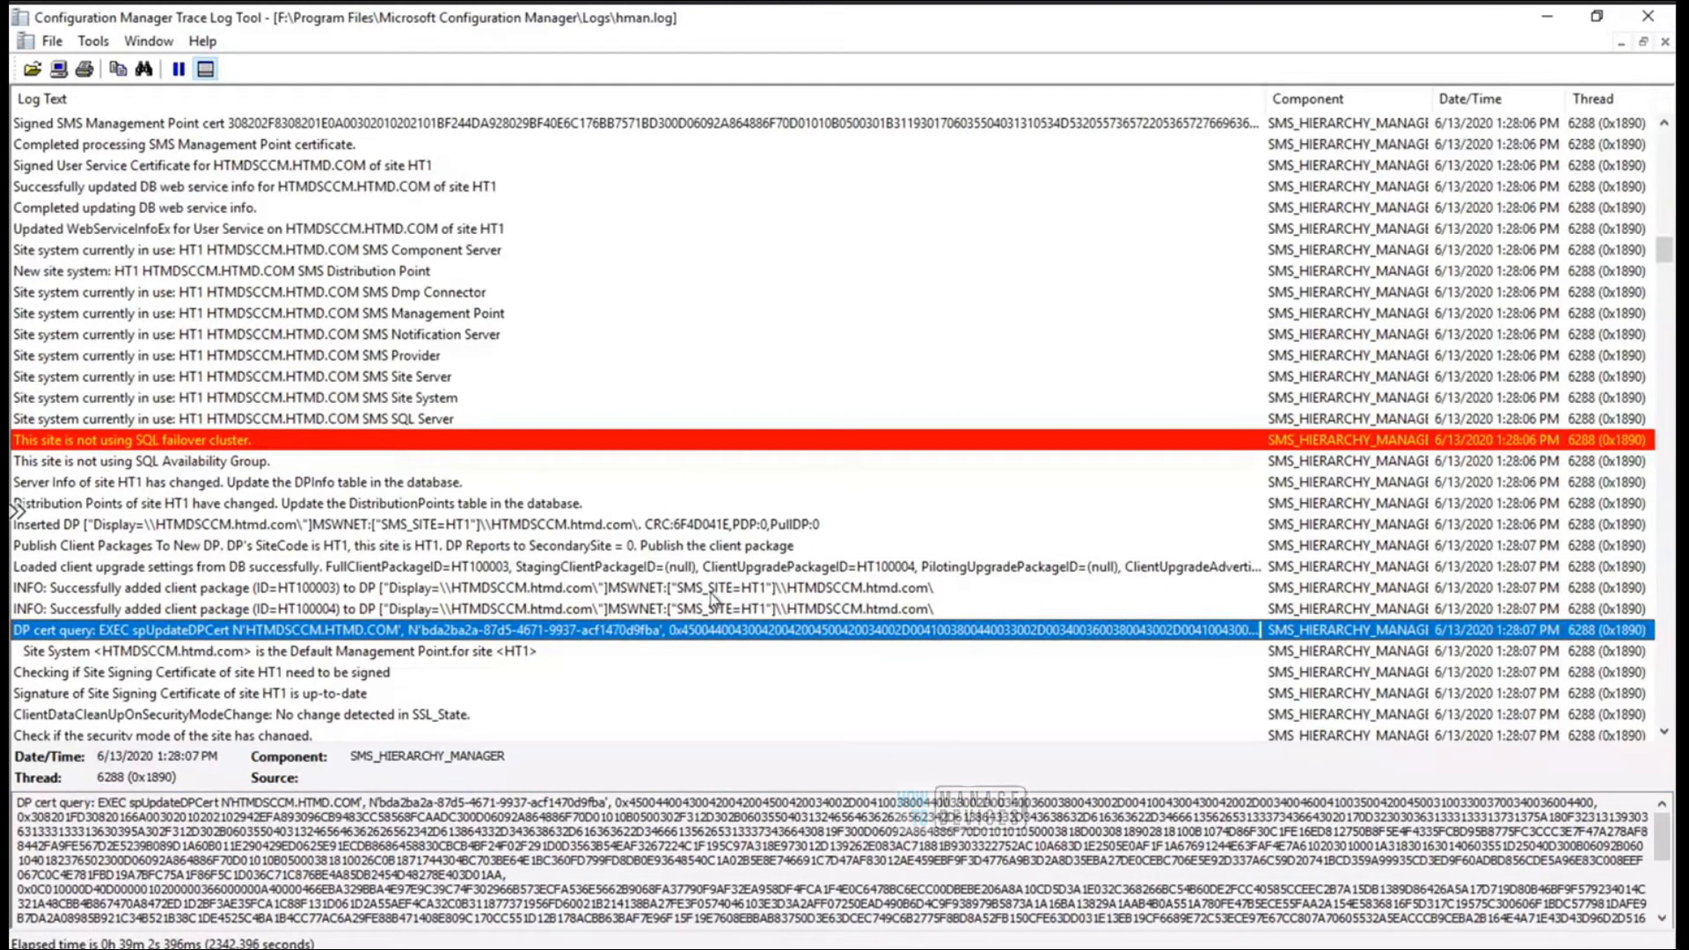
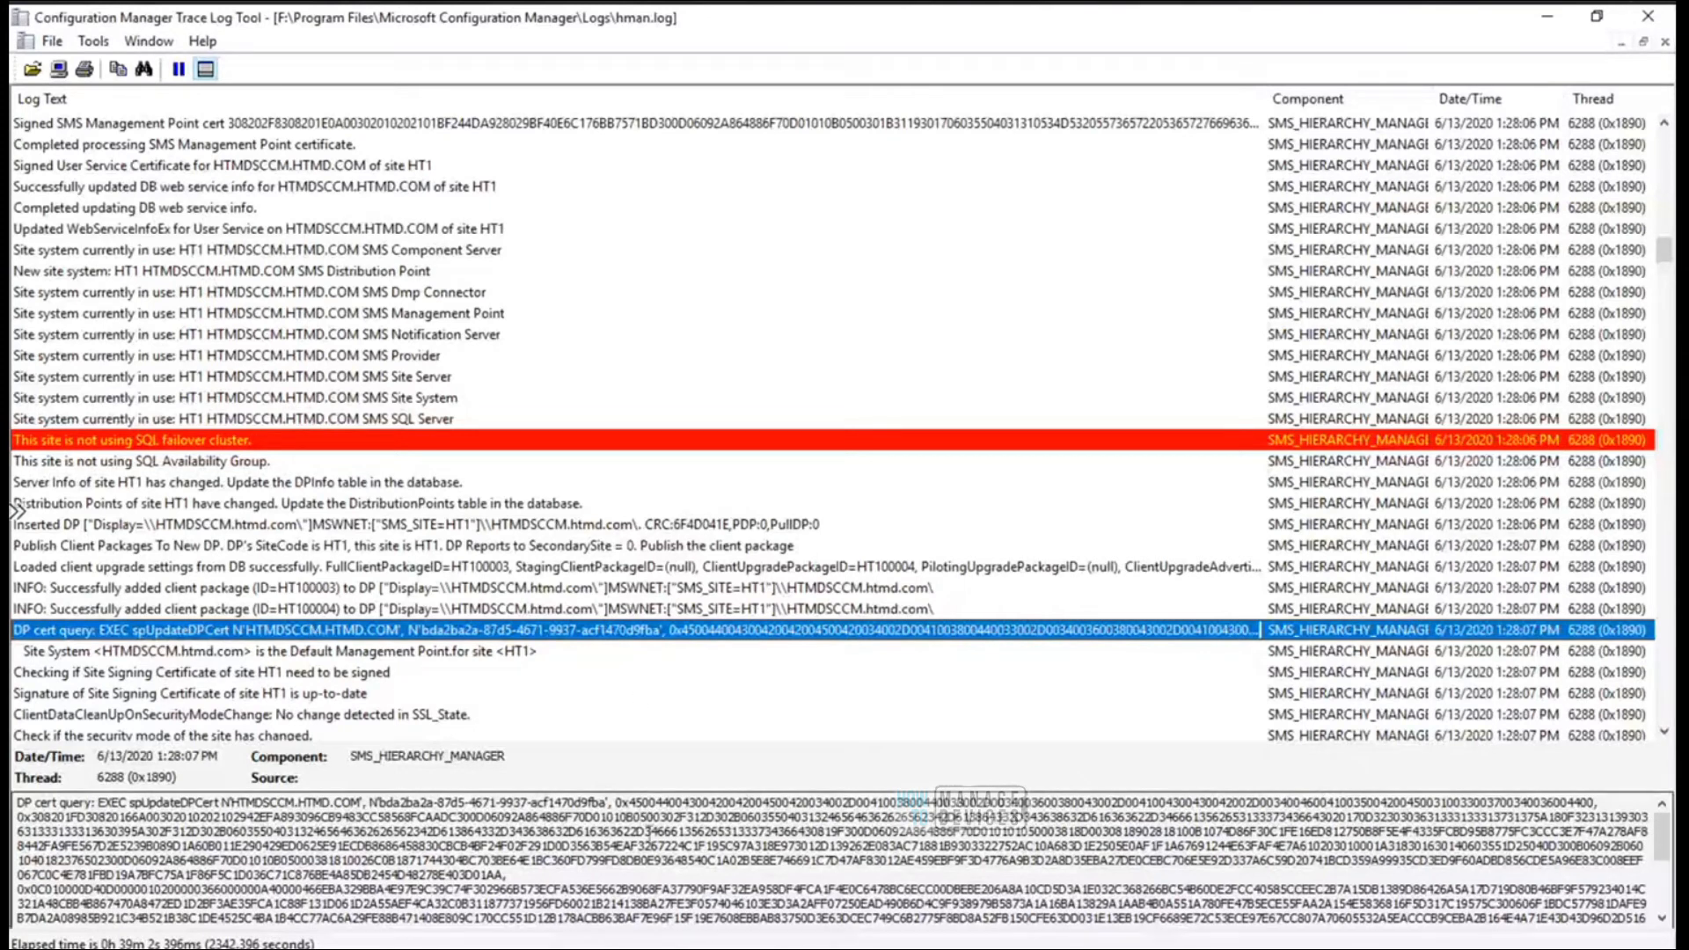
Examine the entries on the default management point, site signing certificate, security mode and WCM configuration of site HT1
click(421, 653)
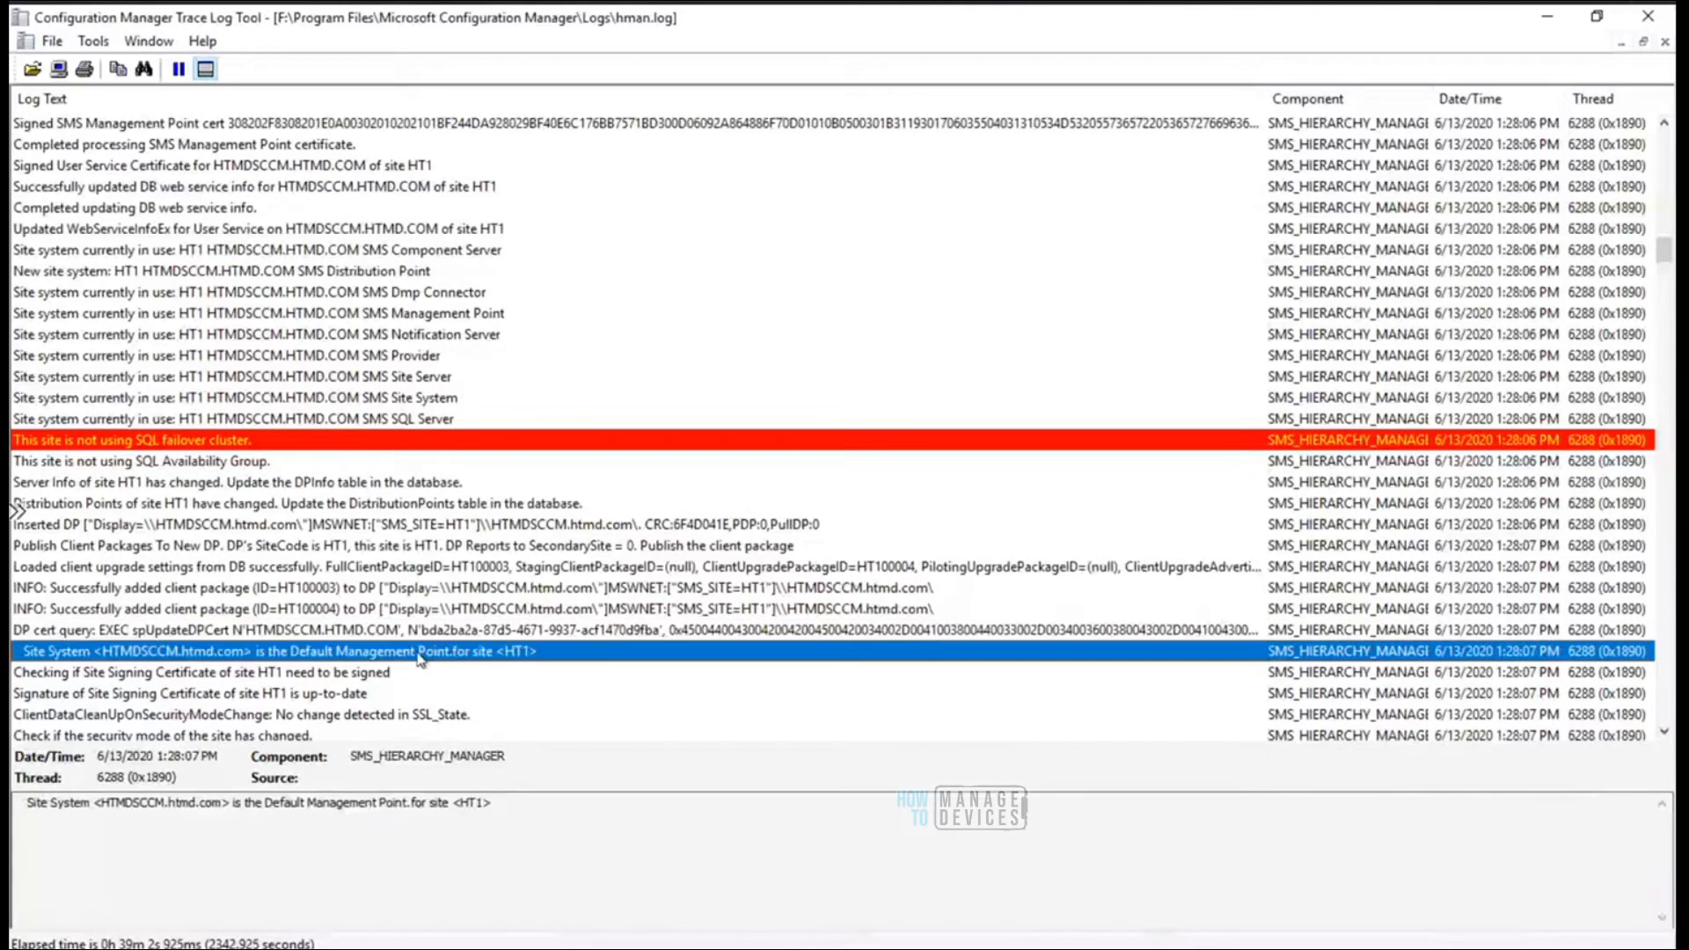
key(Down)
key(Down)
key(Down)
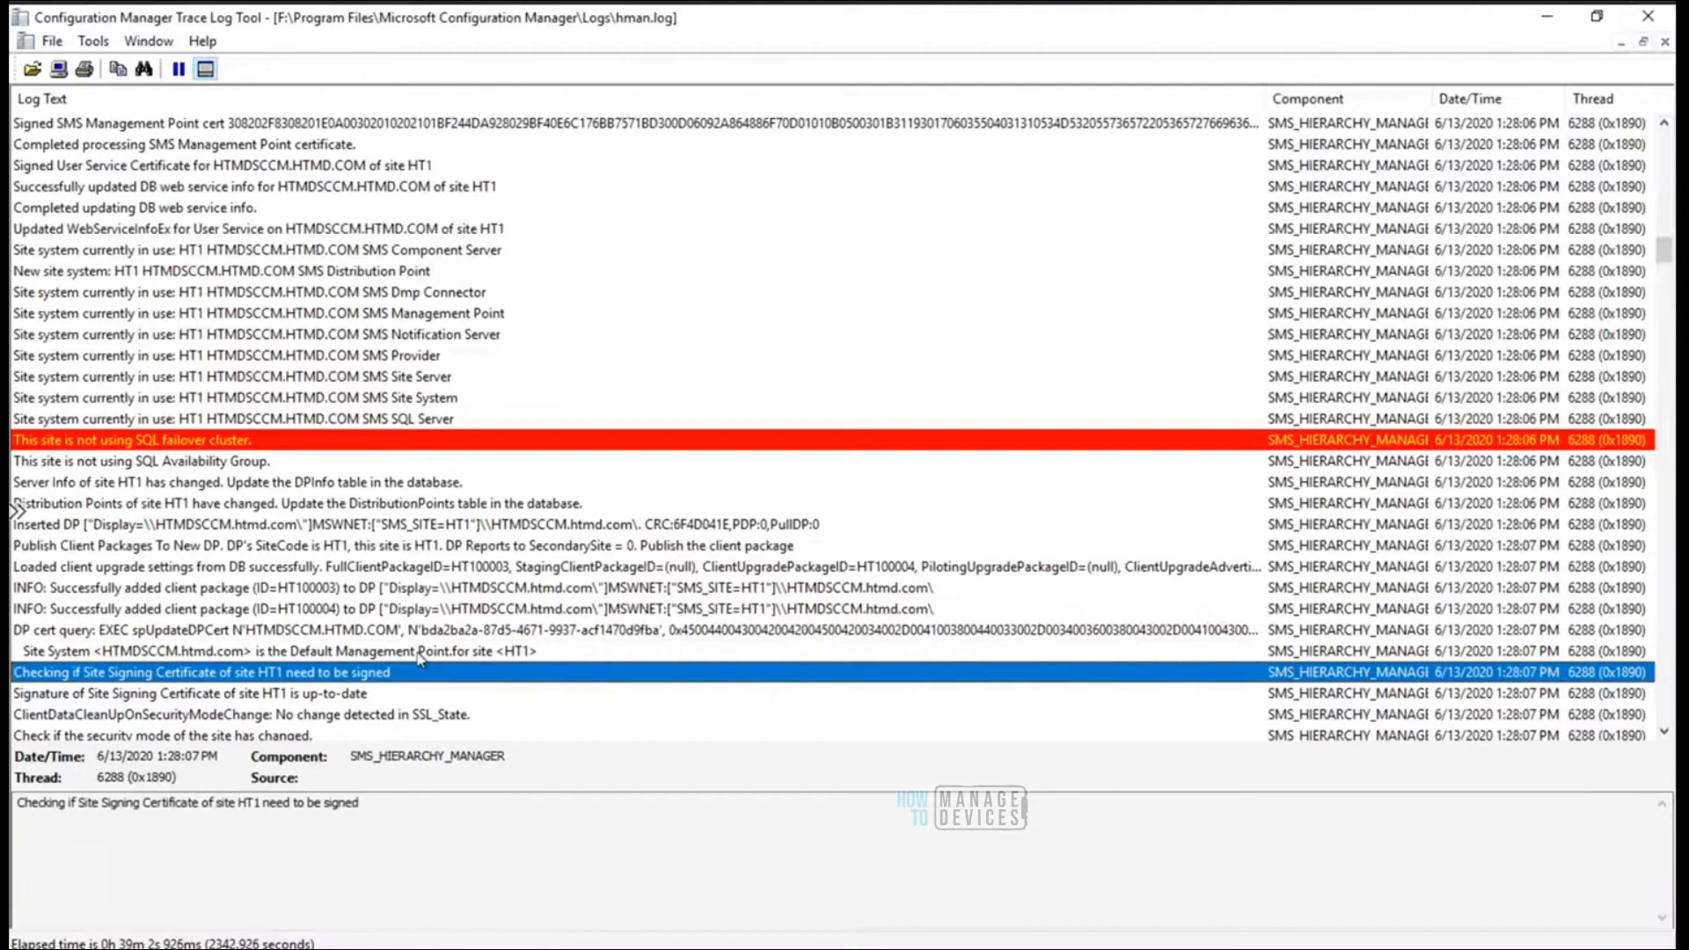
key(Down)
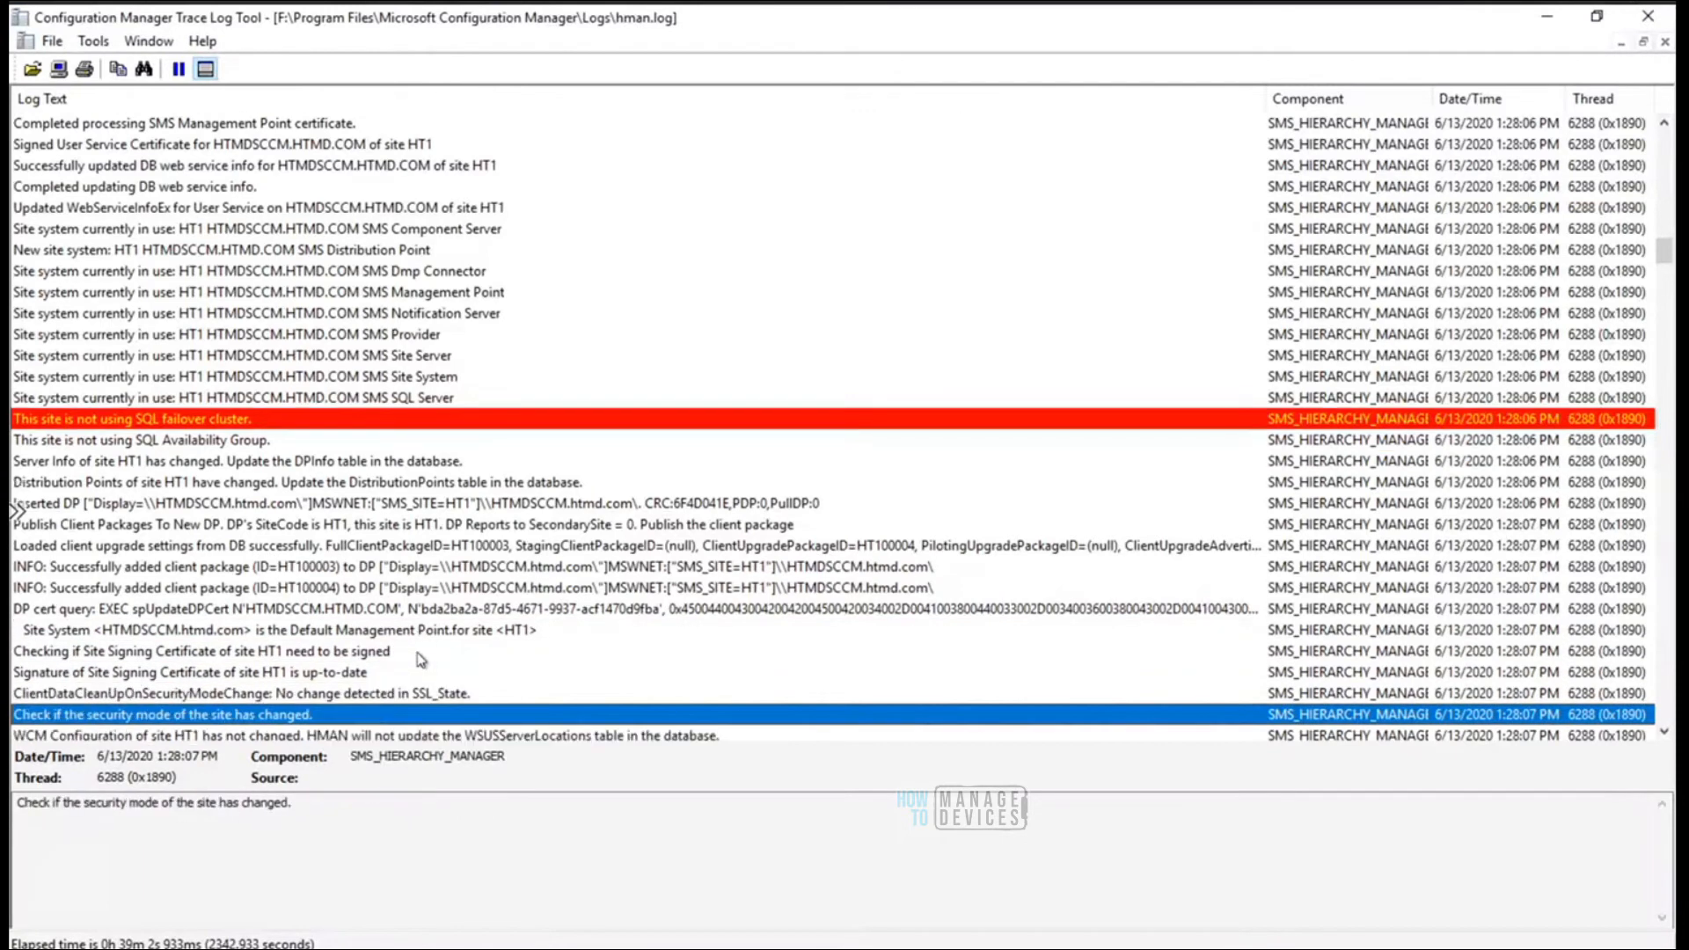
key(Up)
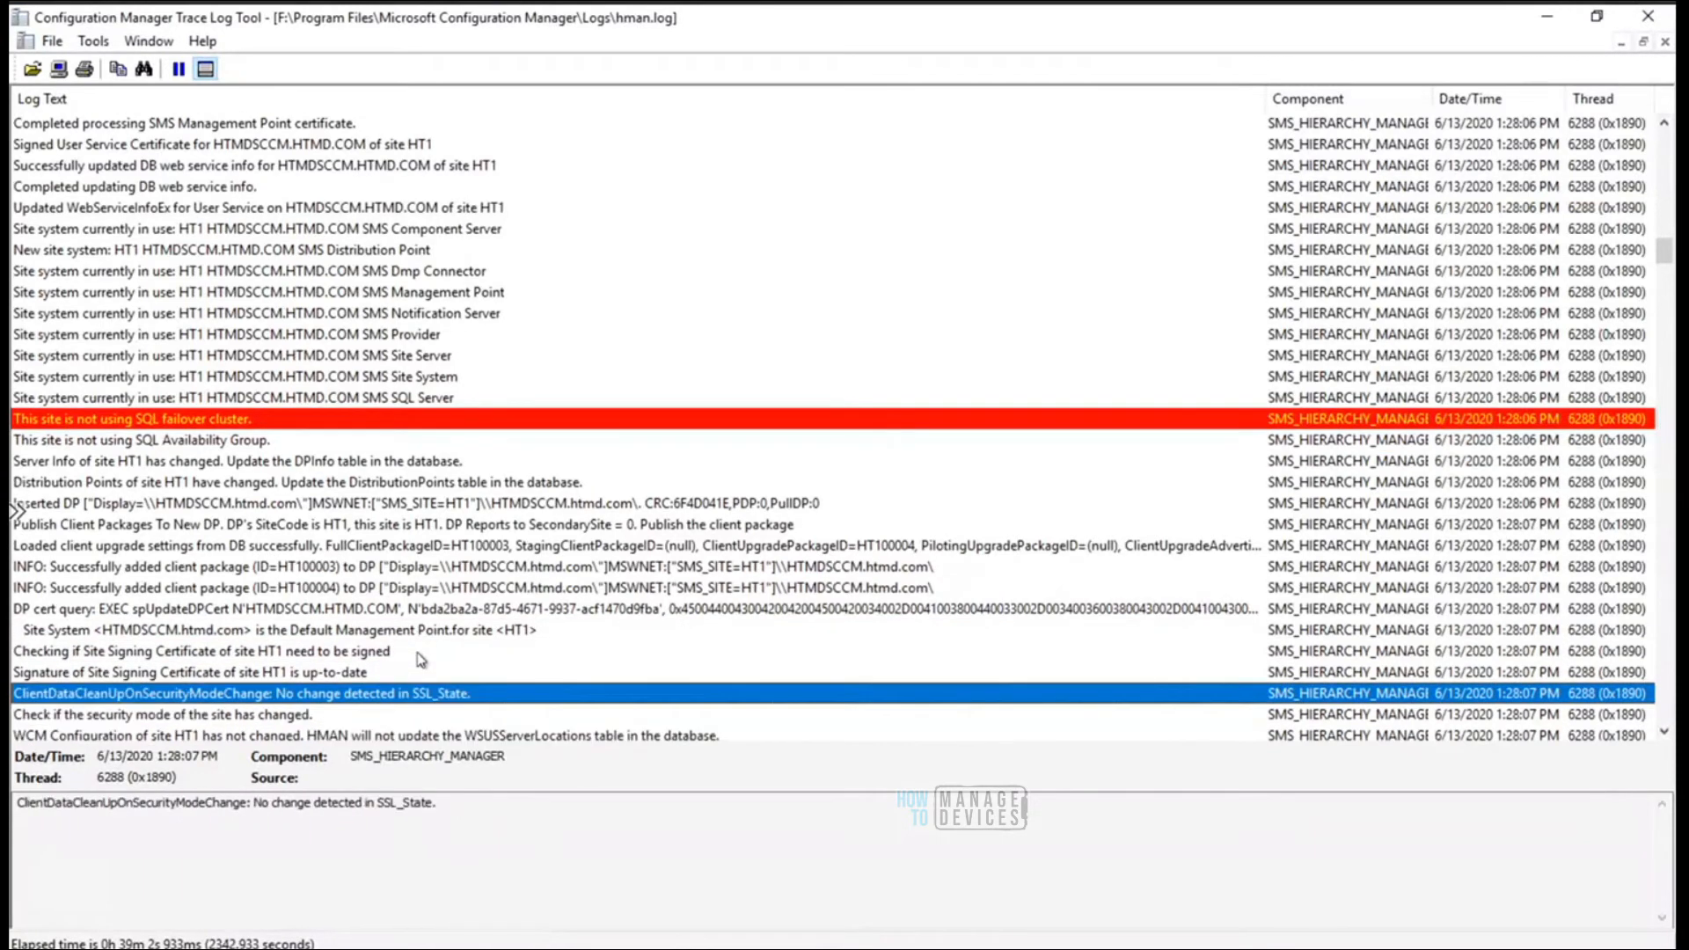
key(Down)
key(Down)
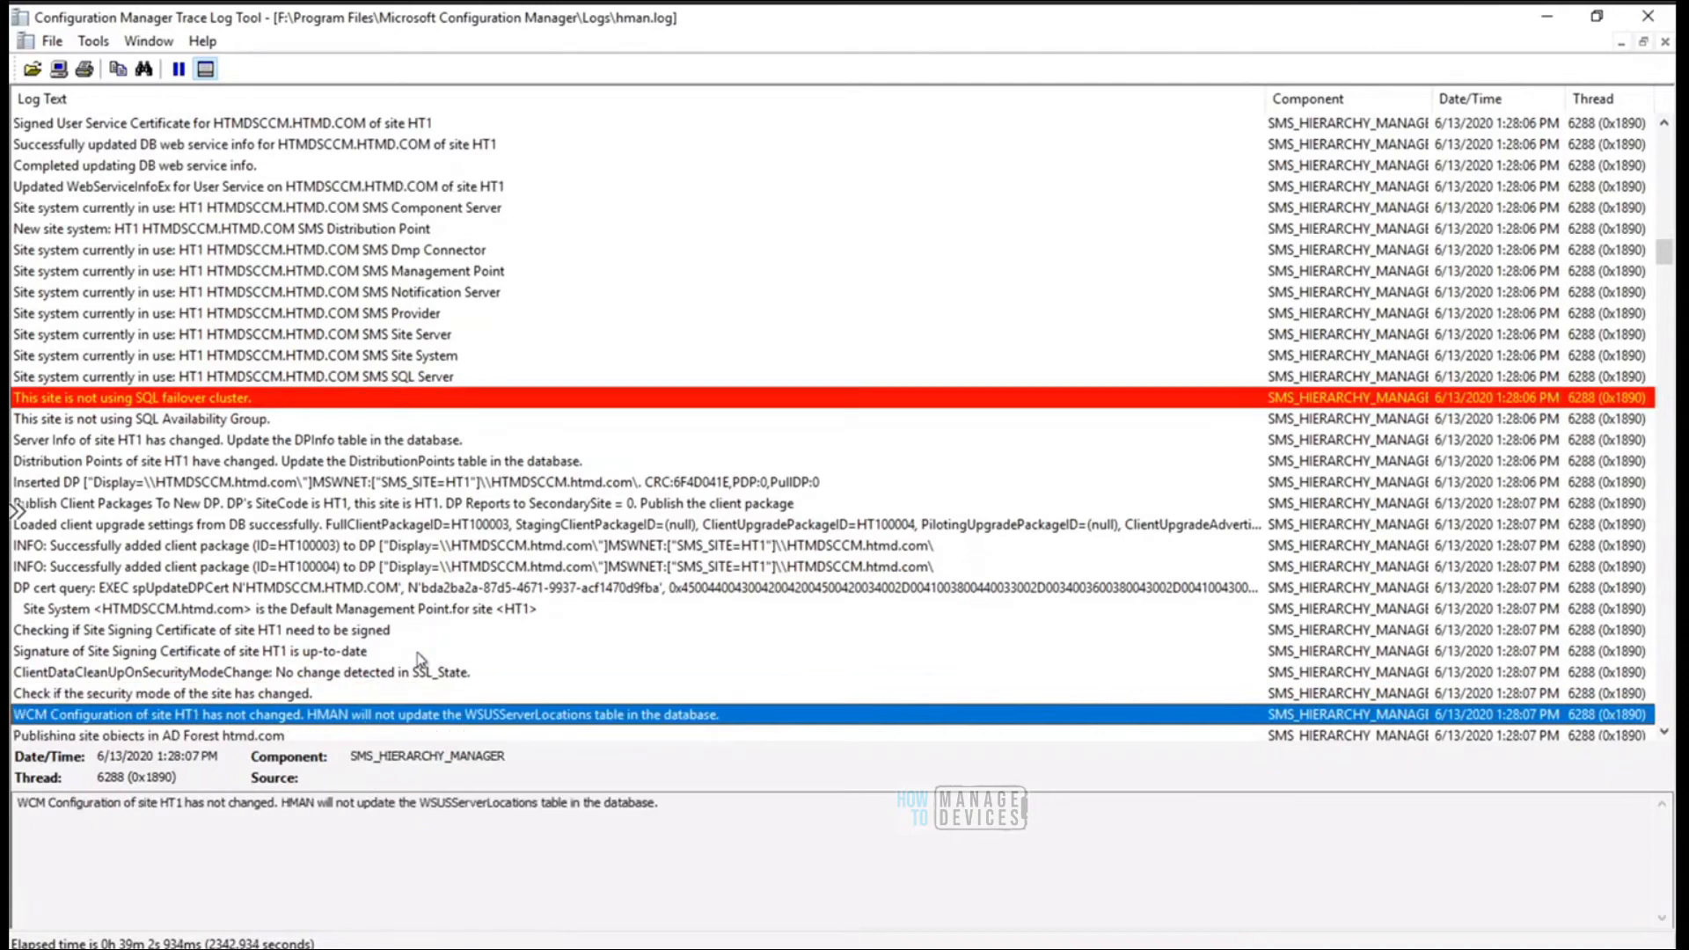
key(Down)
key(Up)
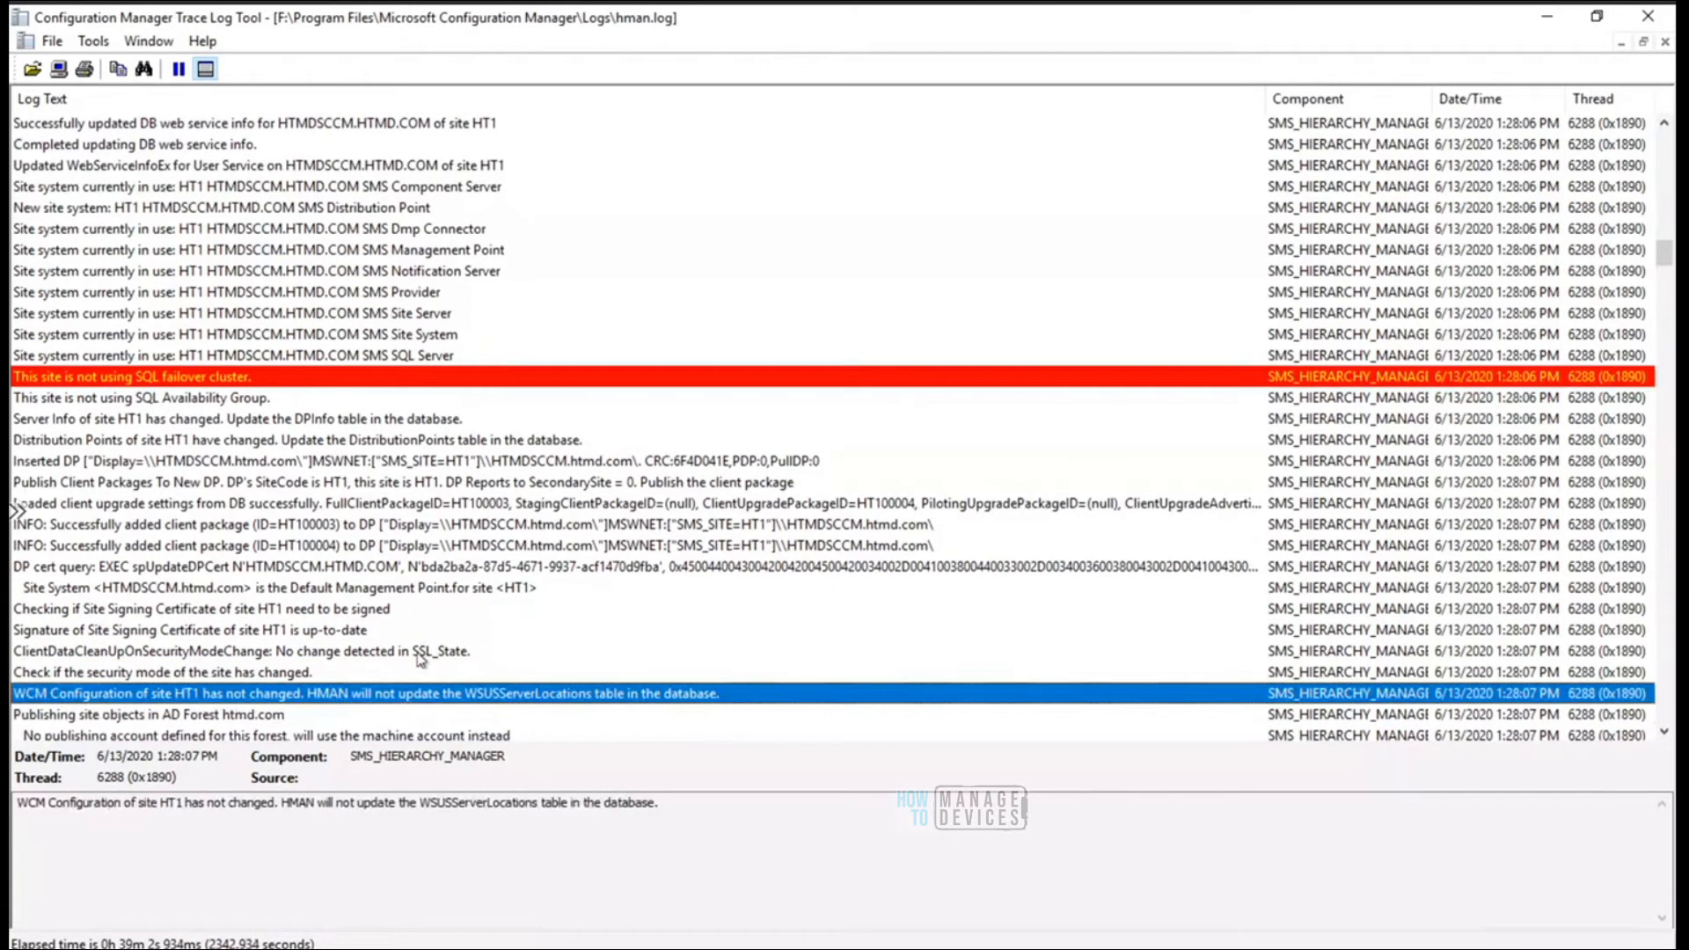
Review the entries on publishing site objects in AD Forest htmd.com, continuing through the site control notification and feature exposure validation
key(Down)
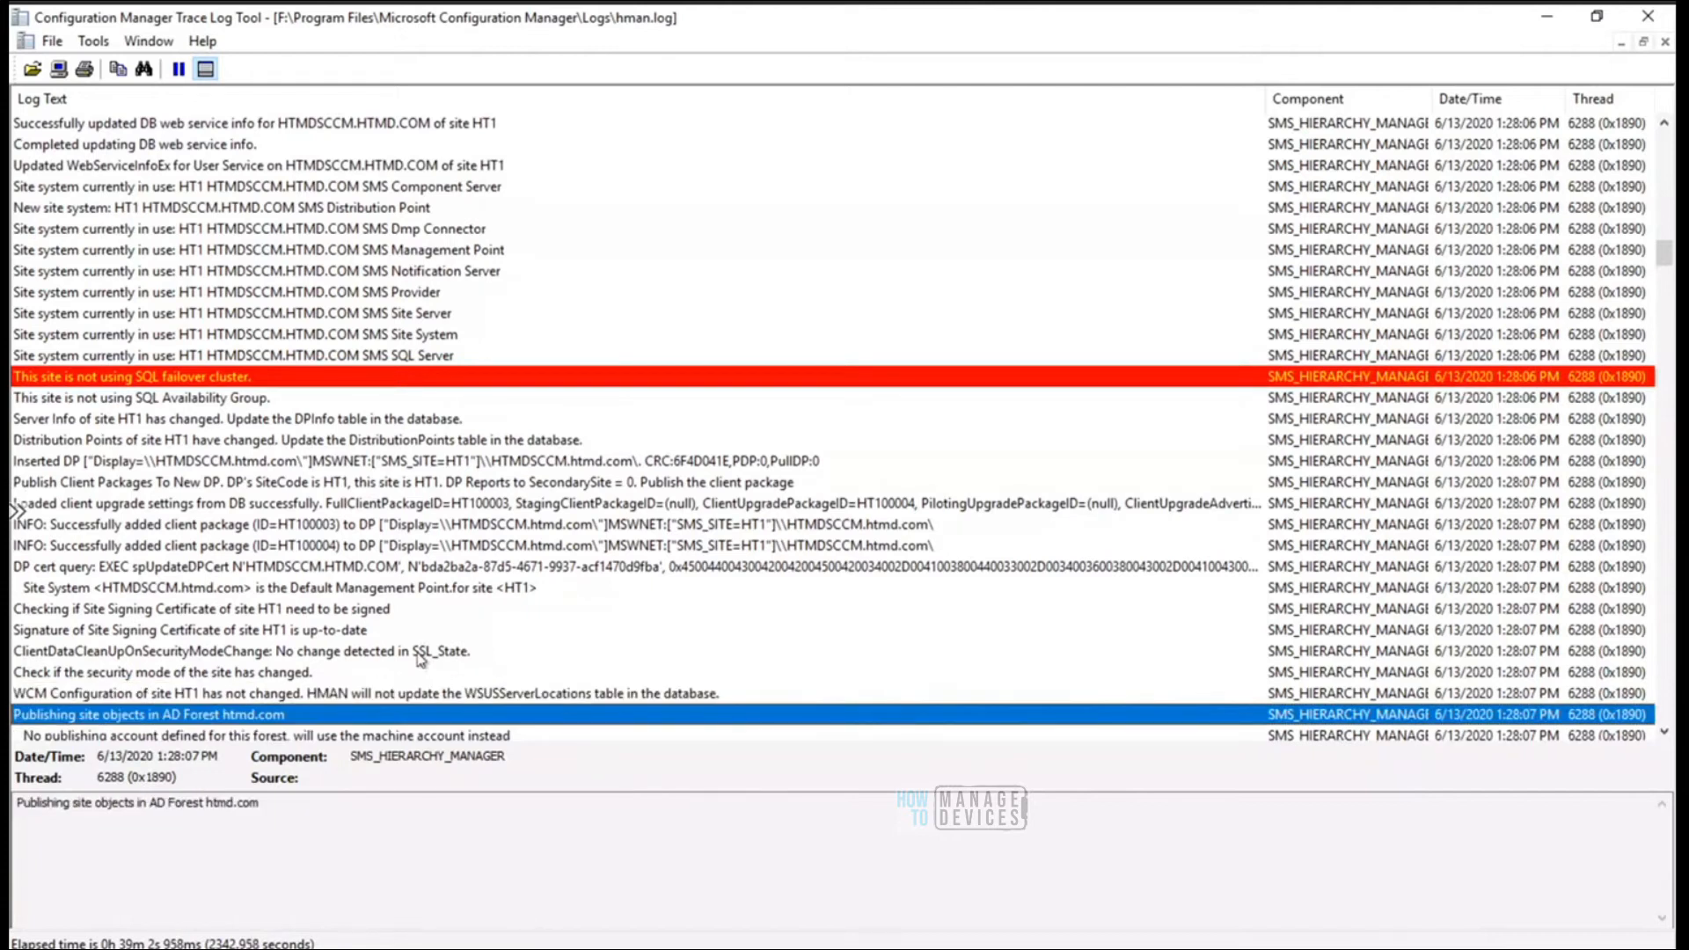
key(Down)
key(Down)
key(Down)
key(Down)
key(Down)
key(Down)
key(Down)
key(Down)
key(Down)
key(Down)
key(Down)
key(Down)
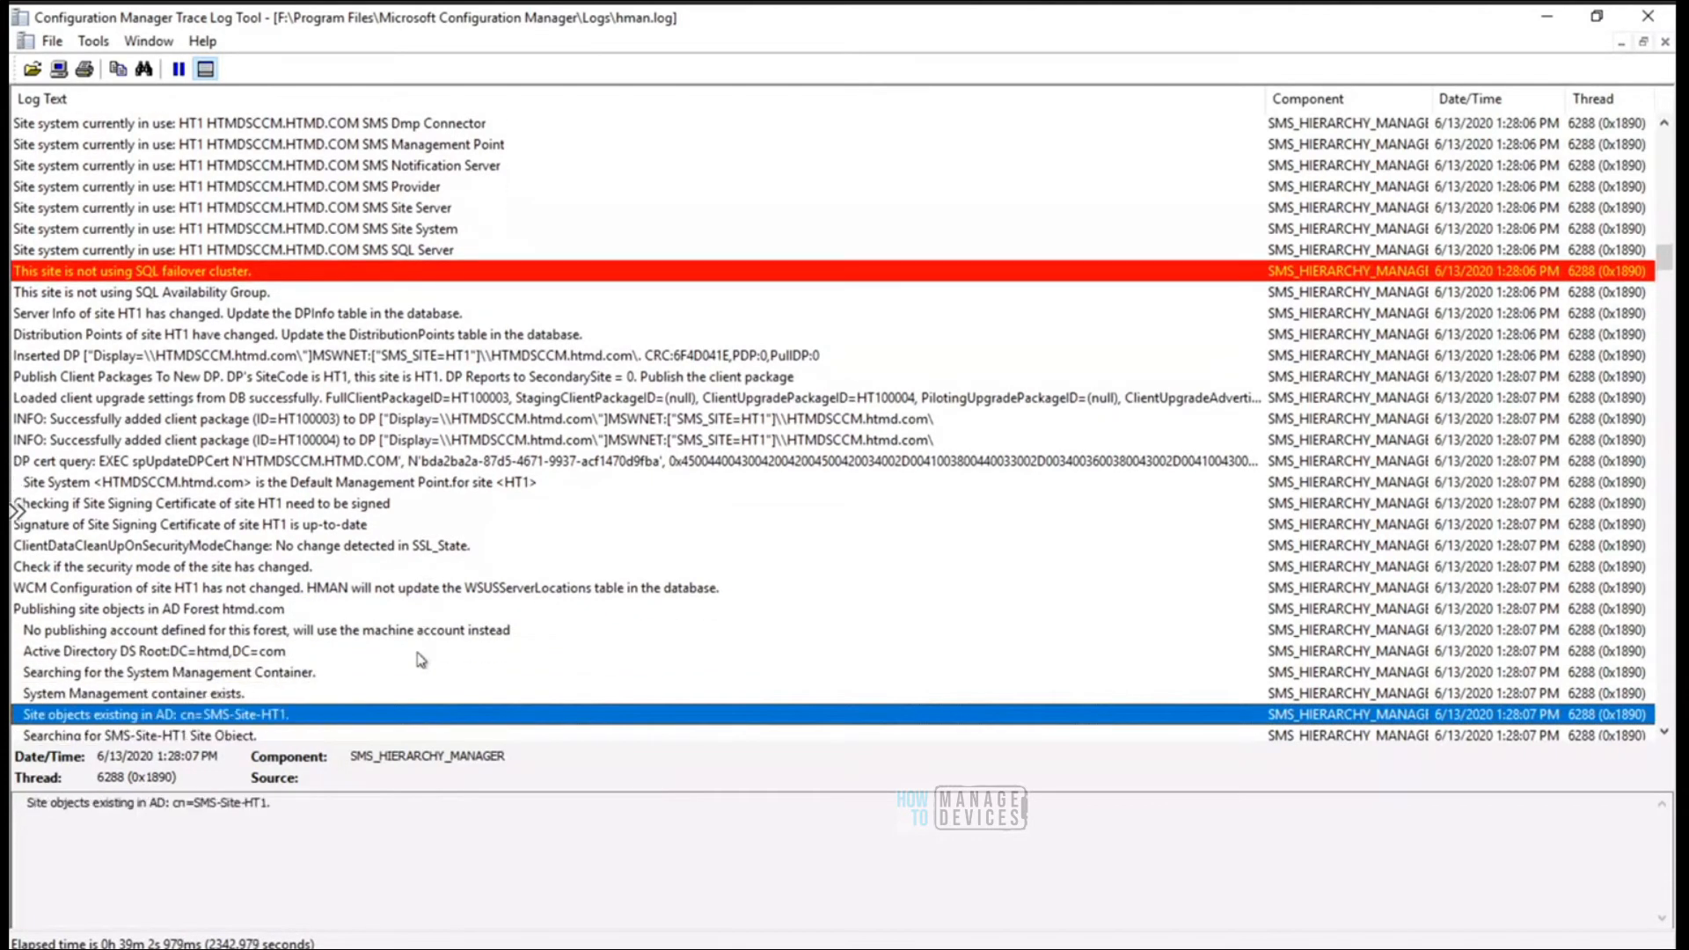
key(Down)
key(Down)
key(Down)
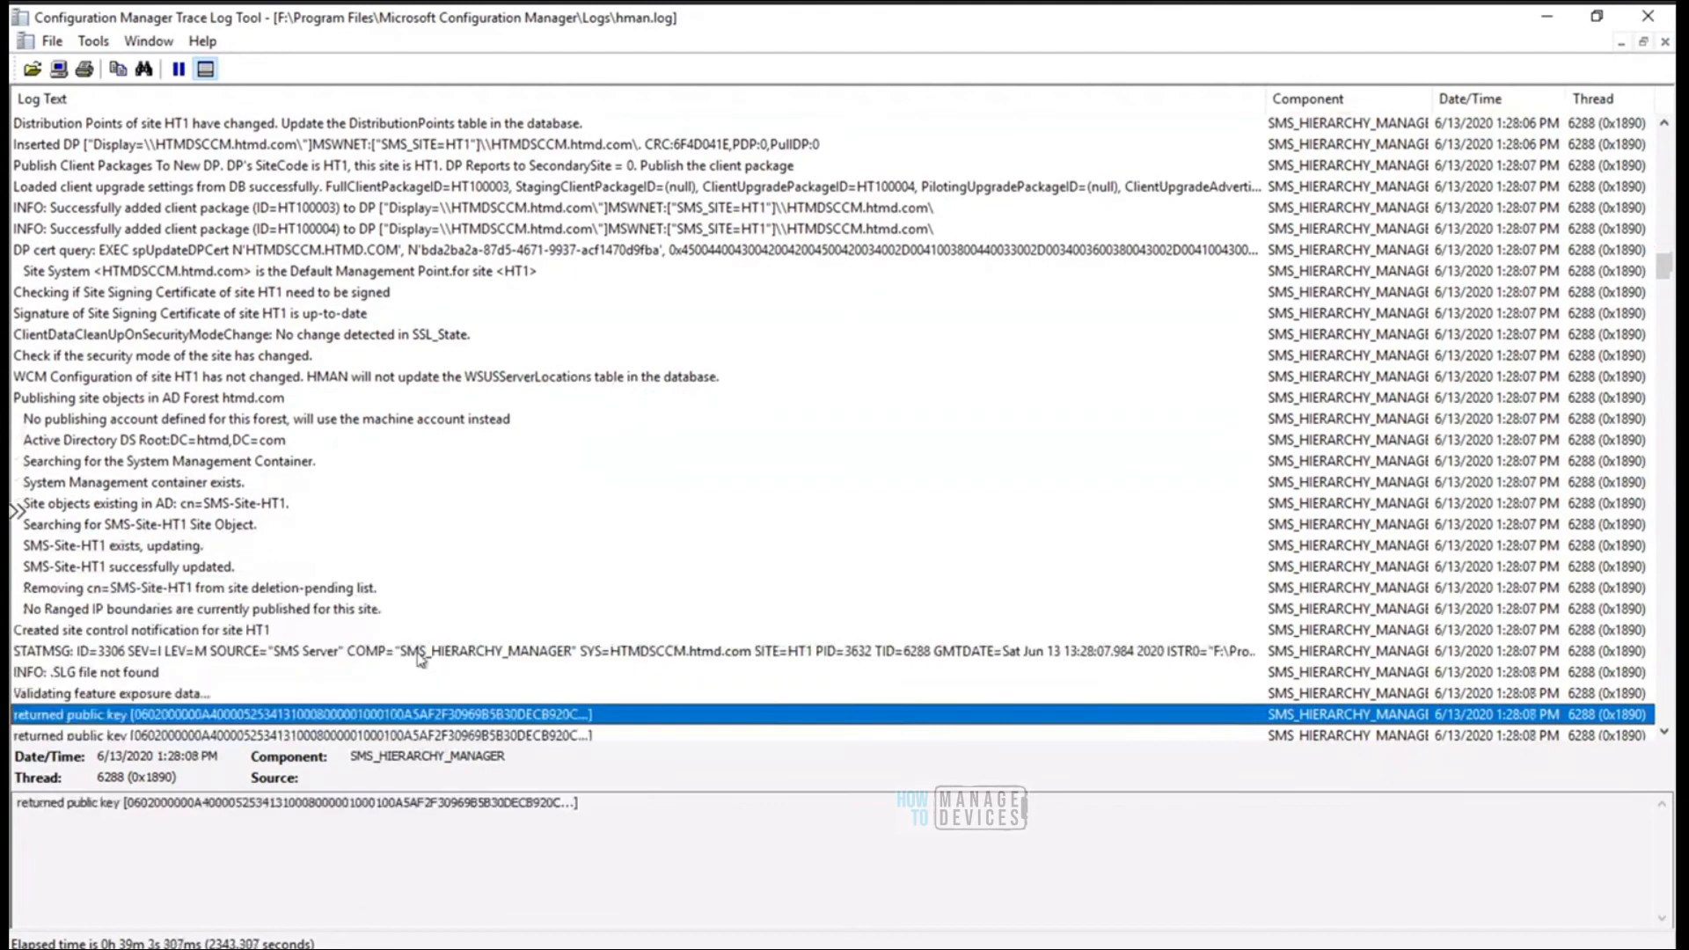
Look through the remaining hman.log entries, from the SQL service restart check to the Configuration Manager update applicability checks
key(Down)
key(Down)
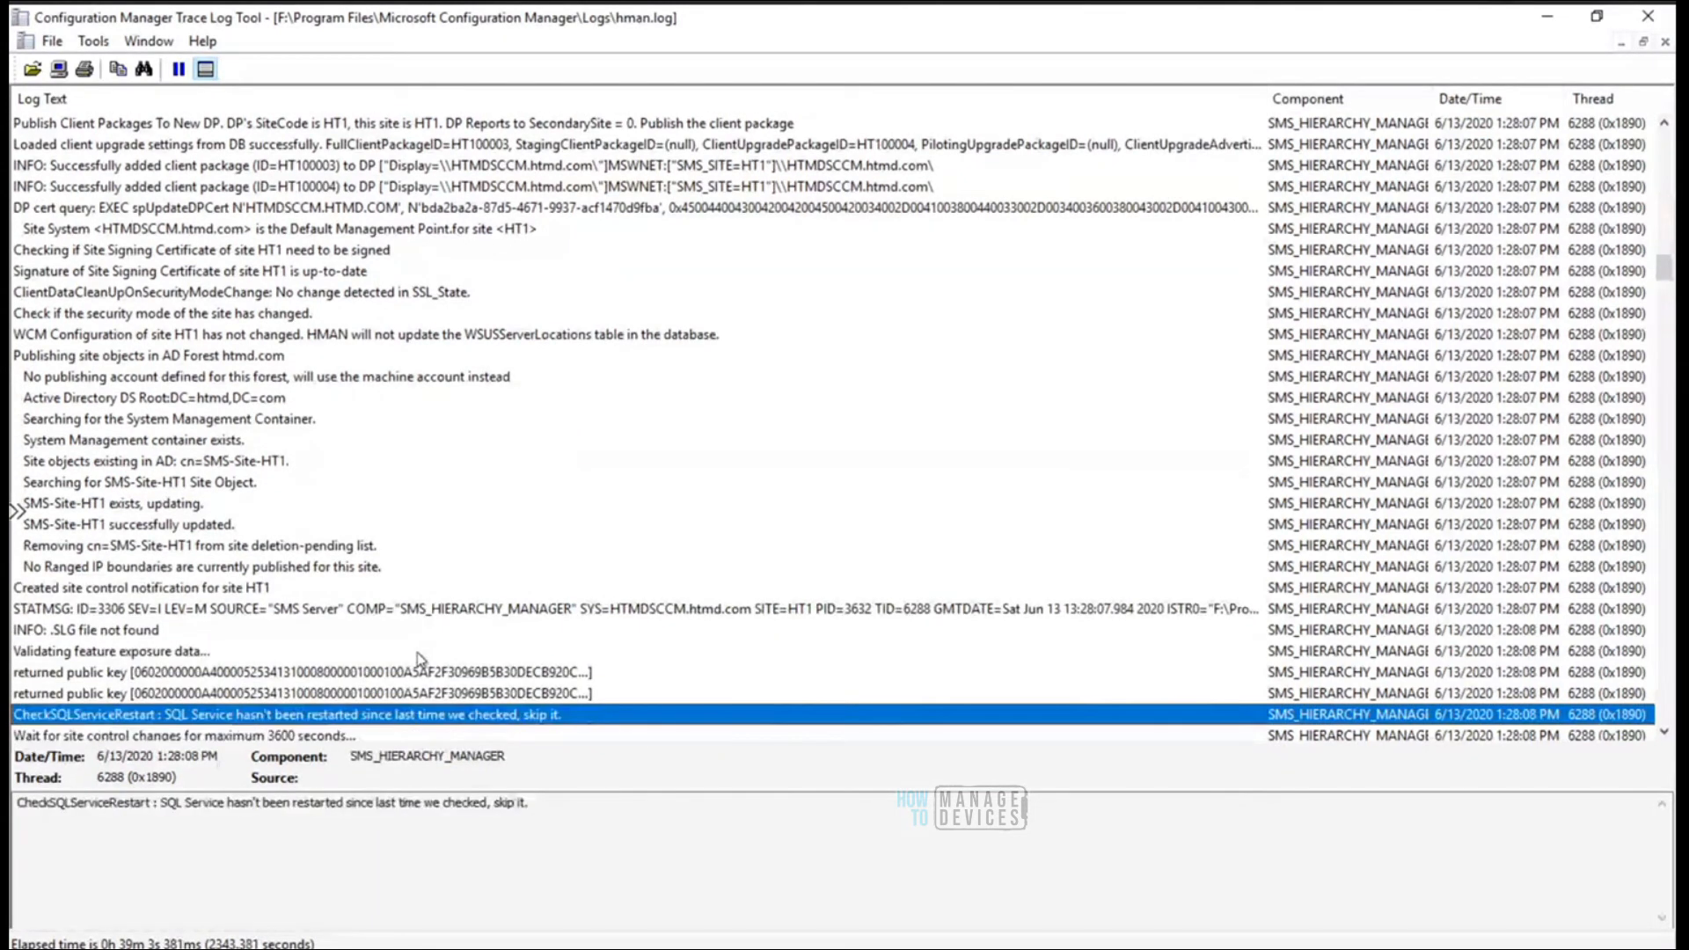
key(Down)
key(Down)
key(Down)
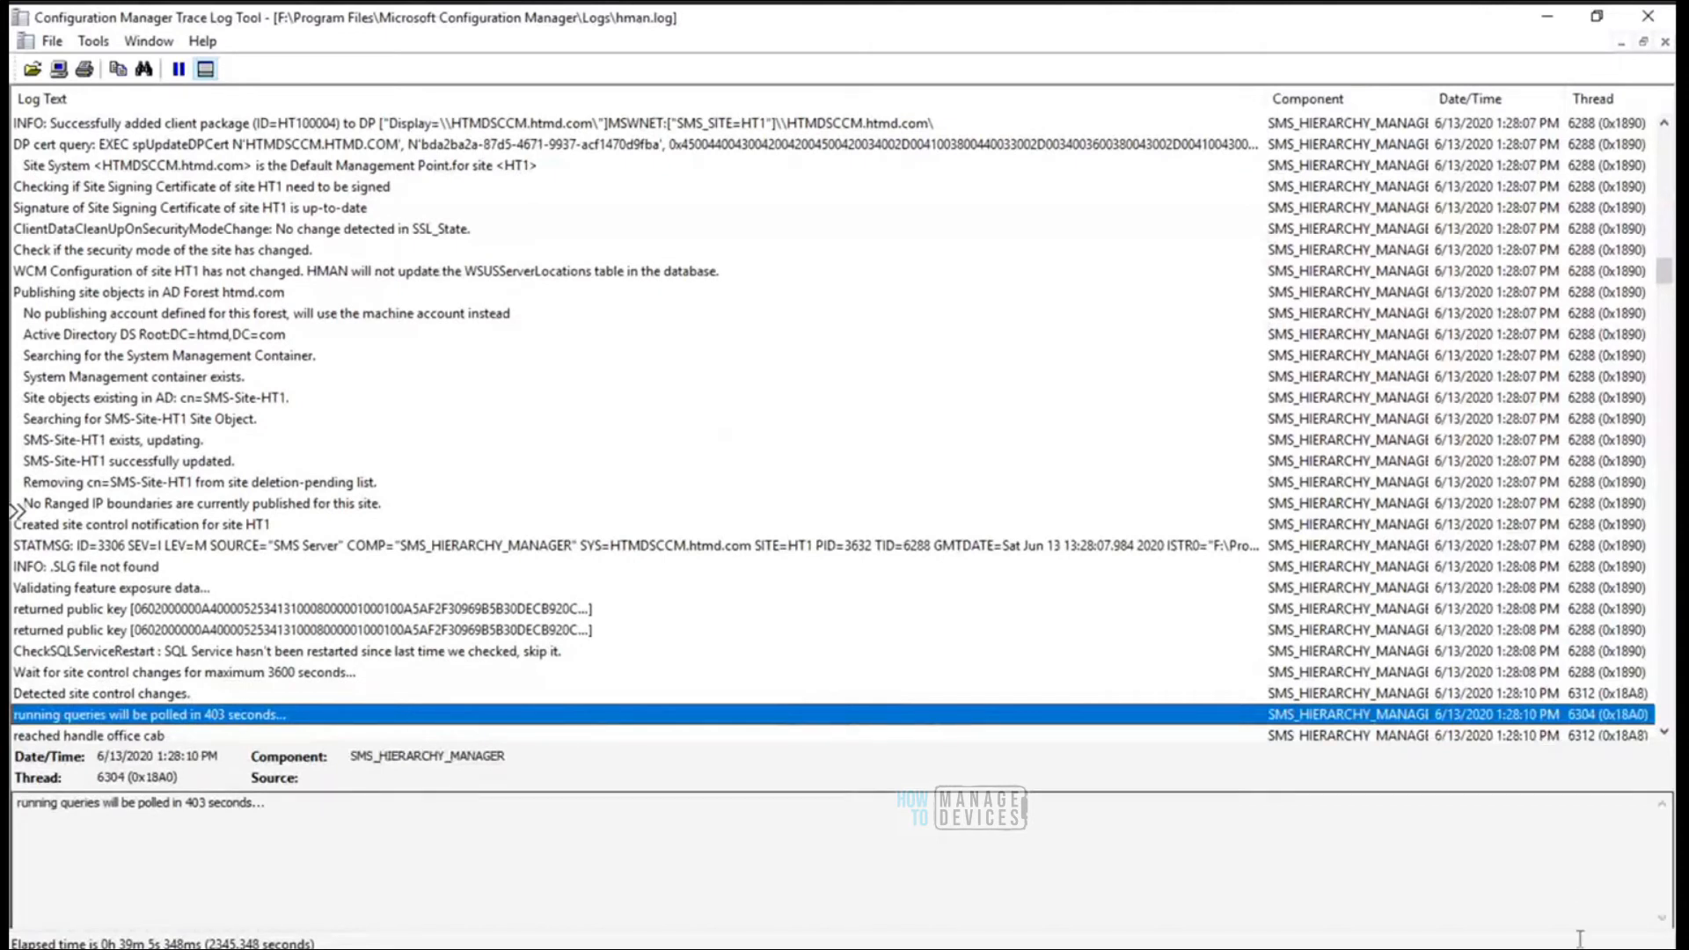
click(1665, 730)
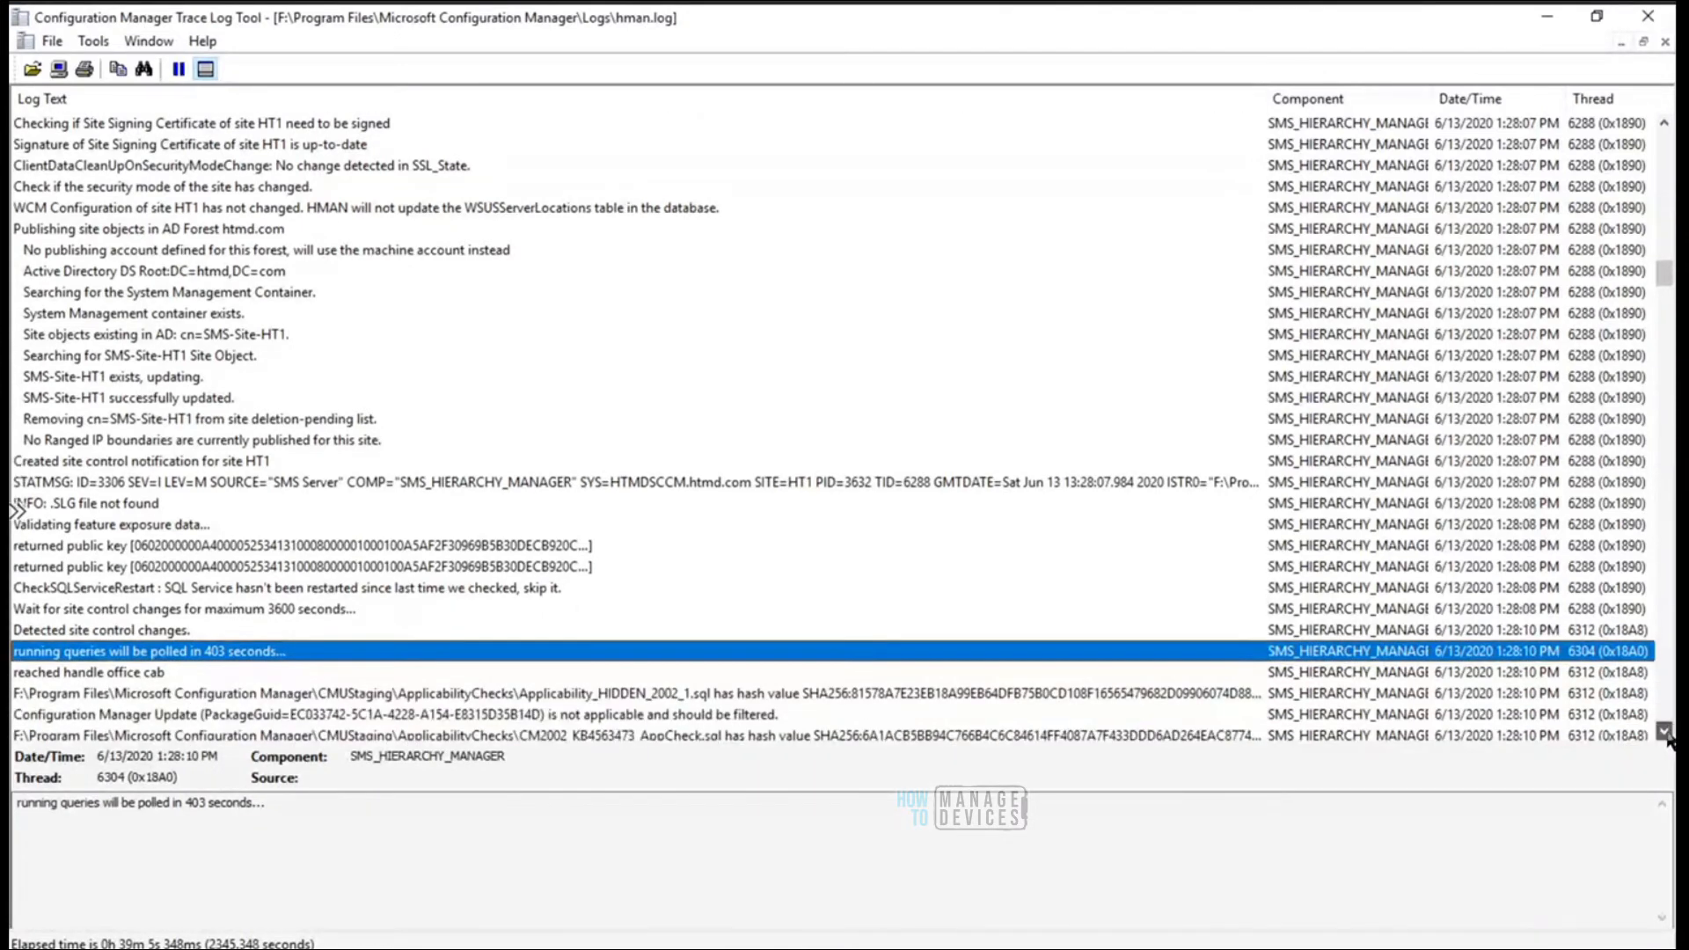
click(1665, 730)
click(1665, 730)
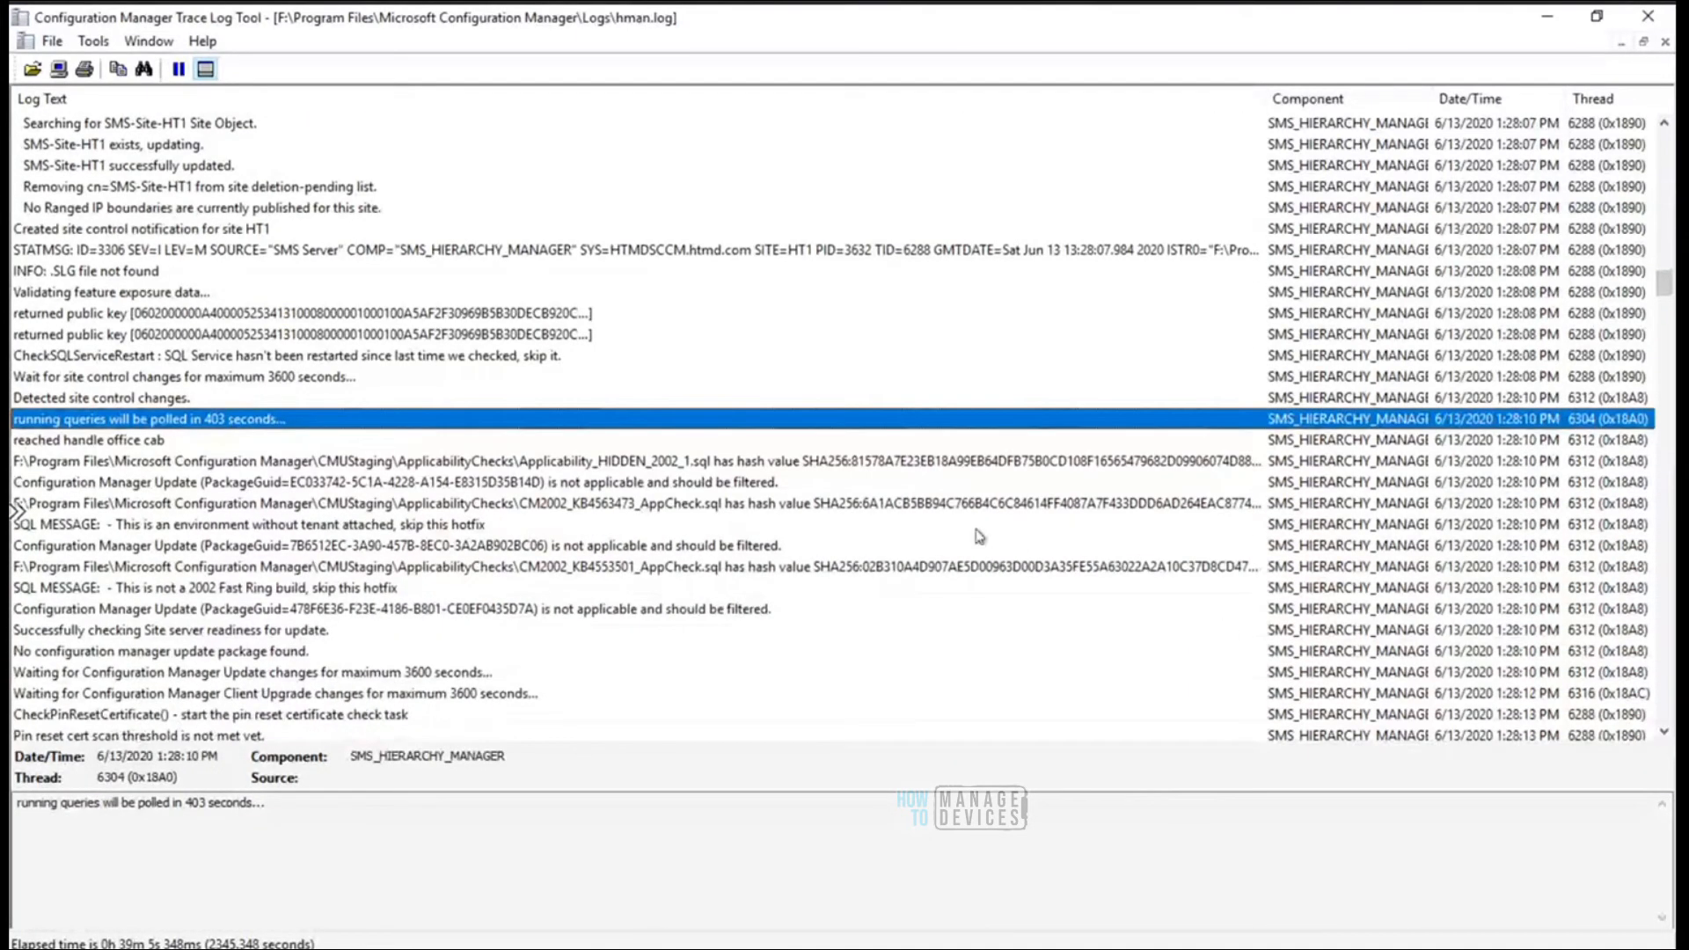
Read the hman.log entries on the update applicability checks, from Applicability_HIDDEN_2002_1.sql to the site server readiness check
click(917, 463)
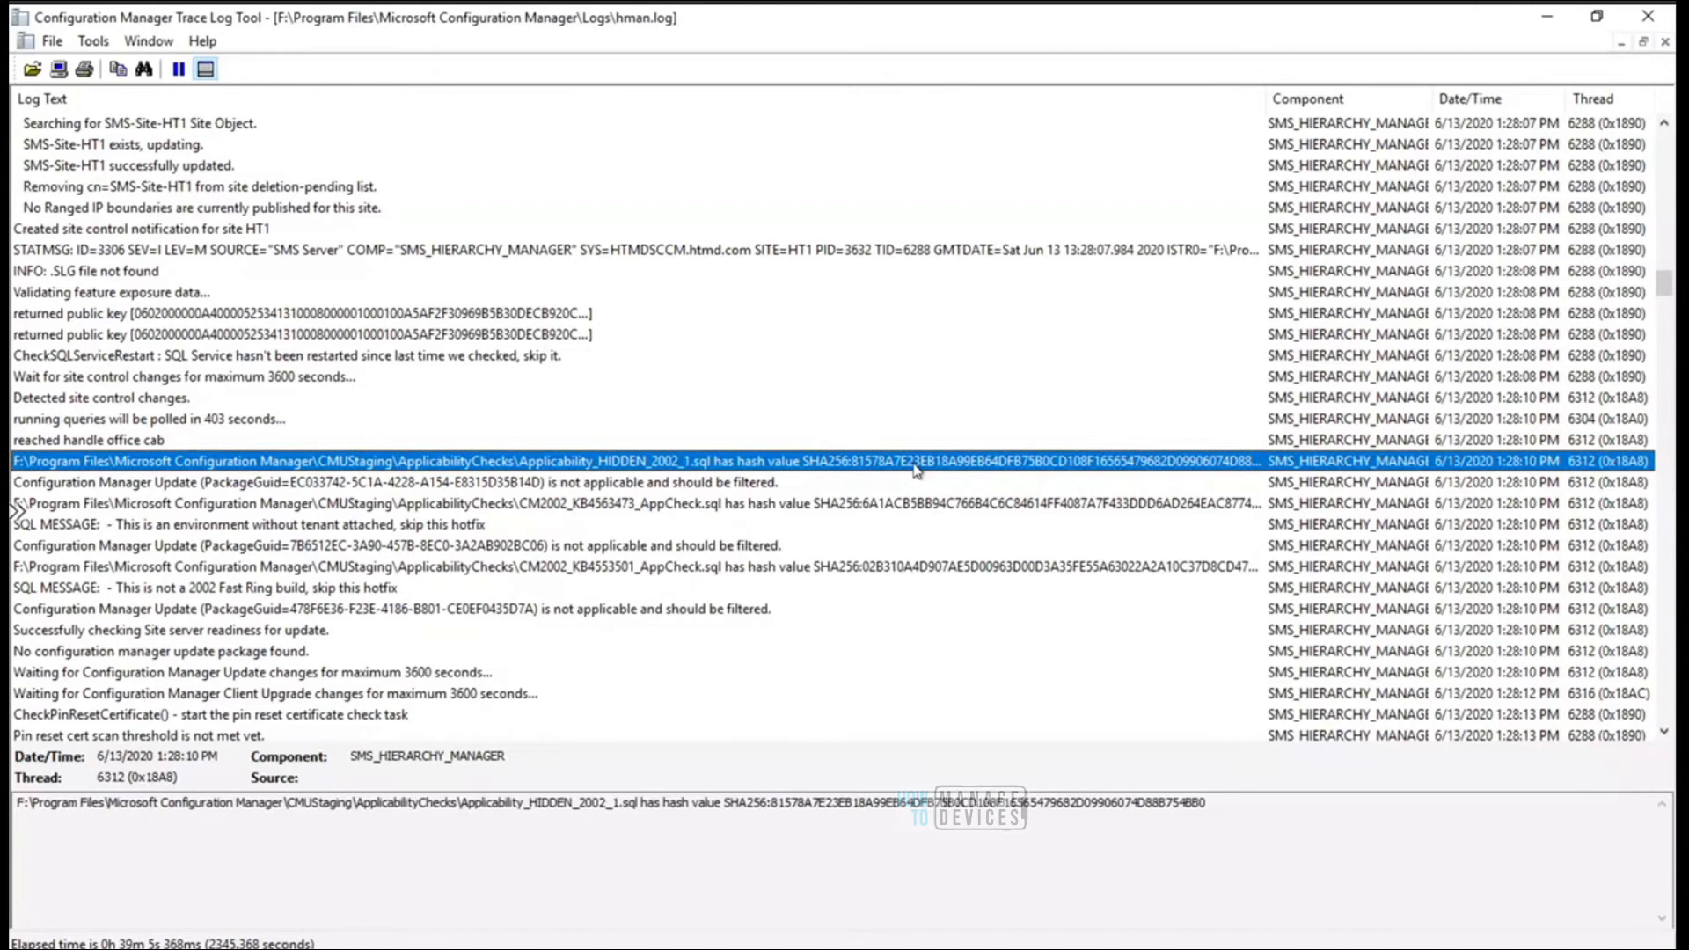
key(Down)
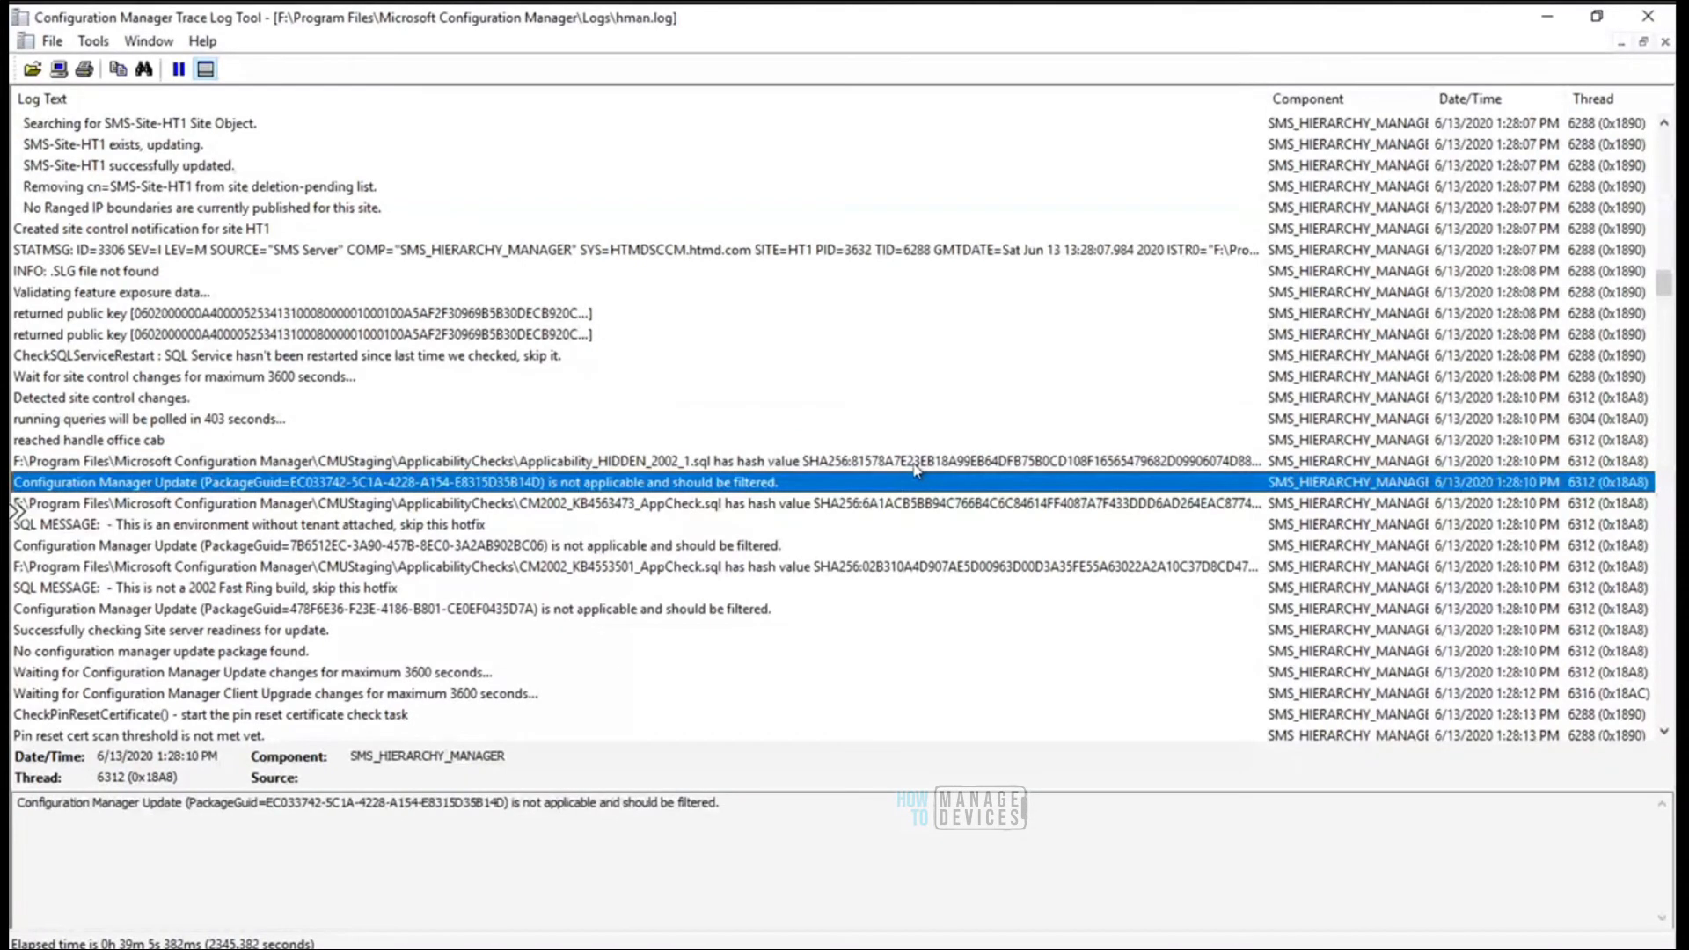
drag(721, 804, 16, 804)
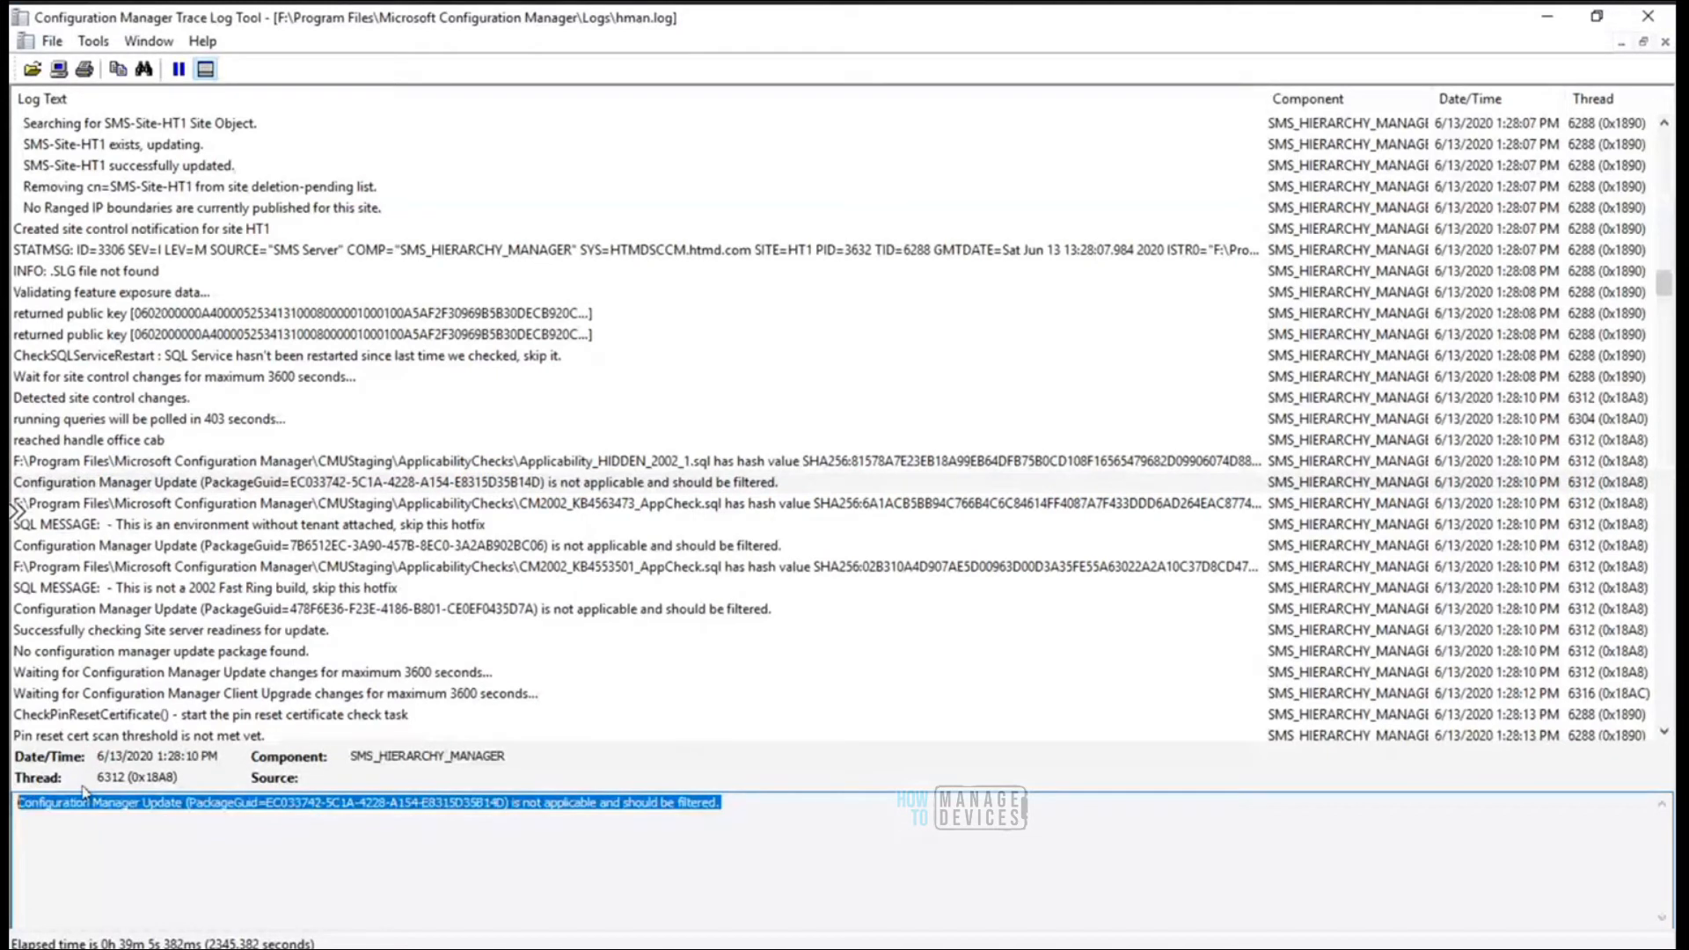
click(381, 505)
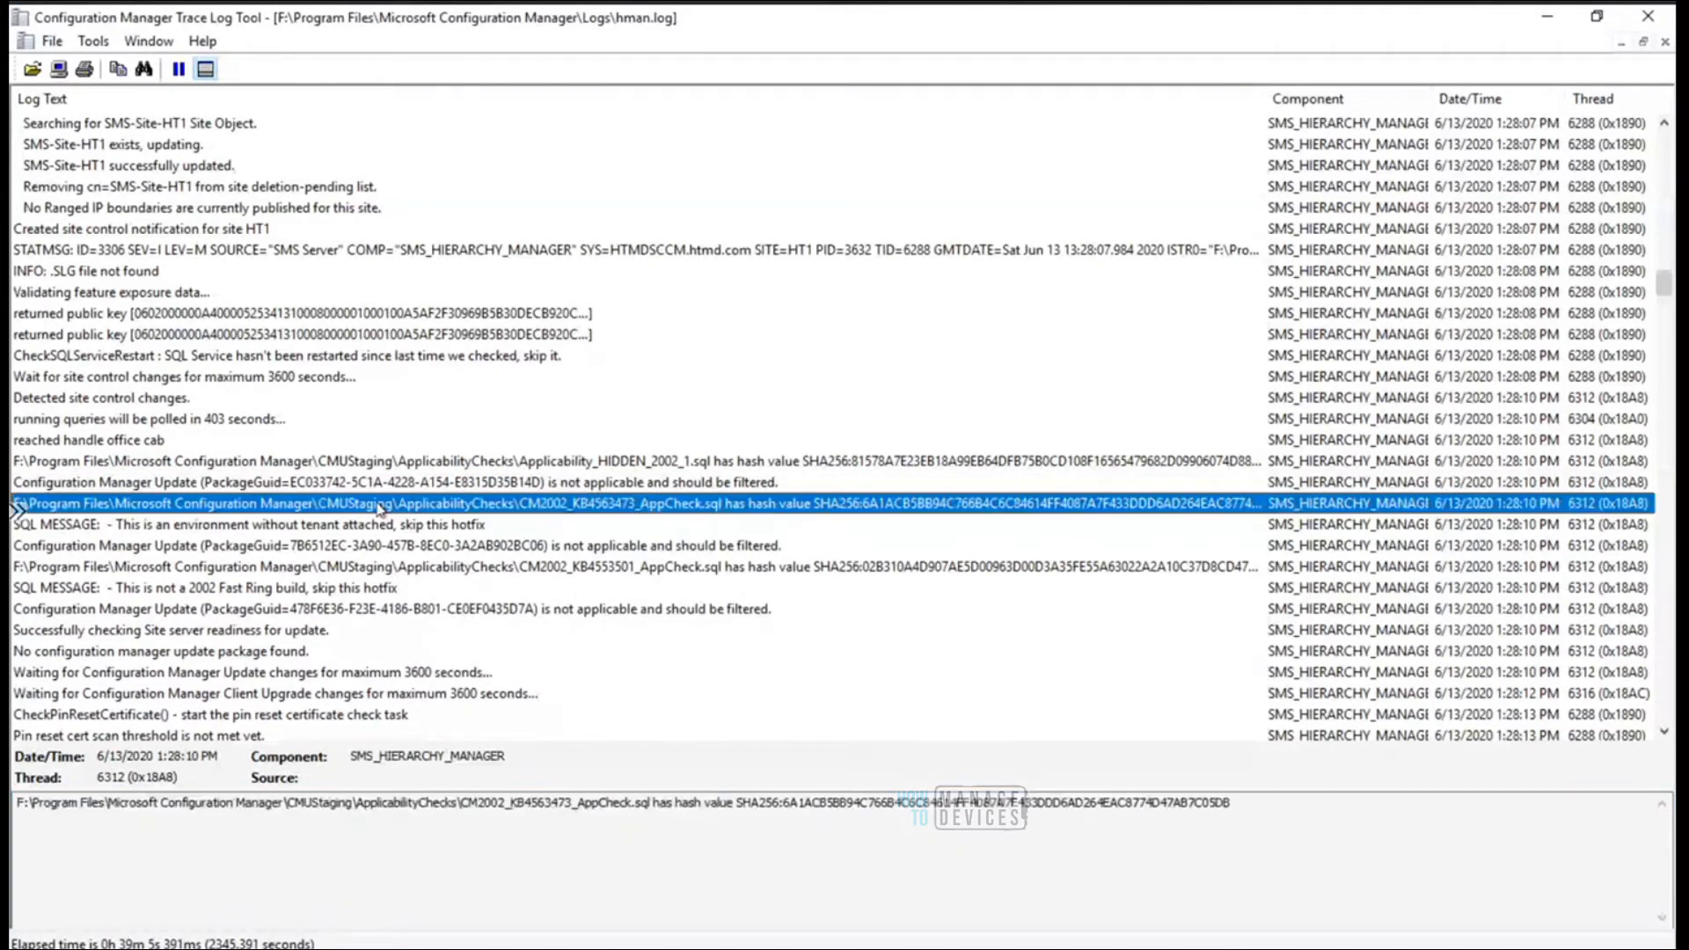
key(Down)
key(Down)
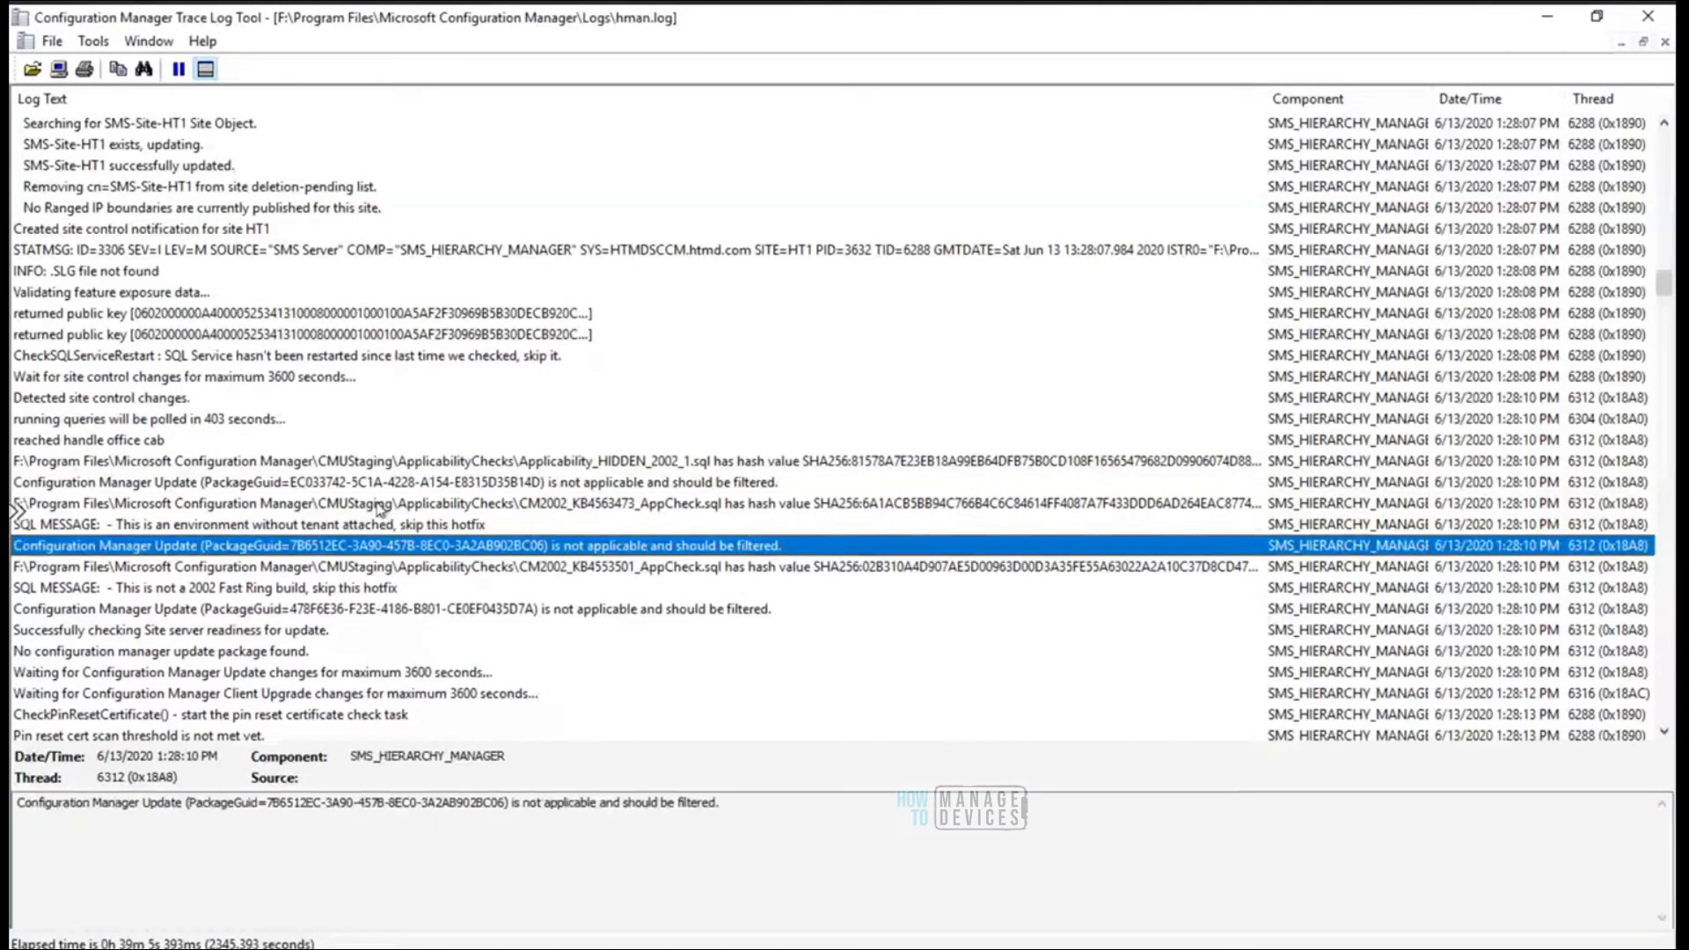
key(Down)
key(Down)
key(Down)
key(Down)
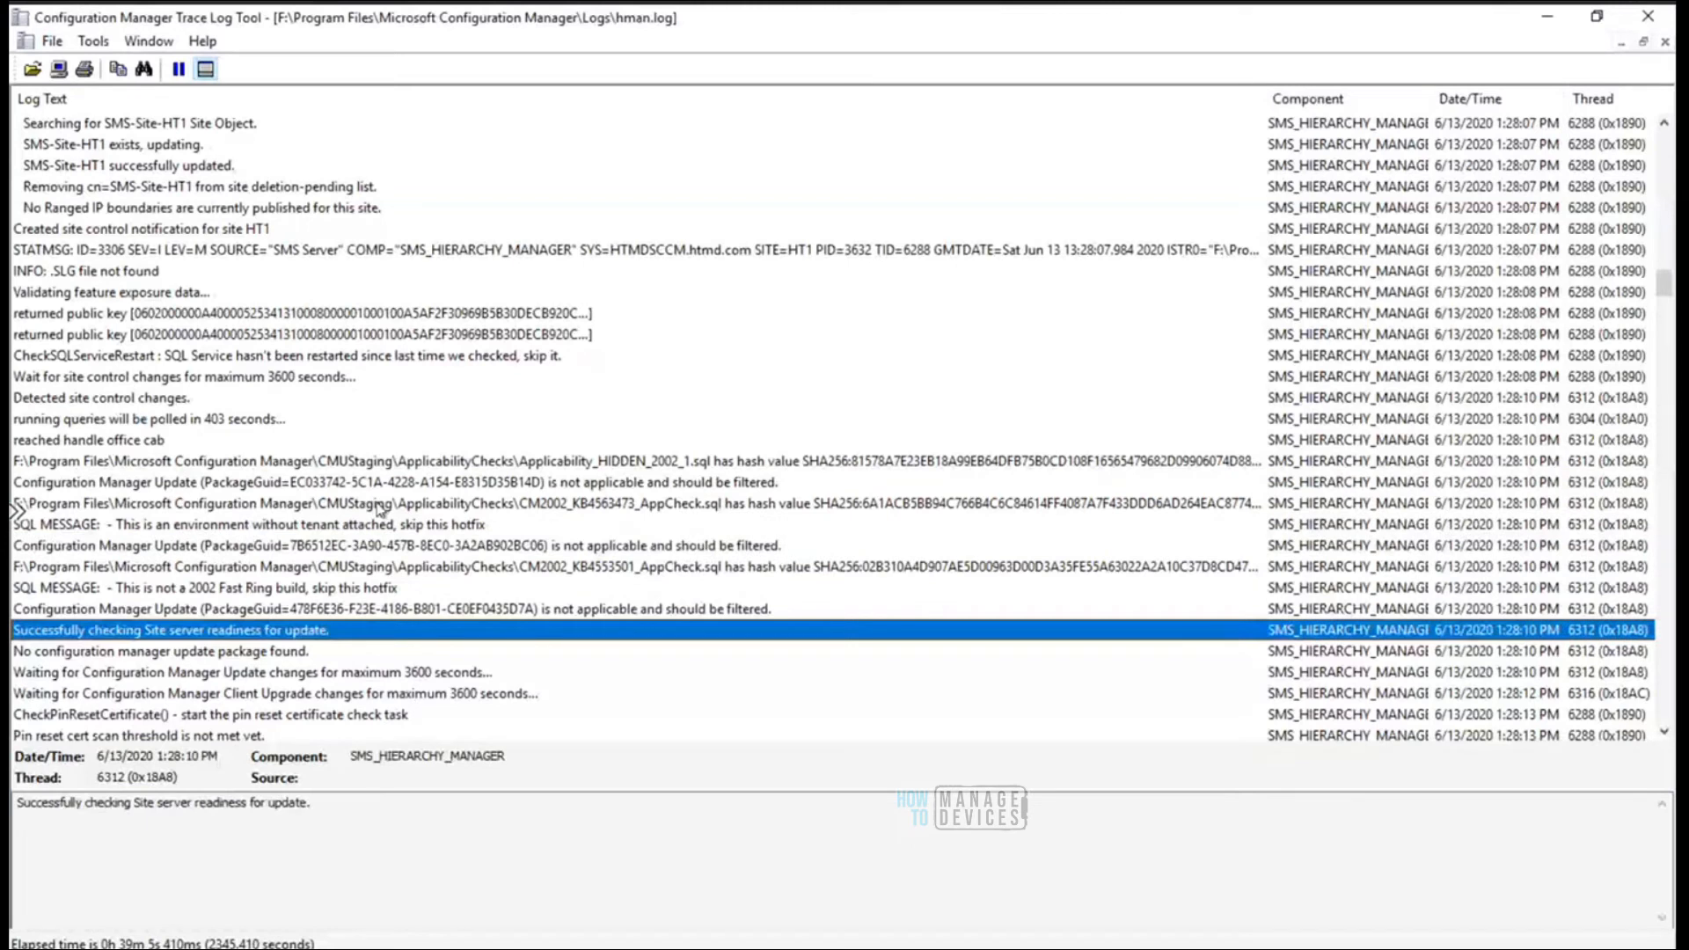
Read through the following hman.log entries covering RBAC sync, management point certificates and the site systems in use for site HT1
key(Down)
key(Down)
key(Down)
key(Down)
key(Down)
key(Down)
key(Down)
key(Down)
key(Down)
key(Down)
key(Down)
key(Down)
key(Down)
key(Down)
key(Down)
key(Down)
key(Down)
key(Down)
key(Down)
key(Down)
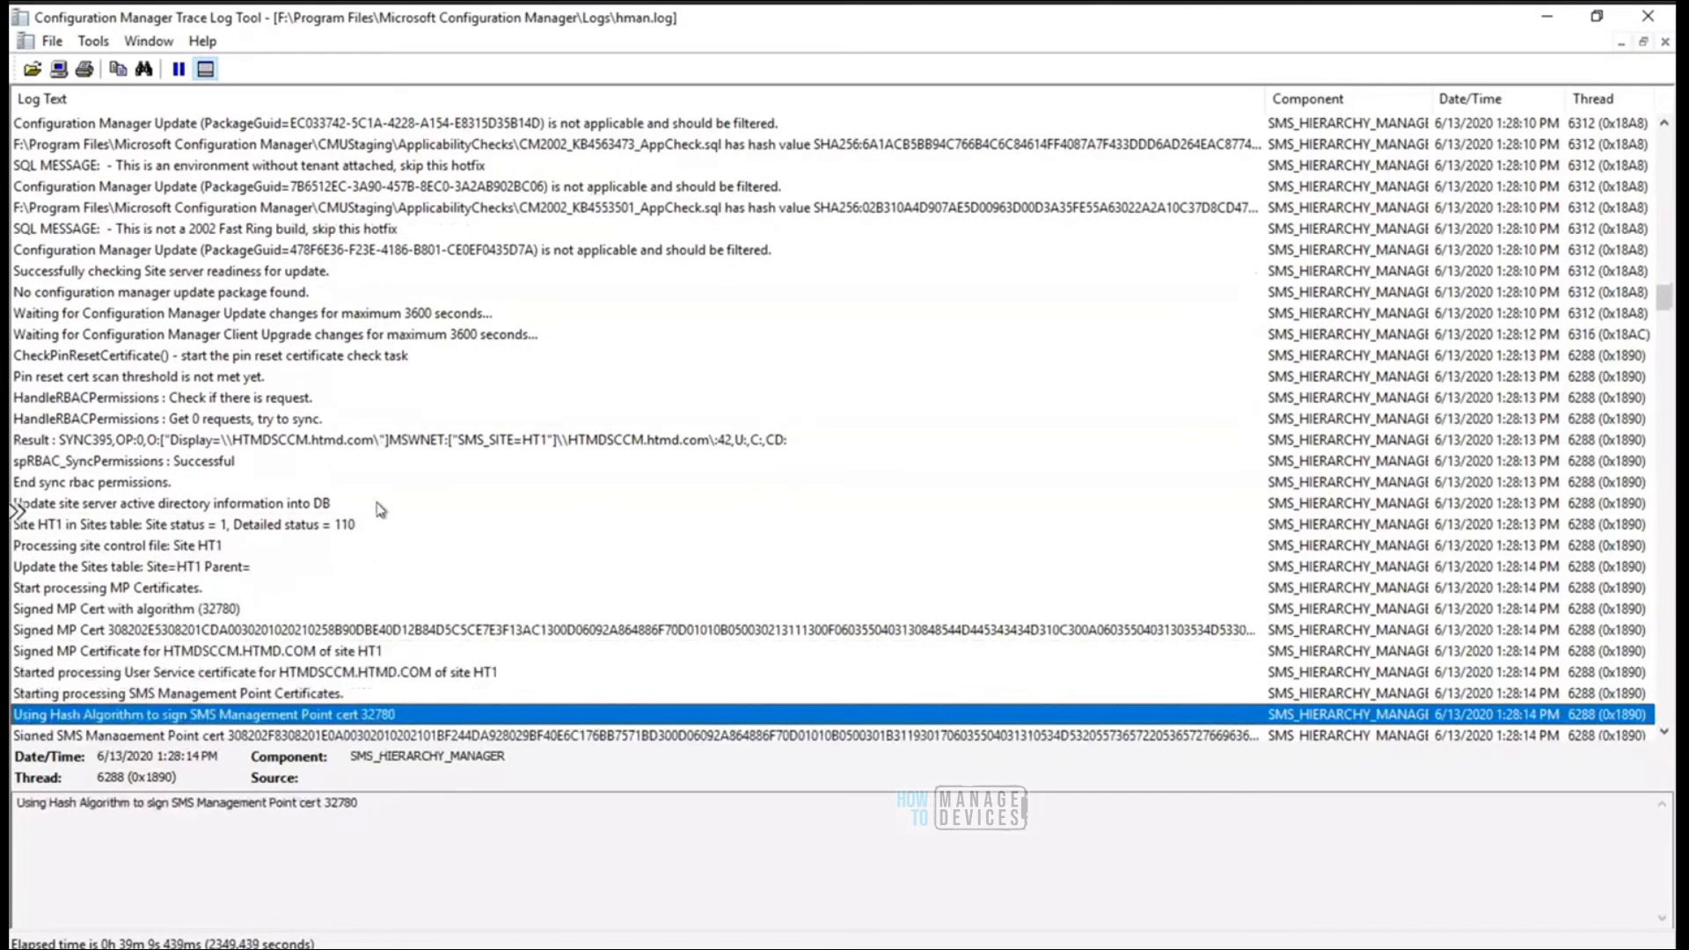
key(Down)
key(Down)
key(Down)
key(Down)
key(Down)
key(Down)
key(Down)
key(Down)
key(Down)
key(Down)
key(Down)
key(Down)
key(Down)
key(Down)
key(Down)
key(Down)
key(Down)
key(Down)
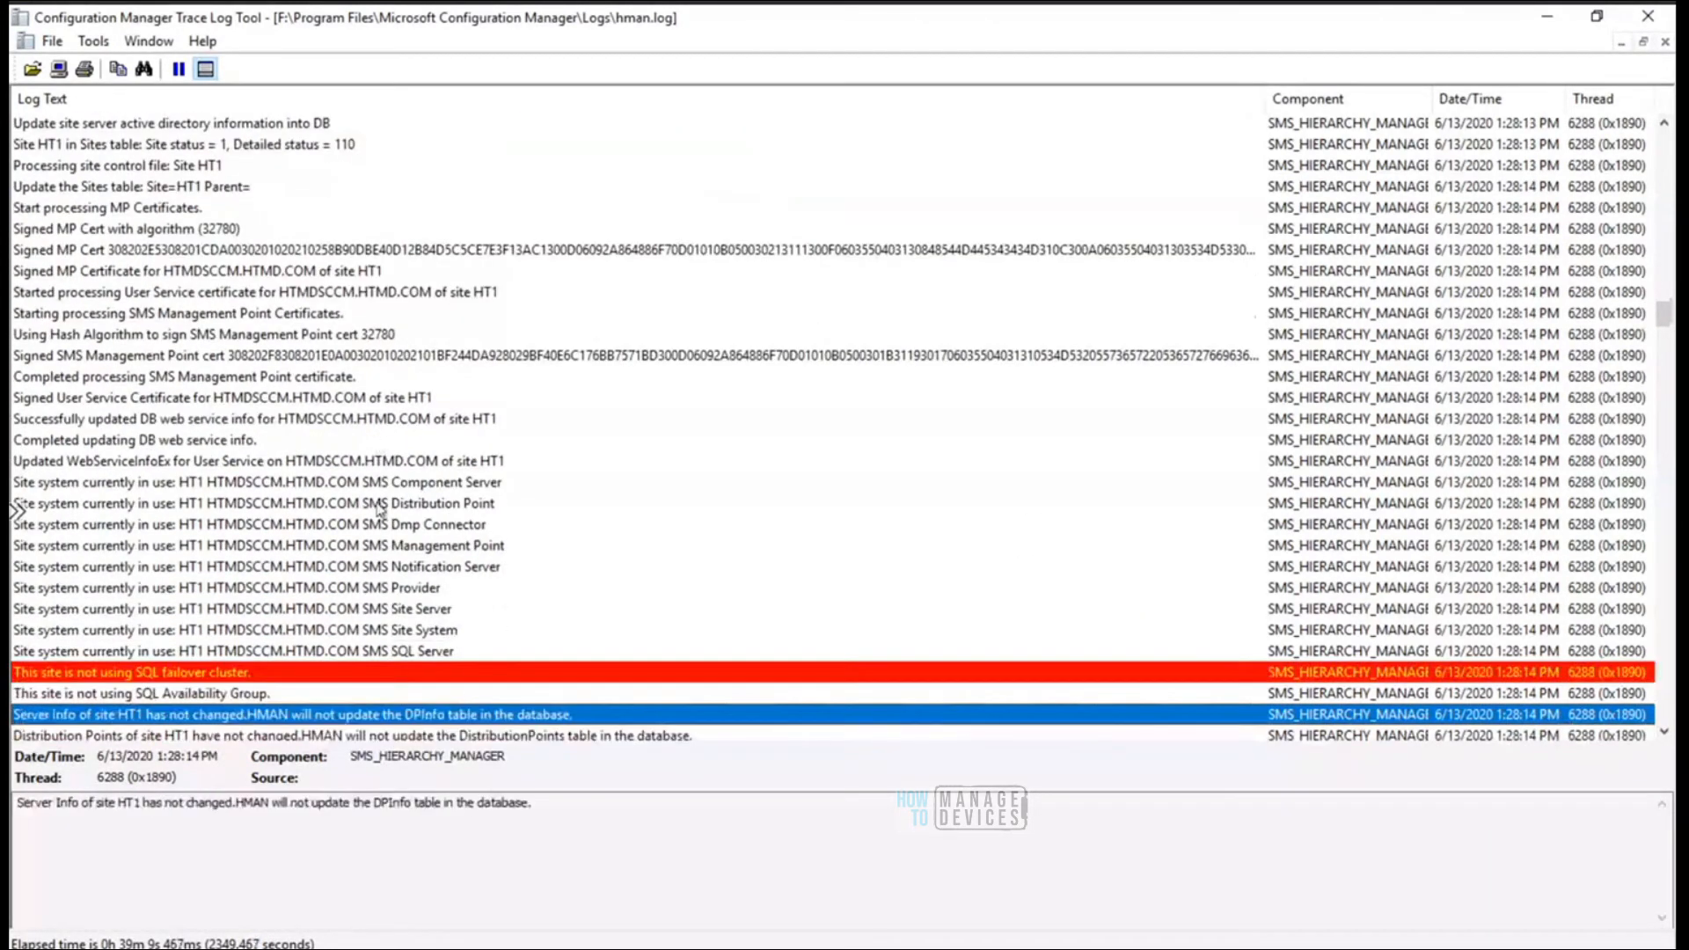
Go back to the SQL failover cluster entry and highlight part of its message in the details
key(Up)
key(Up)
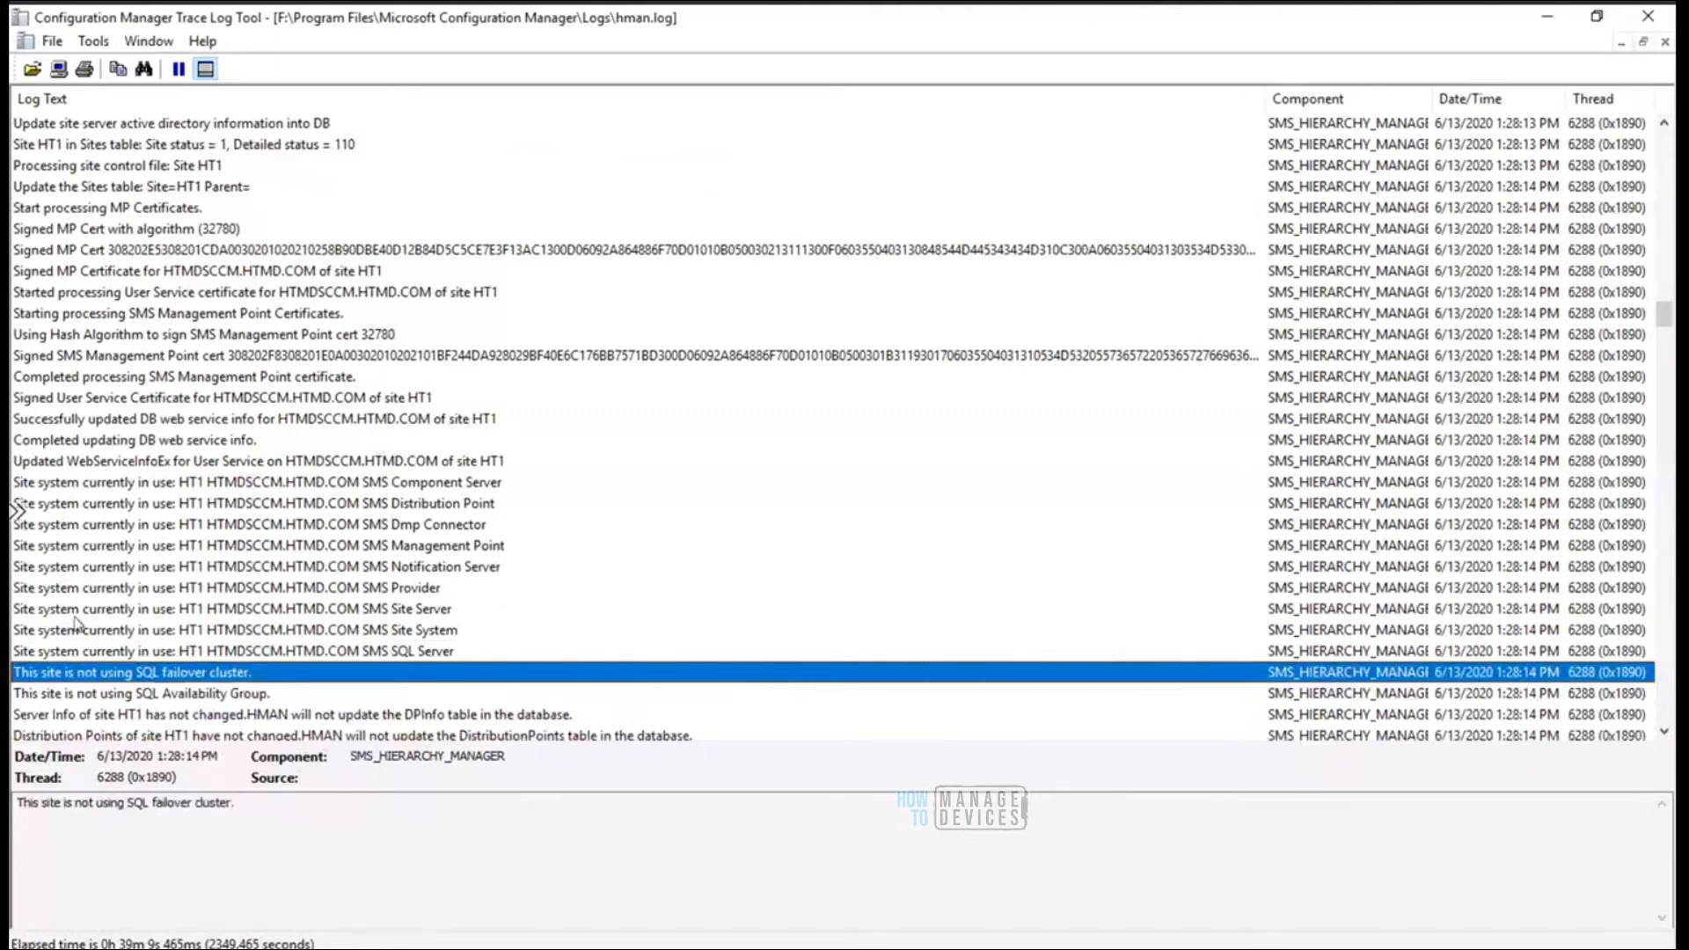
click(151, 805)
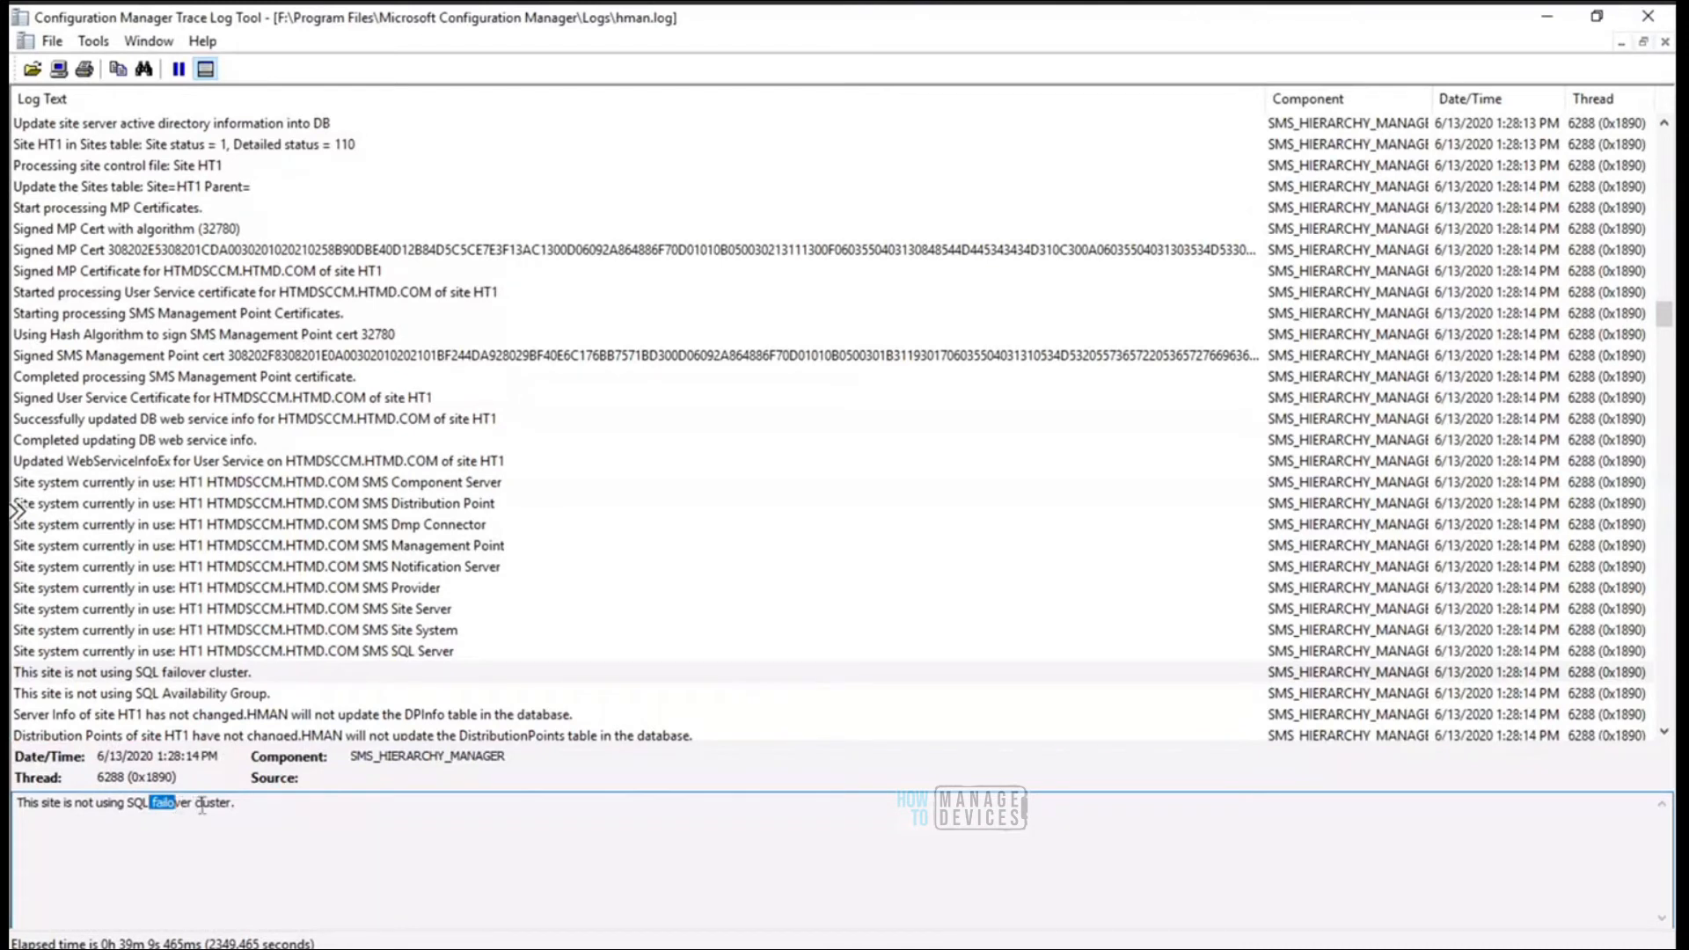
Read on through the hman.log entries after the distribution points check, up to the 1:28:31 PM "reached handle office cab" entry
click(356, 730)
key(Down)
key(Down)
key(Down)
key(Down)
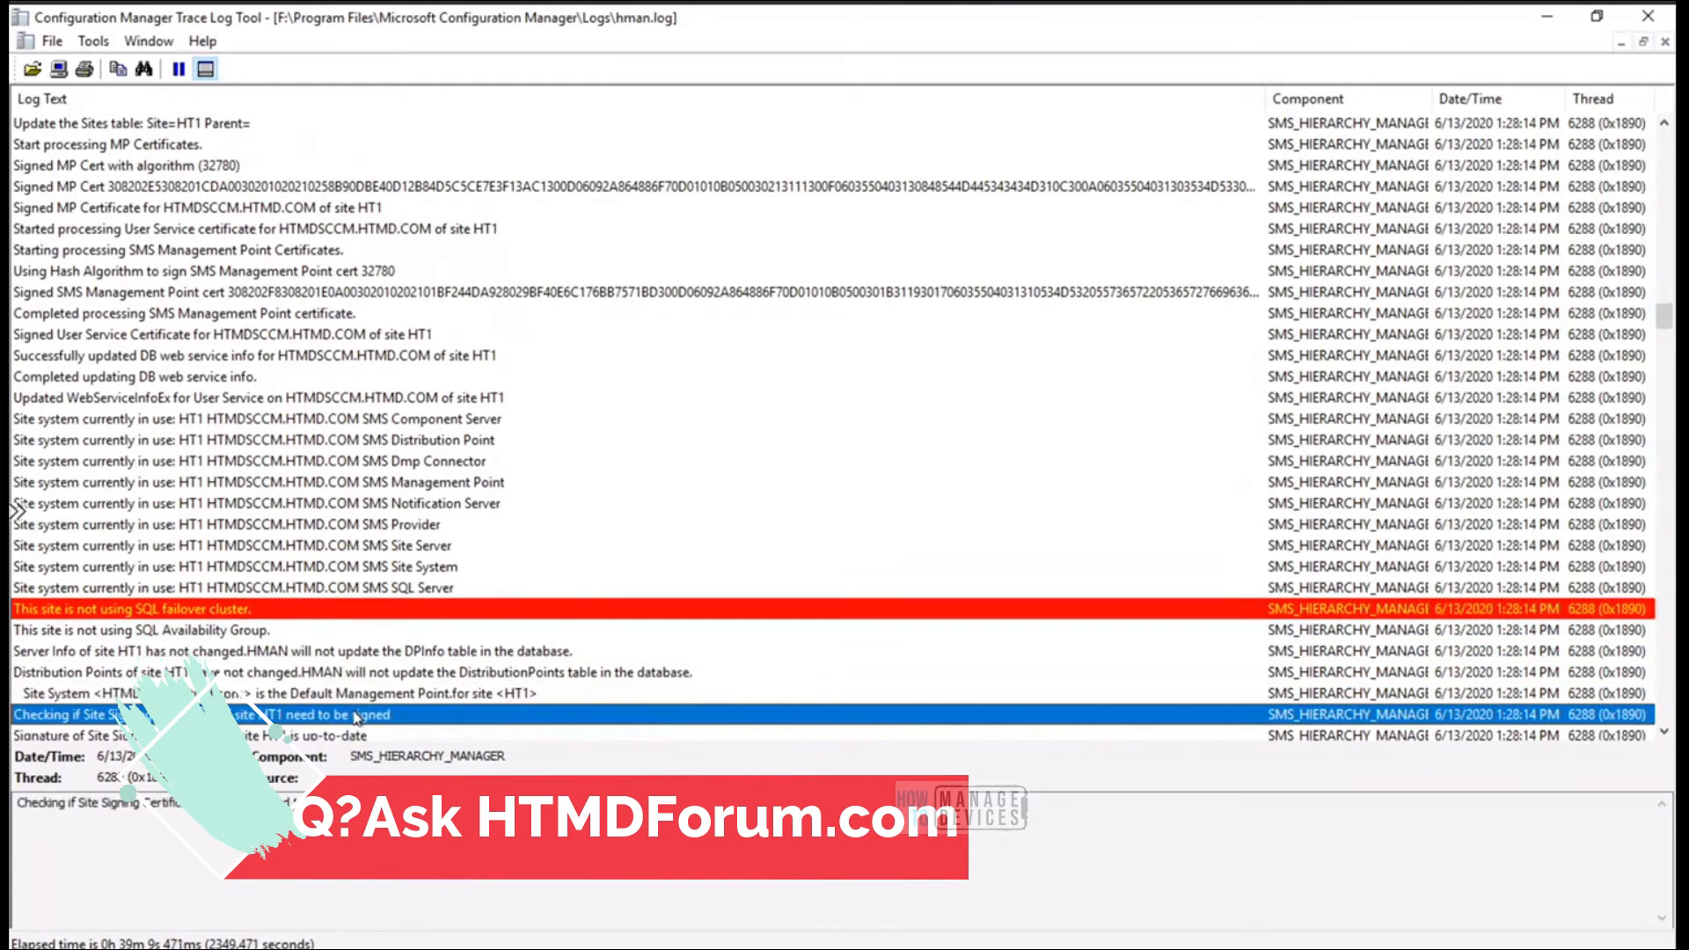
key(Down)
key(Down)
key(Down)
key(Down)
key(Down)
key(Down)
key(Down)
key(Down)
key(Down)
key(Down)
key(Down)
key(Down)
key(Down)
key(Down)
key(Down)
key(Down)
key(Down)
key(Down)
key(Down)
key(Down)
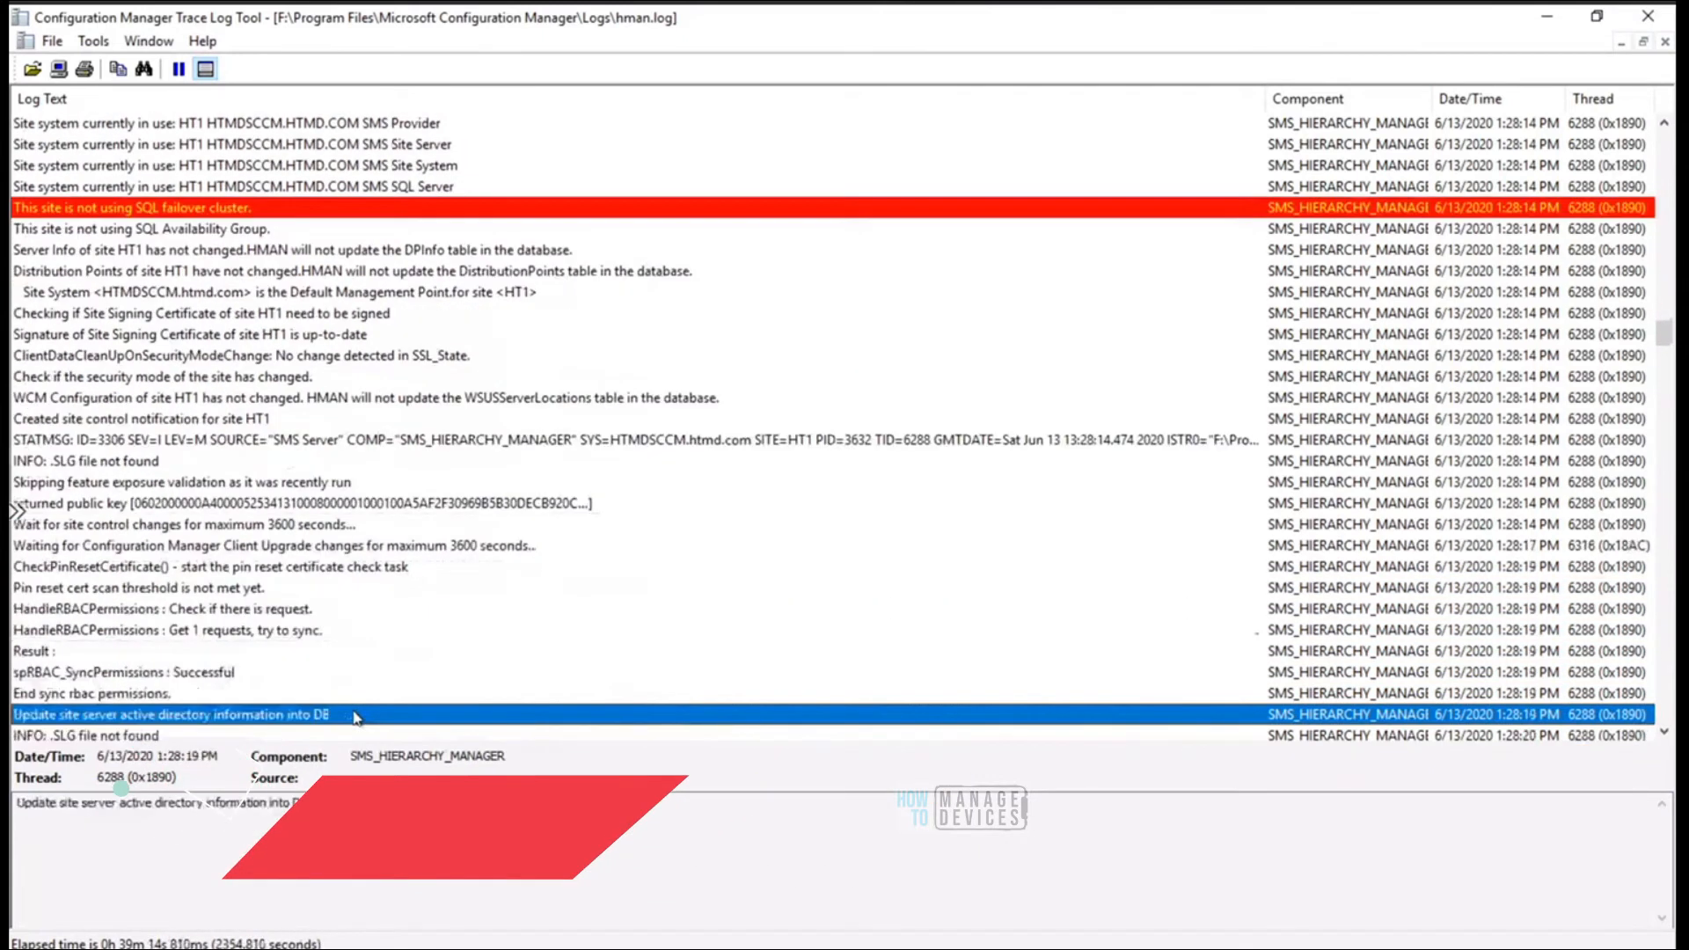
key(Down)
key(Down)
key(Down)
key(Down)
key(Down)
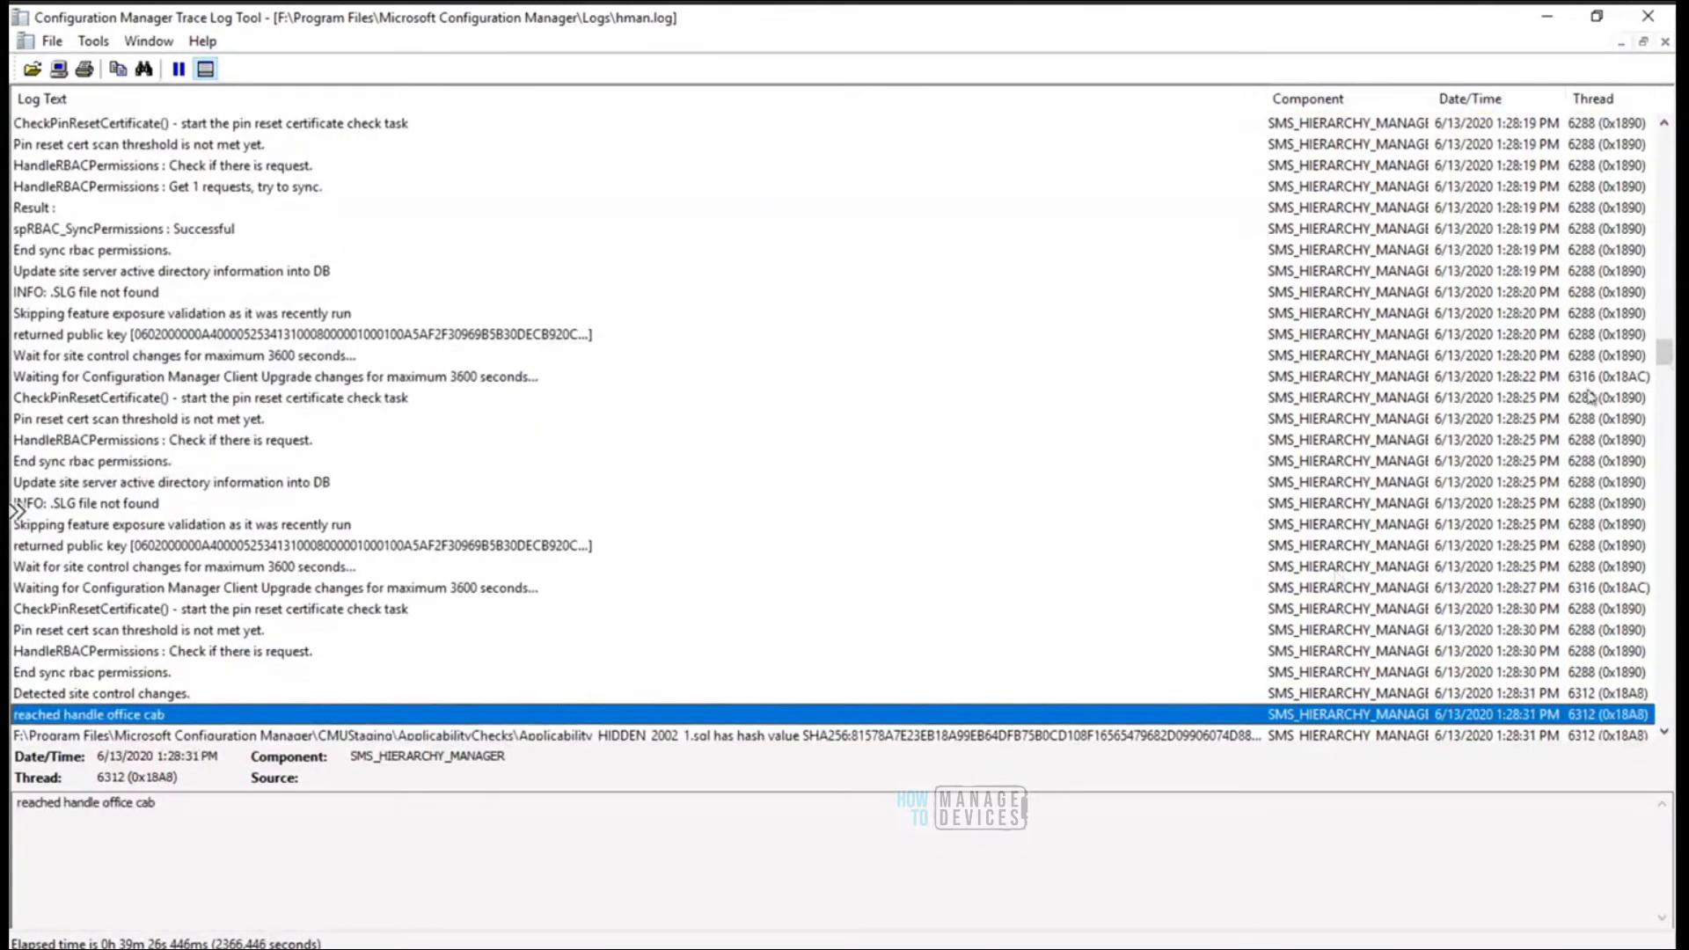
Look over the remaining hman.log entries, including the 1:30:22 PM distribution point check, down to the newest one
scroll(1642, 535, down, 20)
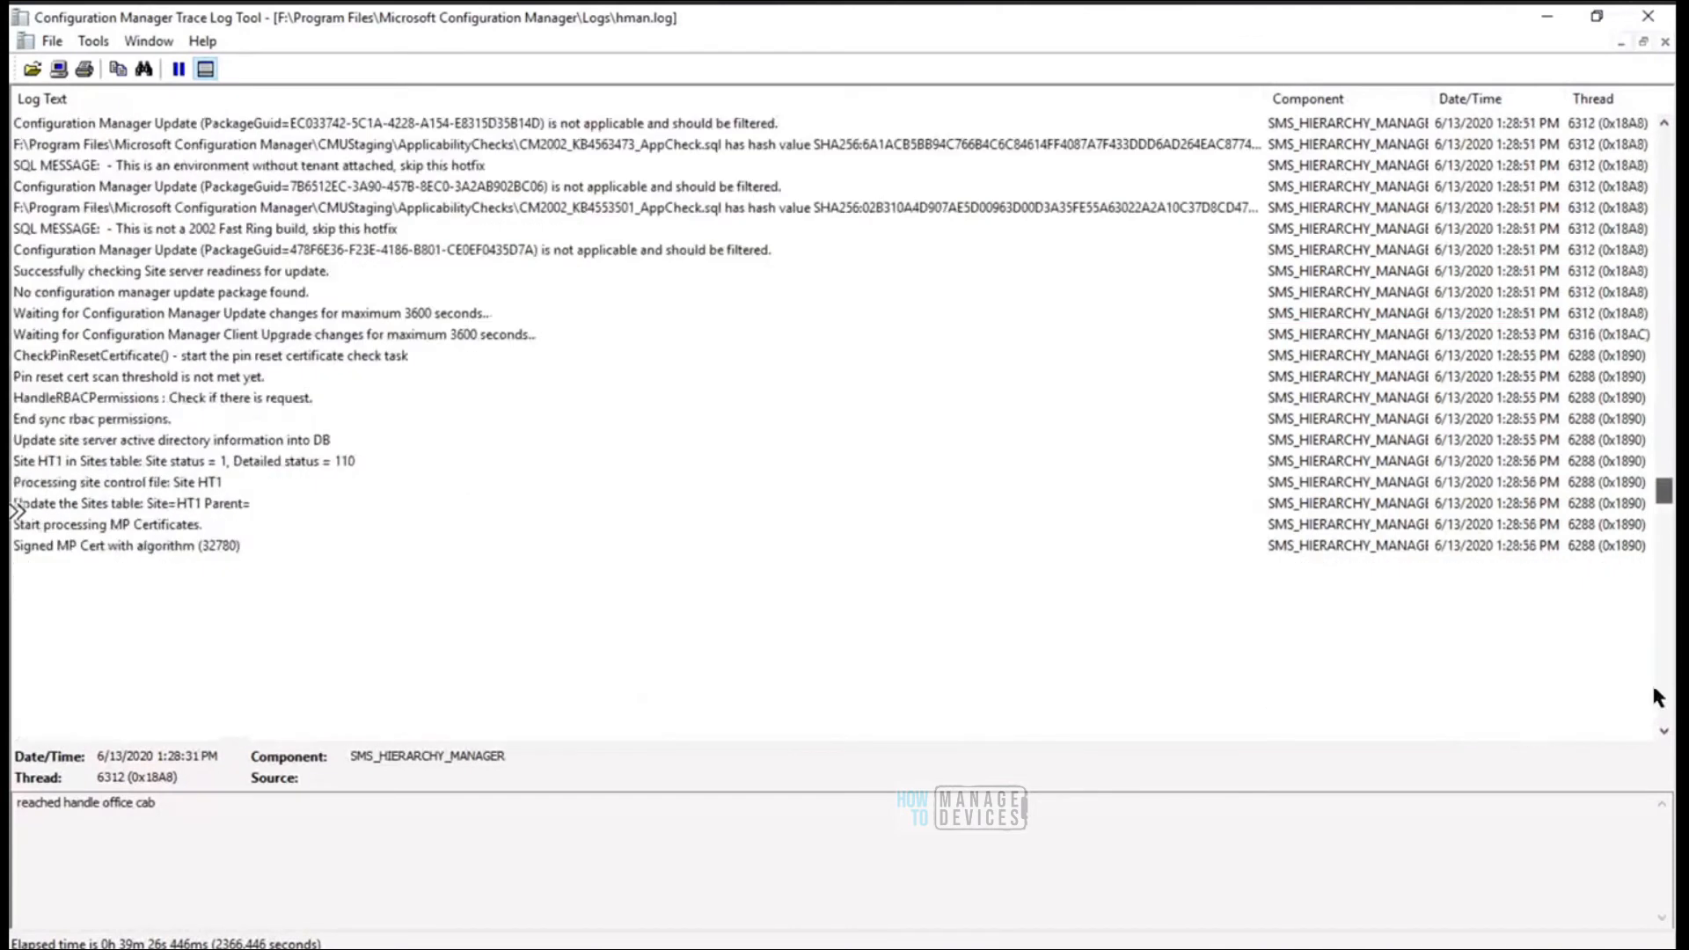
scroll(1662, 707, up, 20)
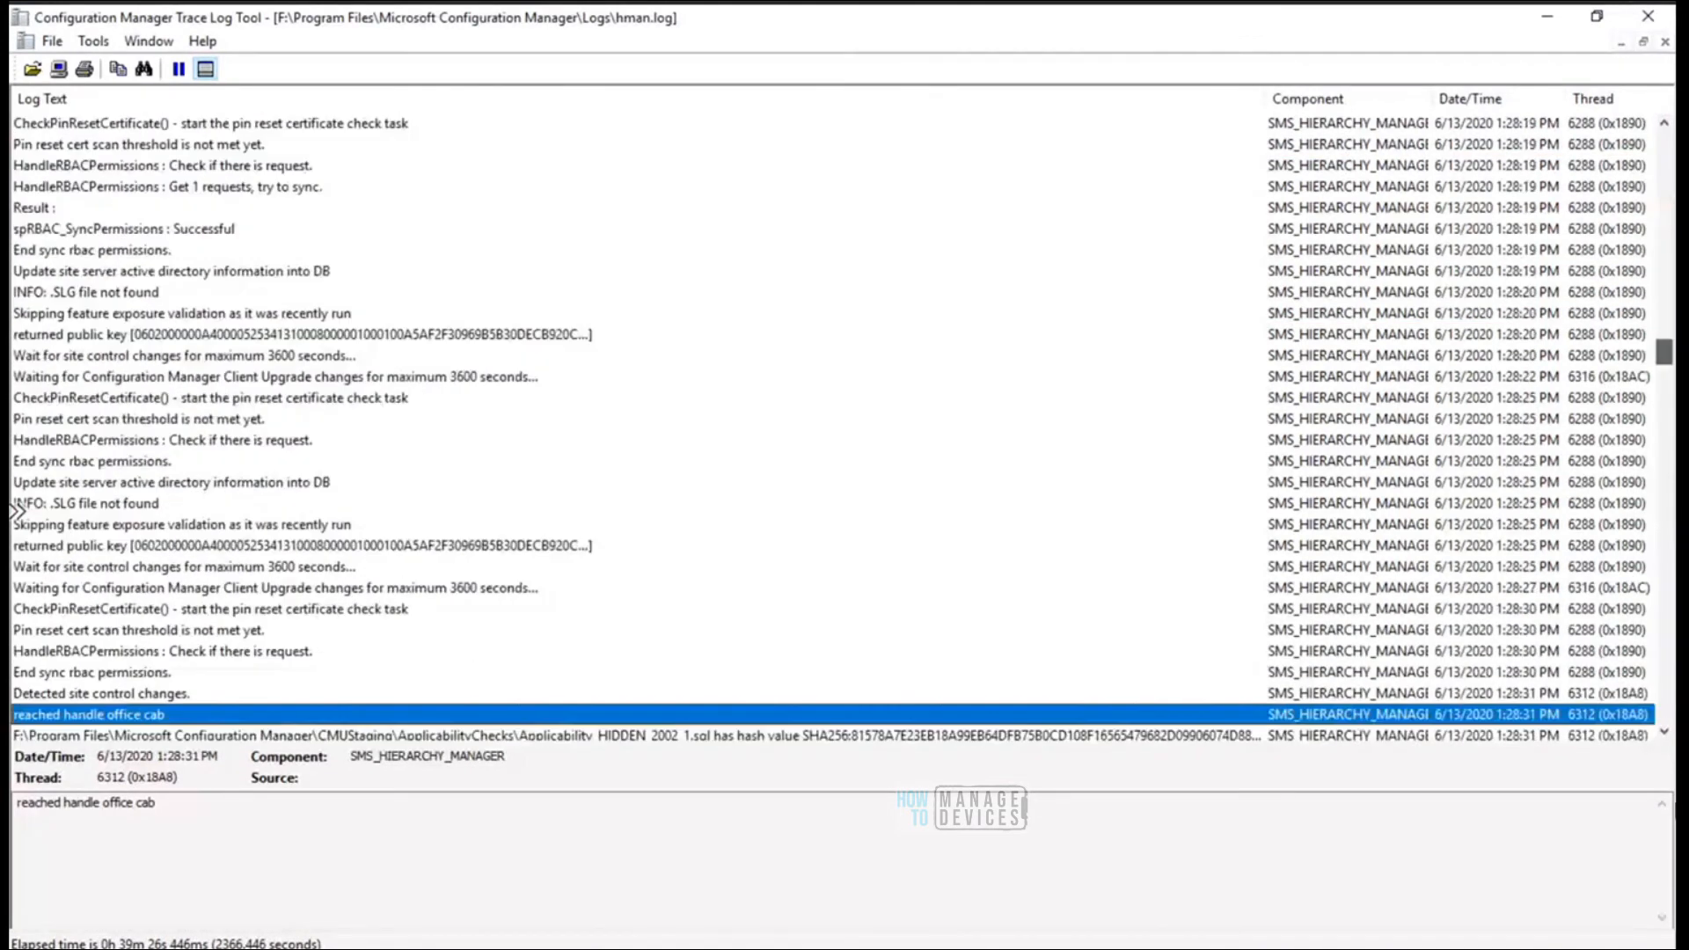
scroll(1660, 668, down, 20)
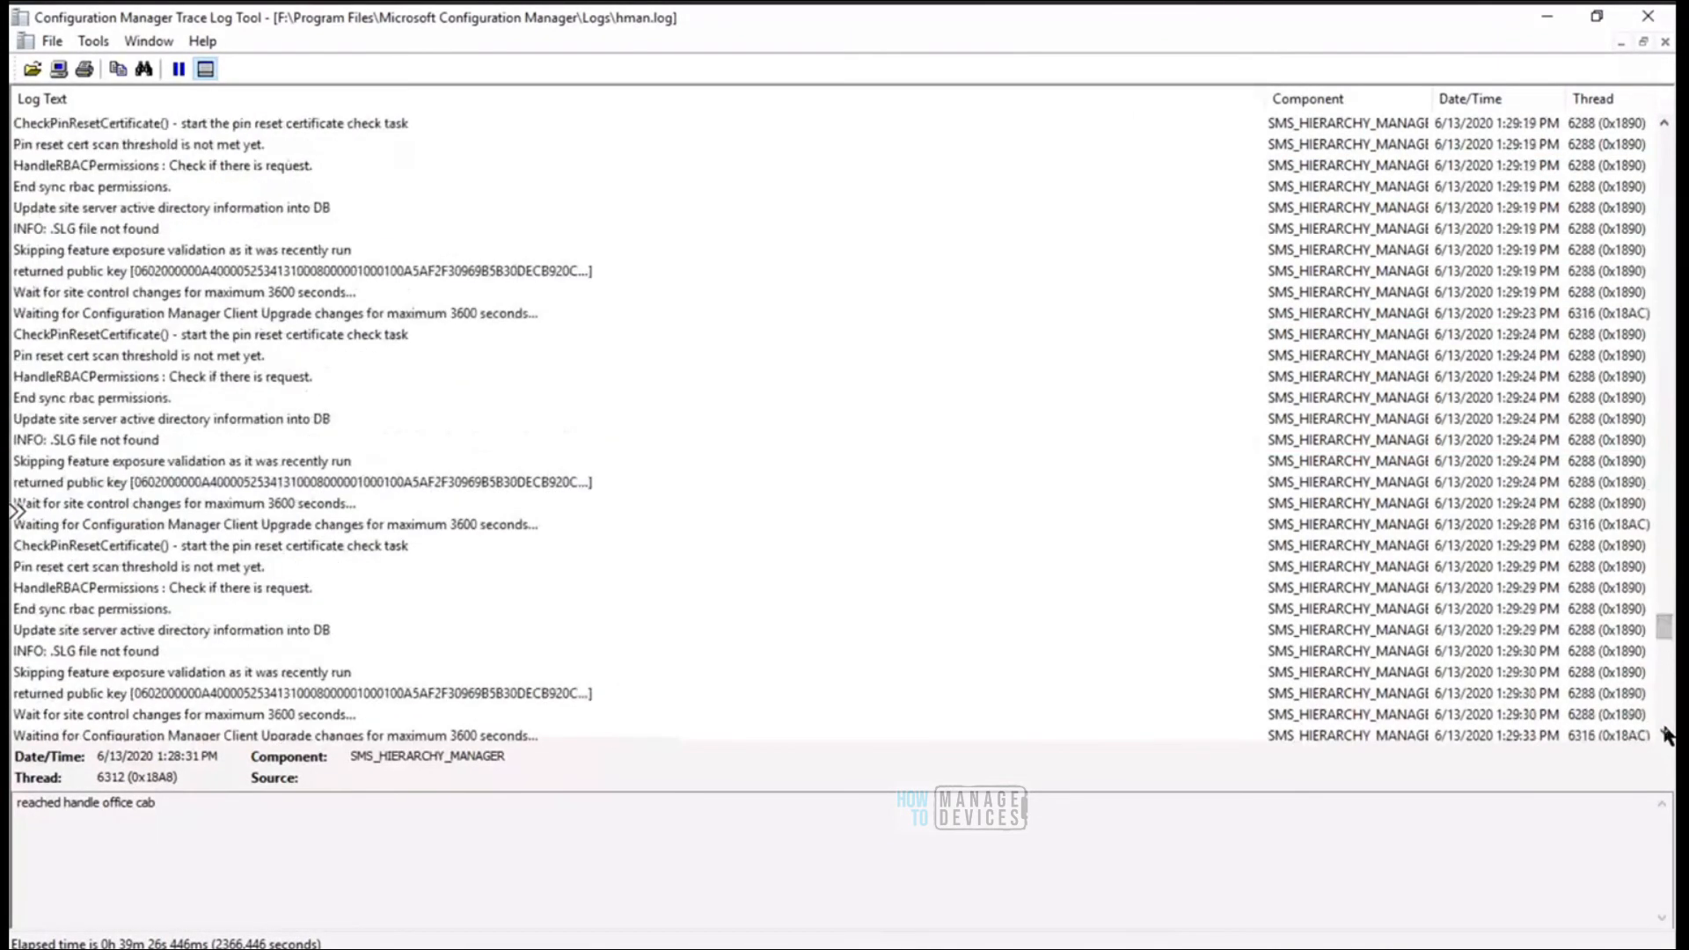
scroll(1666, 734, down, 15)
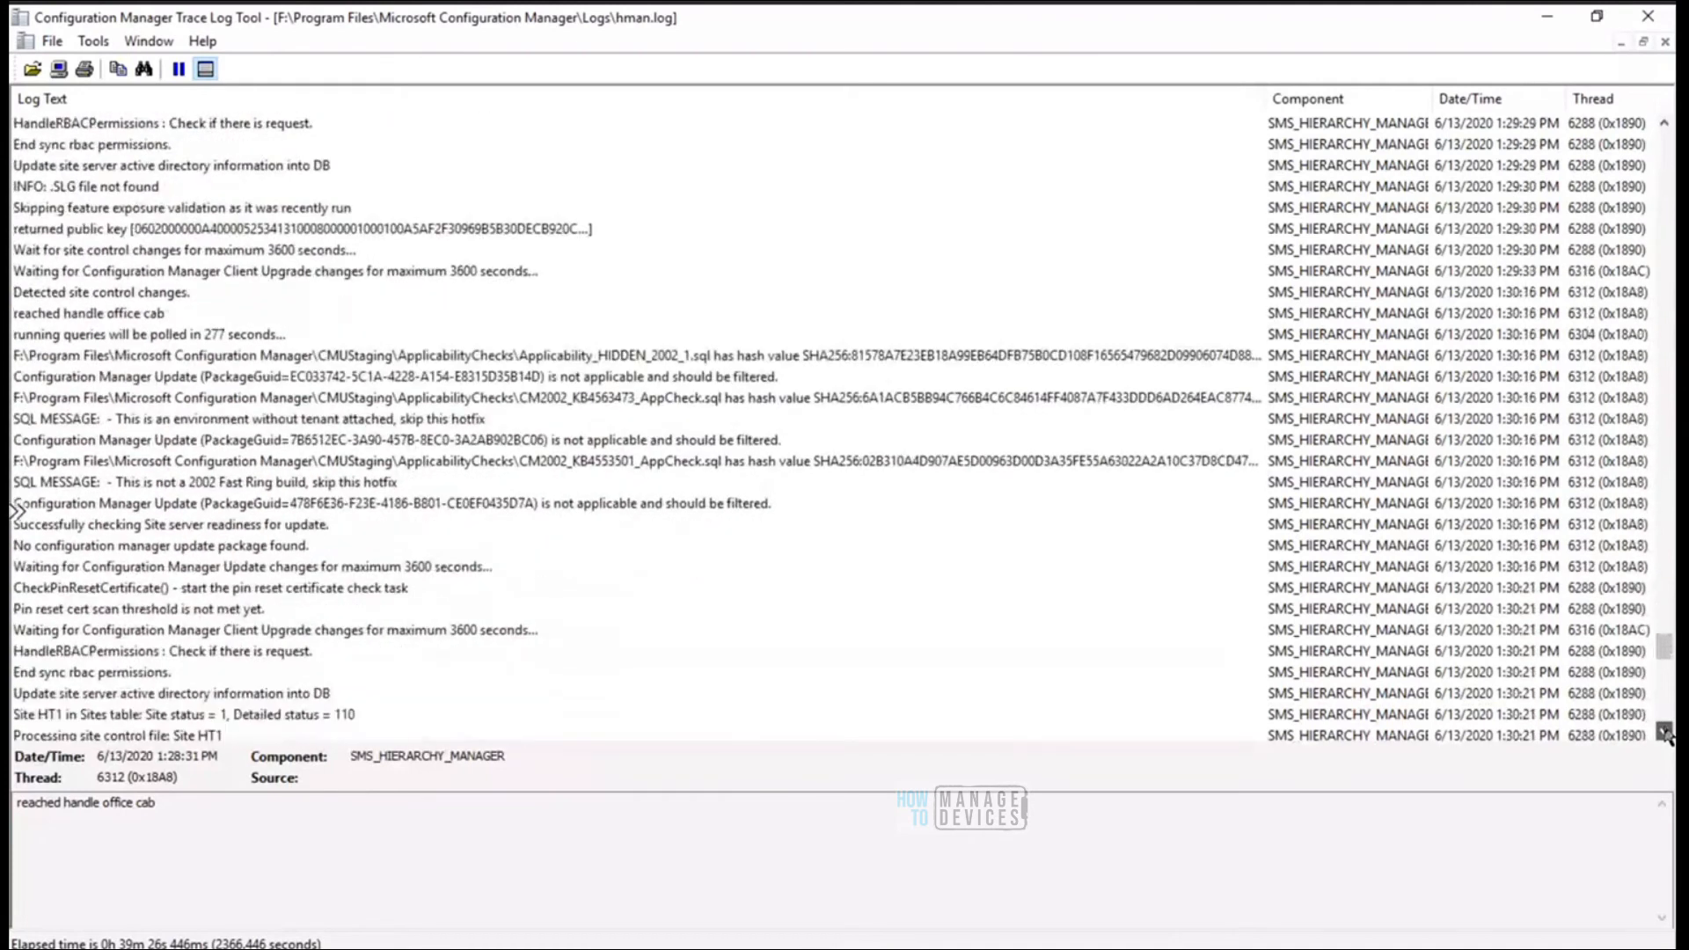
scroll(1666, 734, down, 10)
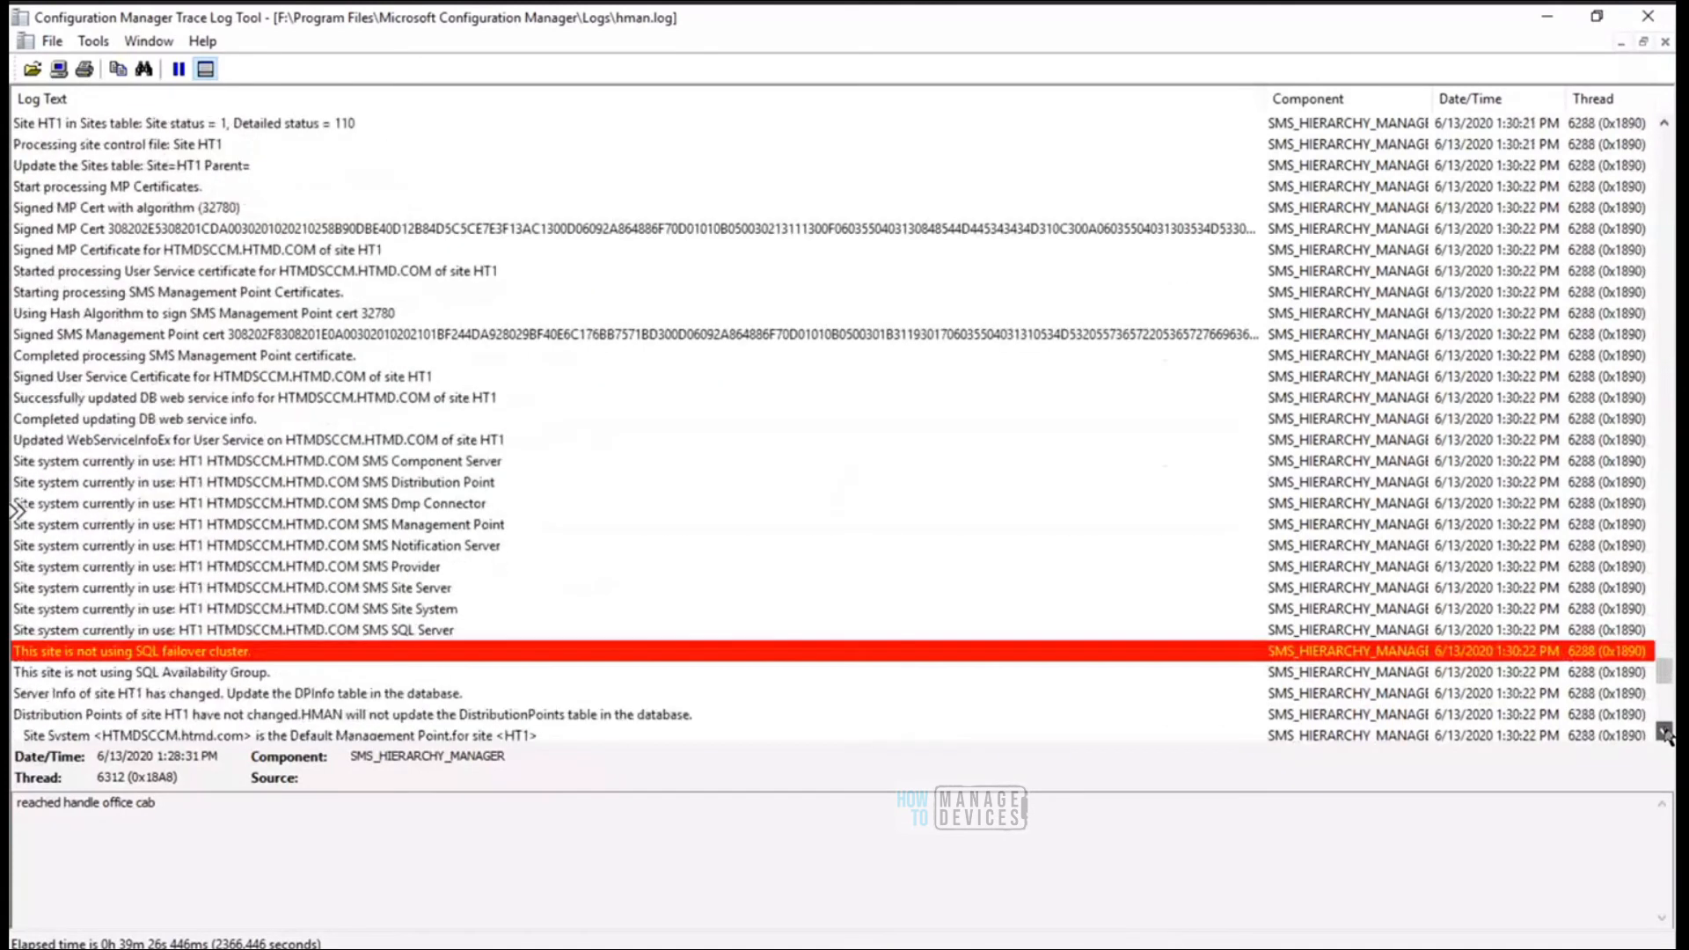
scroll(1665, 733, down, 8)
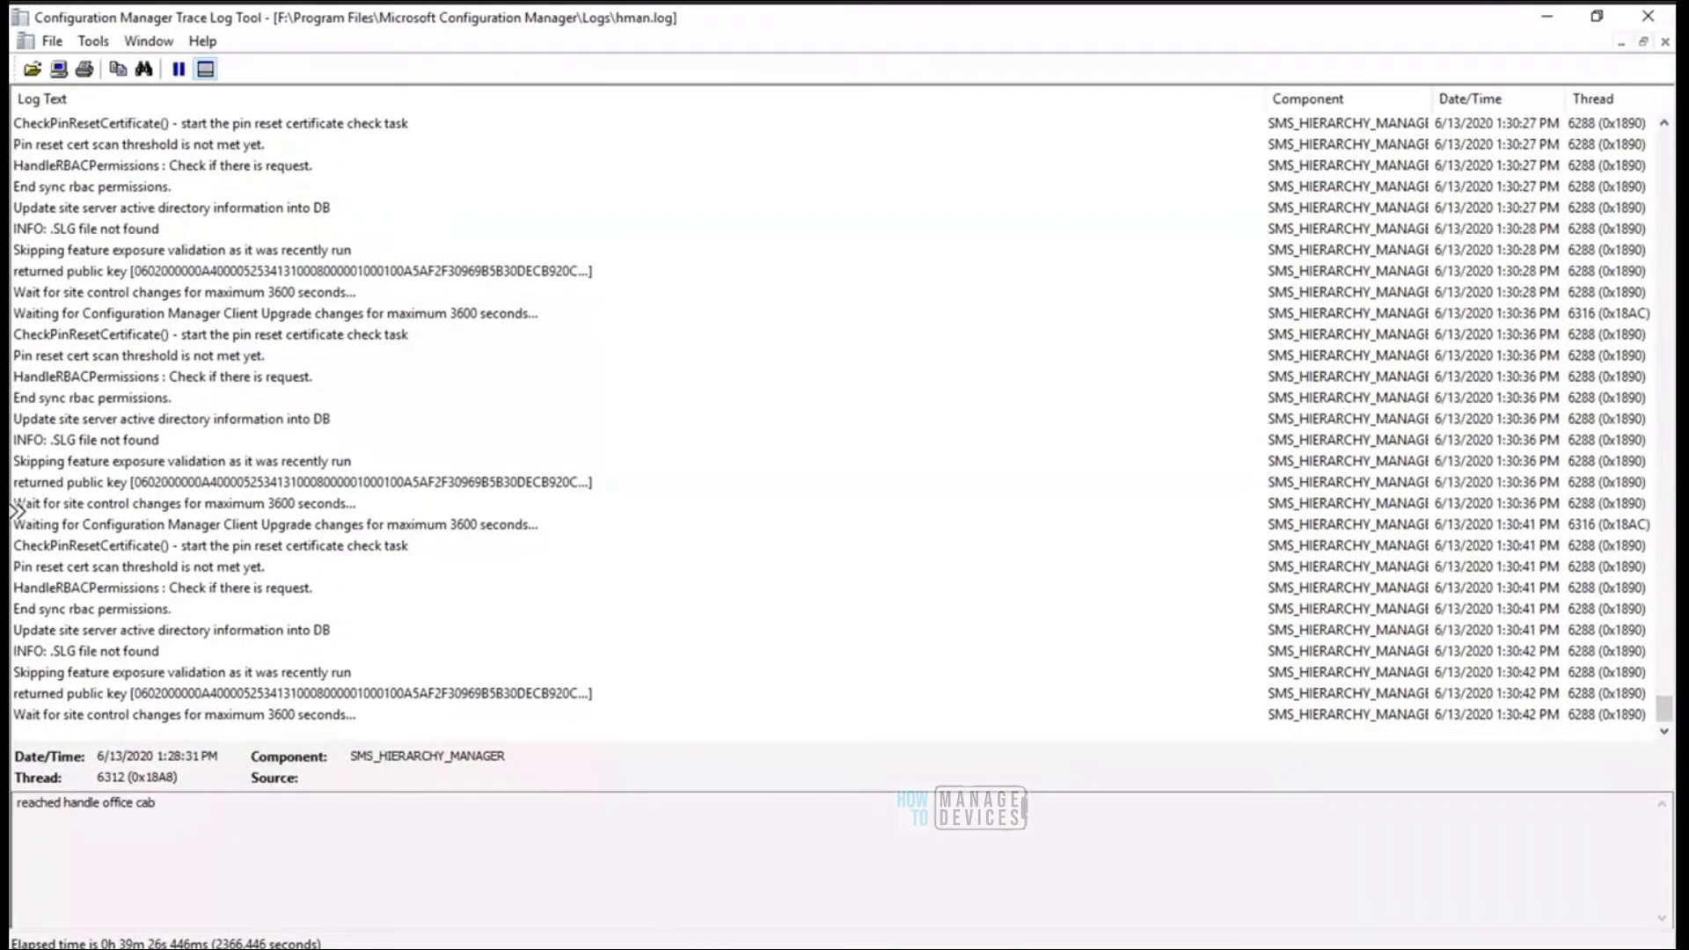
Switch to the browser article on installing a distribution point and find its hman.log sample entries and Distmgr.log section
key(alt+Tab)
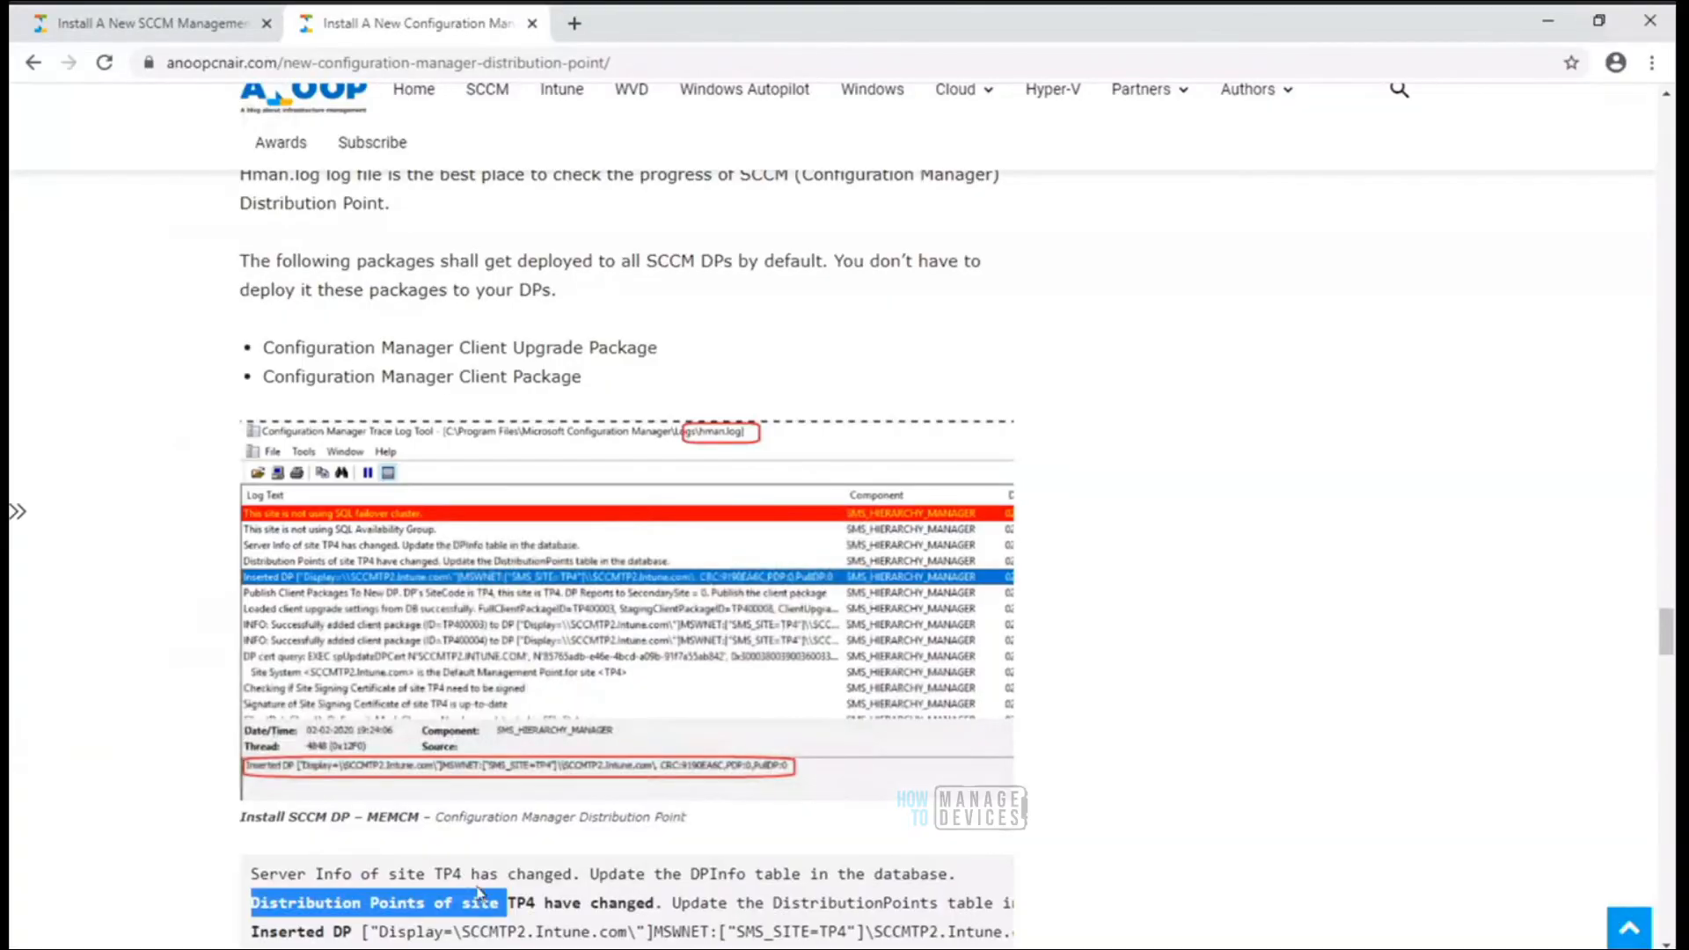
click(499, 905)
drag(499, 904, 247, 903)
drag(1666, 655, 1665, 680)
drag(390, 602, 509, 600)
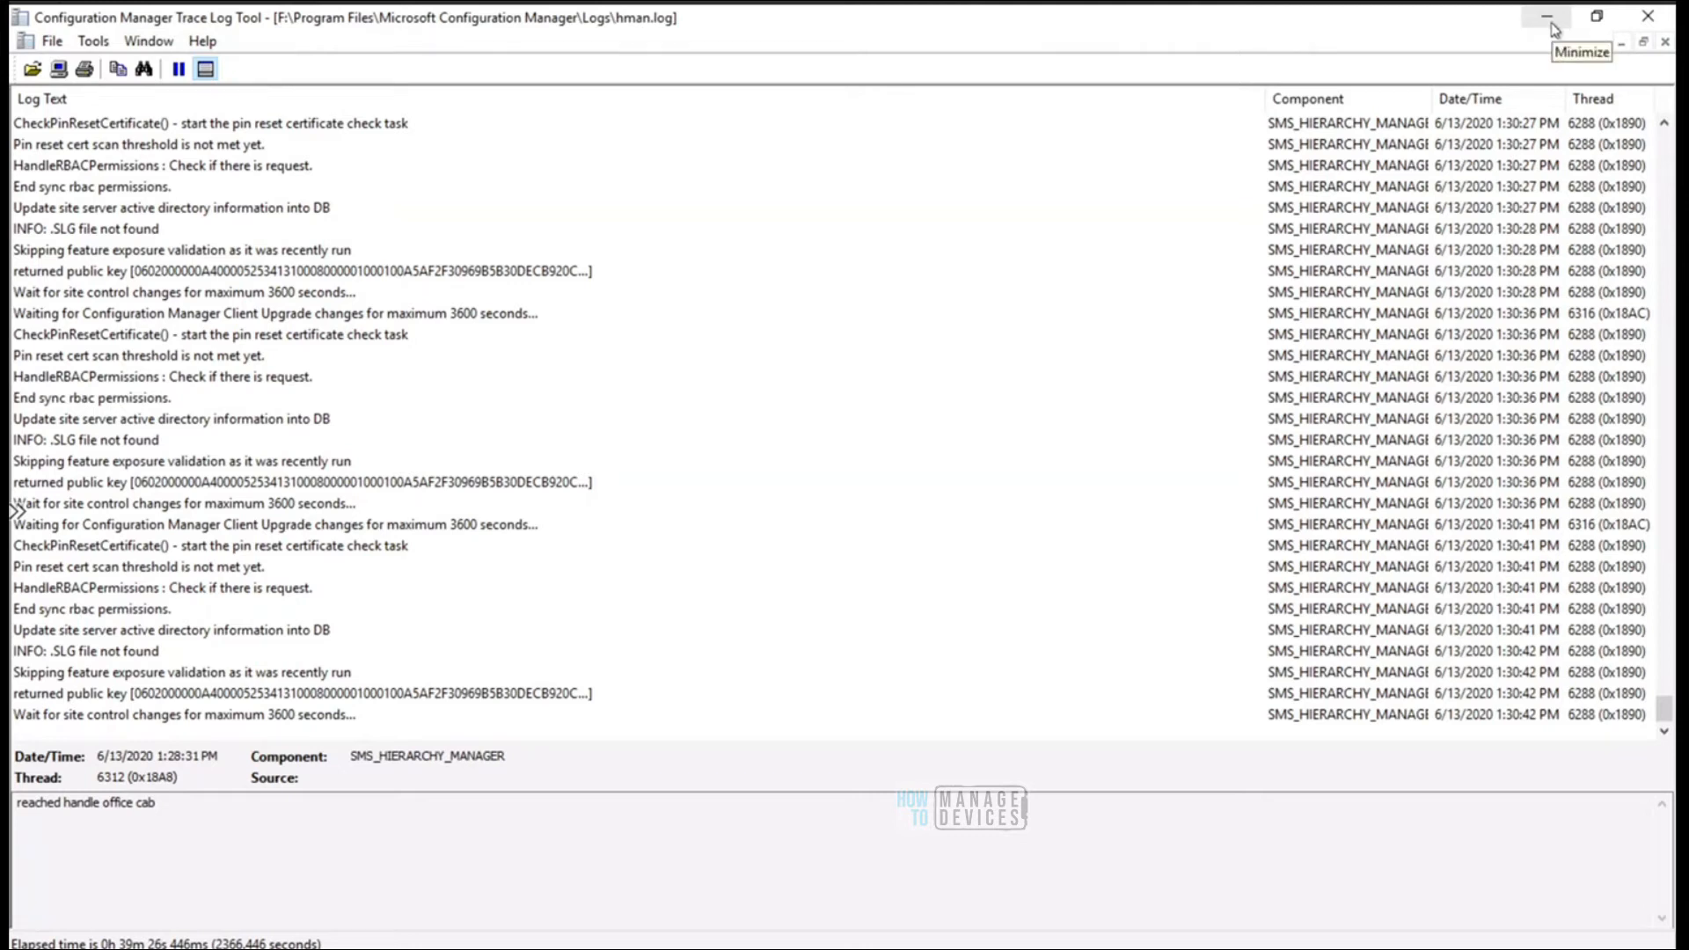
Close hman.log, minimize the browser, and open the distmgr log from the Configuration Manager Logs folder
click(1644, 19)
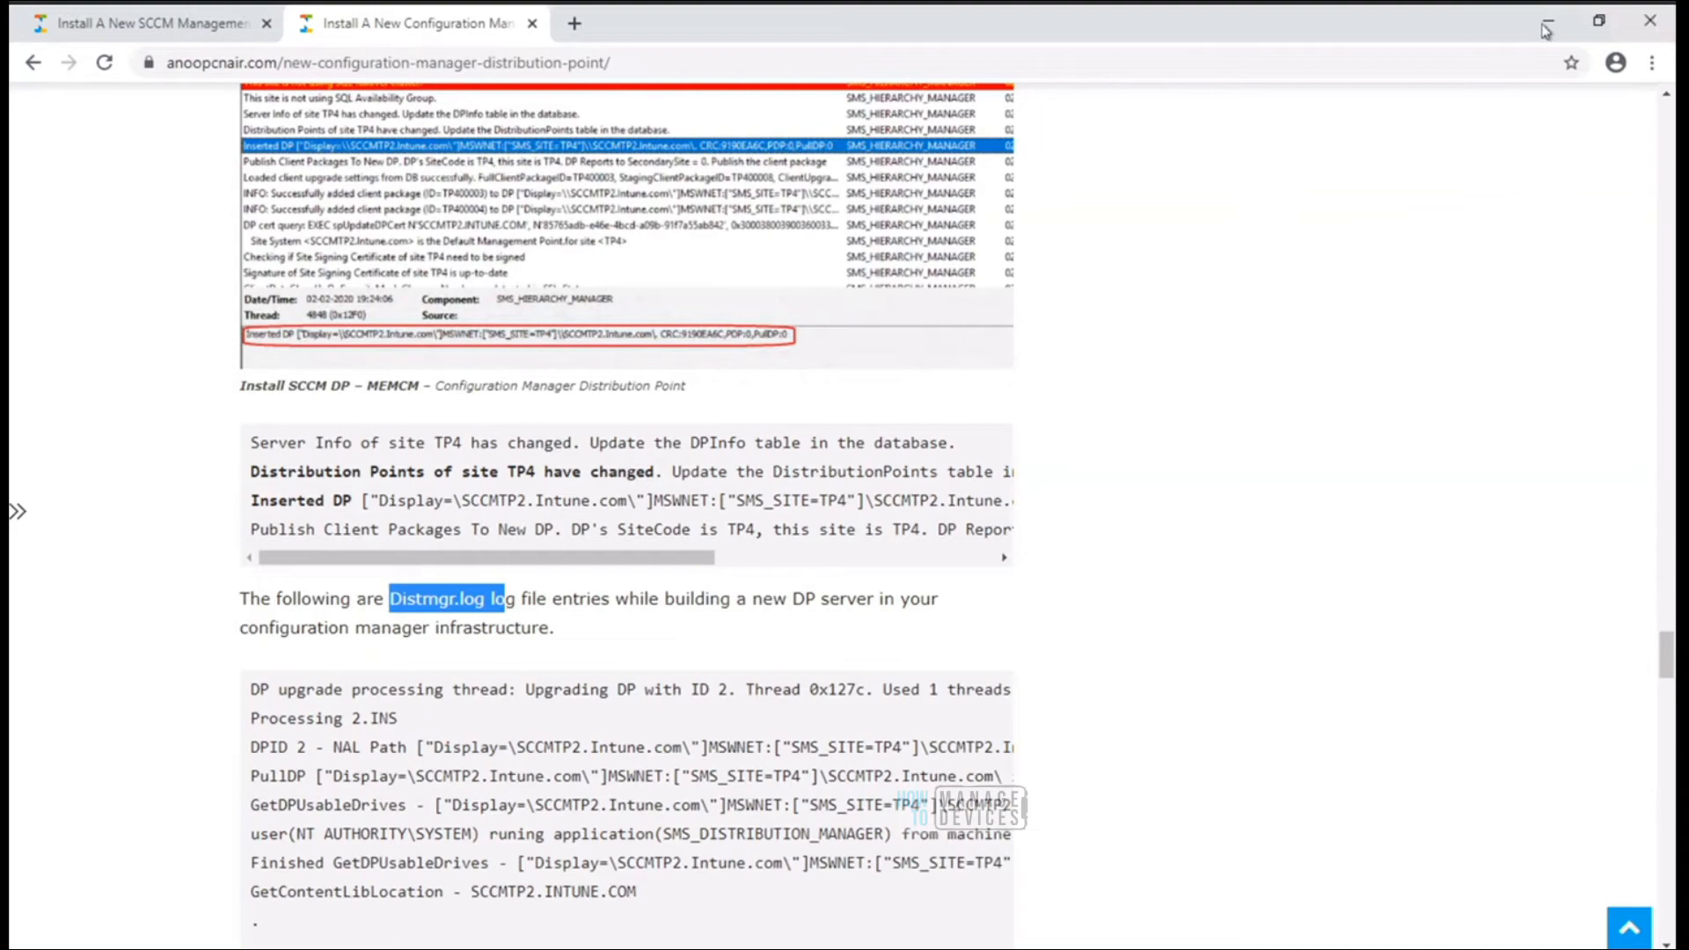
click(1546, 29)
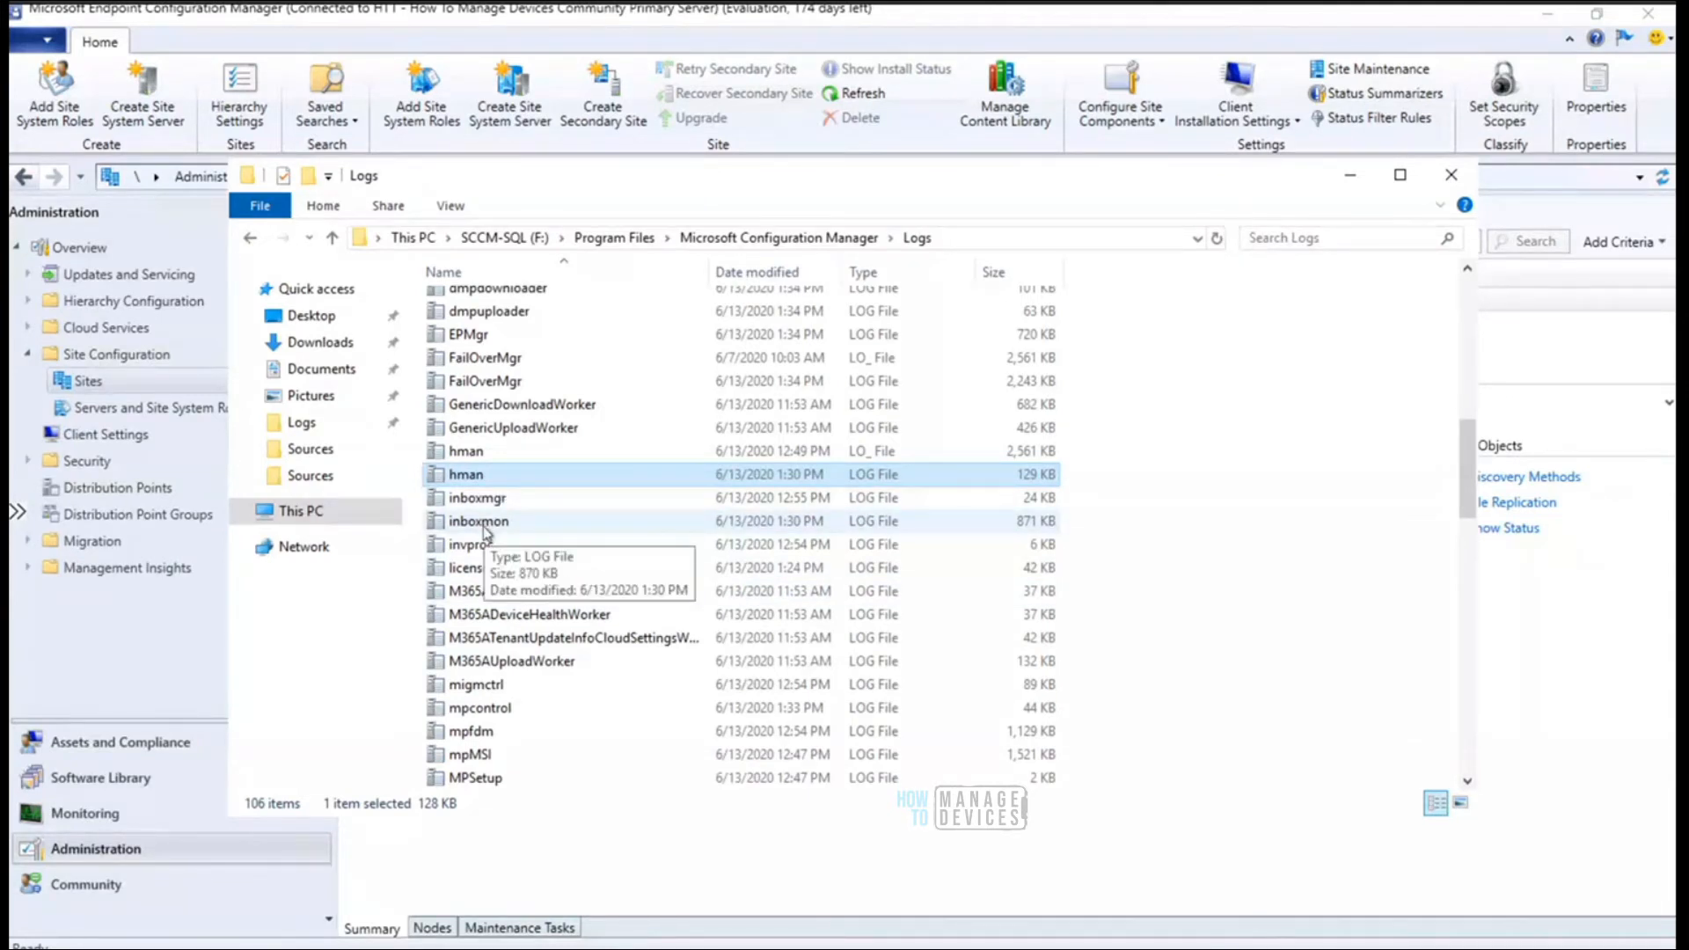
click(493, 616)
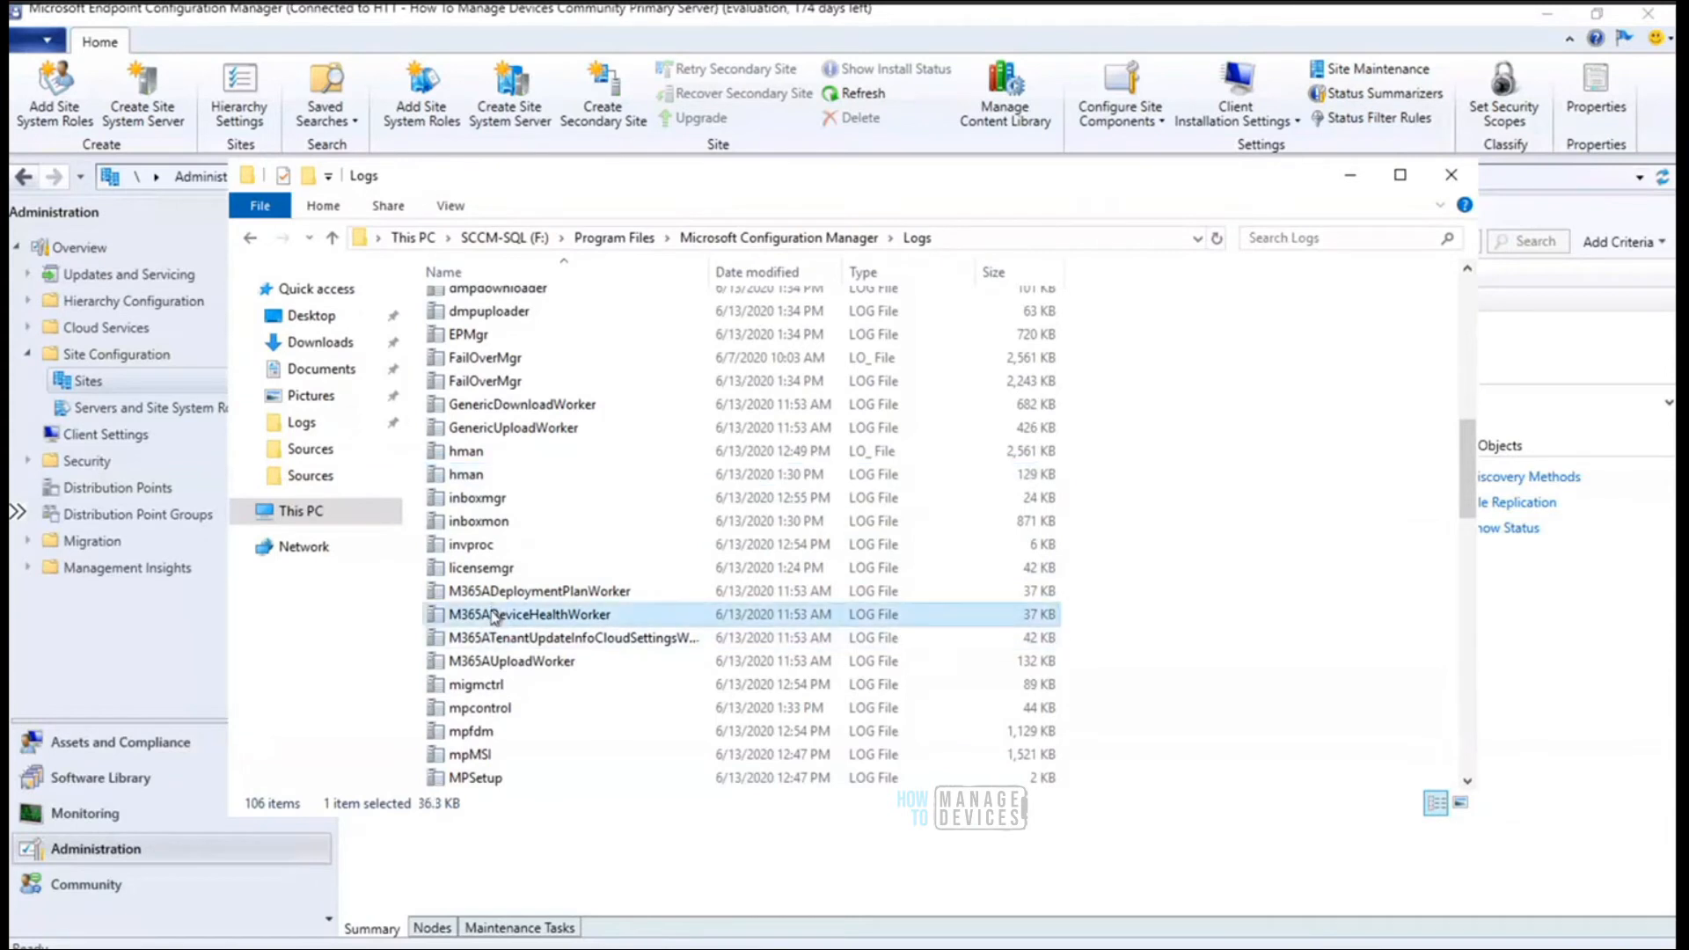
text(distmgr)
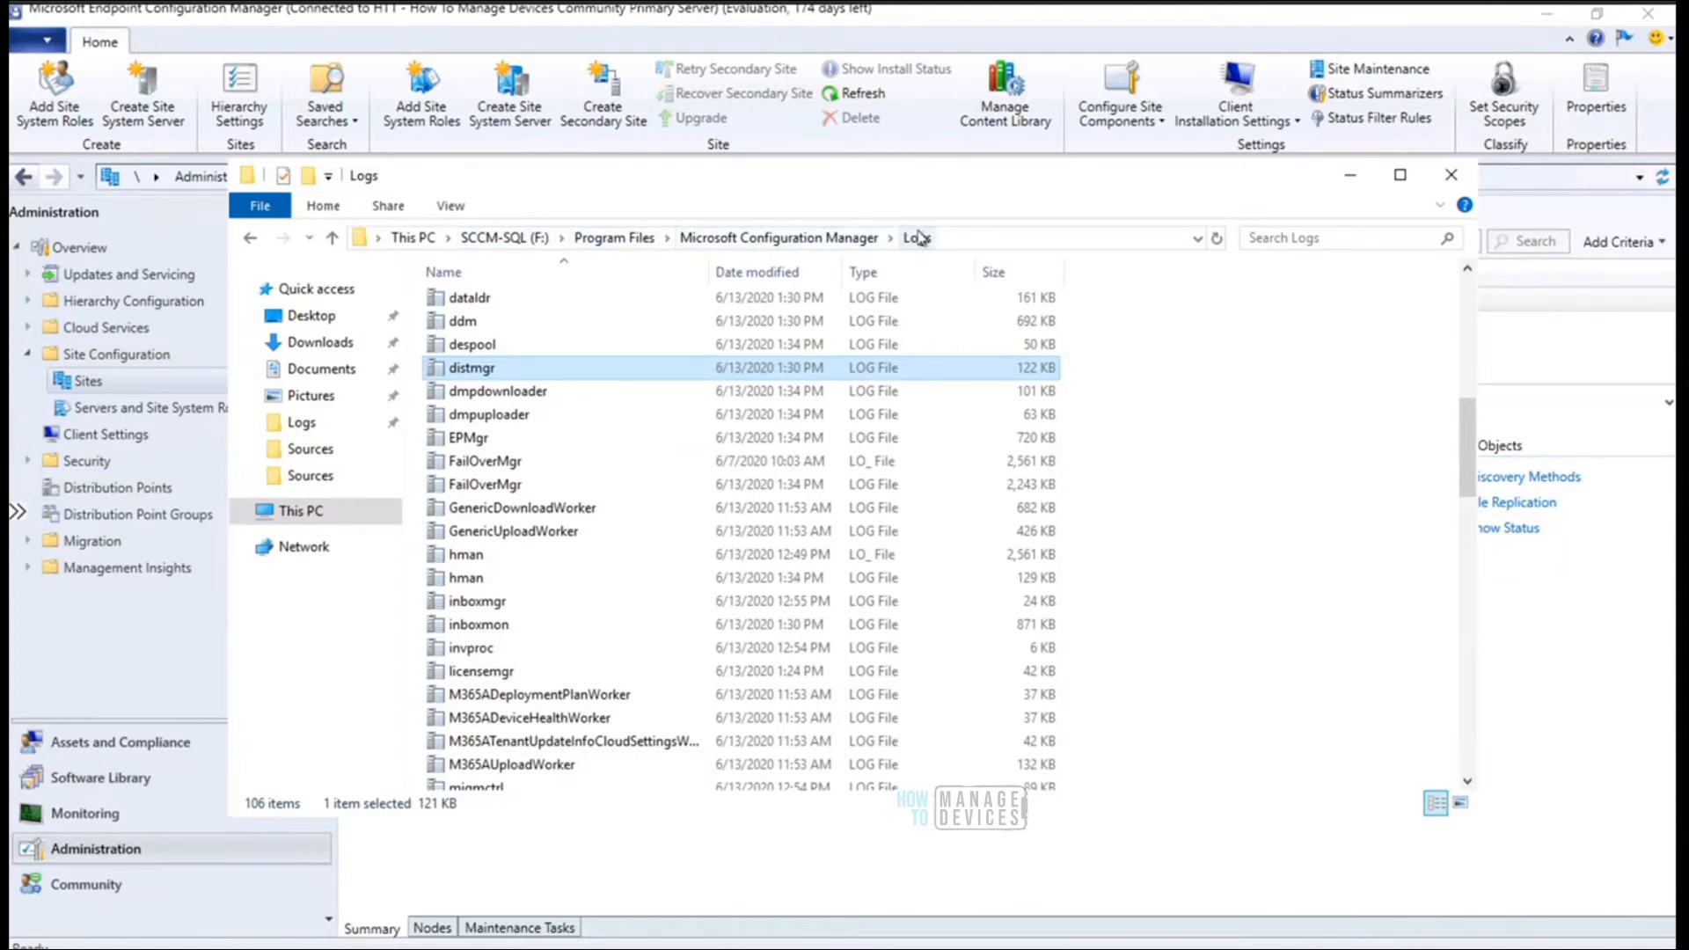
double_click(483, 369)
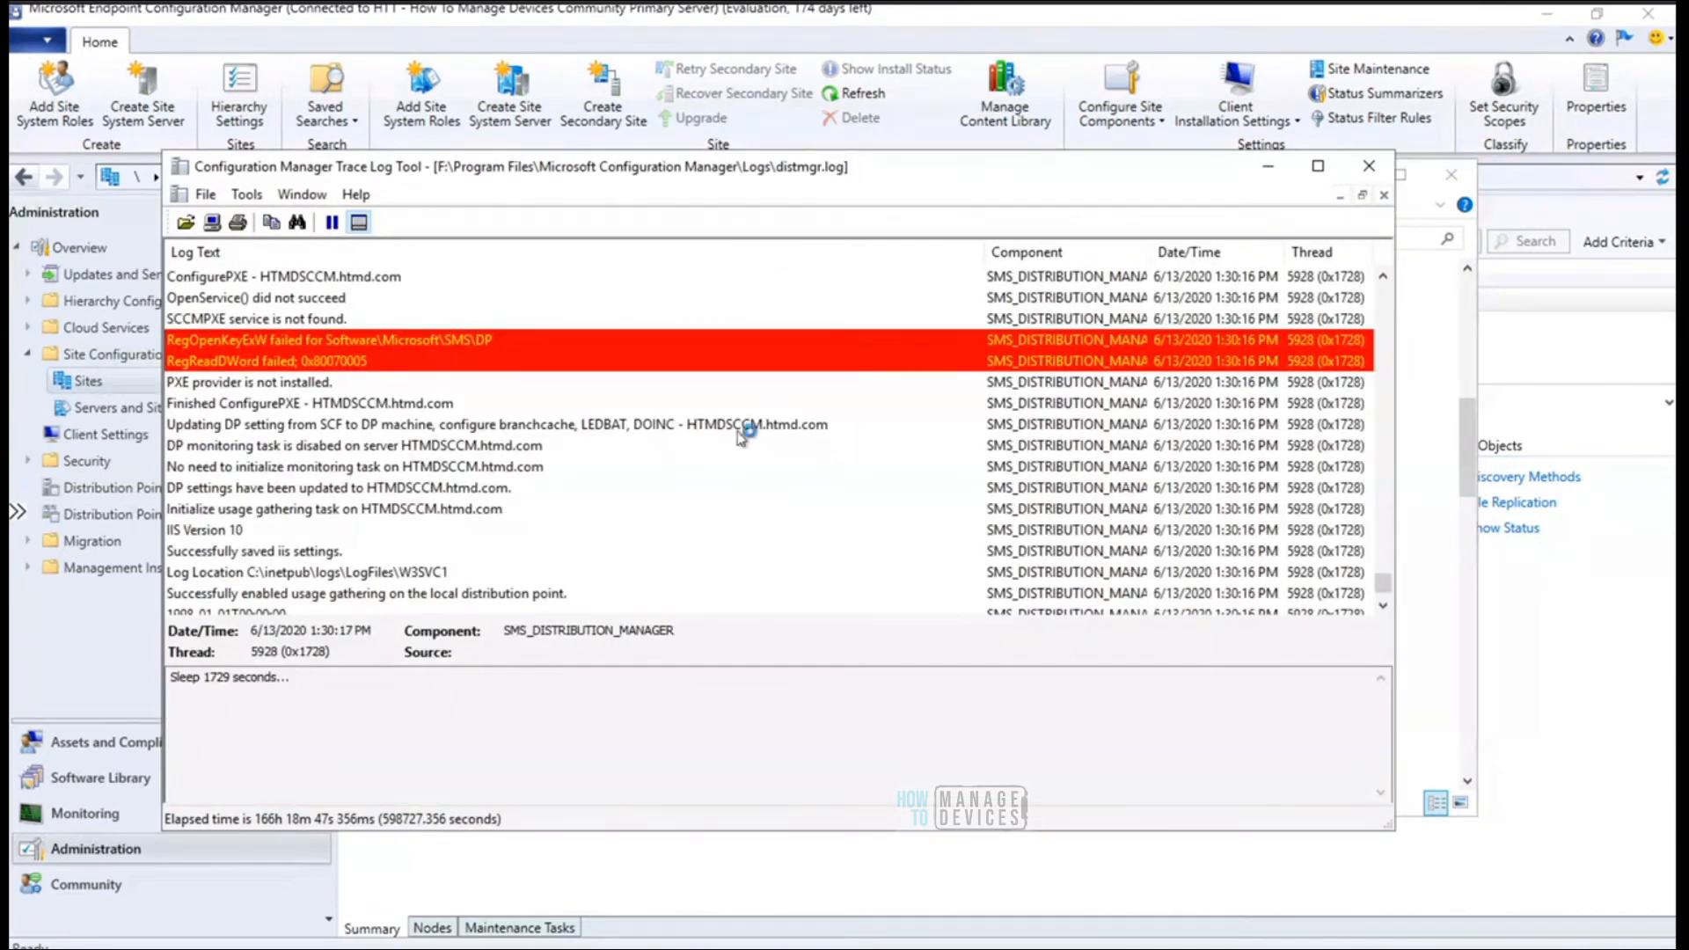
Inspect the two red registry failure entries in distmgr.log and the PXE provider entry below them
click(454, 347)
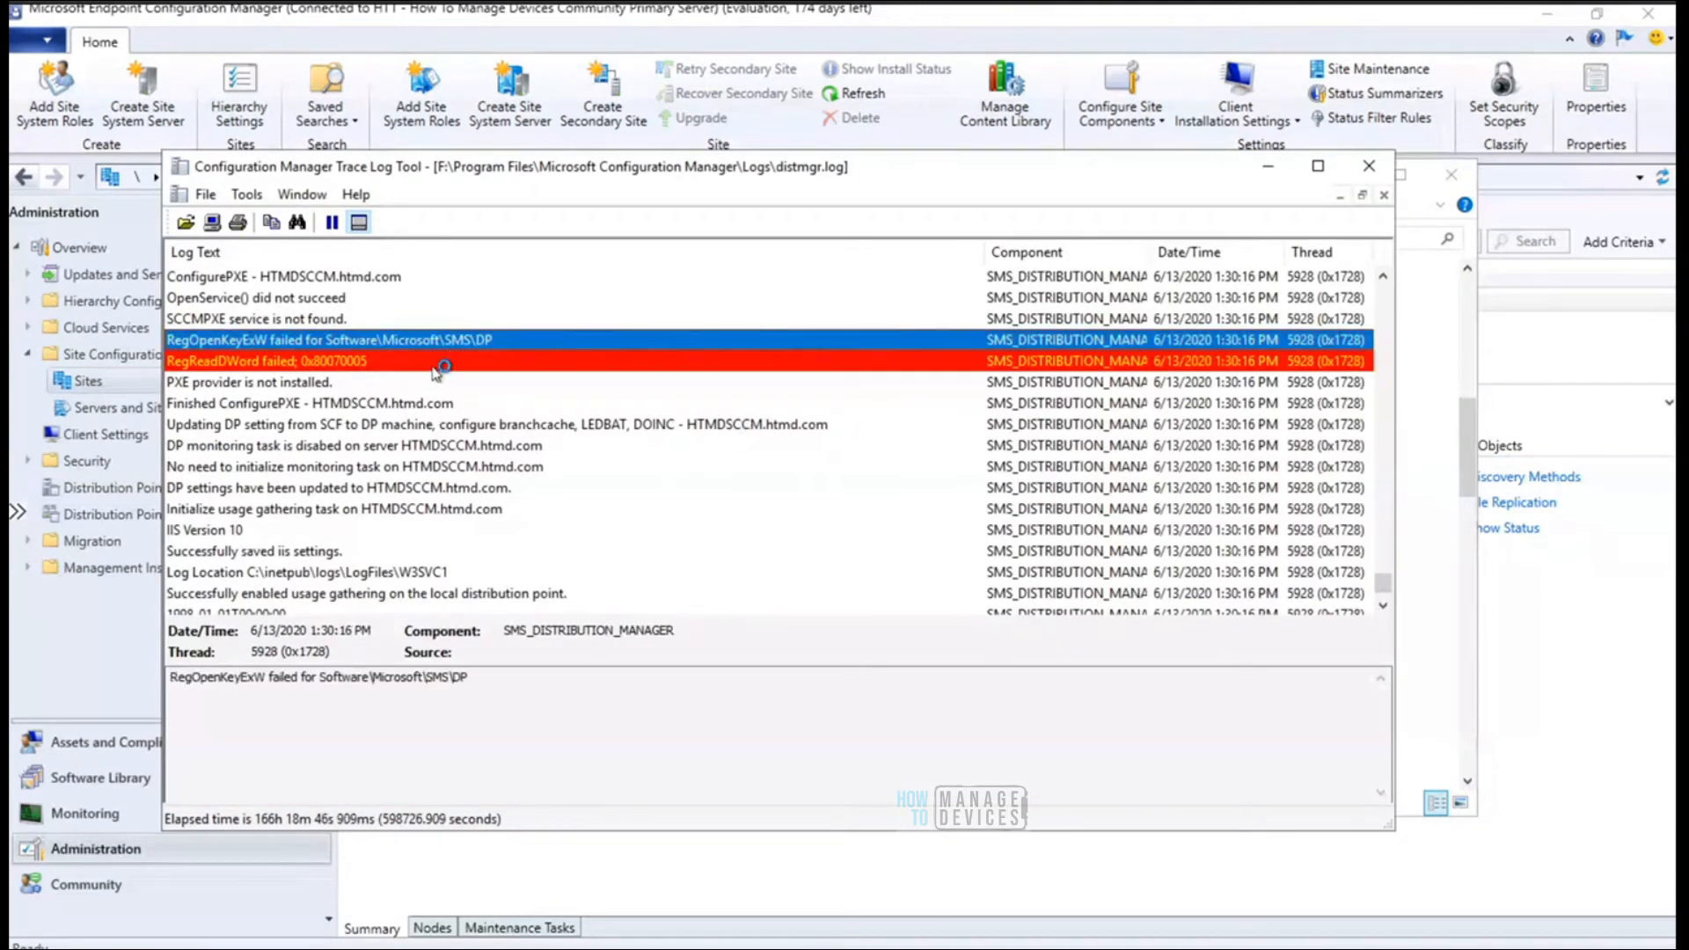
click(434, 365)
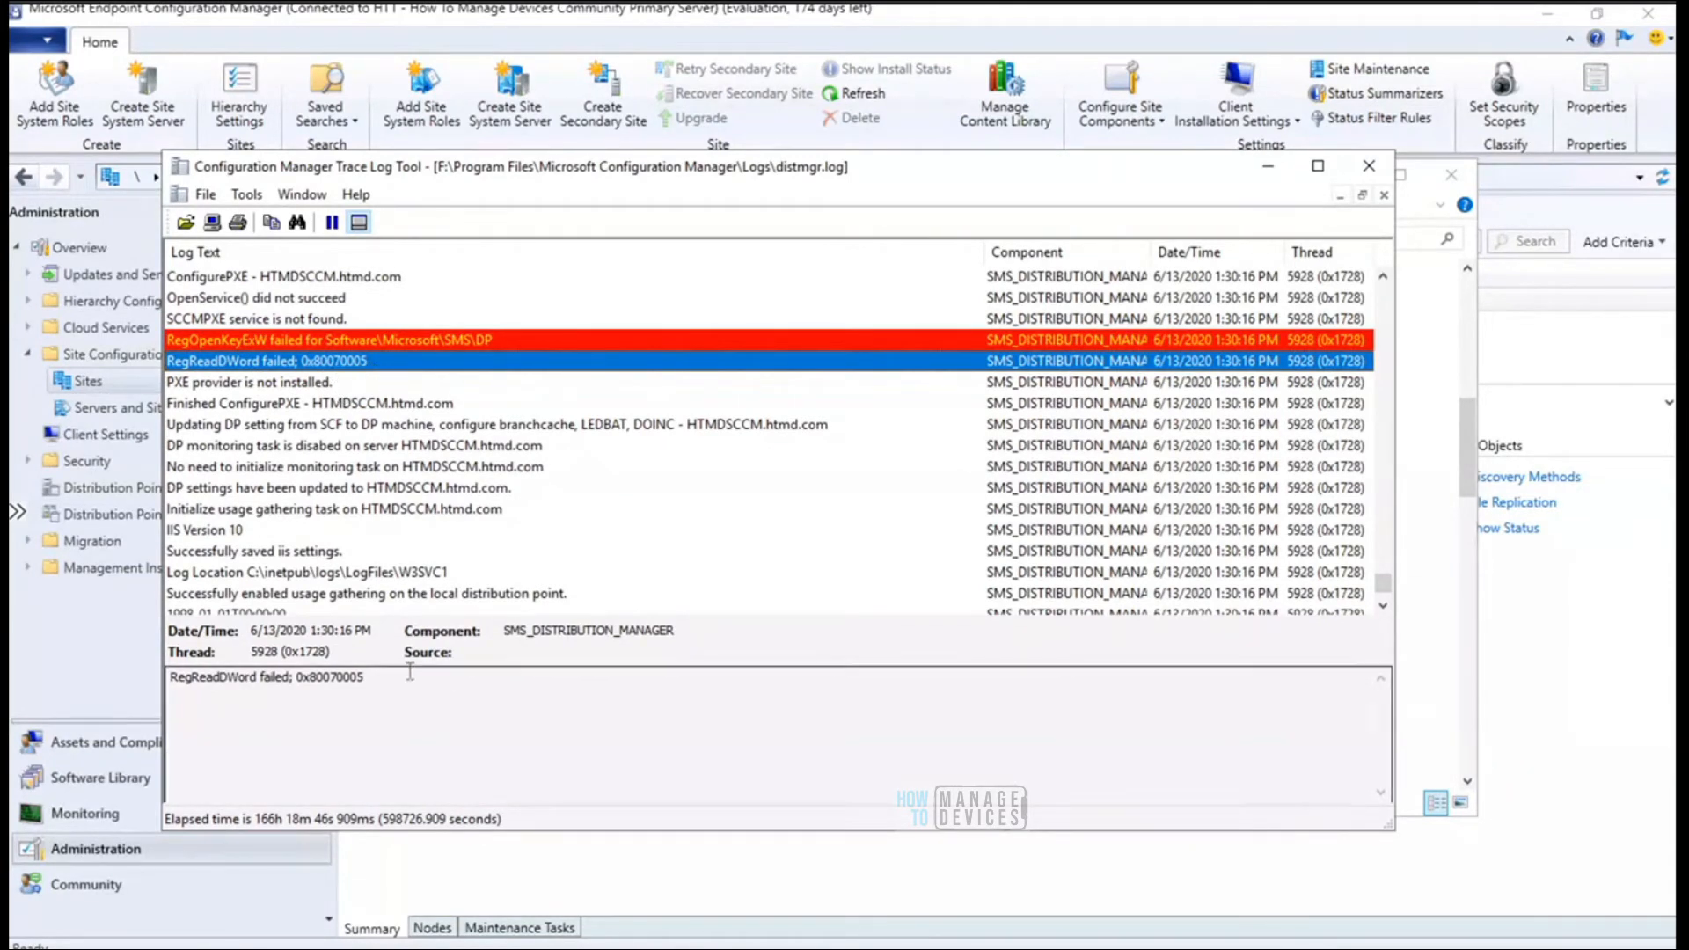
click(319, 384)
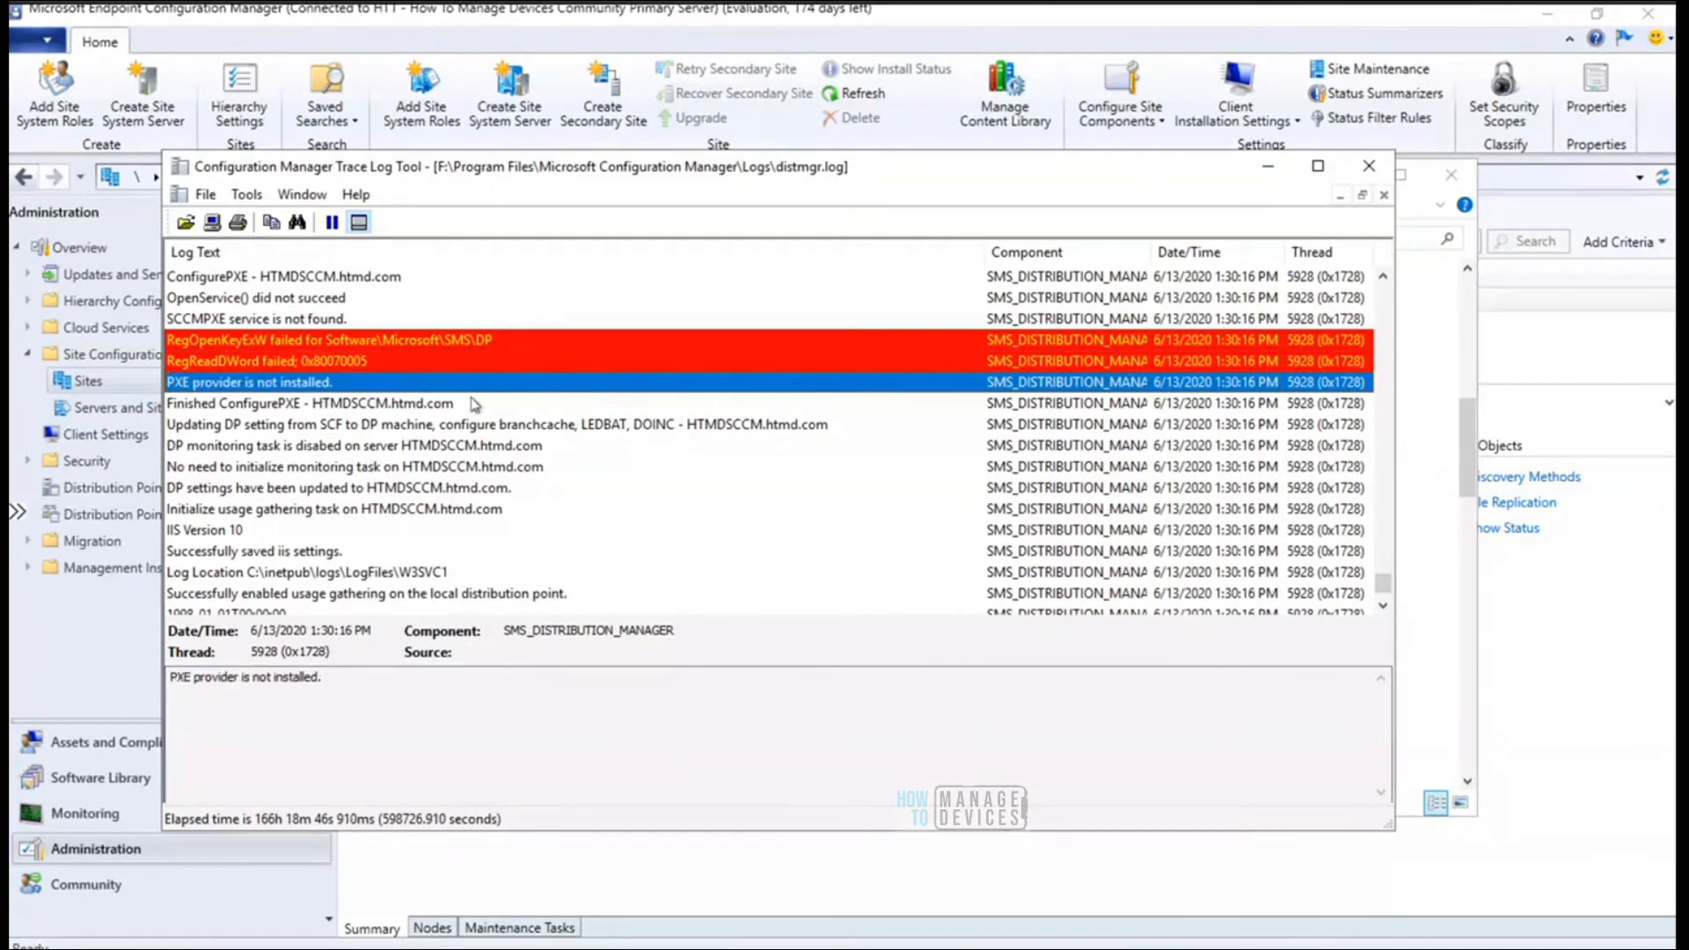
Read through the distmgr.log entries on updating distribution point settings, monitoring tasks and usage gathering, towards the log's end
key(Down)
key(Down)
key(Down)
key(Down)
key(Down)
key(Down)
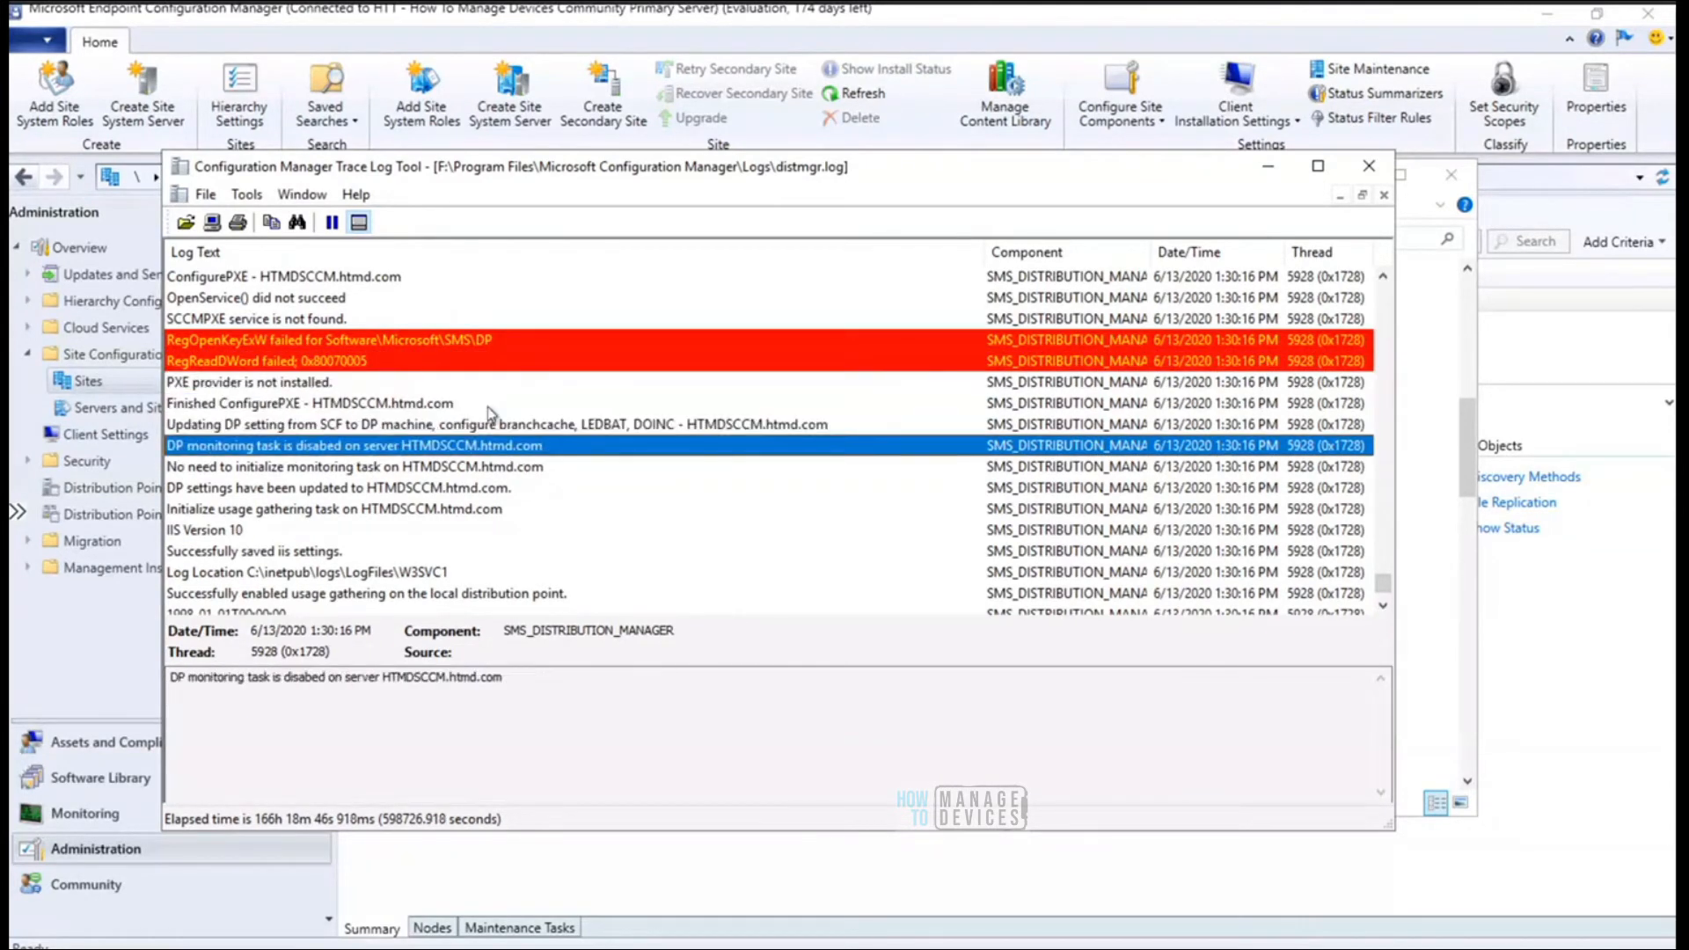
key(Down)
key(Down)
key(Down)
key(Down)
key(Down)
key(Down)
key(Down)
key(Down)
key(Down)
key(Down)
key(Down)
key(Down)
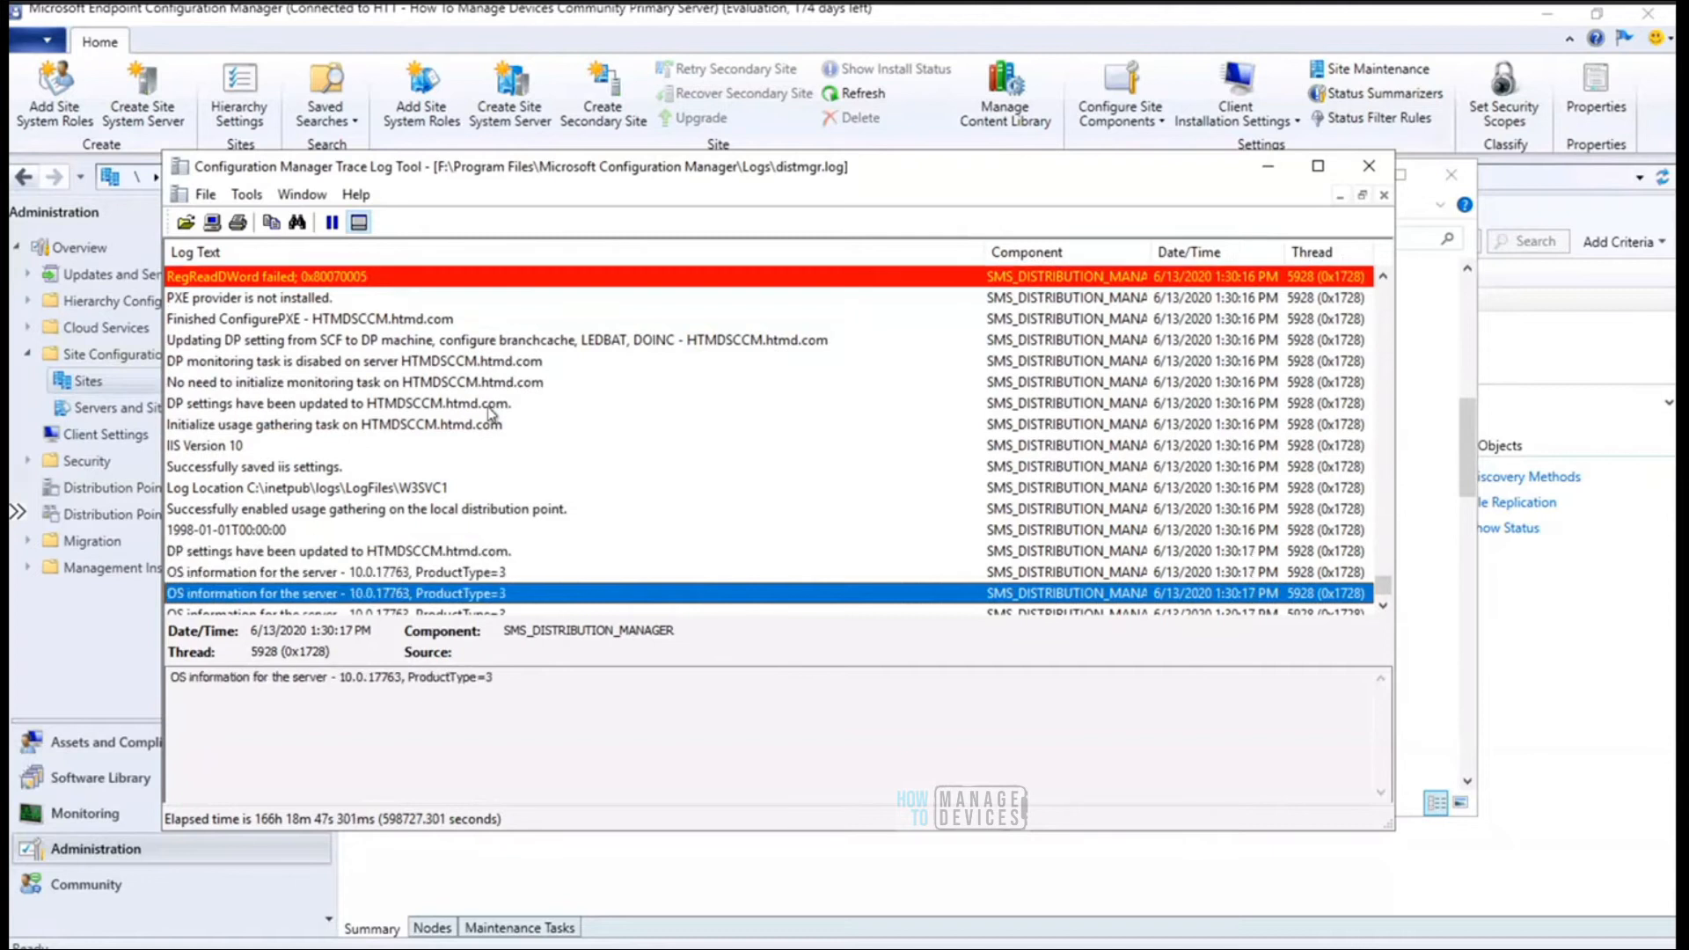
key(Up)
key(Up)
key(Up)
key(Up)
key(Up)
key(Up)
key(Up)
key(Up)
key(Up)
key(Up)
key(Up)
key(Up)
key(Up)
key(Up)
key(Up)
key(Up)
key(Up)
key(Up)
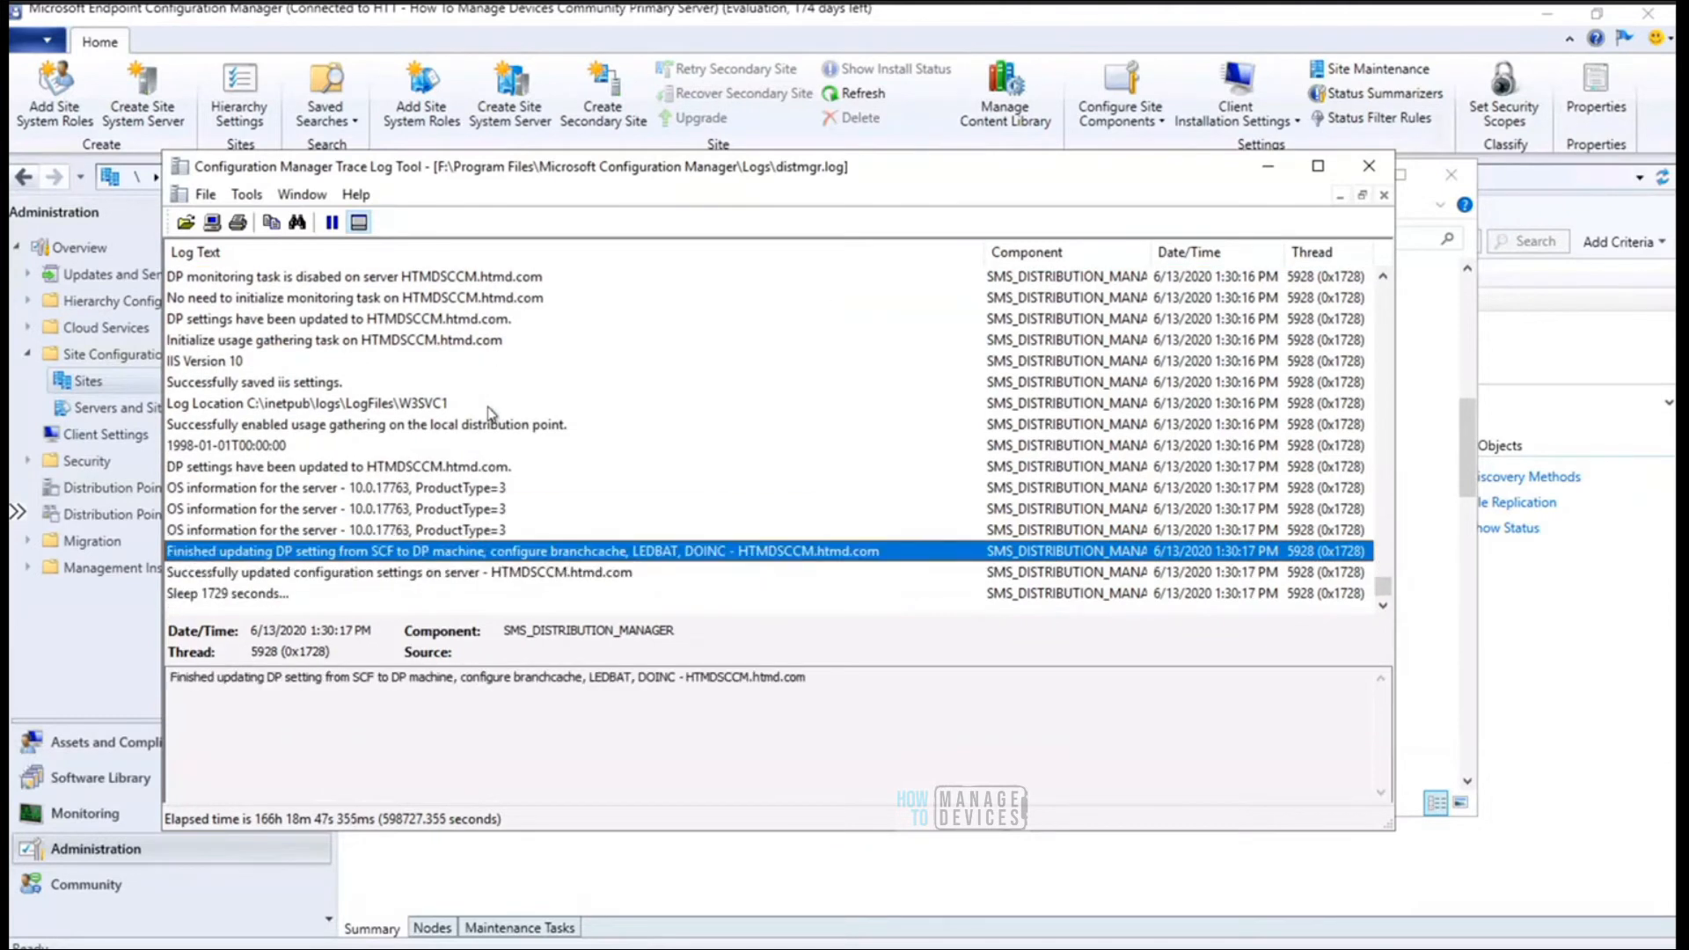
Go back up through distmgr.log to the distribution point registry settings entry above the ConfigurePXE lines
key(Up)
key(Up)
key(Up)
key(Up)
key(Up)
key(Up)
key(Up)
key(Up)
key(Up)
key(Up)
key(Up)
key(Up)
key(Up)
key(Up)
key(Up)
key(Up)
key(Up)
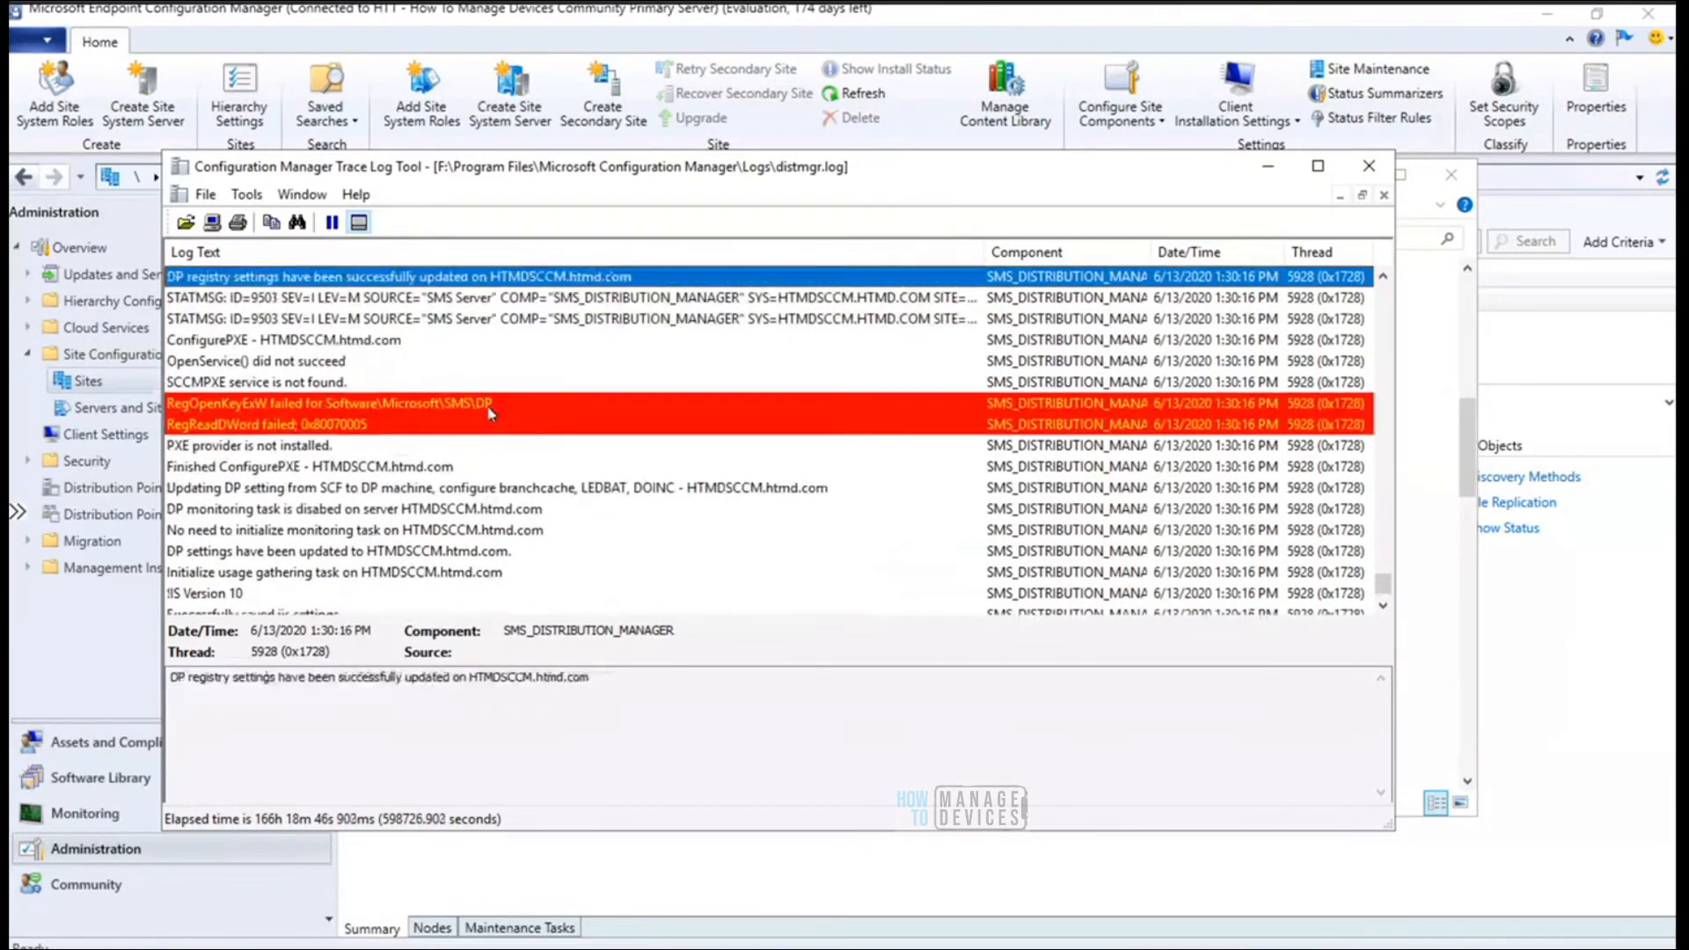
Go back up through distmgr.log past the previous usage gathering and ConfigurePXE entries to the IISPortsList entry
key(Up)
key(Up)
key(Up)
key(Up)
key(Up)
key(Up)
key(Up)
key(Up)
key(Up)
key(Up)
key(Up)
key(Up)
key(Up)
key(Up)
key(Up)
key(Up)
key(Up)
key(Up)
key(Up)
key(Up)
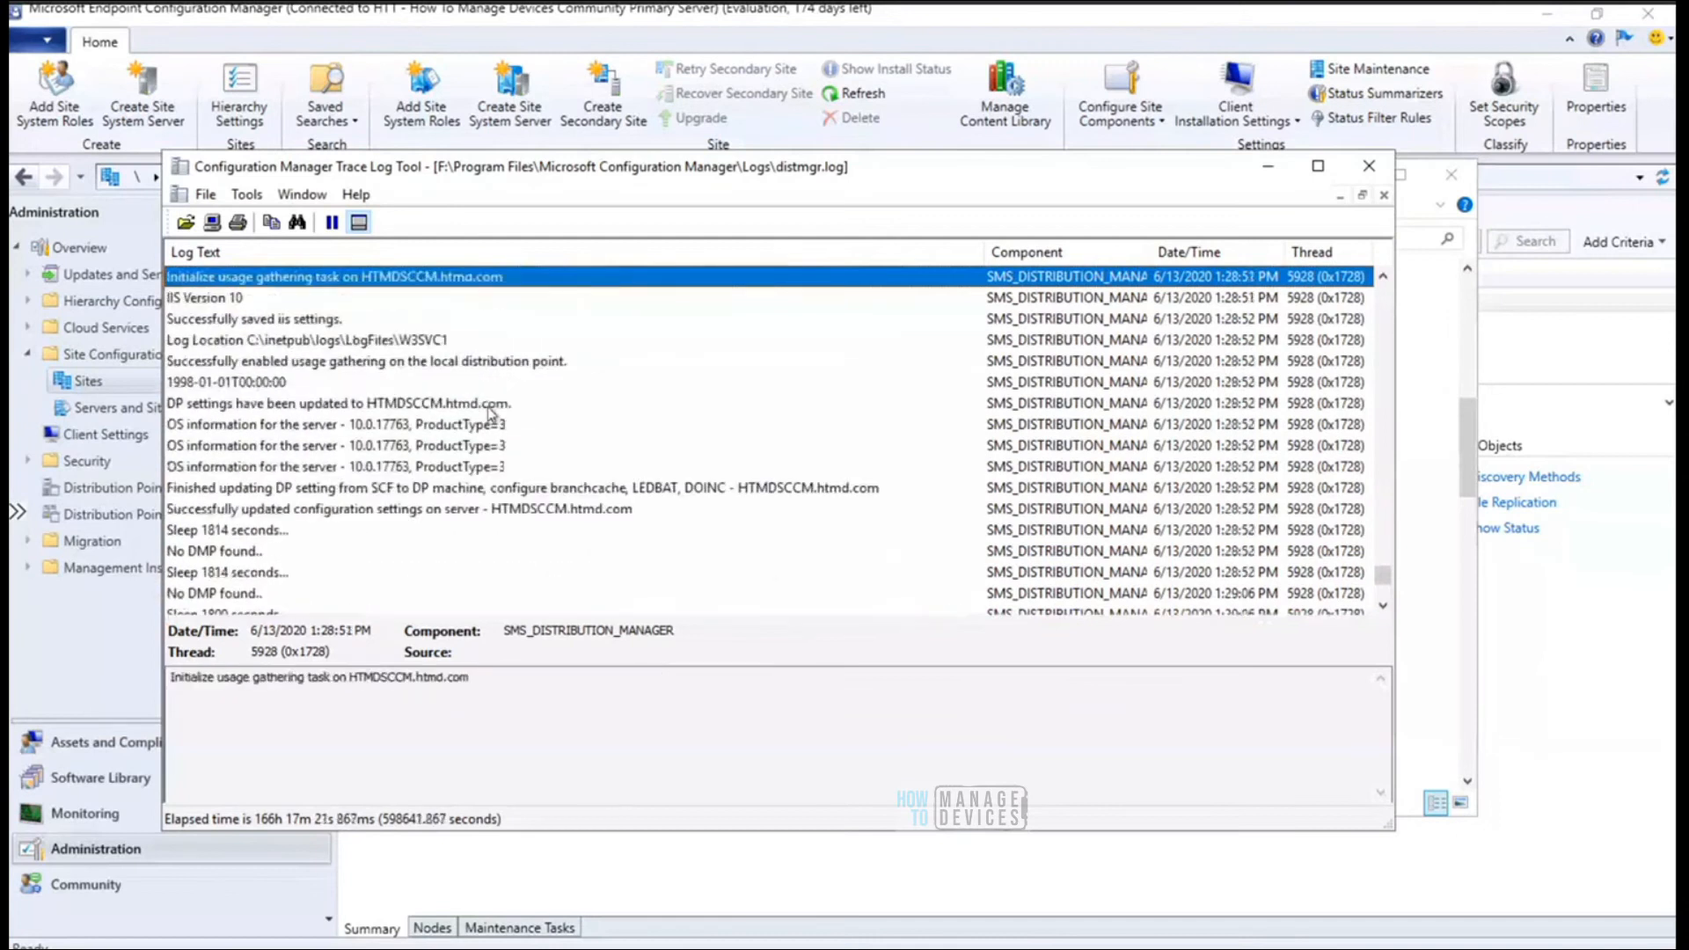
key(Up)
key(Up)
key(Up)
key(Up)
key(Up)
key(Up)
key(Up)
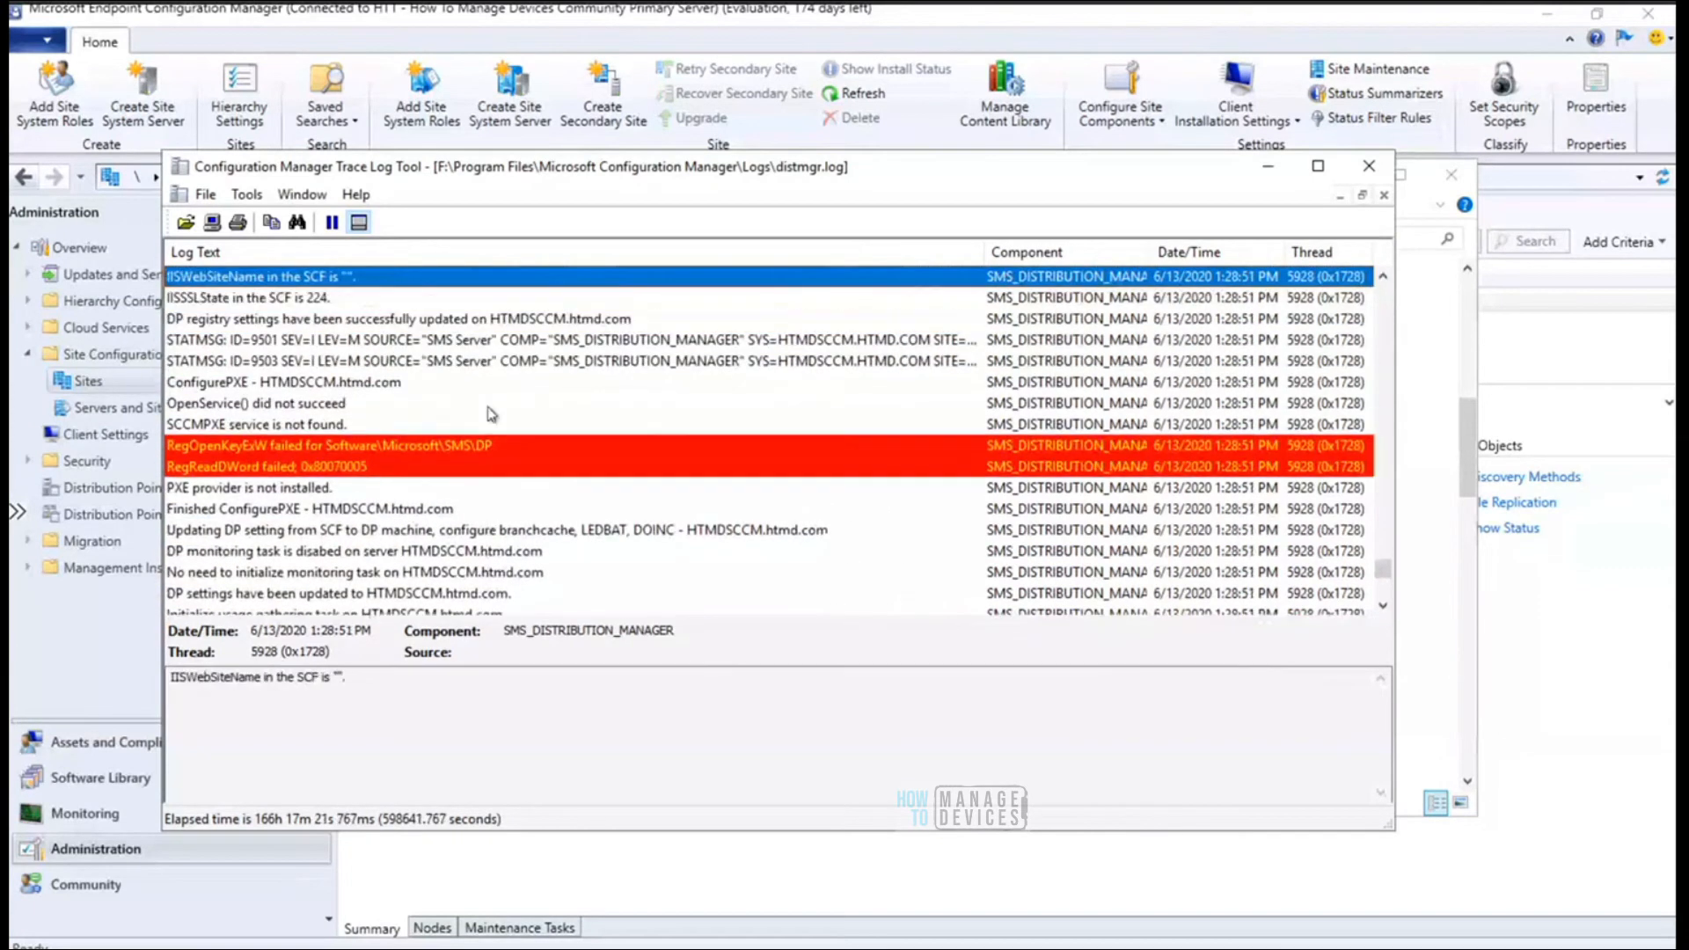
key(Up)
key(Up)
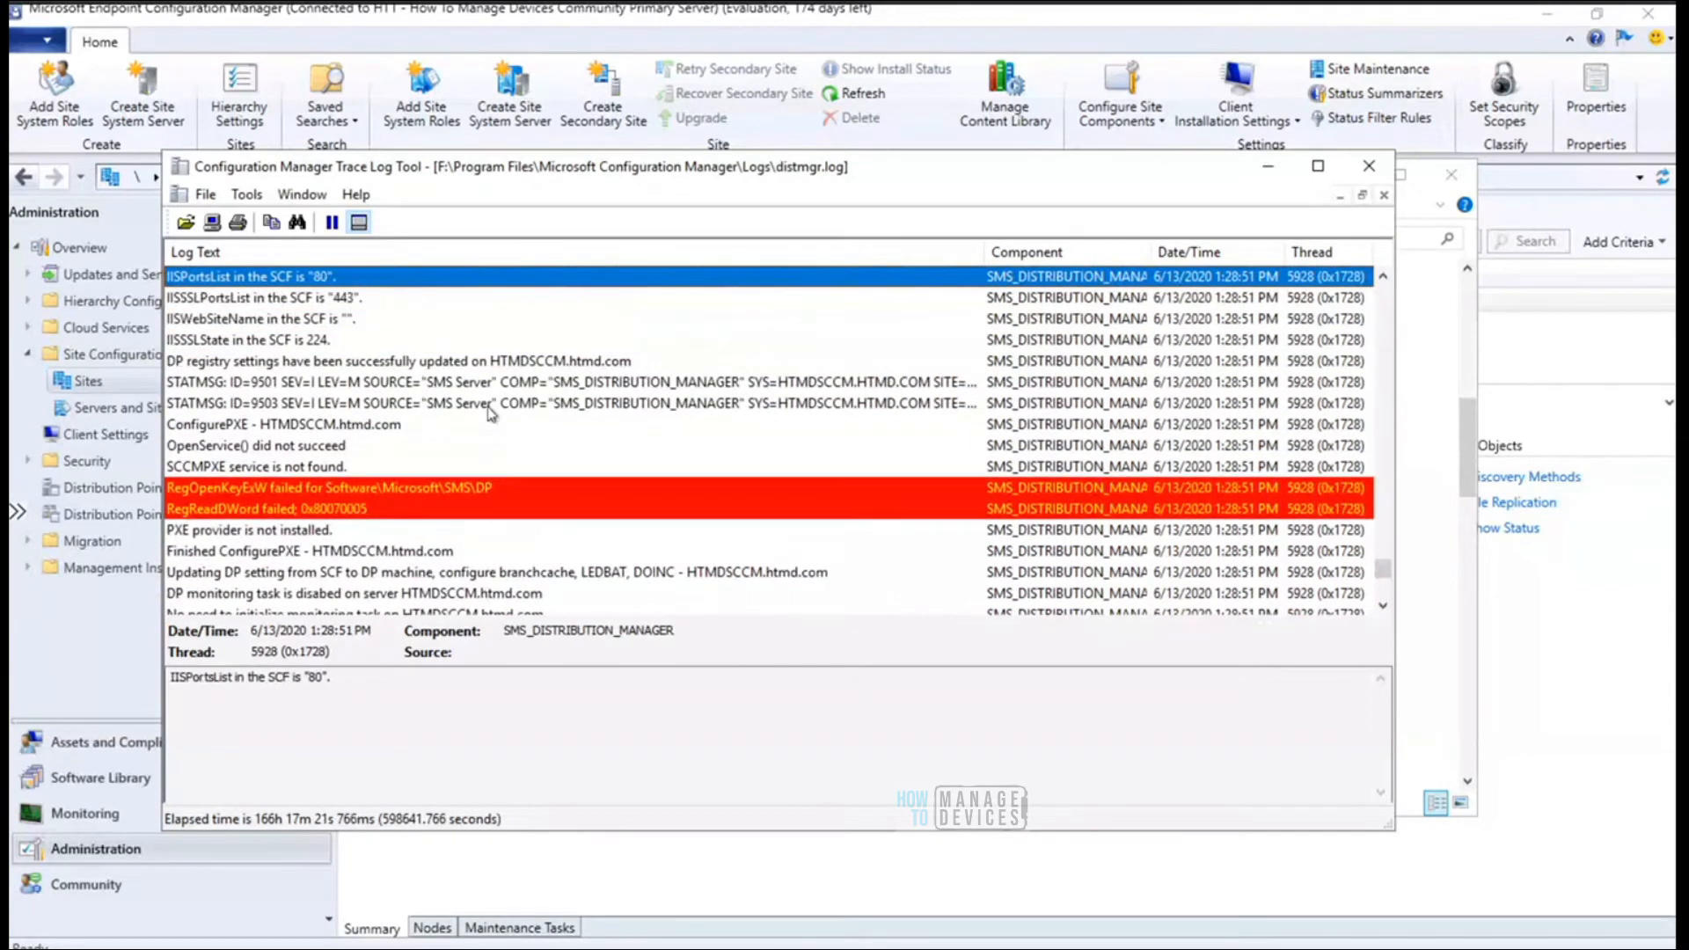
Maximize the log window and search earlier parts of distmgr.log for the distribution point upgrade entries of 6/13/2020 1:28:20 PM
click(1317, 167)
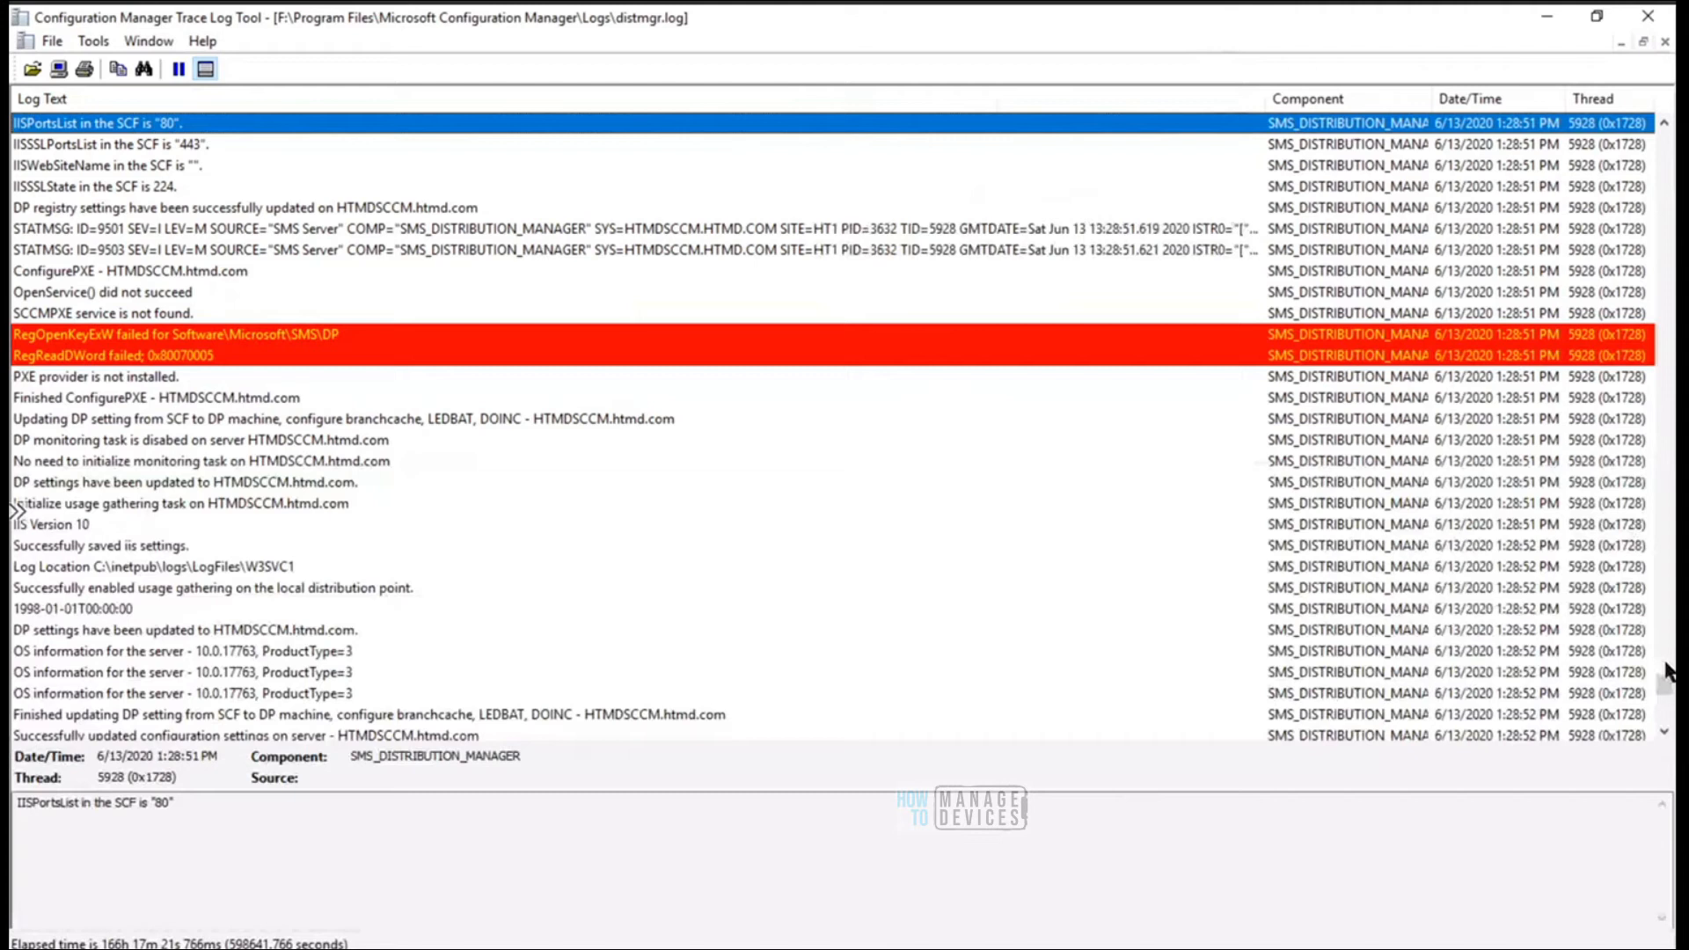
drag(1666, 676, 1662, 504)
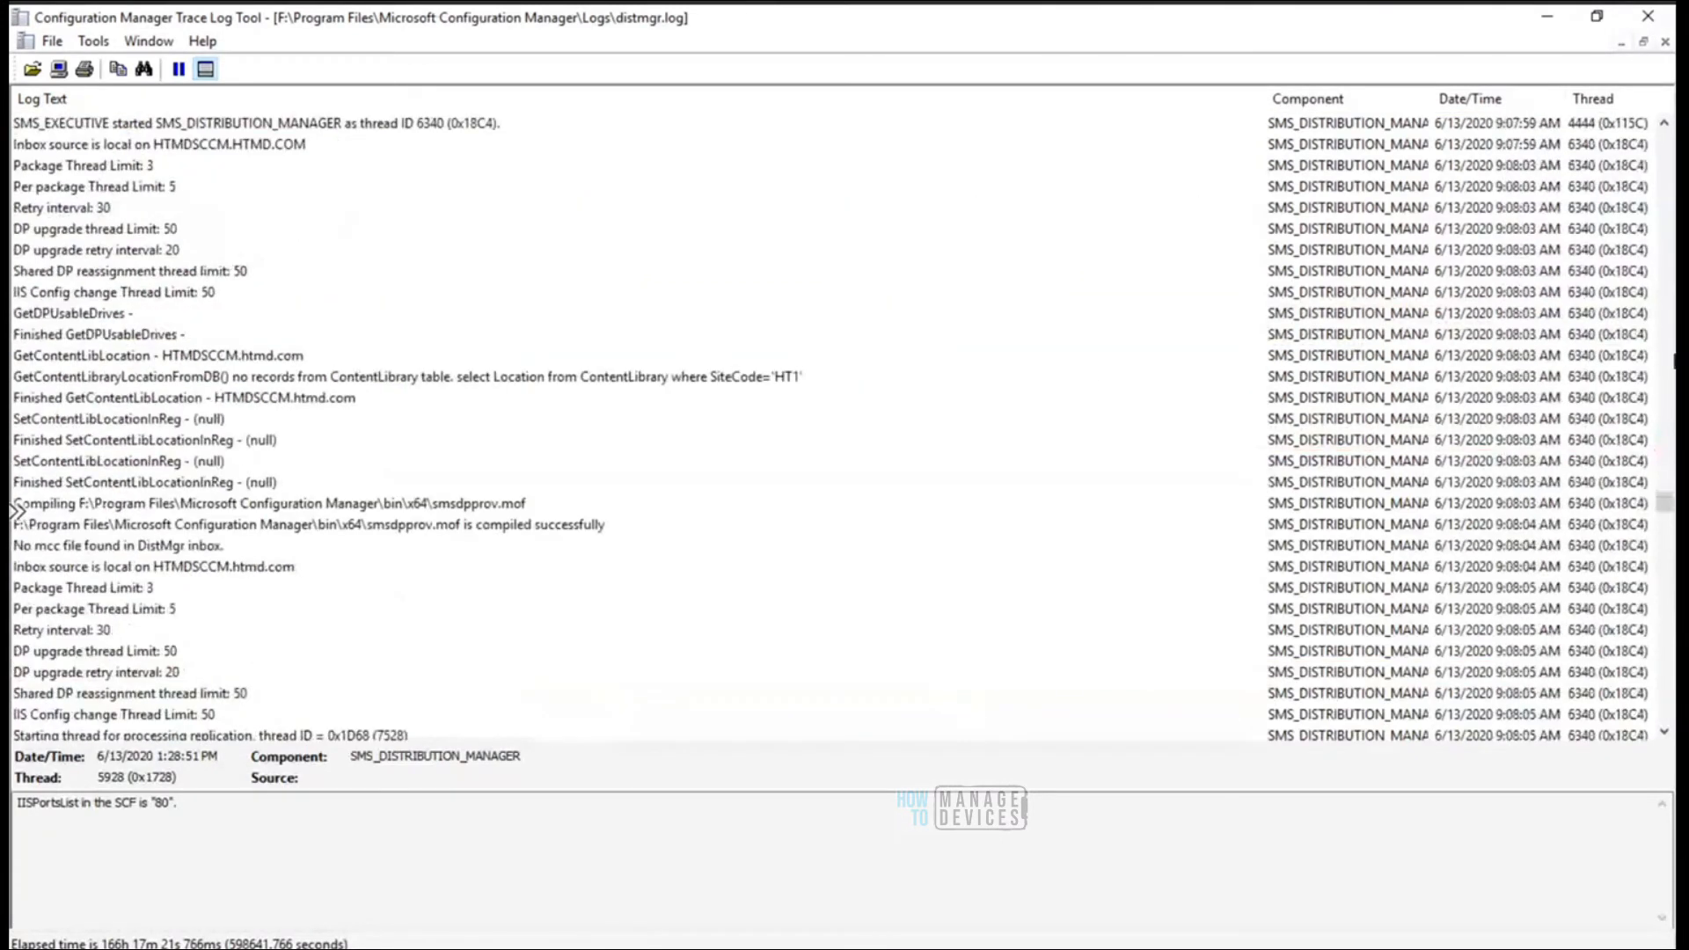
click(457, 509)
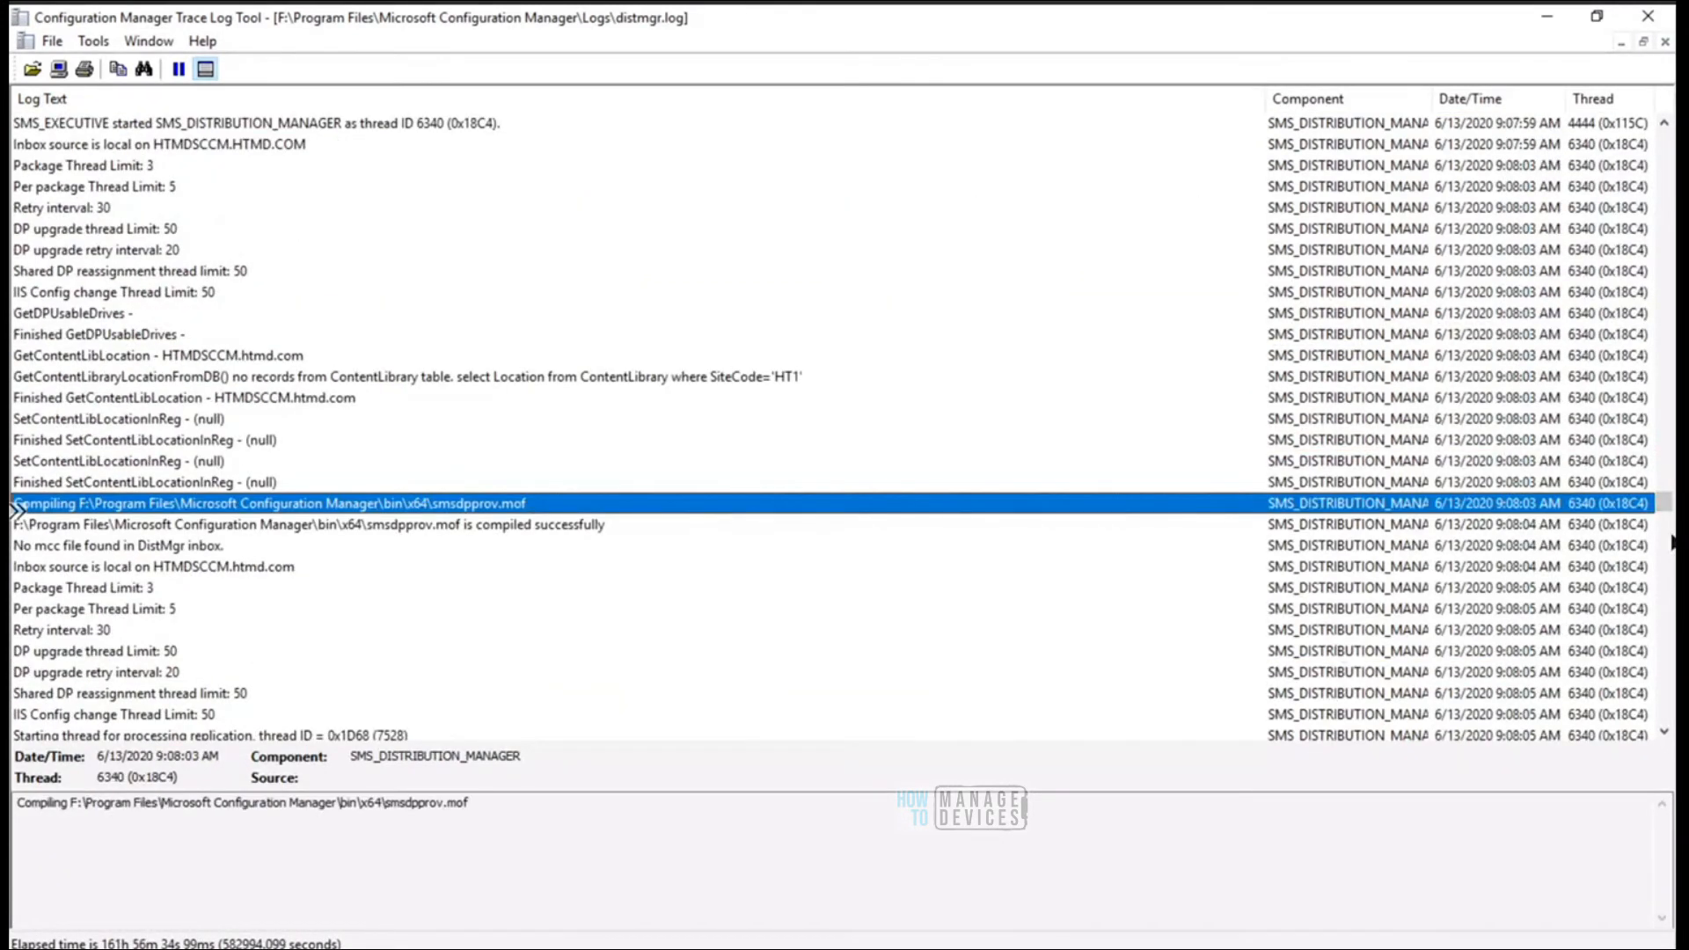
drag(1664, 503, 1659, 352)
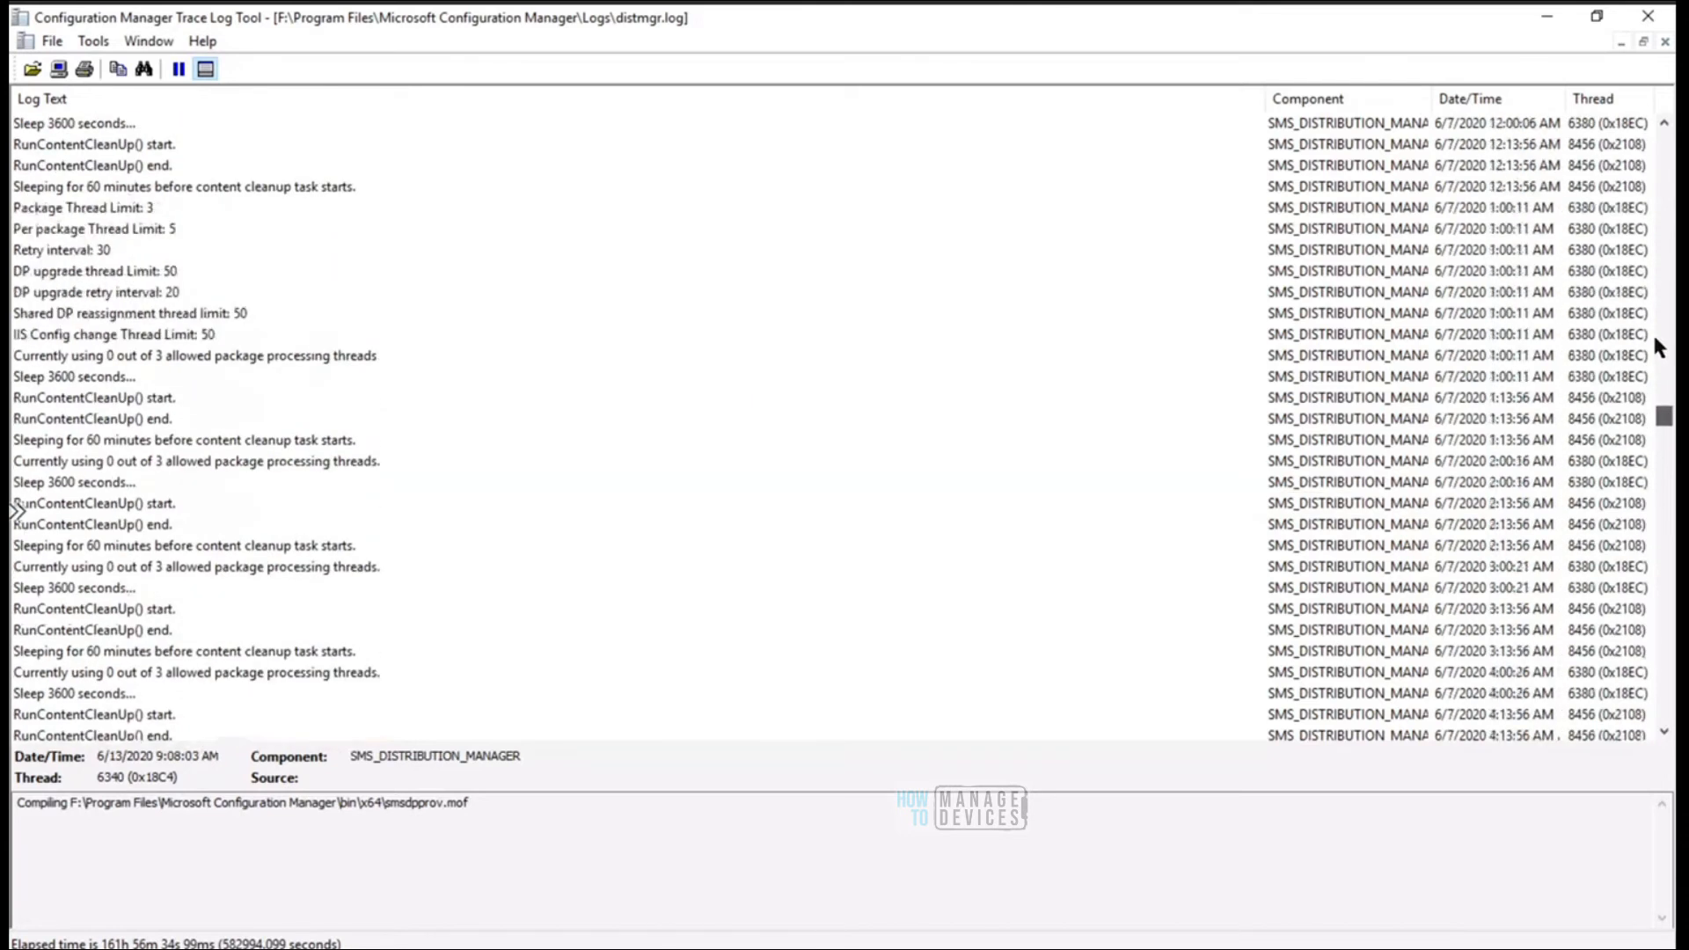
drag(1672, 476, 1663, 597)
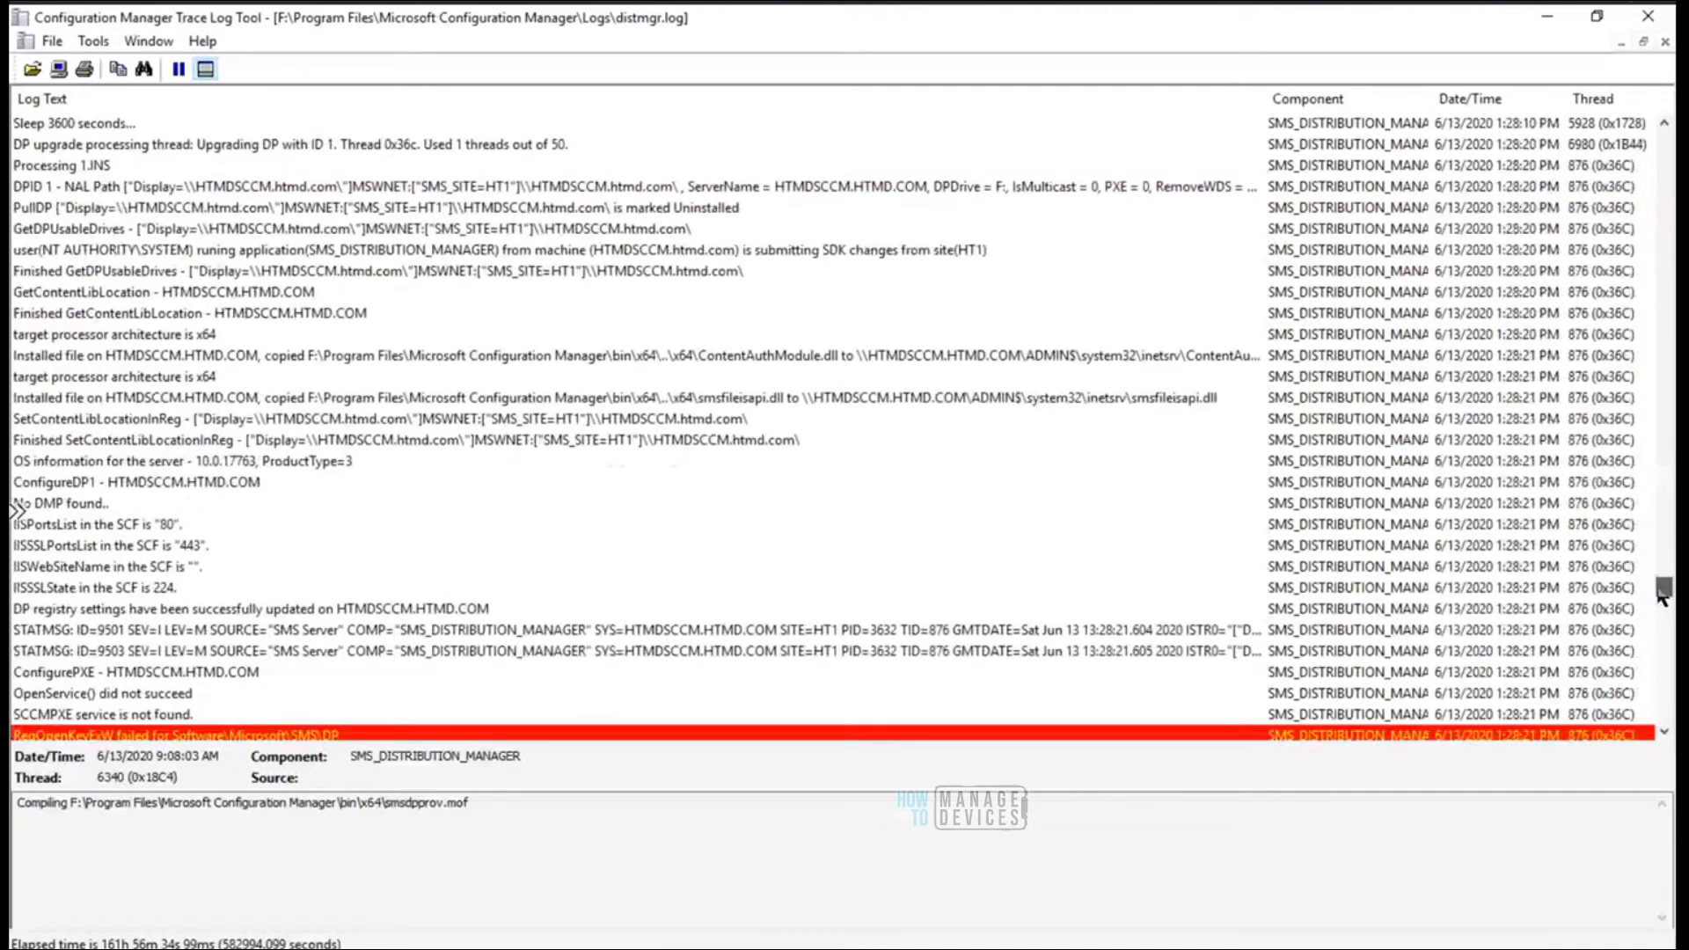
Examine the DP upgrade processing thread, Processing 1.INS and DPID 1 NAL Path entries in distmgr.log
click(719, 187)
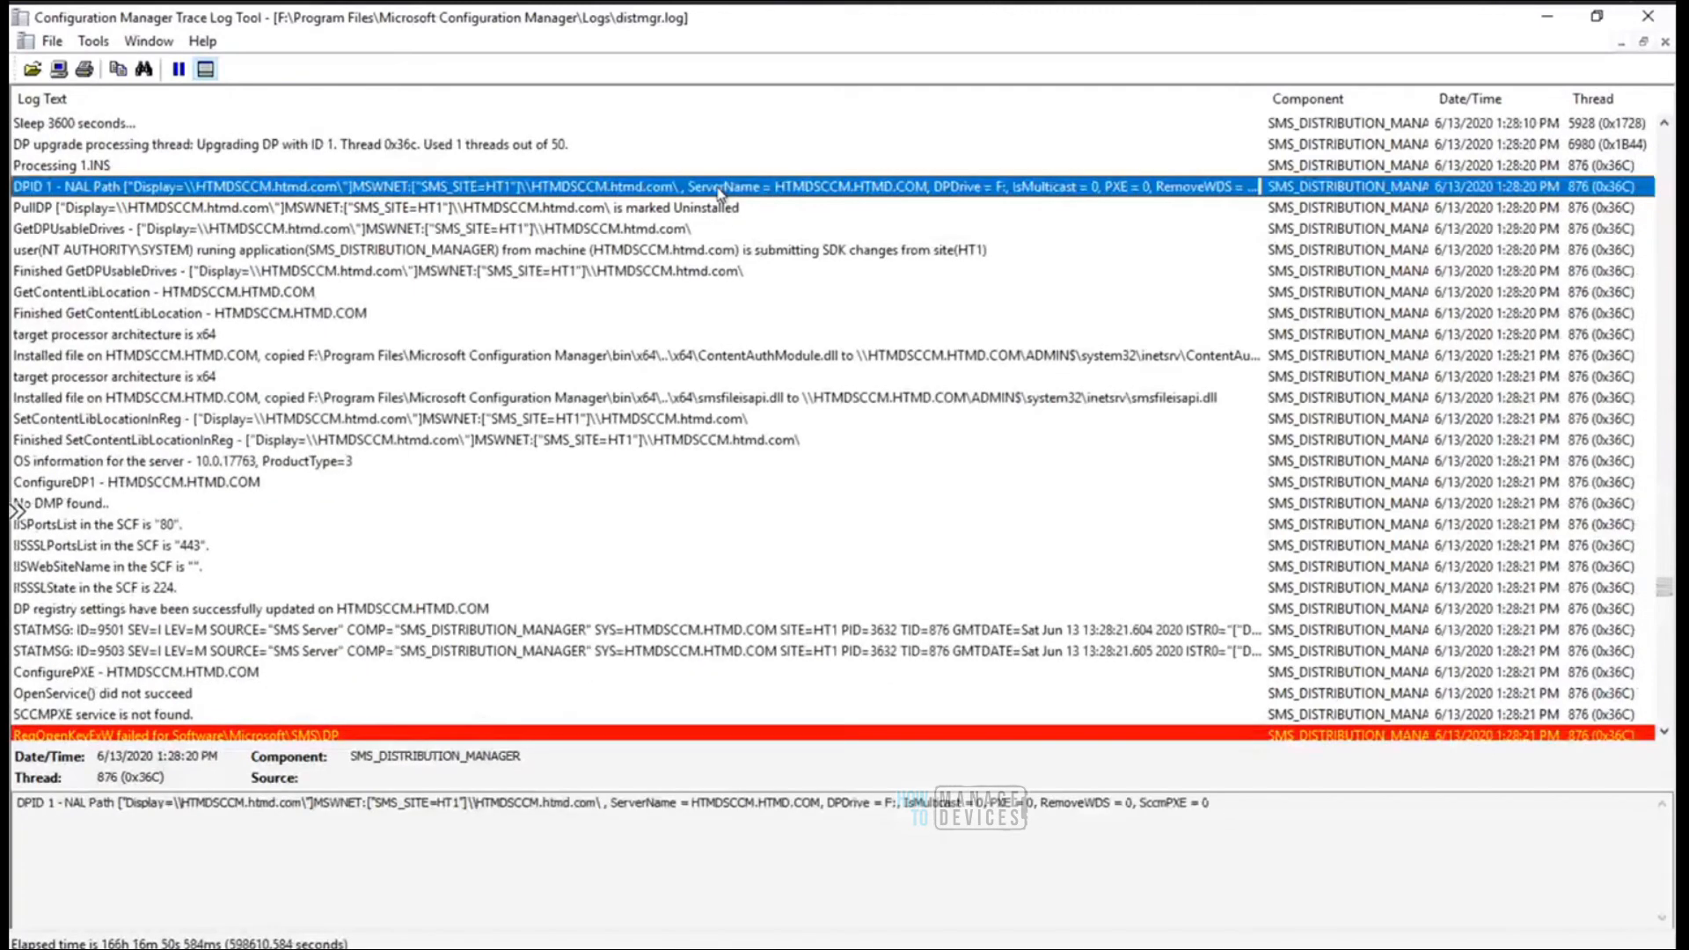
click(92, 146)
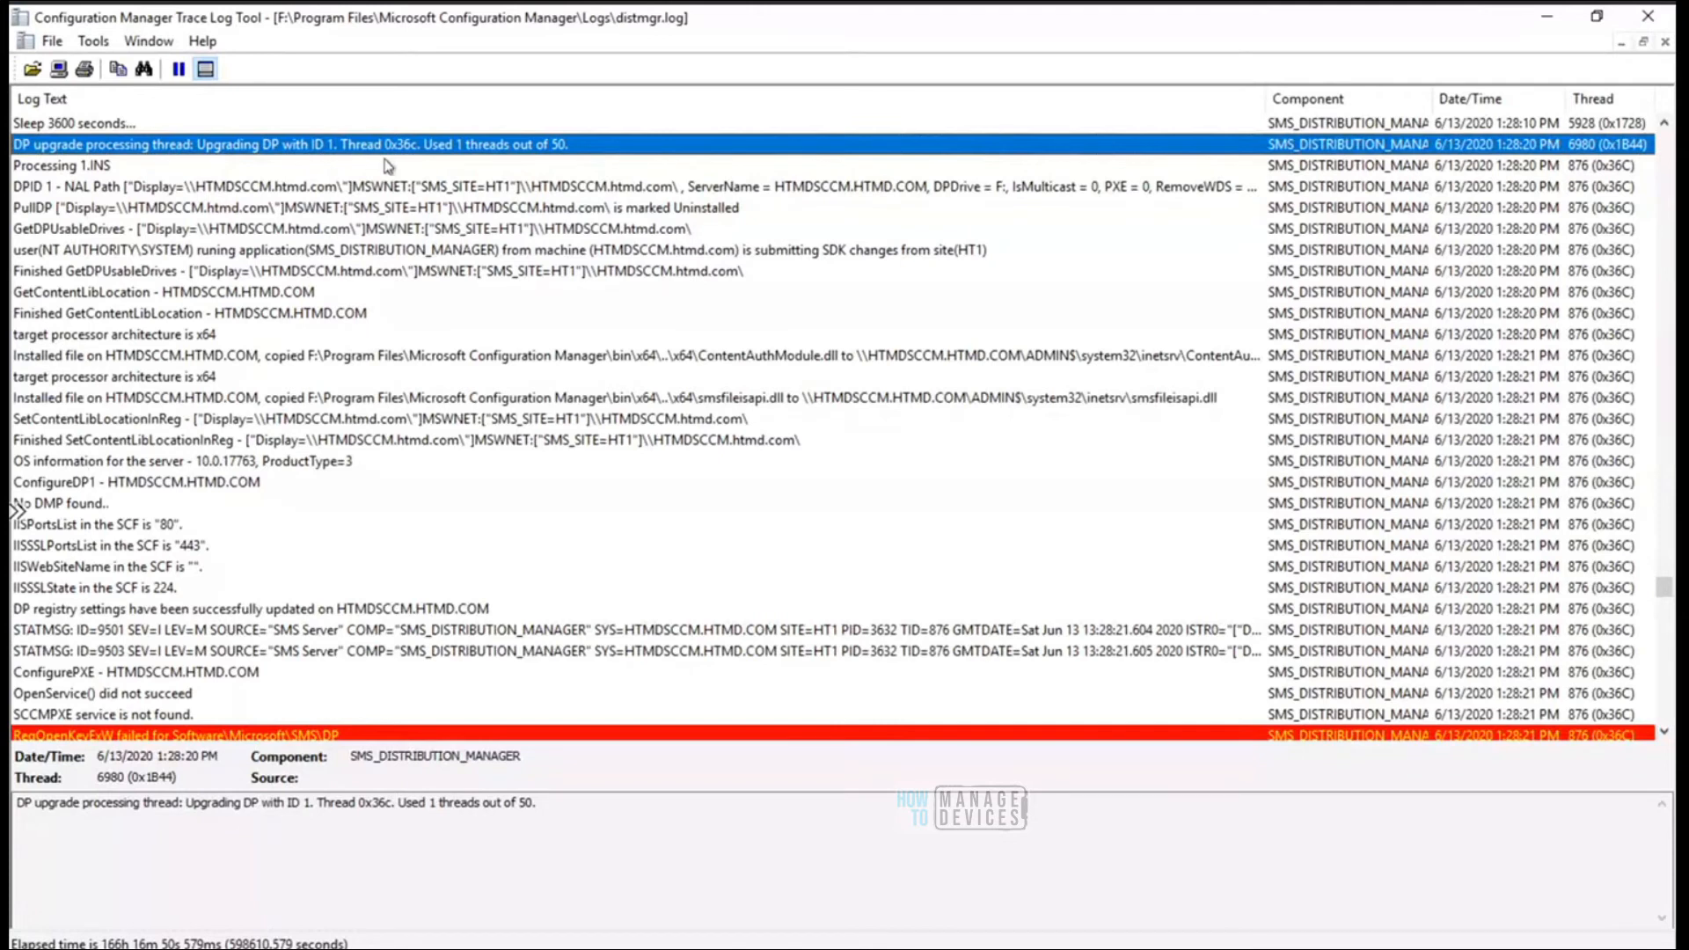
click(65, 167)
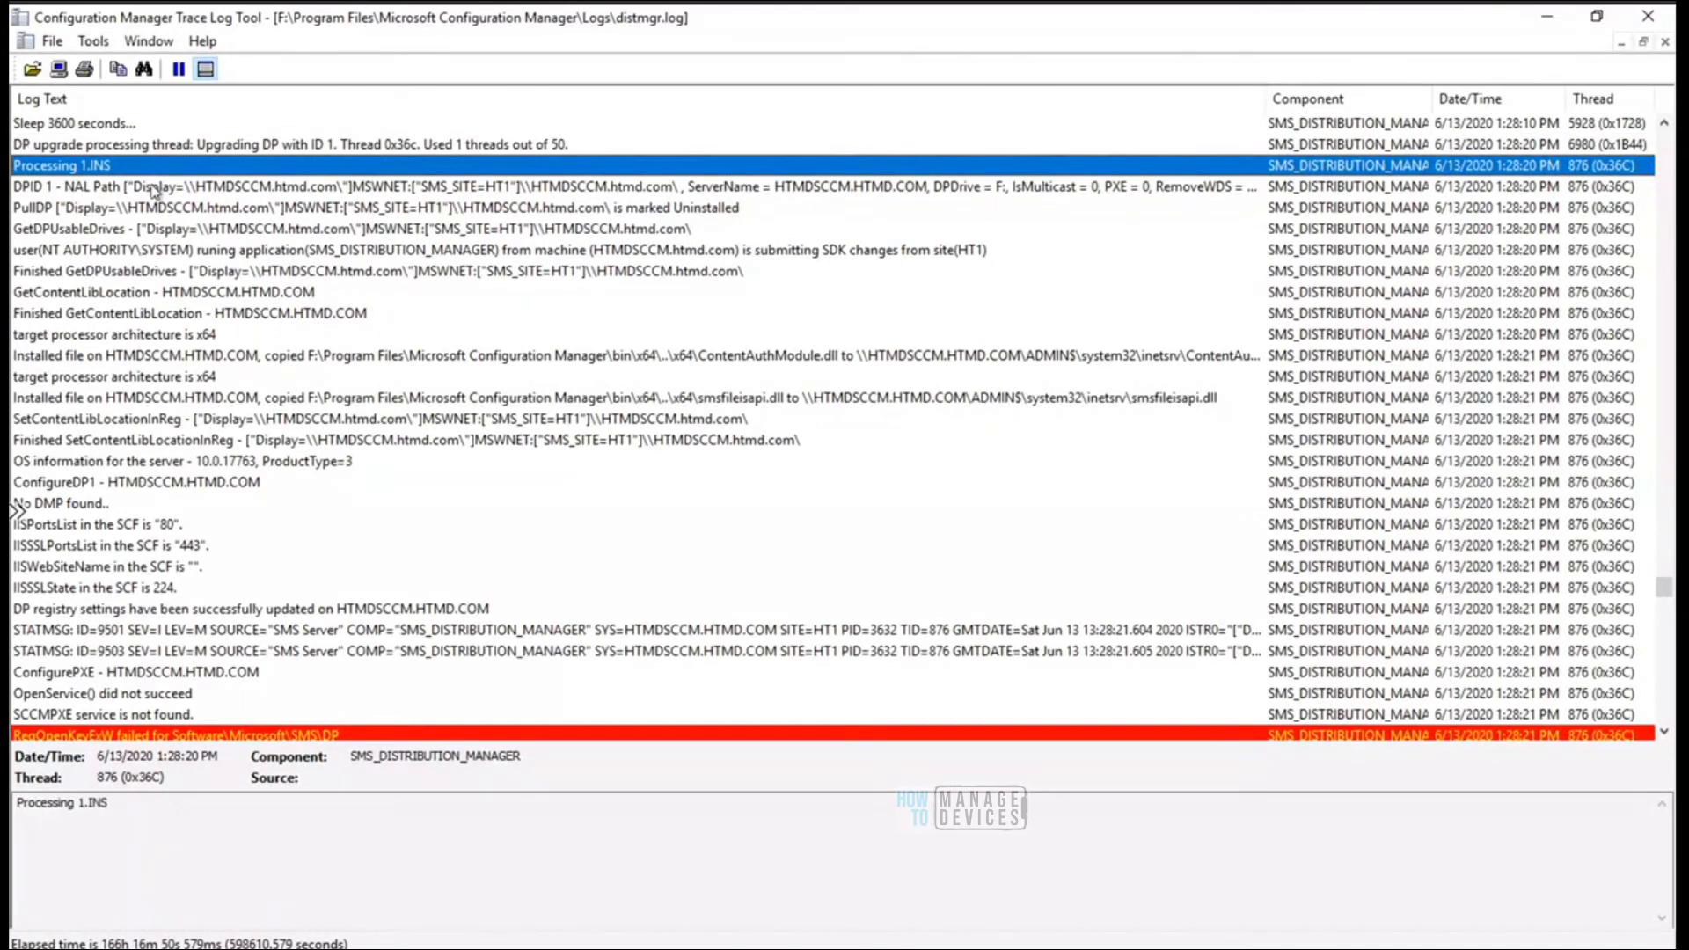
click(199, 188)
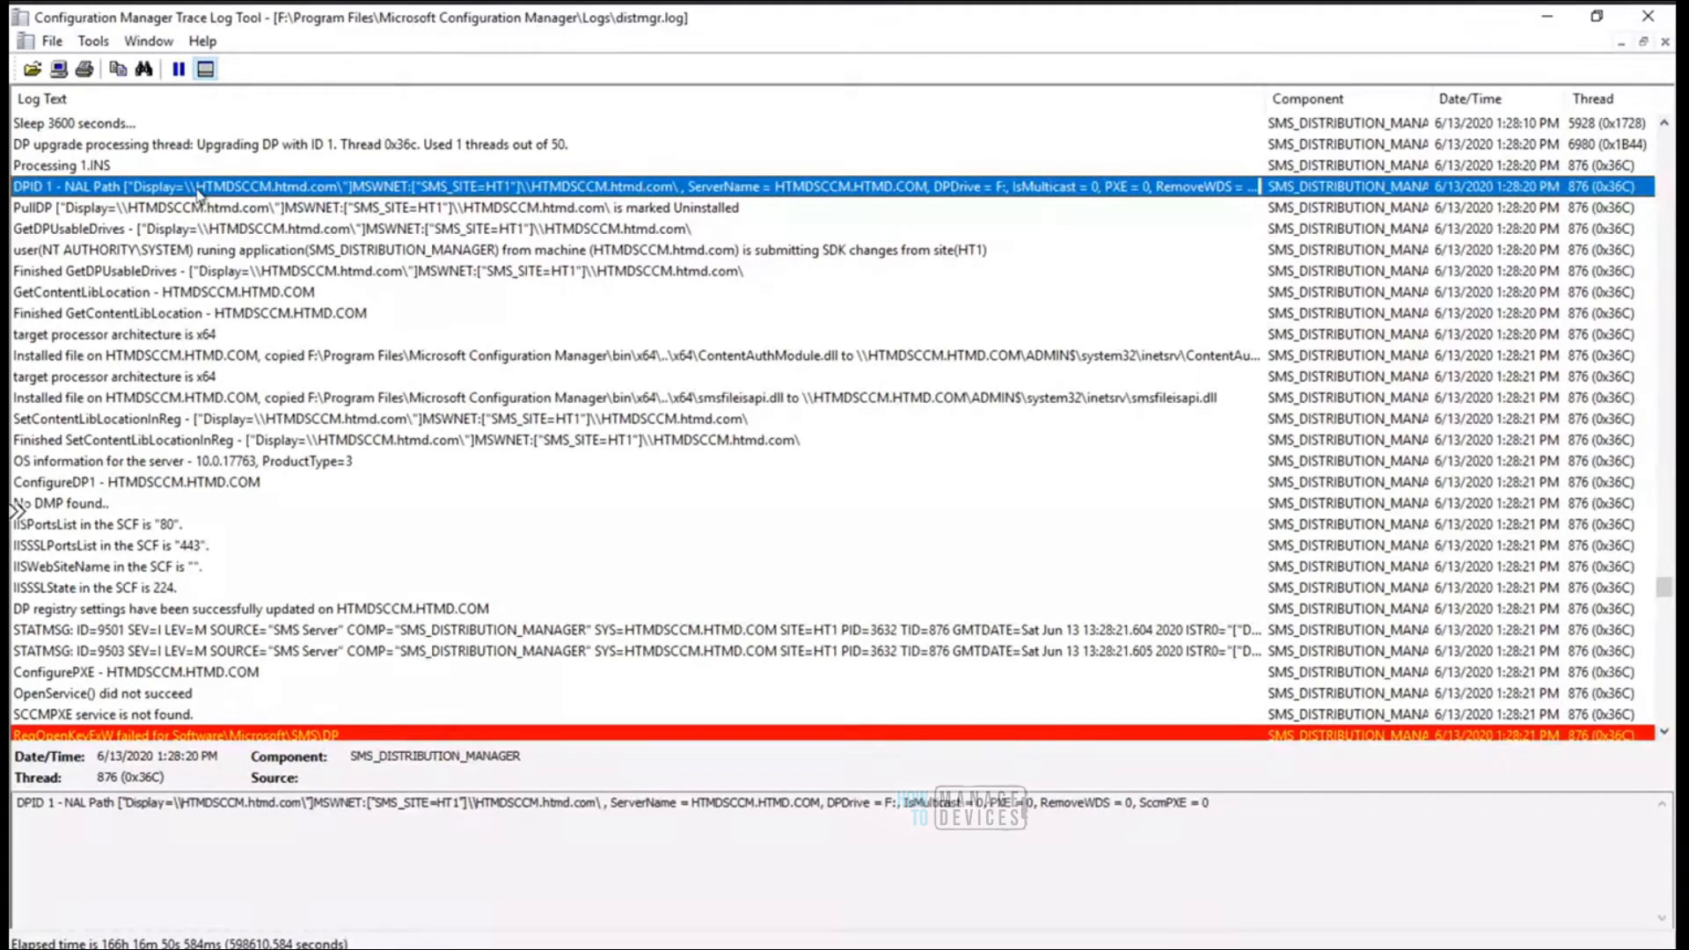
Read the distmgr.log entries below the DPID 1 line, ending on the SetContentLibLocationInReg entry
key(Down)
key(Down)
key(Down)
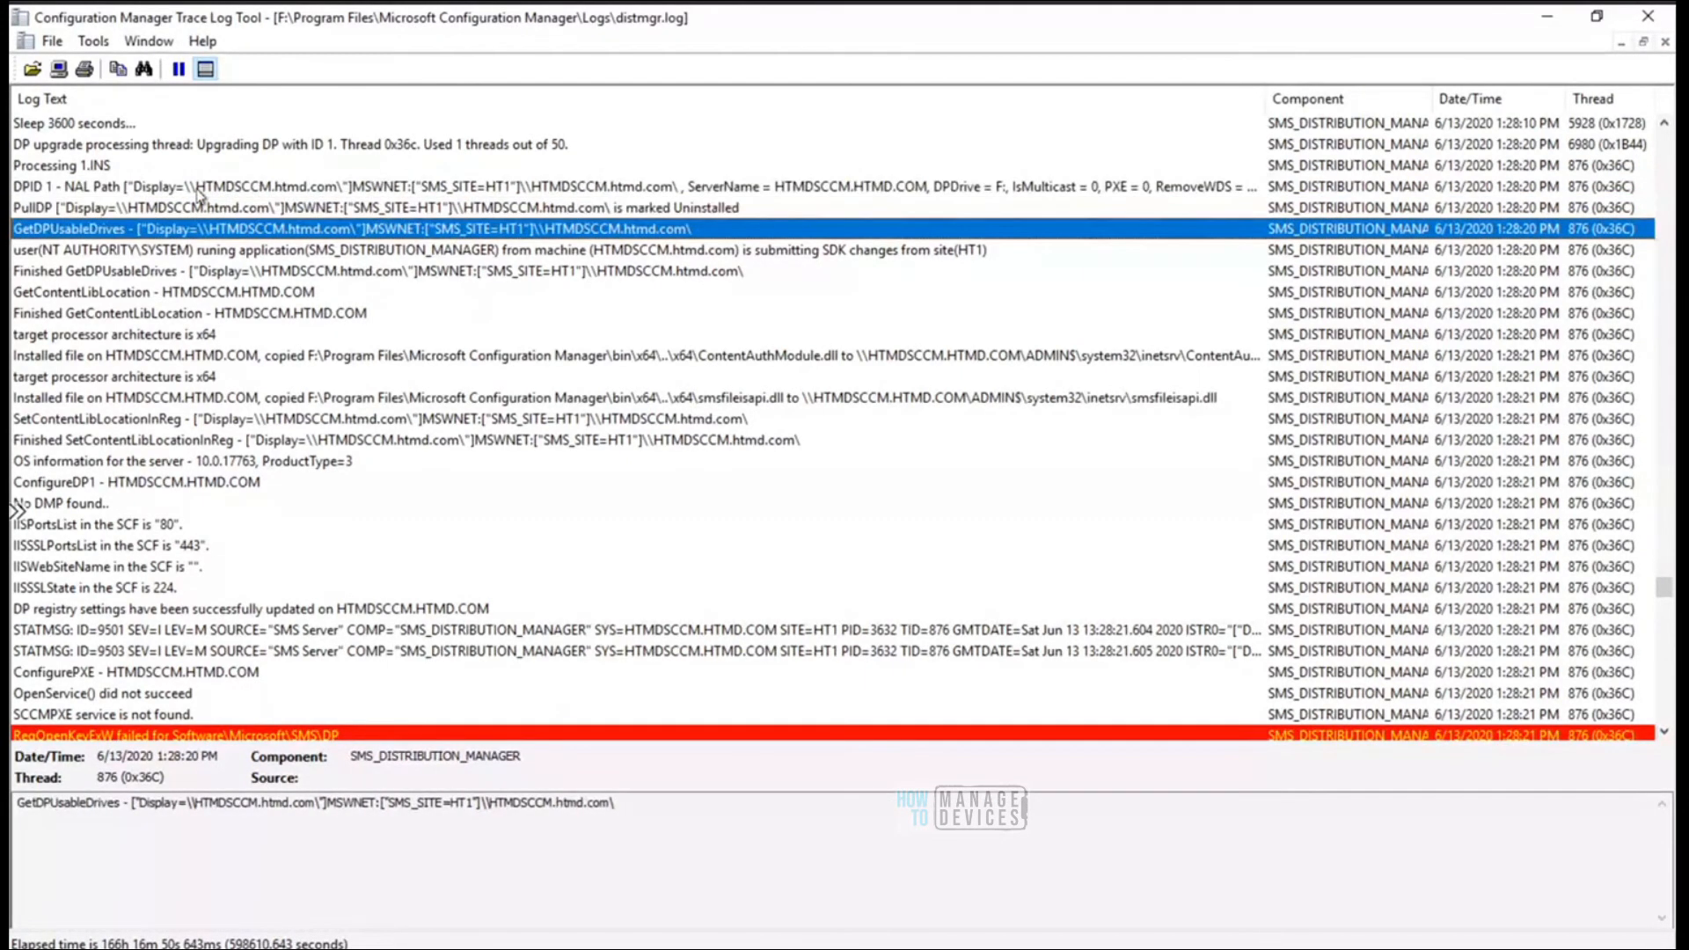
key(Down)
key(Down)
key(Down)
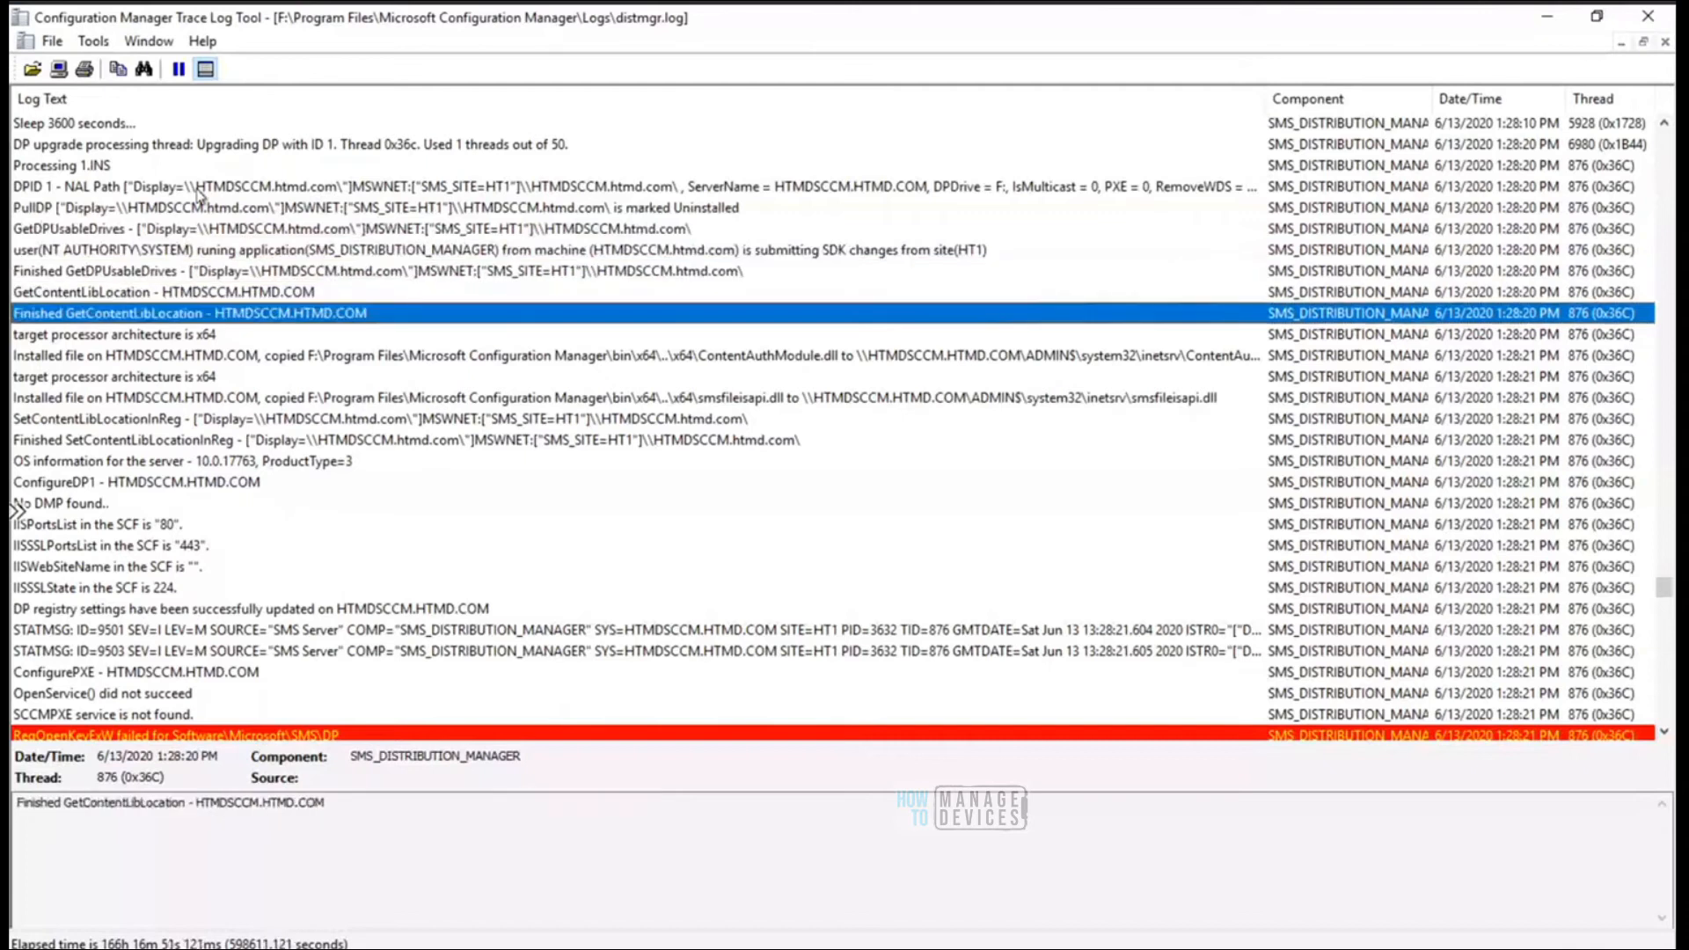
key(Down)
key(Down)
key(Down)
key(Down)
key(Down)
key(Down)
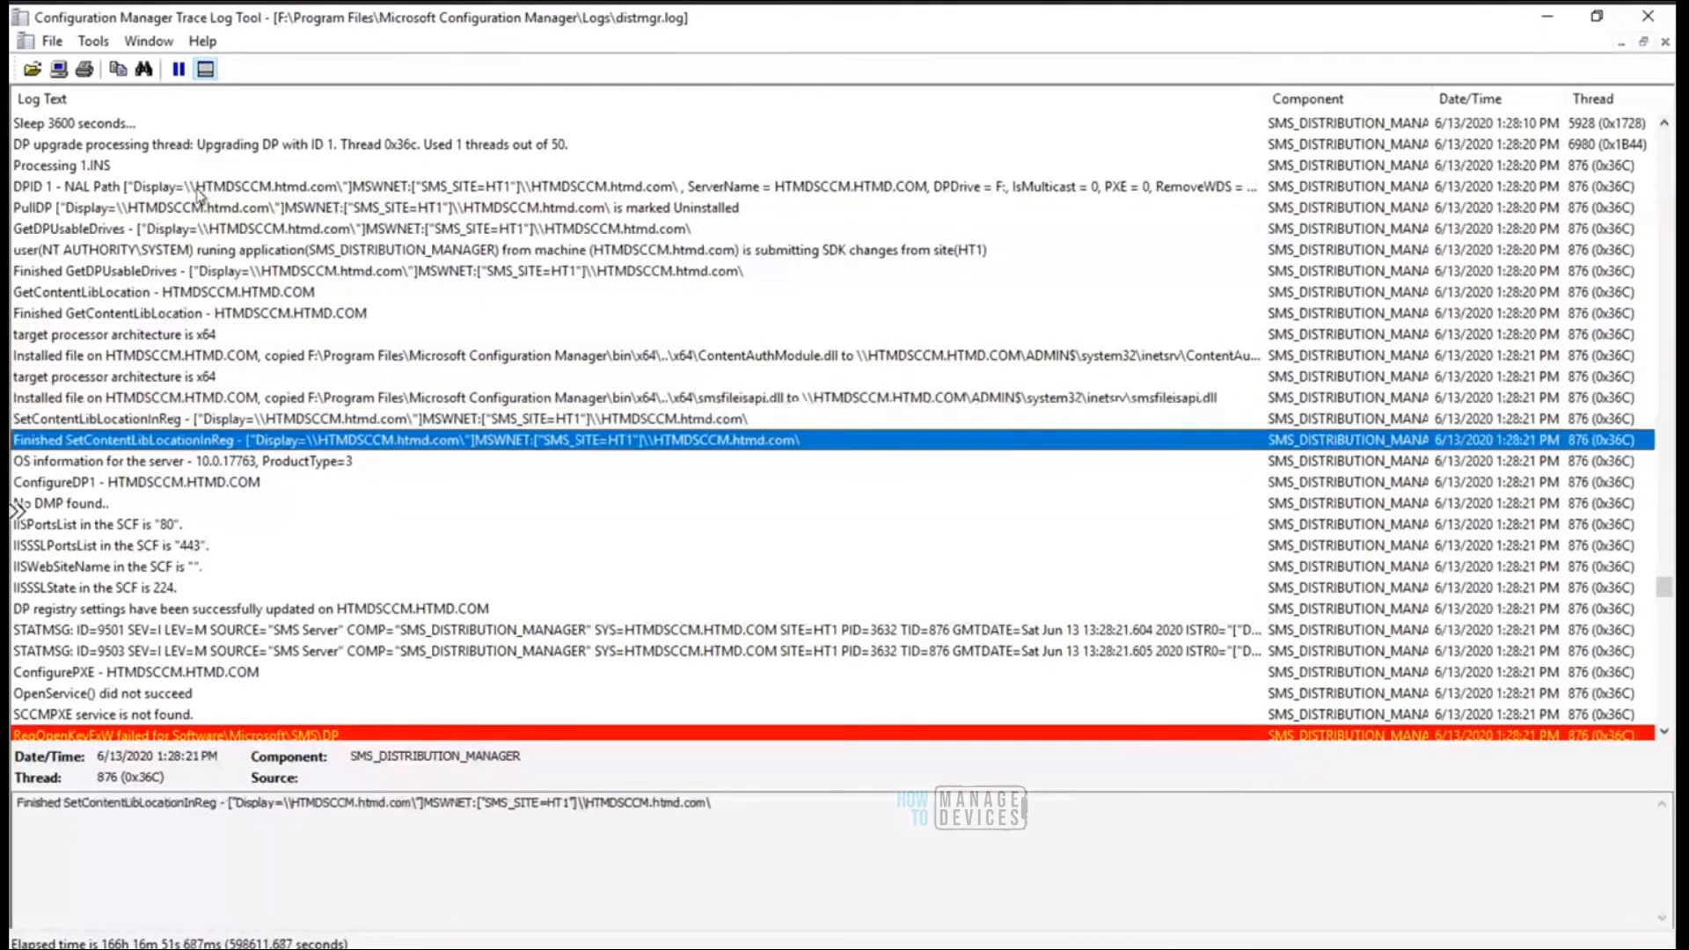
key(Up)
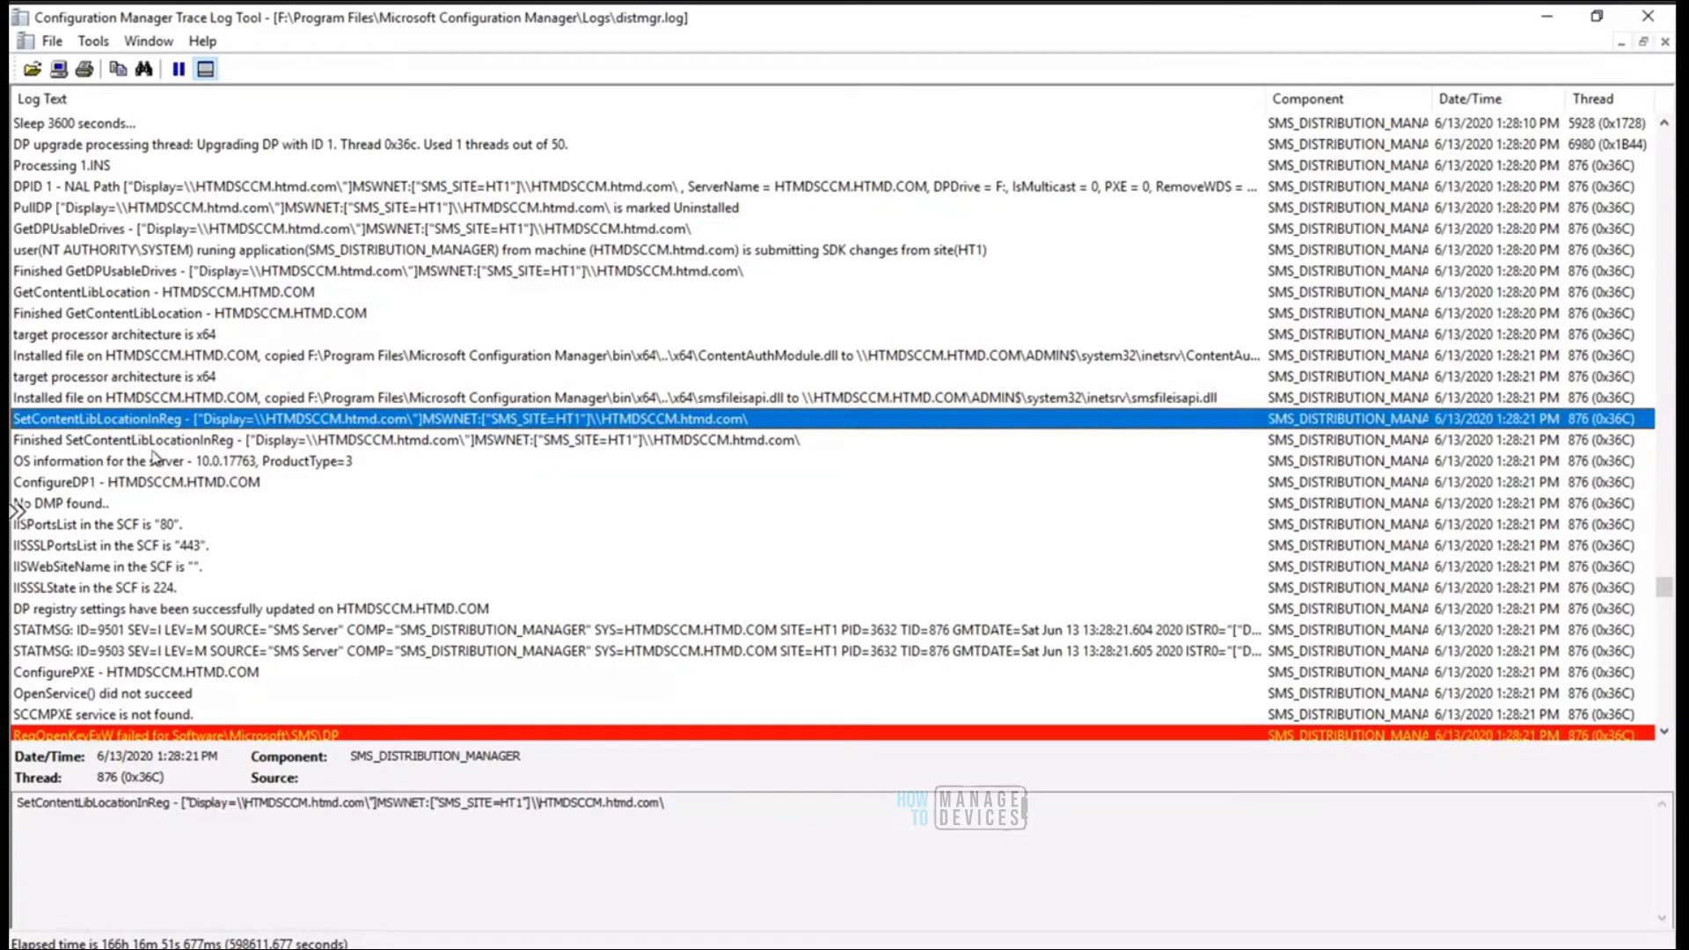
Switch to File Explorer and open the DataLib folder inside SCCMContentLib on the SCCM-SQL (F:) drive
key(alt+Tab)
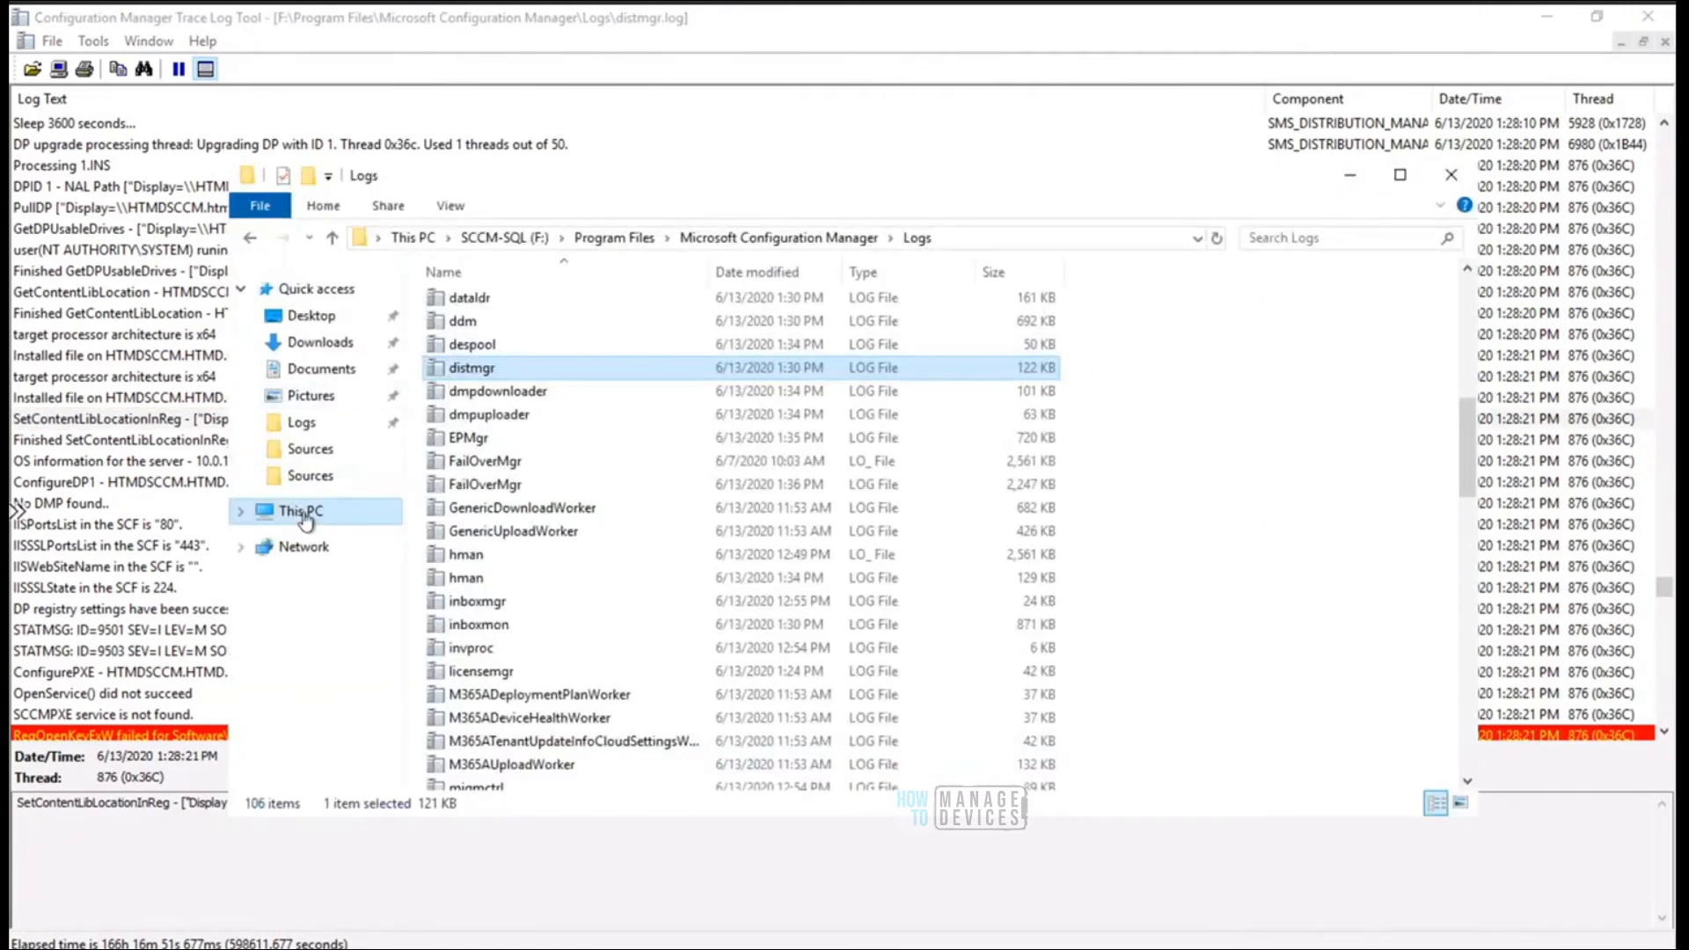
click(304, 520)
click(1037, 534)
double_click(1037, 534)
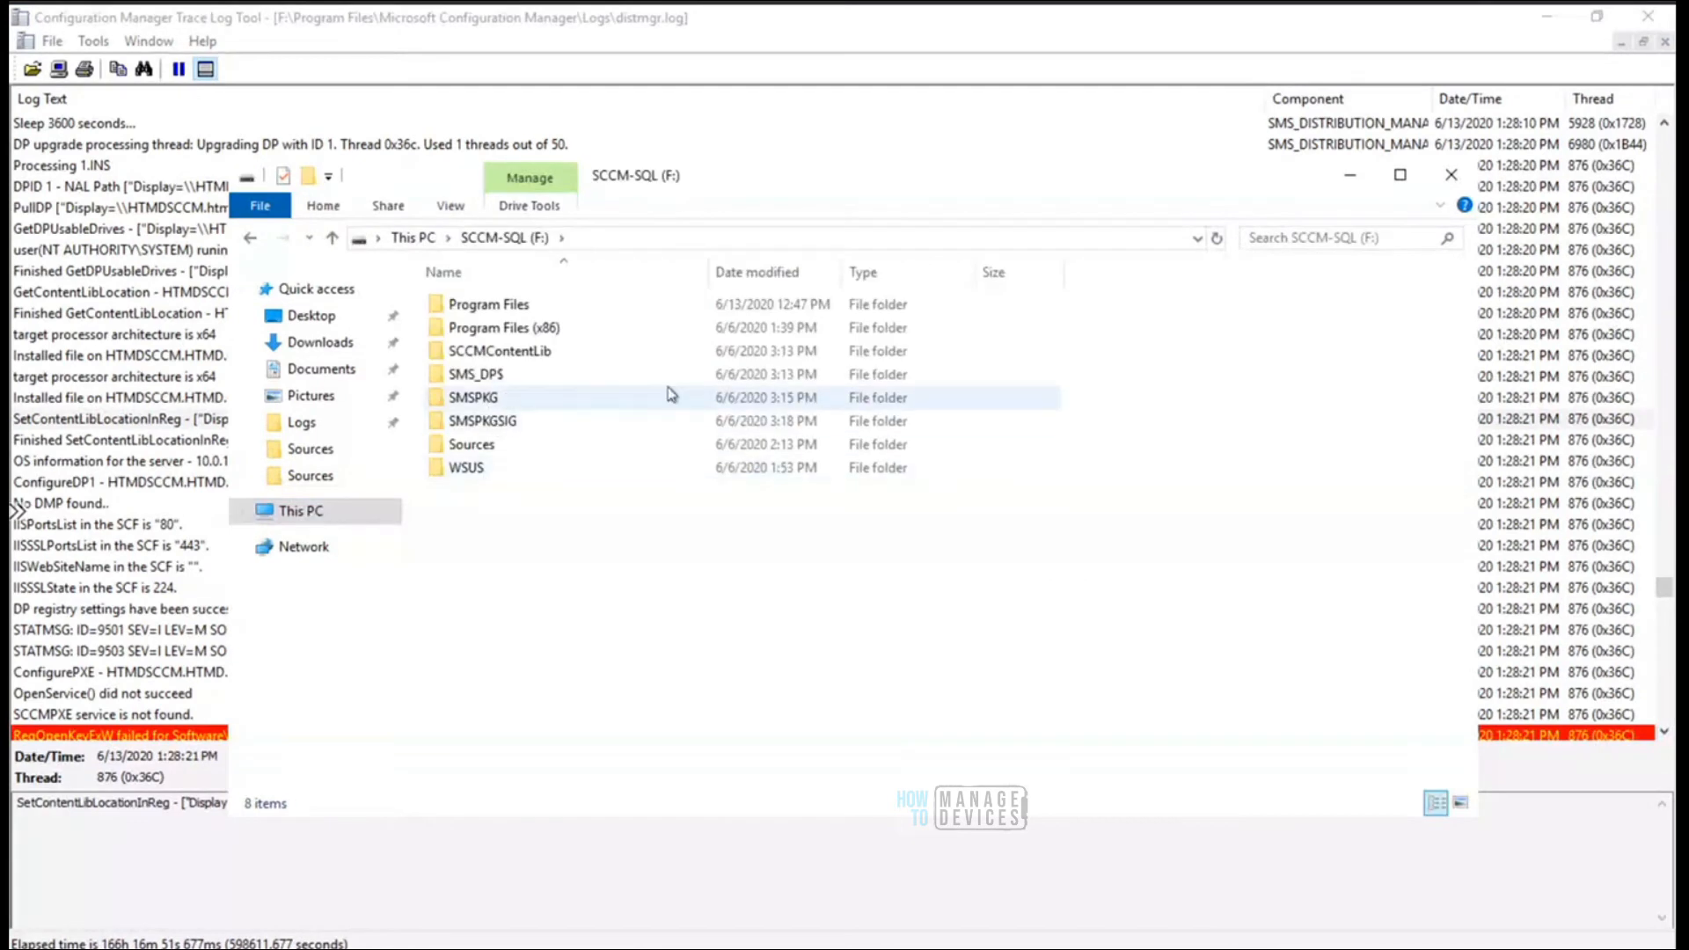
double_click(523, 354)
double_click(480, 305)
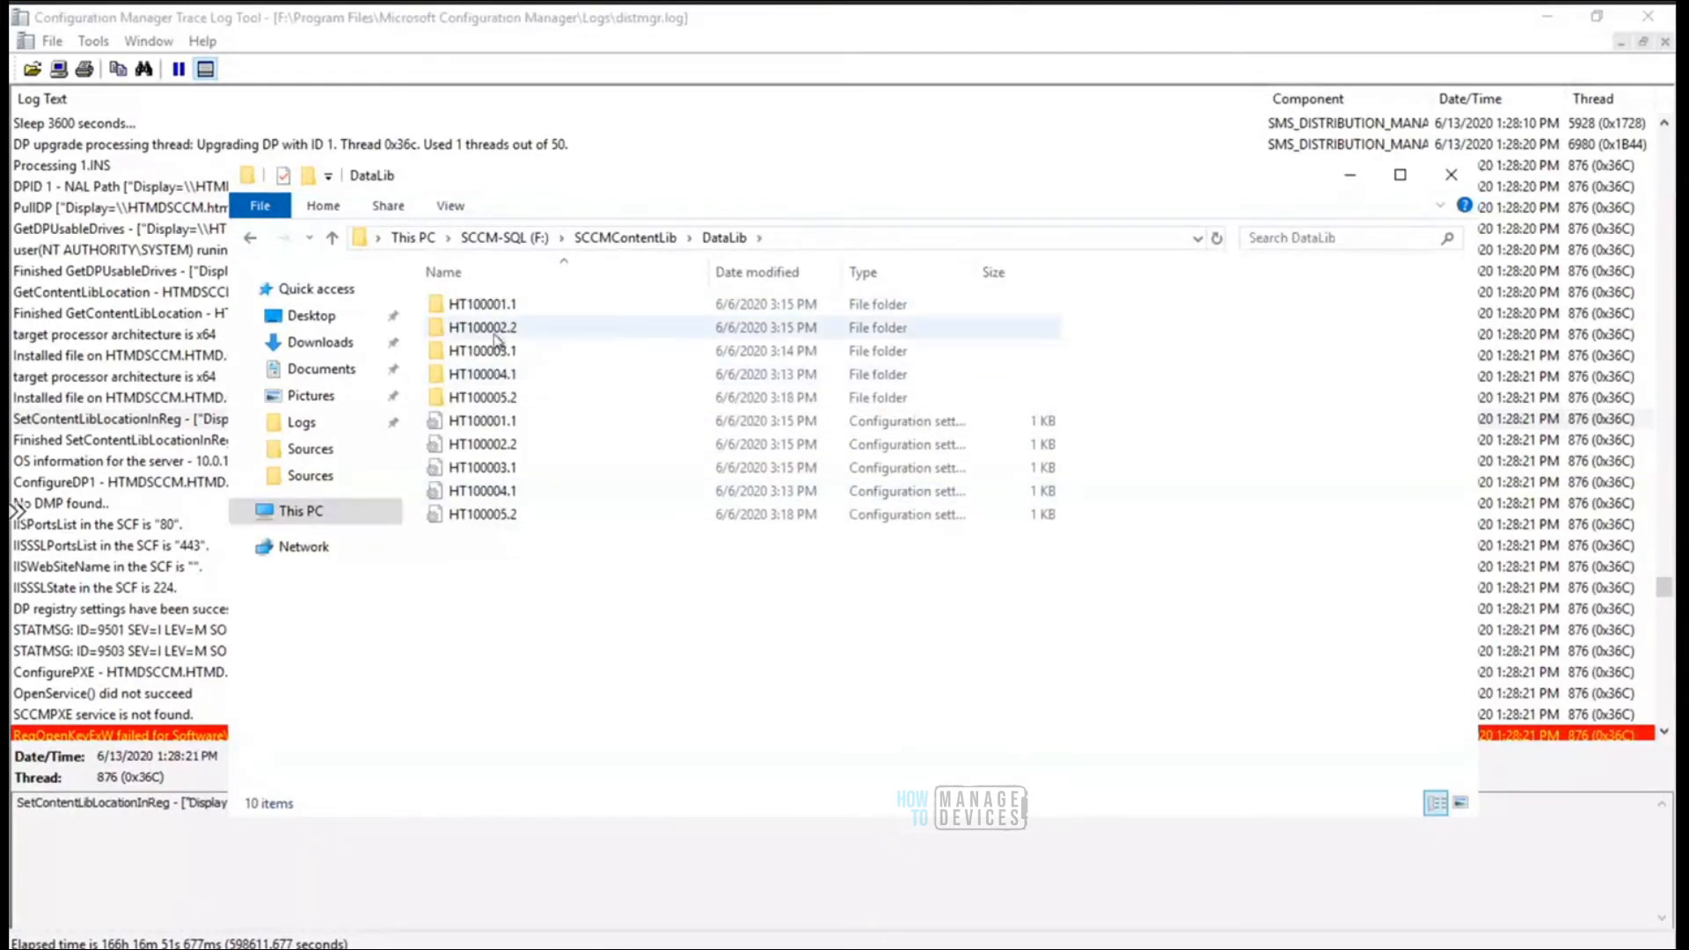
Look at the files of the 0BAC folder within SCCMContentLib's FileLib, and return to the FileLib listing
click(640, 240)
click(478, 335)
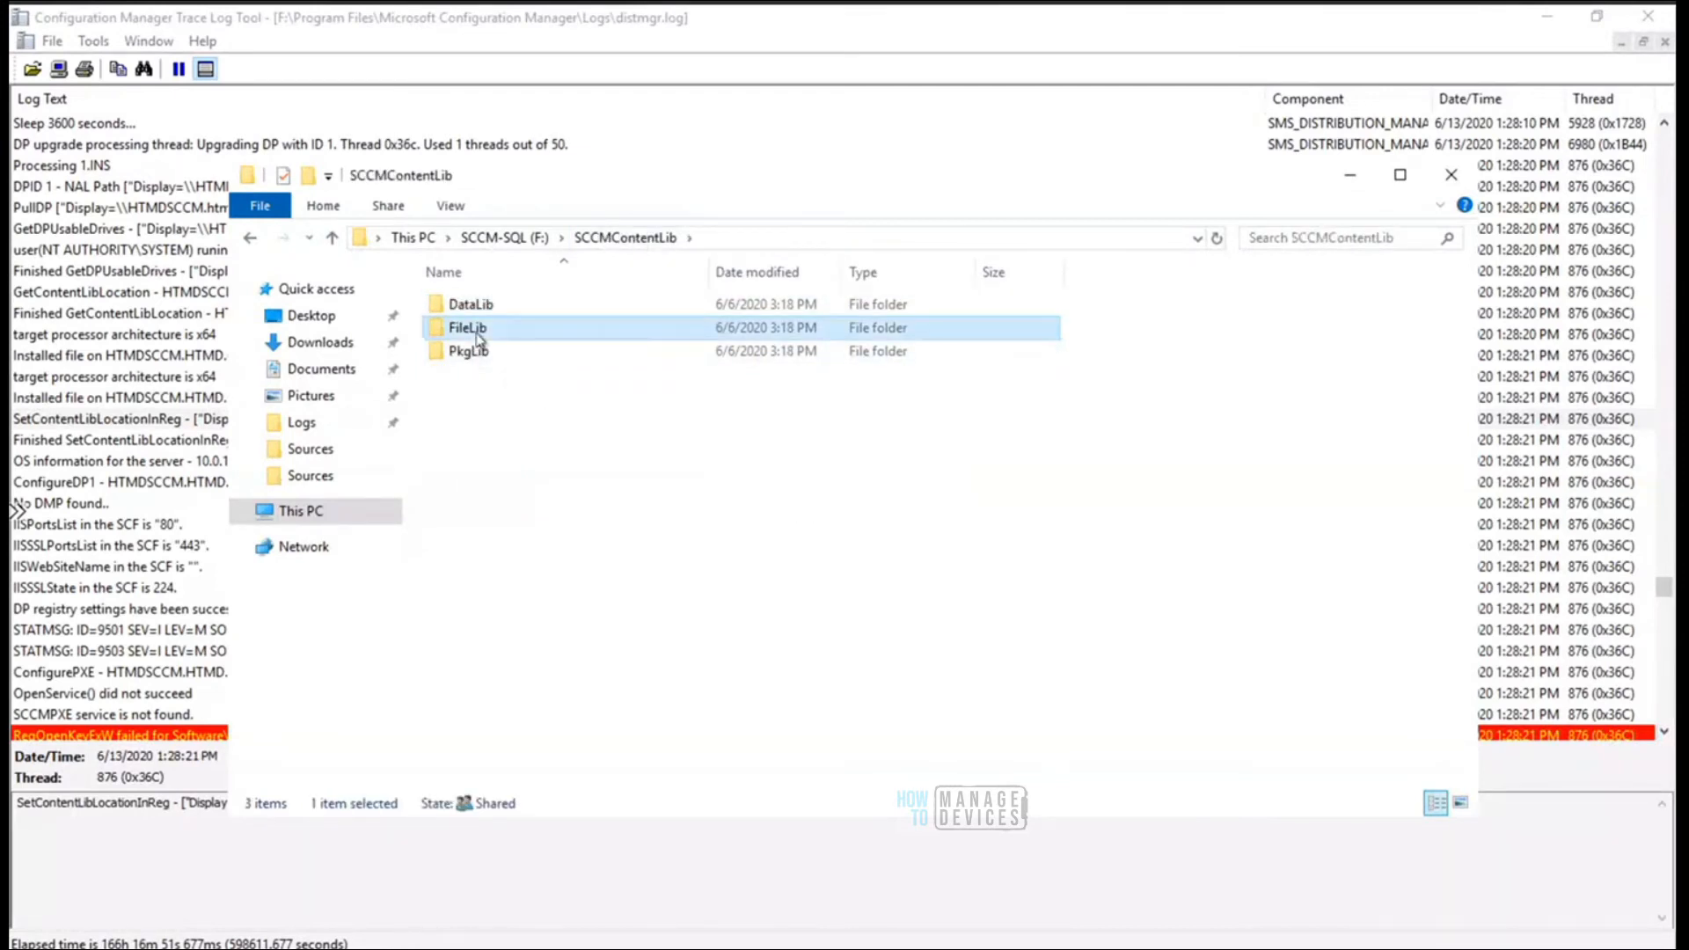
double_click(478, 338)
double_click(487, 351)
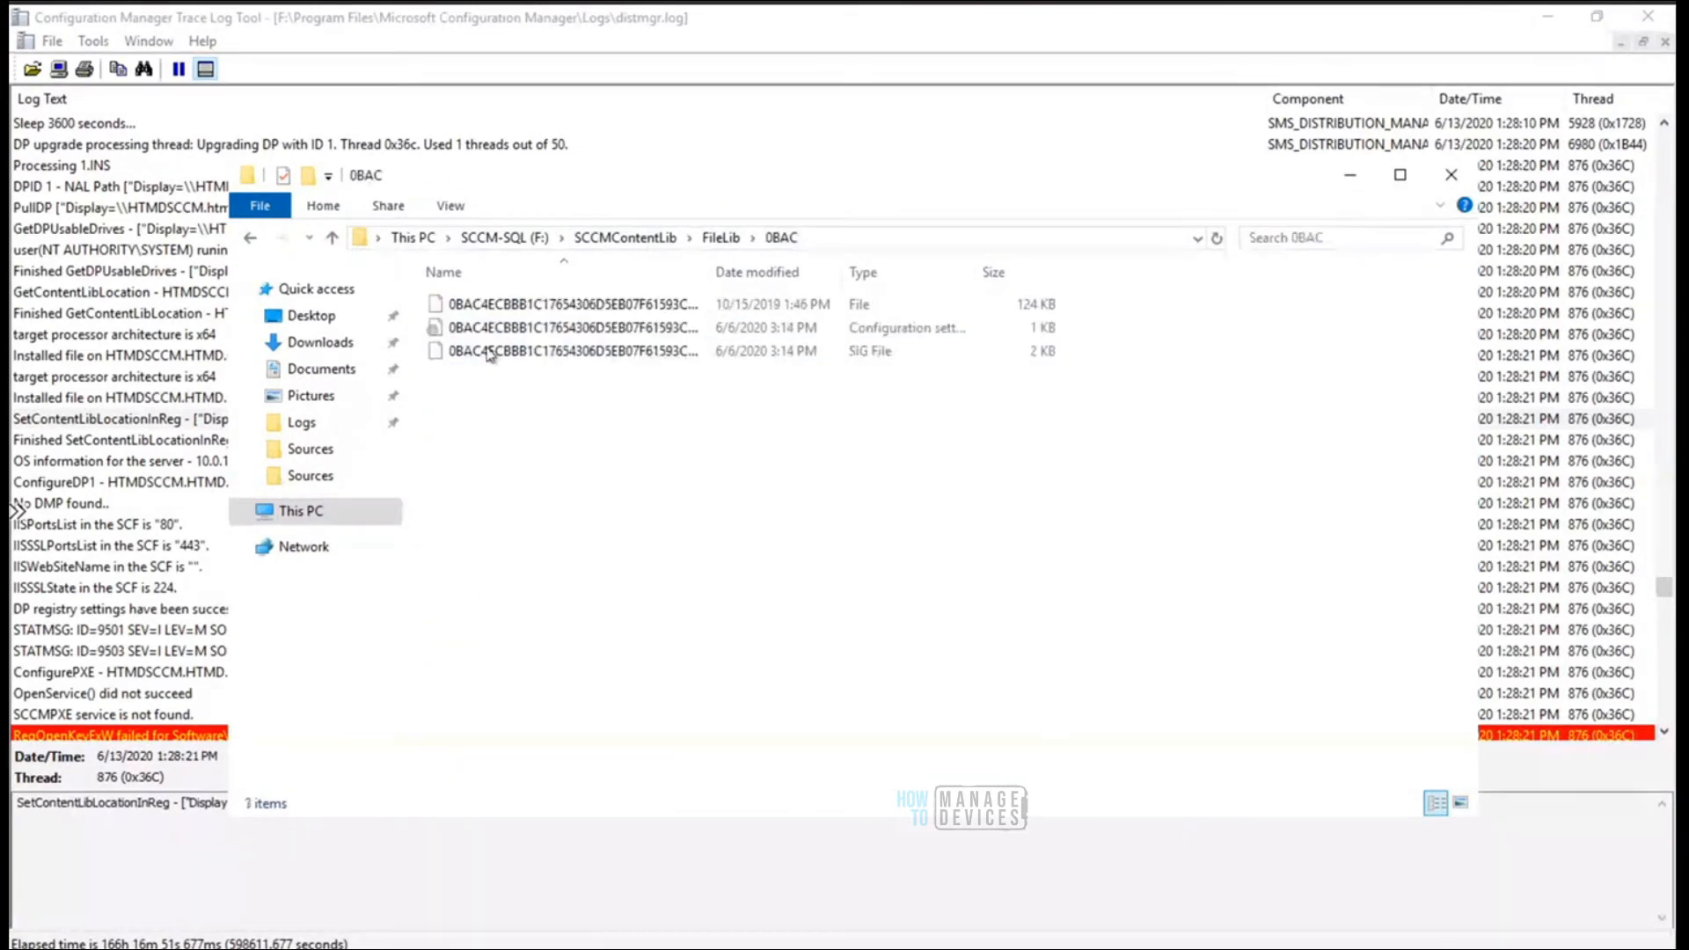
click(546, 310)
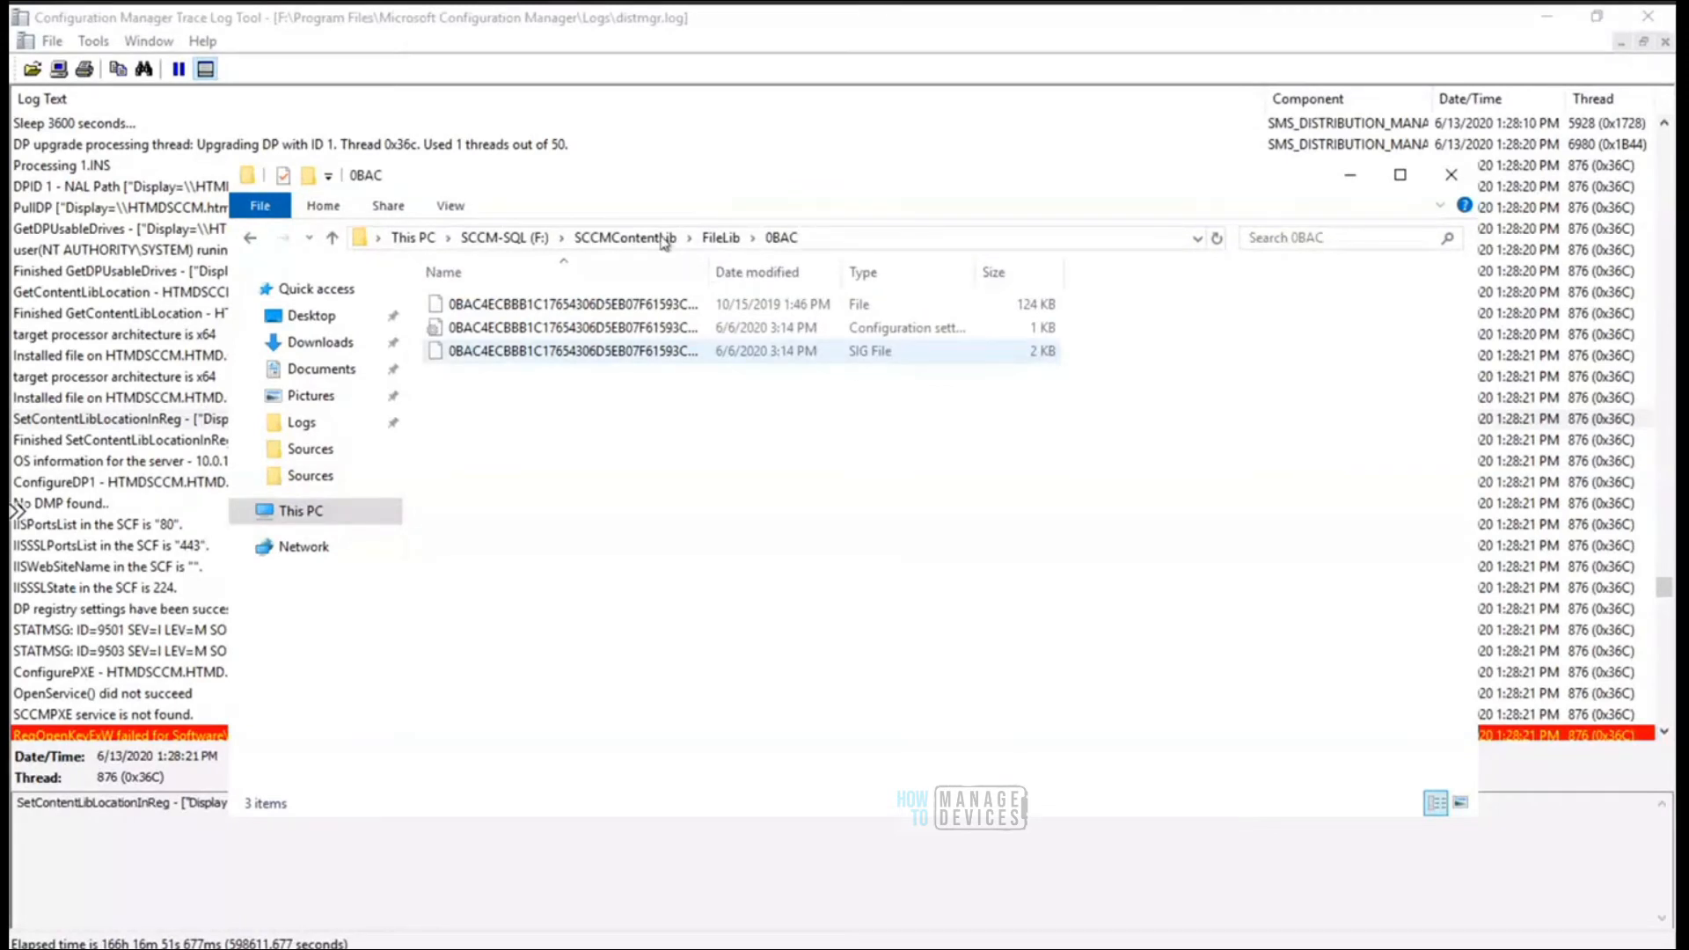
click(719, 238)
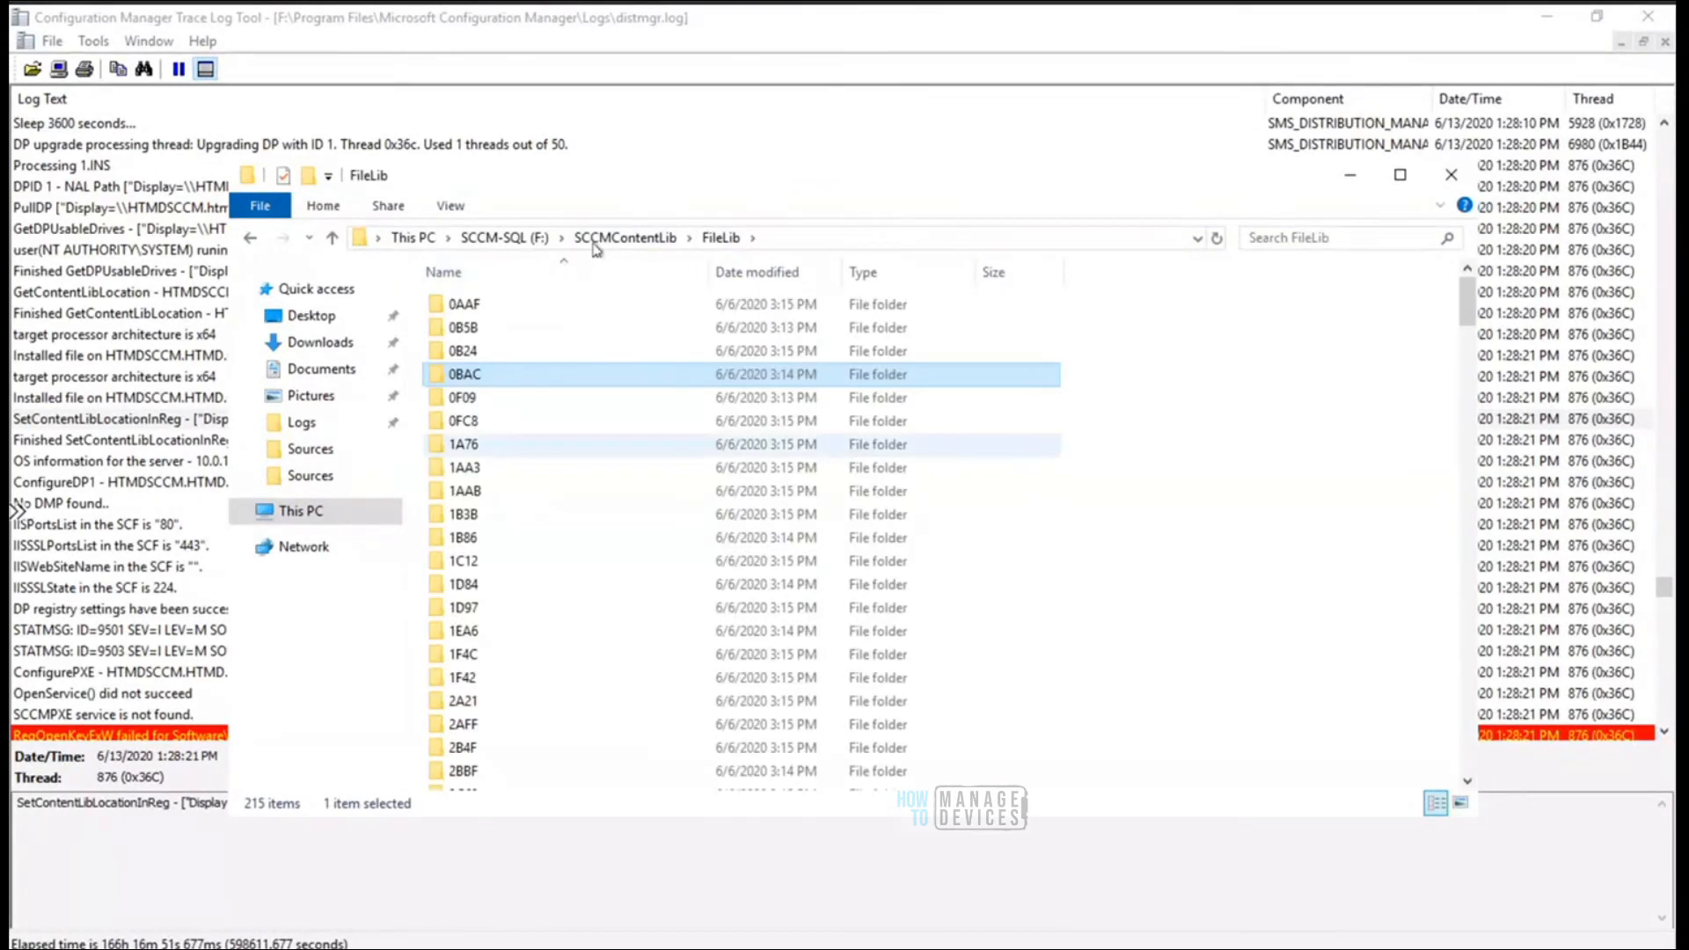
Open the PkgLib folder in SCCMContentLib and widen the Type column to read the full file types
click(625, 238)
click(478, 357)
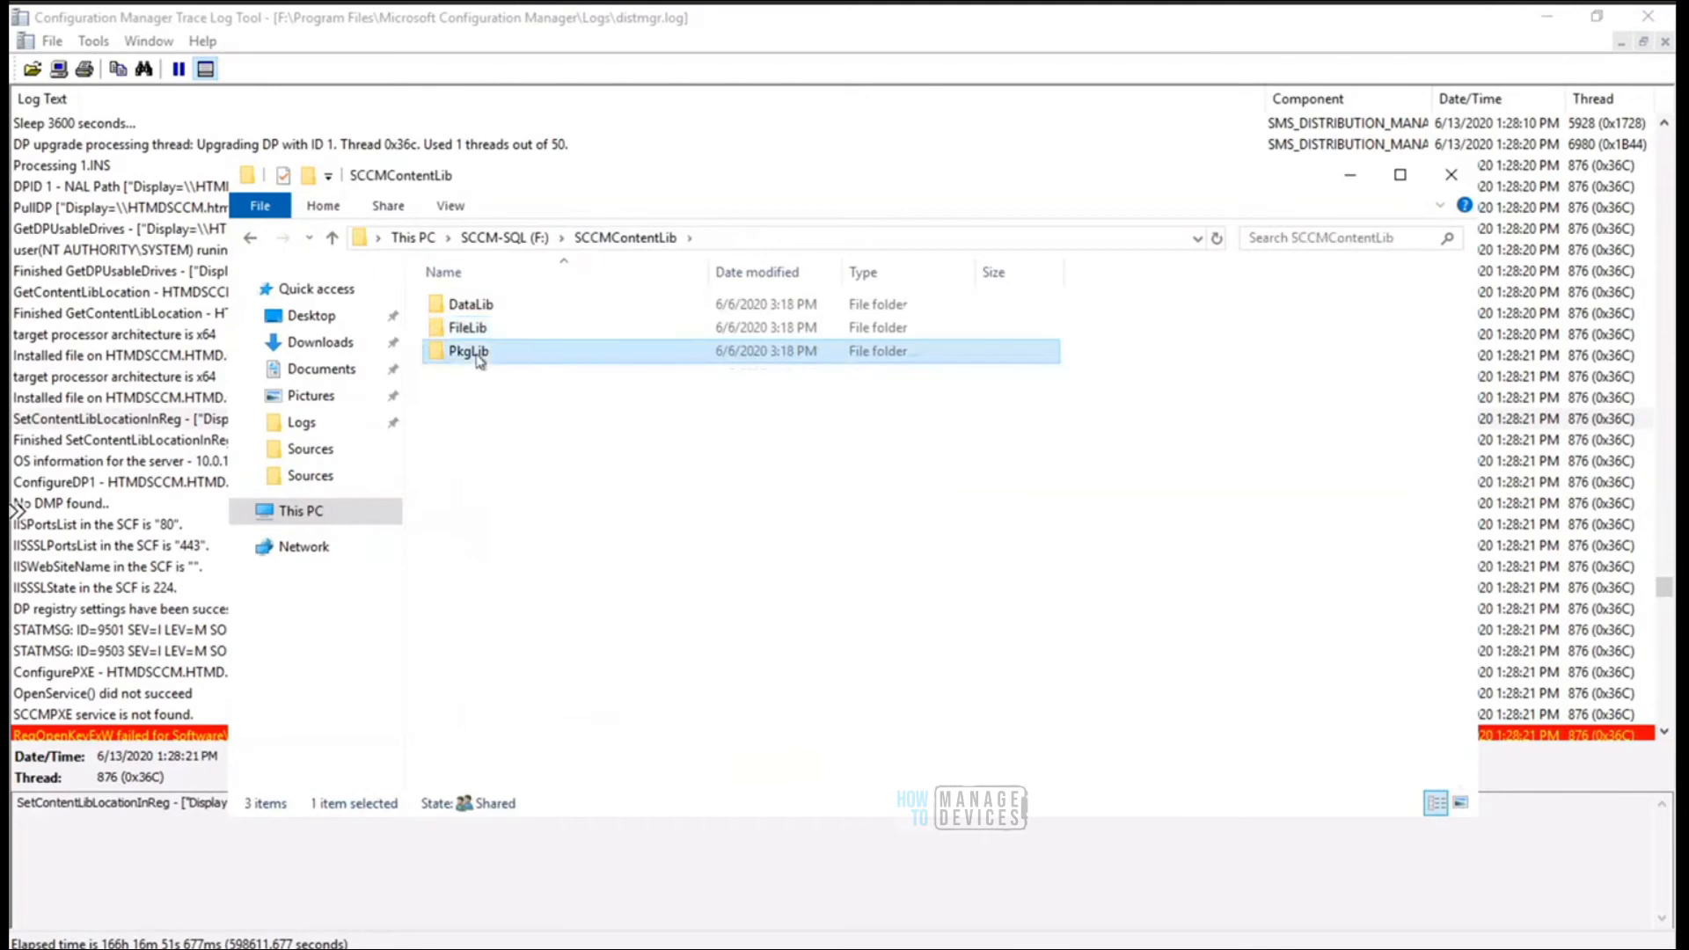
double_click(477, 355)
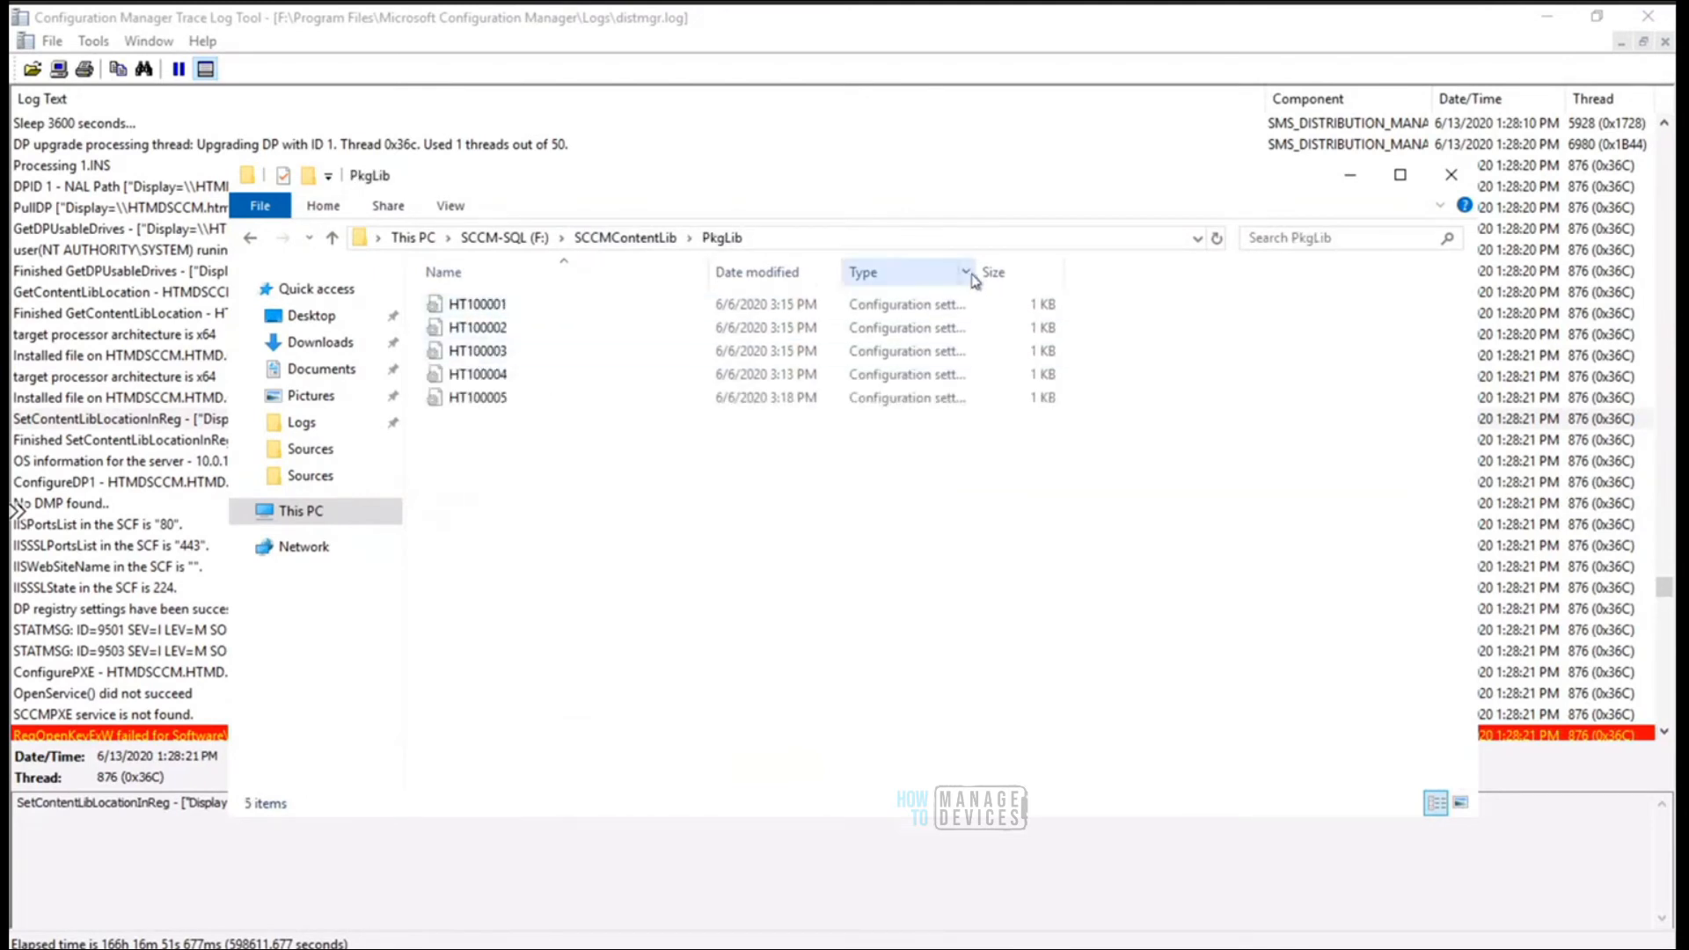
drag(975, 280, 1164, 273)
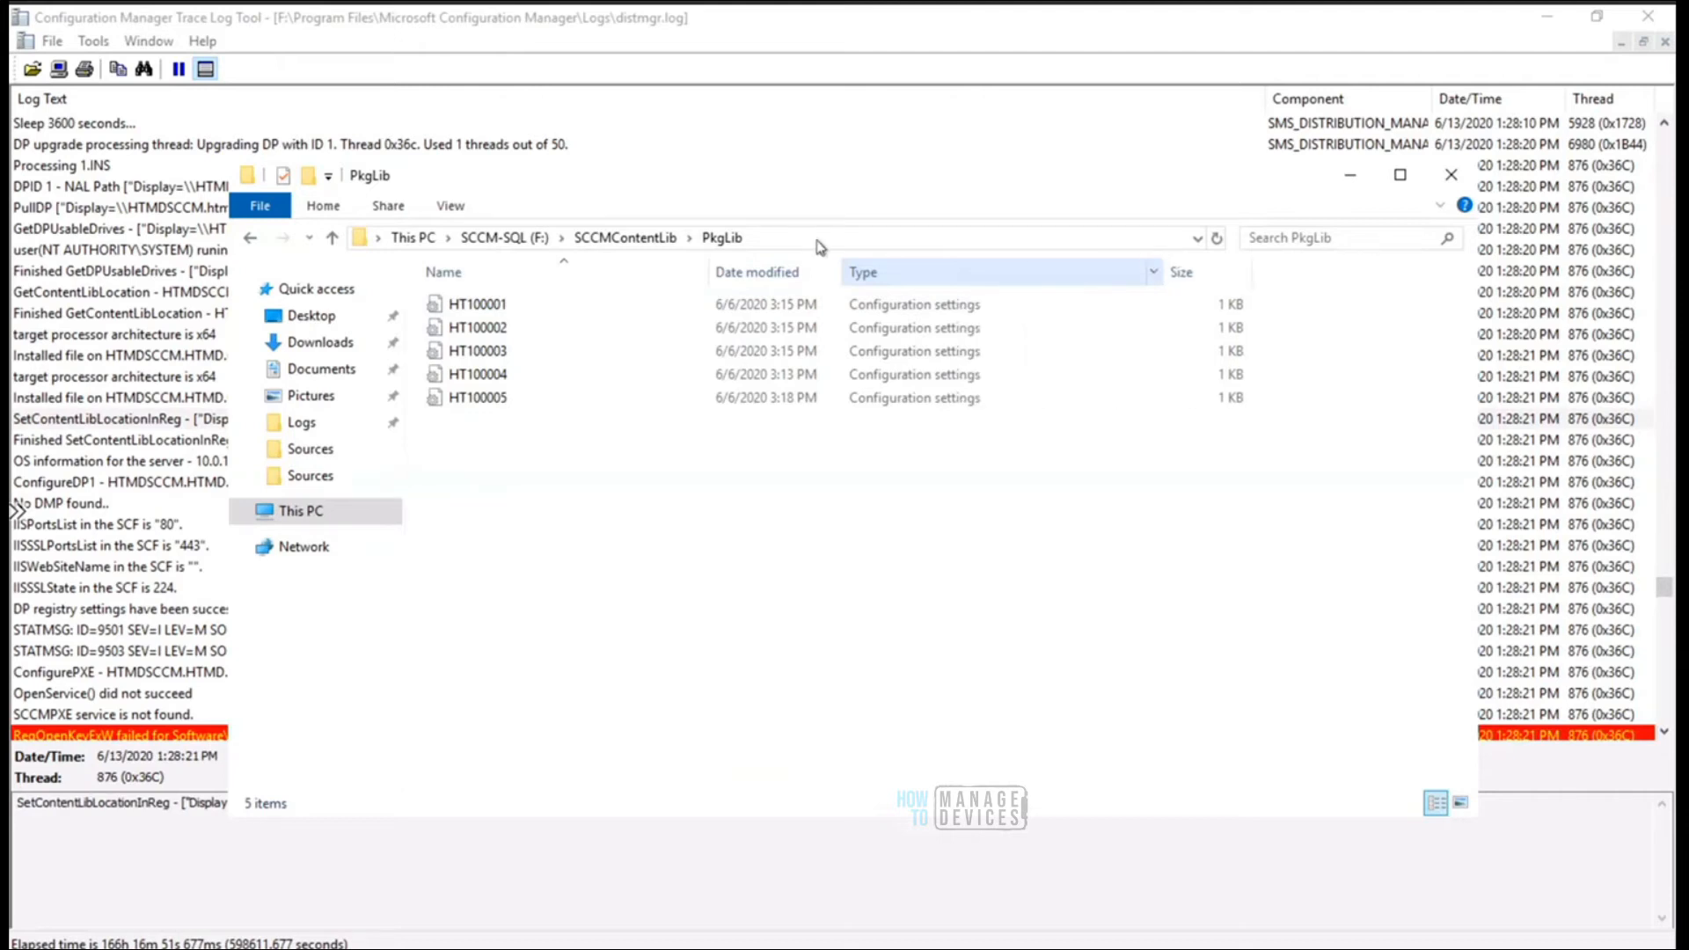
Look into the x86 and amd64 folders of package HT100001.1 in DataLib, returning to the package folder
click(647, 245)
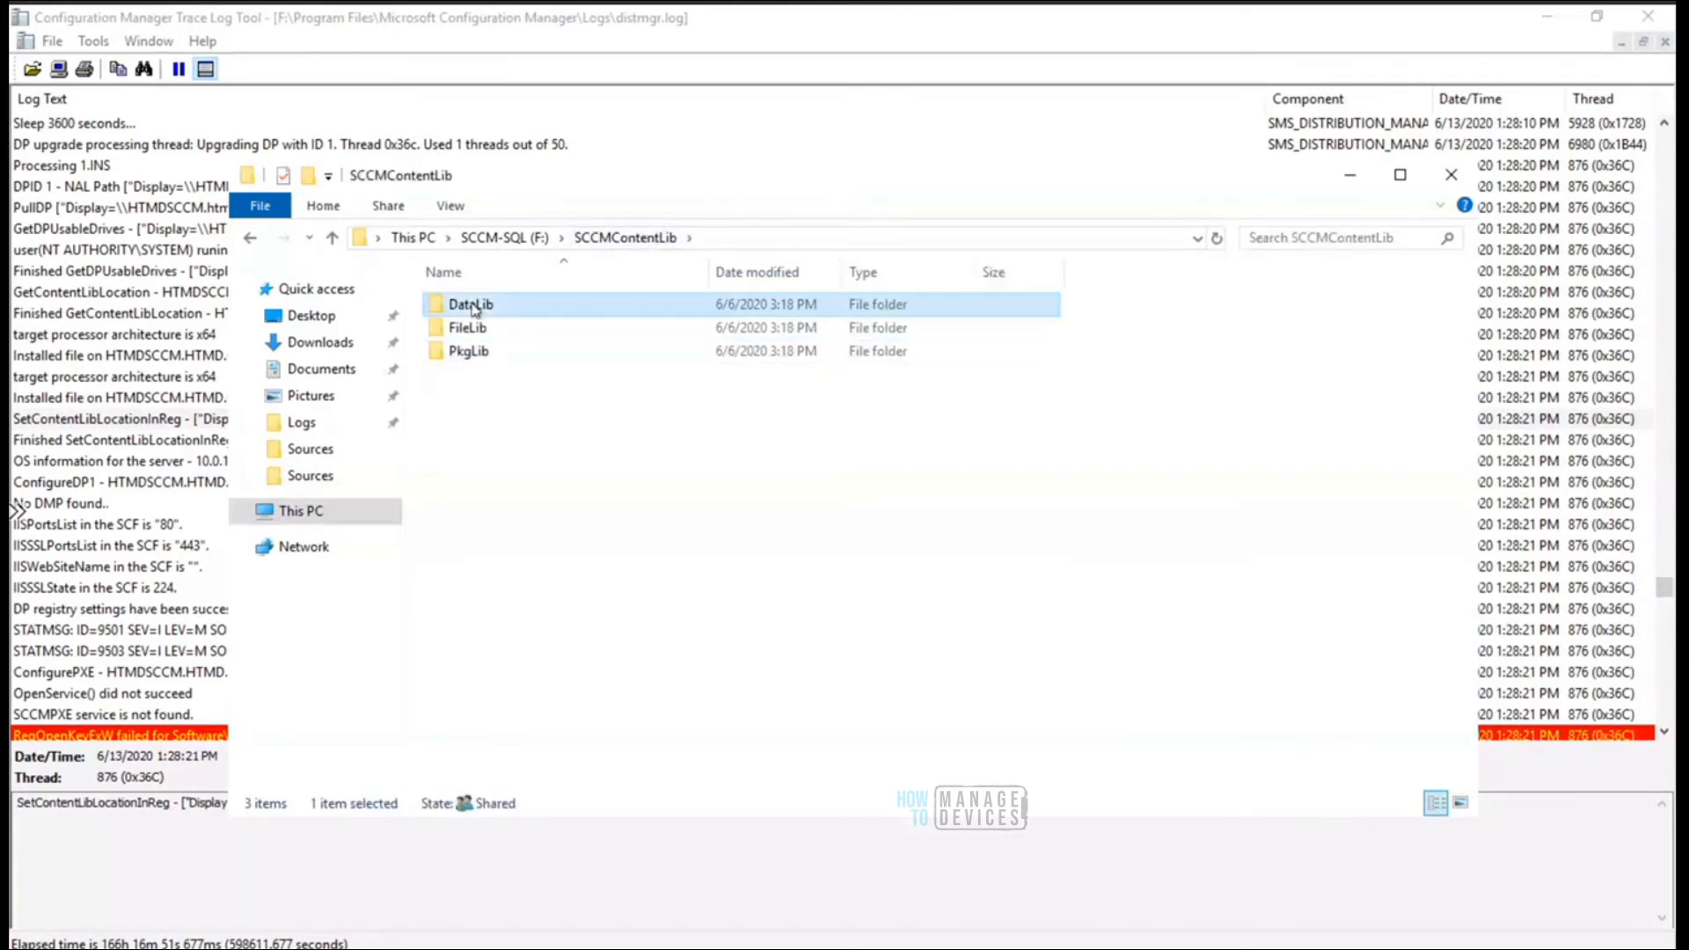
double_click(596, 308)
double_click(482, 306)
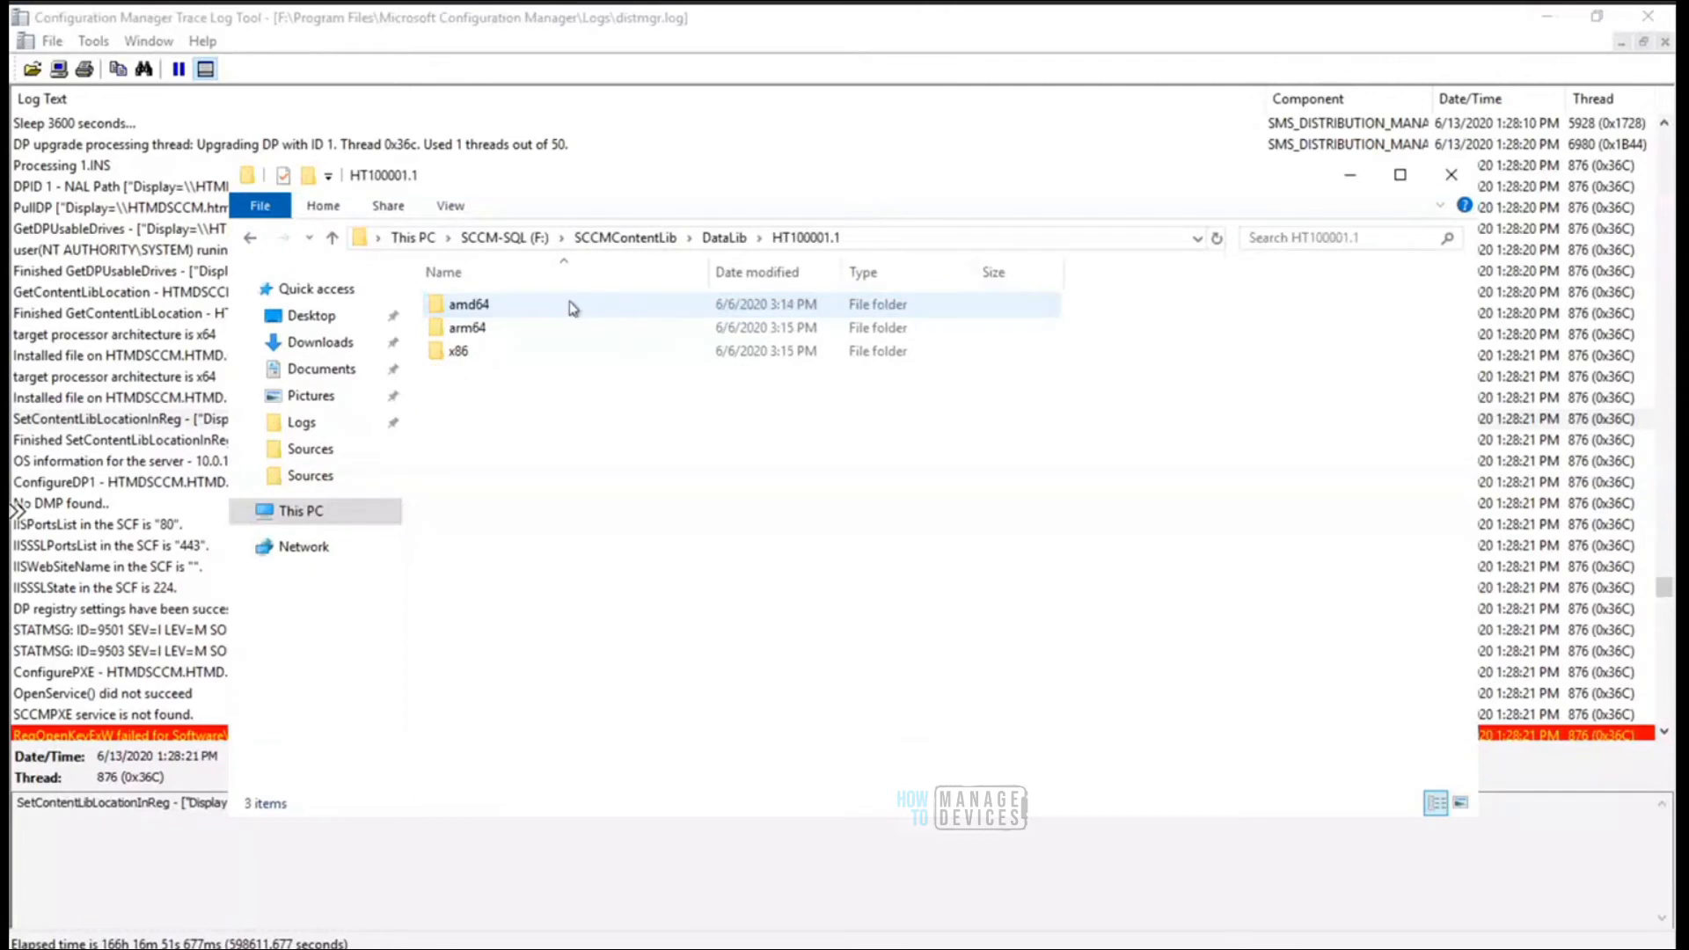
double_click(458, 351)
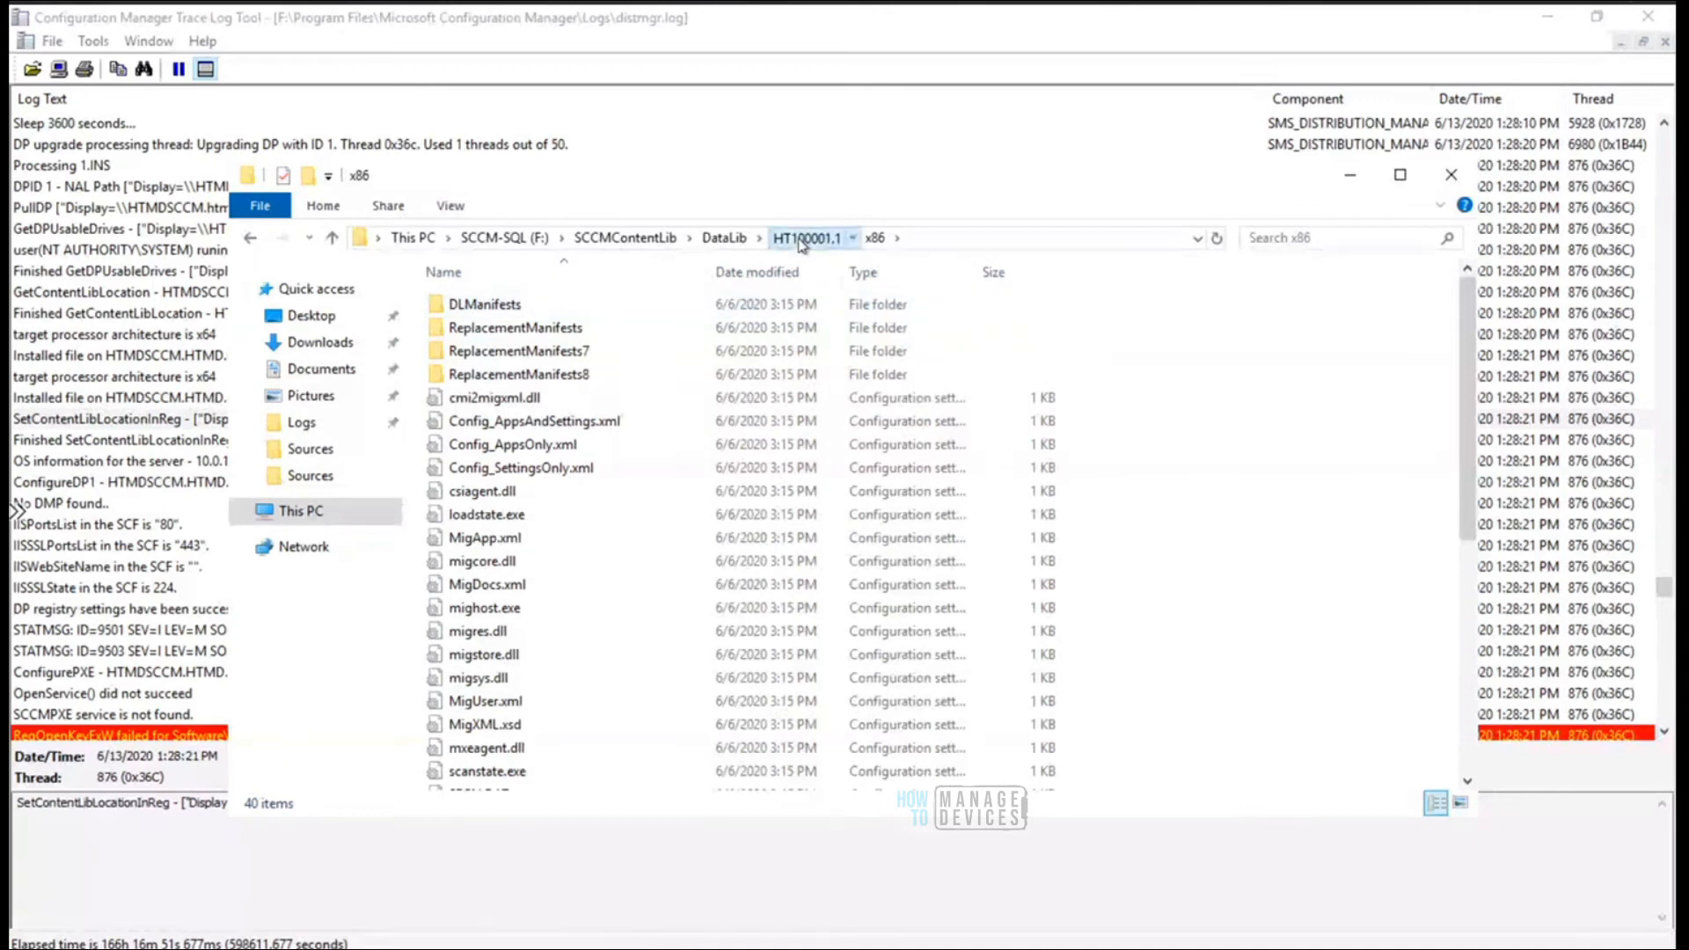
click(806, 238)
double_click(475, 305)
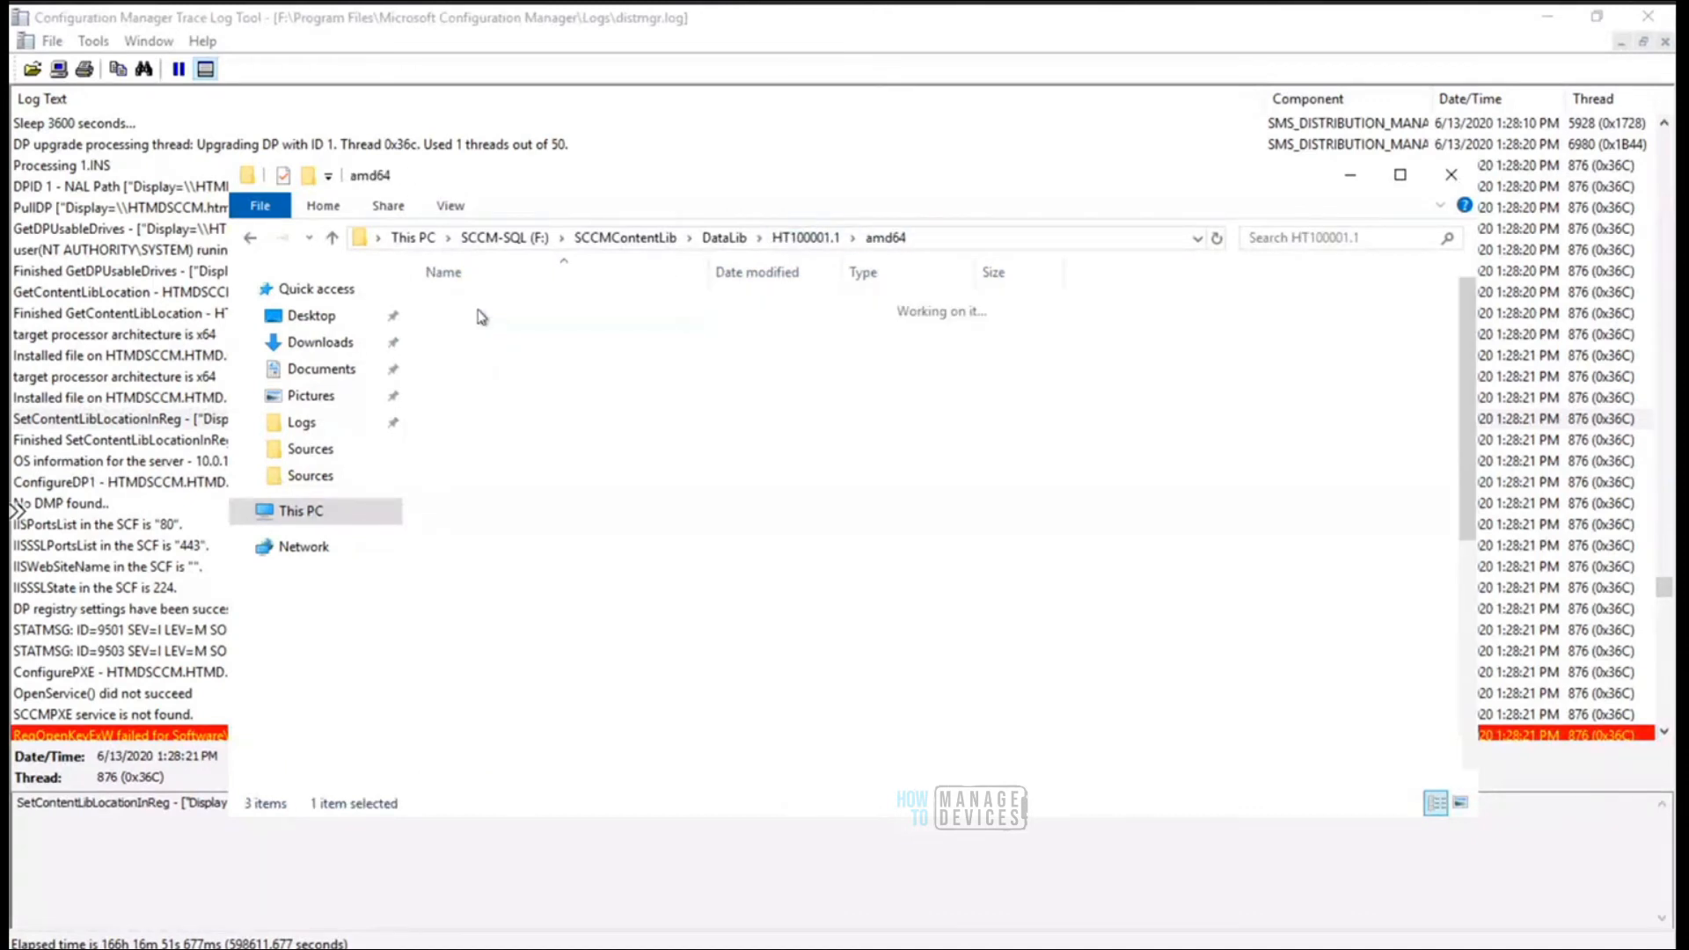
click(795, 239)
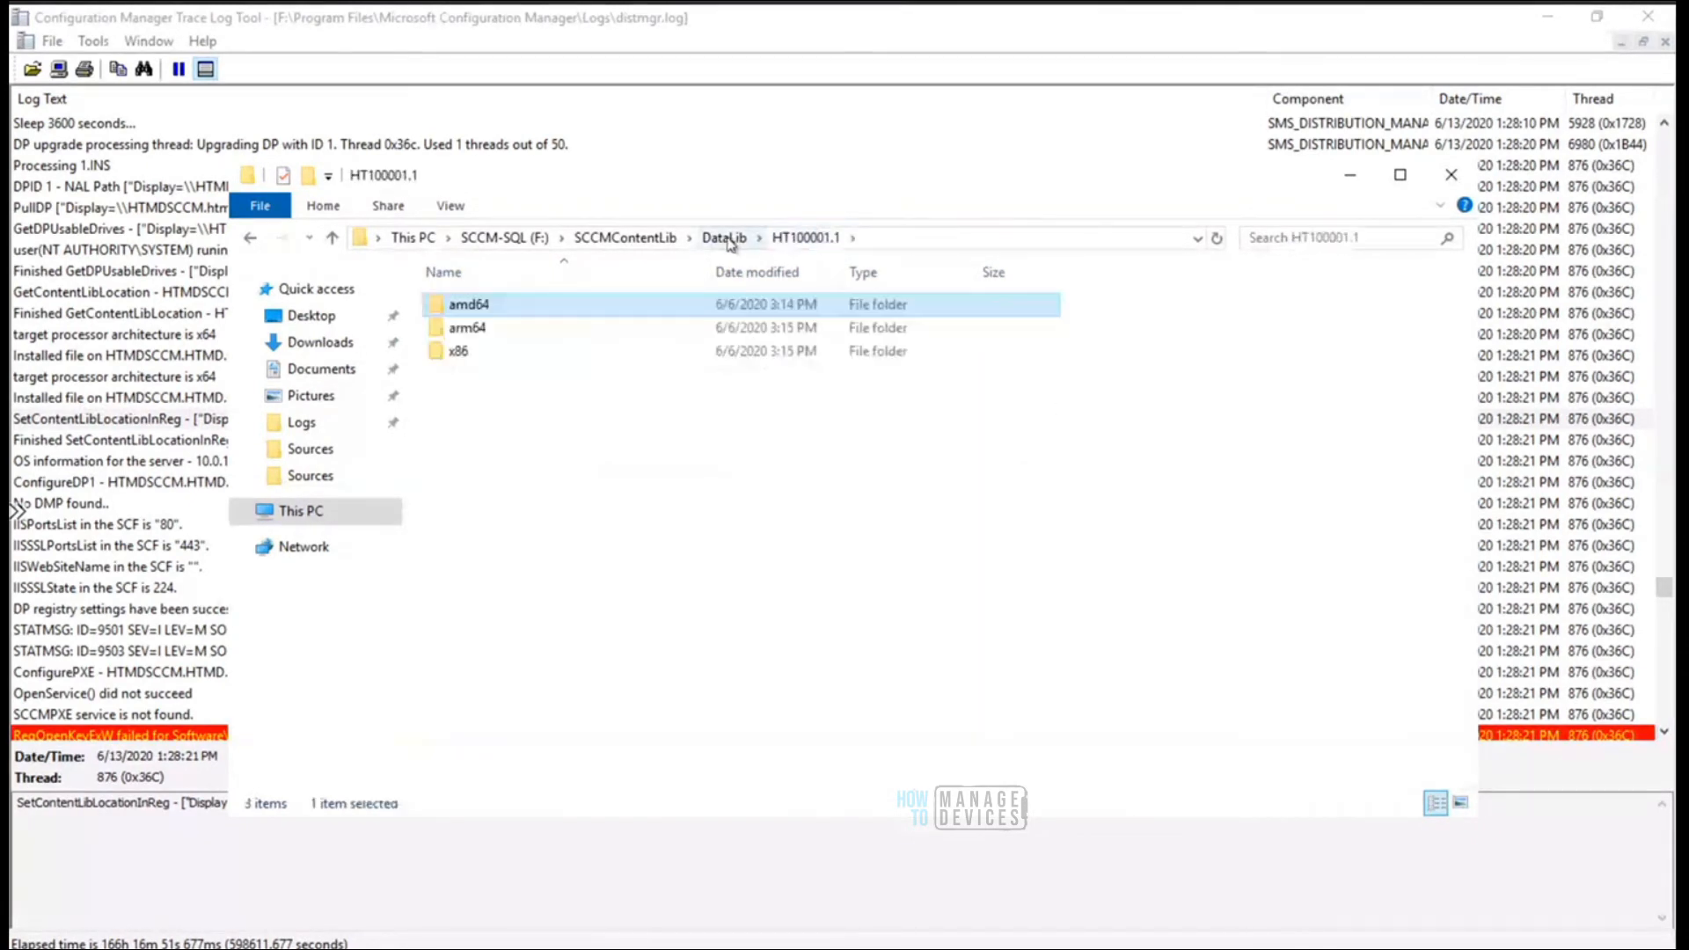
View the contents of the HT100002.2 package folder in DataLib, and return to the DataLib listing
click(724, 239)
double_click(476, 331)
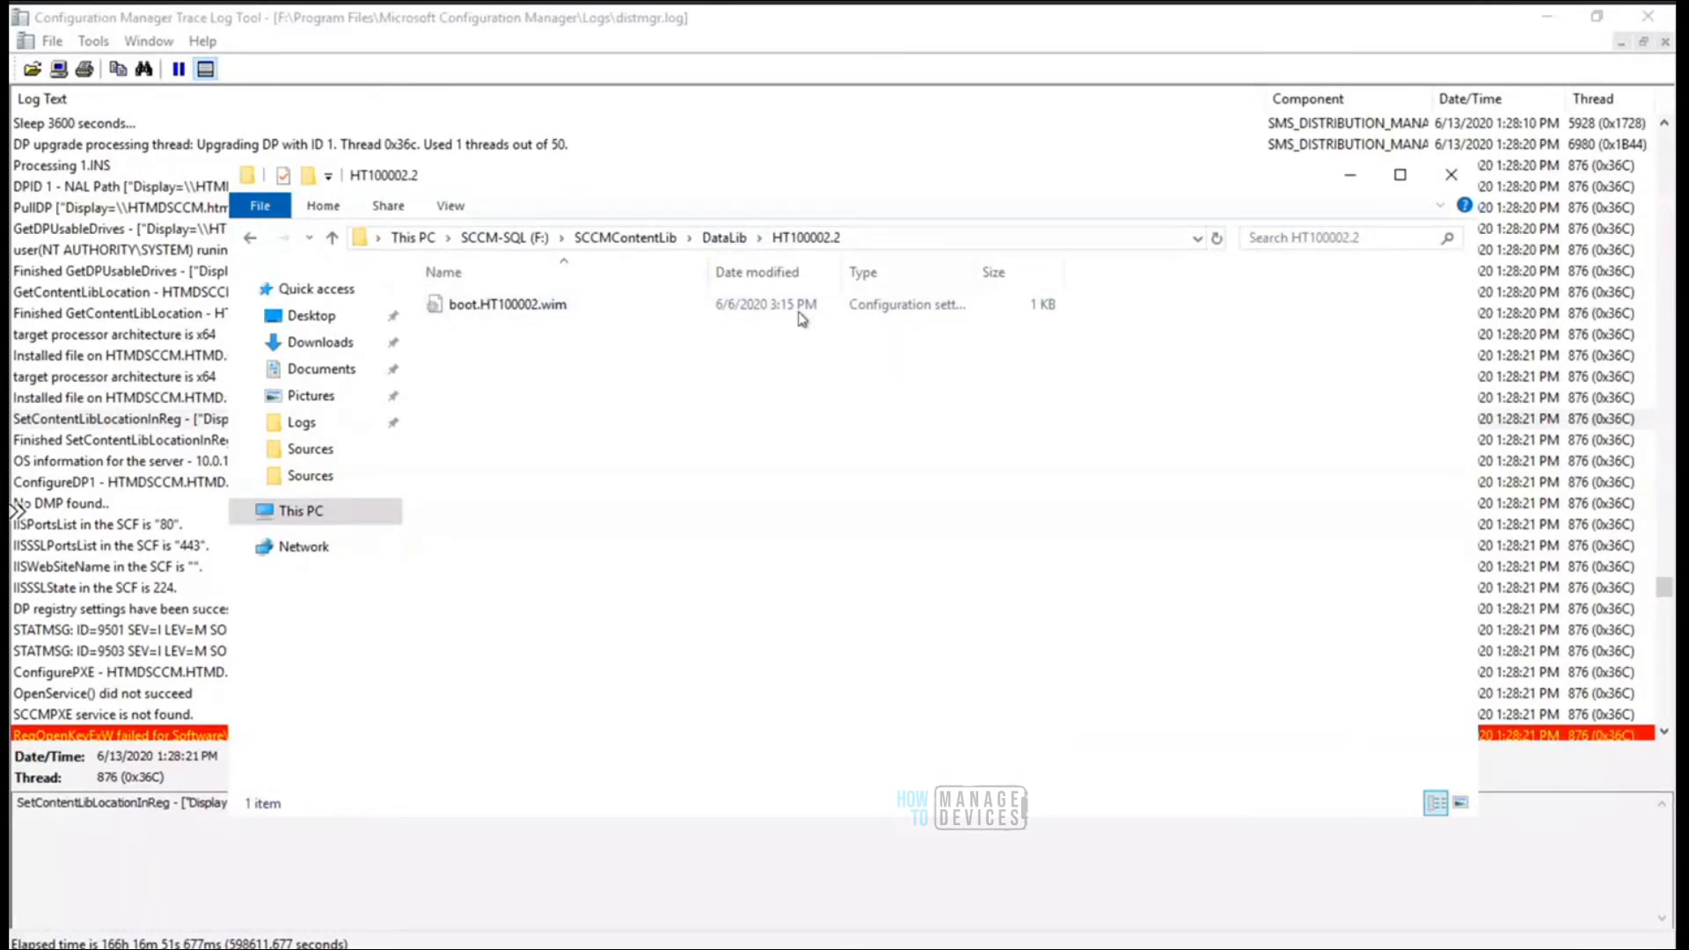
click(1362, 185)
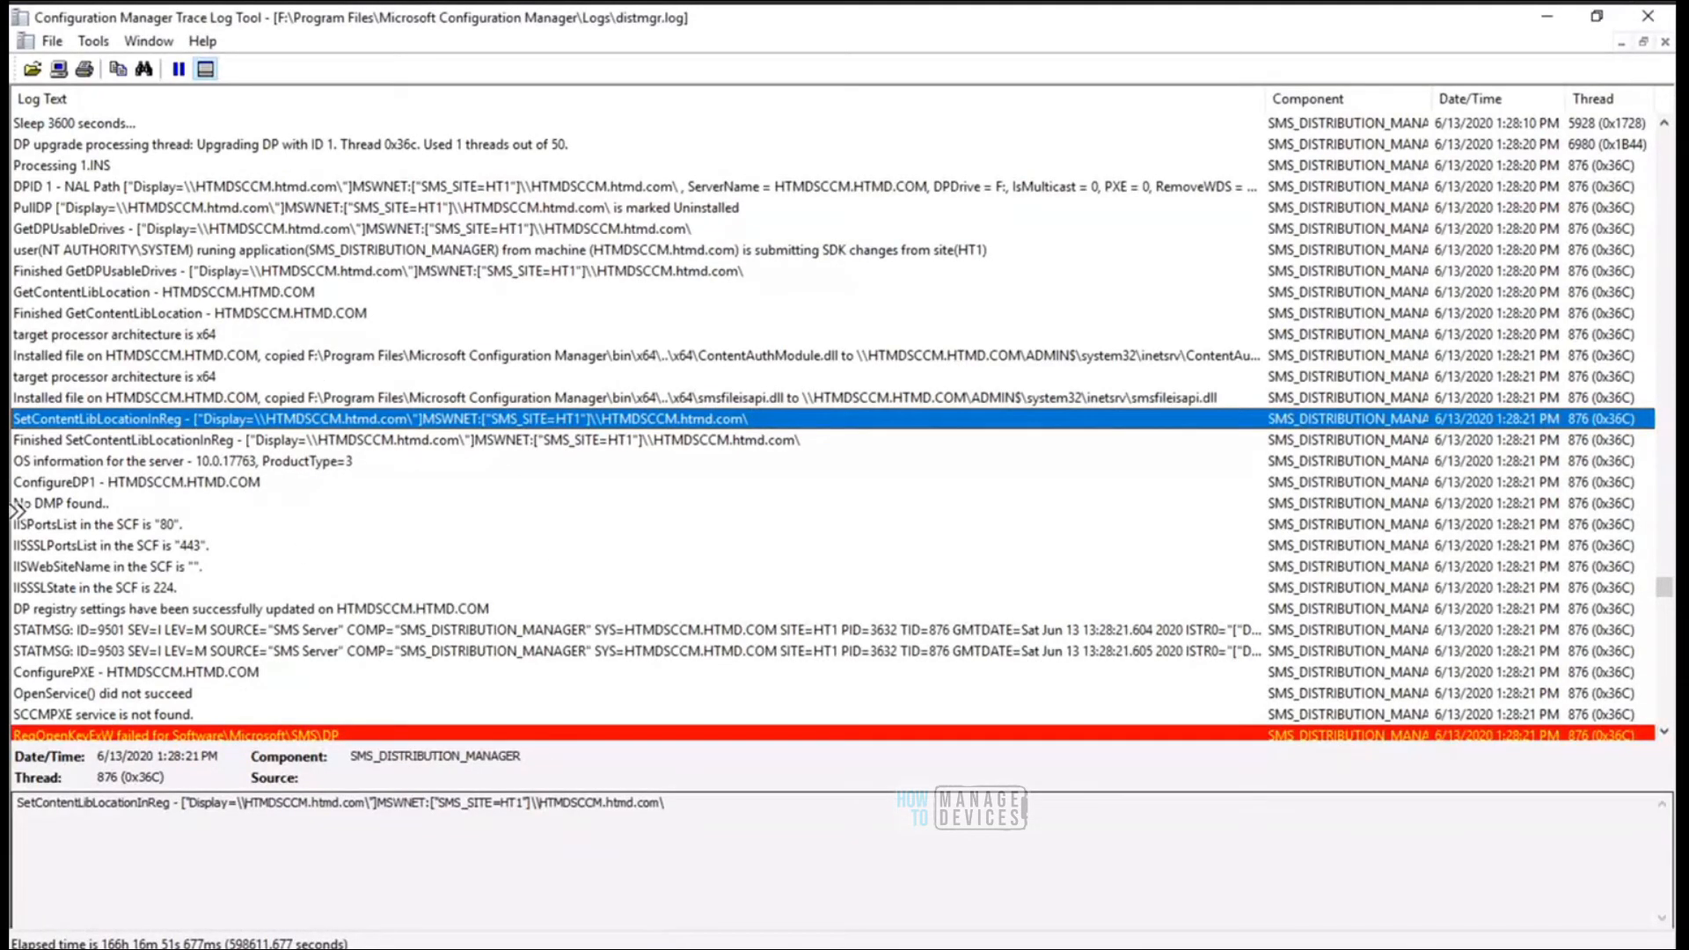
key(alt+Tab)
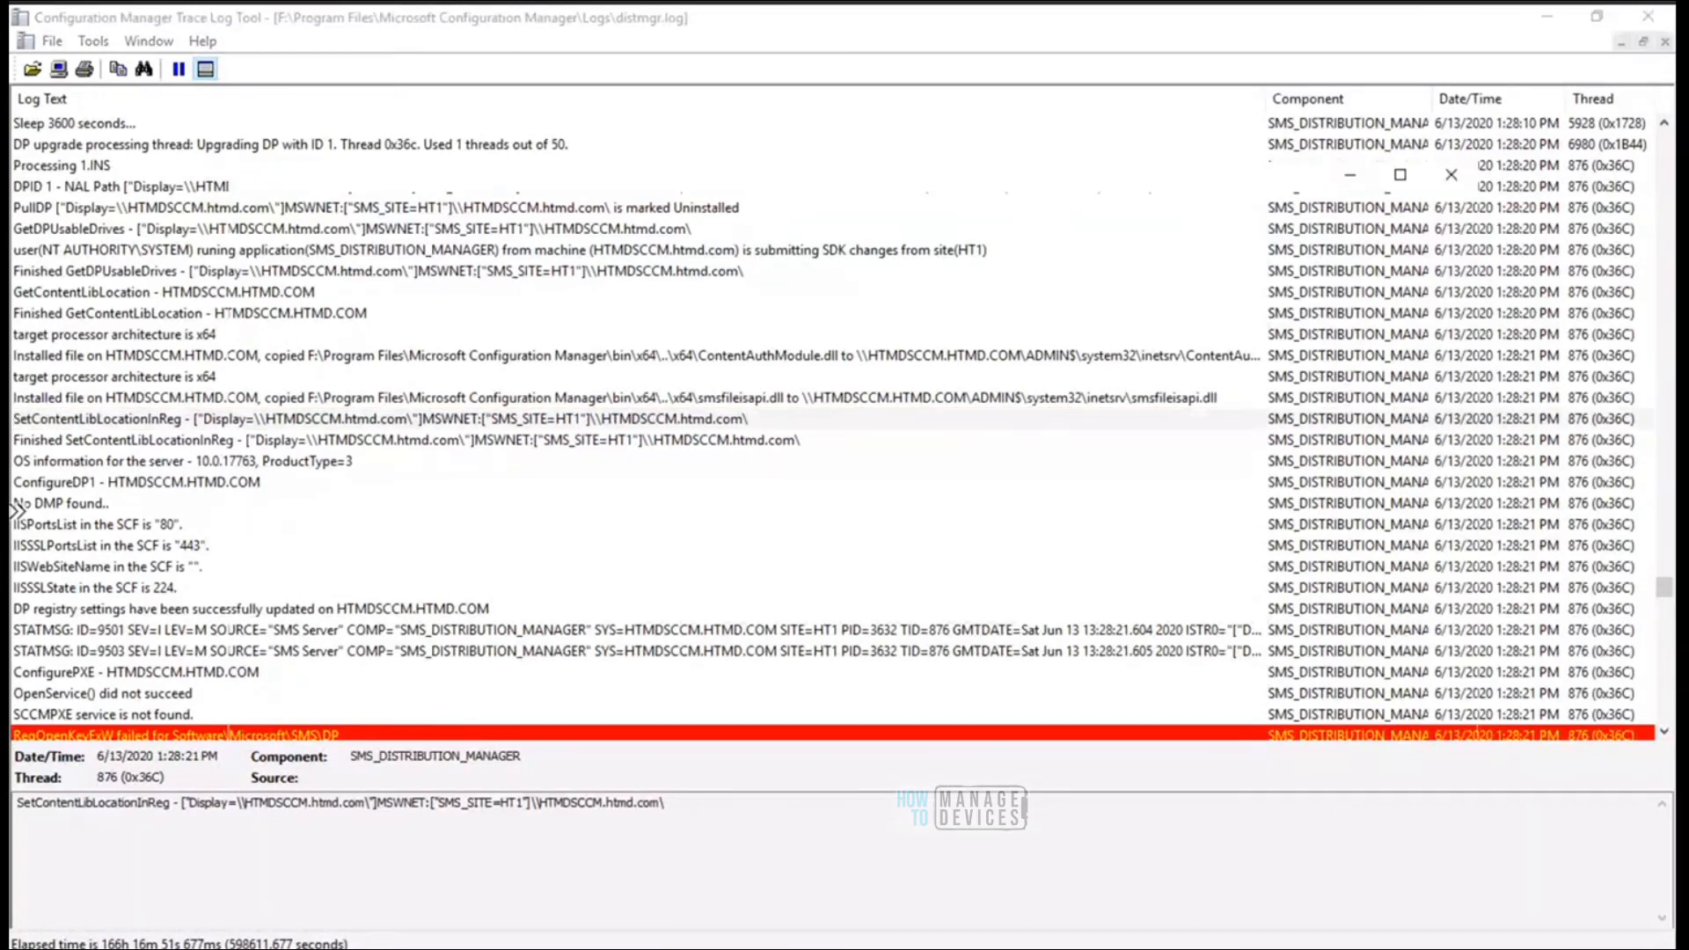
click(731, 239)
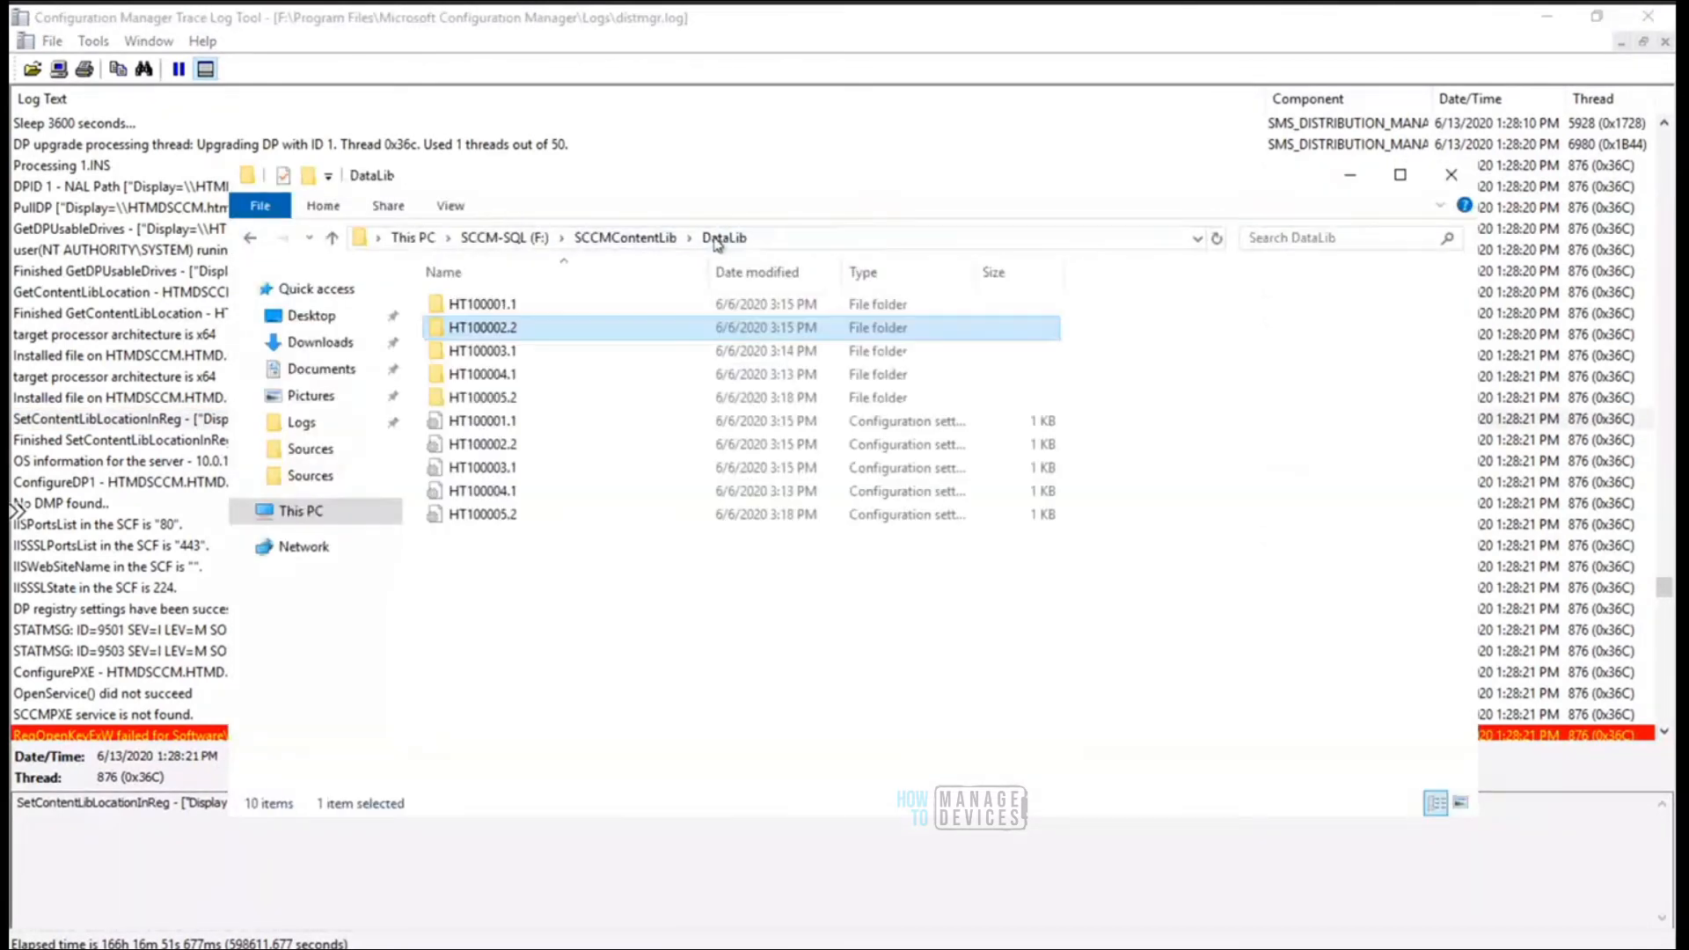
Open the HT100004.1 package folder in DataLib and copy the package ID HT100004 from its folder path
right_click(493, 377)
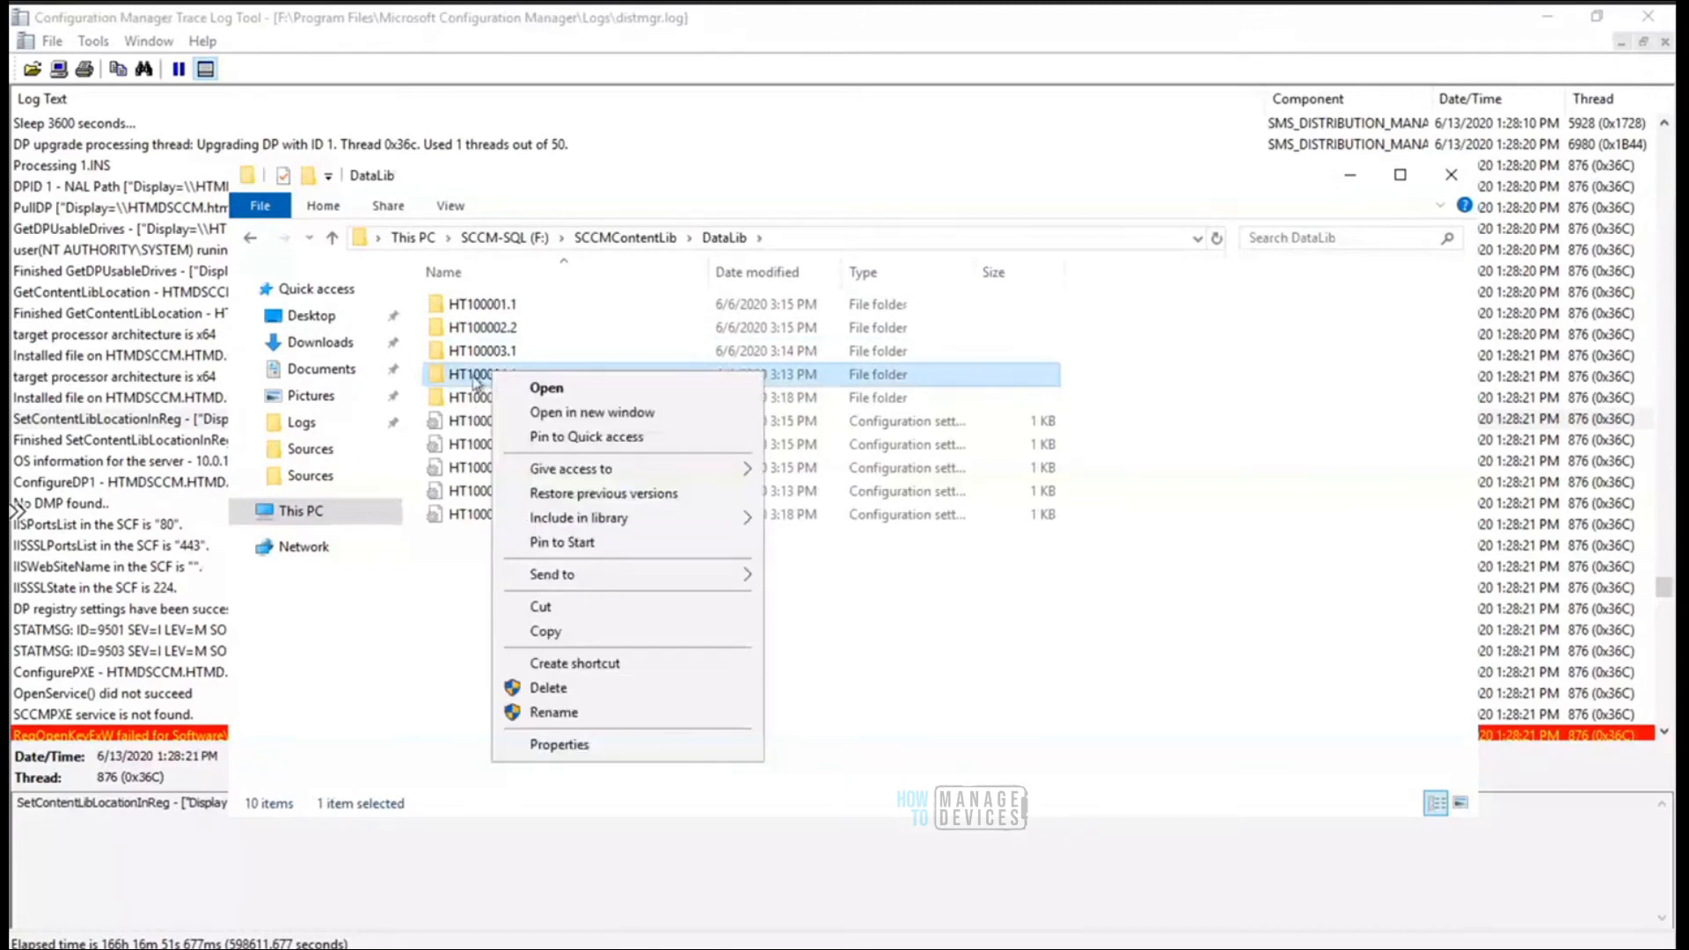
double_click(480, 384)
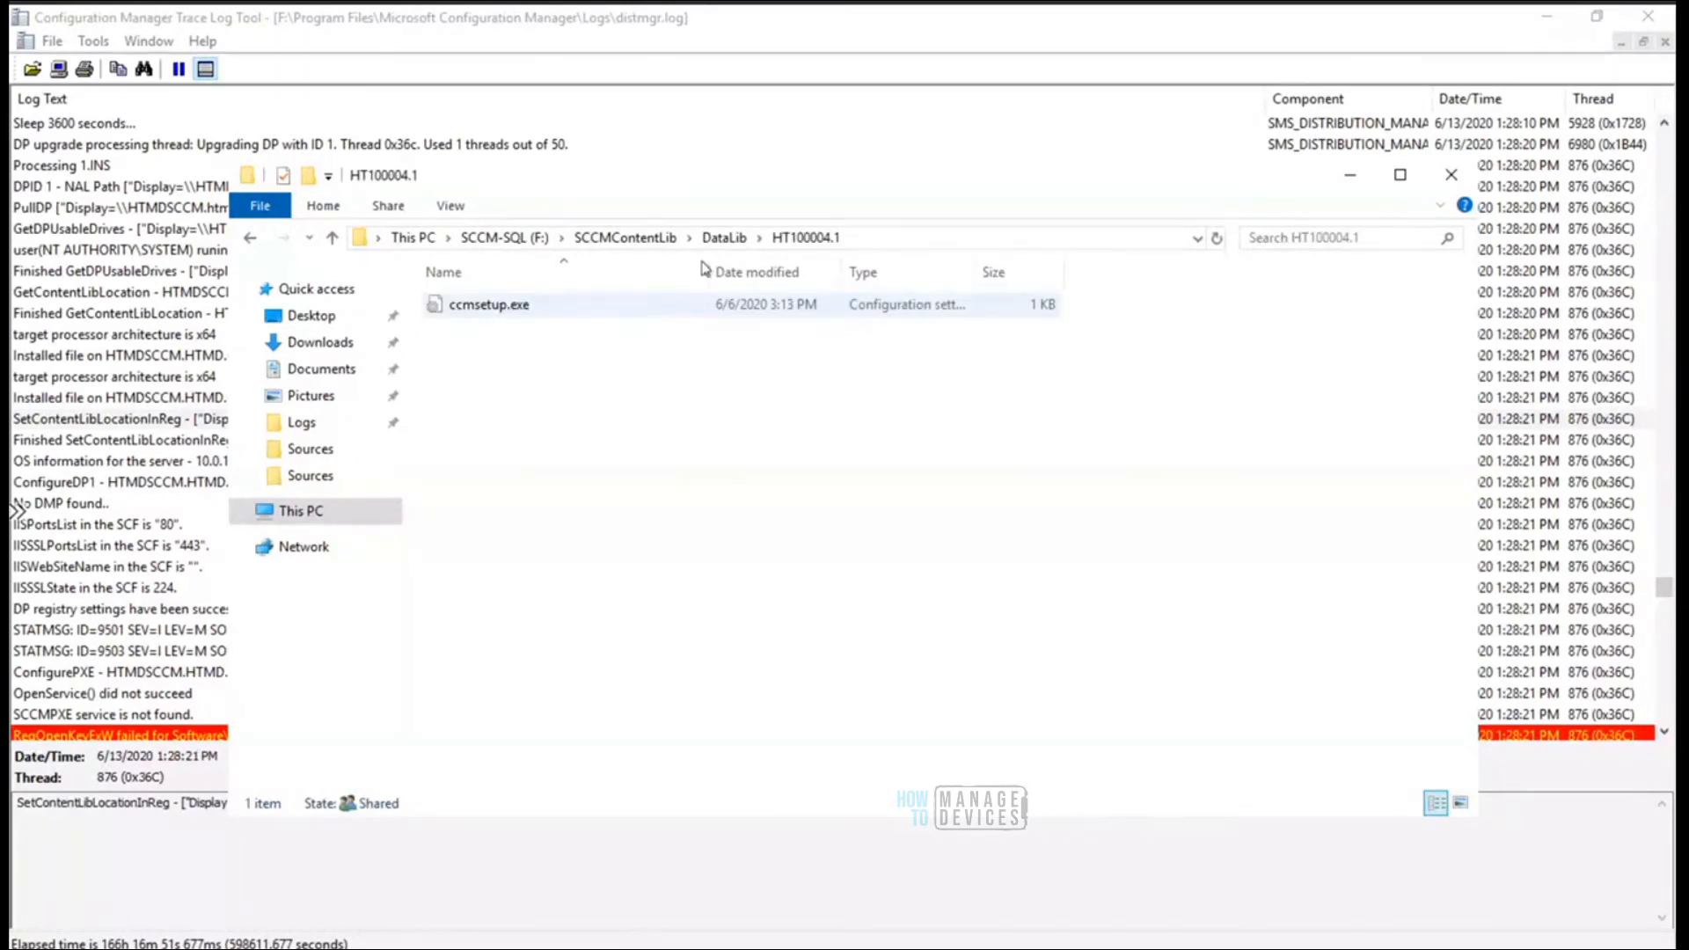
click(890, 235)
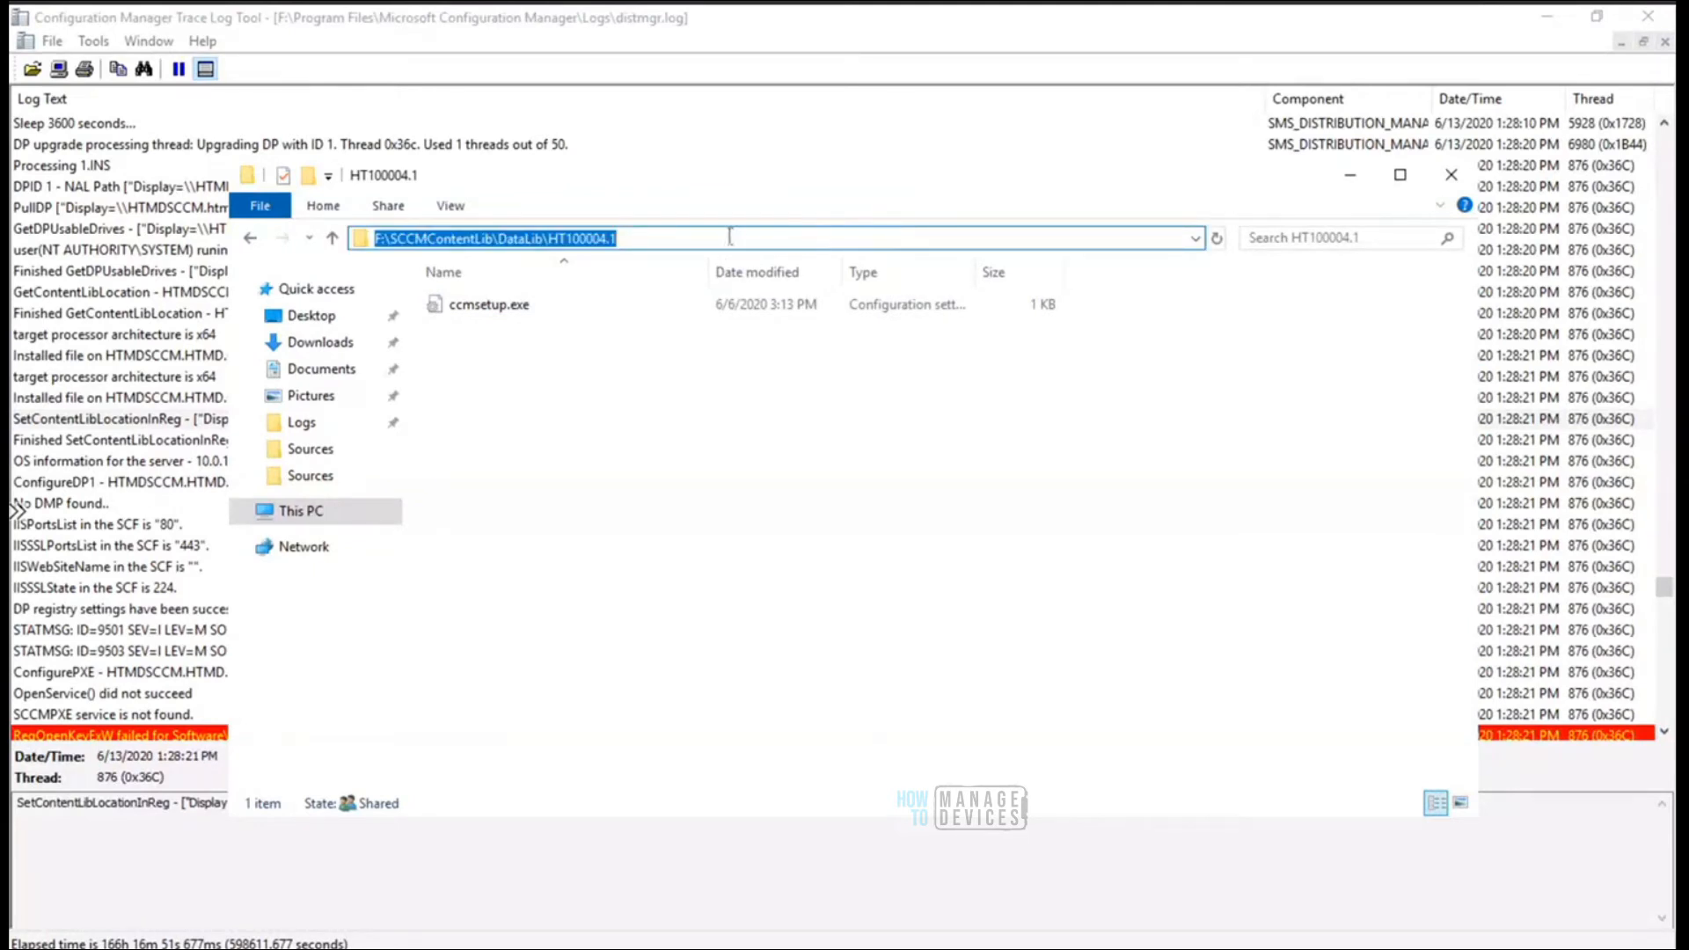
drag(677, 236, 577, 235)
click(553, 236)
drag(561, 236, 607, 236)
key(ctrl+c)
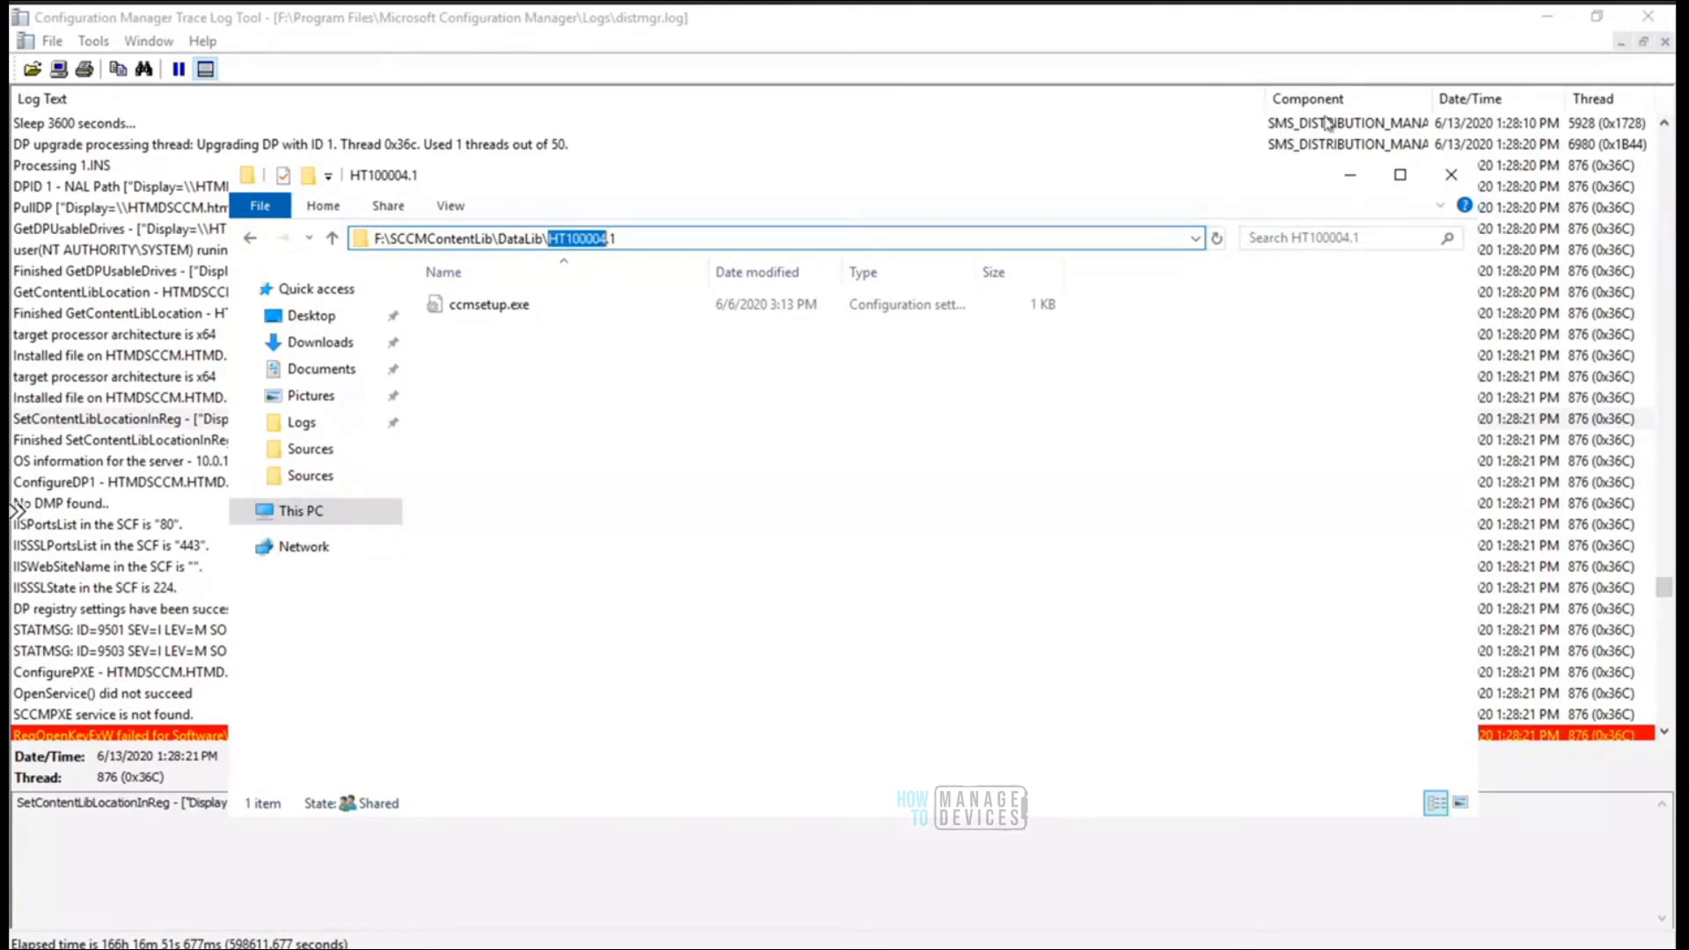
Switch to the distmgr.log window in Configuration Manager Trace Log Tool and search downward for the copied package ID HT100004
key(alt+Tab)
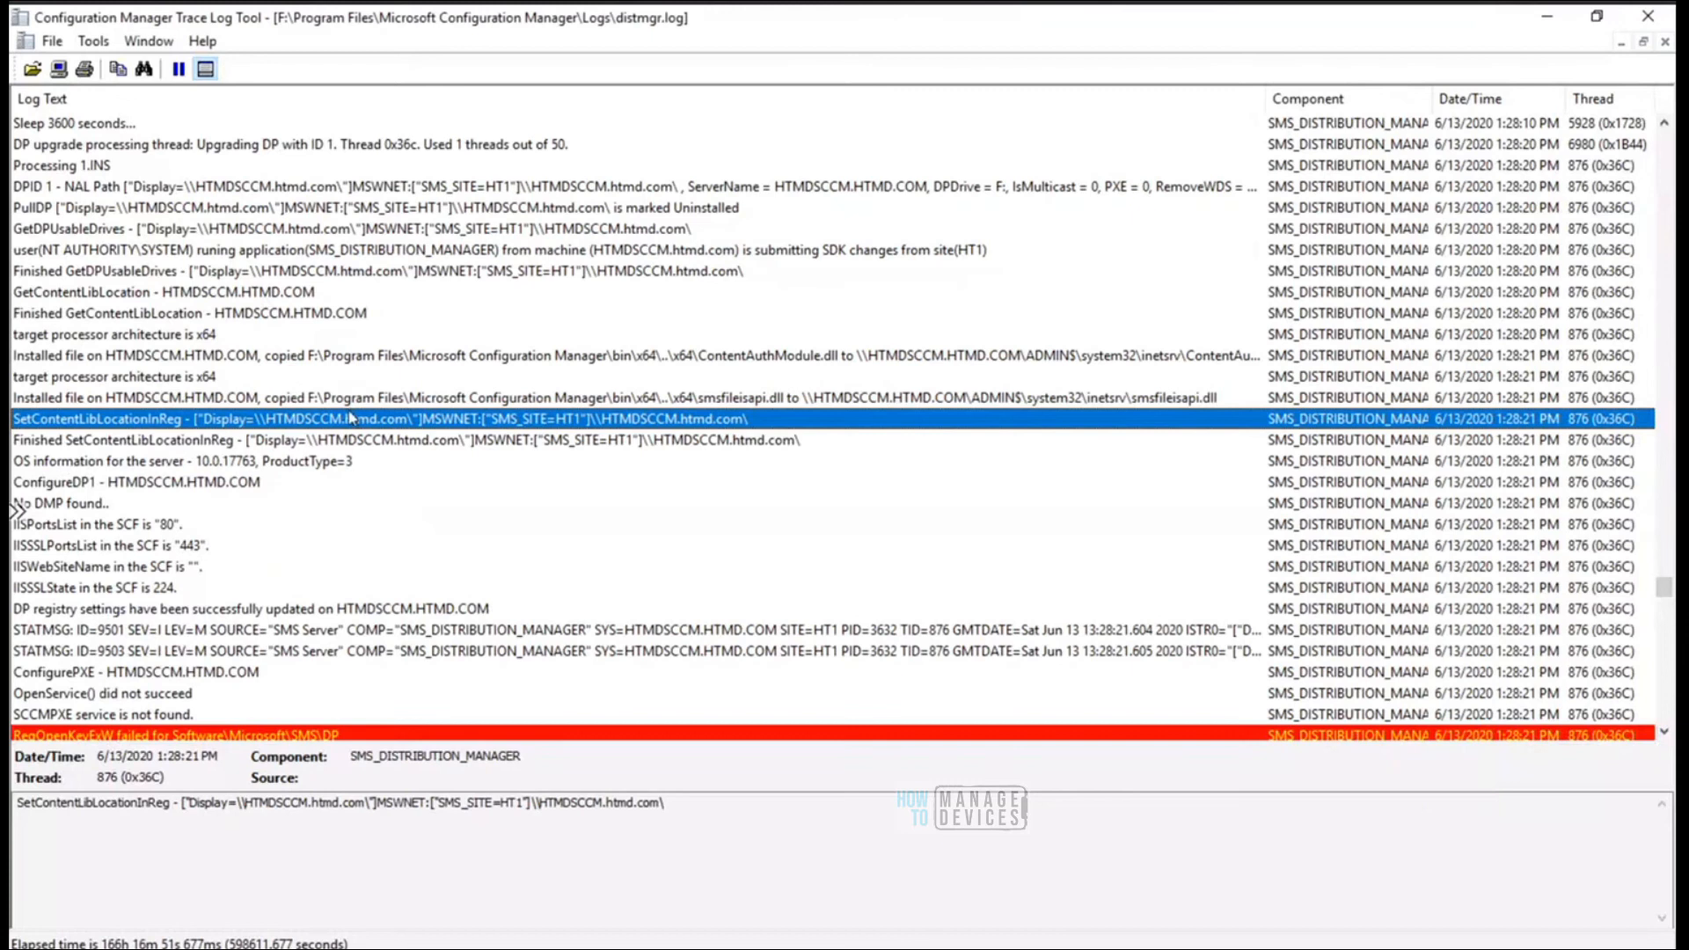
key(ctrl+f)
key(ctrl+v)
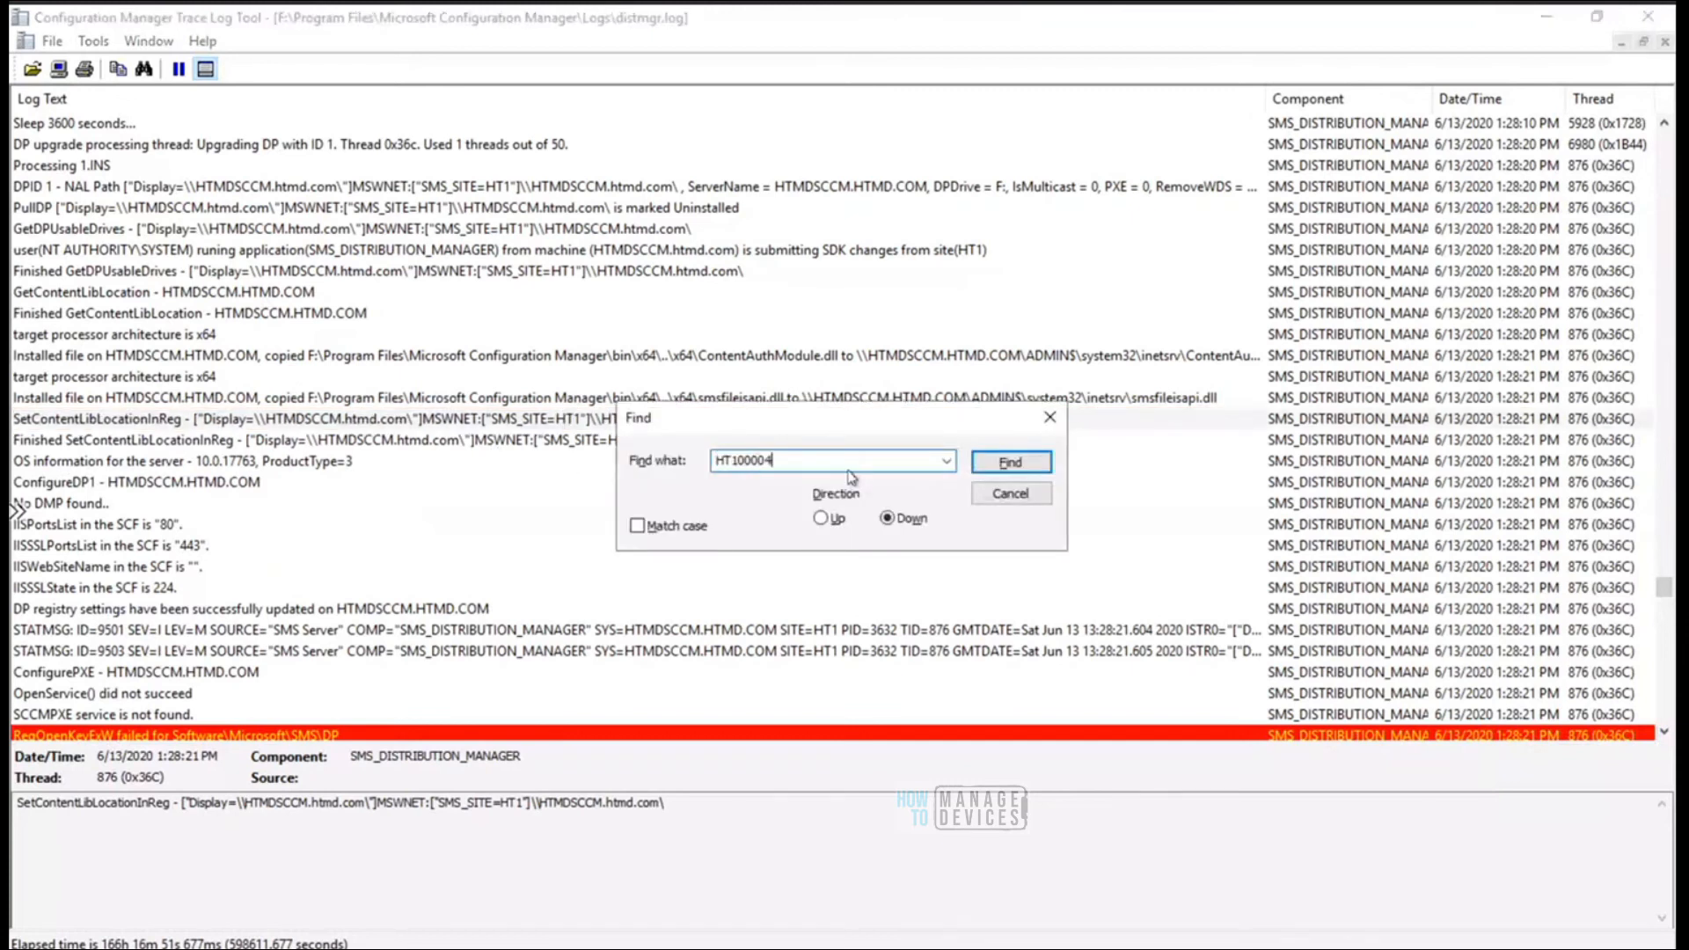
click(1027, 465)
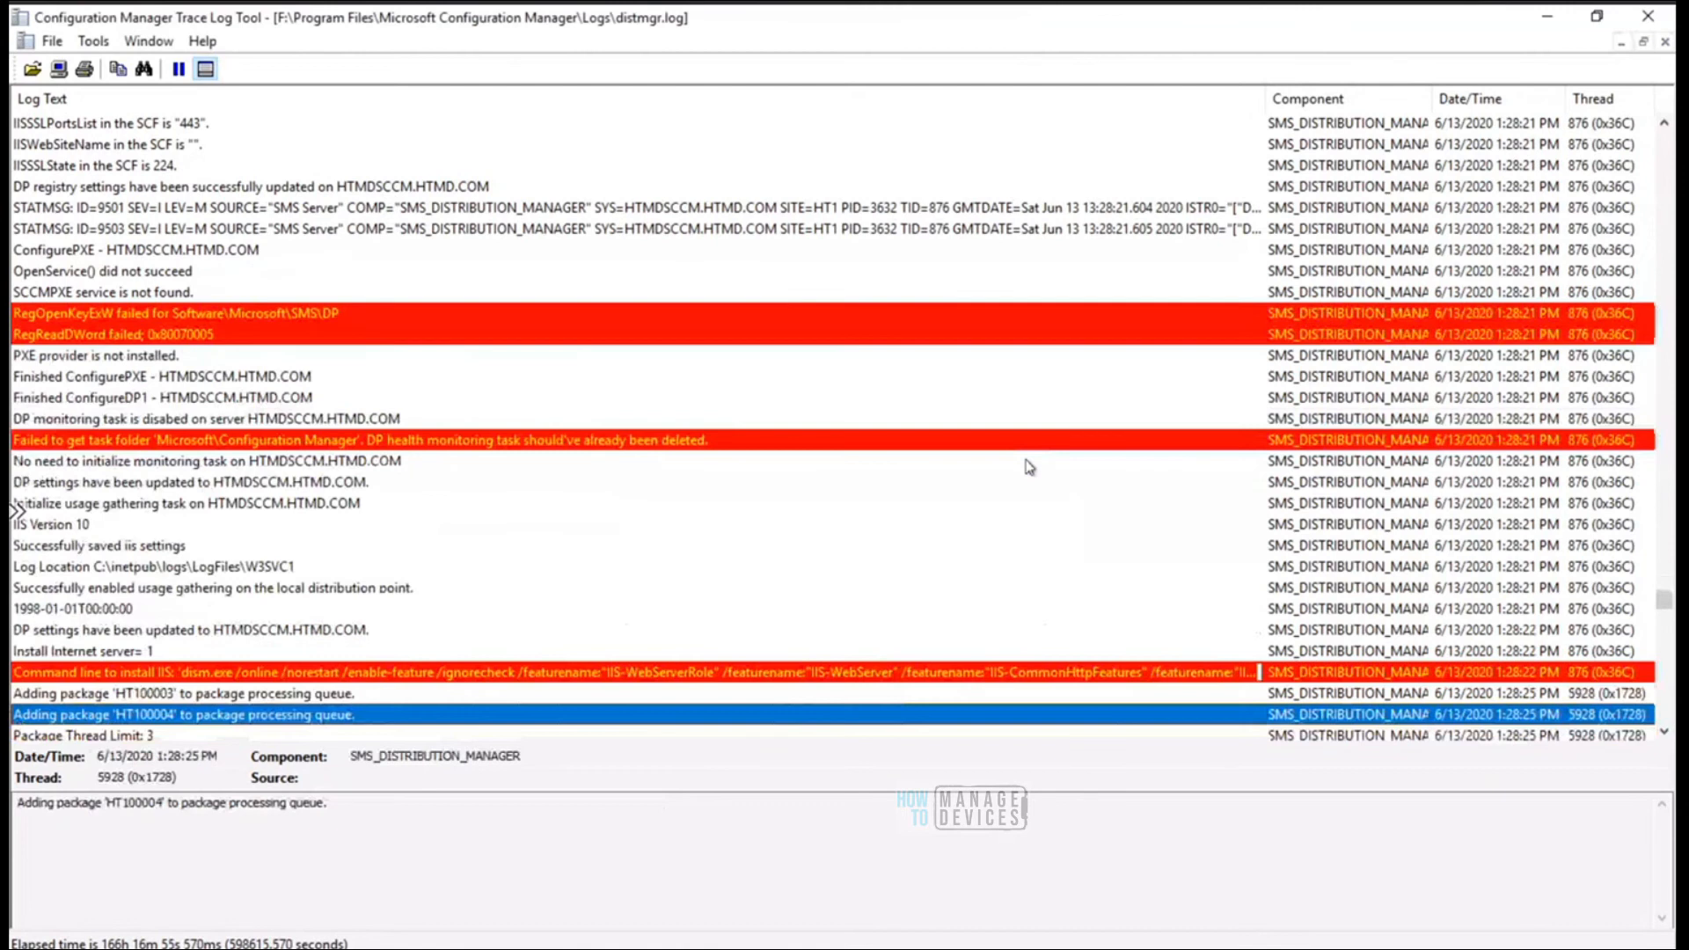
click(1666, 732)
drag(1666, 732, 1665, 732)
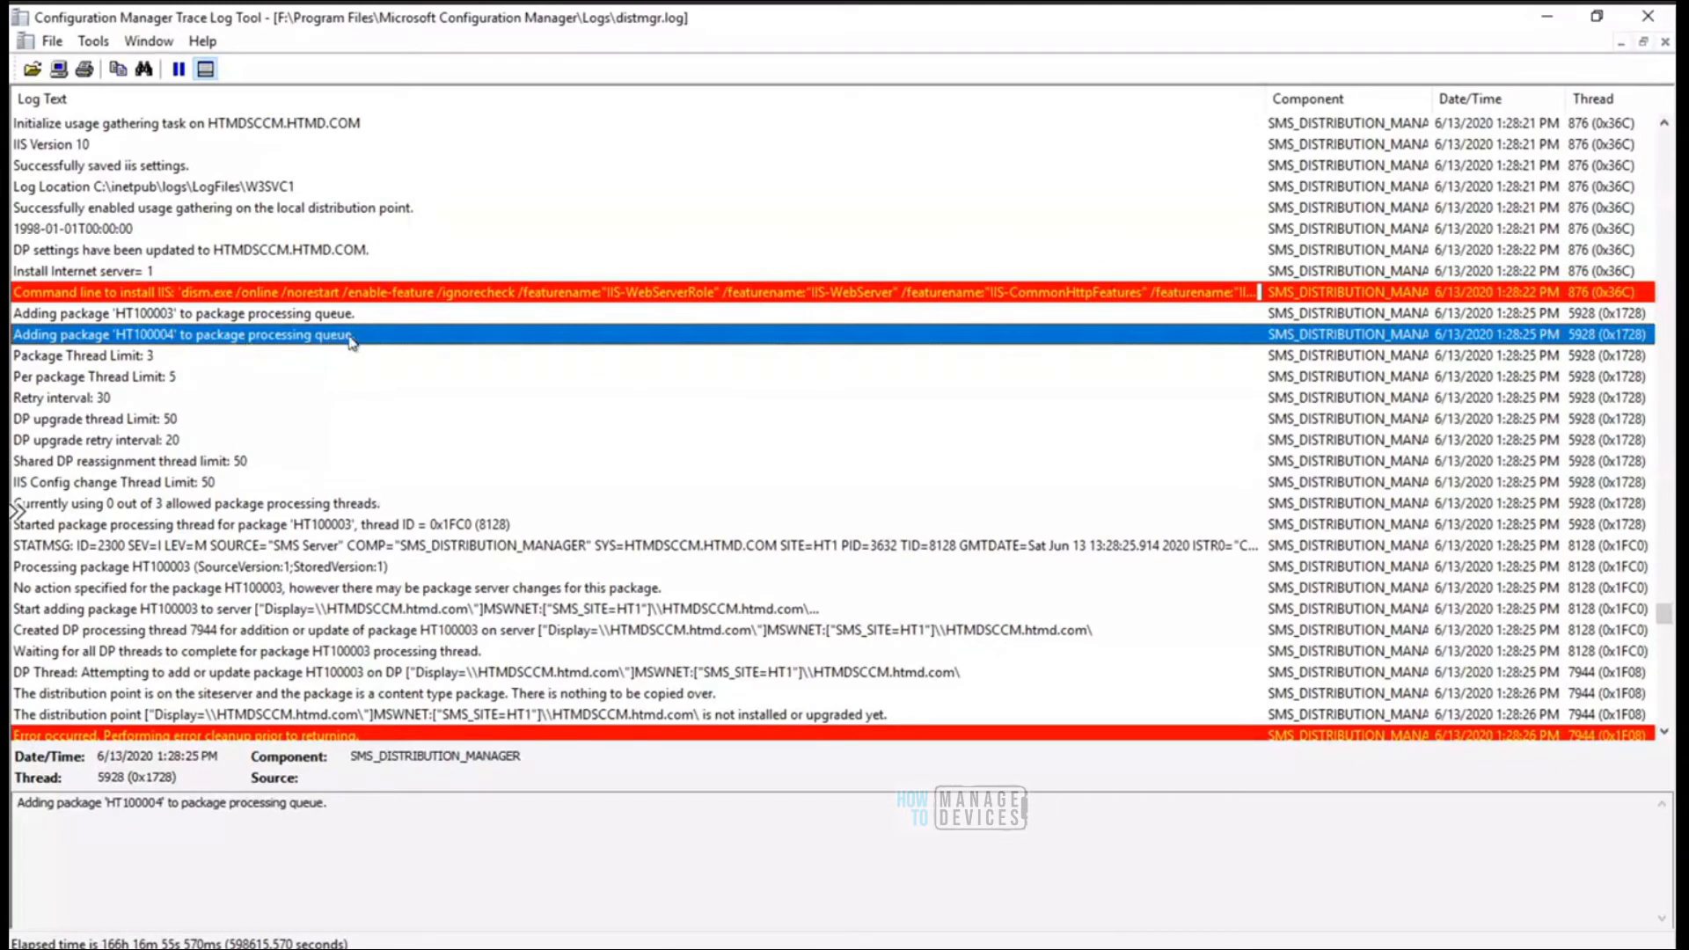
Read the thread limit and retry interval entries after the HT100004 queue entry, up to the start of the HT100003 processing thread
key(Down)
key(Down)
key(Down)
key(Down)
key(Down)
key(Down)
key(Down)
key(Down)
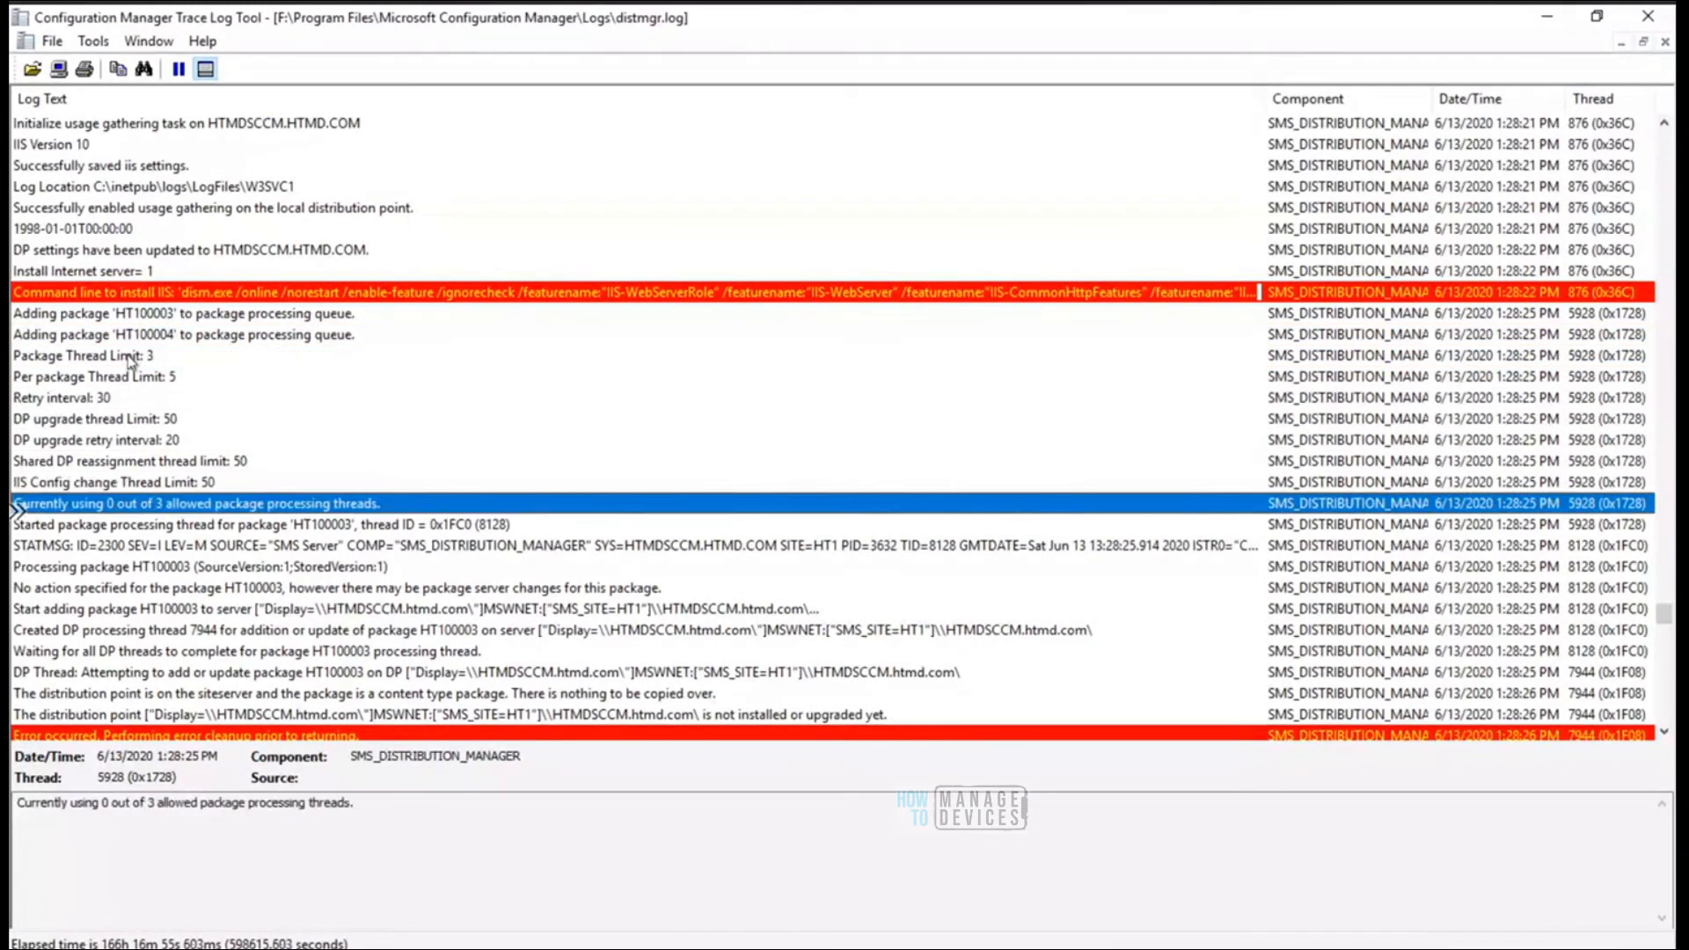
key(Down)
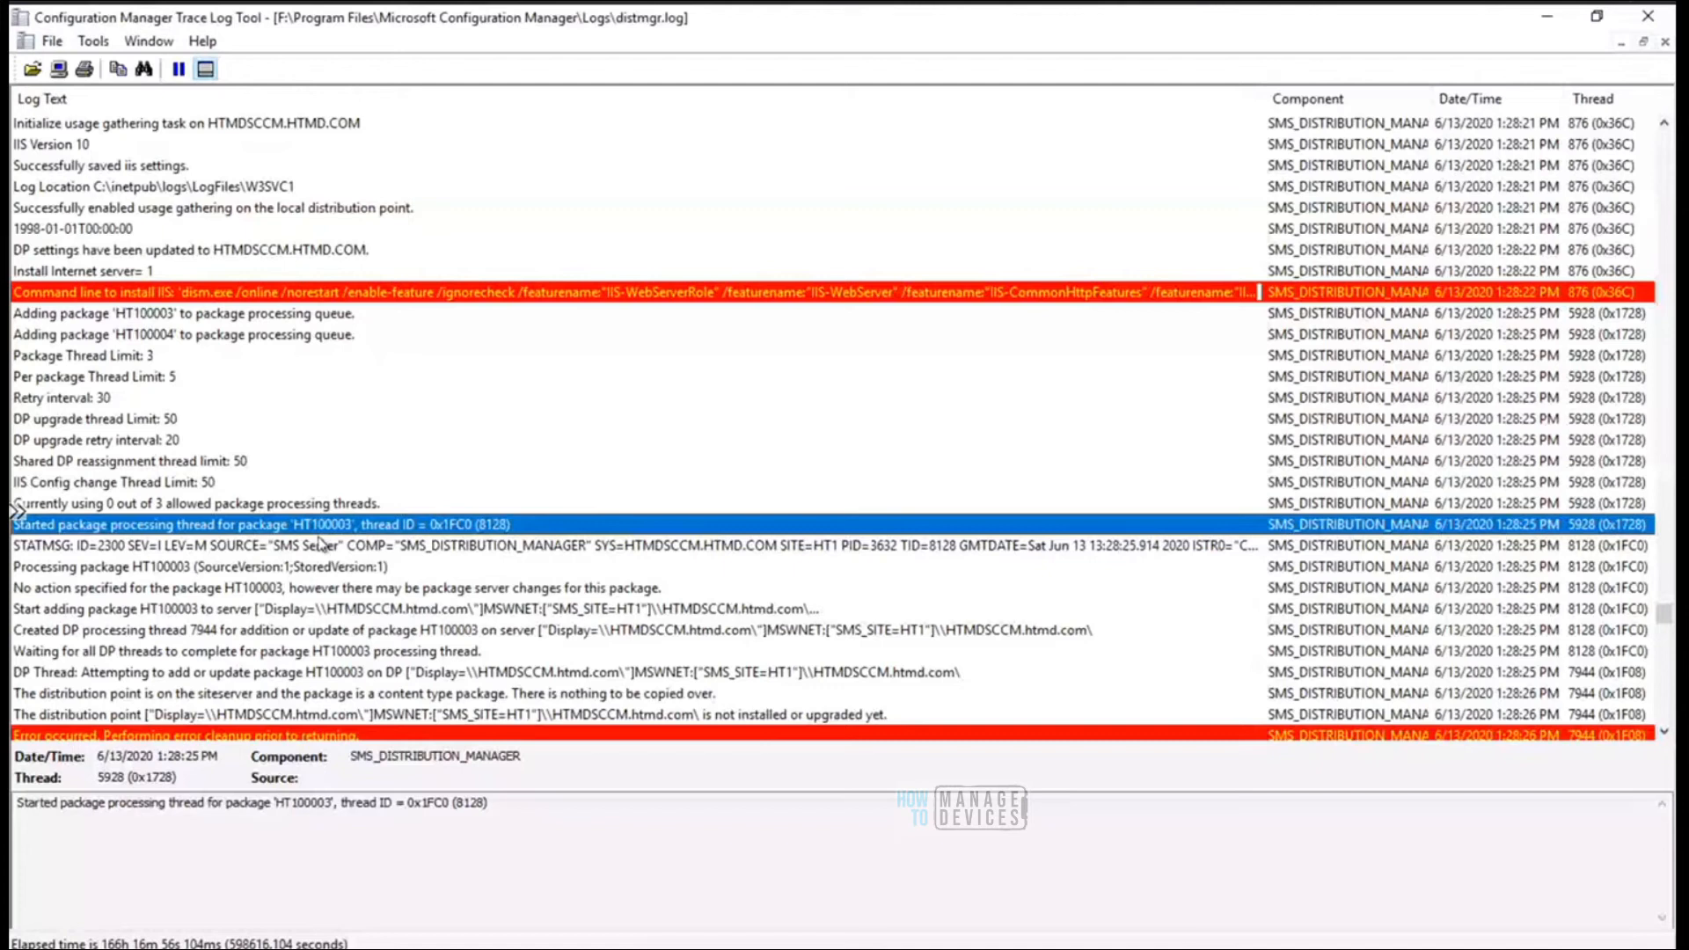
key(ctrl+f)
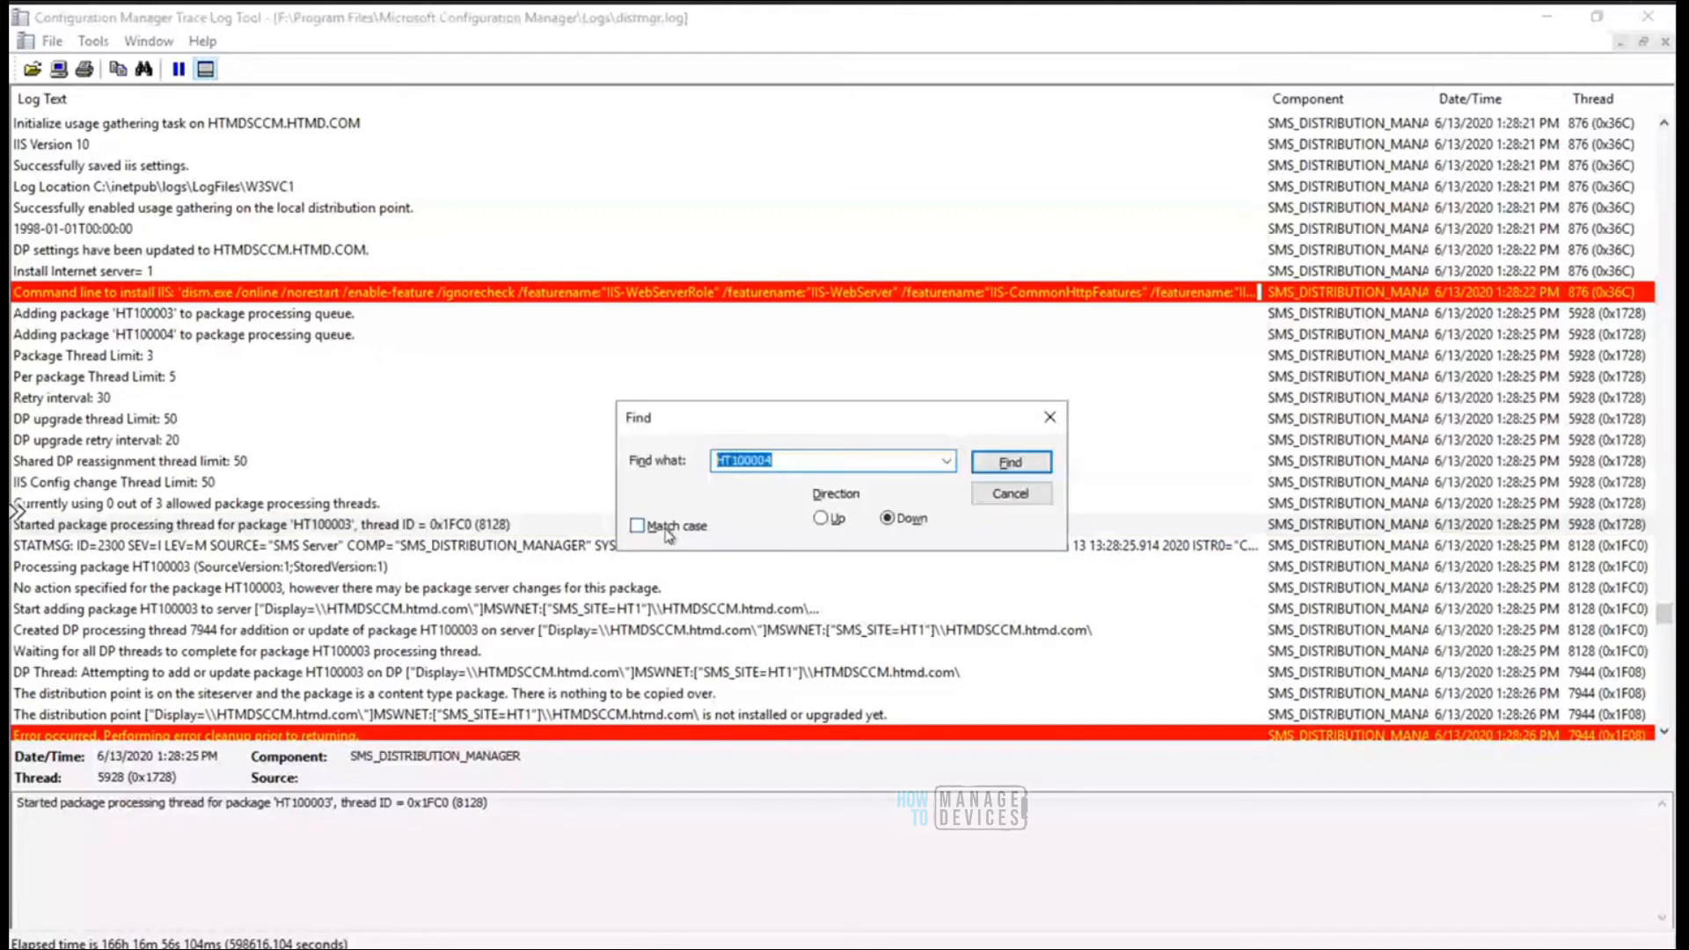
key(Escape)
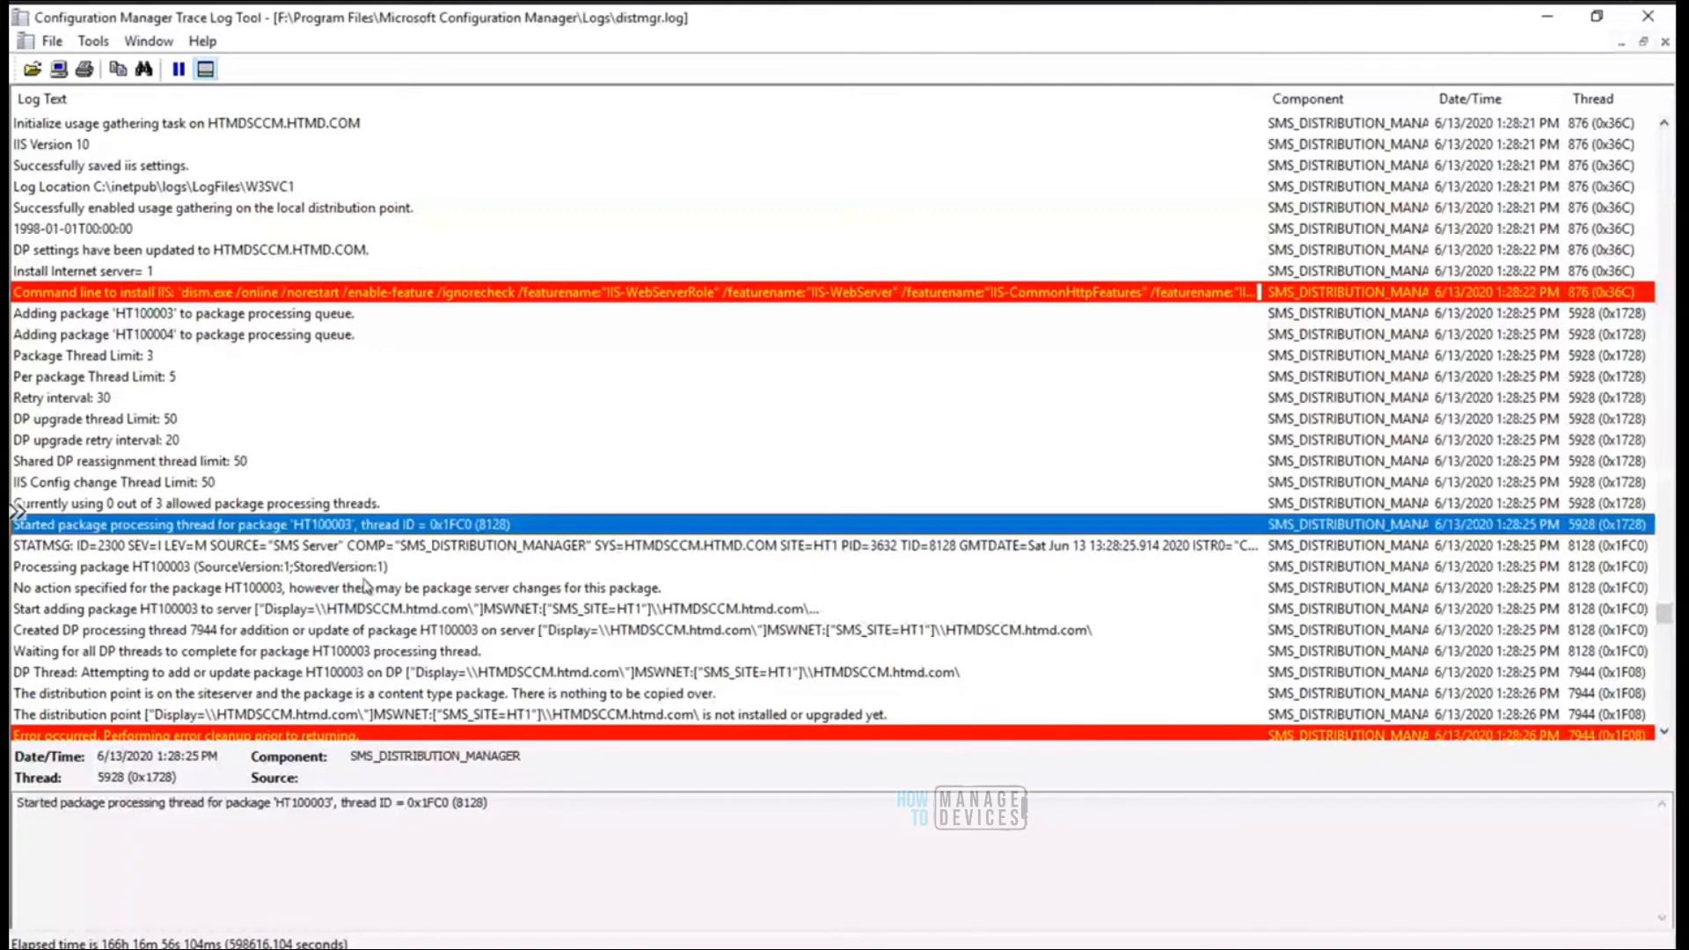
Examine the HT100003 entries from its status message to the line about adding the package to the server
click(320, 551)
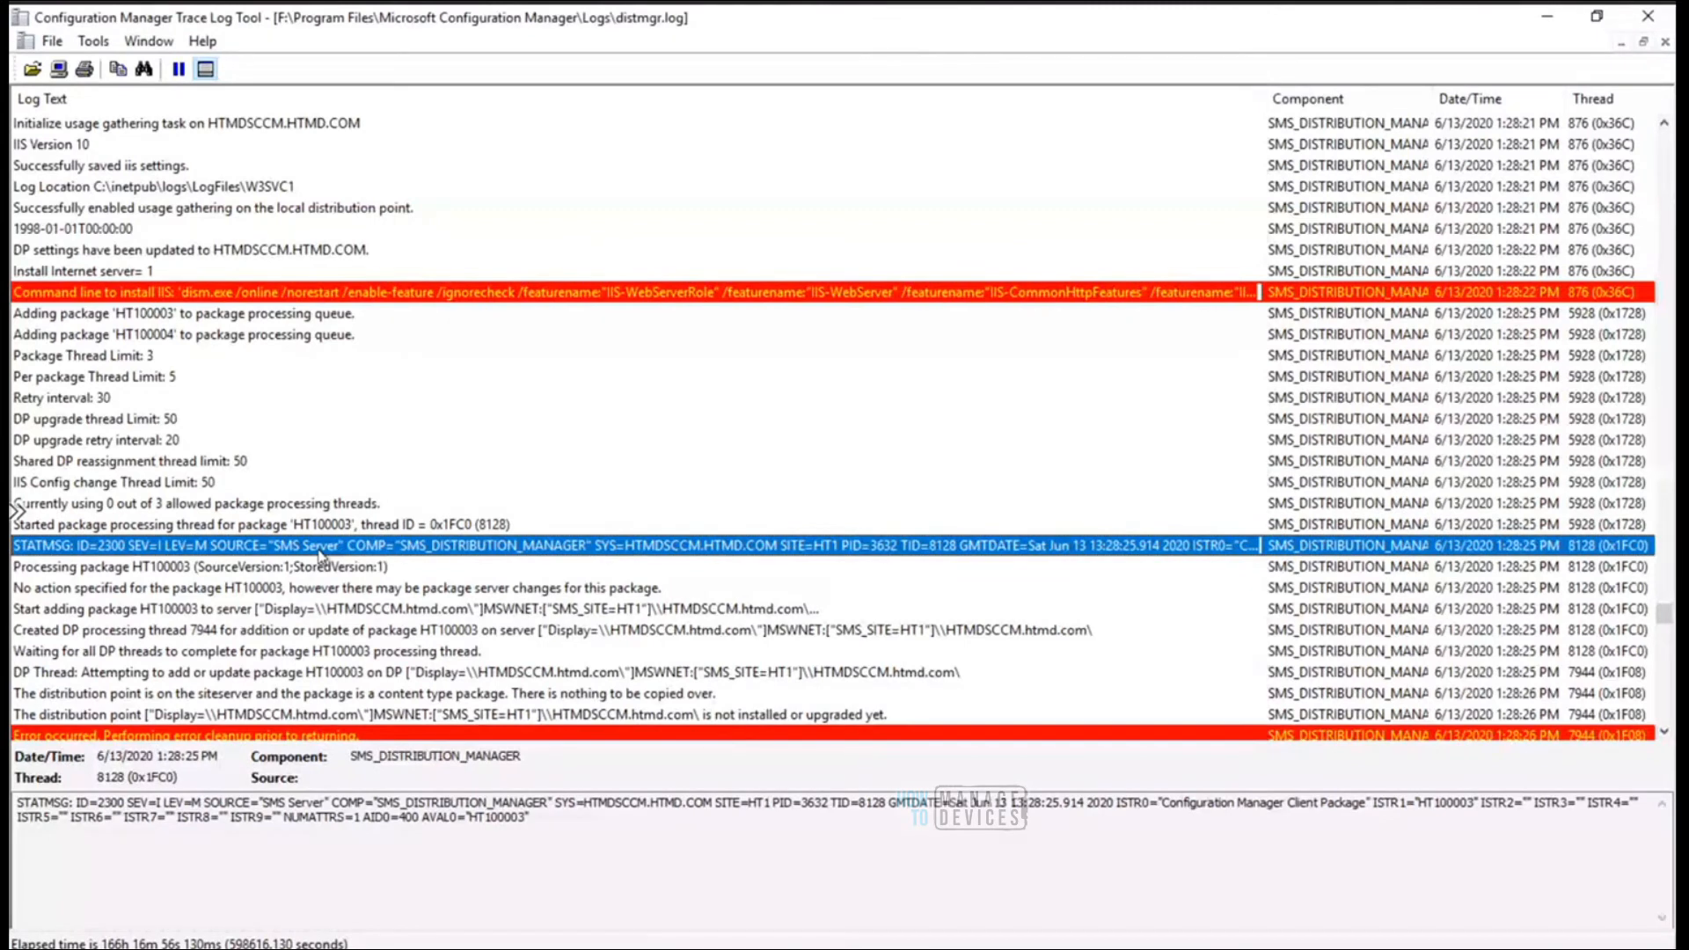
key(Down)
key(Down)
key(Down)
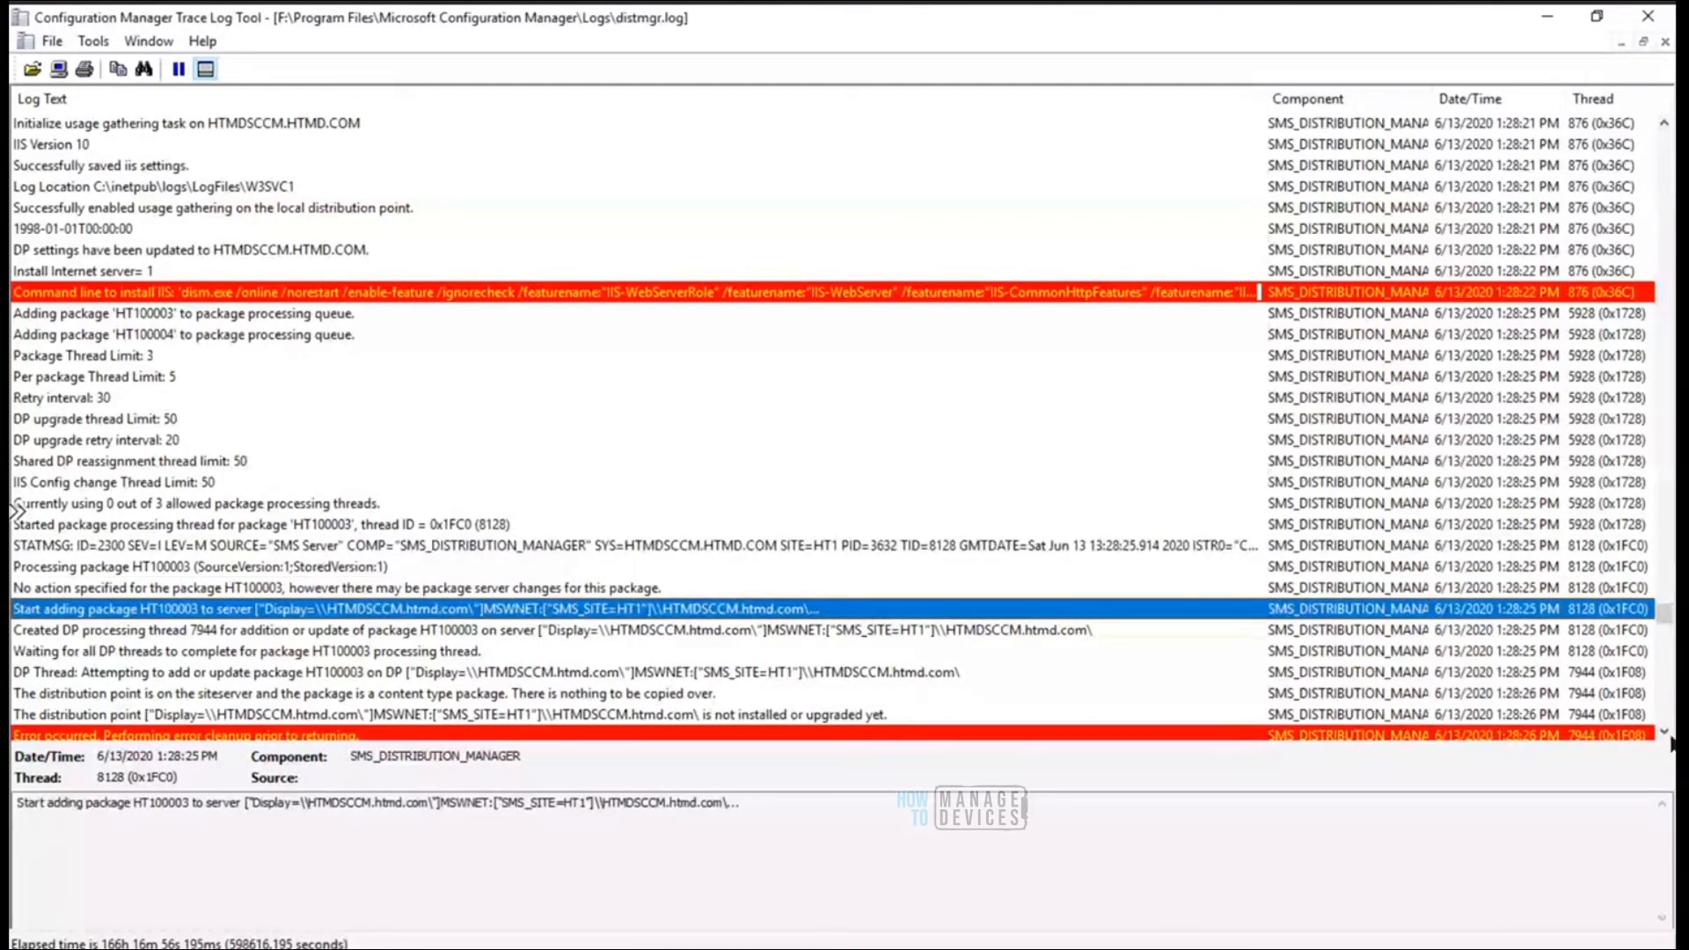
click(1664, 733)
click(1664, 733)
click(1664, 733)
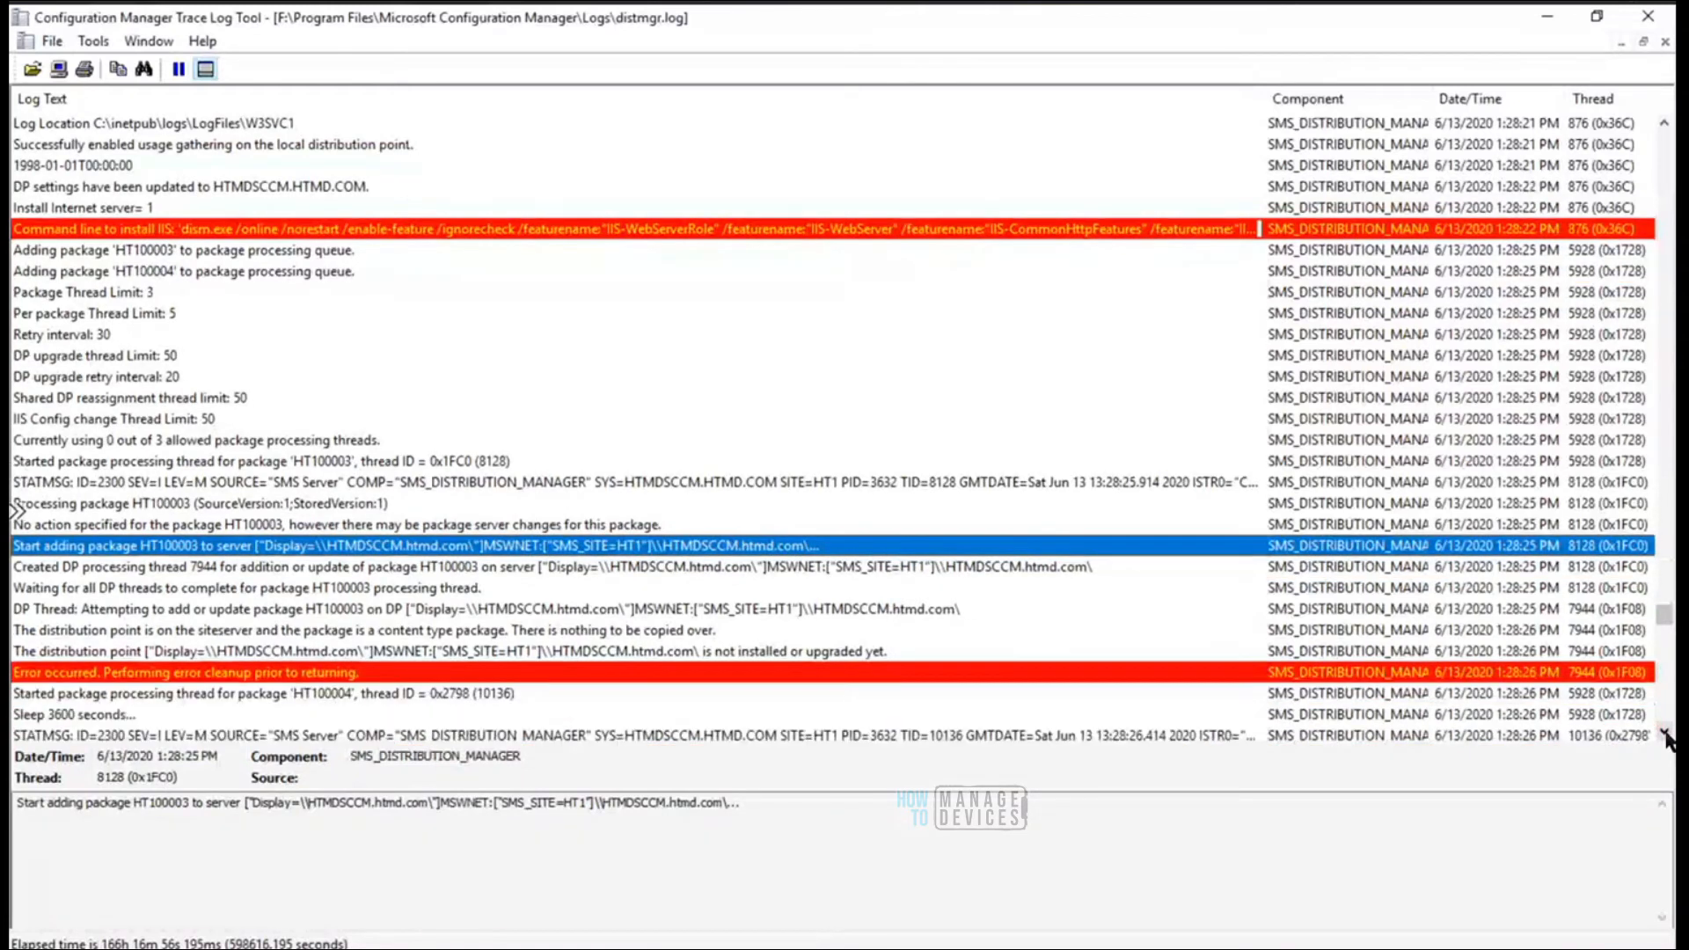
click(1664, 733)
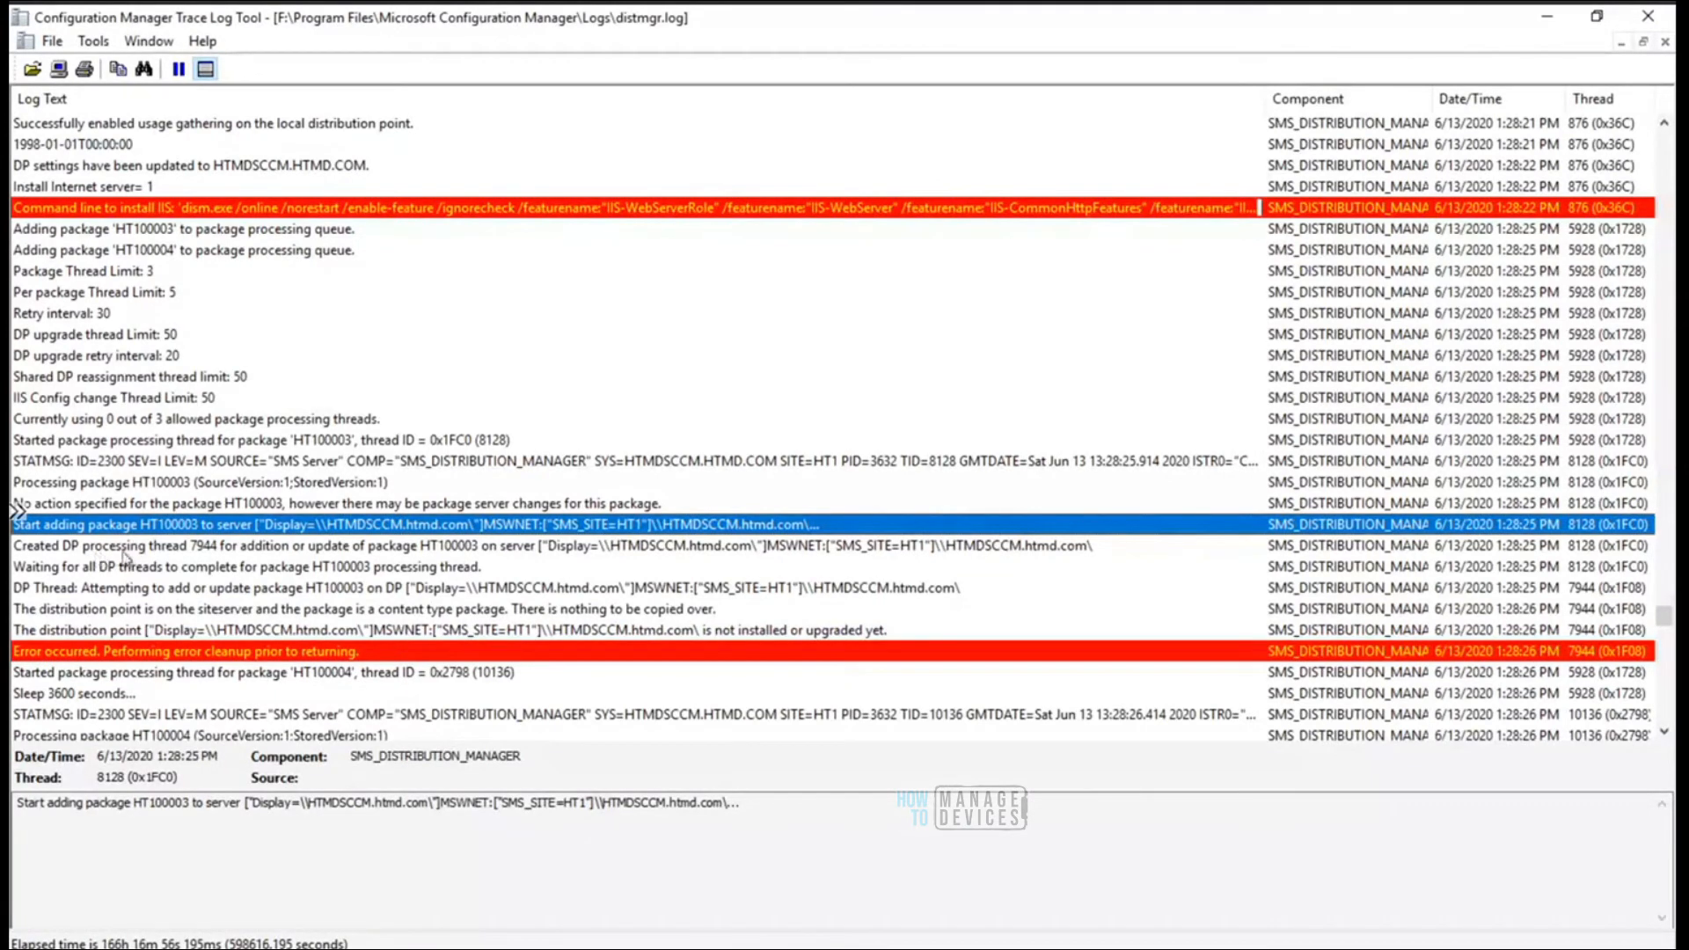
Review the DP processing thread entries for package HT100003, from thread creation through the error cleanup line
click(144, 549)
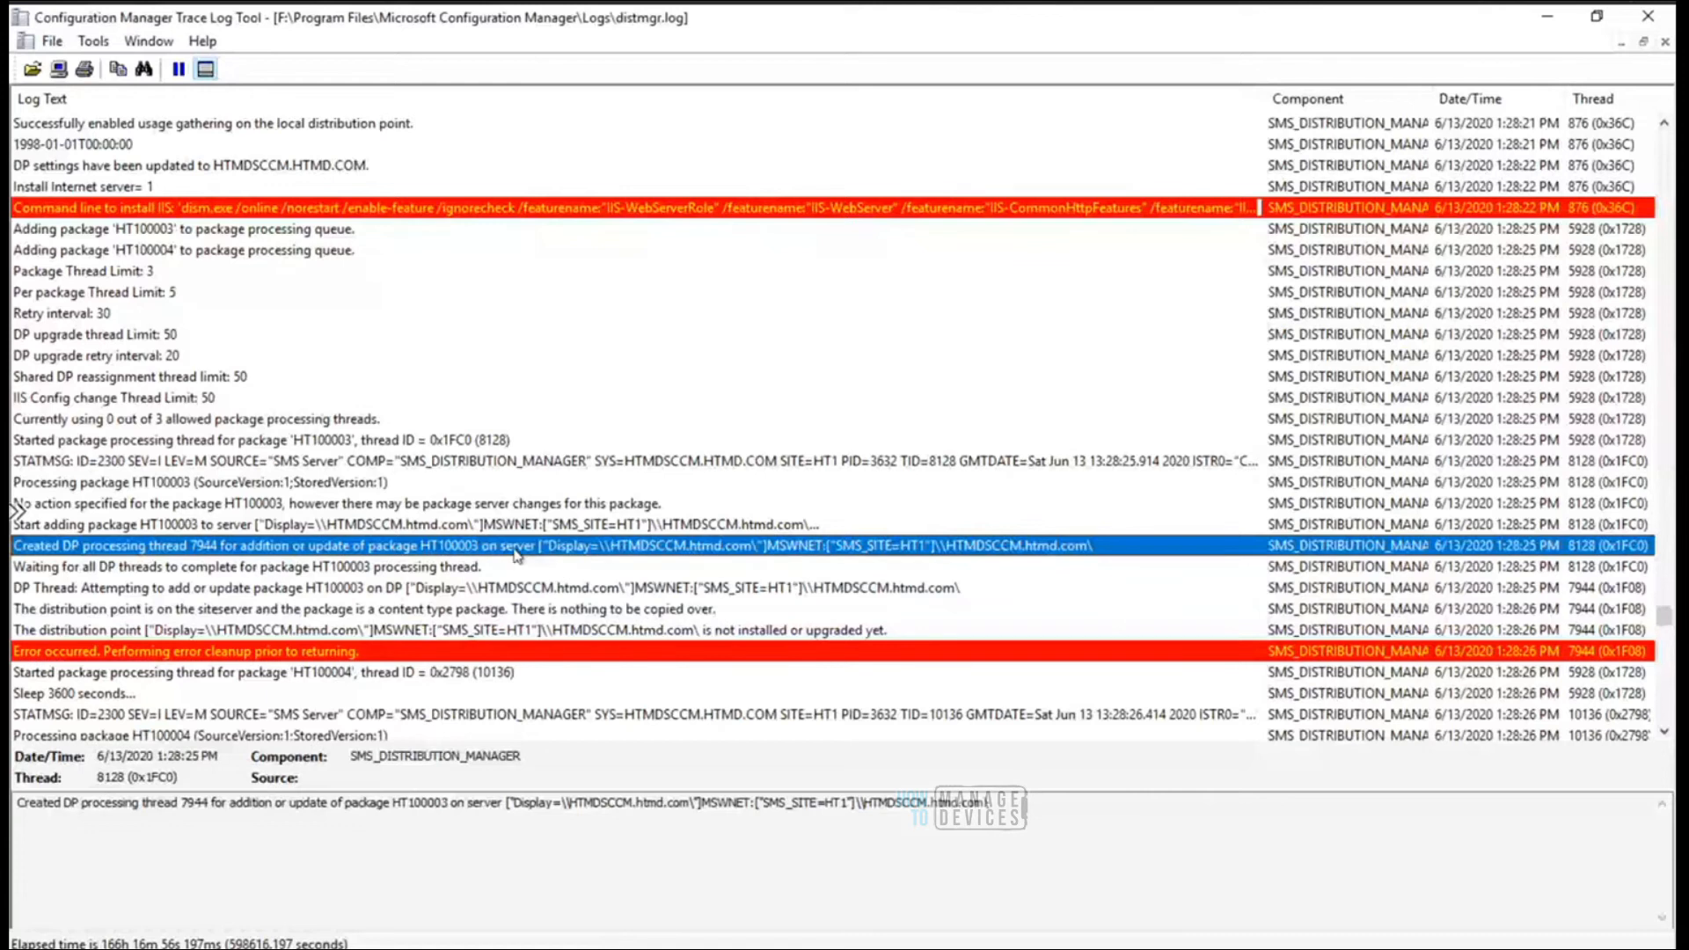
click(347, 568)
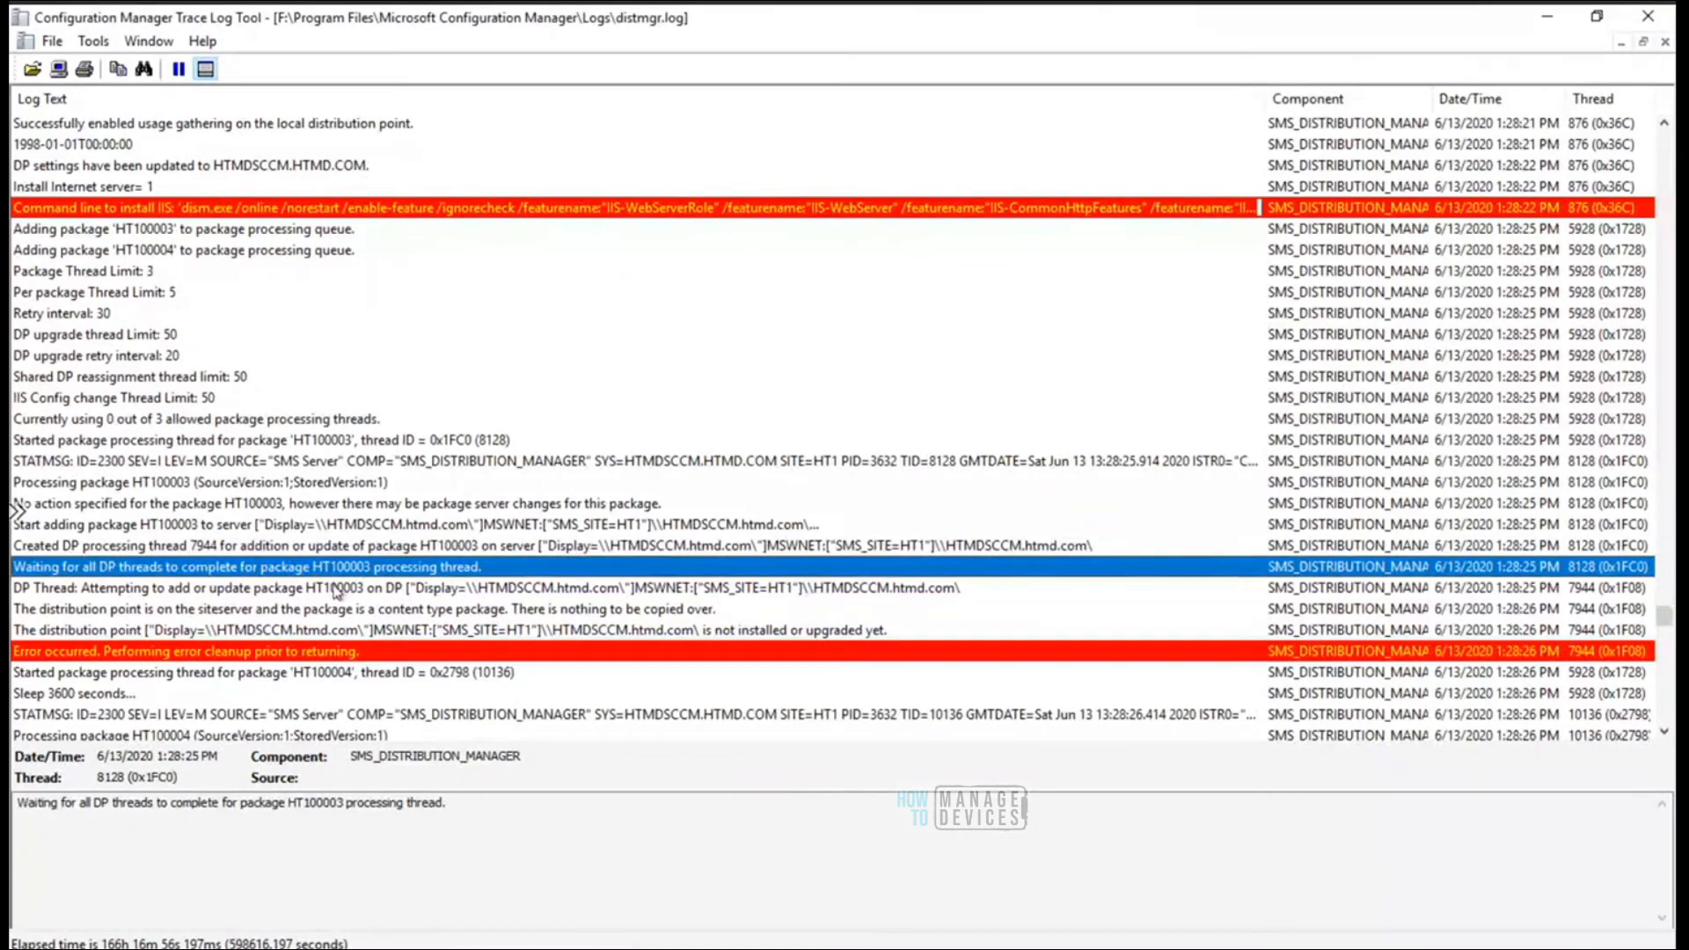
click(337, 590)
click(367, 611)
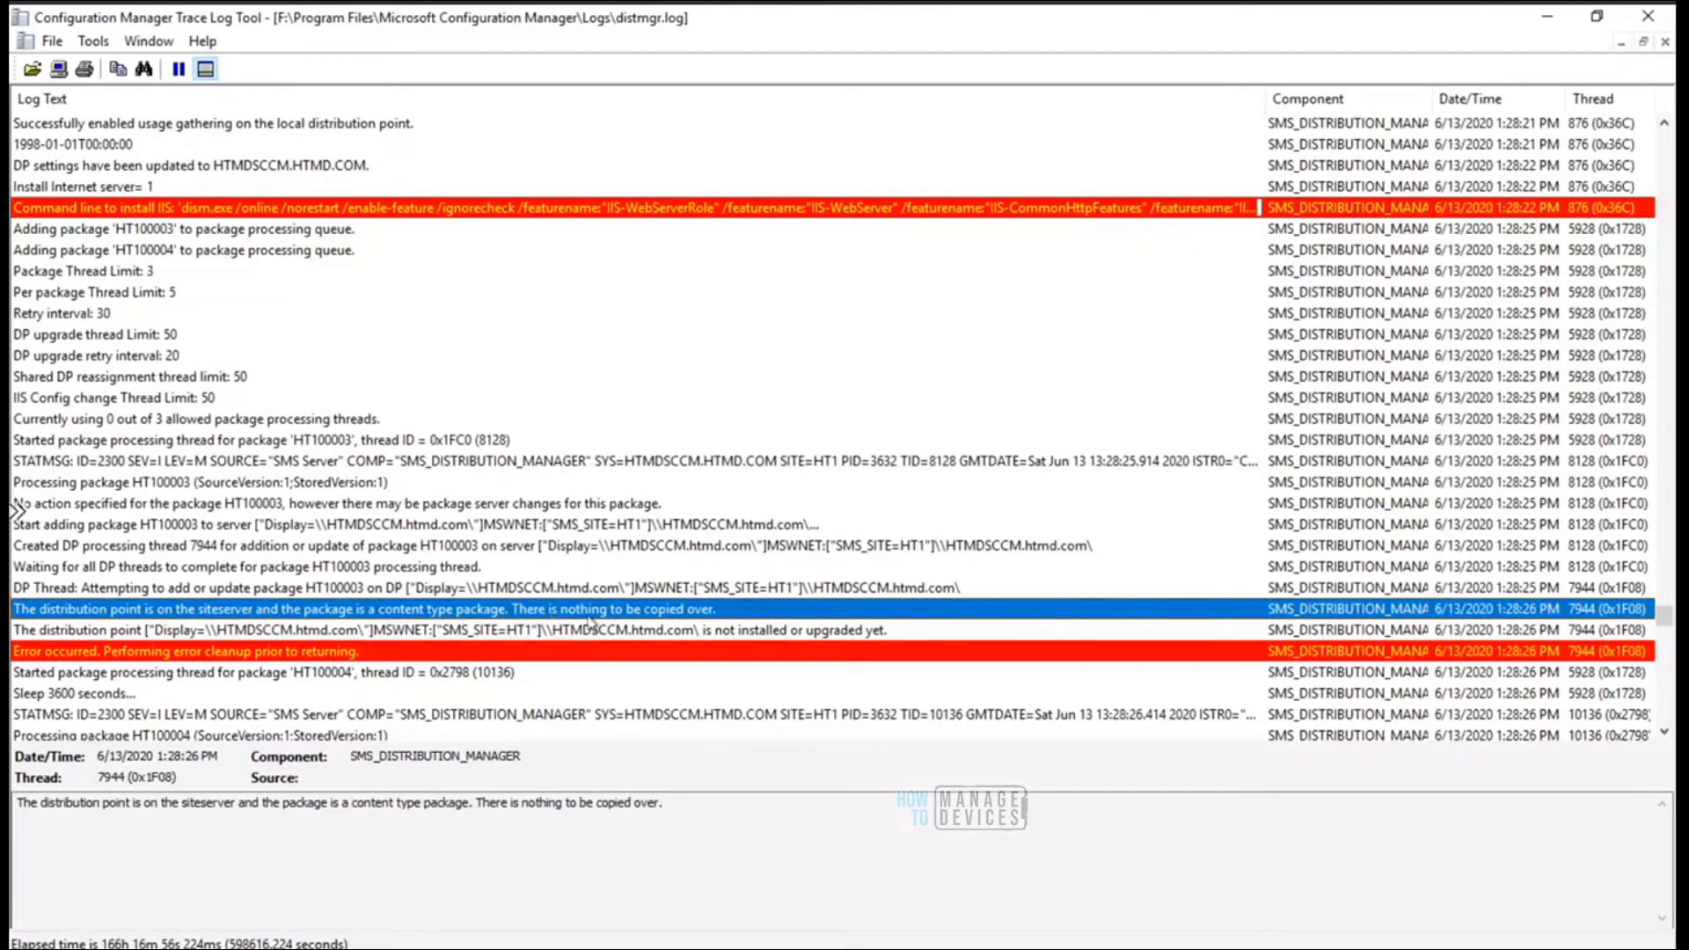
click(747, 632)
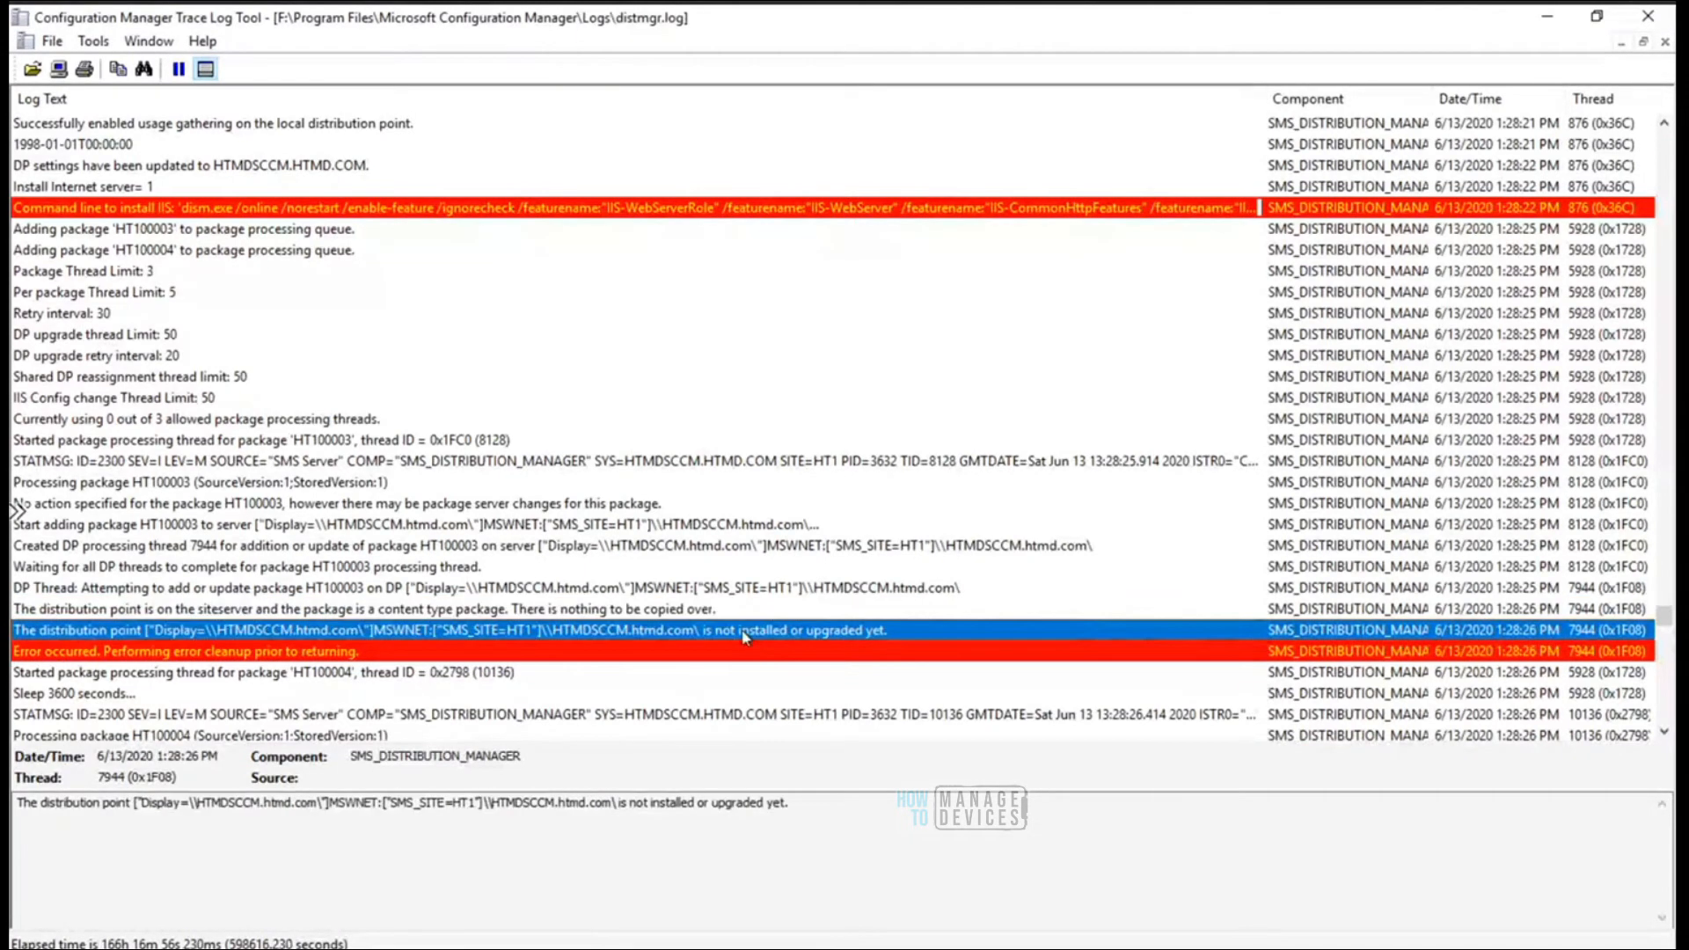
key(Down)
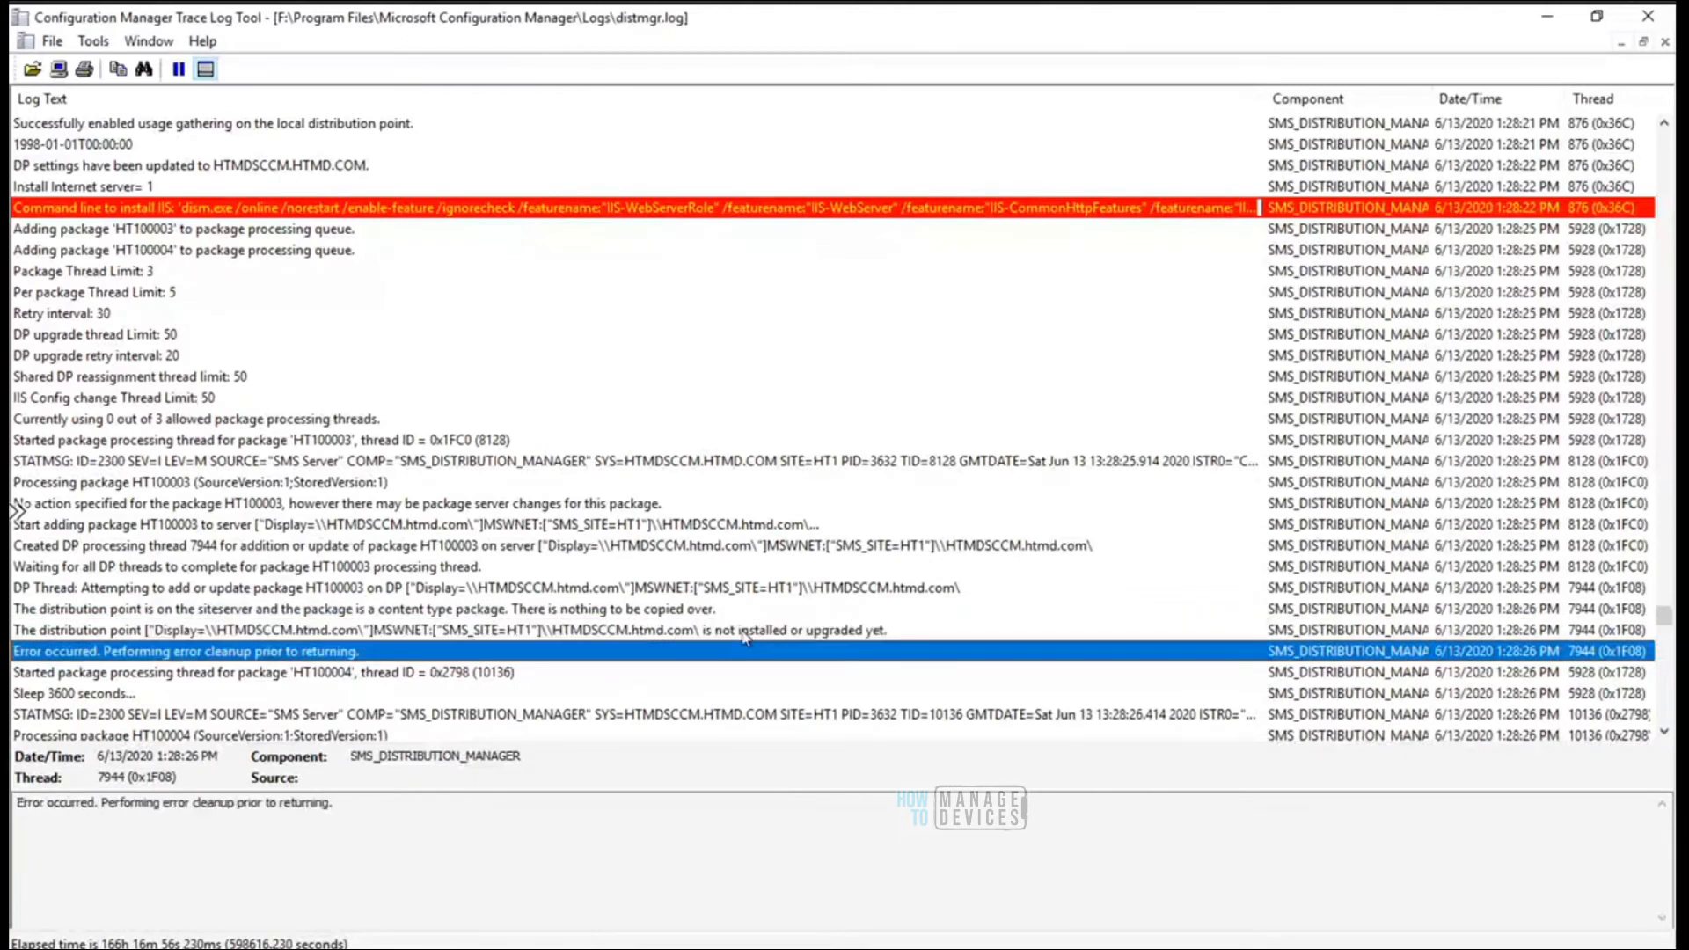
Follow the HT100004 processing entries from the thread start to the line on the distribution point's installation state
key(Down)
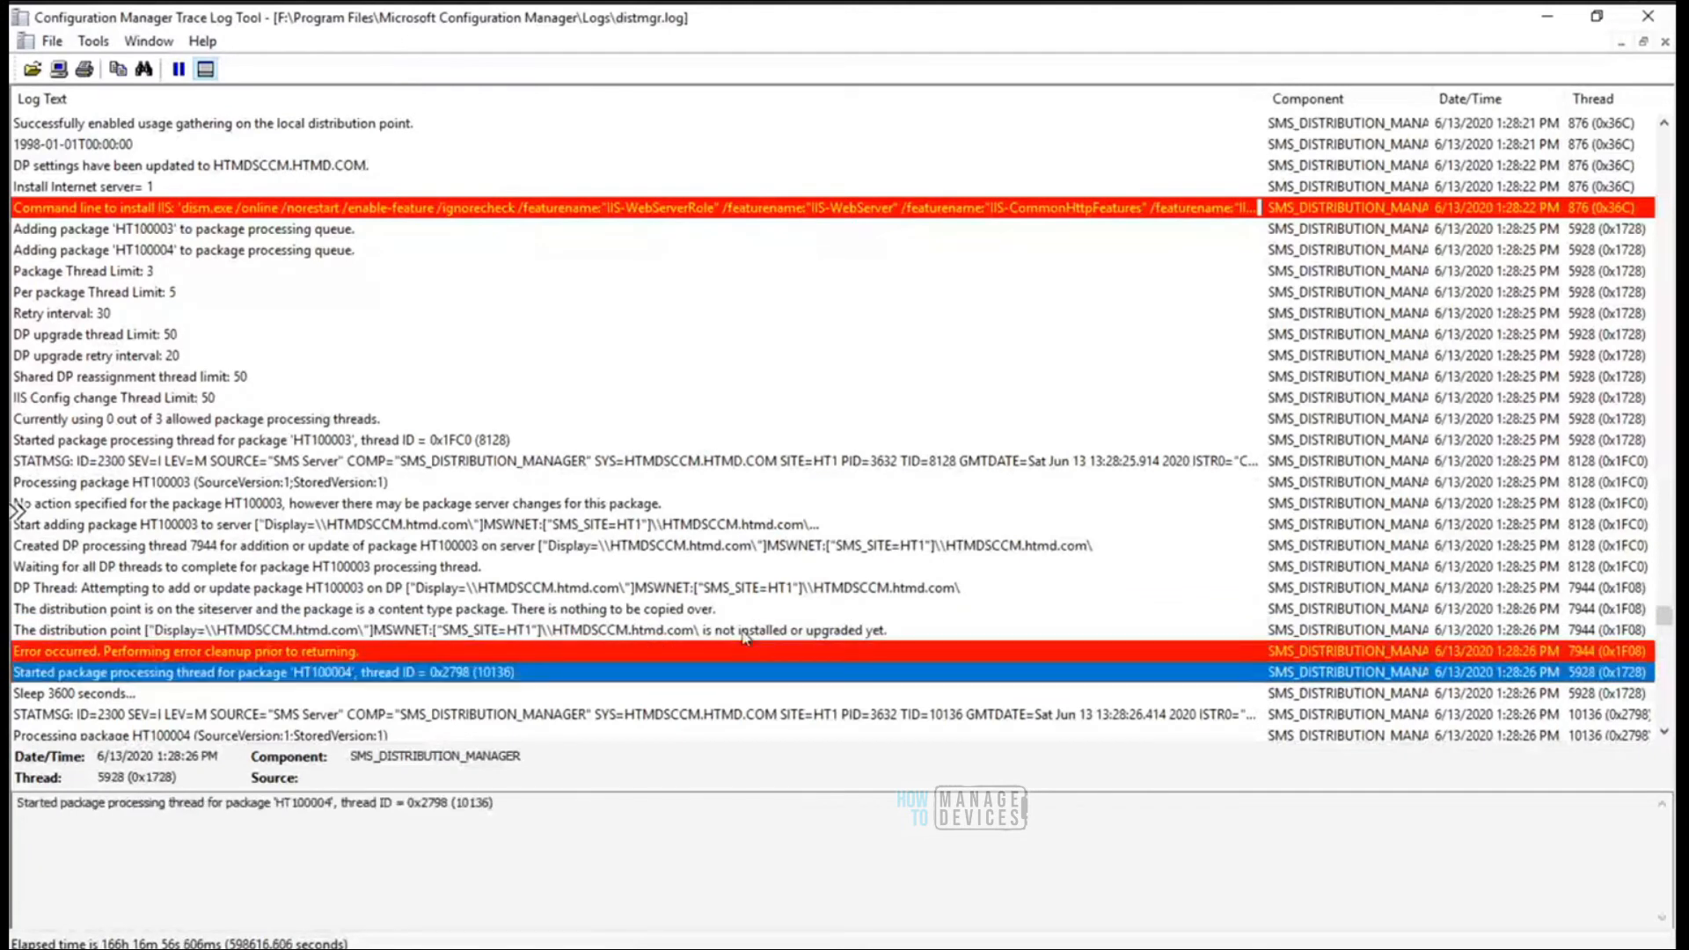
key(Down)
key(Down)
key(Up)
key(Up)
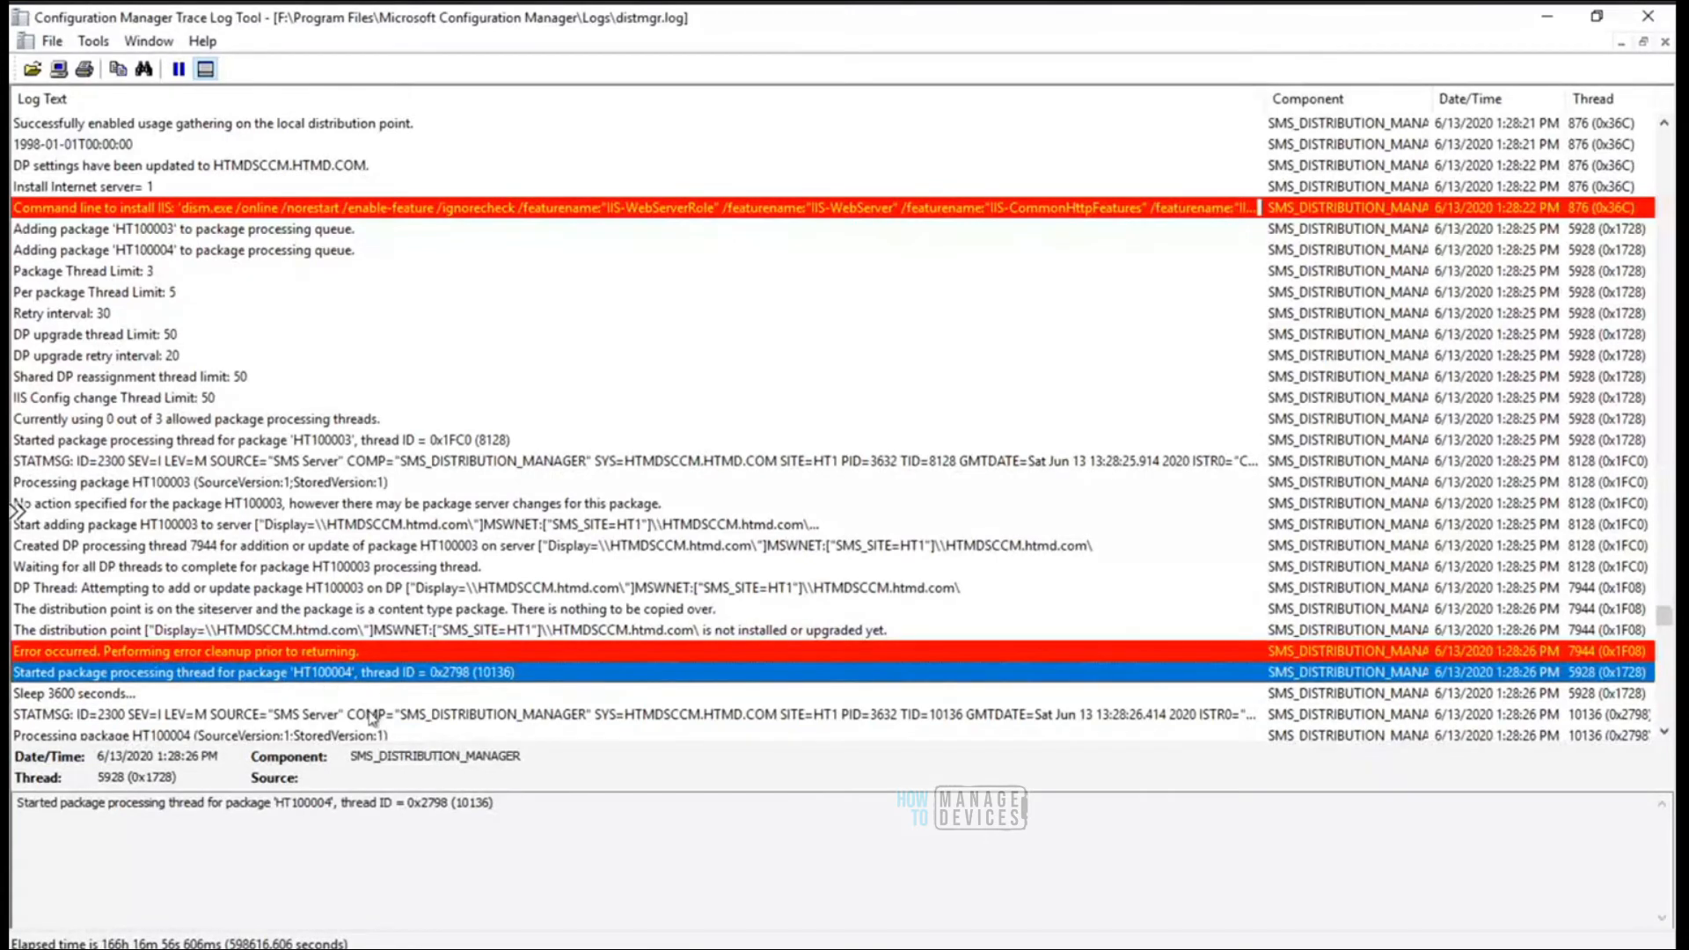
click(373, 716)
key(Down)
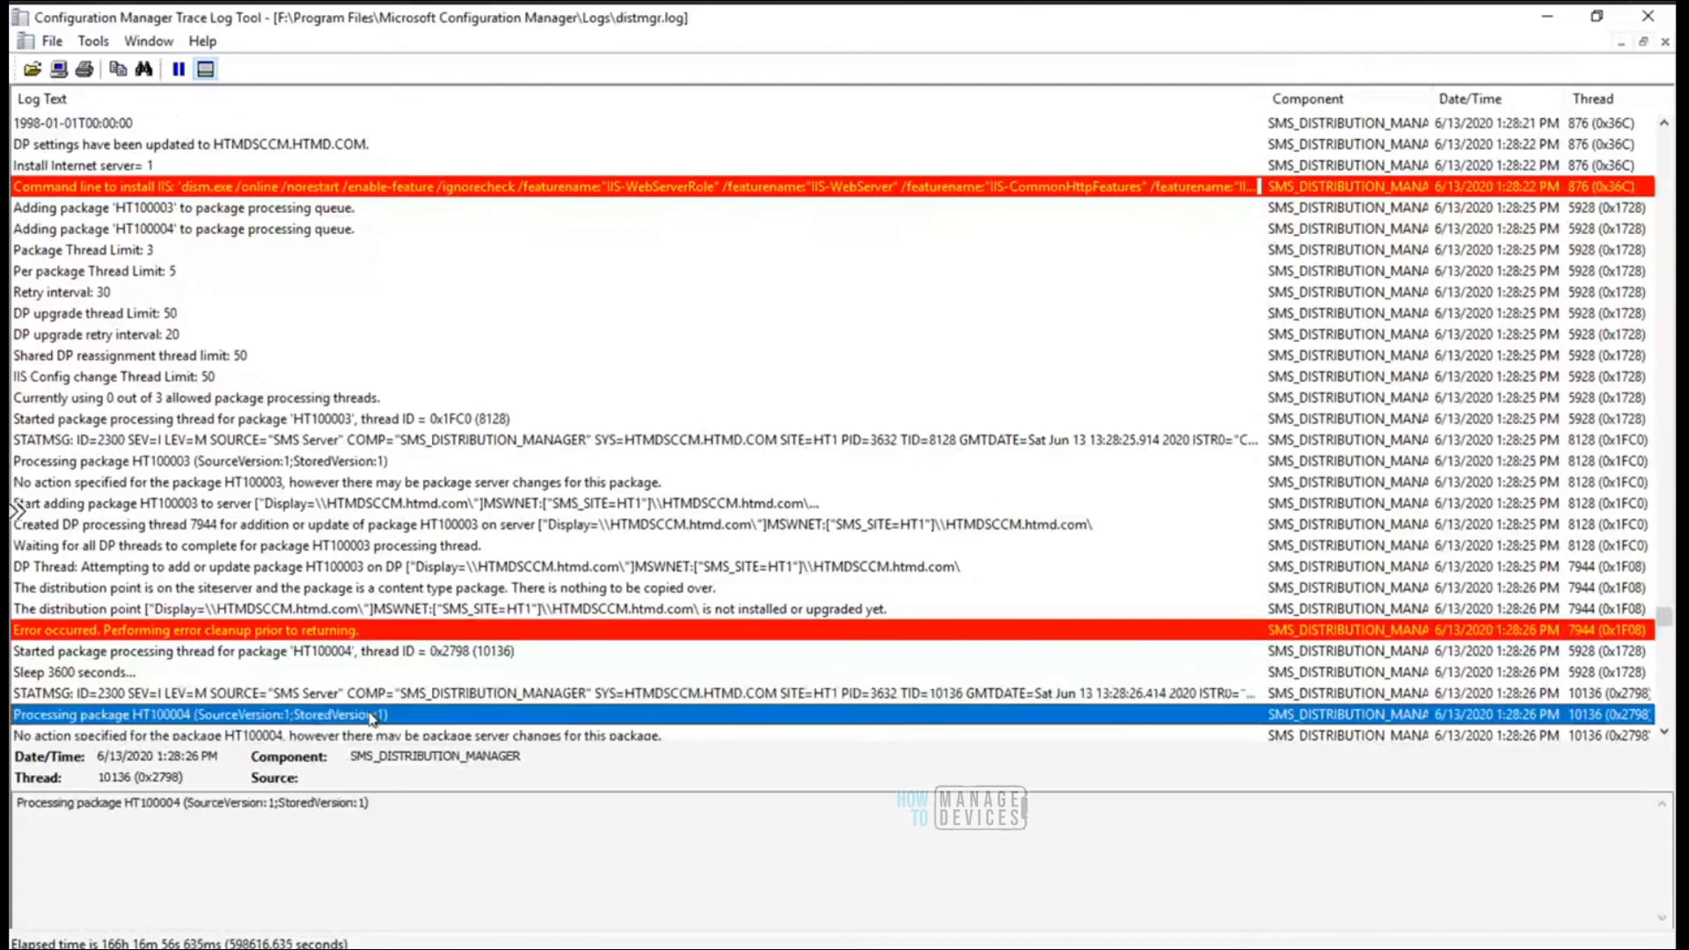
key(Down)
key(Down)
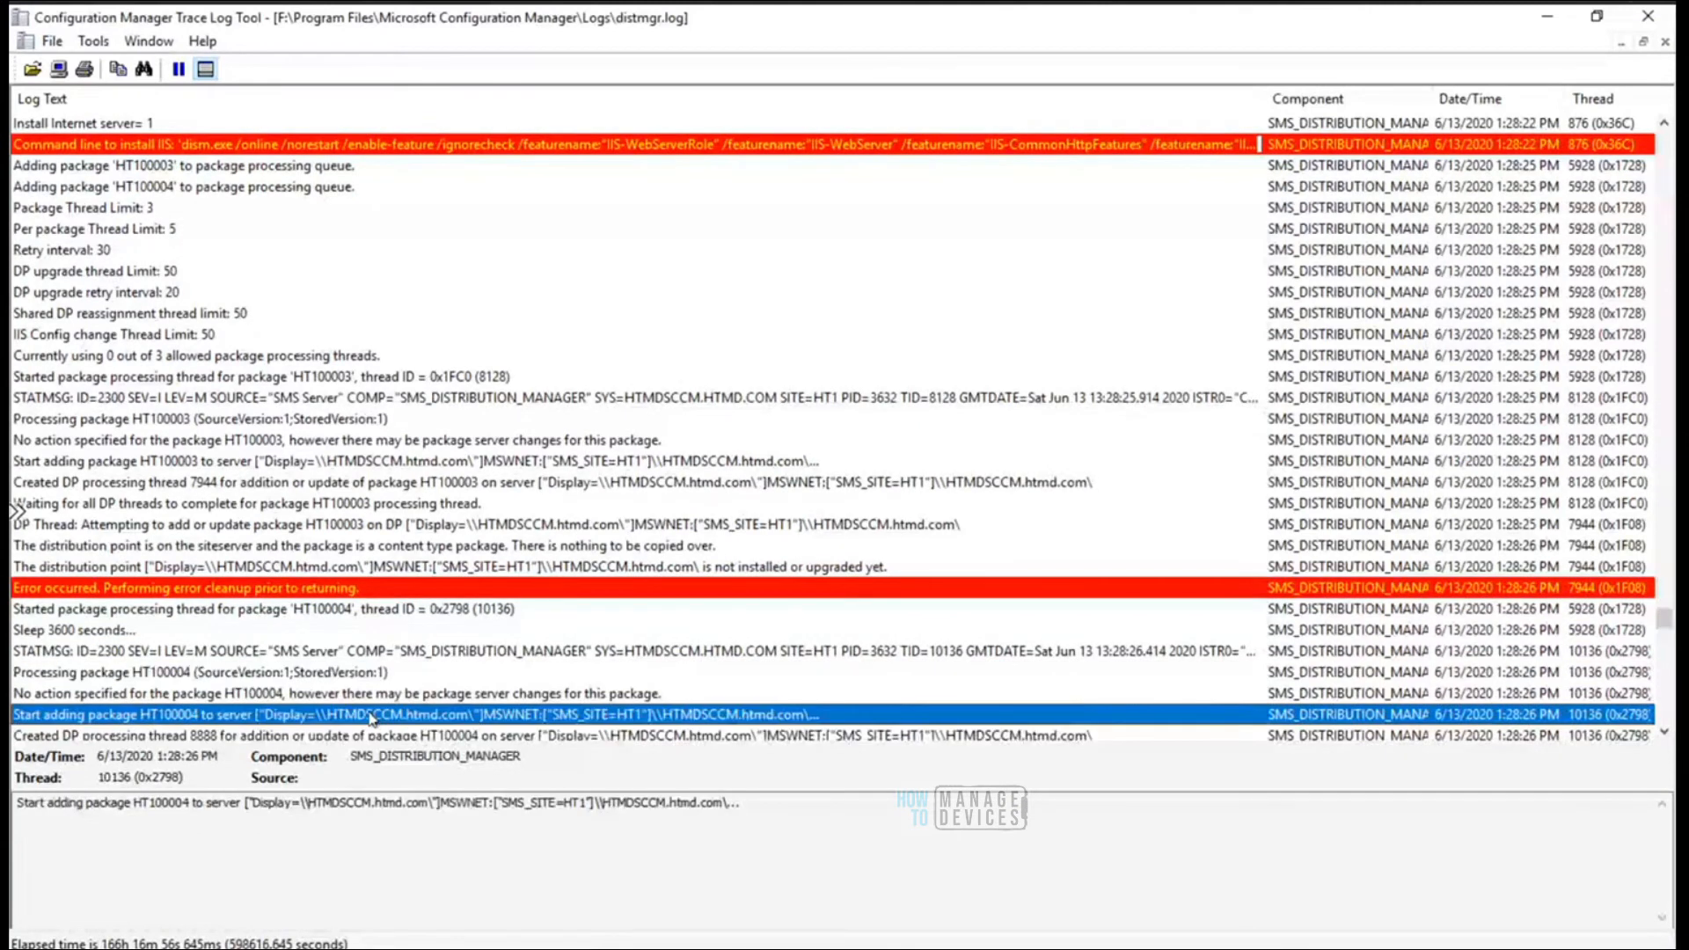
key(Down)
key(Down)
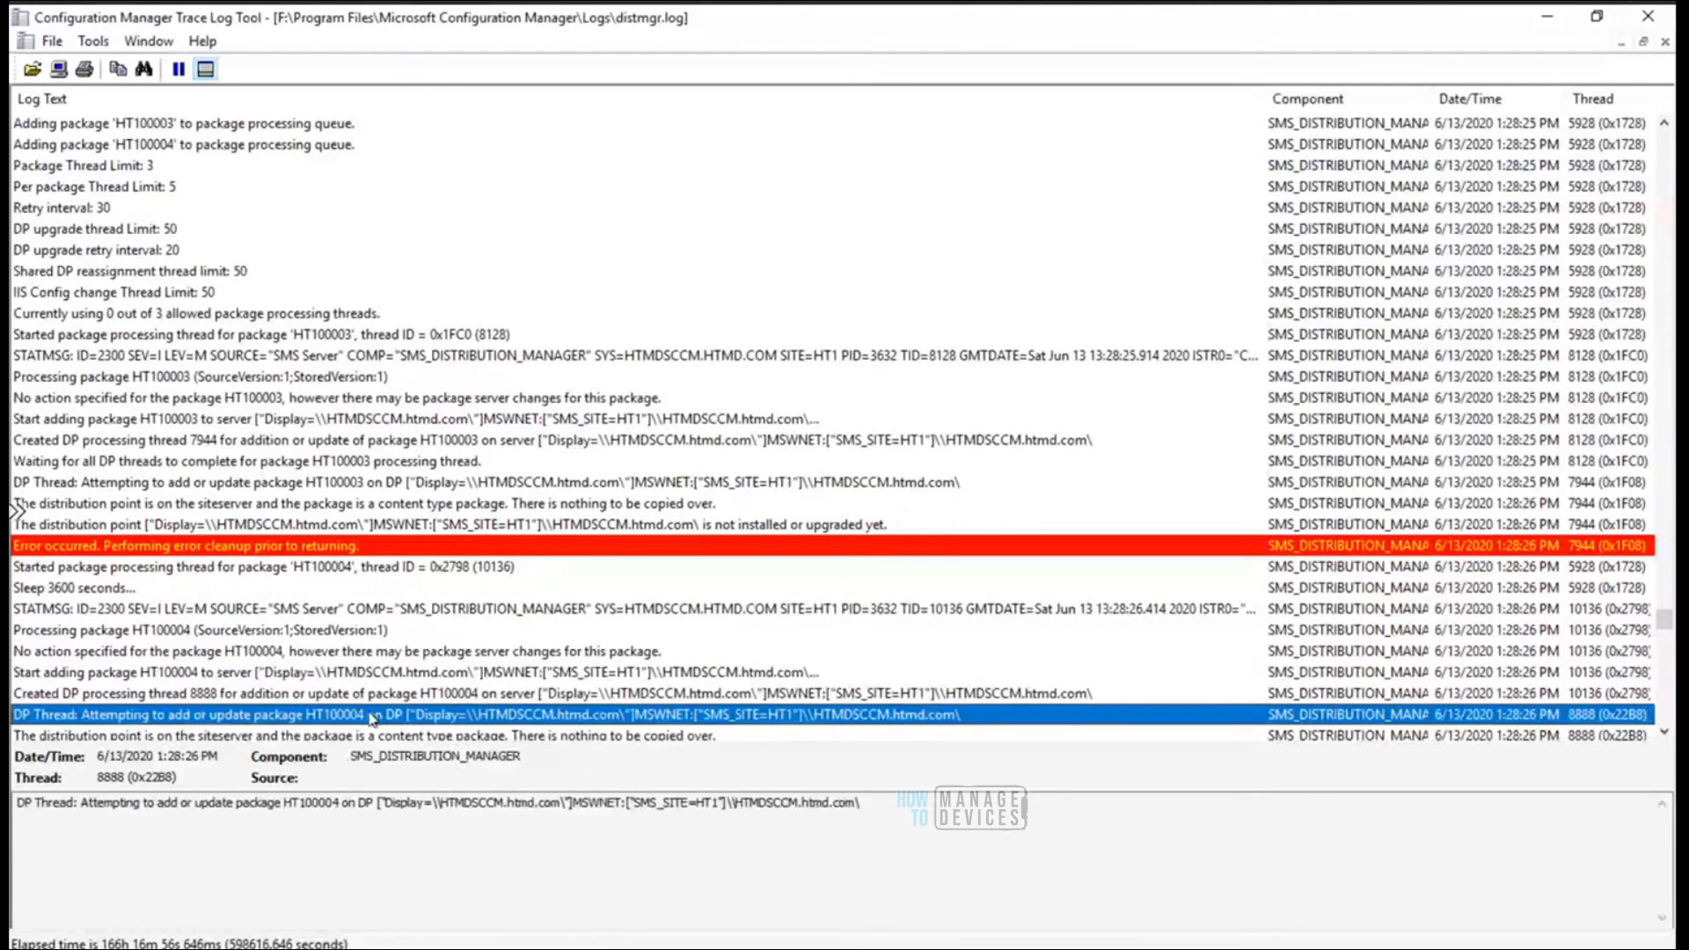
key(Down)
key(Down)
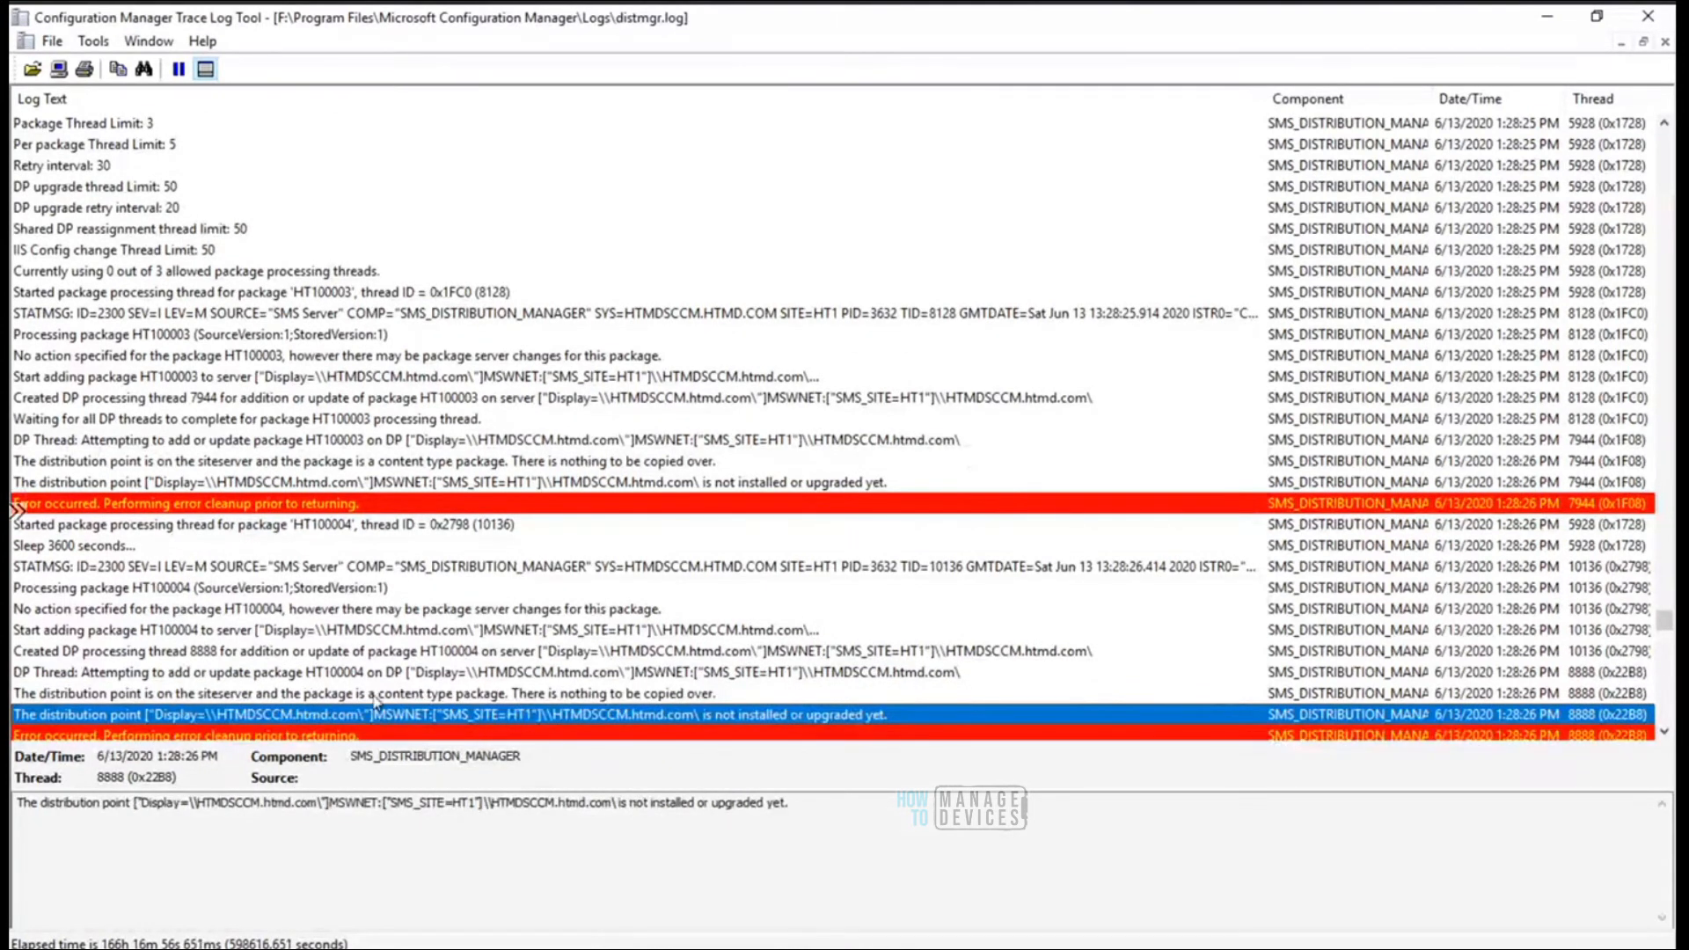
Examine the entries for HT100004's DP thread 8888 and the IIS config change handling for the distribution point
click(381, 676)
key(Down)
key(Down)
key(Down)
key(Down)
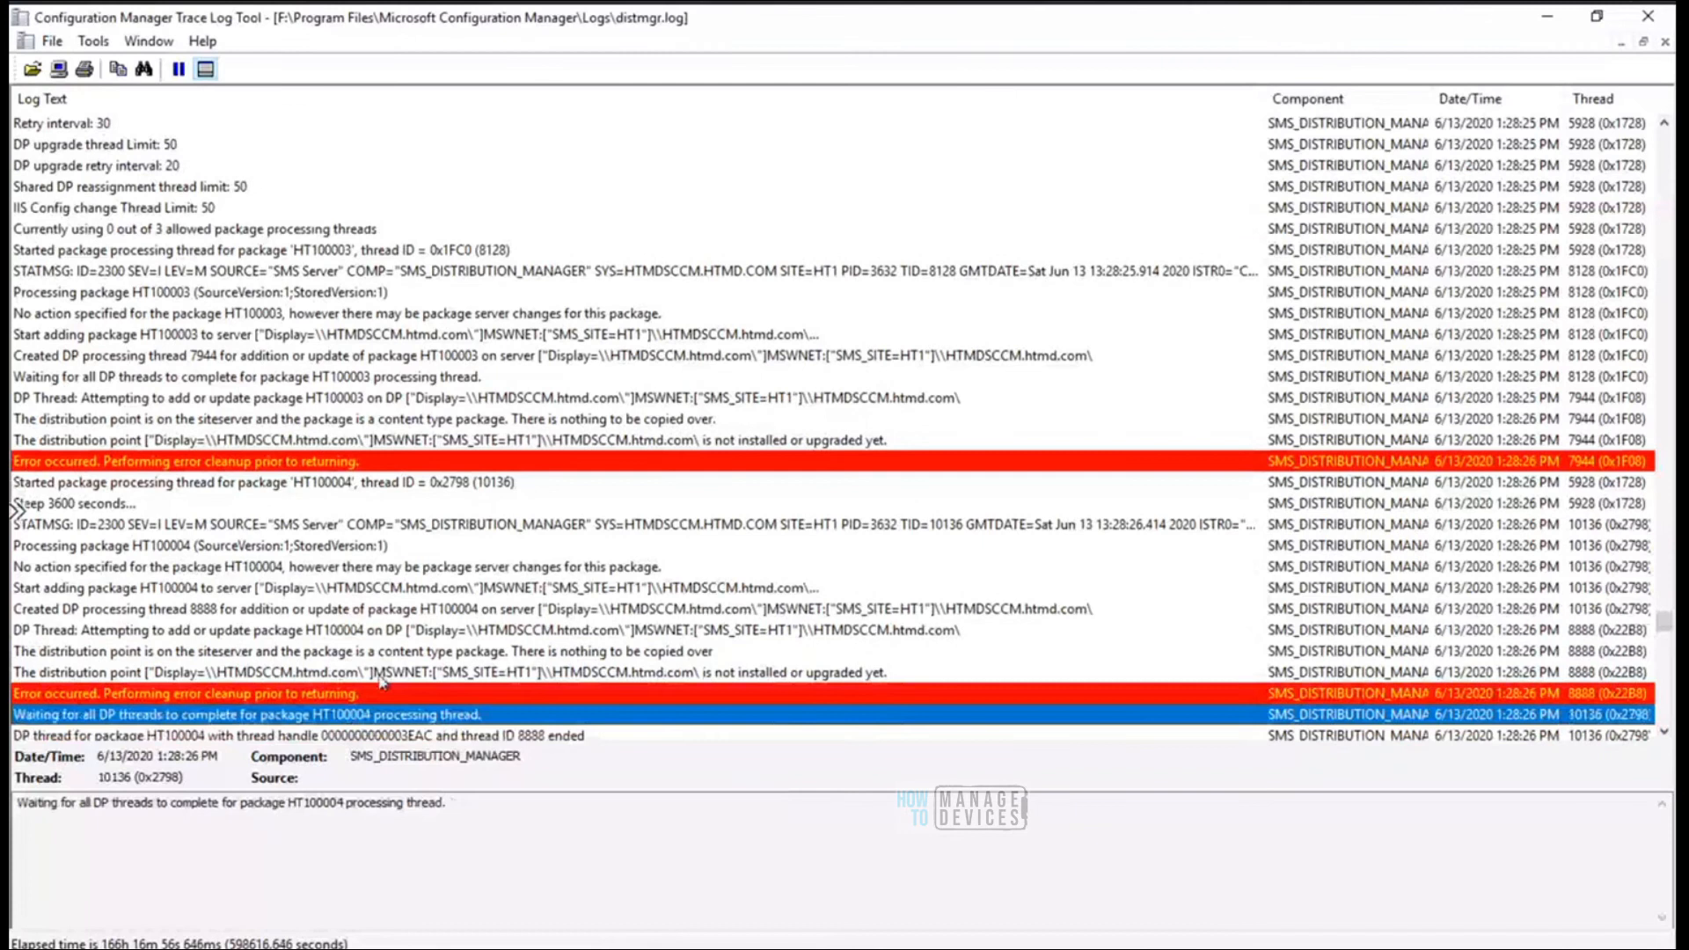
key(Down)
key(Down)
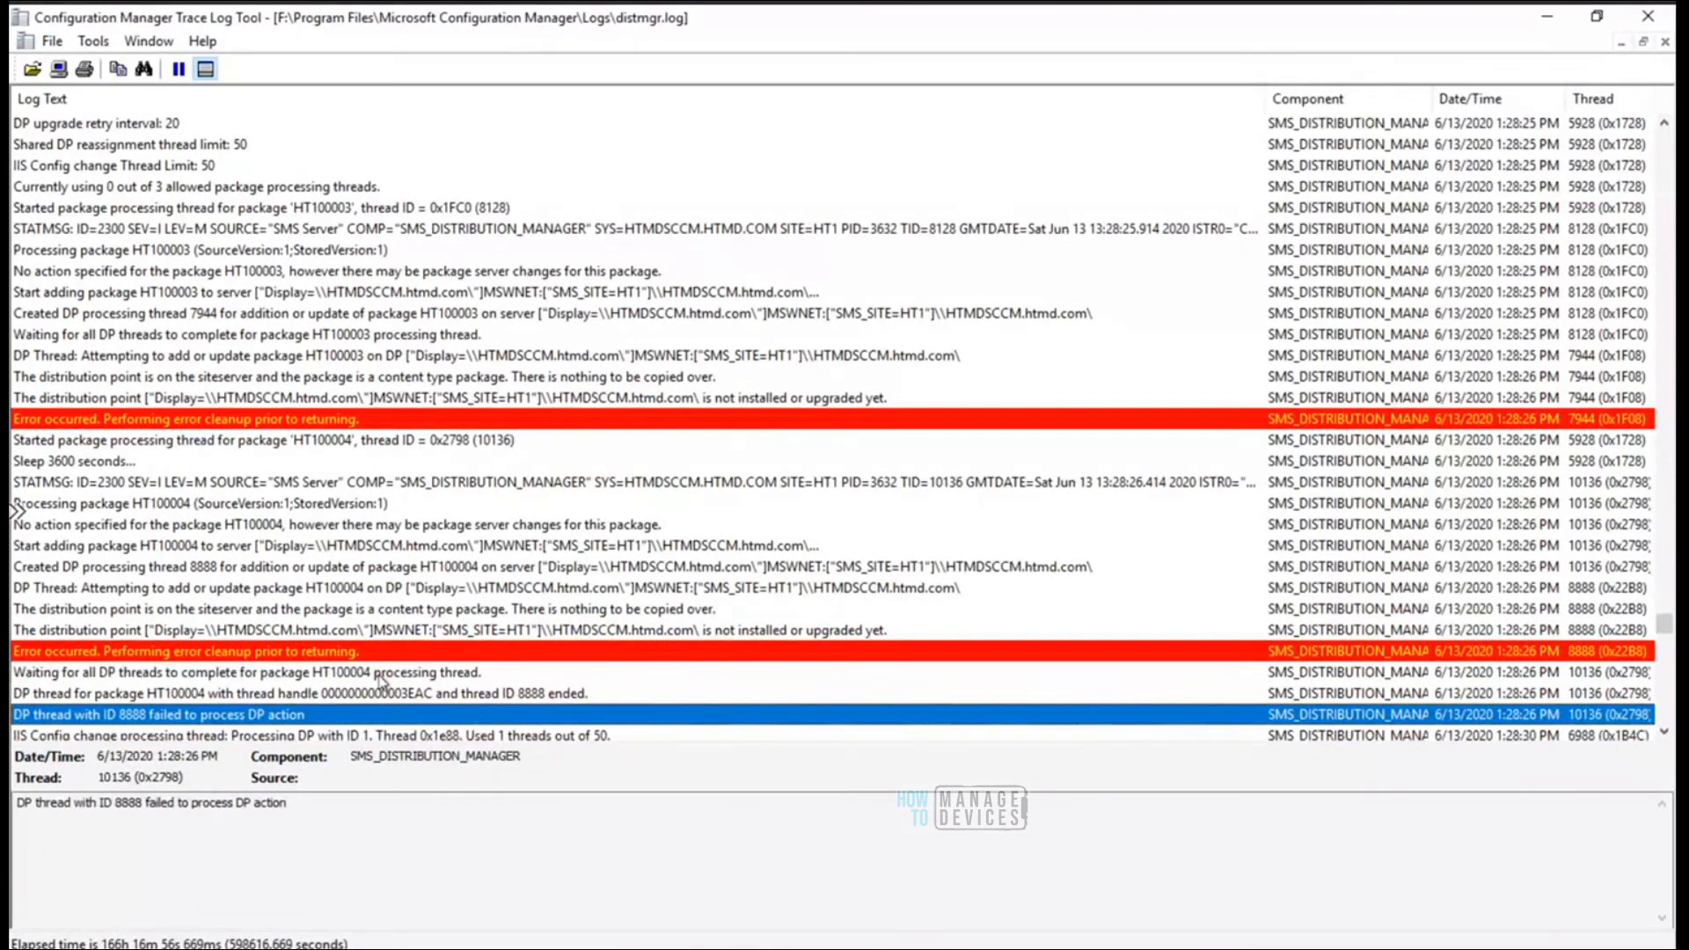
key(Down)
key(Down)
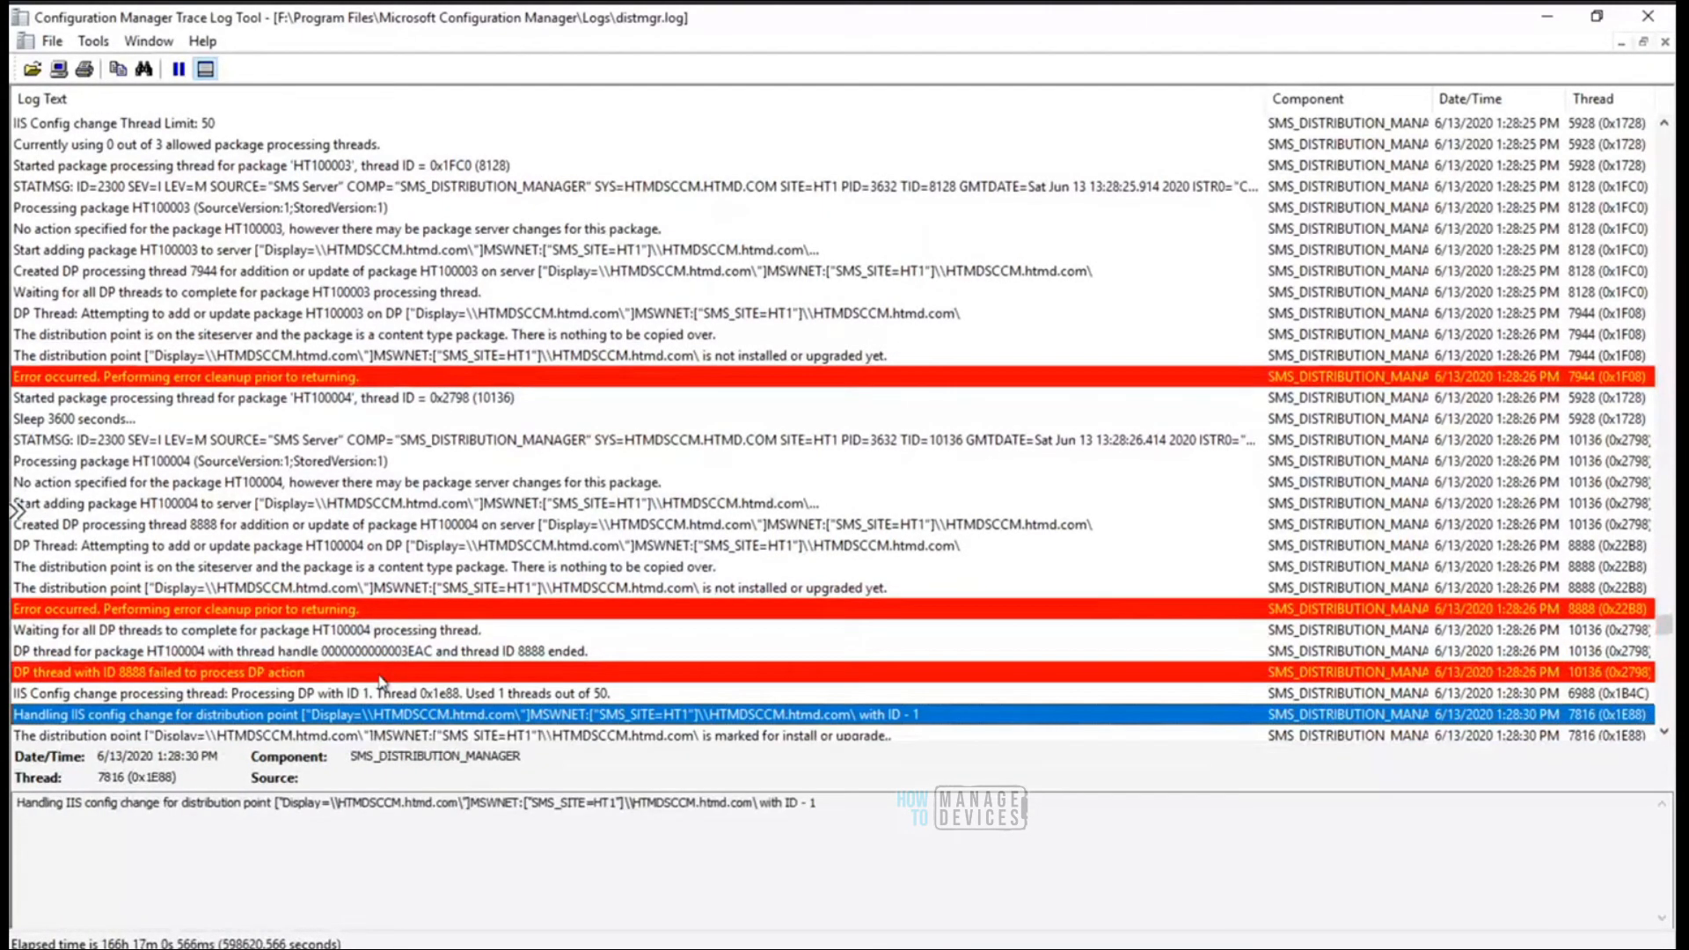
key(Down)
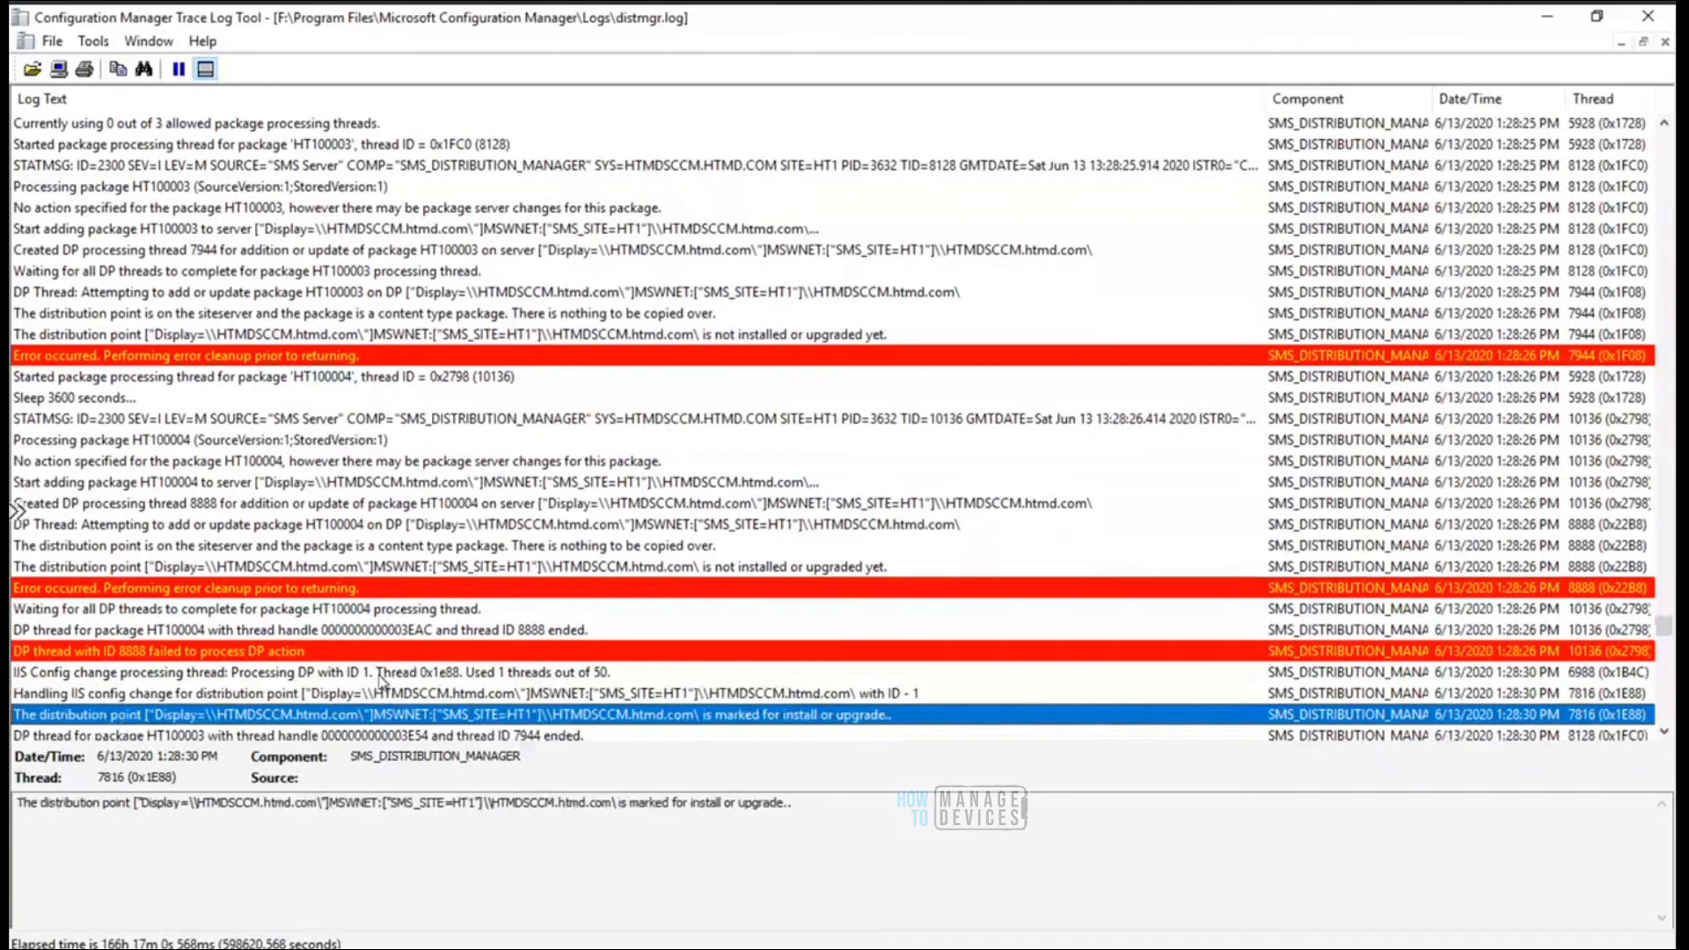
Read on from the HT100003 DP thread 7944 entries to the source version entry of package HT100004
key(Down)
key(Down)
key(Down)
key(Down)
key(Down)
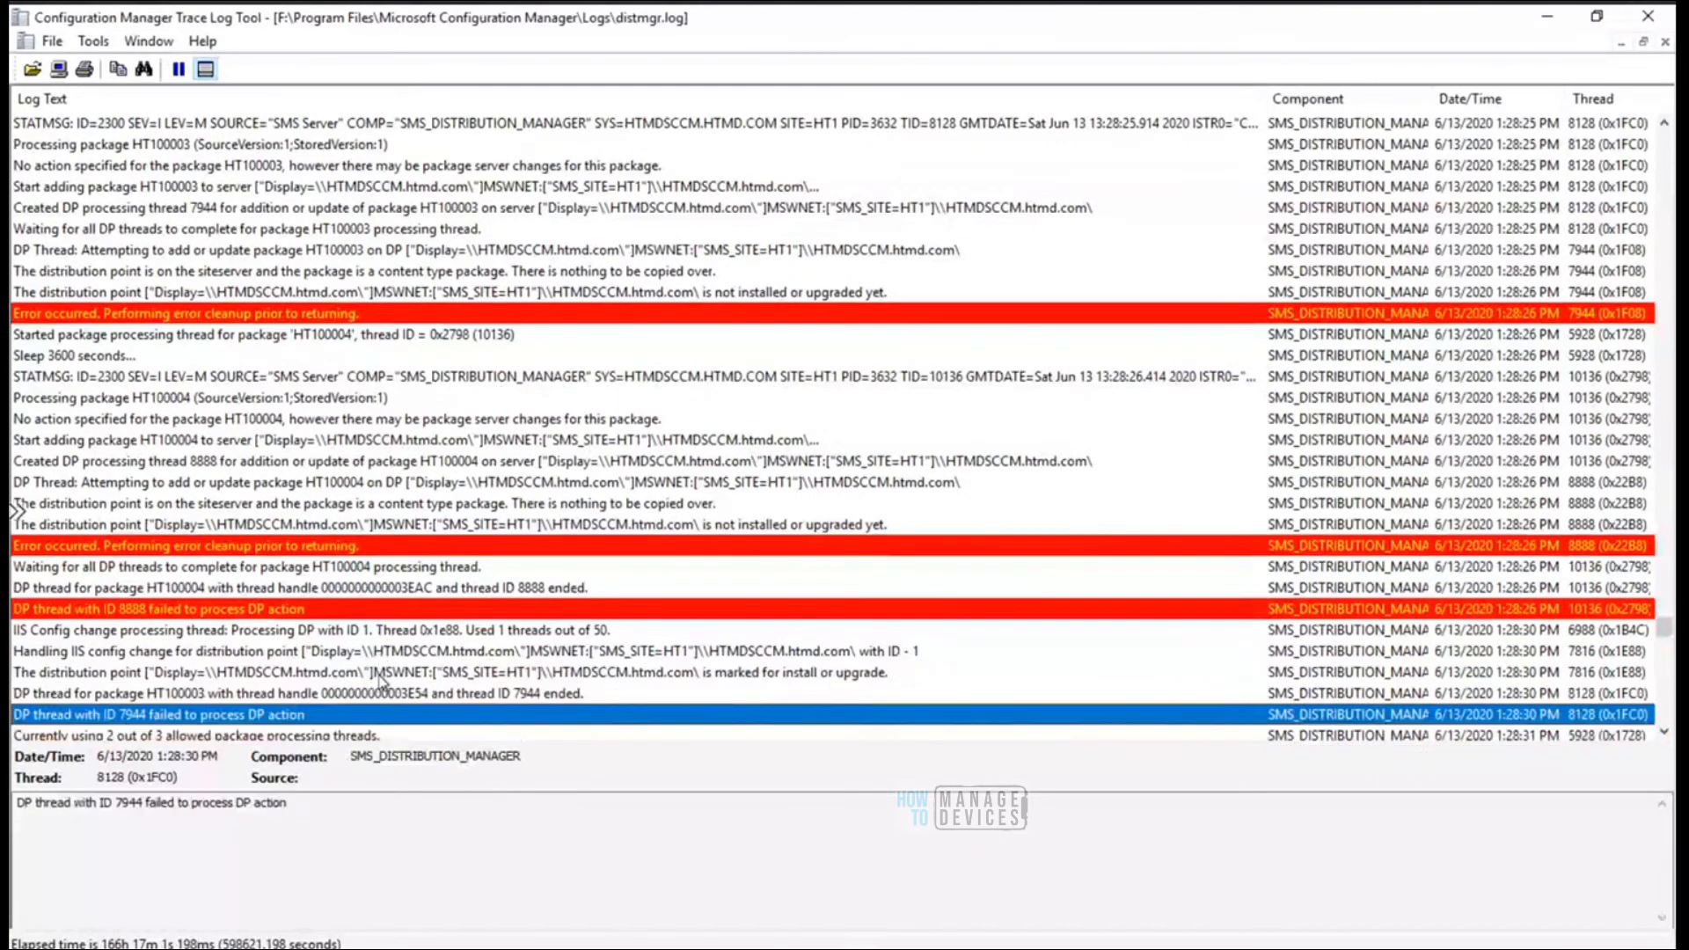
key(Down)
key(Down)
key(Down)
key(Down)
key(Down)
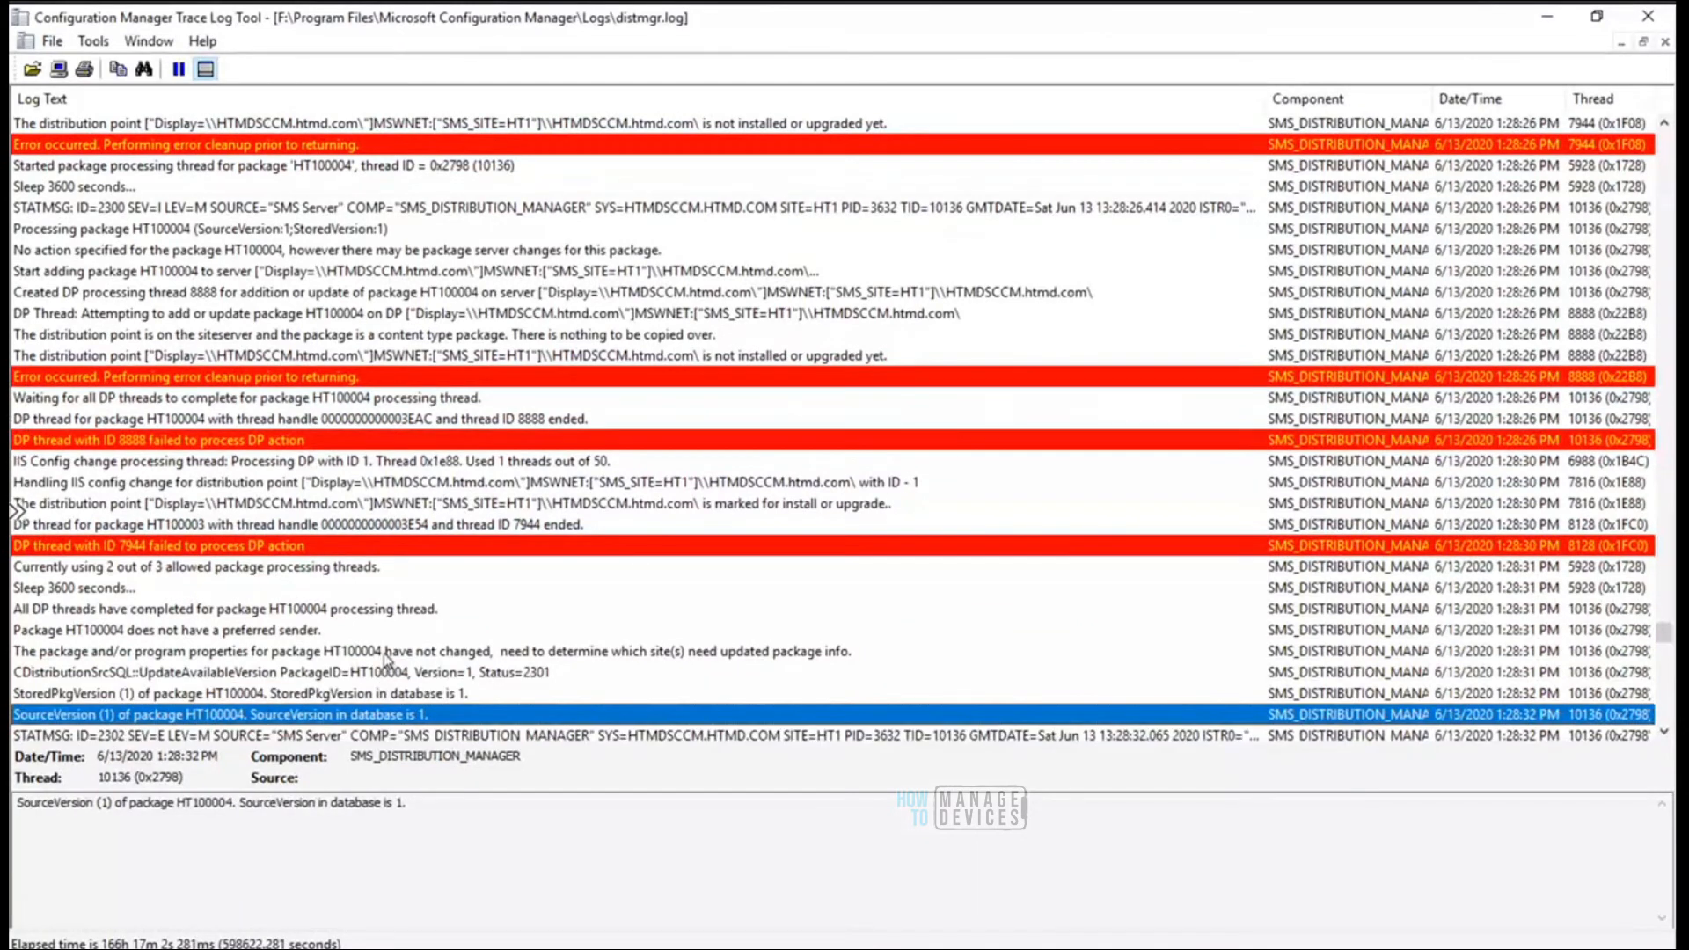
Review the HT100004 package properties and version entries again, continuing past the exit of its processing thread
click(384, 653)
key(Down)
key(Down)
key(Down)
key(Down)
key(Down)
key(Down)
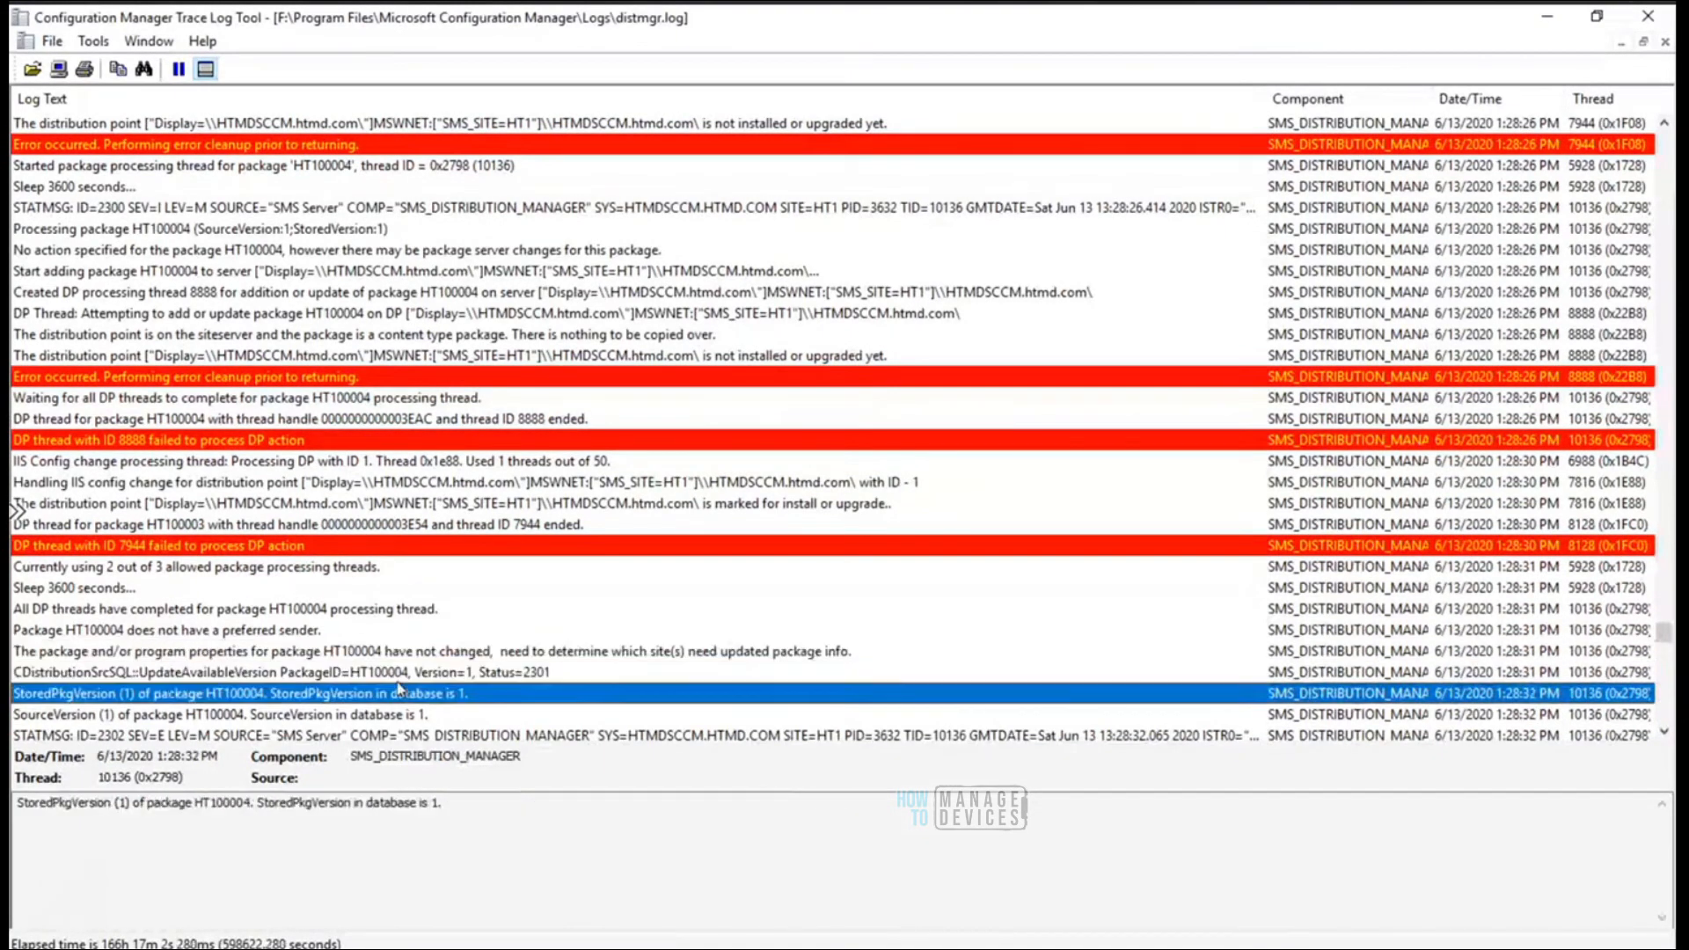
key(Down)
key(Down)
key(Down)
key(Down)
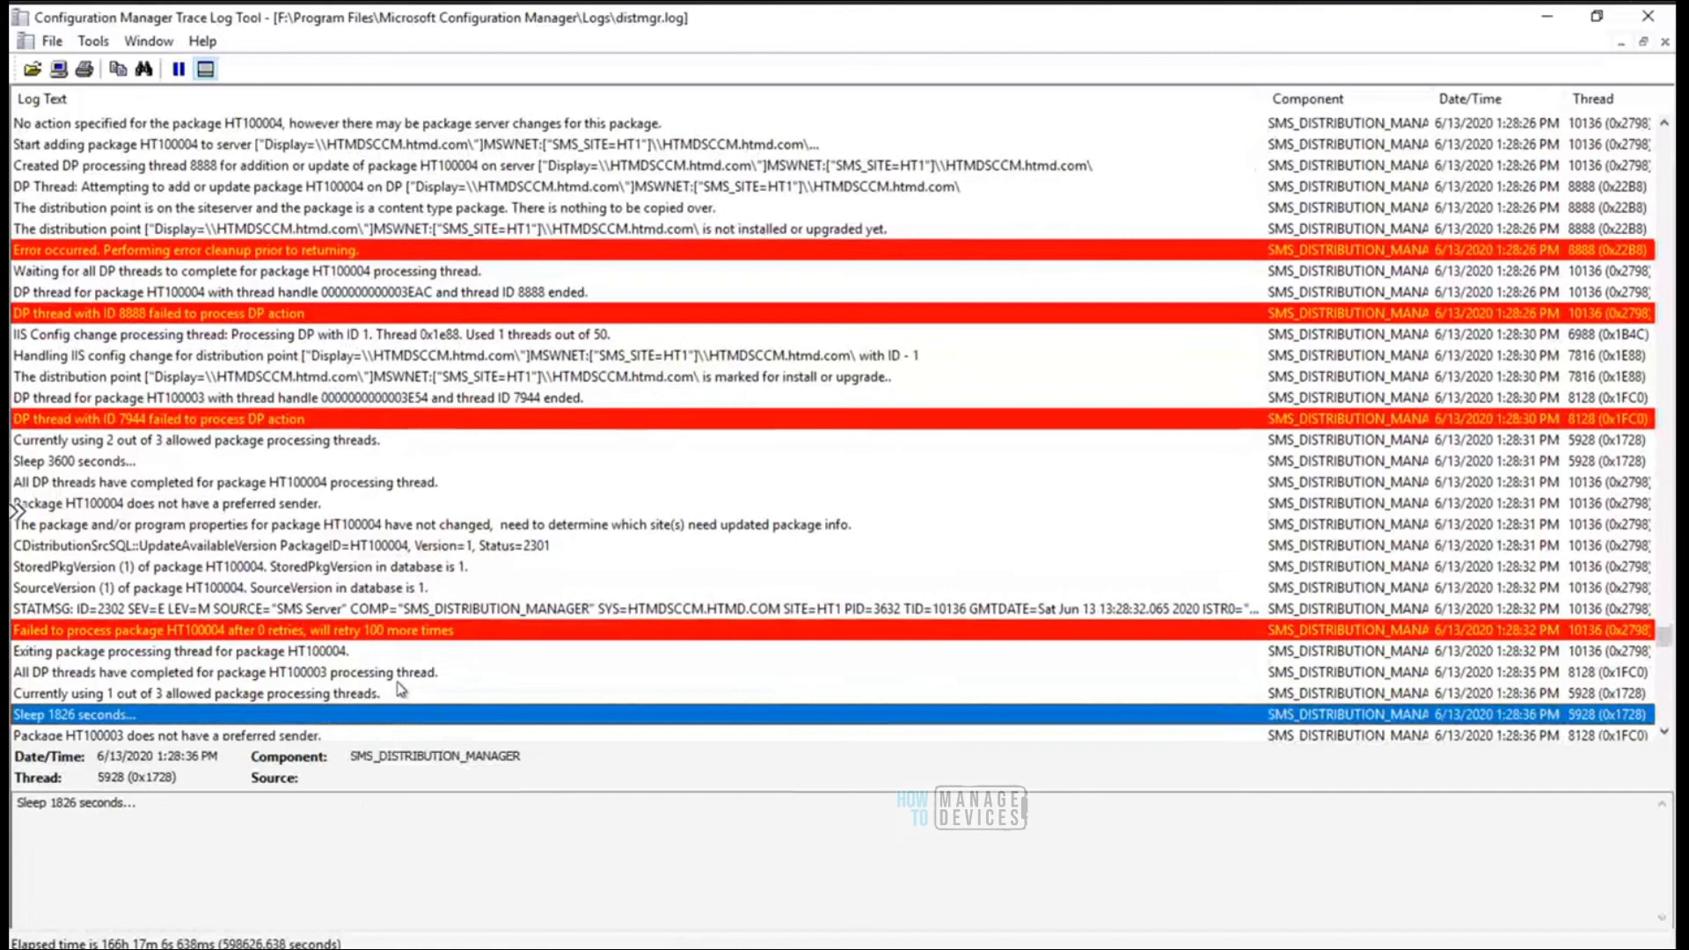
Examine the HT100004 processing failure, its thread exit and the full status message 2302 text
click(333, 613)
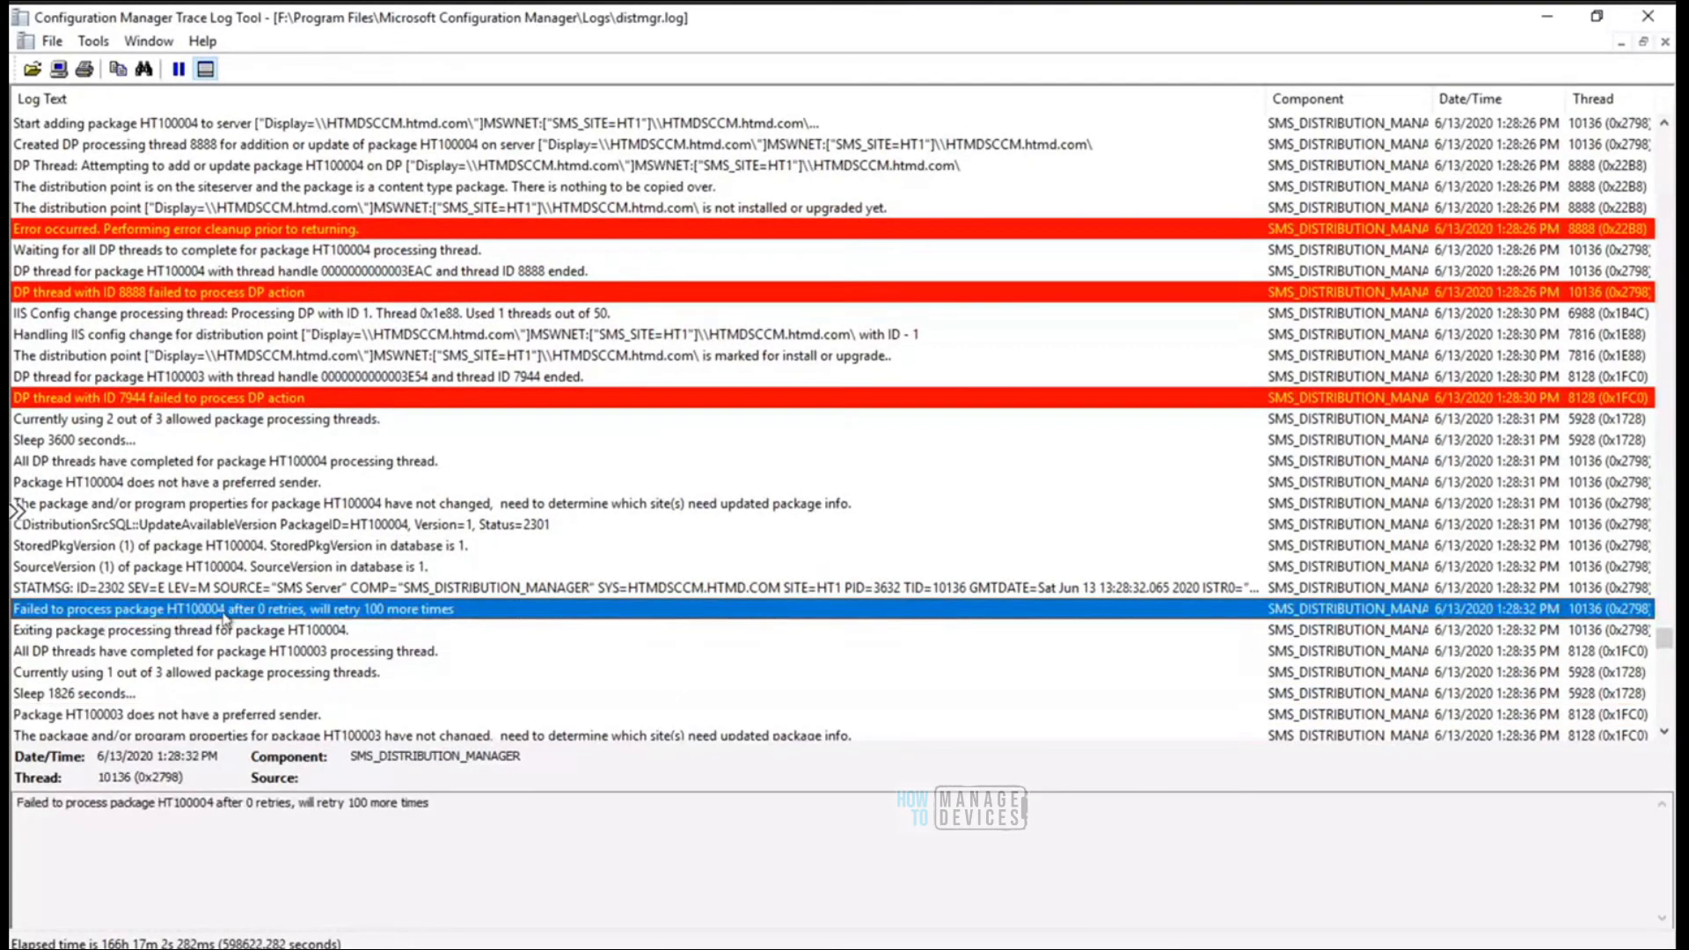
click(243, 634)
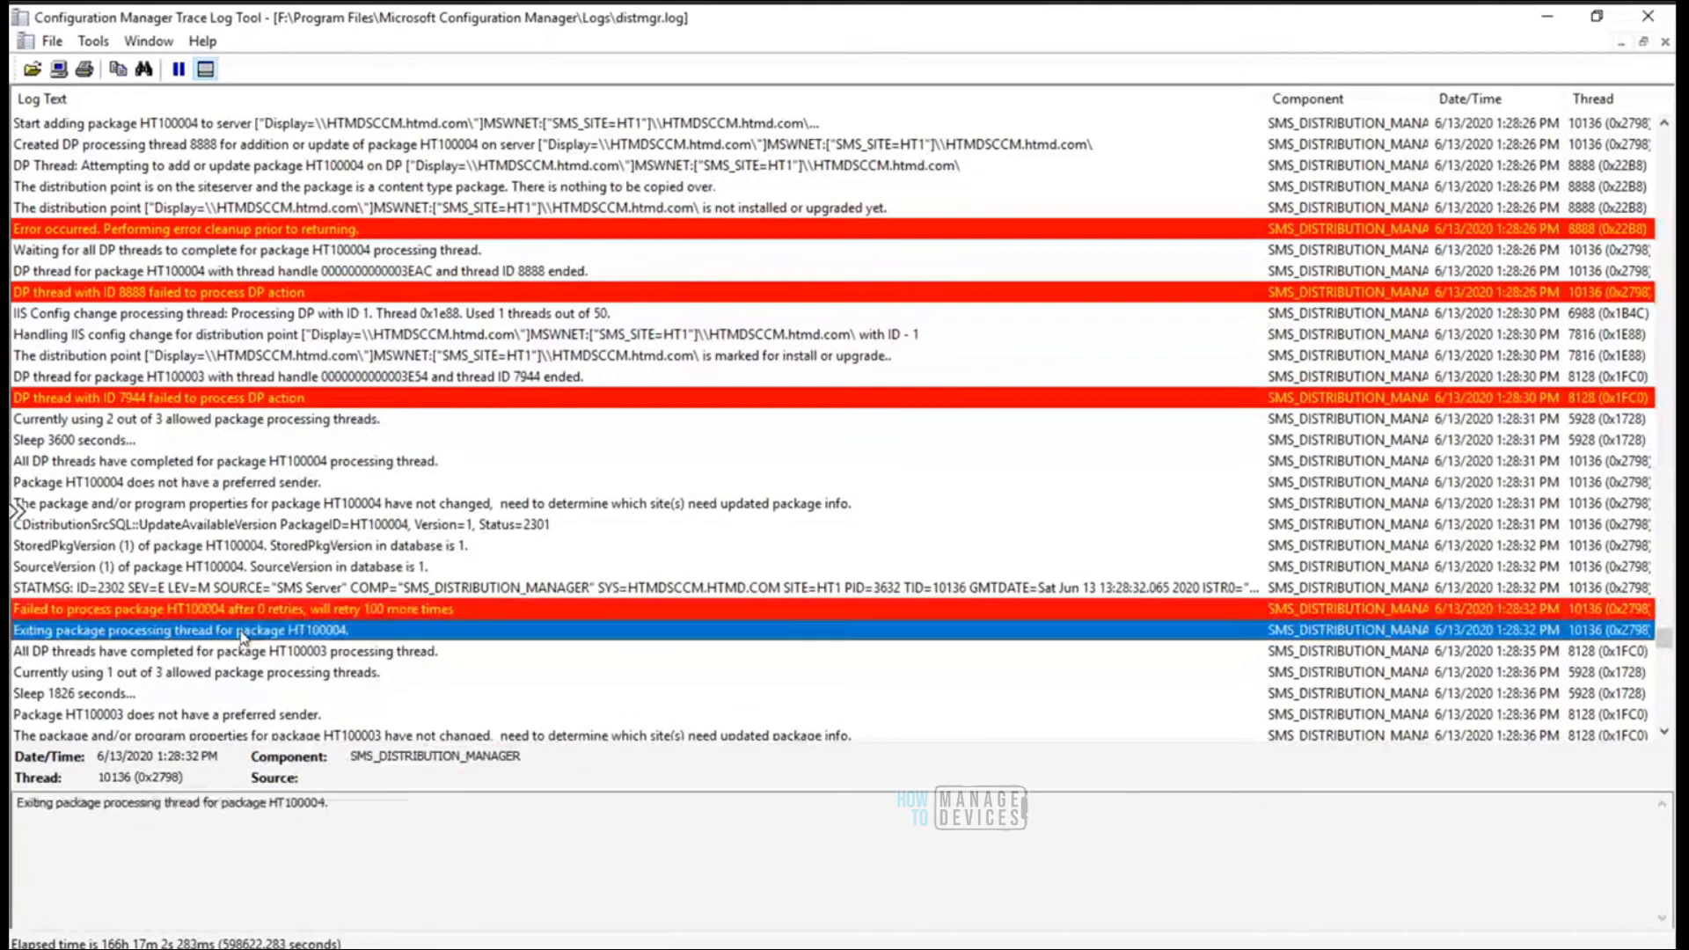
key(Down)
key(Down)
key(Down)
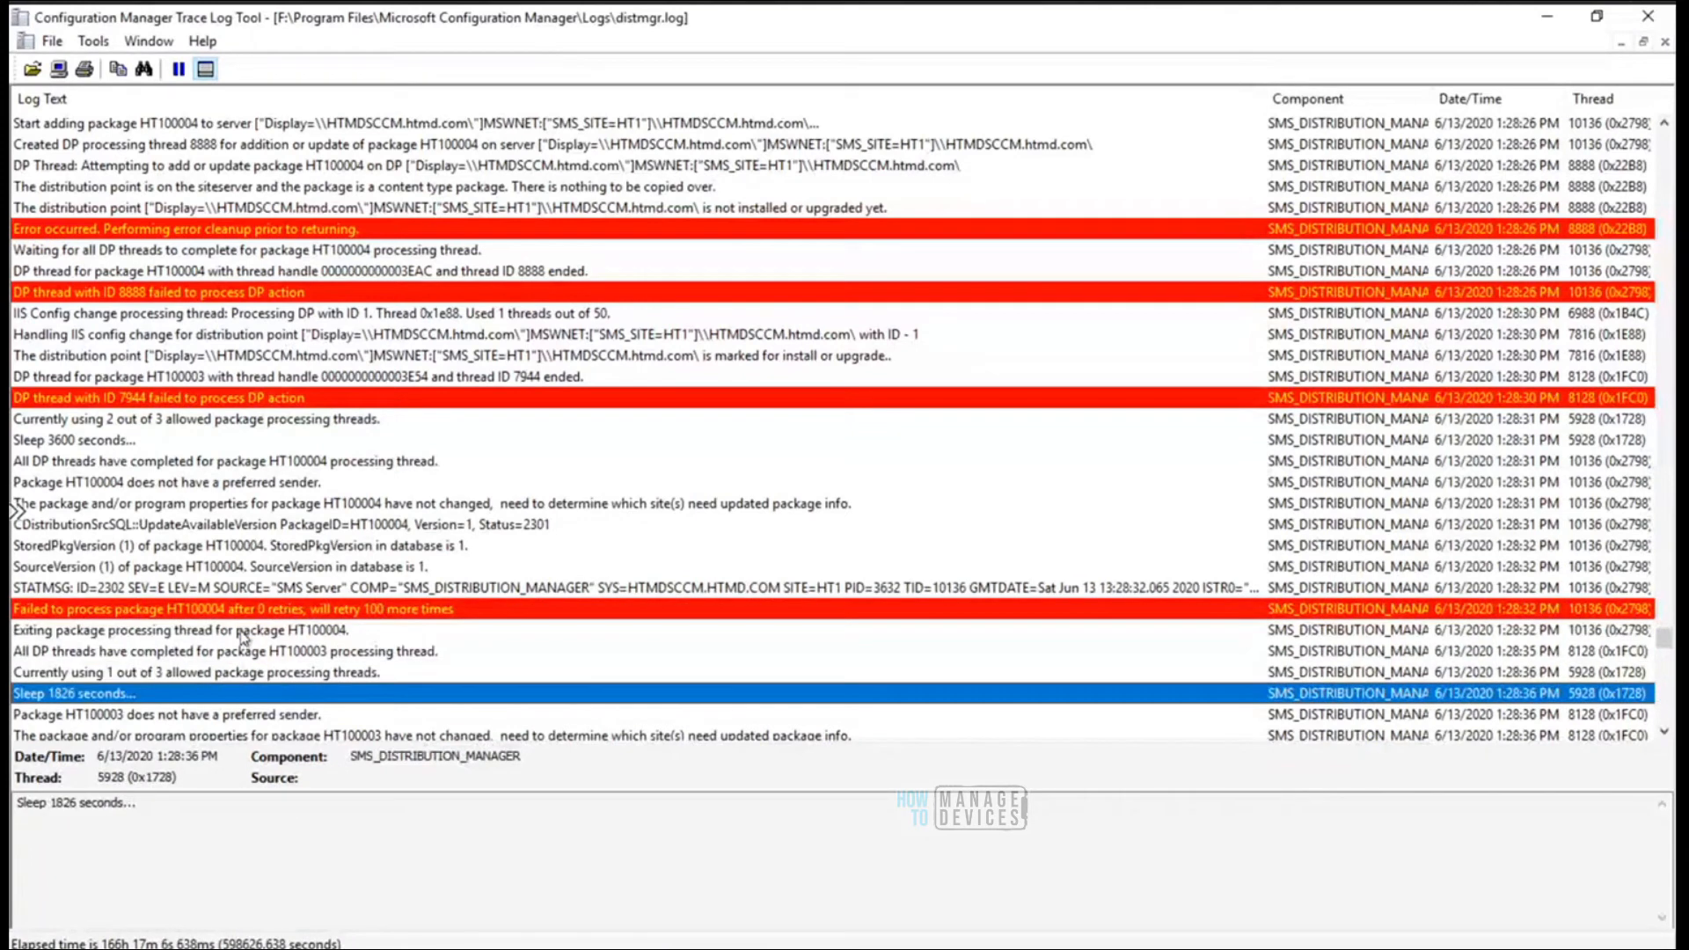
click(285, 588)
drag(628, 827, 88, 627)
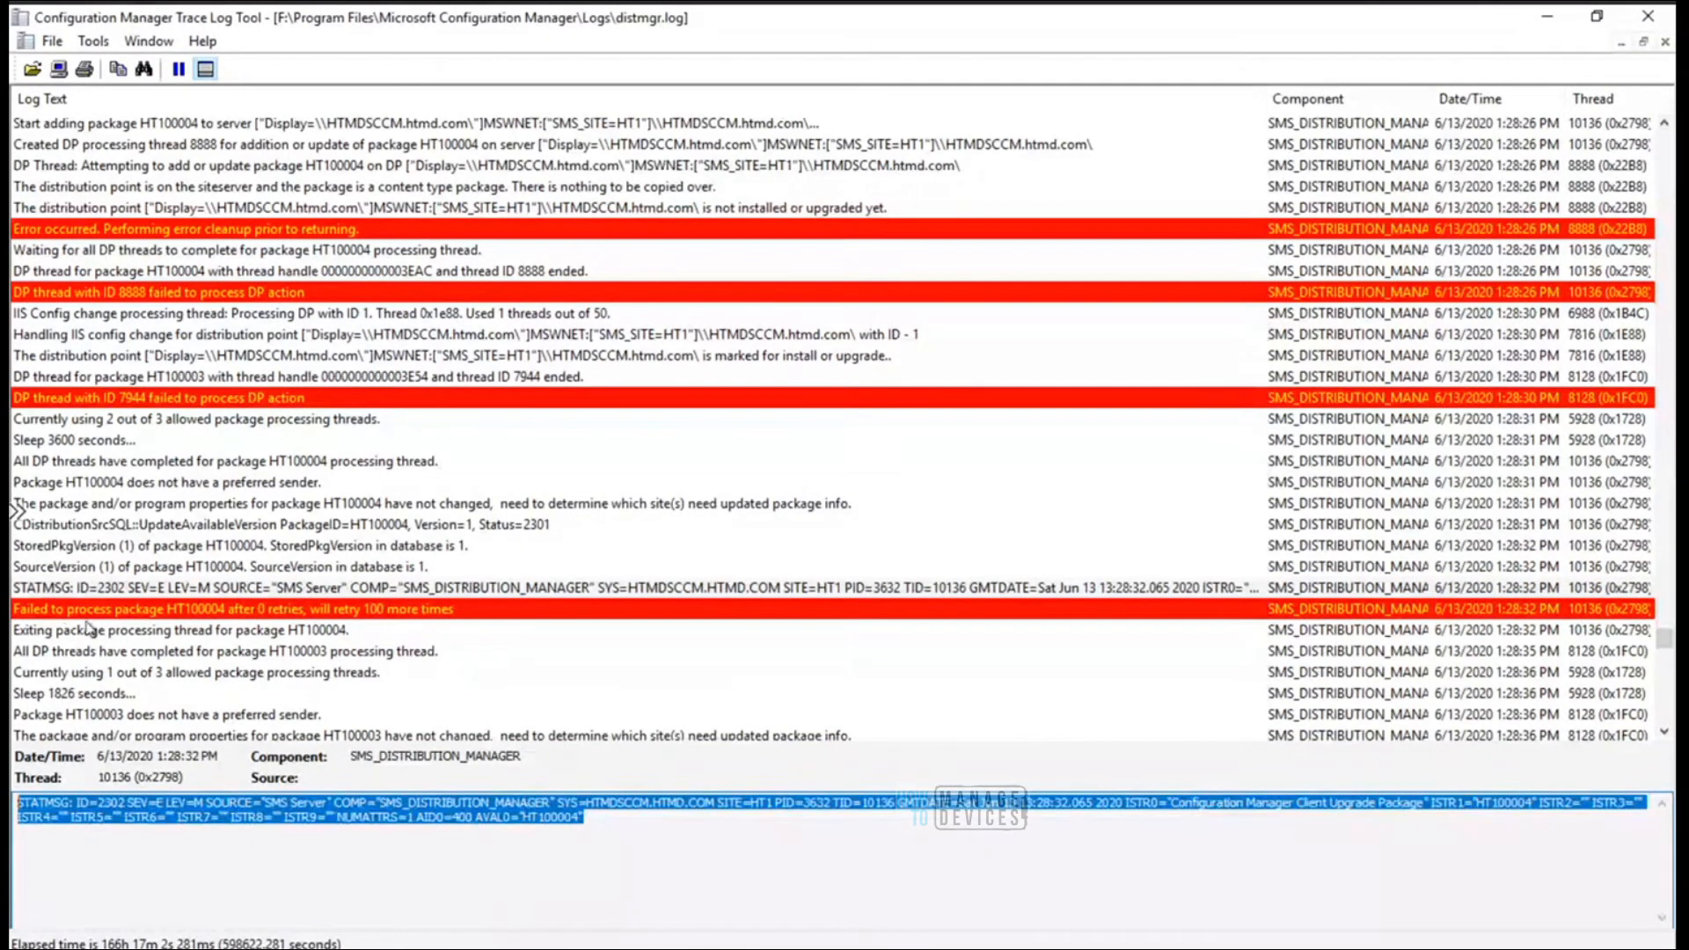
Read the HT100003 entries from DP thread completion through the package processing thread's exit
click(337, 633)
key(Down)
key(Down)
key(Down)
key(Down)
key(Down)
key(Down)
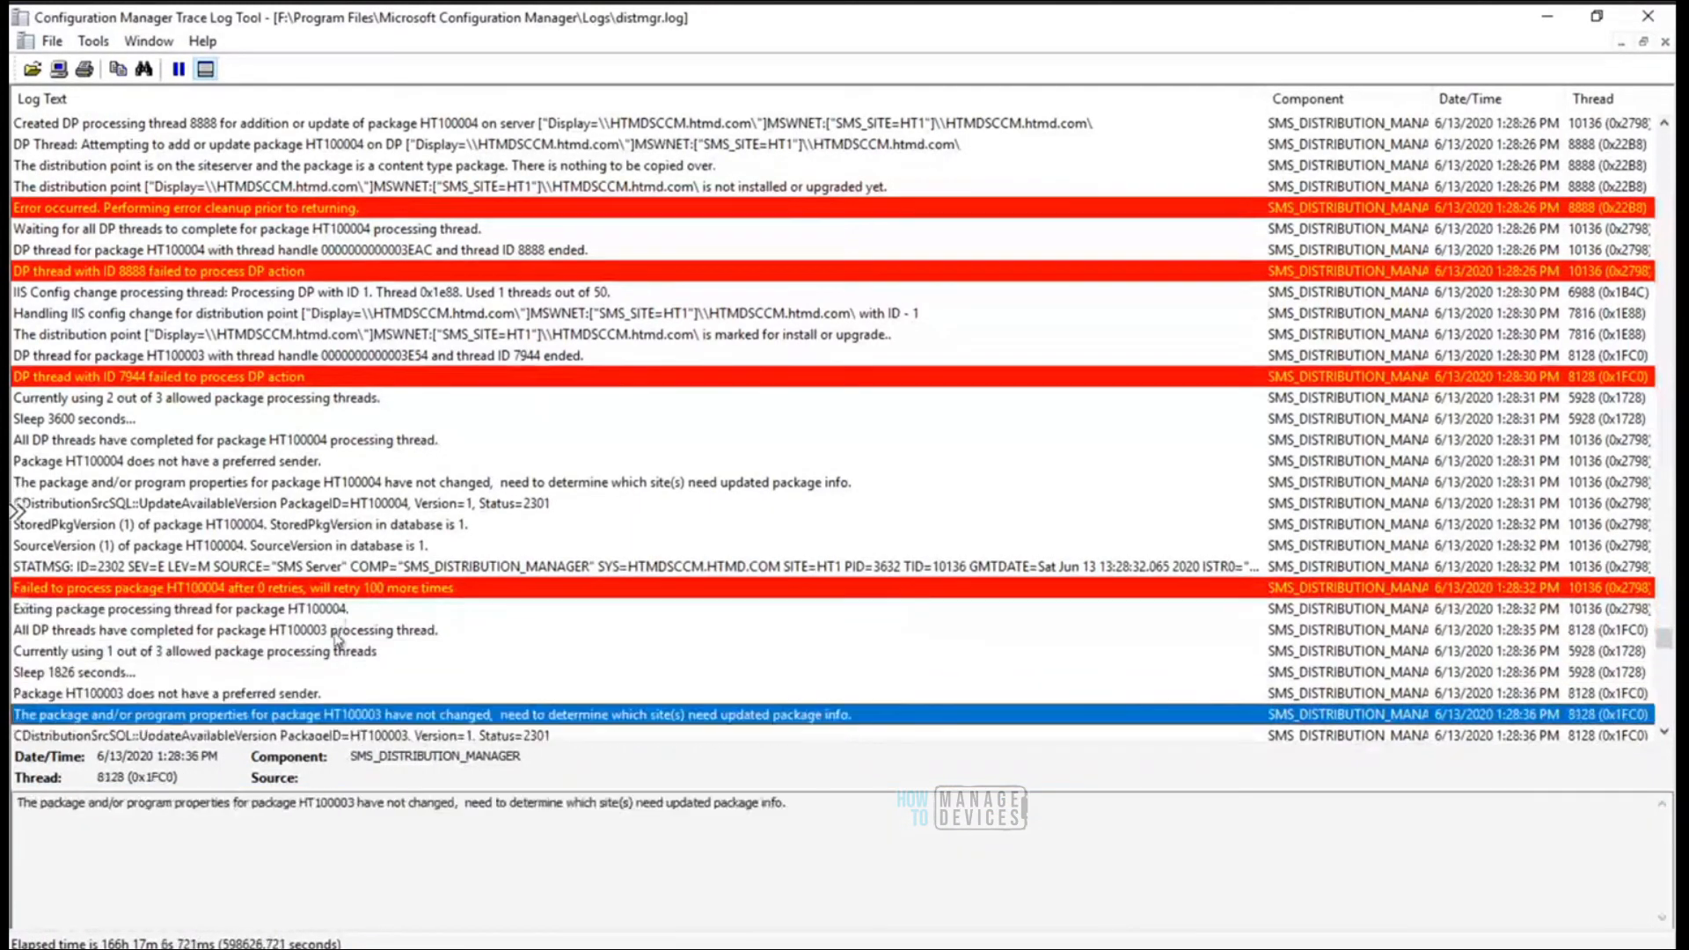
key(Down)
key(Down)
key(Down)
key(Down)
key(Down)
key(Down)
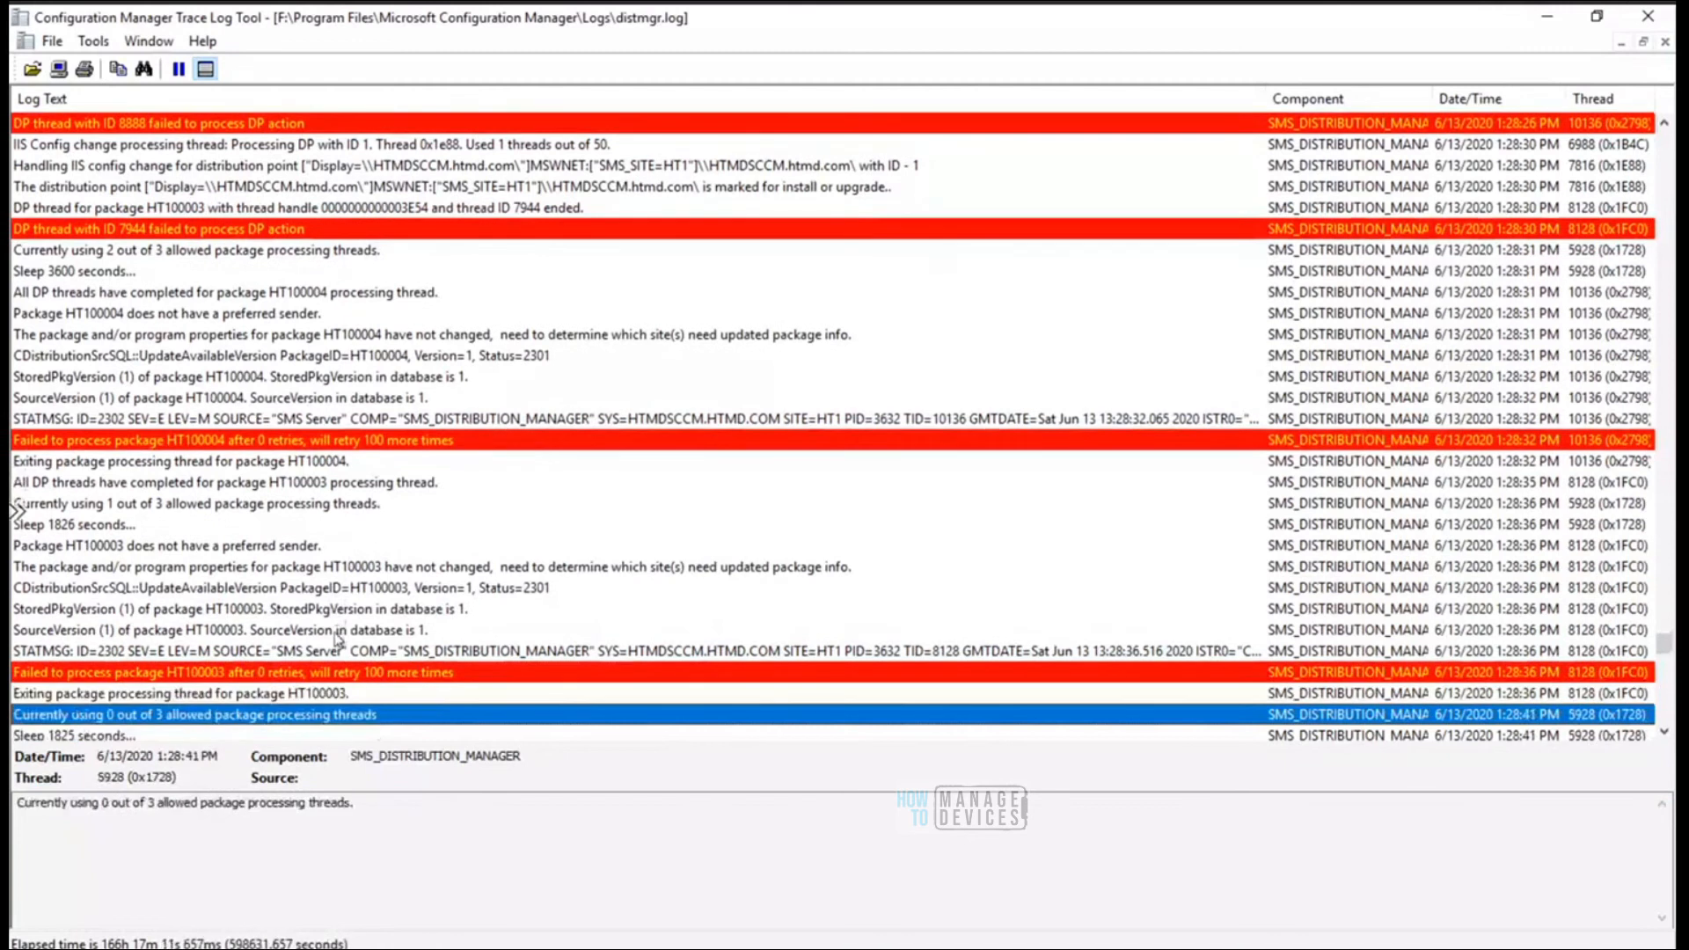
Follow the thread 876 entries from the local IIS installation to the Distribution Point registry keys update
key(Down)
key(Down)
key(Down)
key(Down)
key(Down)
key(Down)
key(Down)
key(Down)
key(Down)
key(Down)
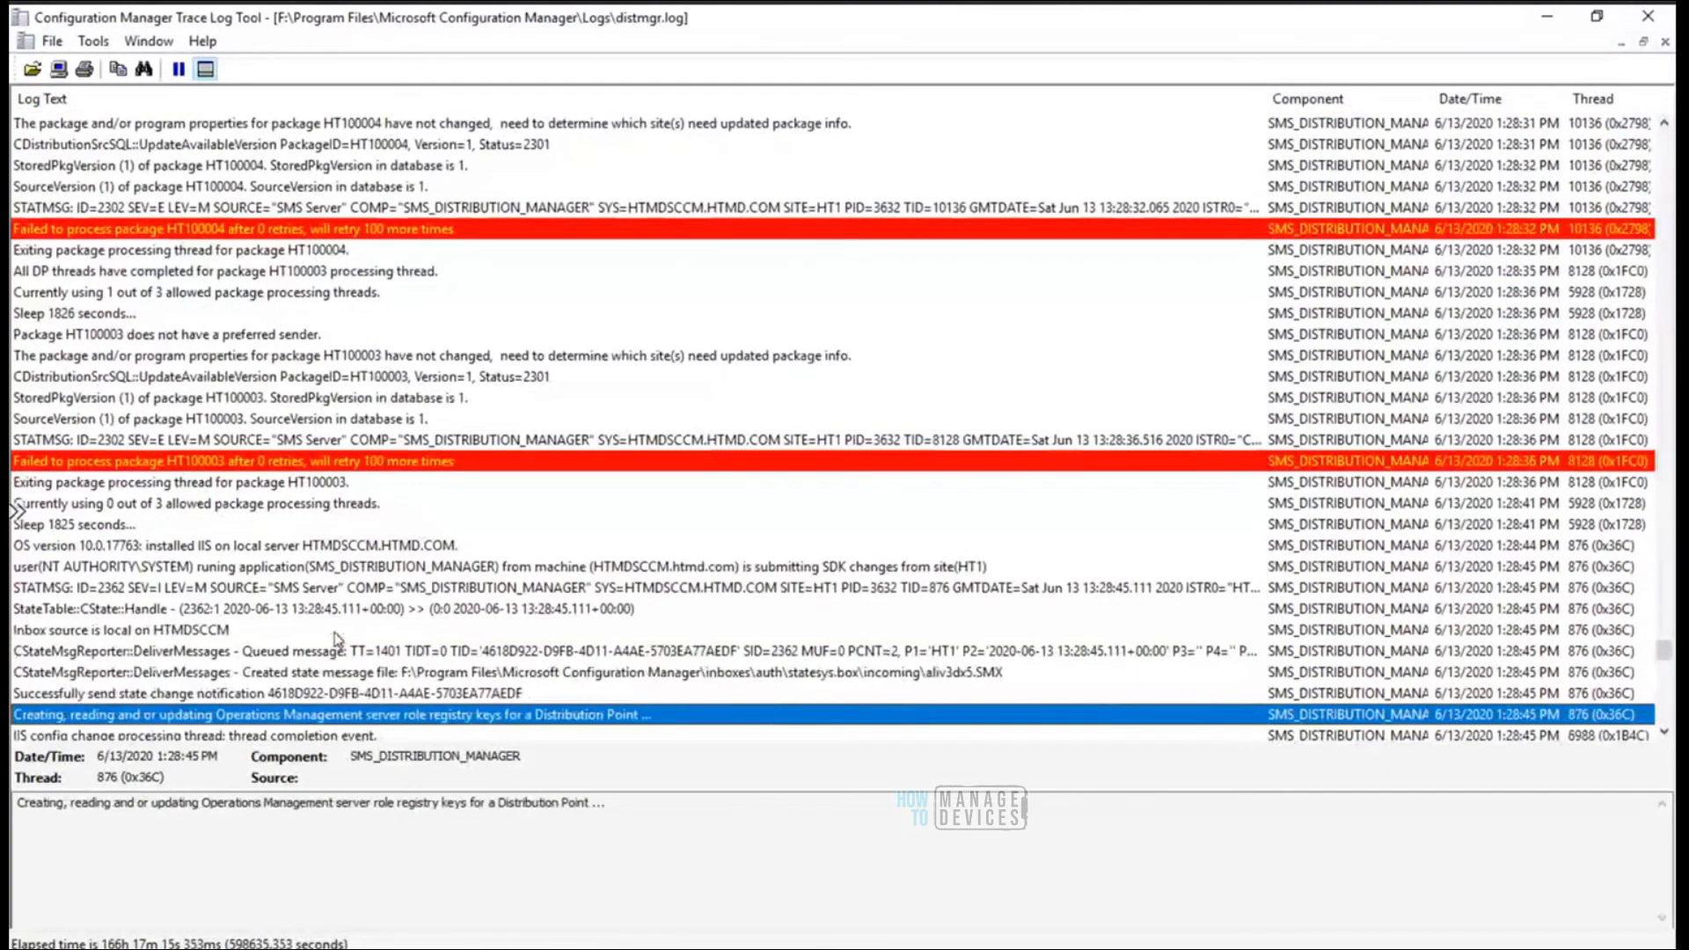
Examine the PullDP state, smsdpprov.mof compilation and status message 2399 entries, continuing to the package thread limits
key(Down)
key(Down)
key(Down)
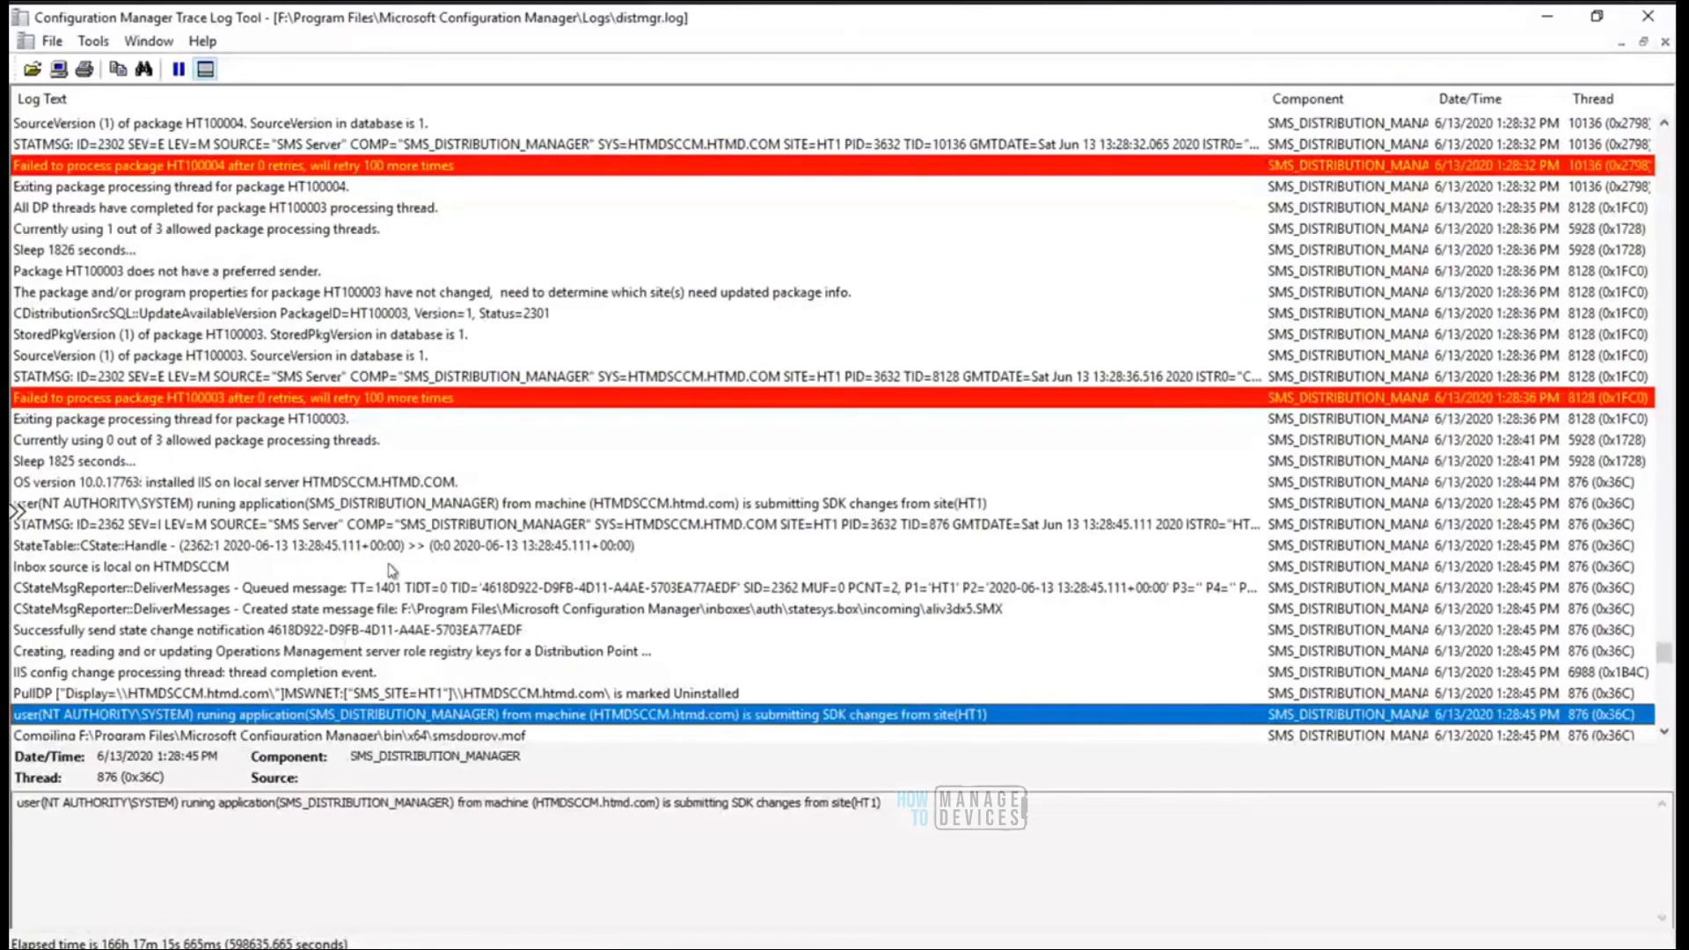
key(Down)
key(Down)
key(Down)
key(Down)
key(Down)
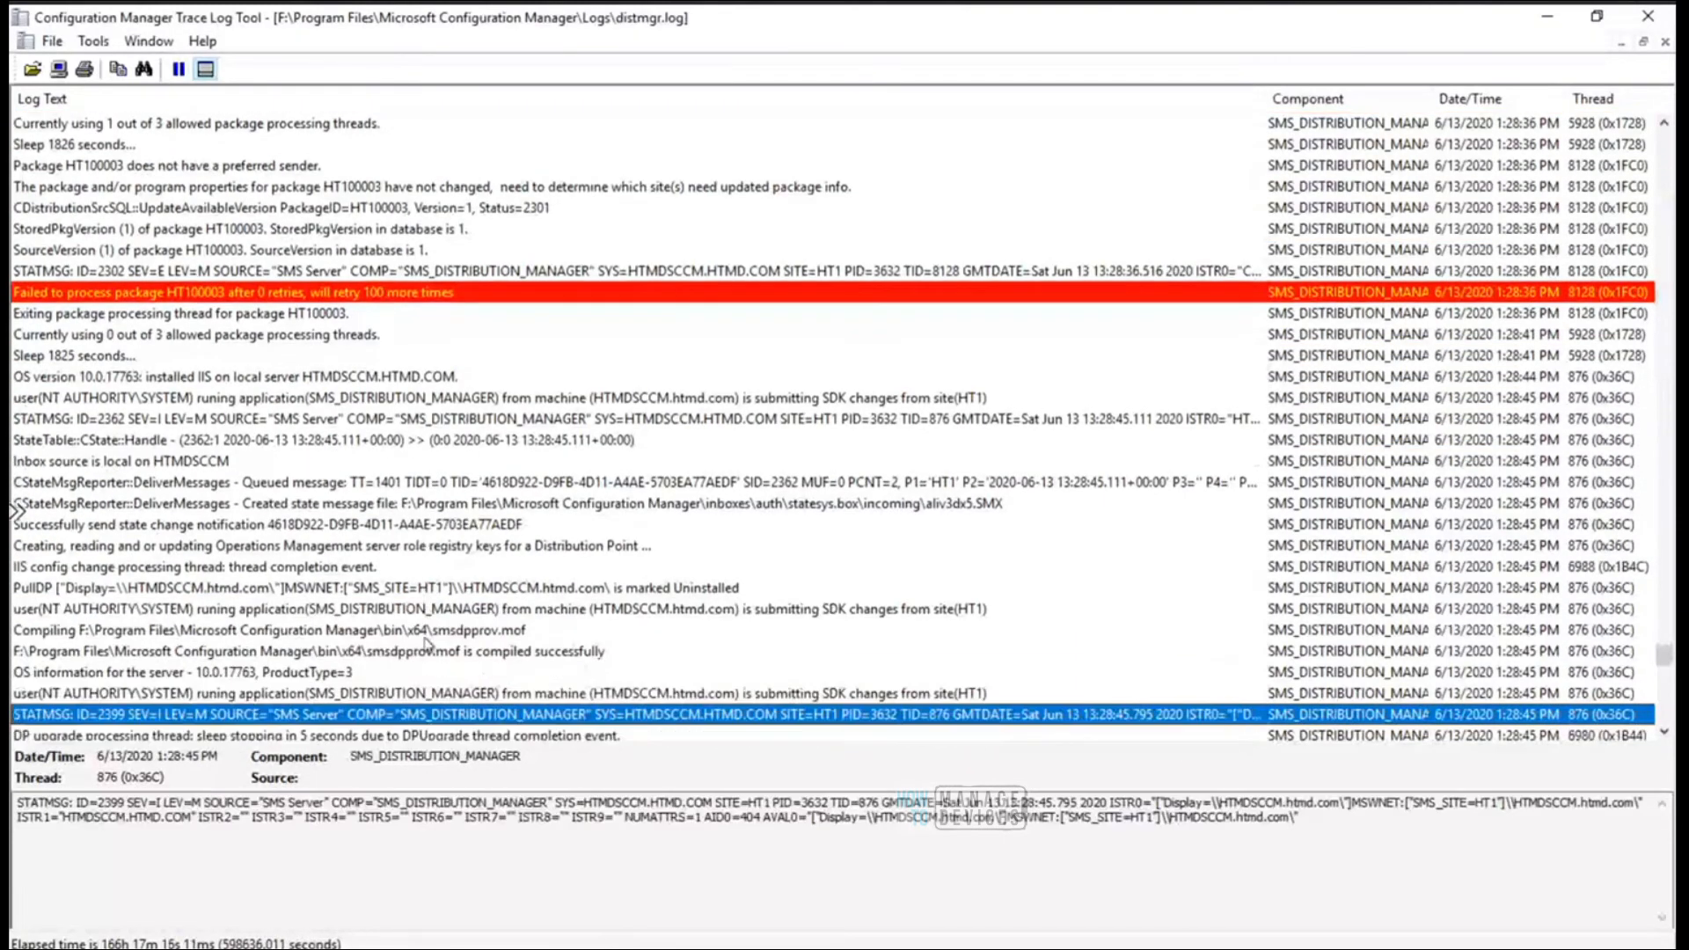
key(Down)
key(Down)
key(Down)
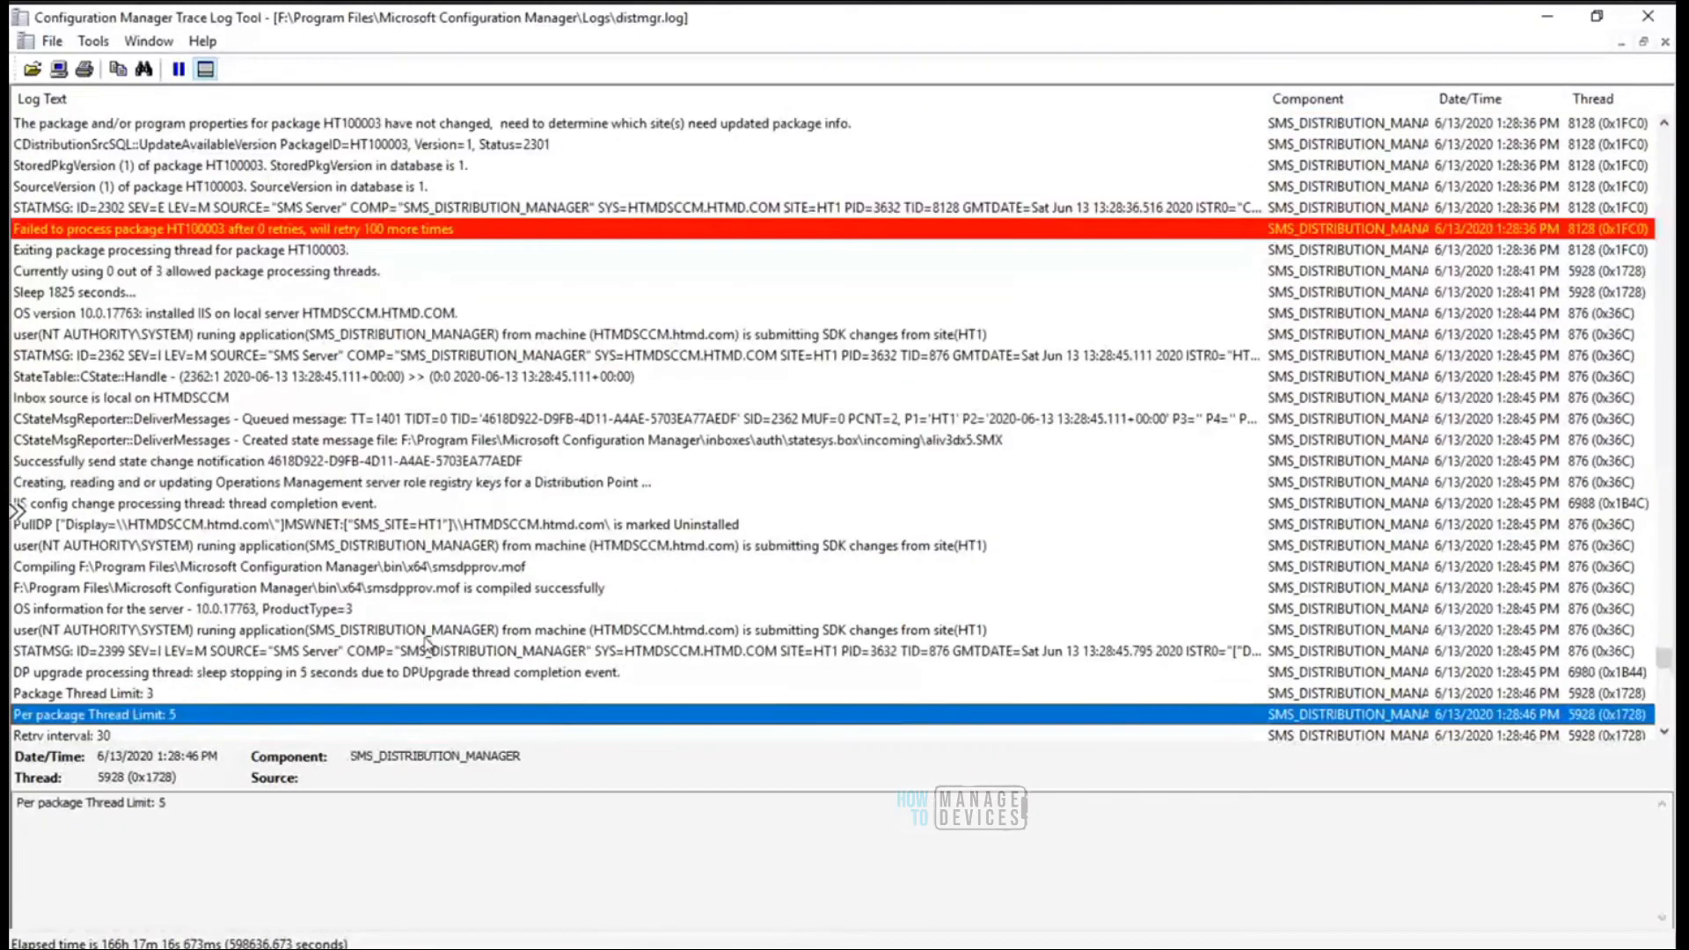
Review the entries from the SDK changes submission through the retry intervals to the shared DP reassignment thread limit
click(354, 631)
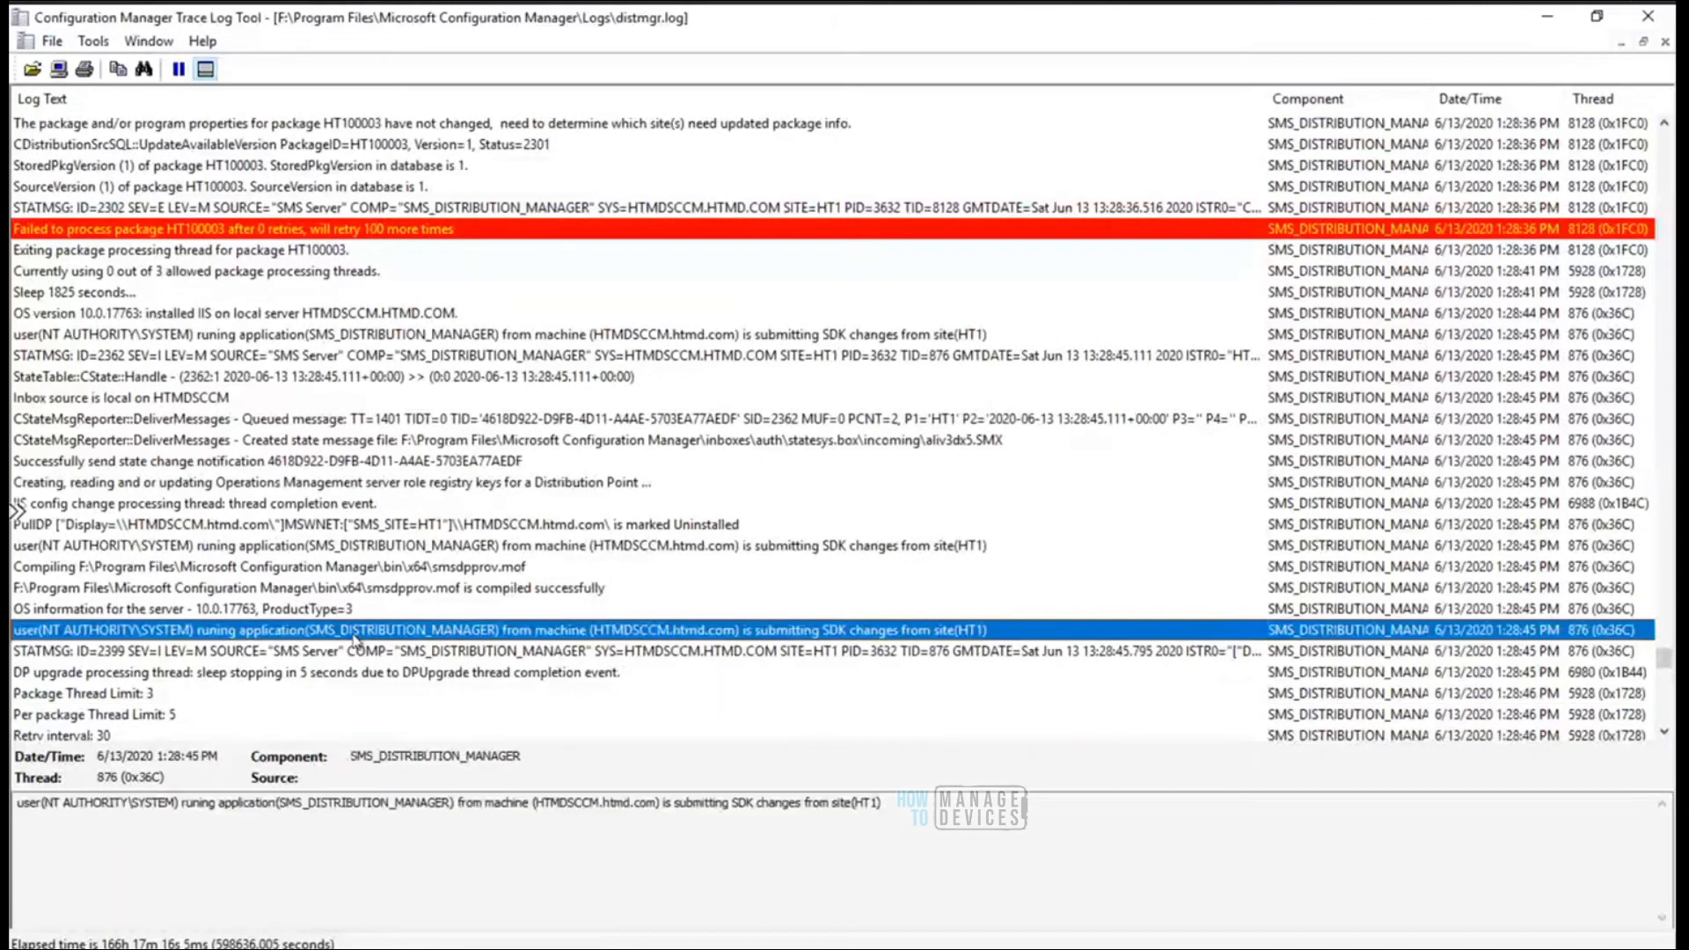
key(Down)
key(Down)
key(Down)
key(Down)
key(Down)
key(Down)
key(Down)
key(Down)
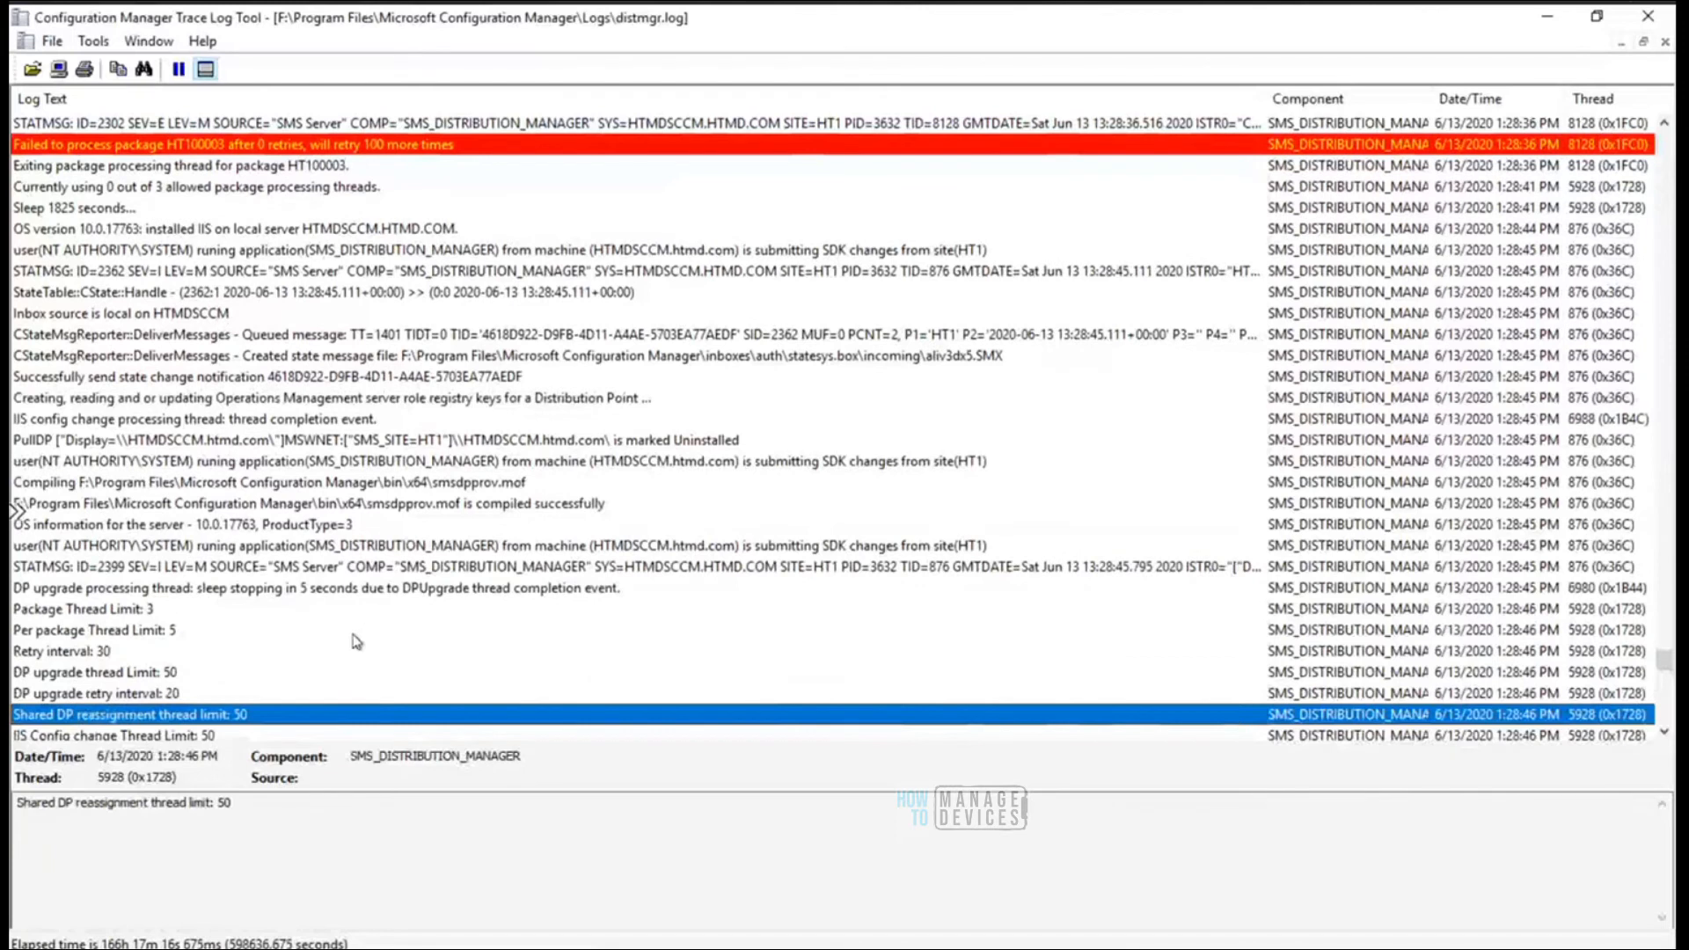
Read the IIS port and SSL settings from the SCF through the DP registry update and status message 9503
key(Down)
key(Down)
key(Down)
key(Down)
key(Down)
key(Down)
key(Down)
key(Down)
key(Down)
key(Down)
key(Down)
key(Down)
key(Down)
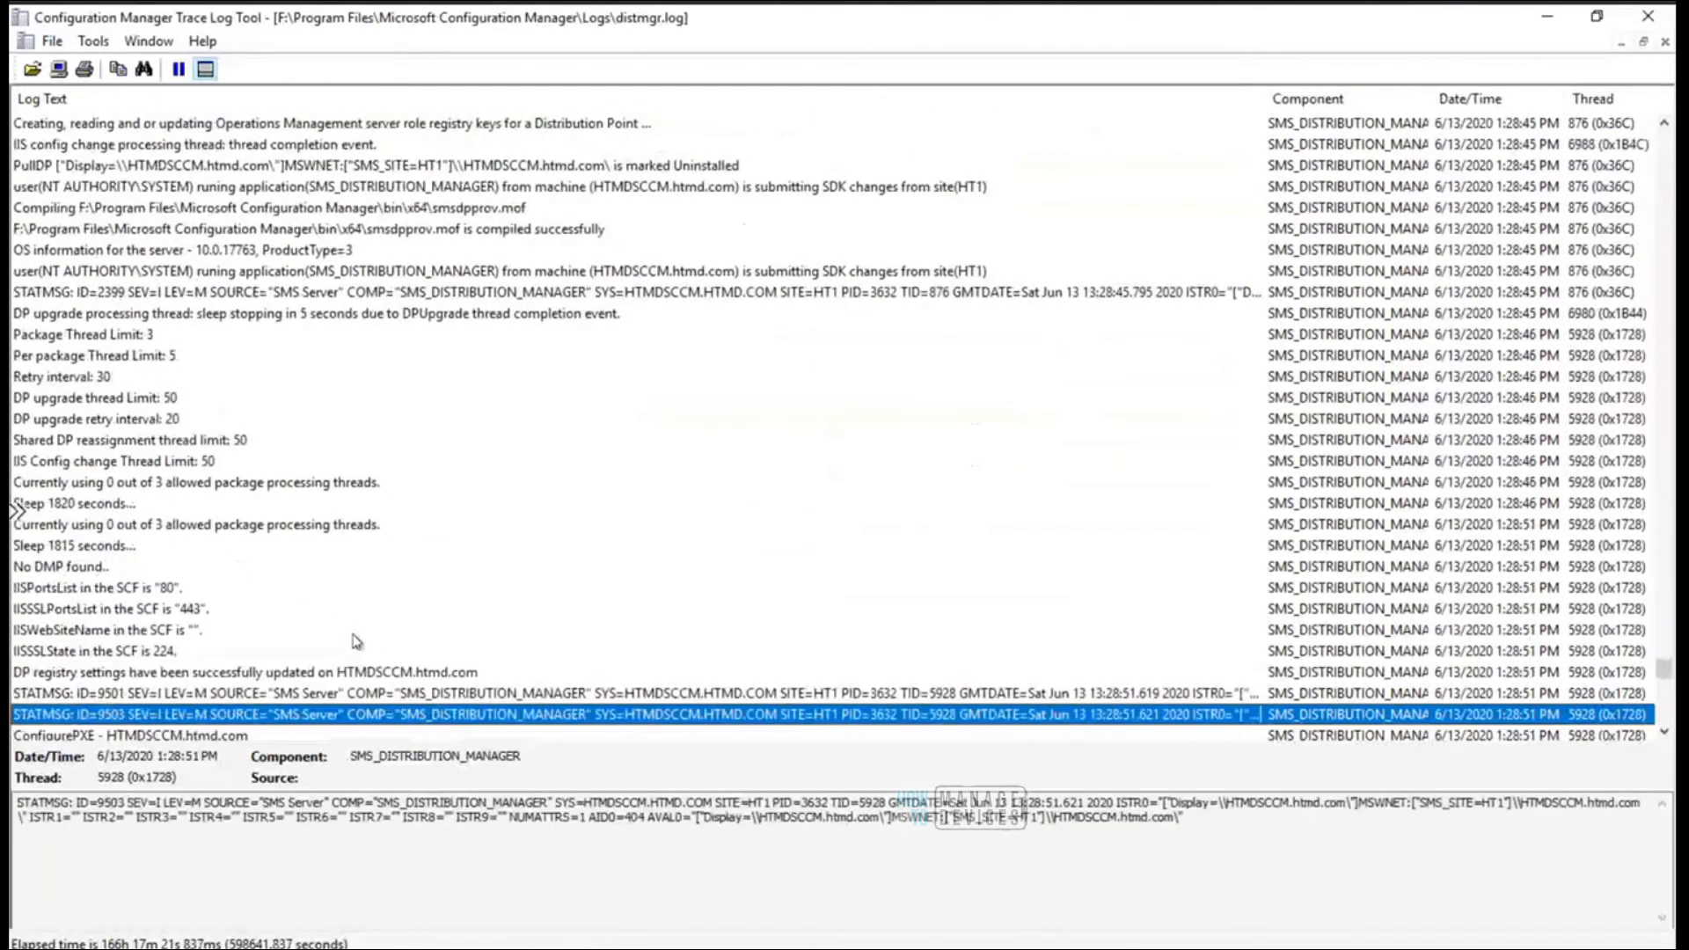
Examine the ConfigurePXE entries and registry read errors, continuing to the DP monitoring task line
key(Down)
key(Down)
key(Down)
key(Down)
key(Down)
key(Down)
key(Down)
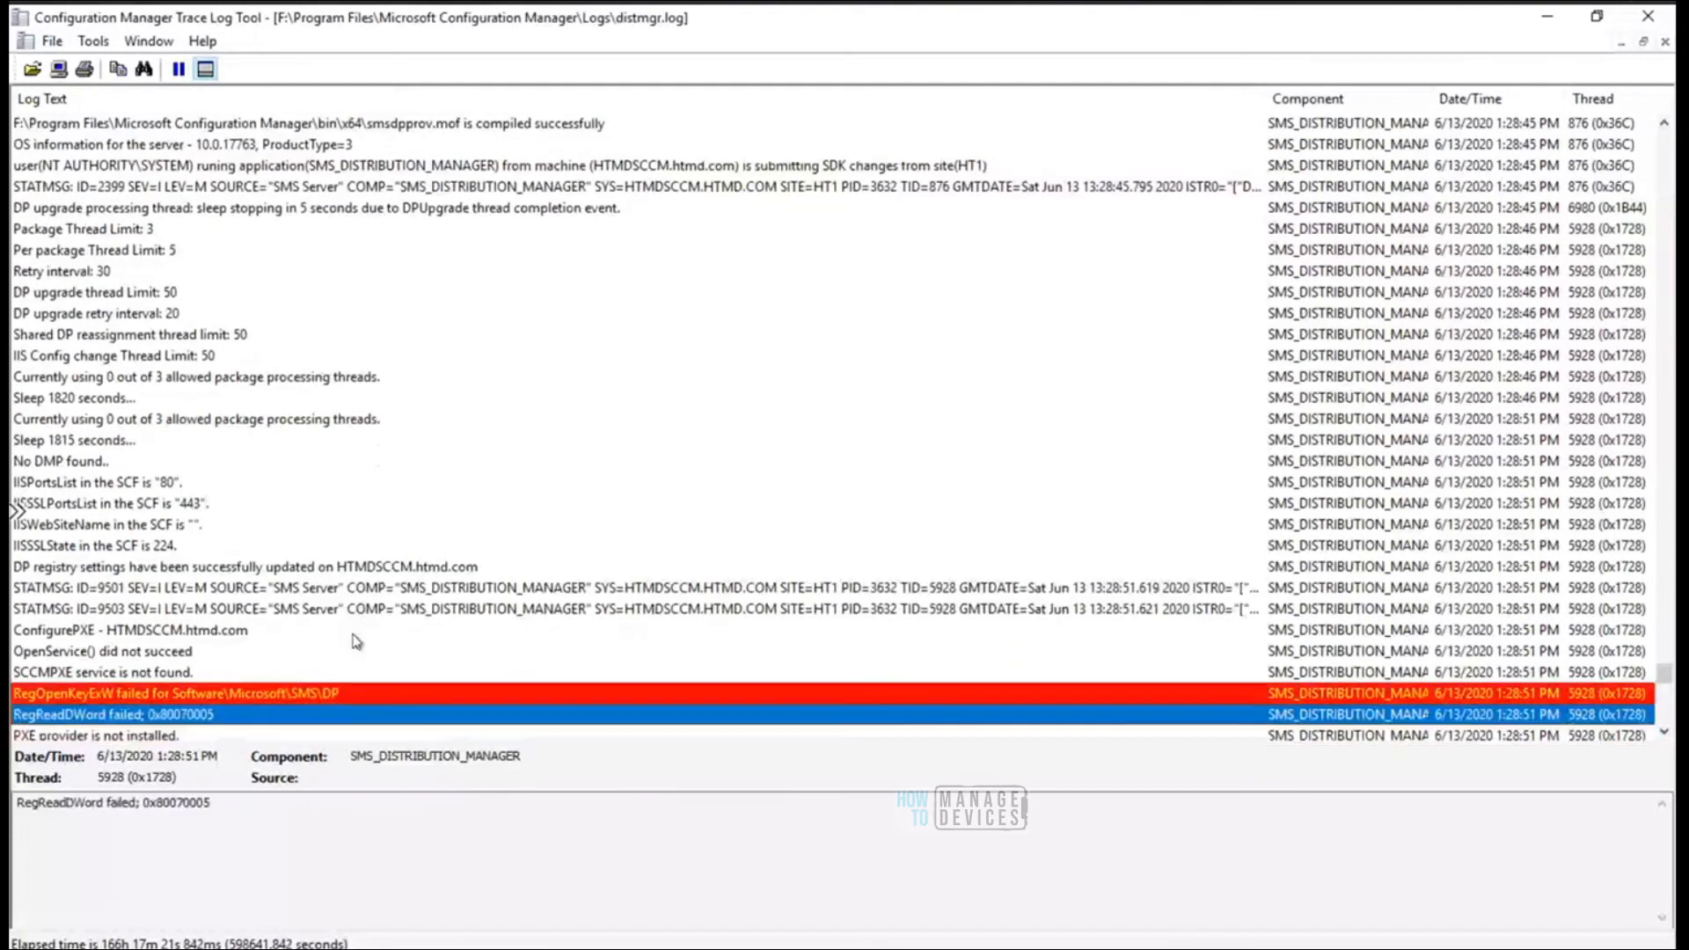
key(Down)
key(Down)
key(Down)
key(Down)
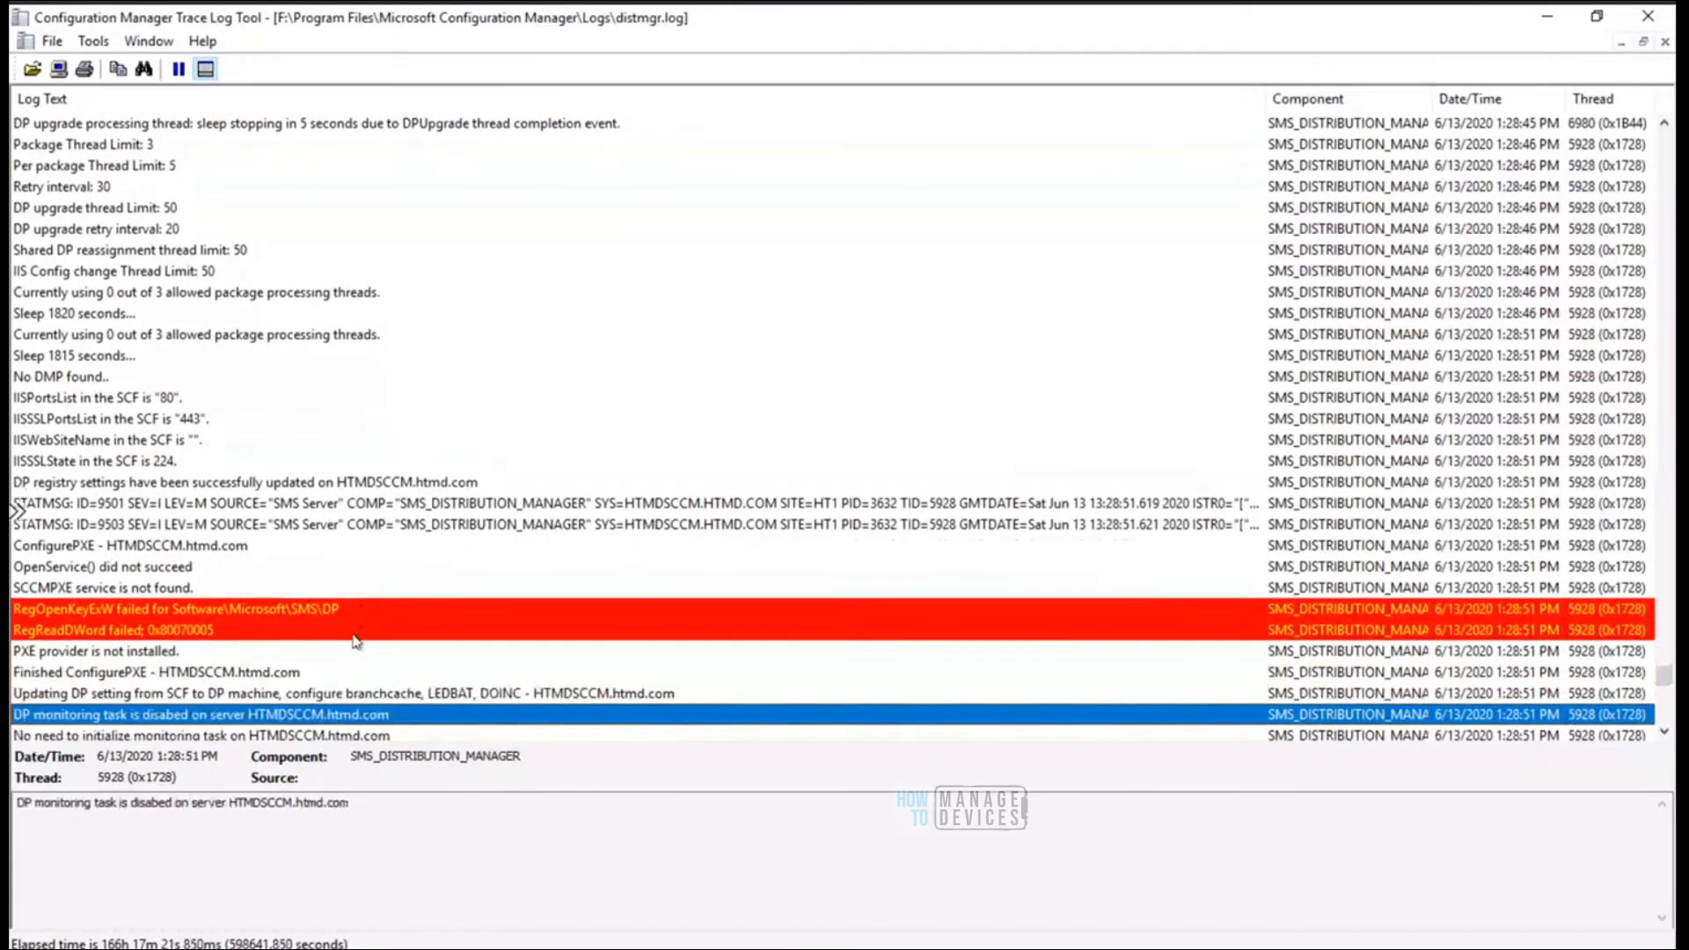
Follow the DP settings, IIS and usage gathering entries to the 1:30:16 PM status message 9503
key(Down)
key(Down)
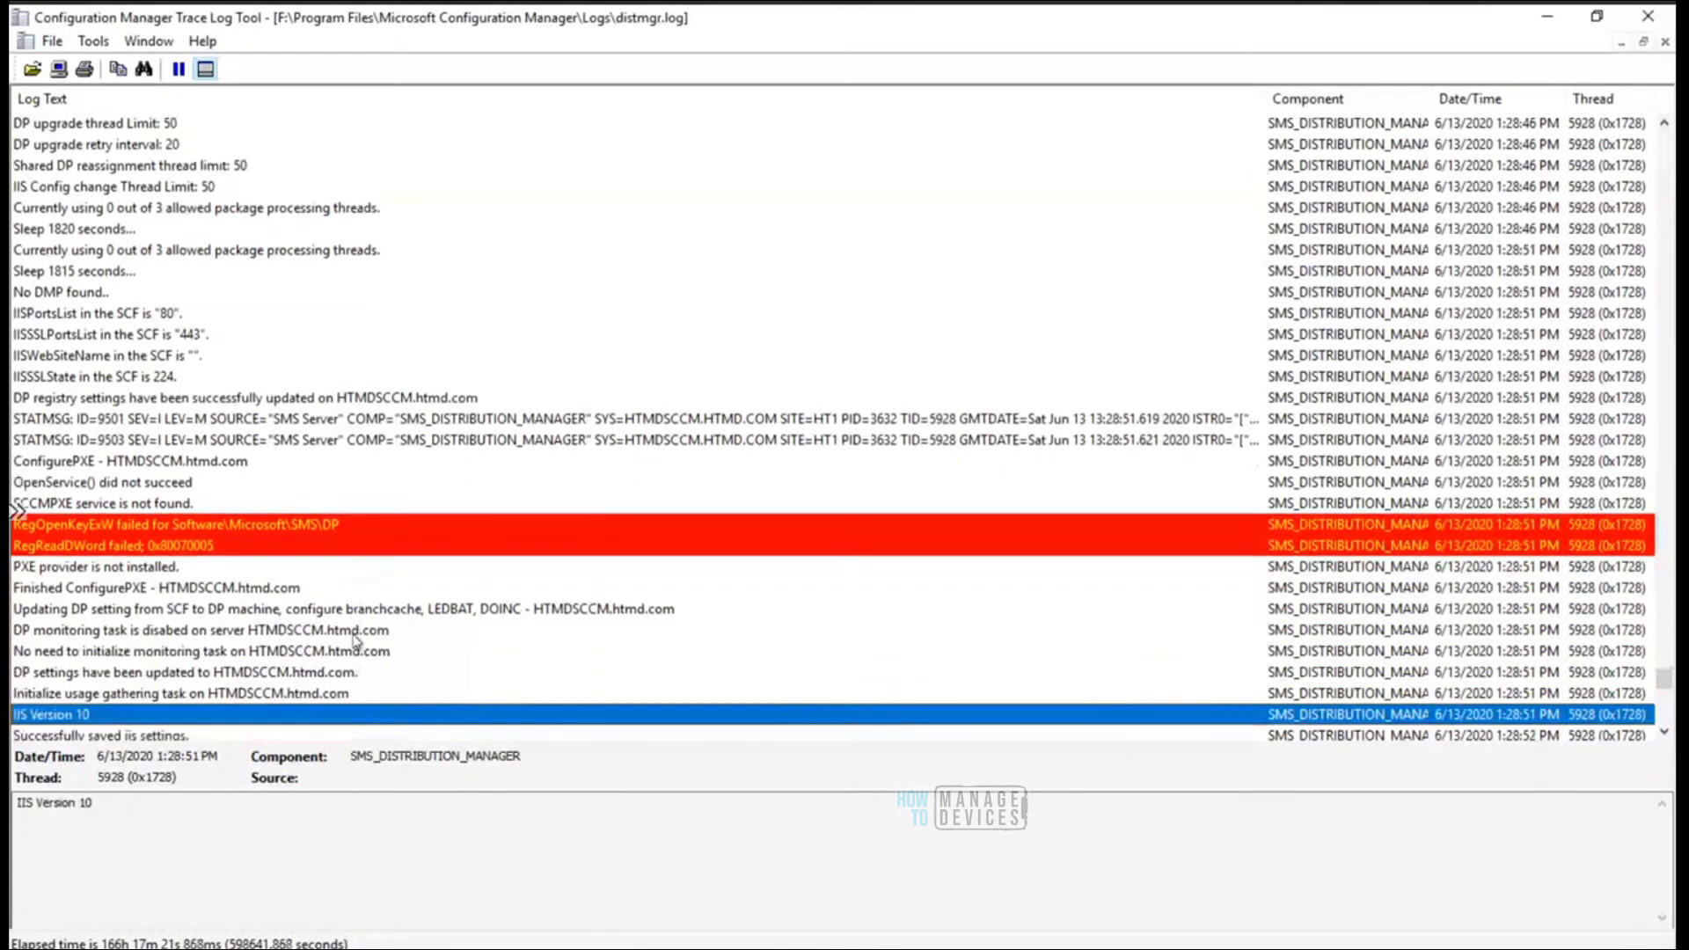
key(Down)
key(Down)
key(Down)
key(Down)
key(Down)
key(Down)
key(Down)
key(Down)
key(Down)
key(Down)
key(Down)
key(Down)
key(Down)
key(Down)
key(Down)
key(Down)
key(Down)
key(Down)
key(Down)
key(Down)
key(Down)
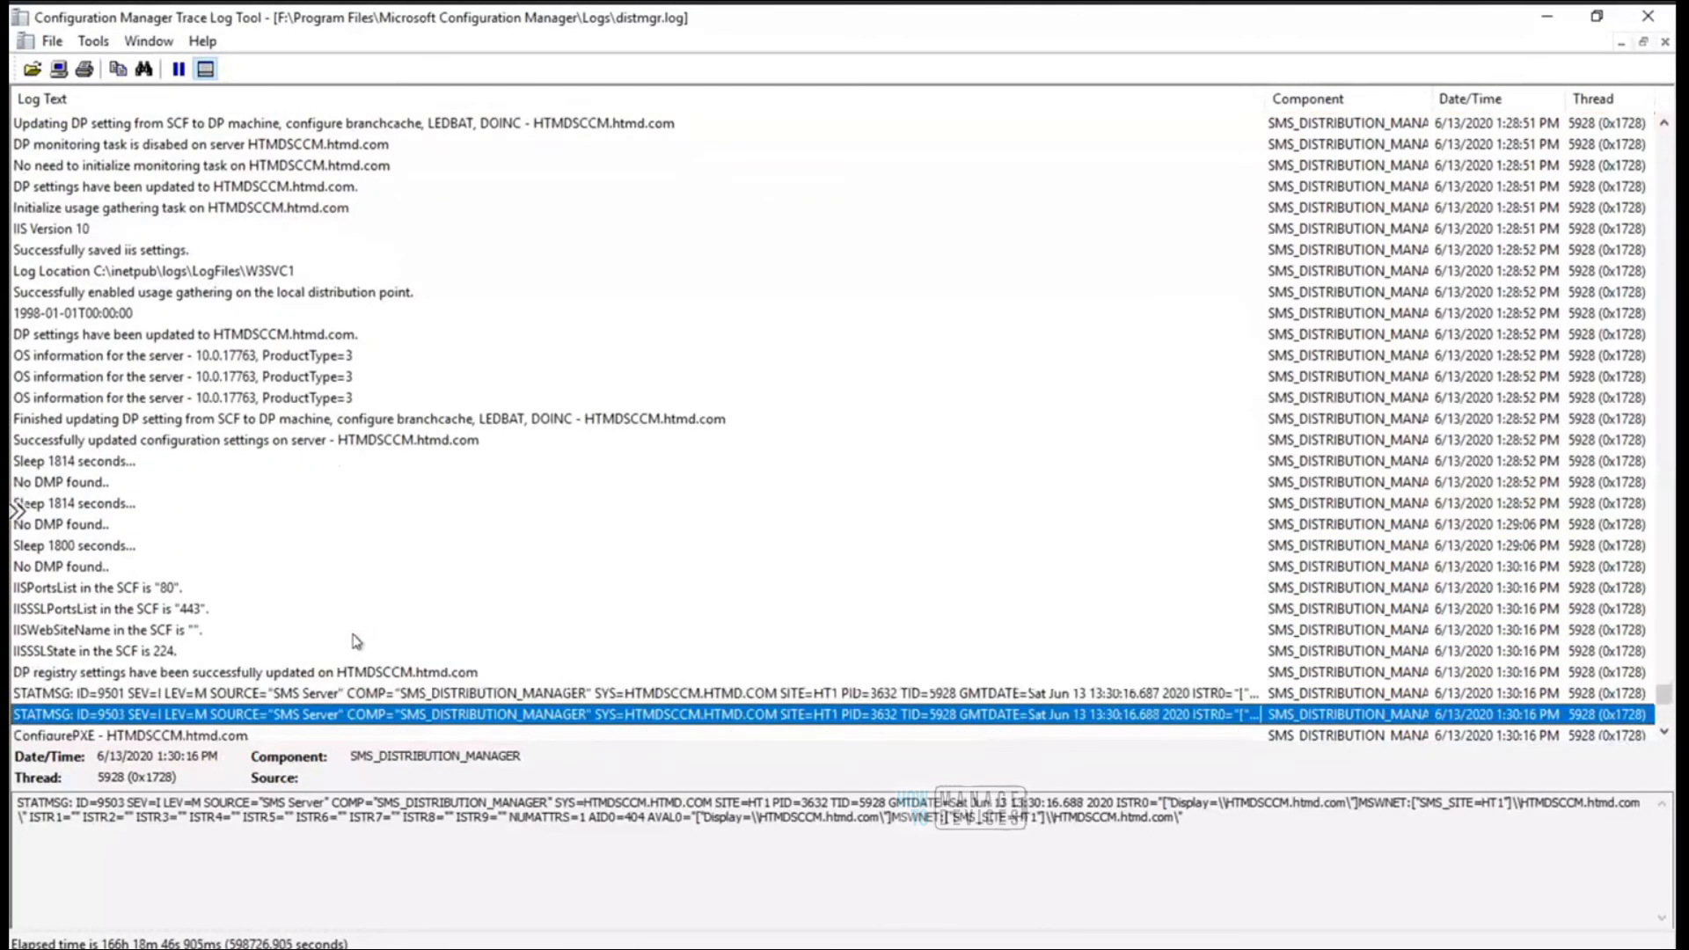
Read the 1:30:16 PM ConfigurePXE and IIS settings entries through to the final sleep line of distmgr.log
key(Down)
key(Down)
key(Down)
key(Down)
key(Down)
key(Down)
key(Down)
key(Down)
key(Down)
key(Down)
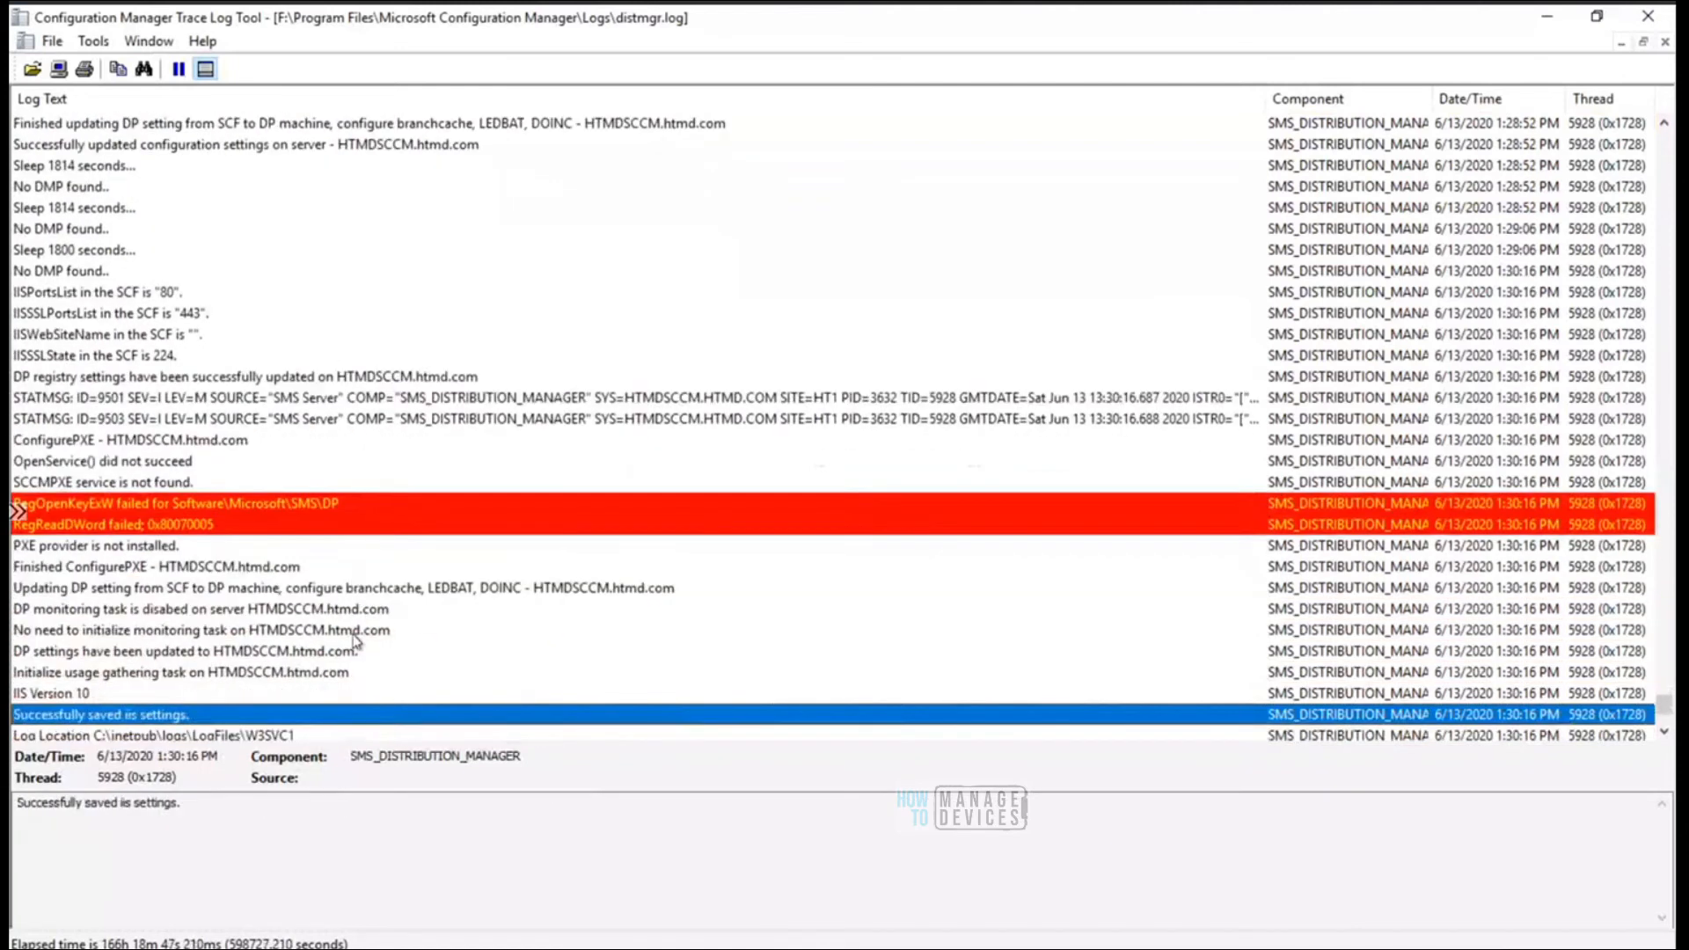
key(Down)
key(Down)
key(Down)
key(Down)
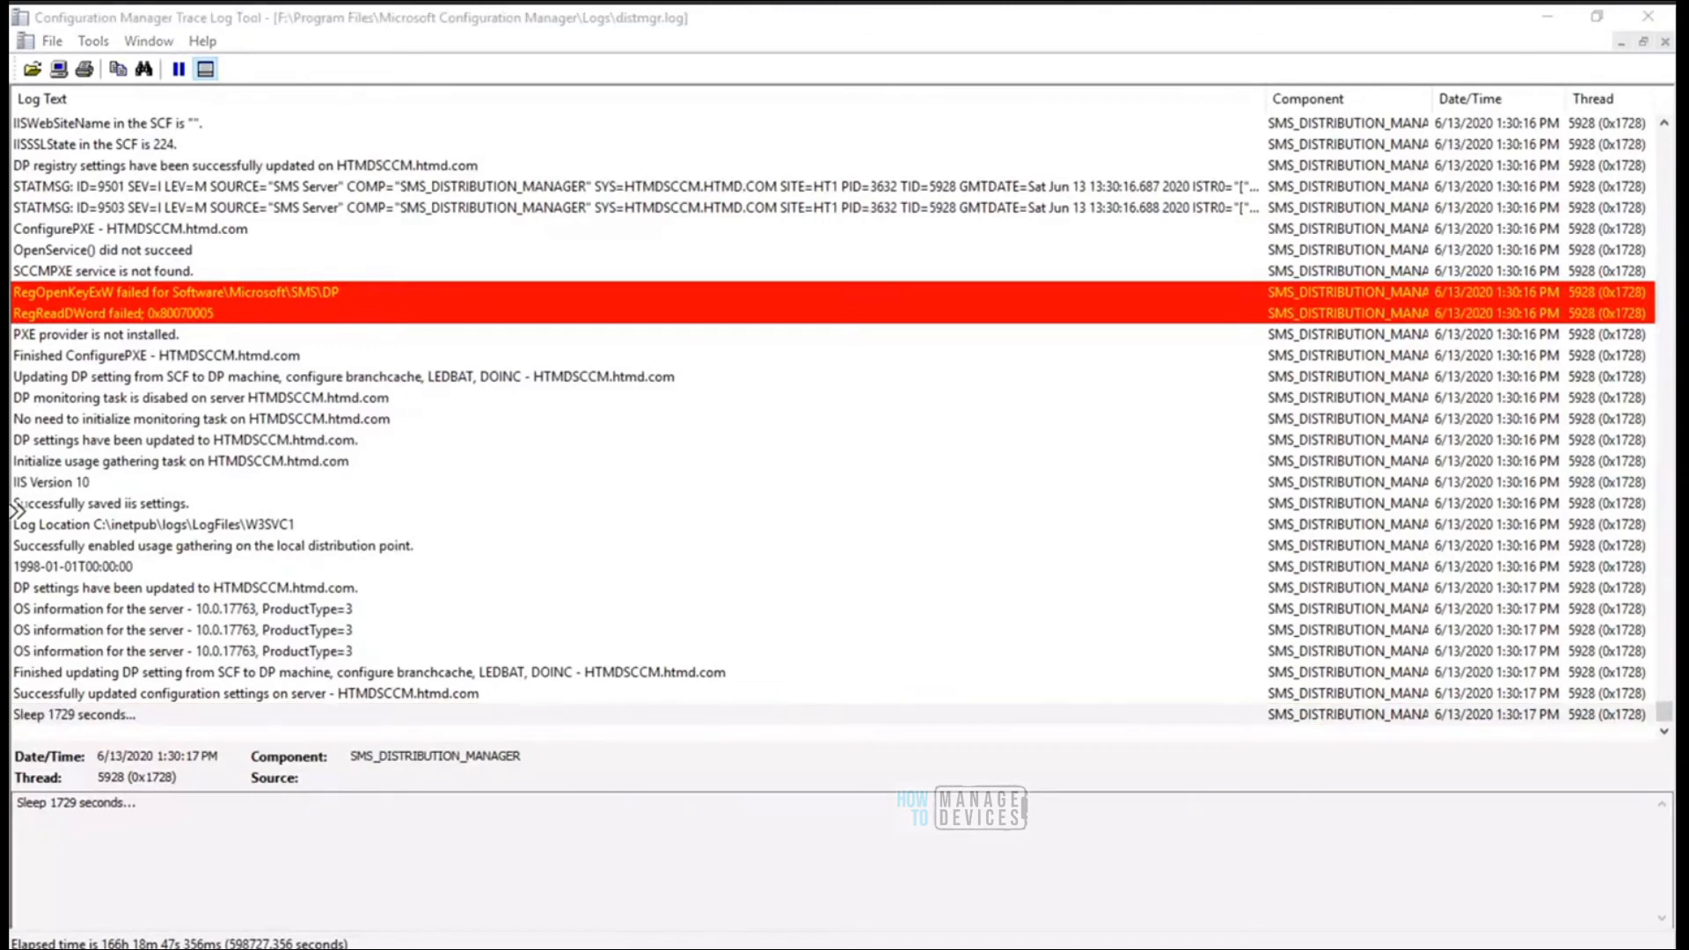
Switch to the Configuration Manager console and open Distribution Point Configuration Status under Monitoring's Distribution Status
key(alt+Tab)
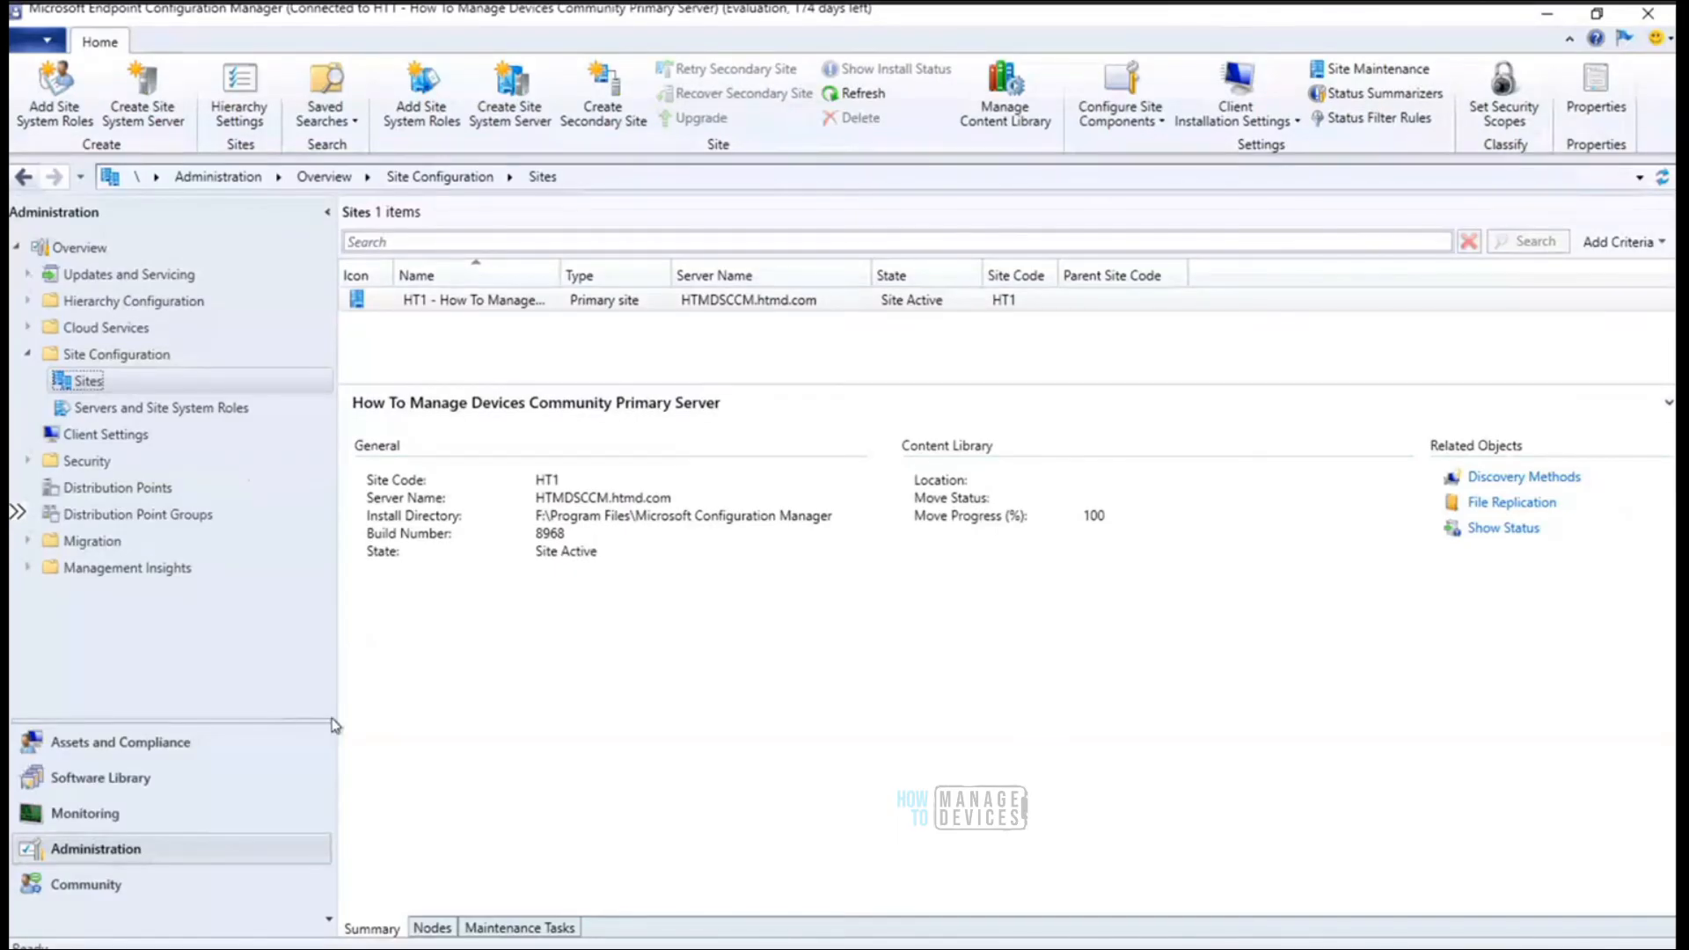
click(111, 825)
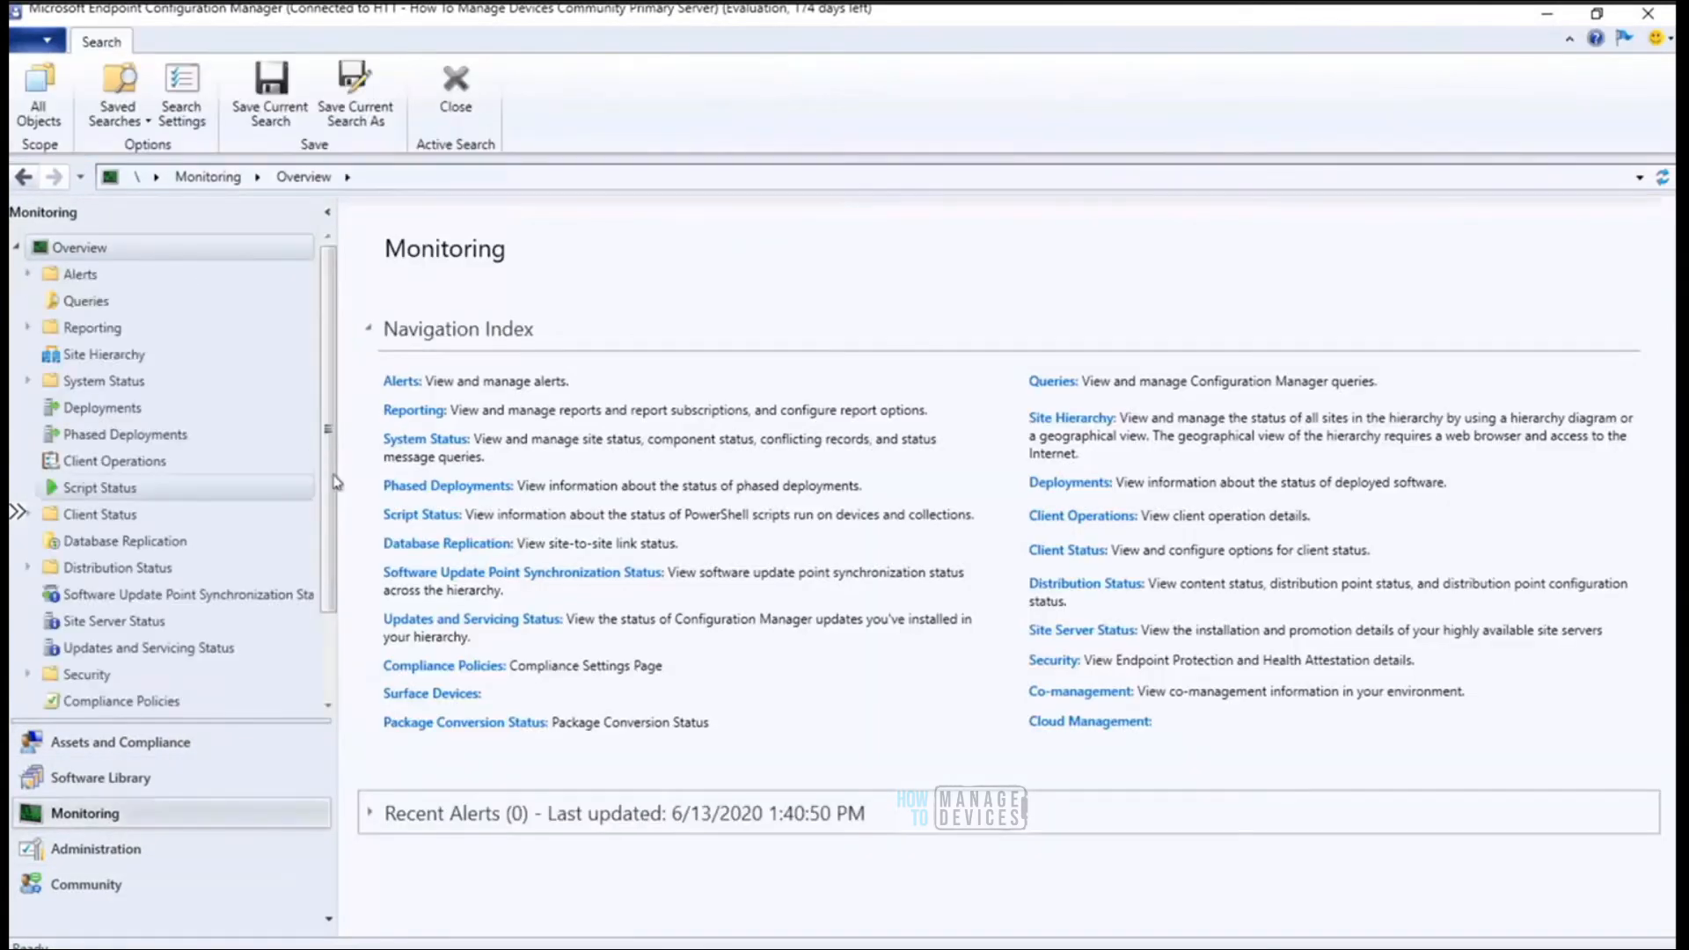
scroll(324, 559, down, 2)
drag(324, 559, 324, 662)
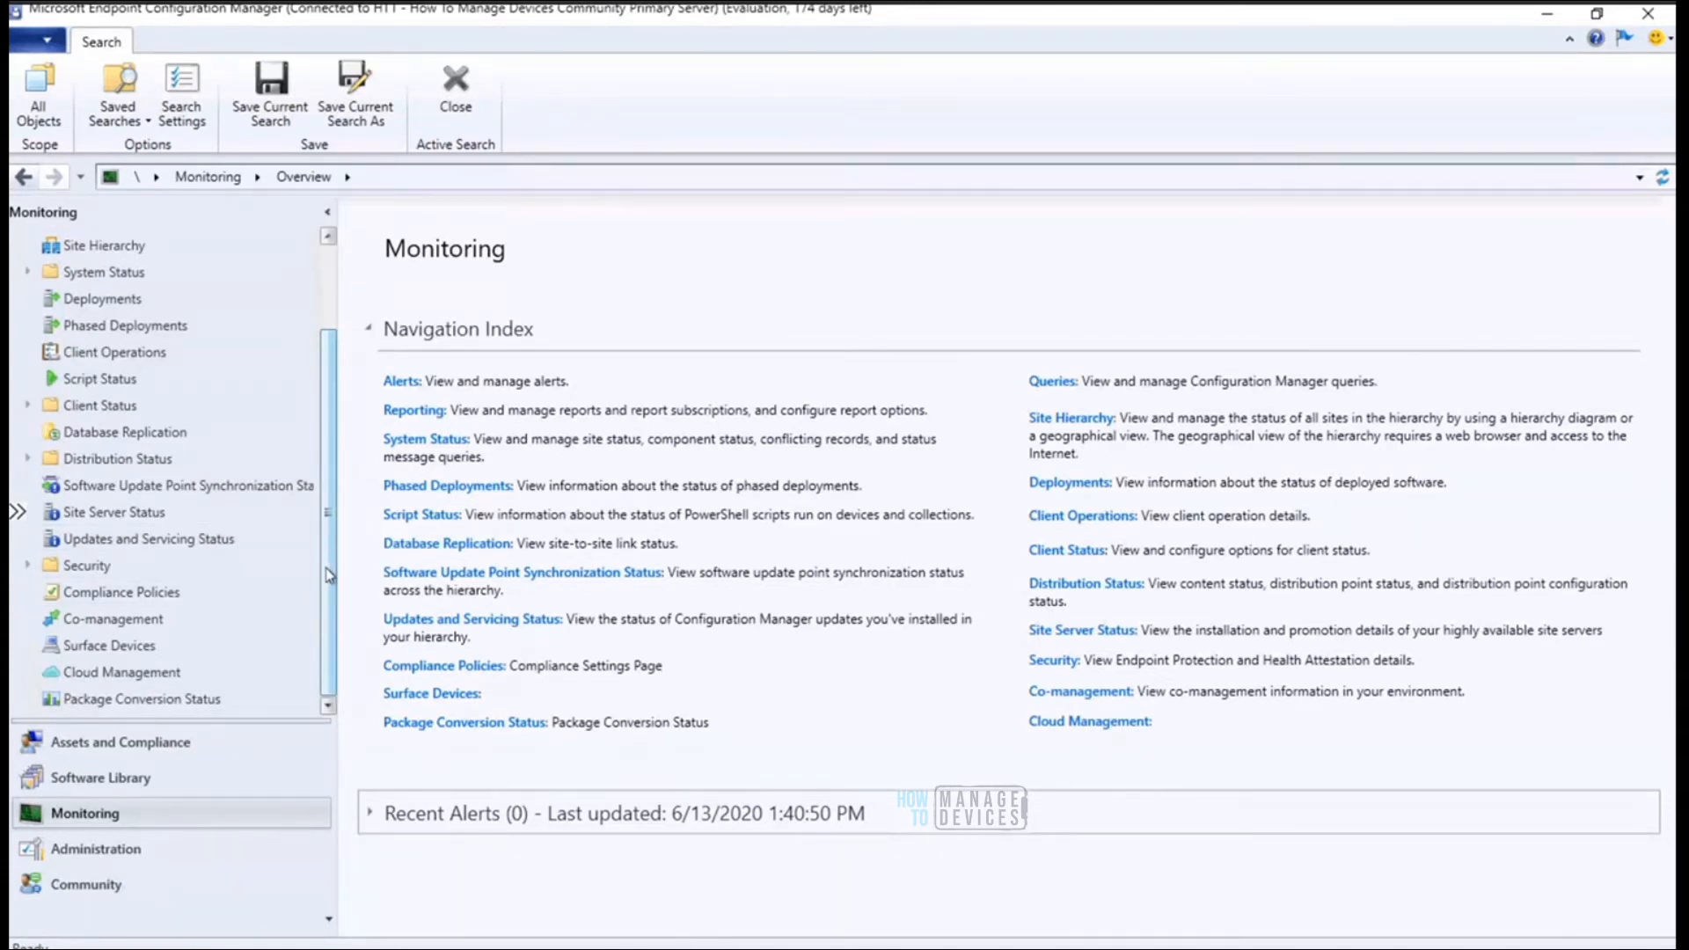
drag(327, 575, 327, 567)
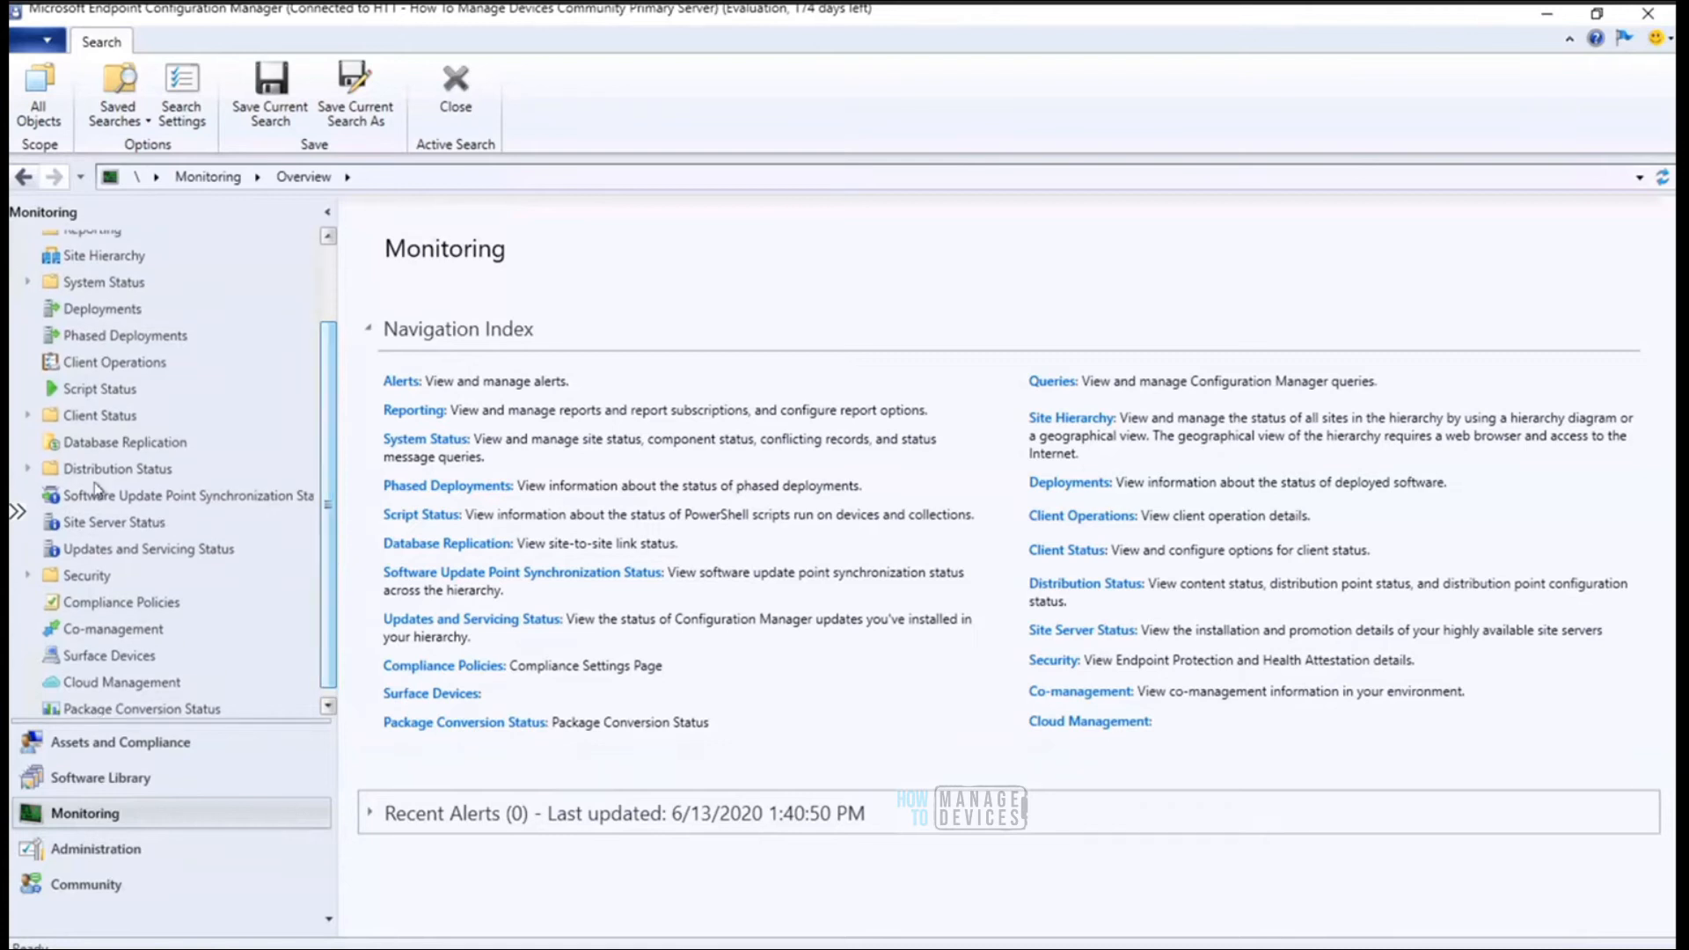
click(27, 472)
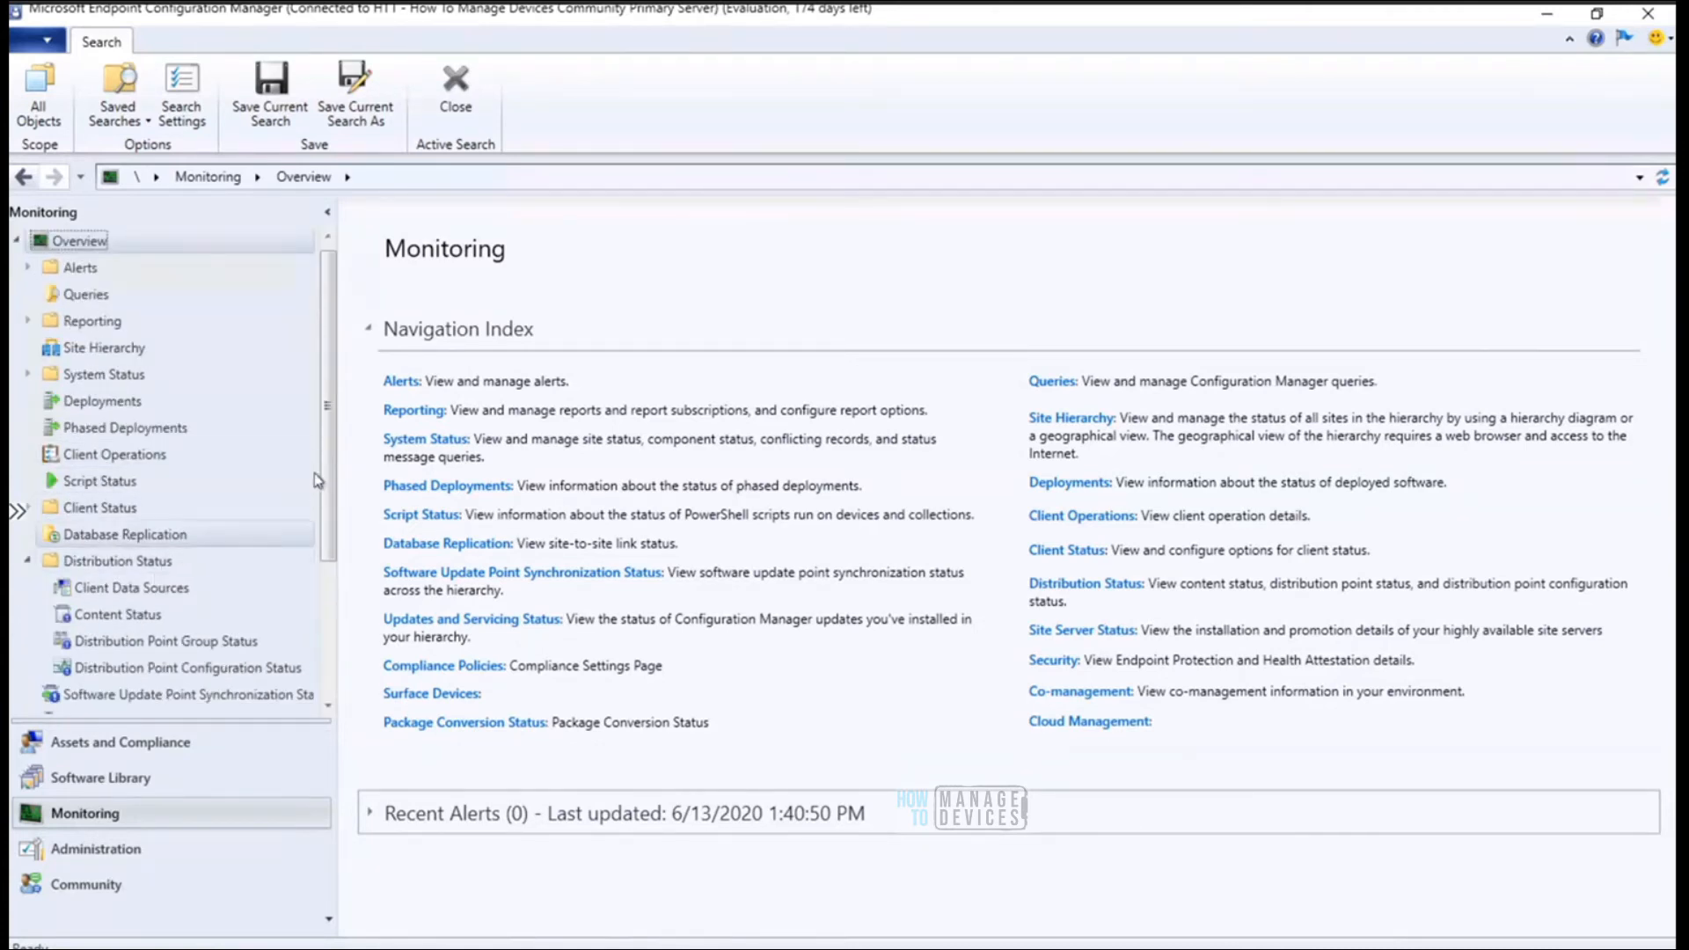
drag(327, 517, 329, 640)
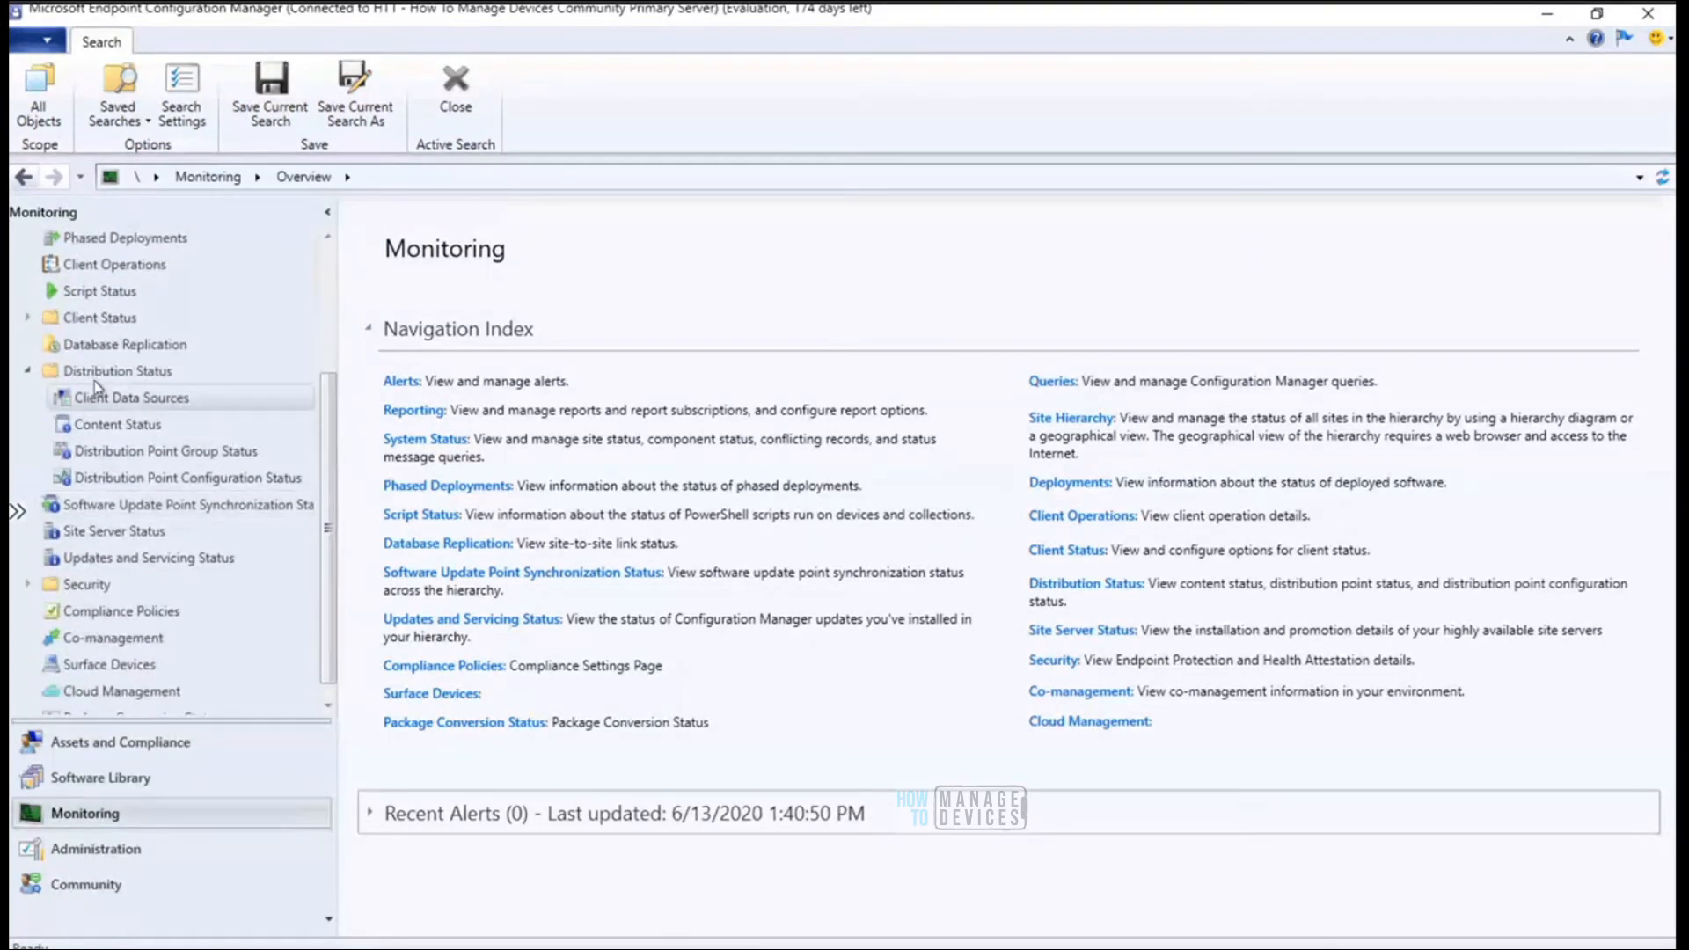
click(165, 480)
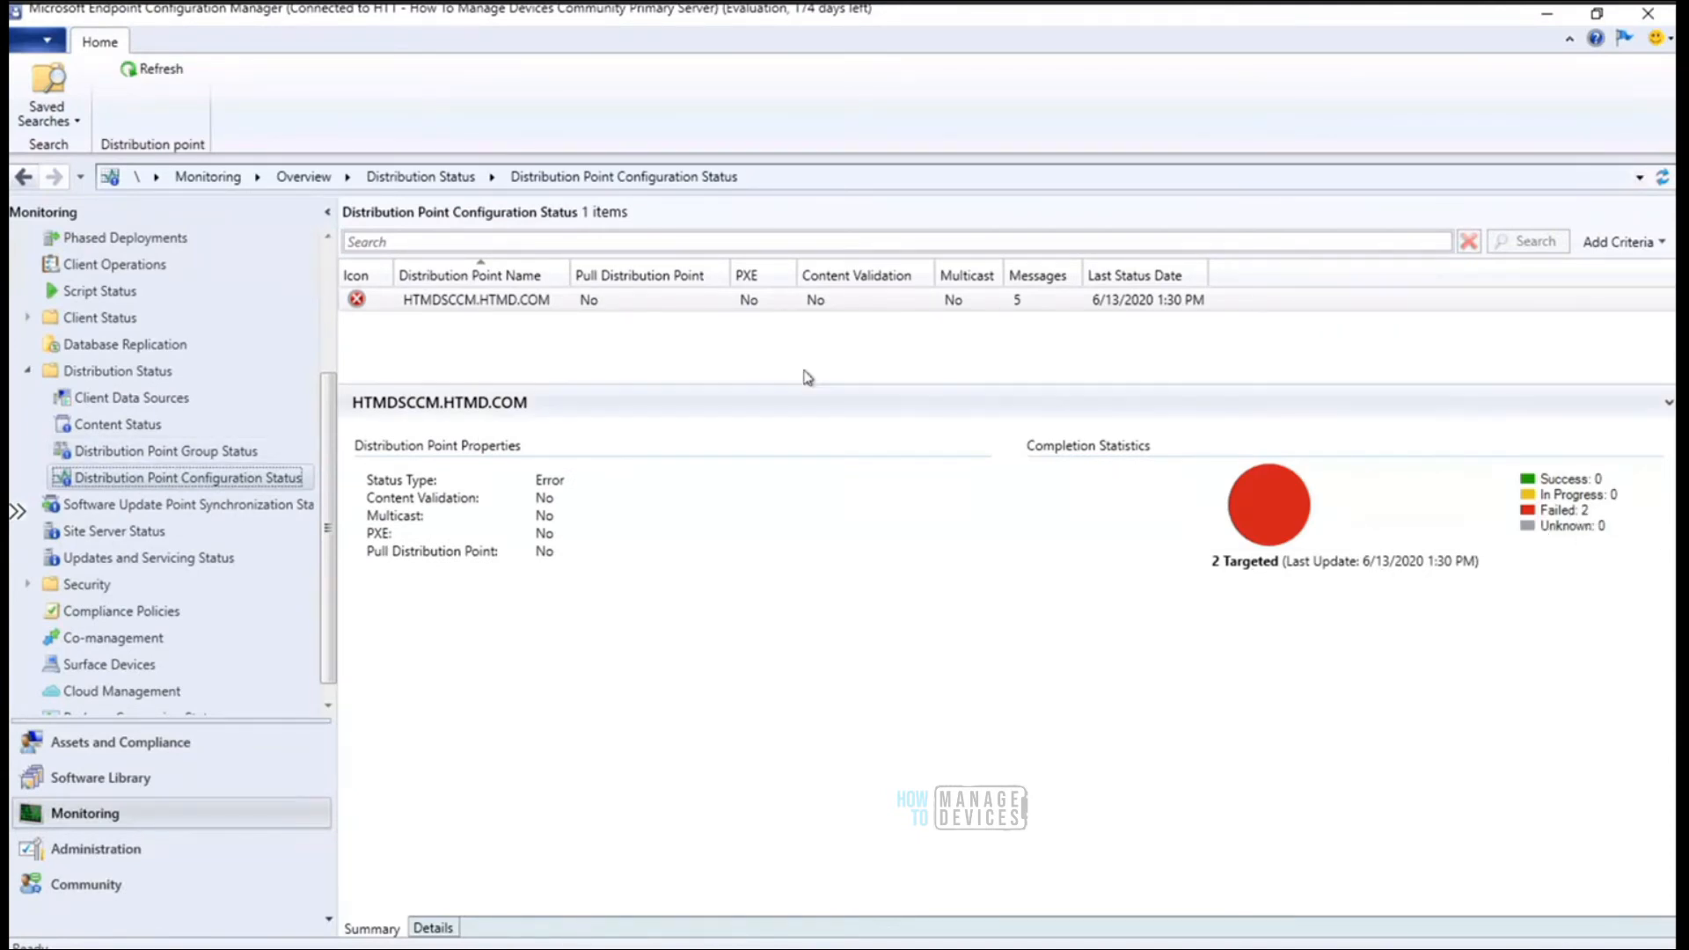
Inspect the detailed status messages of distribution point HTMDSCCM.HTMD.COM, widening the time and message detail columns to read the HT100003 and HT100004 errors
click(534, 302)
right_click(534, 302)
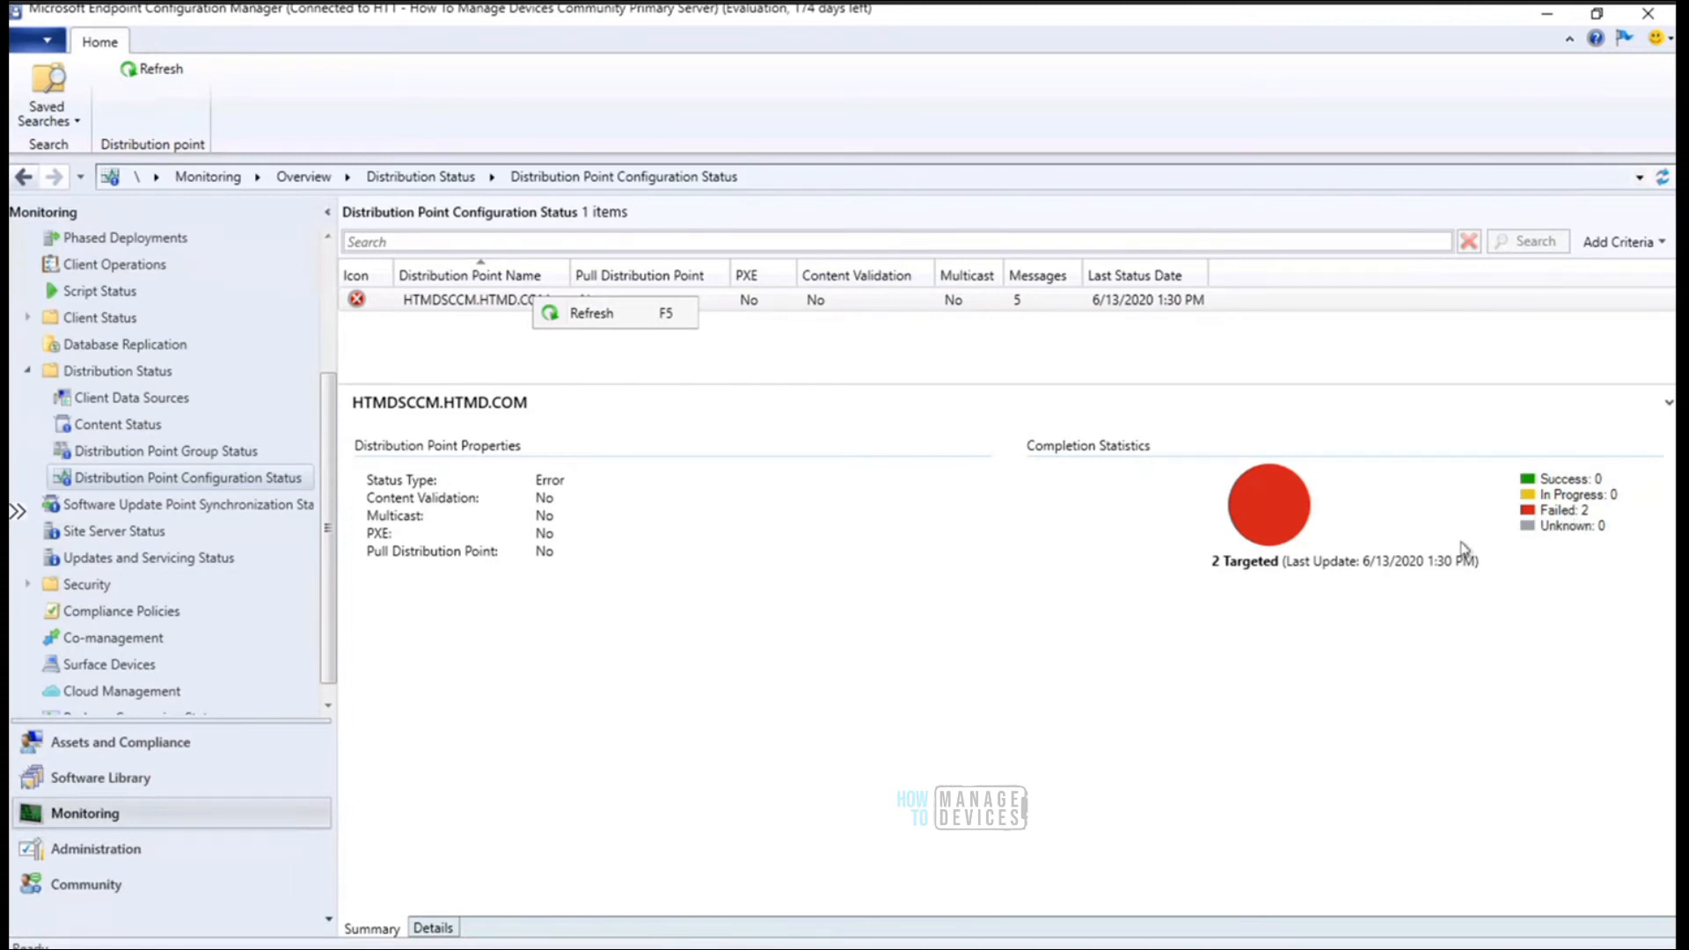
click(433, 929)
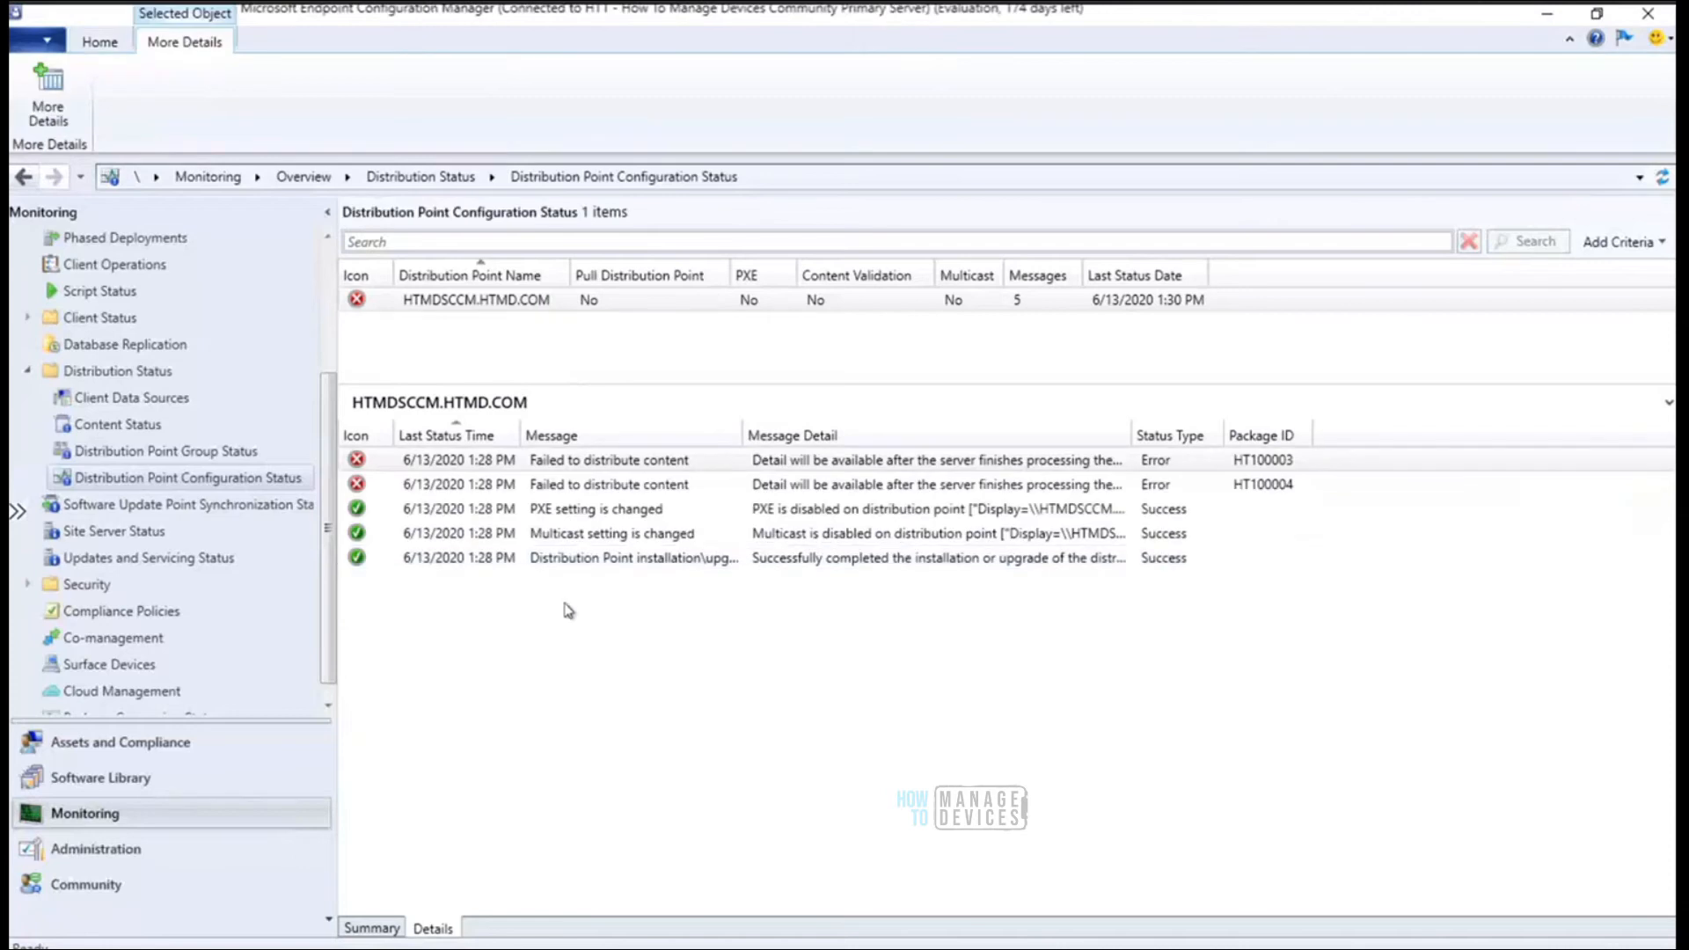
drag(522, 431, 661, 431)
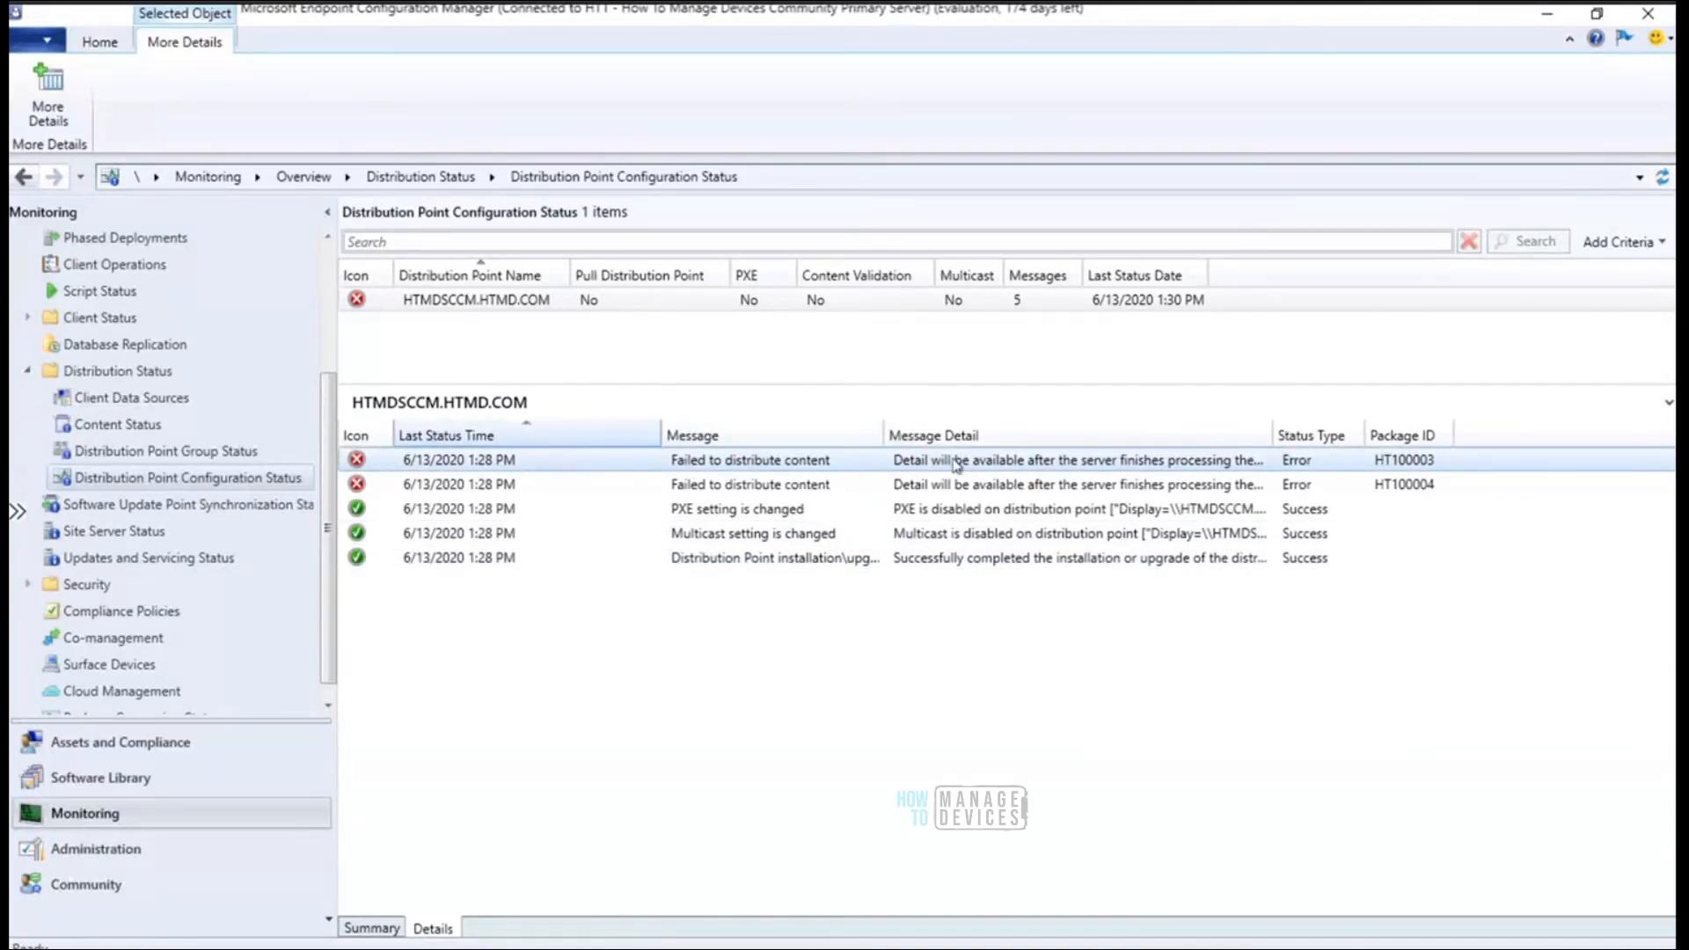
drag(1272, 420, 1438, 419)
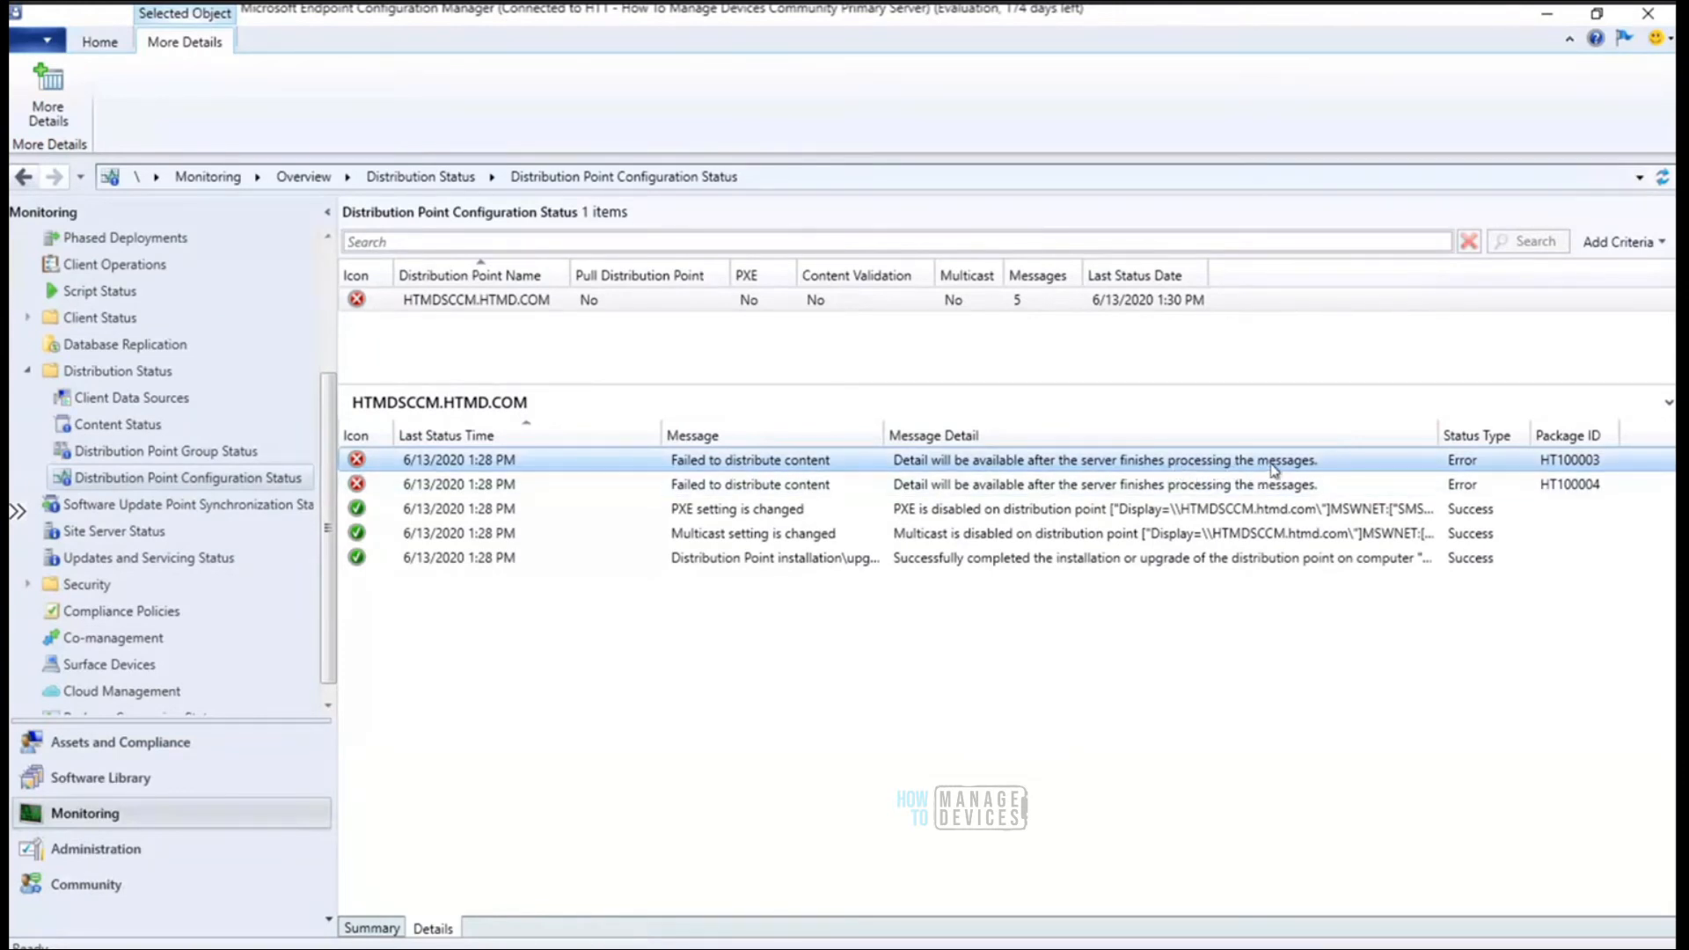
click(869, 486)
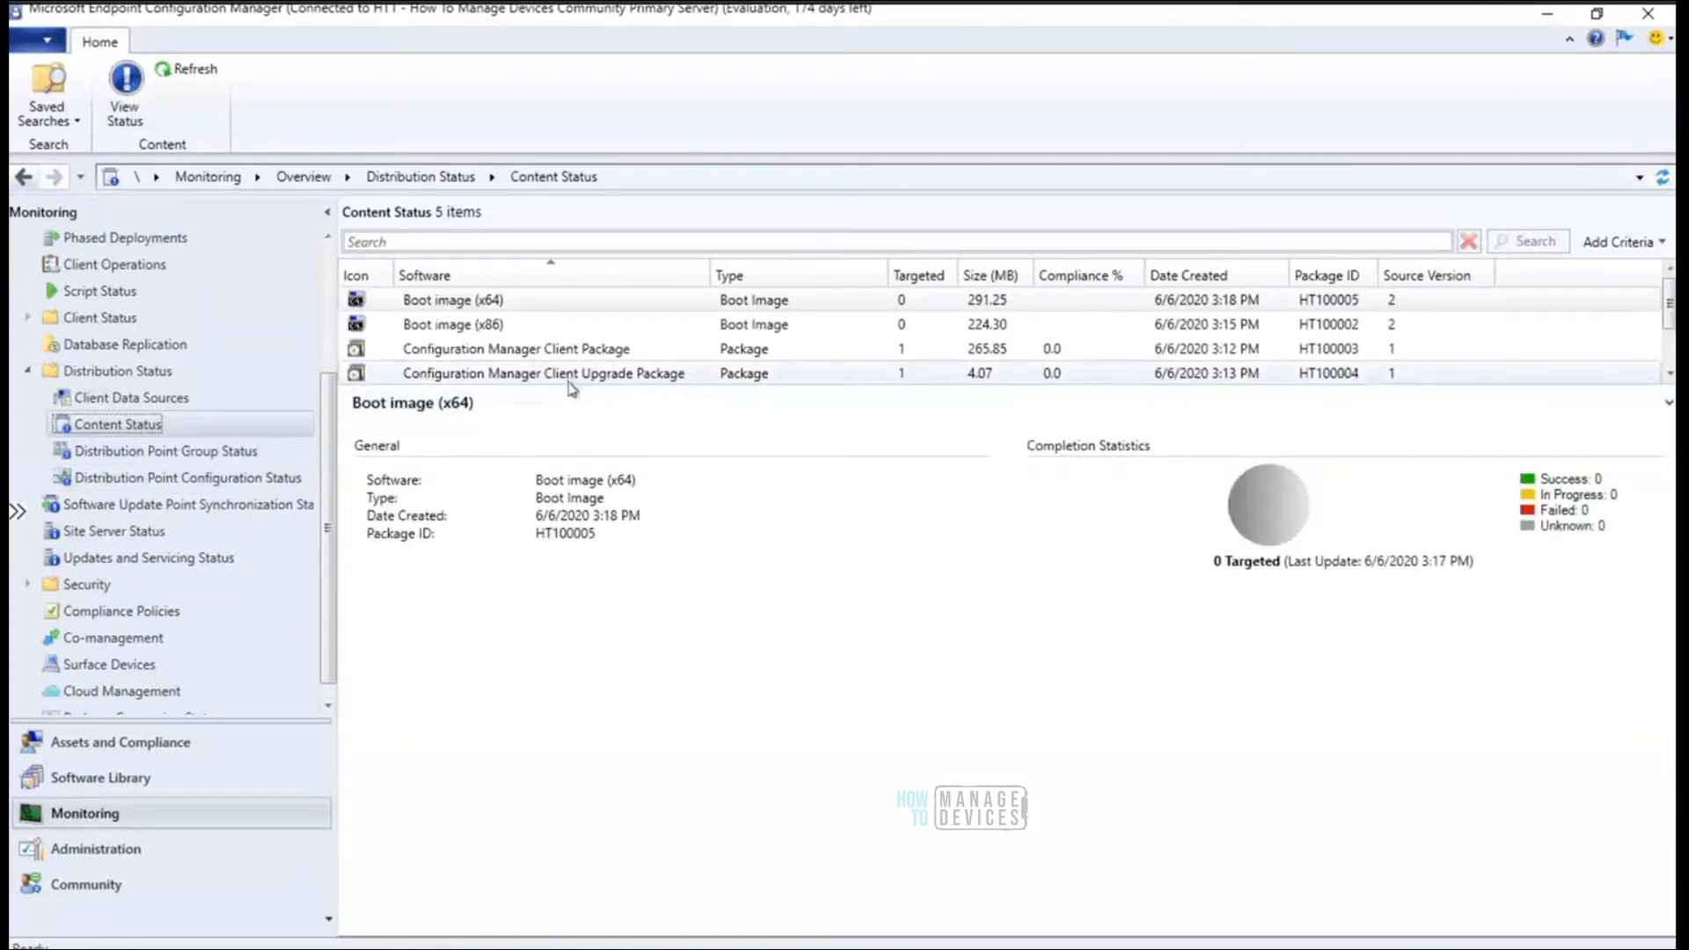
Review the Content Status of the User State Migration Tool and Configuration Manager Client Upgrade packages, resizing the summary pane to show all packages
click(577, 401)
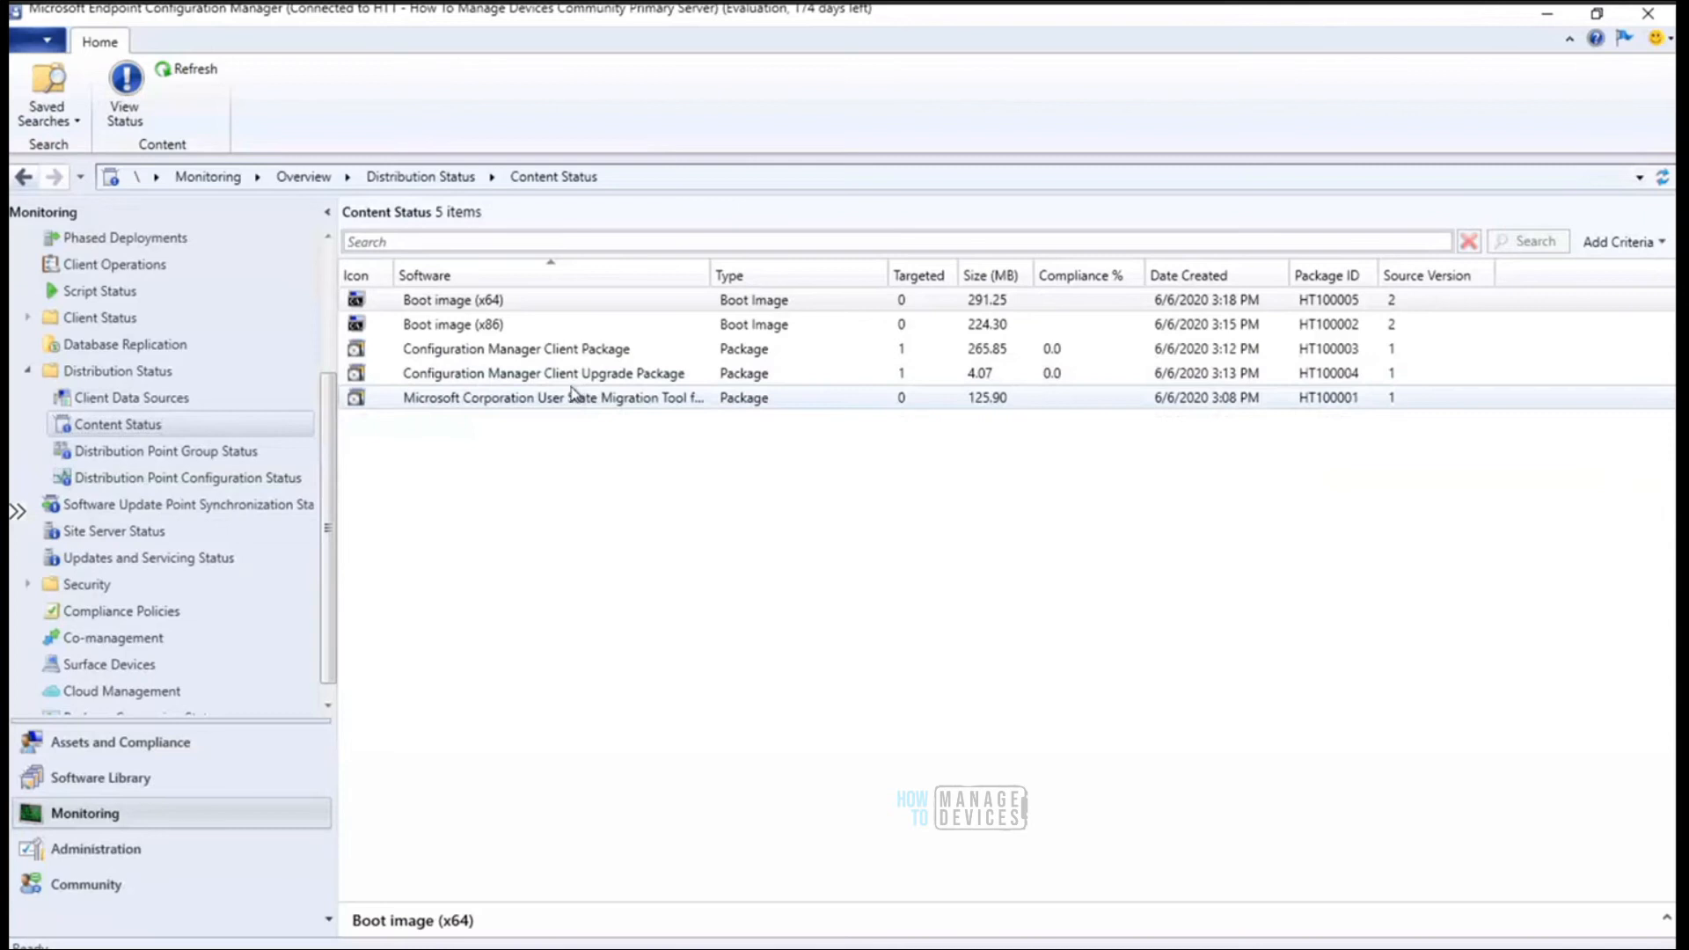
click(523, 400)
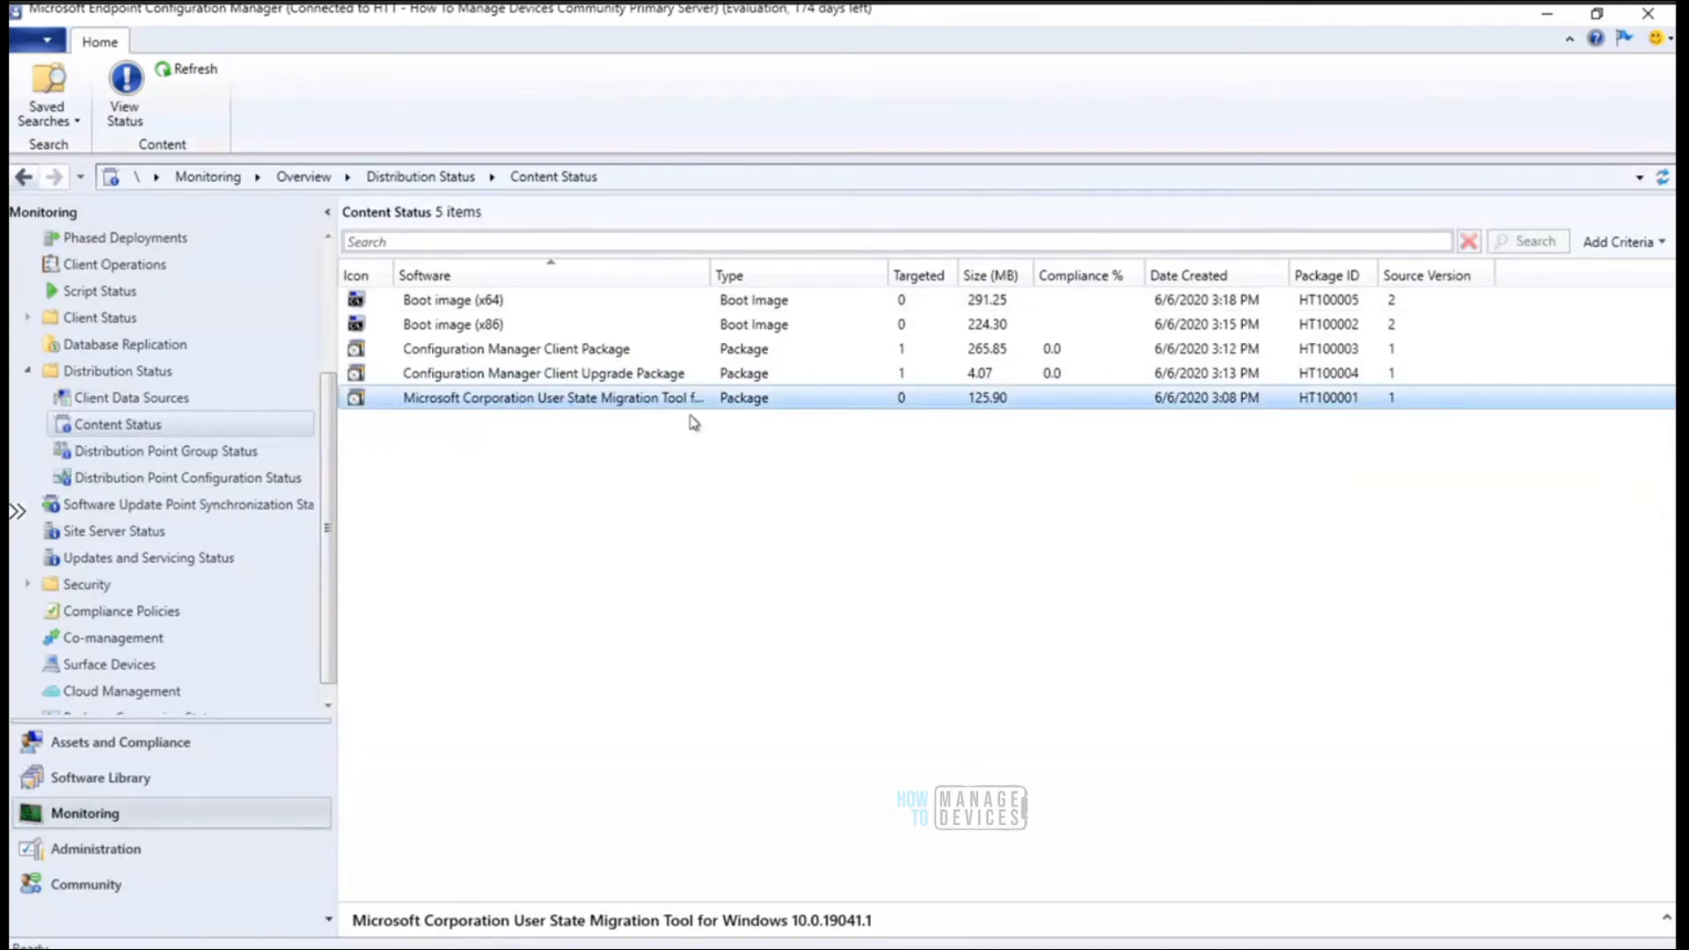
drag(596, 901, 615, 552)
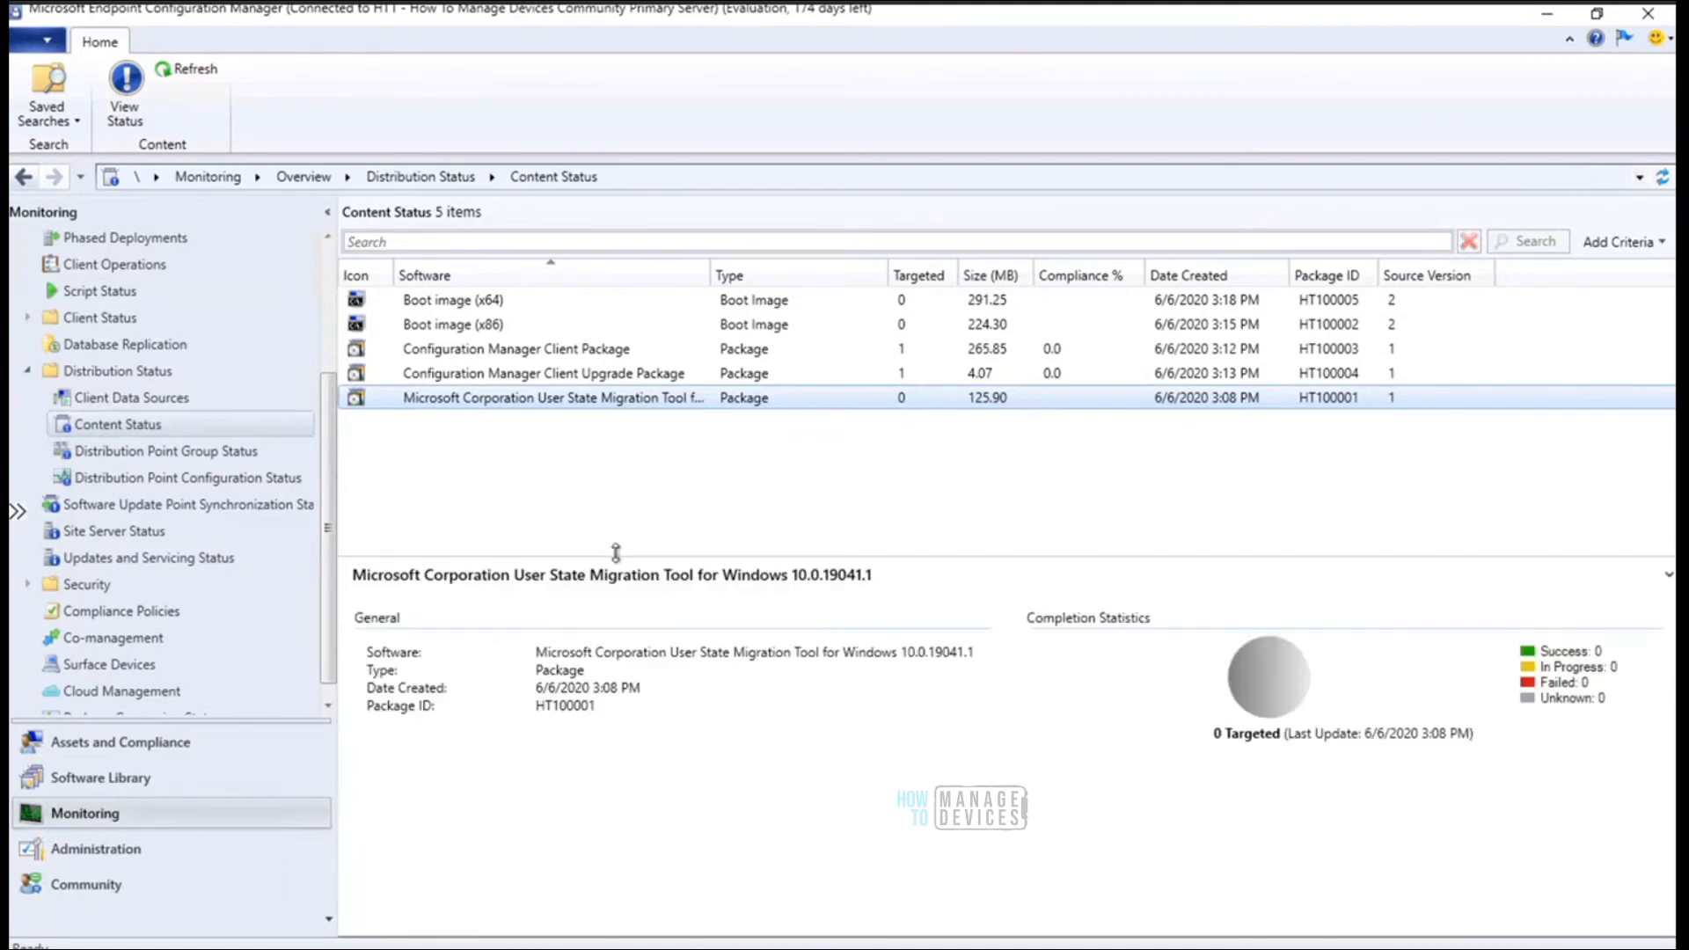
click(664, 376)
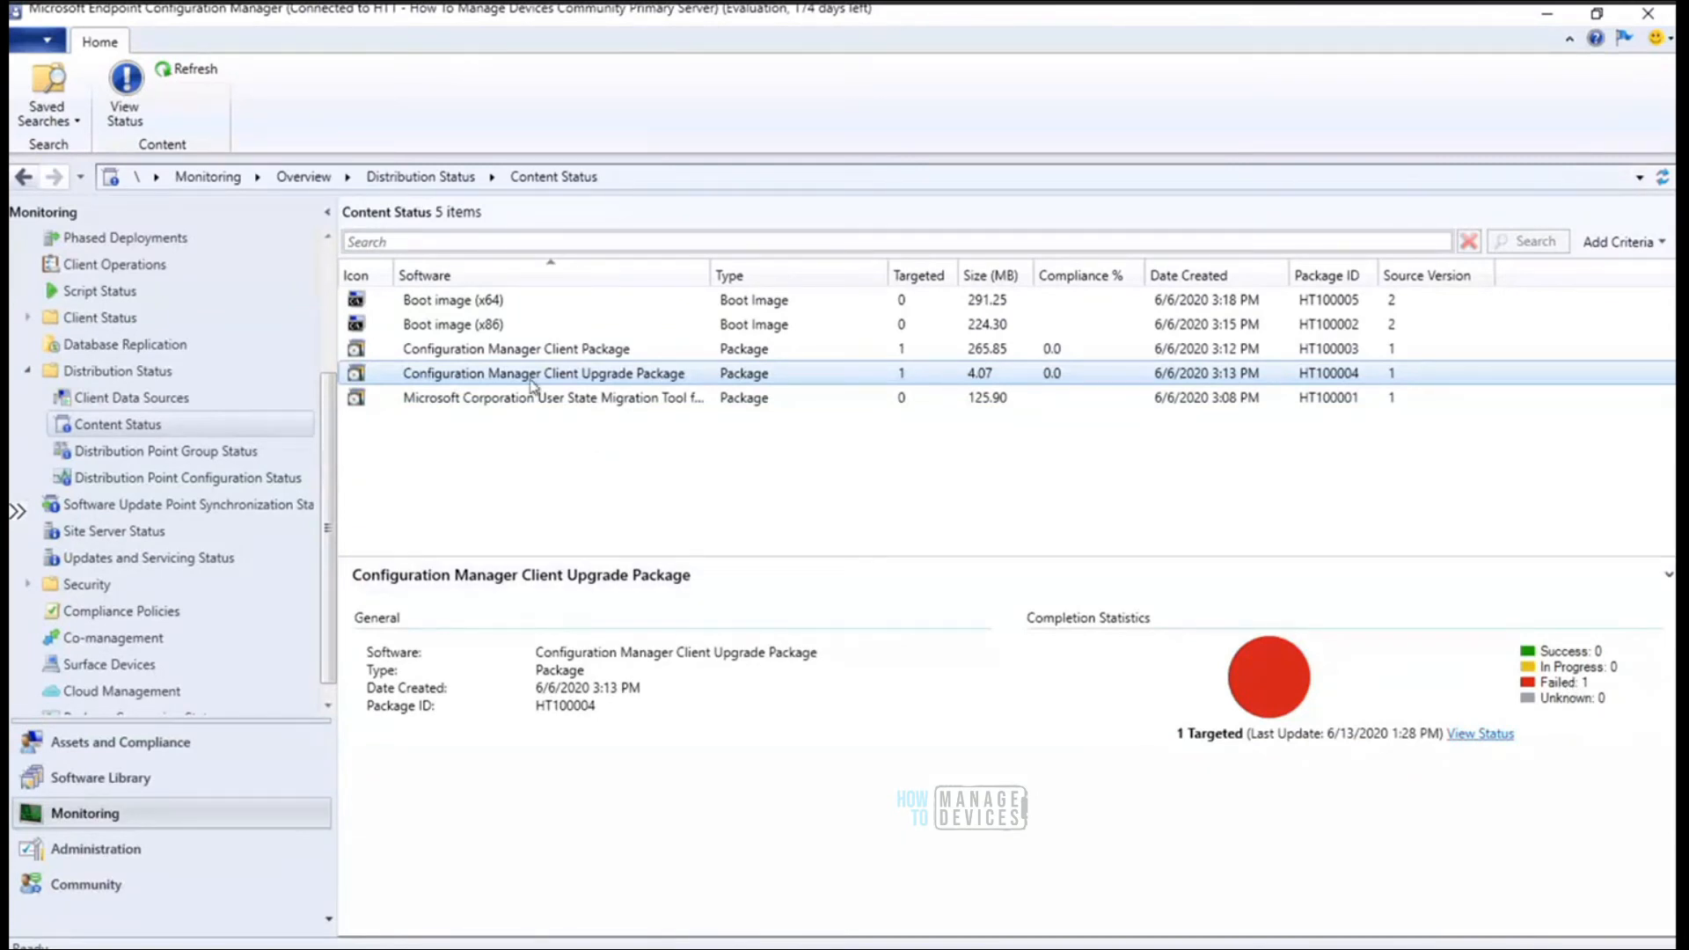
Inspect the error status of the Configuration Manager Client Upgrade Package, enlarging the asset details area and reading the HTMDSCCM.HTMD.COM asset message
click(1474, 734)
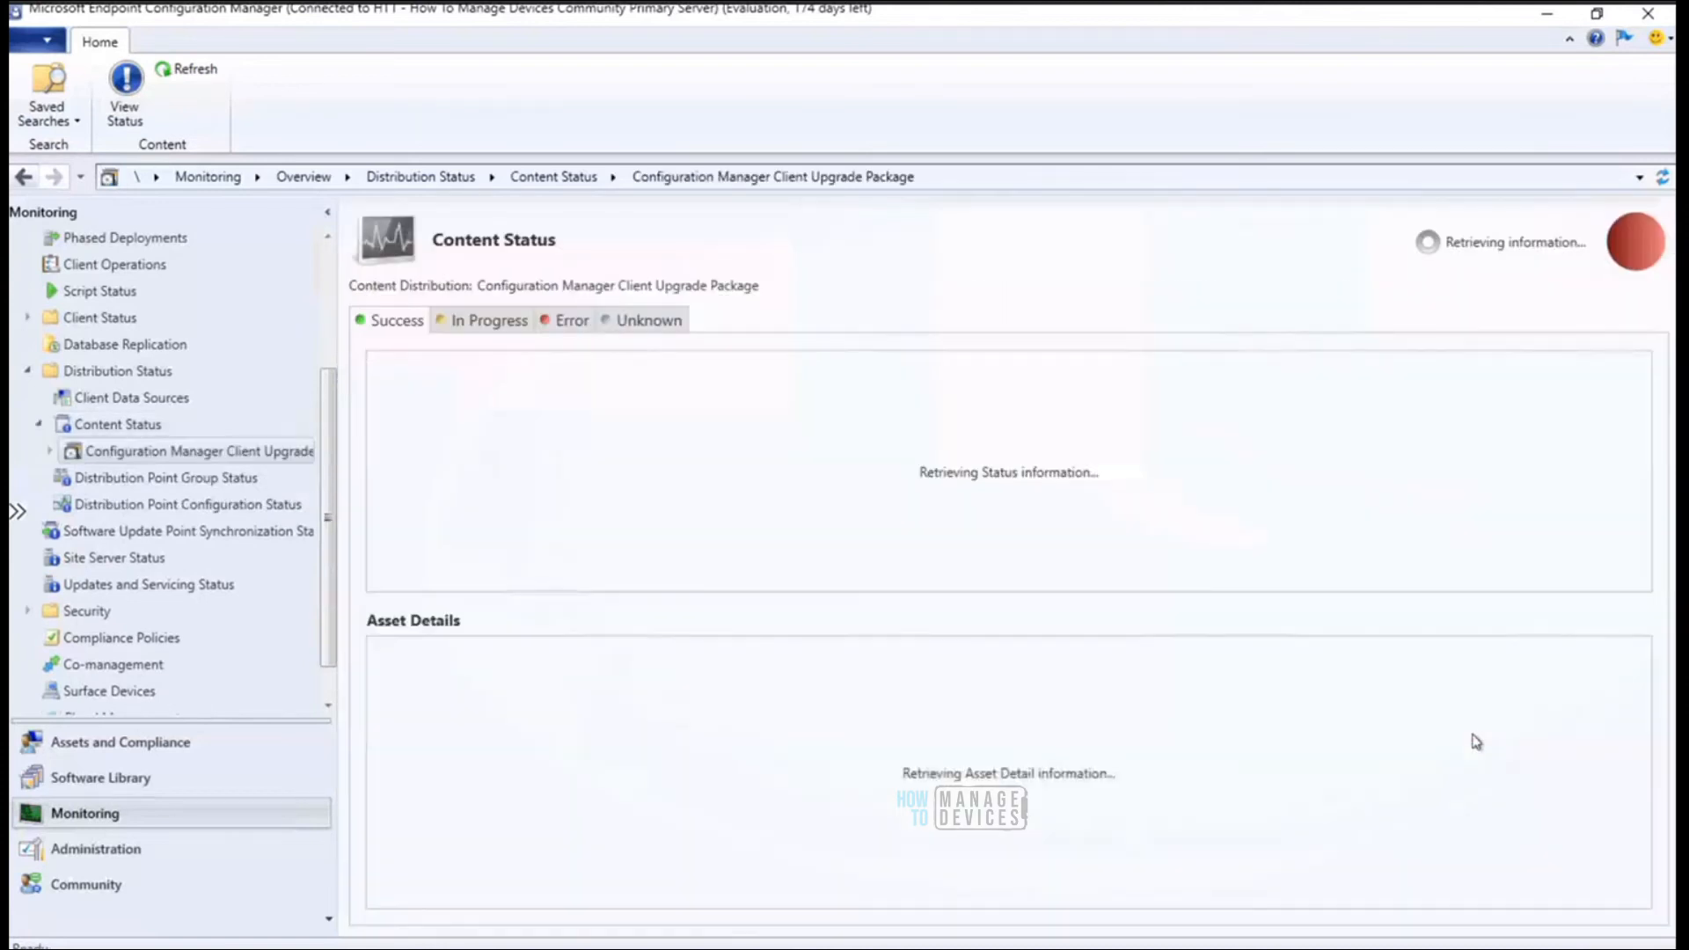
click(567, 320)
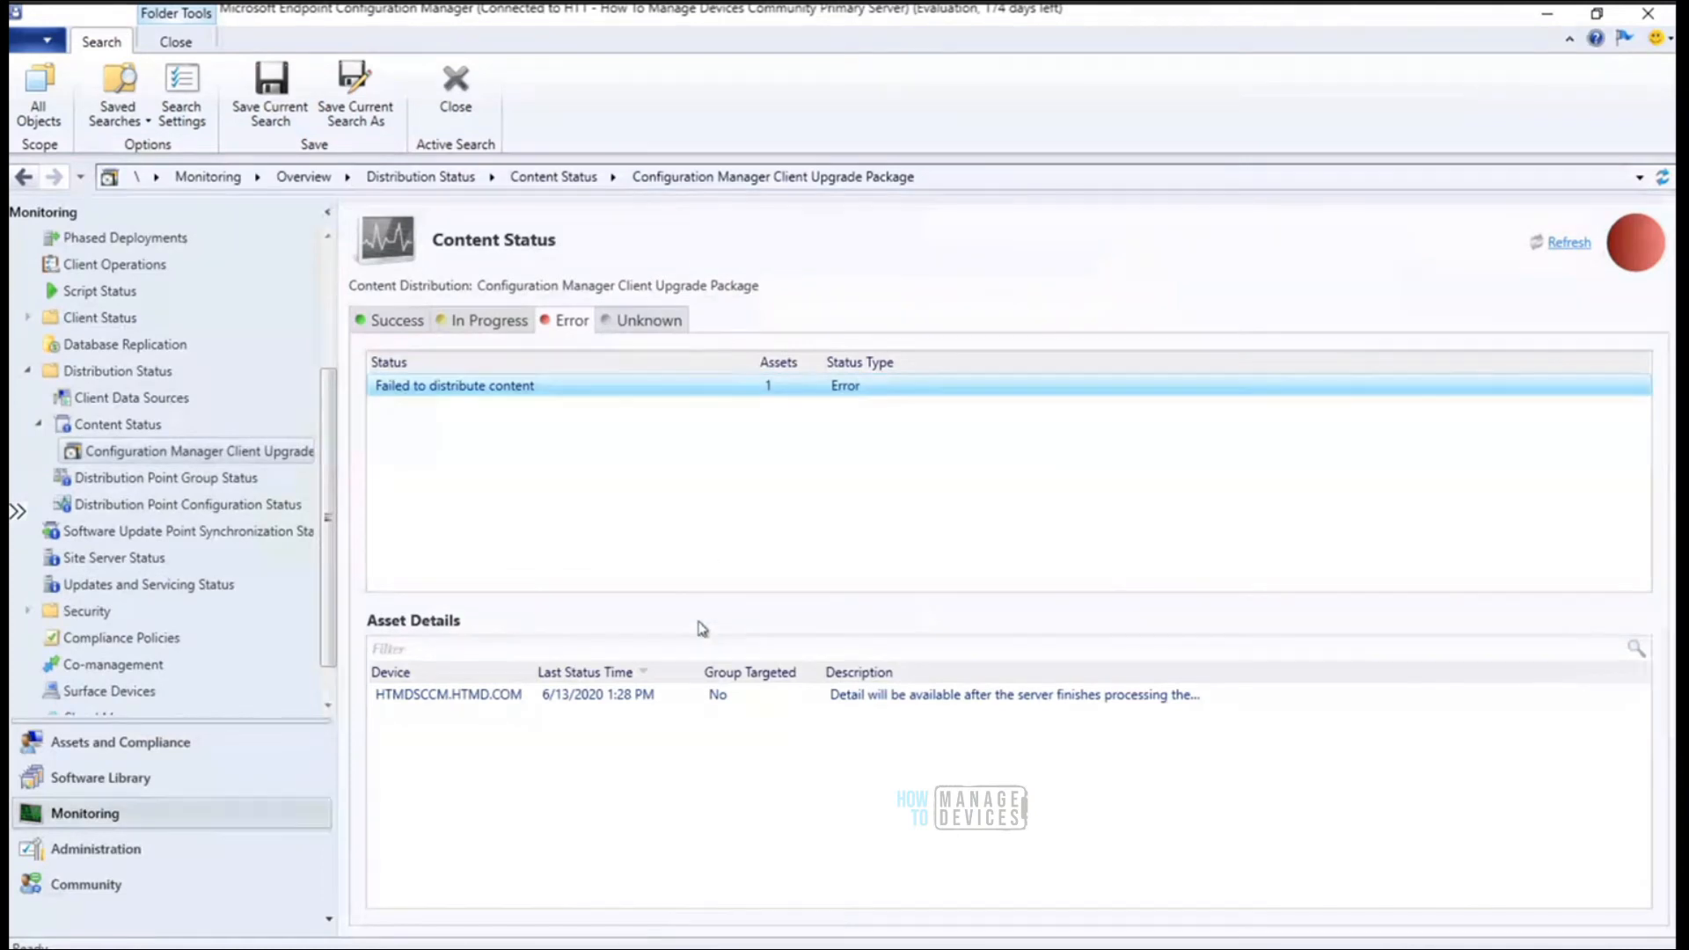
drag(709, 604, 724, 449)
double_click(897, 550)
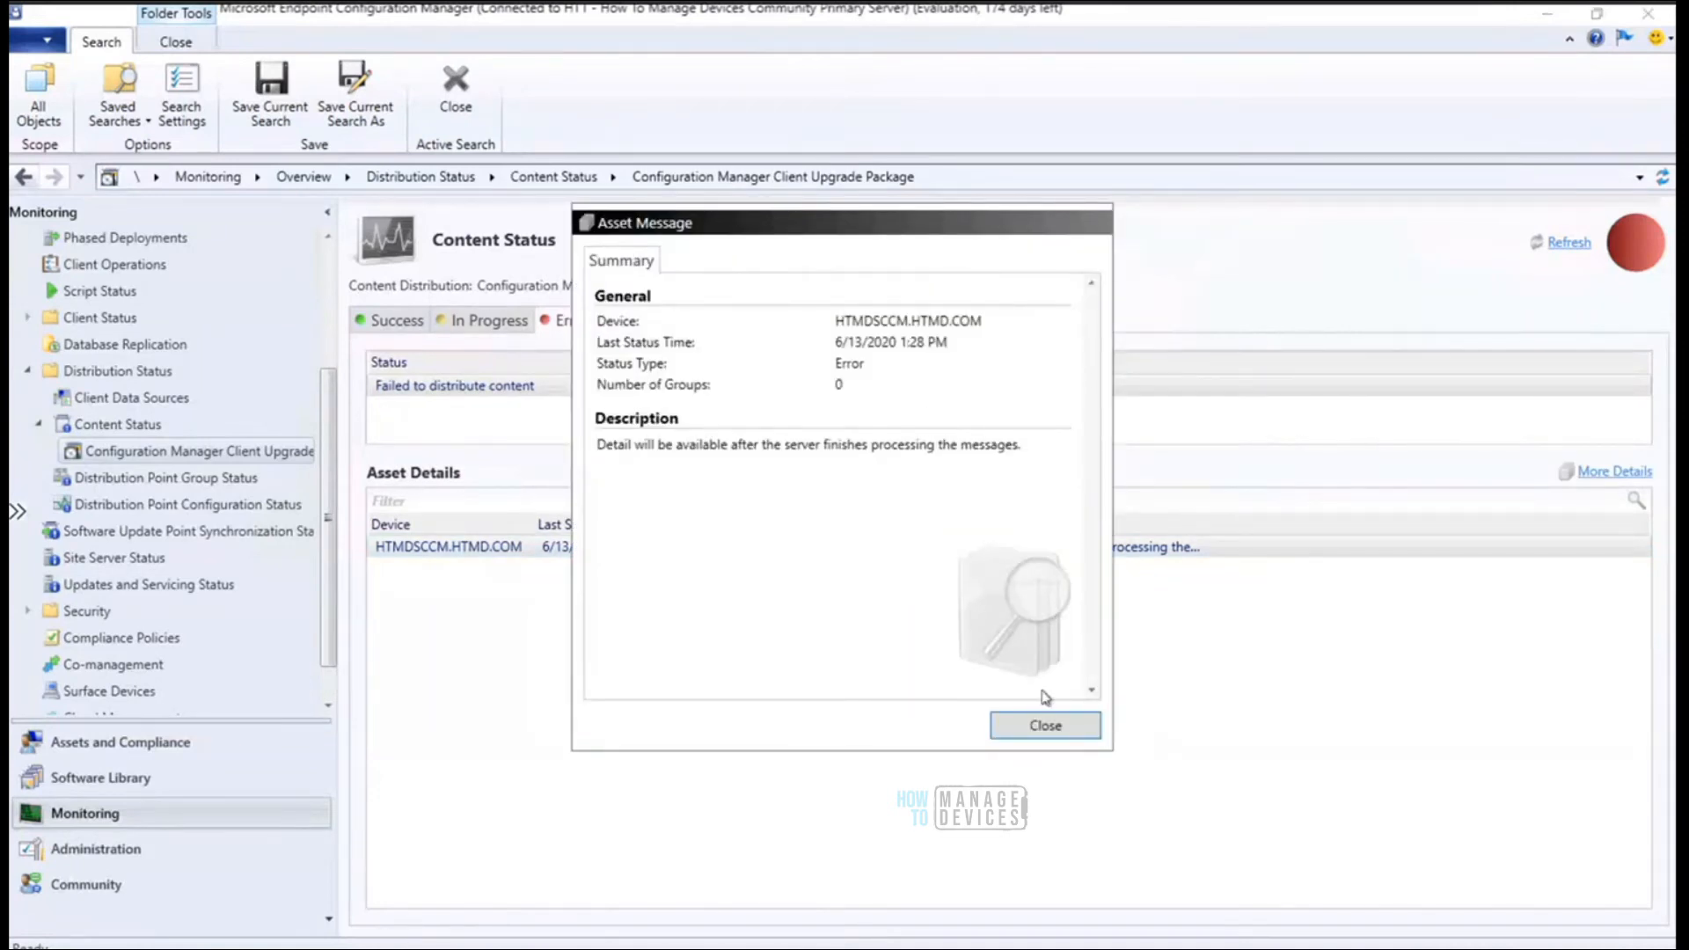
click(1038, 726)
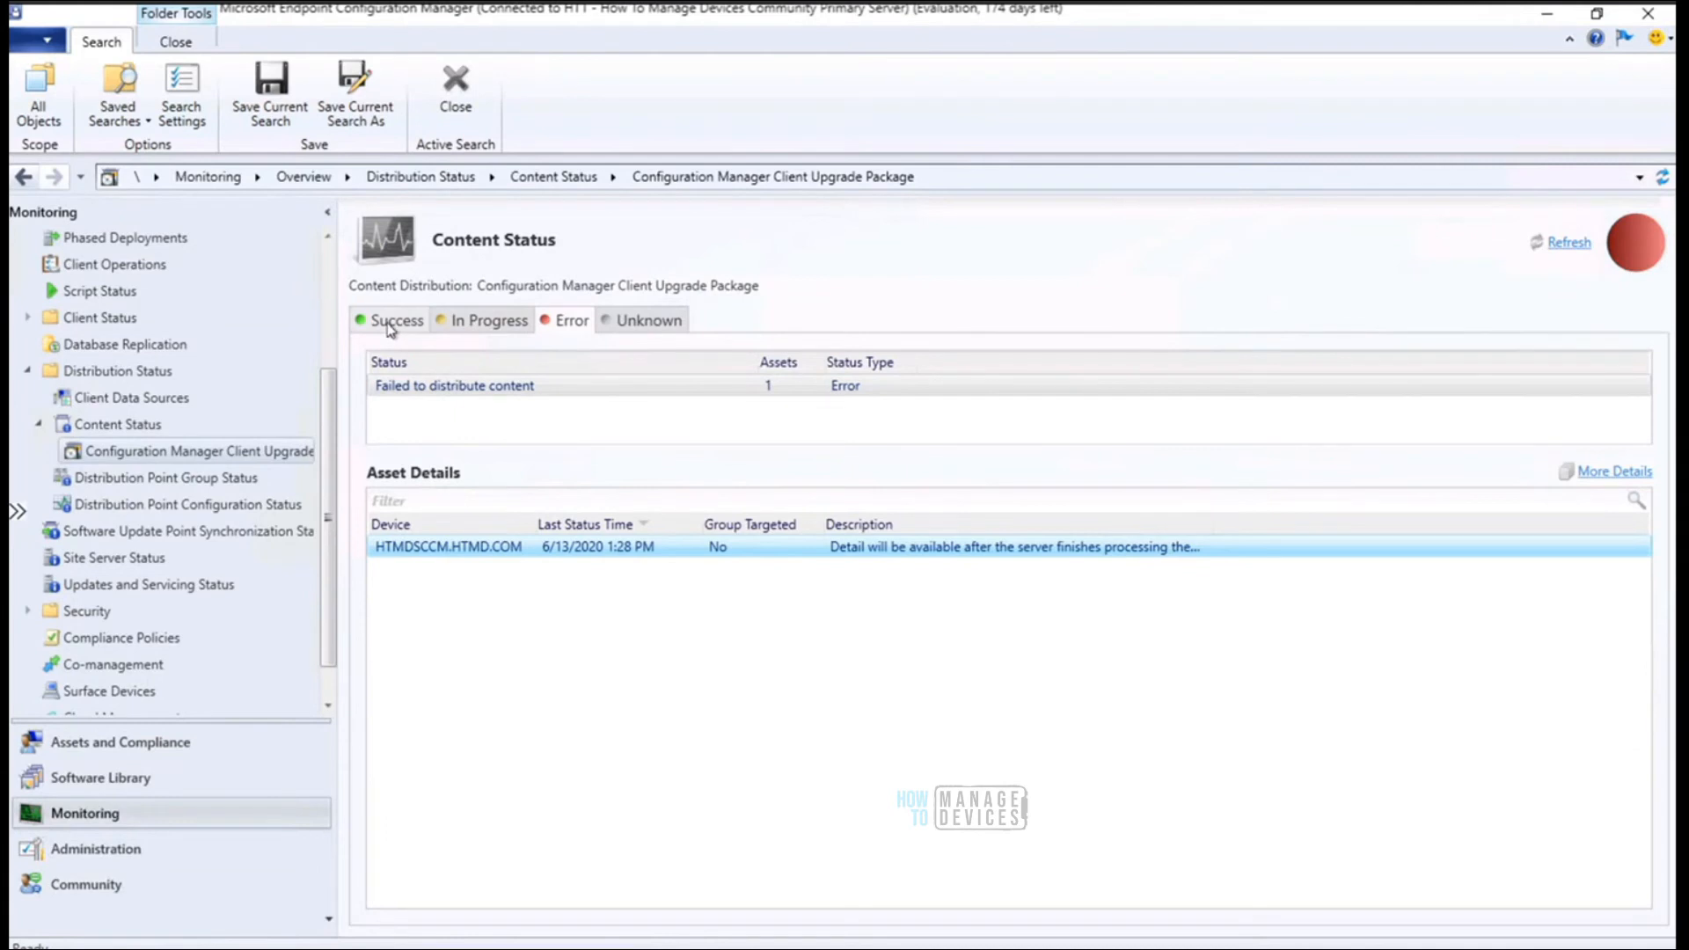
Return to the Content Status list and check the package IDs of the Configuration Manager Client Upgrade Package and Client Package
click(146, 428)
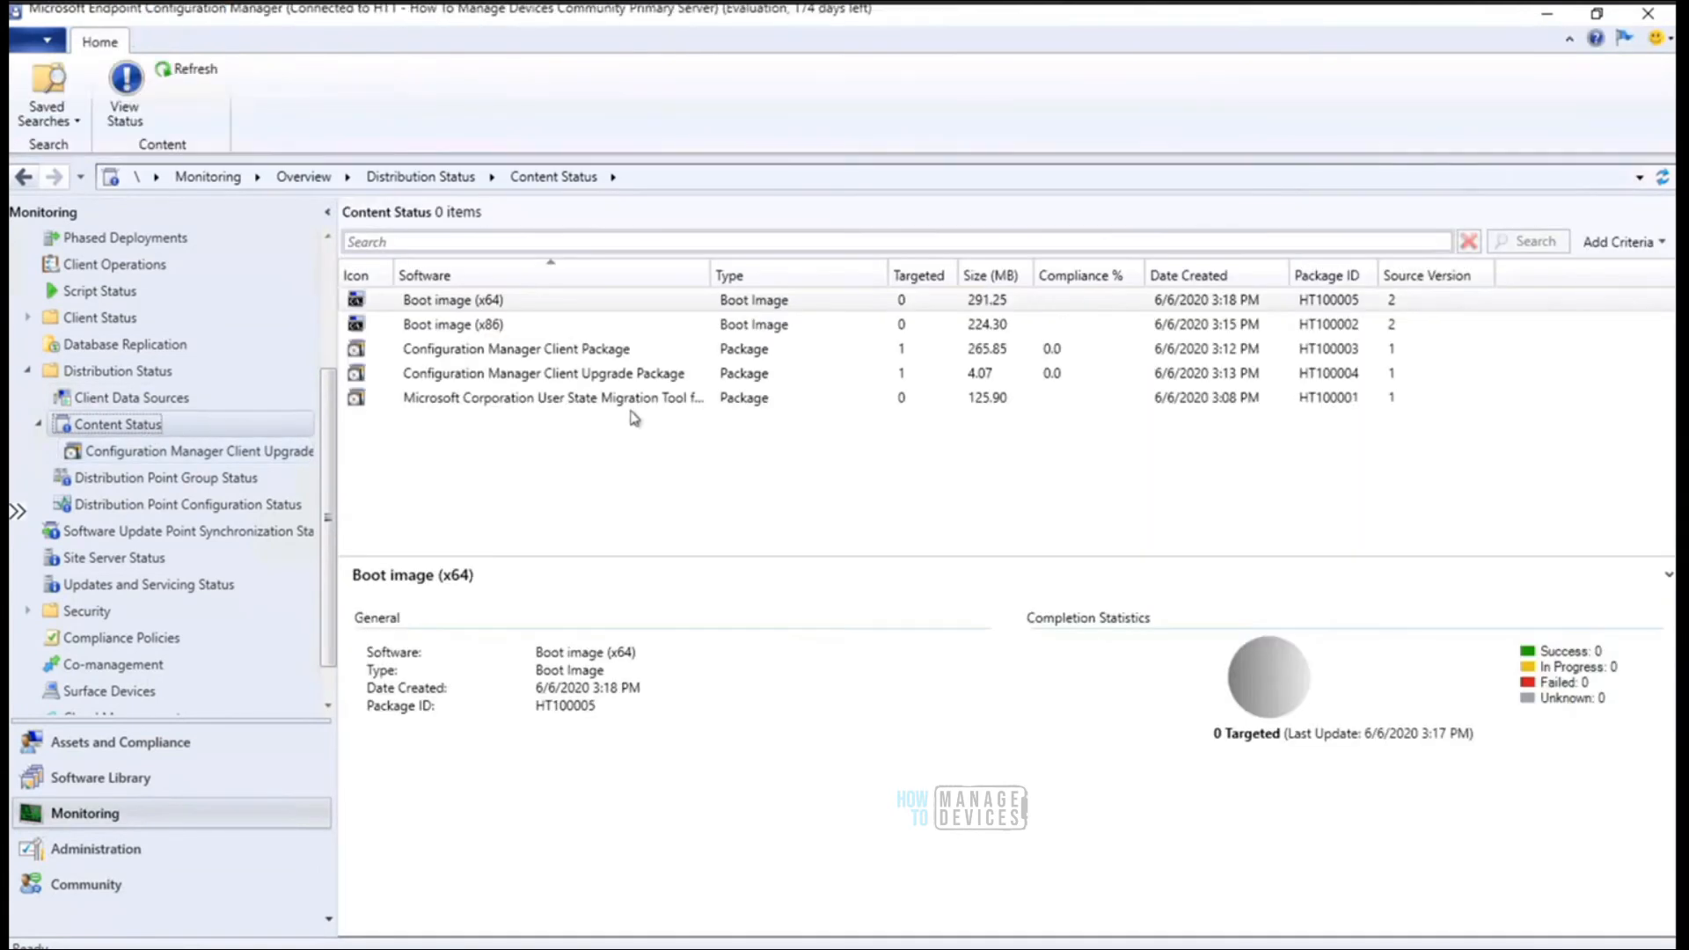
click(559, 374)
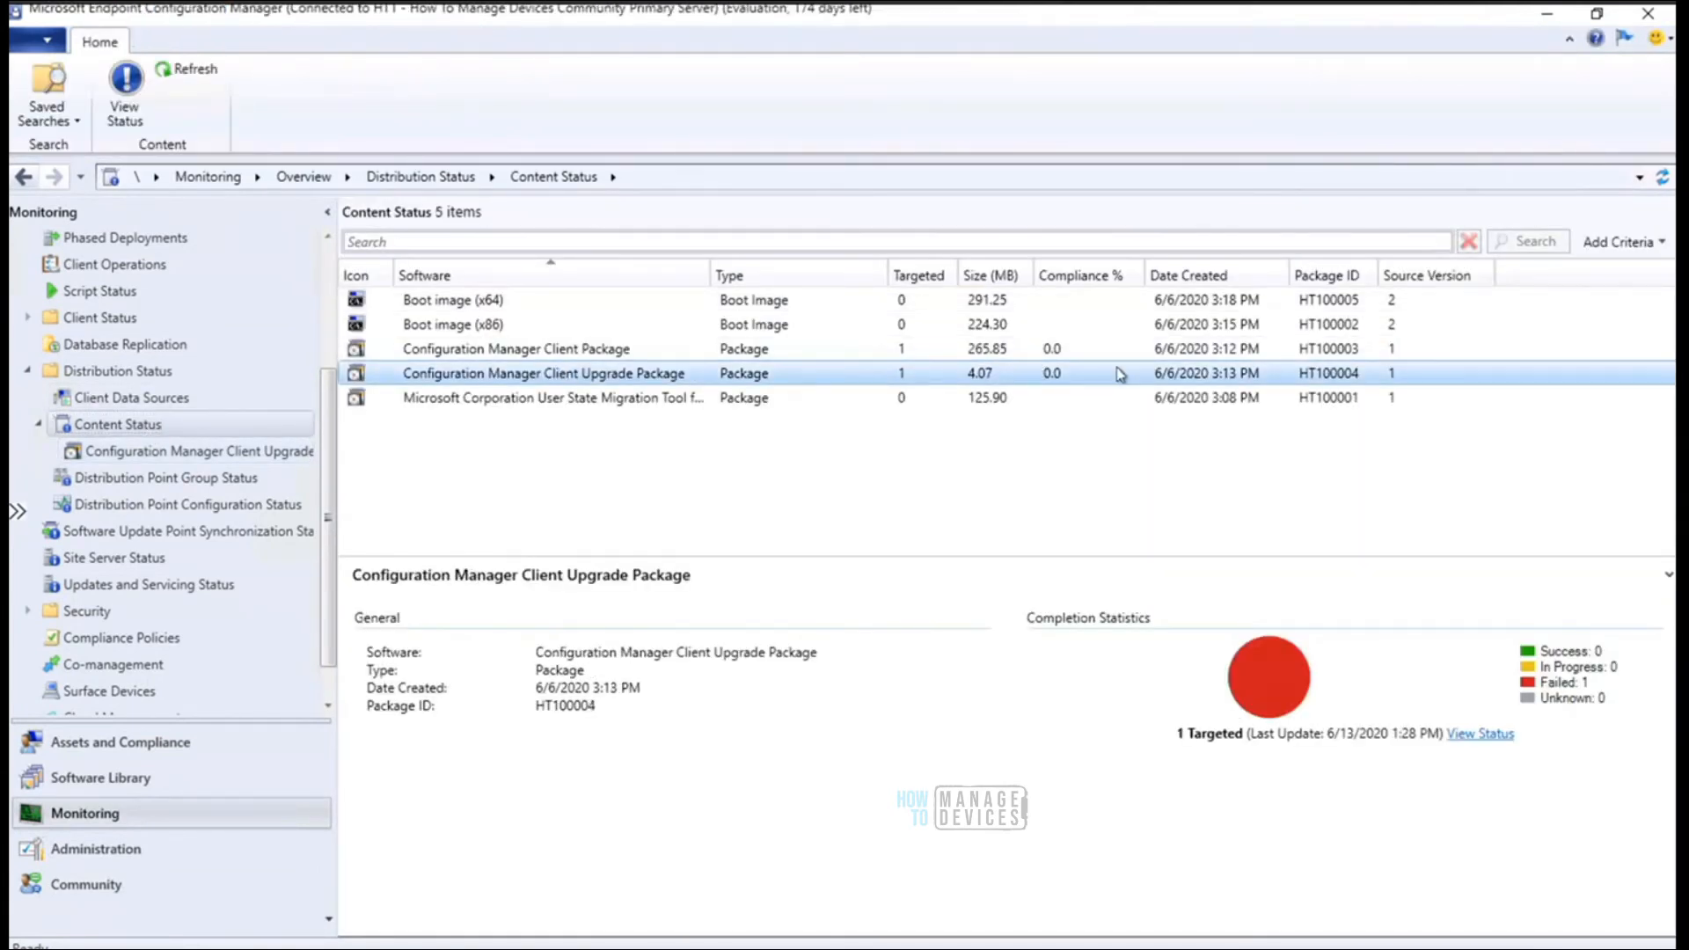
click(1336, 352)
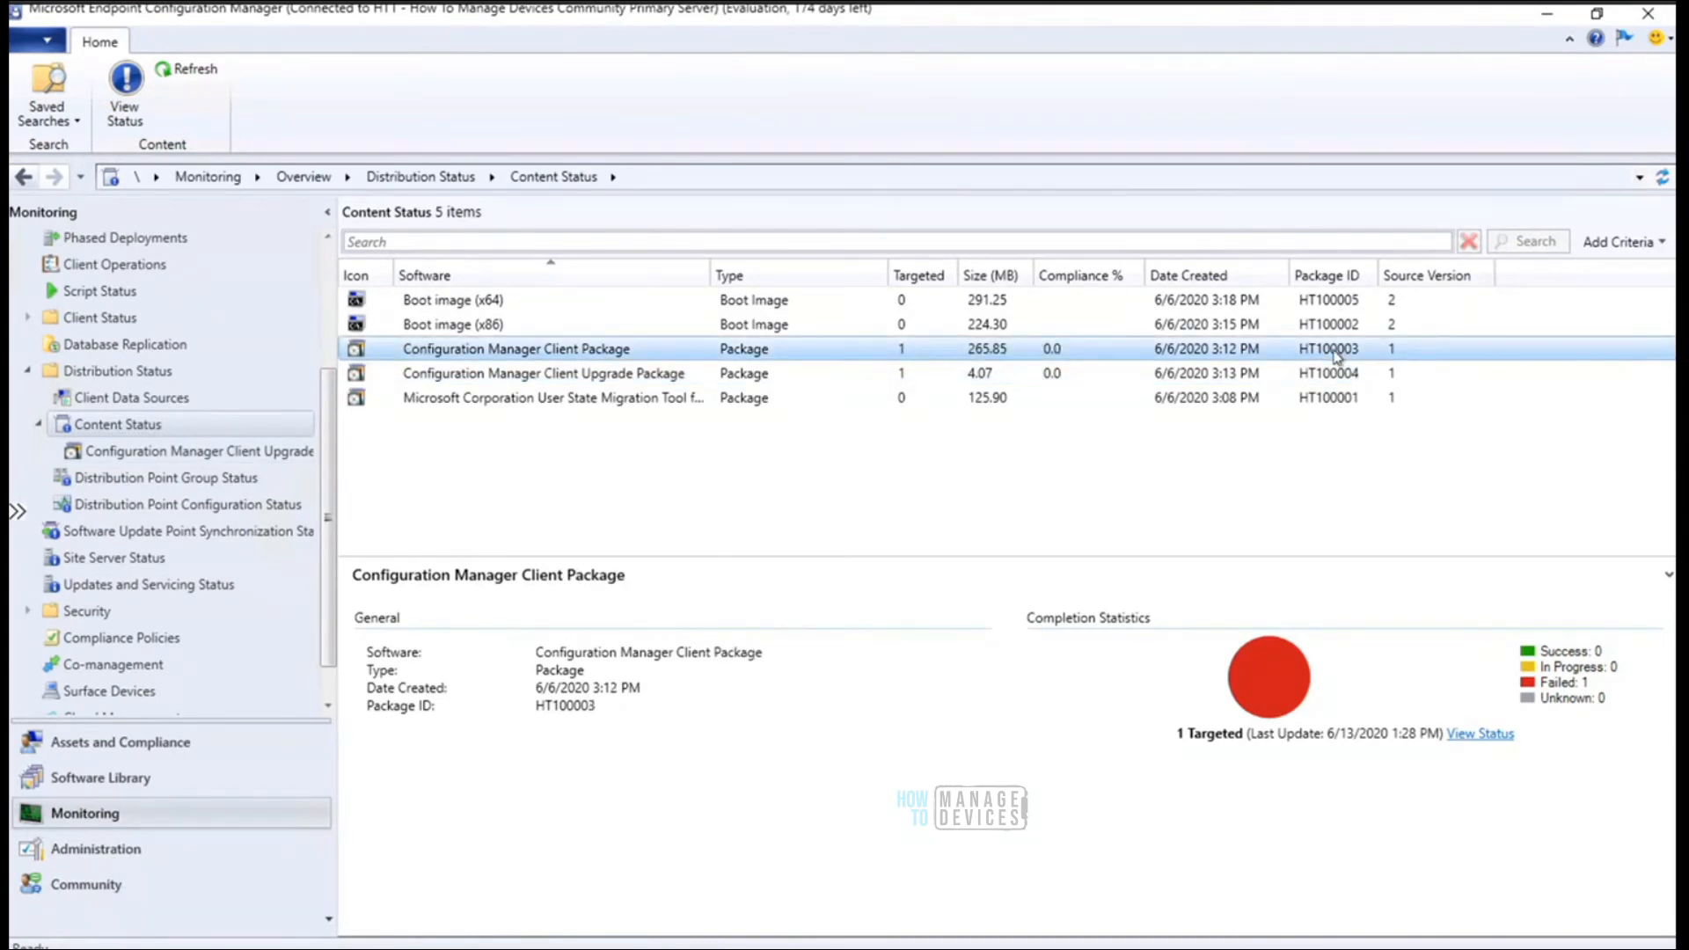
click(1329, 380)
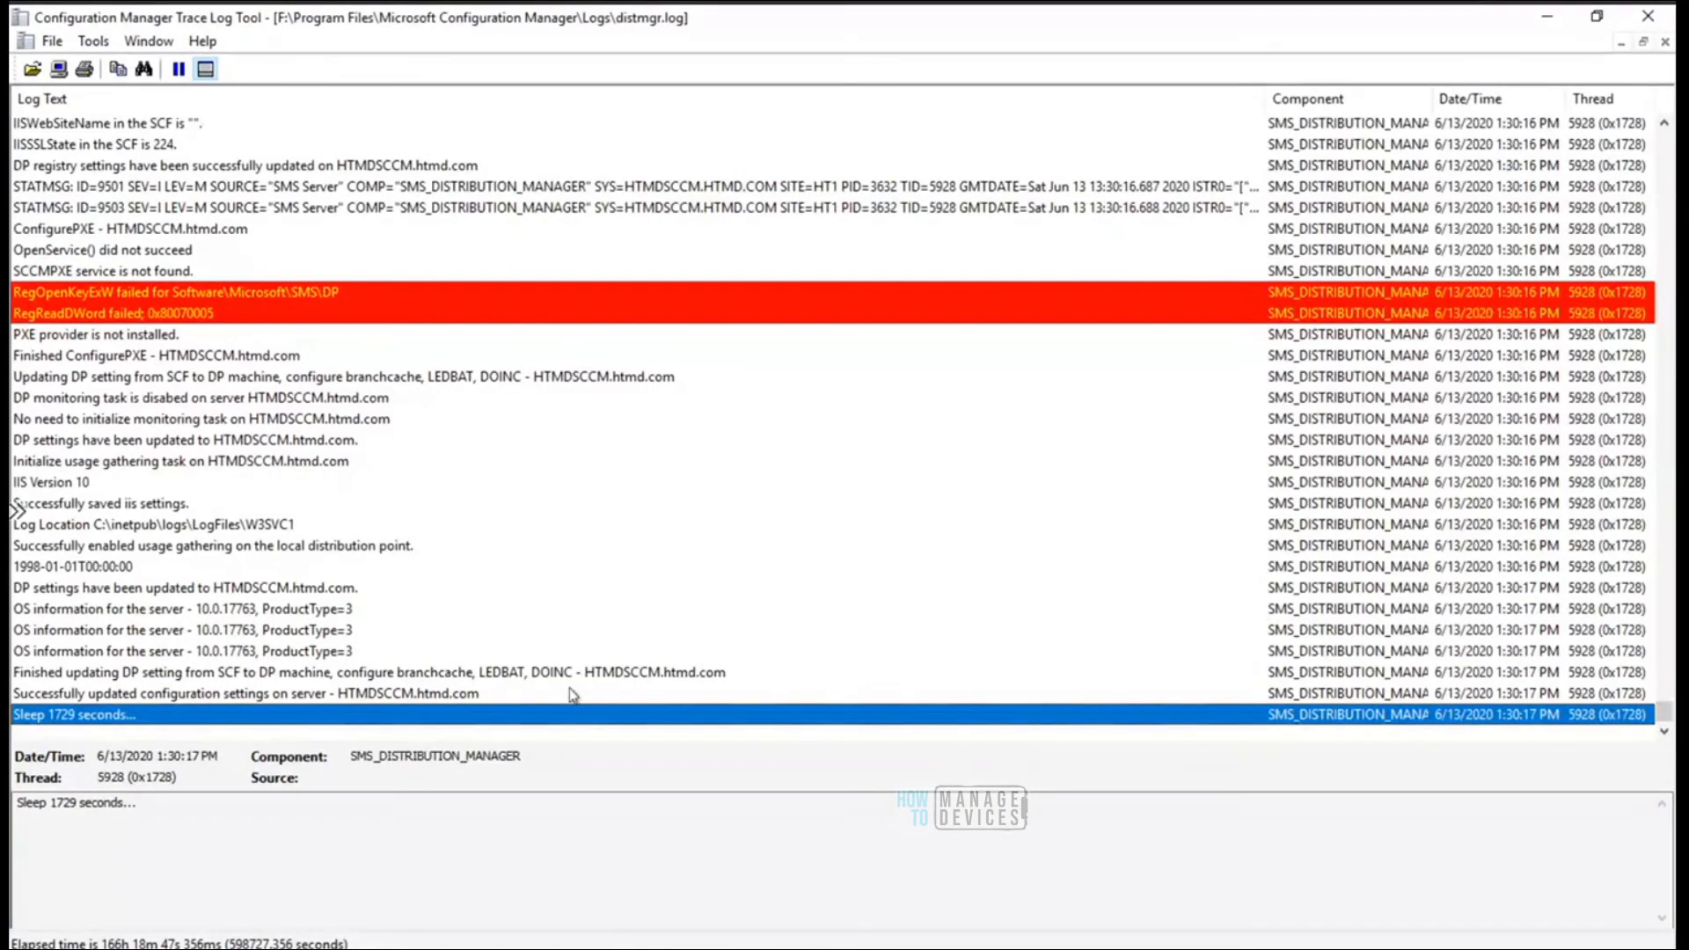
Switch to distmgr.log in the Configuration Manager Trace Log Tool and search upward for HT100004, bringing the preceding entries into view
key(ctrl+f)
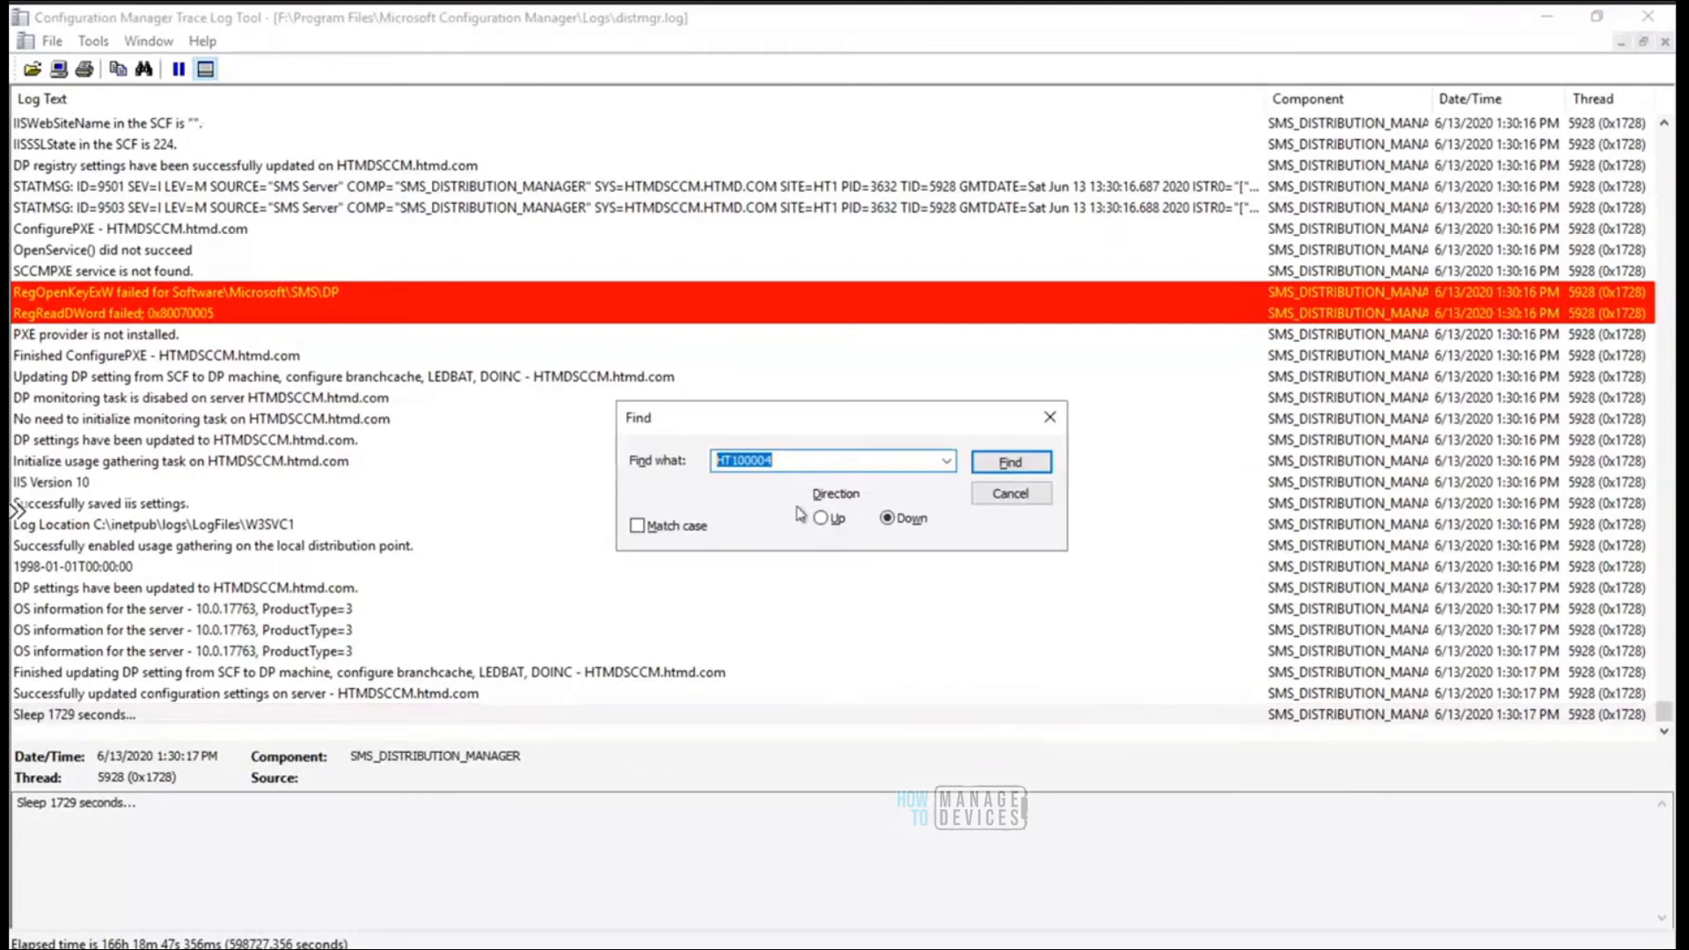
click(823, 520)
click(1010, 462)
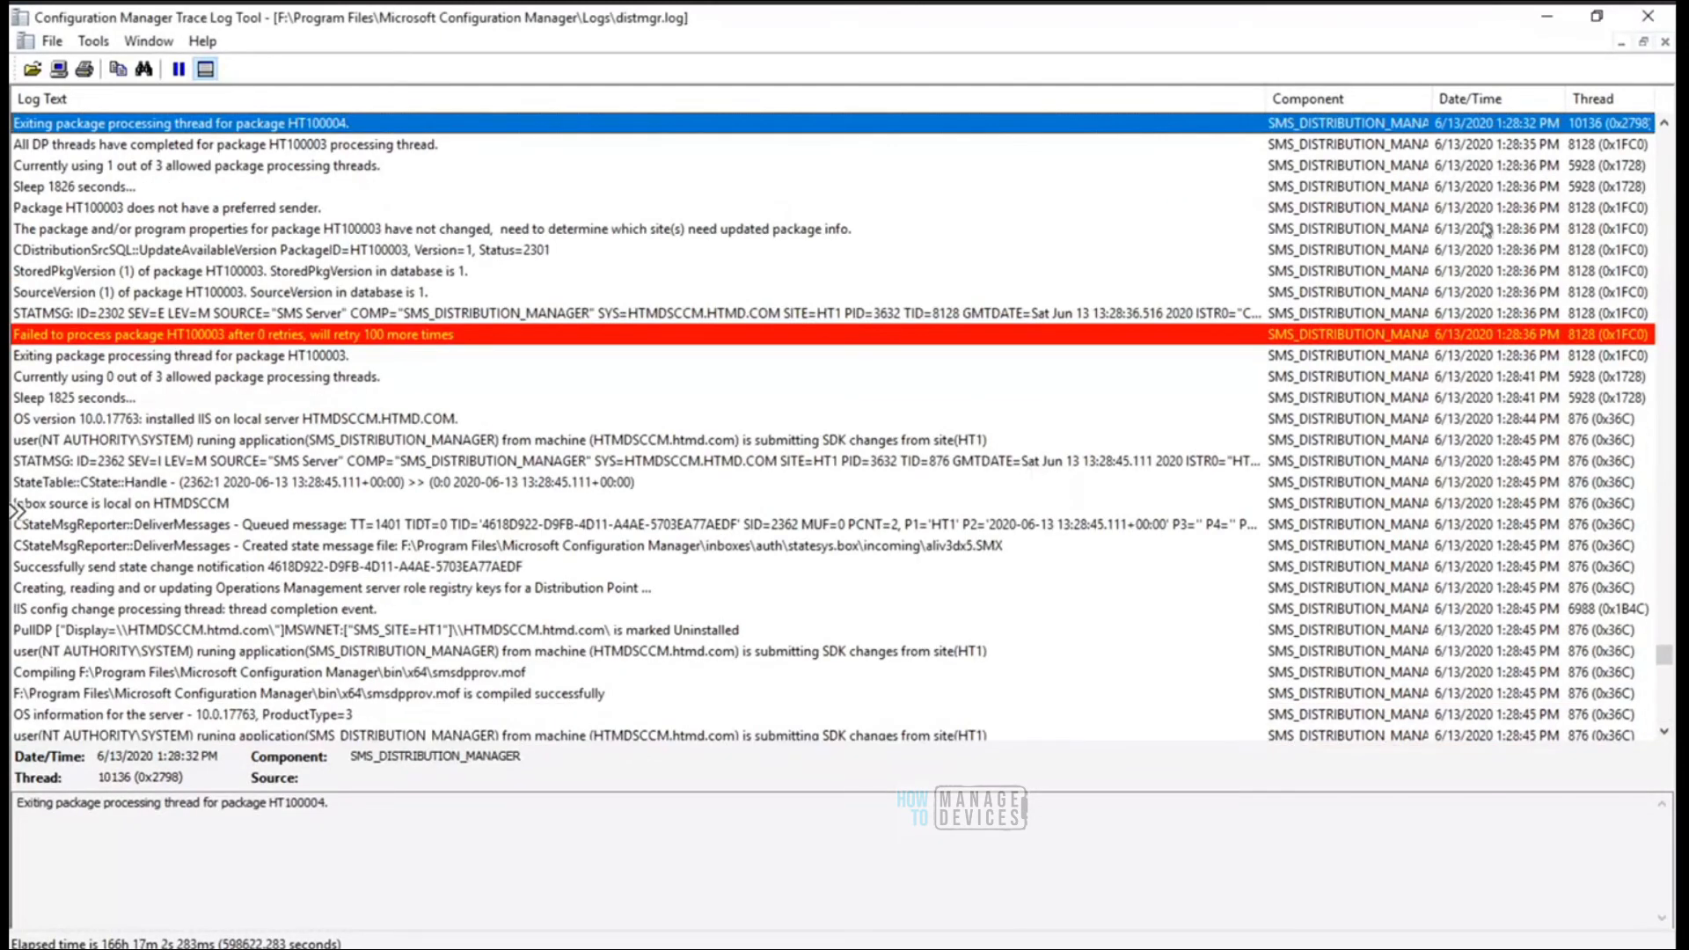
click(1665, 123)
click(1665, 123)
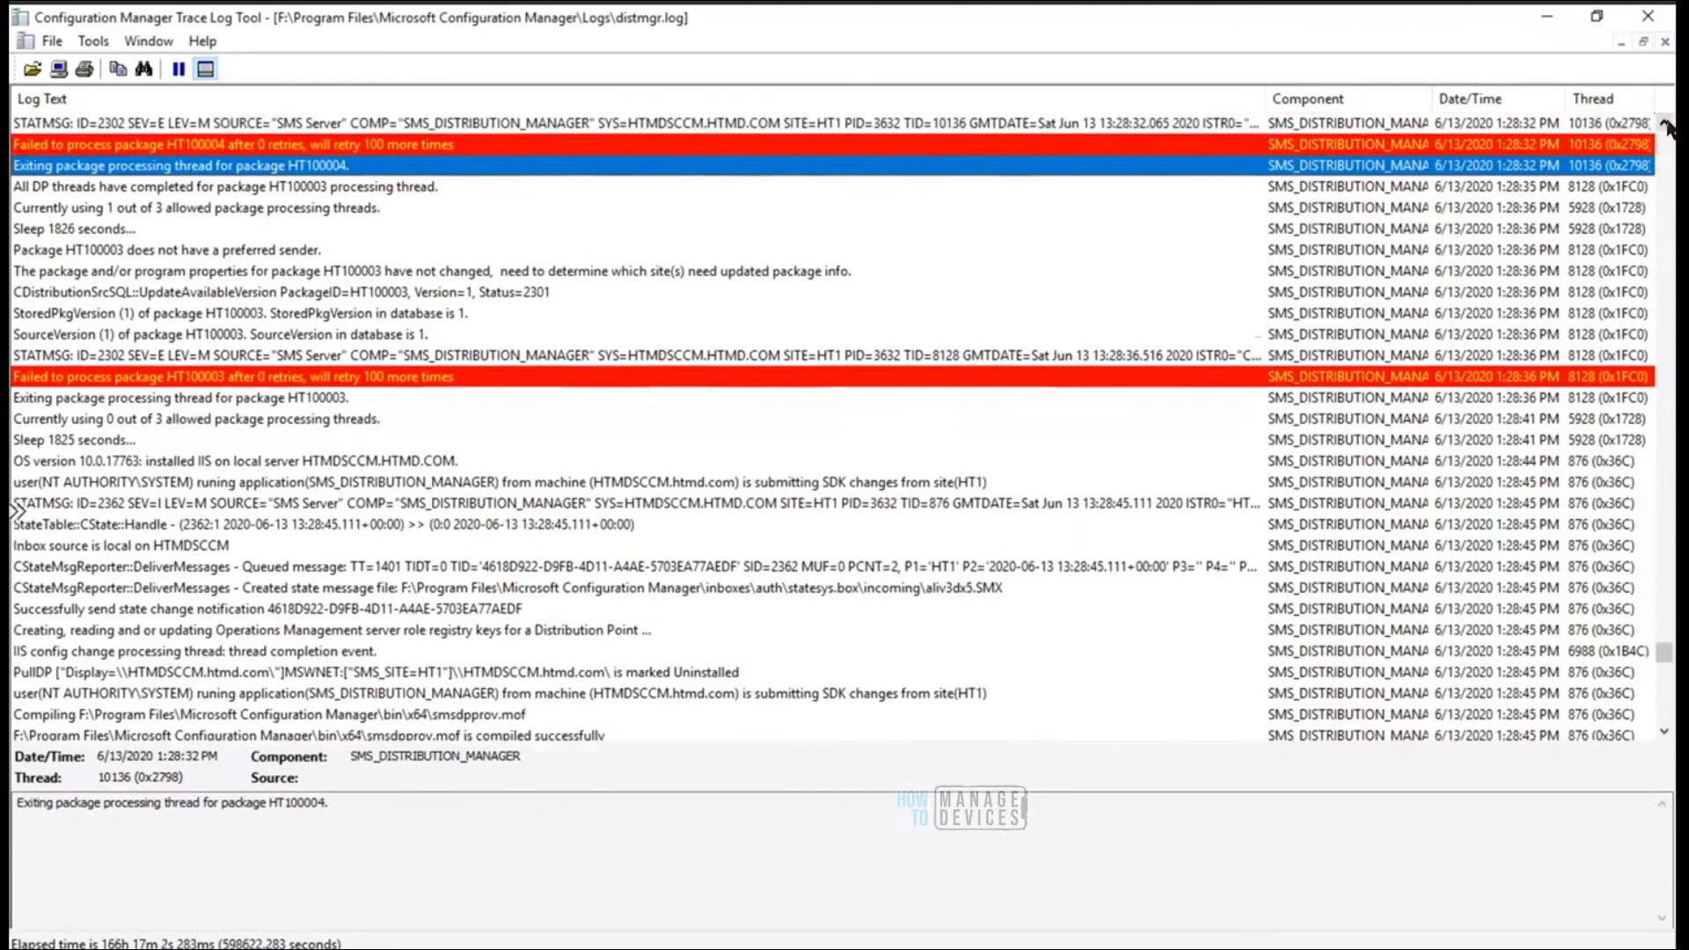
click(1665, 123)
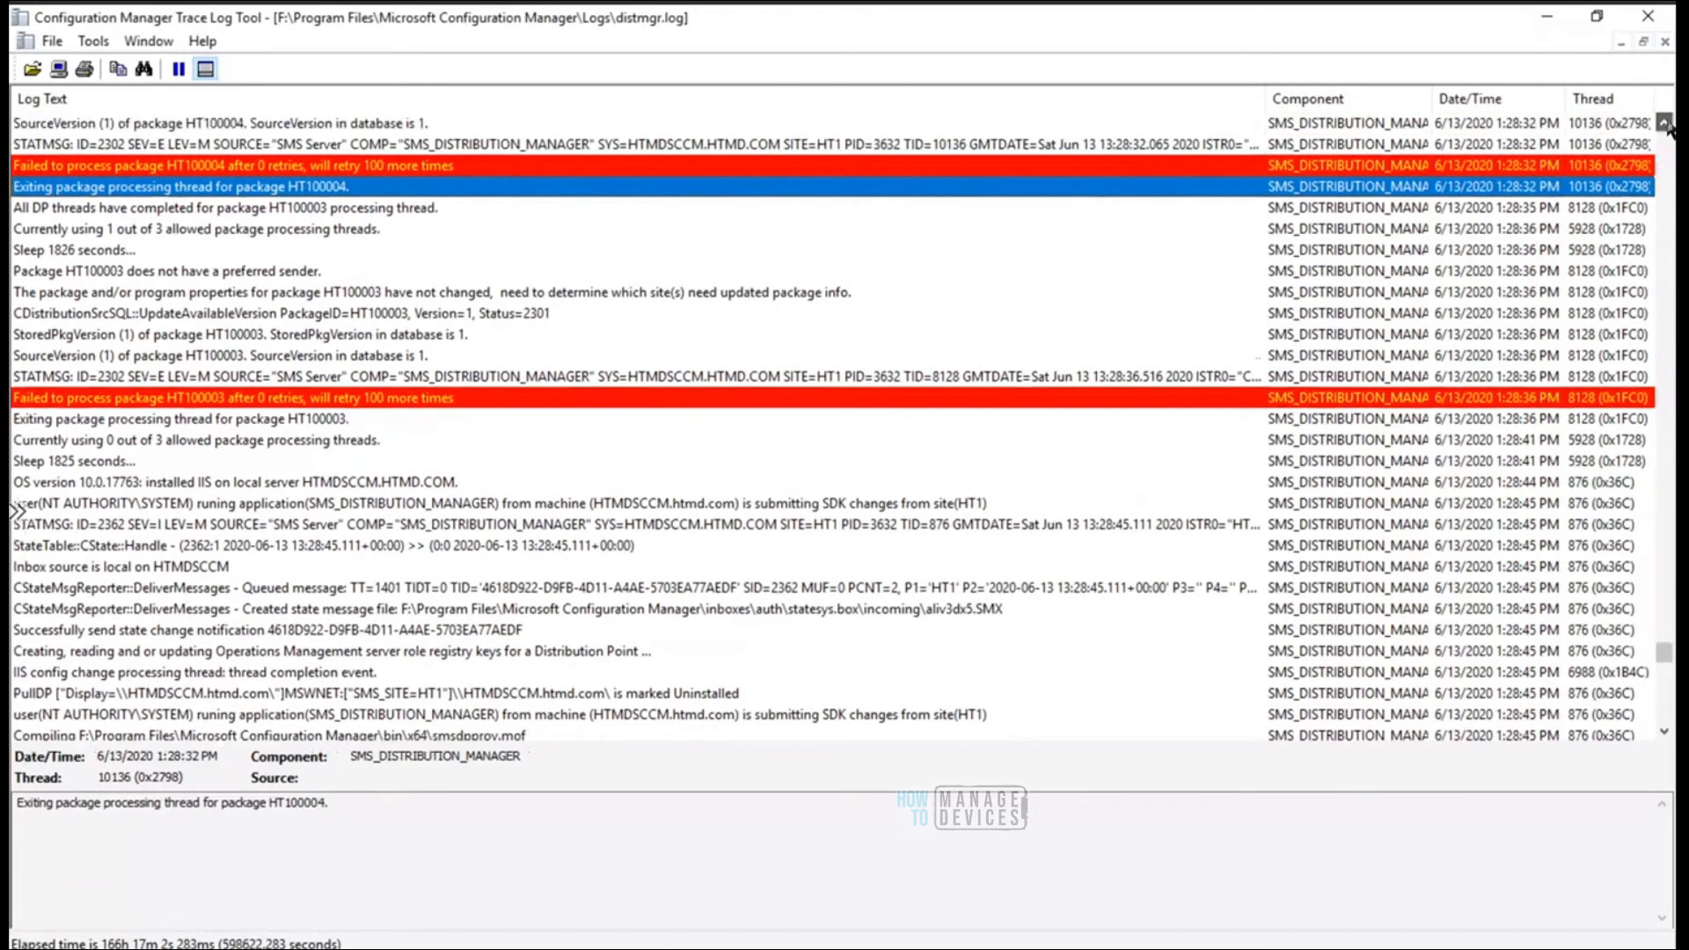
scroll(396, 317, up, 3)
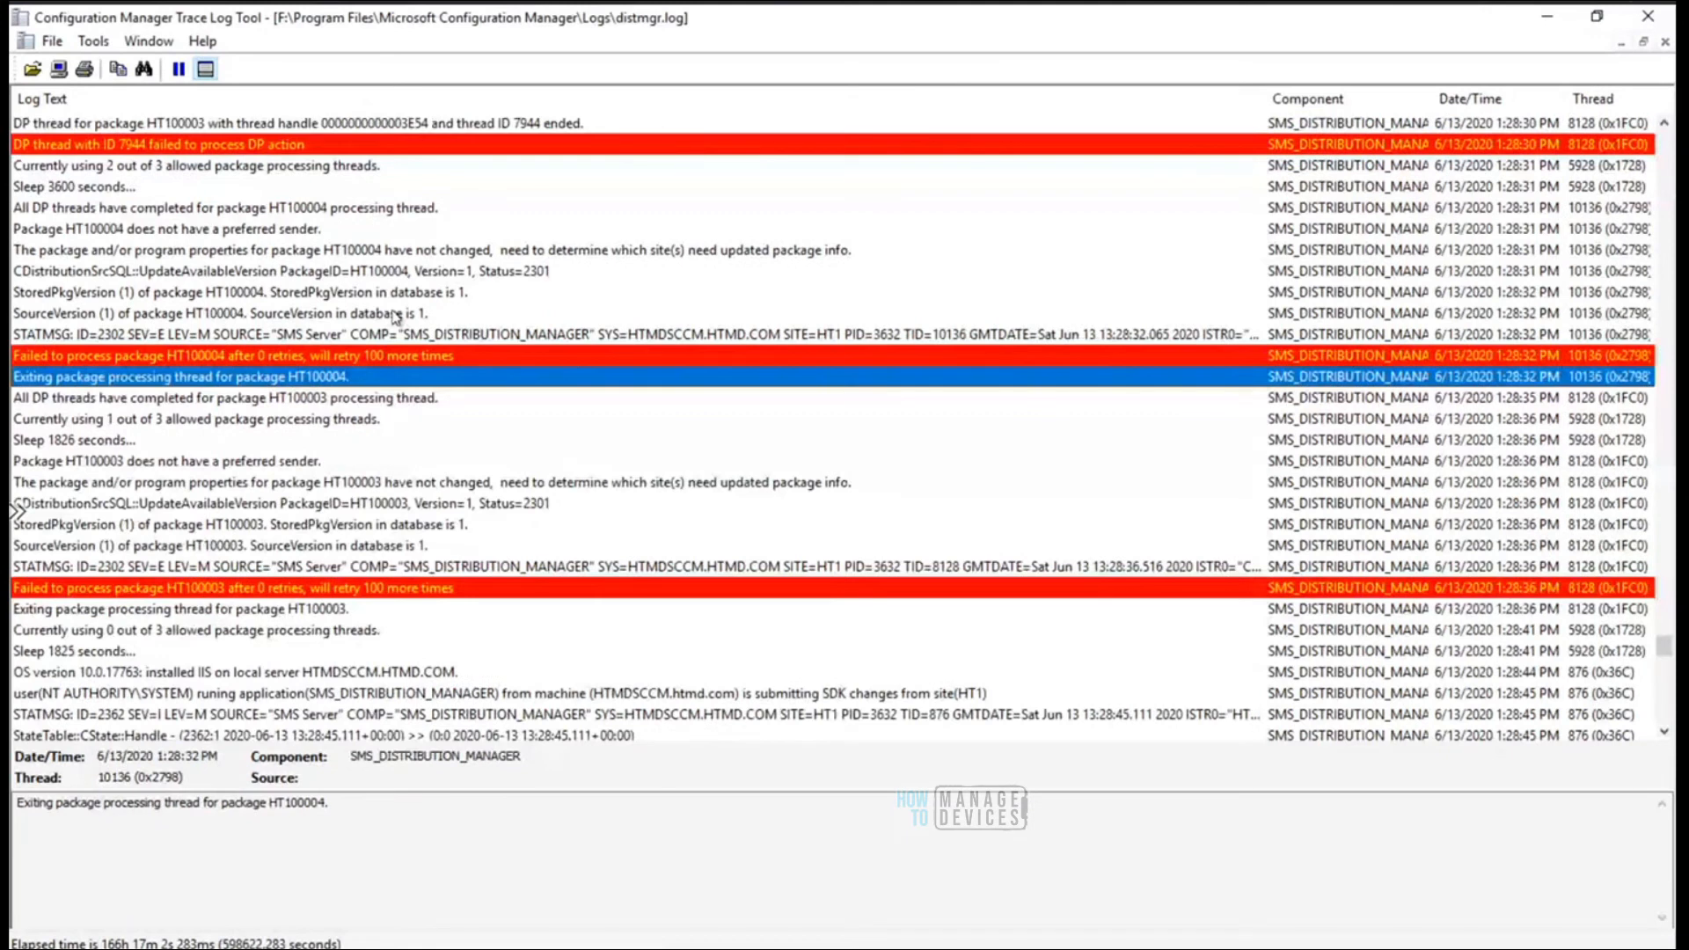
Trace the HT100004 log entries backward to the line where package processing starts and examine how it is added to the server
key(Up)
key(Up)
key(Up)
key(Up)
key(Up)
key(Up)
key(Up)
key(Up)
key(Up)
key(Up)
key(Up)
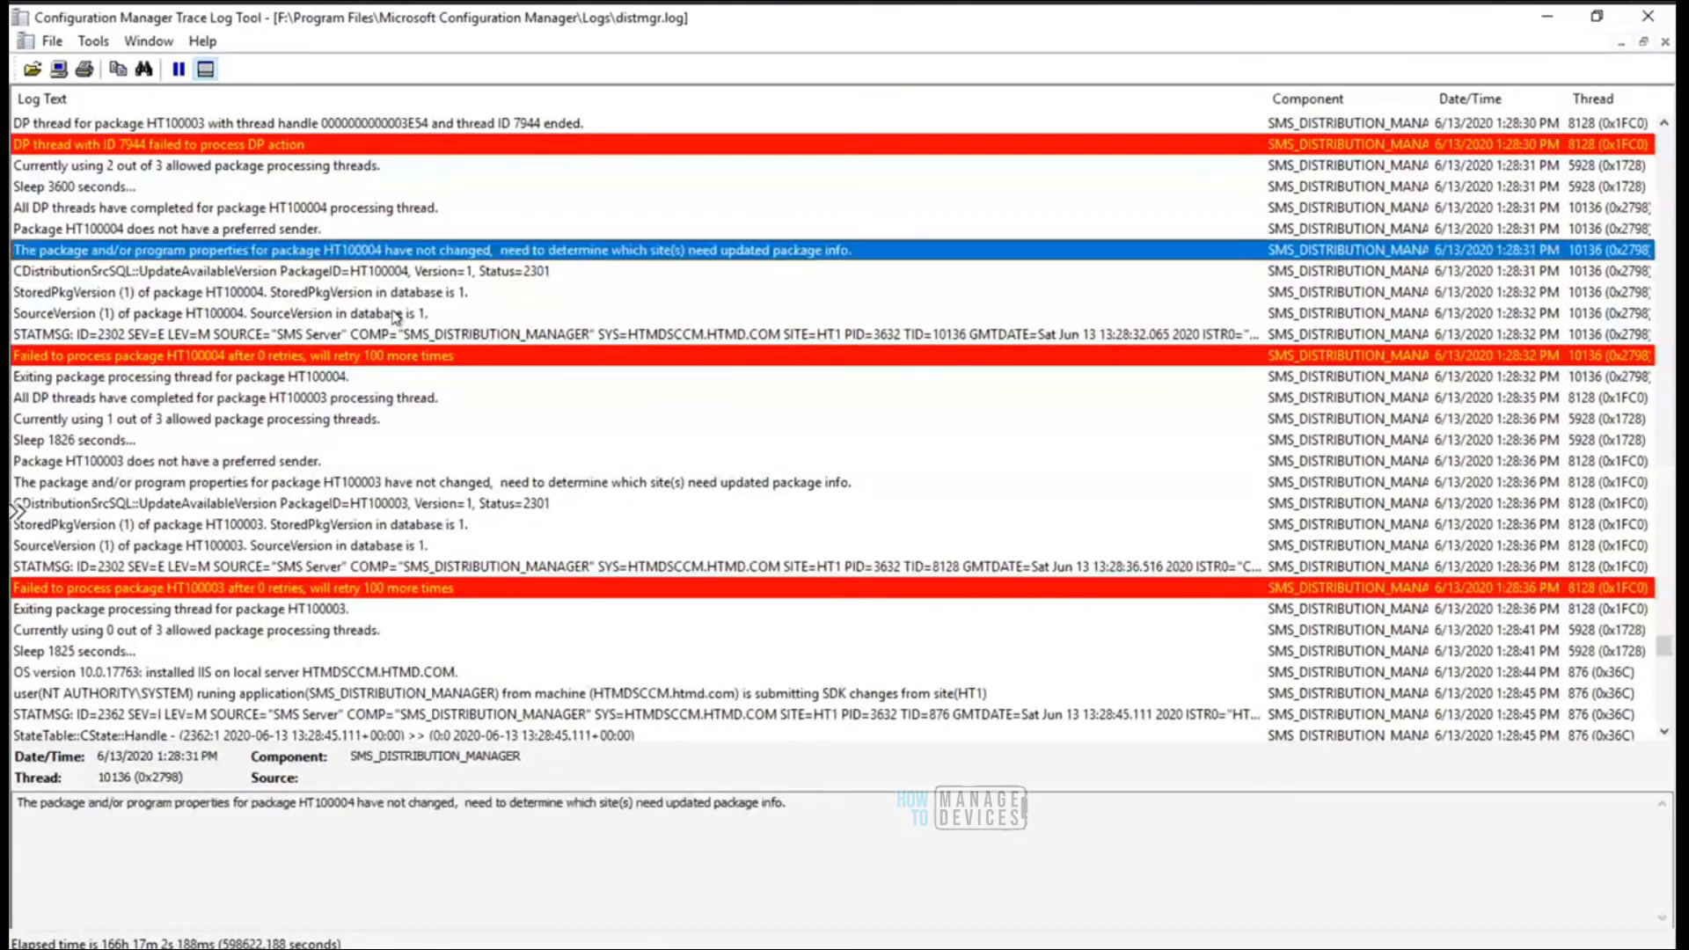
key(Up)
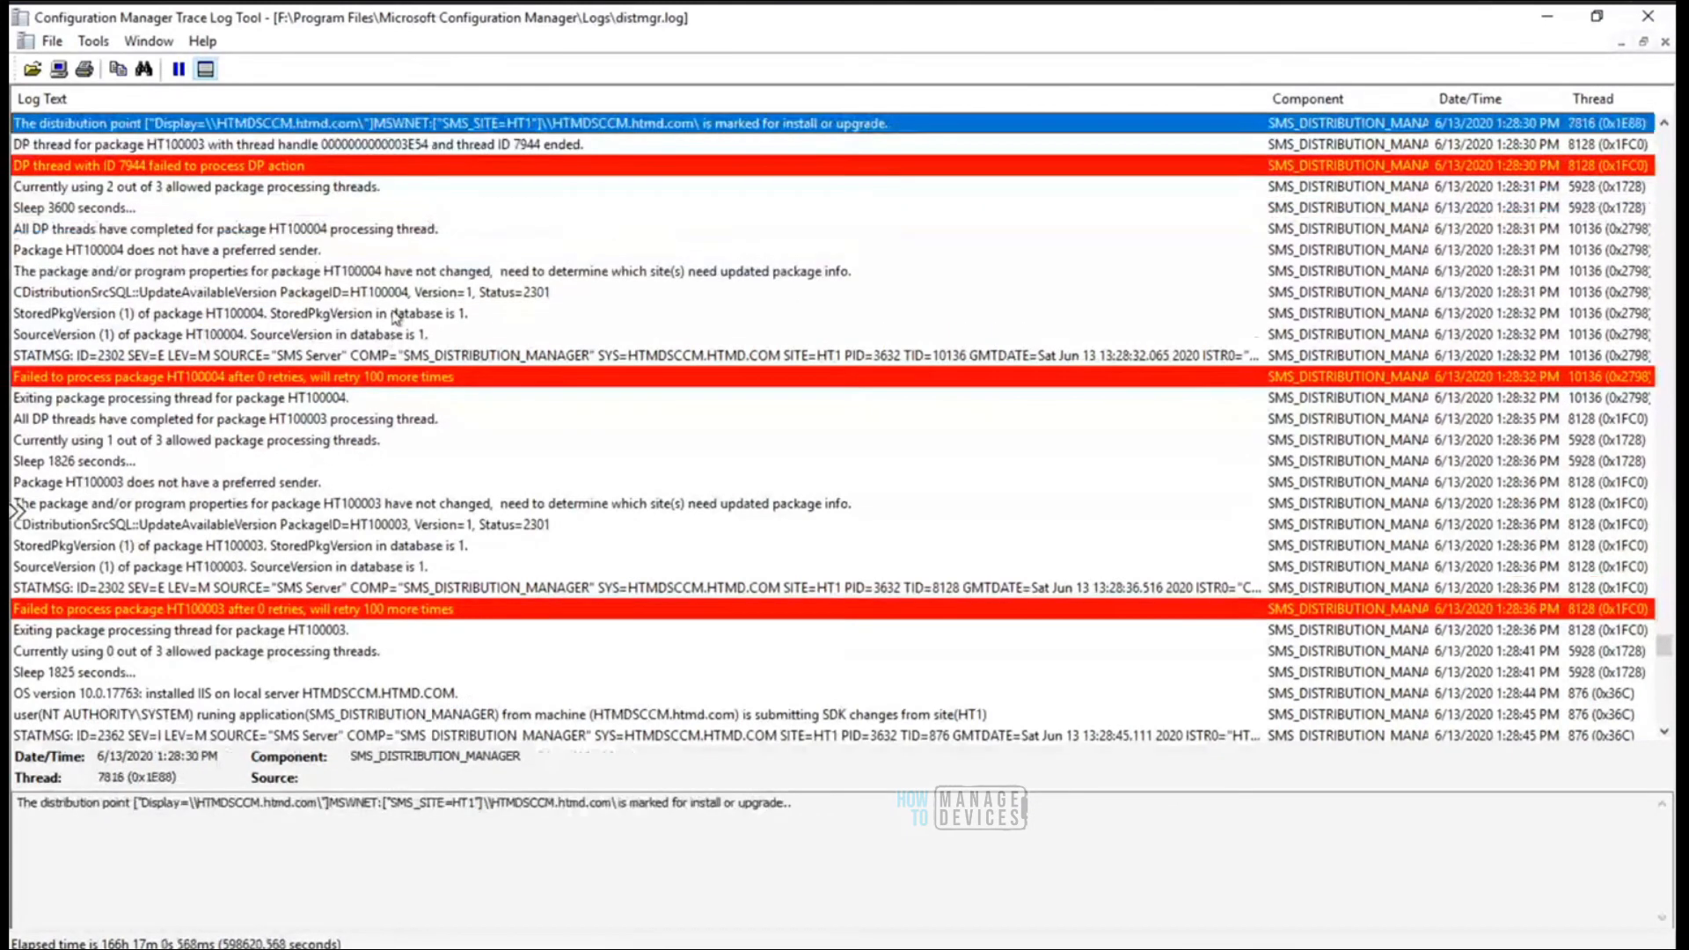
key(Up)
key(Up)
key(Up)
key(Up)
key(Up)
key(Up)
key(Up)
key(Up)
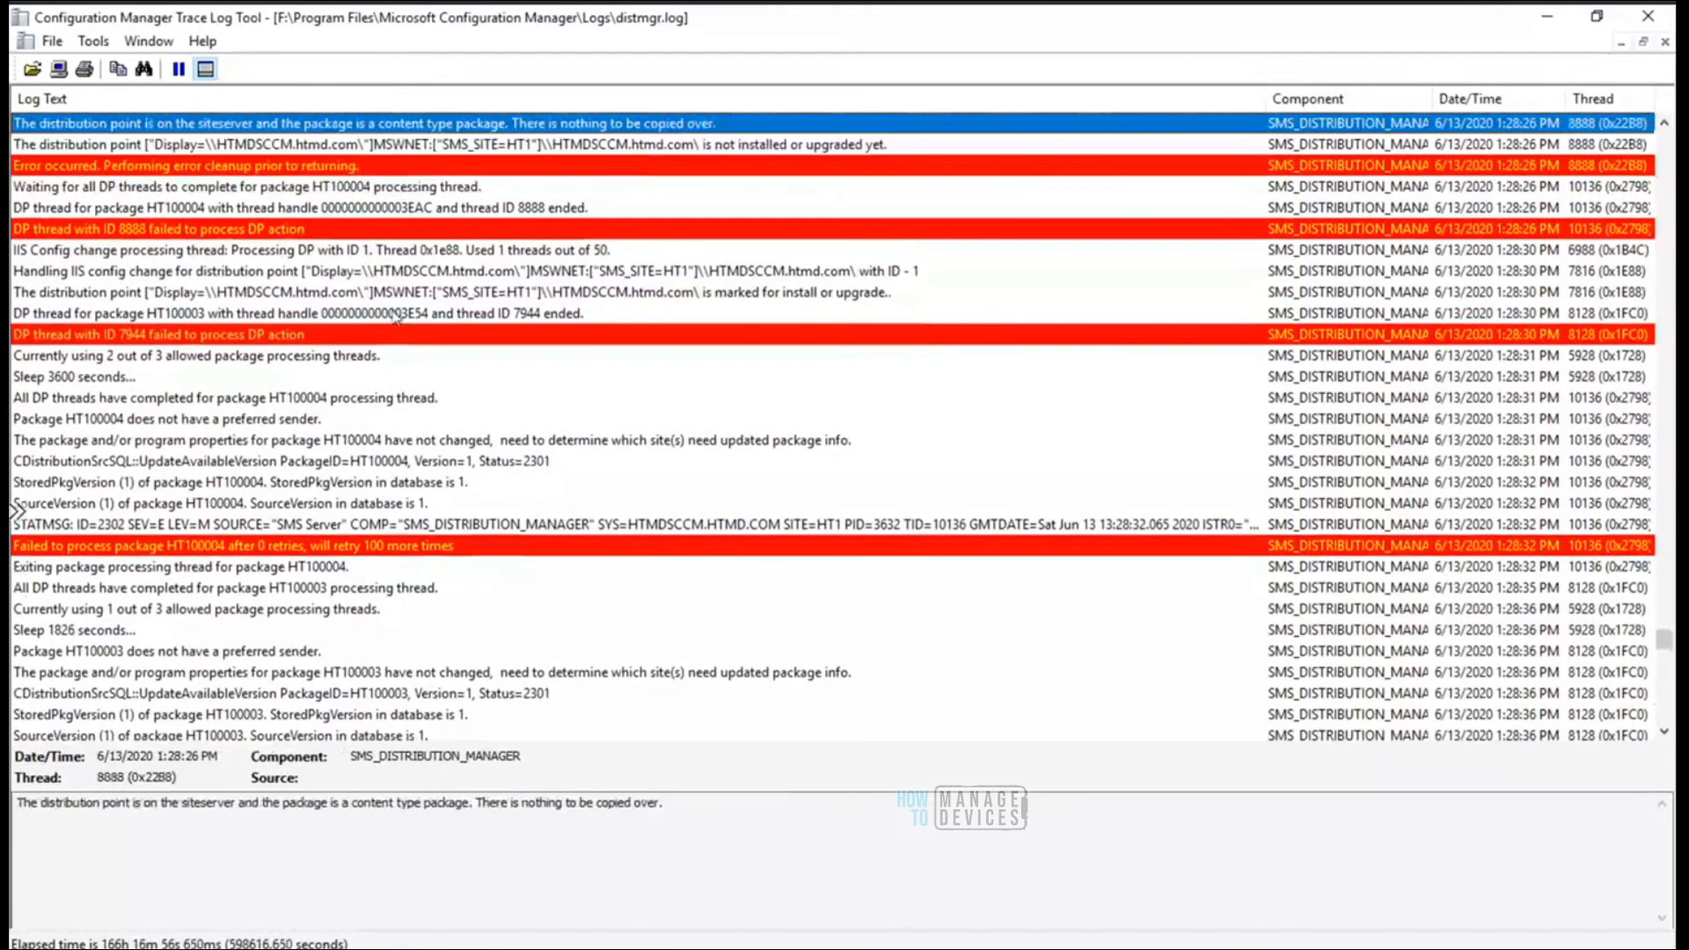
key(Up)
key(Up)
key(Up)
key(Up)
key(Up)
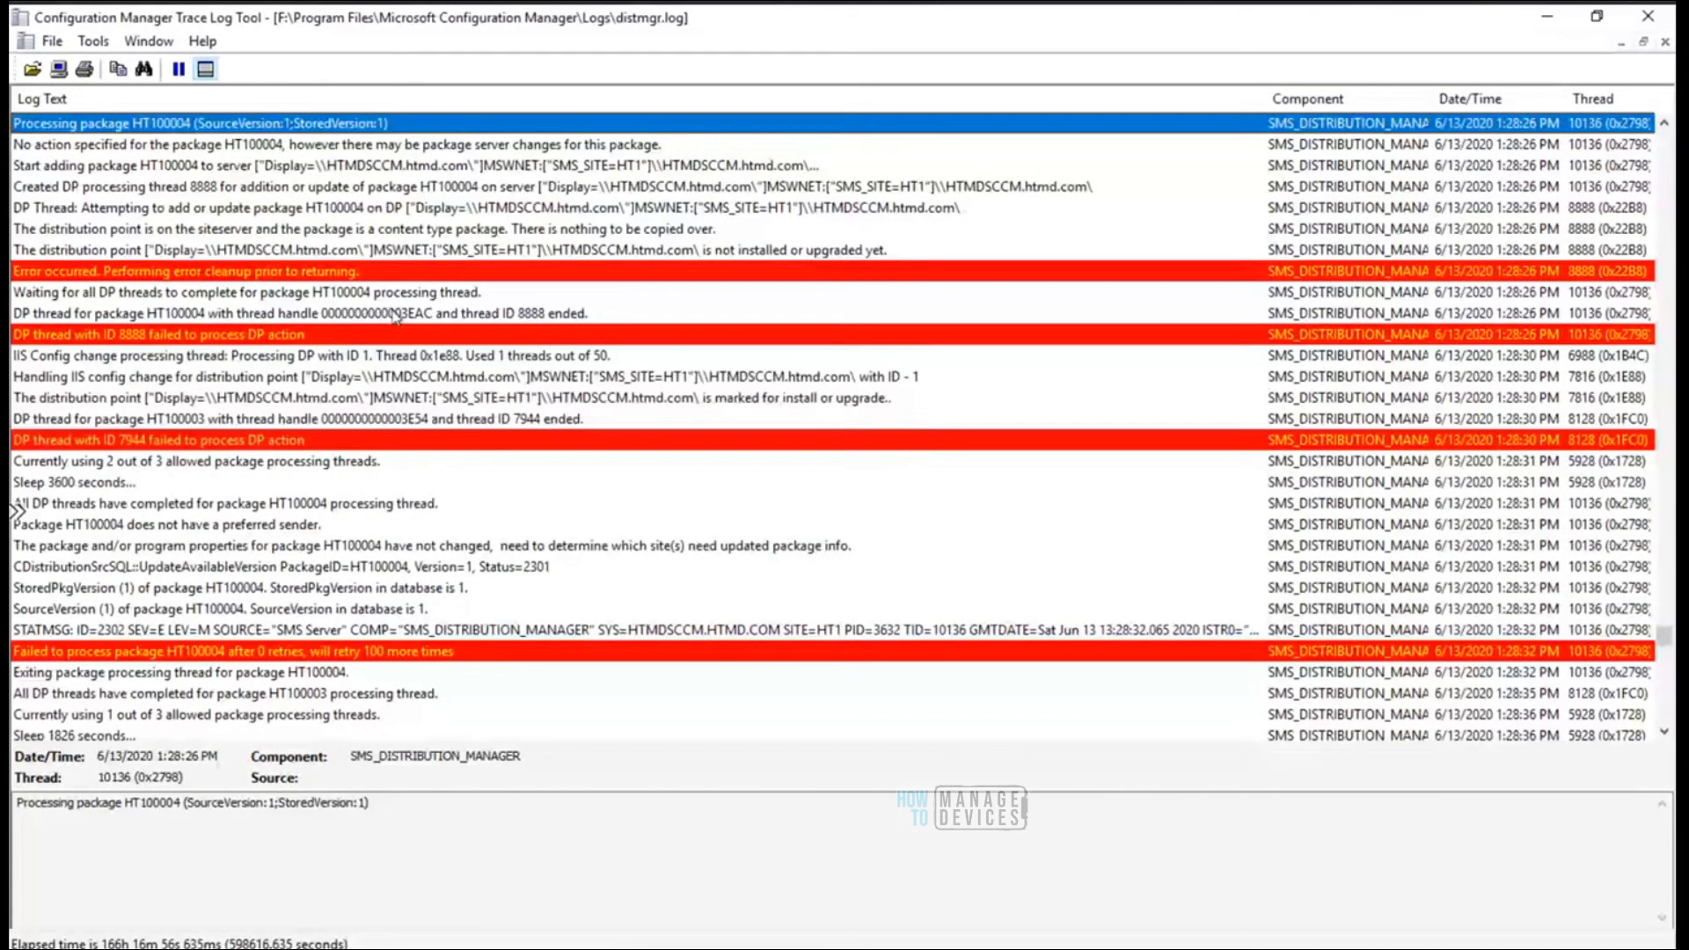
key(Down)
key(Down)
key(Down)
key(Down)
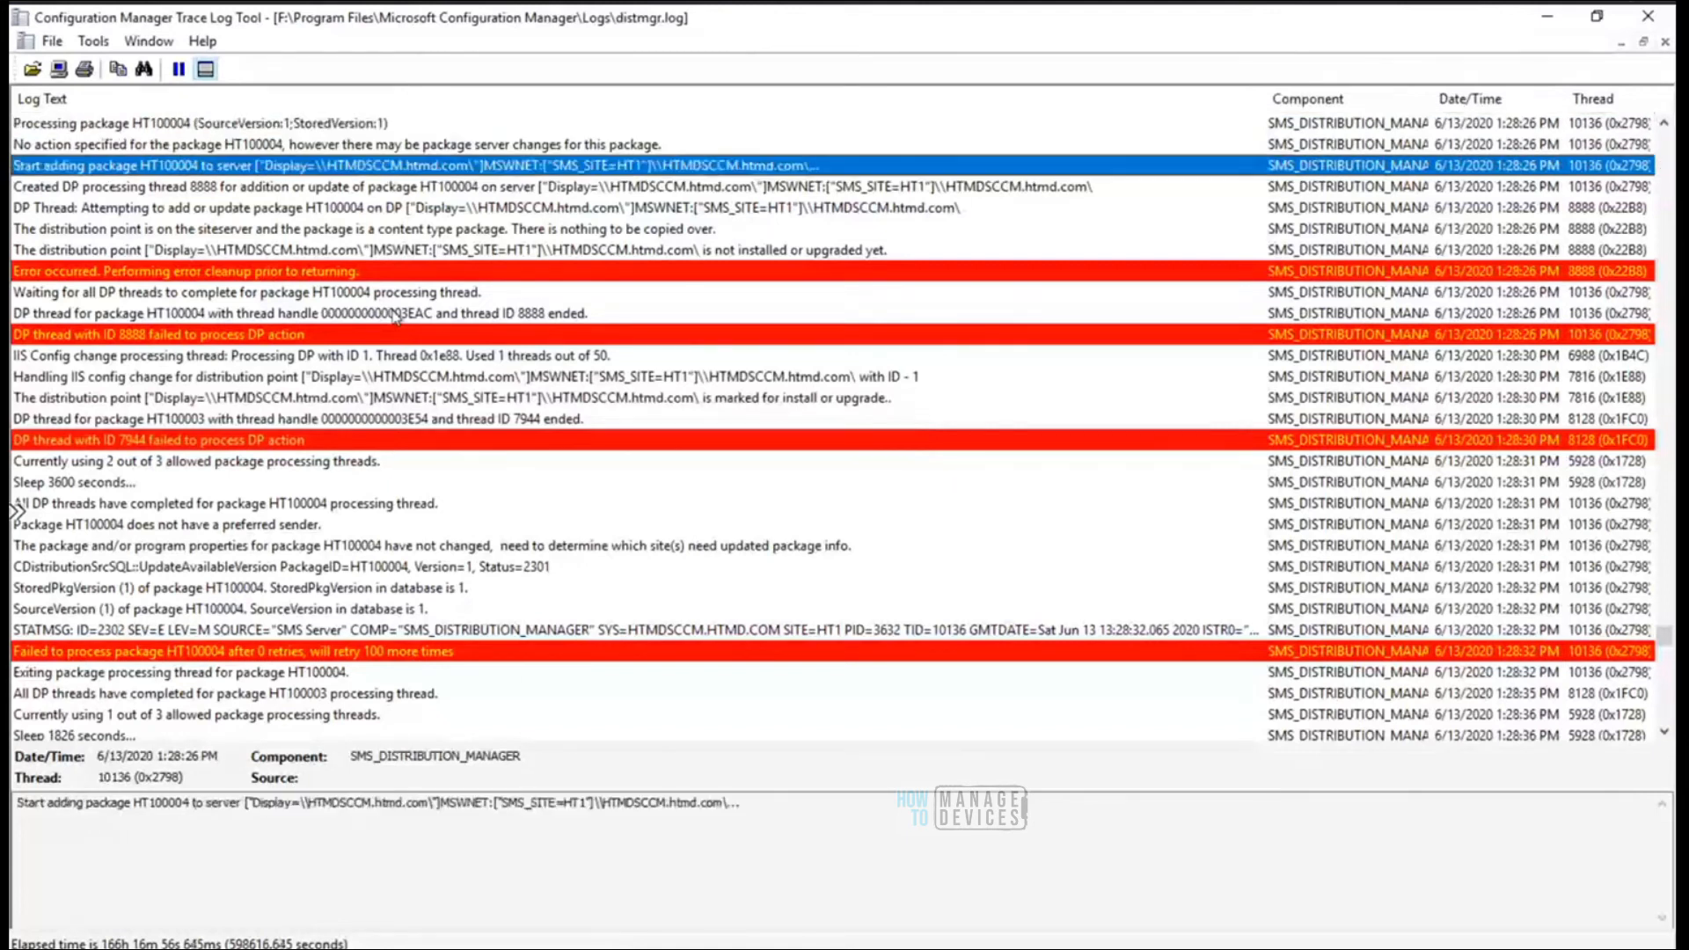
Examine the HT100004 thread exit, the retry failure line and the full STATMSG ID=2302 details
click(346, 674)
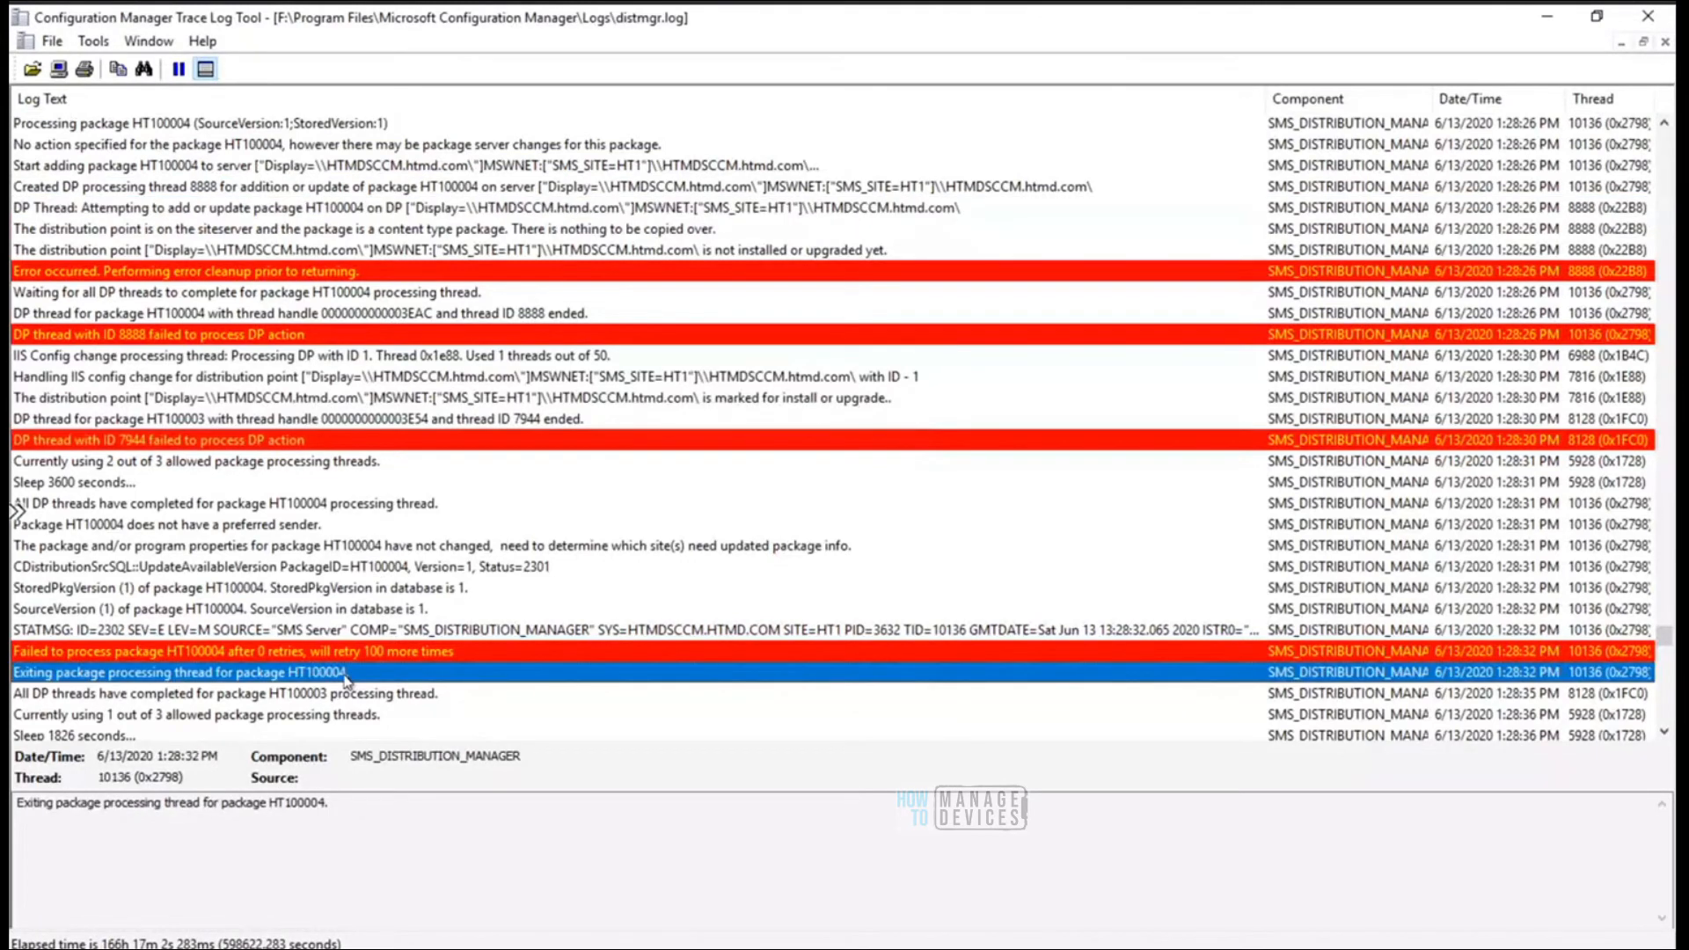
key(Up)
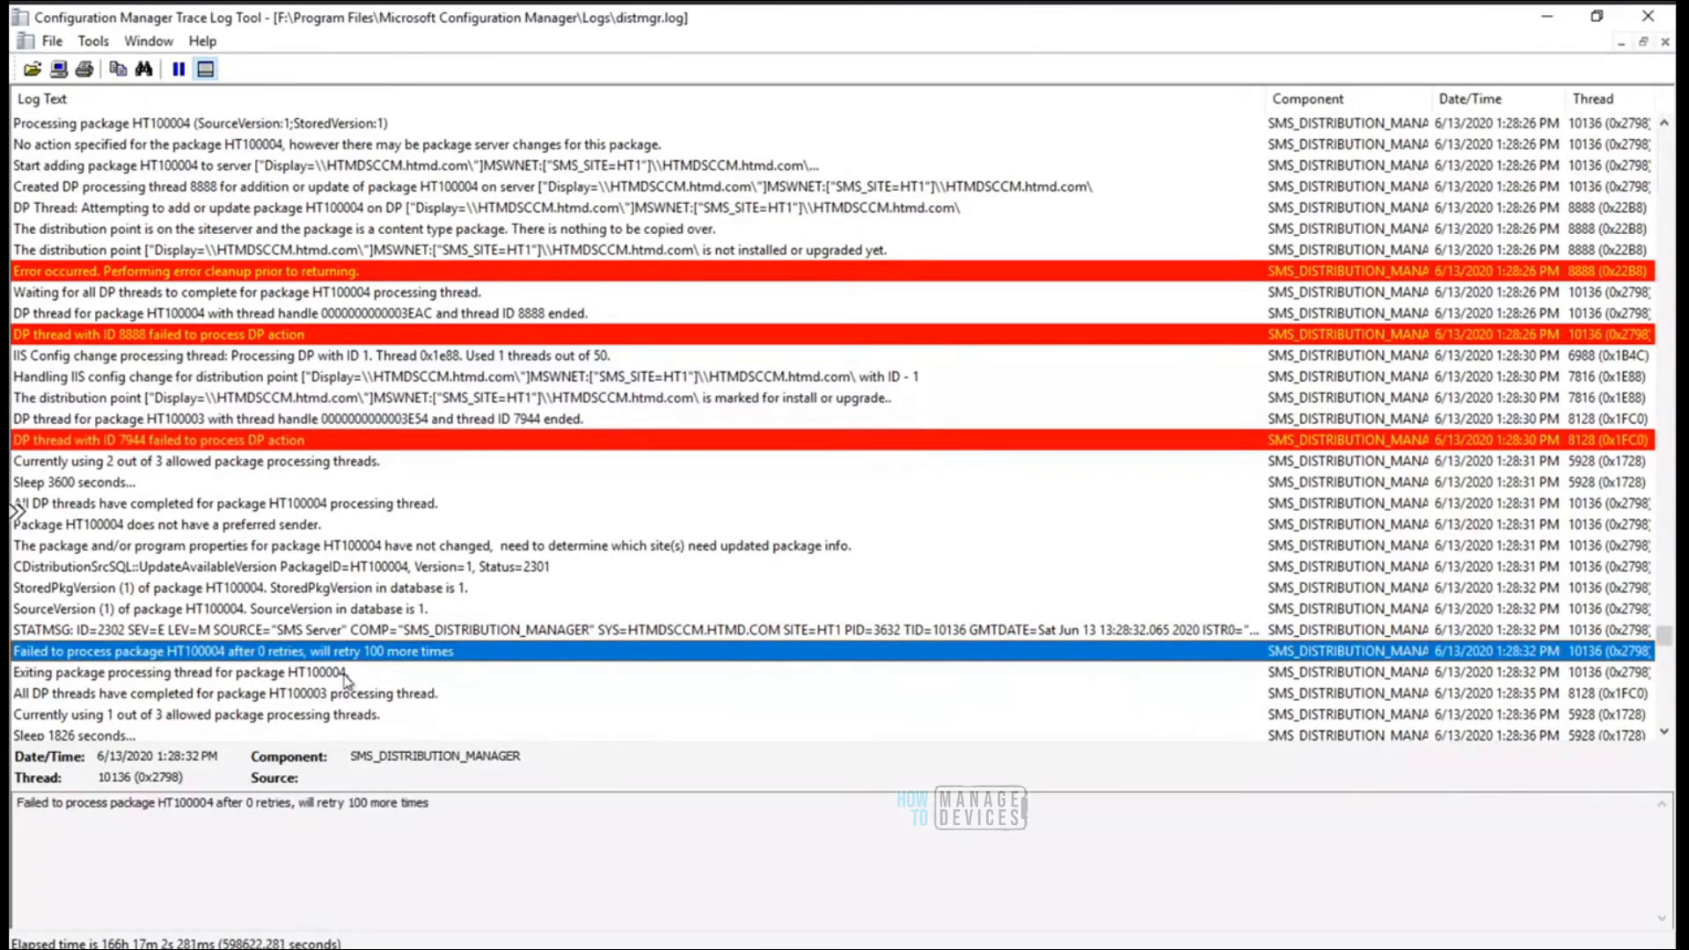
key(Up)
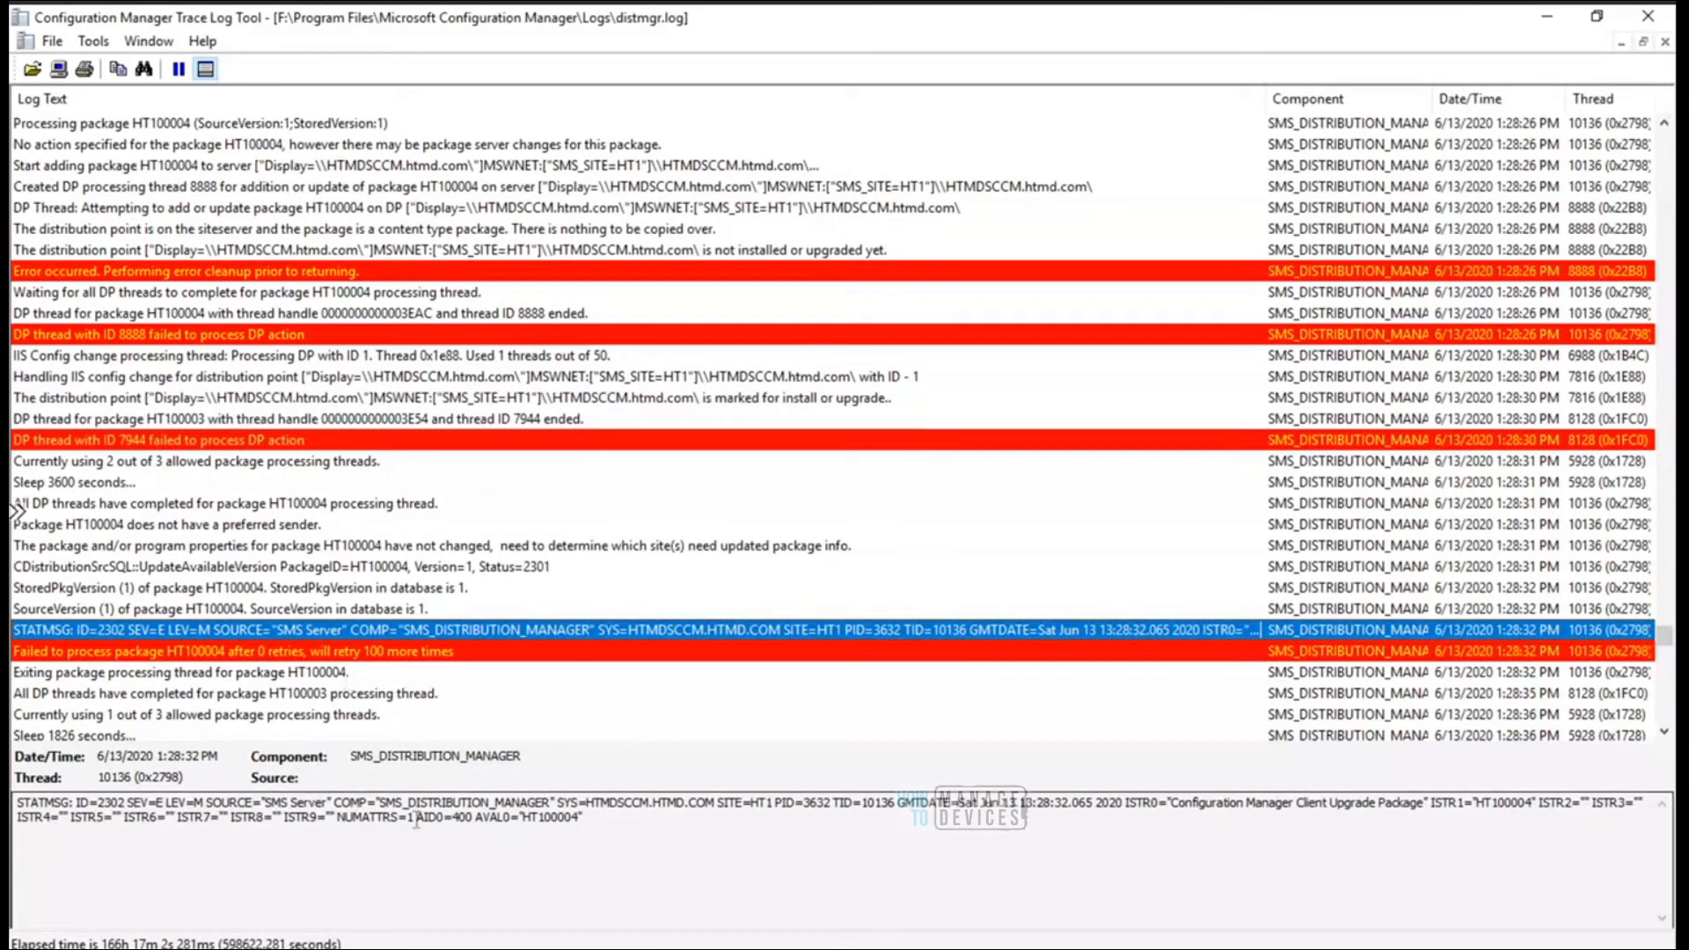
drag(601, 826, 17, 792)
Review the HT100004 entries upward again, from the thread exit to the creation of DP processing thread 8888
click(185, 676)
key(Up)
key(Up)
key(Up)
key(Up)
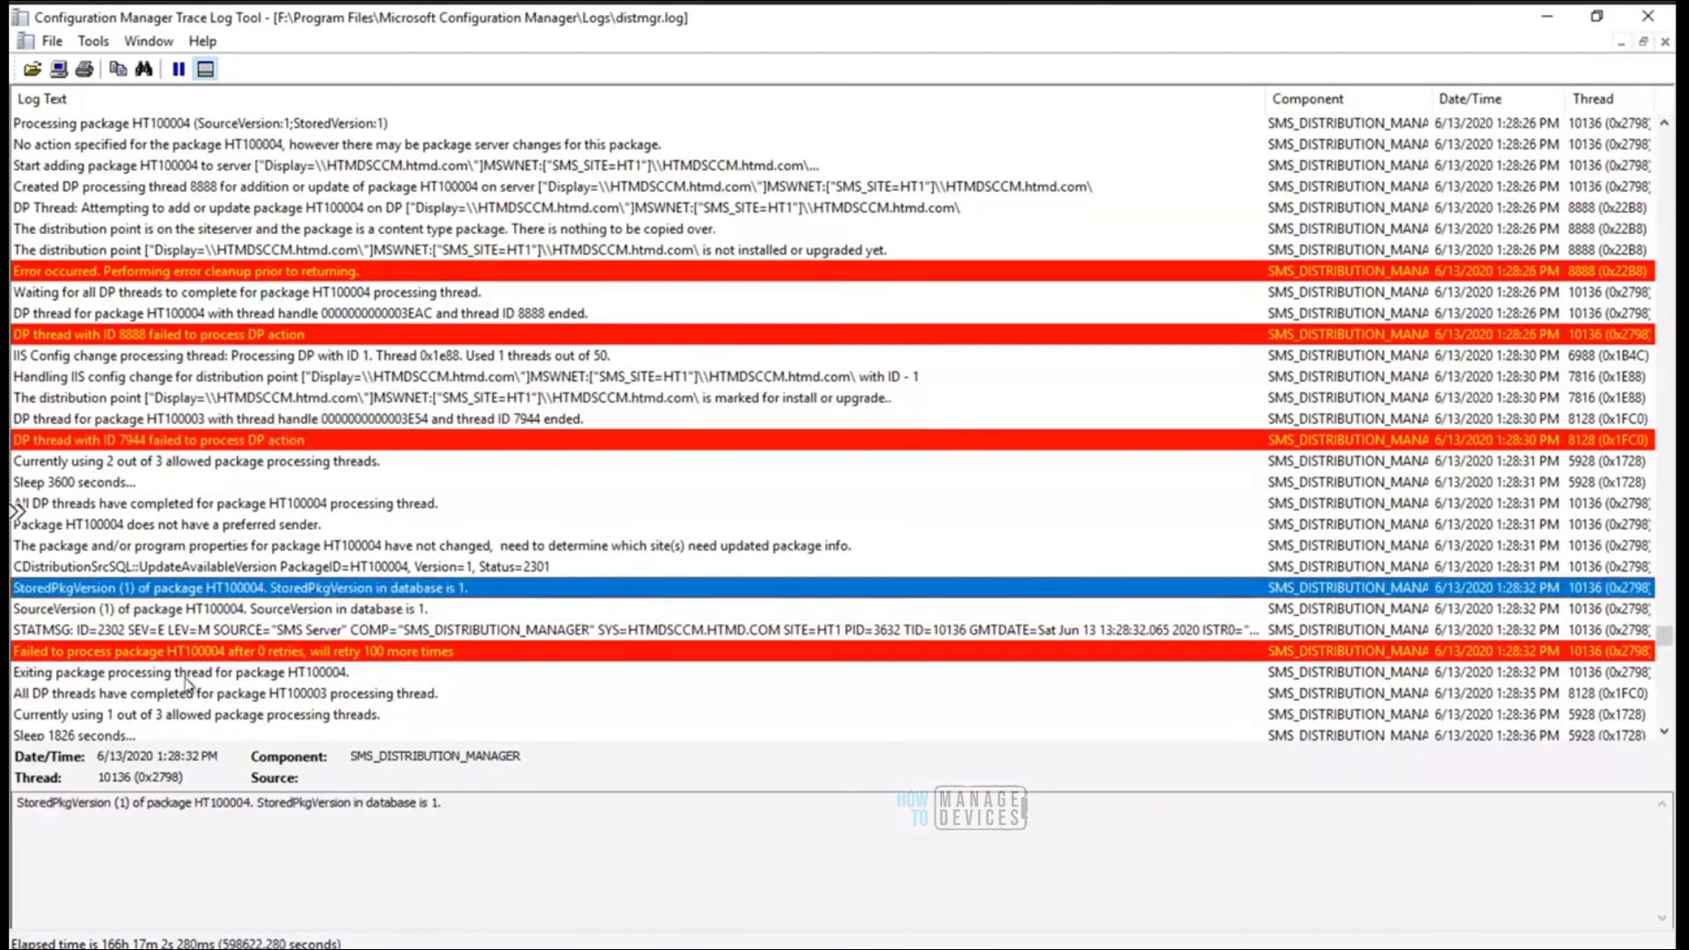
key(Up)
key(Up)
key(Up)
key(Up)
key(Down)
key(Down)
key(Up)
key(Up)
key(Up)
key(Up)
key(Up)
key(Up)
key(Up)
key(Up)
key(Up)
key(Up)
key(Up)
key(Up)
key(Up)
key(Up)
key(Up)
key(Up)
key(Up)
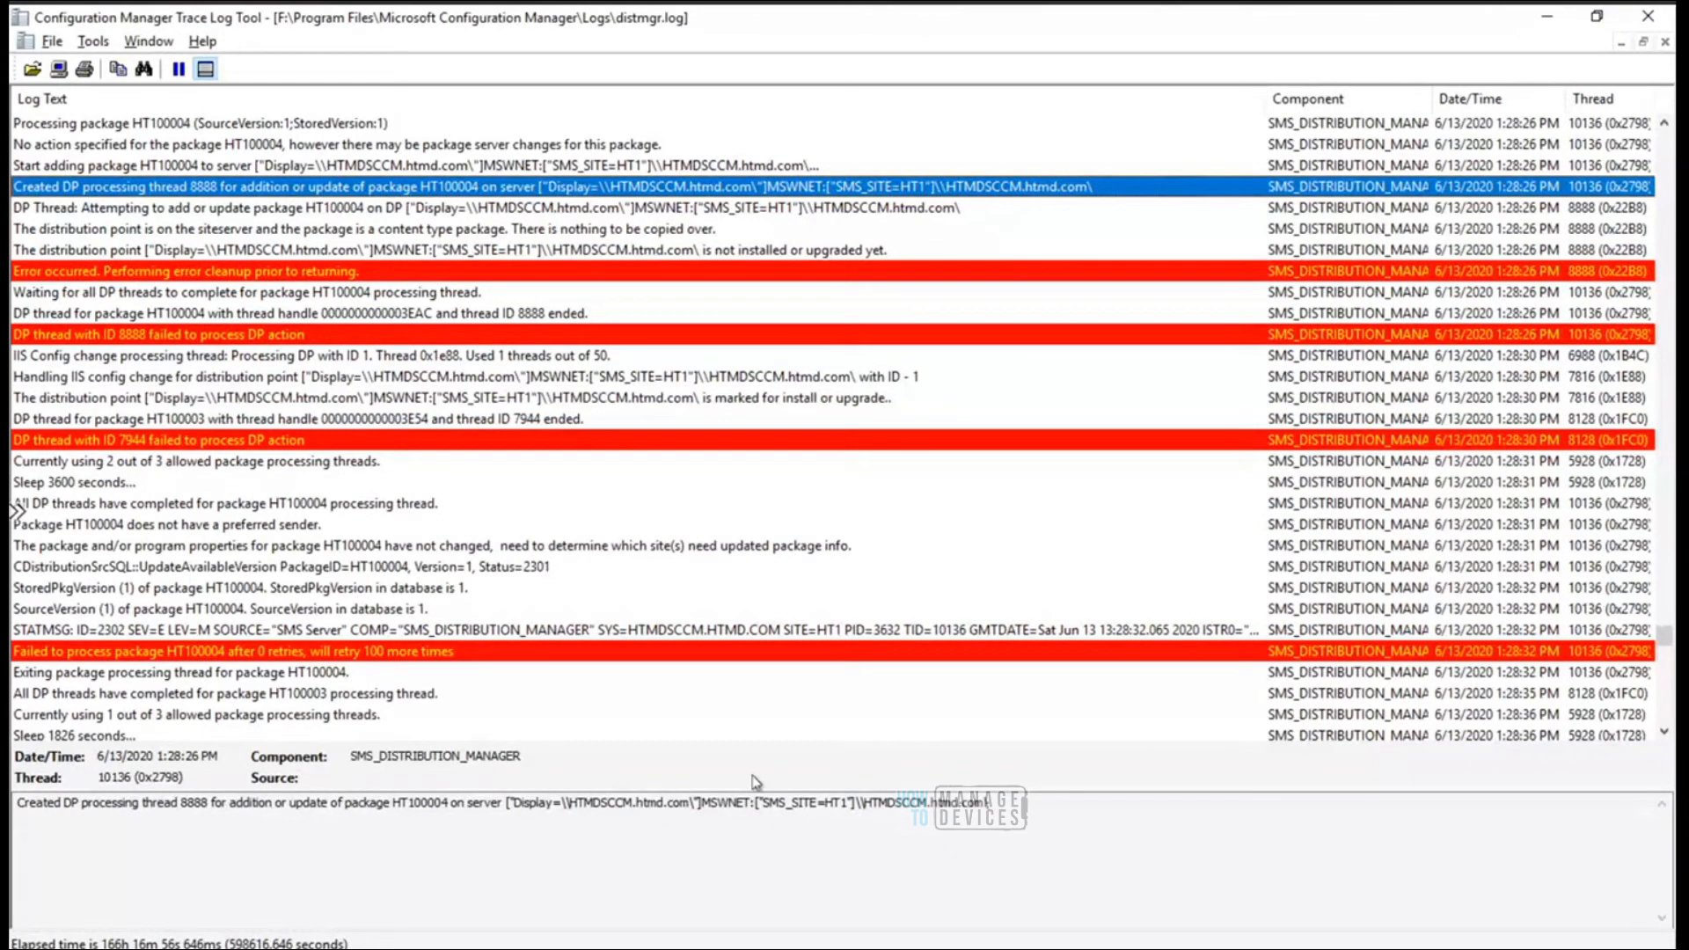
Skim distmgr.log from the HT100003 processing entries down to the final sleep line
click(767, 713)
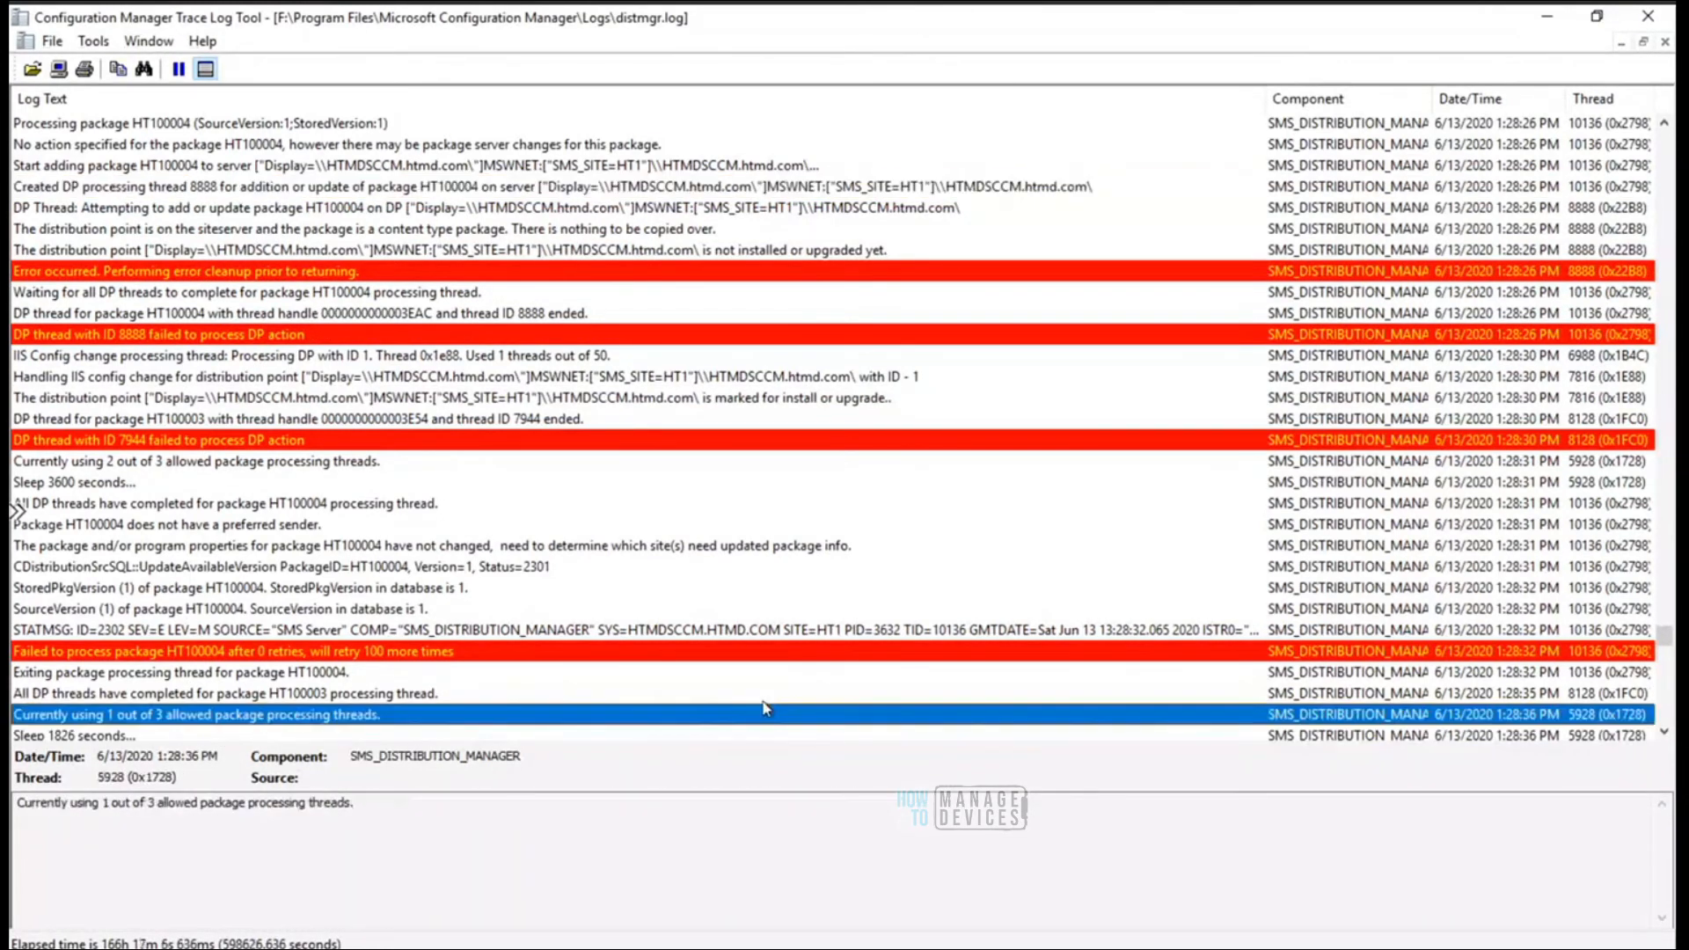
scroll(766, 708, down, 3)
click(766, 712)
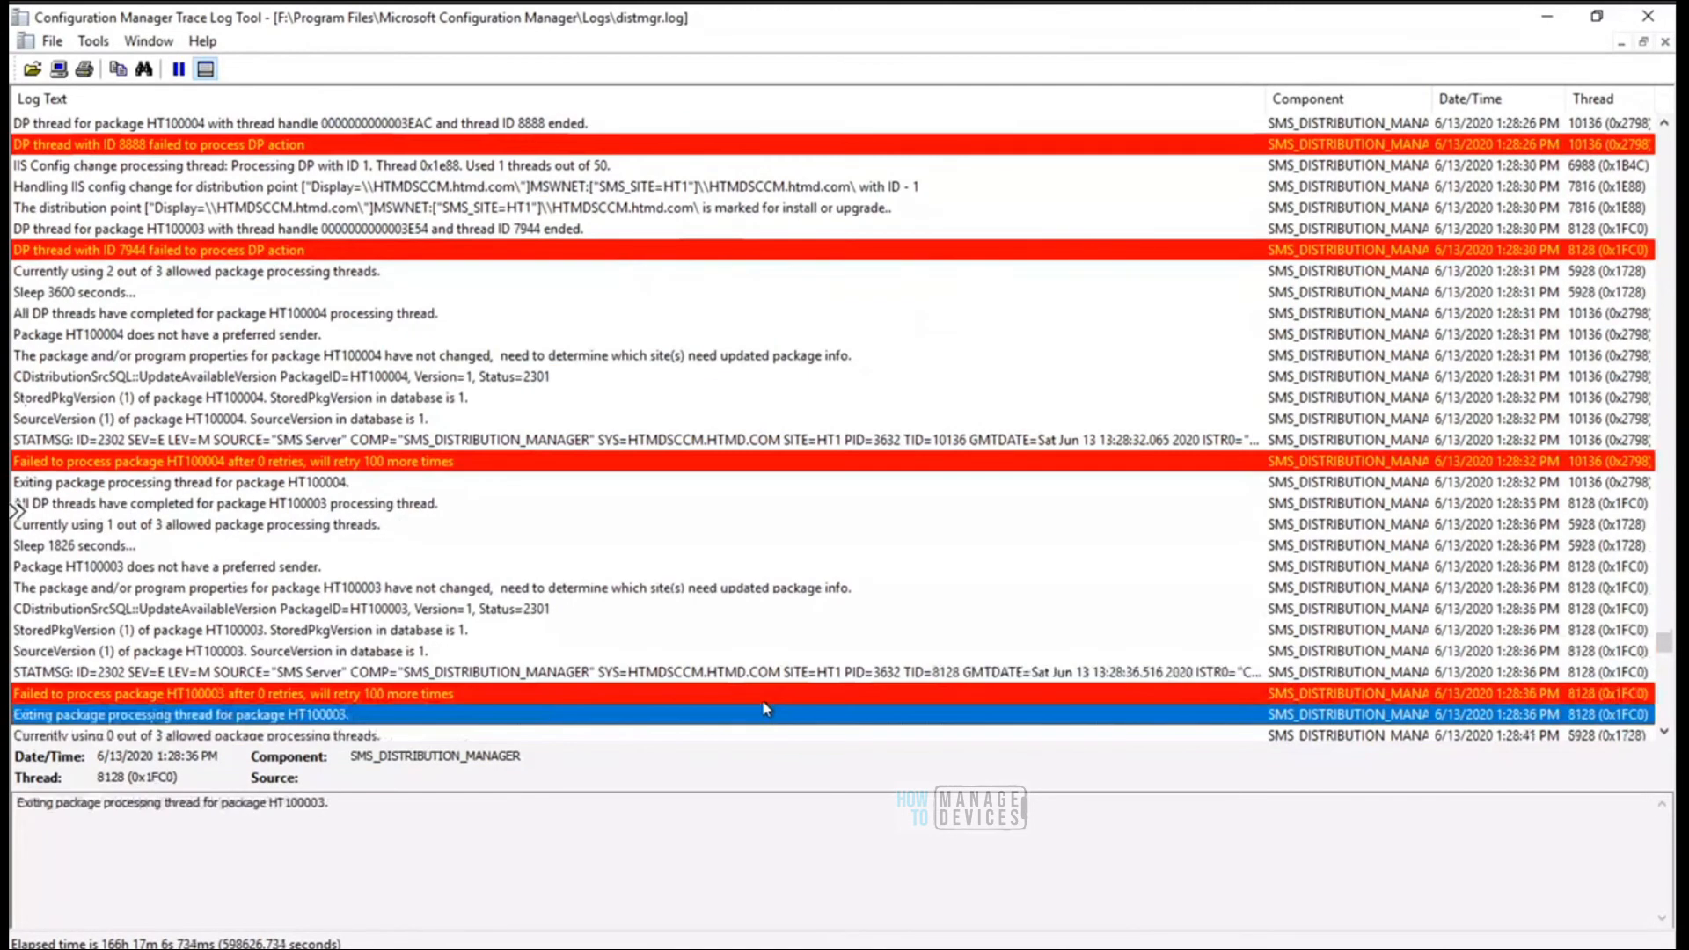
key(Down)
key(Down)
key(Down)
key(Down)
key(Down)
key(Down)
key(Down)
key(Down)
key(Down)
key(Down)
key(Down)
key(Down)
key(Down)
key(Down)
key(Down)
key(Down)
key(Down)
key(Down)
key(Down)
key(Down)
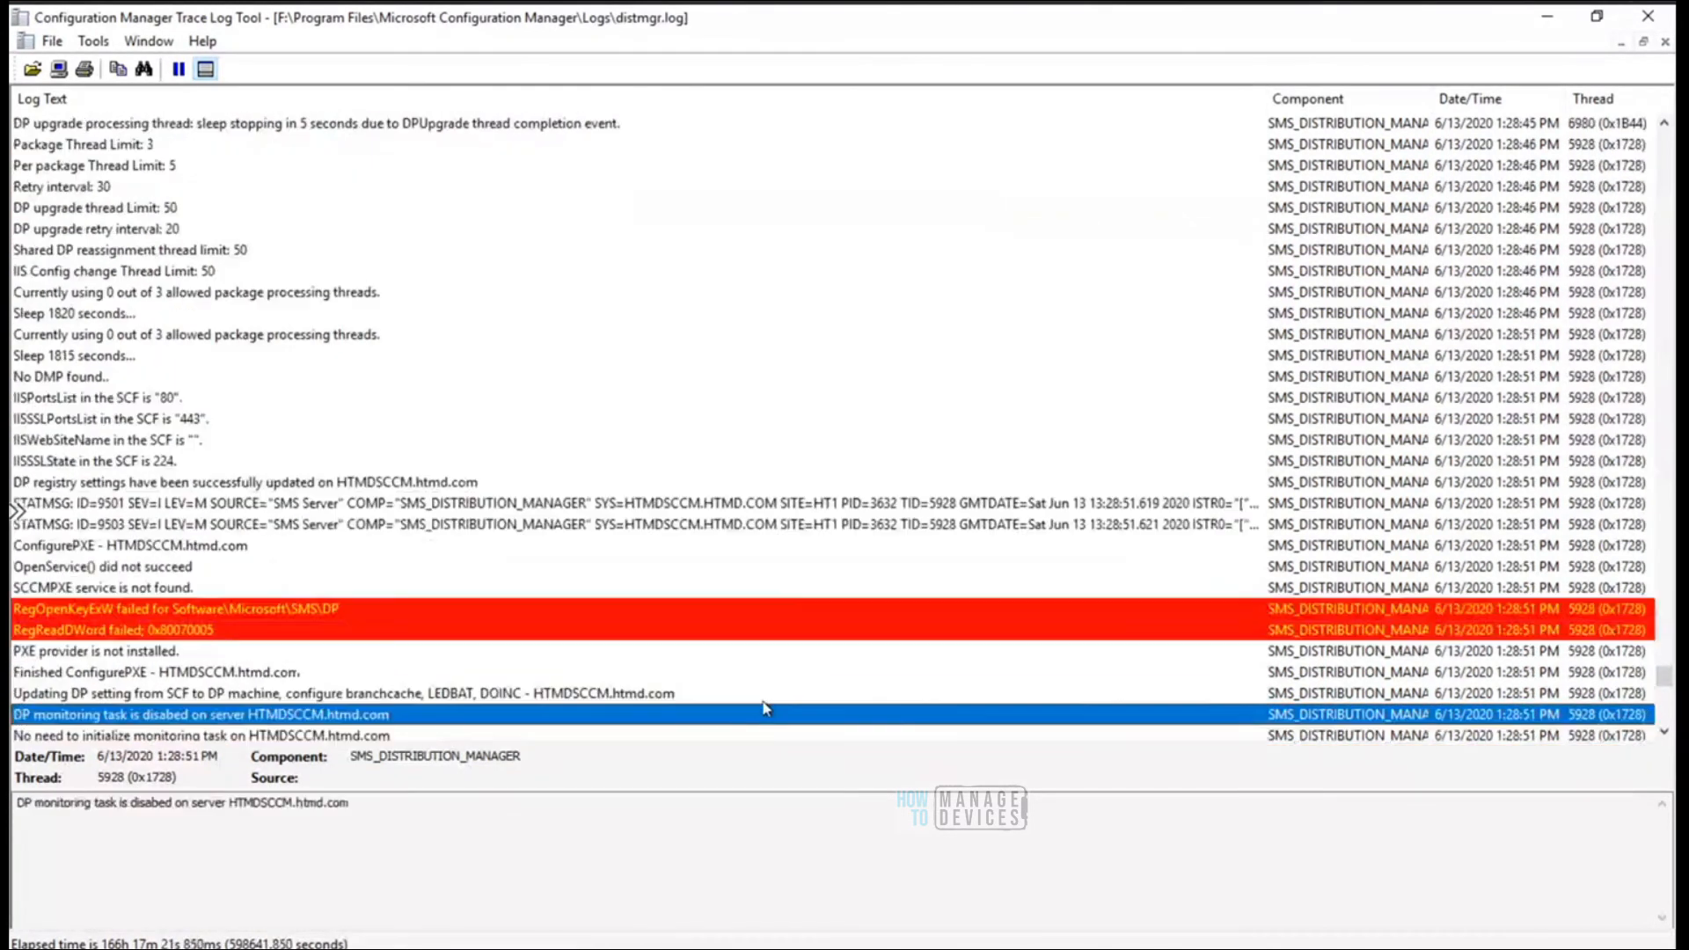
key(Down)
key(Down)
key(Down)
key(Down)
key(Down)
key(Down)
key(Down)
key(Down)
key(Down)
key(Down)
key(Down)
key(Down)
key(Down)
key(Down)
key(Down)
key(Down)
key(Down)
key(Down)
key(Down)
key(Down)
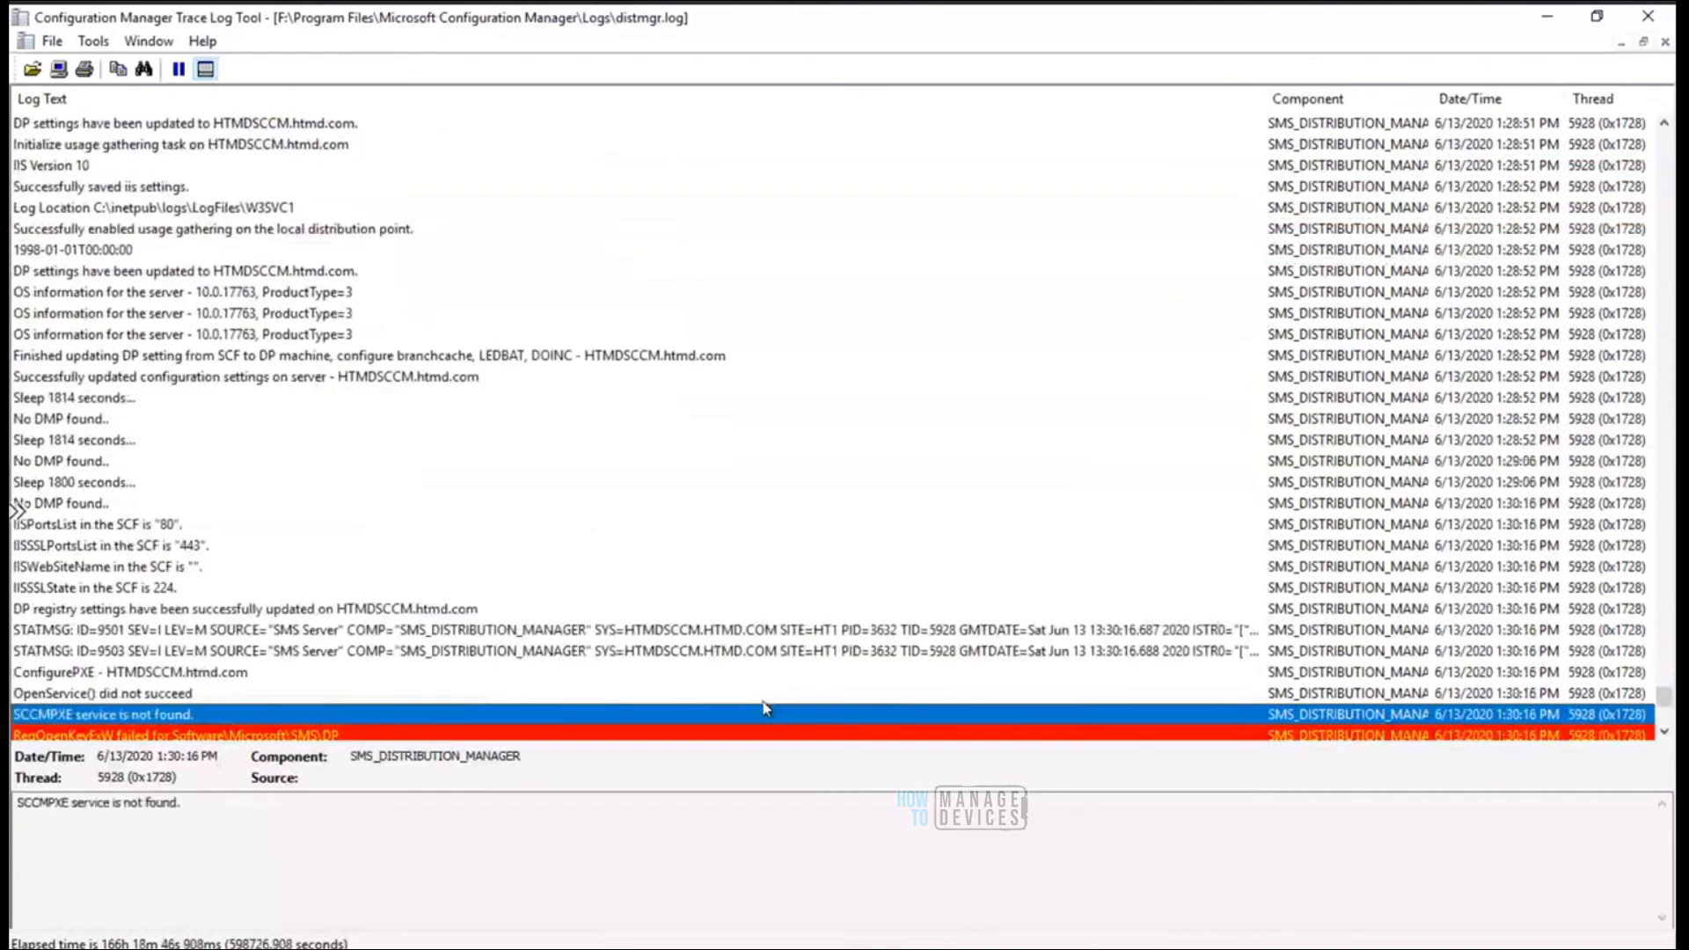
key(Down)
key(Down)
key(Down)
key(Down)
key(Down)
key(Down)
key(Down)
key(Down)
key(Down)
key(Down)
key(Down)
key(Down)
key(Down)
key(Down)
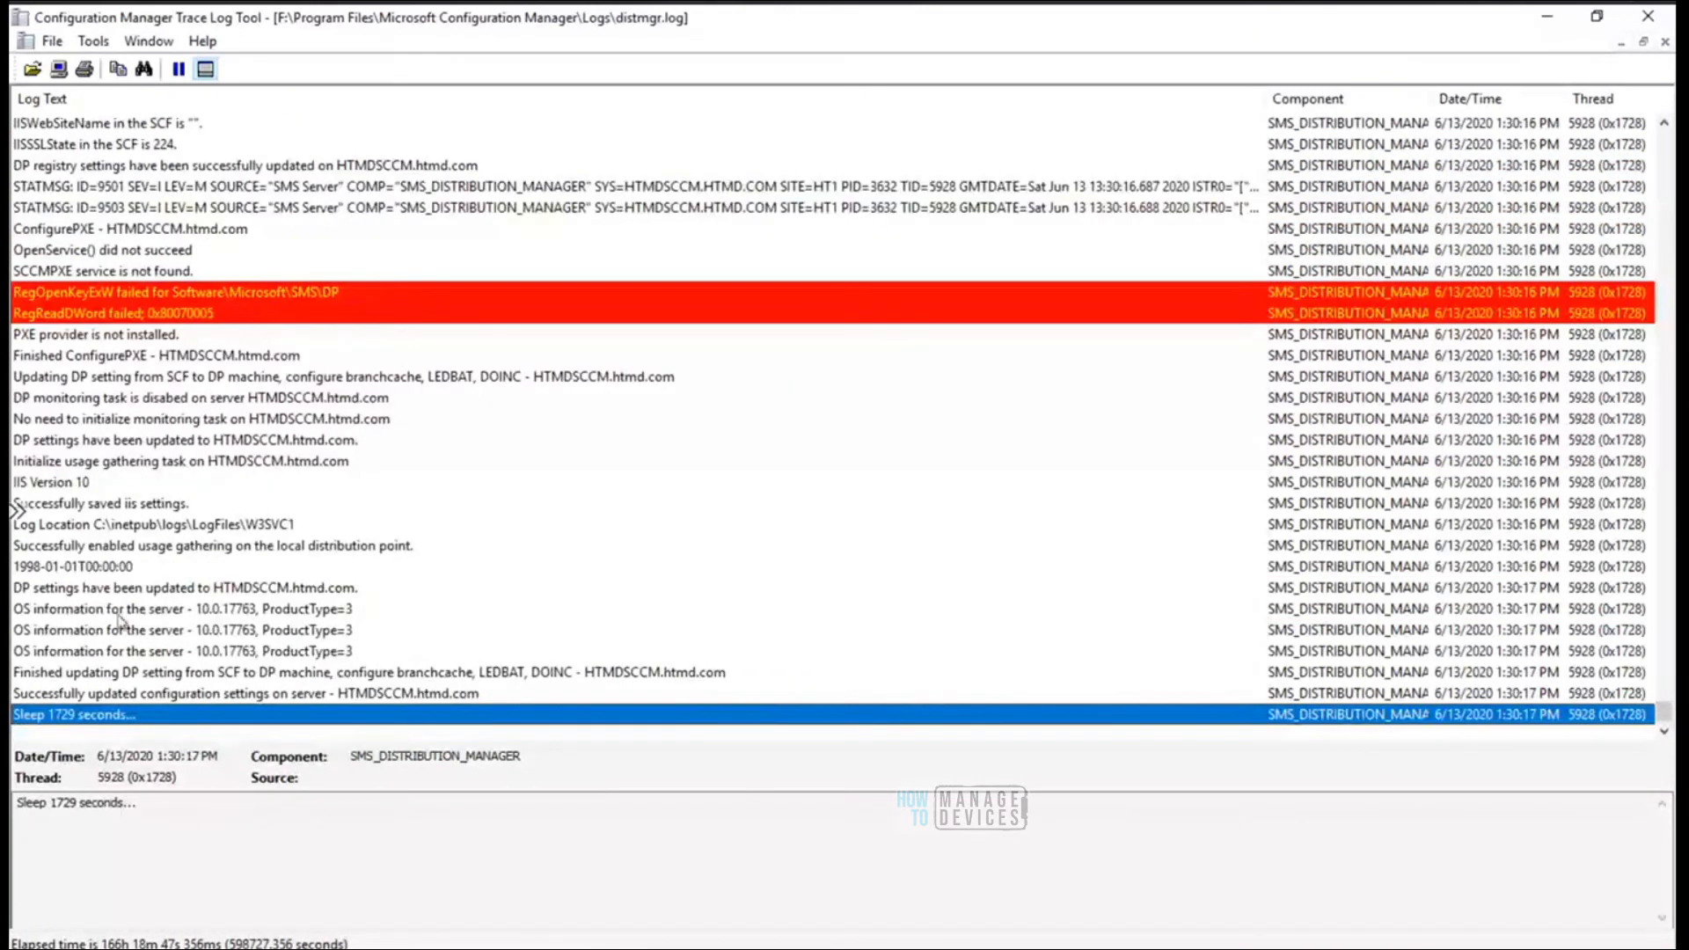
Repeat the upward search for HT100004 from the end of the log and close the search
key(ctrl+f)
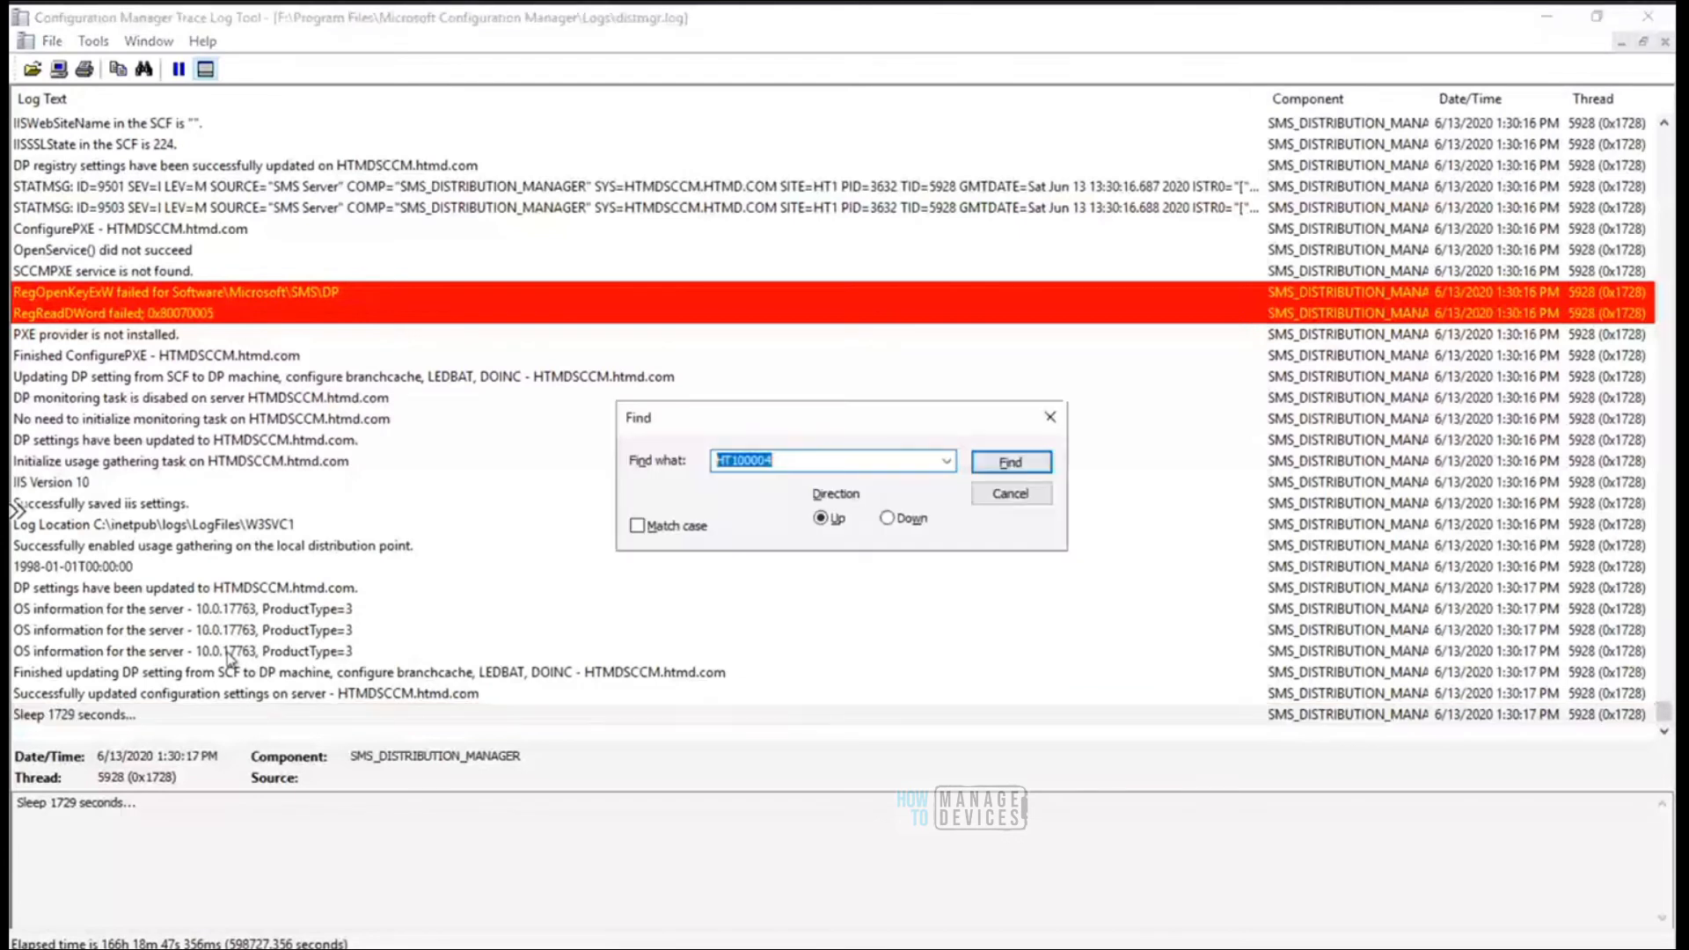
click(1016, 466)
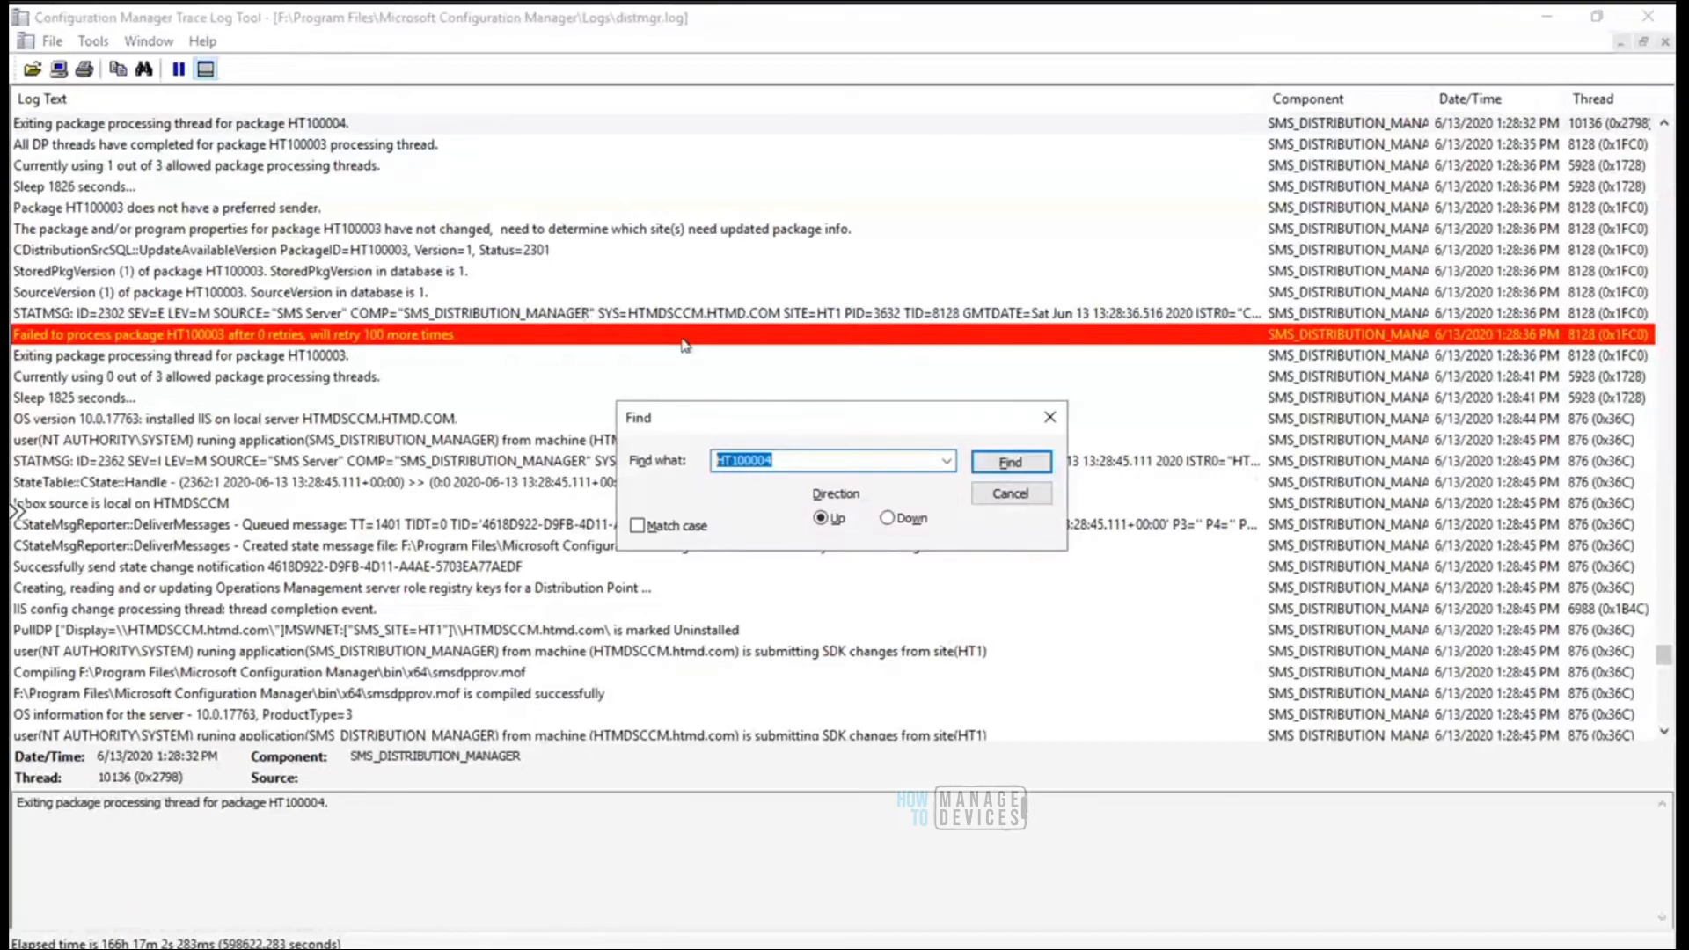
click(1012, 494)
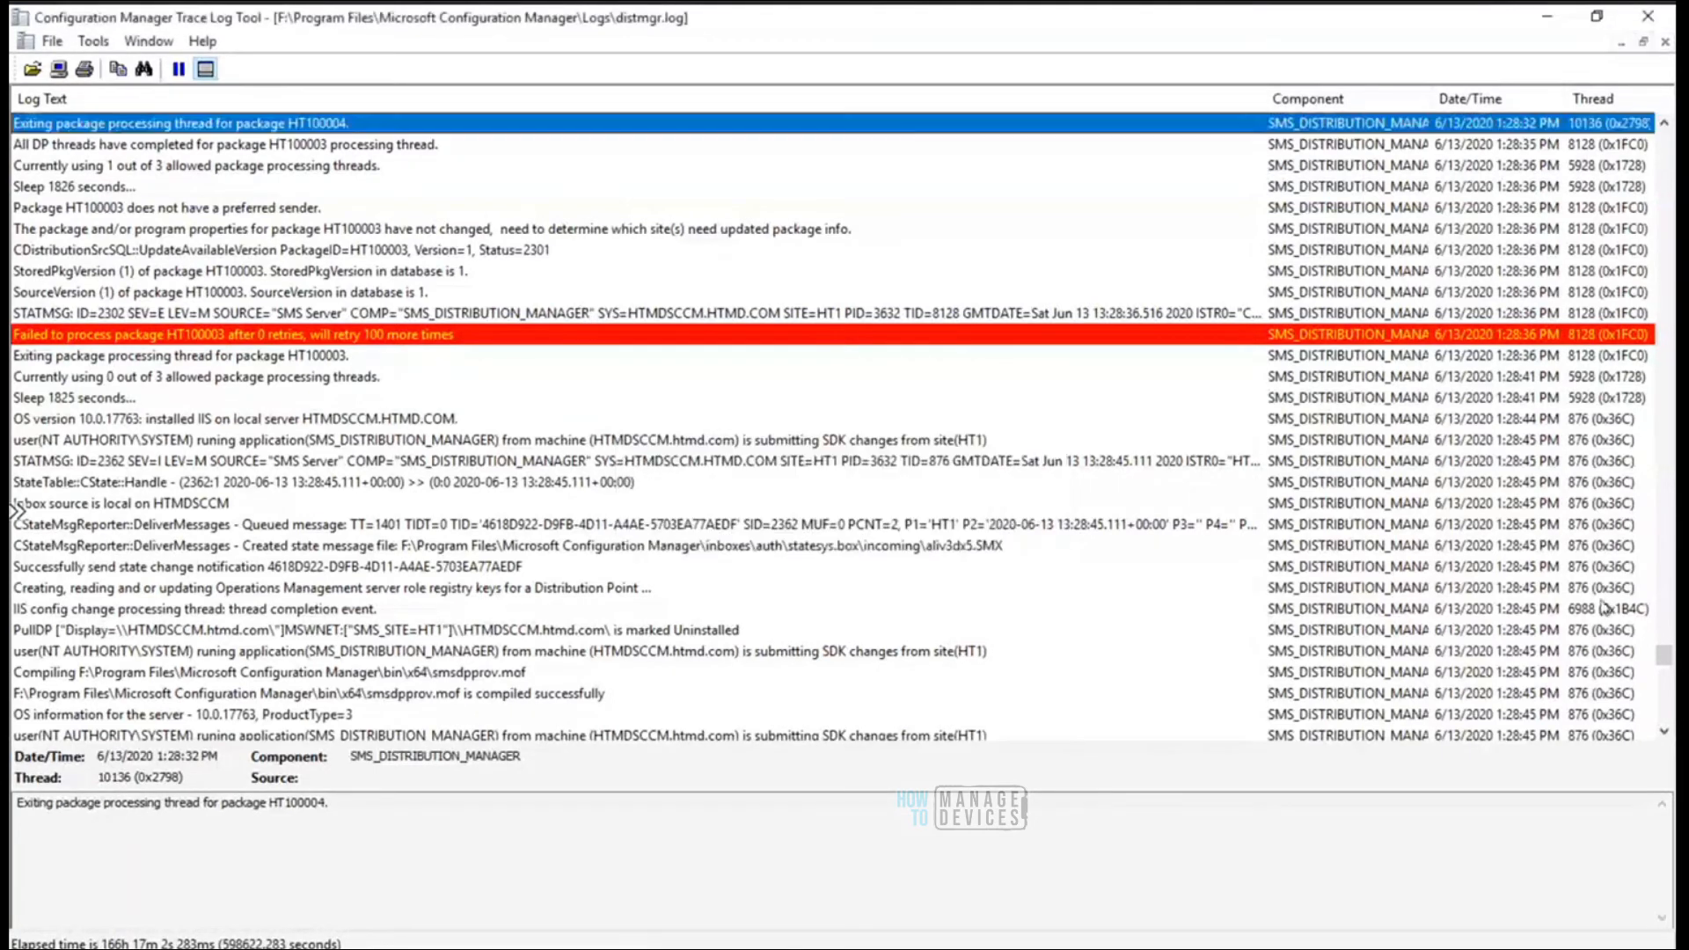
Search upward from the last log line for "failed" and examine the neighbouring SCCMPXE service entry
click(1666, 706)
click(1409, 715)
key(ctrl+f)
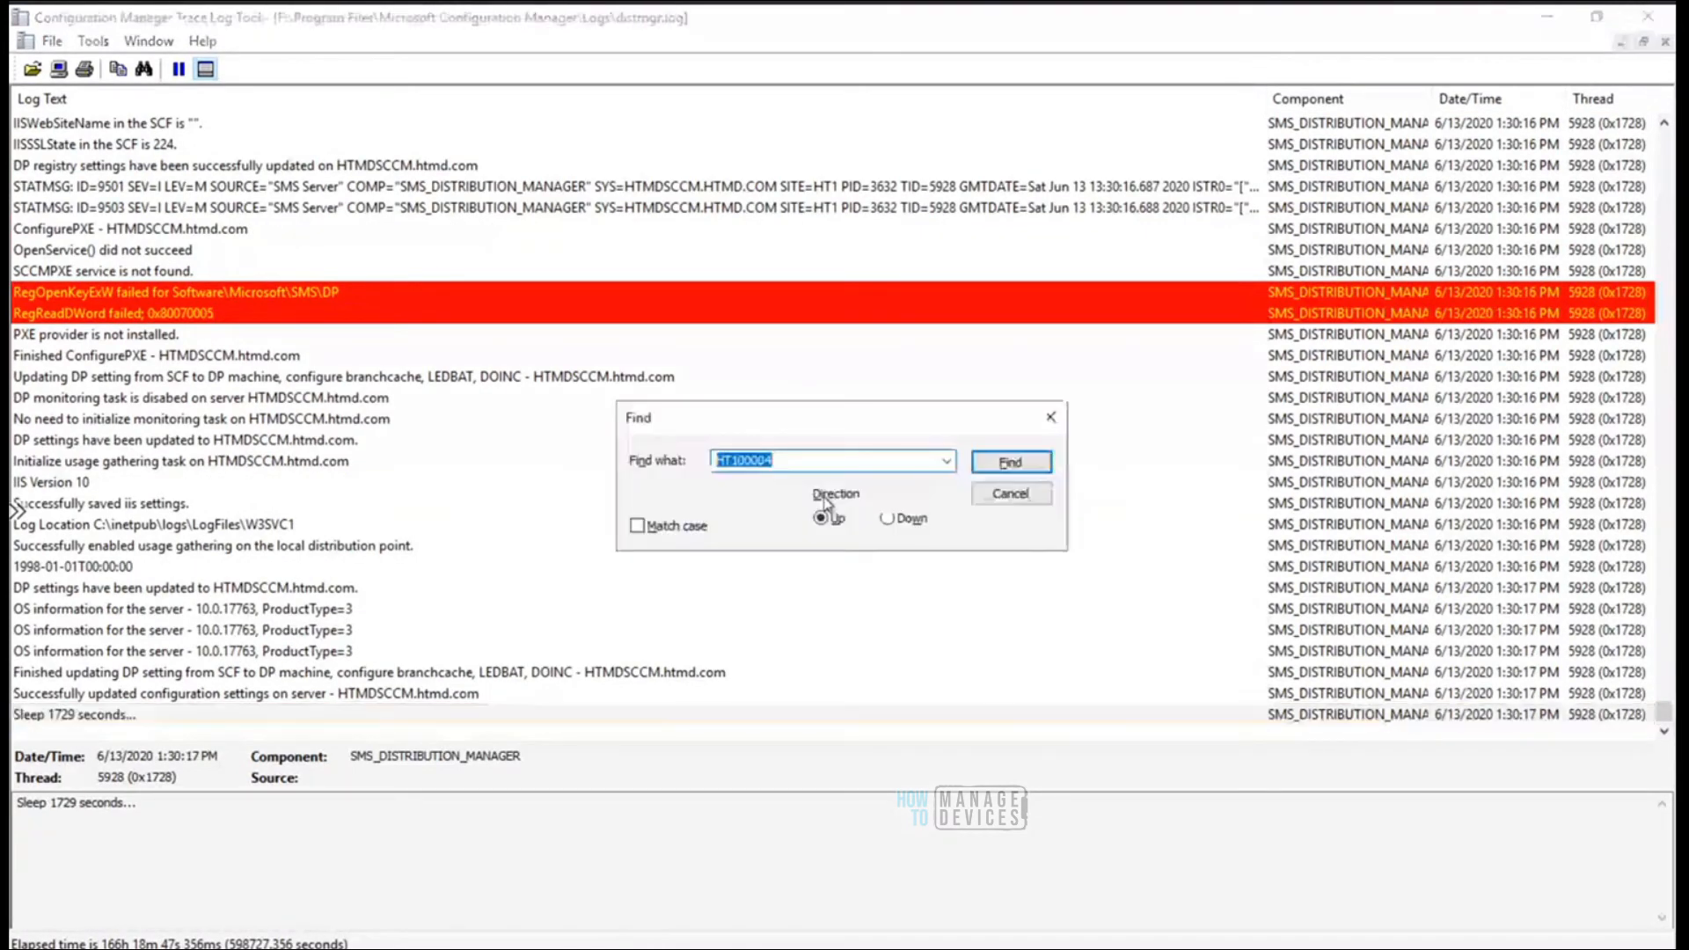
text(fa)
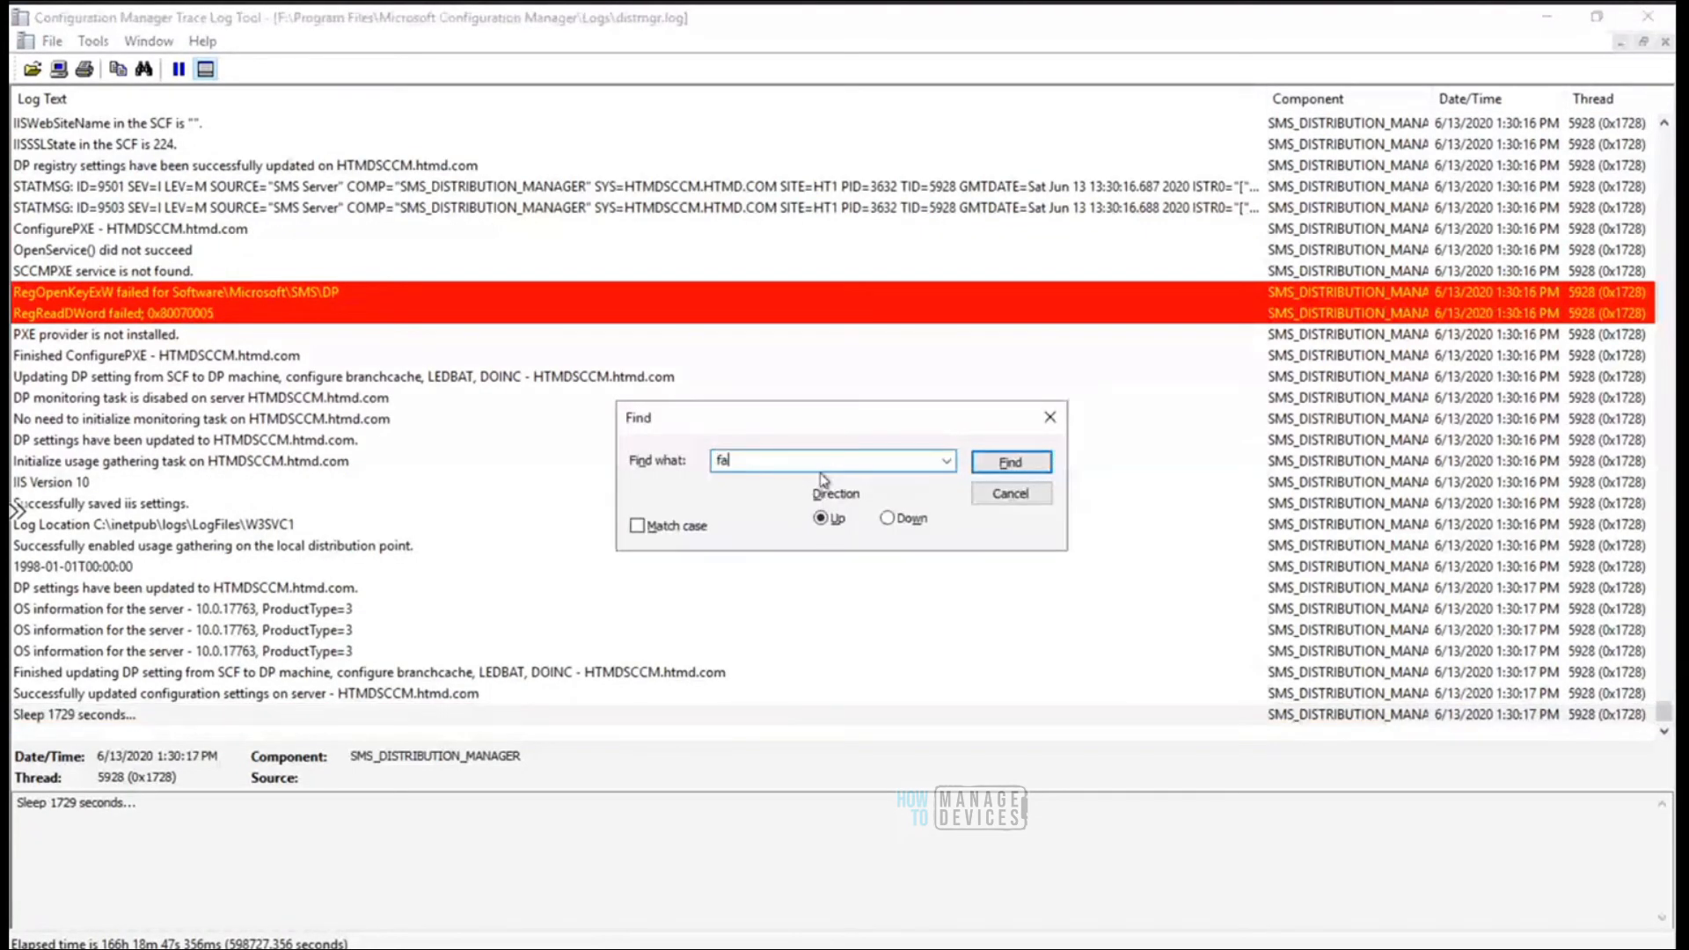
text(iled)
click(1003, 464)
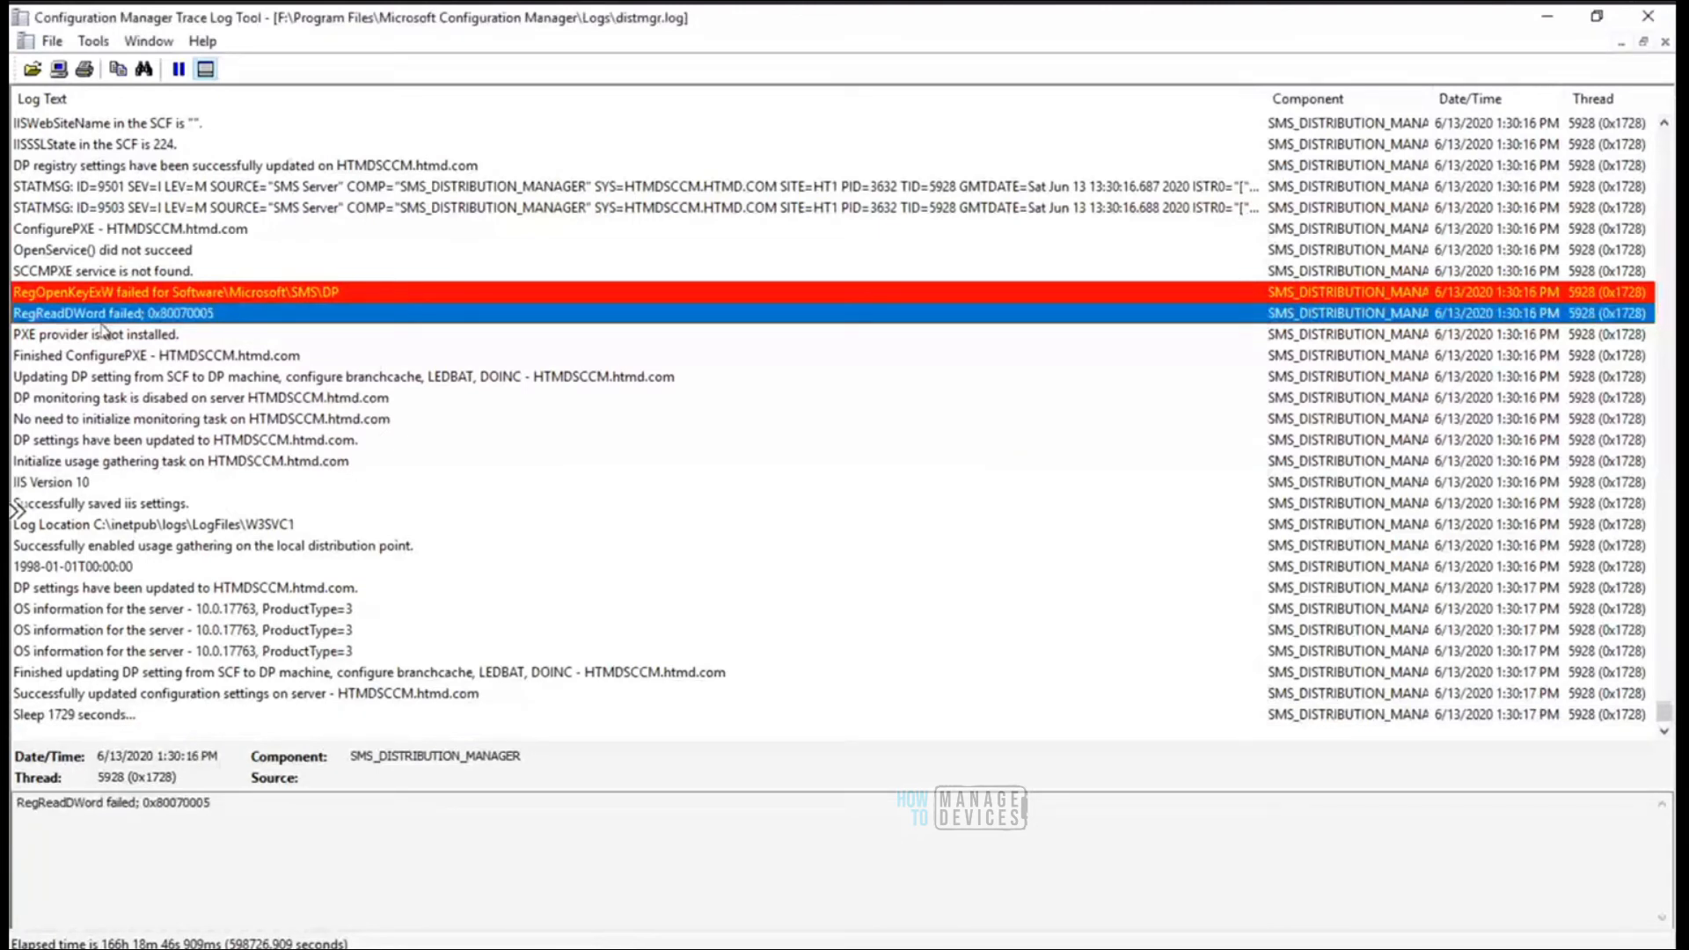
click(133, 271)
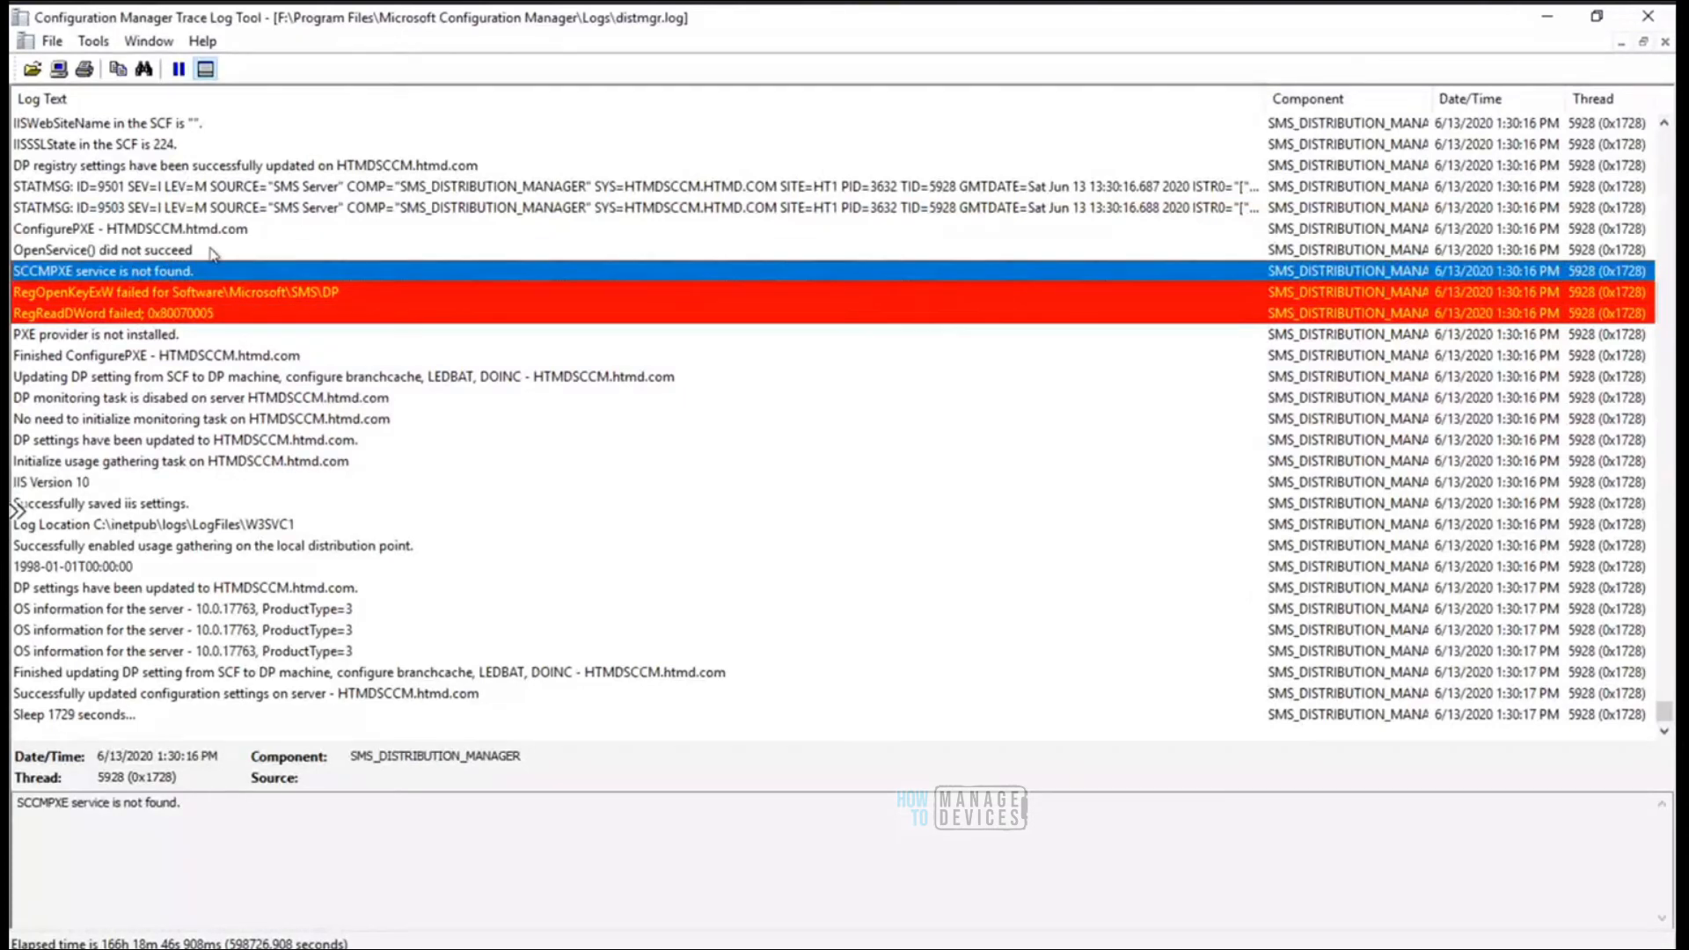
Review the distmgr.log entries upward from the SCCMPXE service line to the preceding configuration settings update
key(Up)
key(Up)
key(Up)
key(Up)
key(Up)
key(Up)
key(Up)
key(Up)
key(Up)
key(Up)
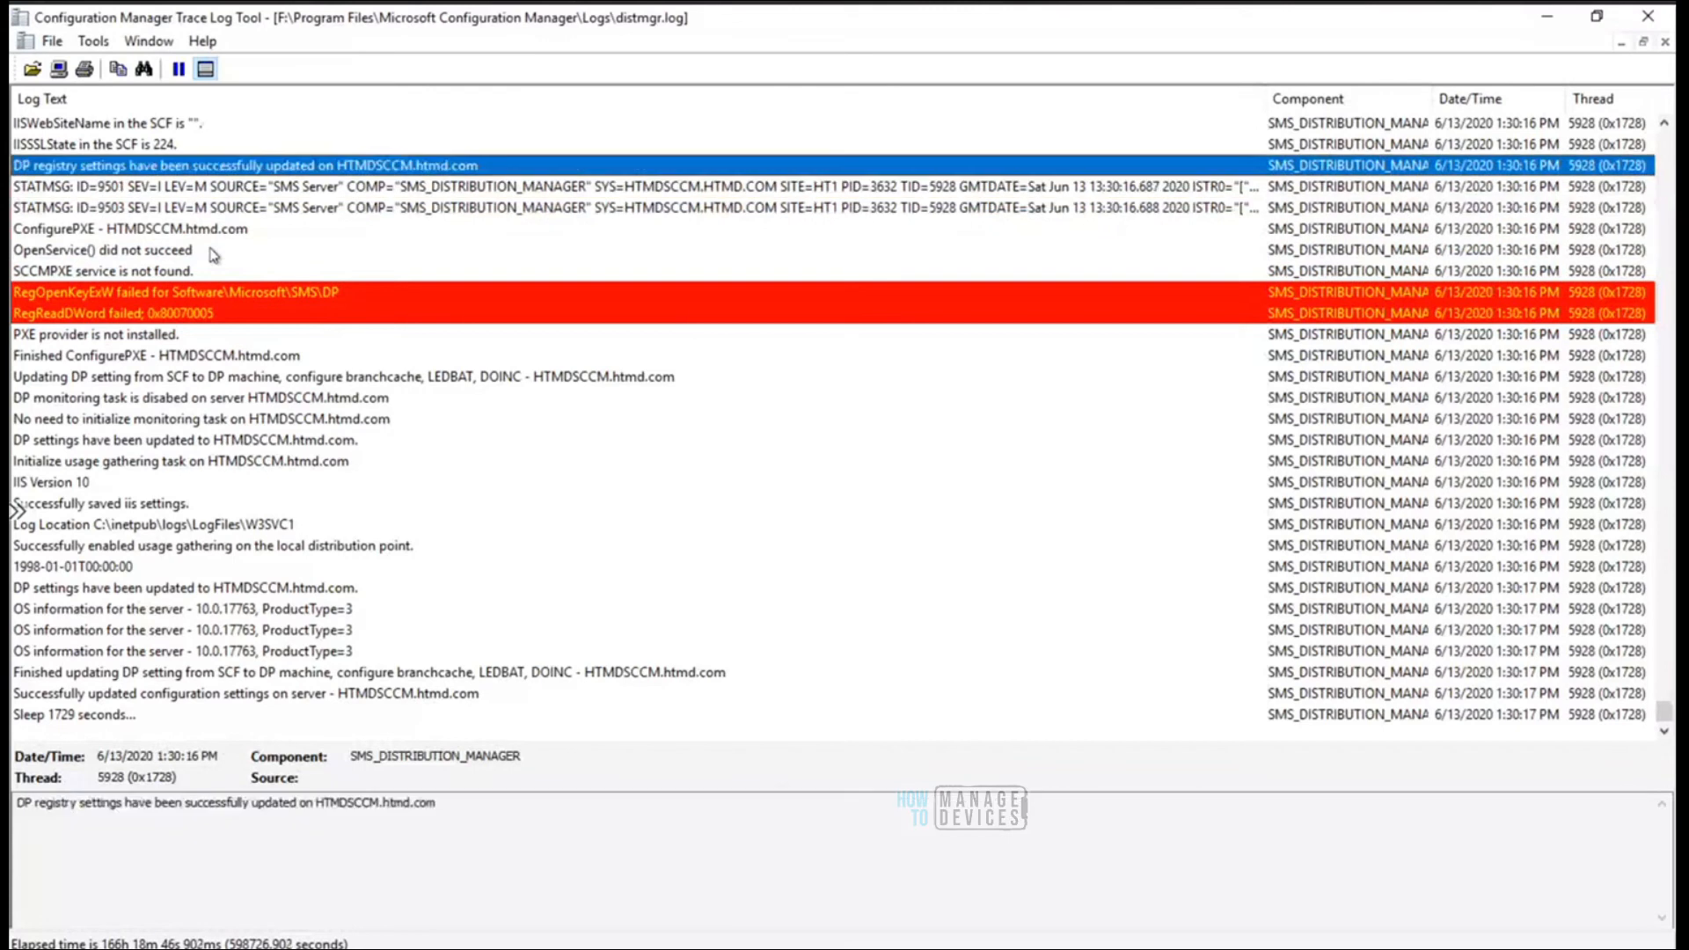
key(Up)
key(Up)
key(Up)
key(Up)
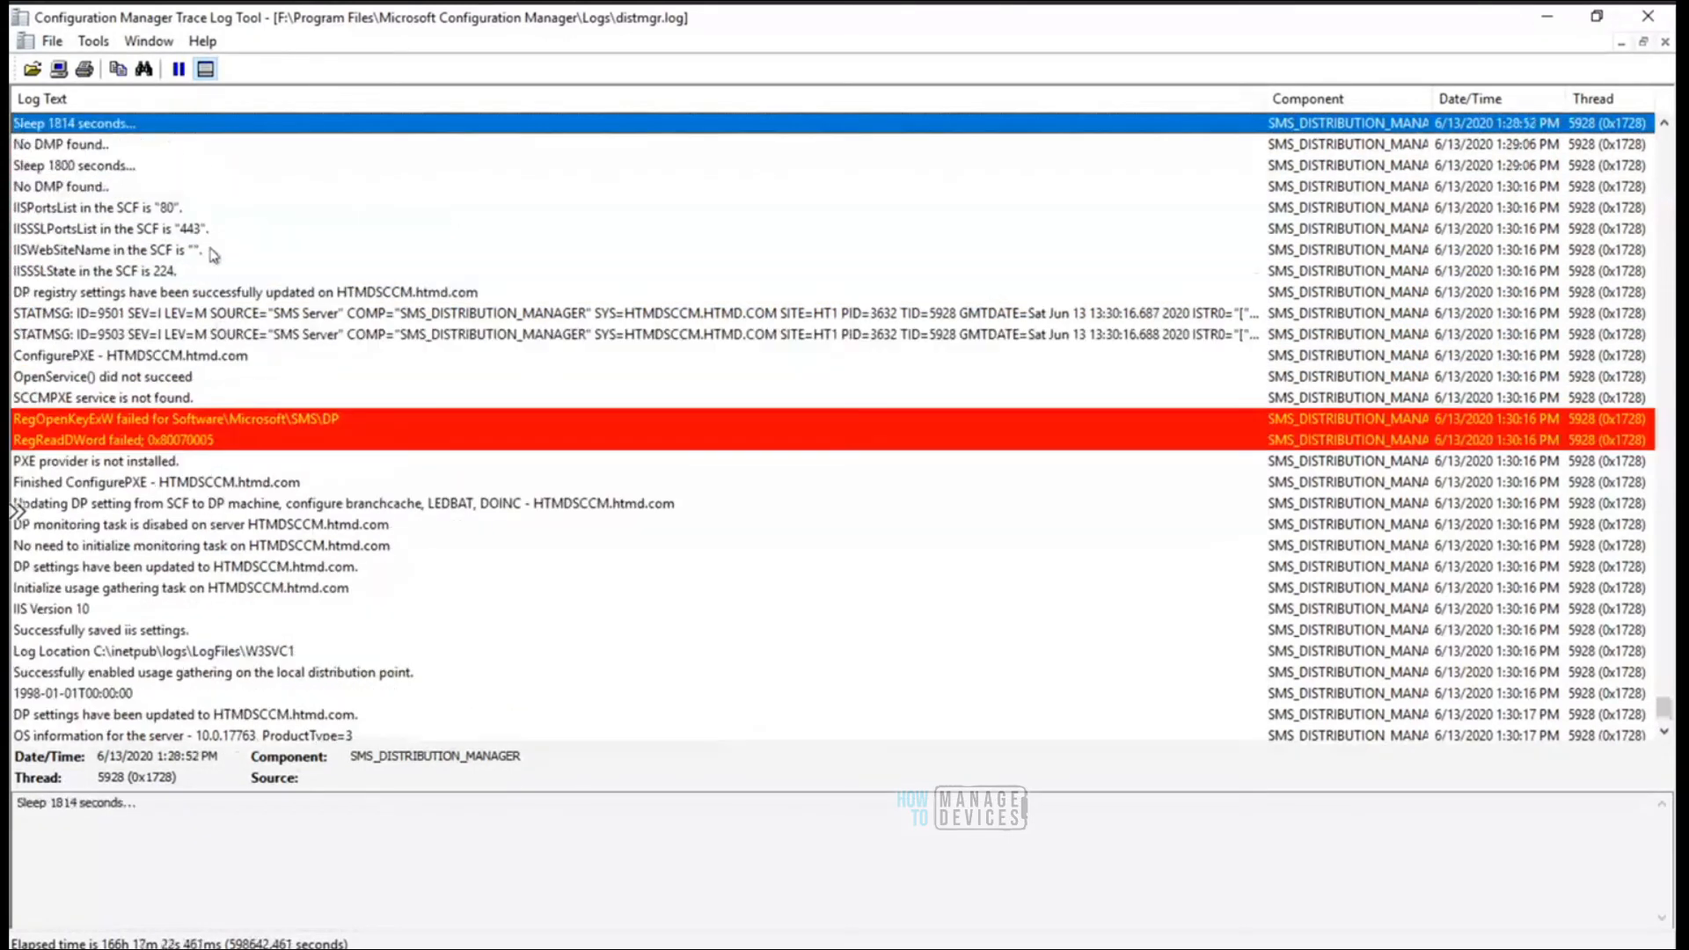
key(Up)
key(Up)
Search upward for "failed" and check the earlier RegReadDWord and RegOpenKeyExW errors with their neighbouring lines
key(ctrl+f)
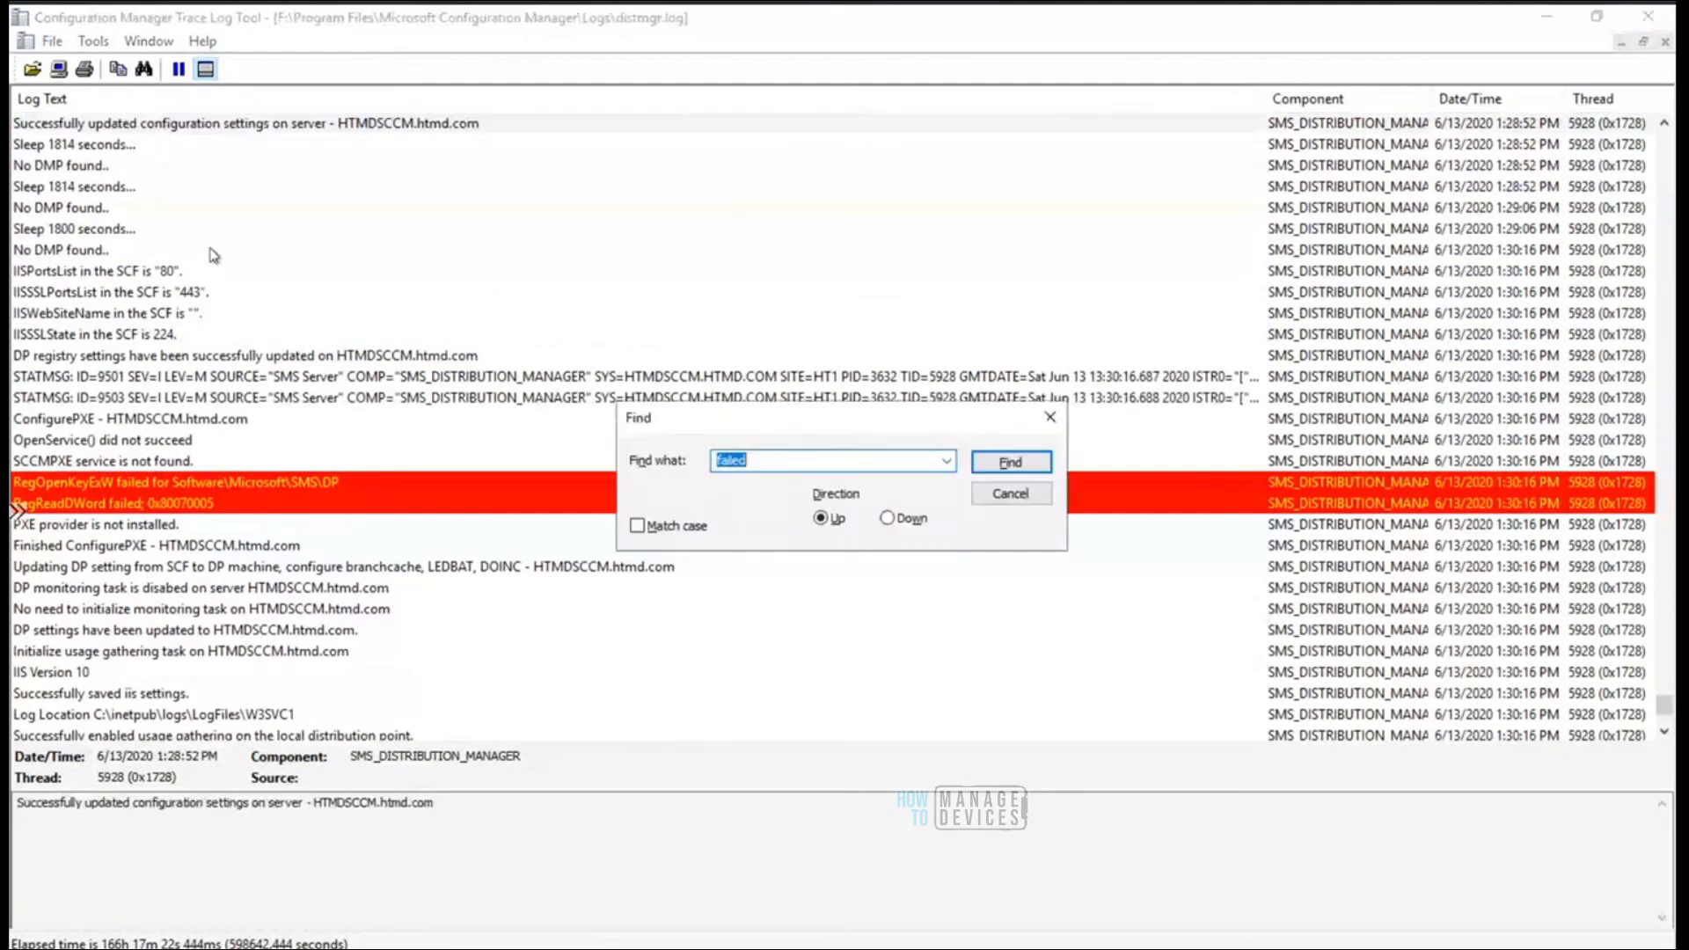
click(999, 461)
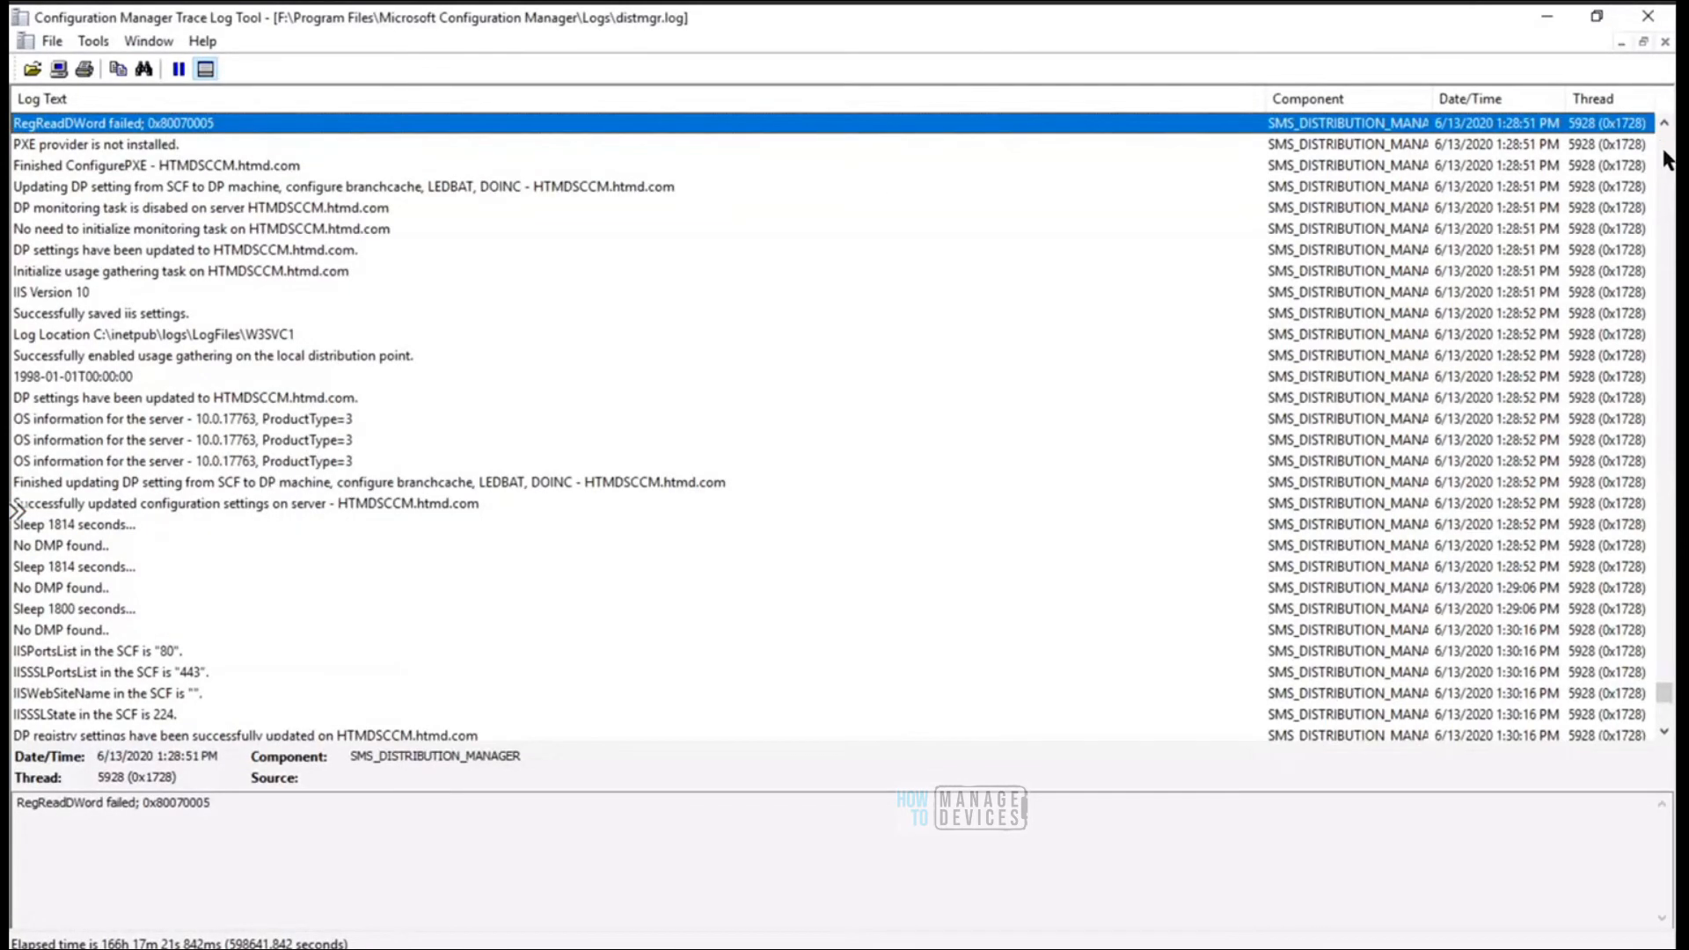
click(1664, 123)
click(1664, 123)
click(1664, 123)
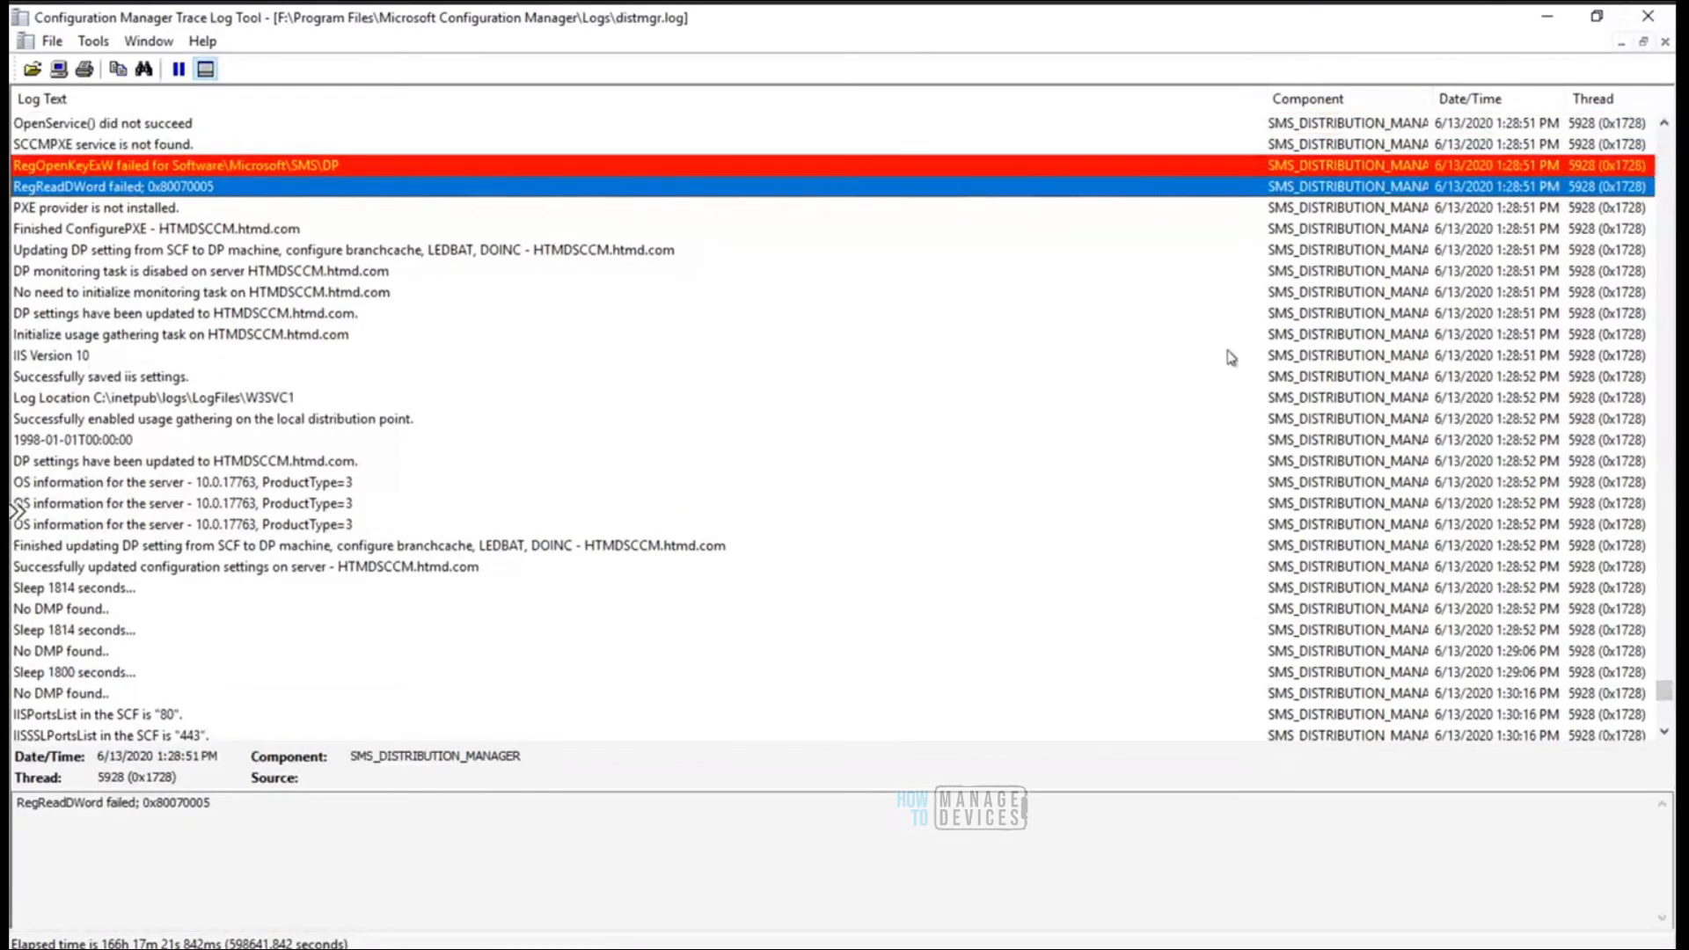
key(ctrl+f)
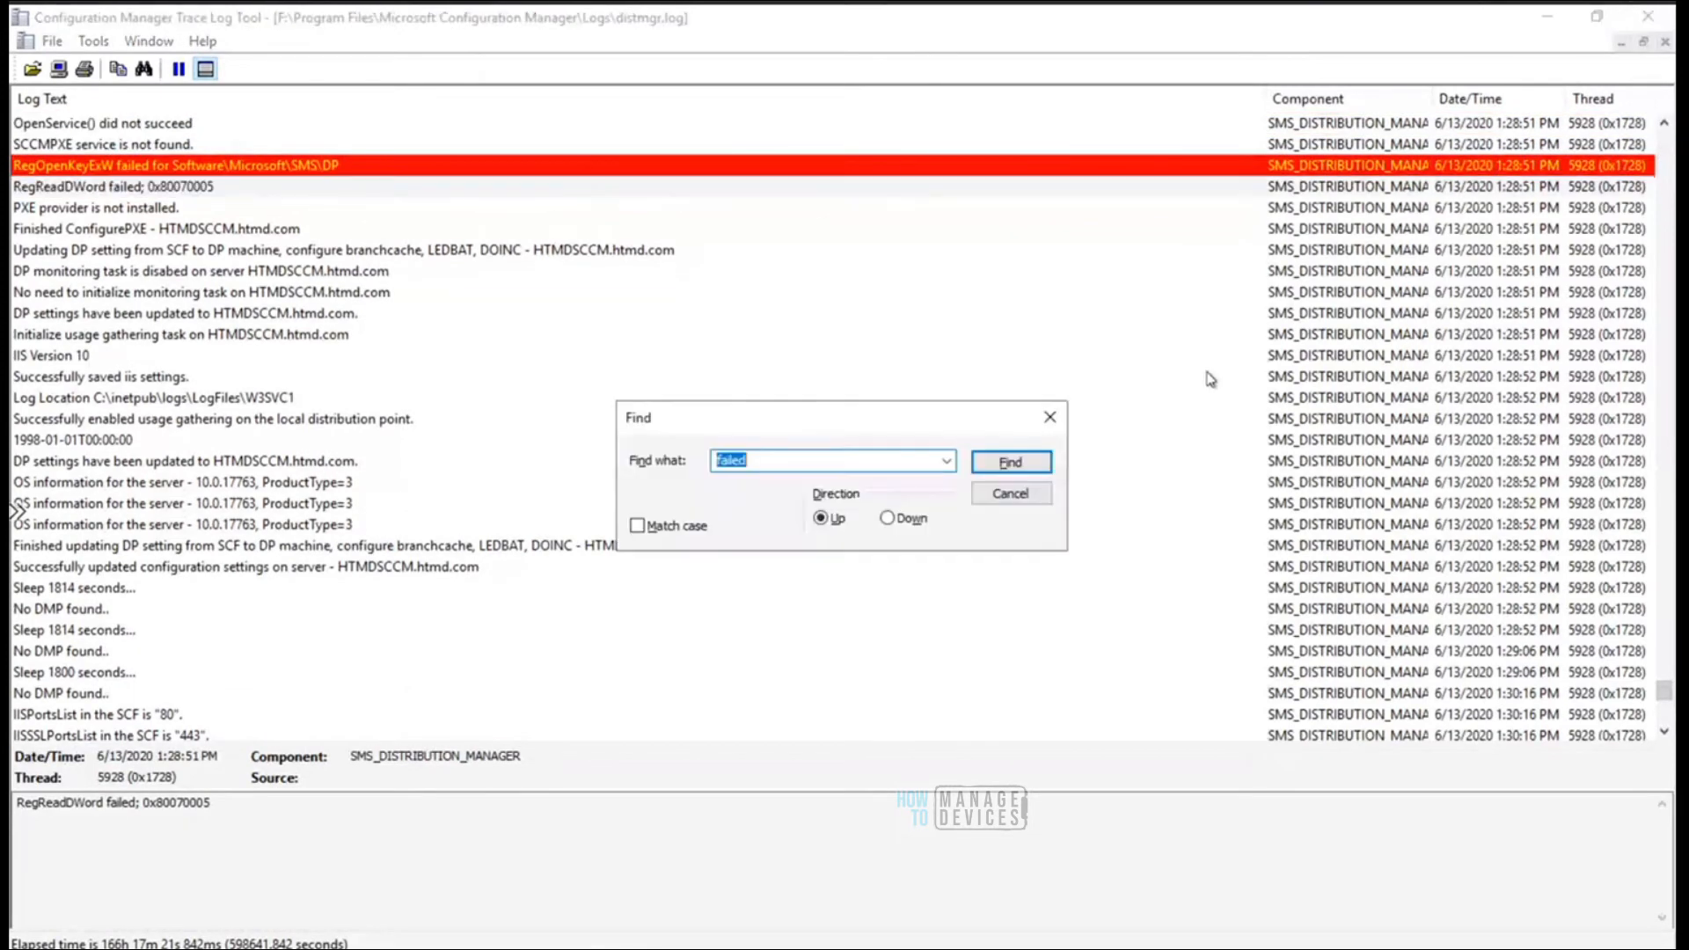
click(999, 466)
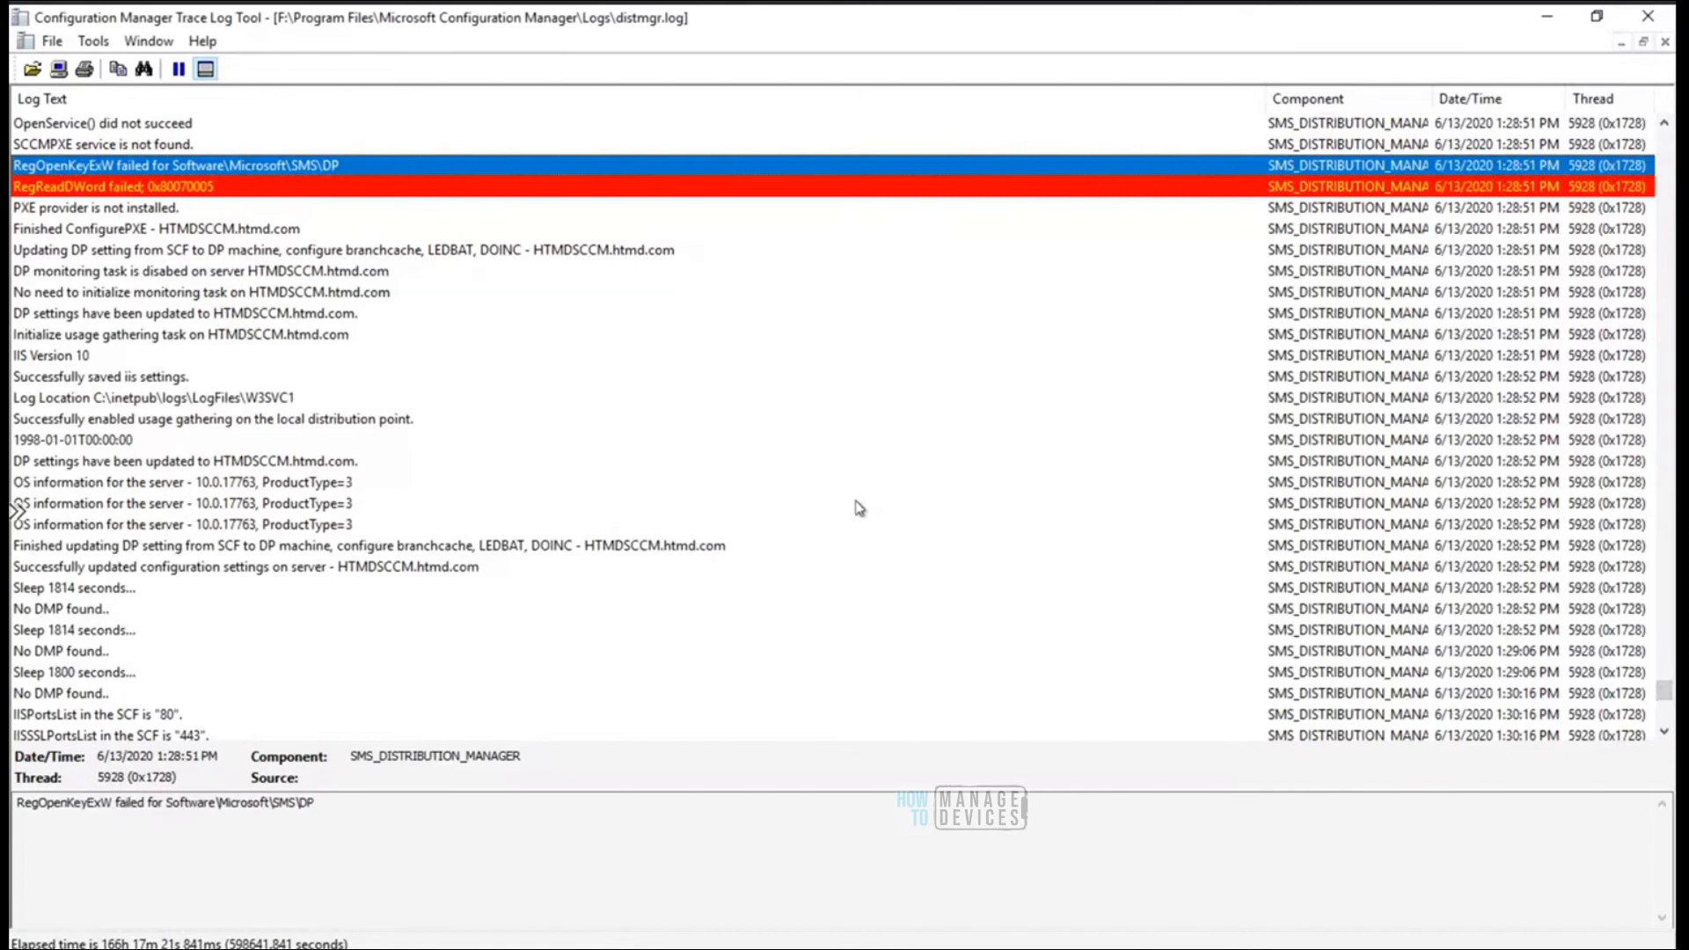
Search further upward for "failed" to reach the HT100003 package failure and bring its preceding entries into view
key(ctrl+f)
click(1003, 467)
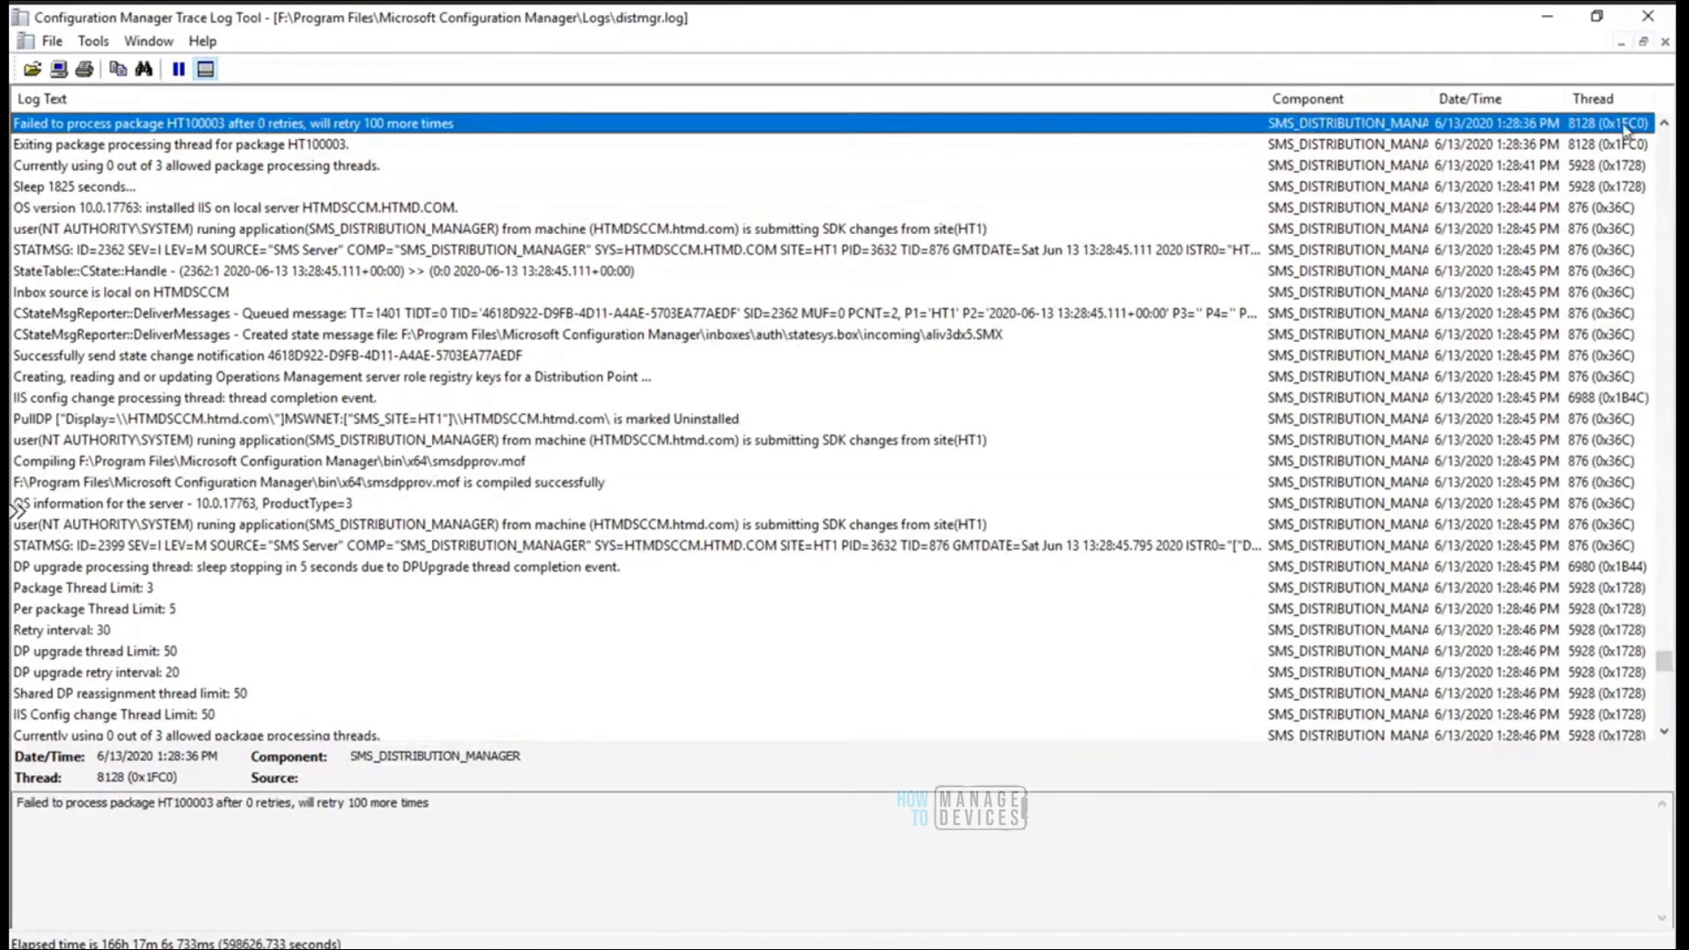
click(1664, 124)
scroll(1664, 127, up, 4)
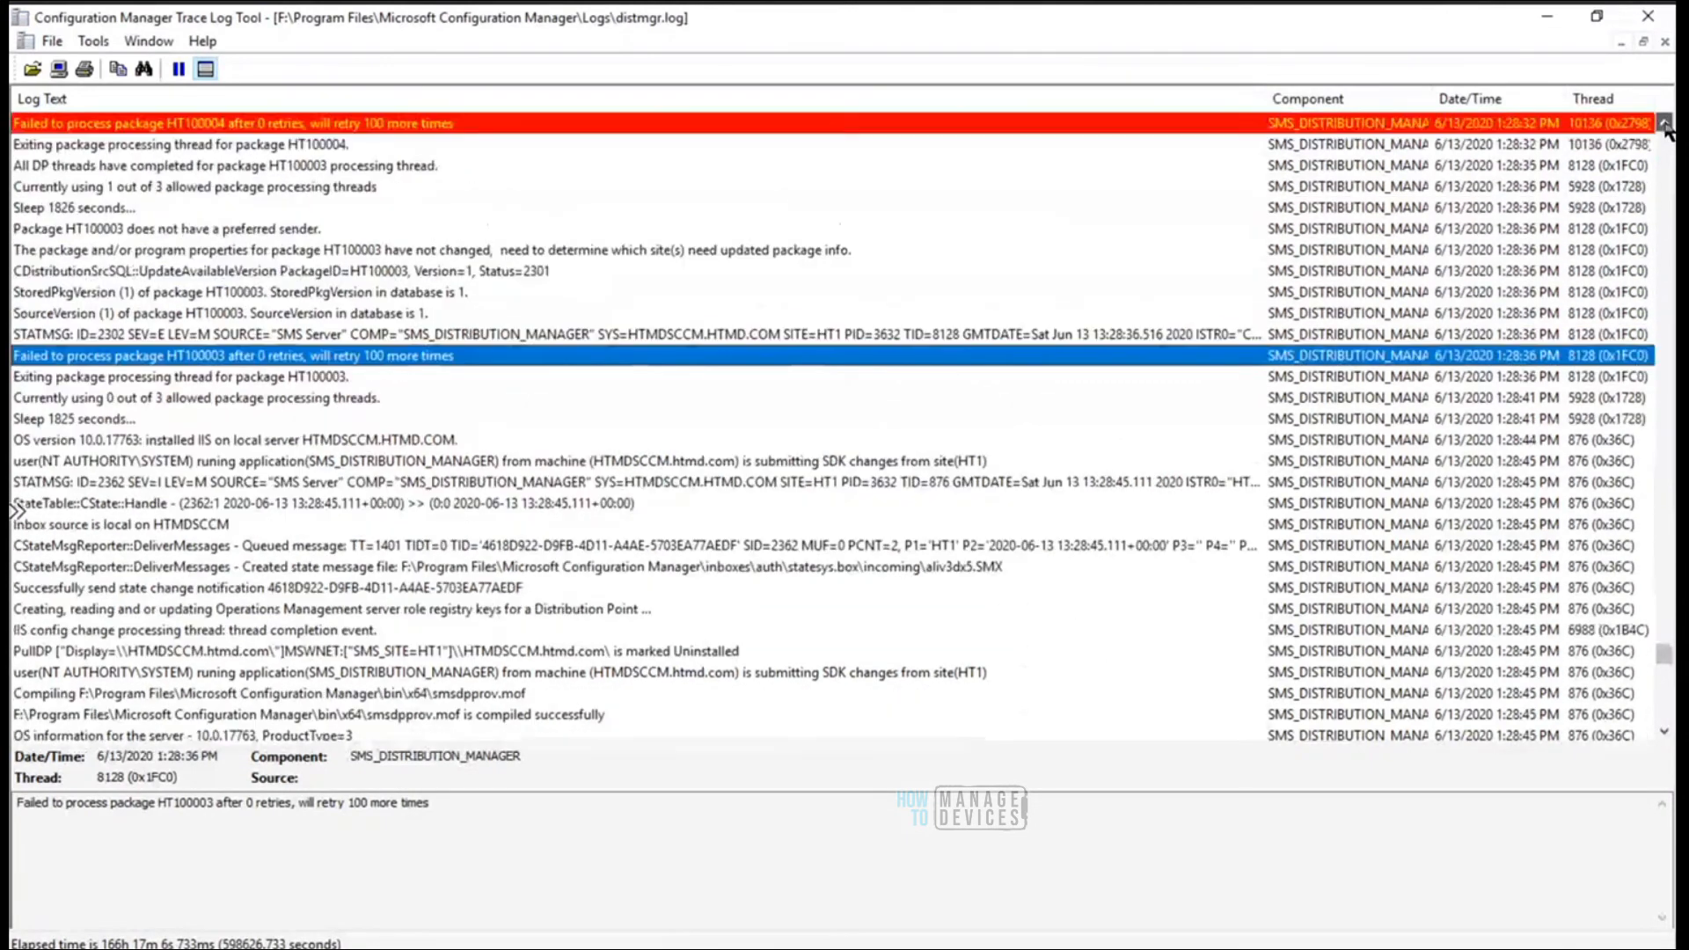
Examine the HT100003 entries one by one, from the preferred sender line to the ID=2302 status message
click(264, 253)
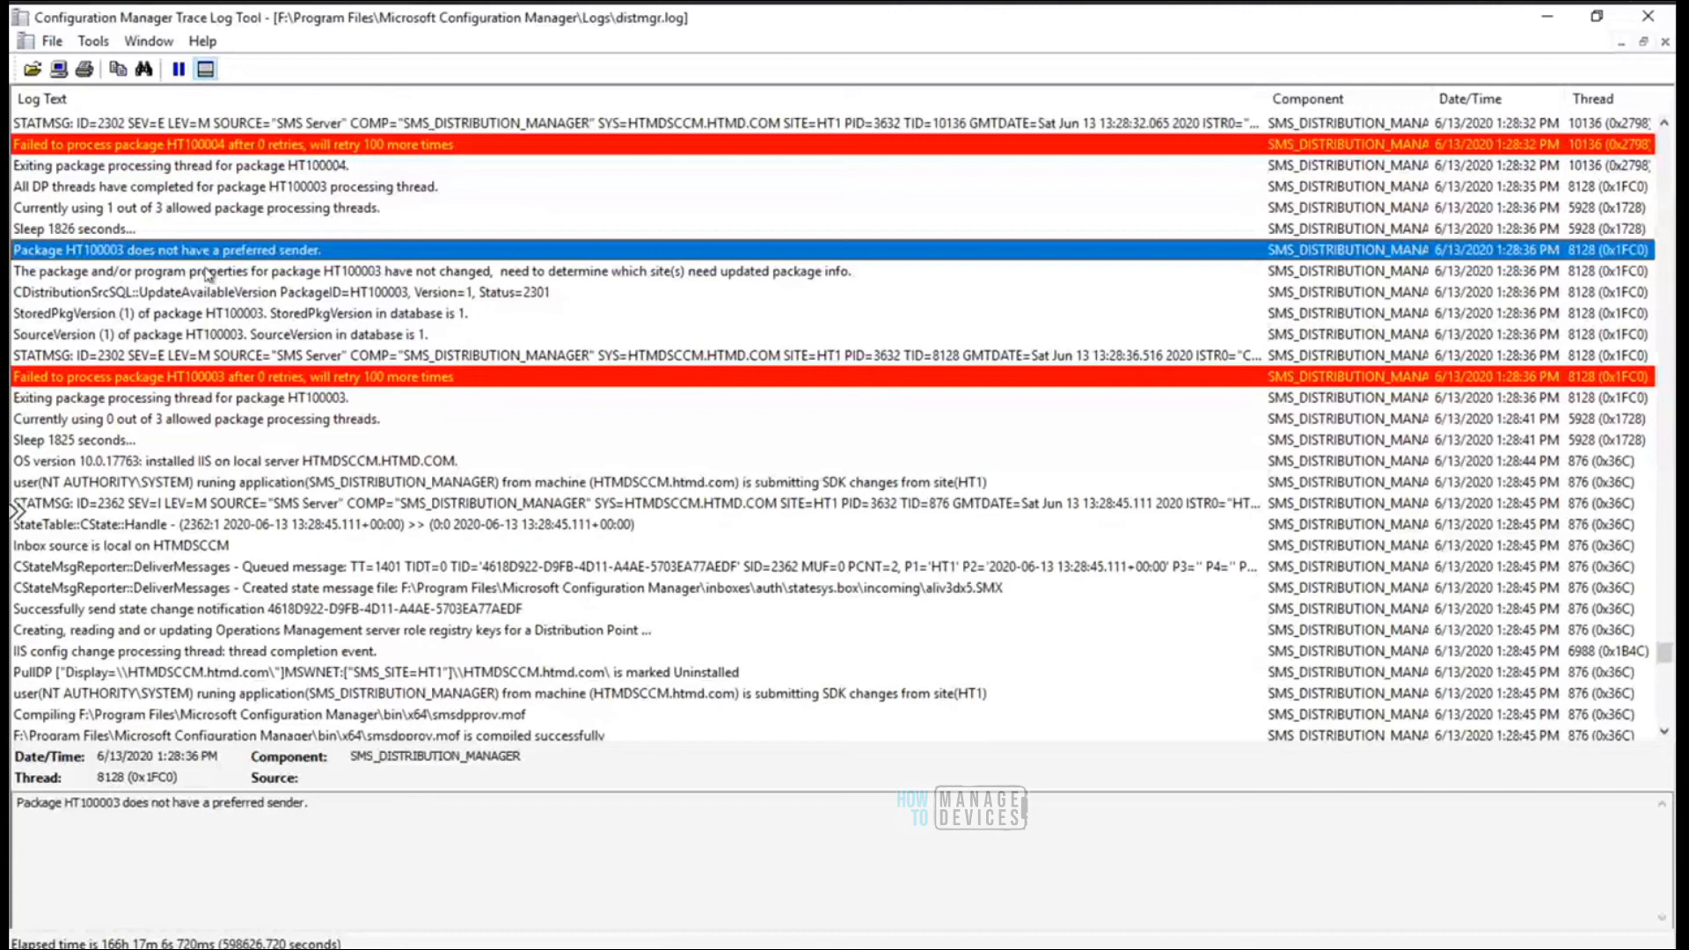
click(264, 277)
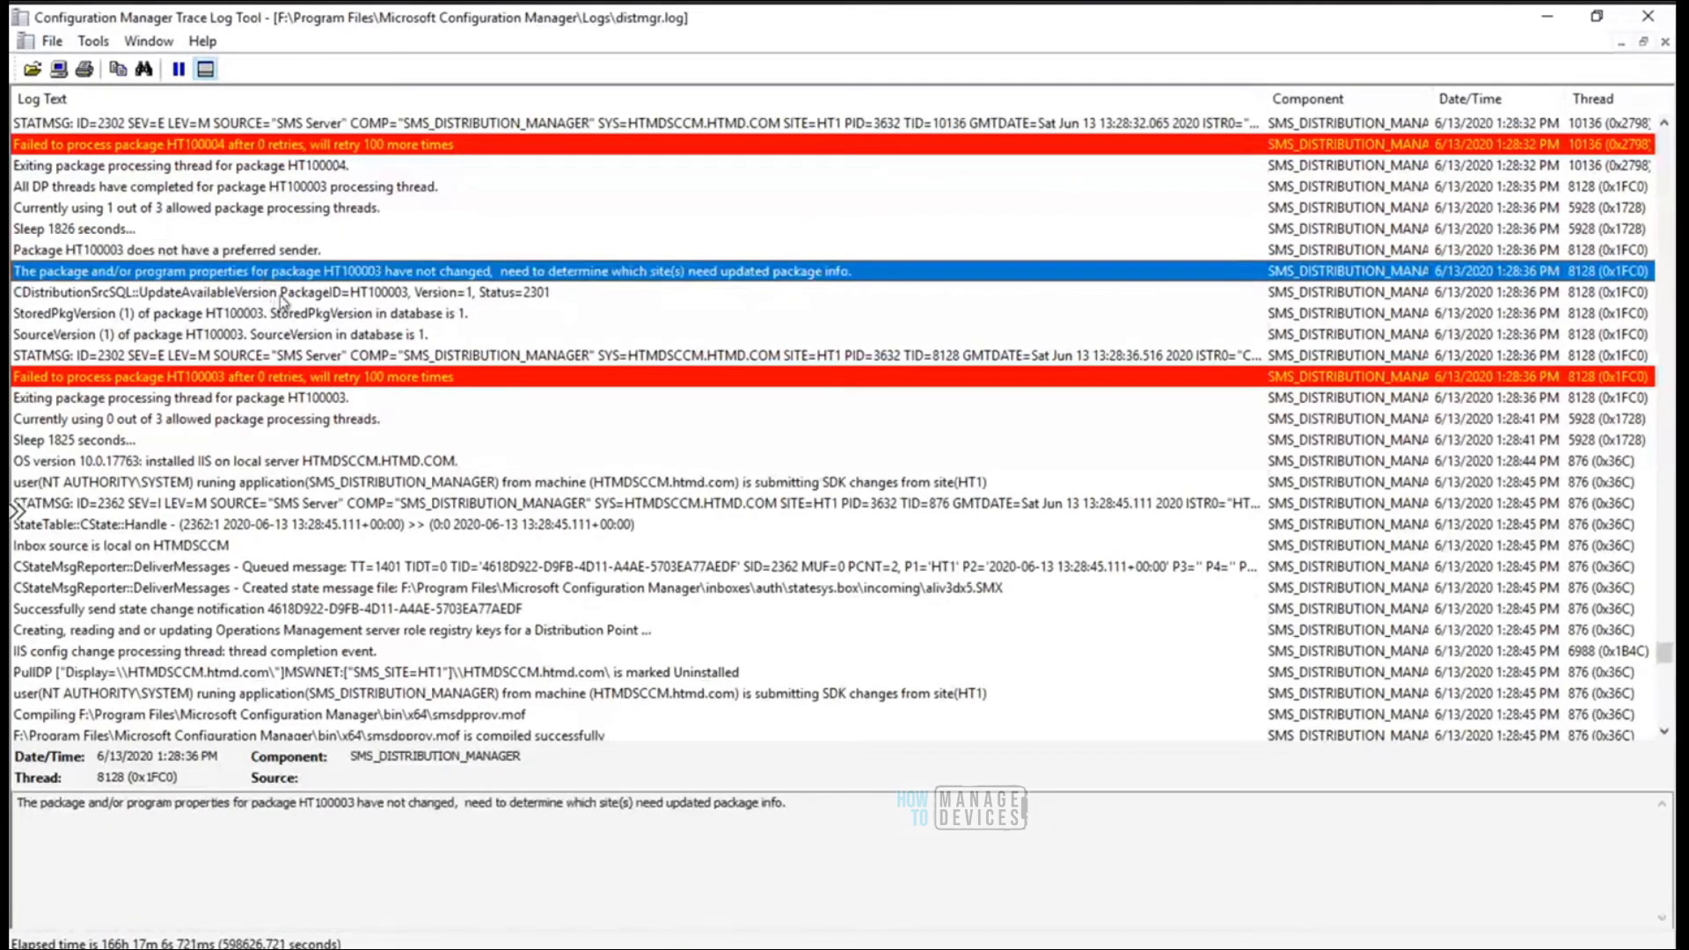
click(280, 296)
click(279, 317)
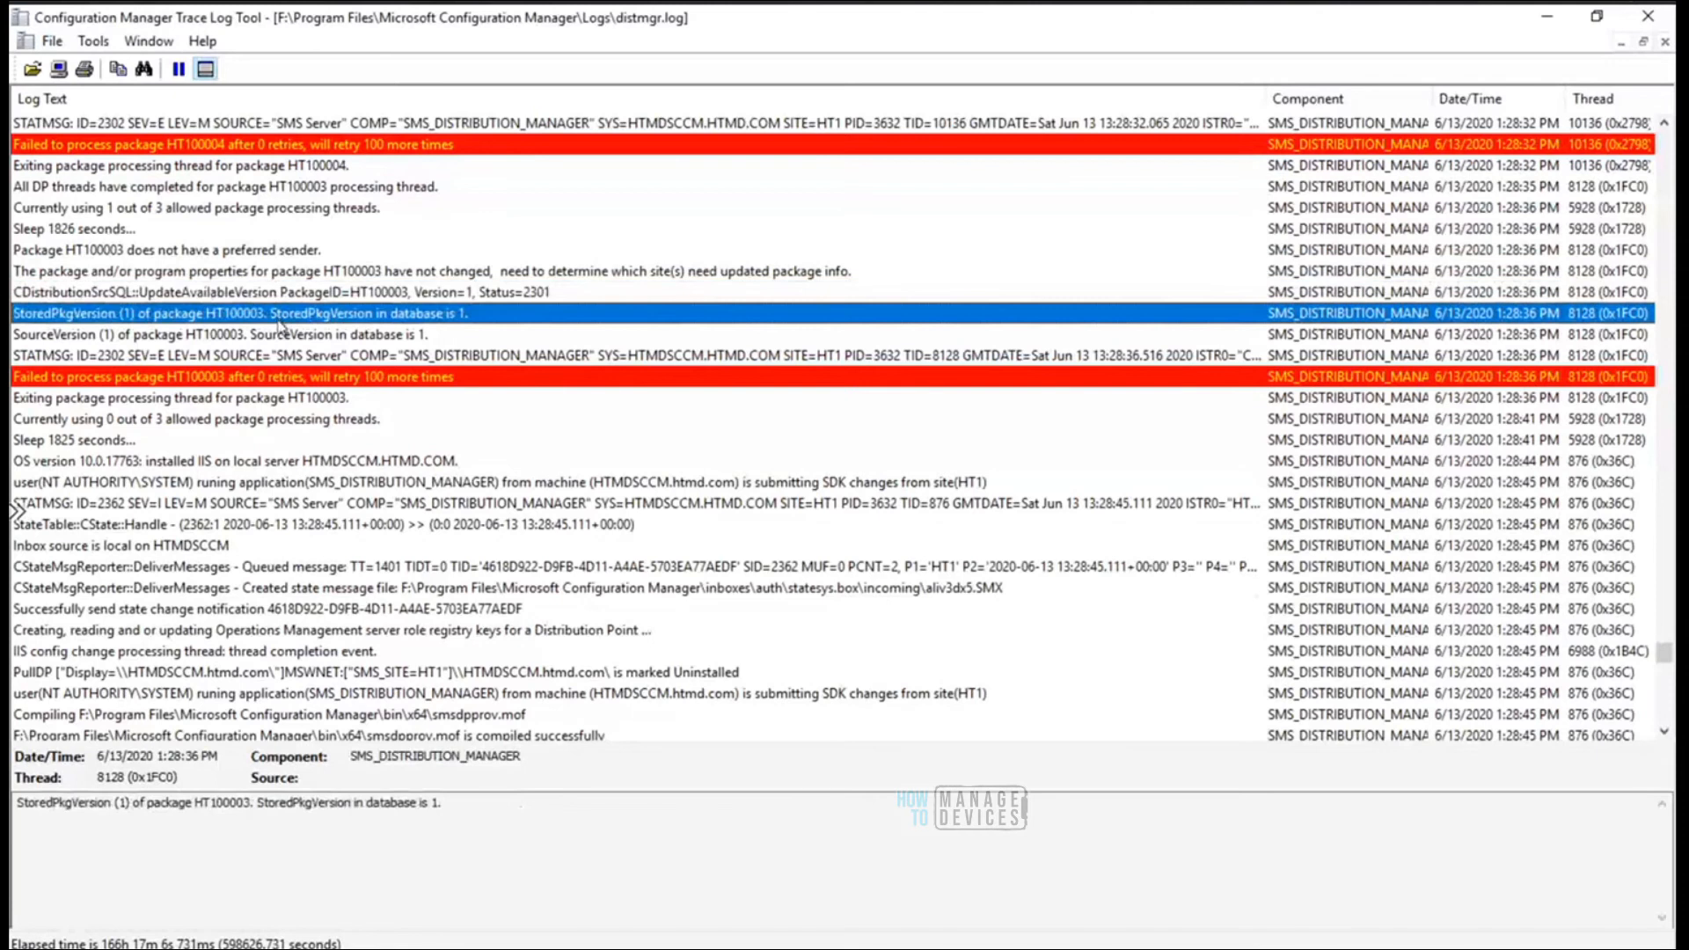
click(283, 336)
click(285, 359)
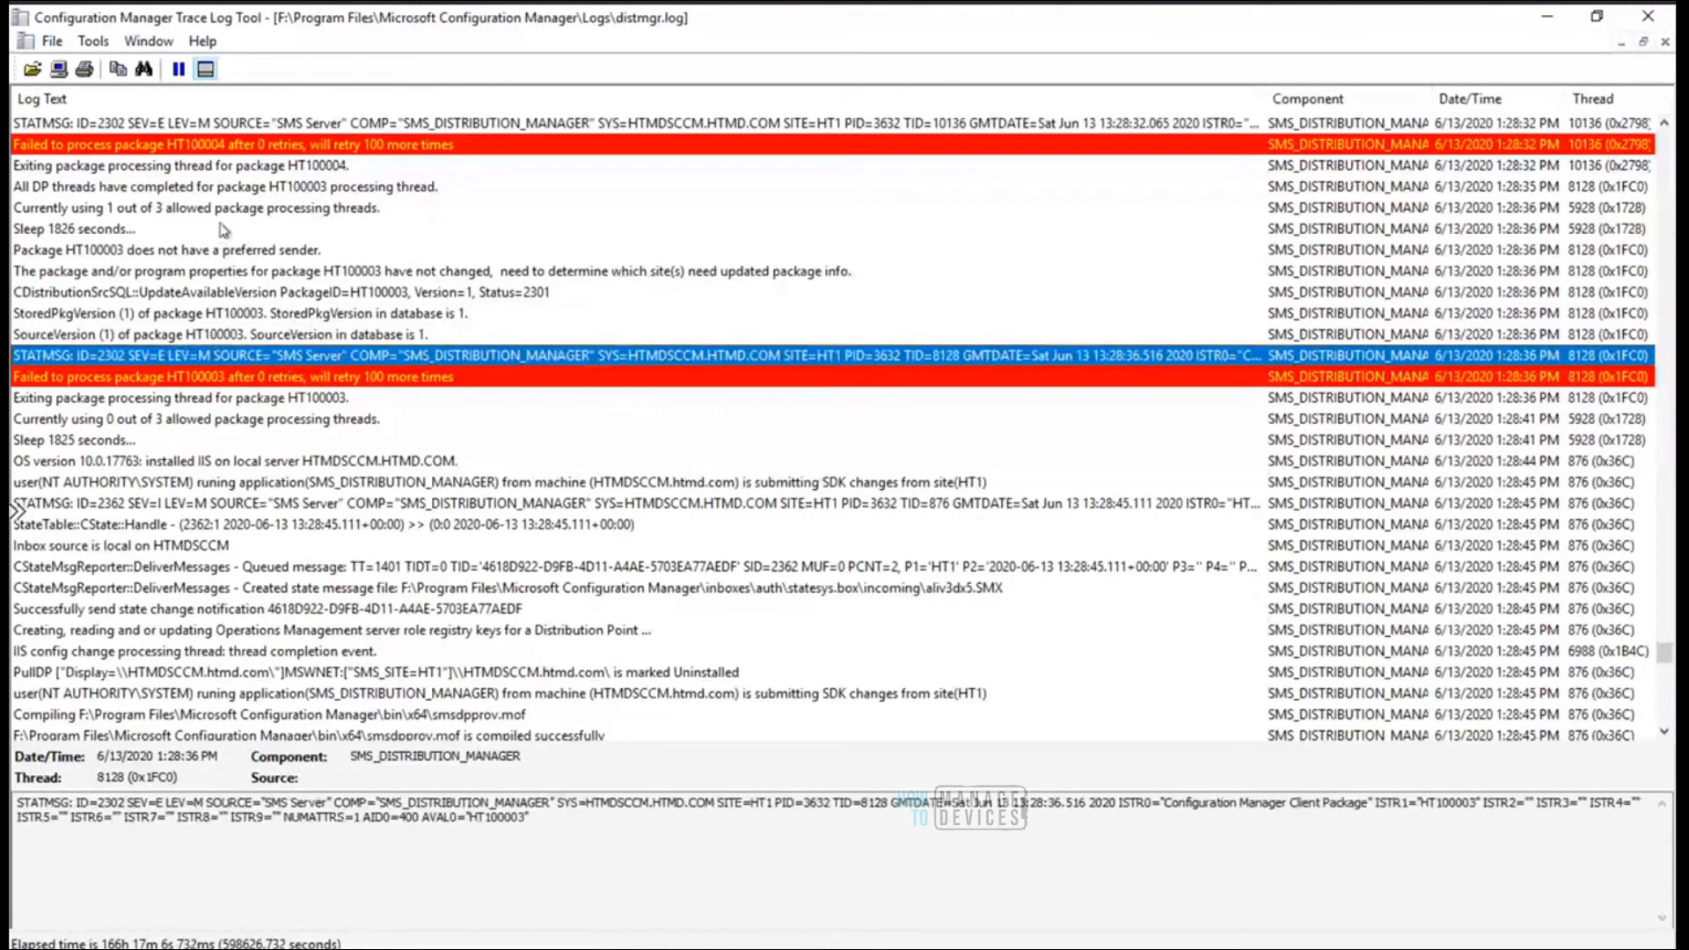
Review the entries above the preferred sender line up through the HT100004 processing, ending on the HT100004 failure line
click(217, 207)
click(208, 187)
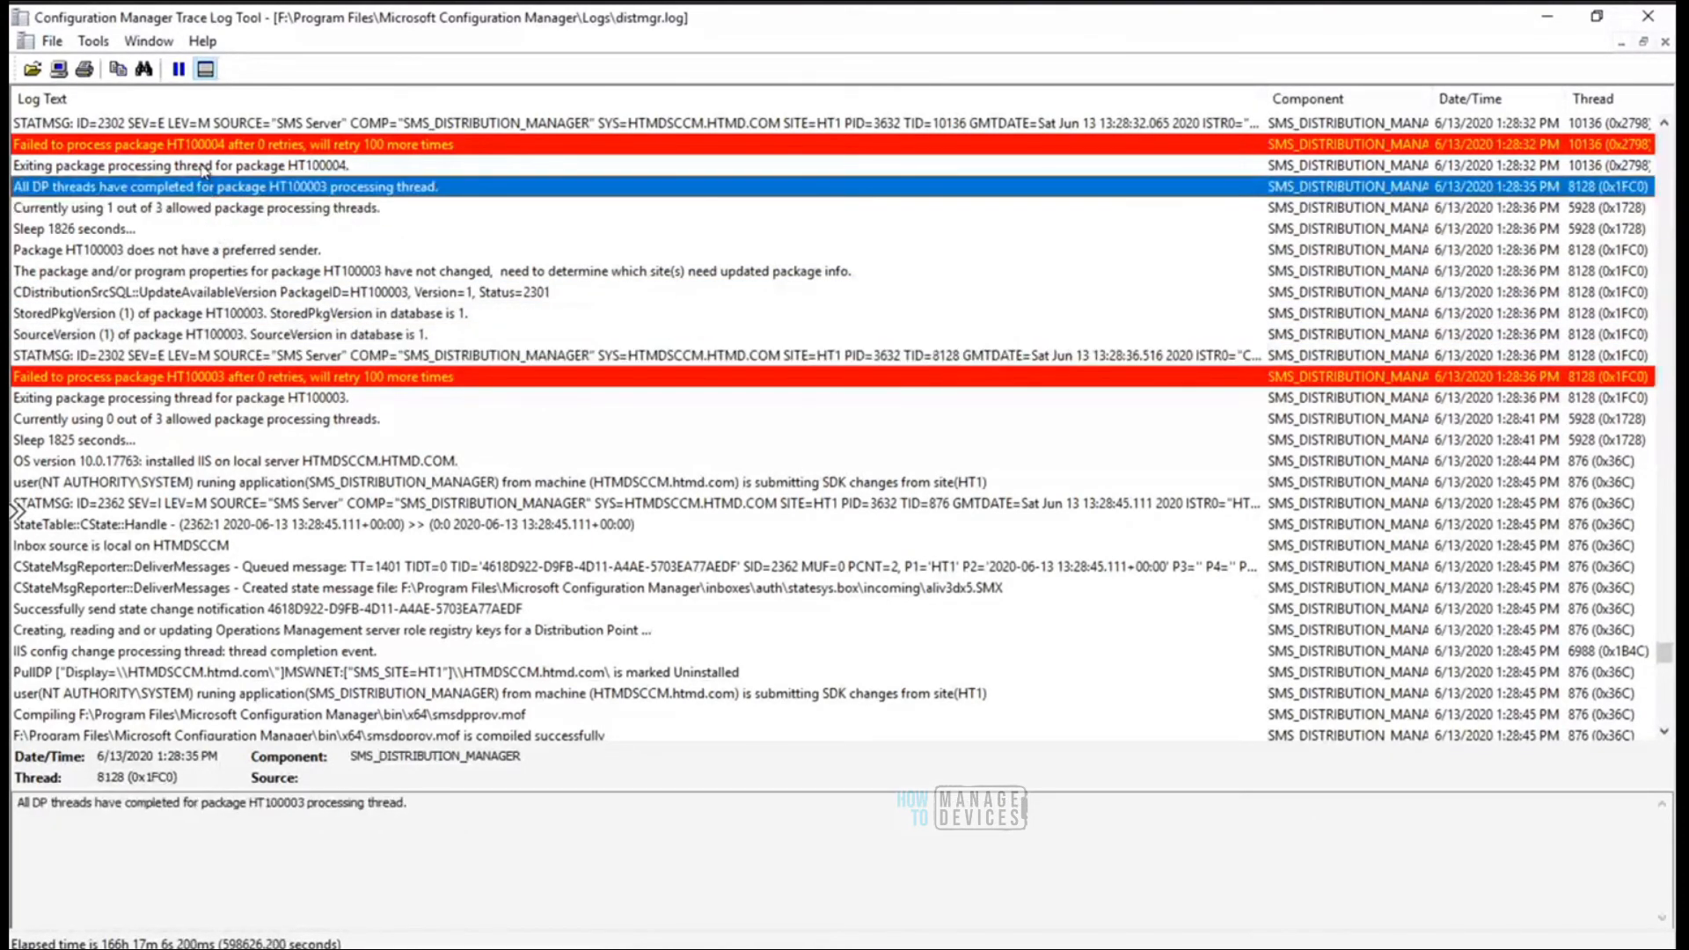
click(204, 167)
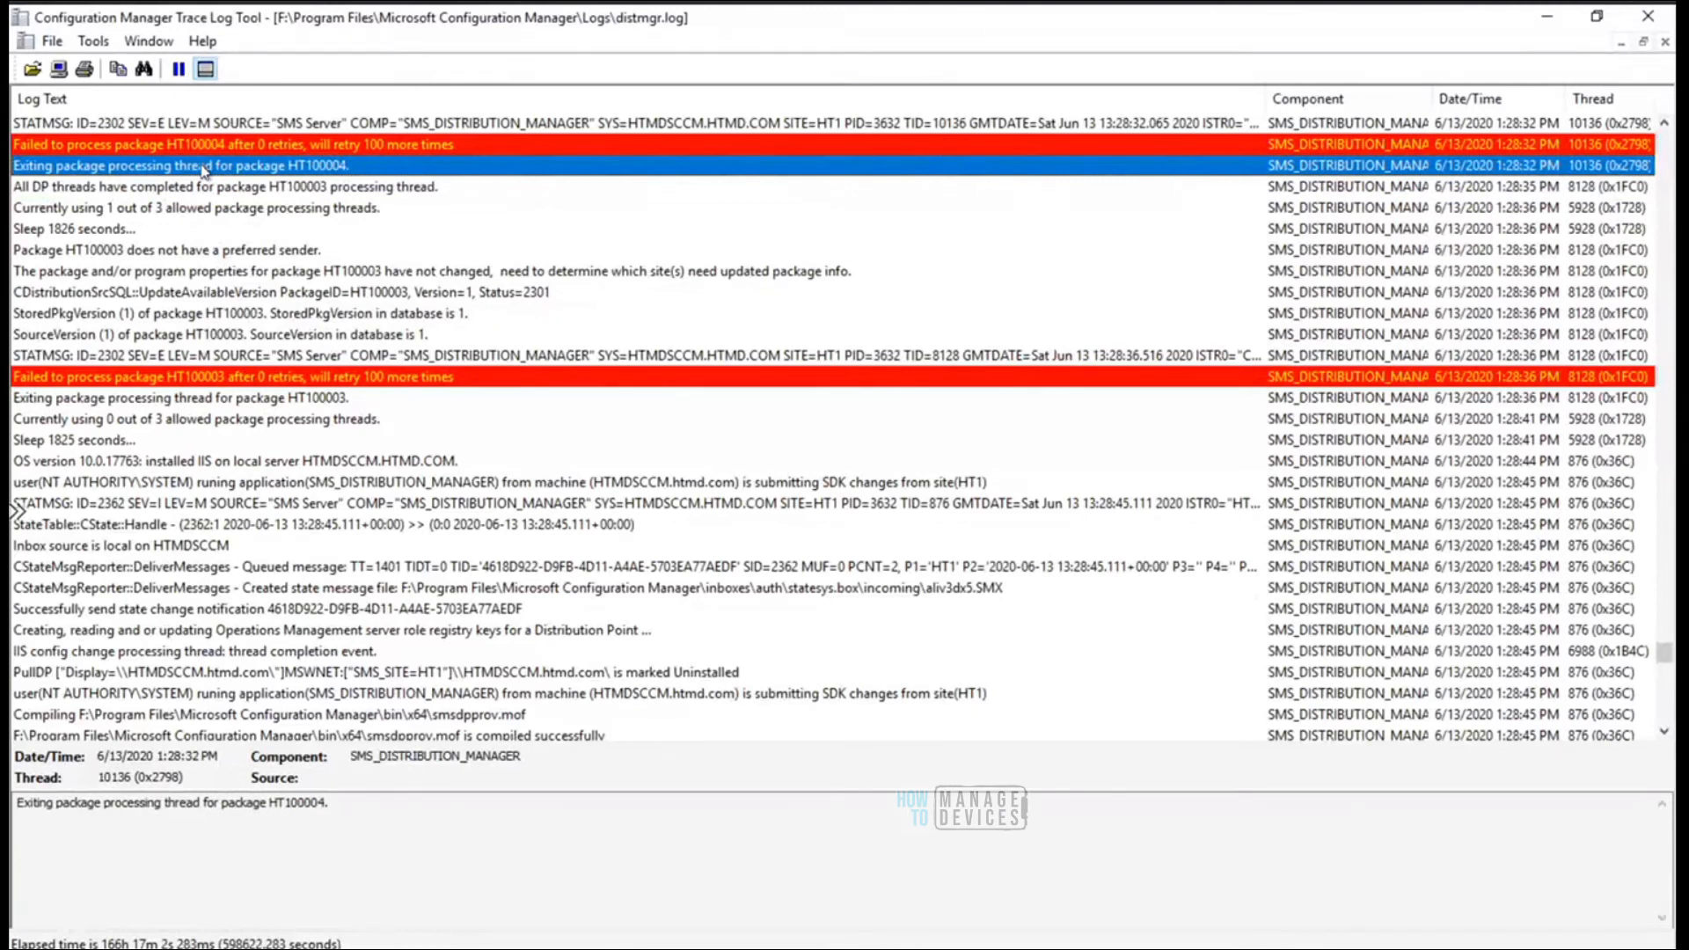
key(Up)
key(Up)
key(Up)
key(Up)
key(Up)
key(Up)
key(Up)
key(Up)
key(Up)
key(Up)
key(Down)
key(Down)
key(Down)
key(Down)
key(Down)
key(Down)
key(Down)
key(Down)
key(Down)
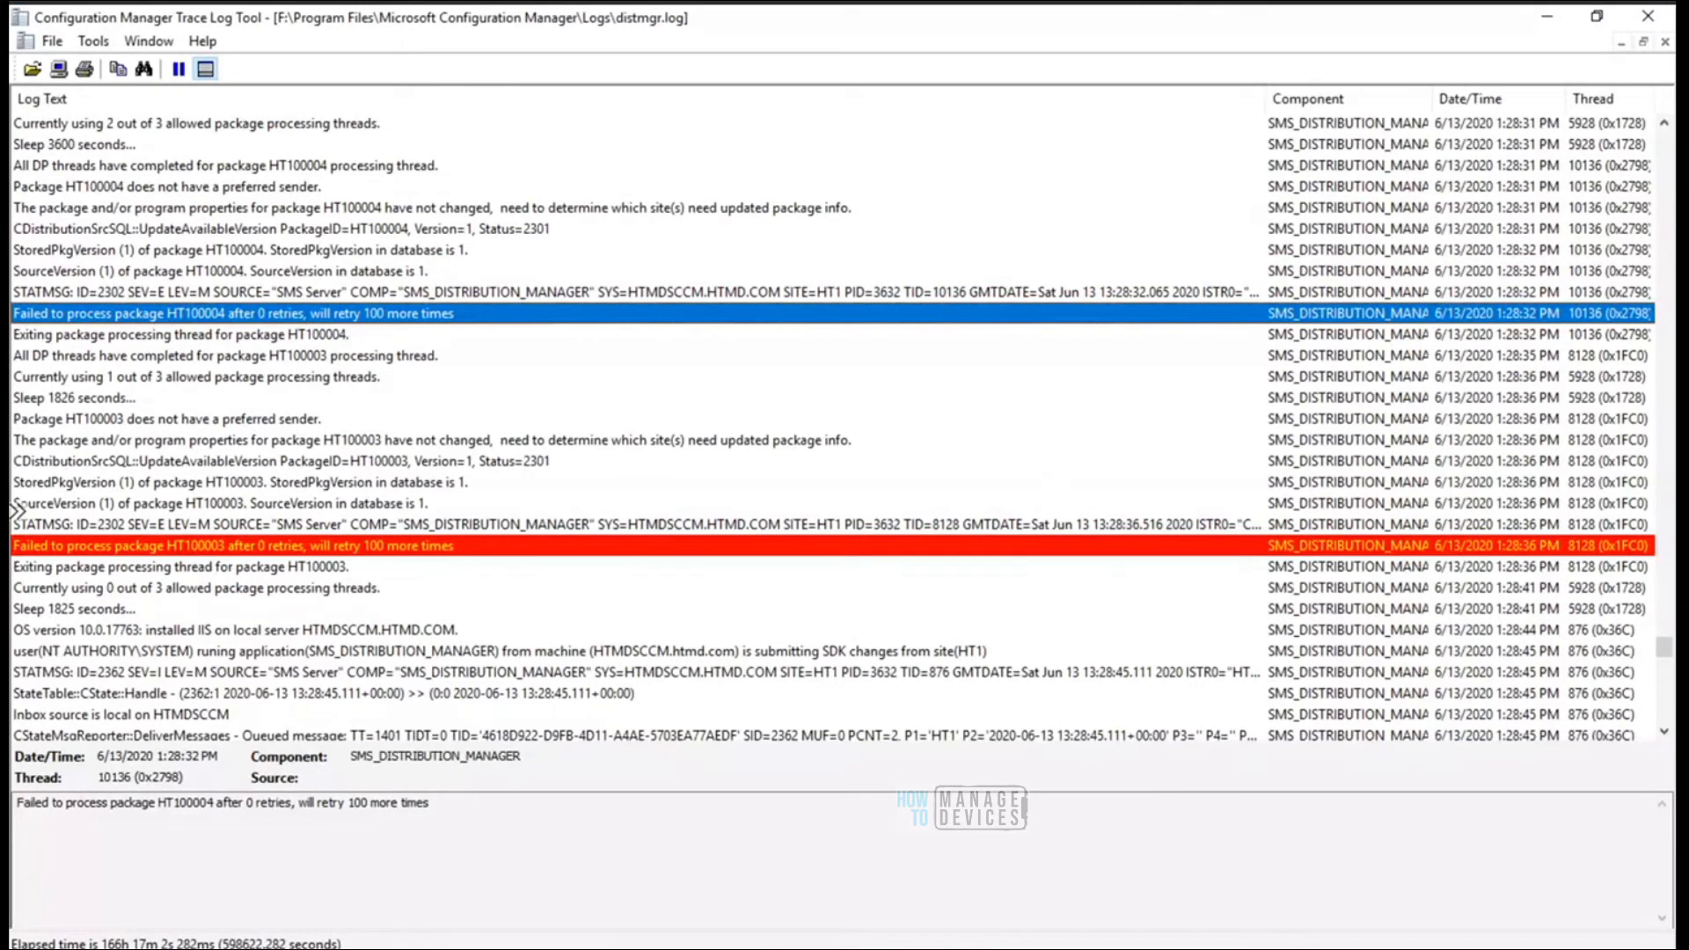
Switch to File Explorer and open the F:\Program Files\Microsoft Configuration Manager\Logs folder
key(alt+Tab)
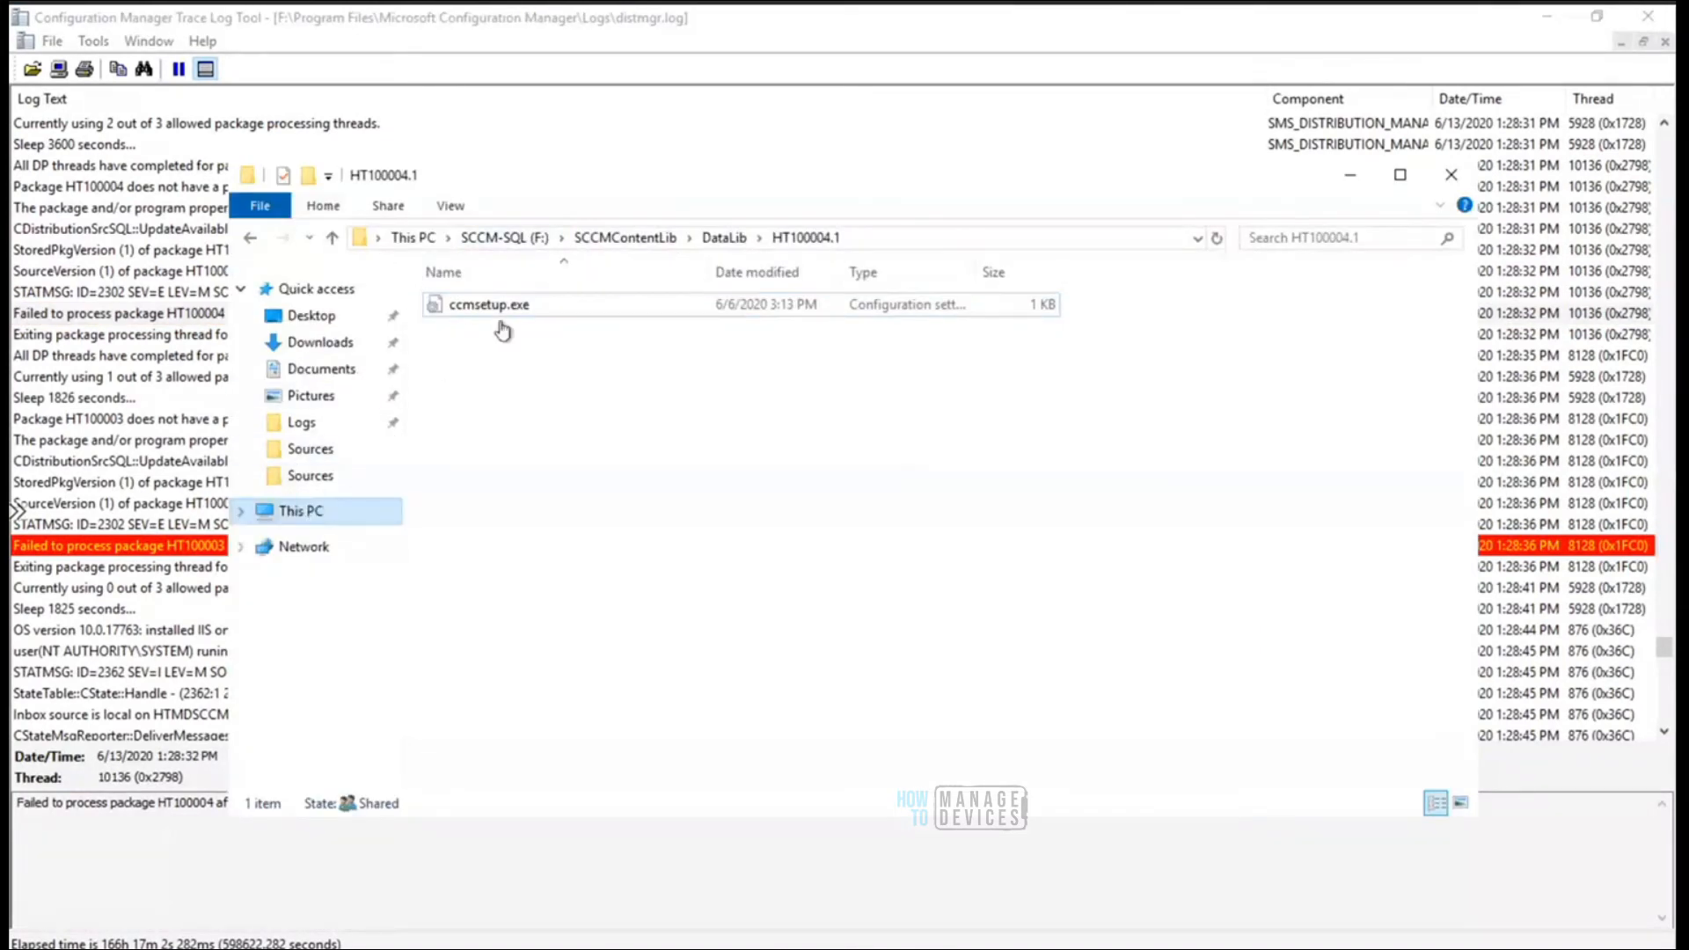
click(529, 243)
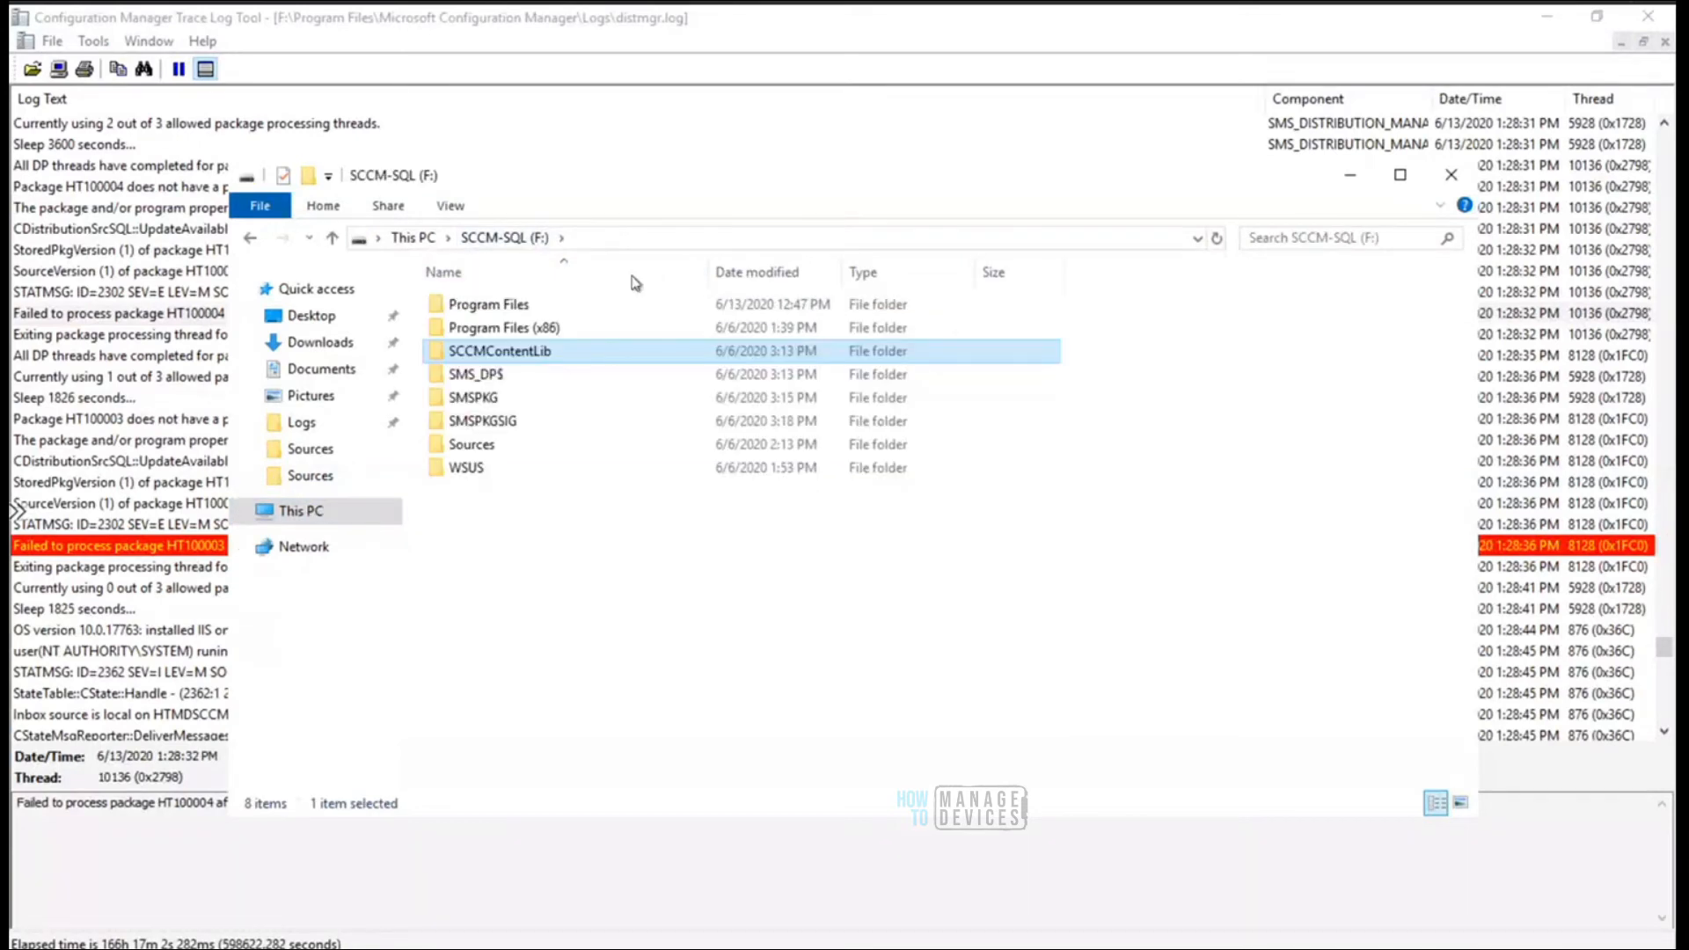
double_click(493, 305)
double_click(549, 306)
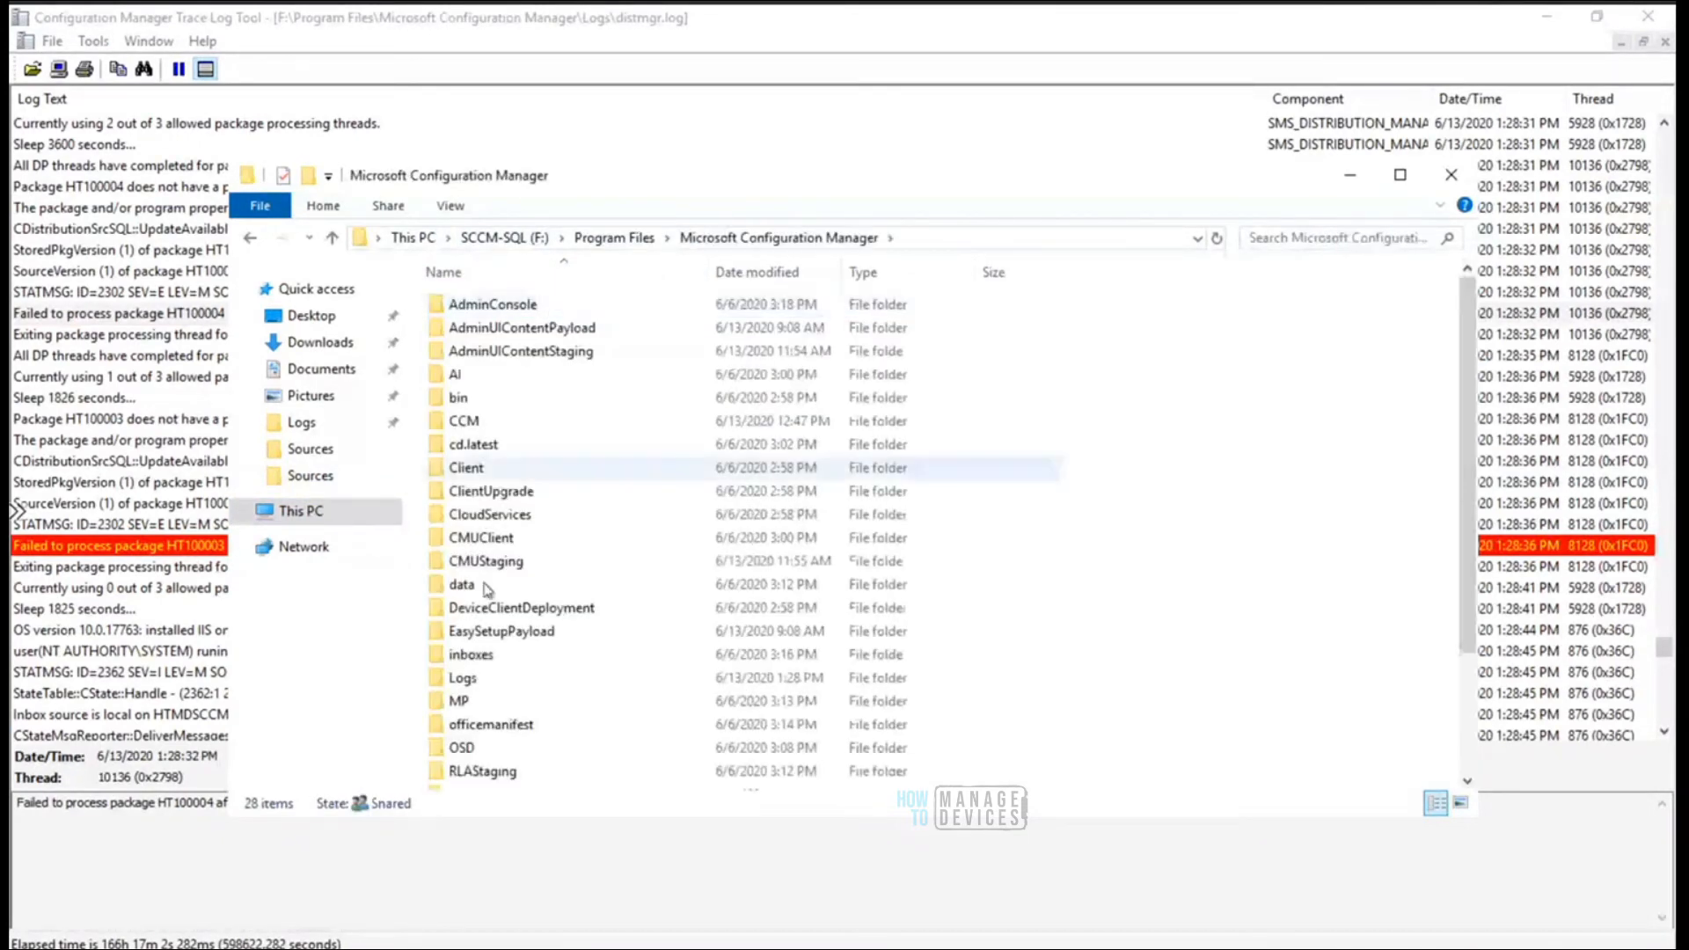
double_click(464, 679)
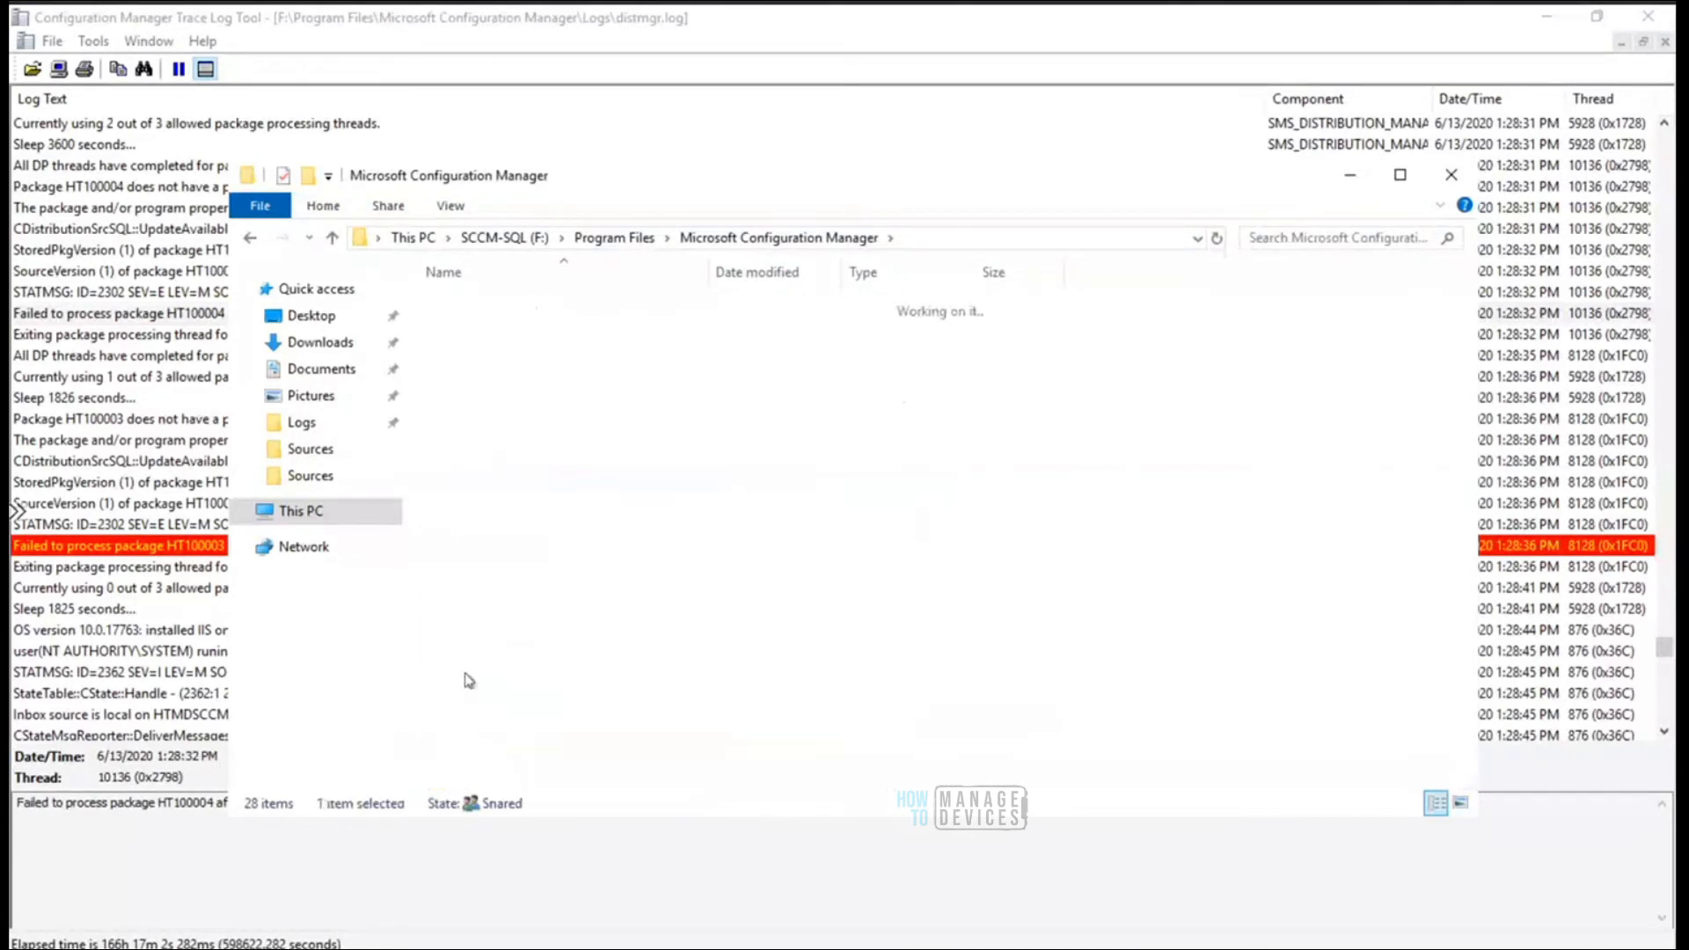
Sort the Logs folder by name and open the current hman.log file
click(767, 278)
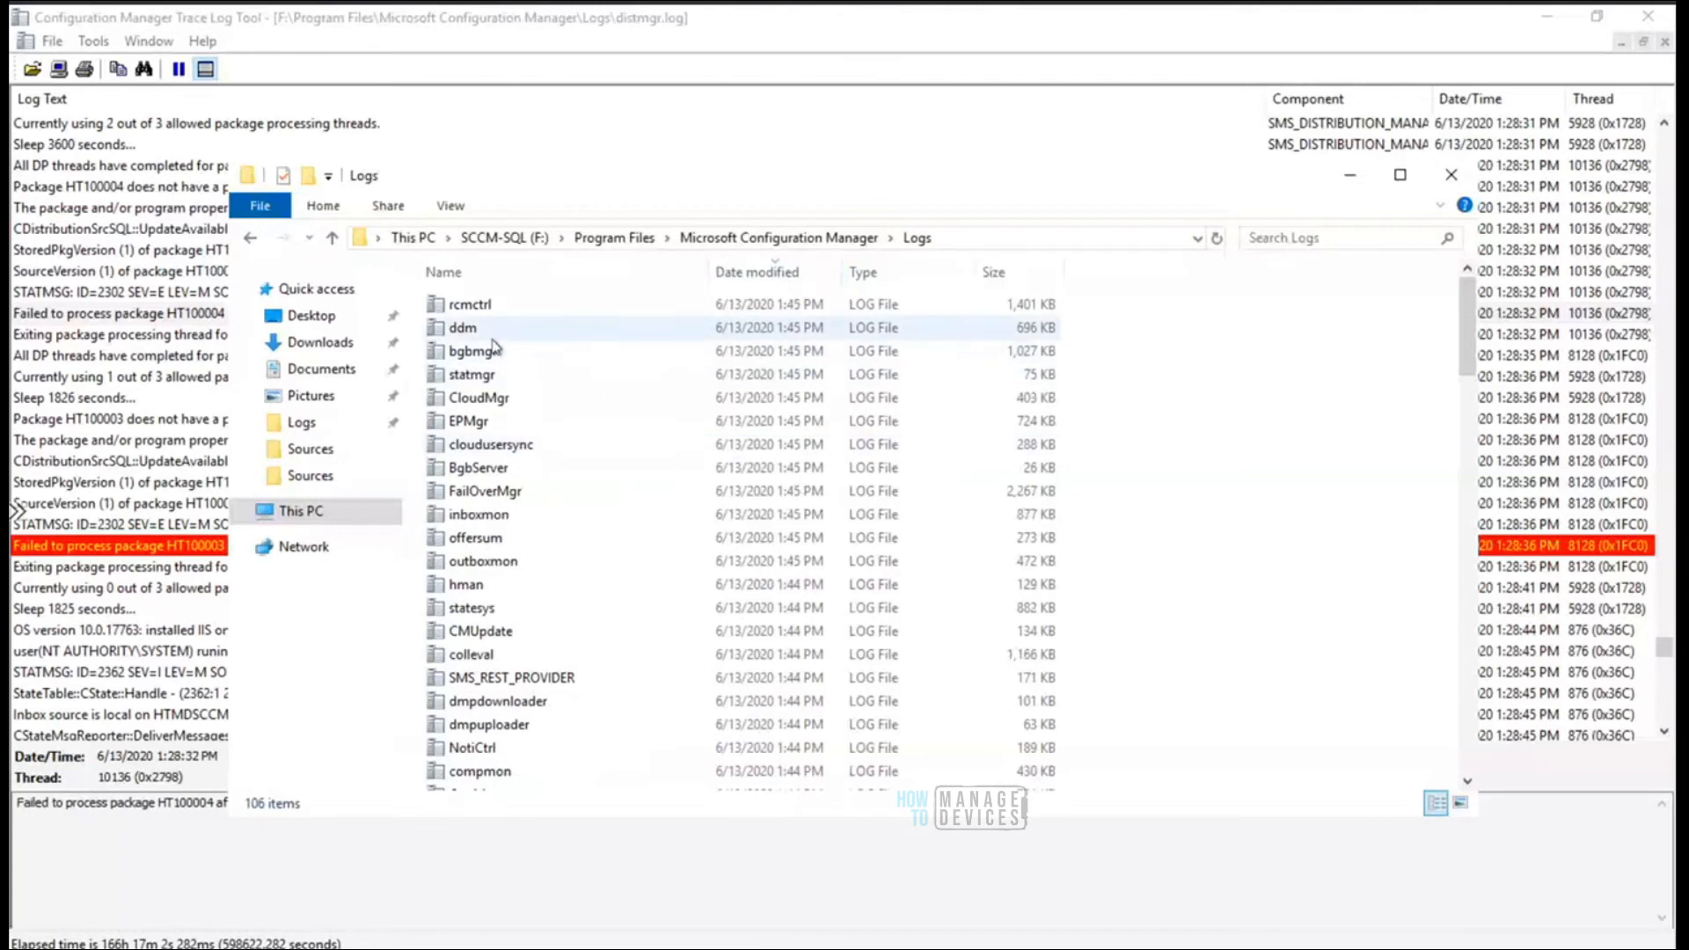
click(581, 273)
click(482, 373)
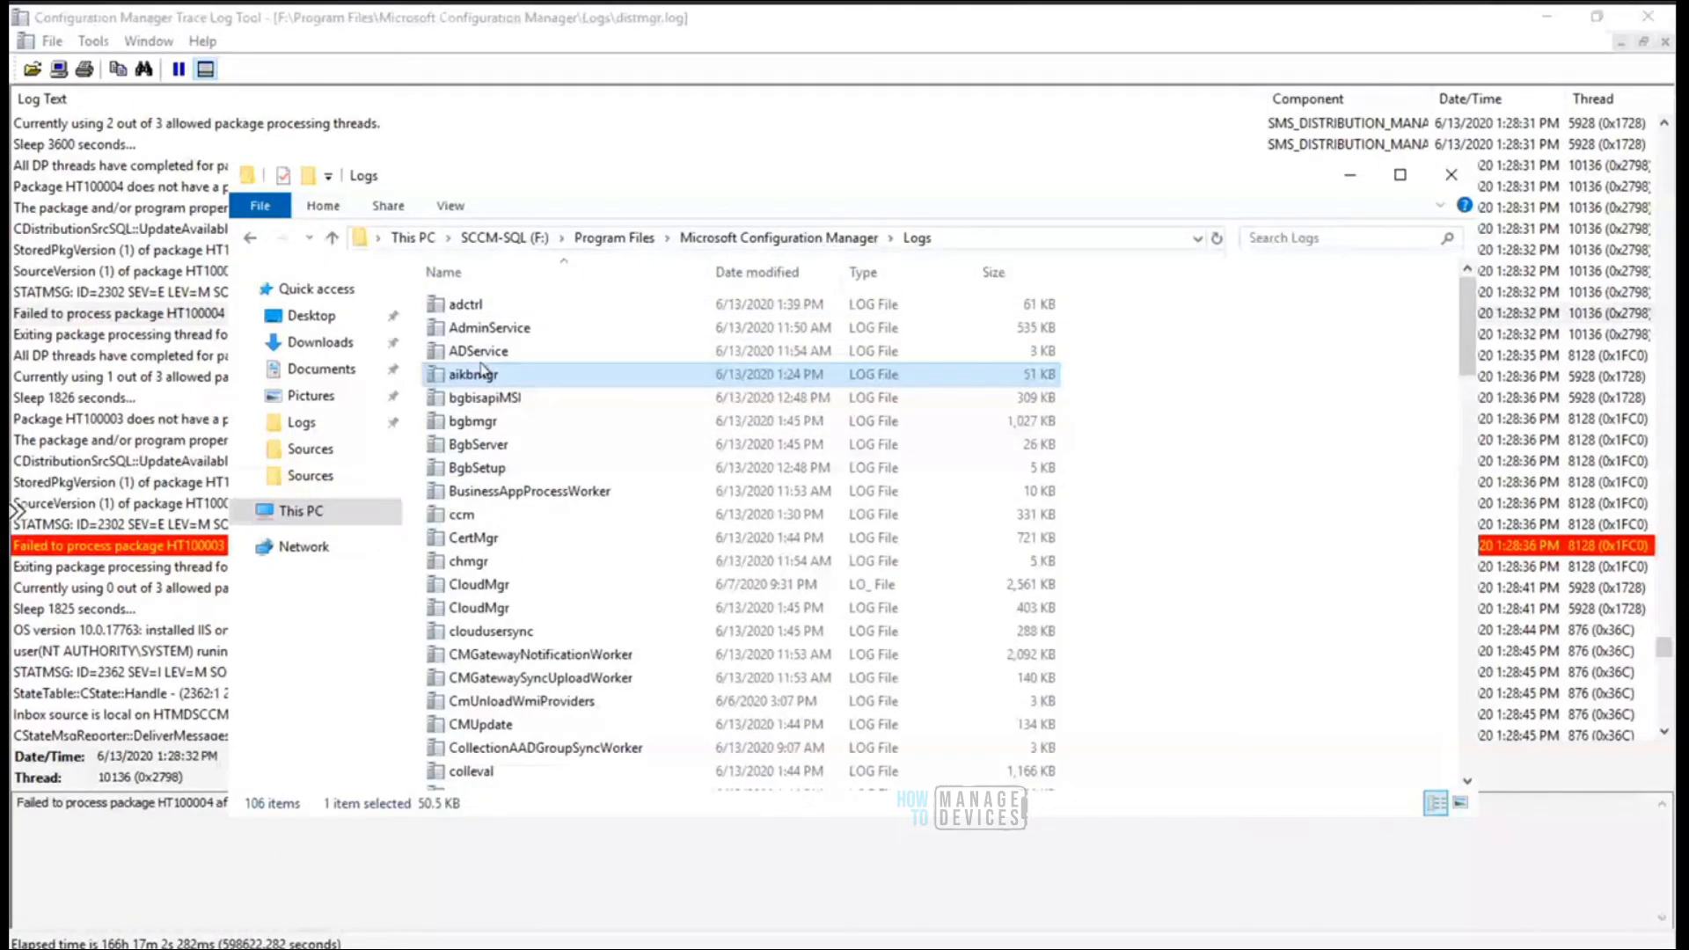
key(h)
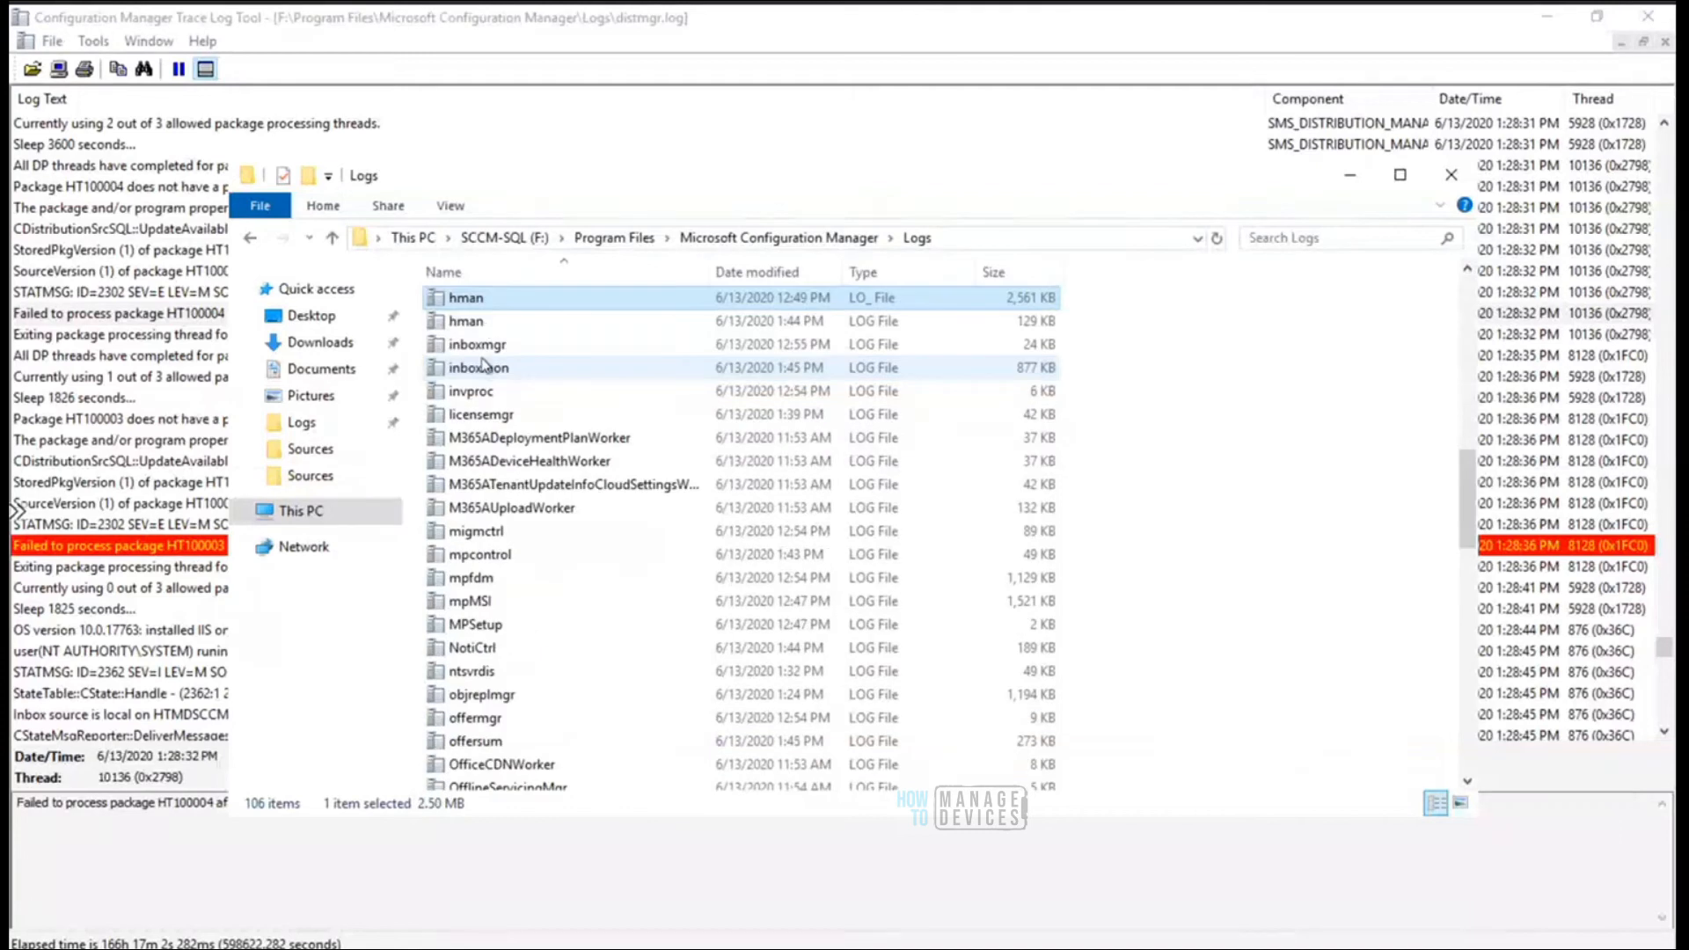
double_click(476, 322)
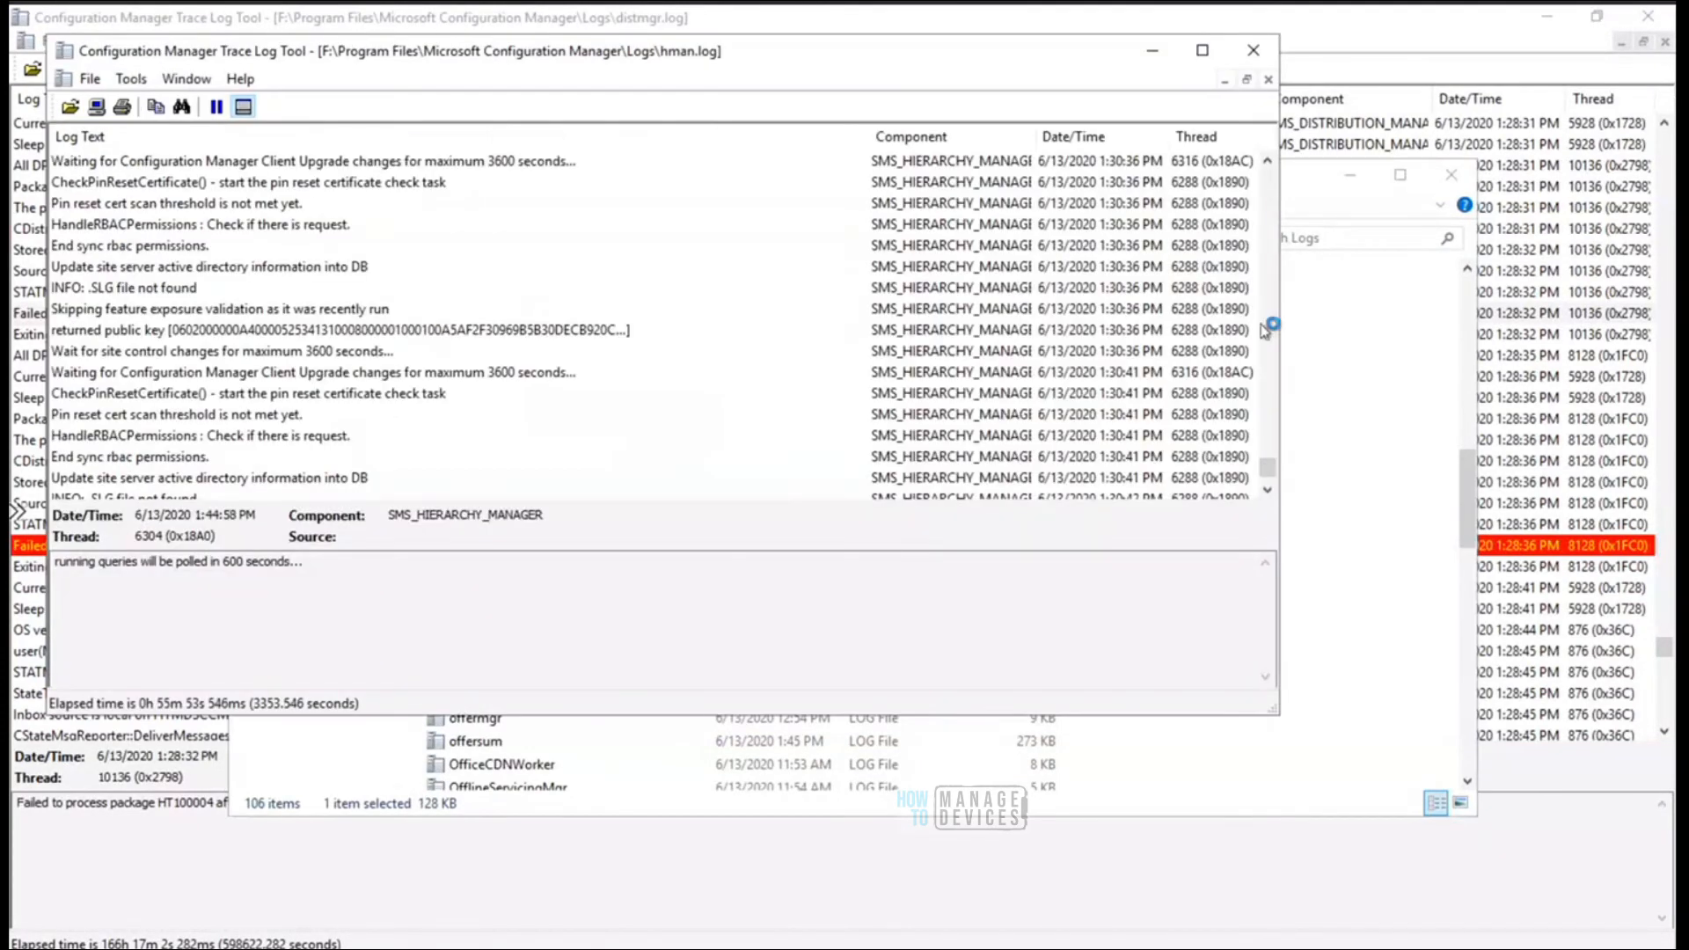
Search hman.log upward from its end for two successive "distribution" entries, and minimize the log window
click(1267, 491)
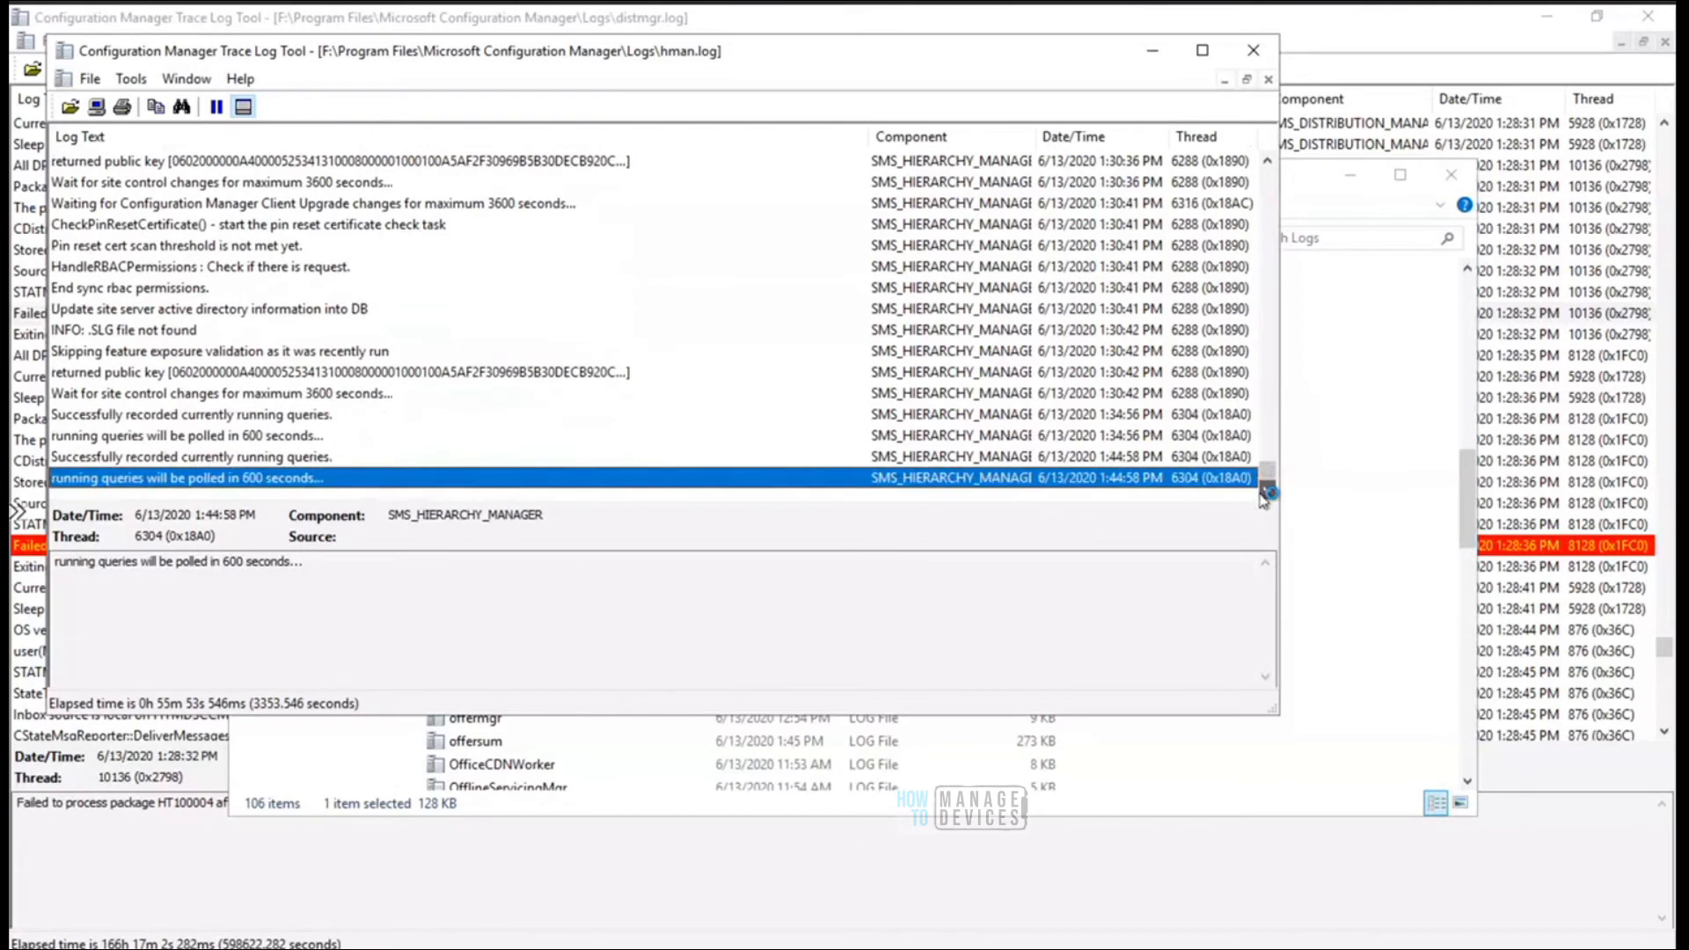
key(ctrl+f)
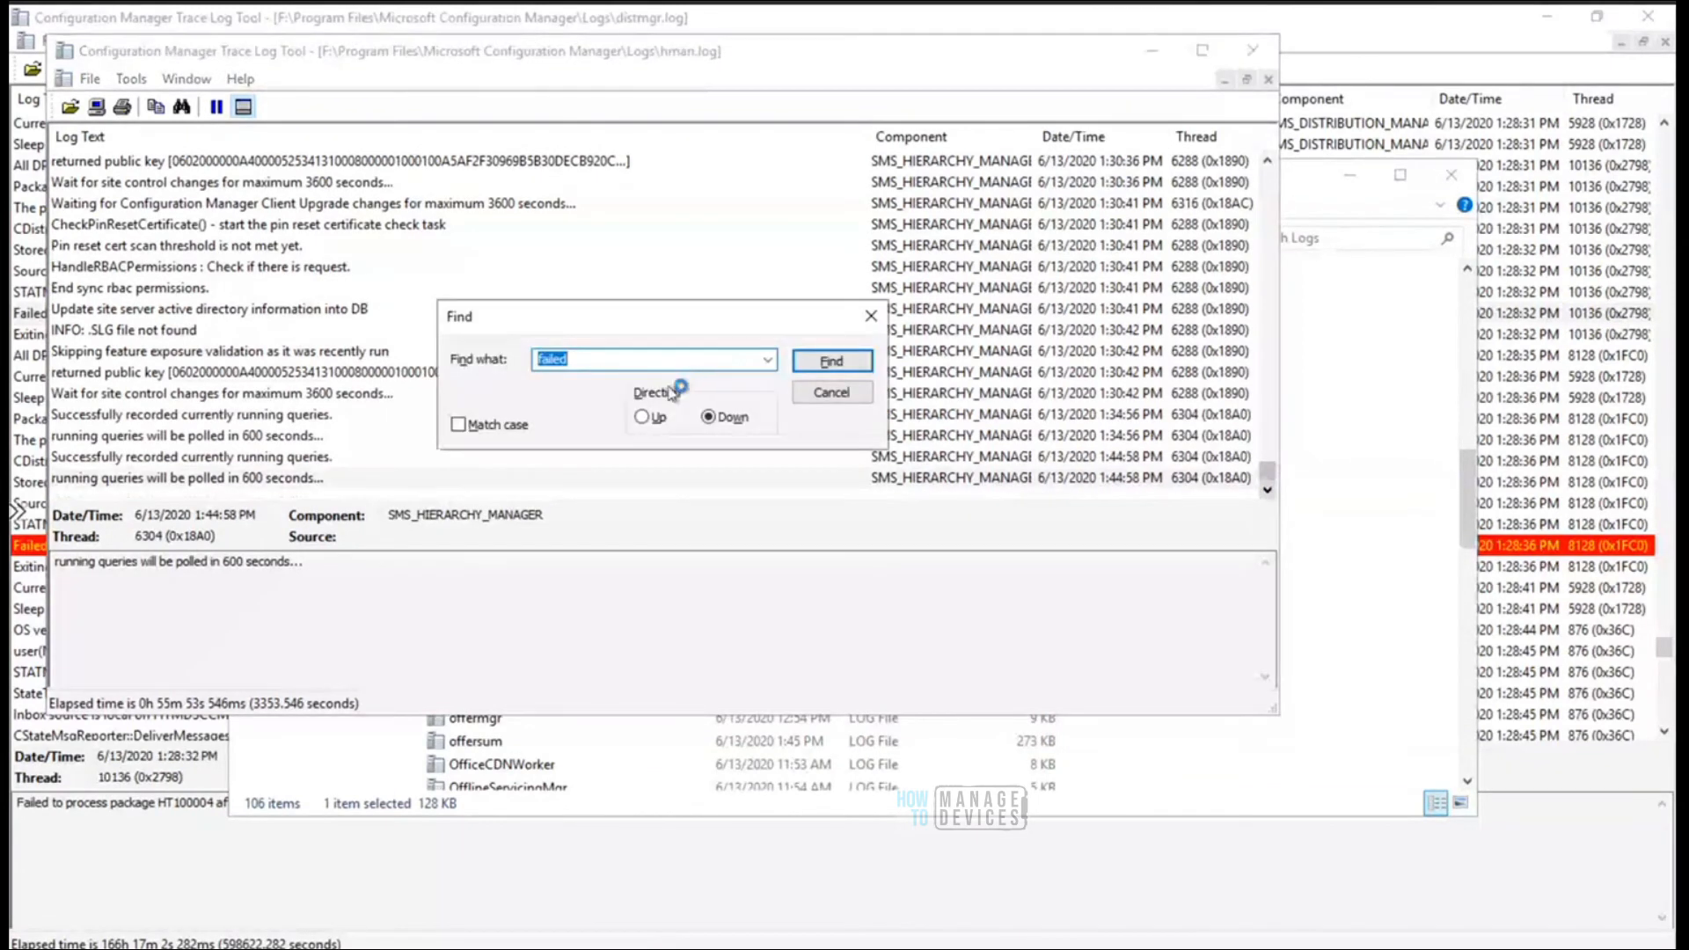
text(distrib)
click(644, 418)
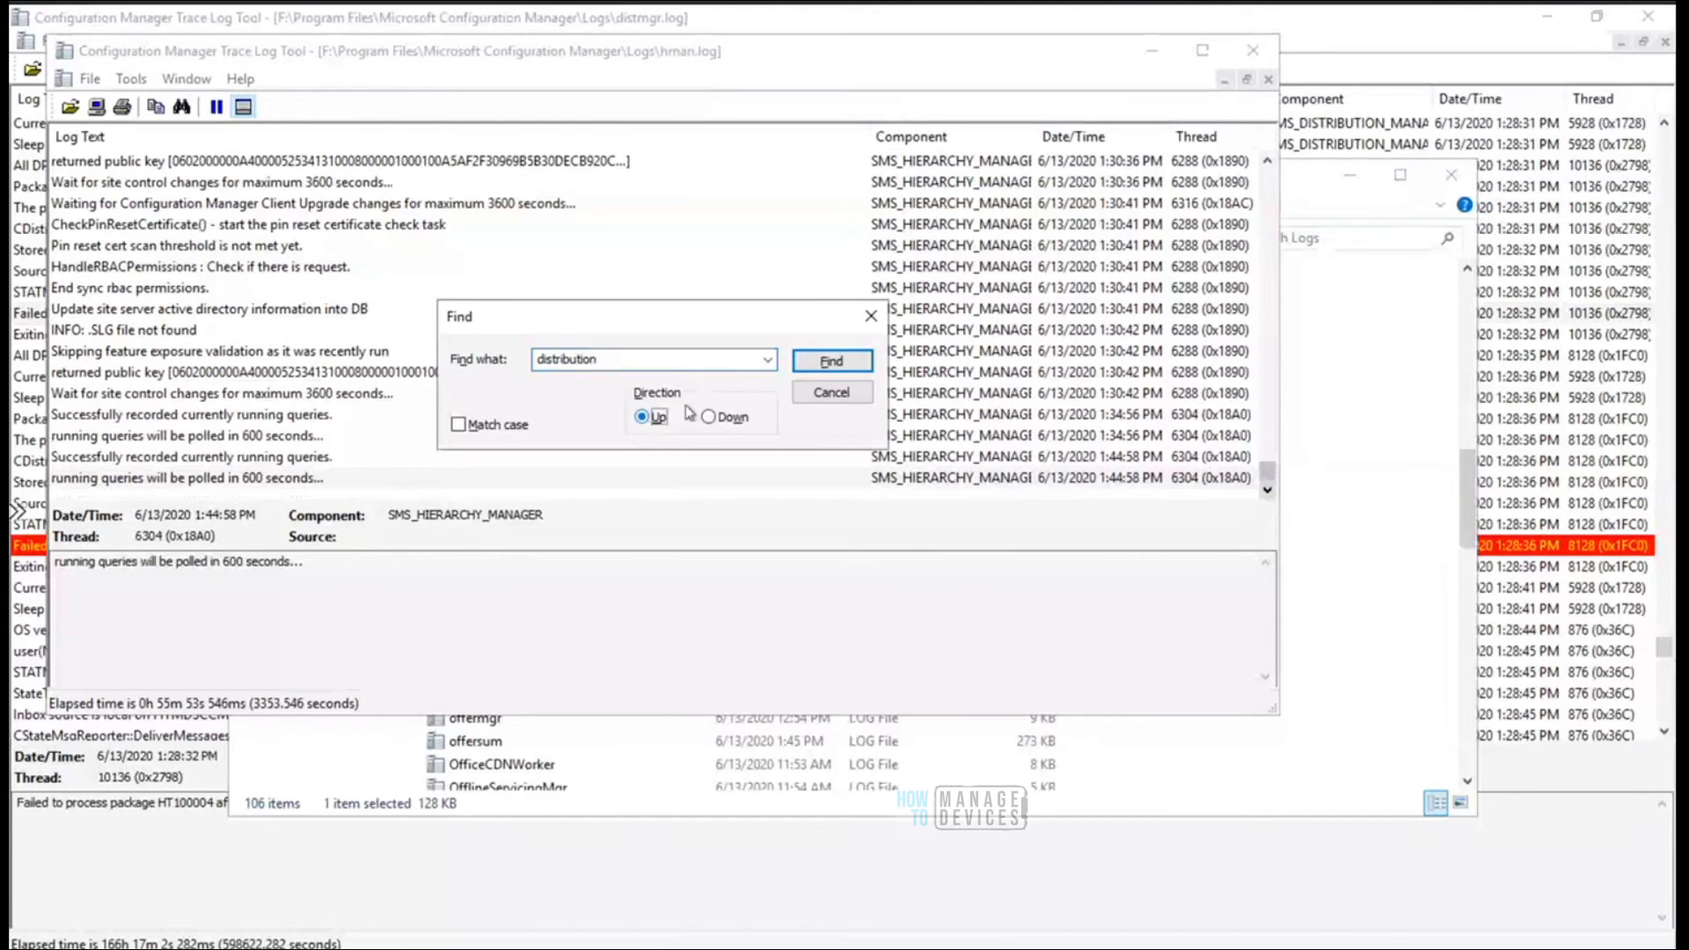
click(832, 360)
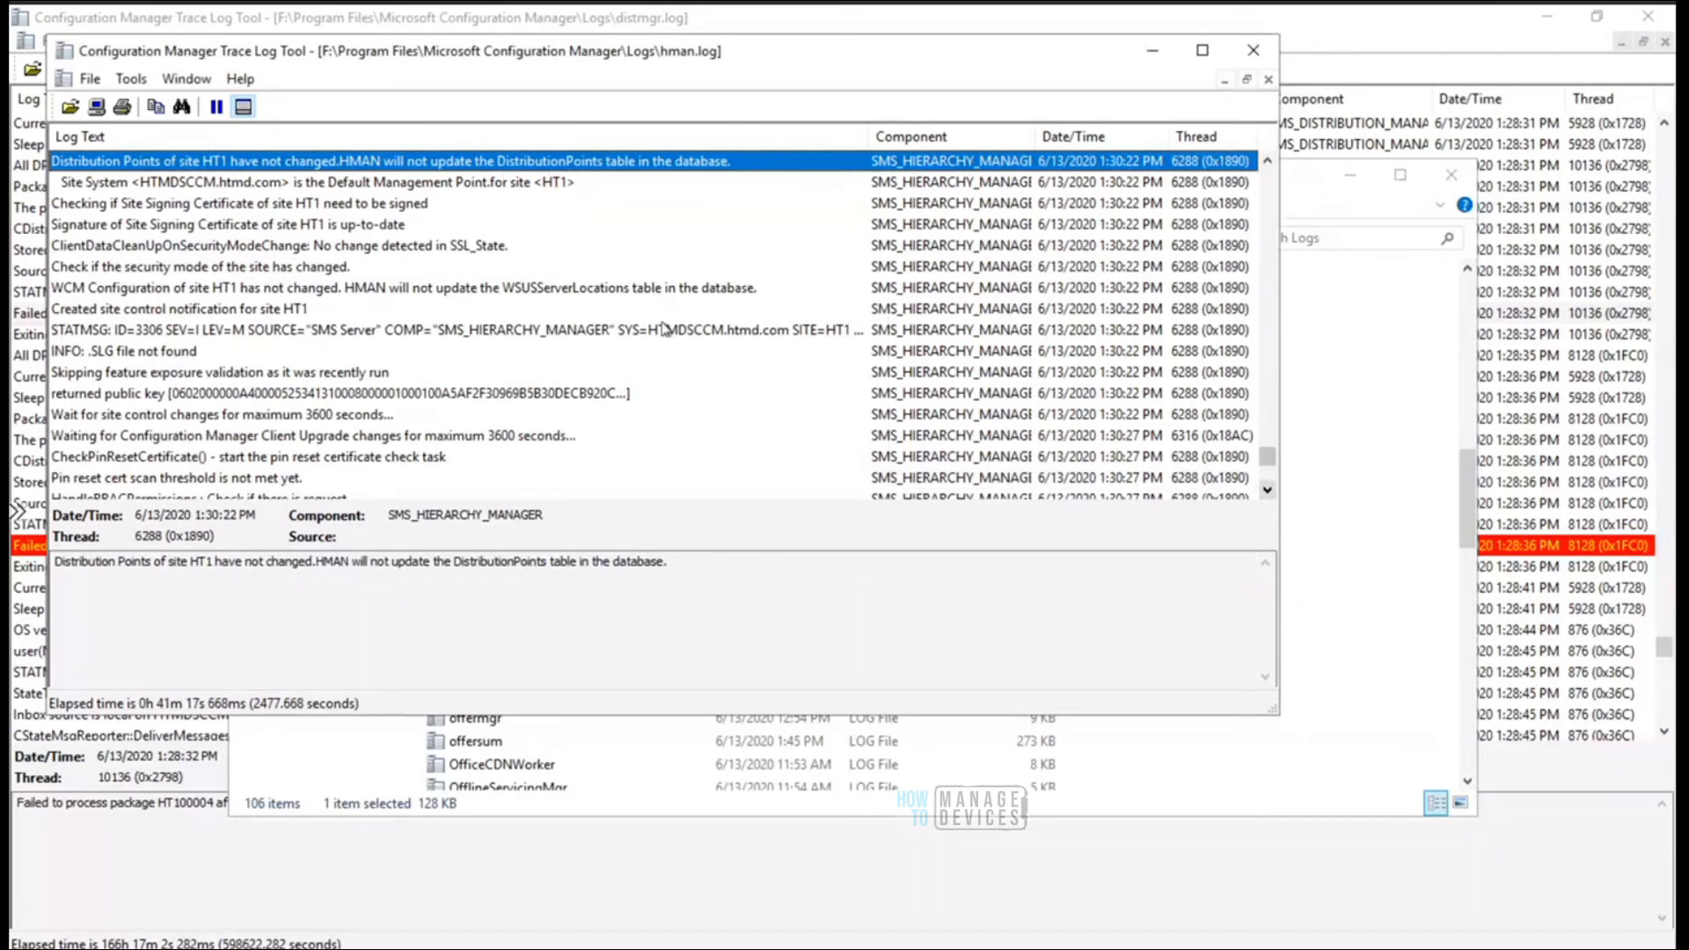
key(ctrl+f)
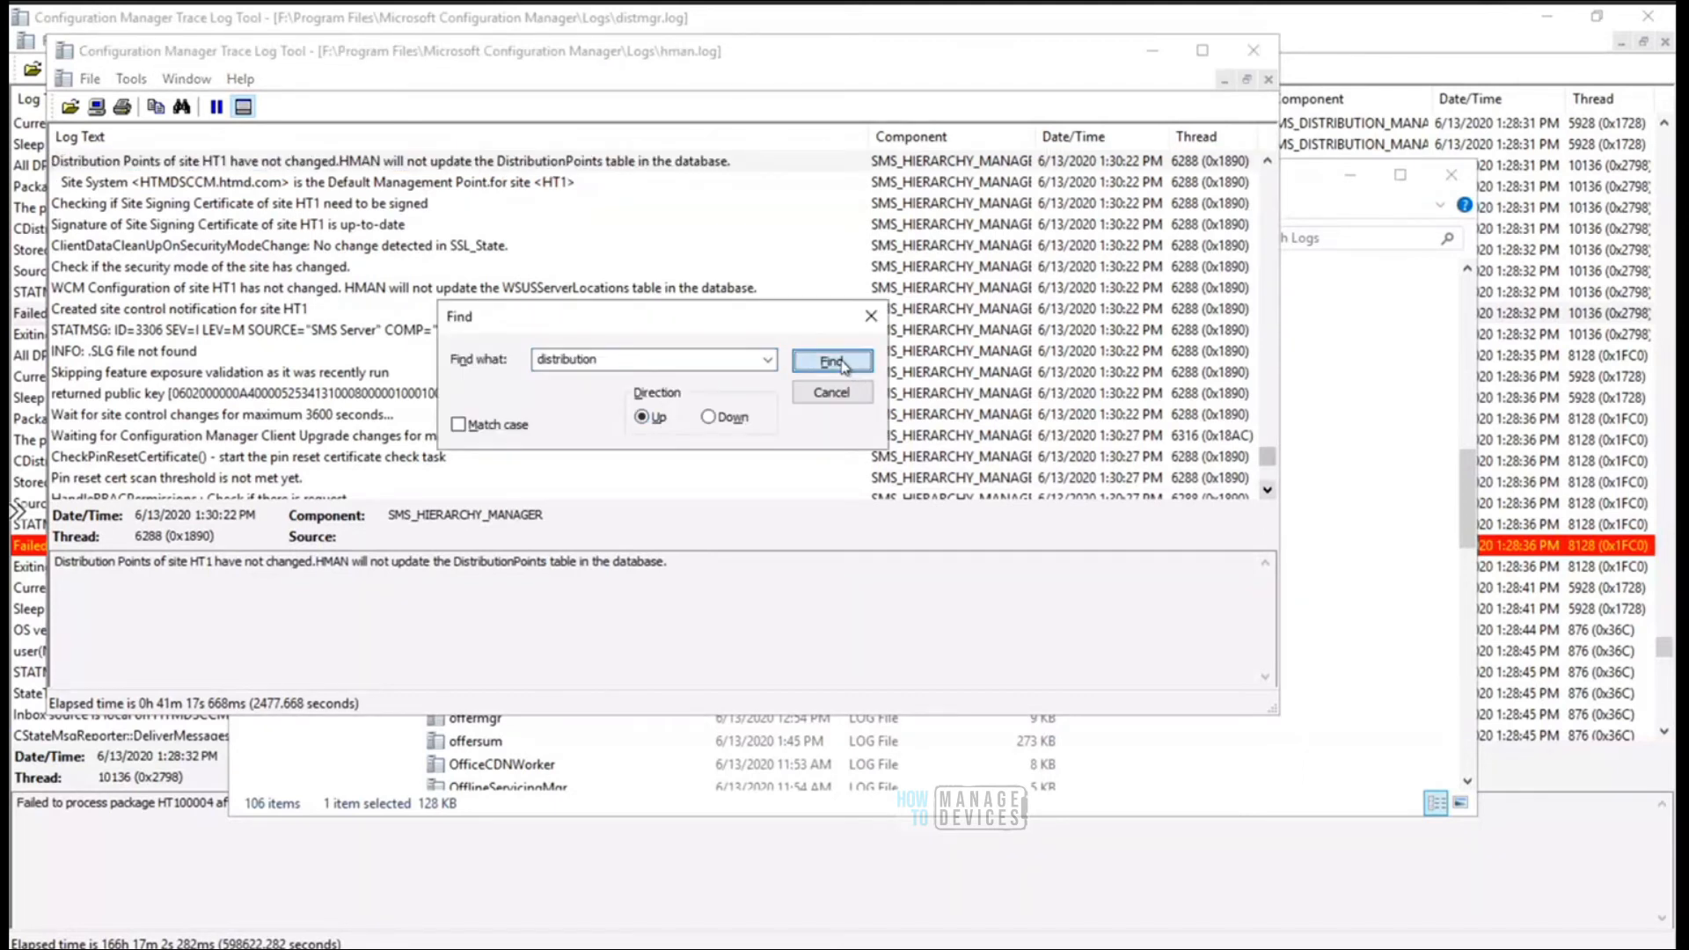
click(841, 364)
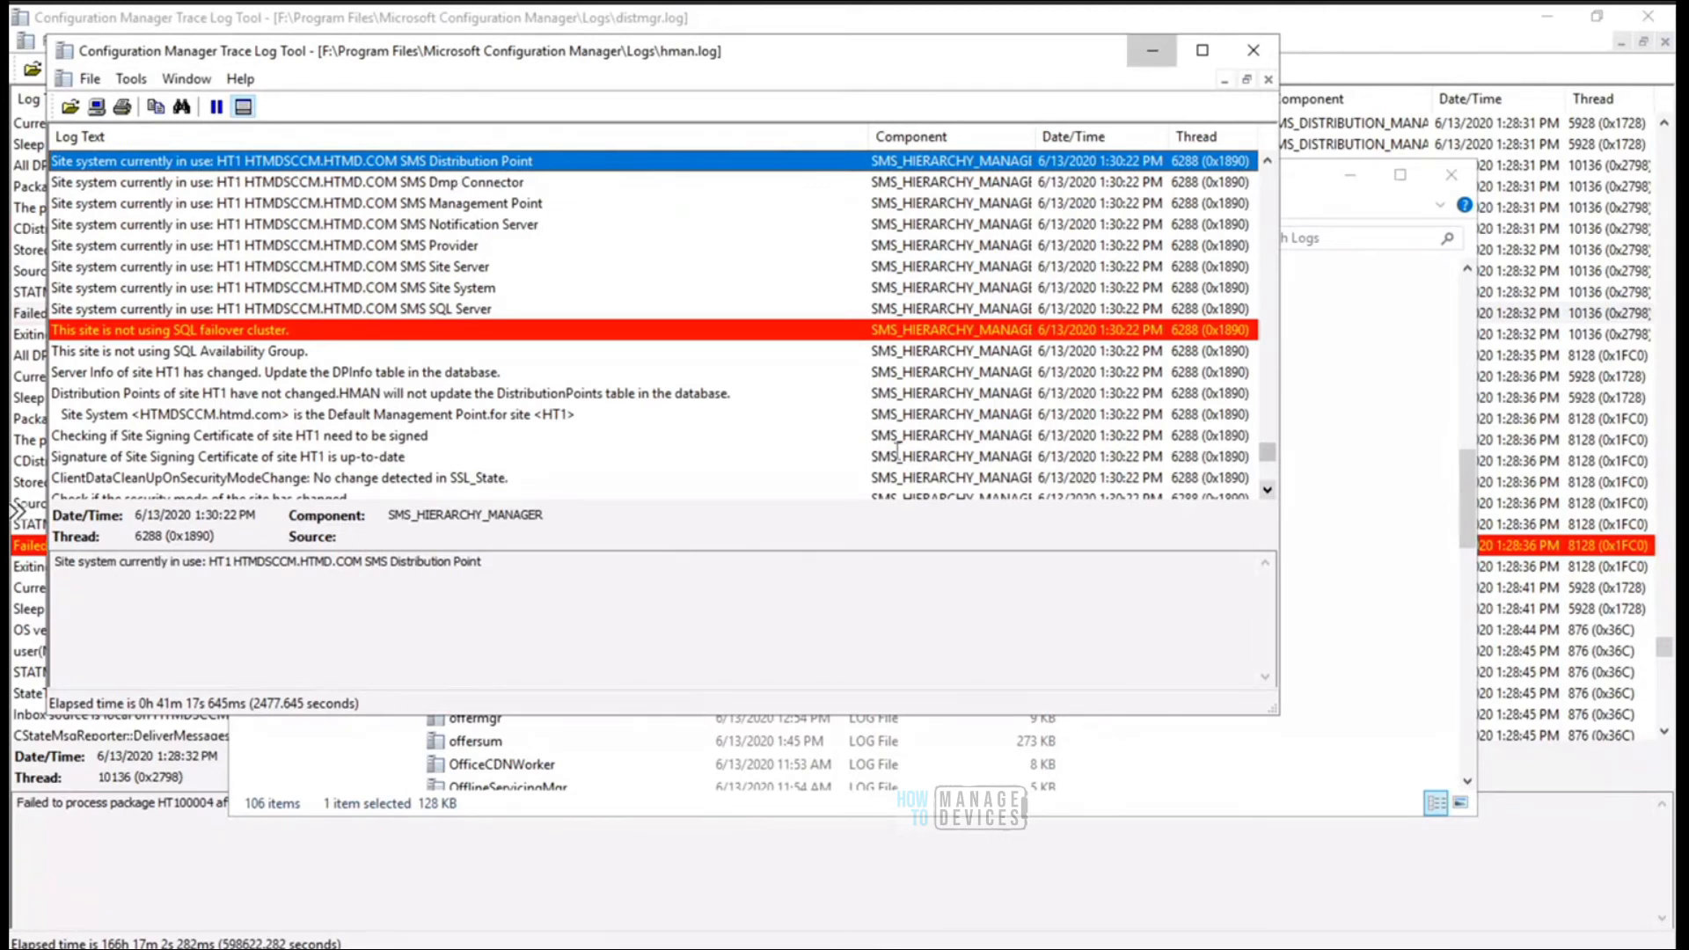
click(1153, 51)
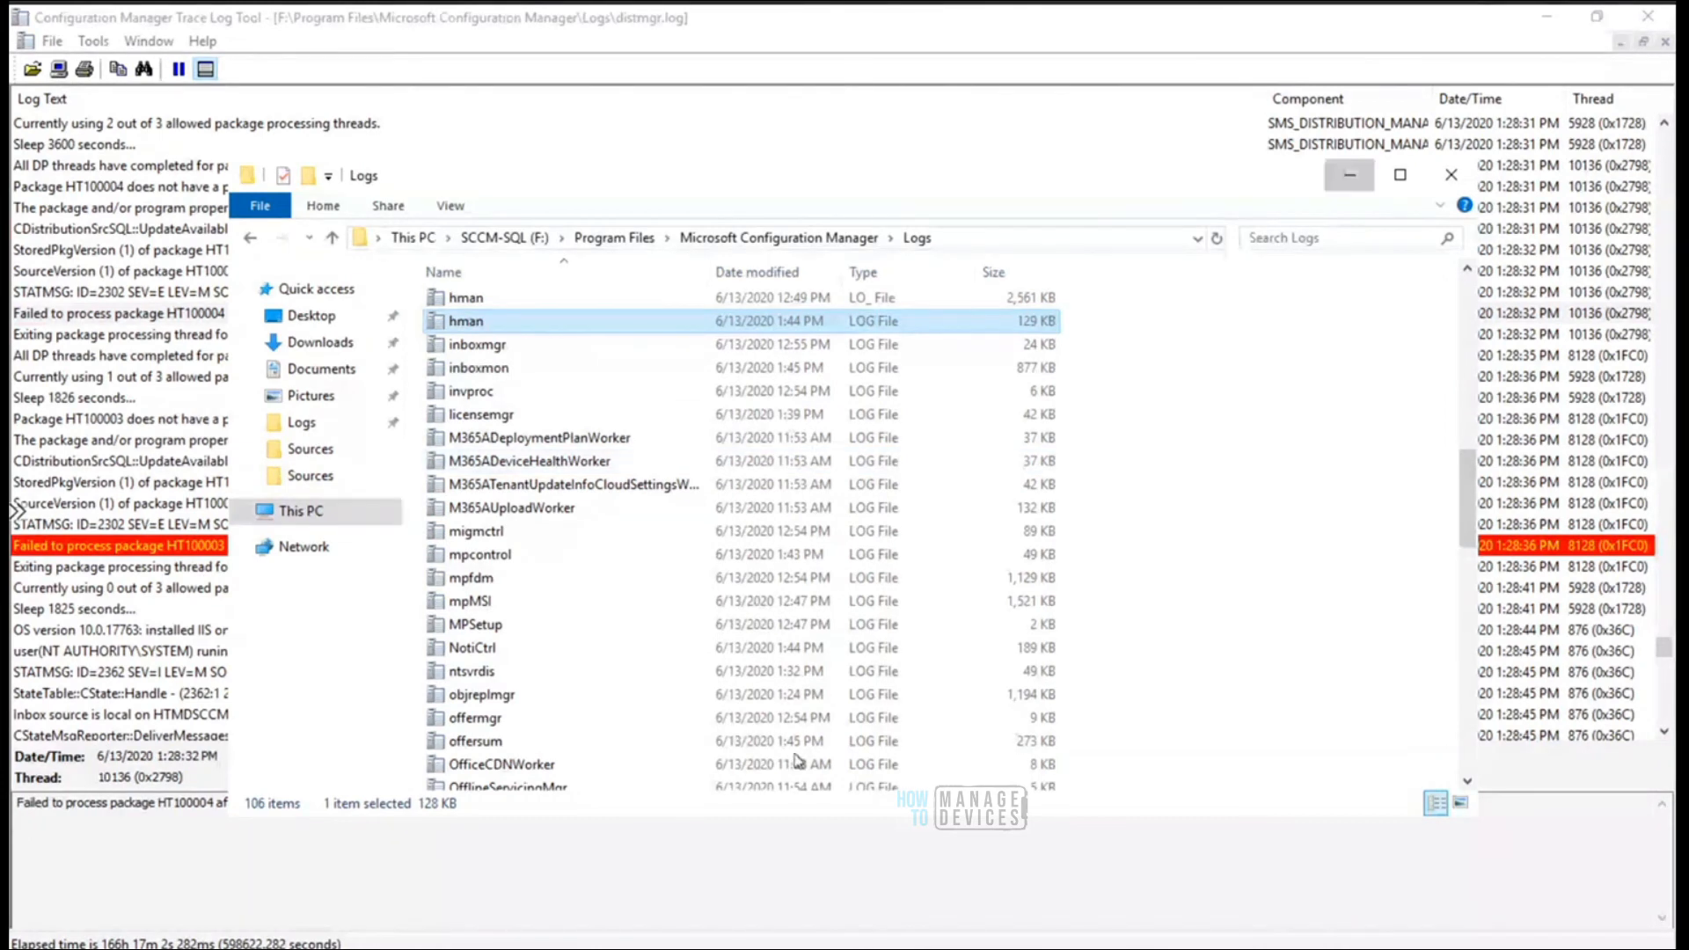
Switch to IIS Manager, refresh the HTMDSCCM server, and expand Sites and Default Web Site to check its applications
key(alt+Tab)
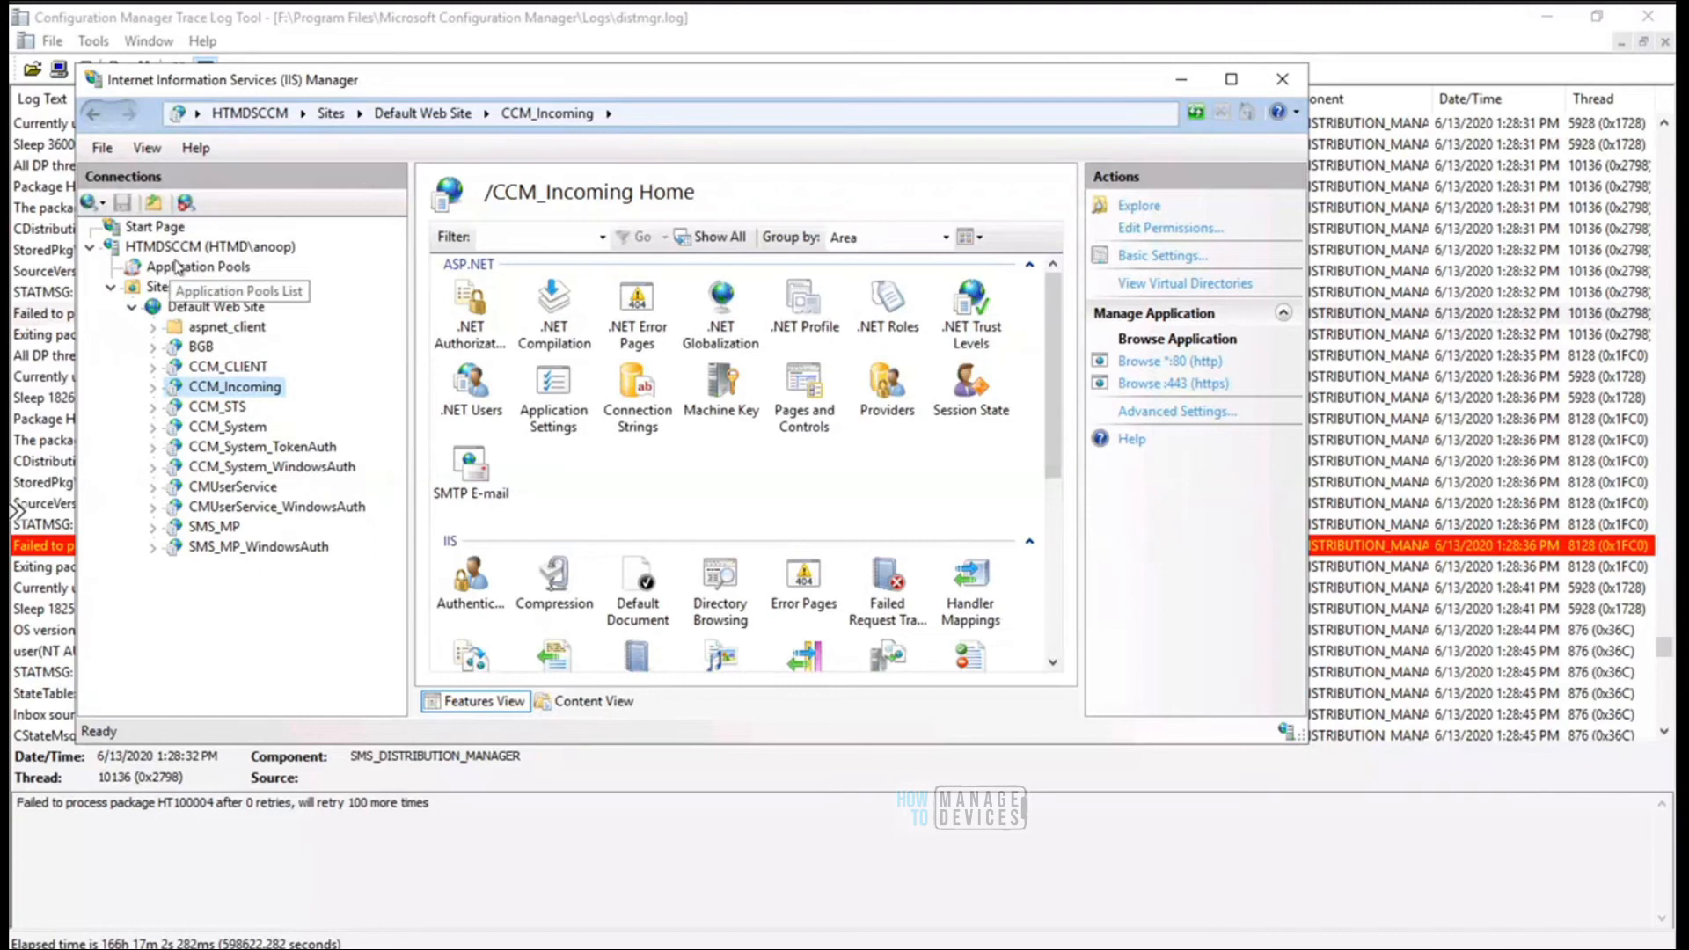
right_click(182, 254)
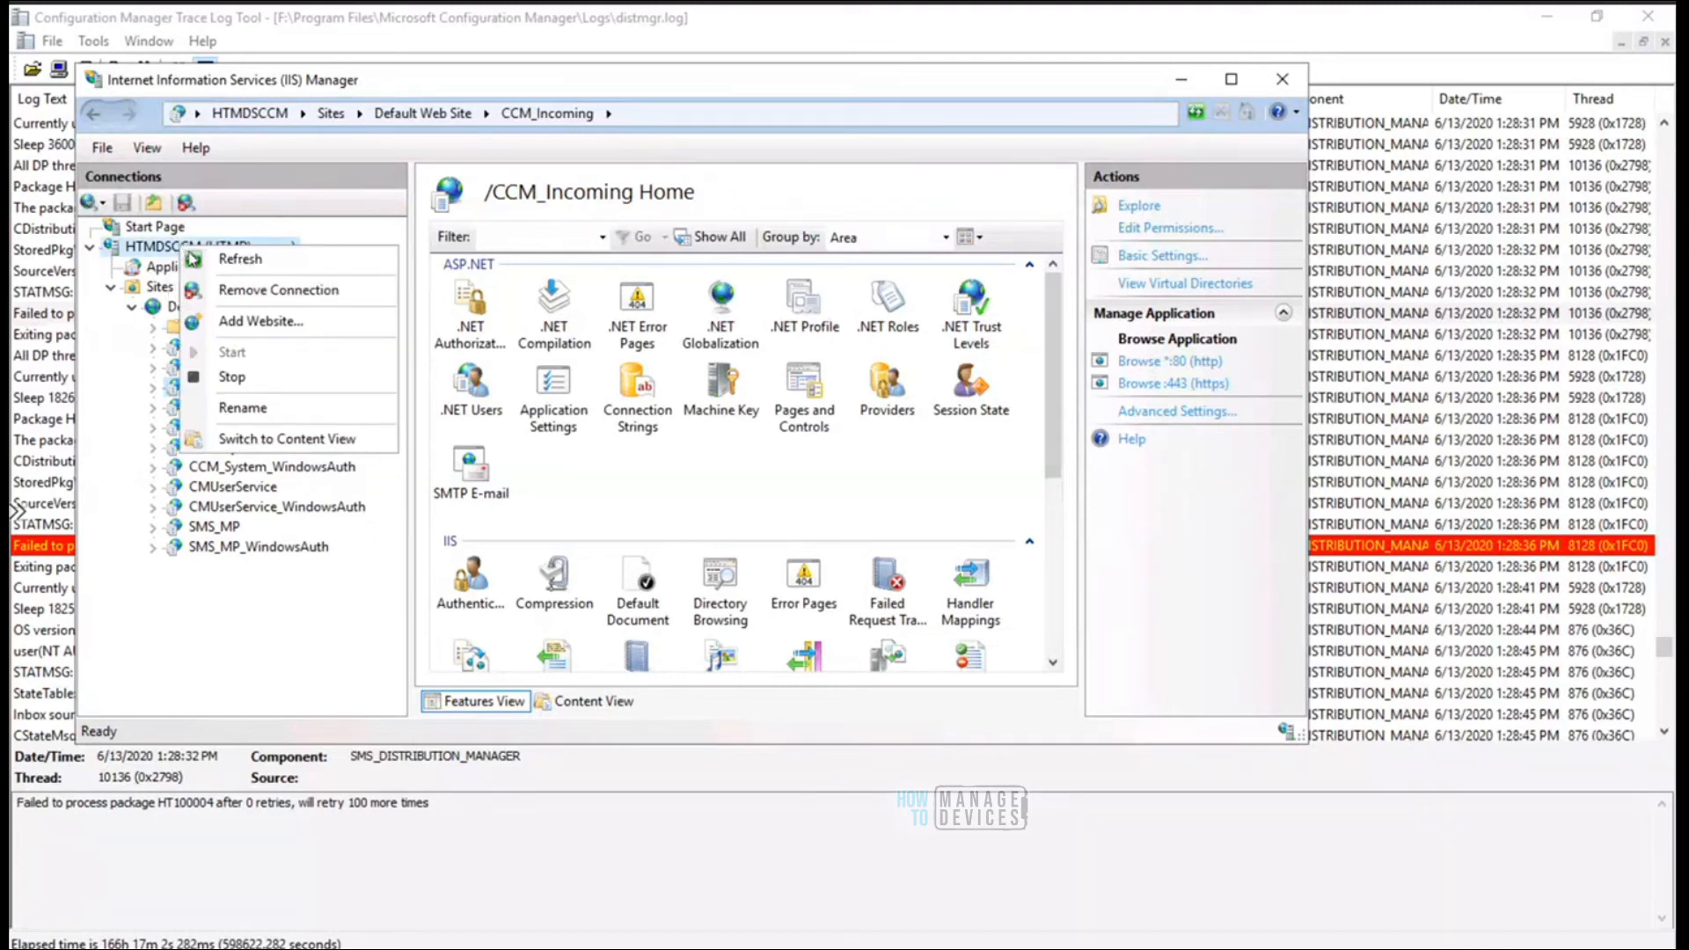
click(216, 259)
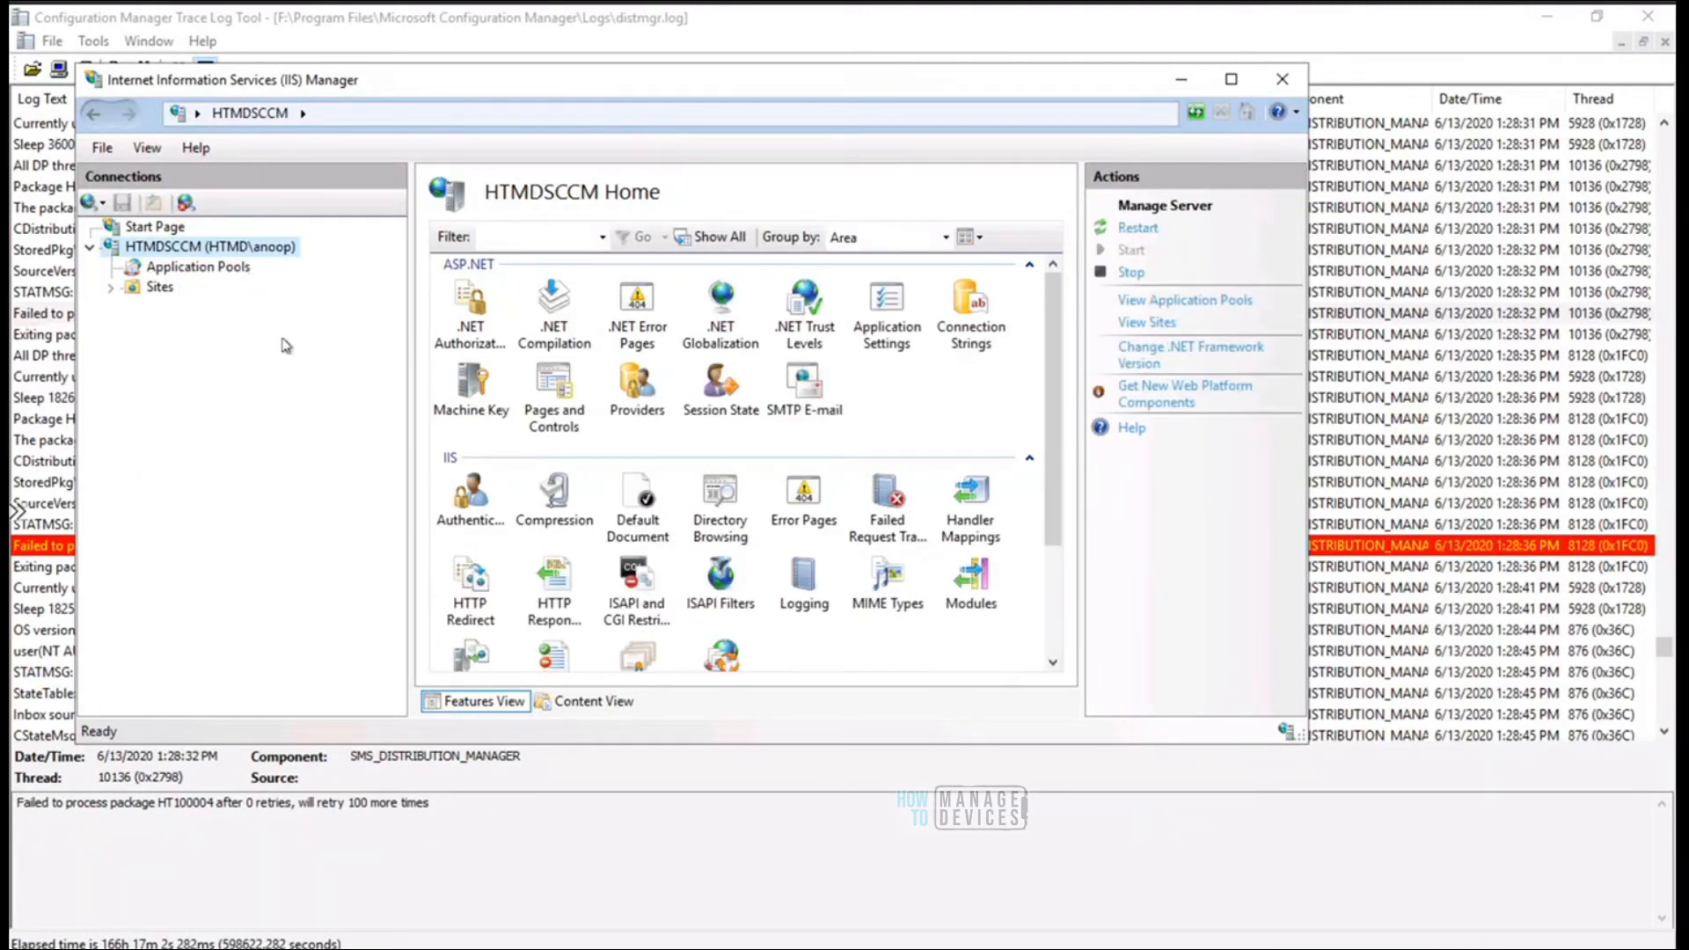
click(110, 286)
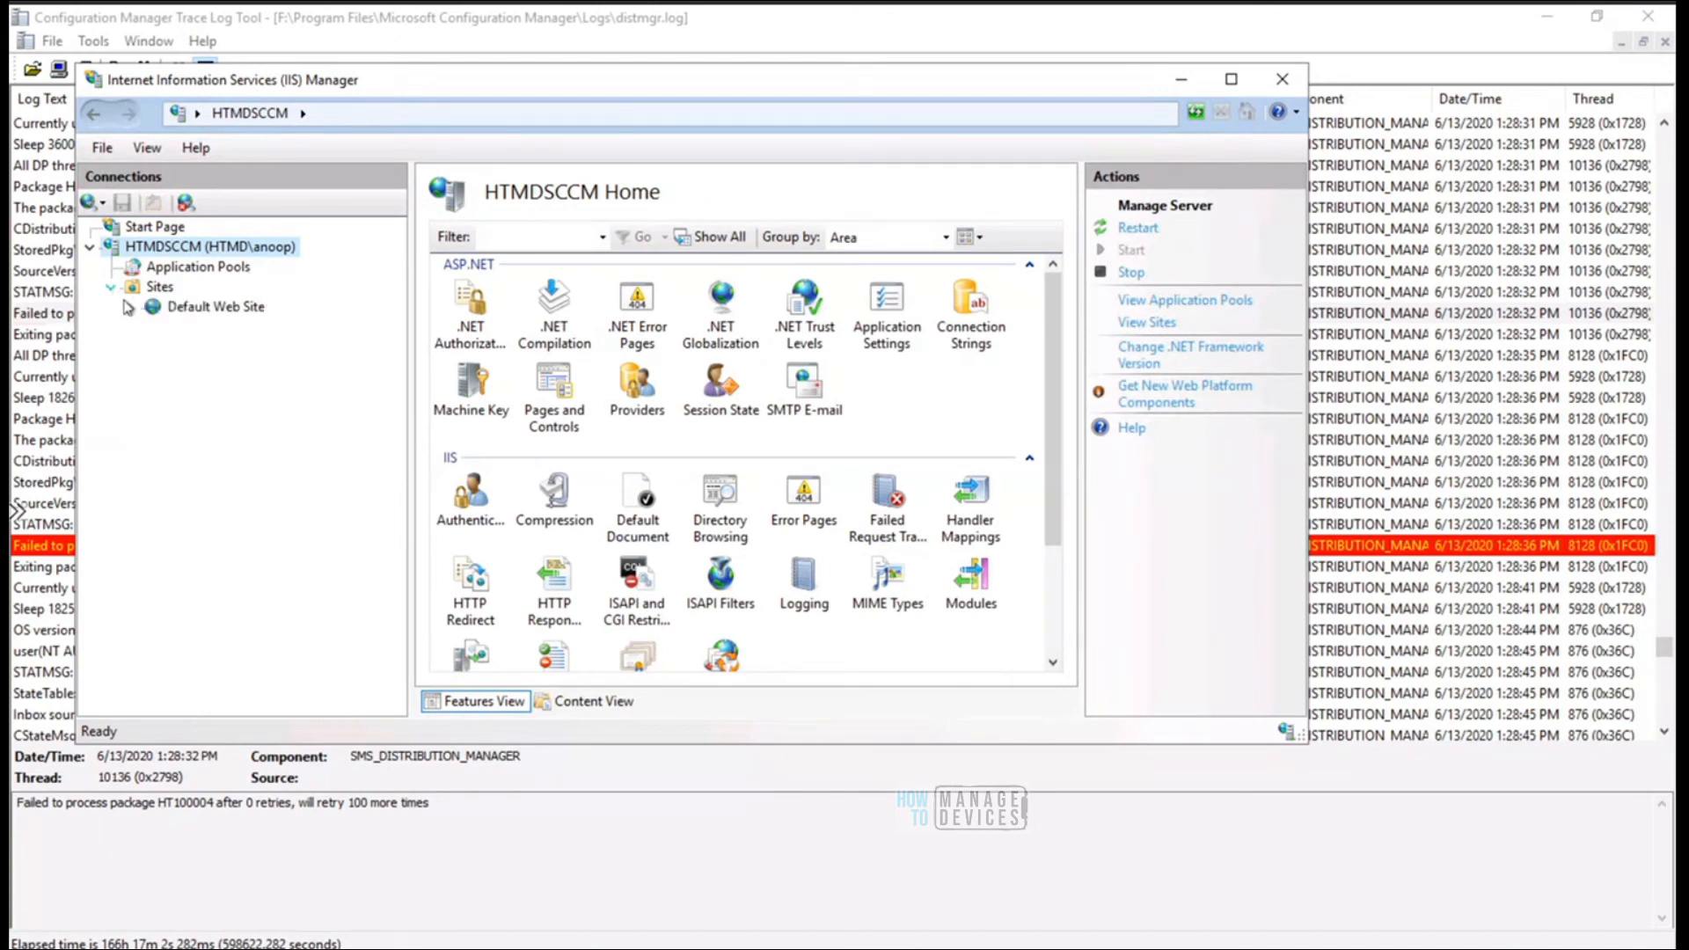
click(133, 308)
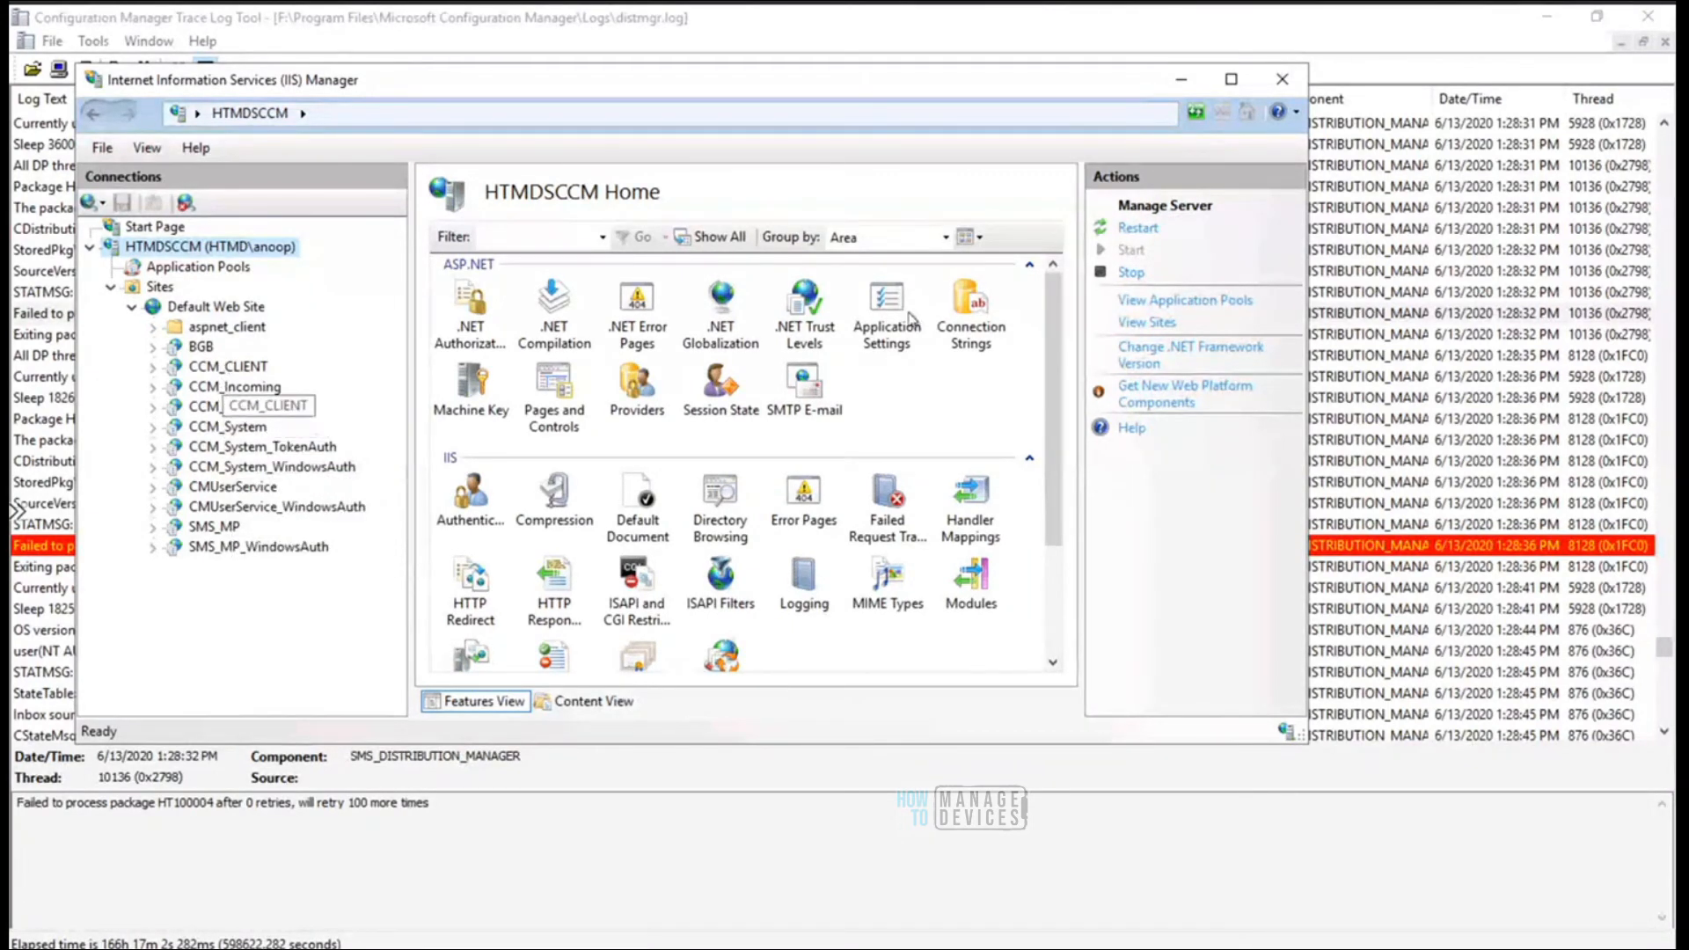
Minimize IIS Manager and bring the hman.log window to the front, maximized
click(1181, 79)
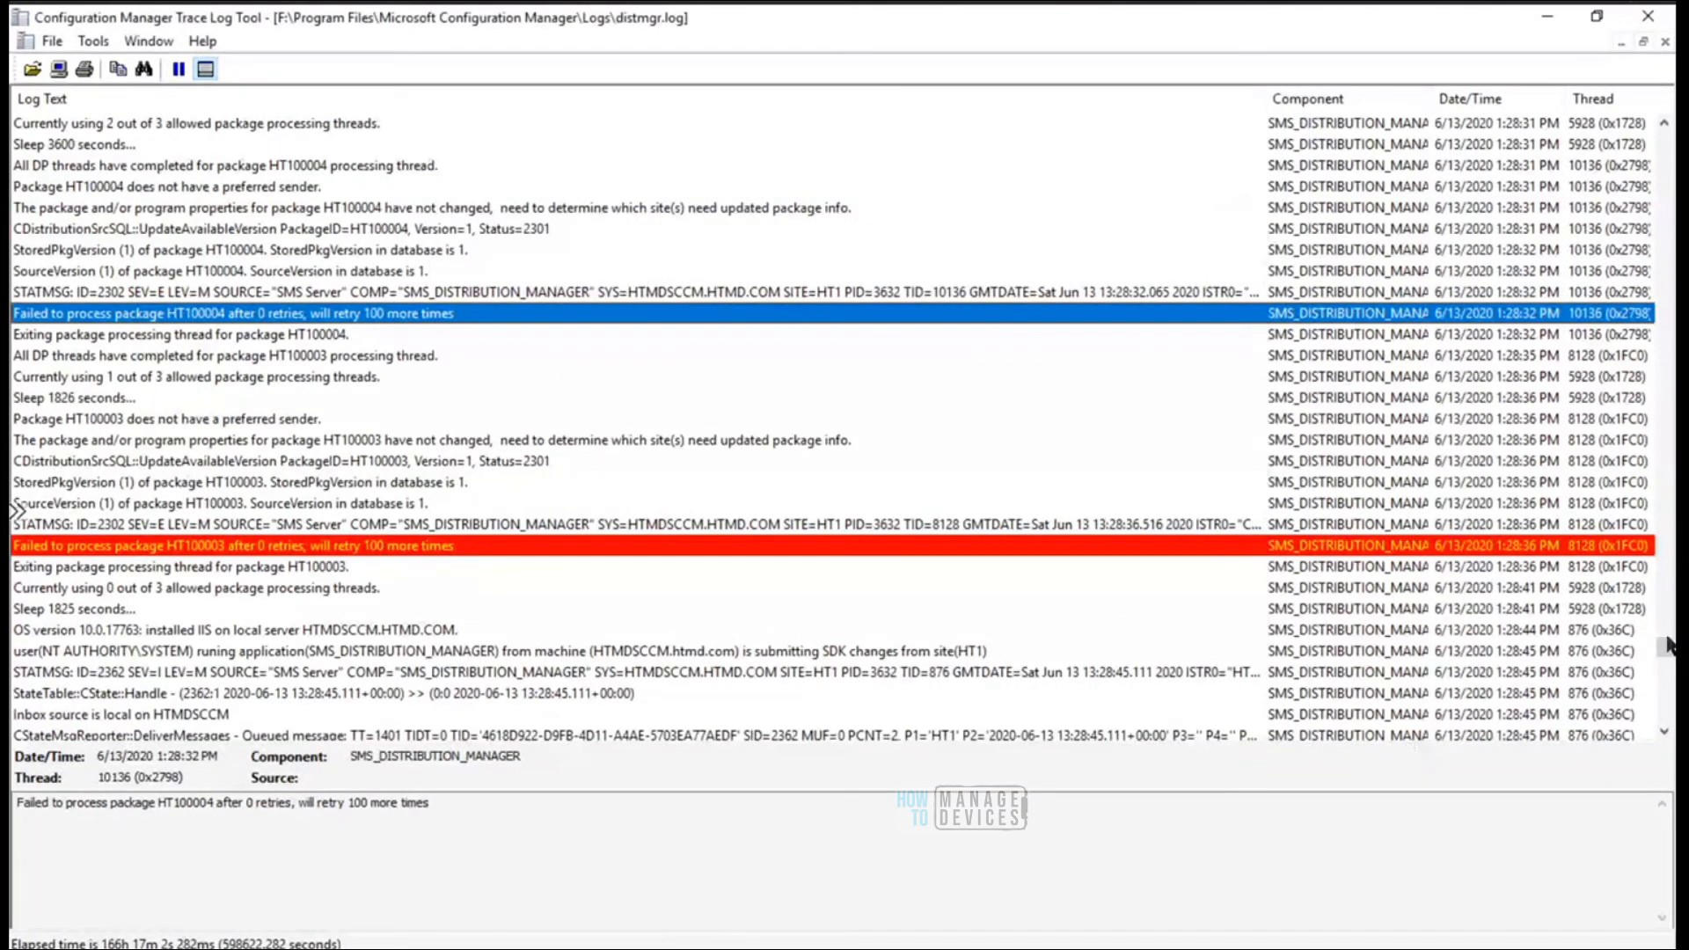
drag(1671, 677, 1671, 730)
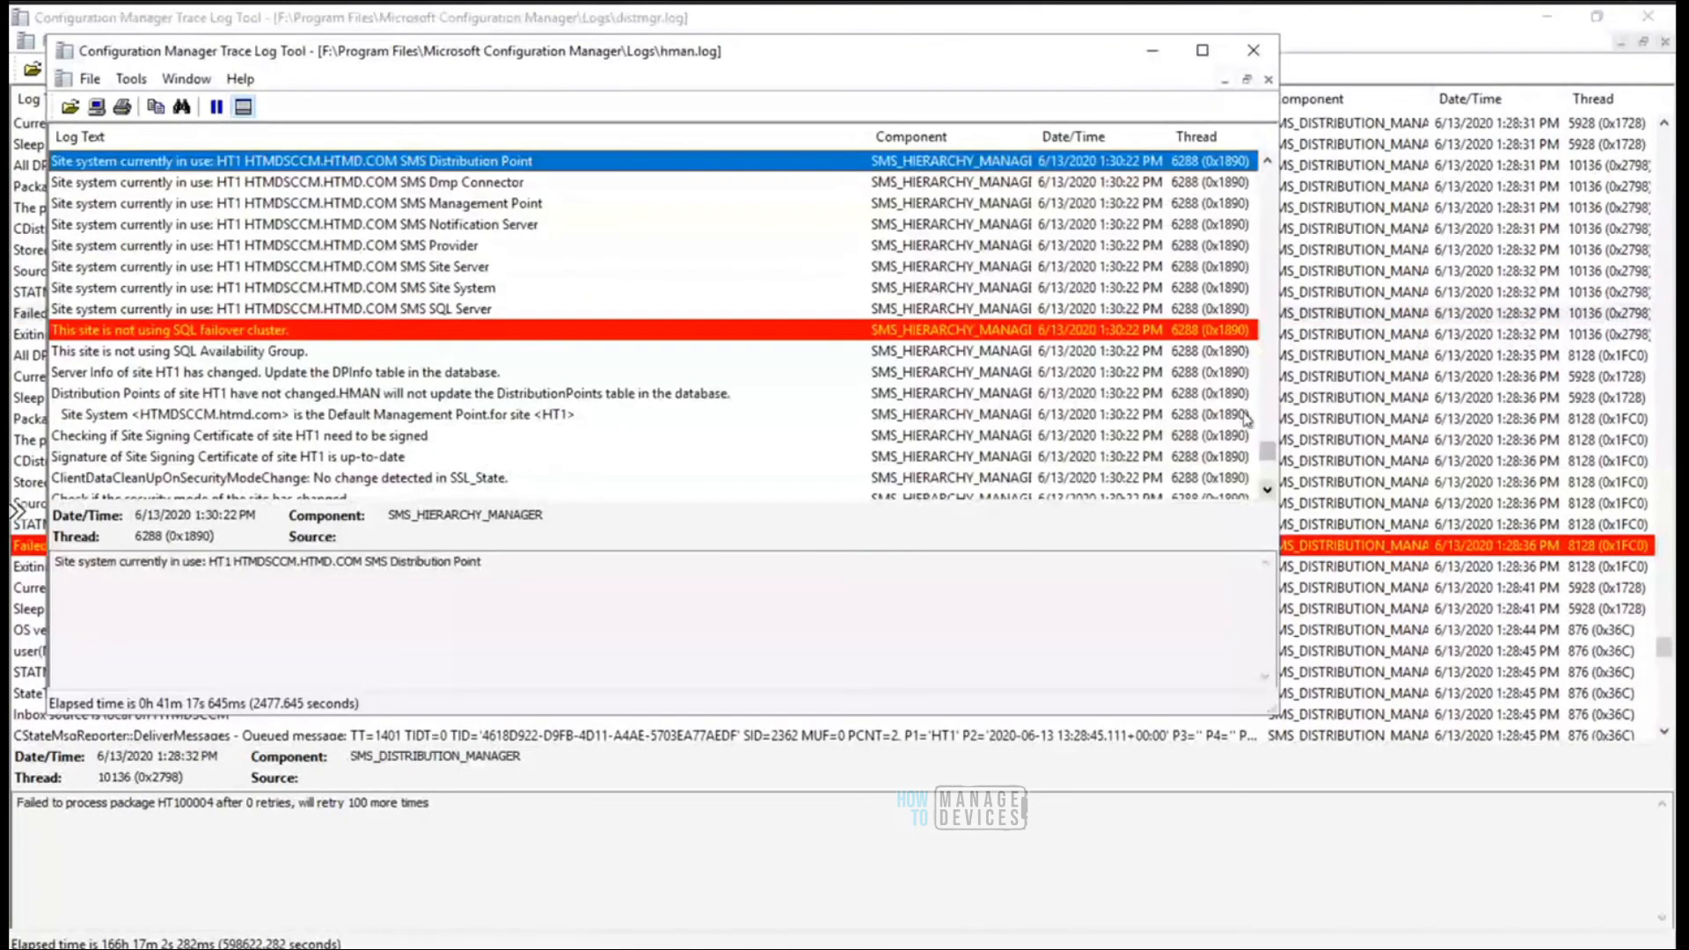
click(1203, 50)
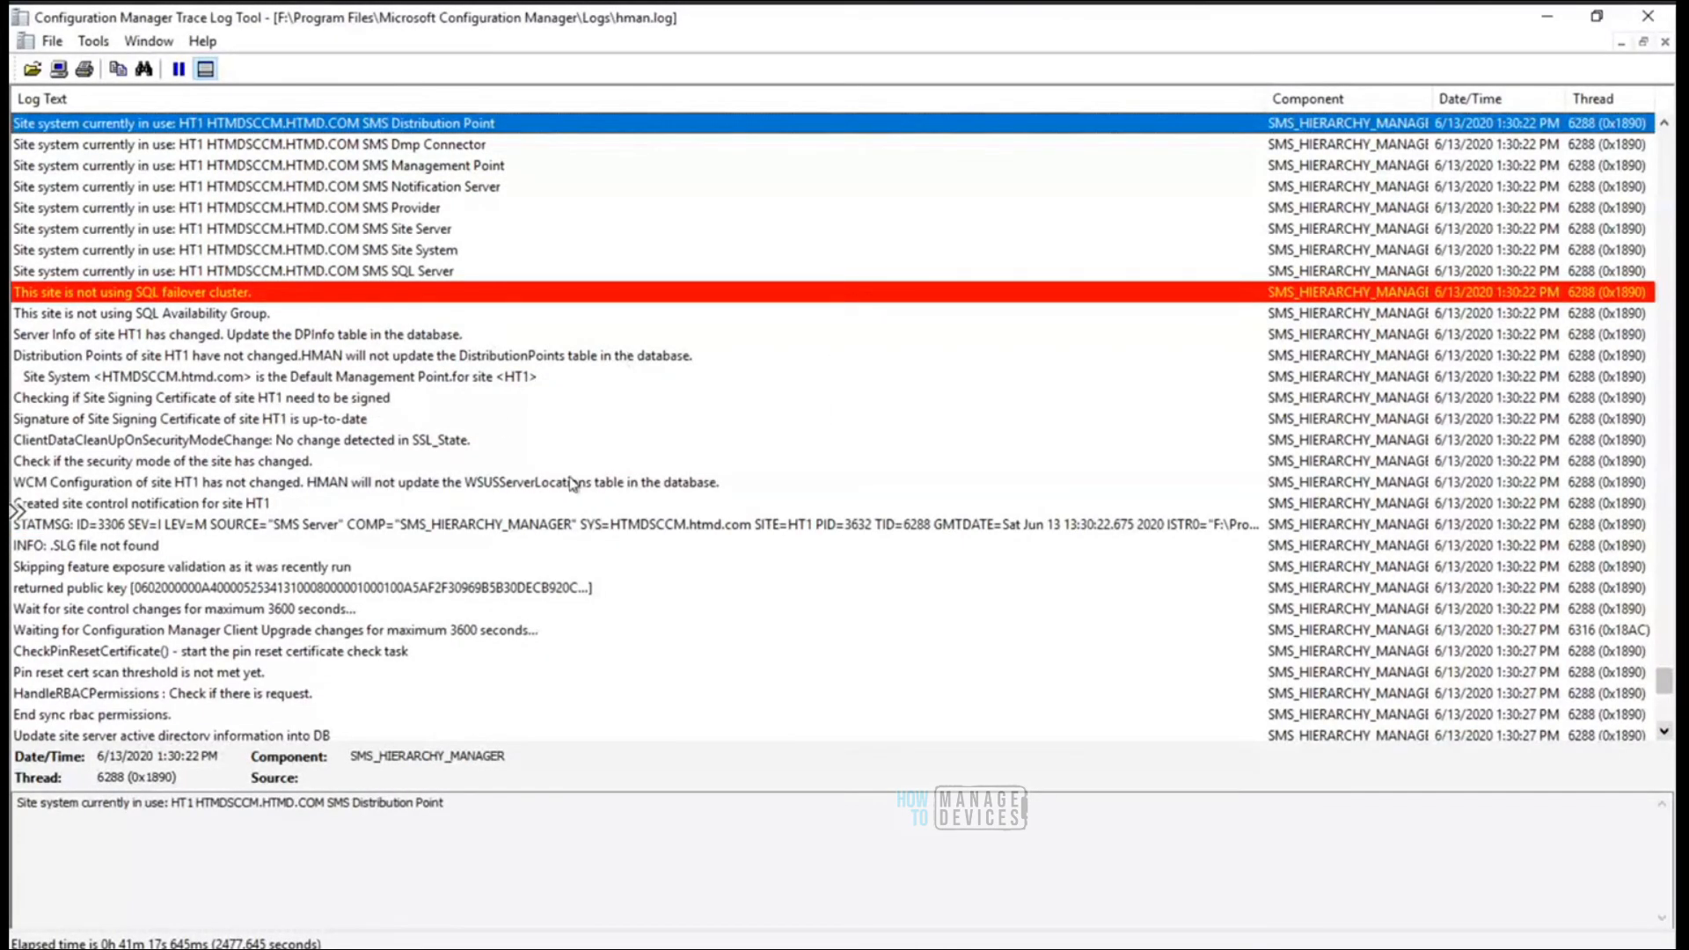
key(ctrl+f)
click(811, 463)
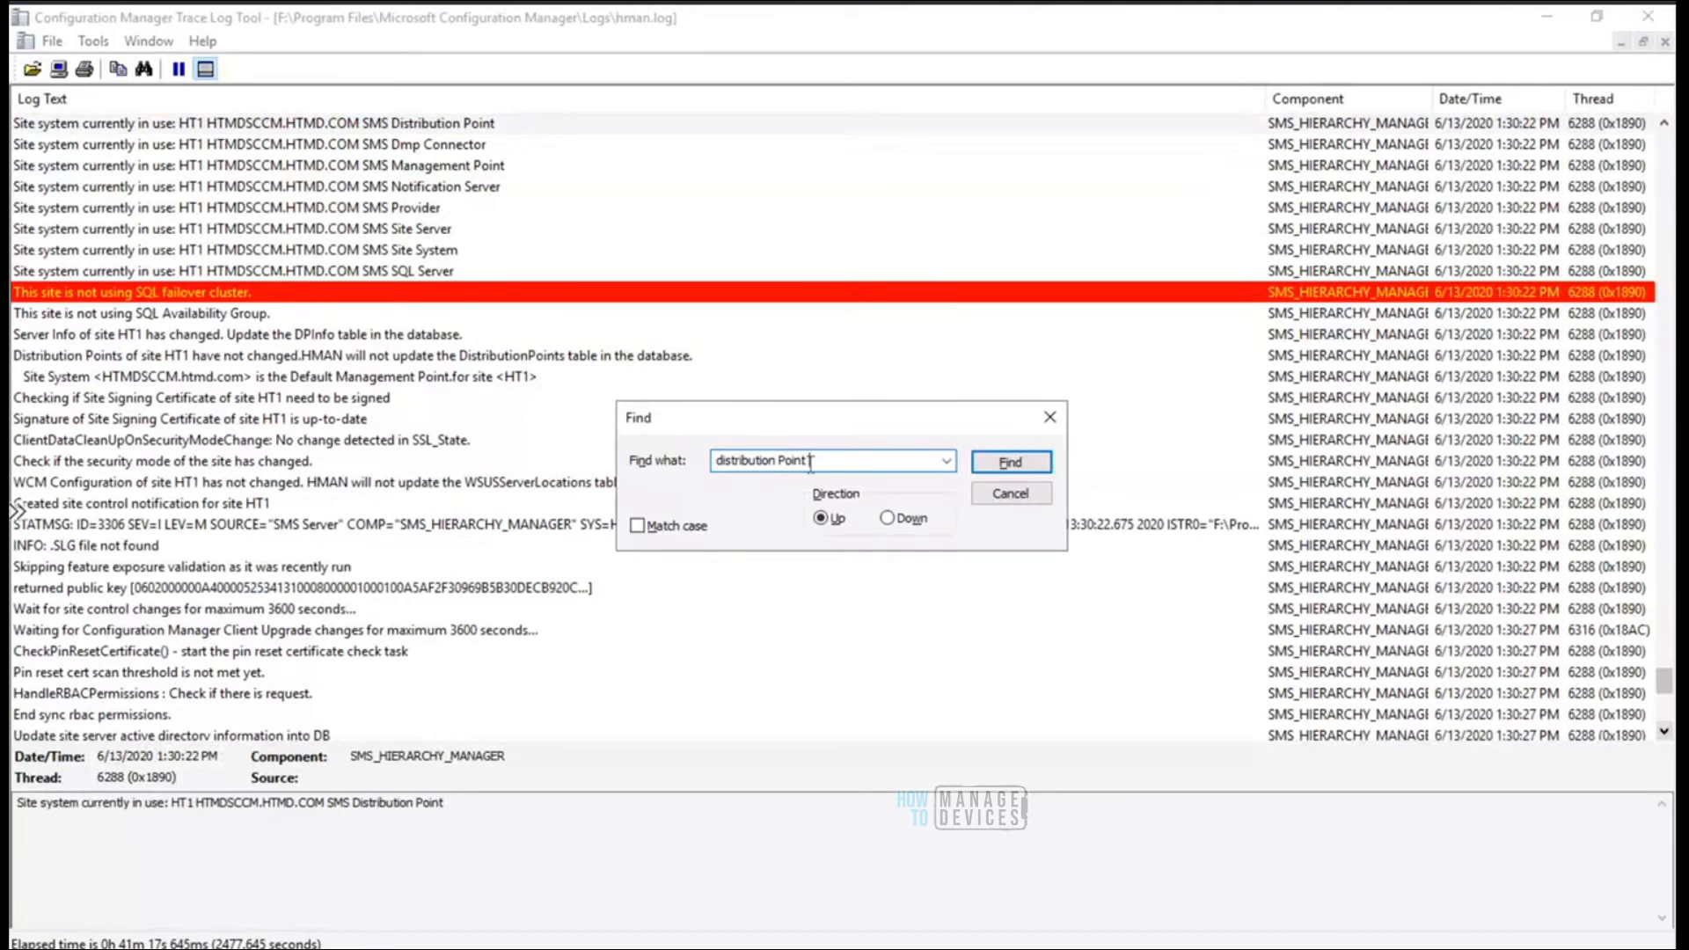
key(ctrl+a)
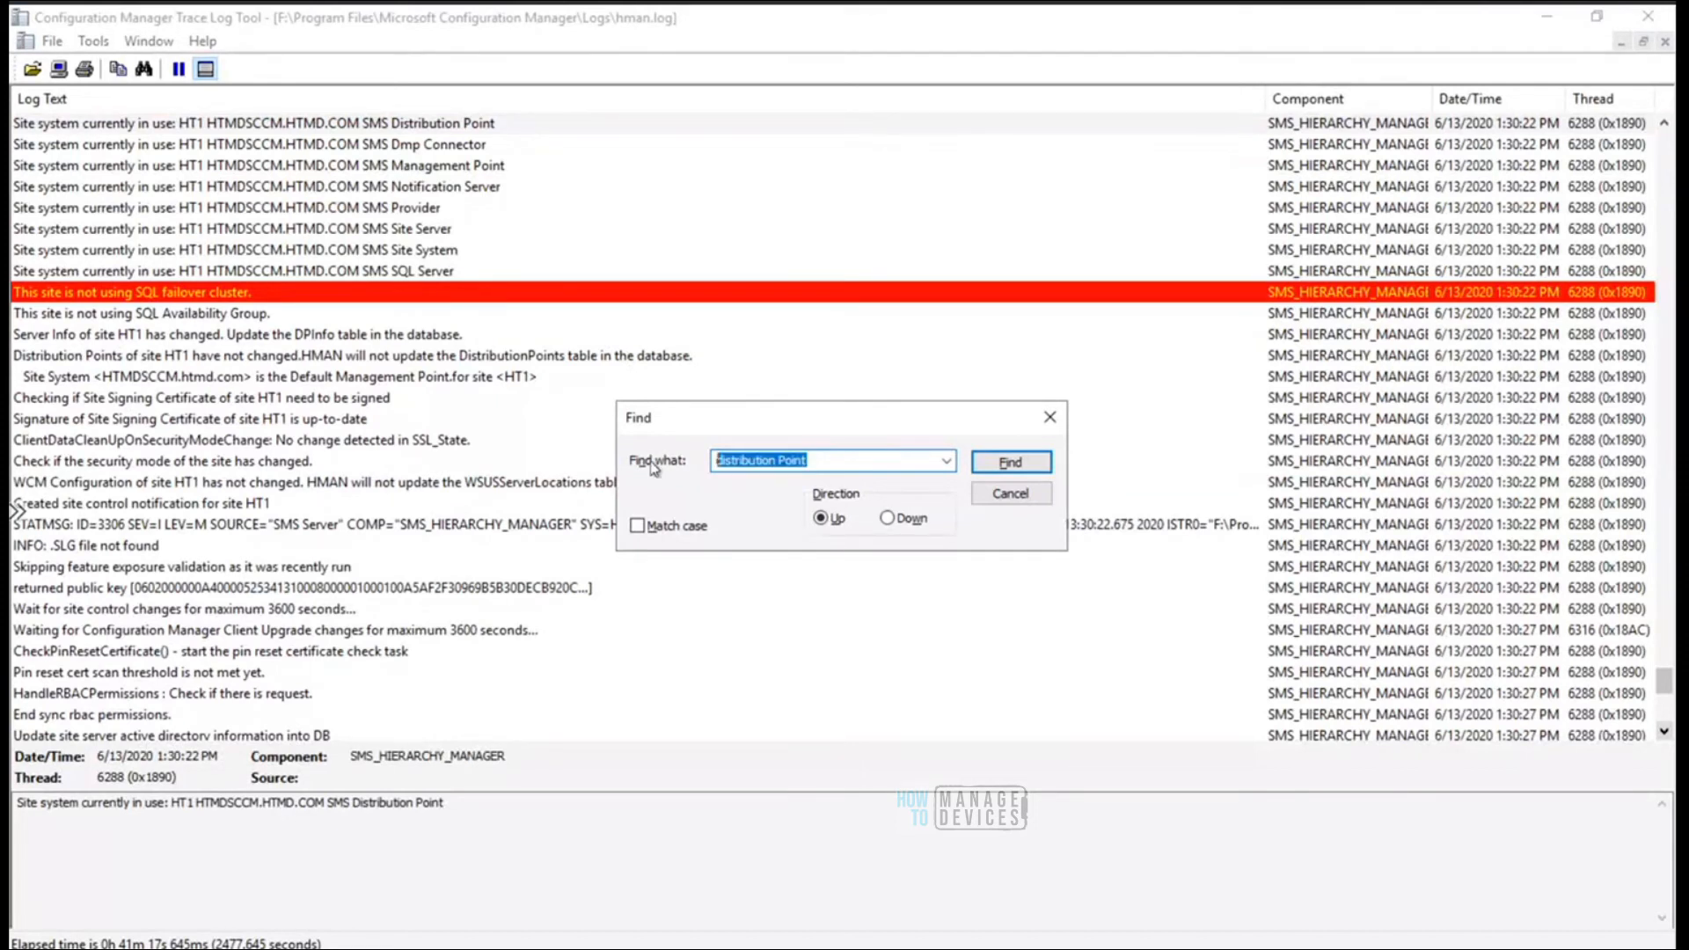
key(BackSpace)
click(1011, 493)
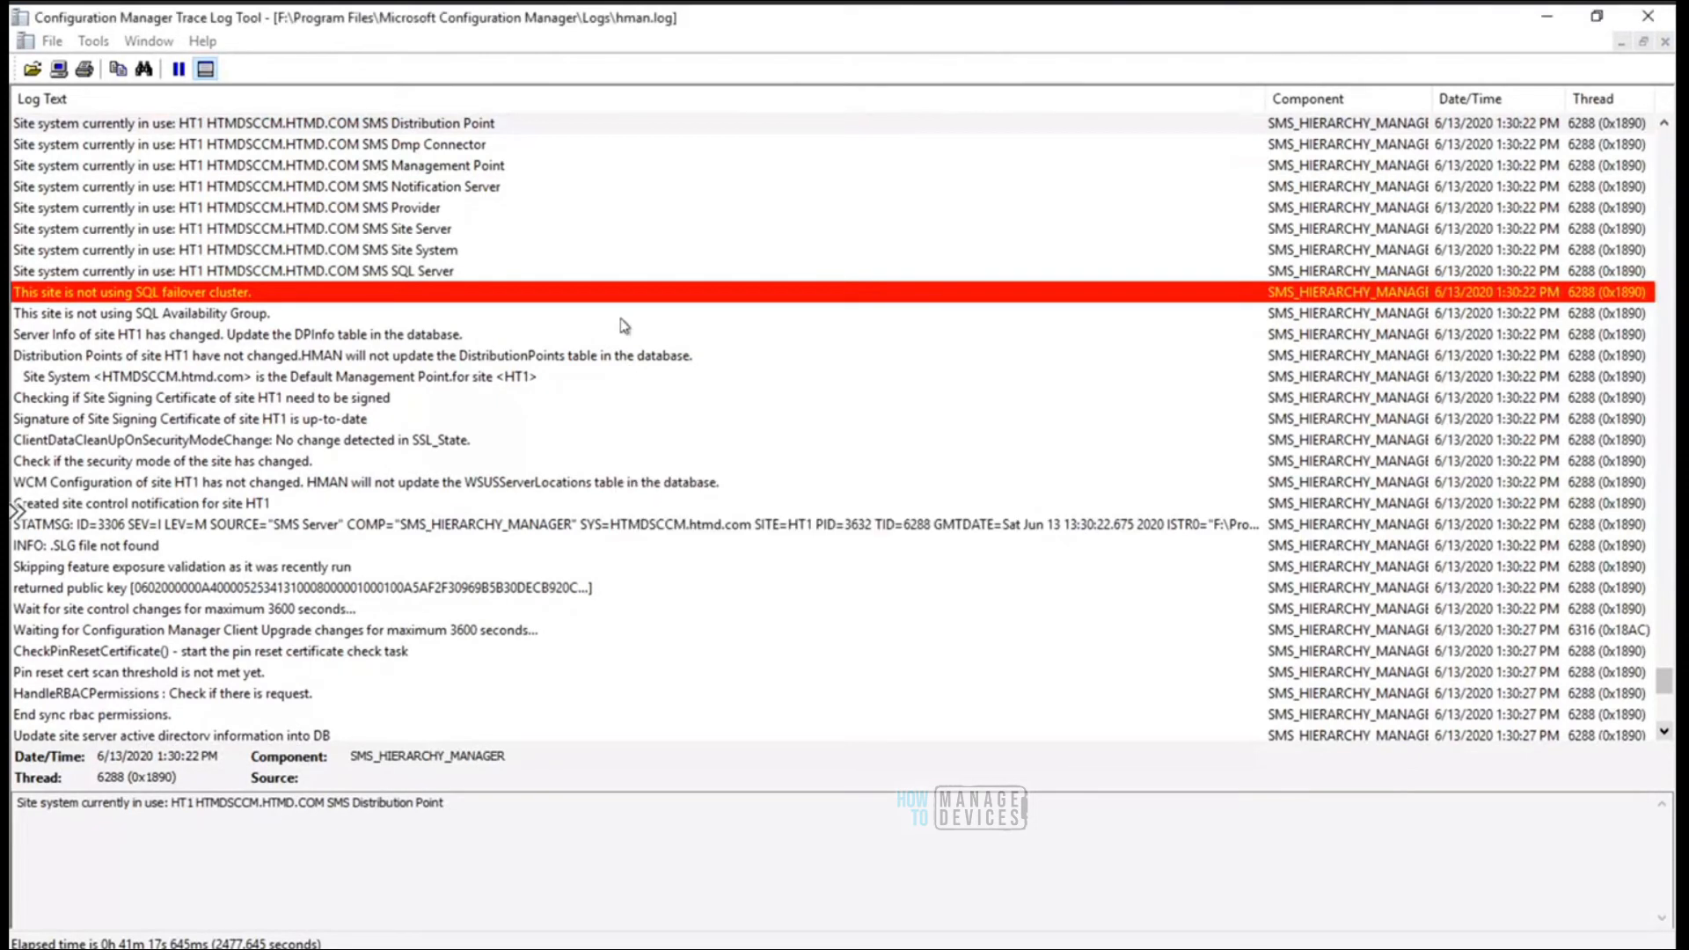
Try to filter hman.log to entries whose text contains "distribution Point"
click(95, 41)
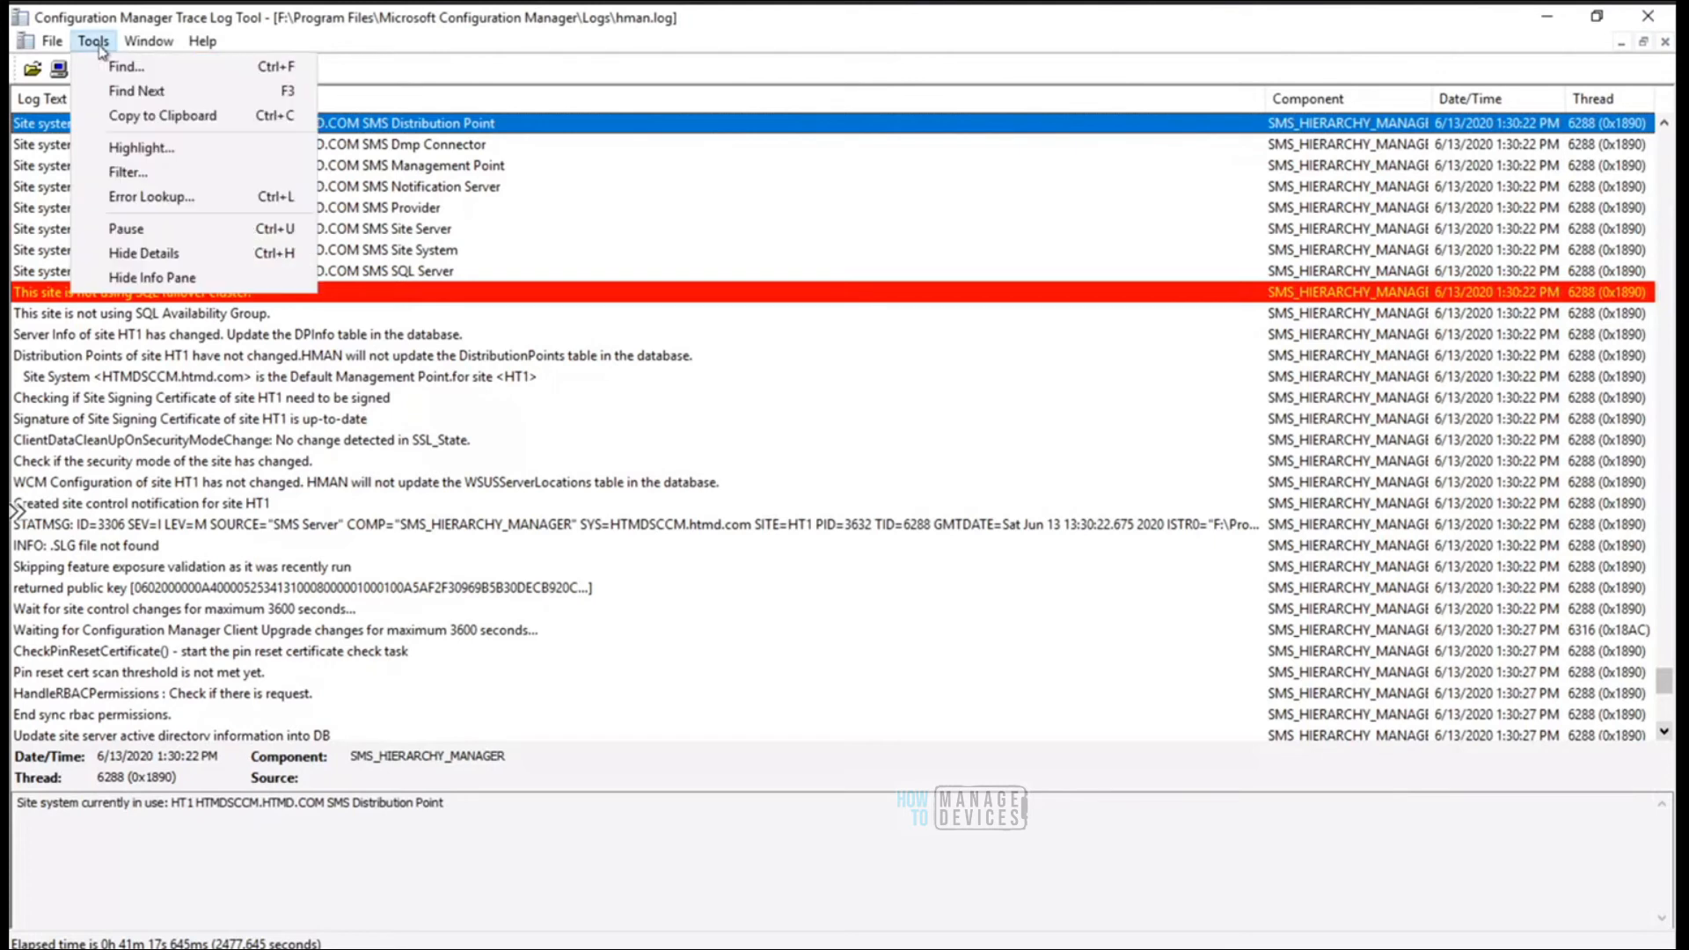
click(164, 176)
click(765, 421)
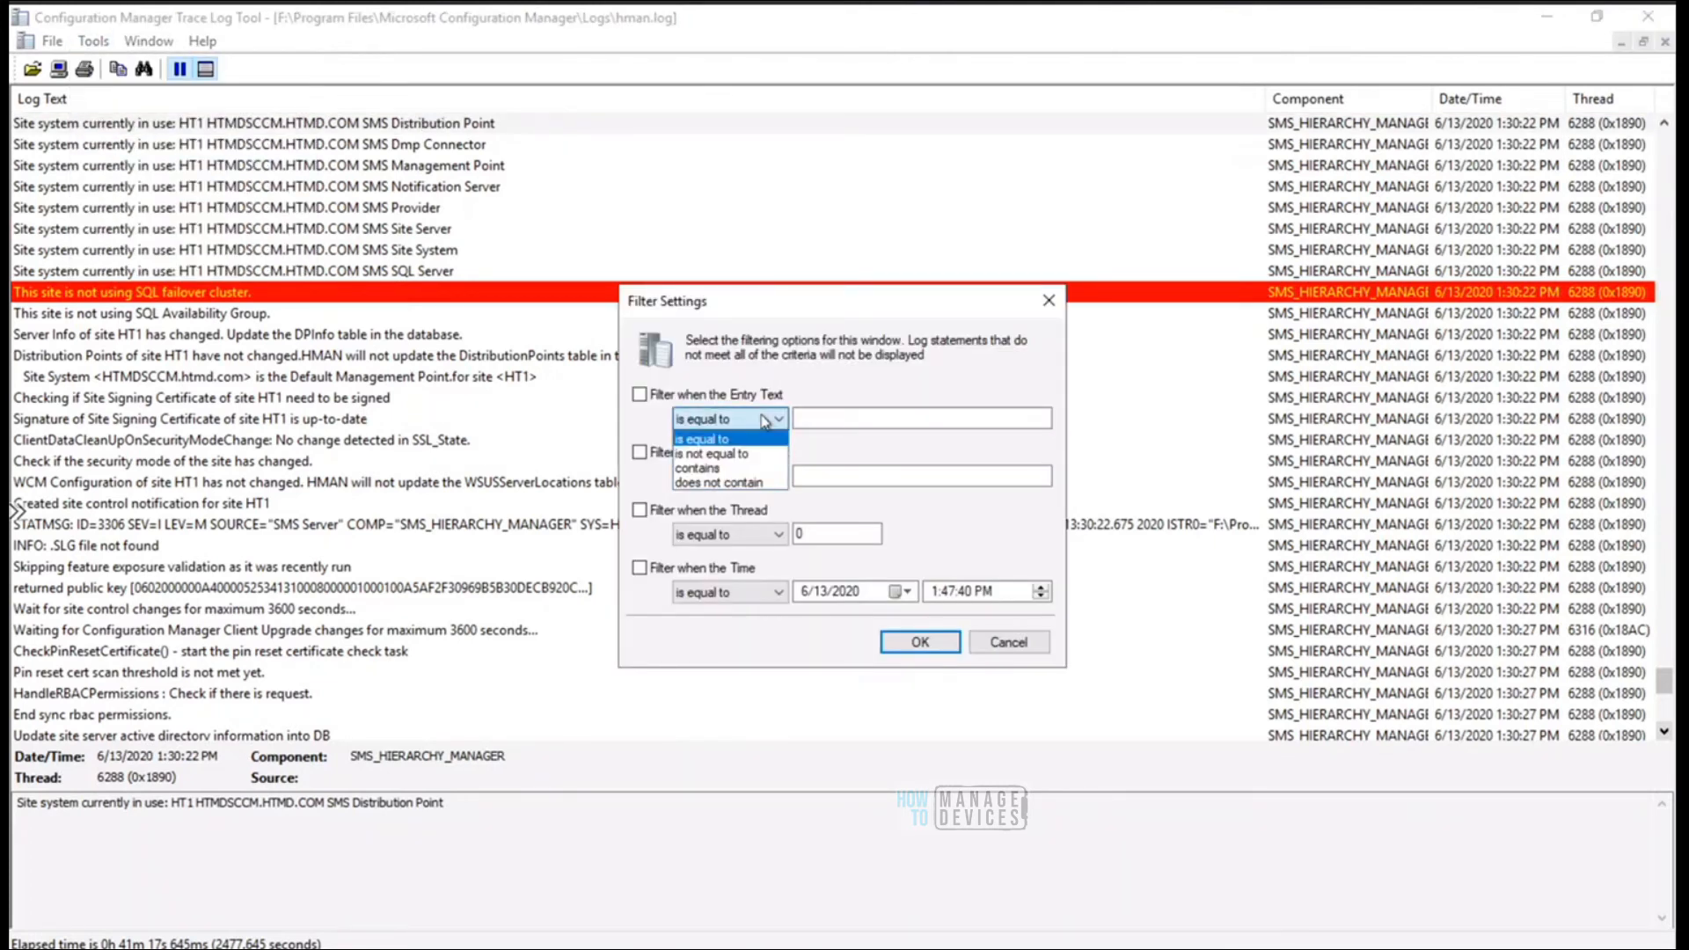
click(748, 468)
click(849, 418)
text(distribution Point)
click(920, 643)
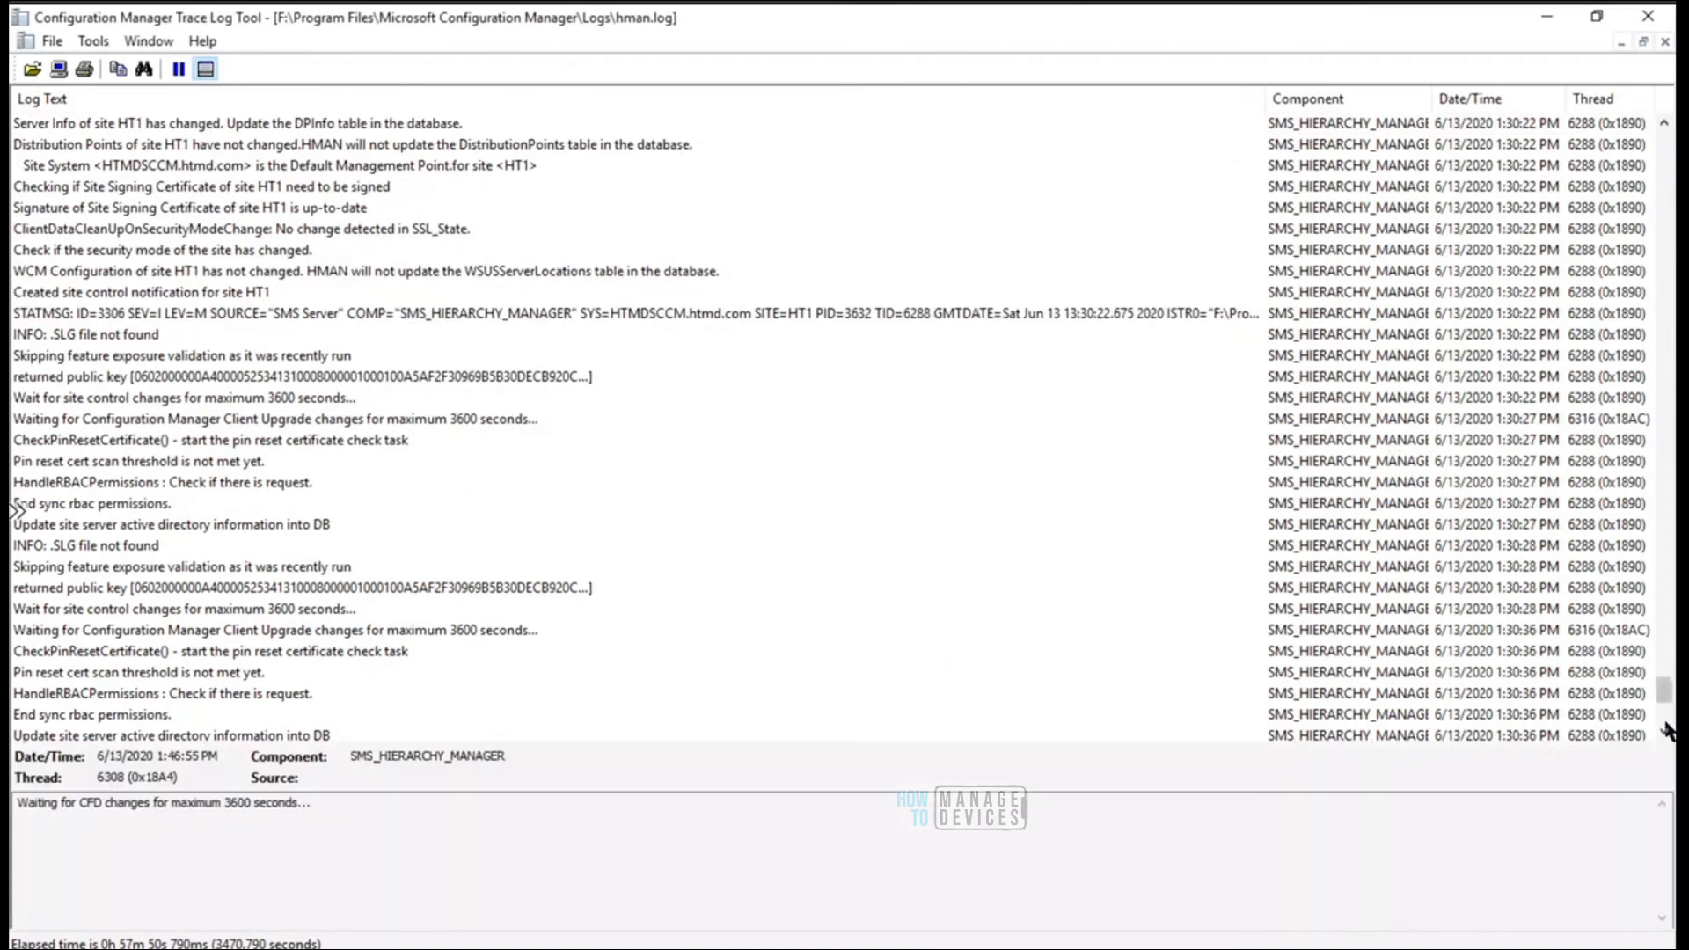
Review the hman.log entries from the end of the log upward to the 1:30:22 PM SMS Distribution Point site system line
drag(1669, 704, 1669, 726)
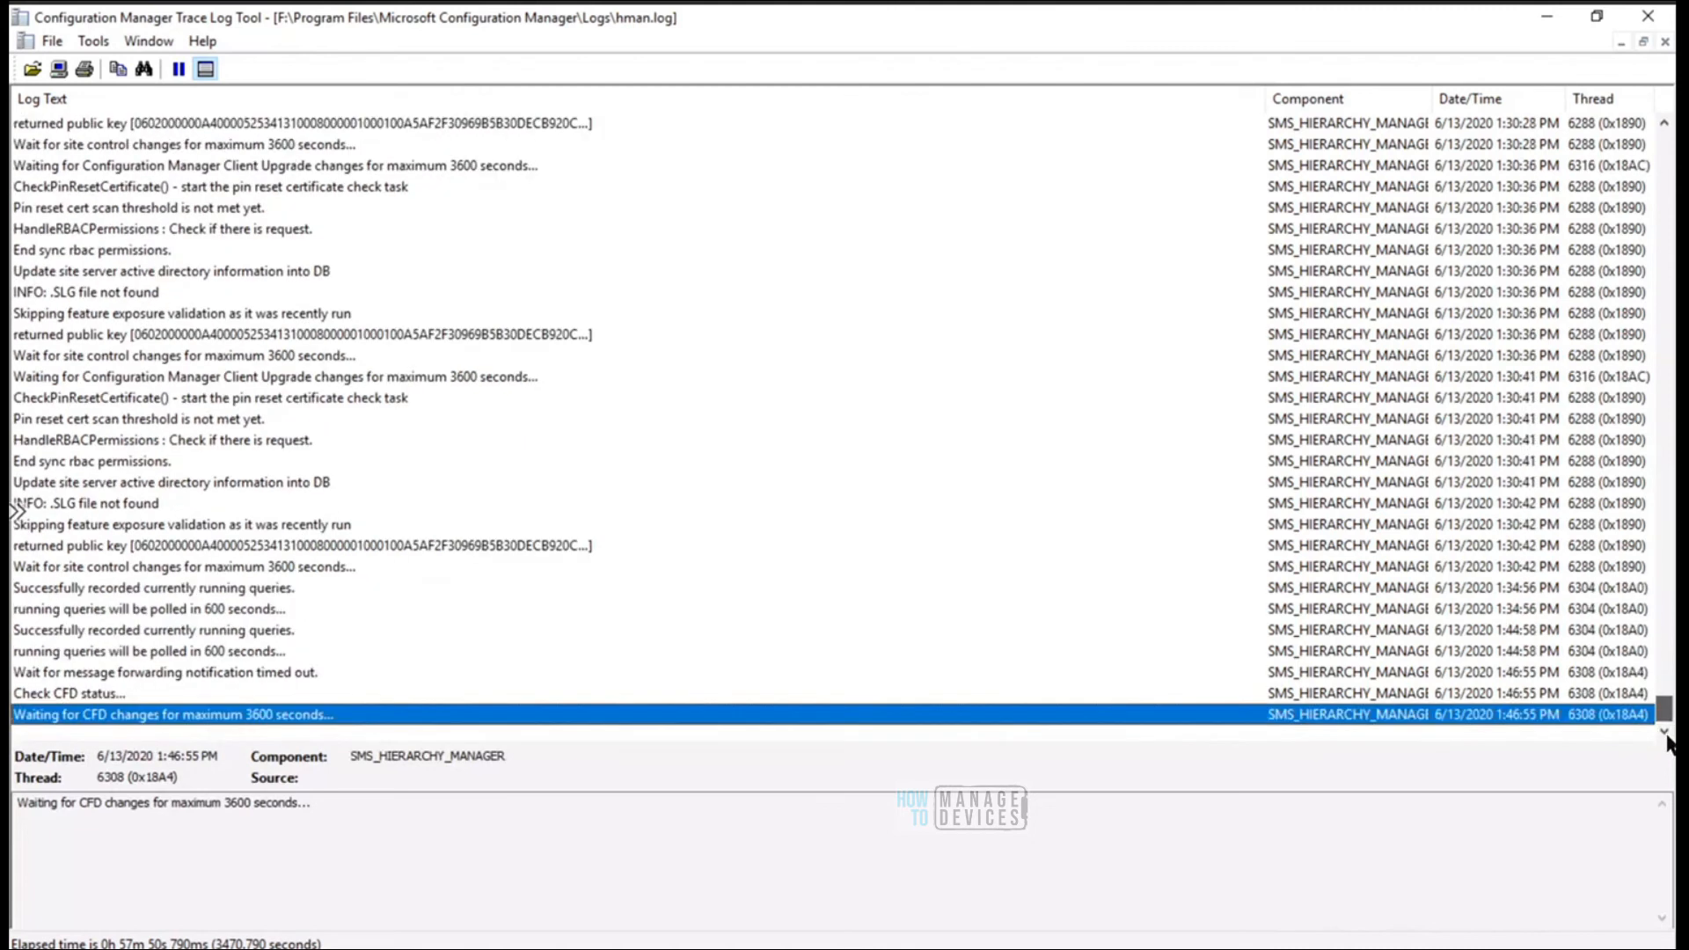
click(305, 674)
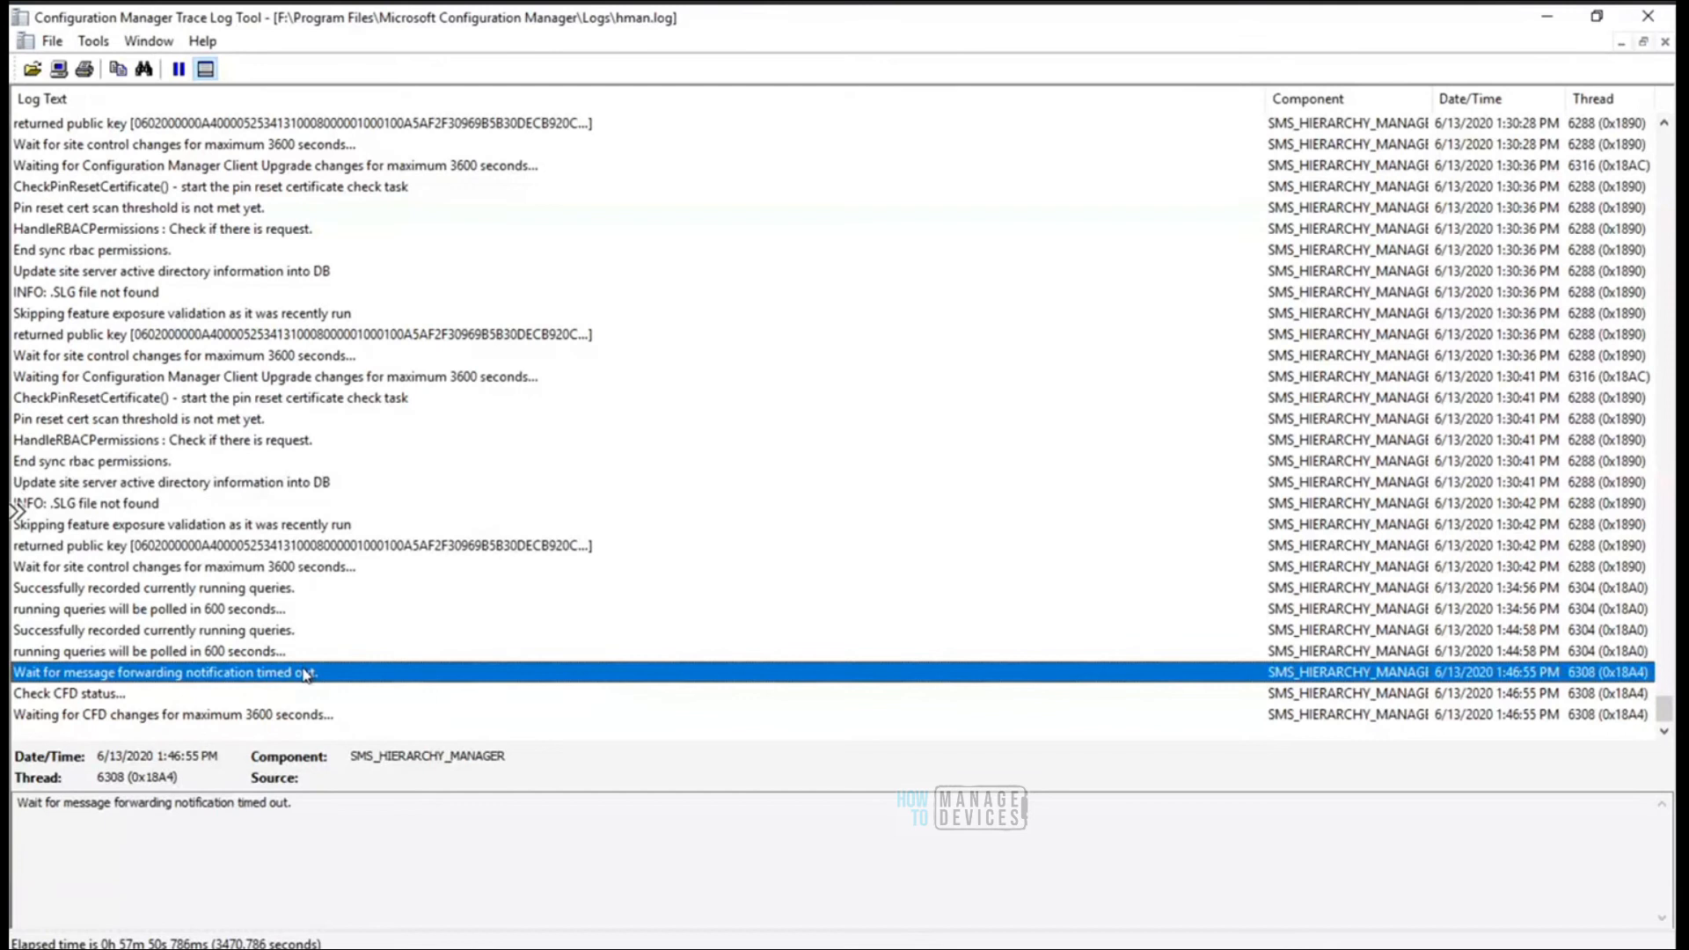
key(Up)
key(Up)
key(Up)
key(Up)
key(Up)
key(Up)
key(Up)
key(Up)
key(Up)
key(Up)
key(Up)
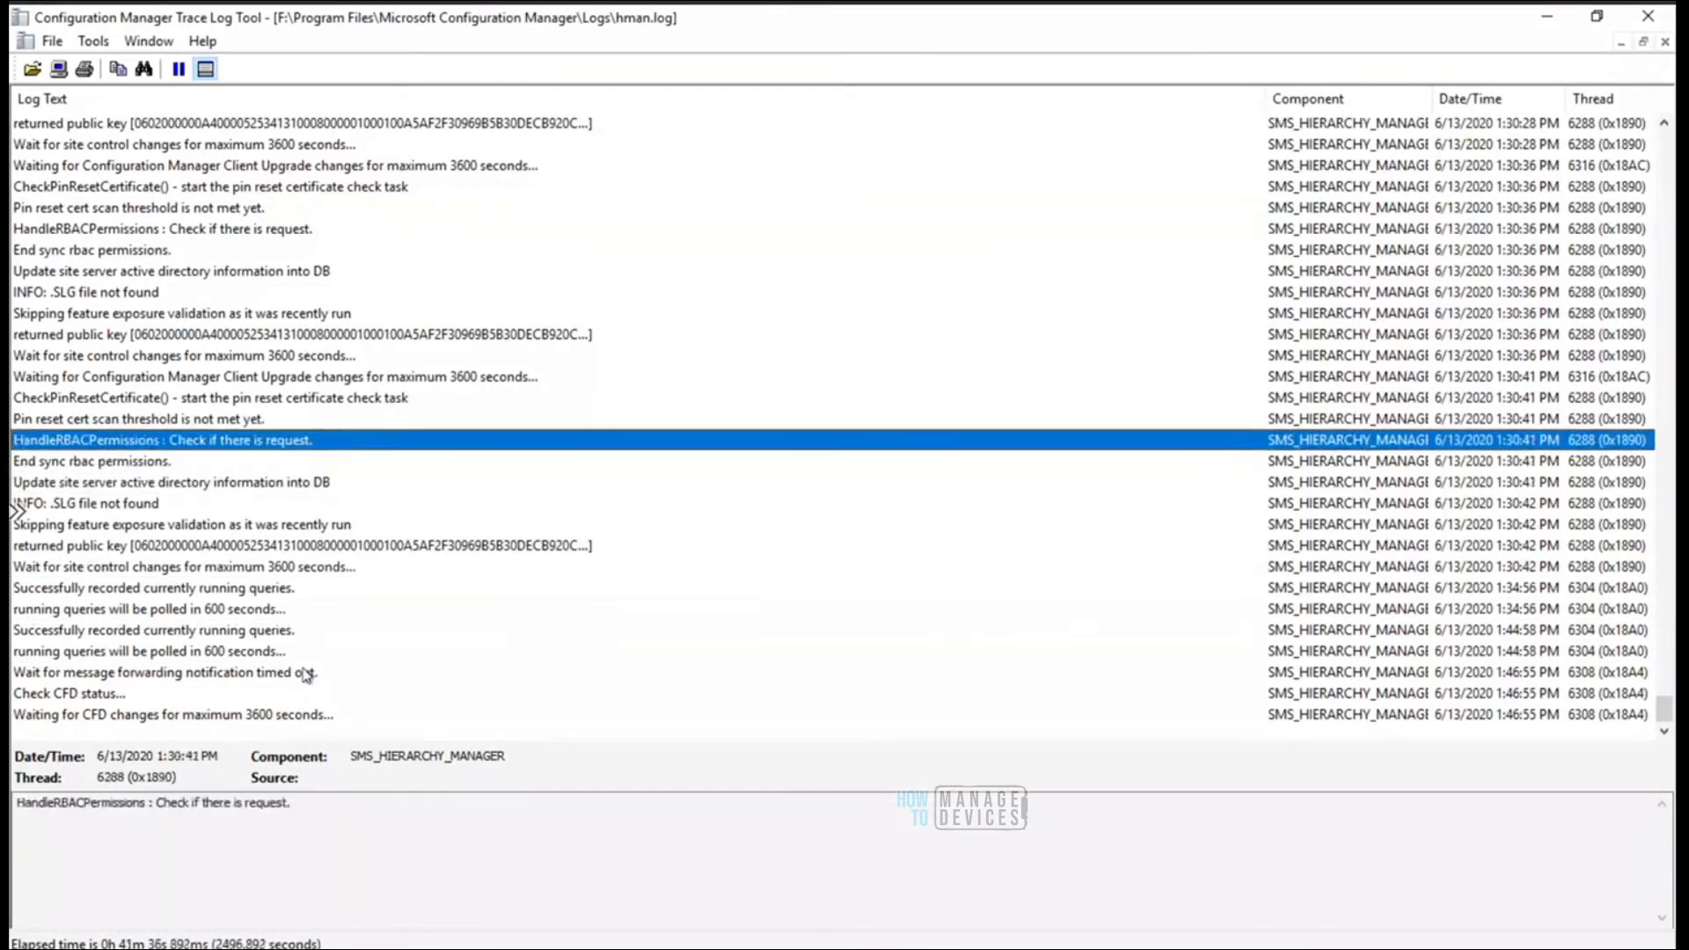
key(Up)
key(Up)
key(Up)
key(Up)
key(Up)
key(Up)
key(Up)
key(Up)
key(Up)
key(Up)
key(Up)
key(Up)
key(Up)
key(Up)
key(Up)
key(Up)
key(Up)
key(Up)
key(Up)
key(Up)
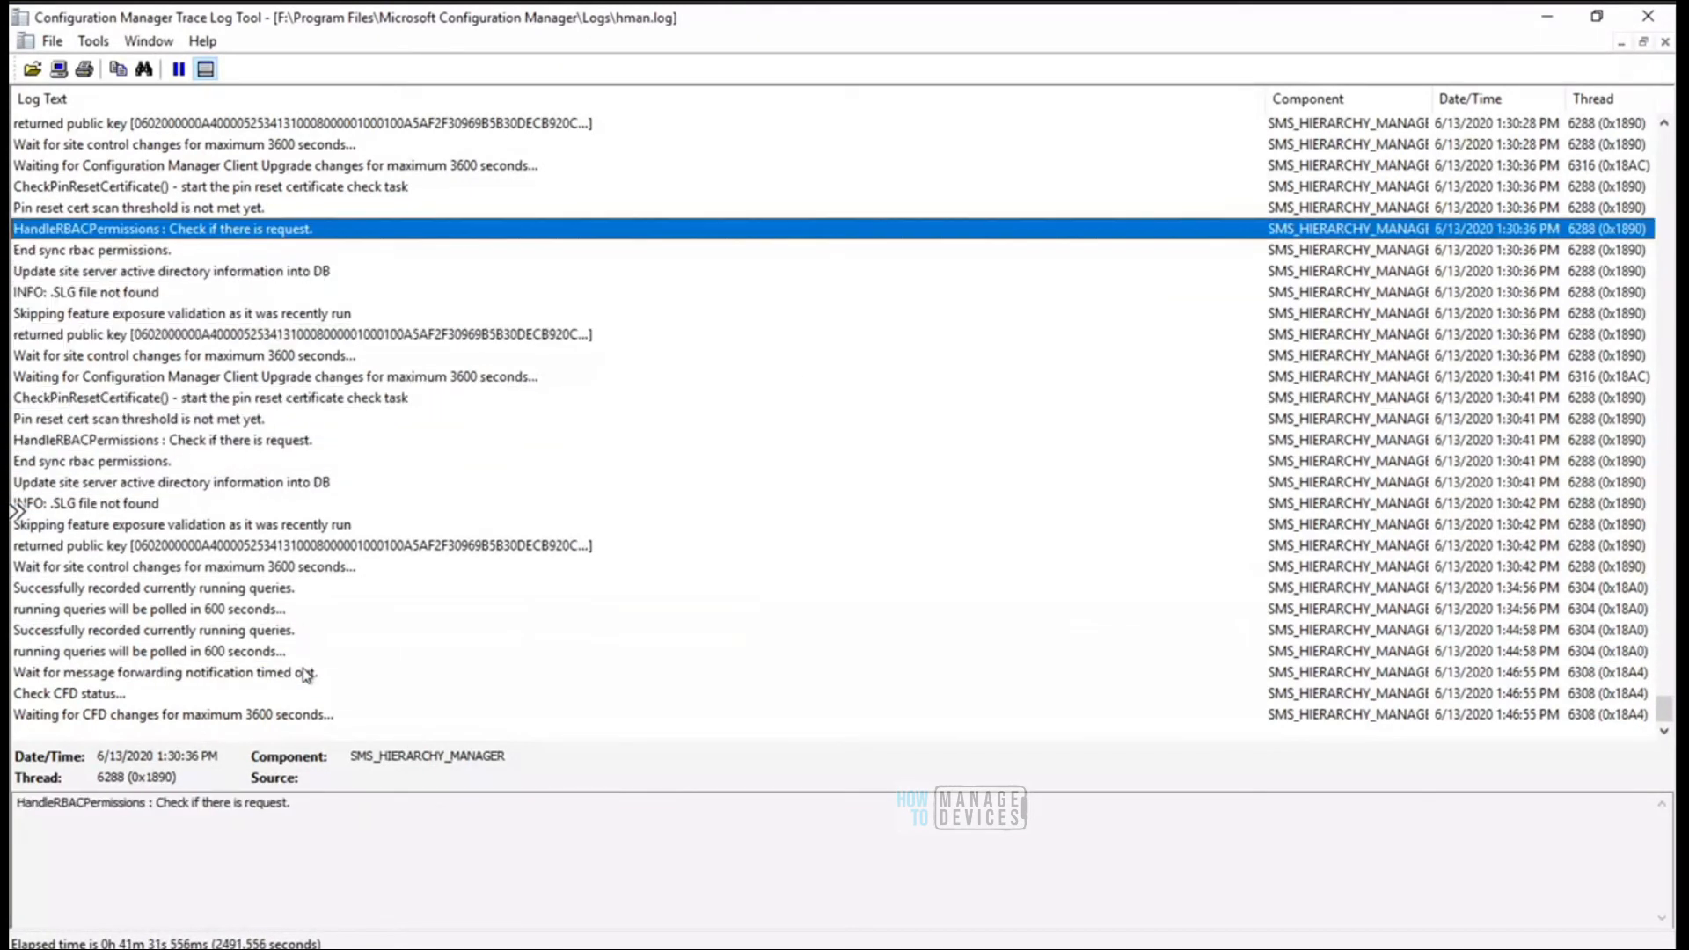
key(Up)
key(Up)
key(Up)
key(Up)
key(Up)
key(Up)
key(Up)
key(Up)
key(Up)
key(Up)
key(Up)
key(Up)
key(Up)
key(Up)
key(Up)
key(Up)
key(Up)
key(Up)
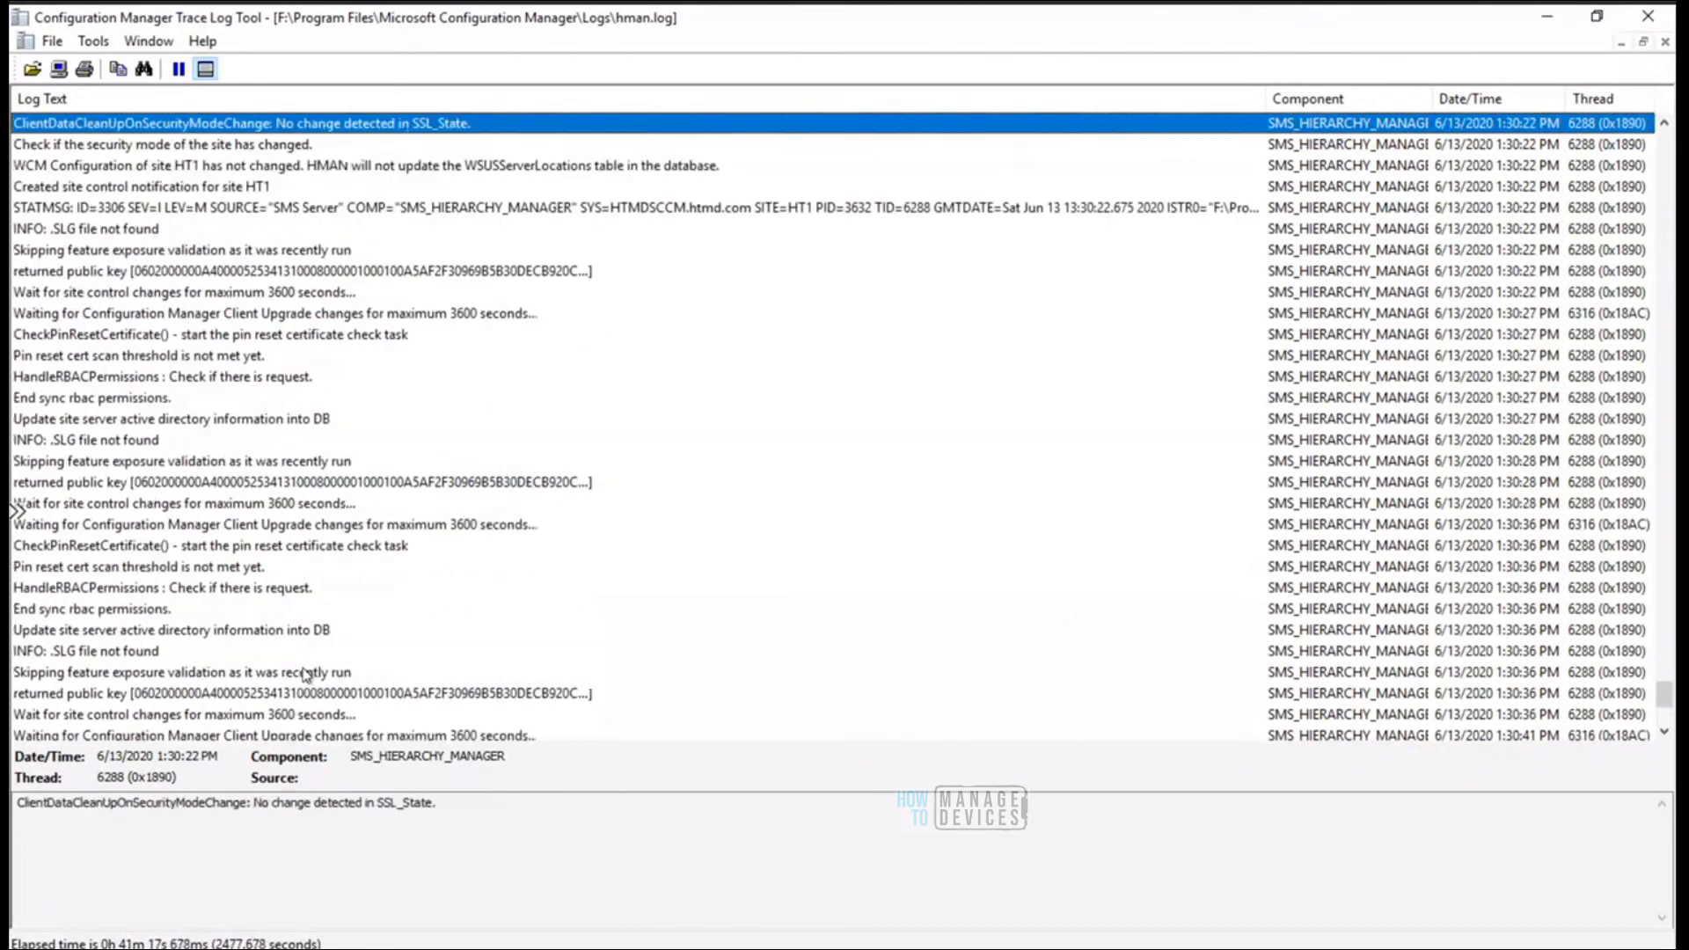
key(Up)
key(Up)
key(Up)
key(Up)
key(Up)
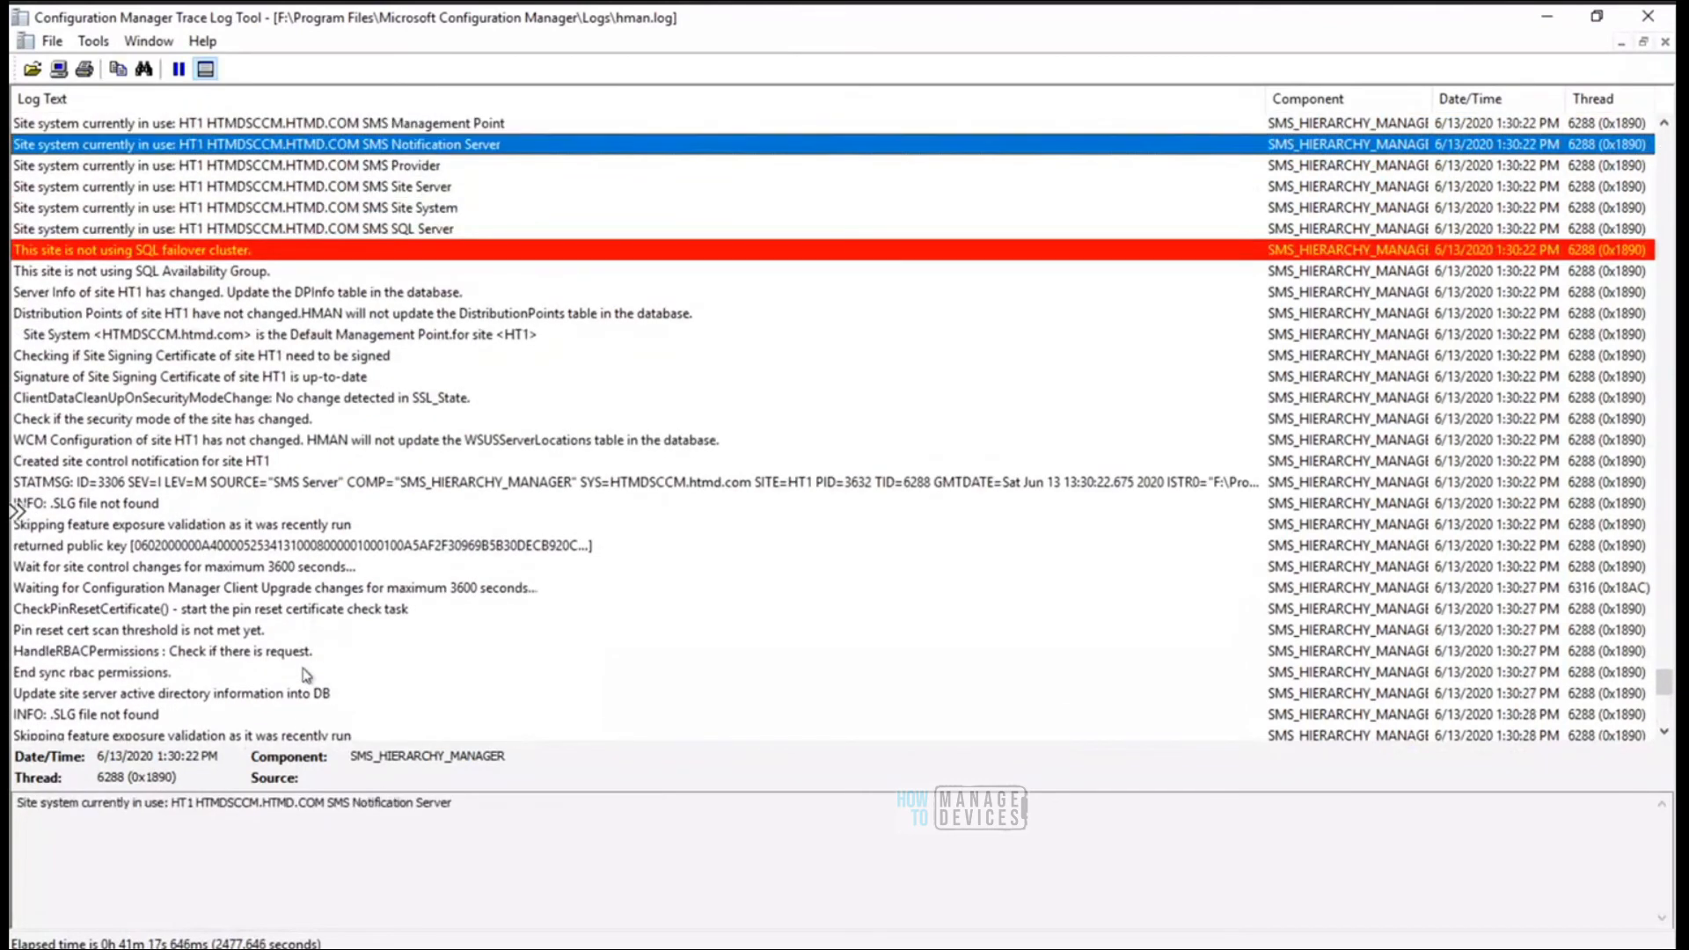
key(Up)
key(Up)
key(Up)
key(Up)
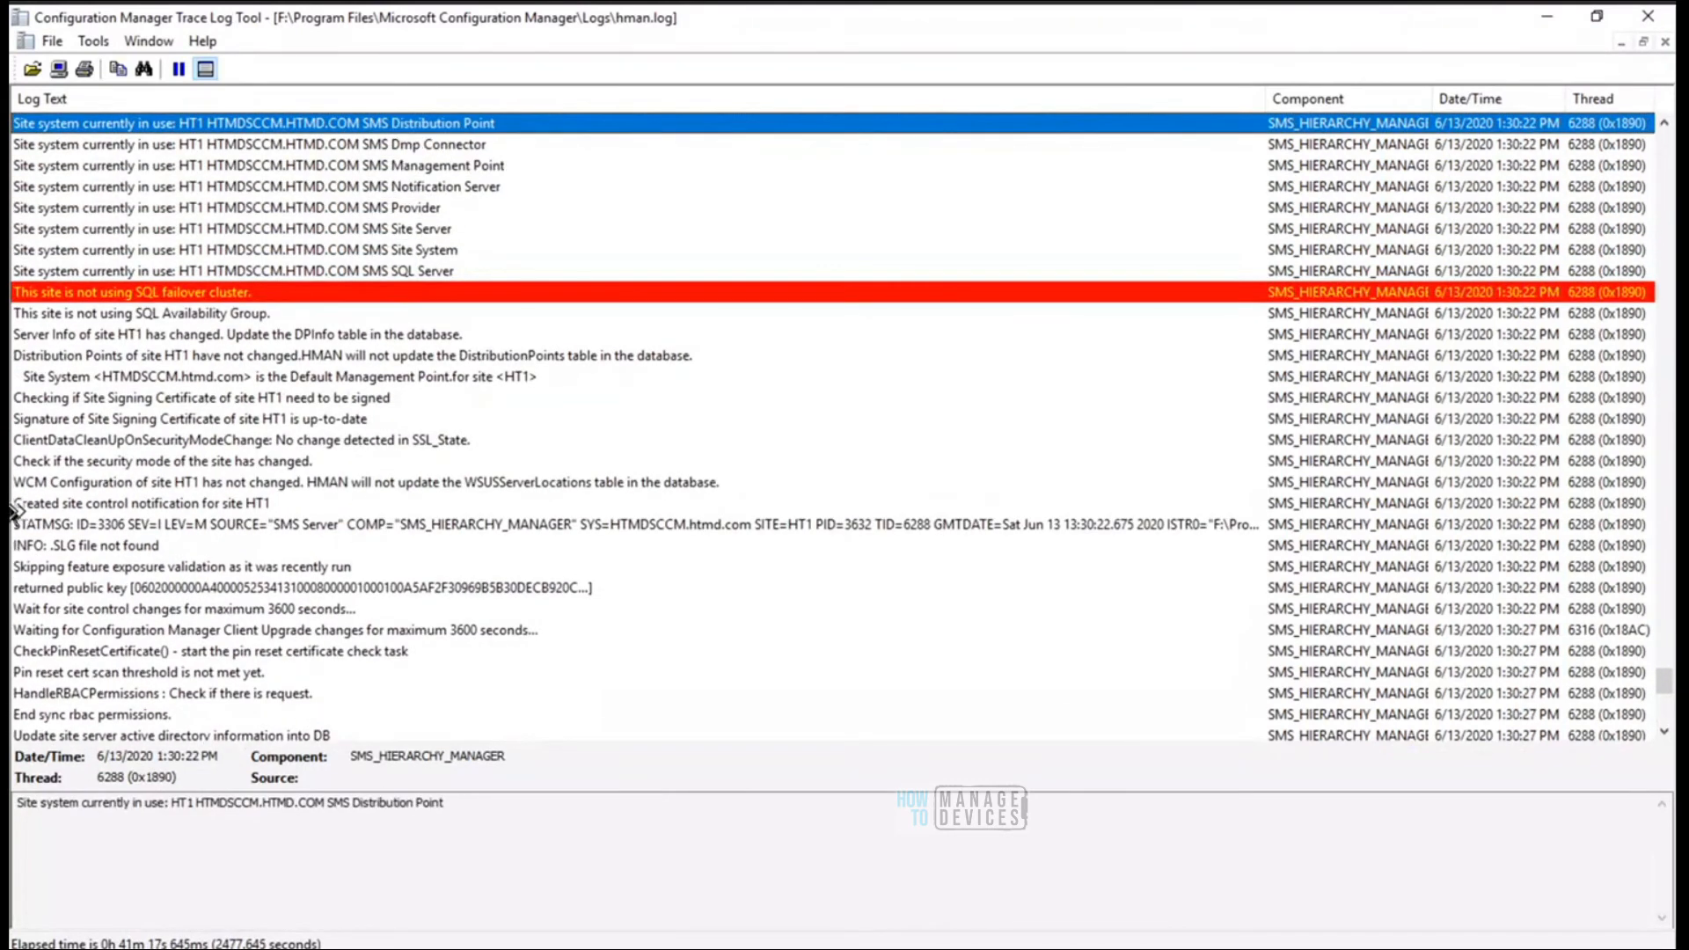
Enable the entry text filter on hman.log with the condition contains "distribution Point" and apply it
click(93, 41)
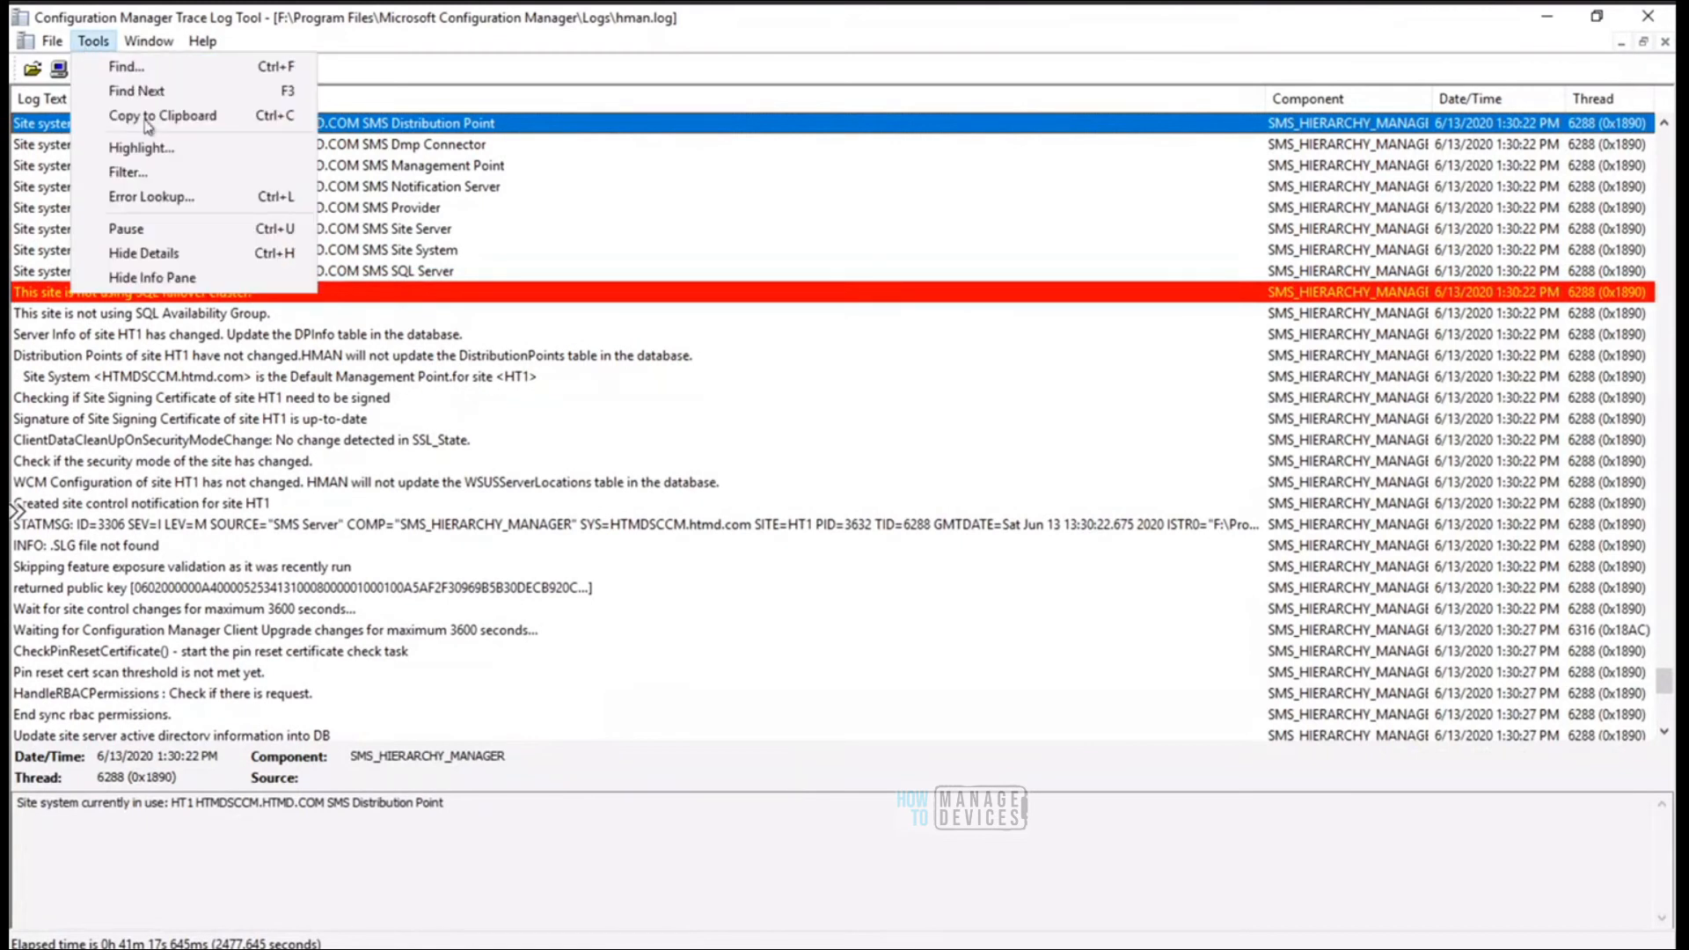
click(161, 175)
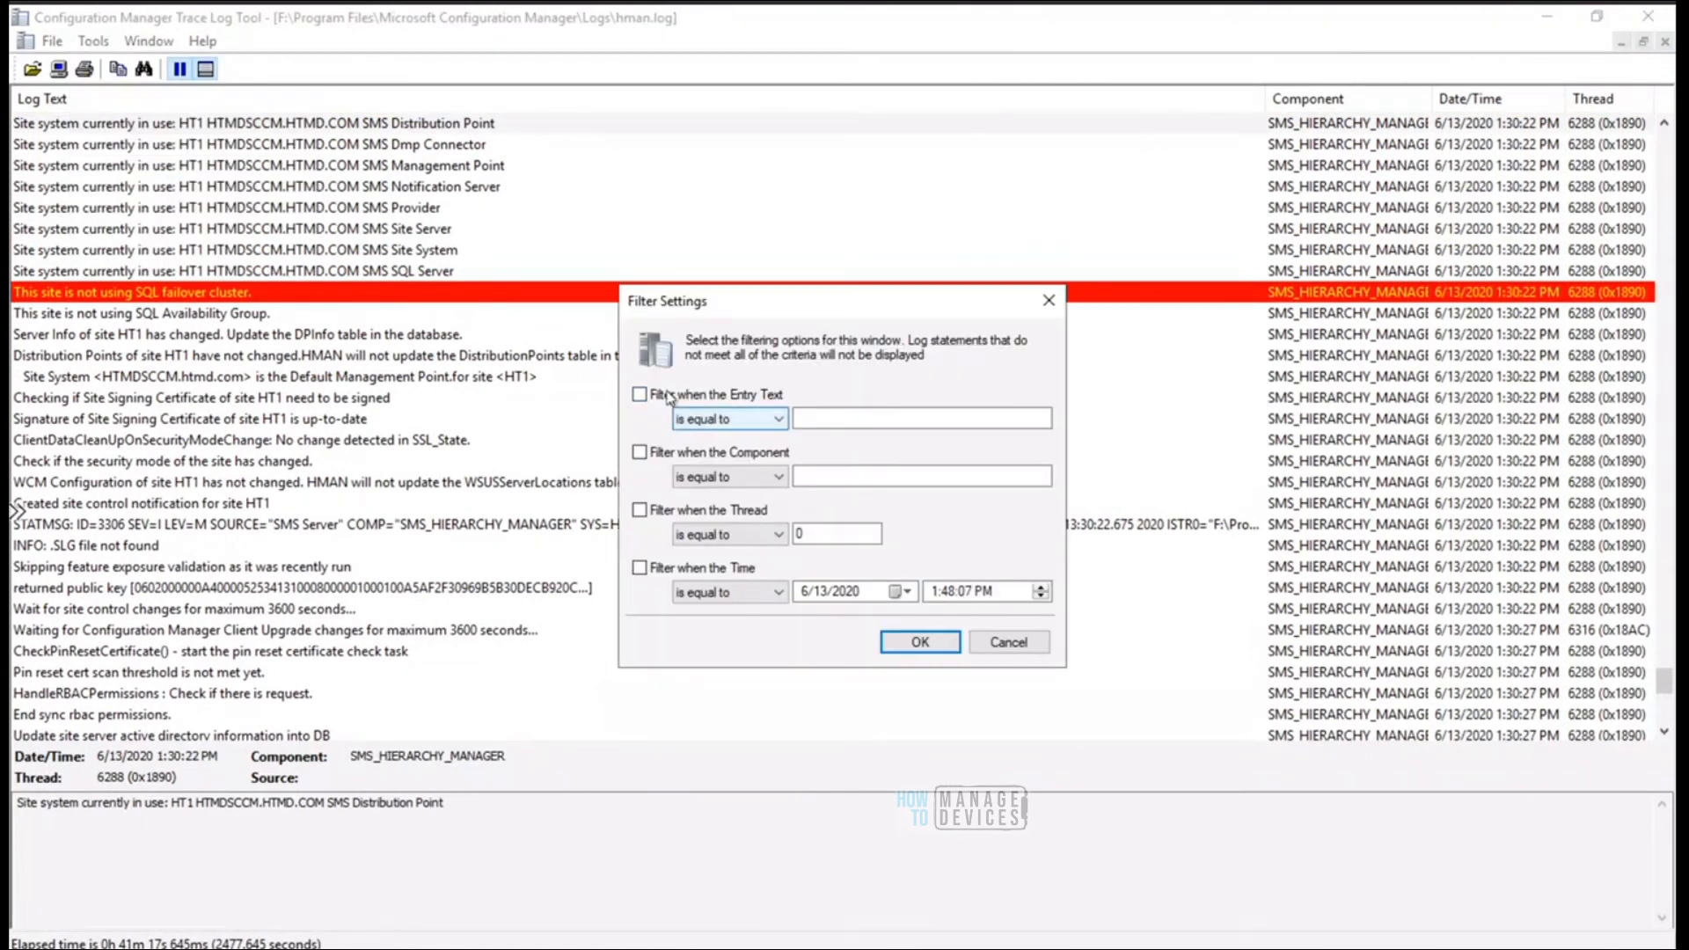
click(732, 395)
click(737, 419)
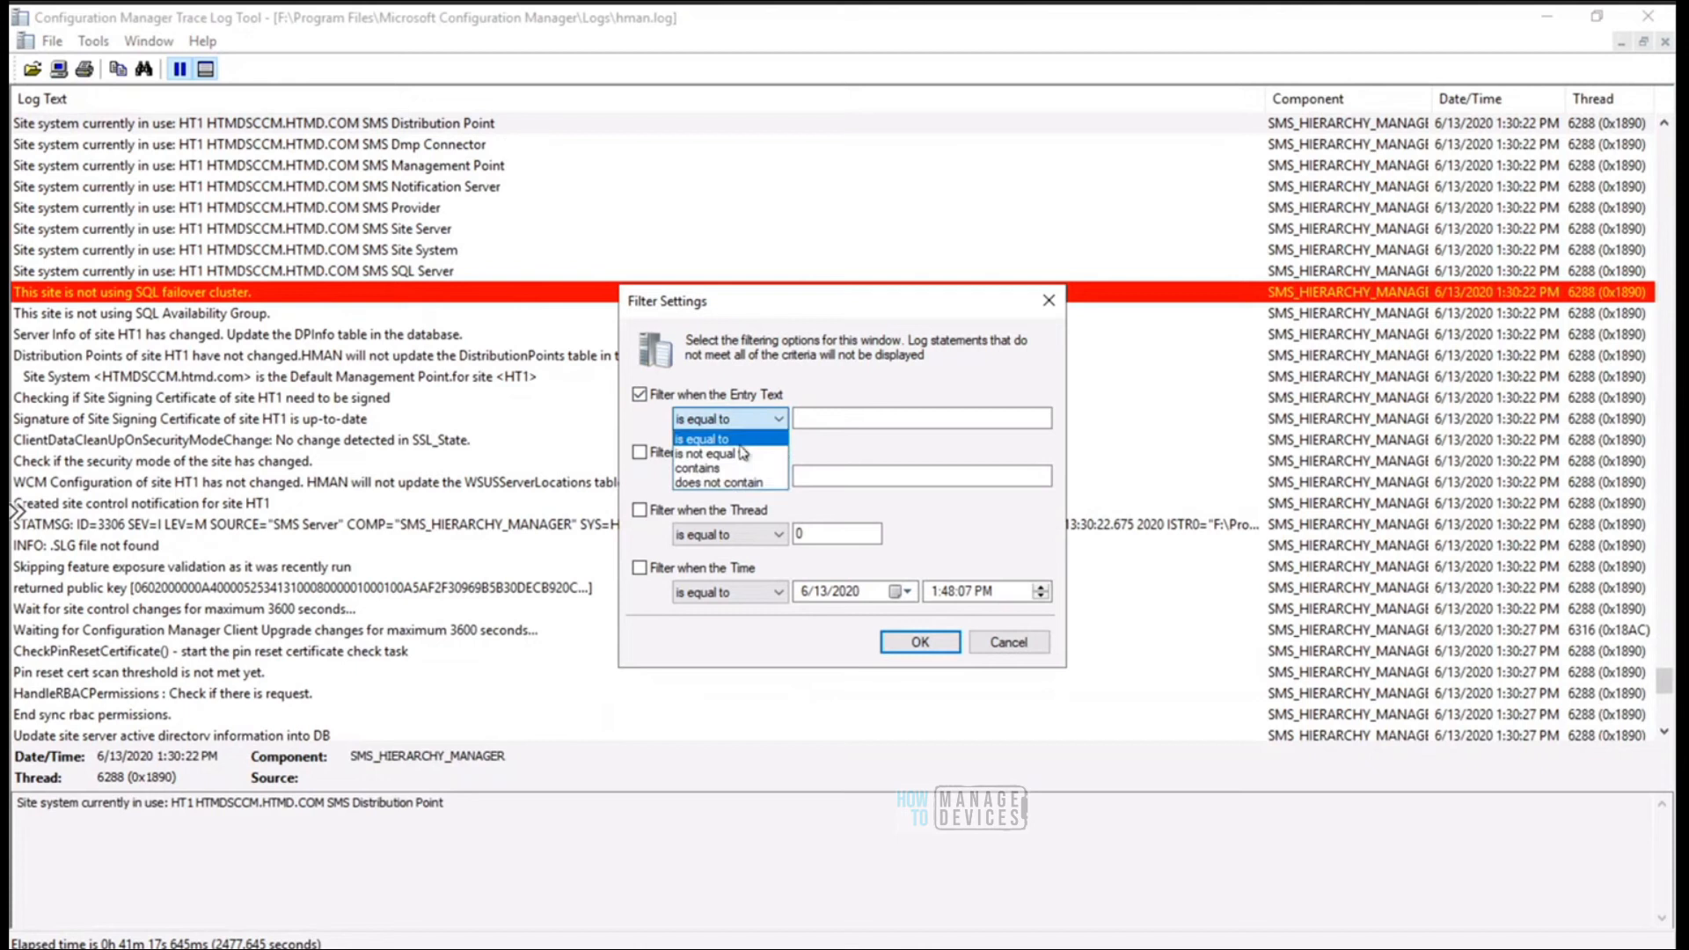
click(735, 463)
click(823, 420)
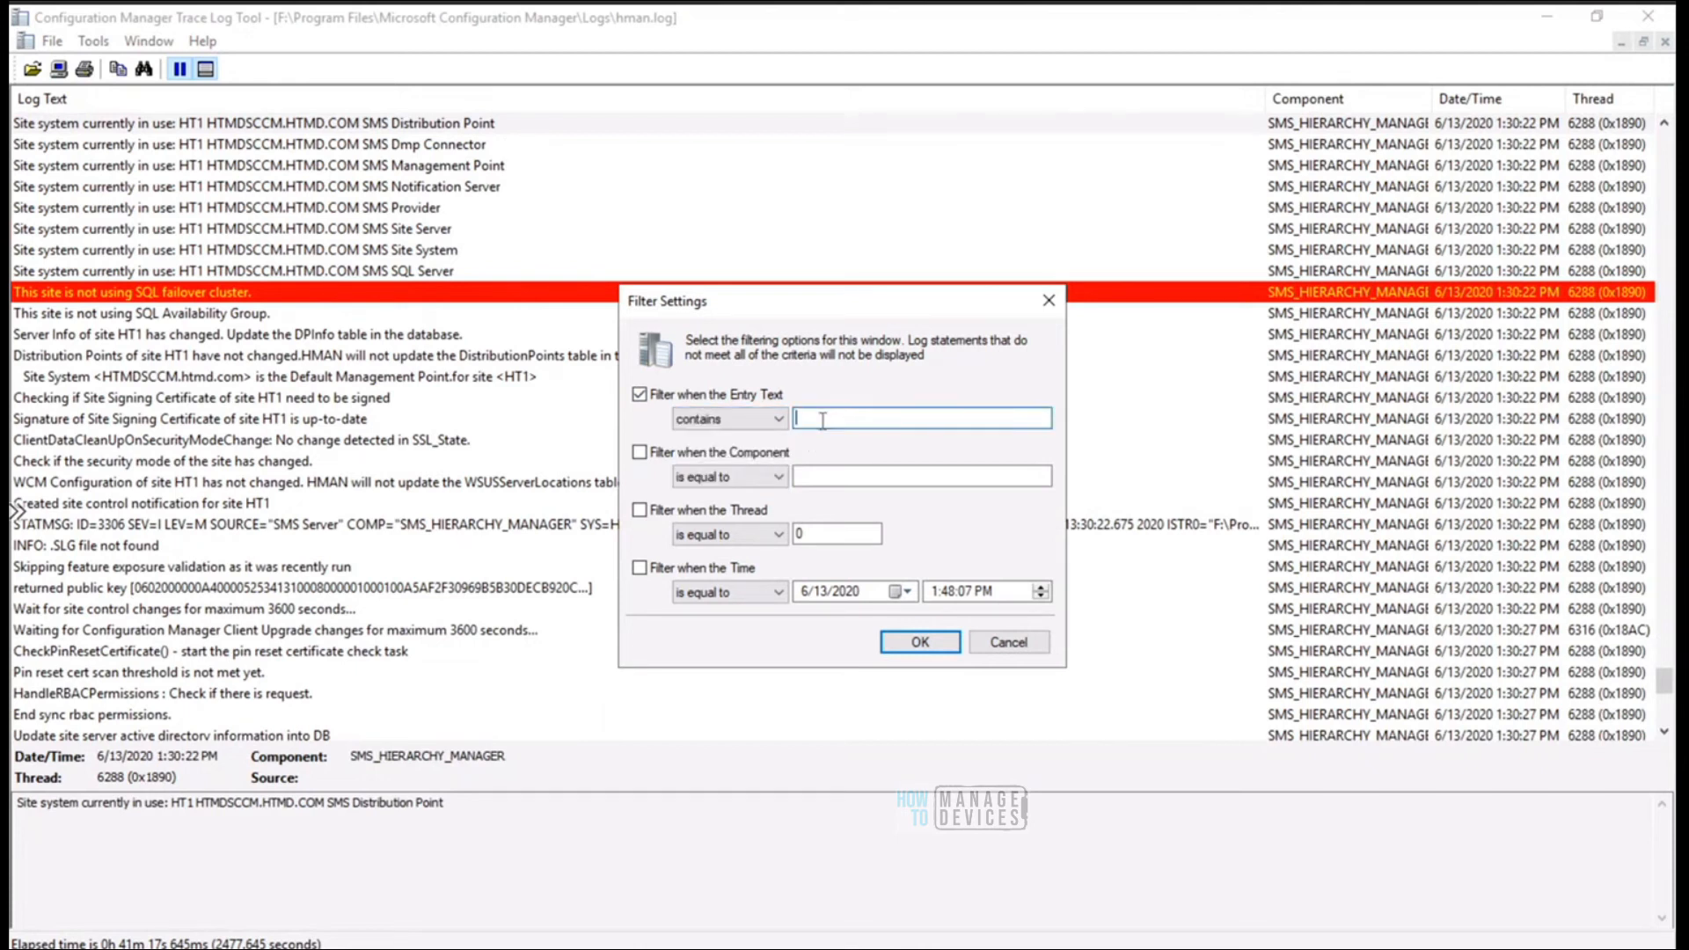
text(distribution Point)
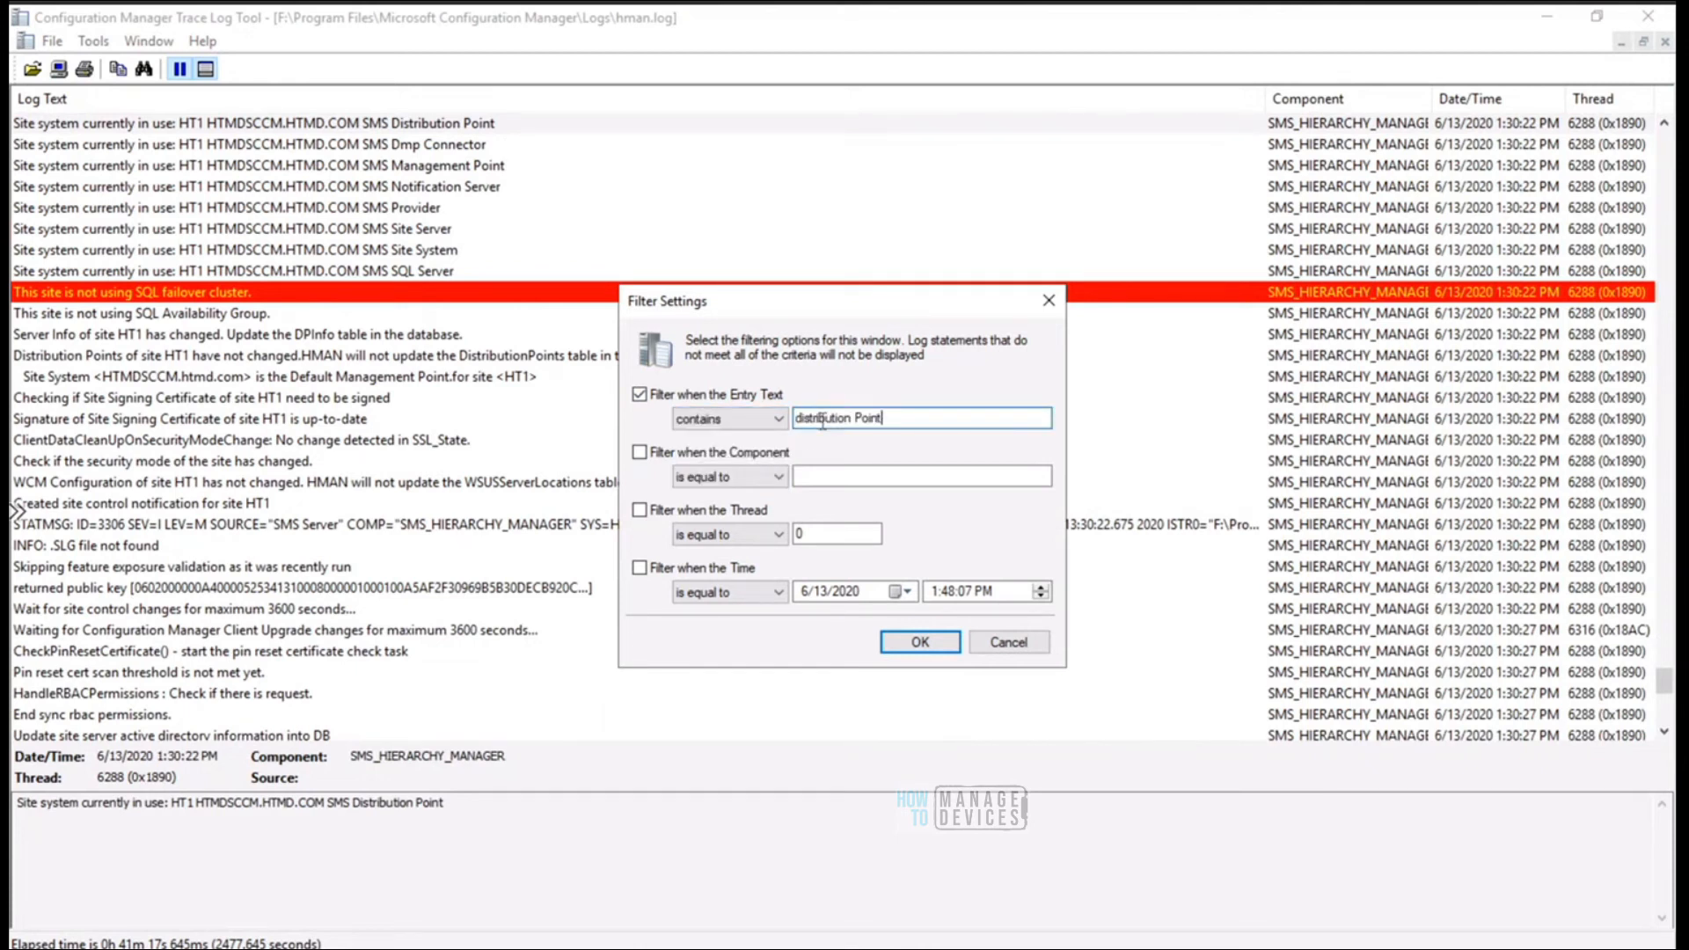
click(919, 640)
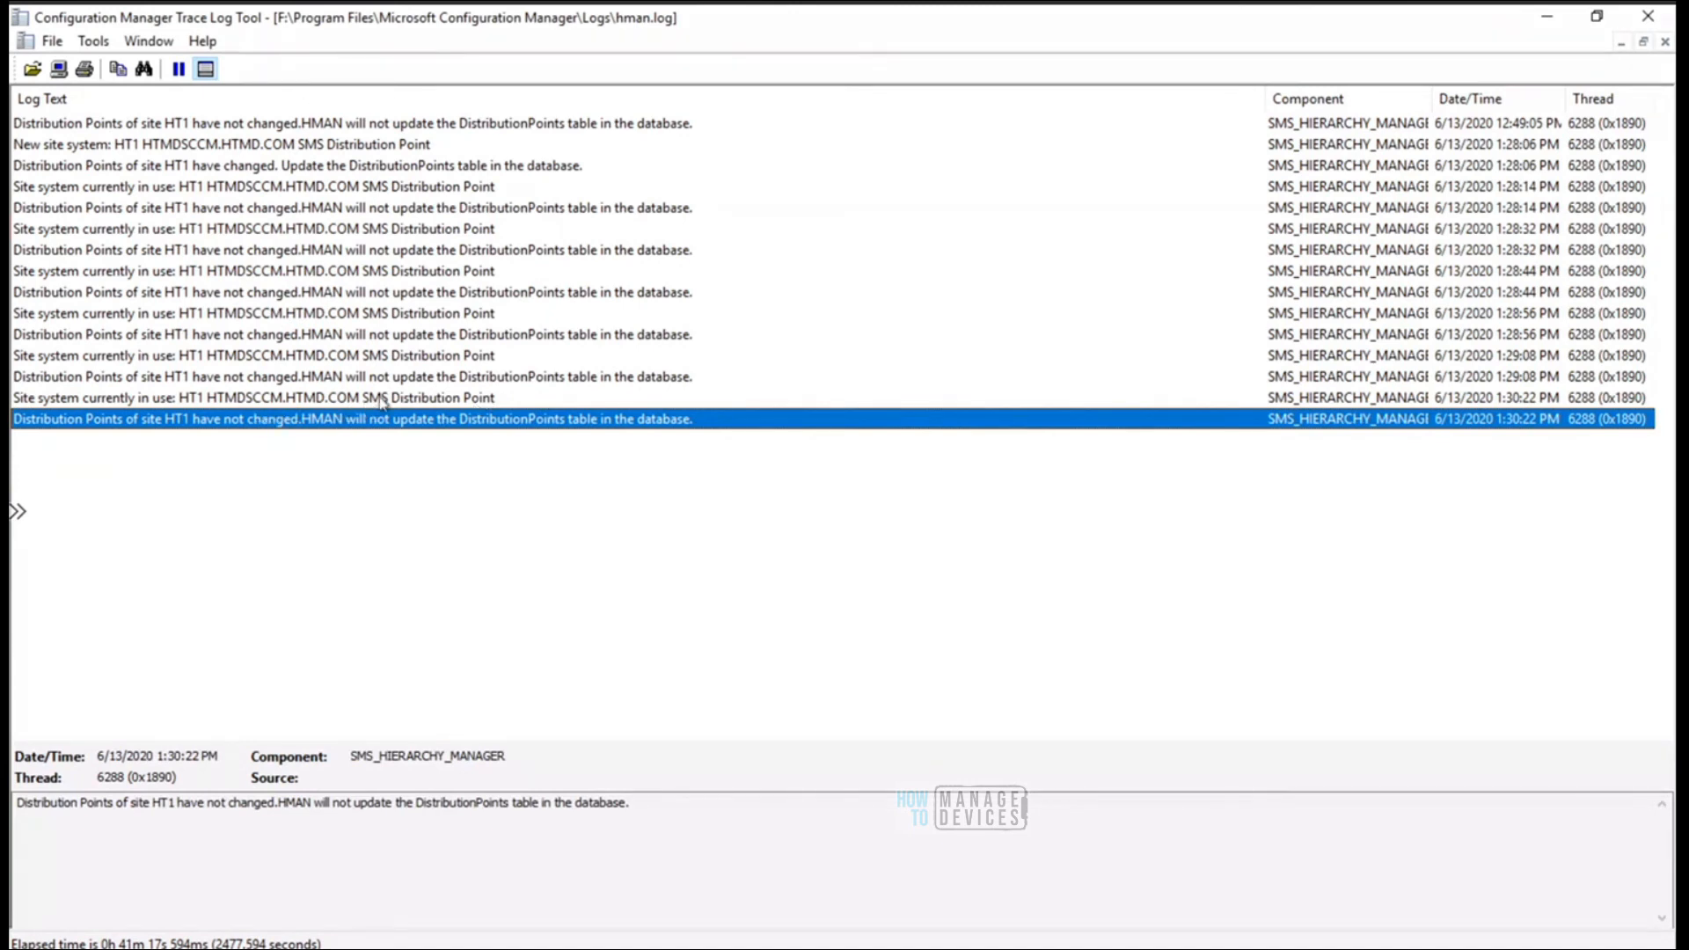
Examine the filtered distribution point entries, including the 1:28:06 PM DistributionPoints table update and the 1:28:14 PM site system line
click(381, 401)
click(374, 378)
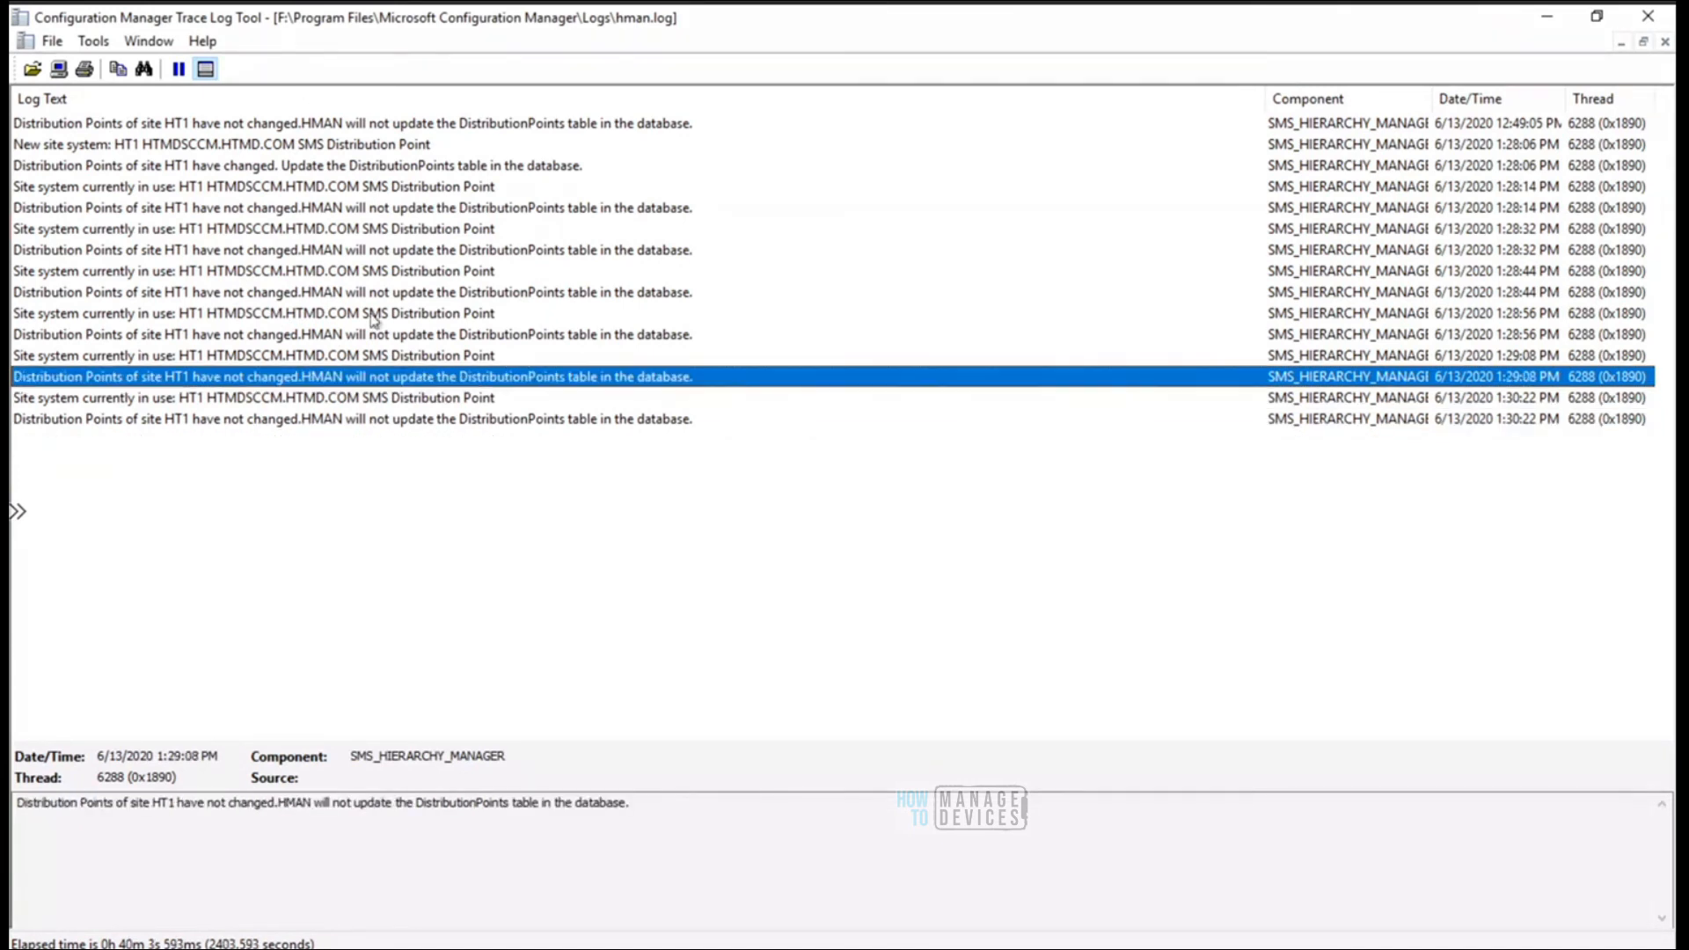
click(428, 129)
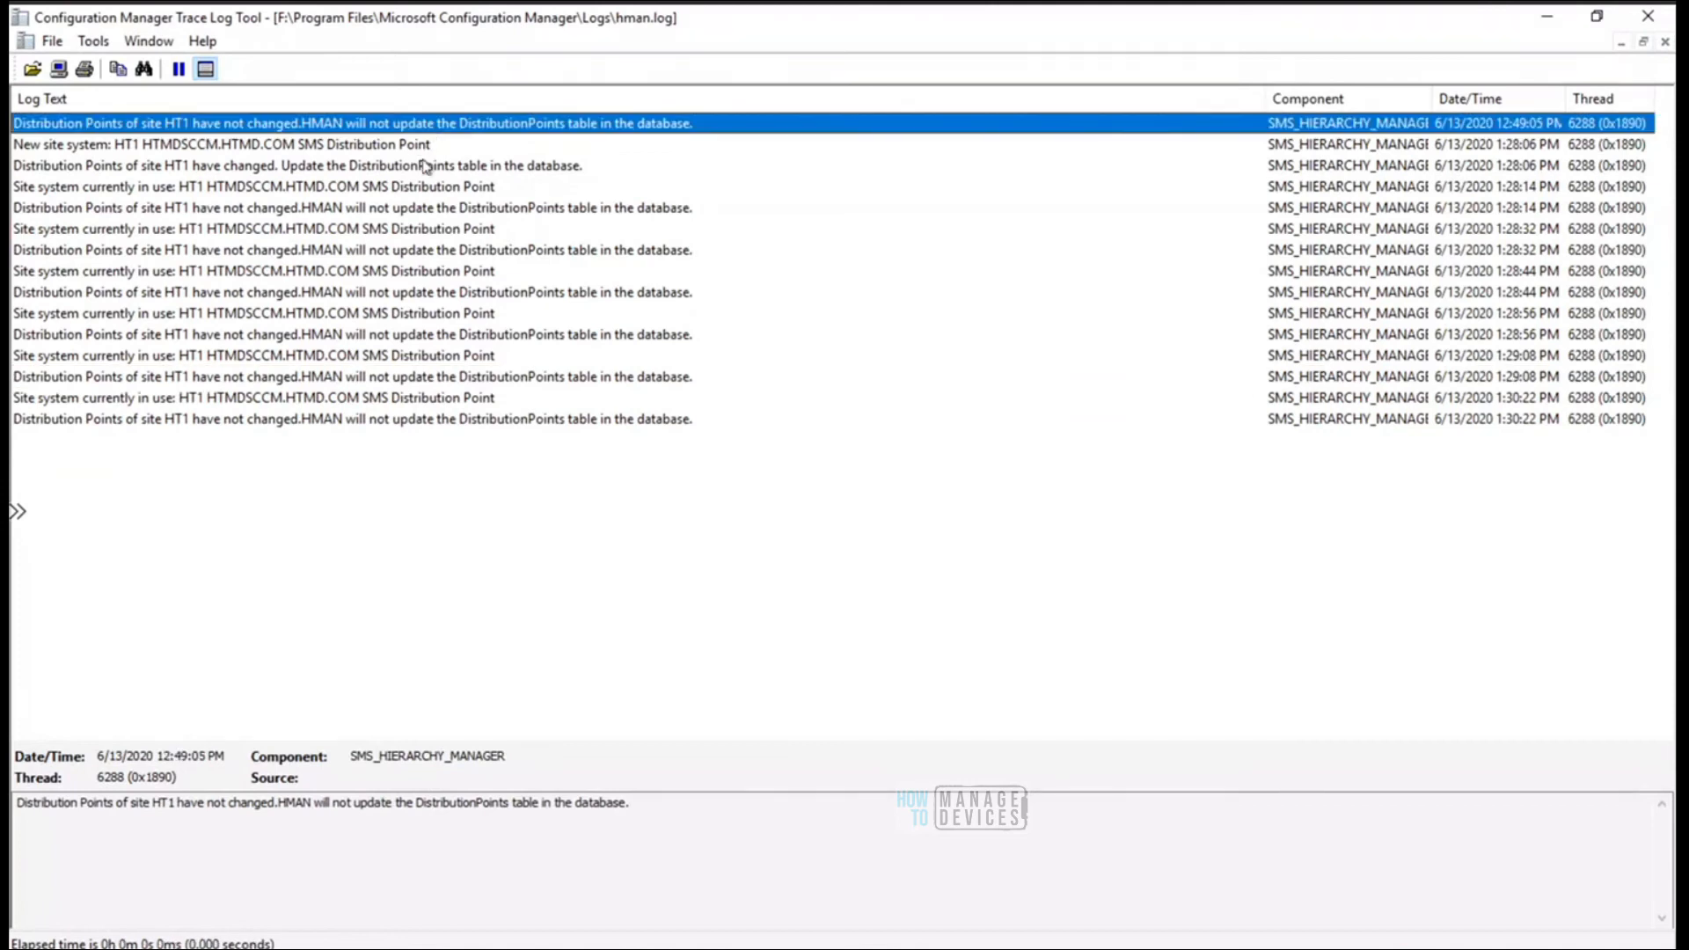
click(238, 167)
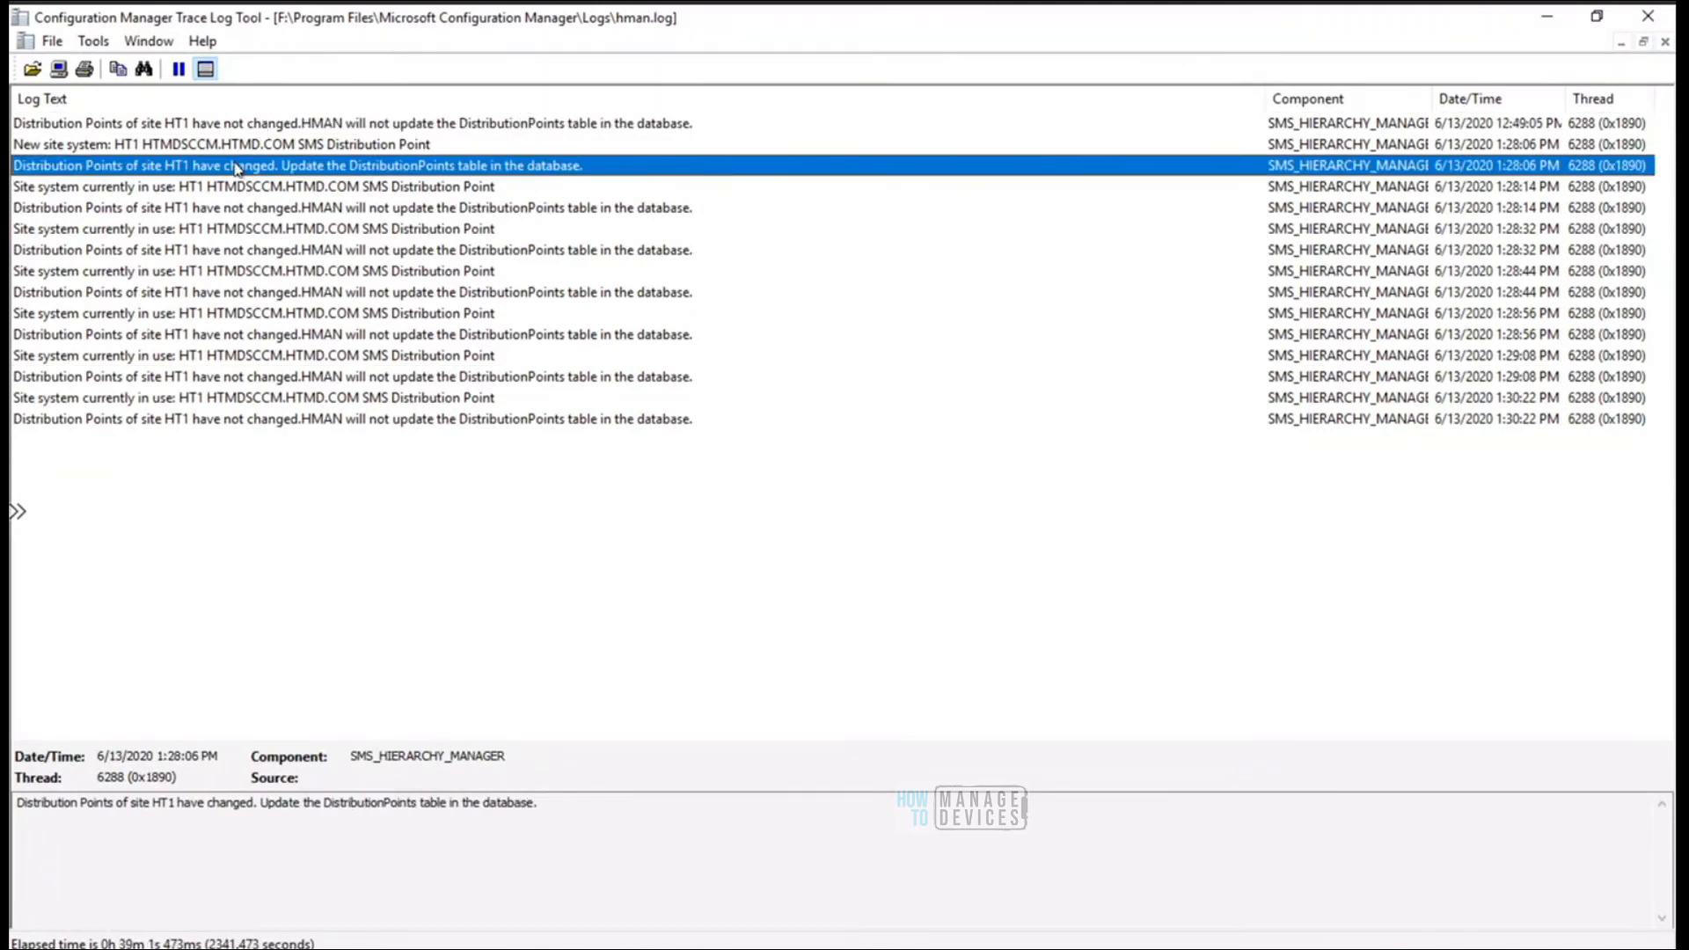
click(310, 194)
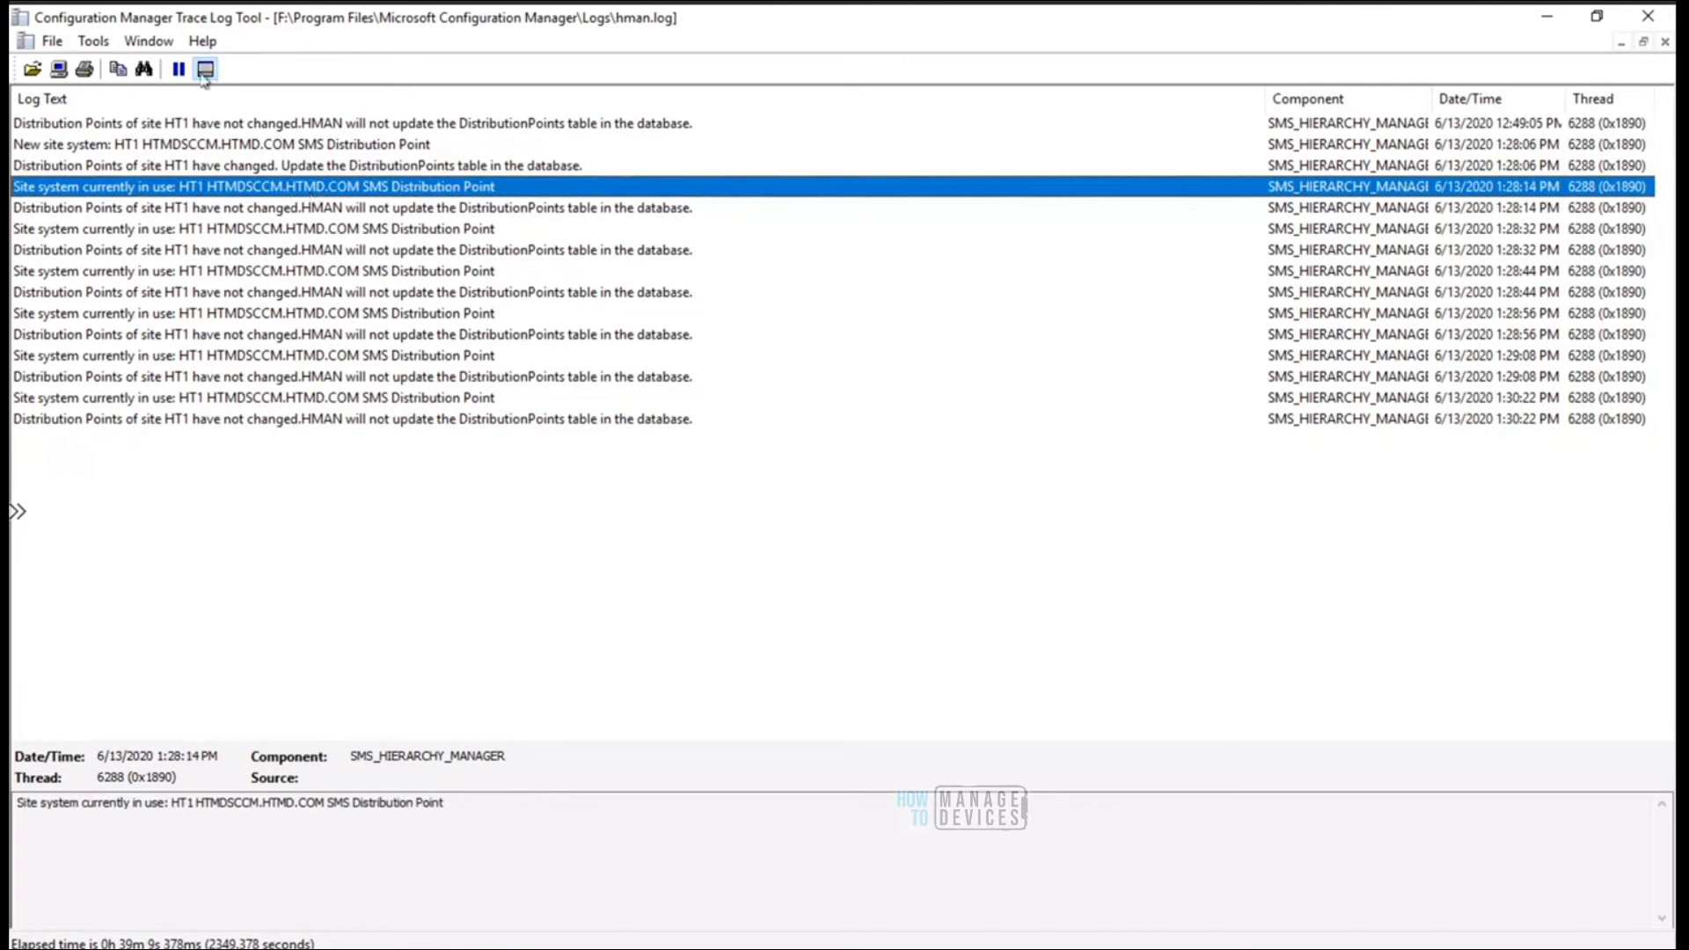
Turn off the entry text filter on hman.log
click(93, 41)
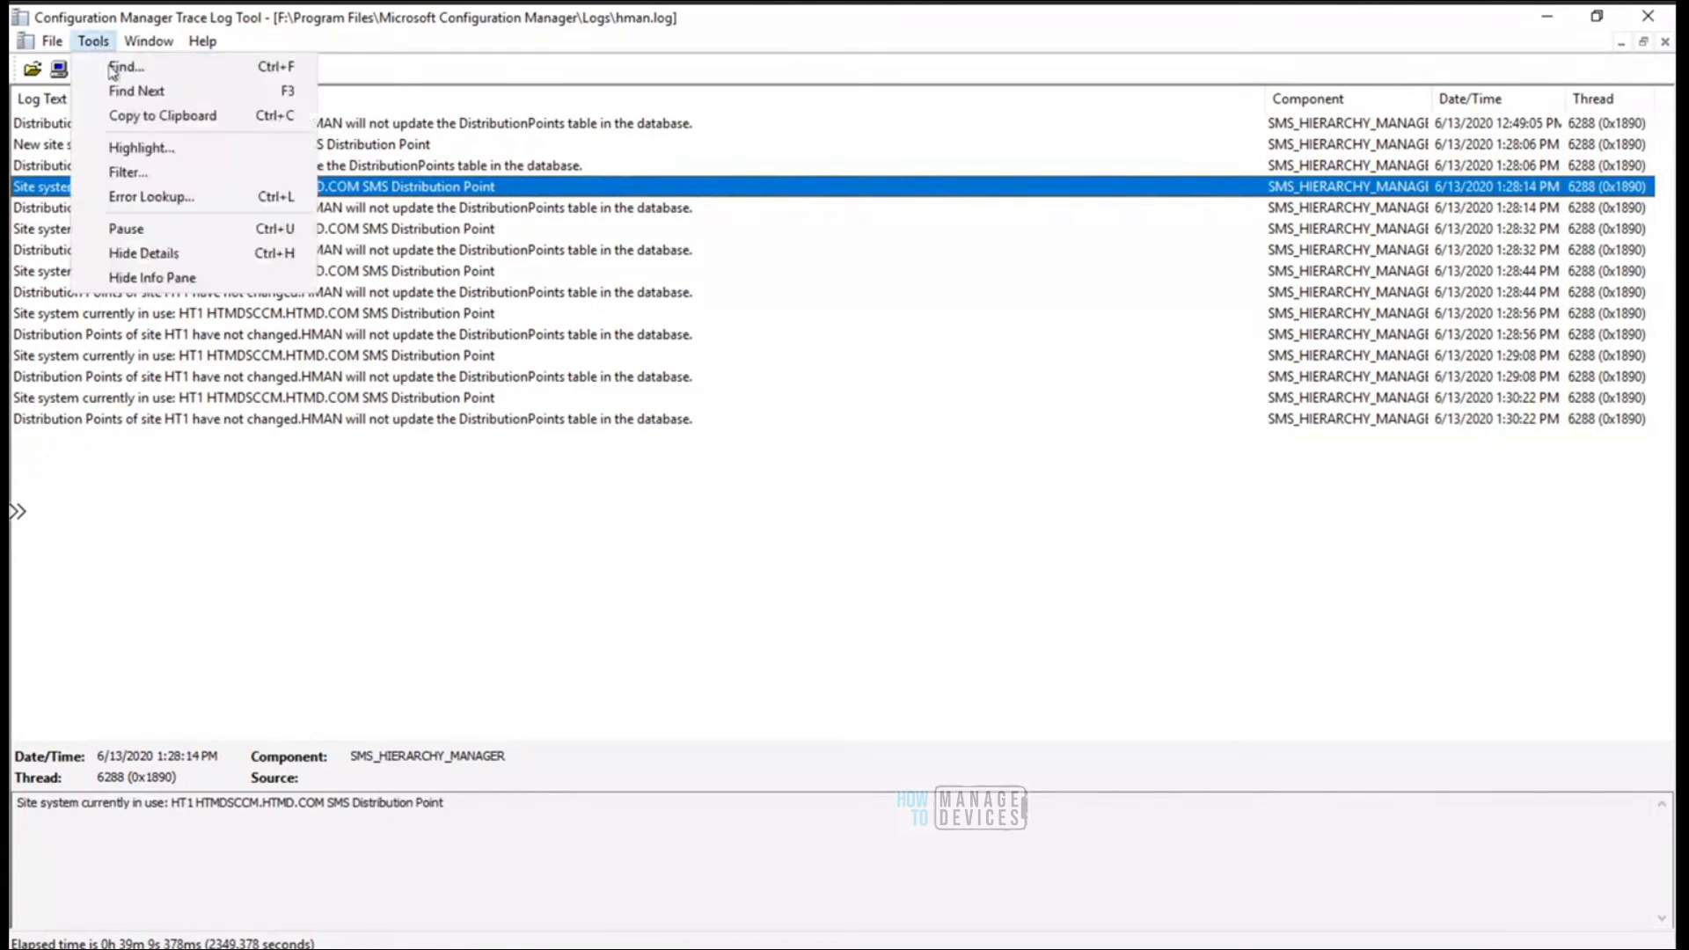
click(132, 172)
click(649, 398)
click(919, 642)
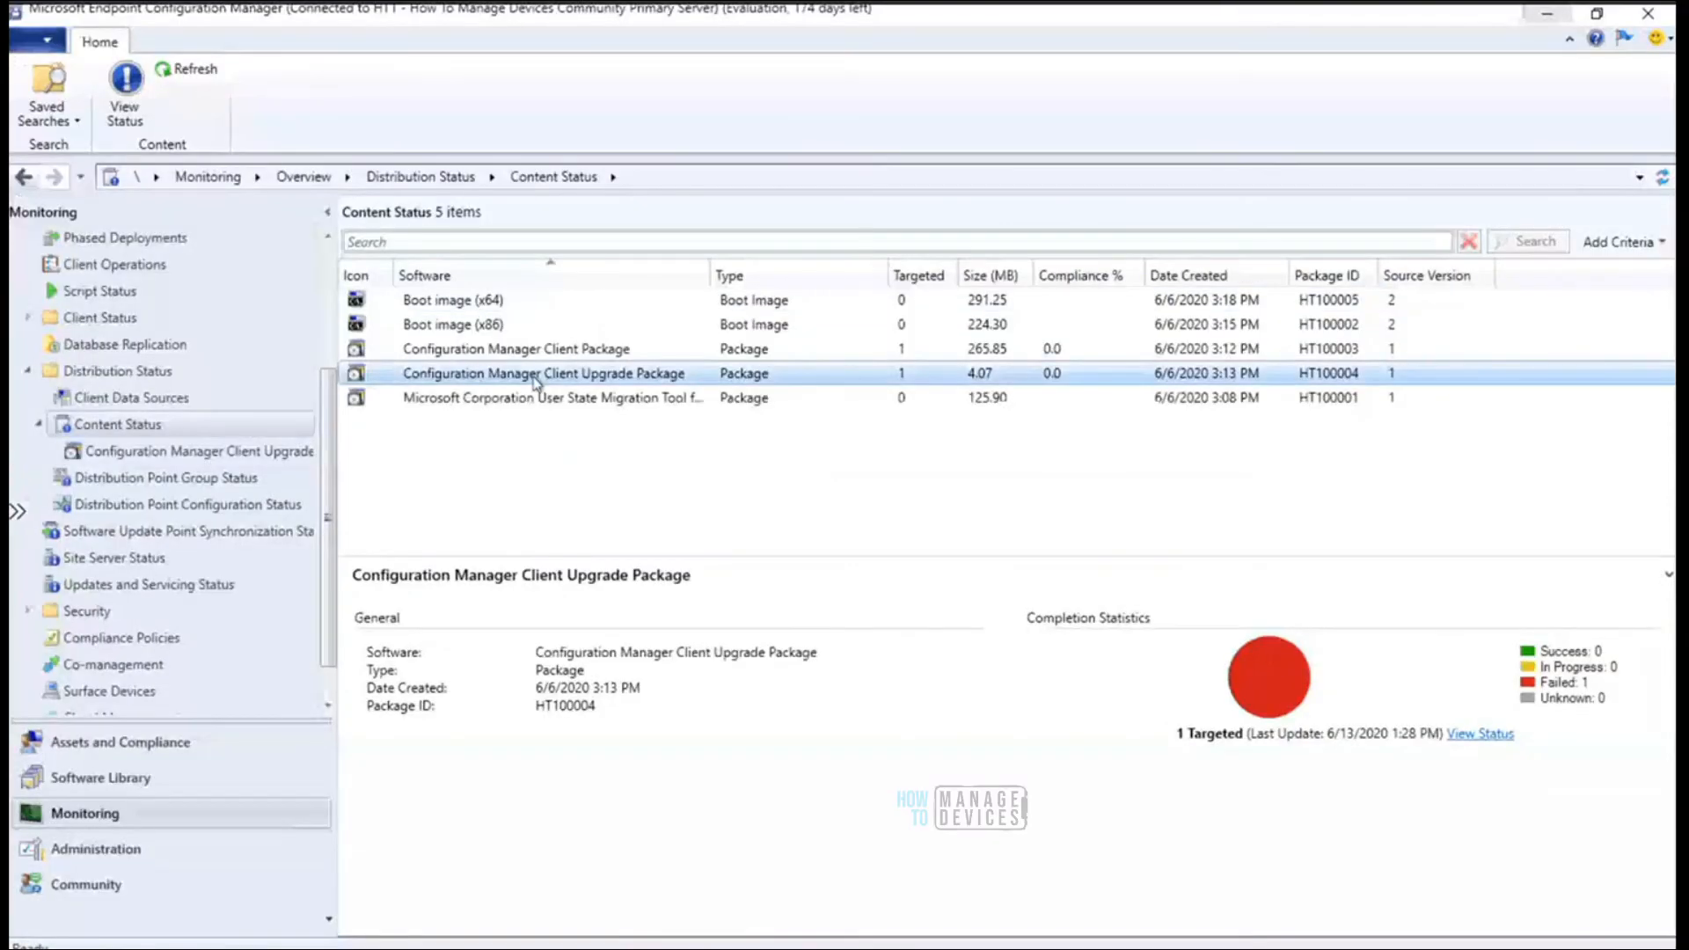
Switch to the Configuration Manager console and select the Configuration Manager Client Upgrade Package in Content Status
right_click(535, 378)
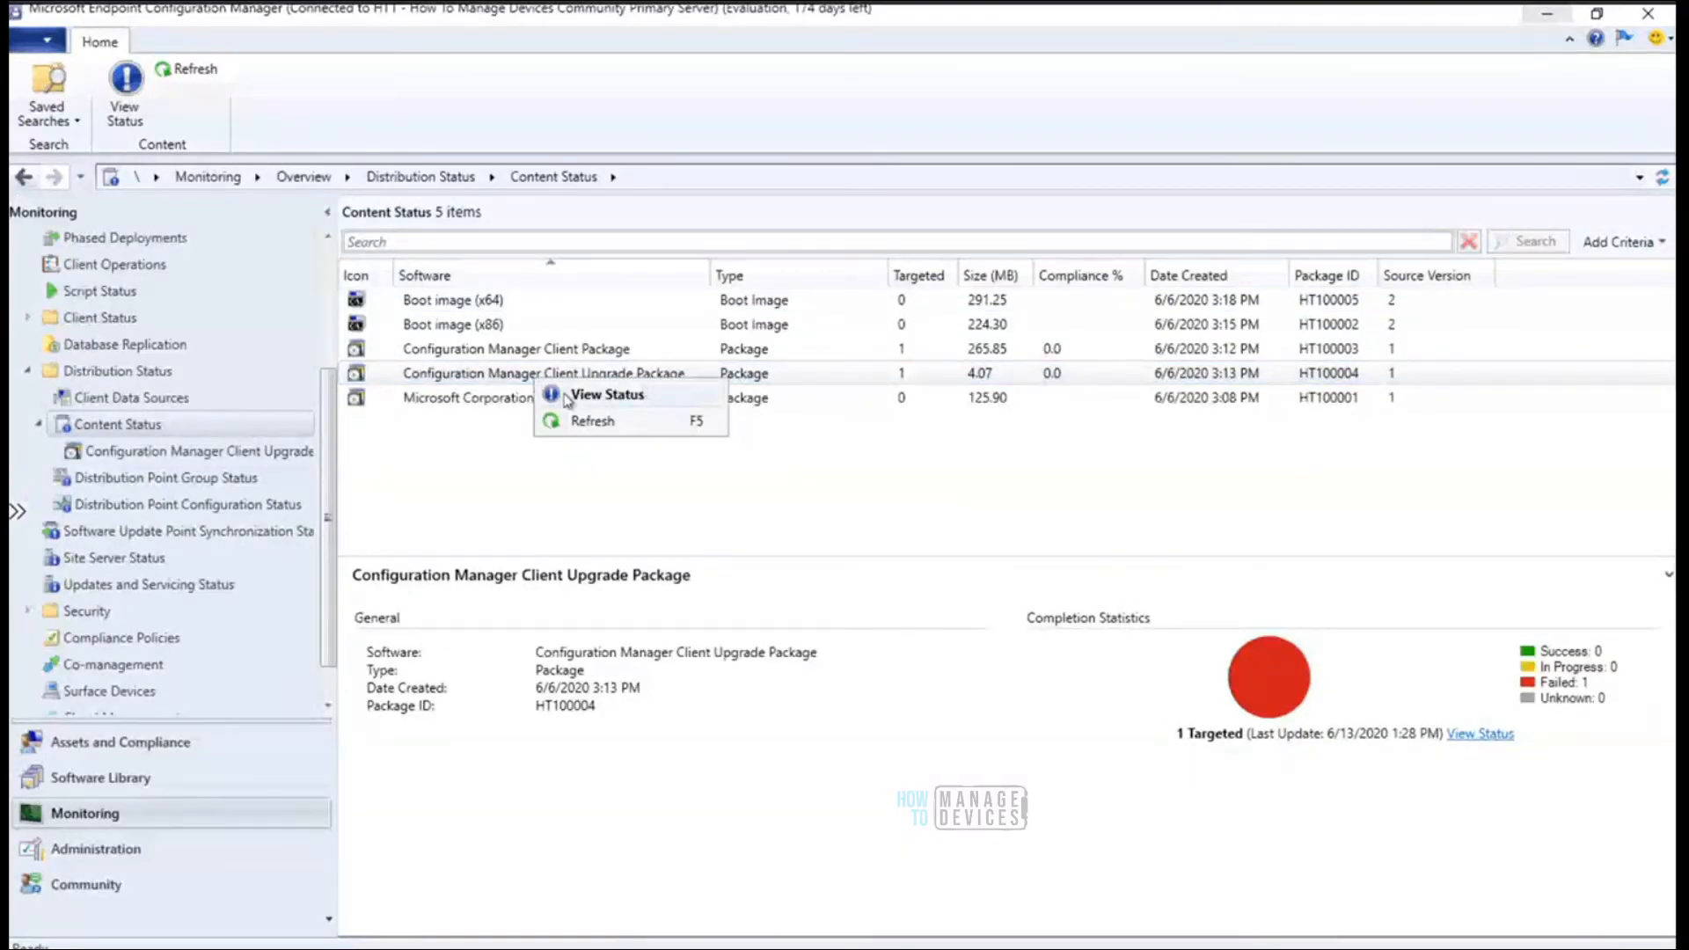
click(499, 376)
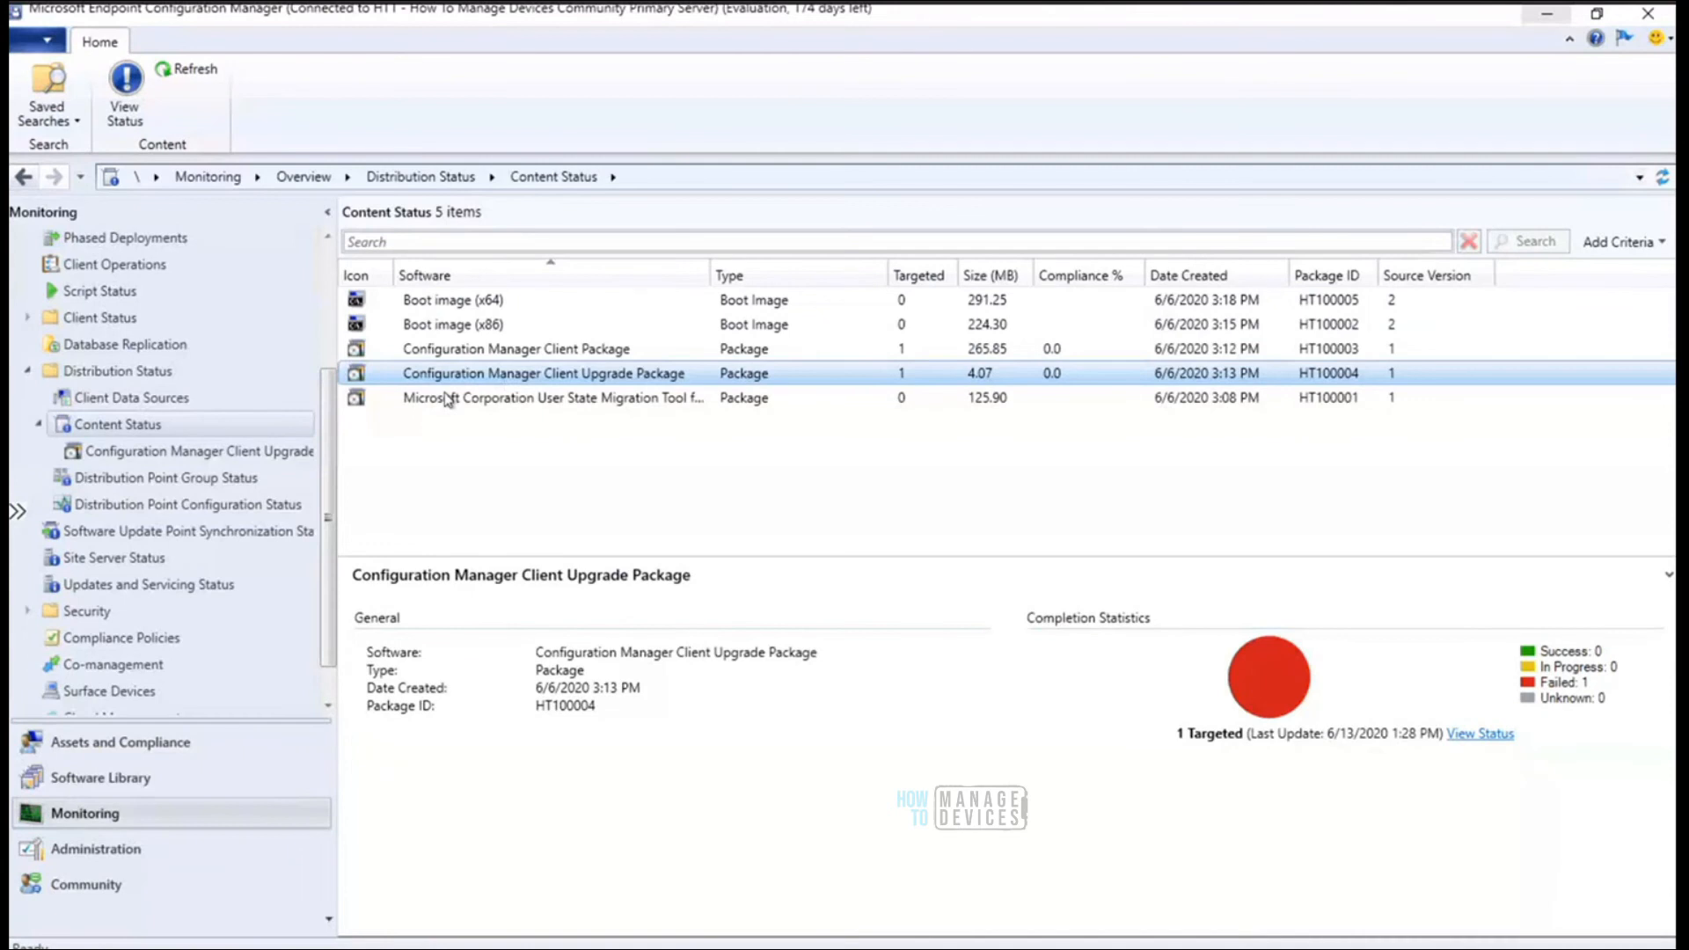
Update the distribution points for the Configuration Manager Client Package from Packages in the Software Library and confirm
click(102, 780)
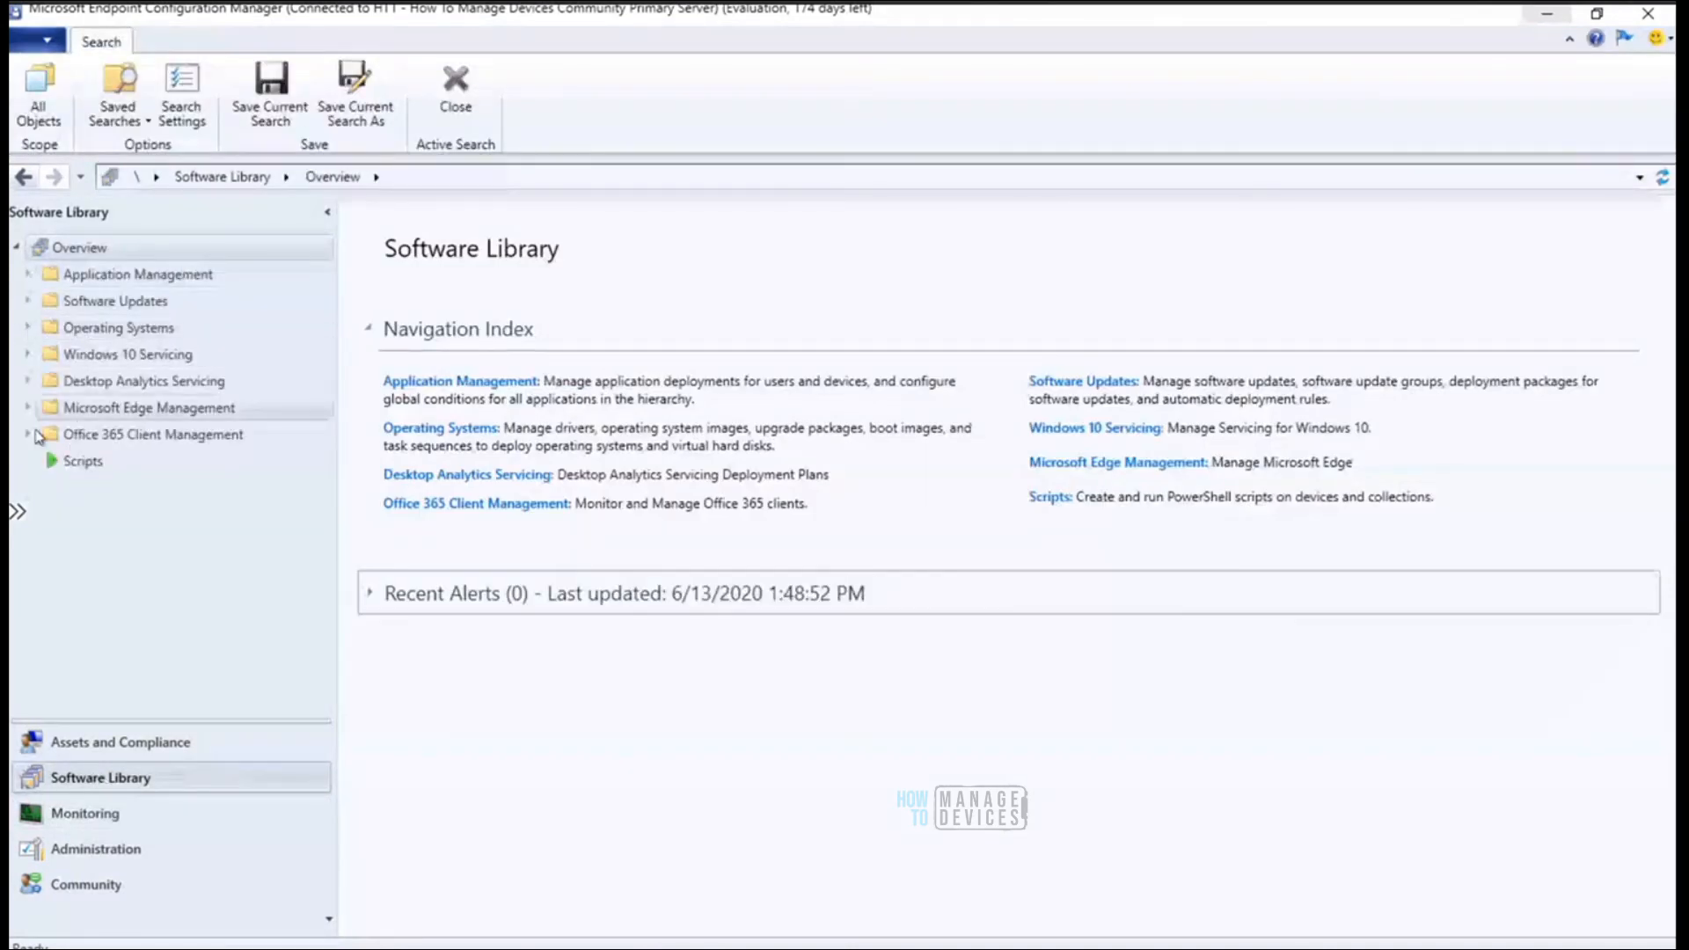
click(28, 301)
click(28, 275)
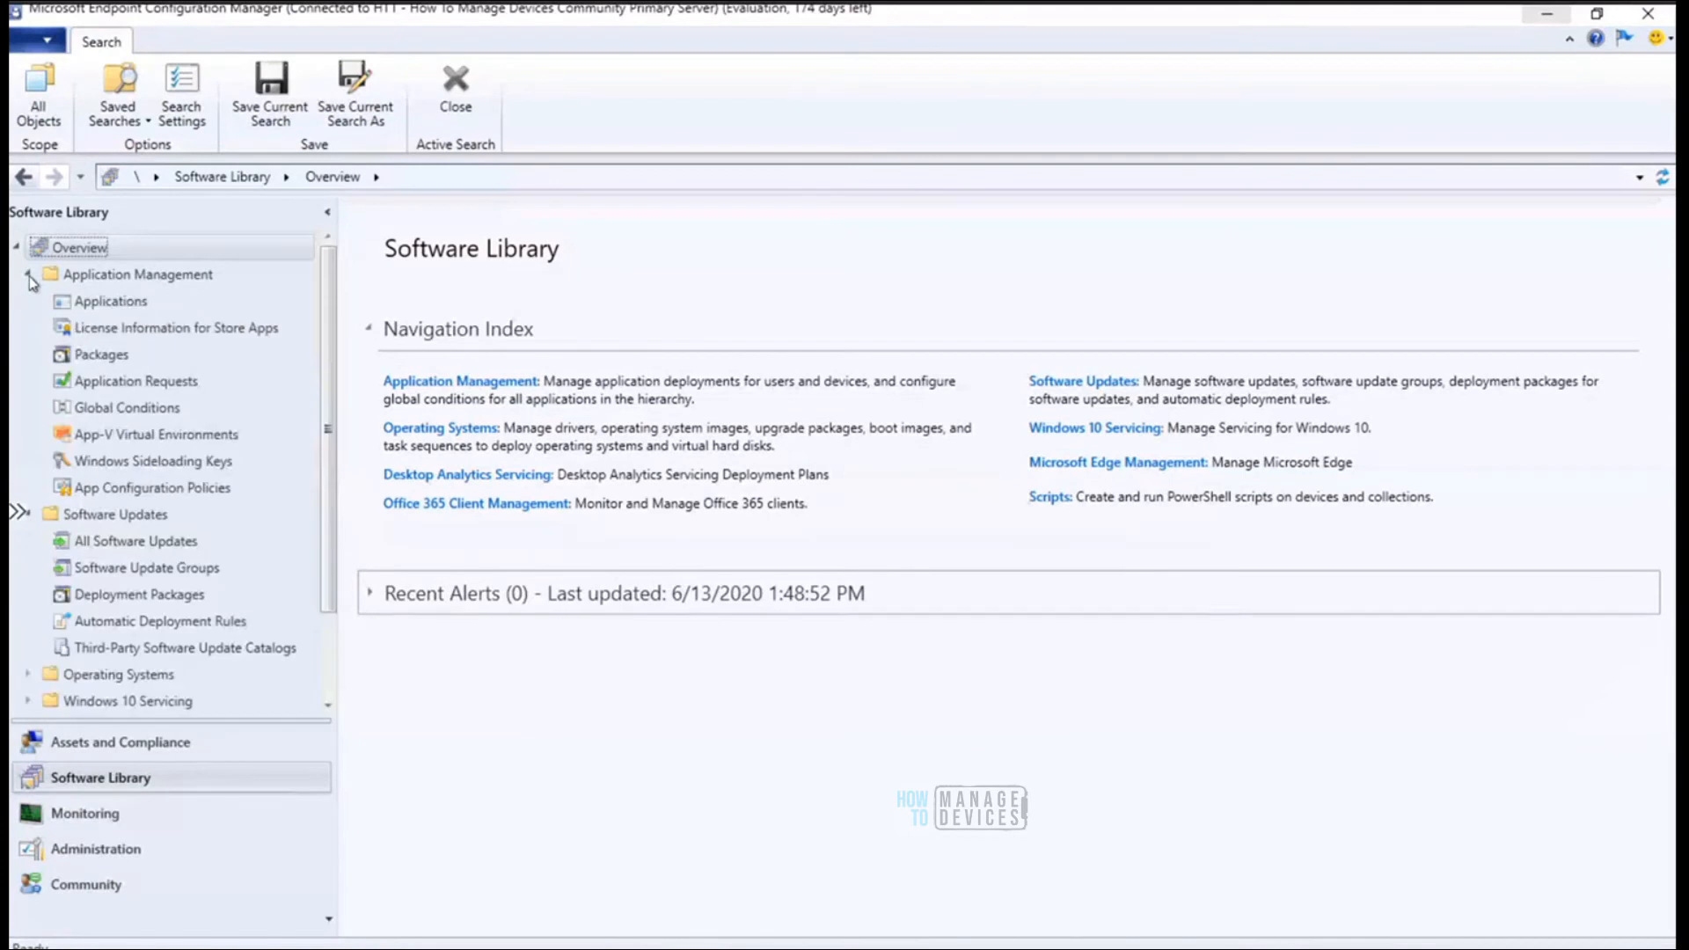
click(95, 361)
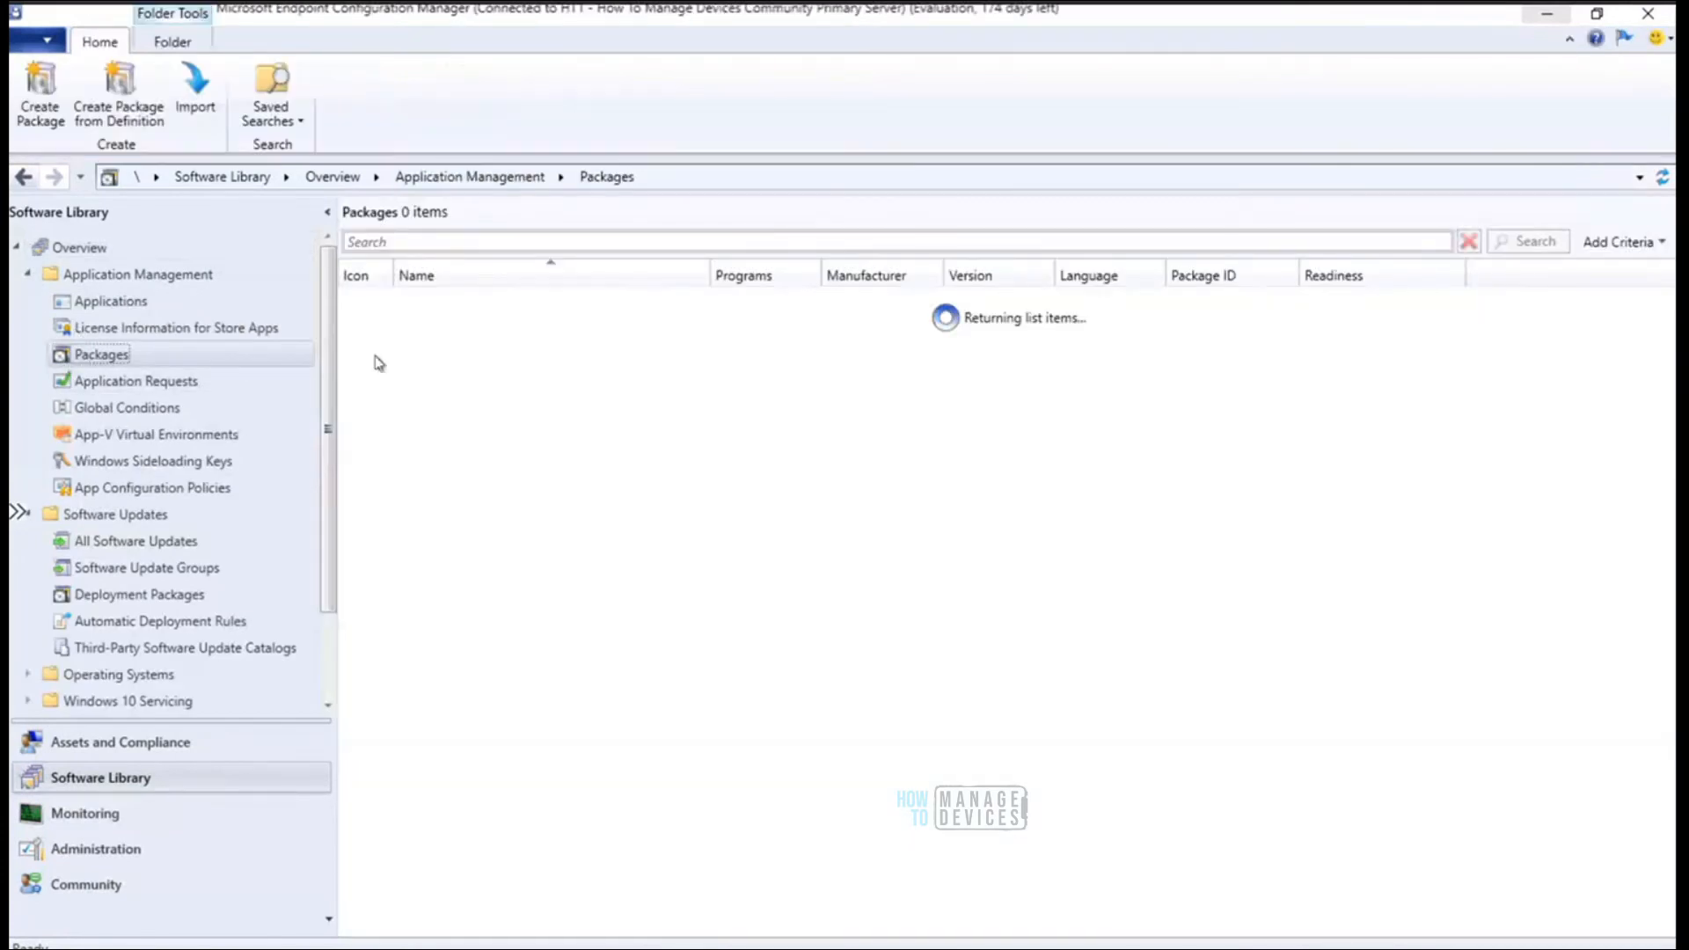
right_click(479, 304)
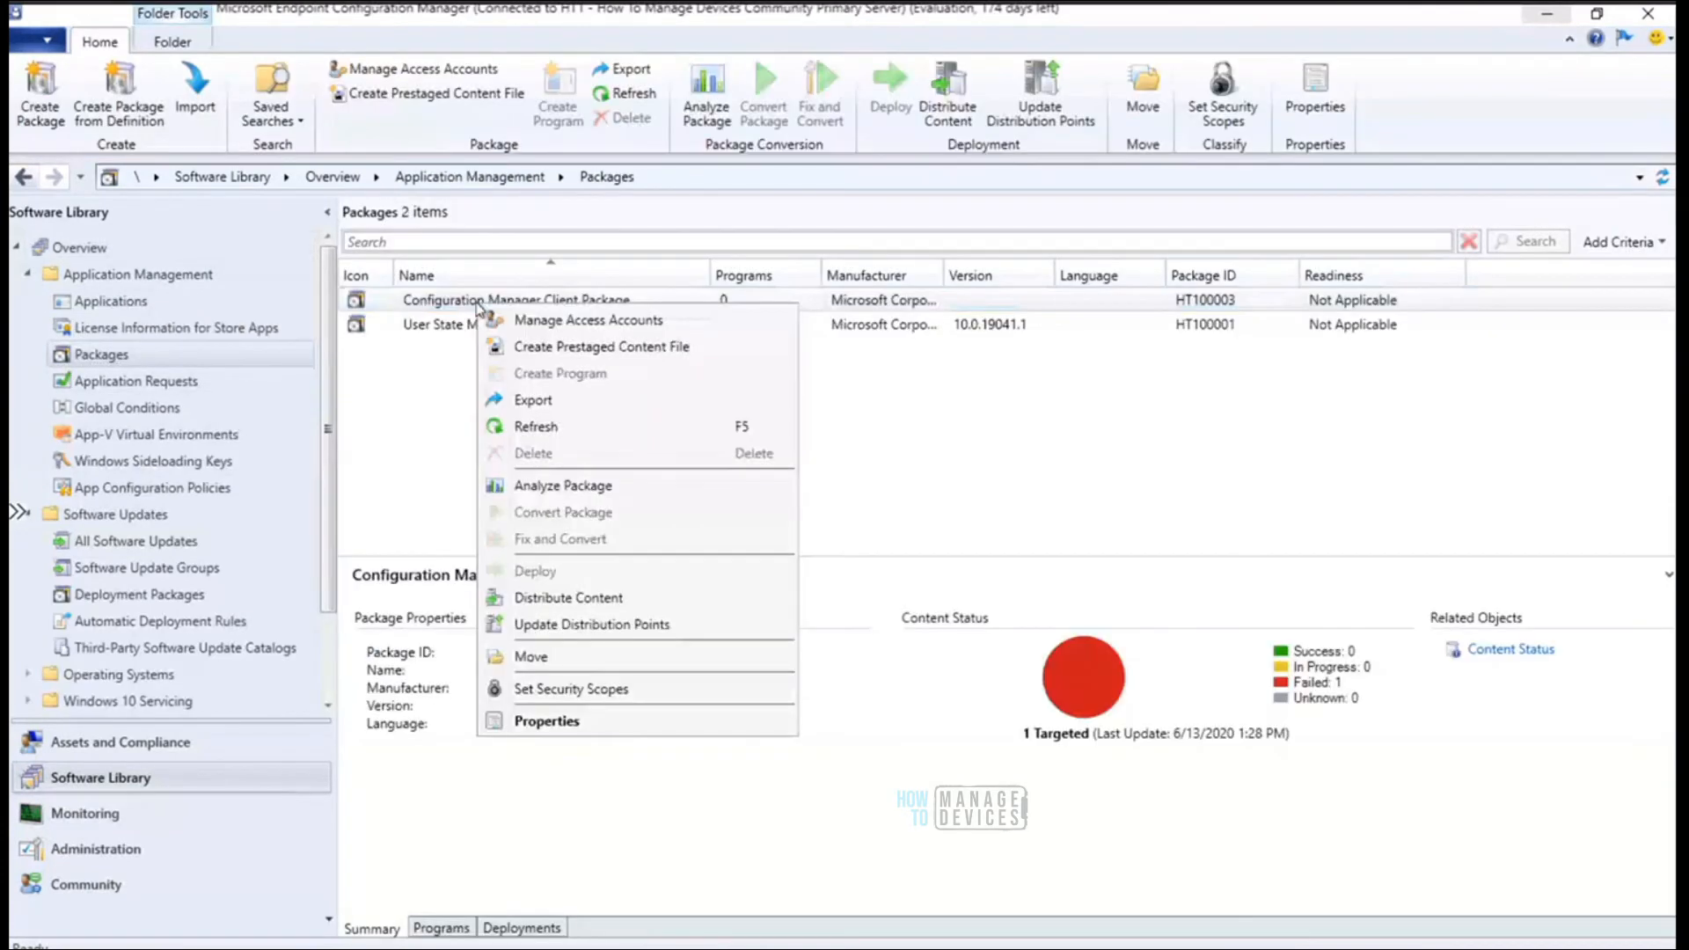
click(654, 627)
click(918, 592)
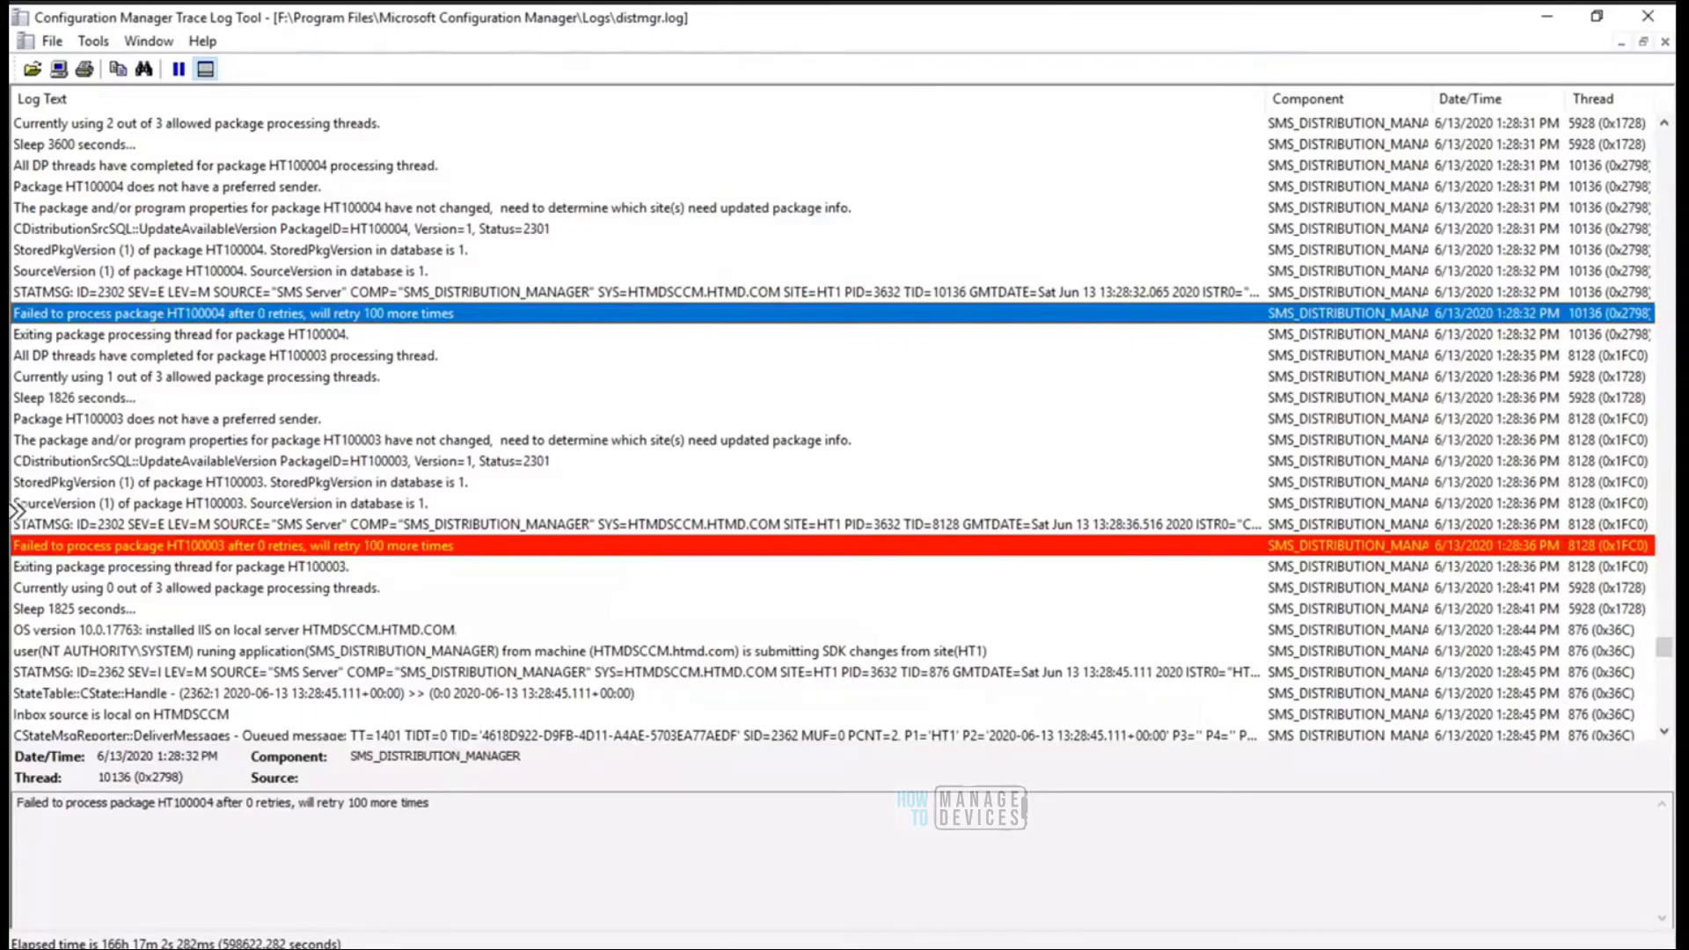
Switch to distmgr.log and go to its newest entries to follow the package update
click(821, 674)
drag(1663, 648, 1669, 748)
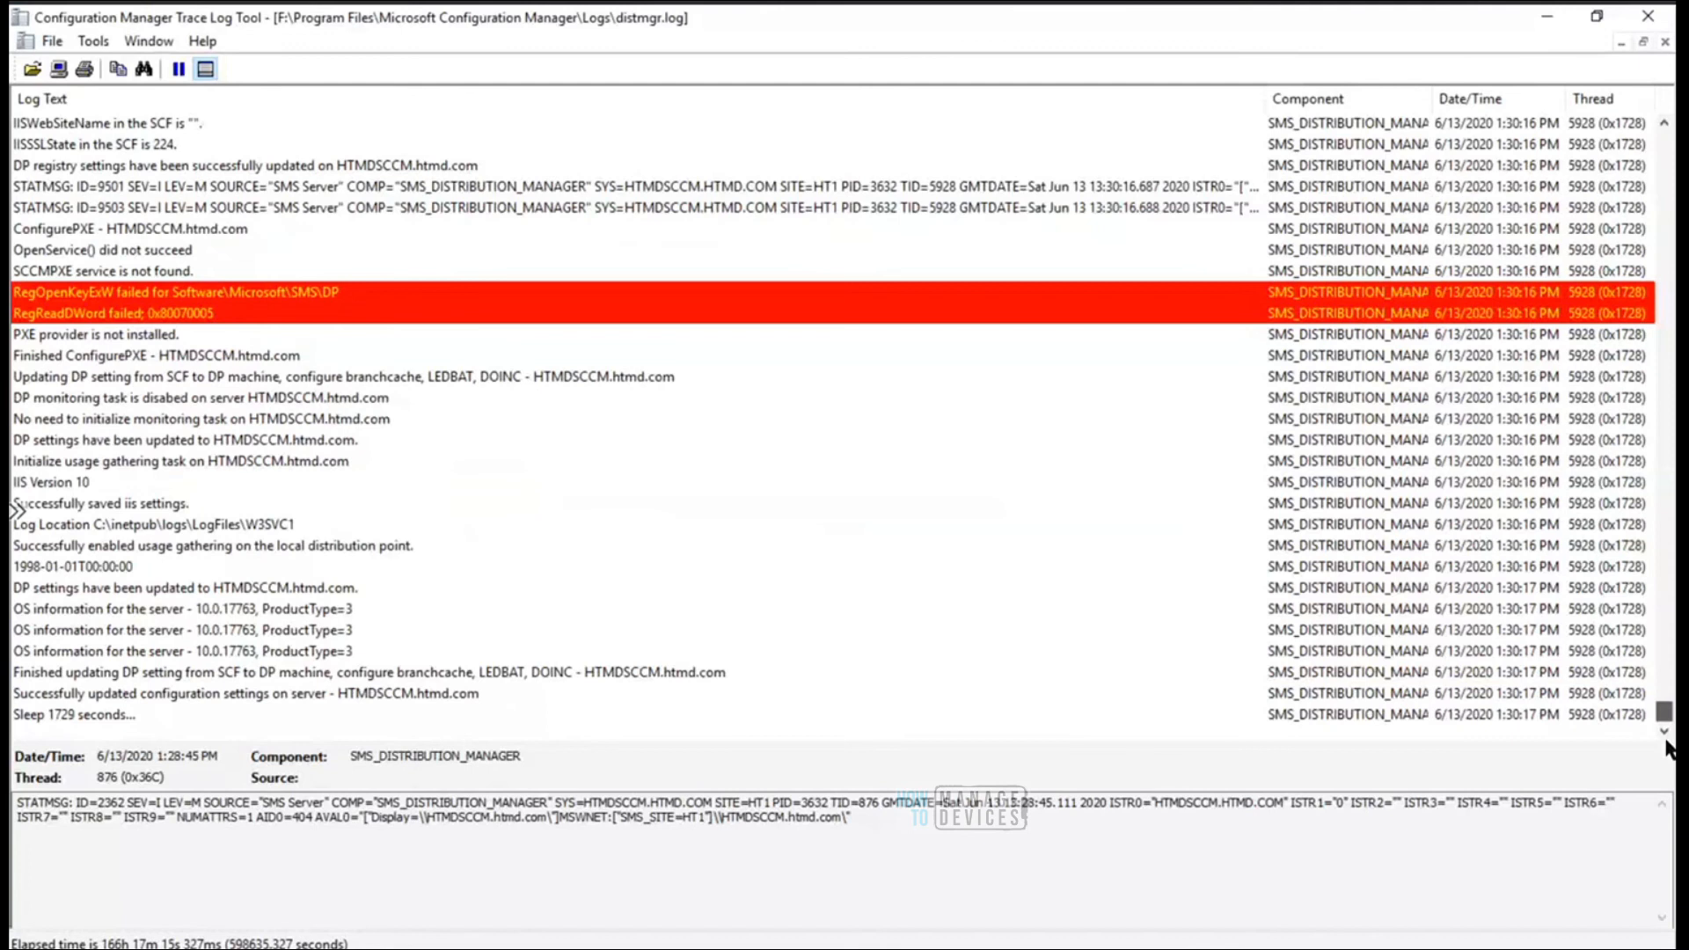
click(134, 714)
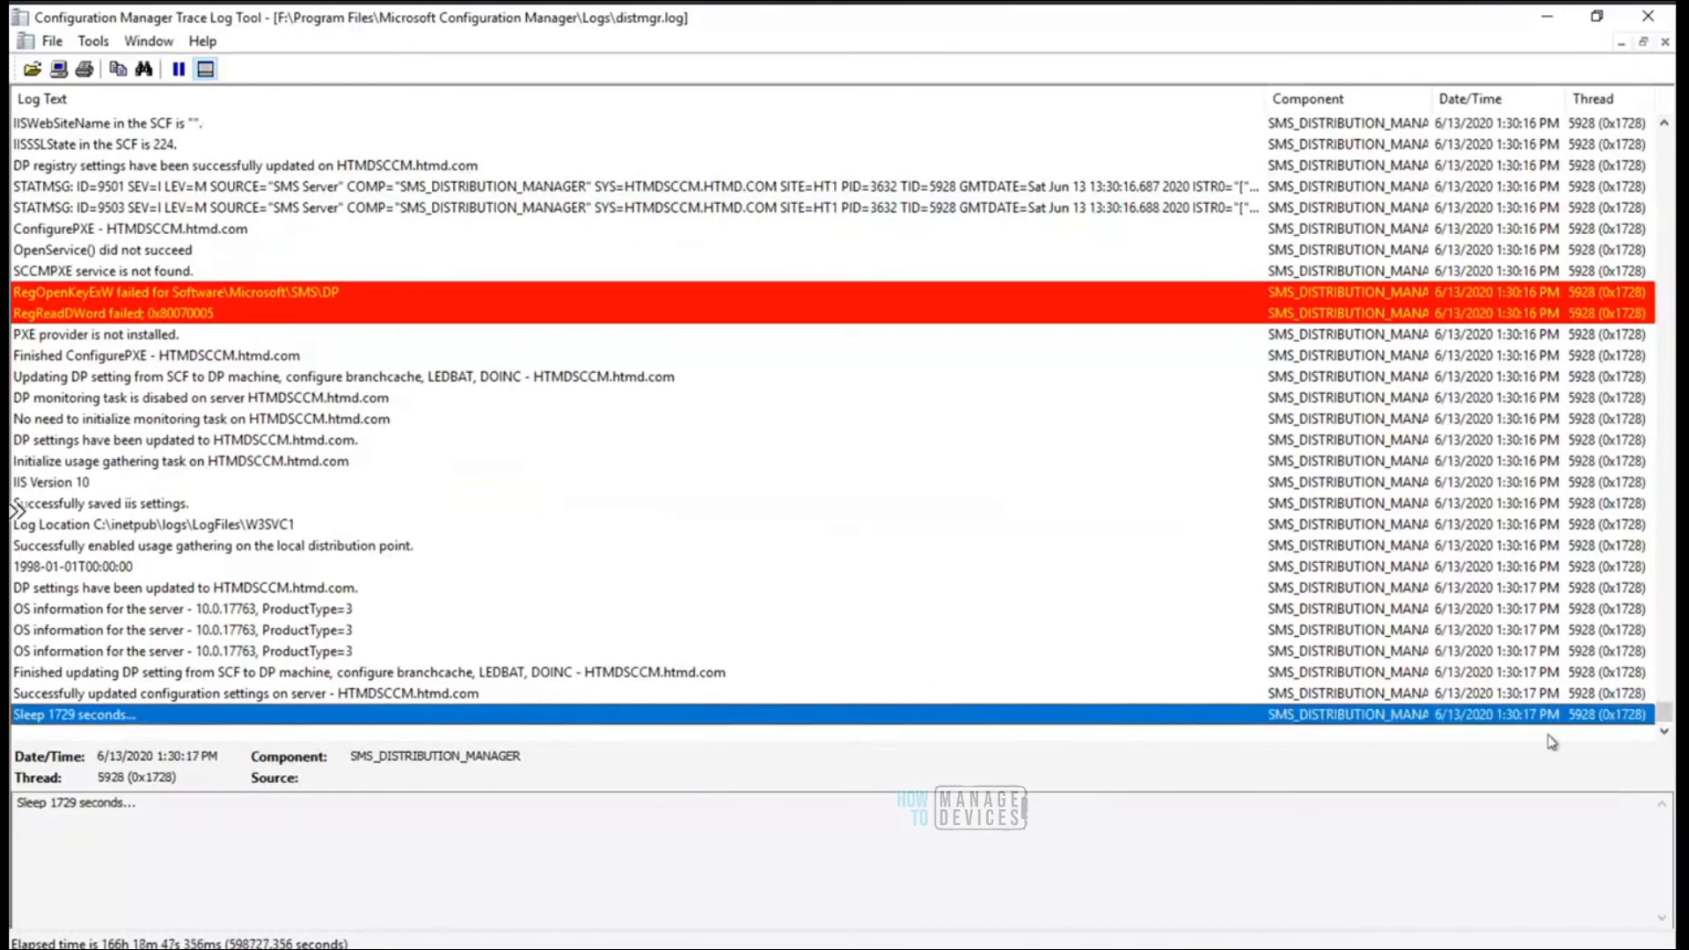
click(1665, 732)
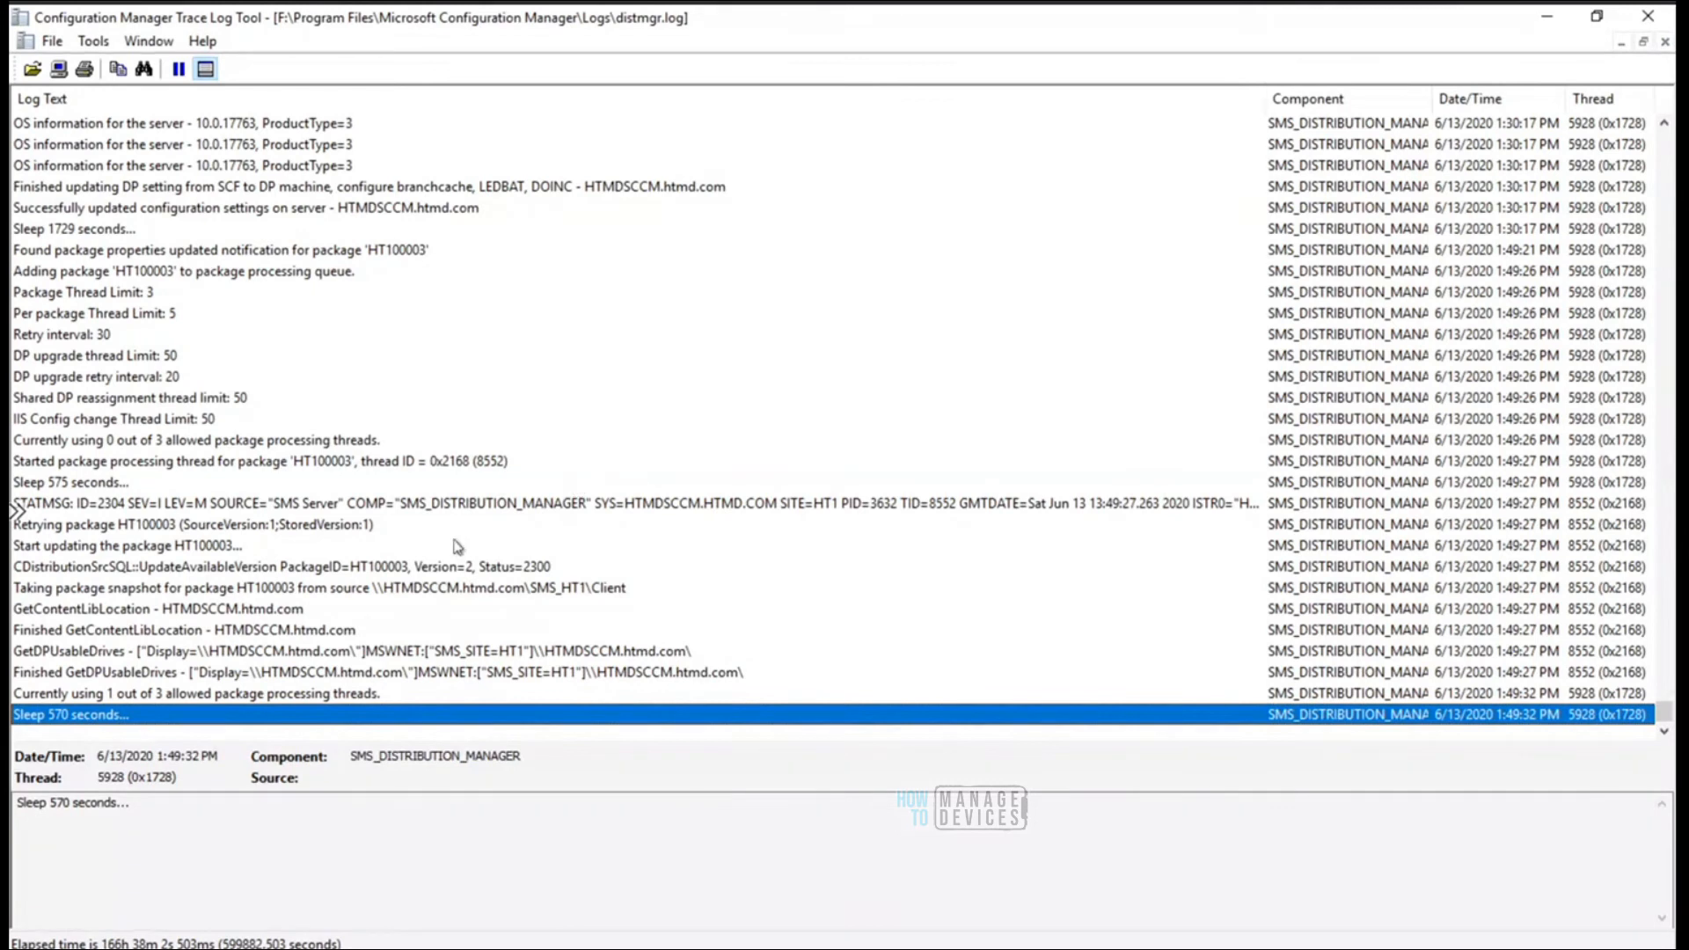
Examine the distmgr.log entries on package HT100003 processing from 1:49:27 PM through the virtual directory creation at 1:50:06 PM
click(368, 568)
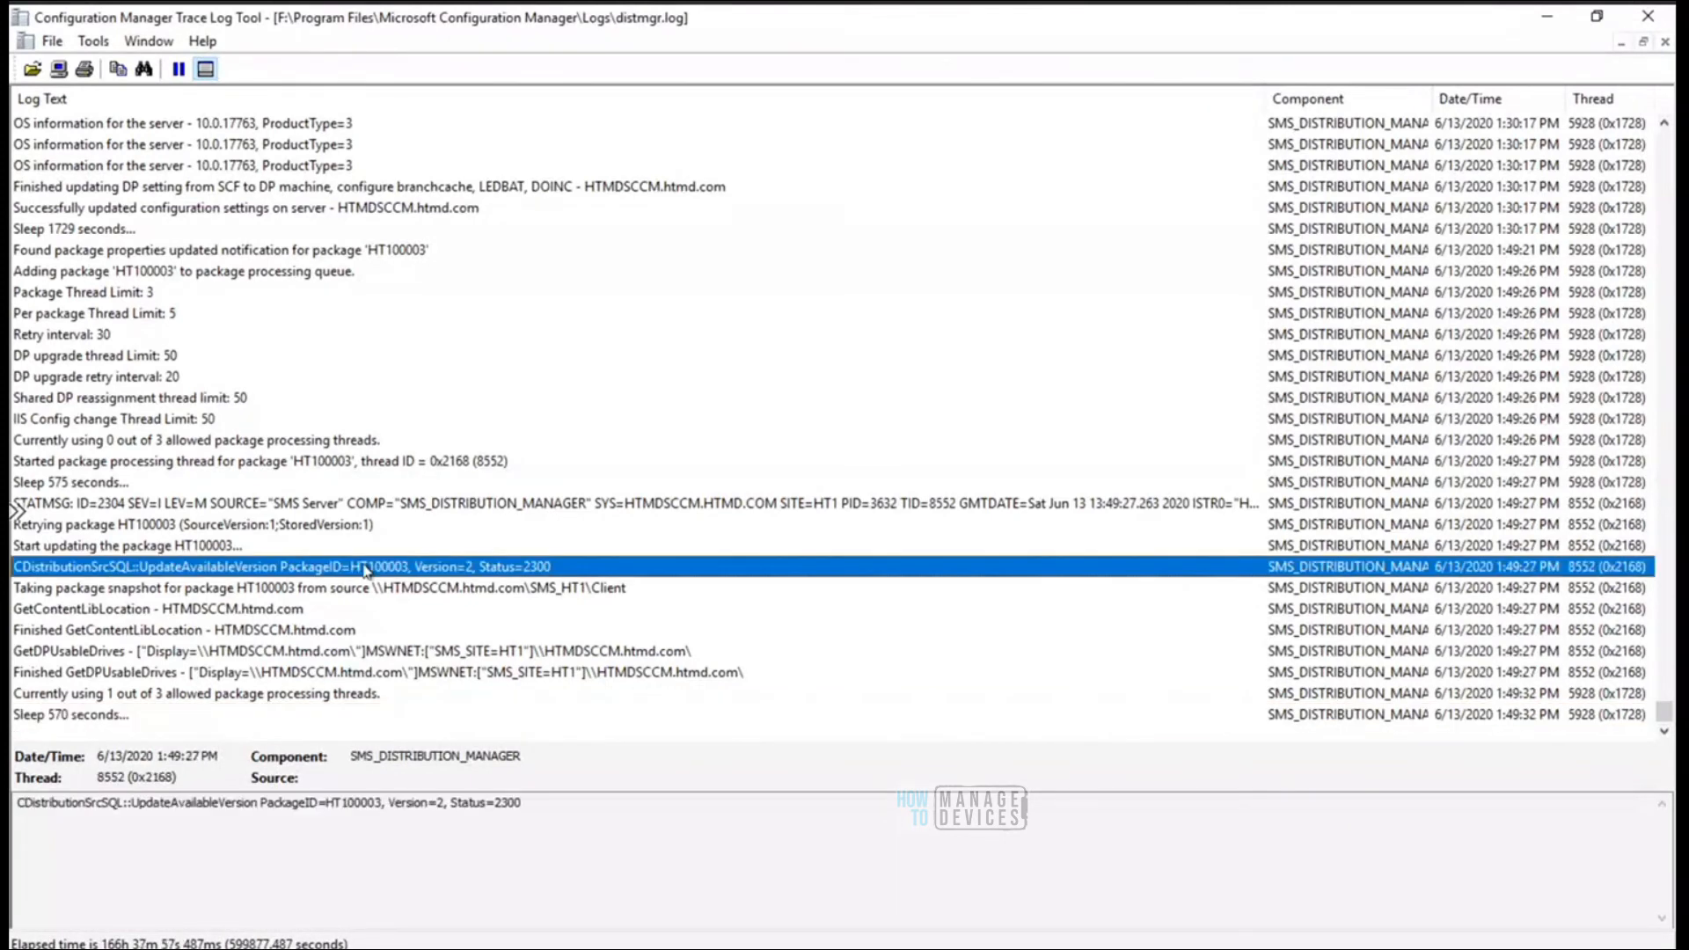
key(Down)
key(Down)
key(Down)
key(Down)
key(Down)
key(Down)
key(Down)
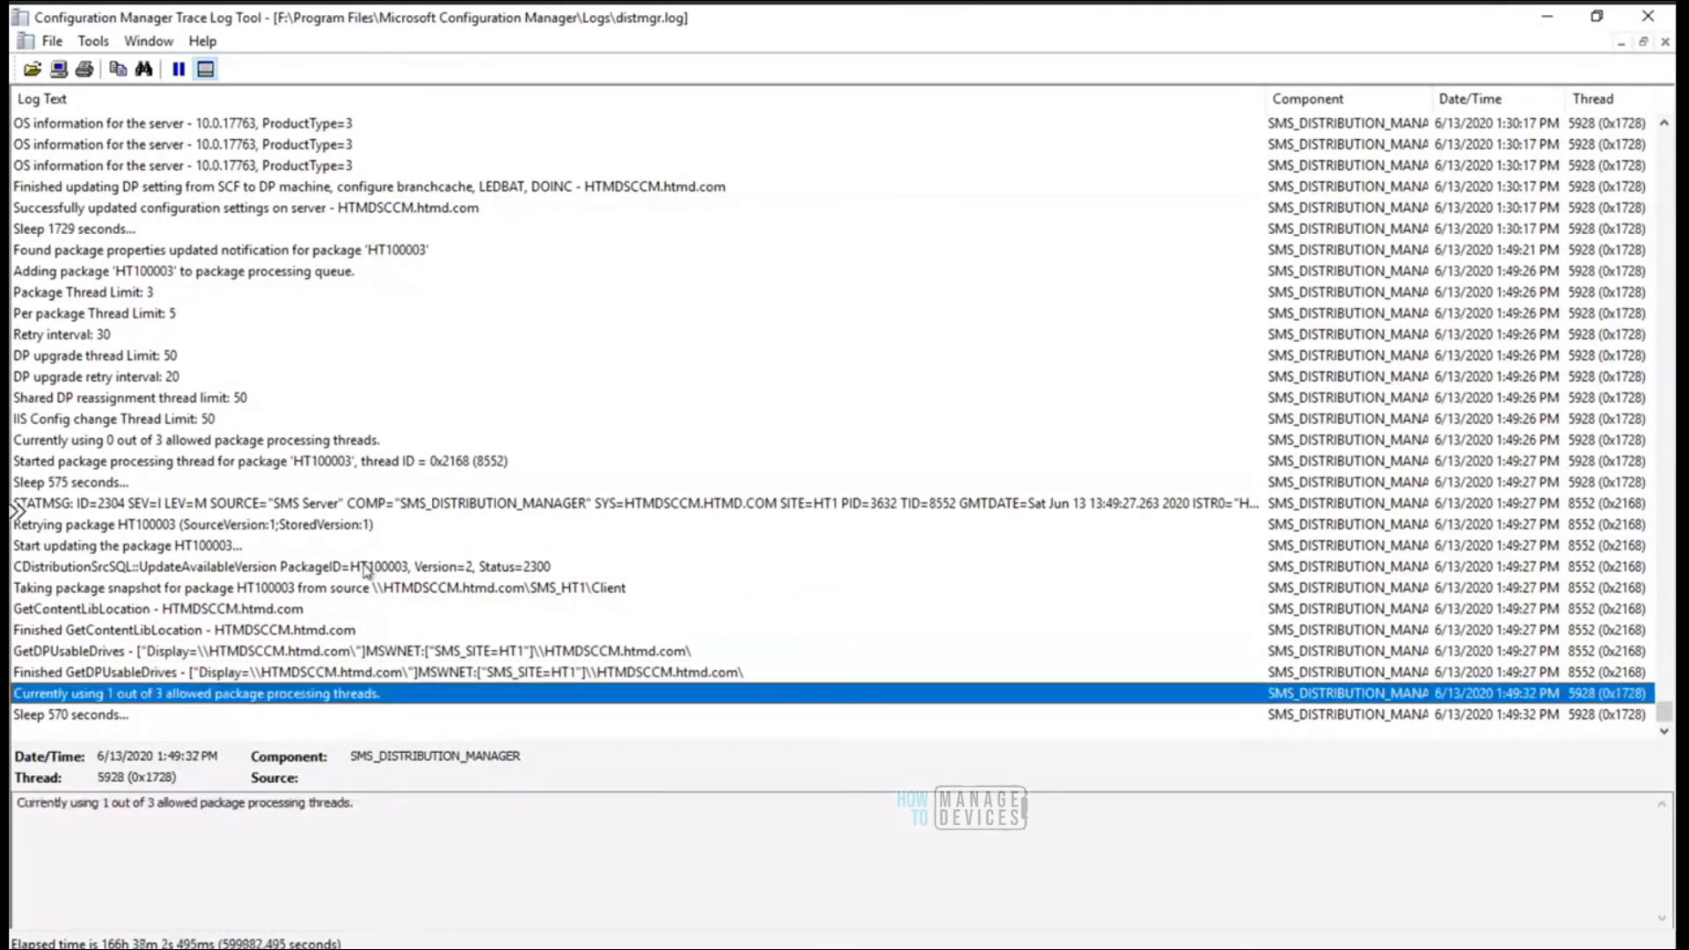
key(Up)
key(Up)
key(Up)
key(Up)
key(Up)
key(Up)
key(Up)
key(Up)
key(Up)
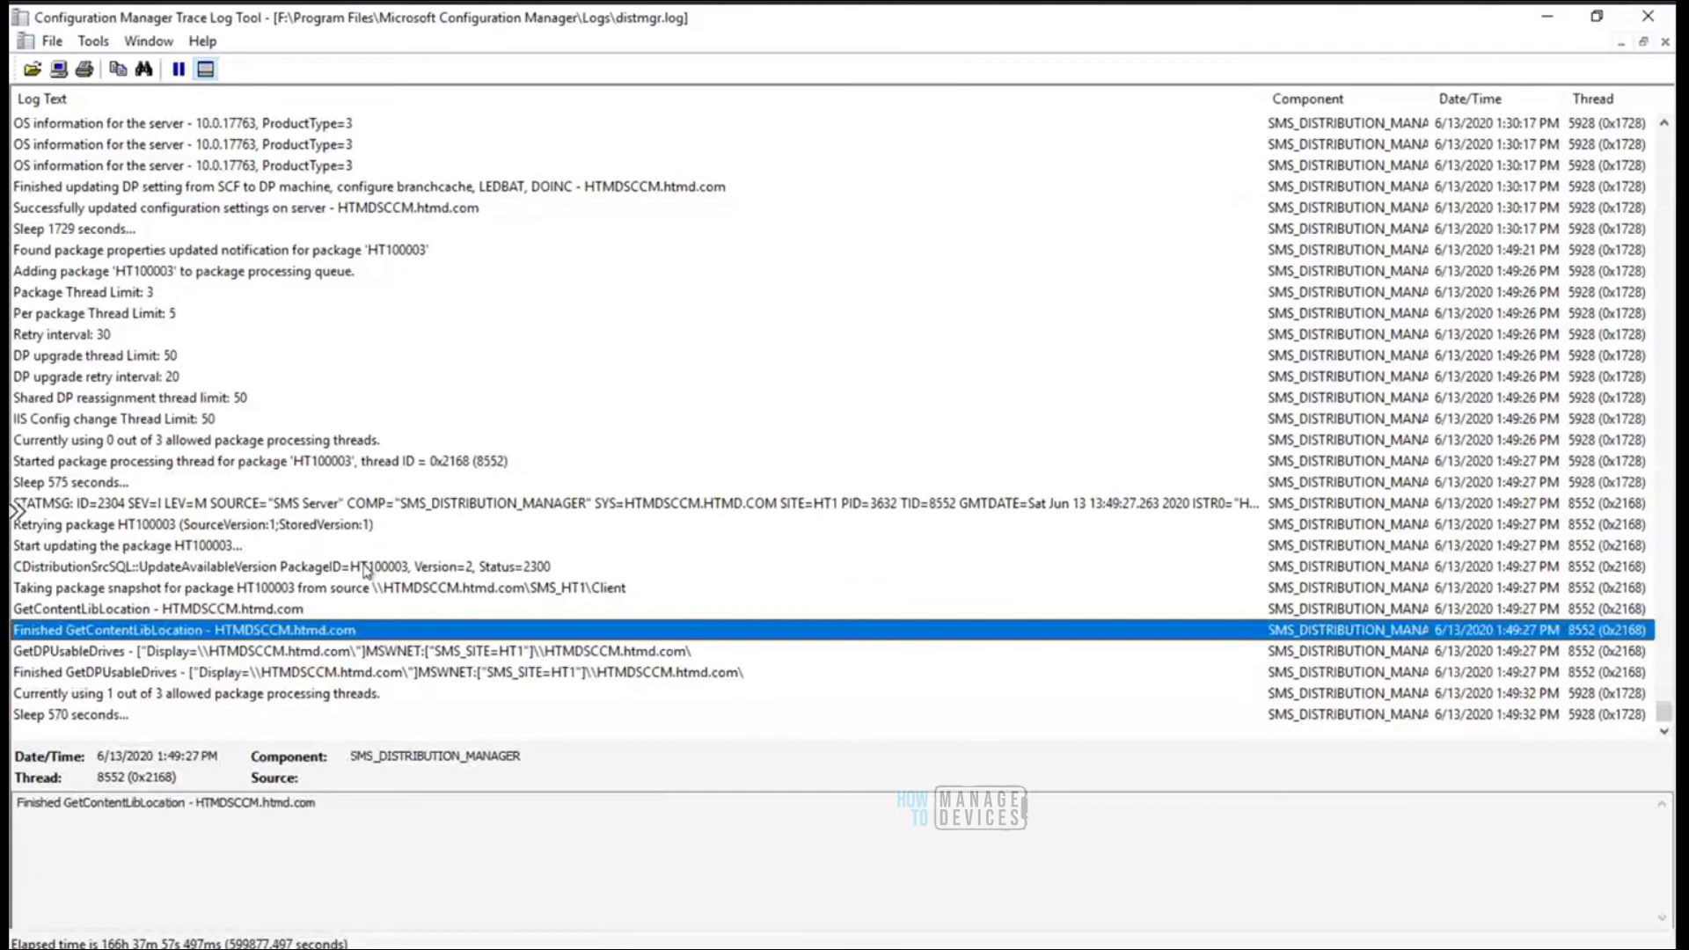
key(Up)
key(Up)
key(Down)
key(Down)
key(Down)
key(Down)
key(Down)
key(Down)
key(Down)
key(Down)
key(Down)
key(Down)
key(Down)
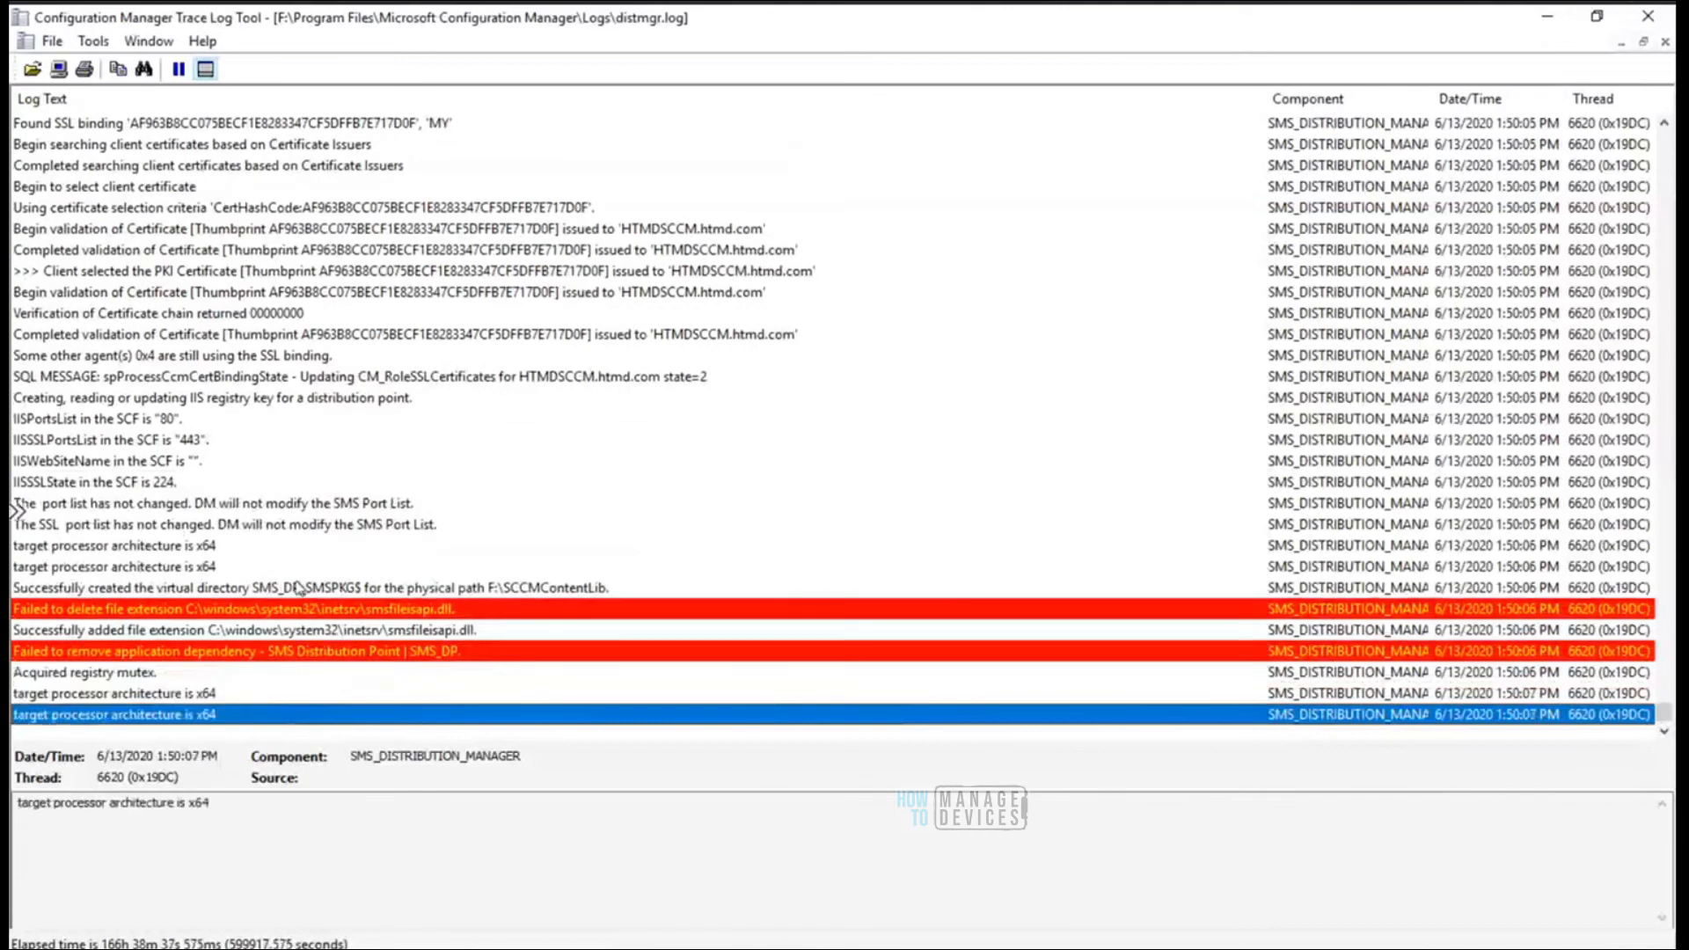
click(299, 588)
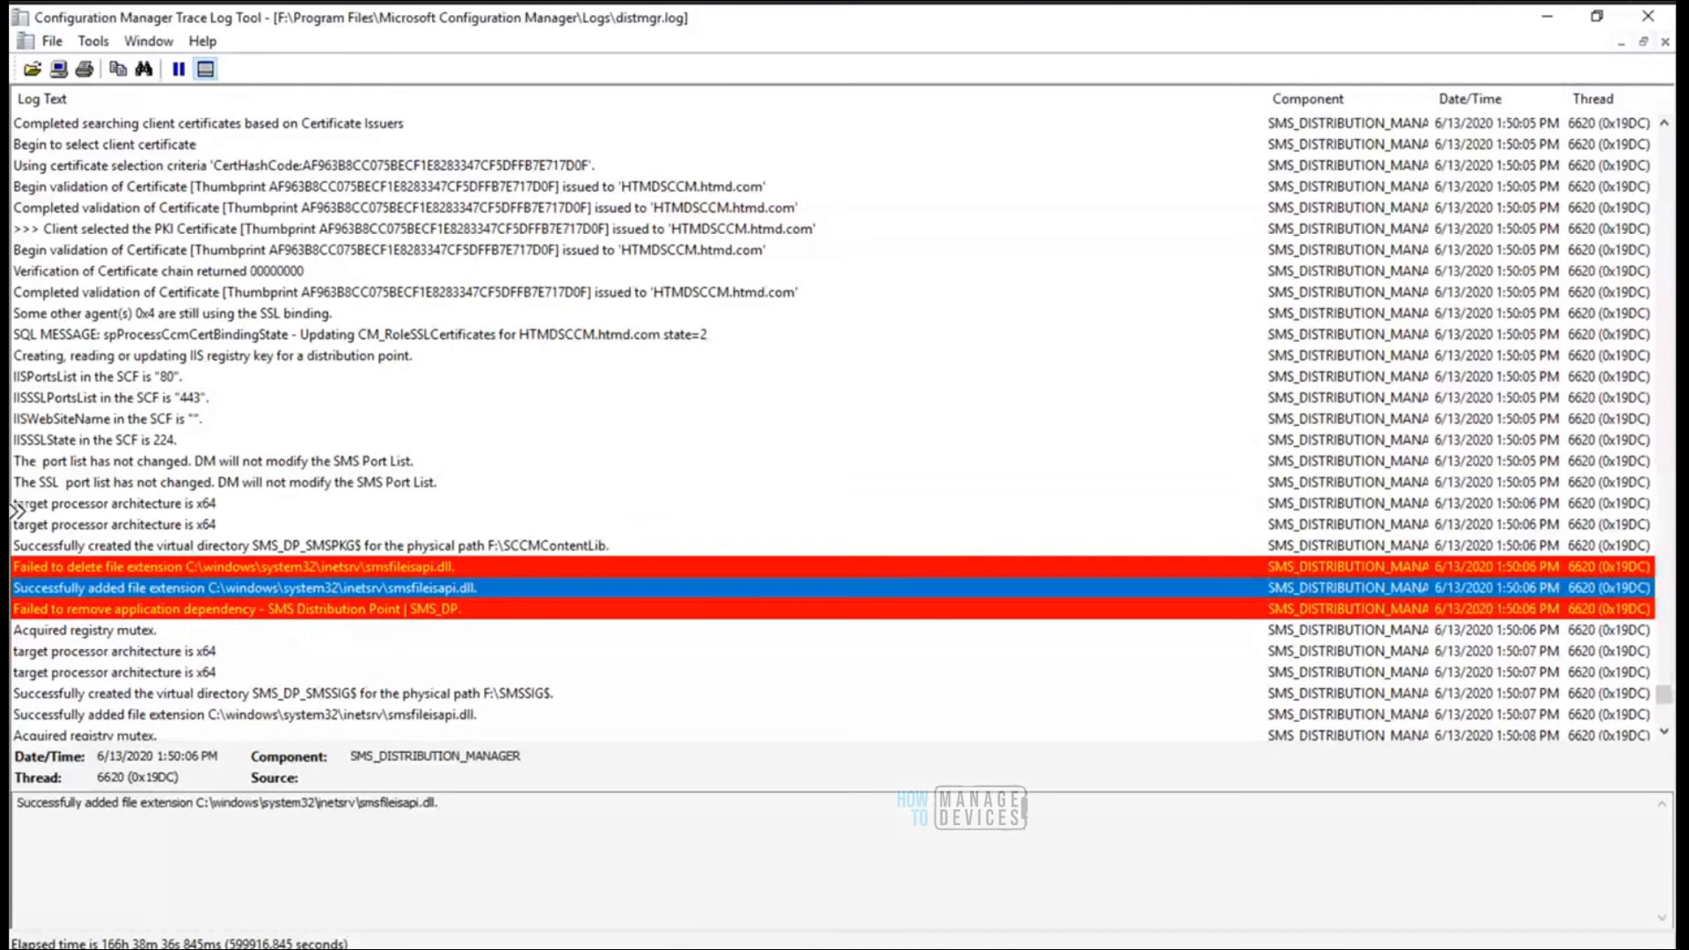
Switch to IIS Manager, refresh the HTMDSCCM server, check the Default Web Site for distribution point virtual directories, and minimize the window
key(alt+Tab)
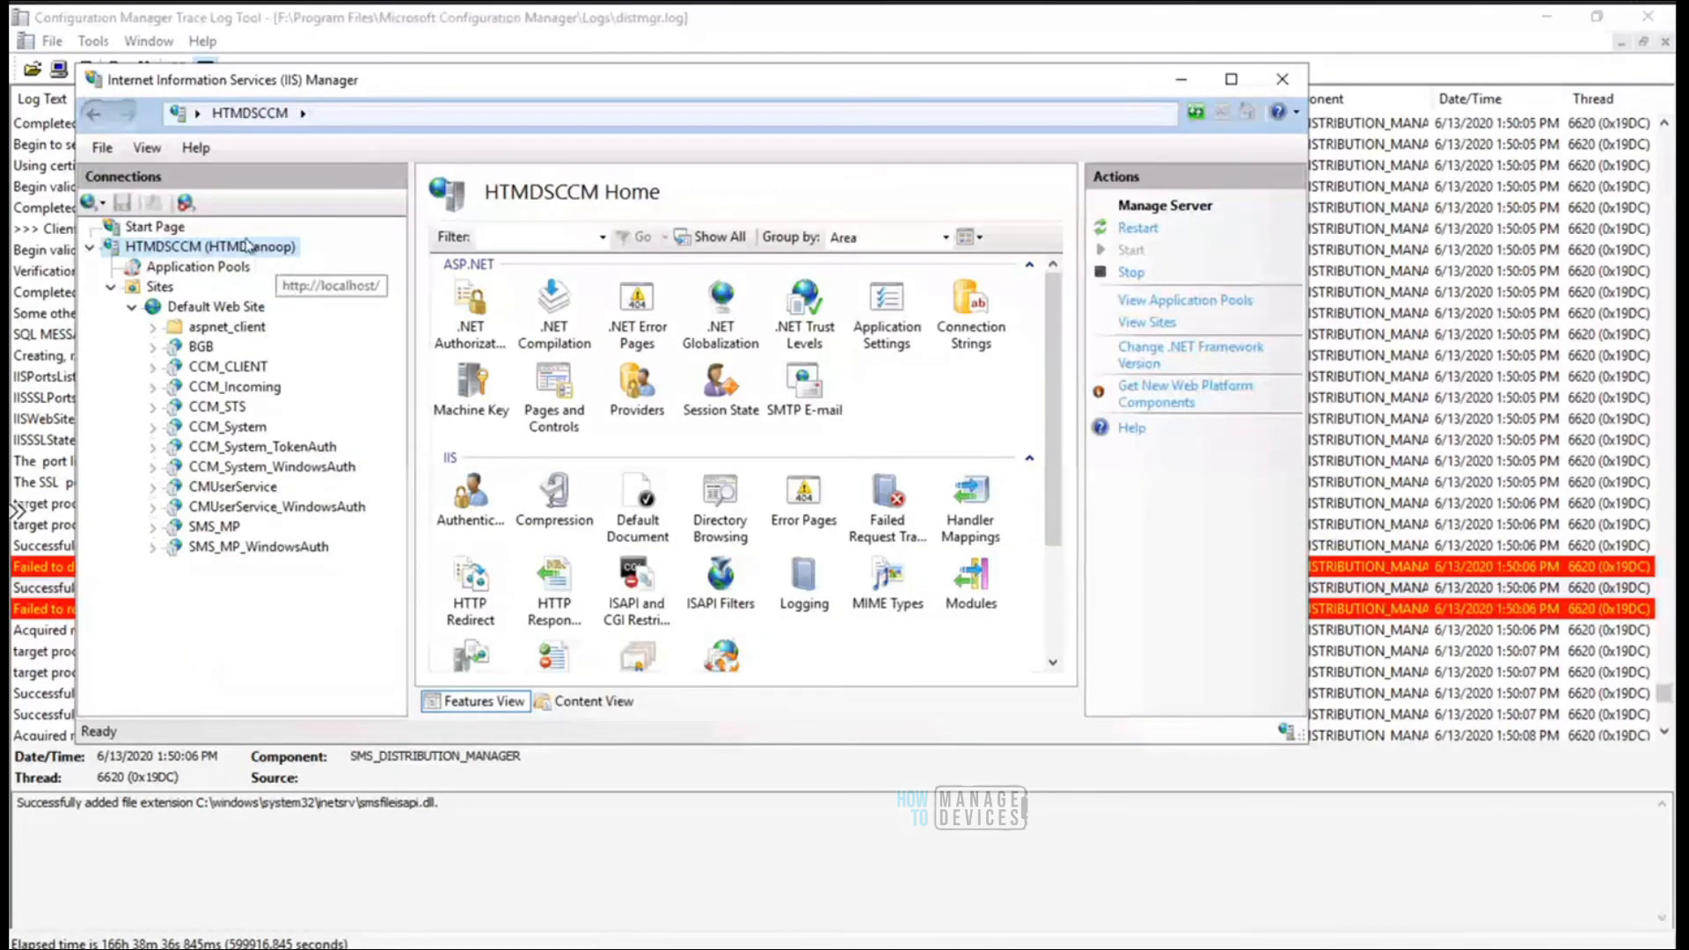
right_click(201, 249)
click(268, 257)
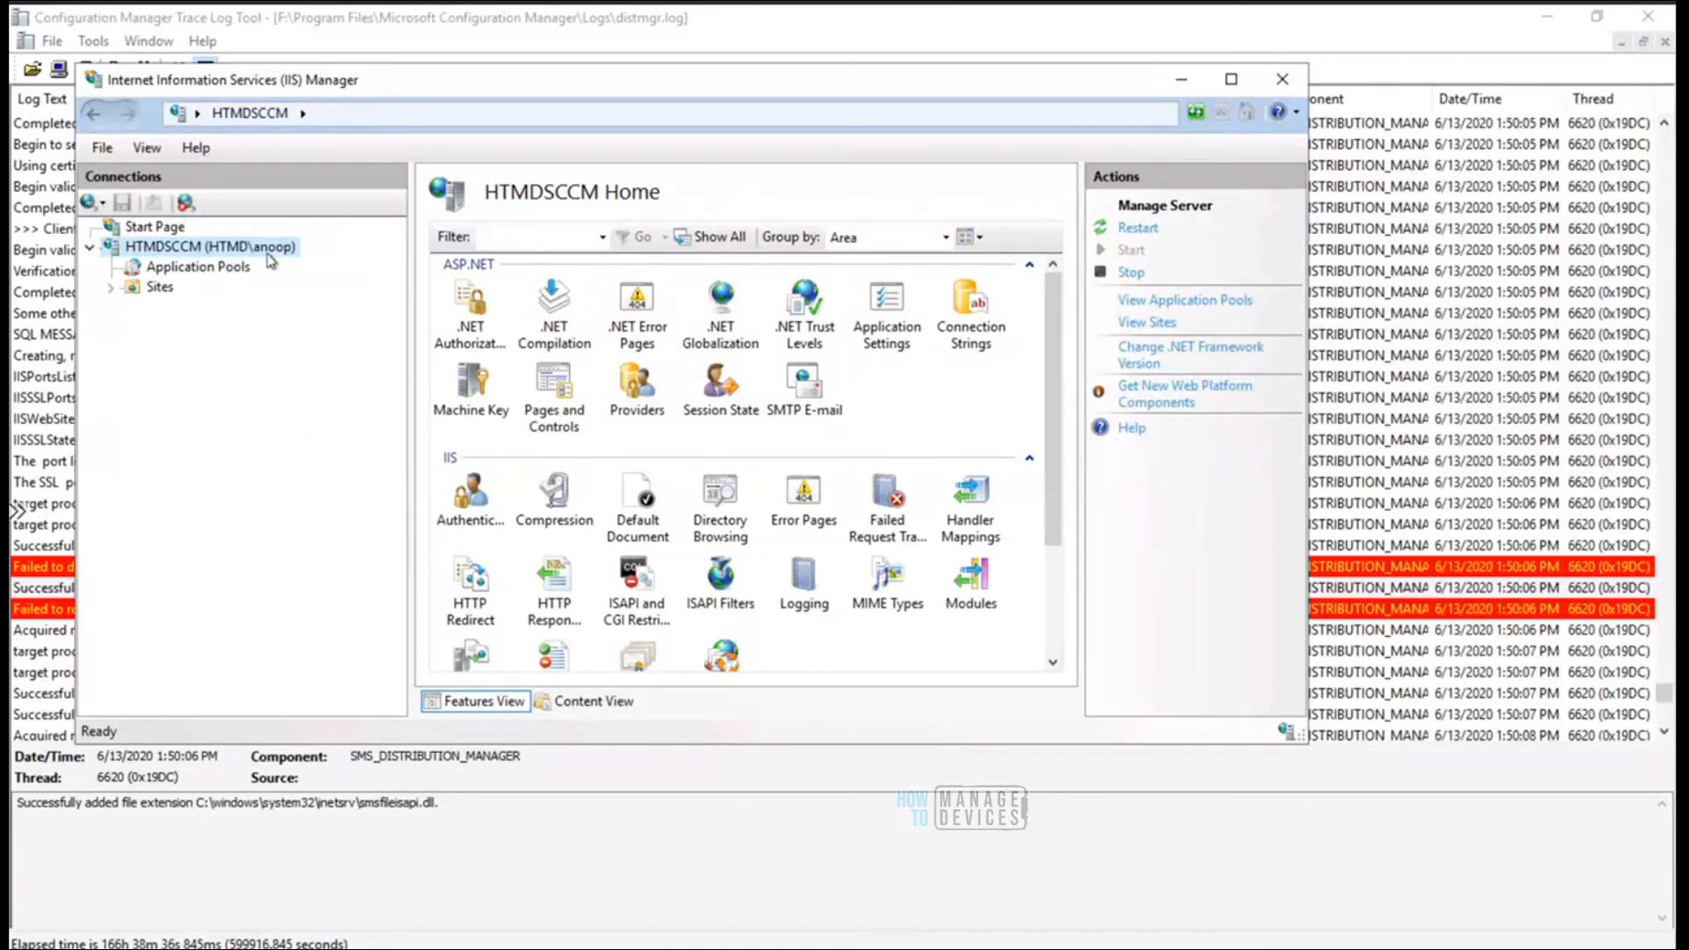
click(111, 288)
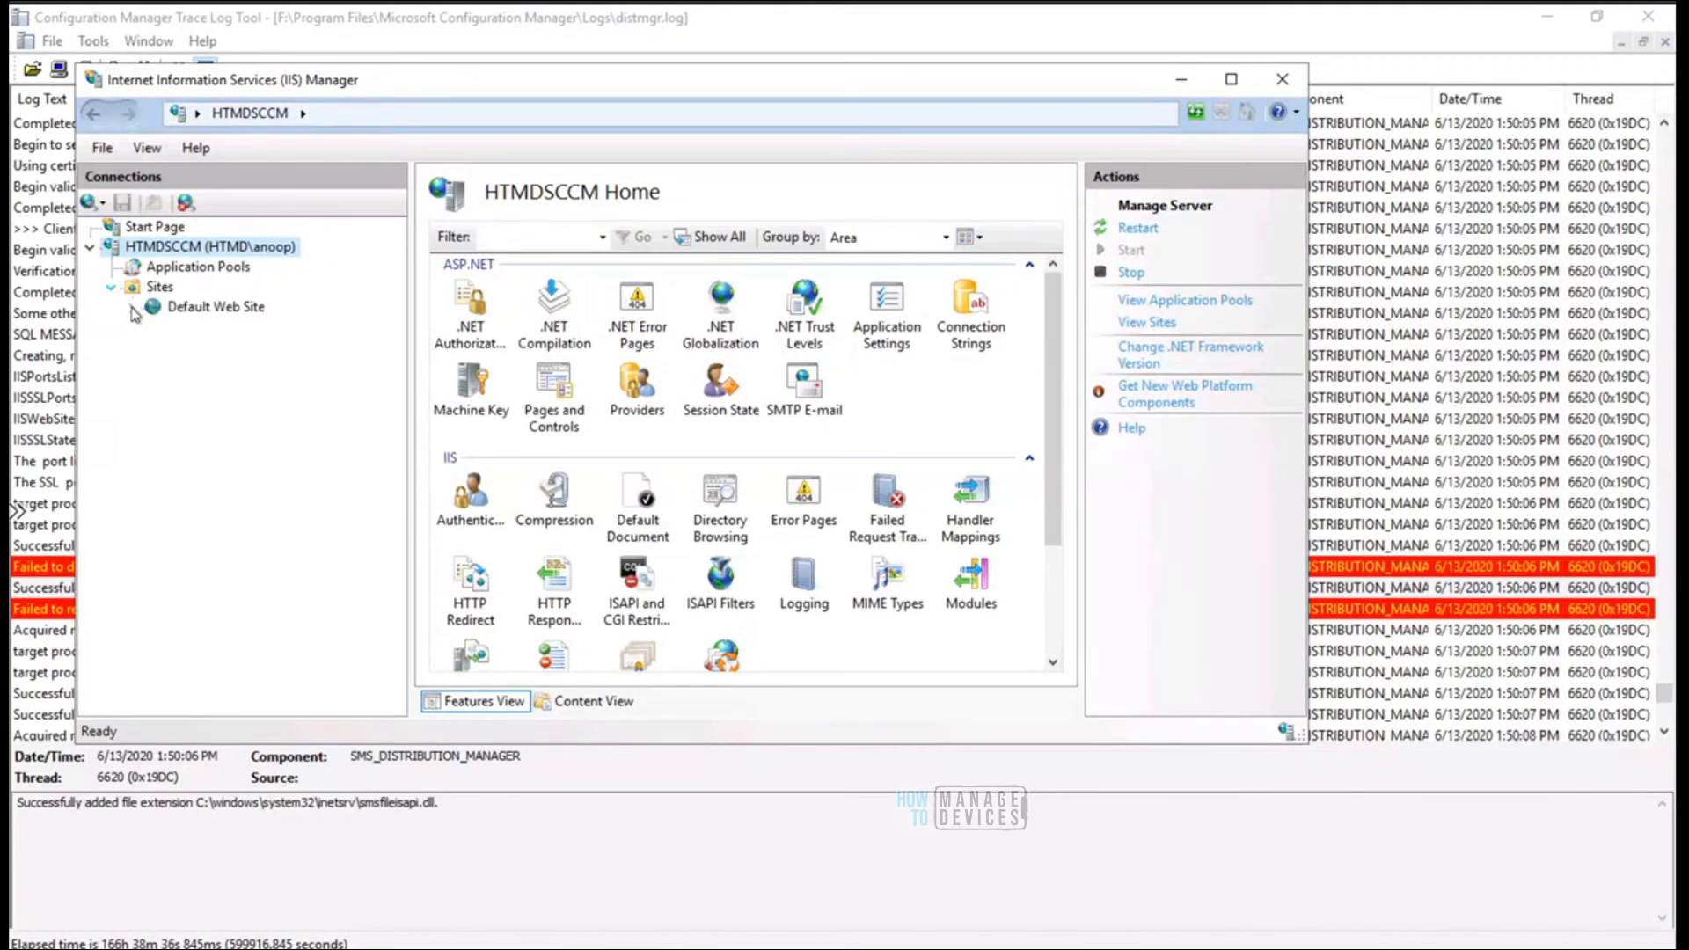
click(133, 309)
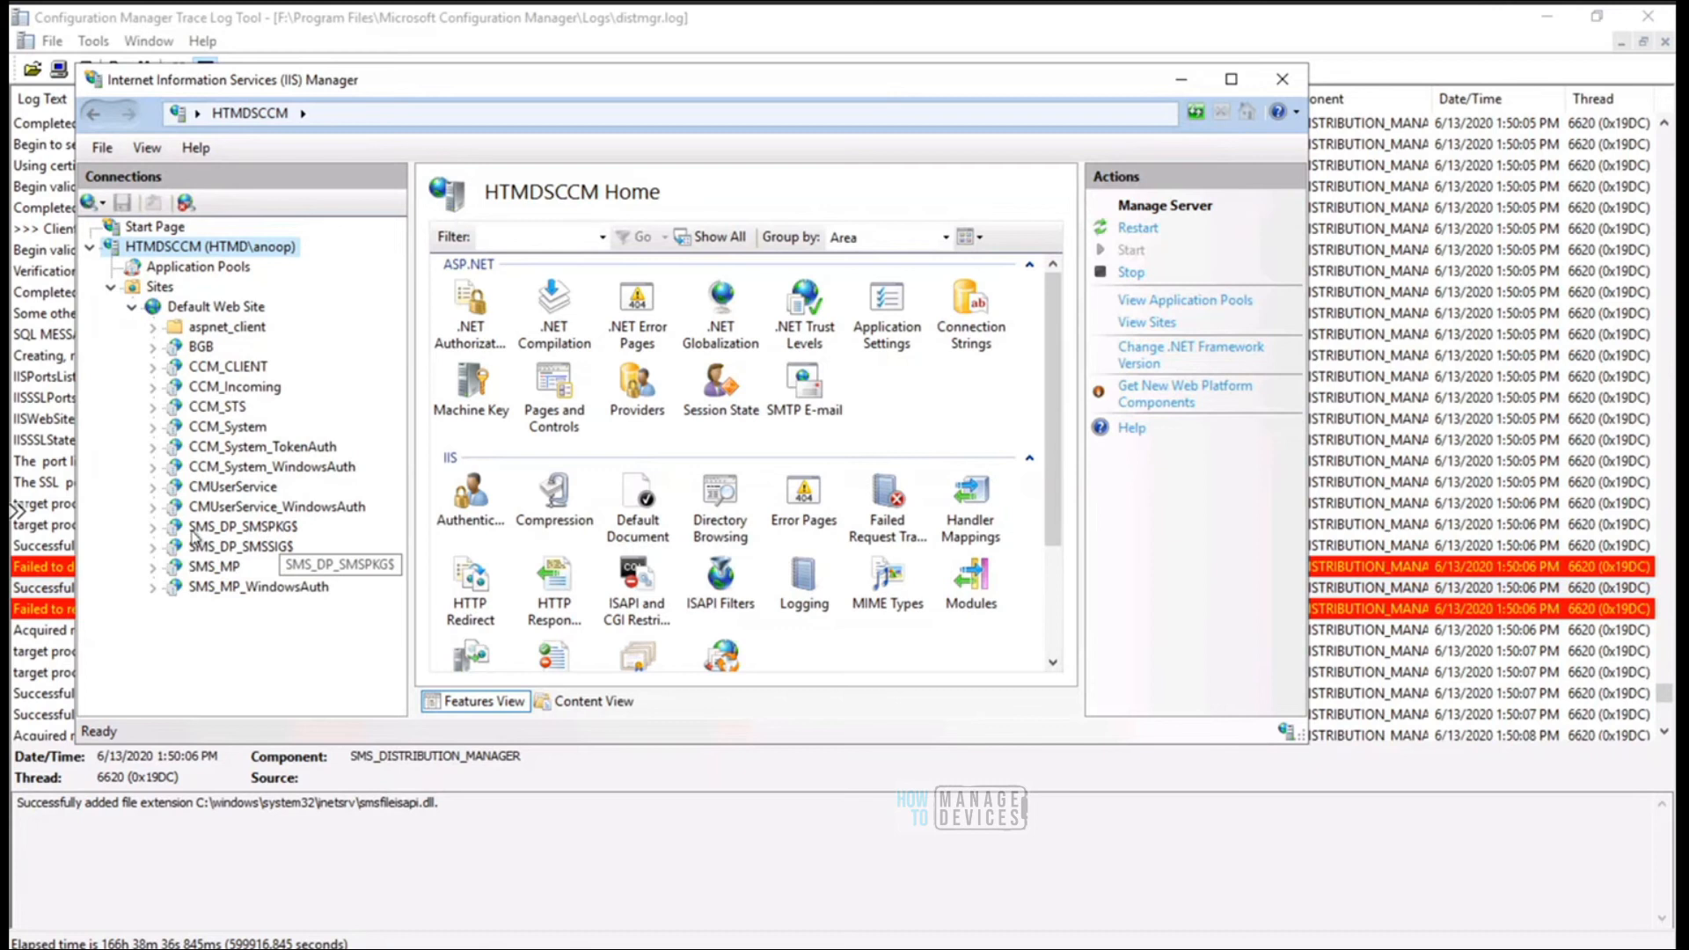
click(1183, 80)
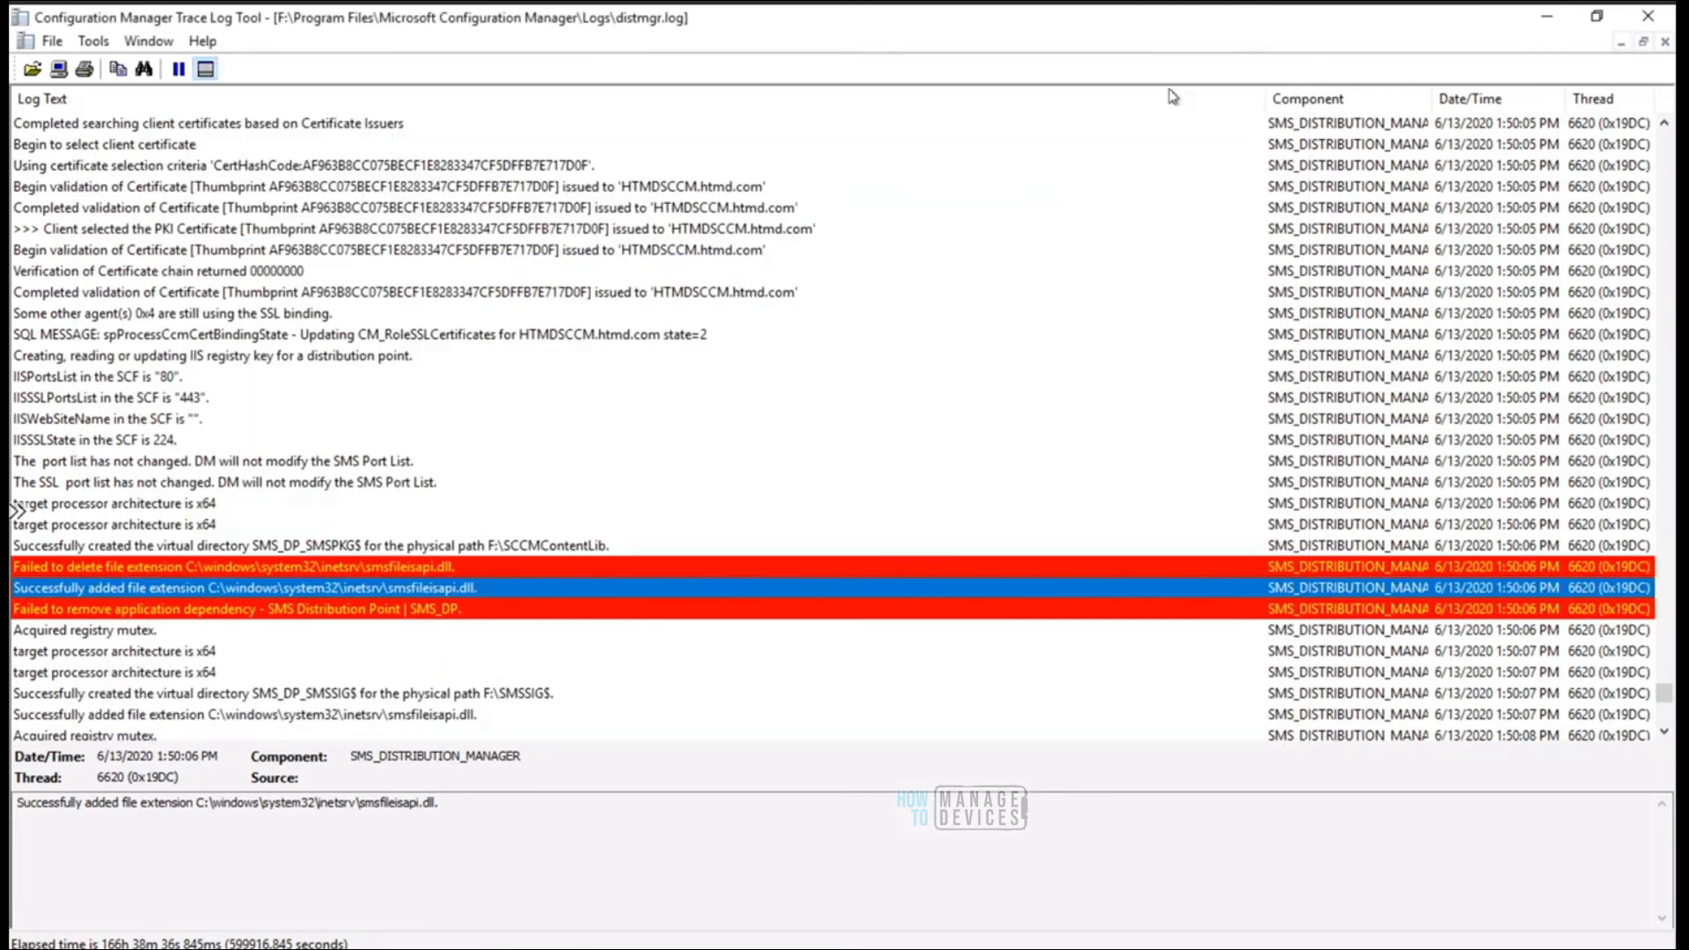
Examine the distmgr.log lines on the SMS_DP_SMSPKG$ and SMS_DP_SMSSIG$ virtual directories and the entries that follow
click(571, 547)
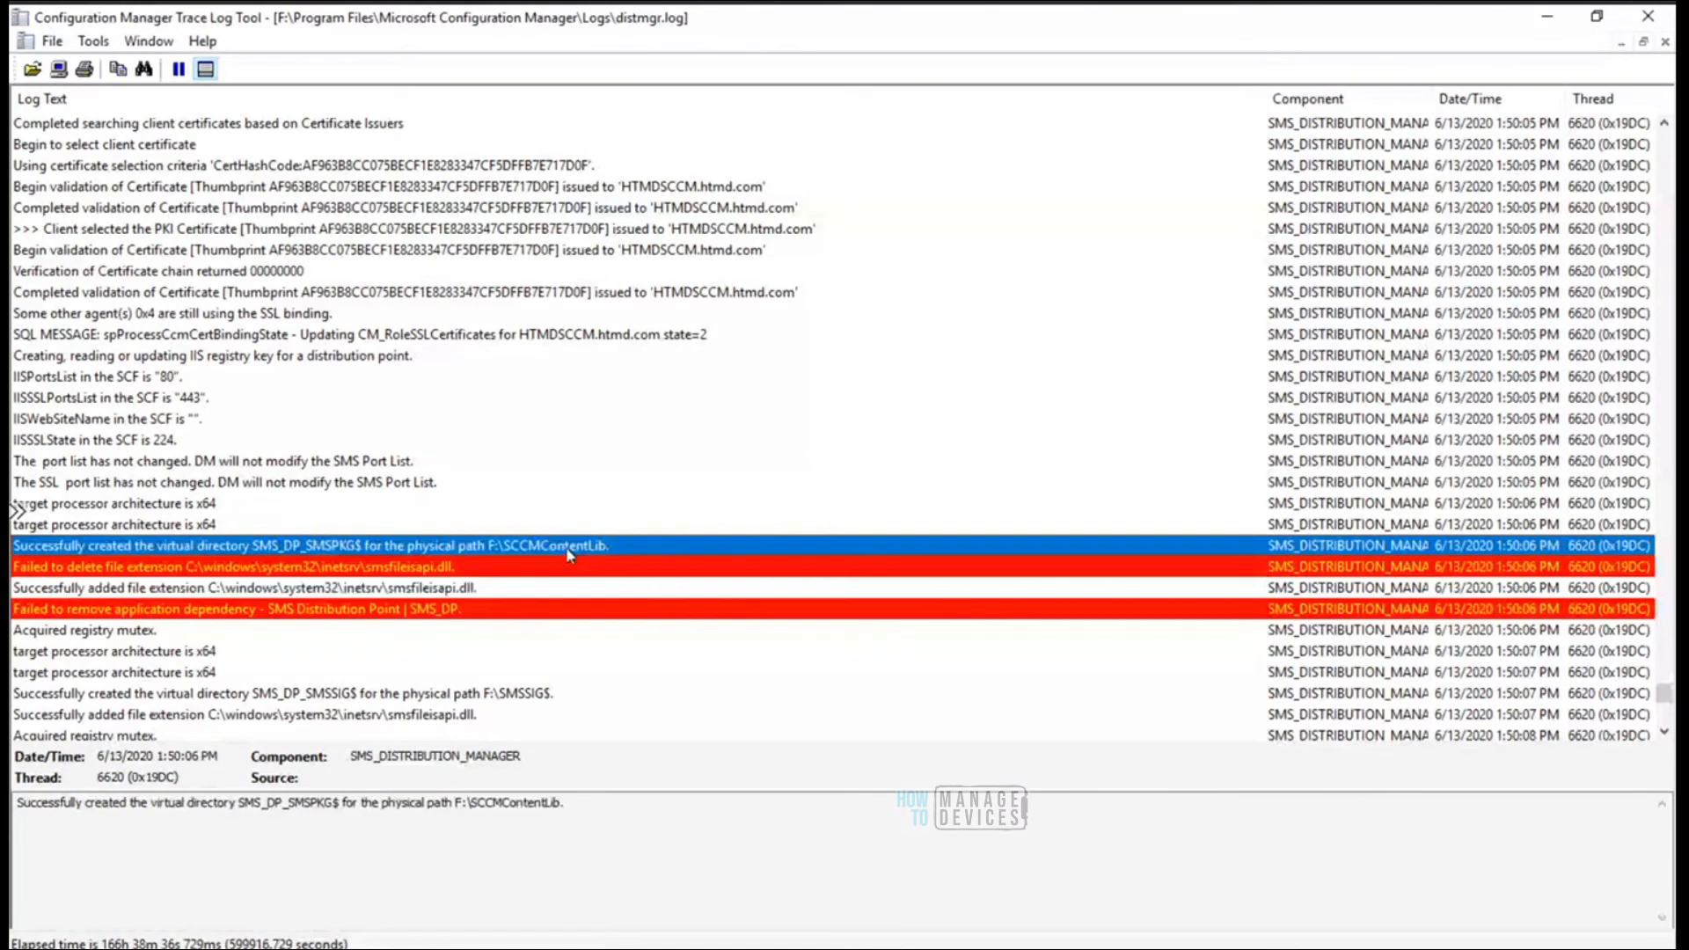
click(508, 695)
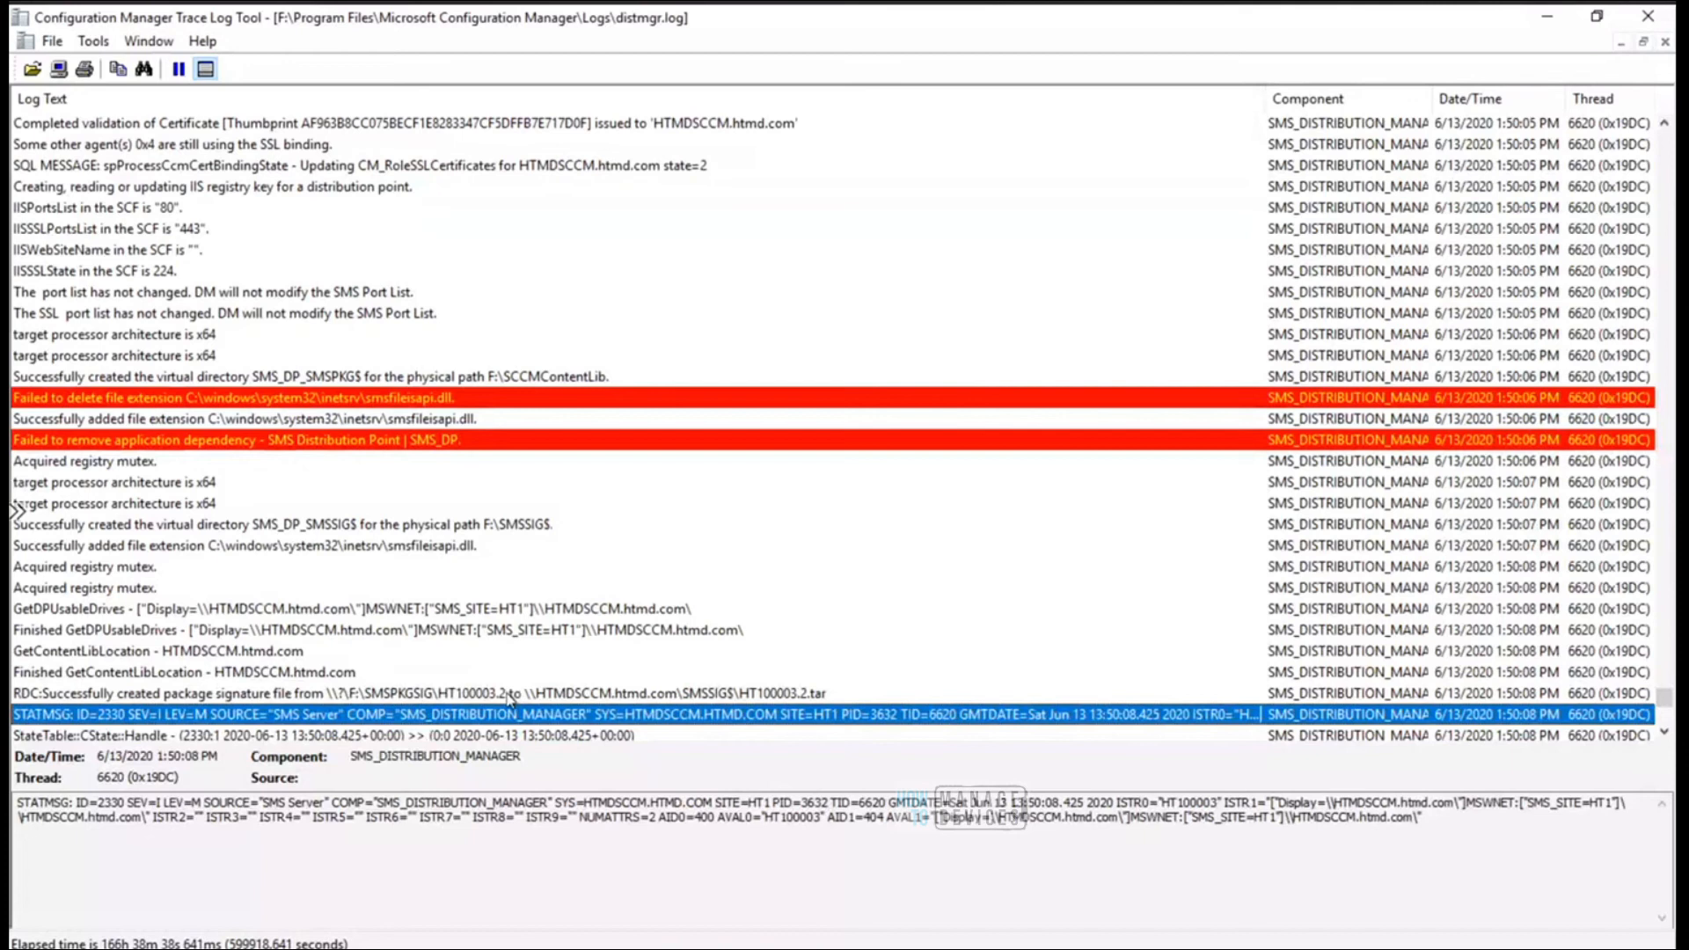
click(613, 608)
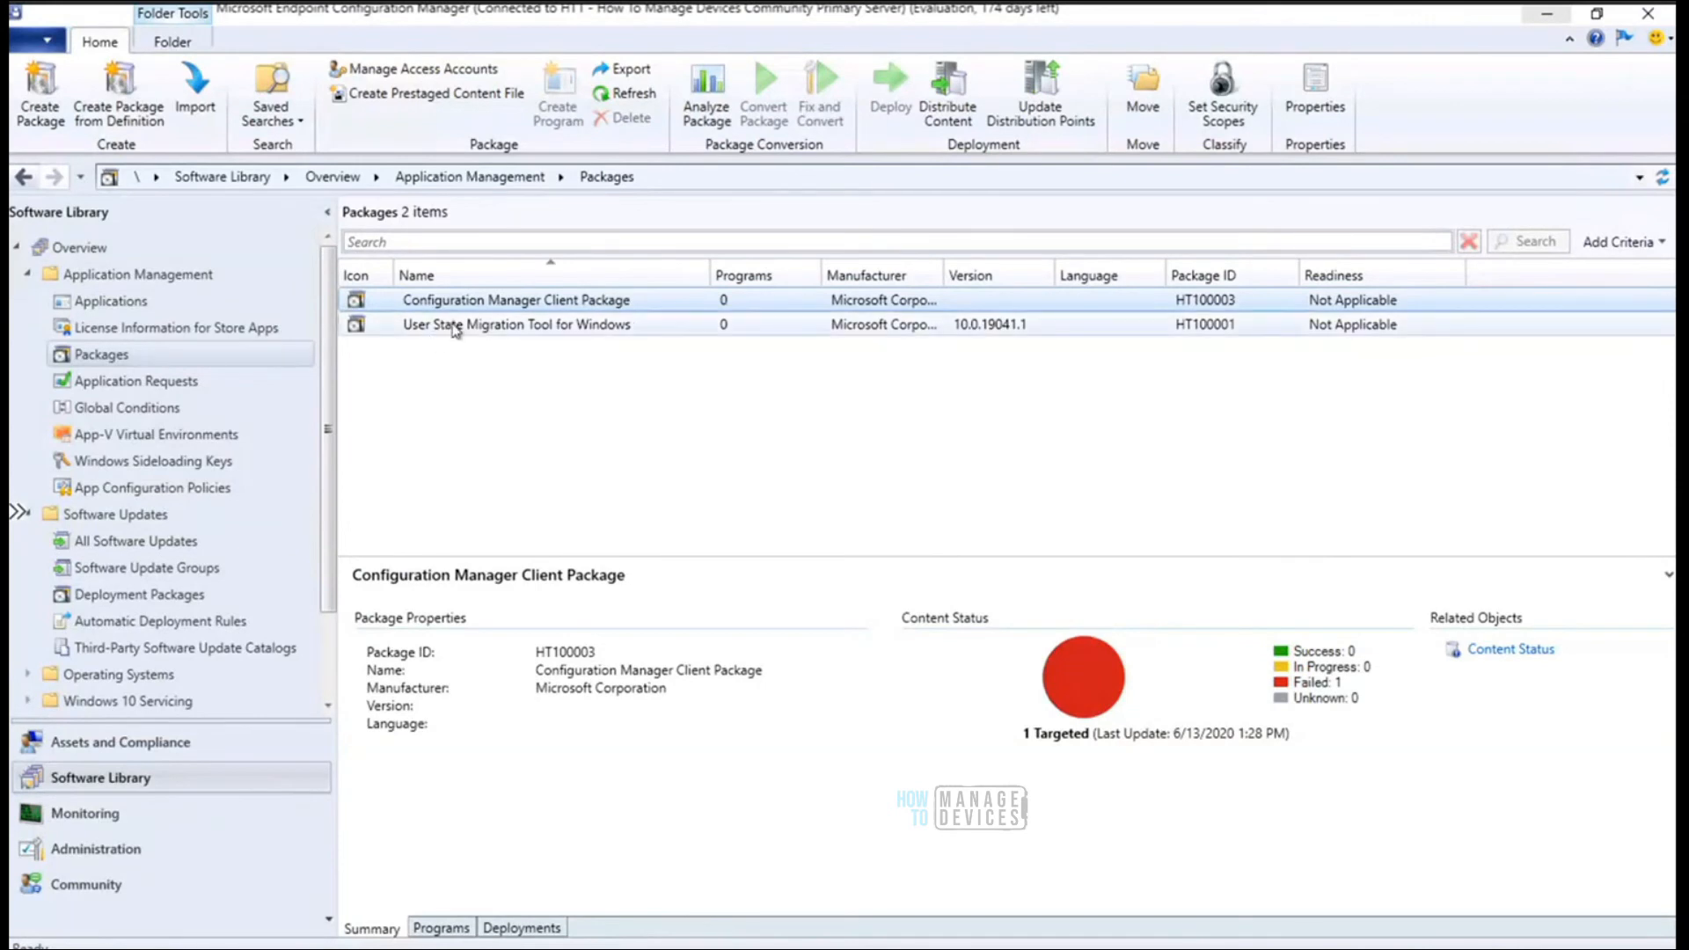
Switch to the Configuration Manager console and check the content status of the Configuration Manager Client Package and the Client Upgrade Package
click(486, 318)
click(493, 302)
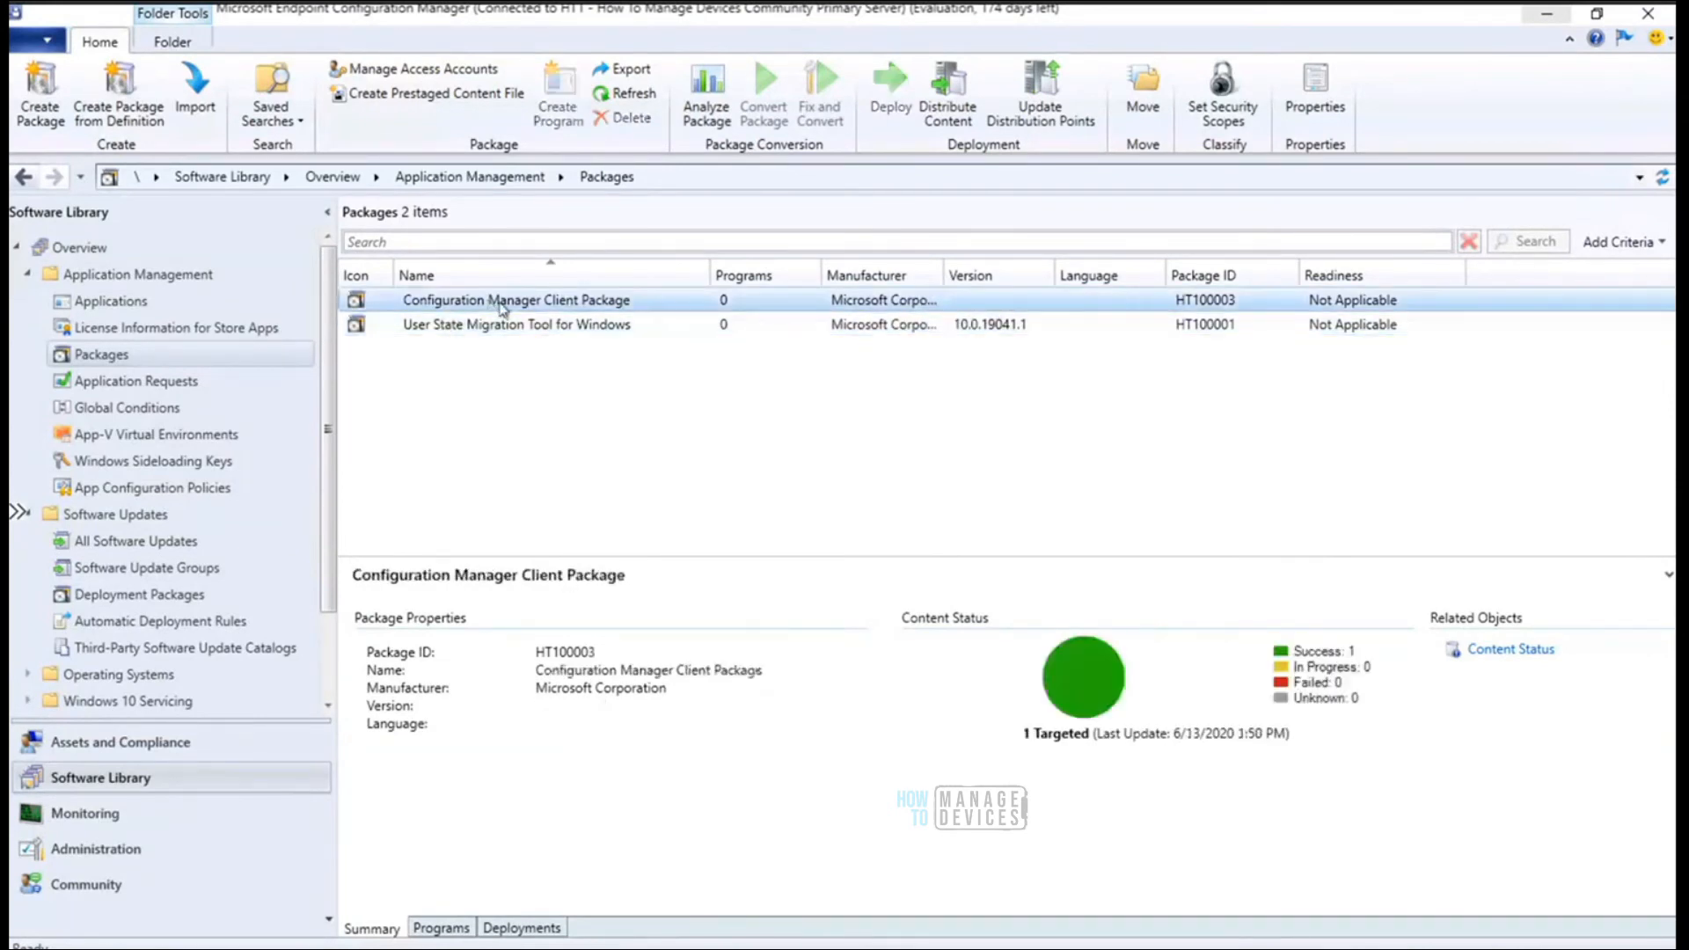
click(1511, 649)
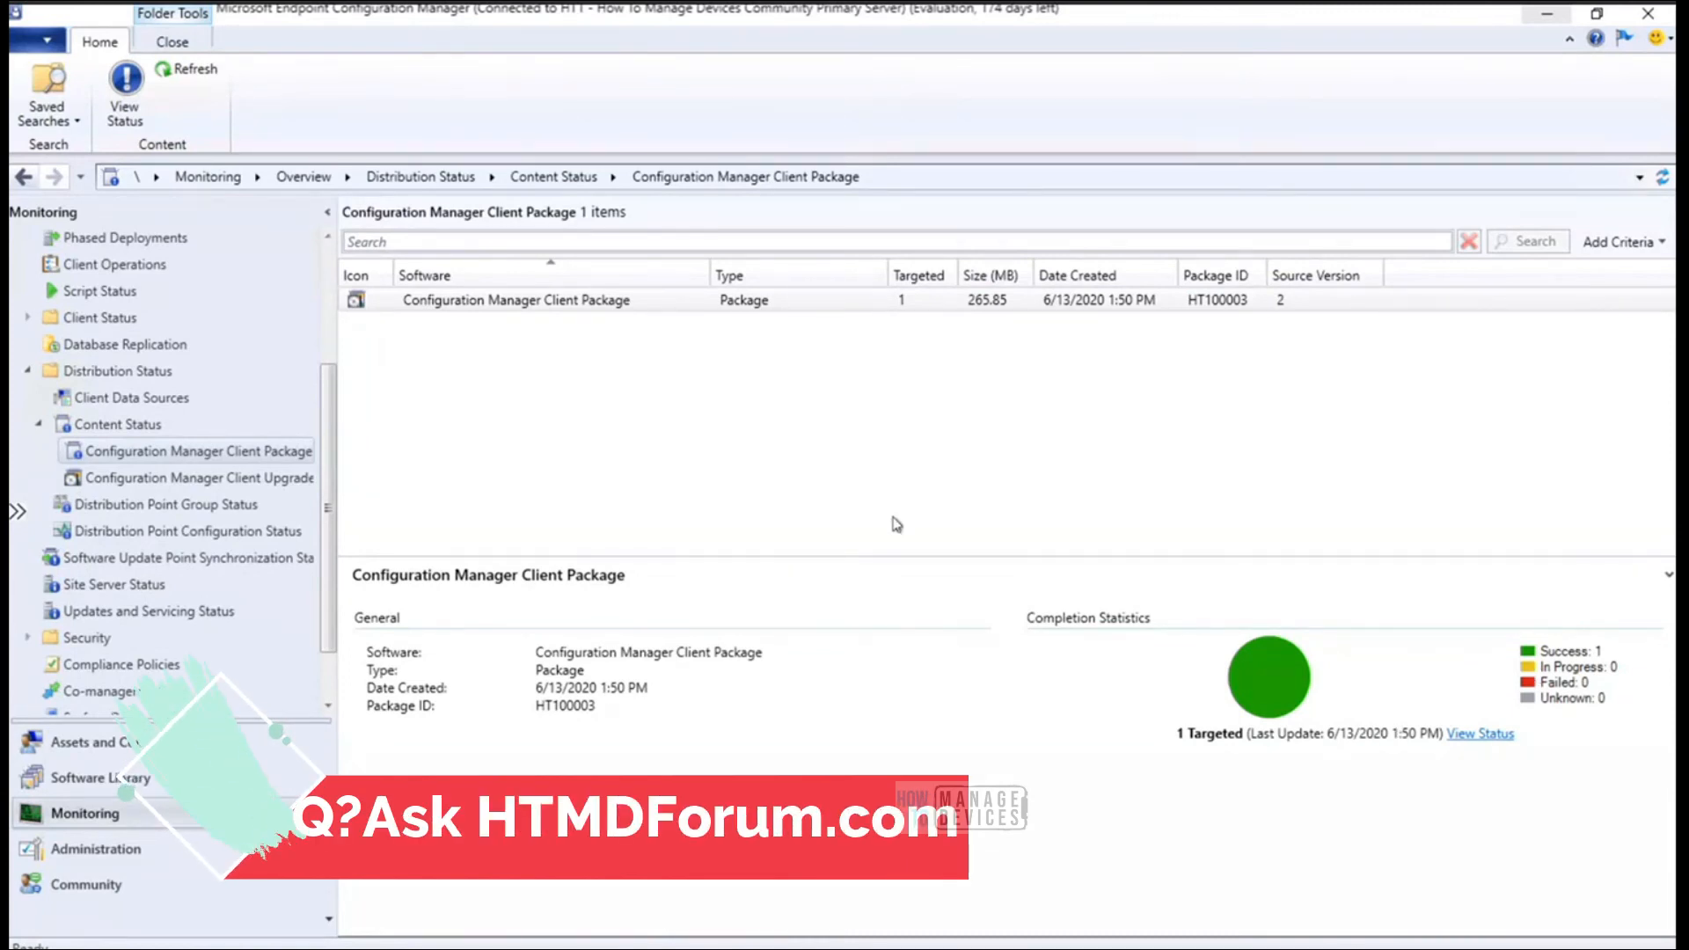
click(118, 424)
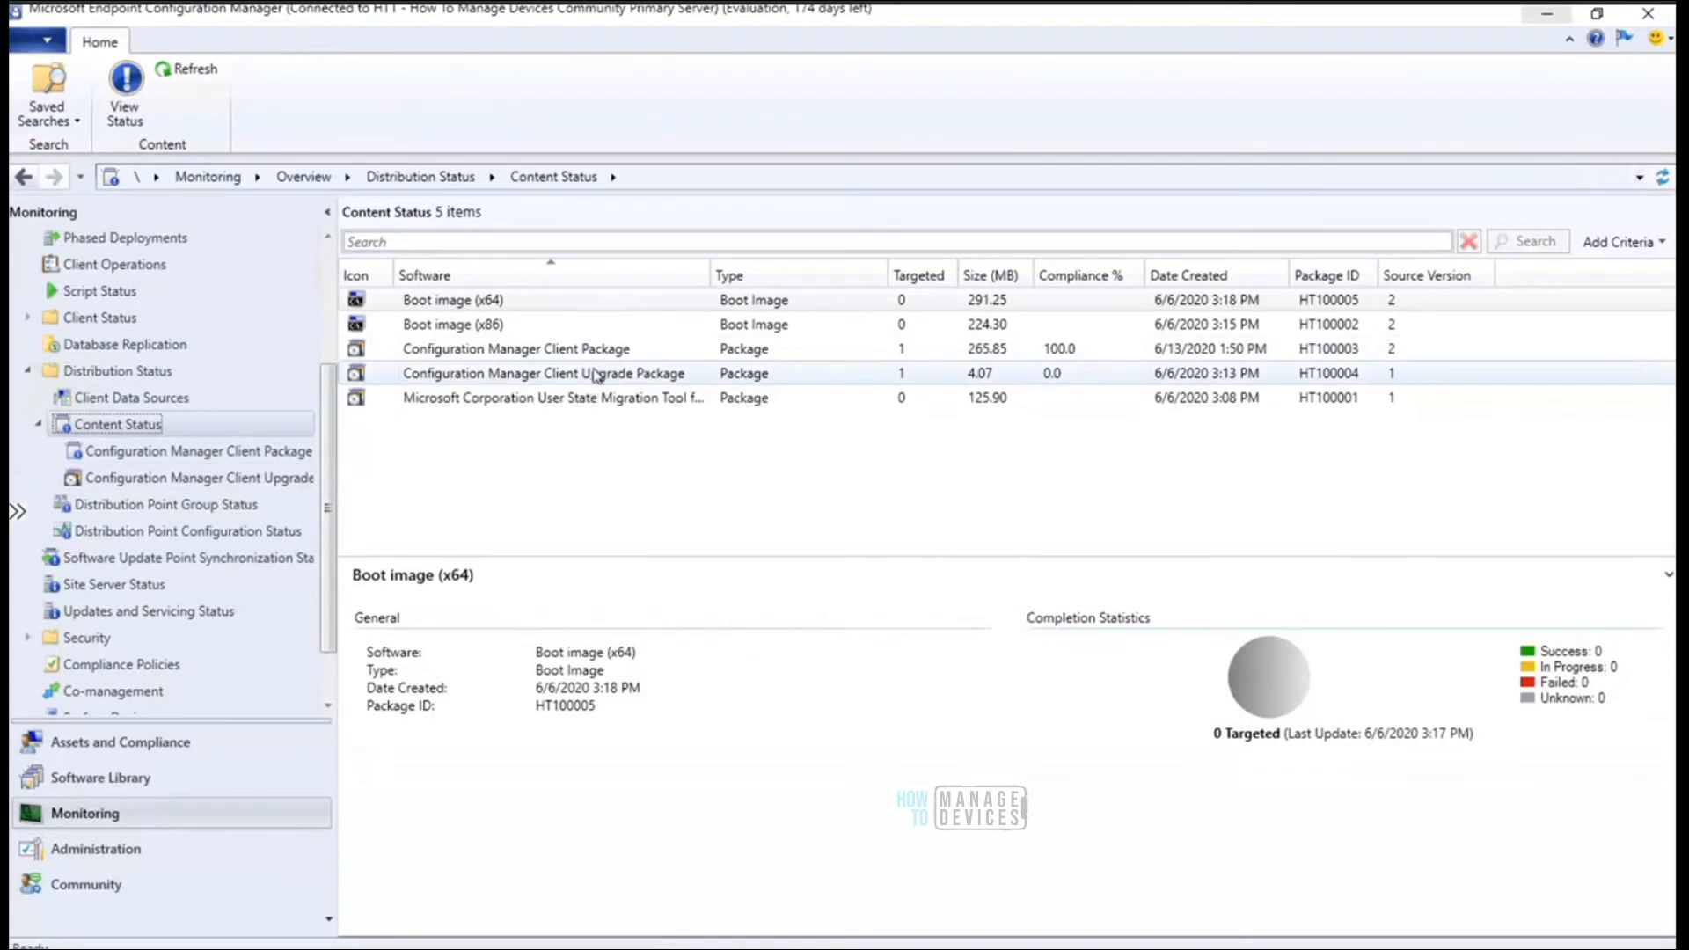
click(577, 373)
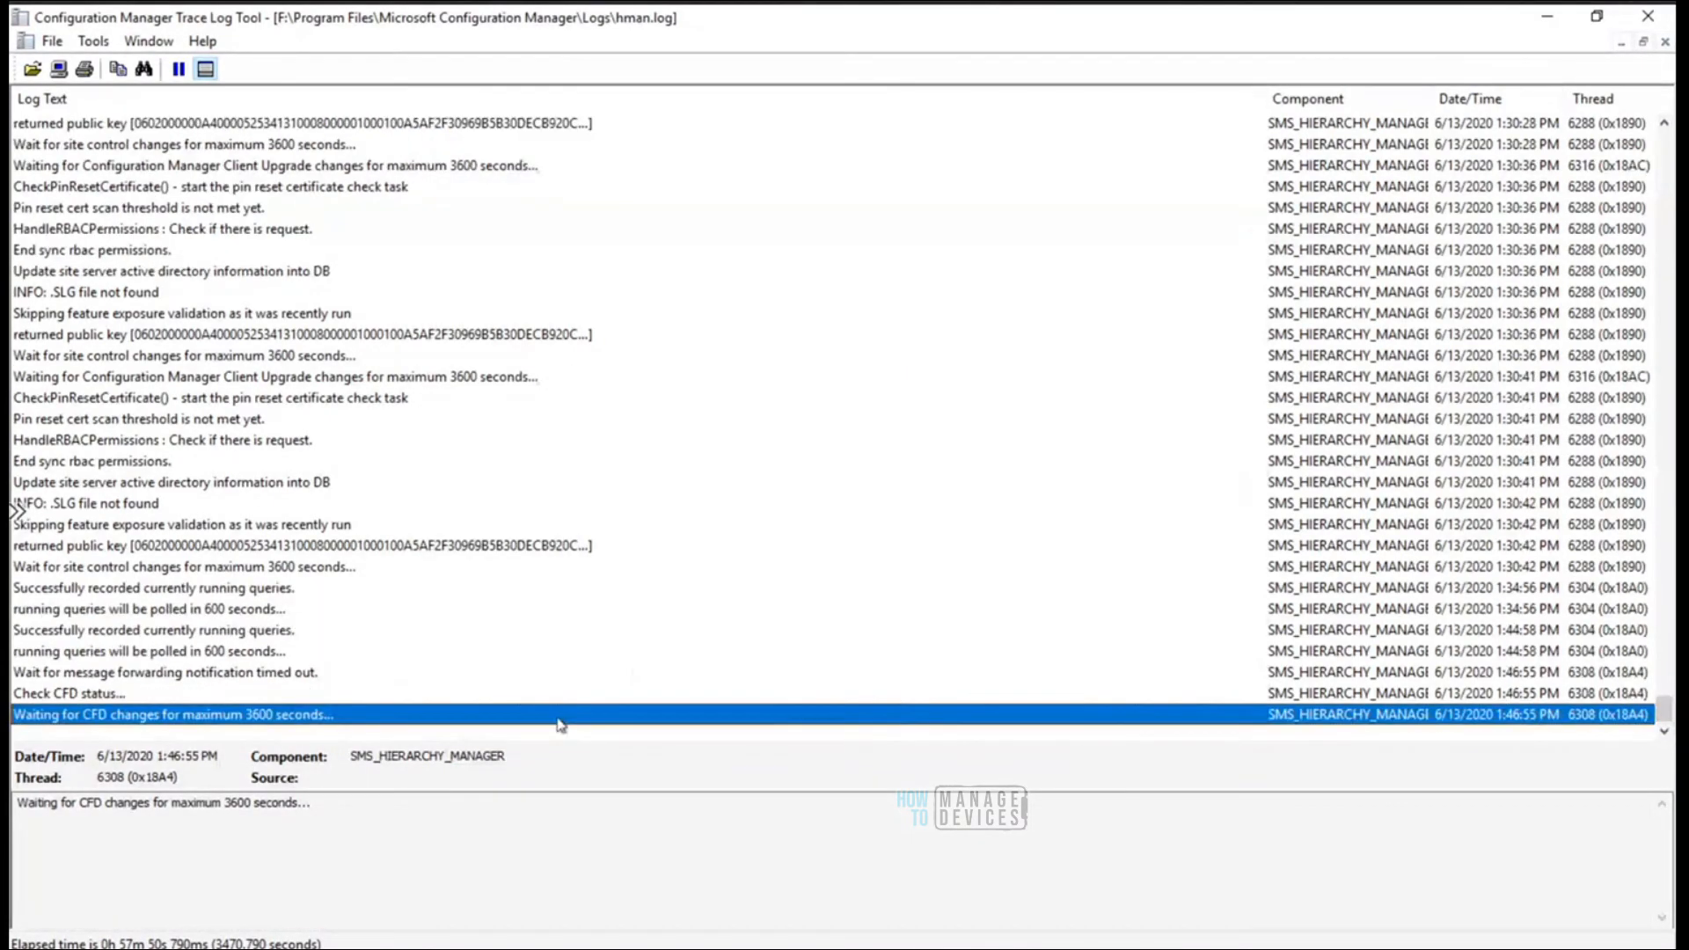
key(ctrl+f)
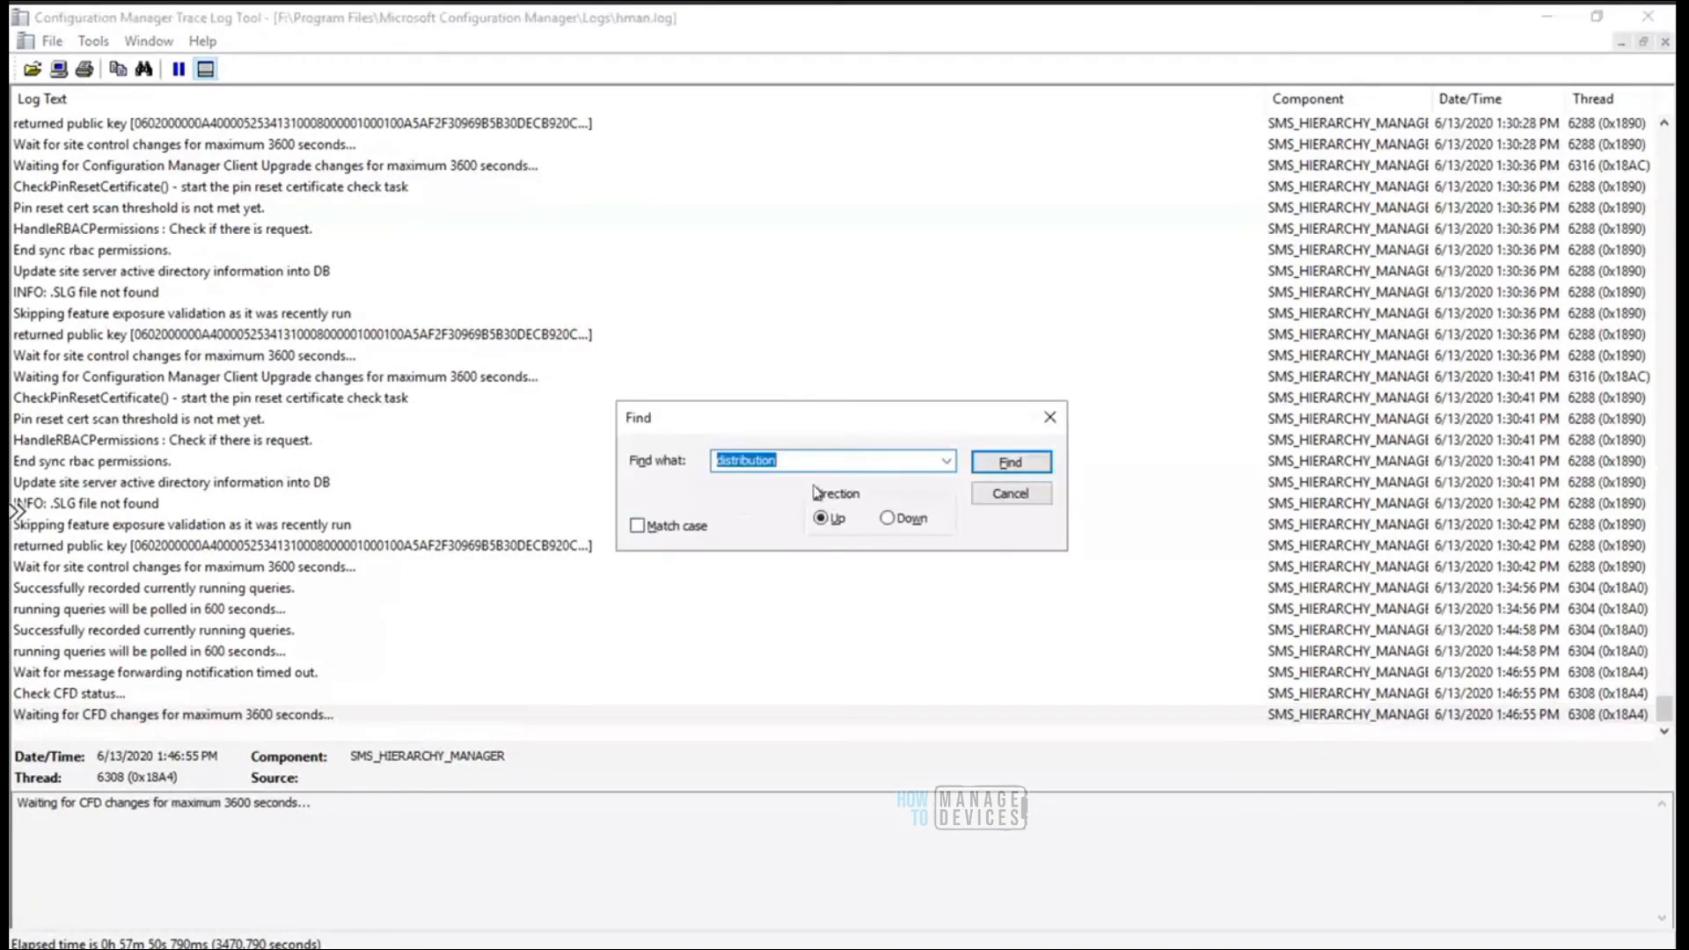
text(200)
key(BackSpace)
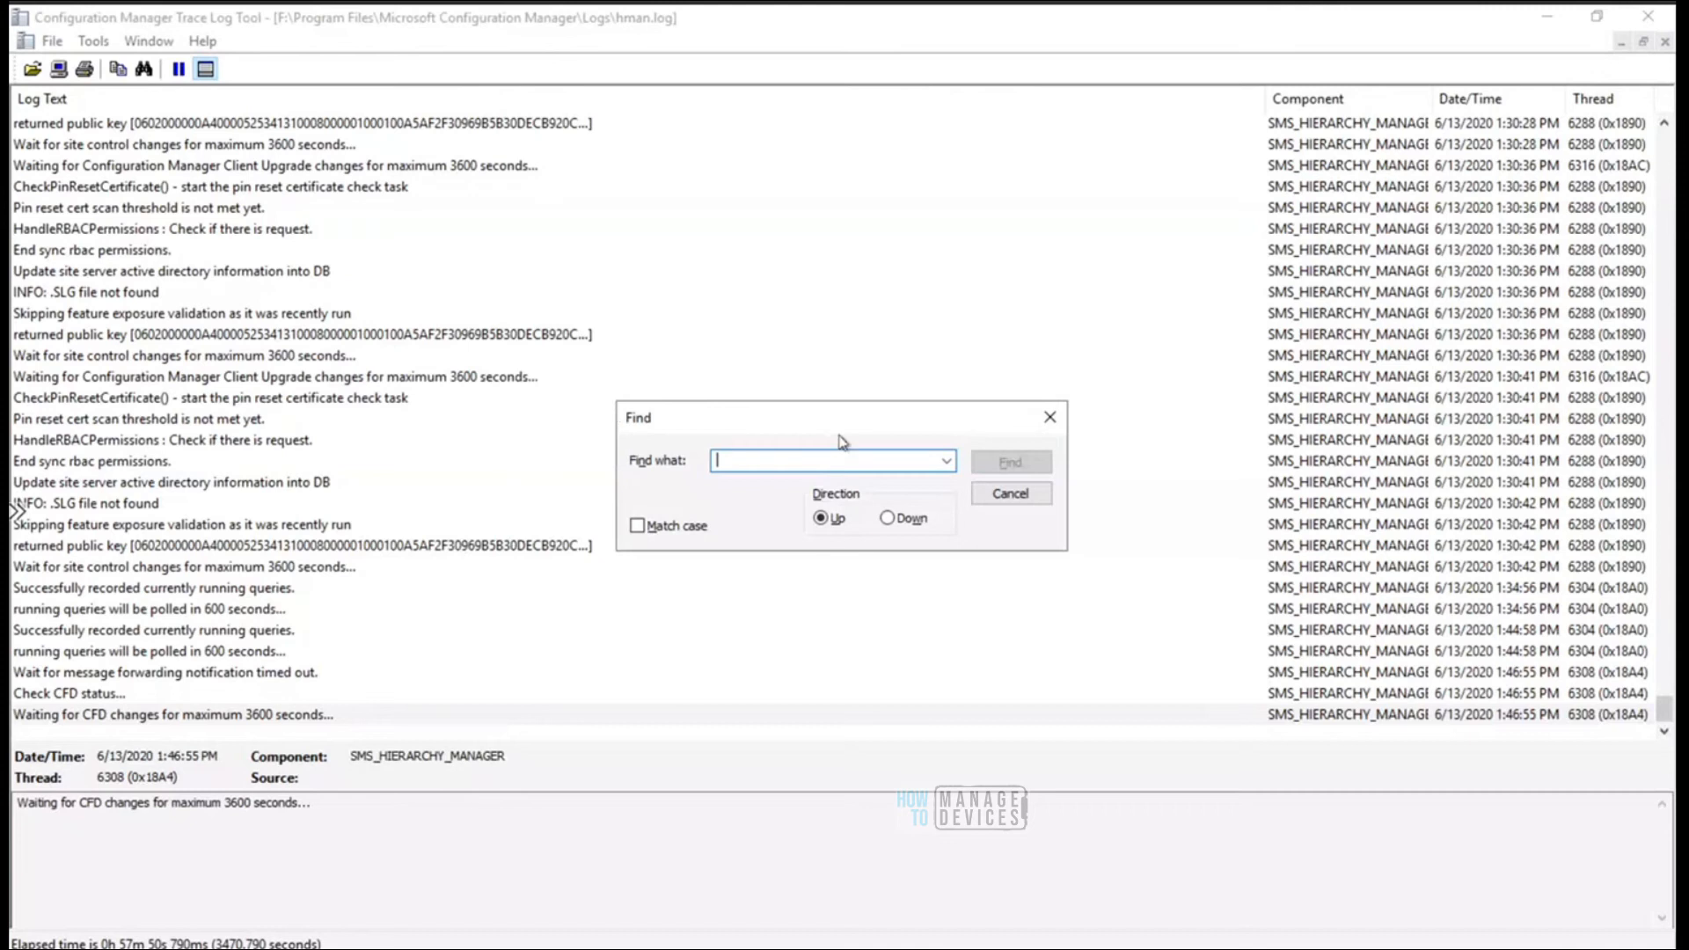
click(1003, 492)
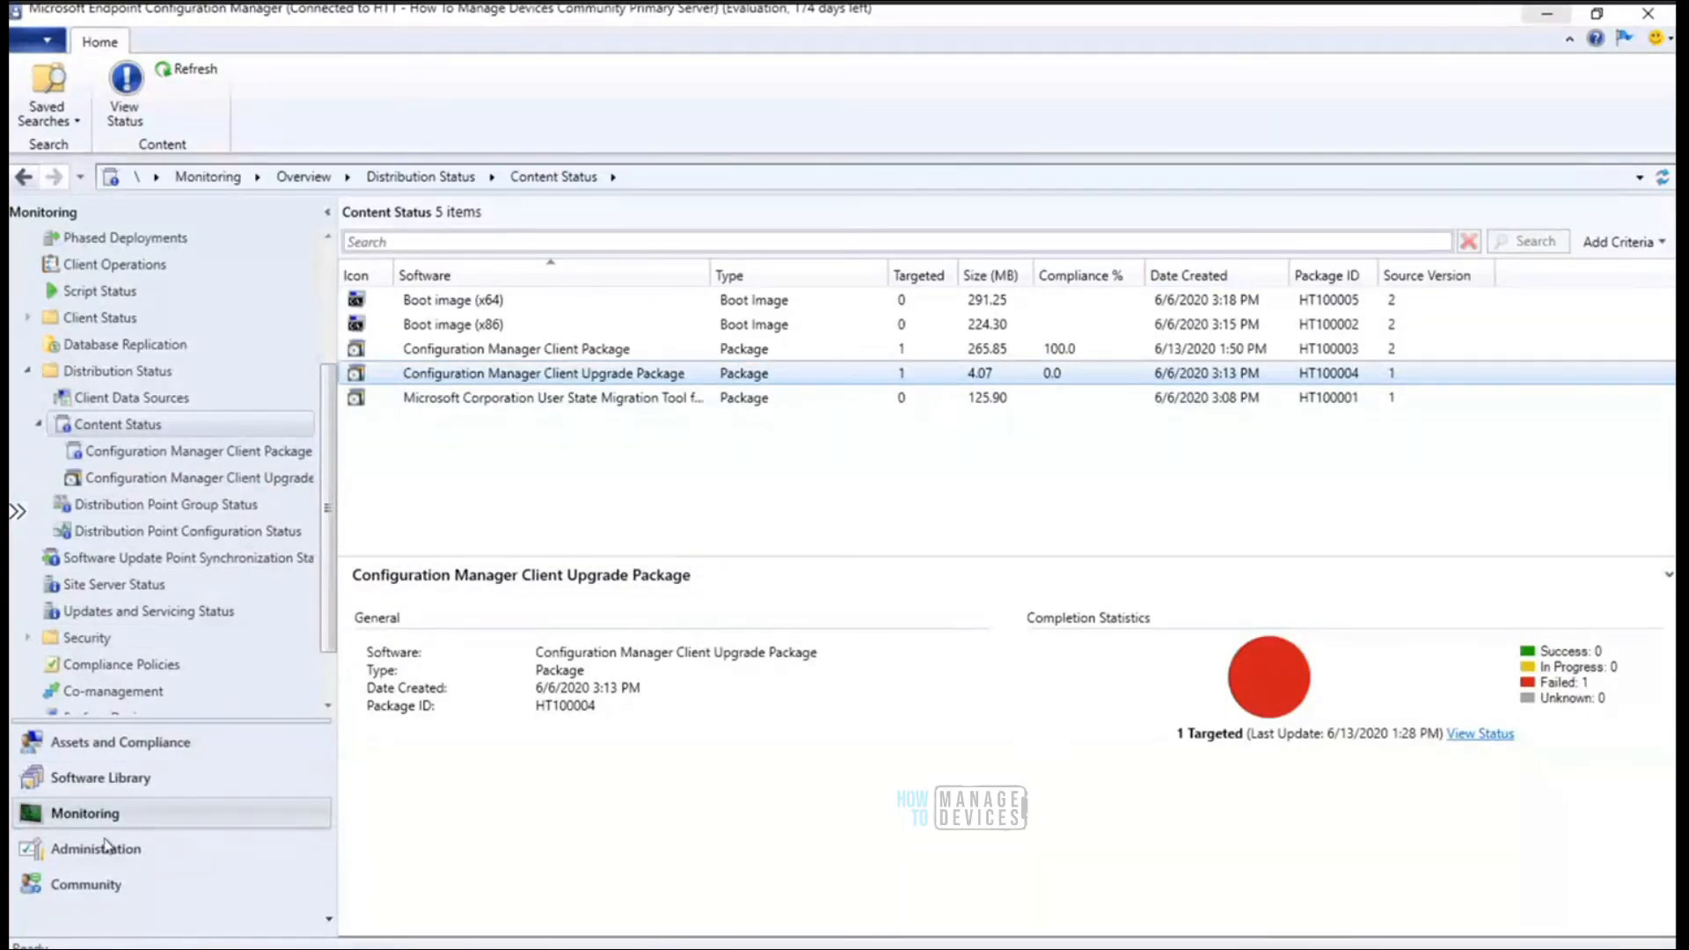
Check the User State Migration Tool for Windows and Configuration Manager Client Package summaries under Packages in the Software Library
click(129, 778)
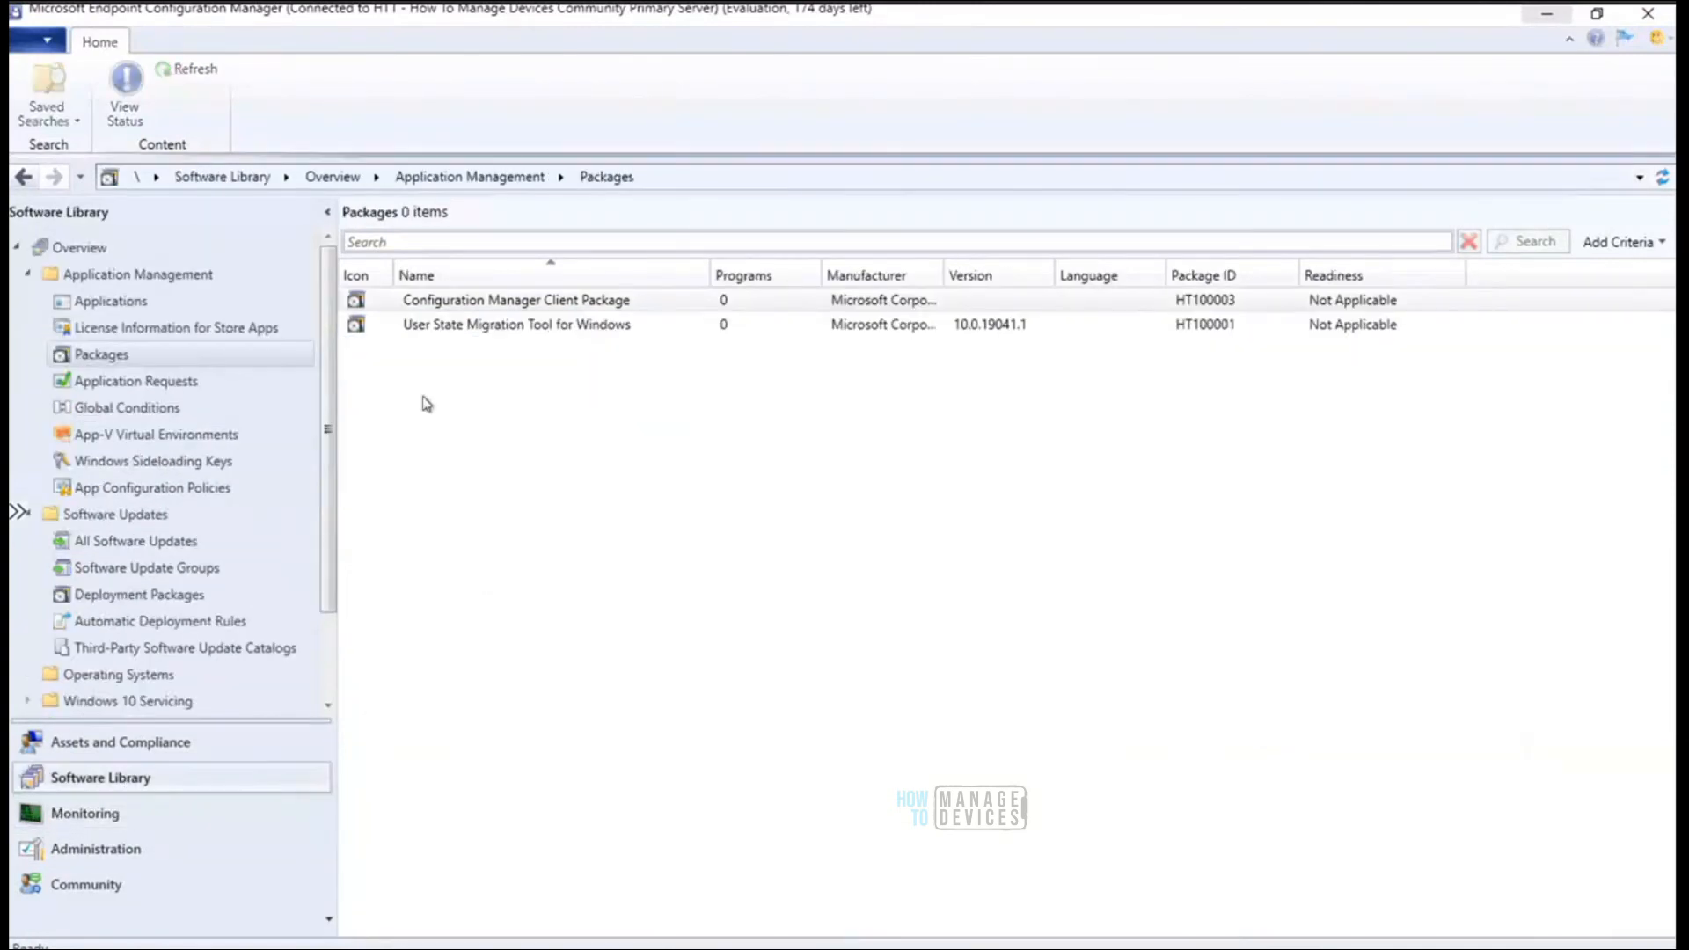
click(545, 330)
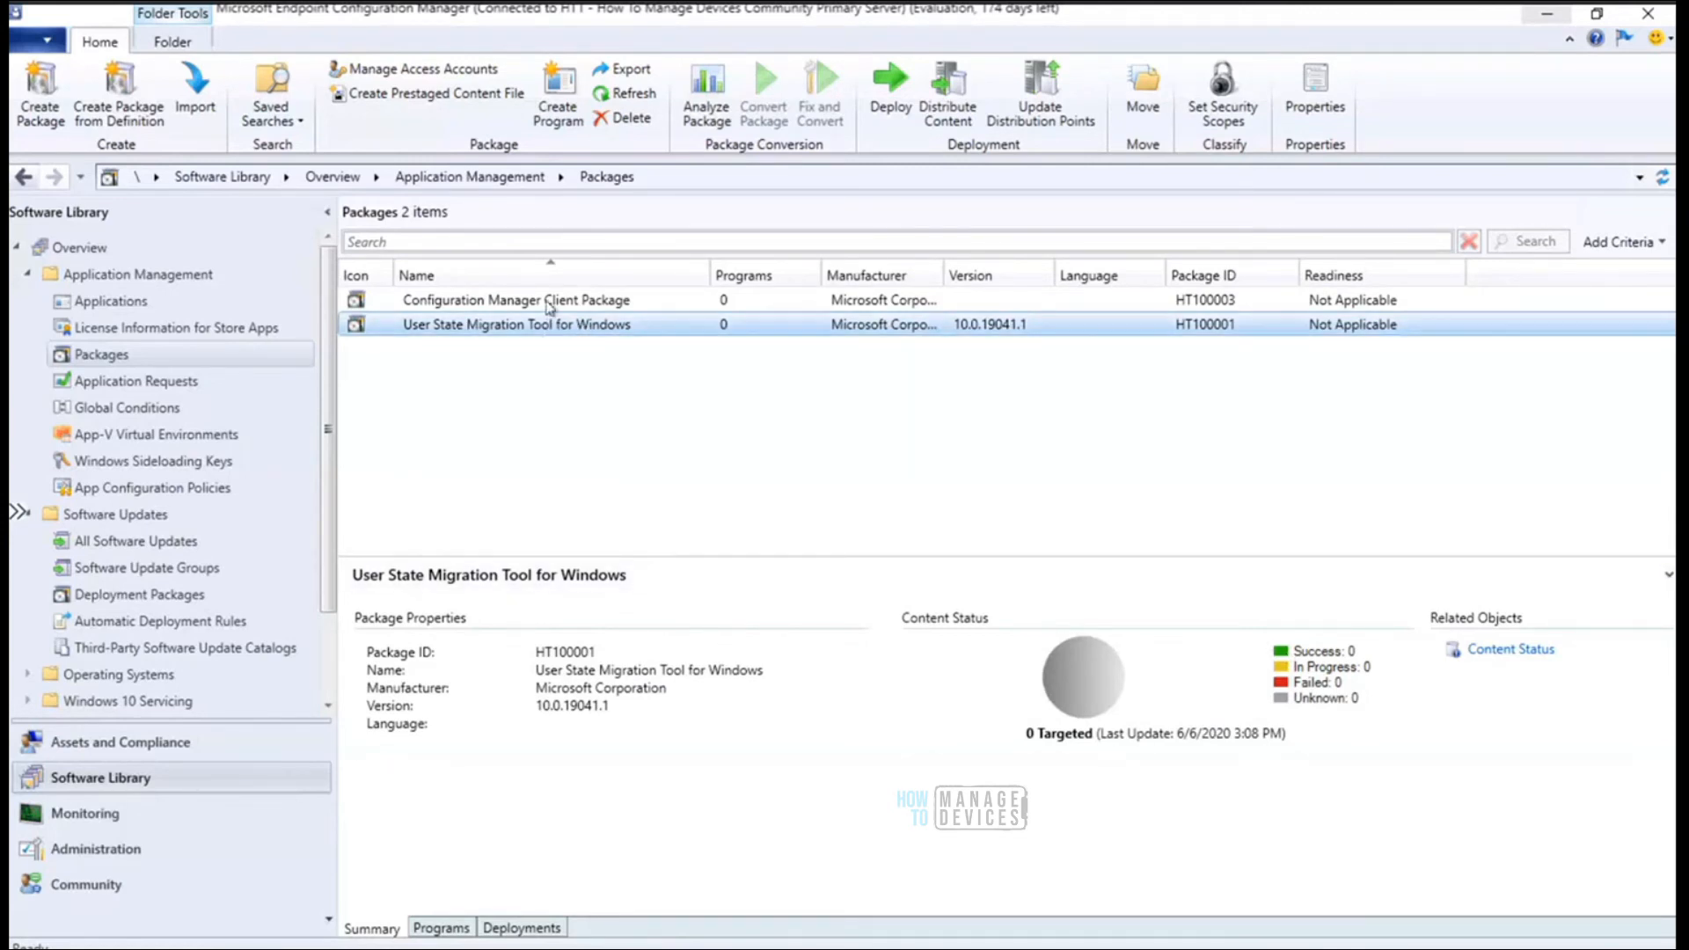
click(549, 304)
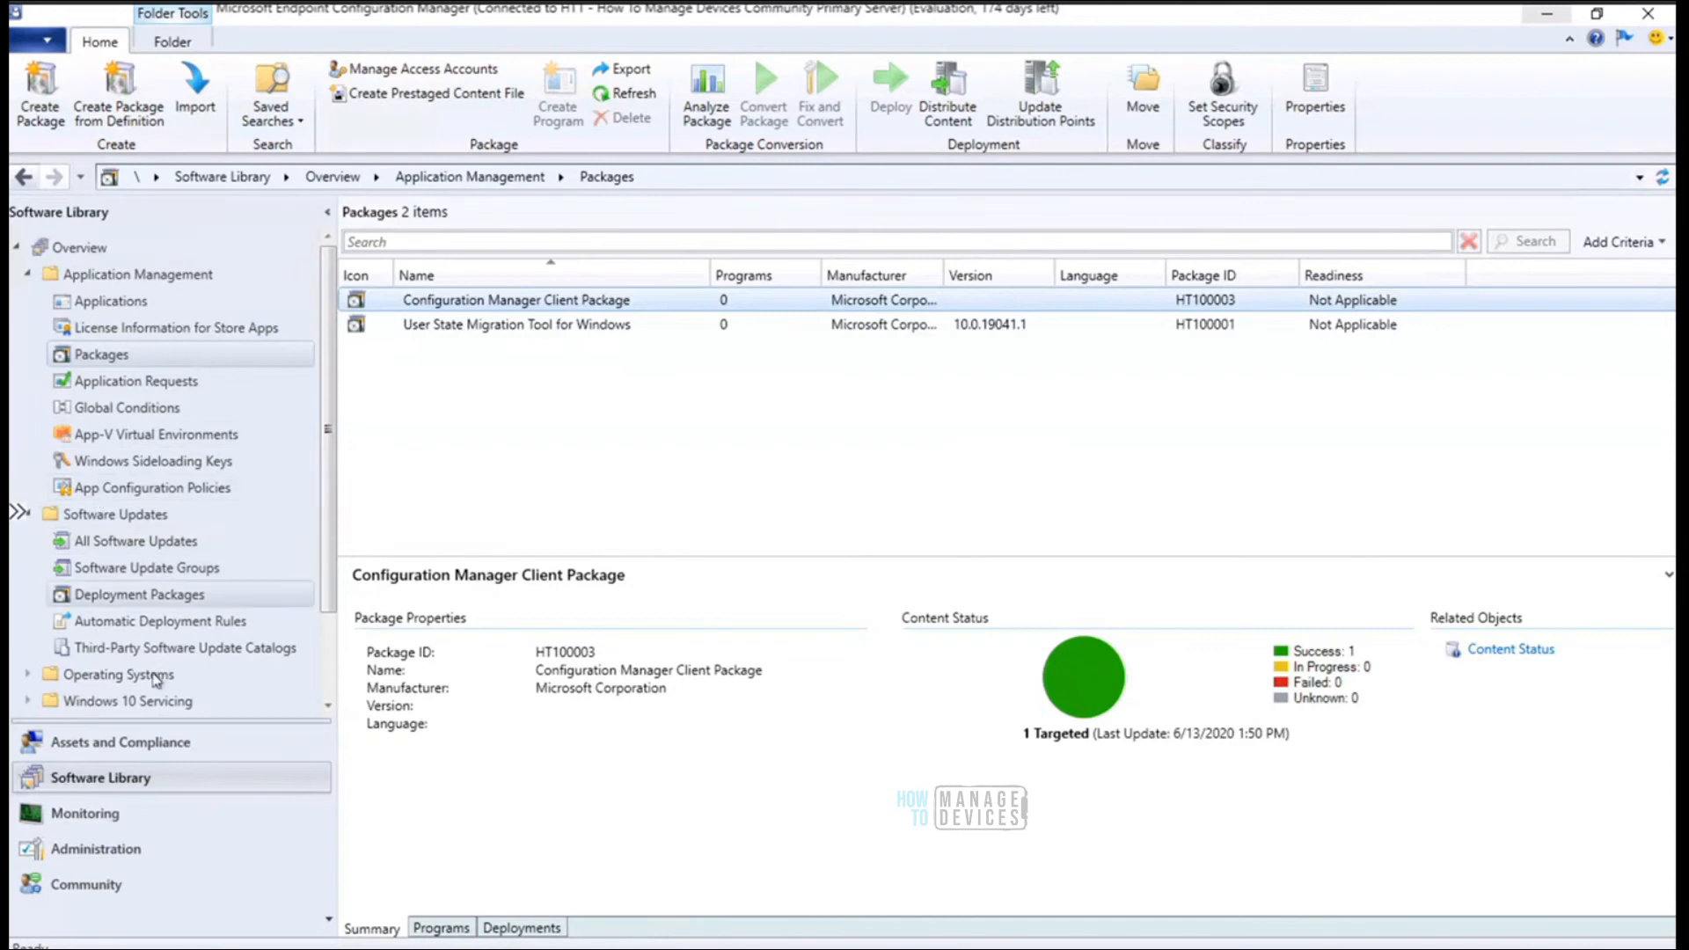
Redistribute the failed Configuration Manager Client Upgrade Package to HTMDSCCM.HTMD.COM from its content status in the Monitoring workspace and confirm
click(86, 813)
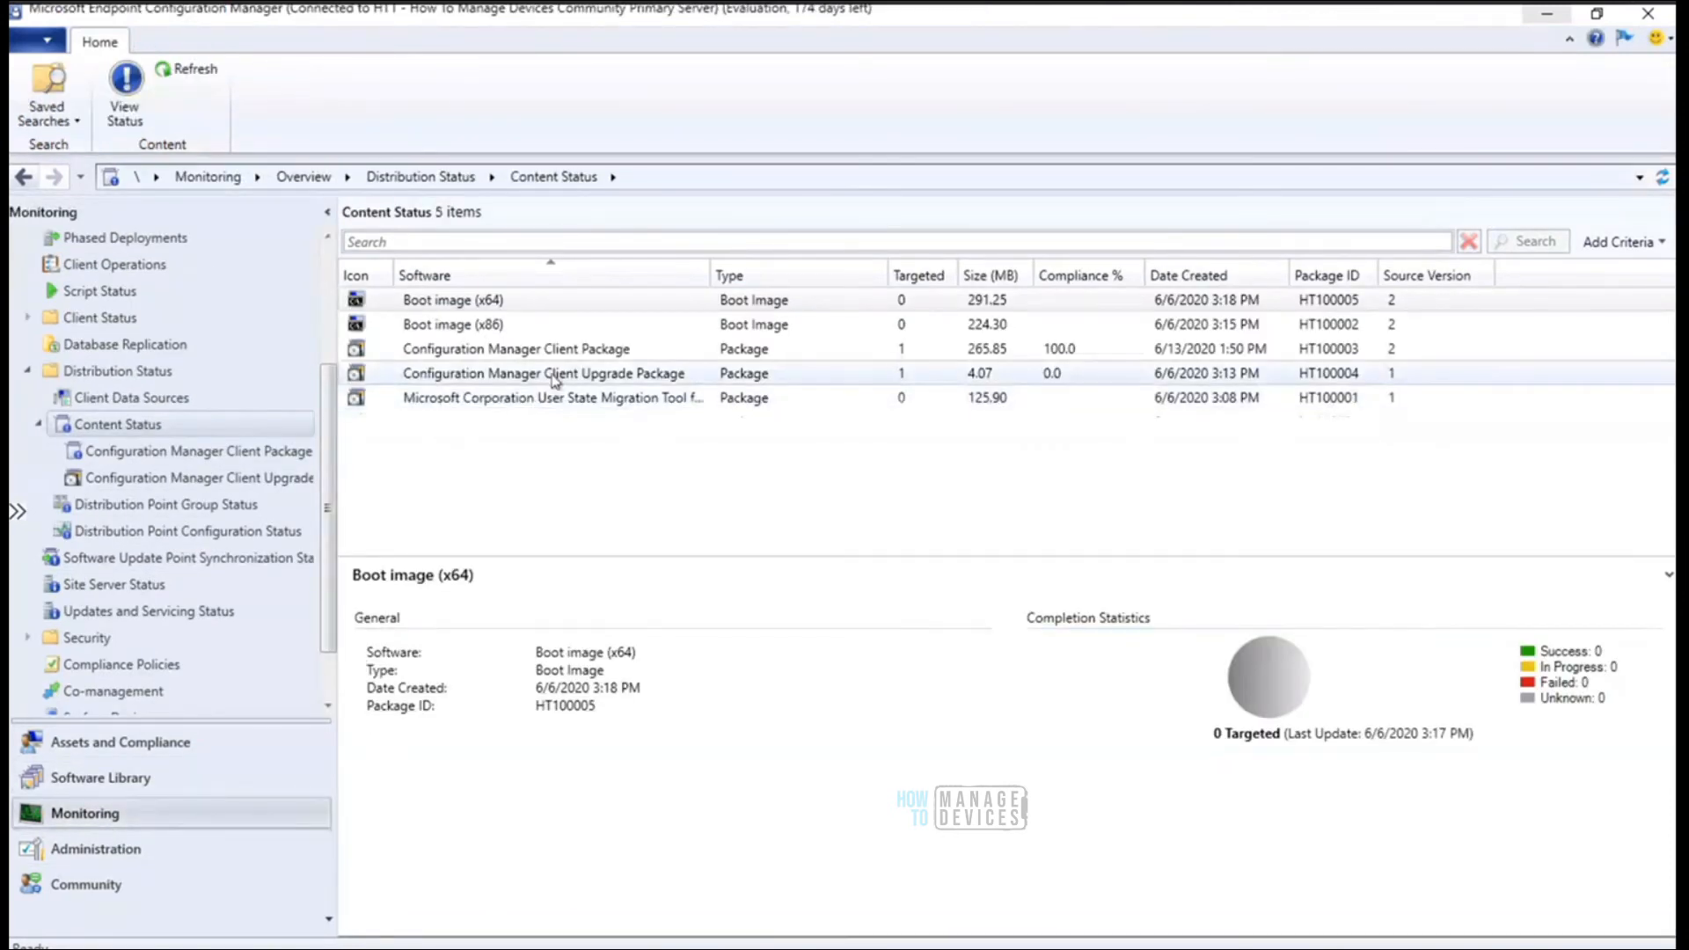
click(555, 380)
right_click(554, 380)
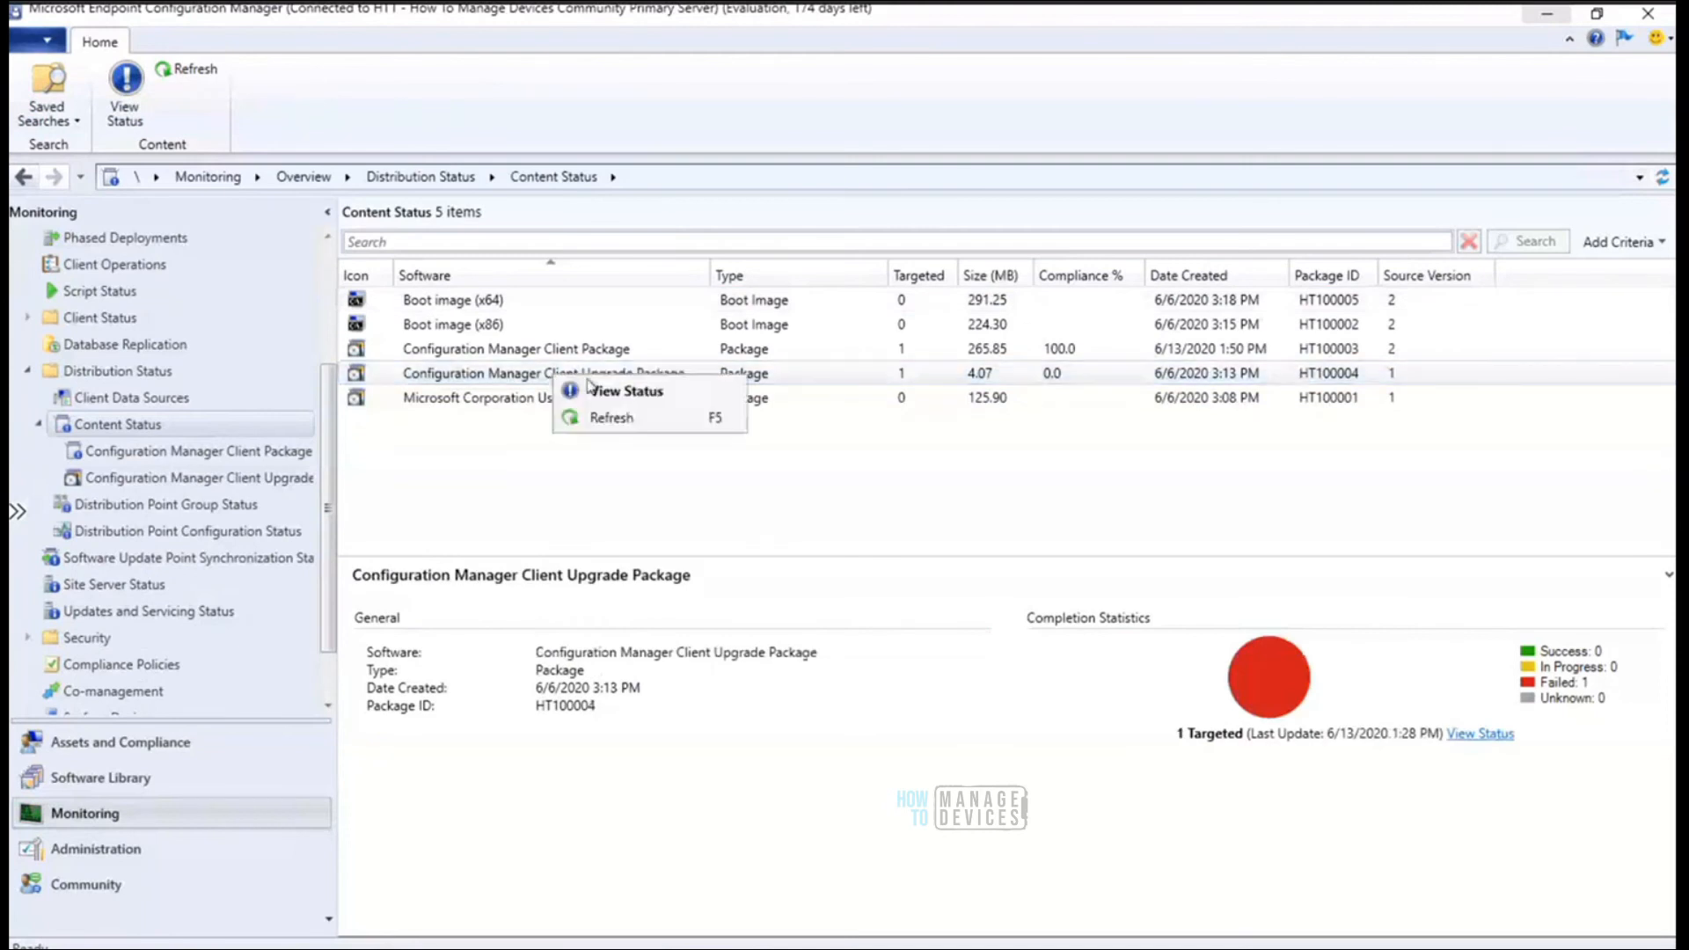
click(648, 393)
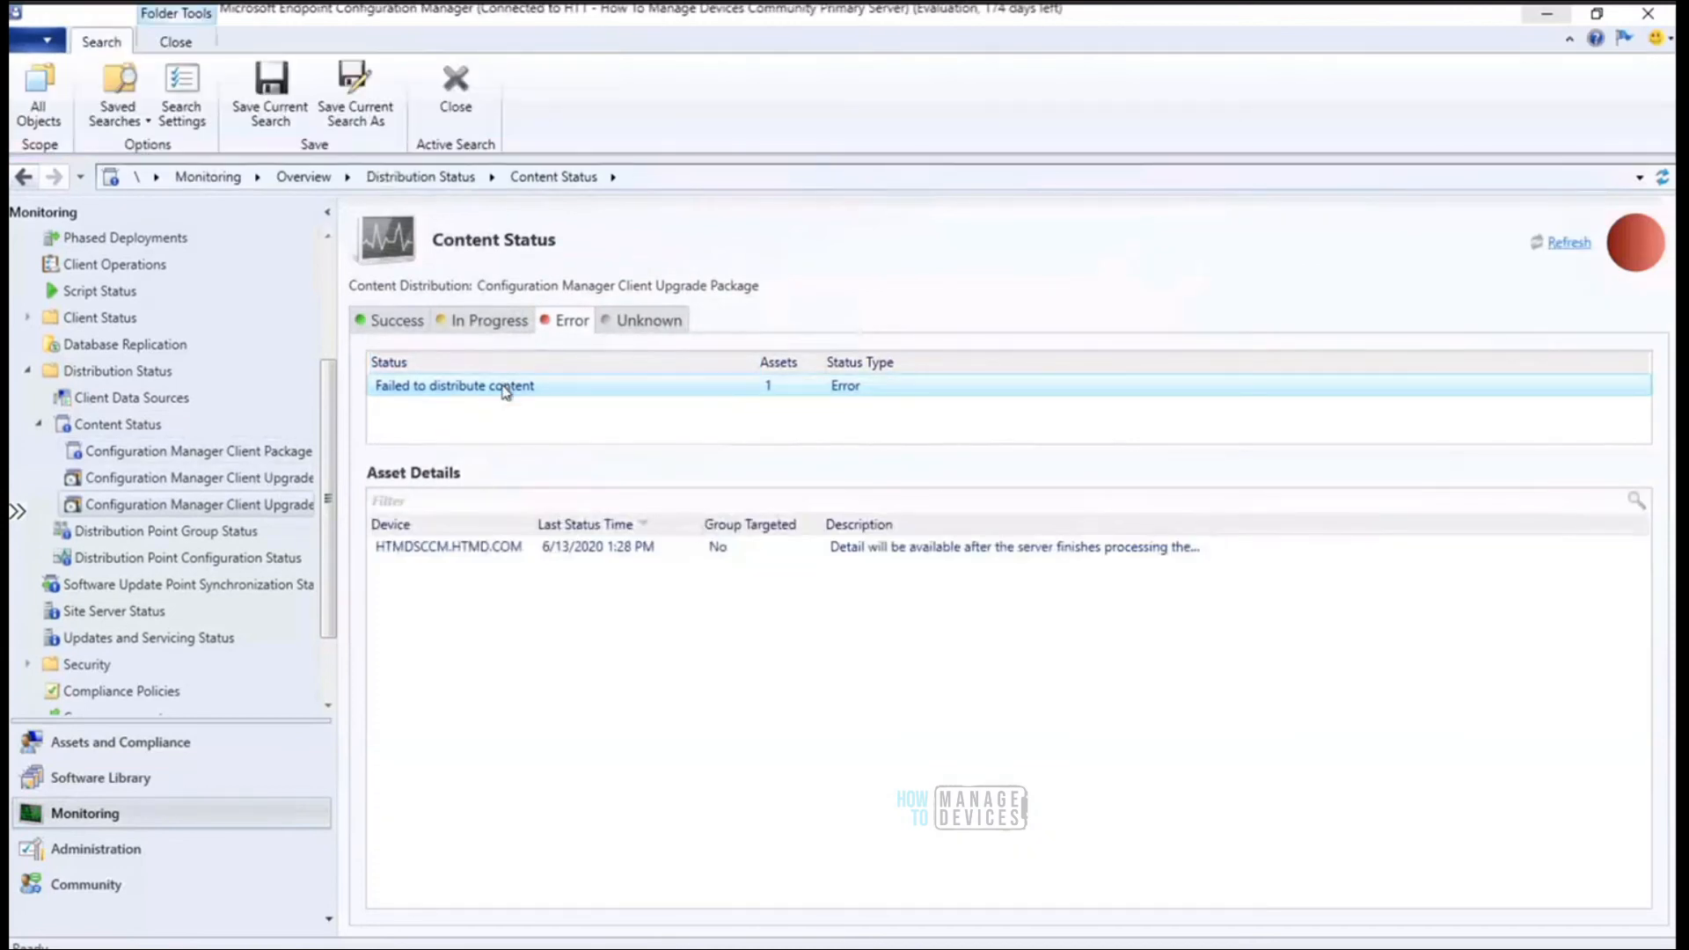
right_click(509, 546)
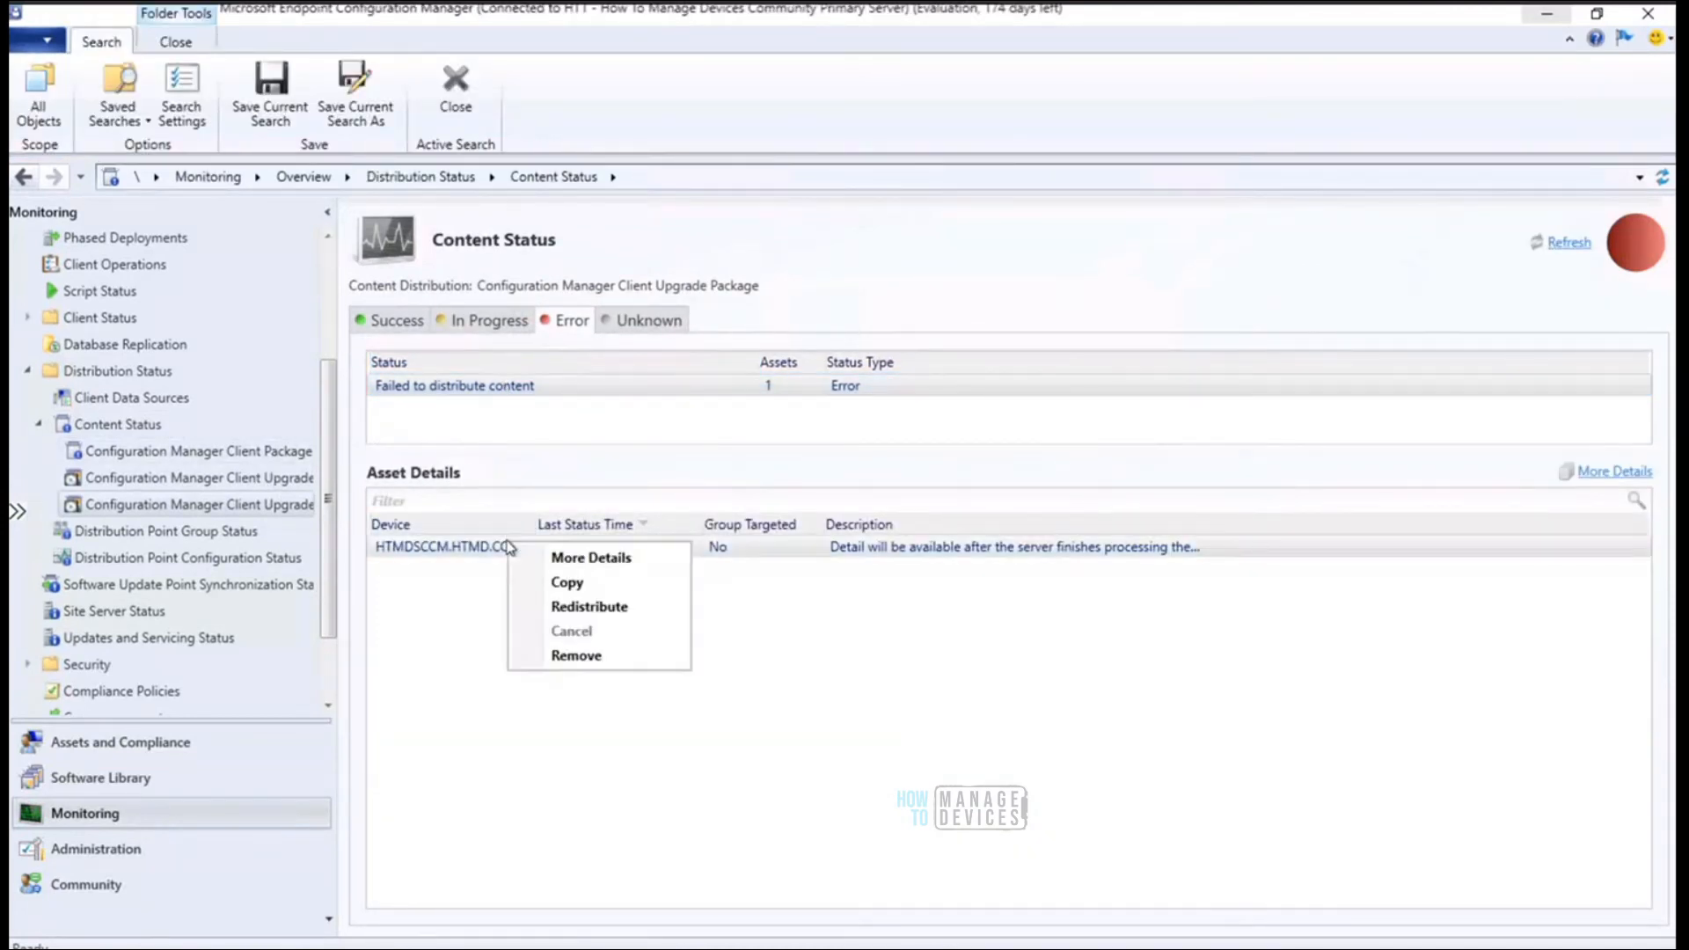
click(622, 607)
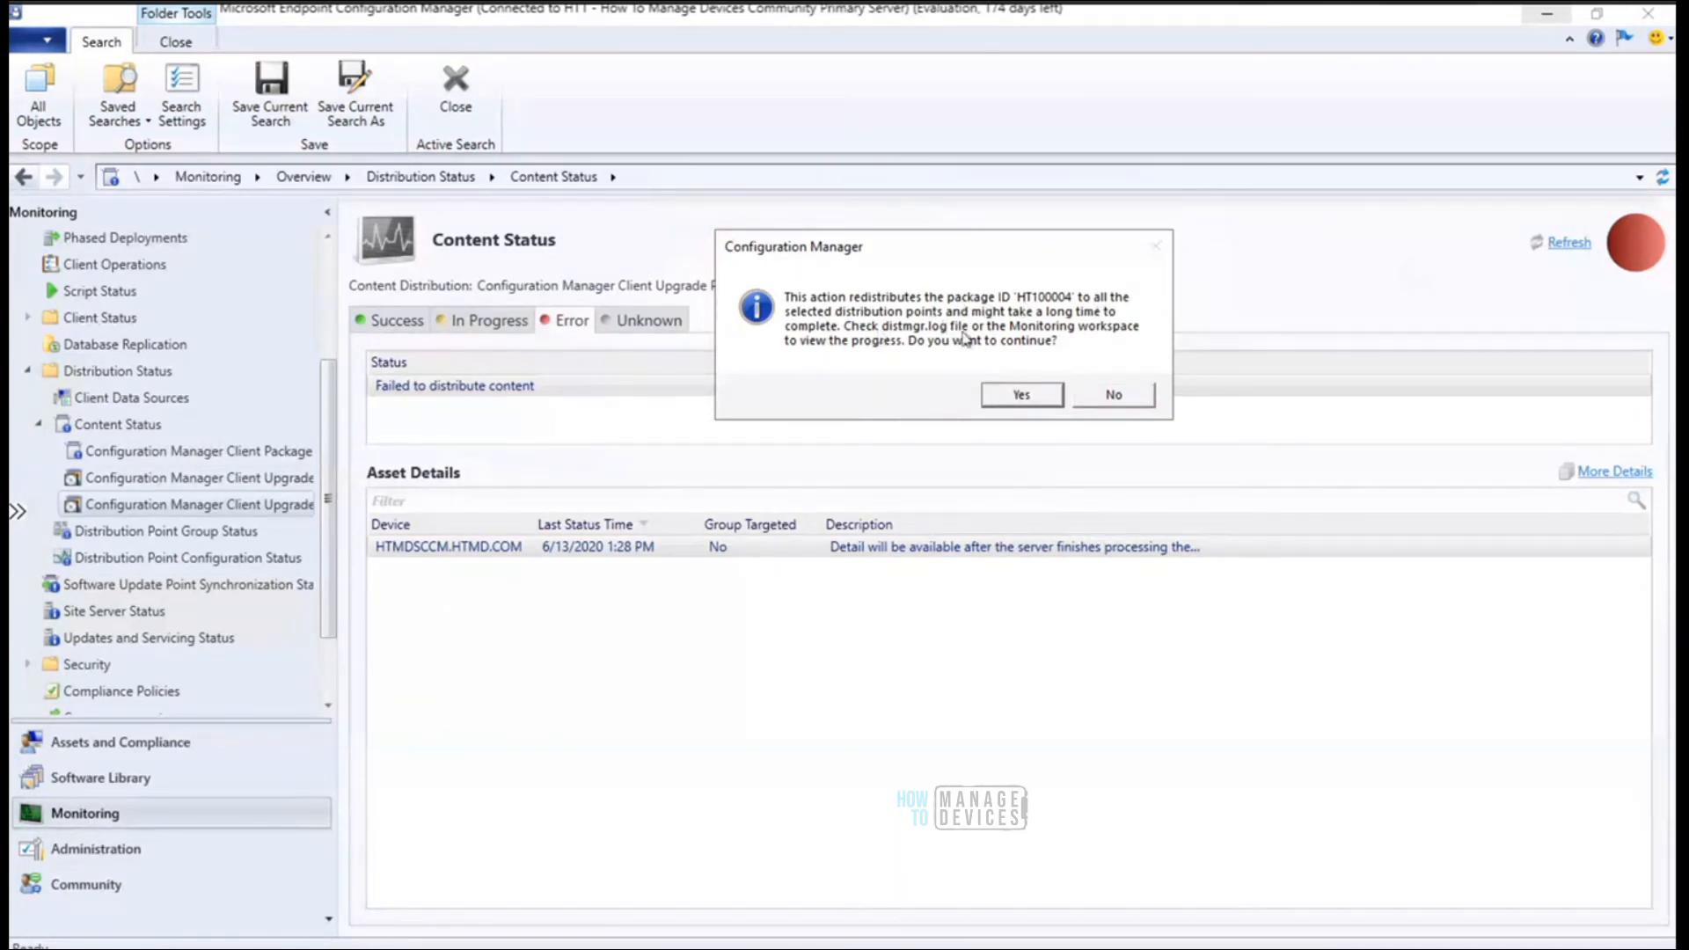
click(1016, 395)
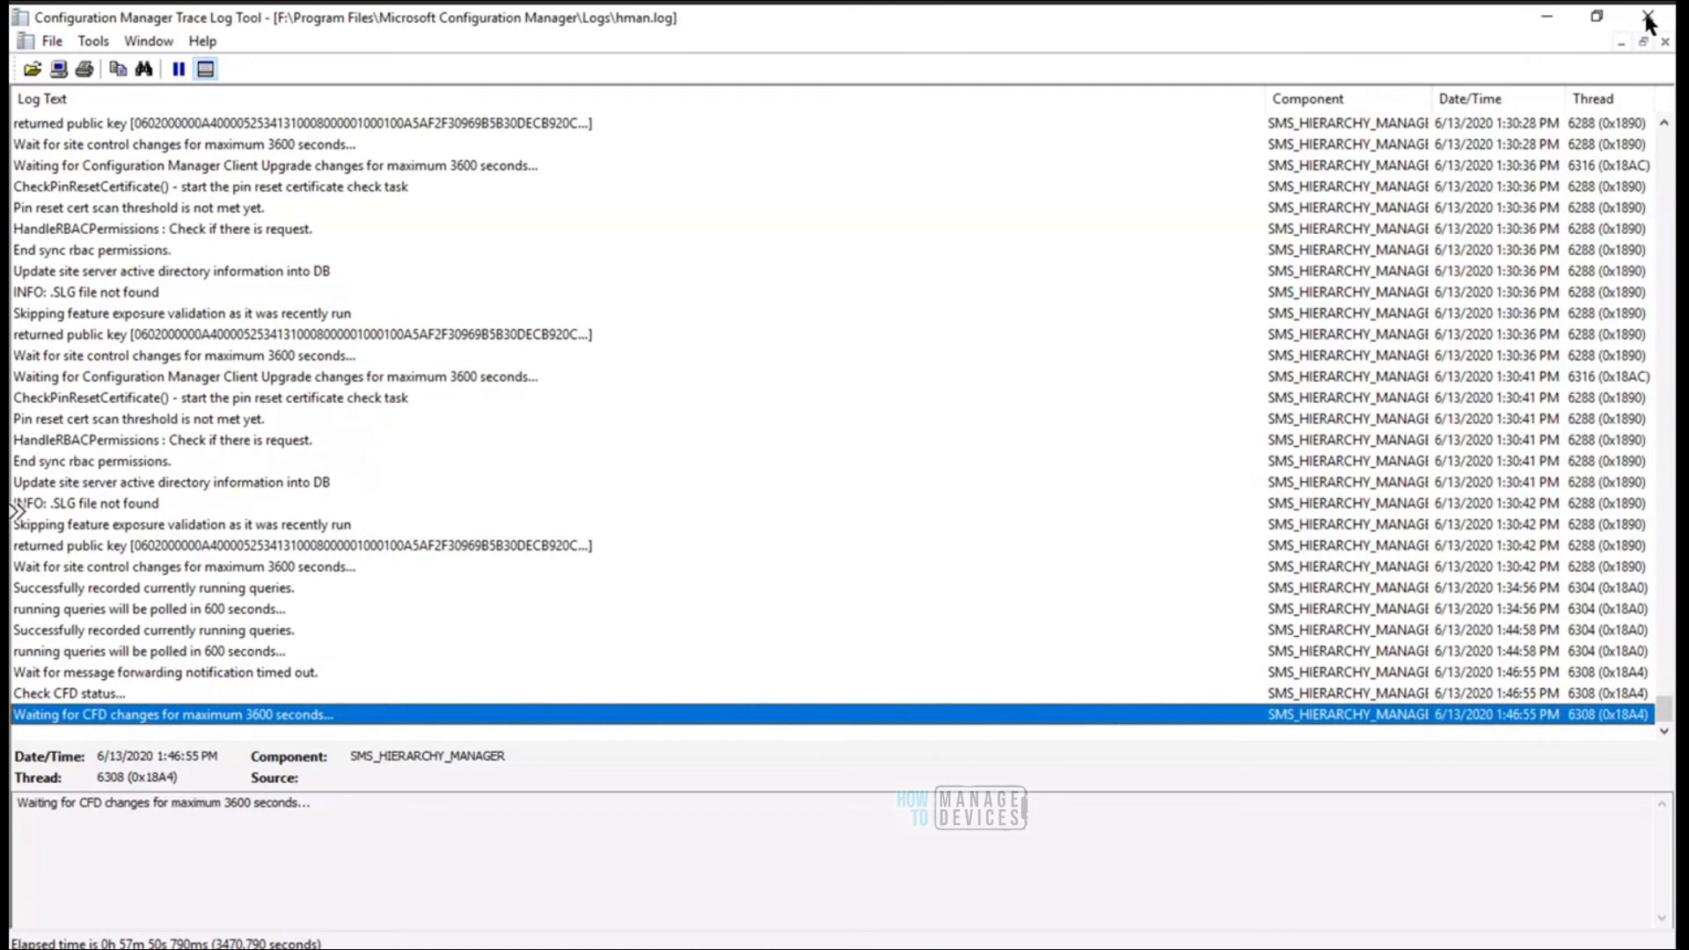
Close the hman.log window and examine the latest distmgr.log entries on package HT100004 and its signature file
click(1644, 20)
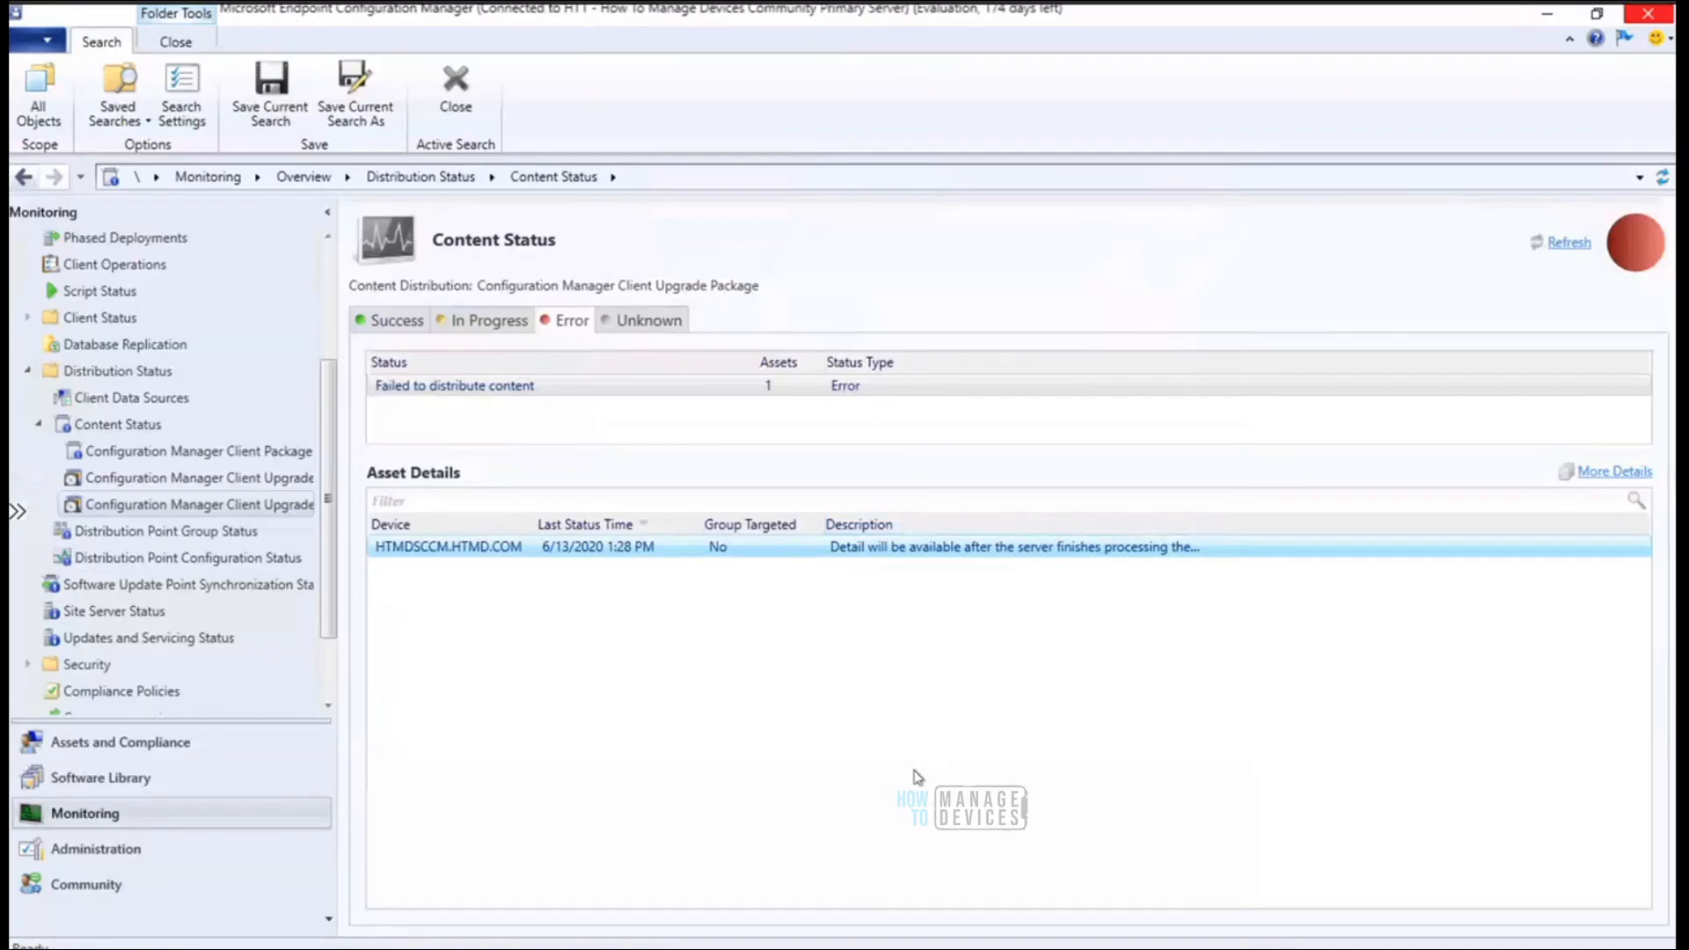
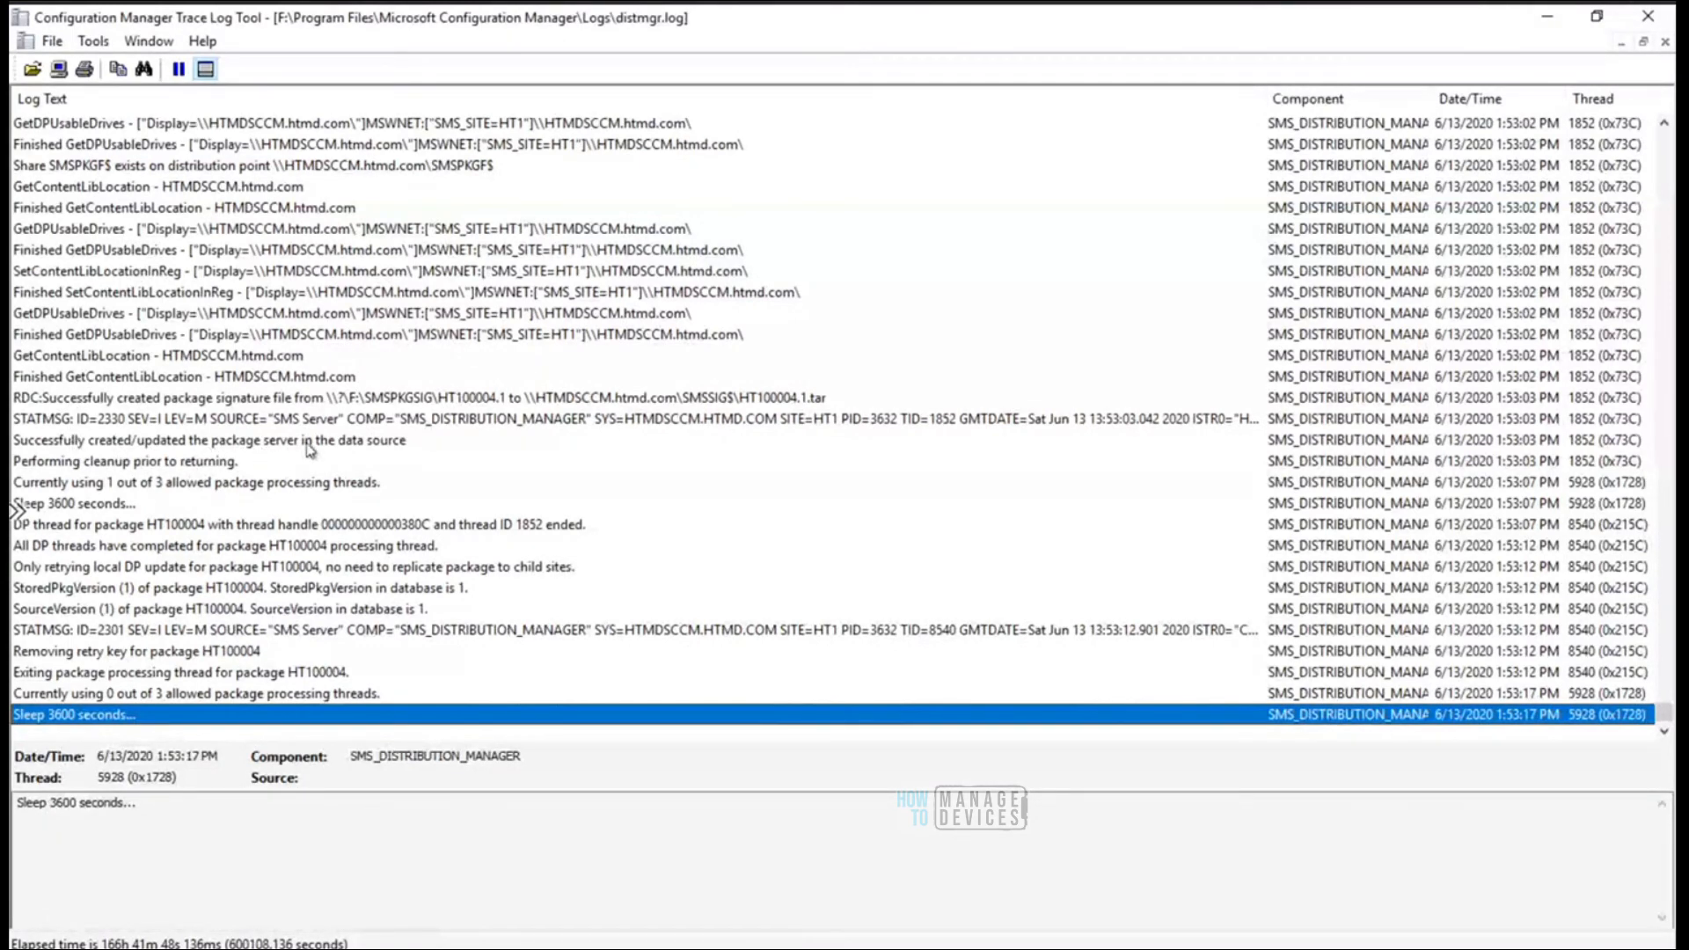
click(335, 442)
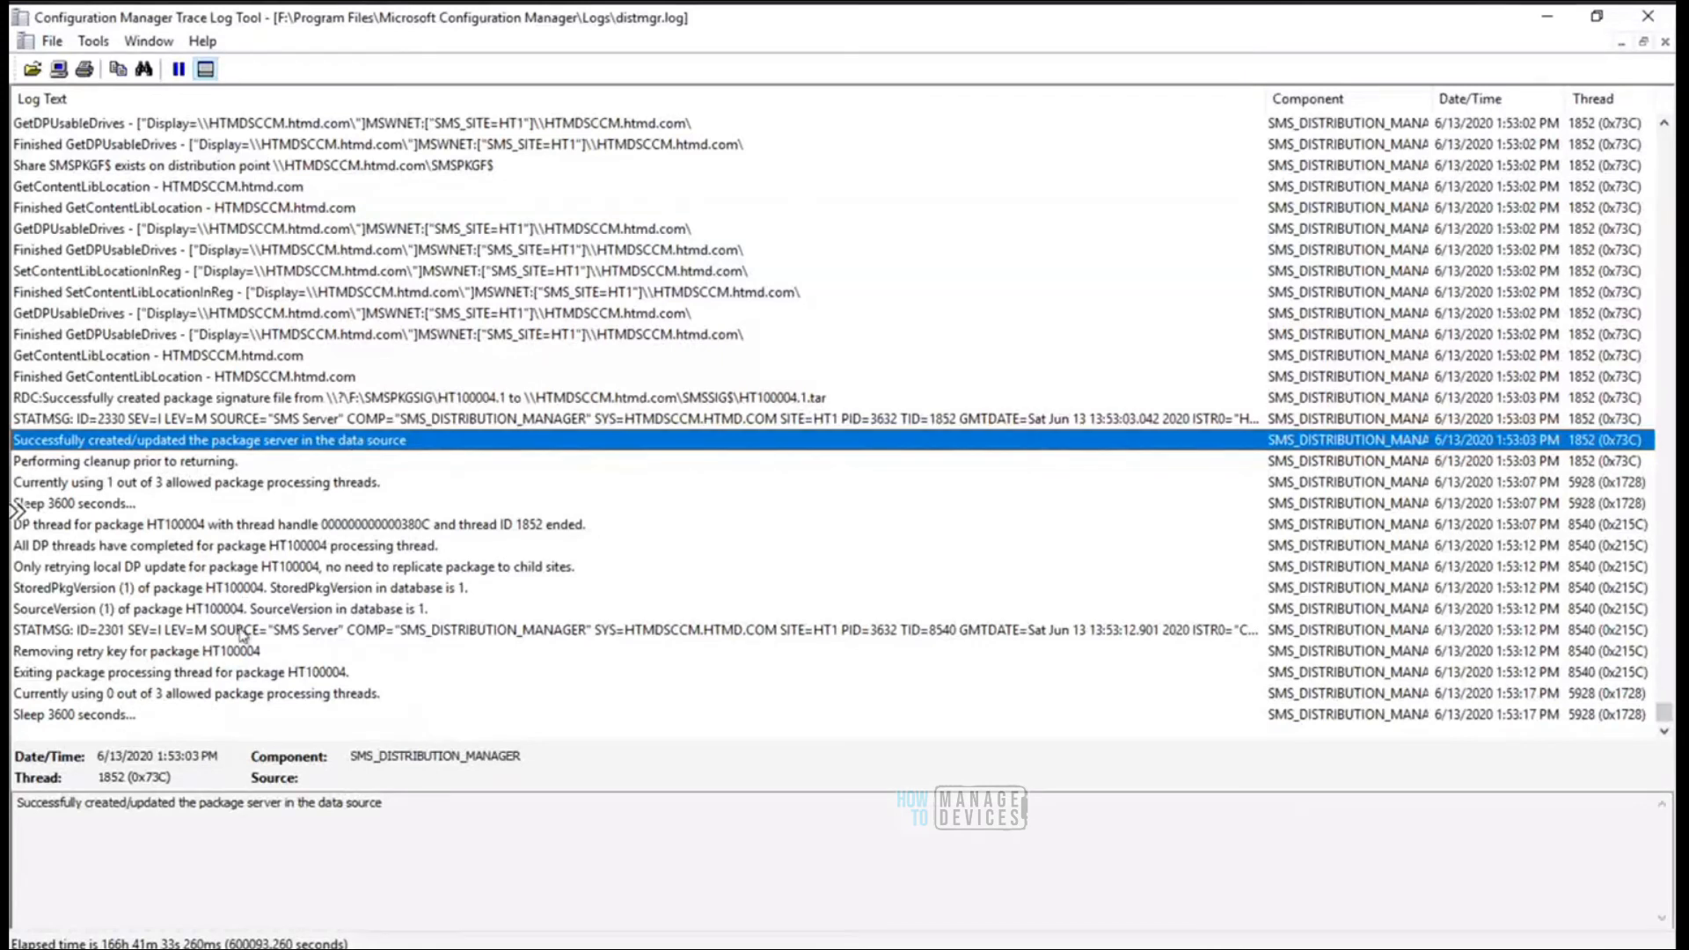
click(226, 696)
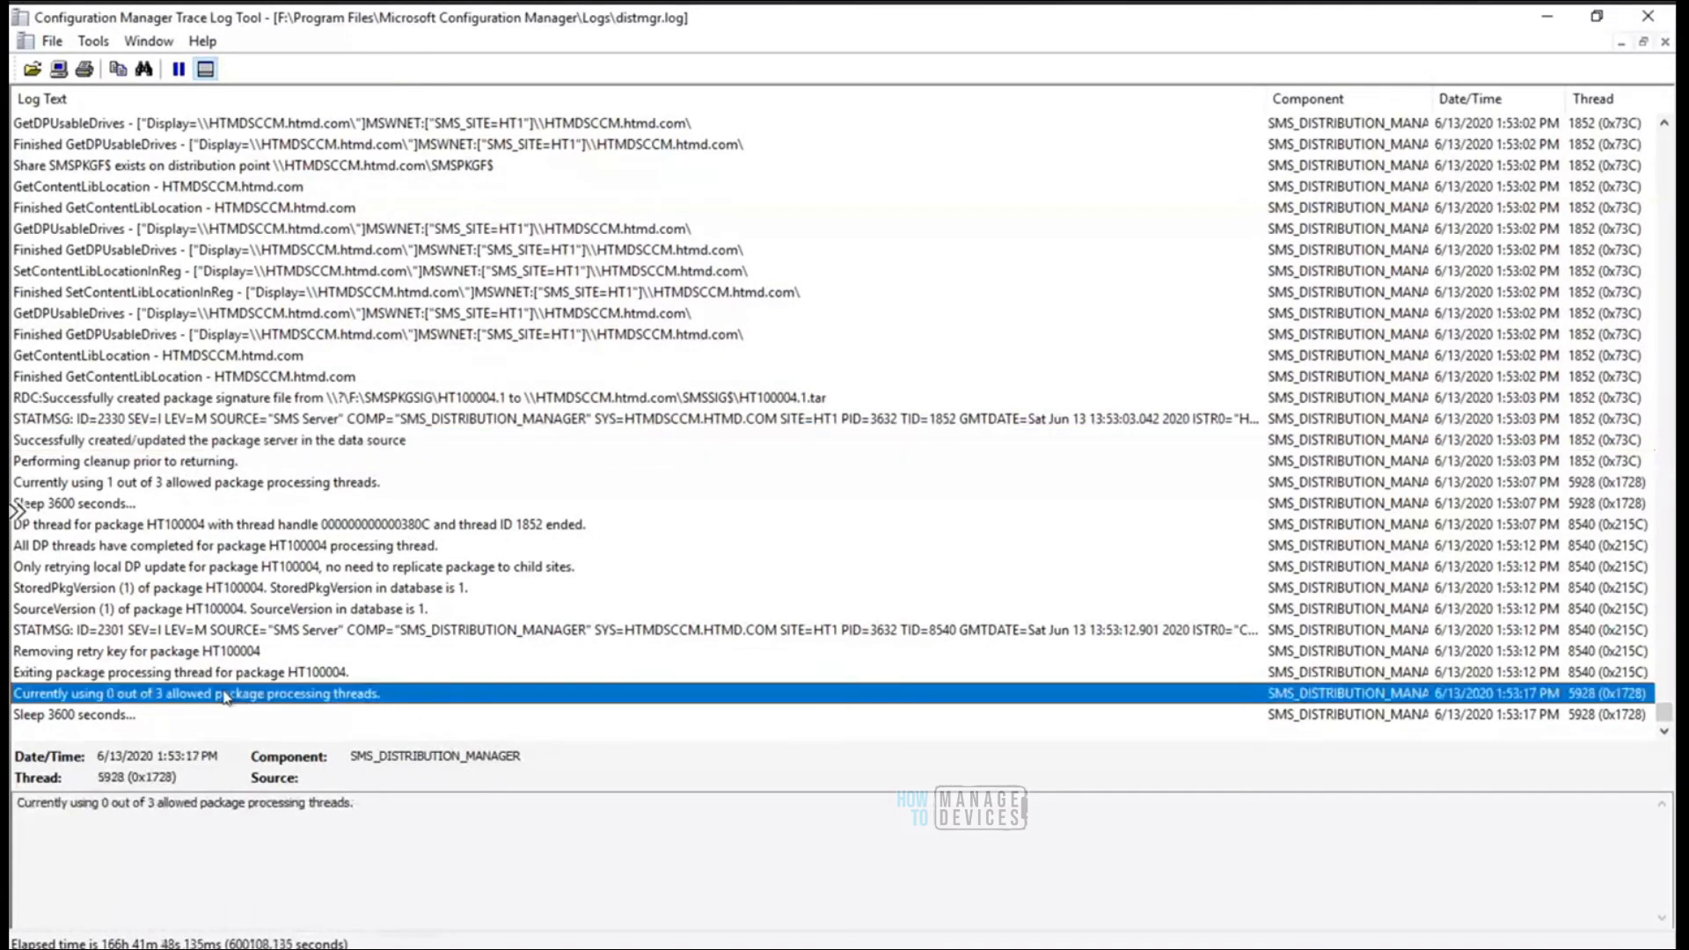
key(Down)
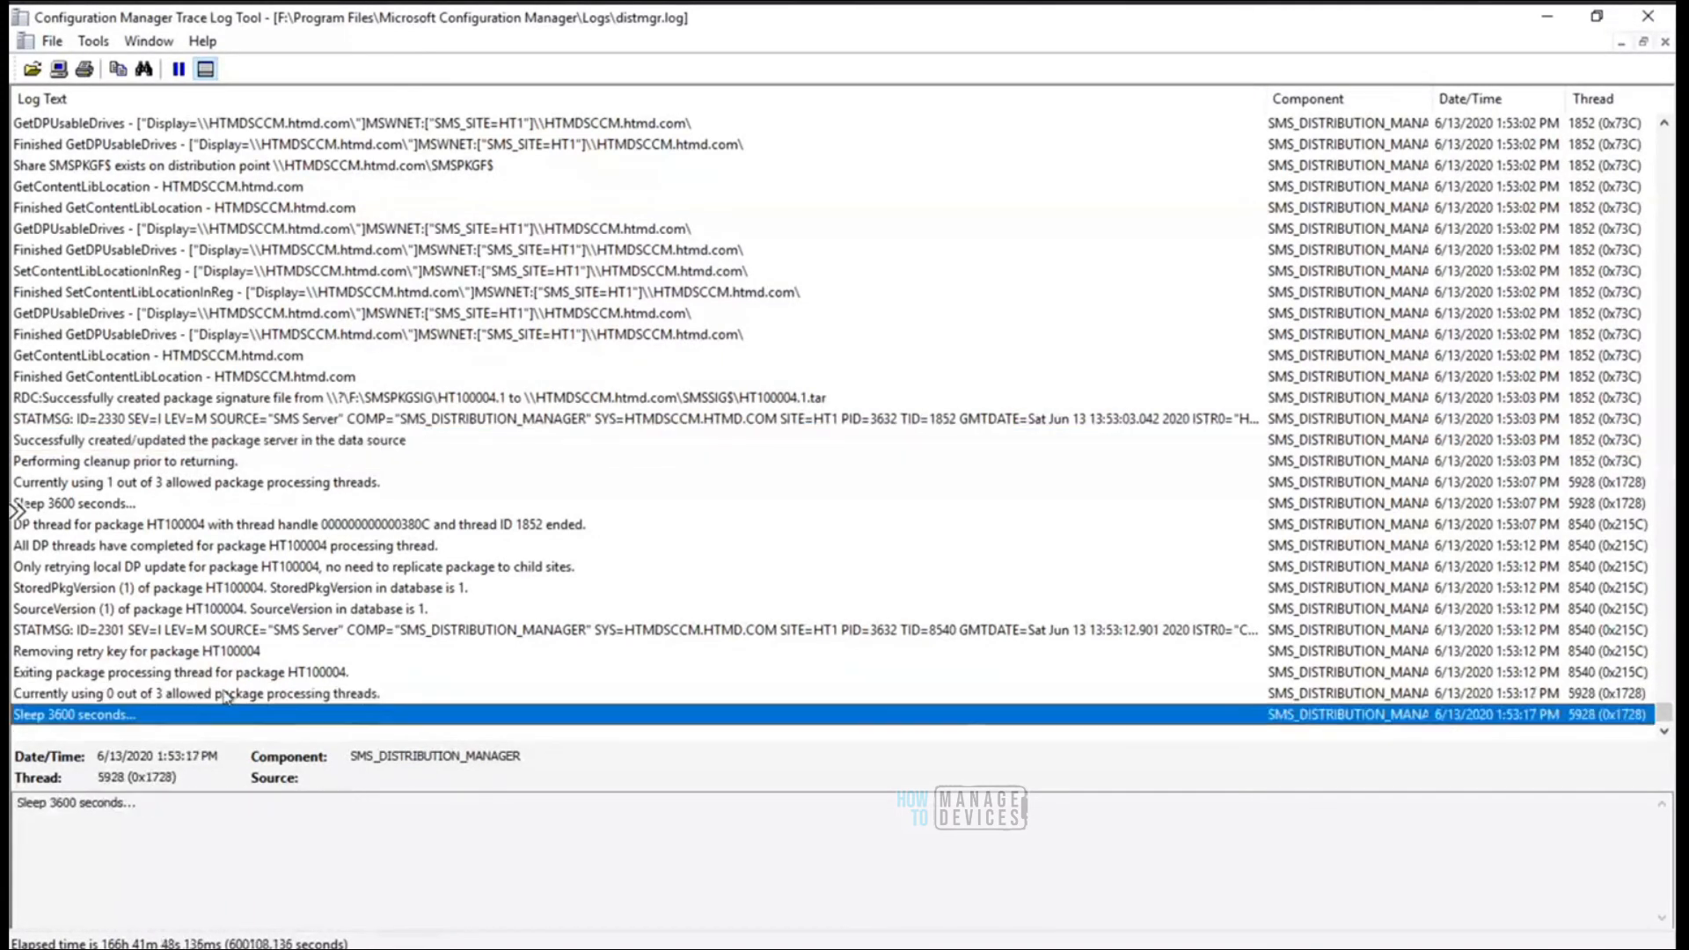
click(160, 382)
click(214, 401)
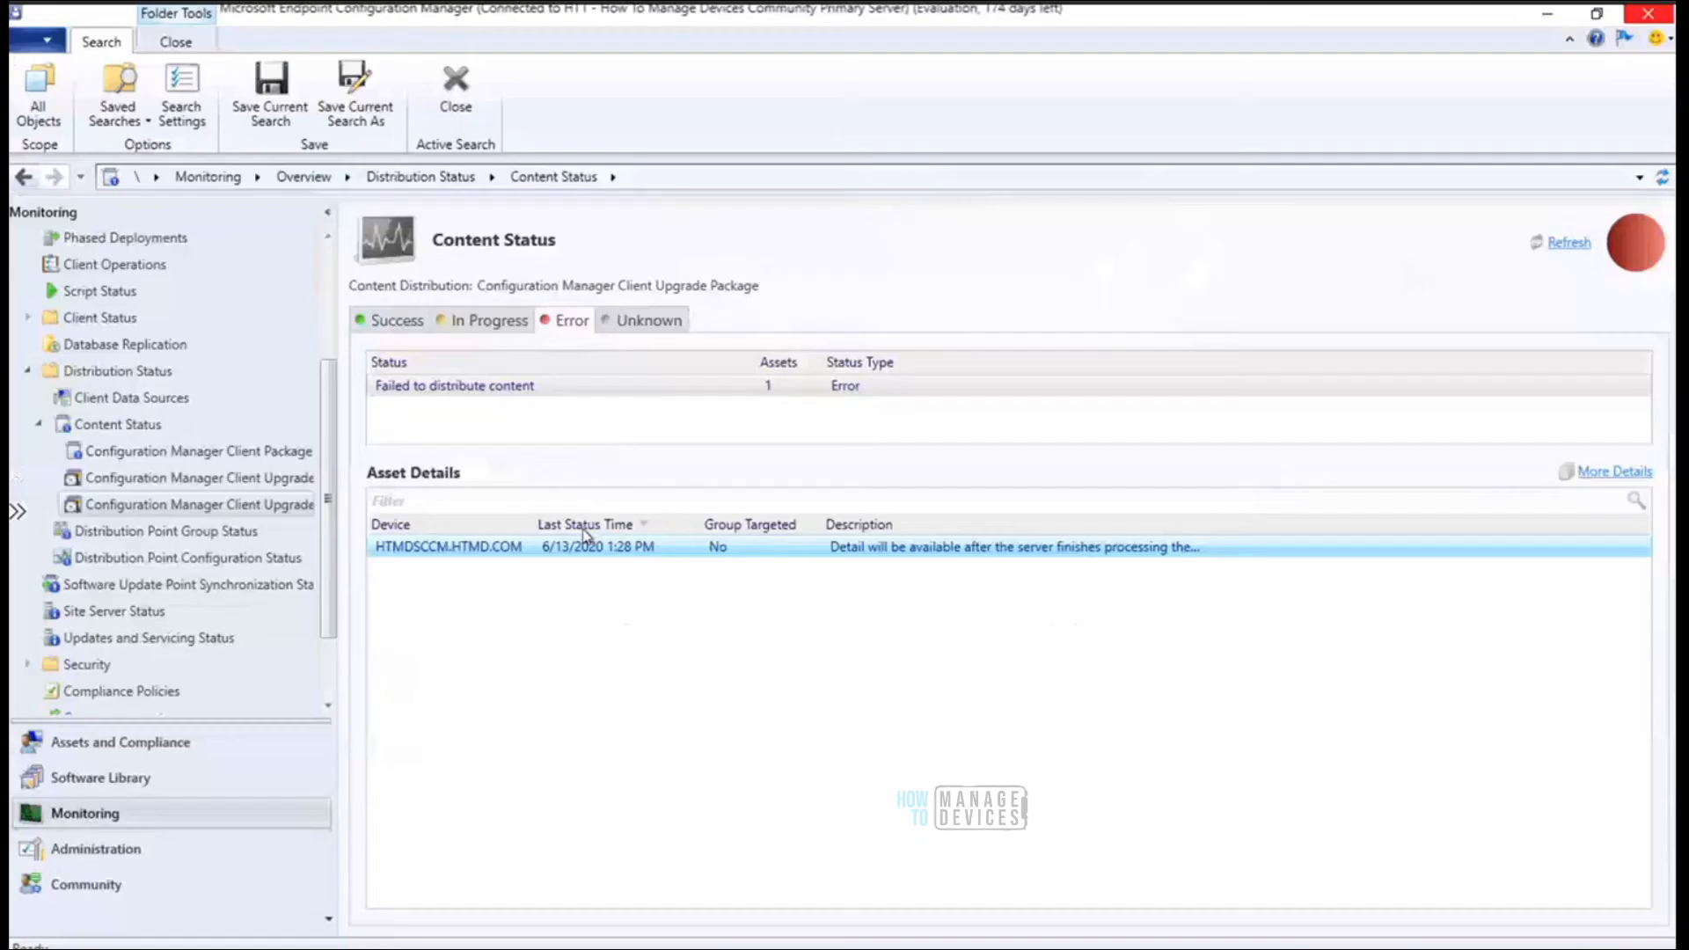
Refresh the Client Upgrade Package content status and check its success details and the other Client Upgrade Package status node
click(1559, 245)
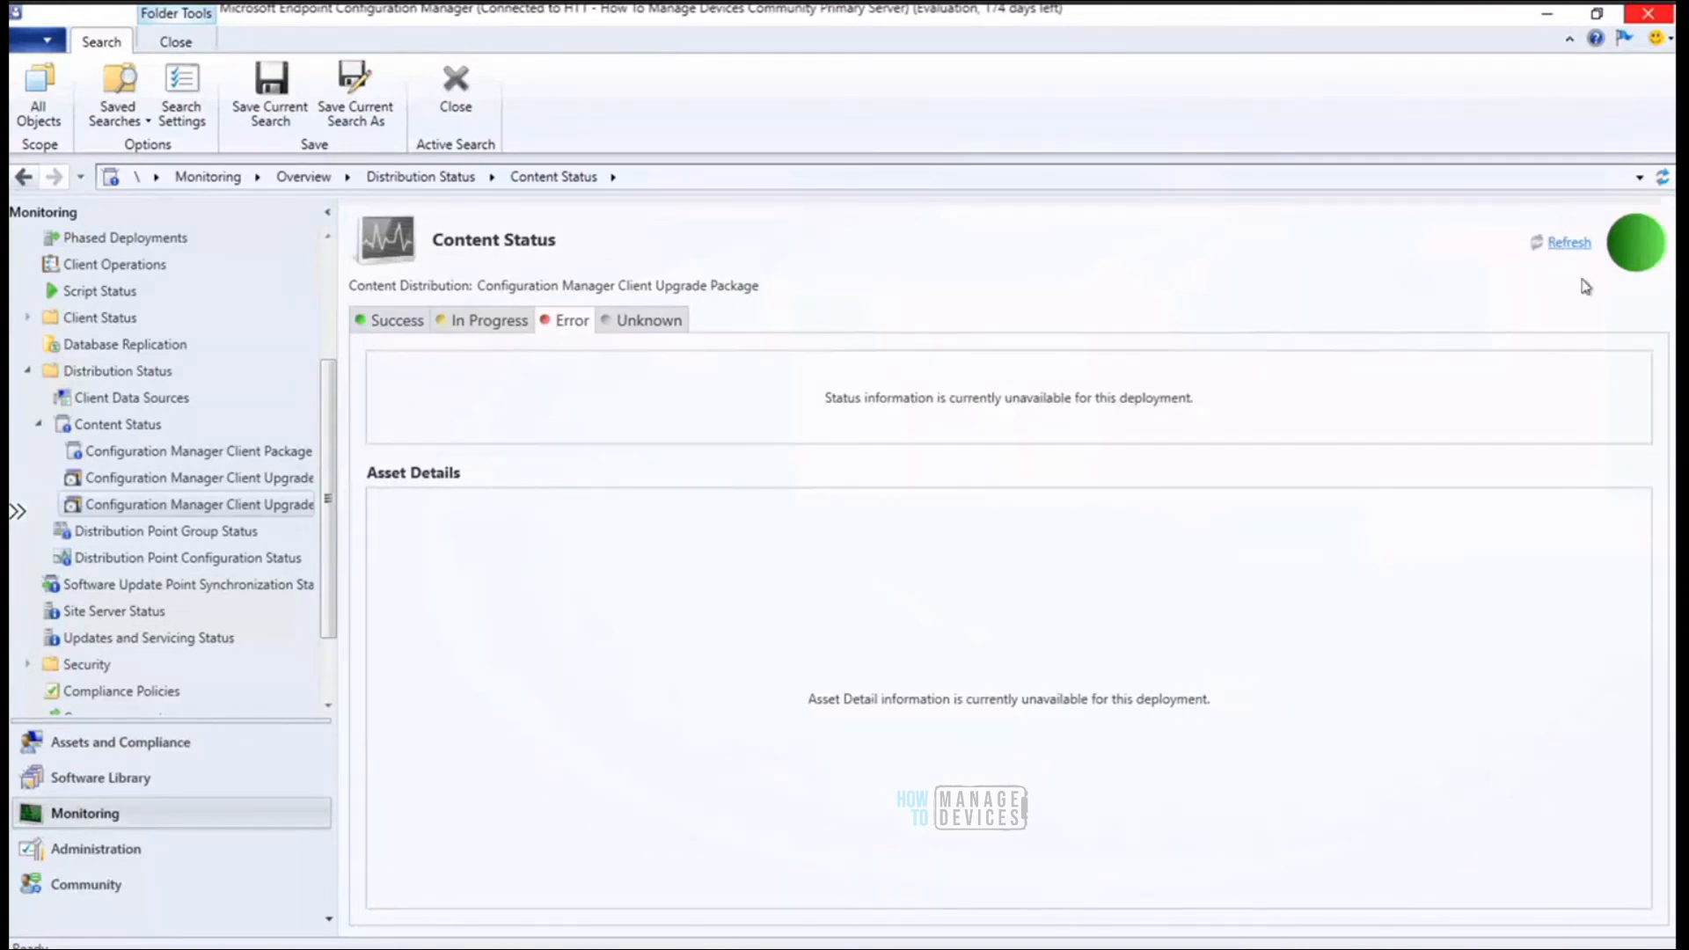
click(396, 326)
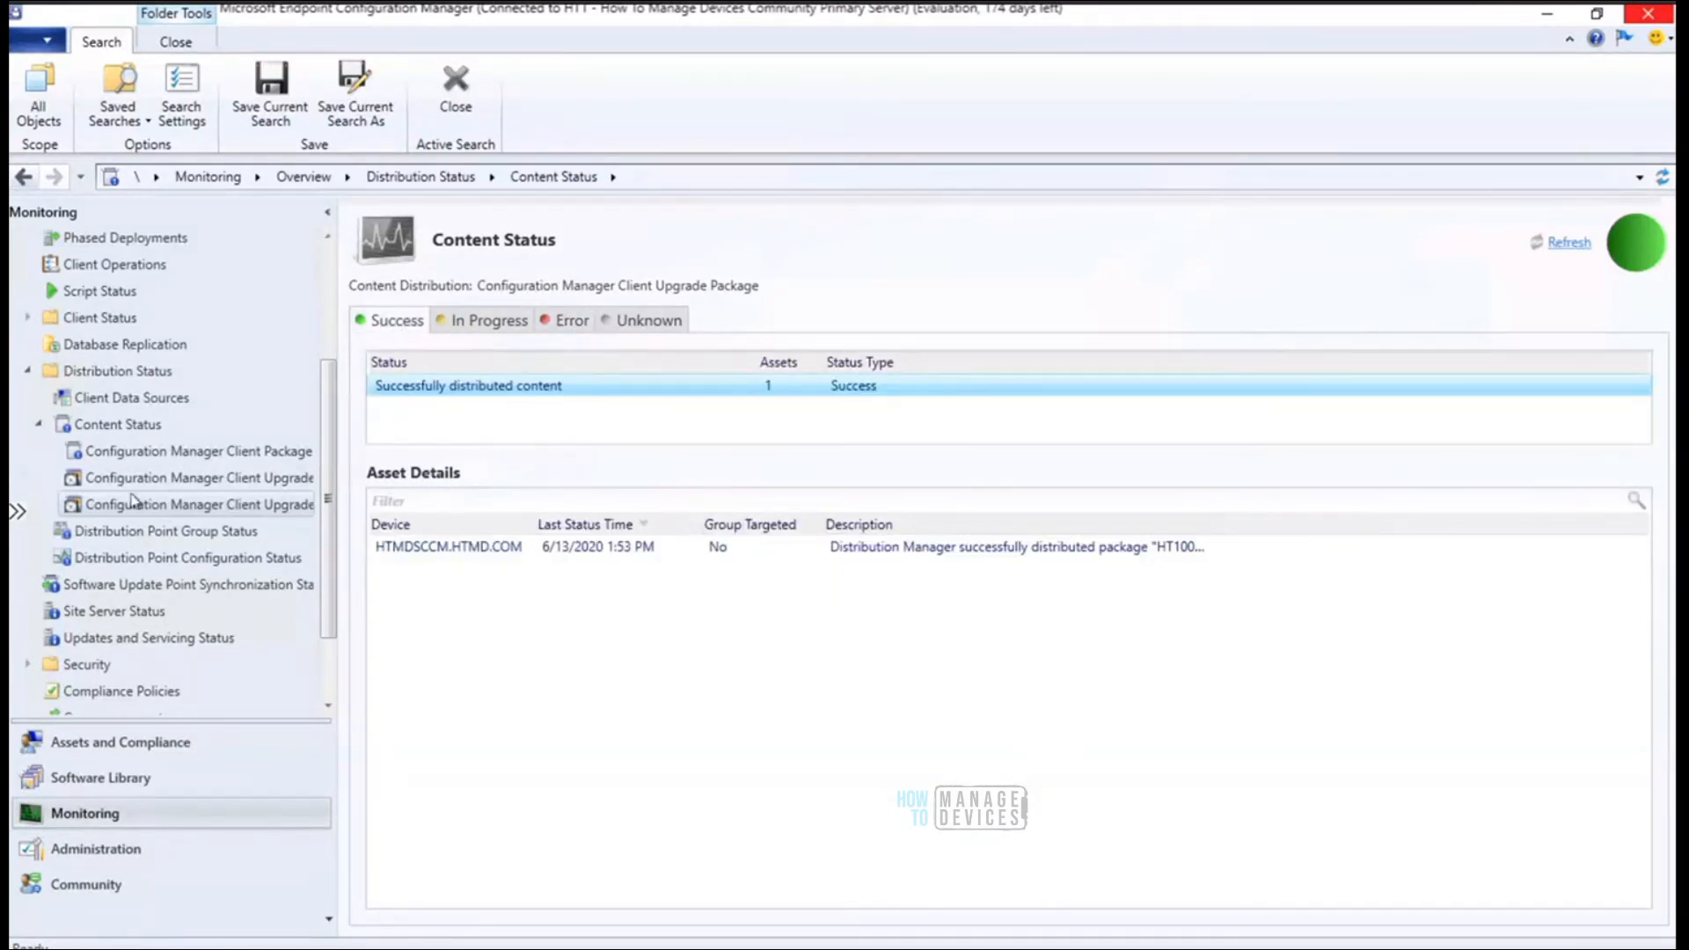
click(170, 478)
key(Up)
click(231, 484)
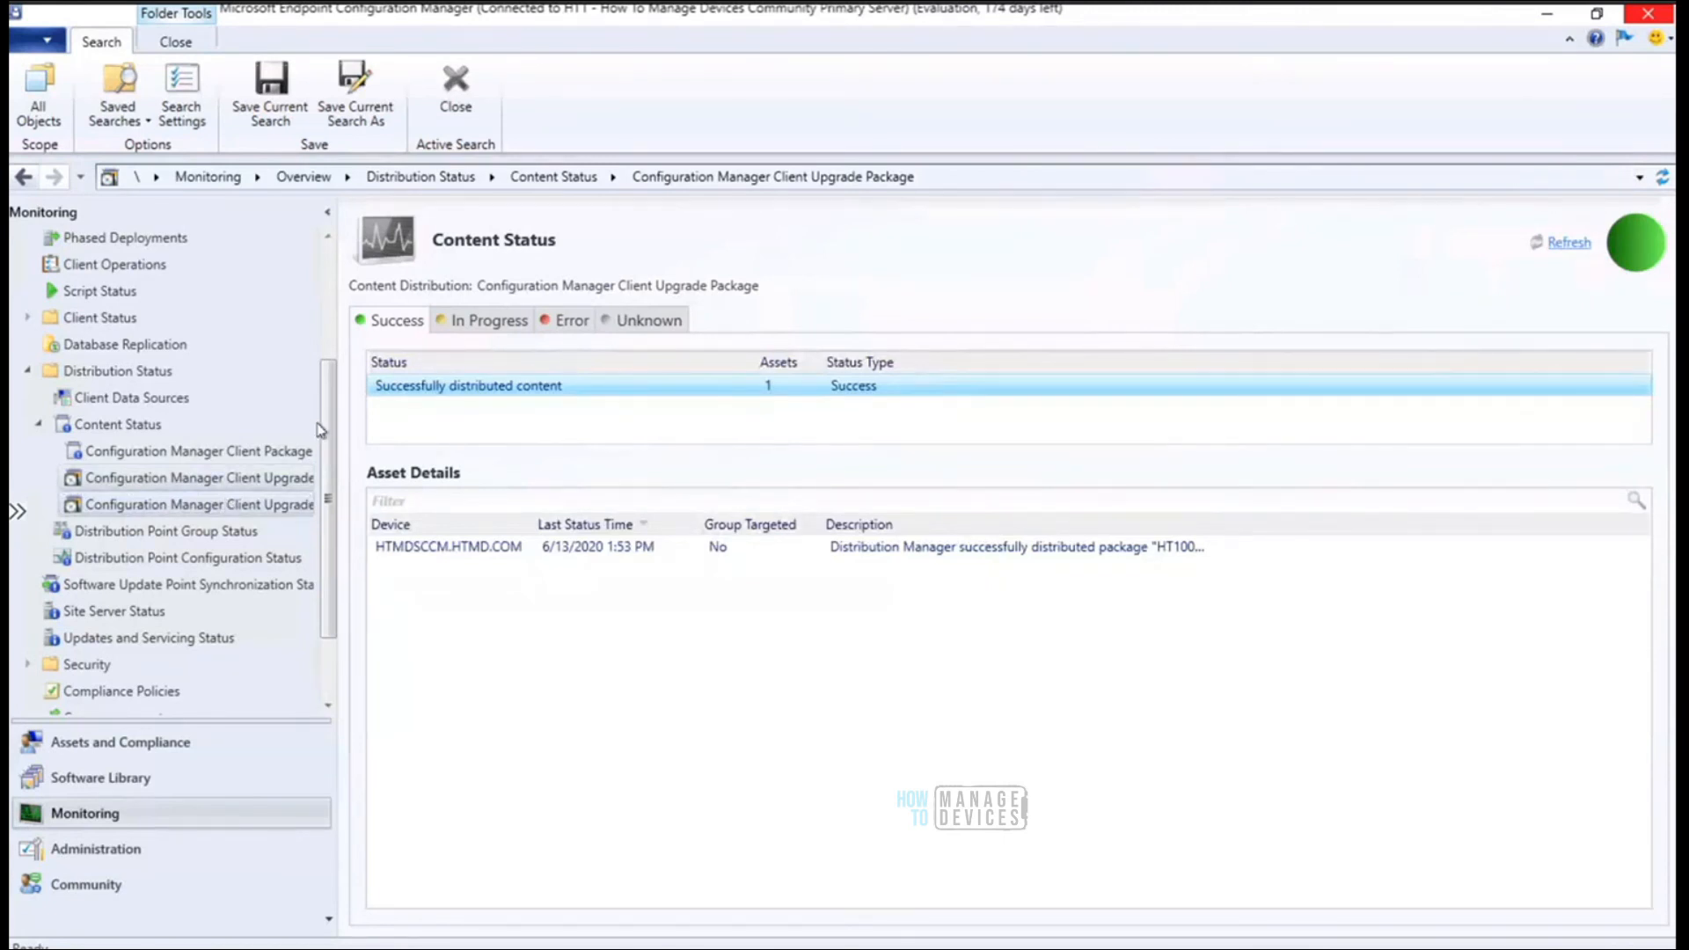
scroll(327, 475, down, 2)
scroll(328, 486, down, 2)
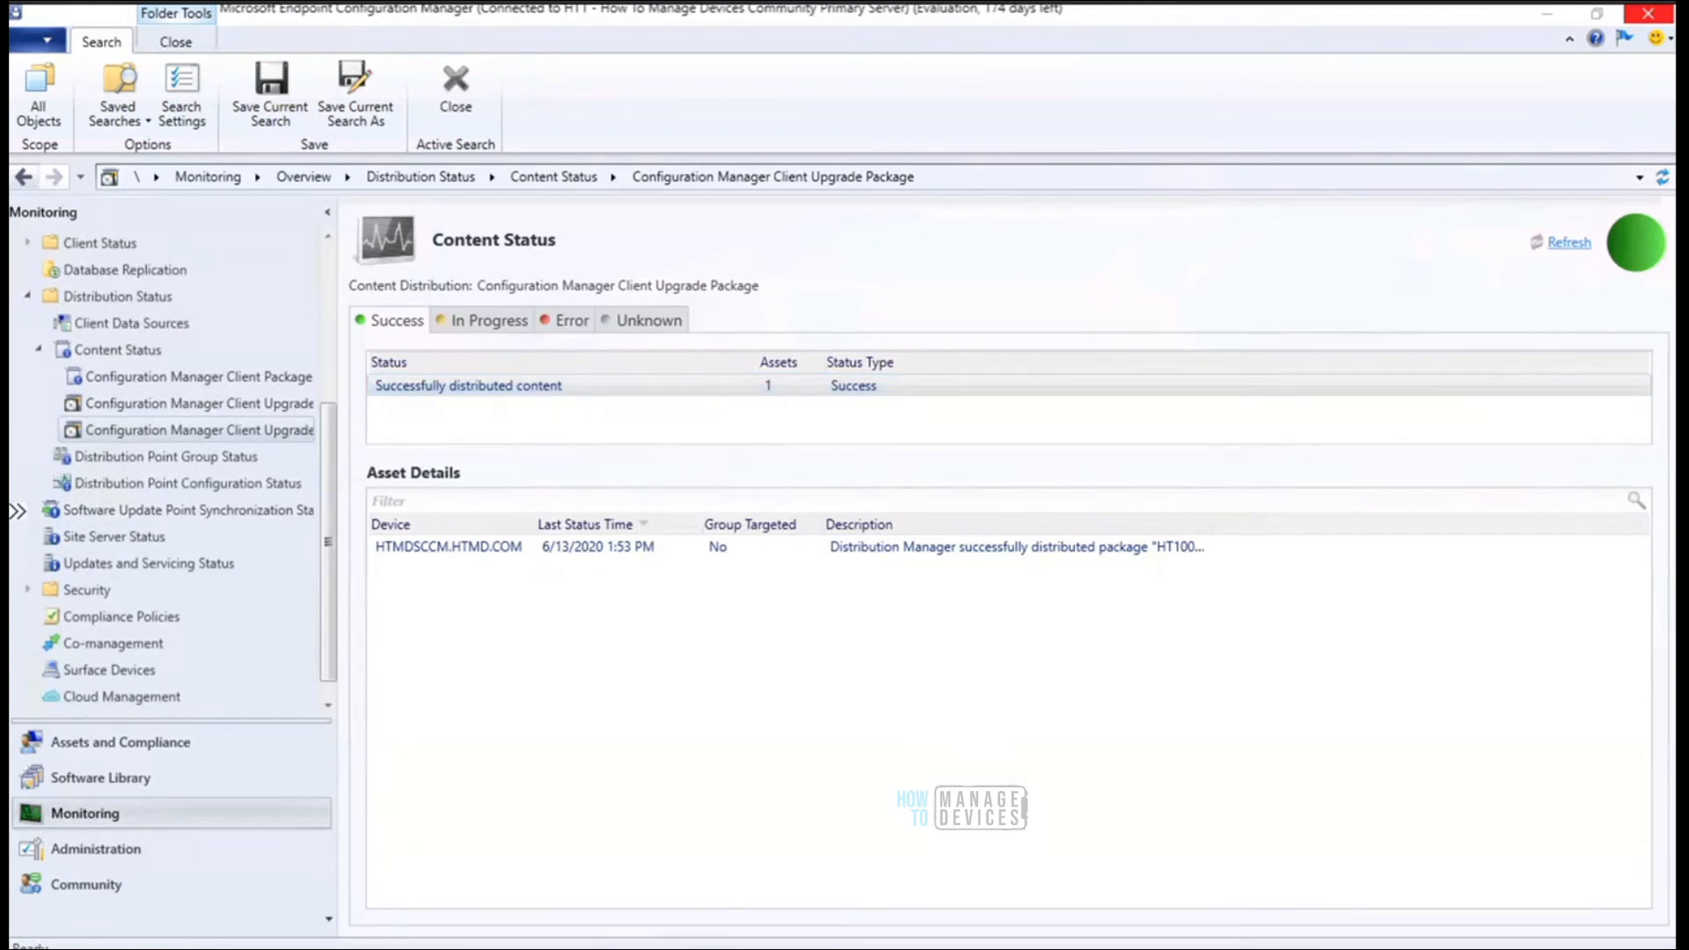
Switch to IIS Manager, explore the SMS_DP_SMSSIG$ folder, compare it with the distmgr.log signature file line, and close the folder
key(alt+Tab)
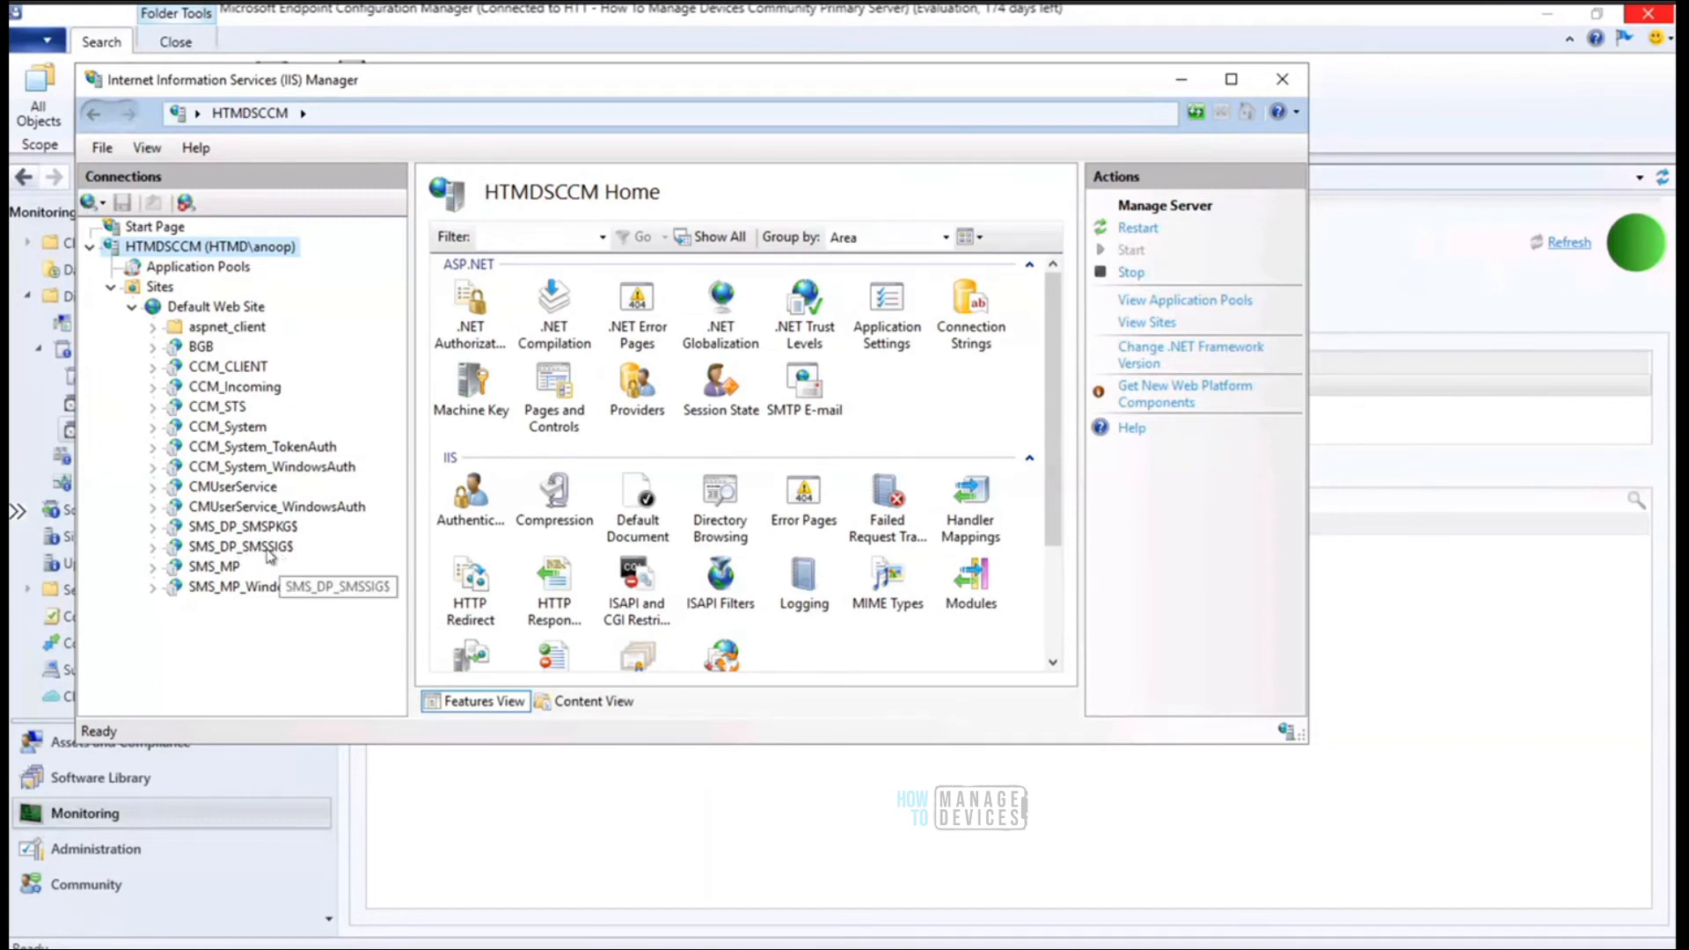
right_click(213, 553)
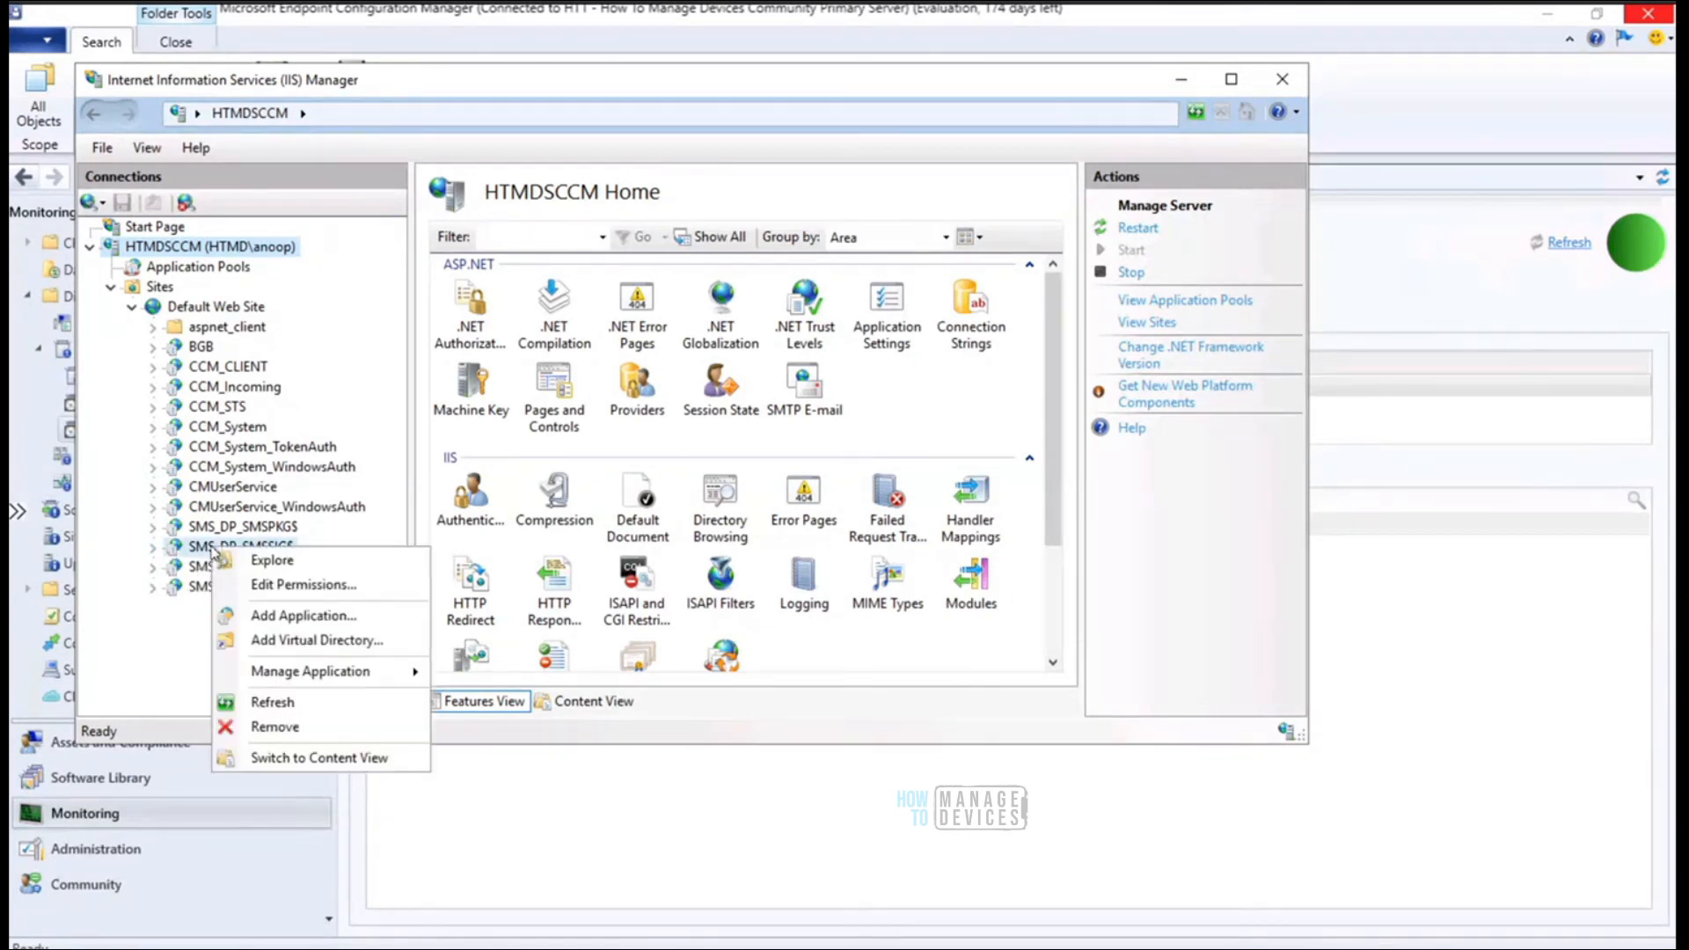
click(338, 568)
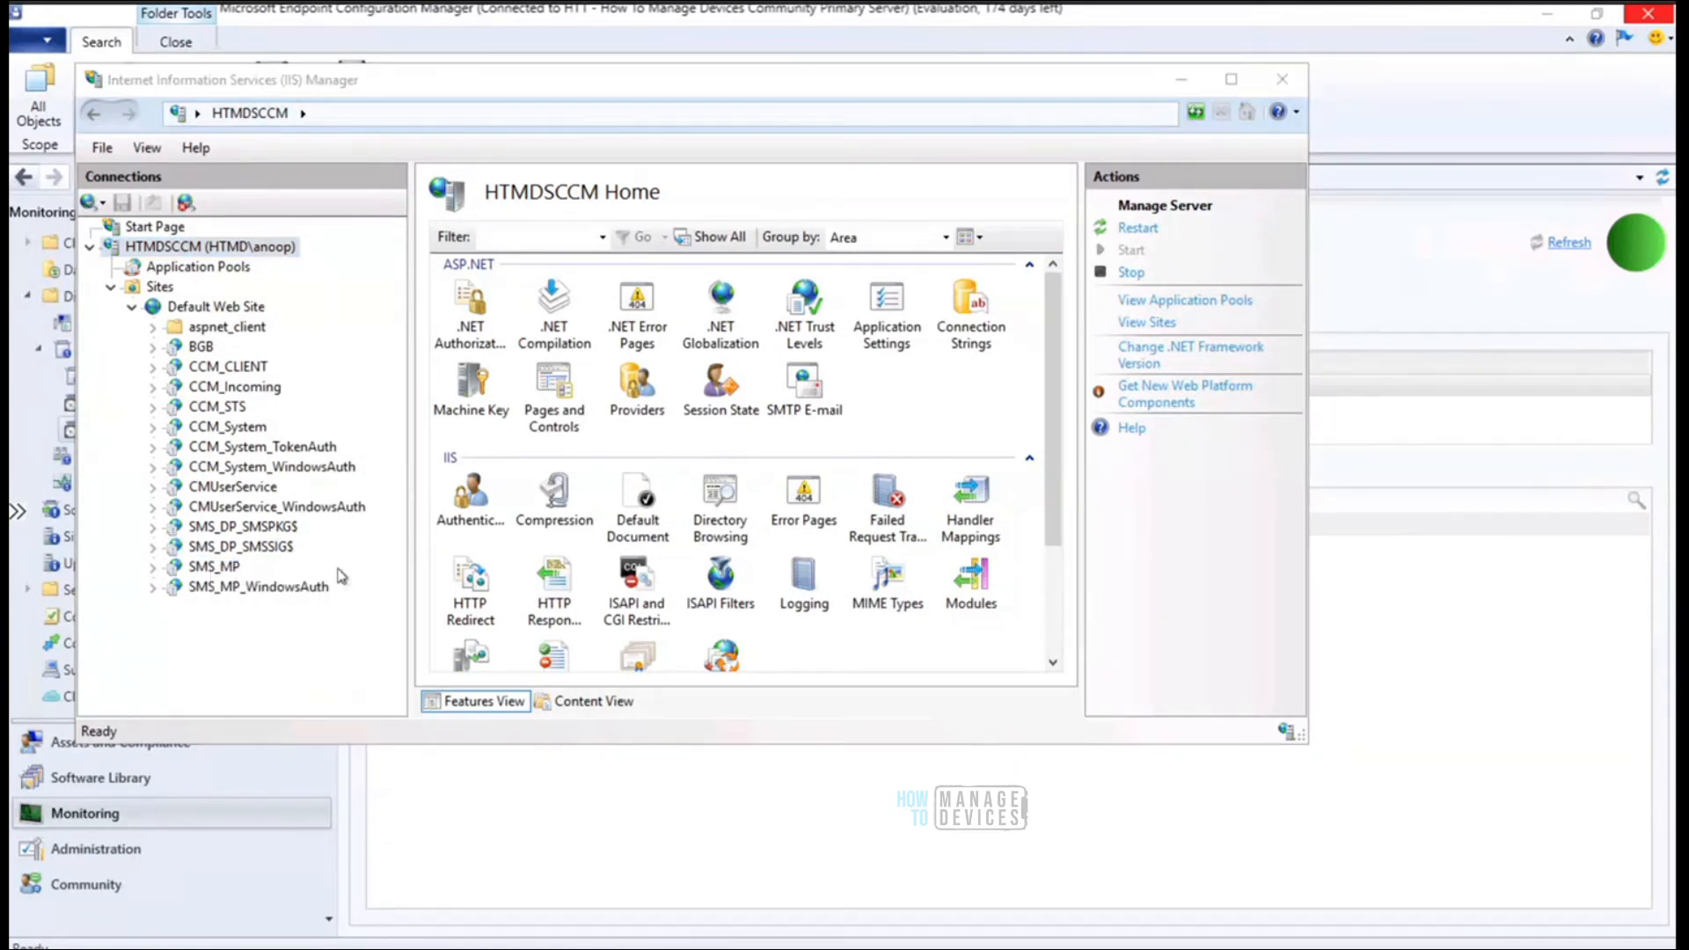
drag(639, 218, 1009, 202)
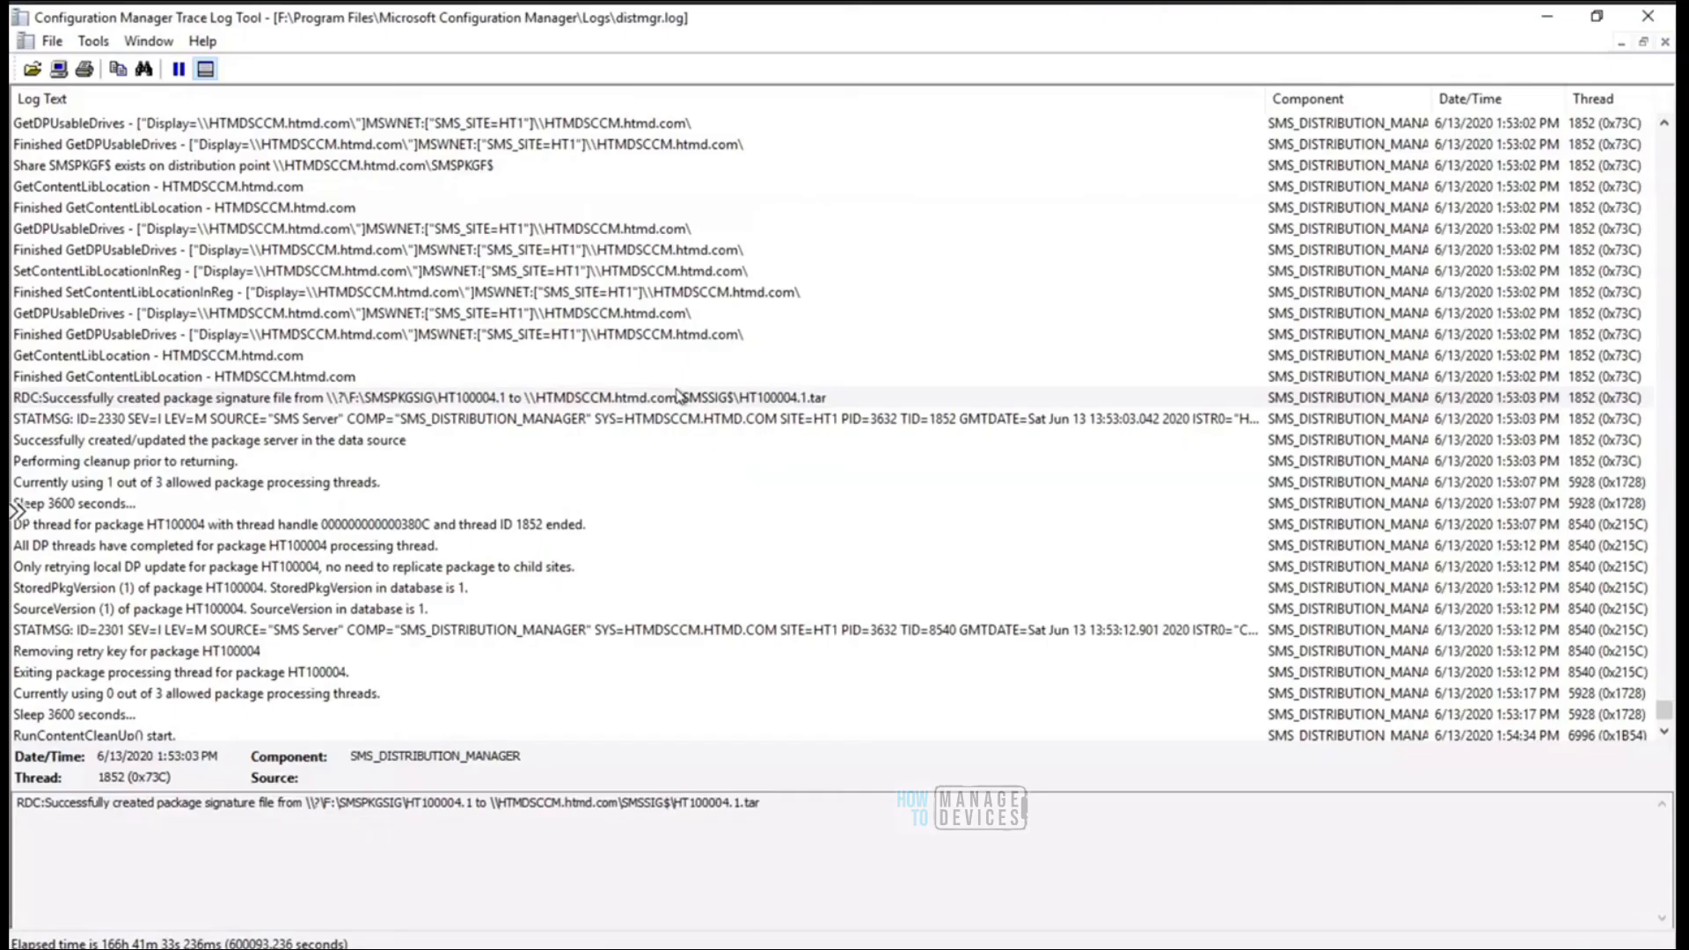
click(256, 398)
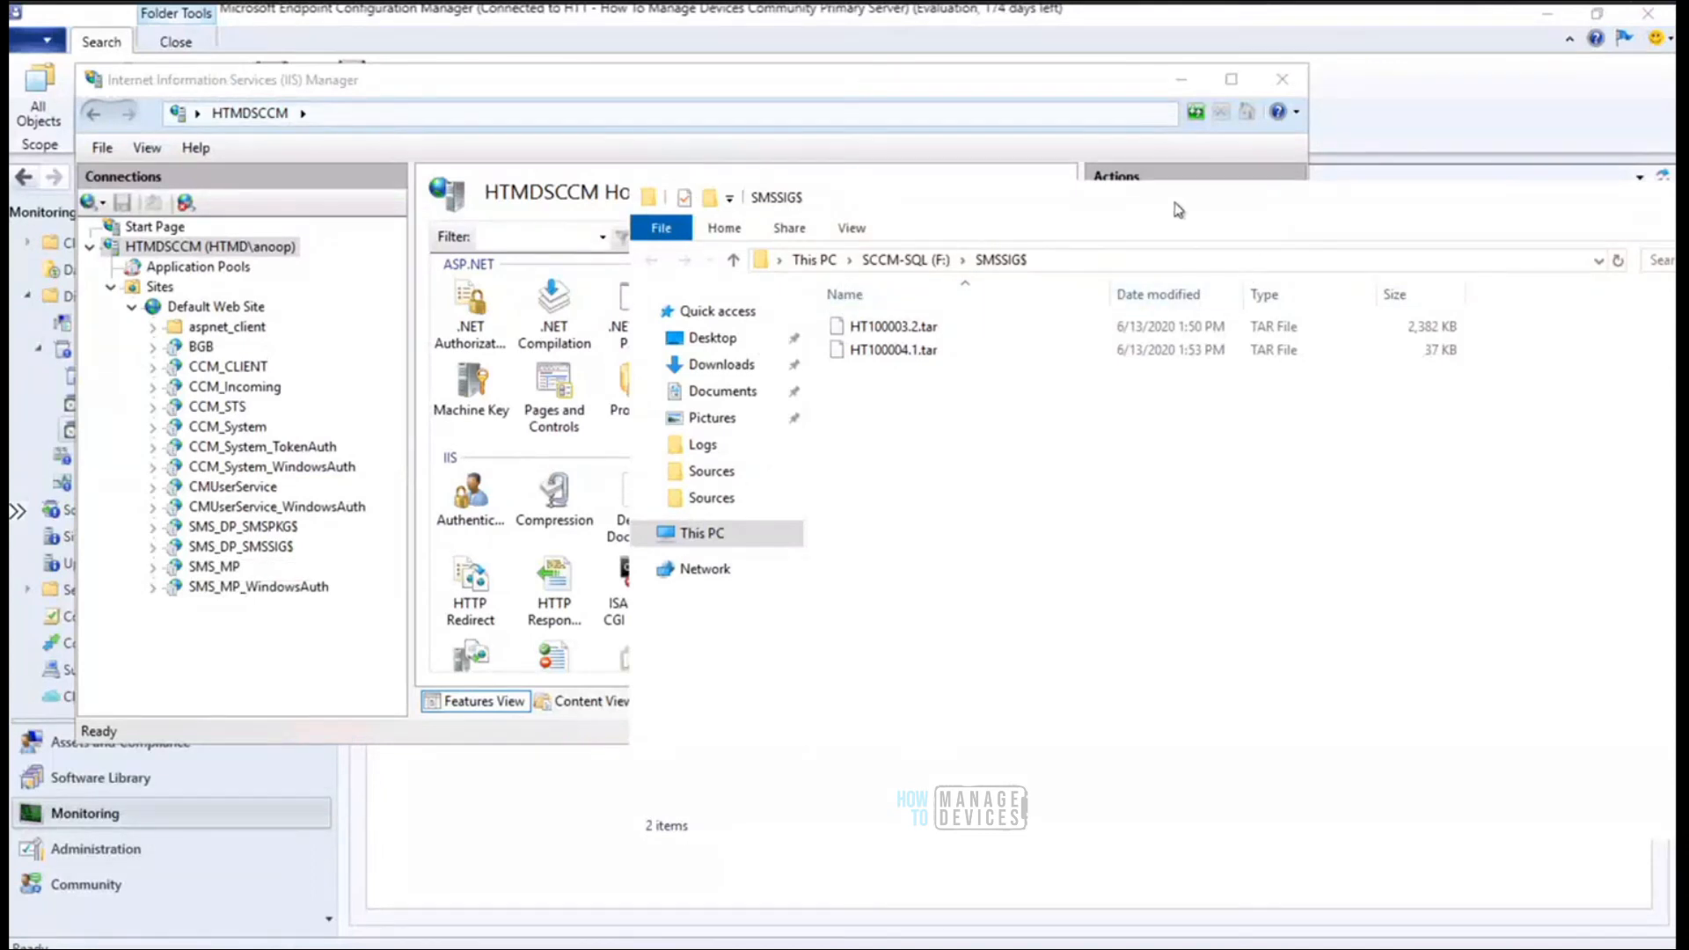
drag(1264, 215, 973, 204)
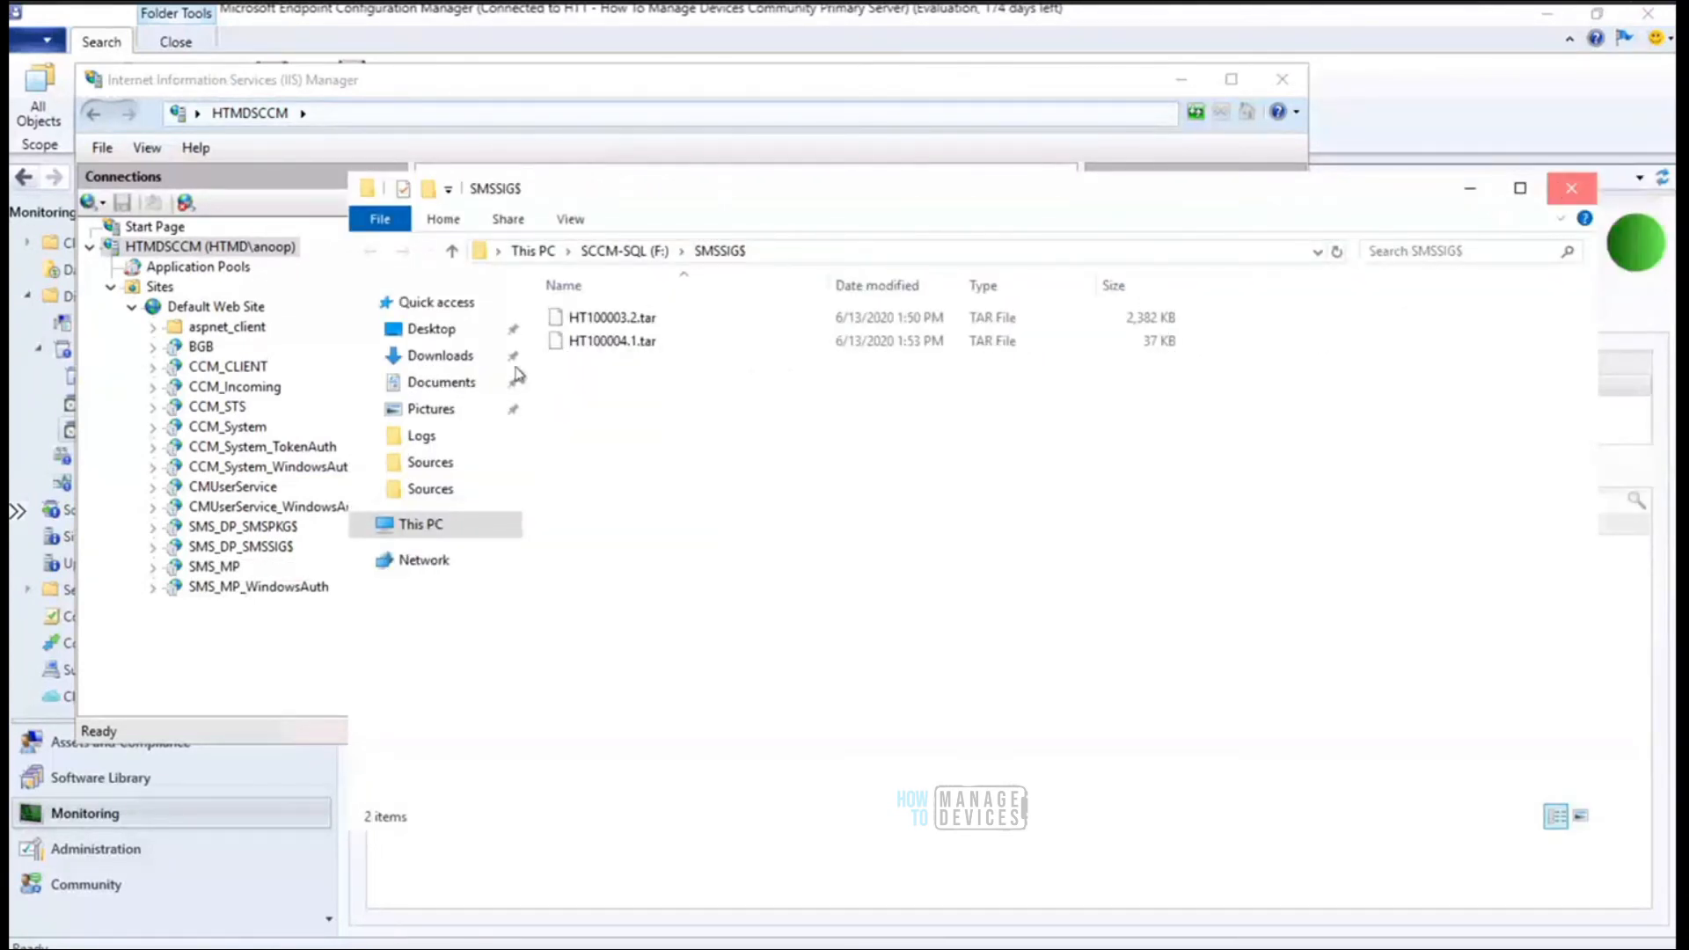
click(1572, 187)
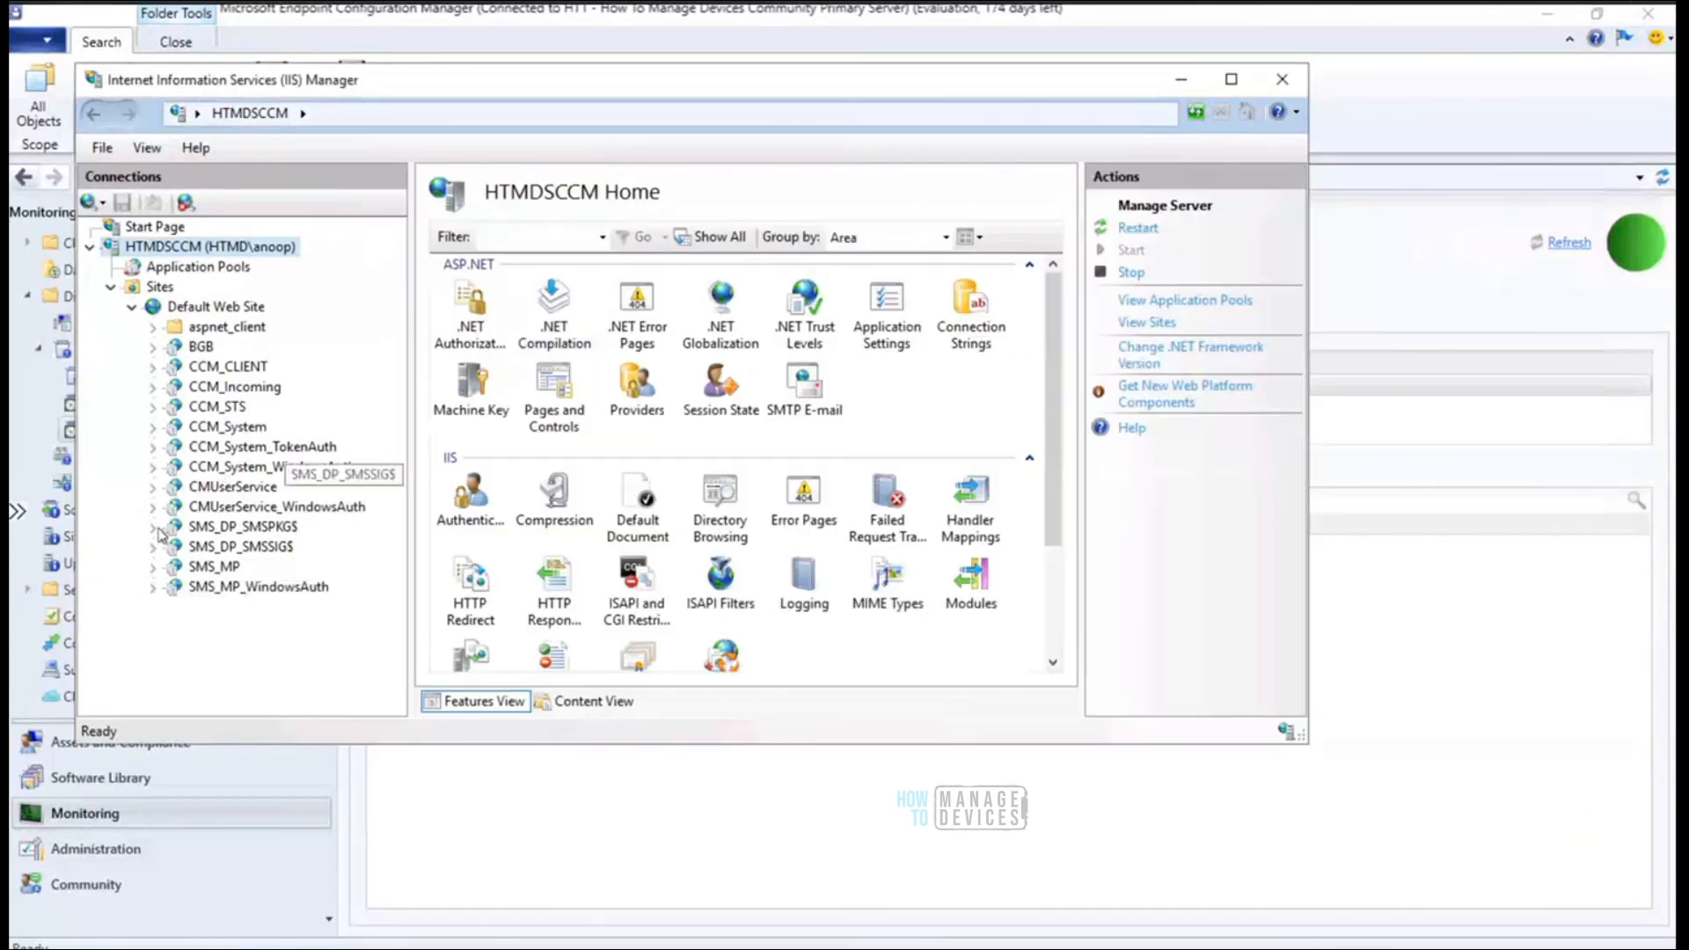
Explore the SMS_DP_SMSPKG$ content library, check HT100004.1 in DataLib, return to SCCMContentLib, and minimize the folder and IIS Manager windows
right_click(259, 534)
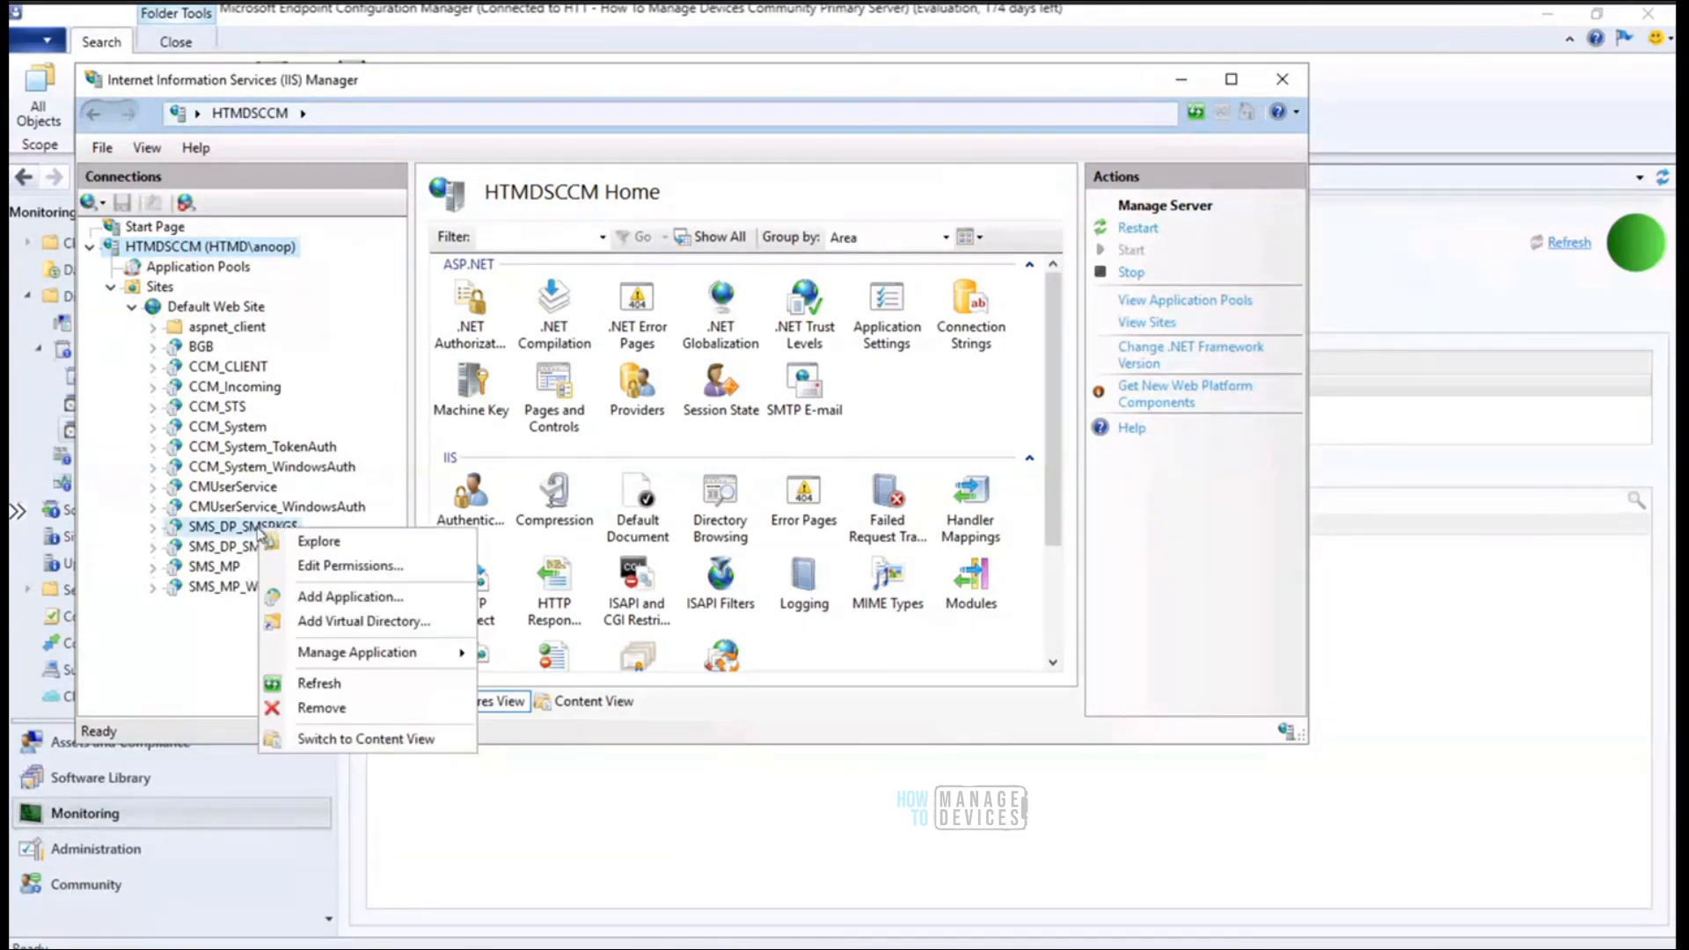
click(315, 542)
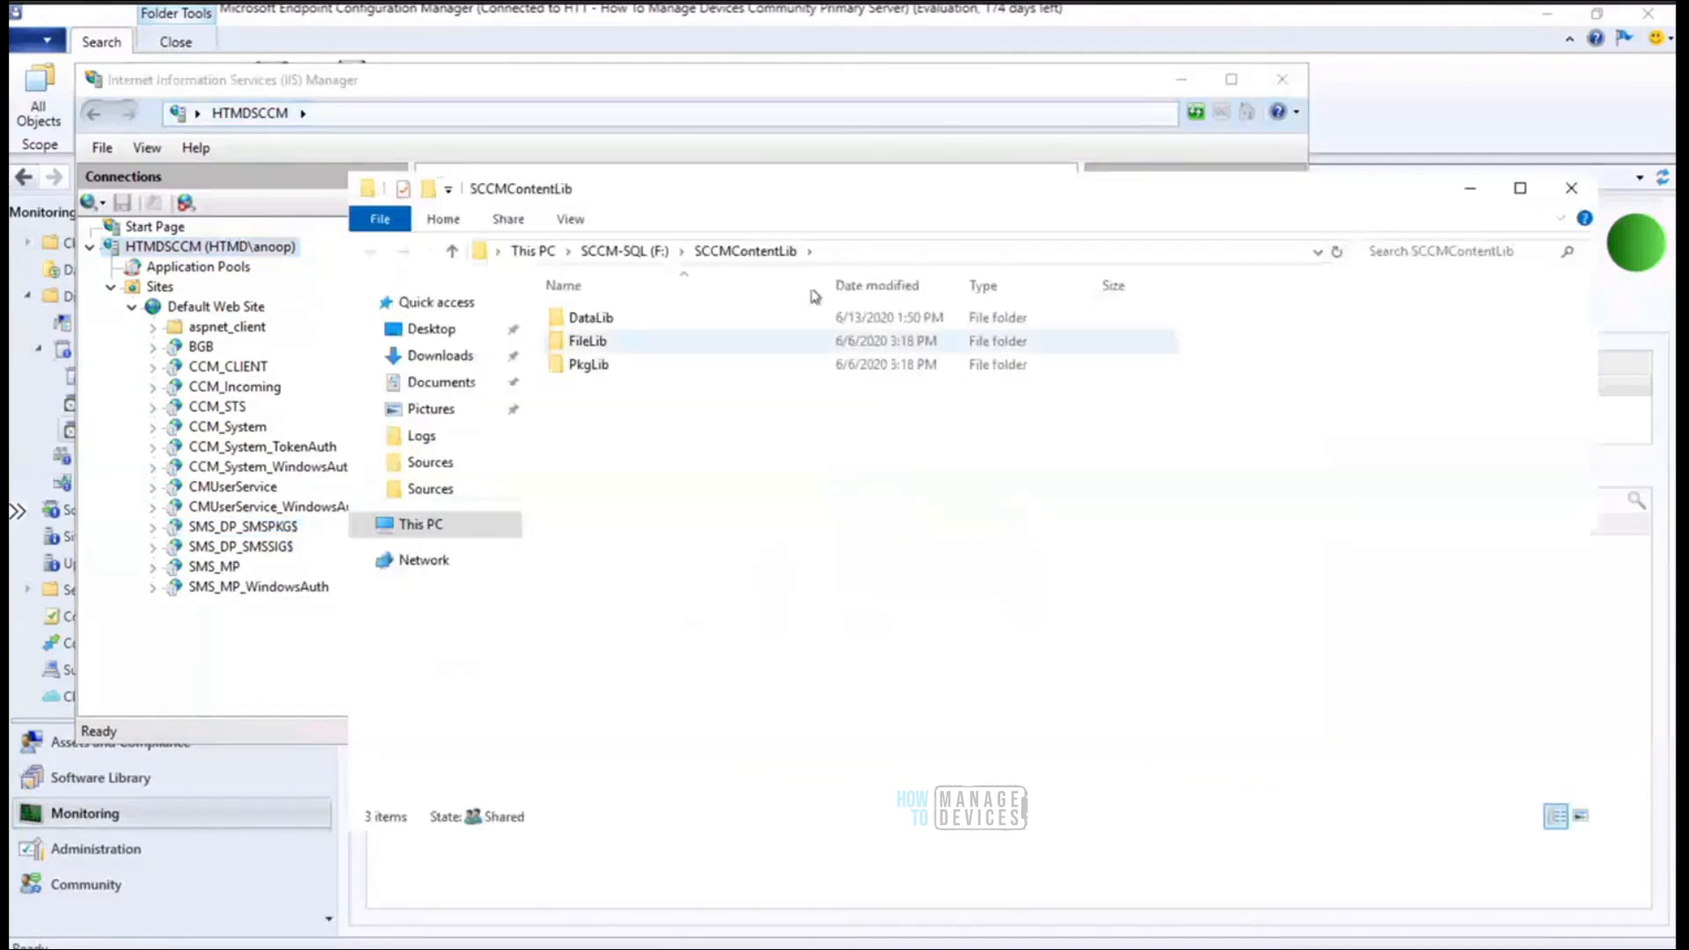
drag(850, 177, 966, 103)
double_click(739, 215)
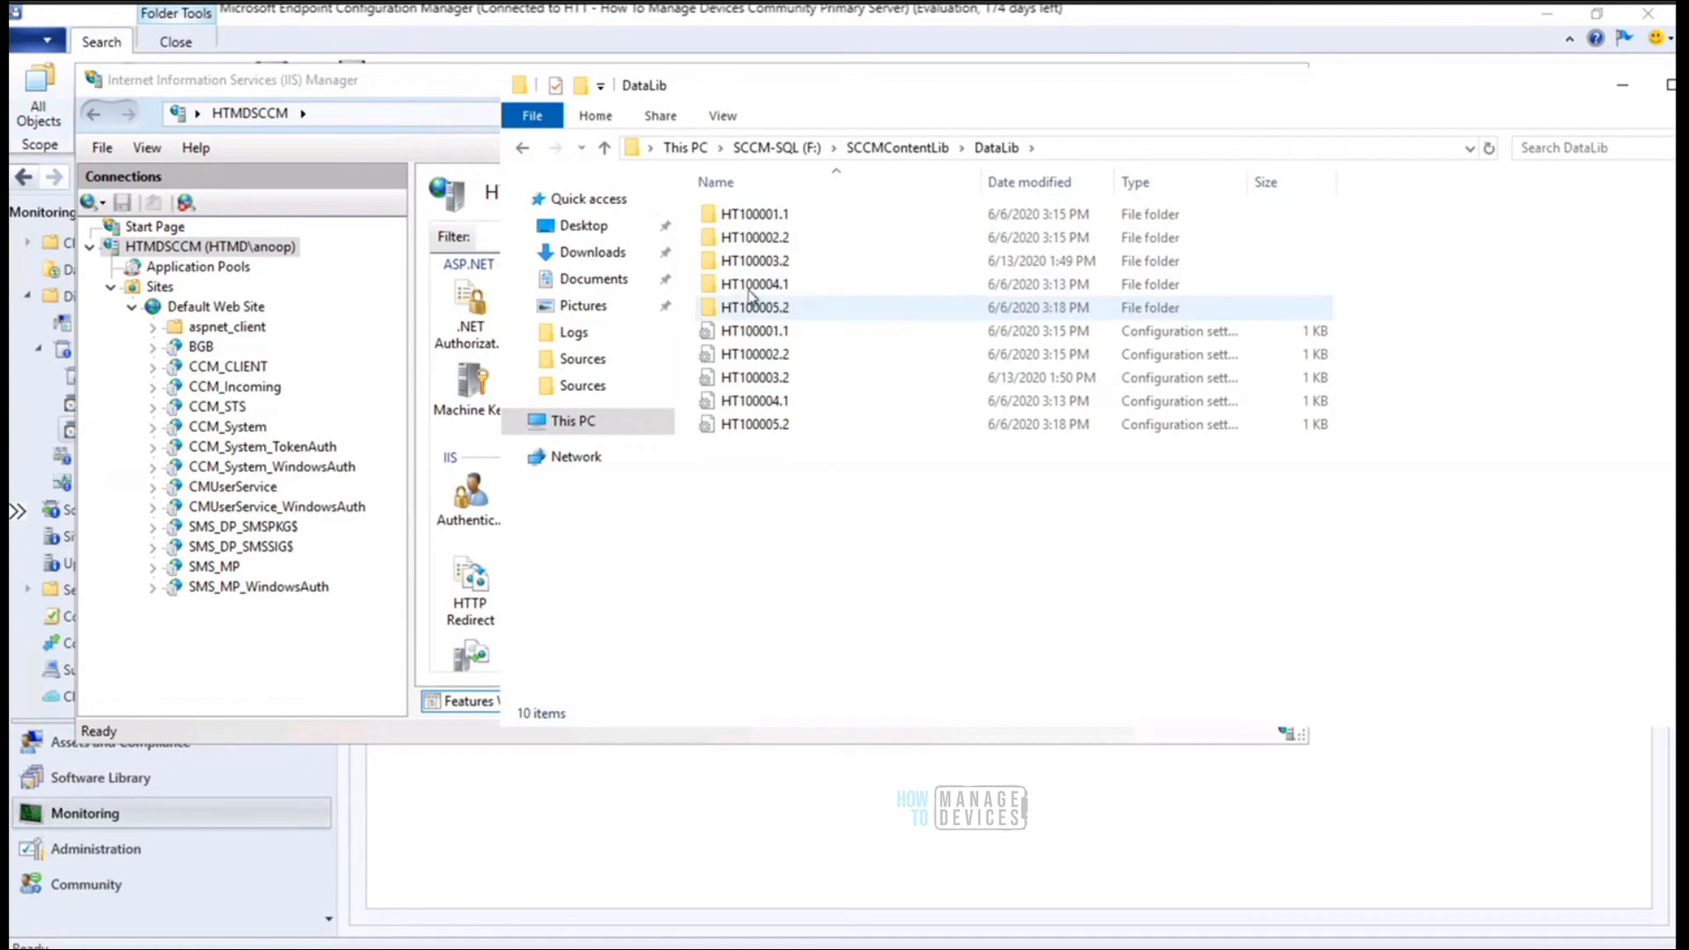
double_click(774, 293)
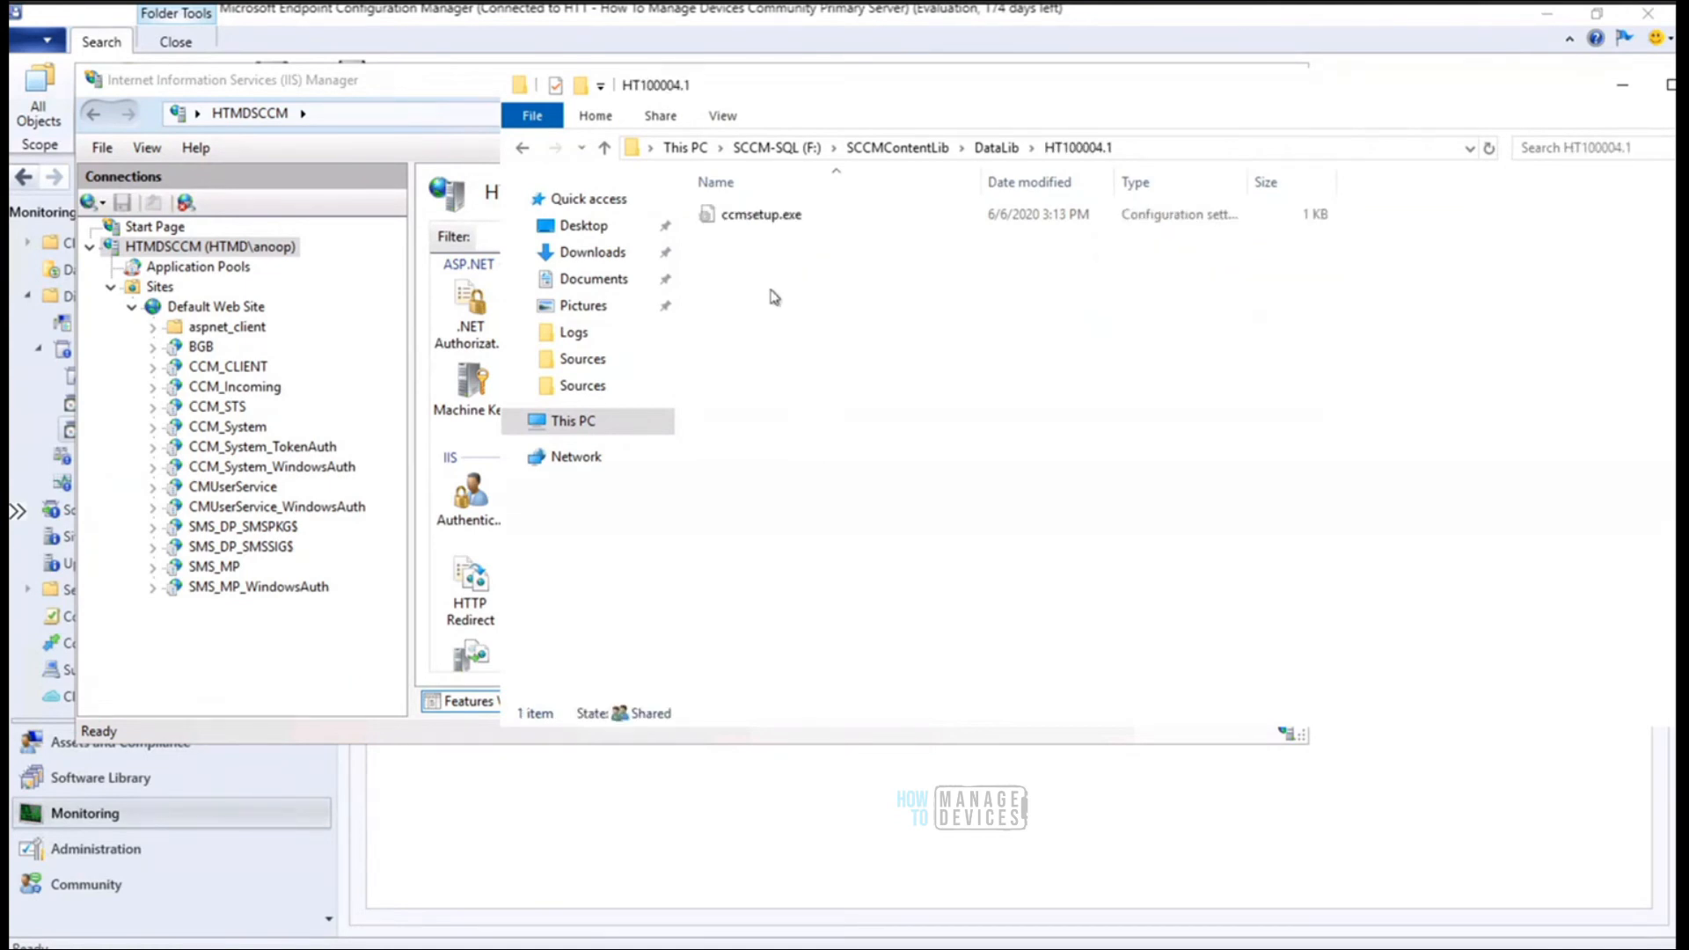
click(996, 148)
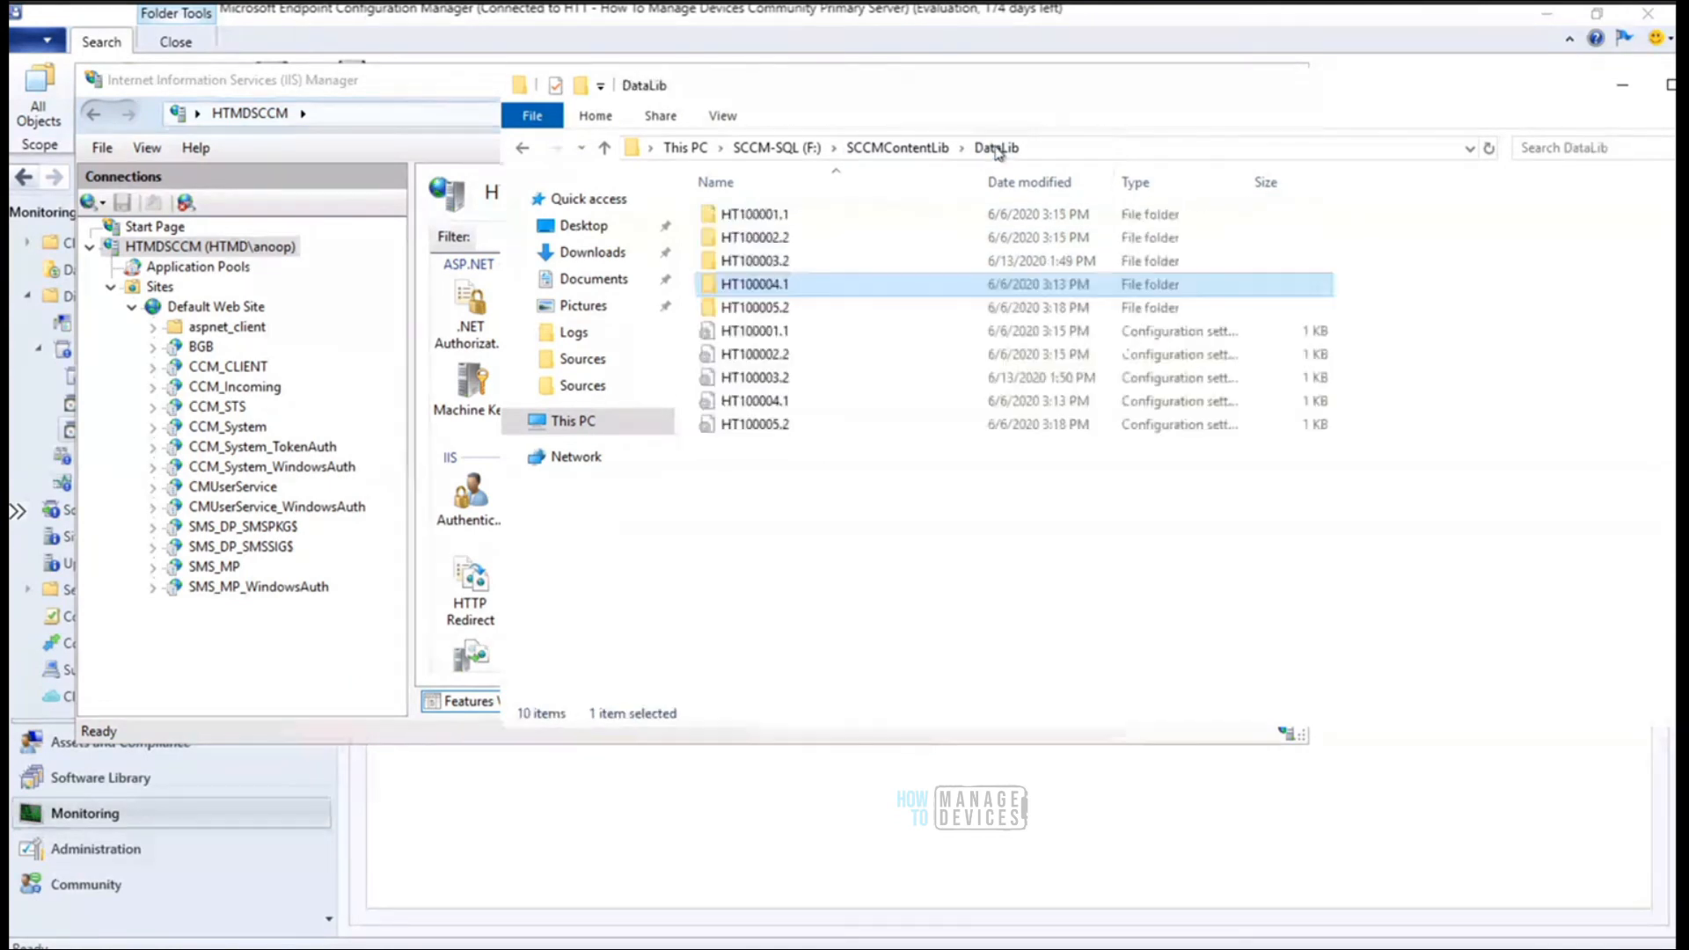
drag(788, 79, 593, 49)
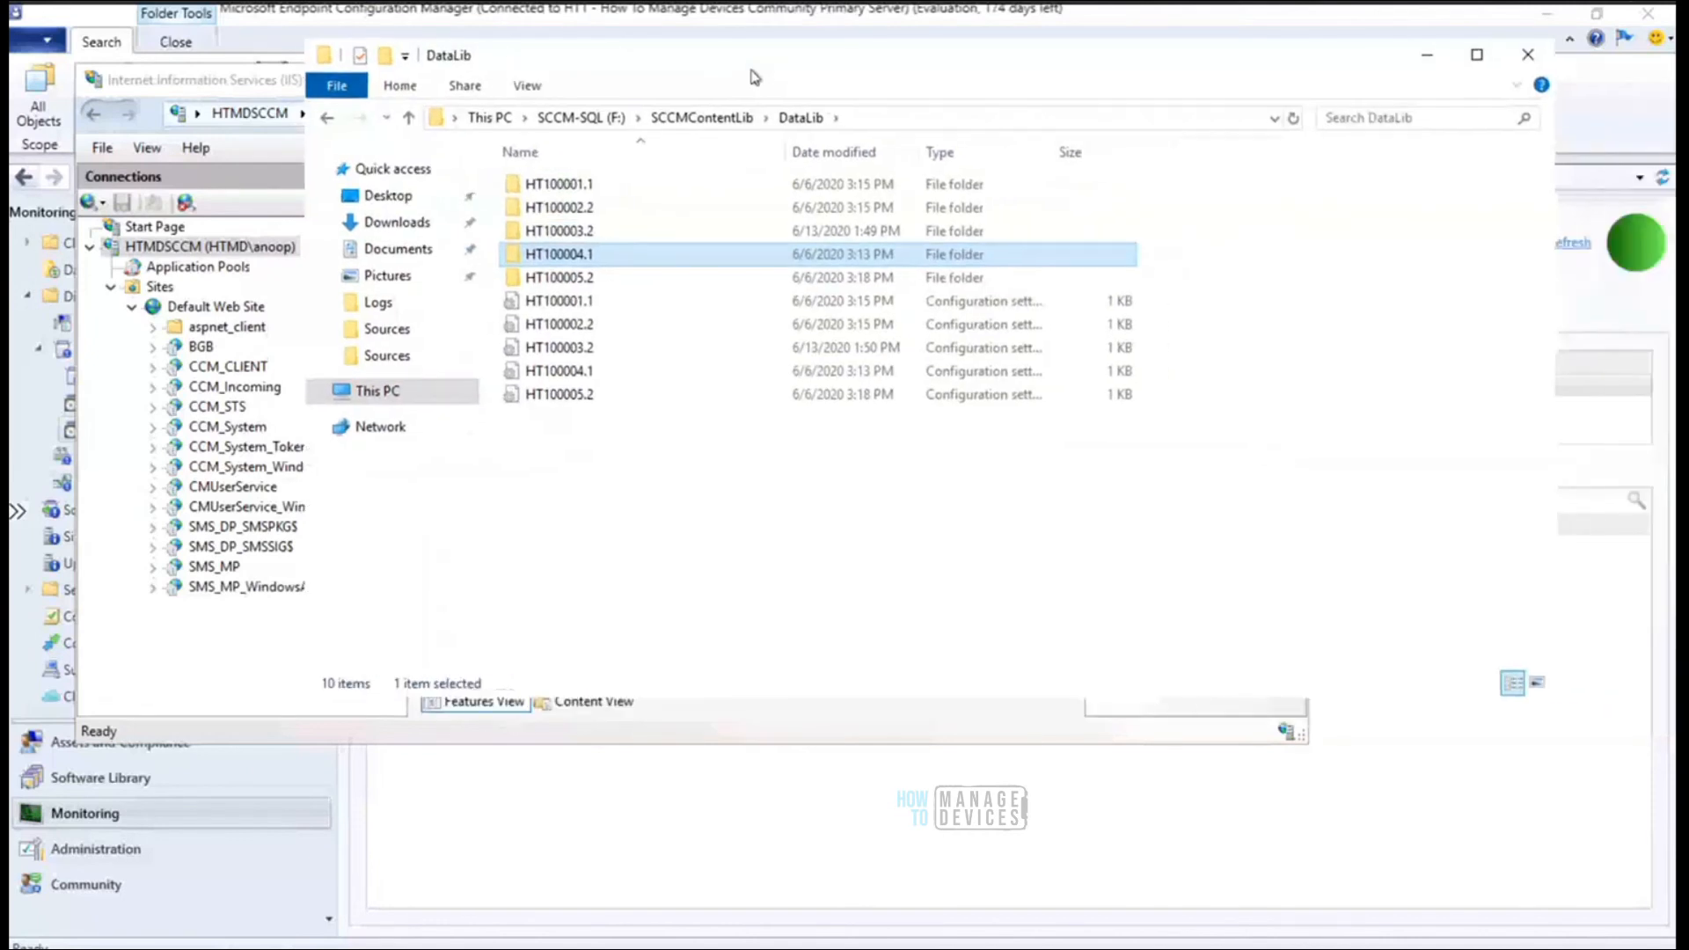
click(720, 118)
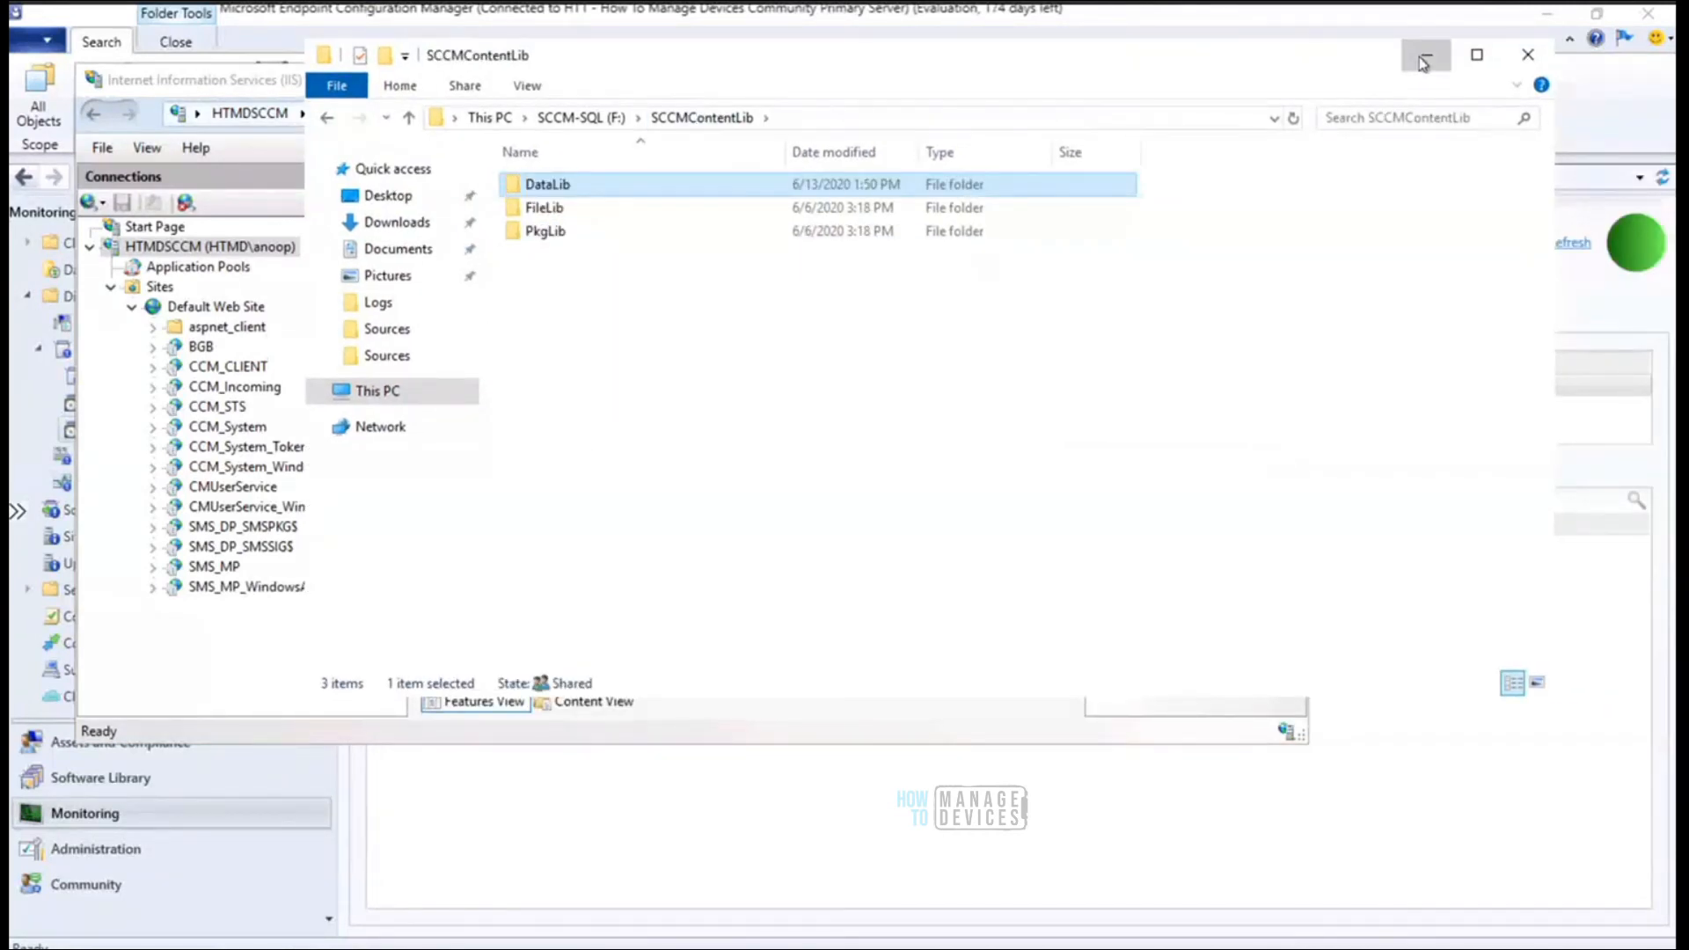
click(1425, 62)
click(1182, 81)
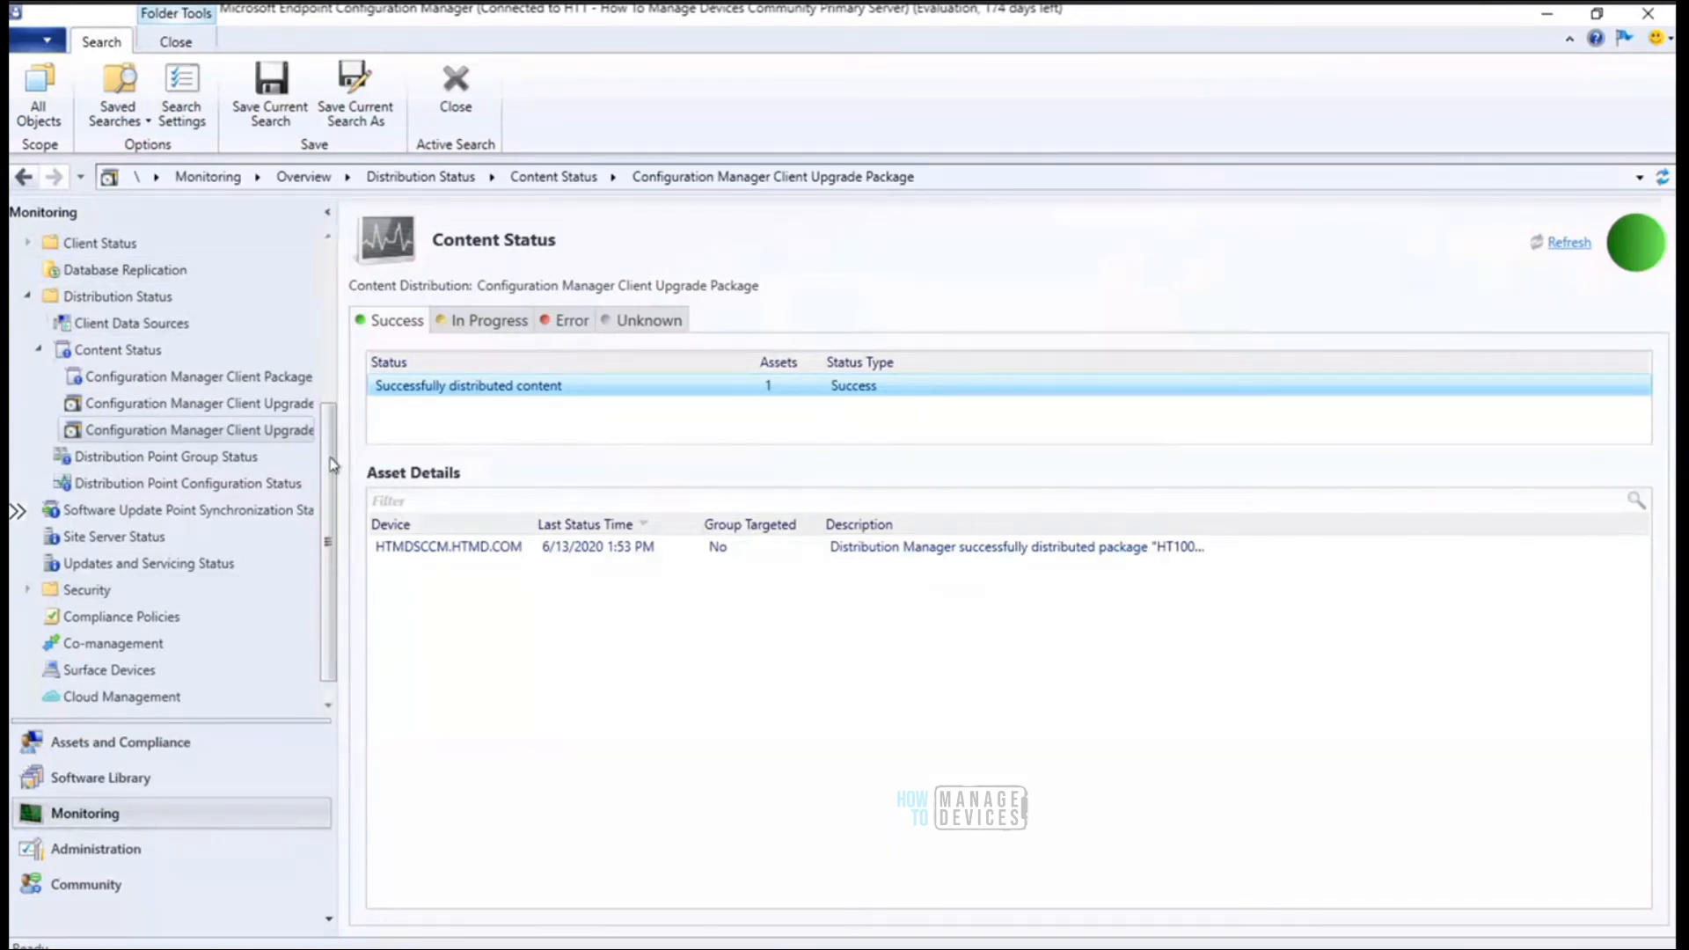
Collapse the Content Status node under Distribution Status to show the status list of all content
drag(332, 433, 333, 268)
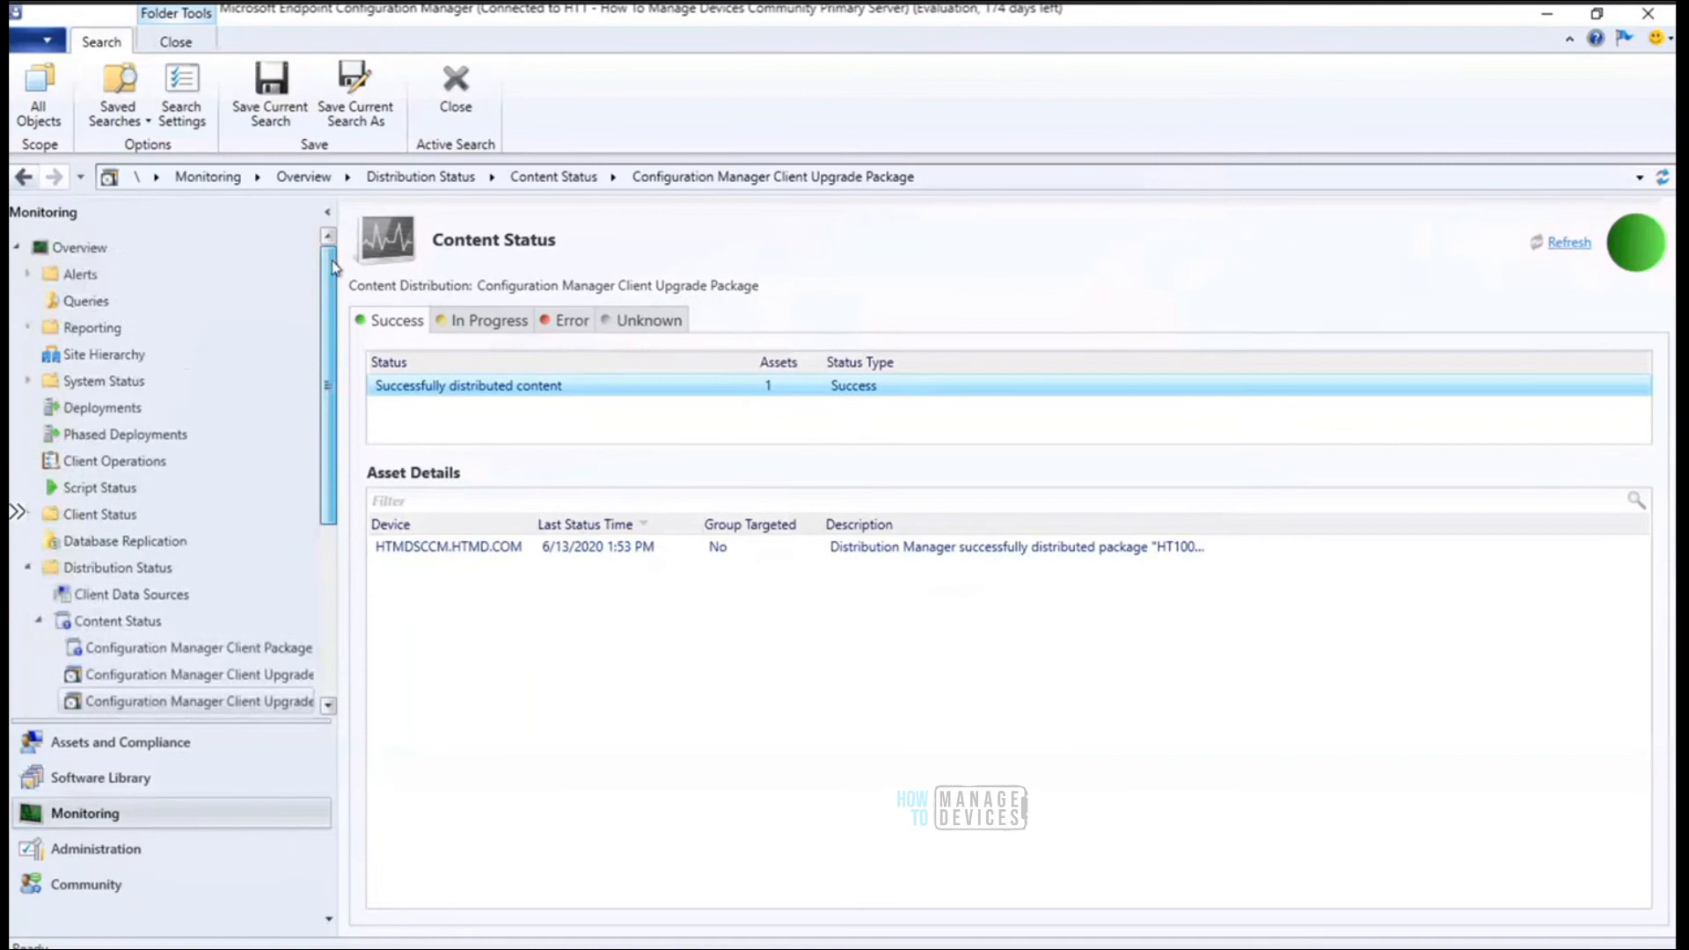
drag(332, 433, 331, 607)
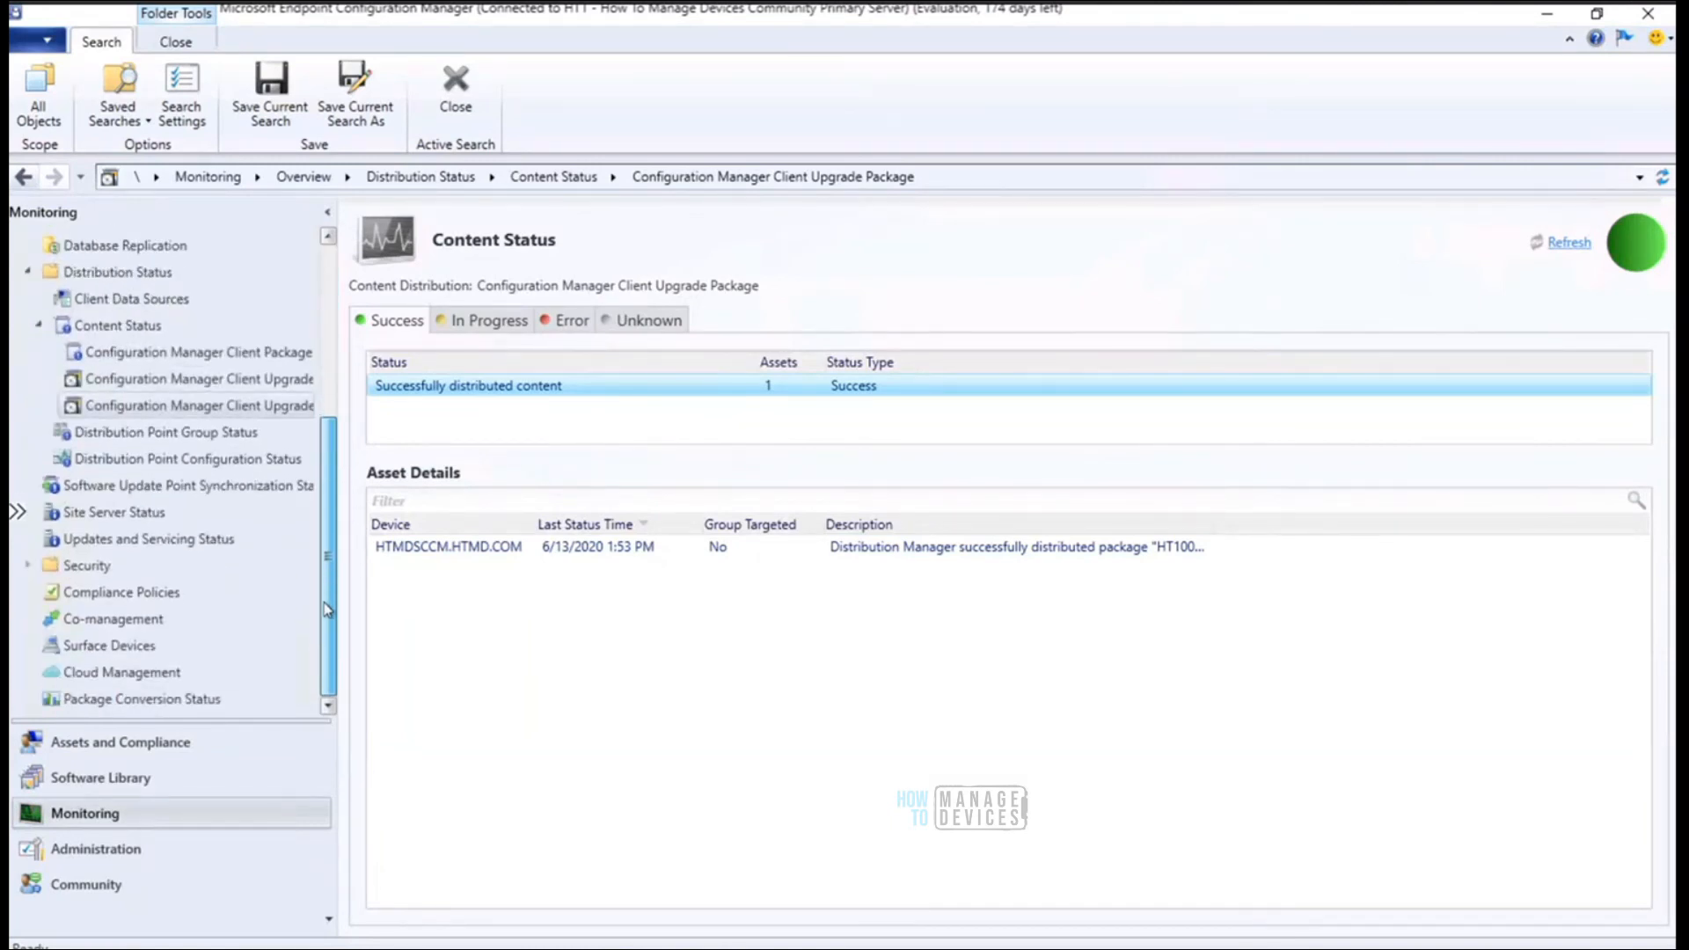
scroll(332, 409, up, 2)
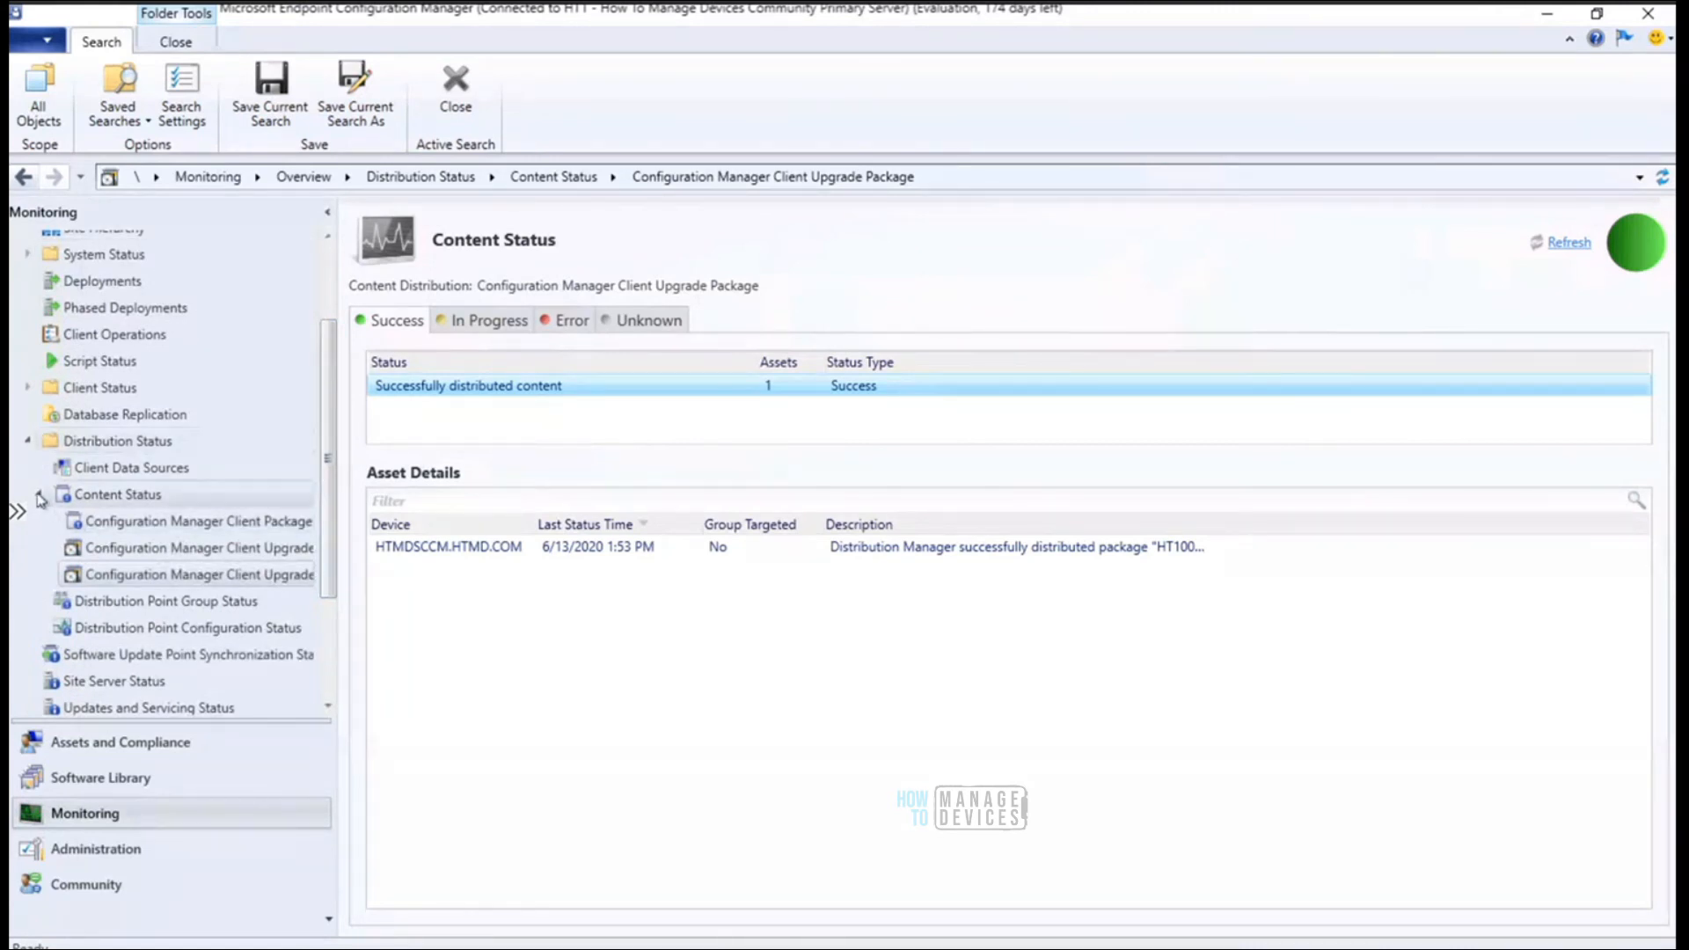
click(39, 498)
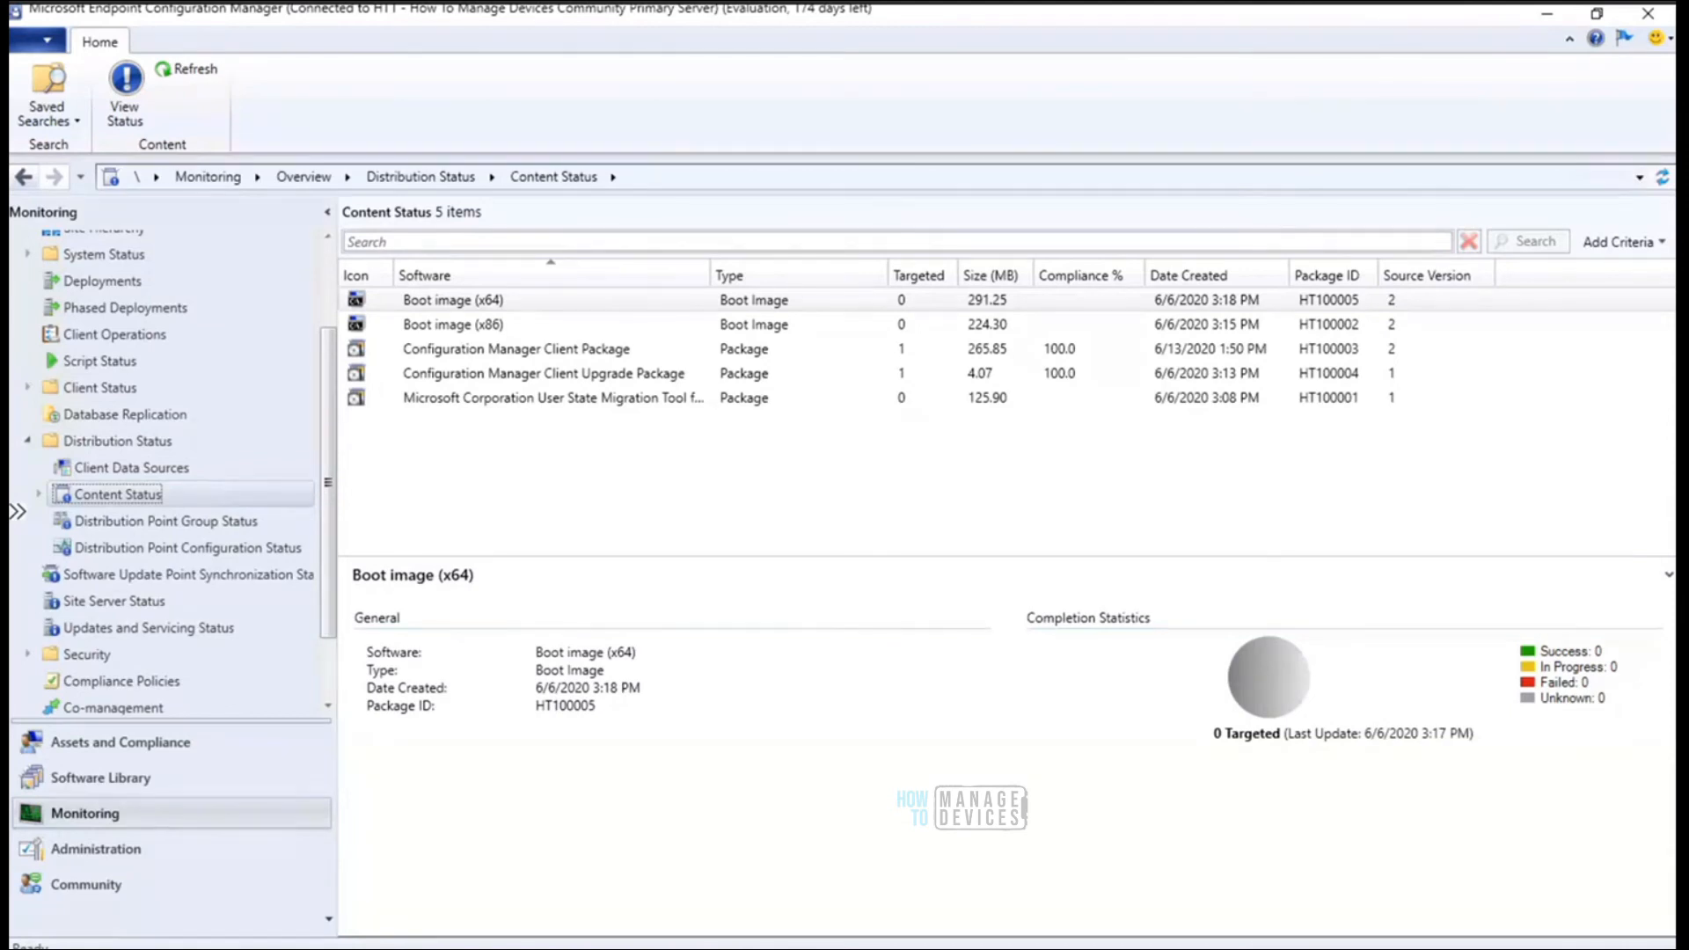
Open the properties of the Distribution point role under Servers and Site System Roles in the Administration workspace
mouse_move(416, 948)
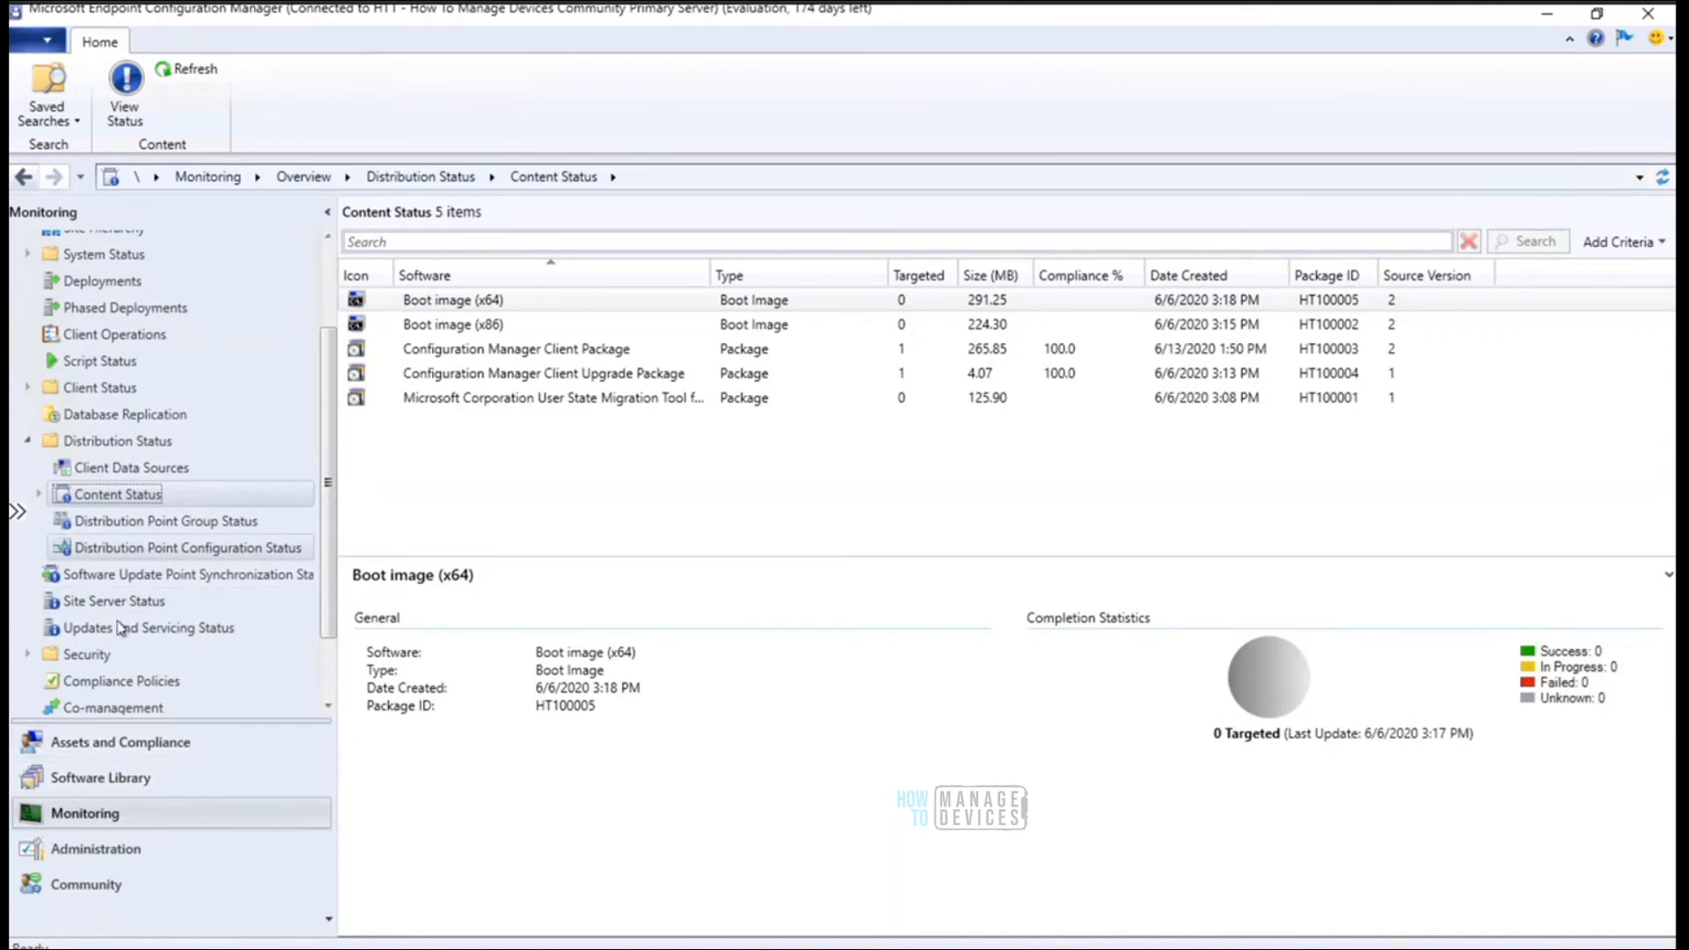
click(123, 850)
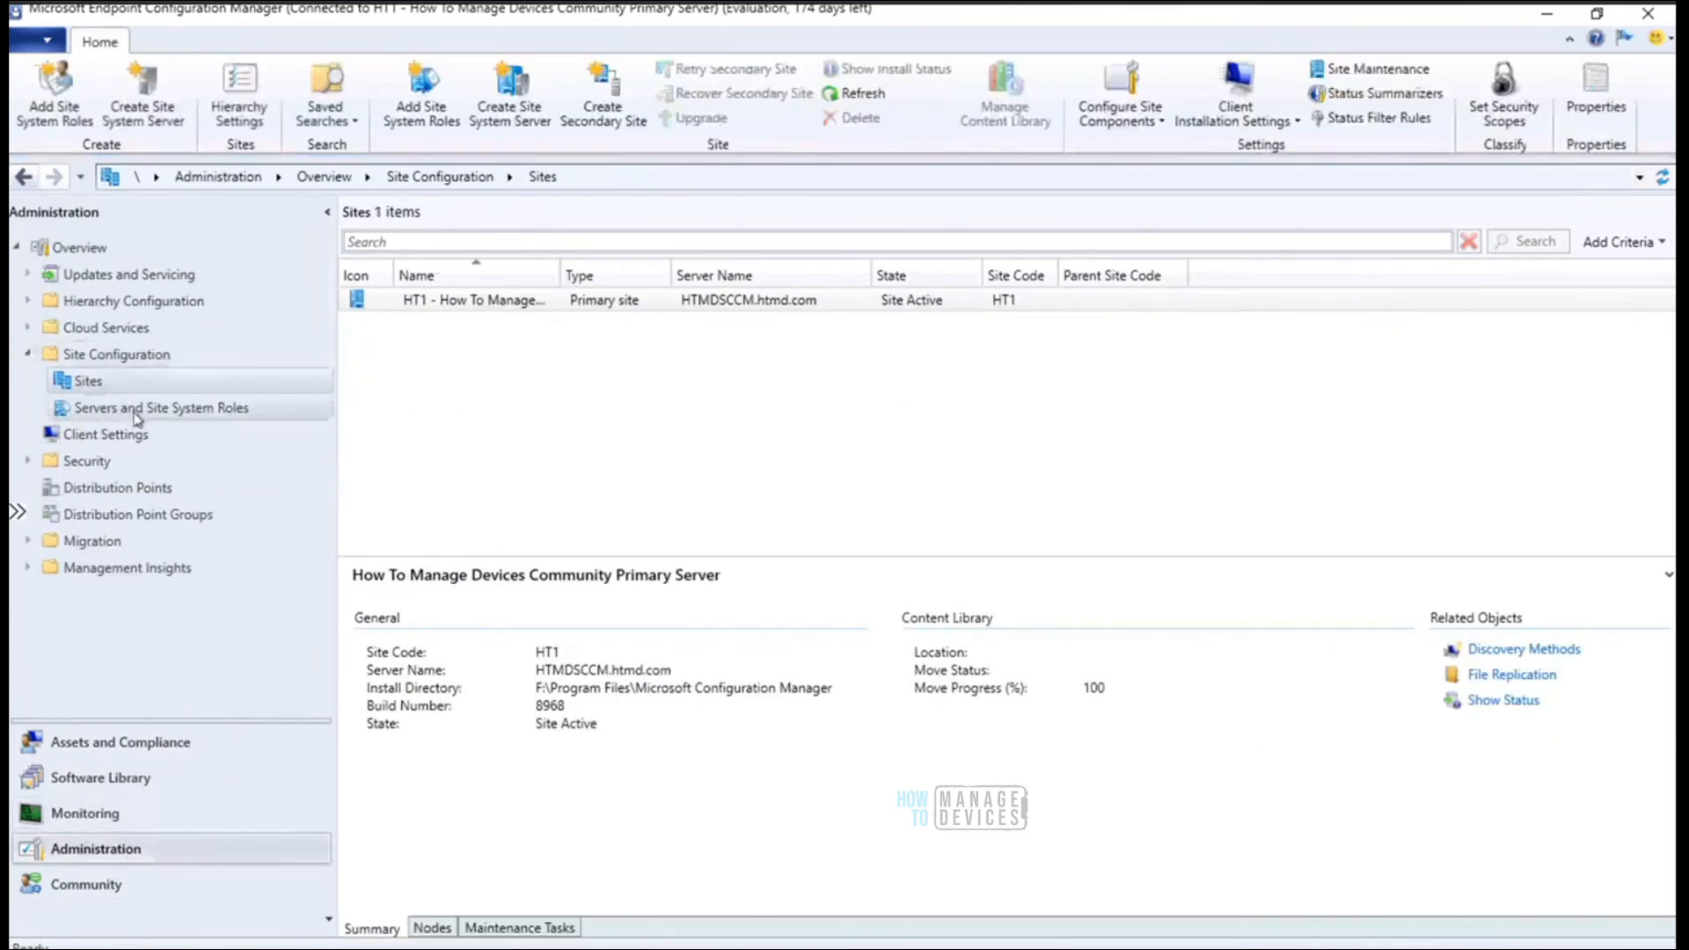
click(134, 410)
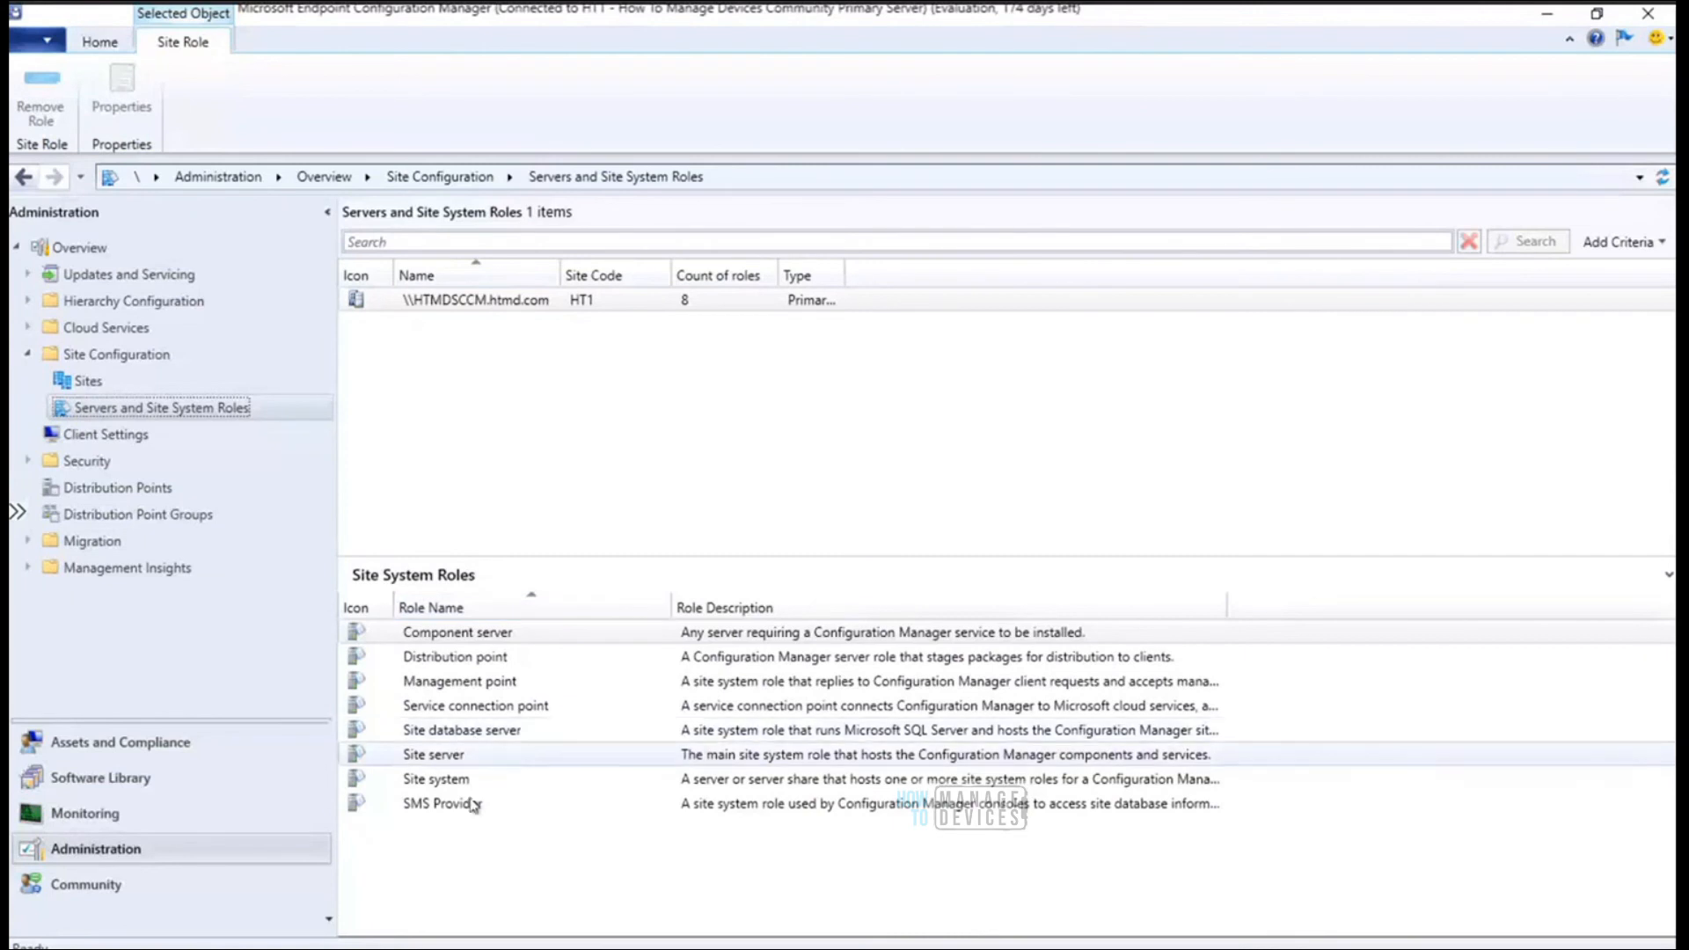
click(489, 660)
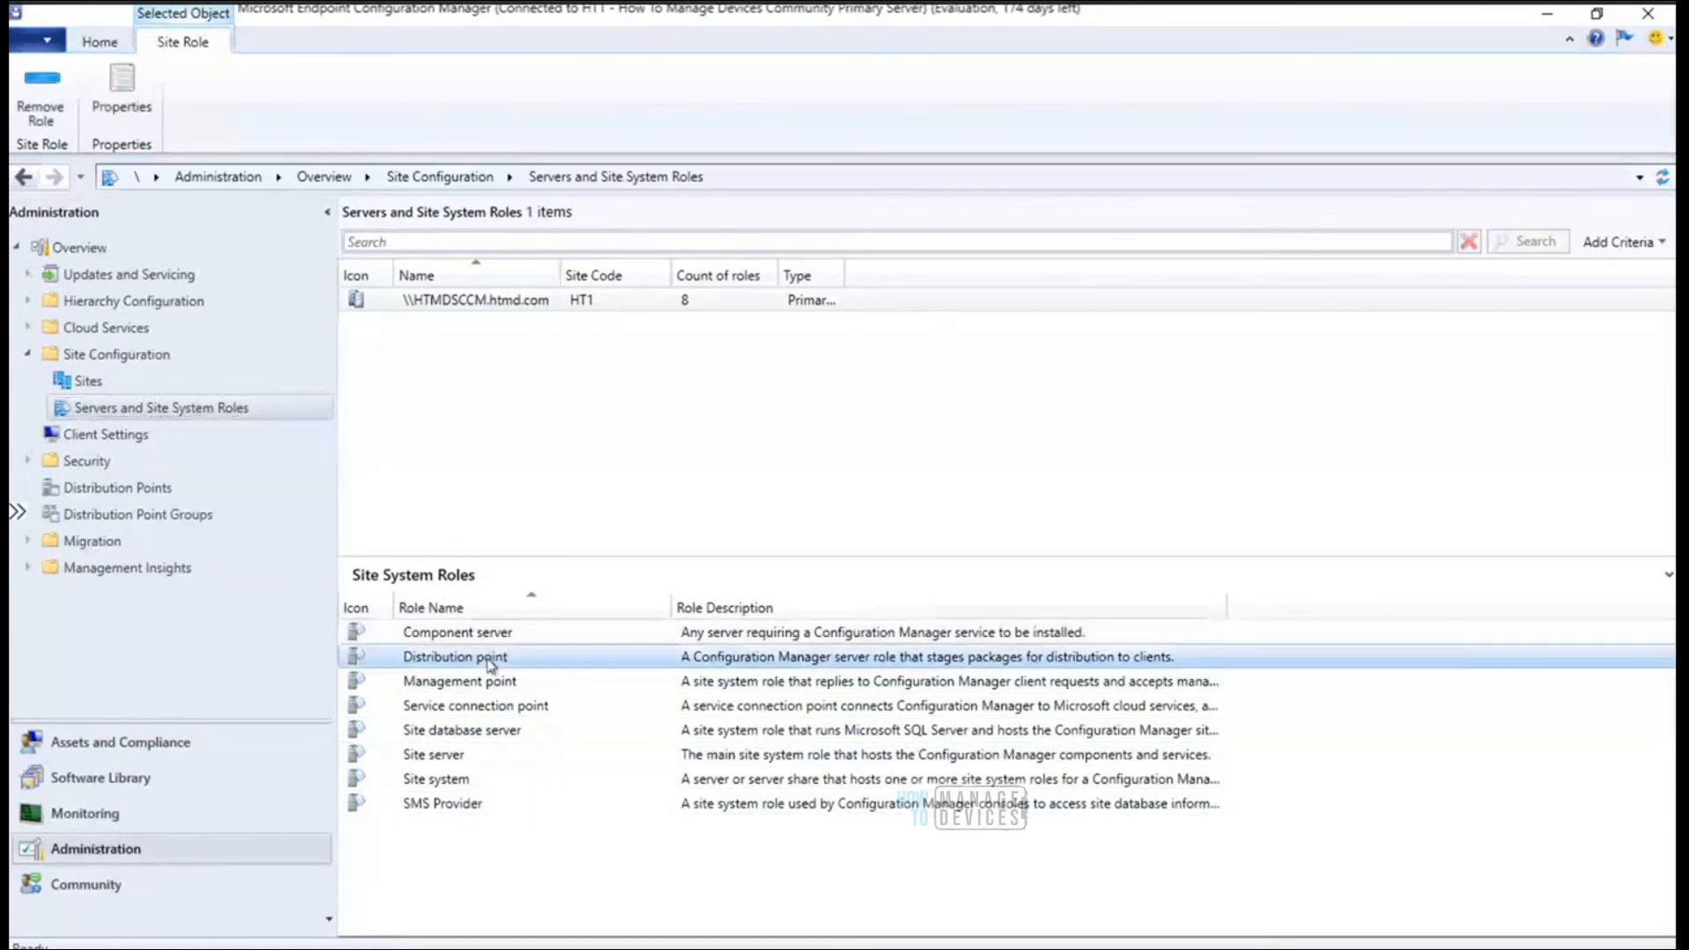
right_click(489, 661)
click(555, 706)
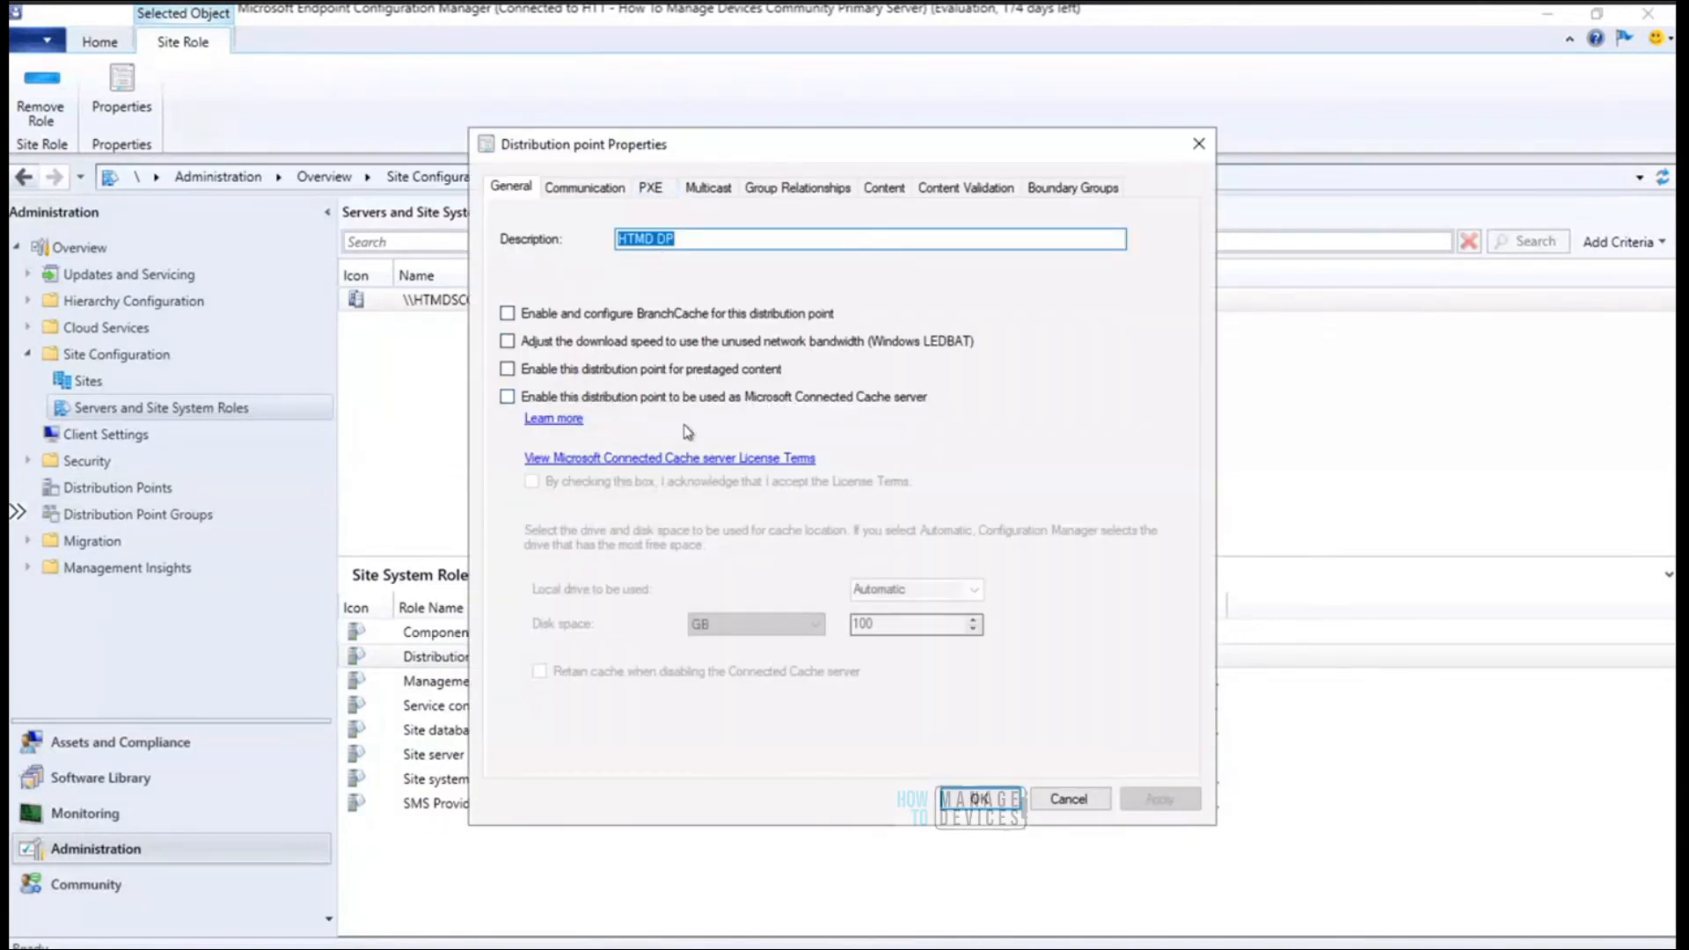
Try enabling PXE support for clients, review the user device affinity options, and turn PXE support back off
click(657, 191)
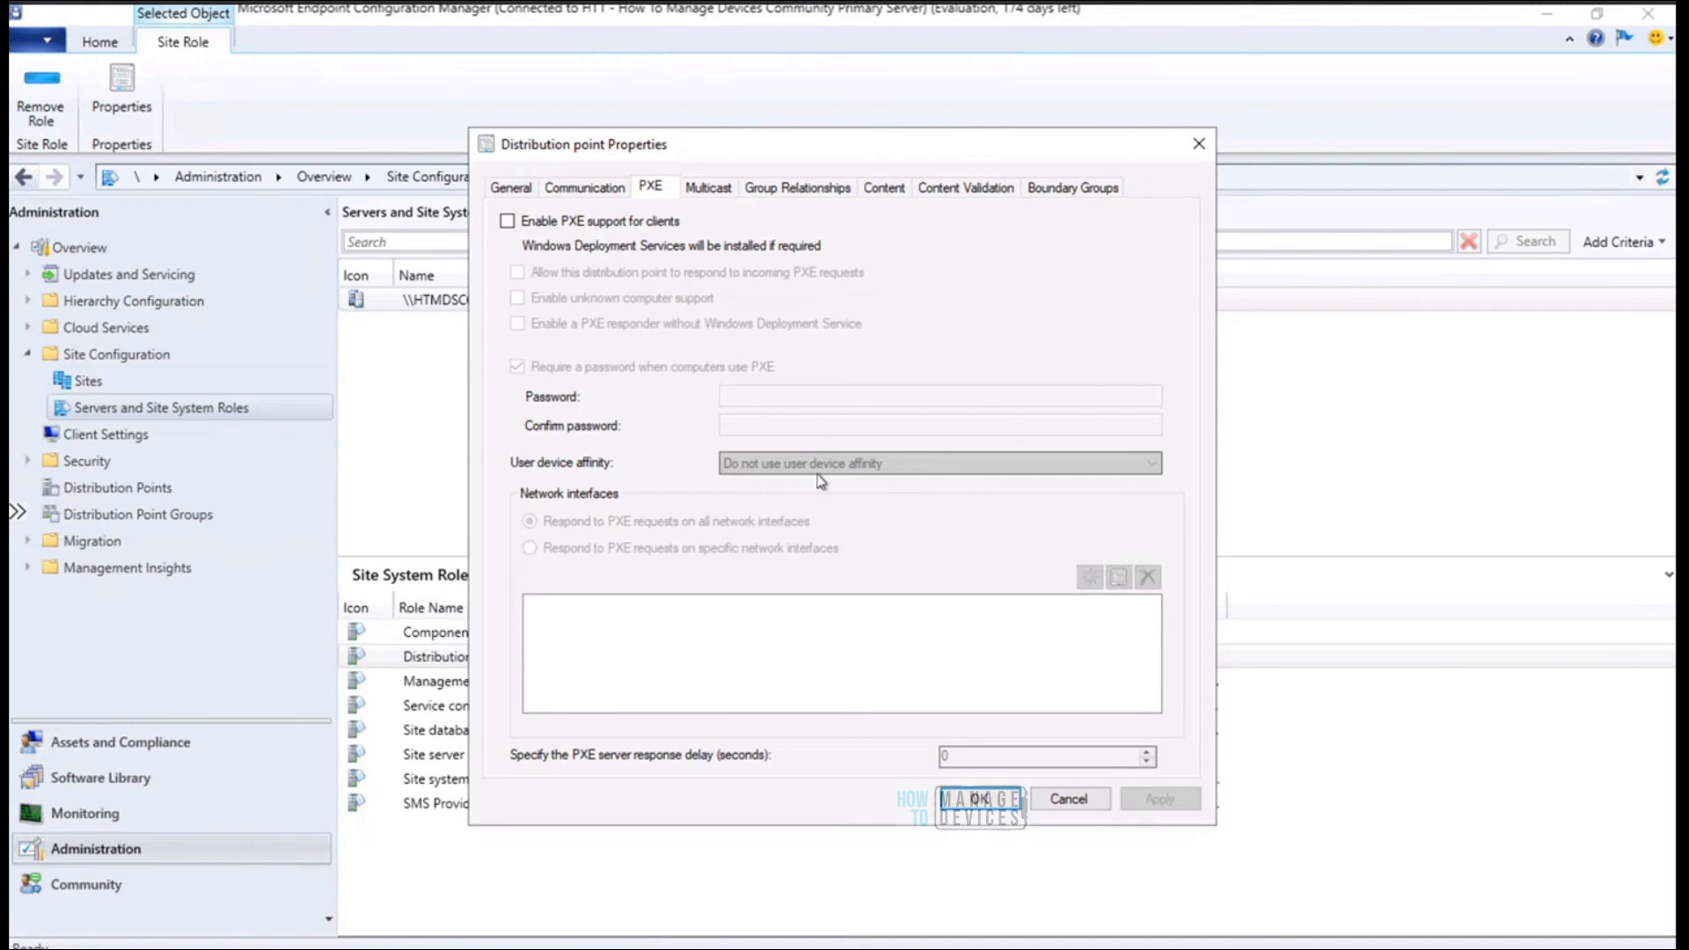
click(507, 221)
click(917, 651)
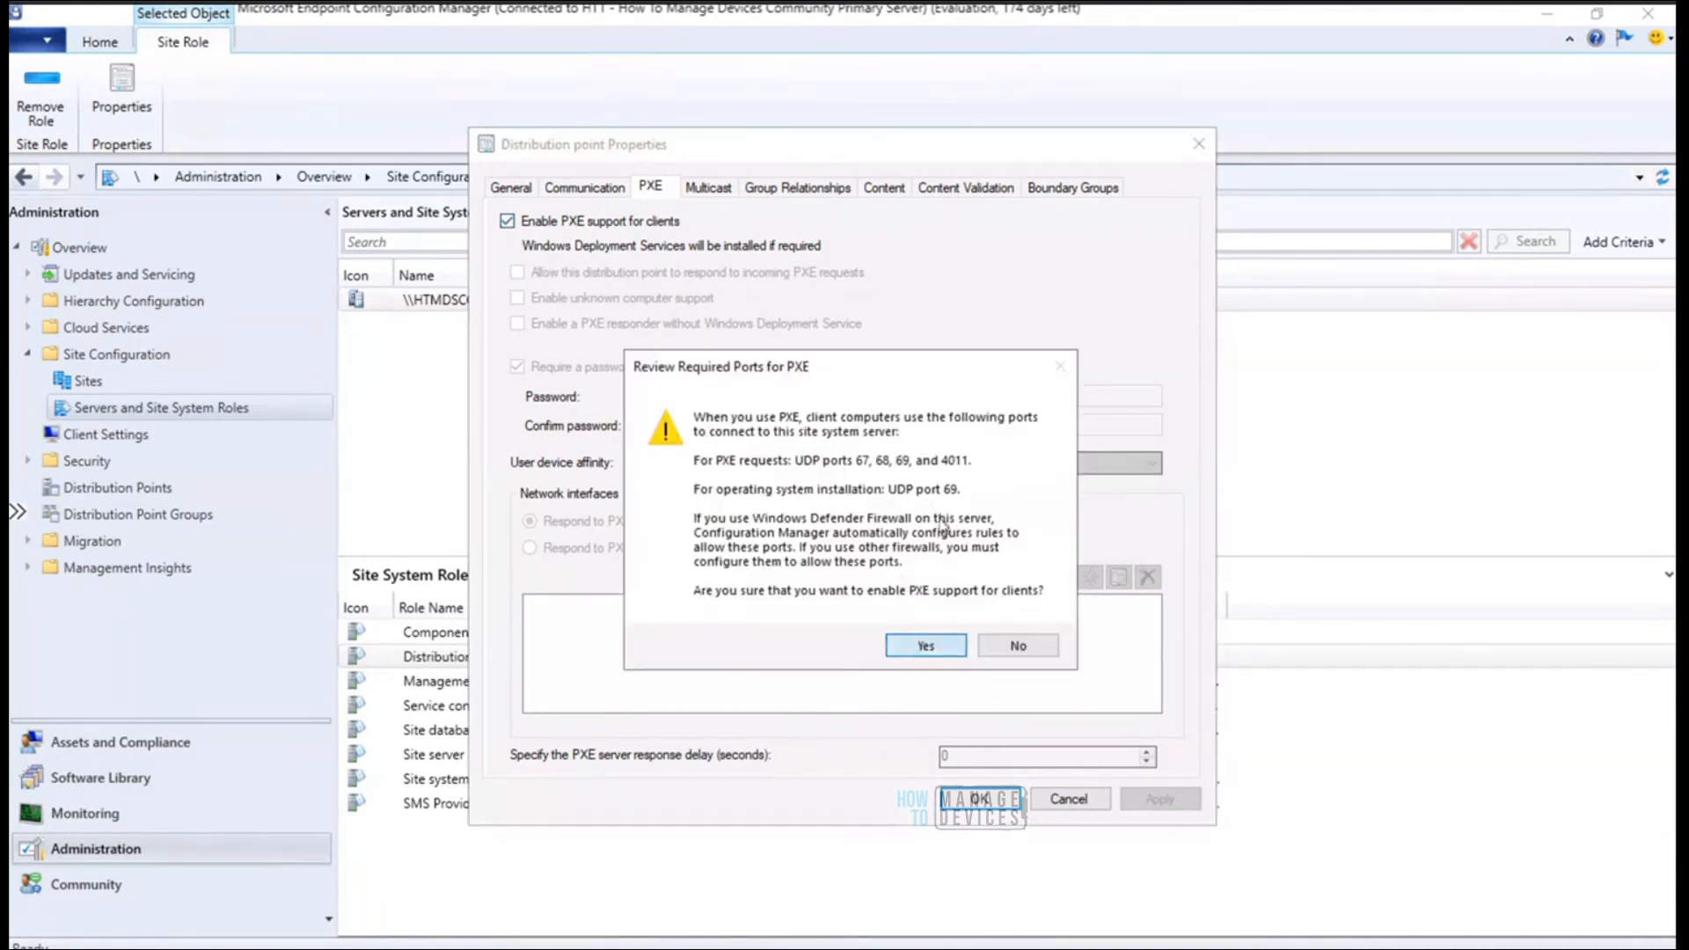
click(918, 469)
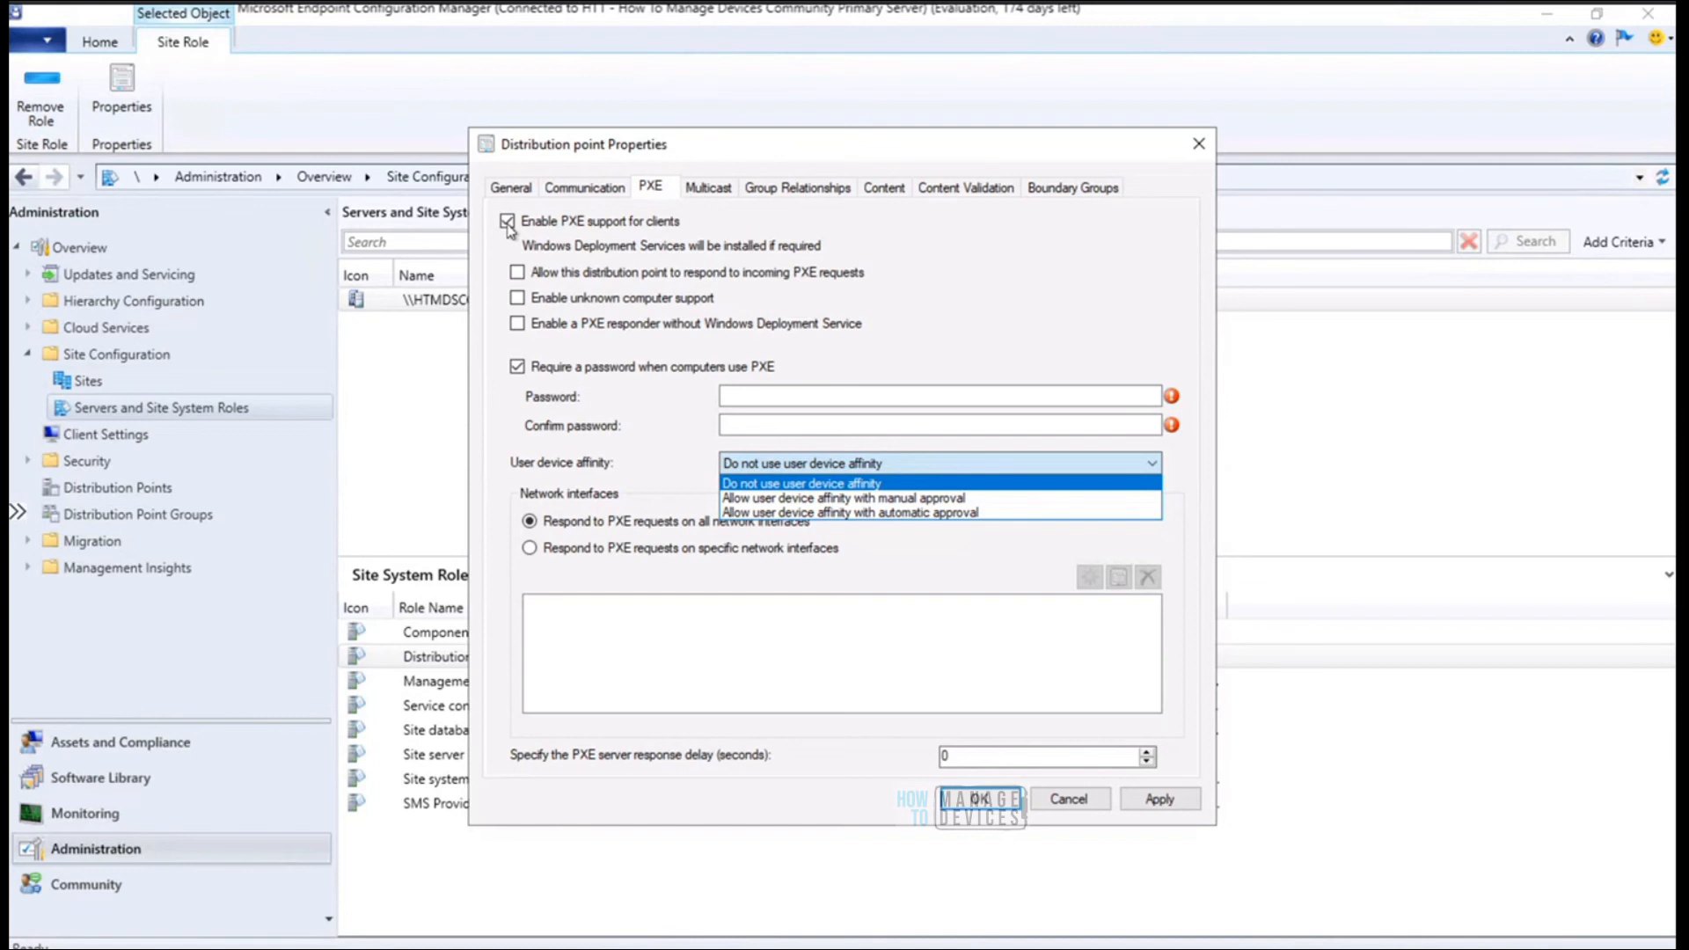
key(Escape)
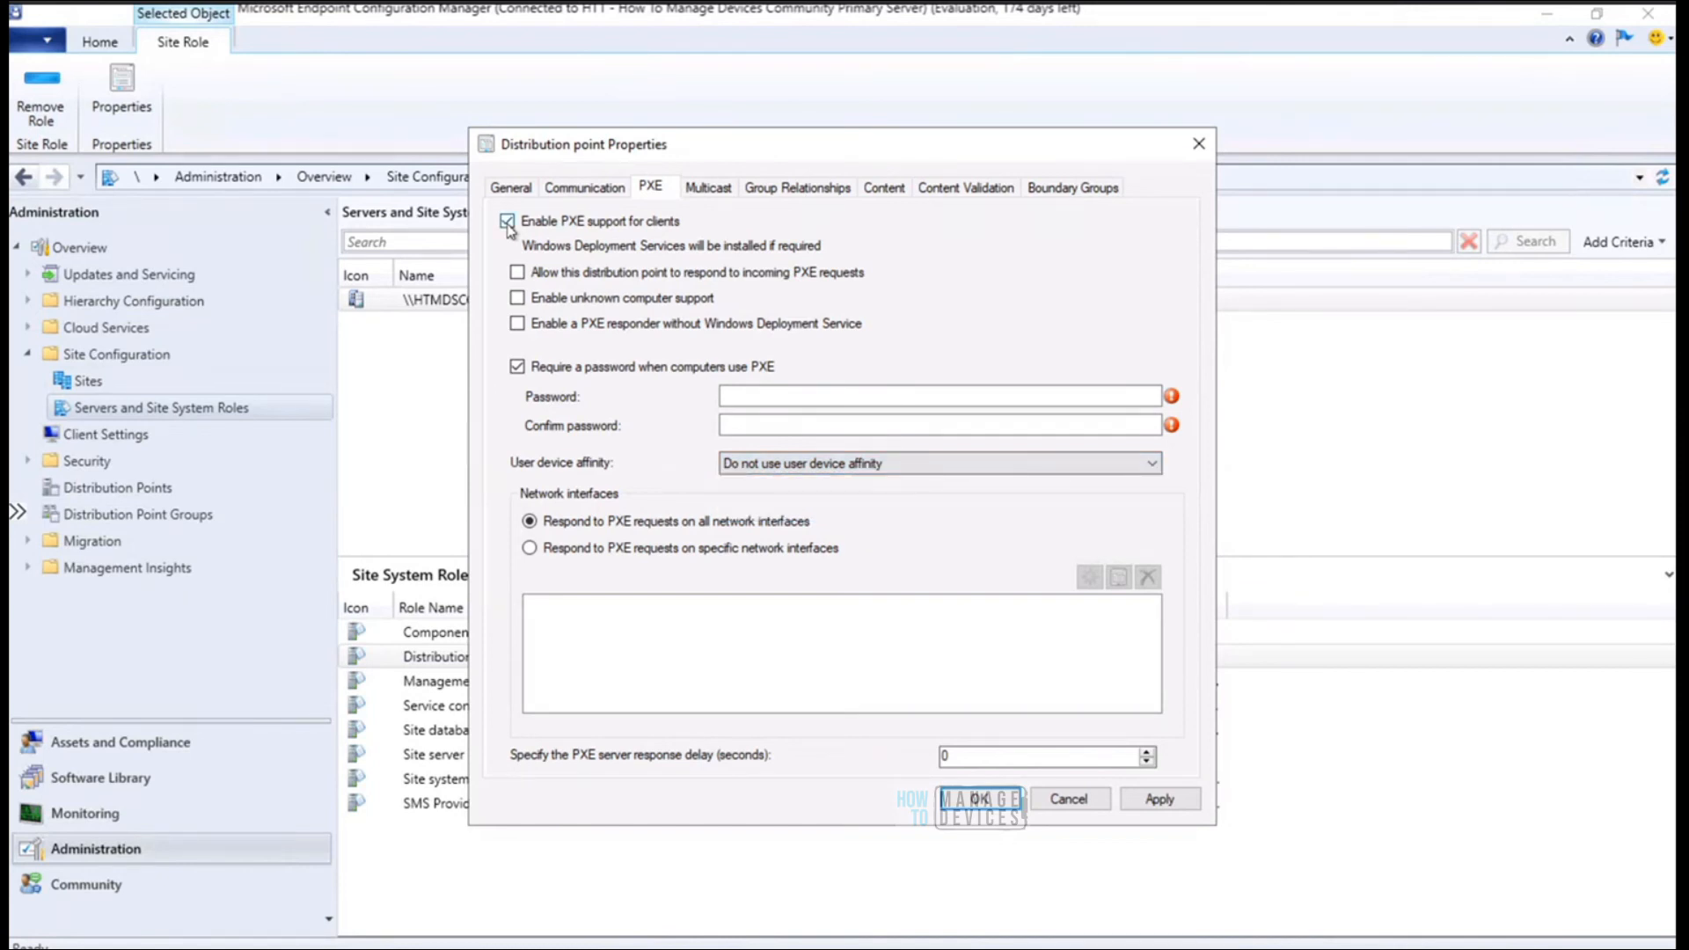
click(508, 221)
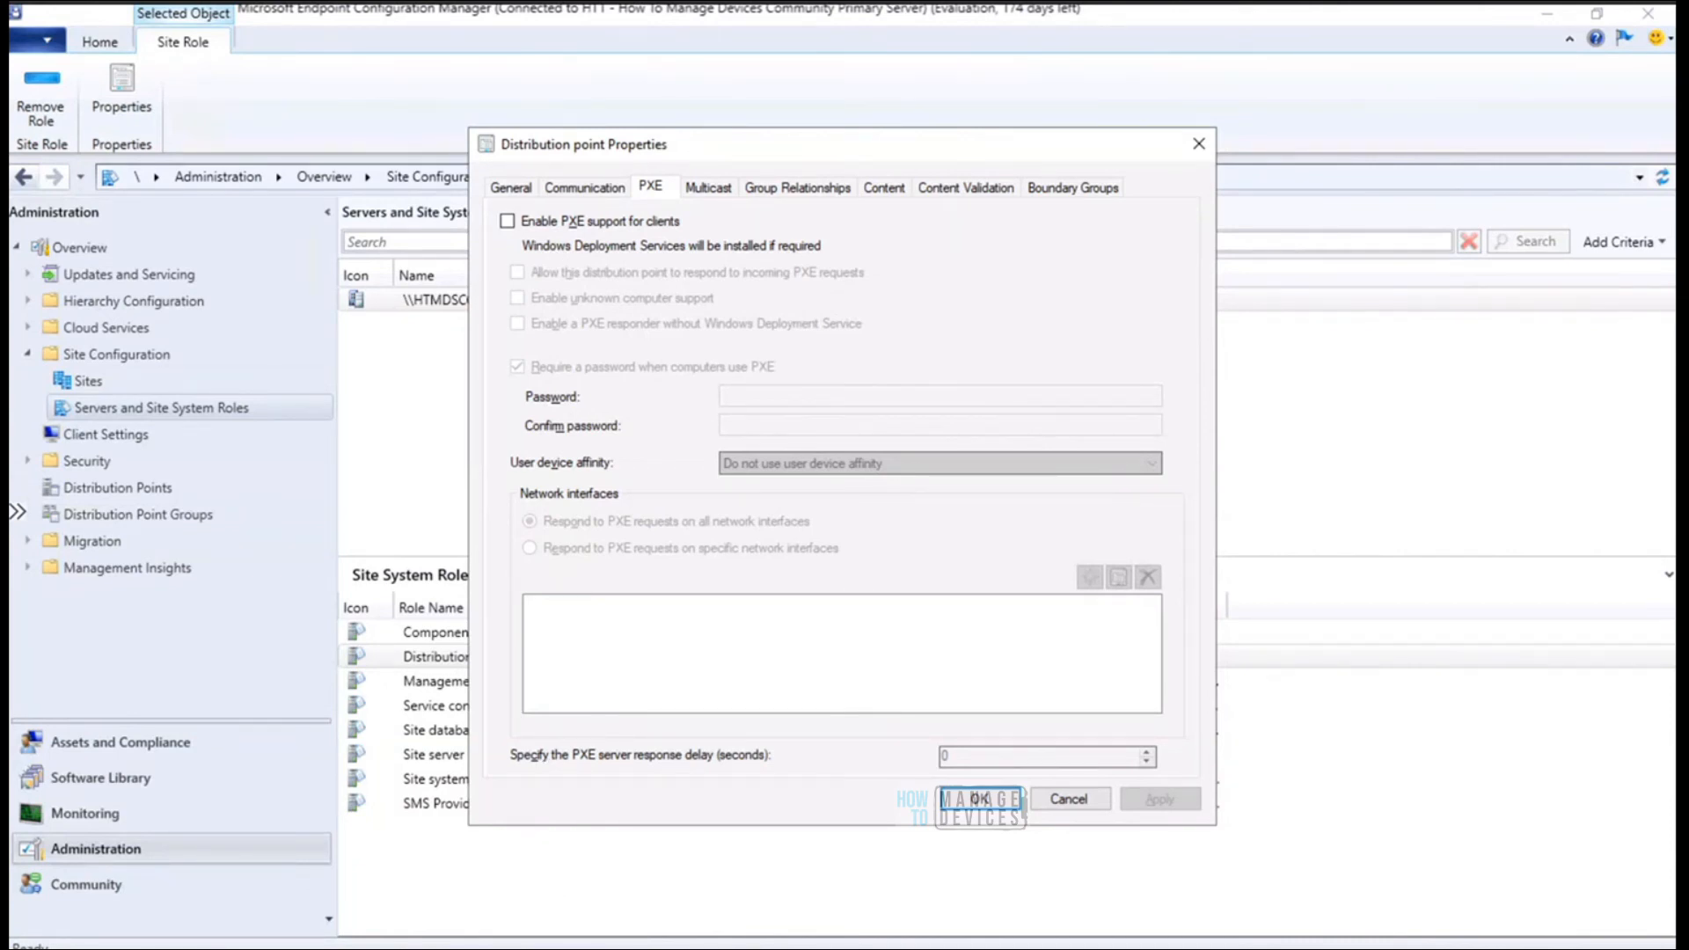
Browse from the Logs folder to the ServerTools folder under Microsoft Configuration Manager\tools, review its tools, and minimize the window
click(252, 949)
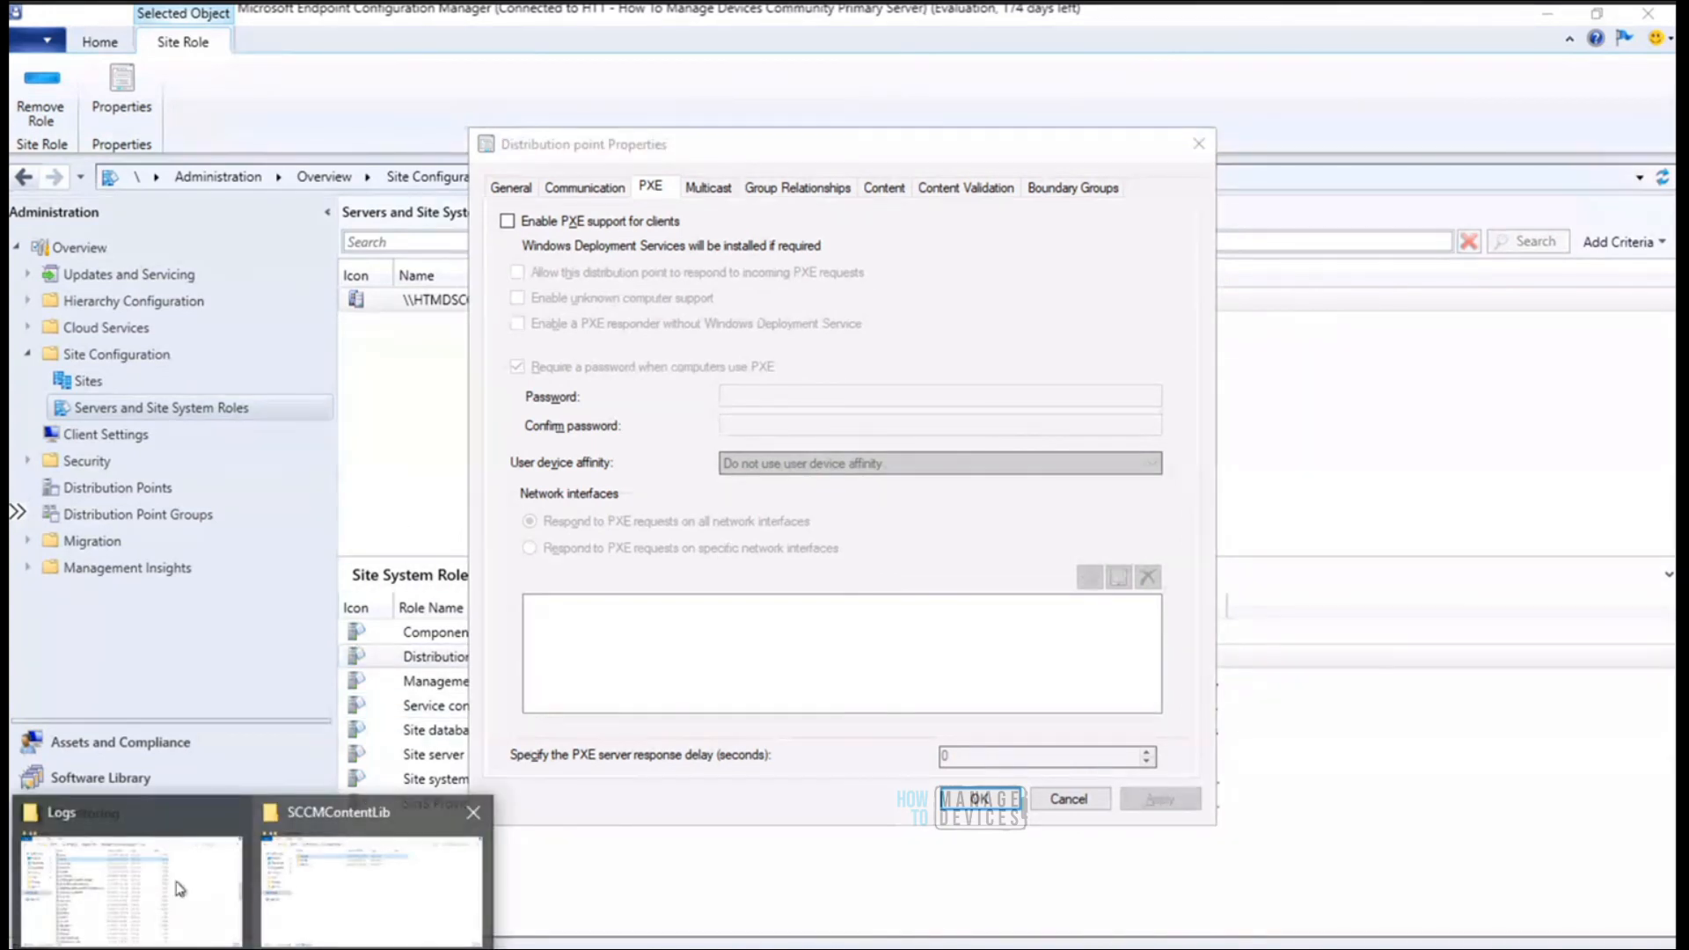
mouse_move(299, 867)
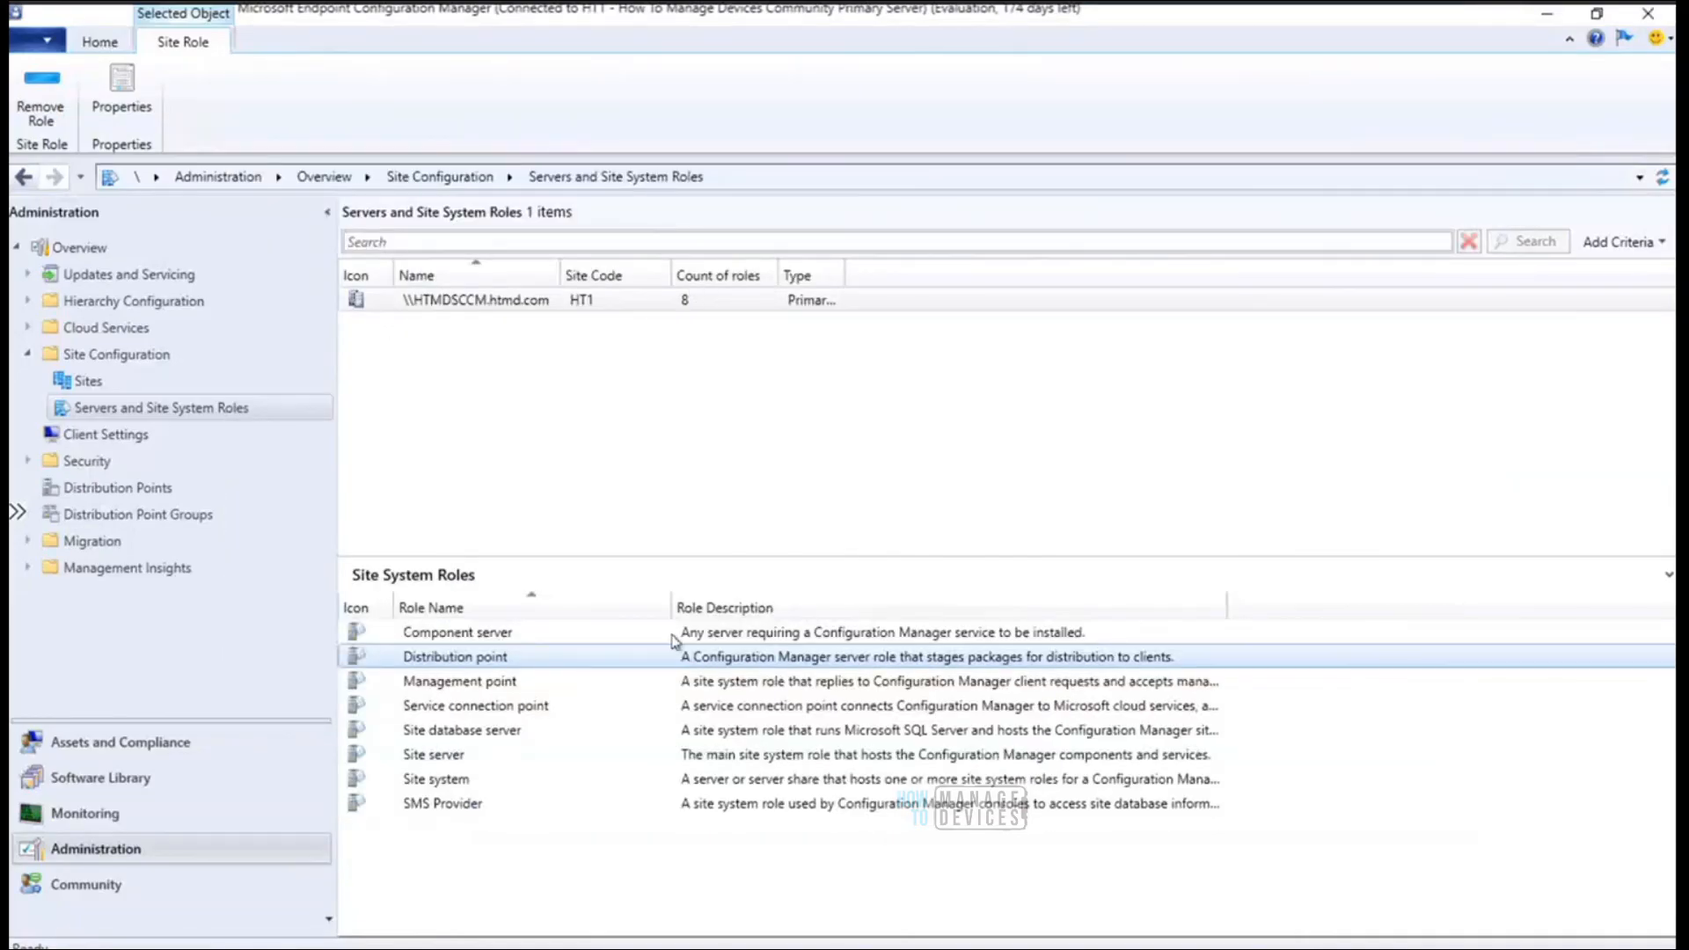
mouse_move(195, 898)
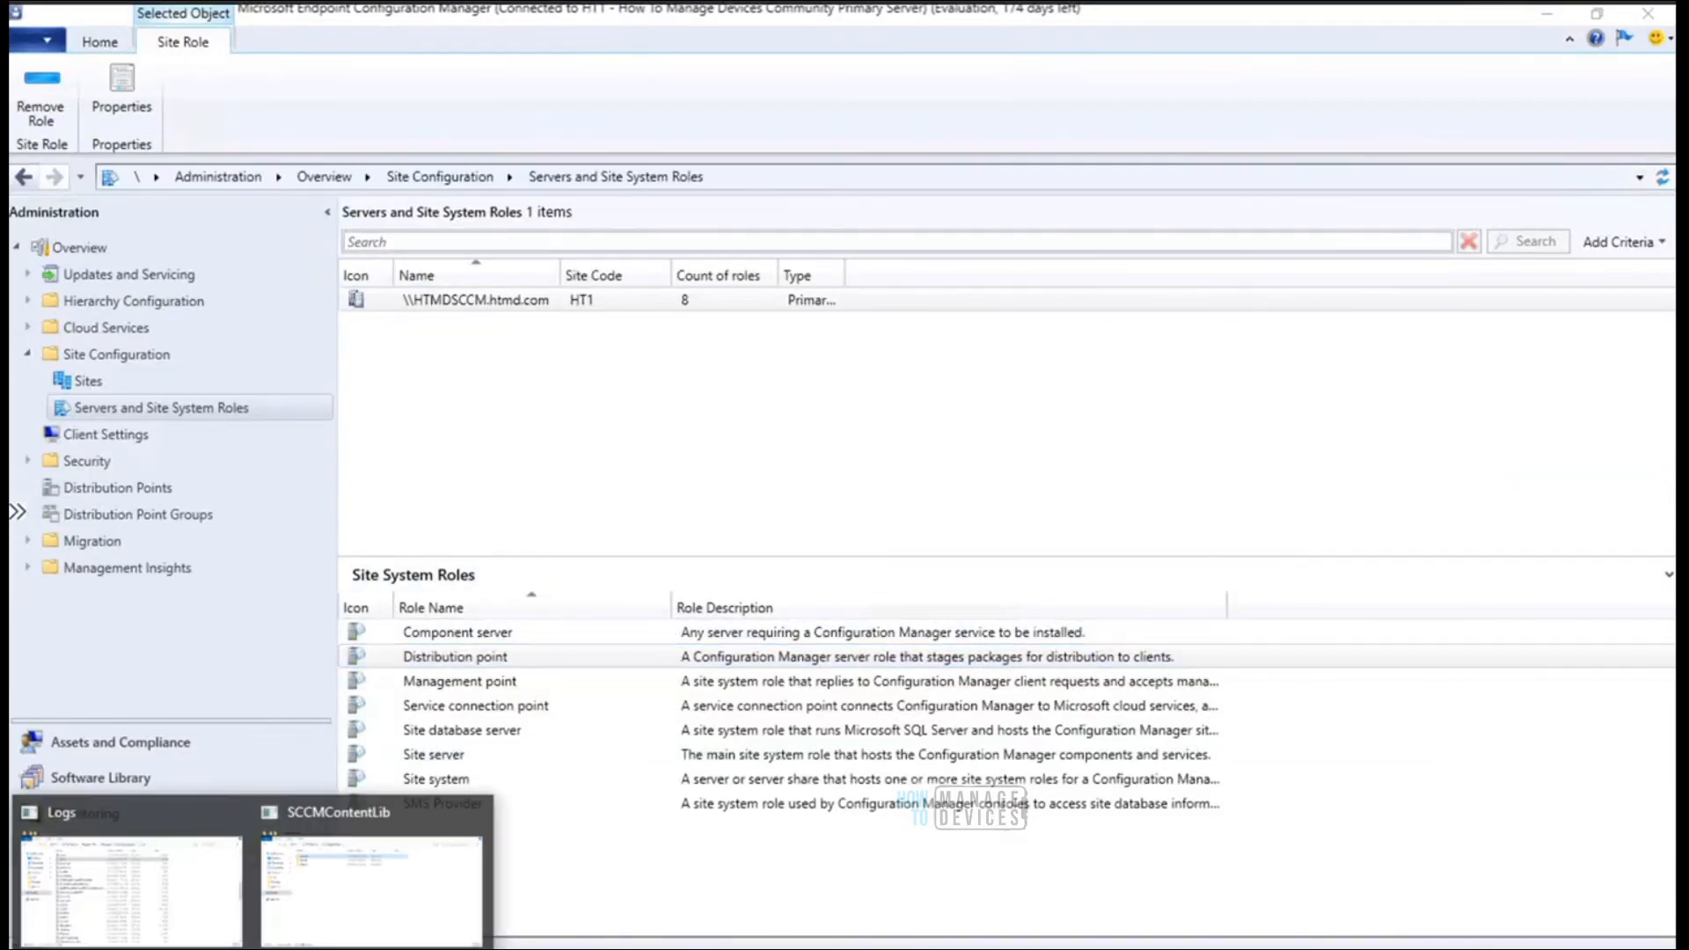
click(195, 898)
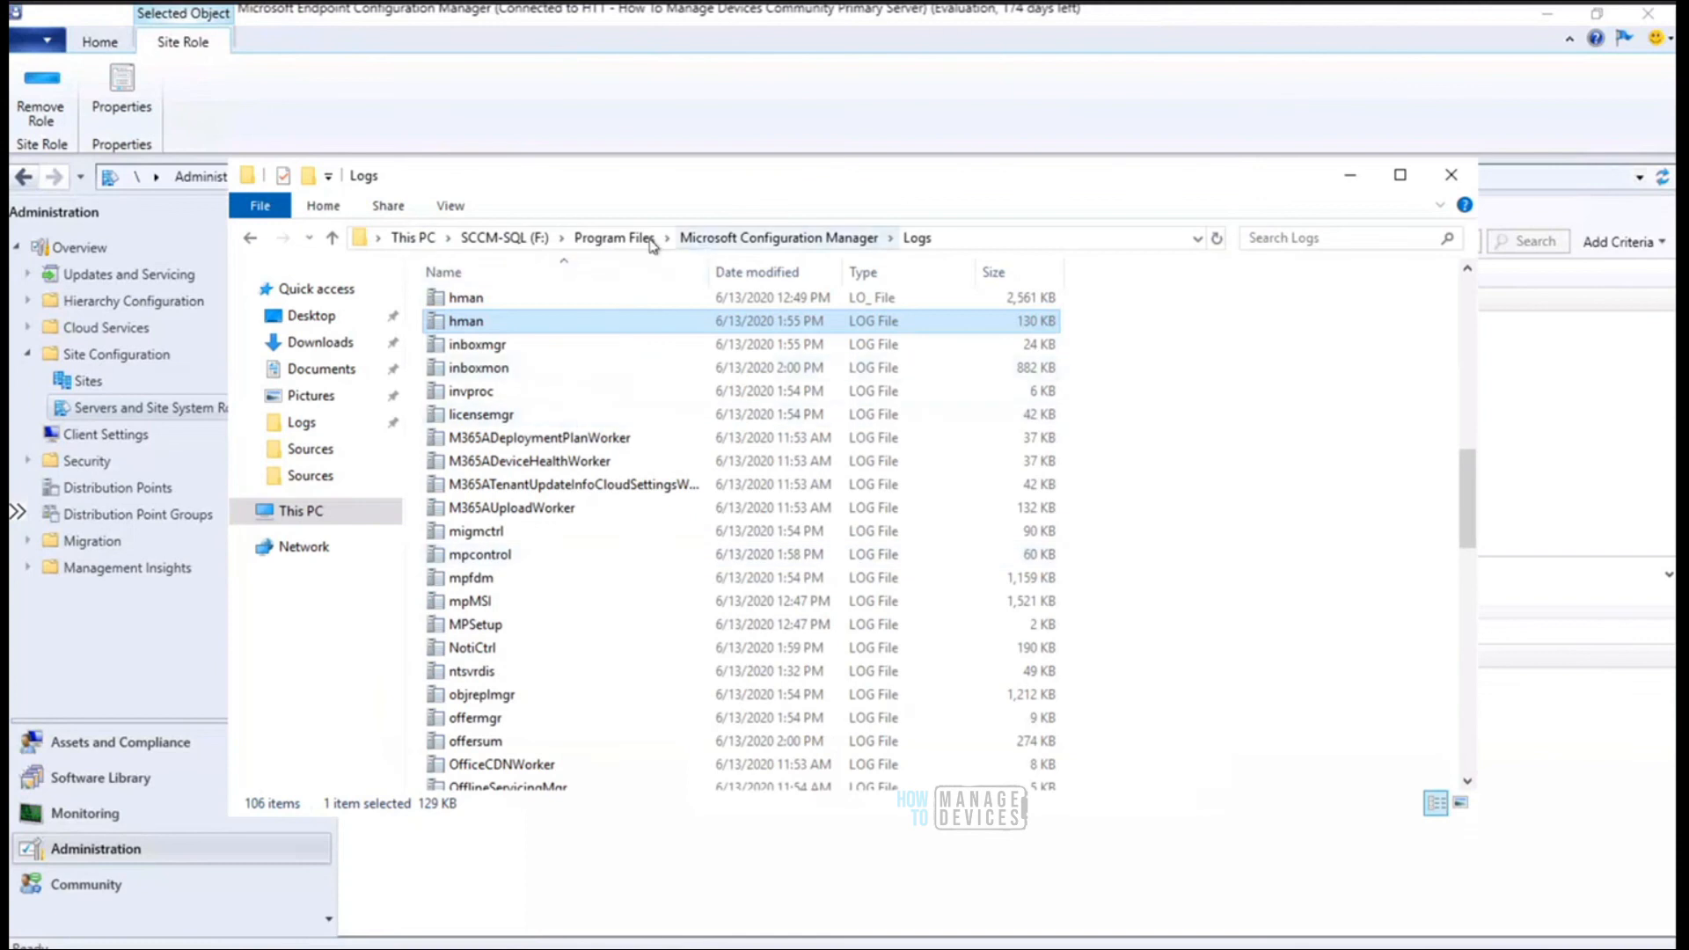
click(635, 239)
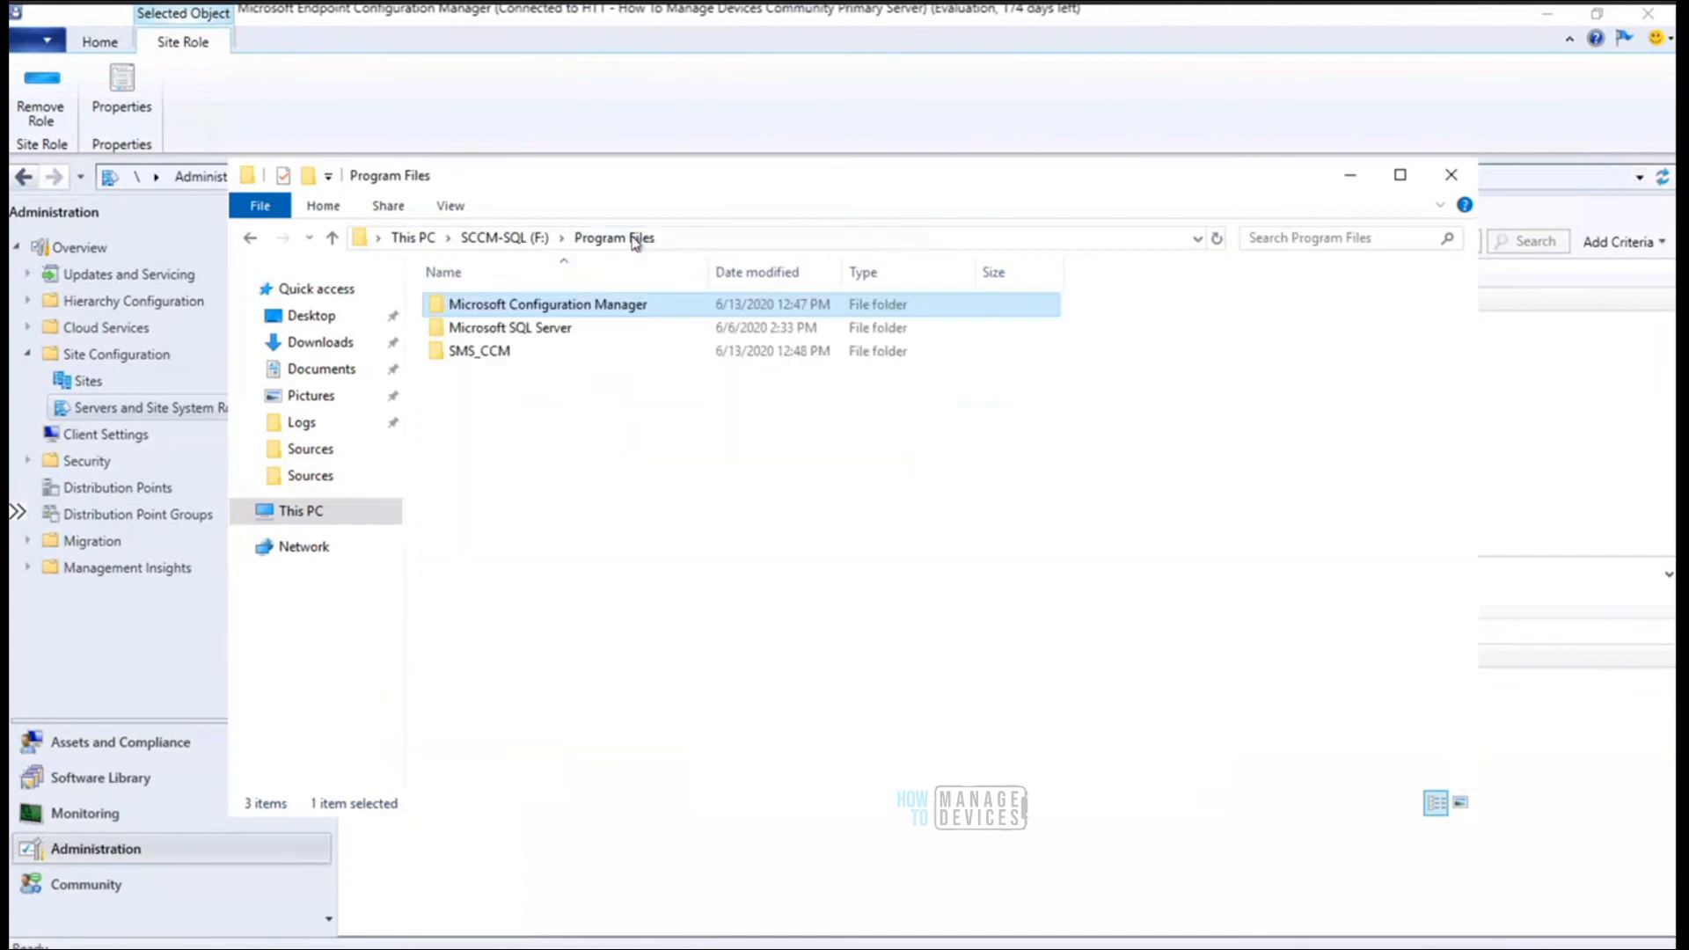
double_click(546, 307)
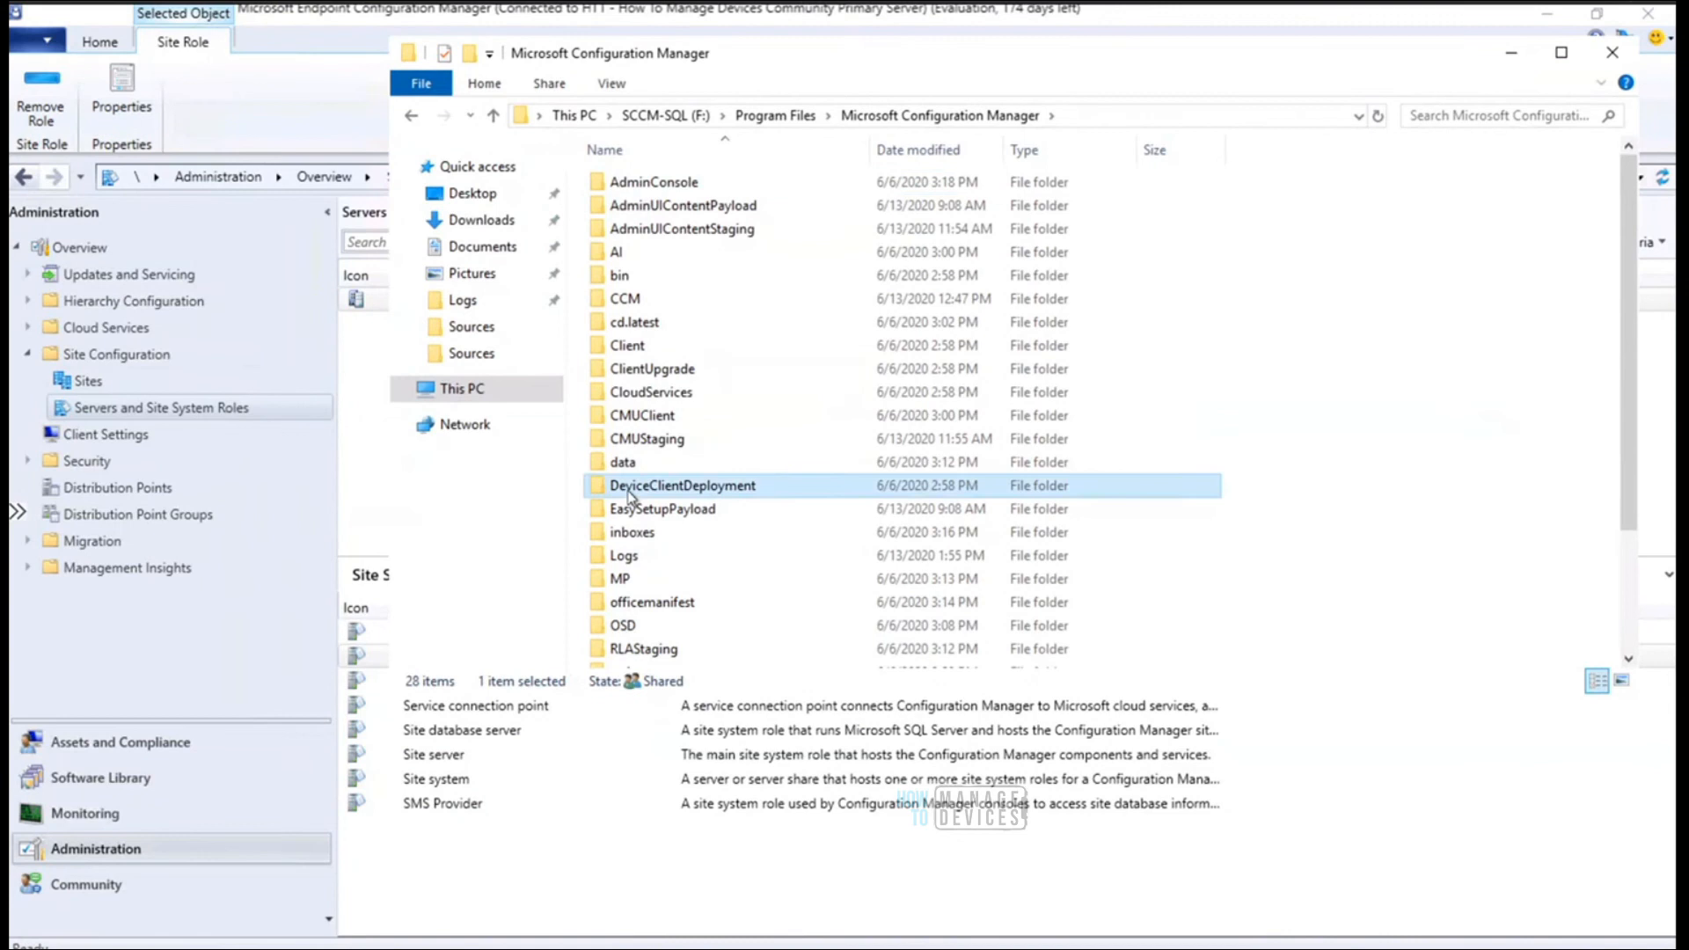
scroll(630, 498, down, 2)
click(646, 616)
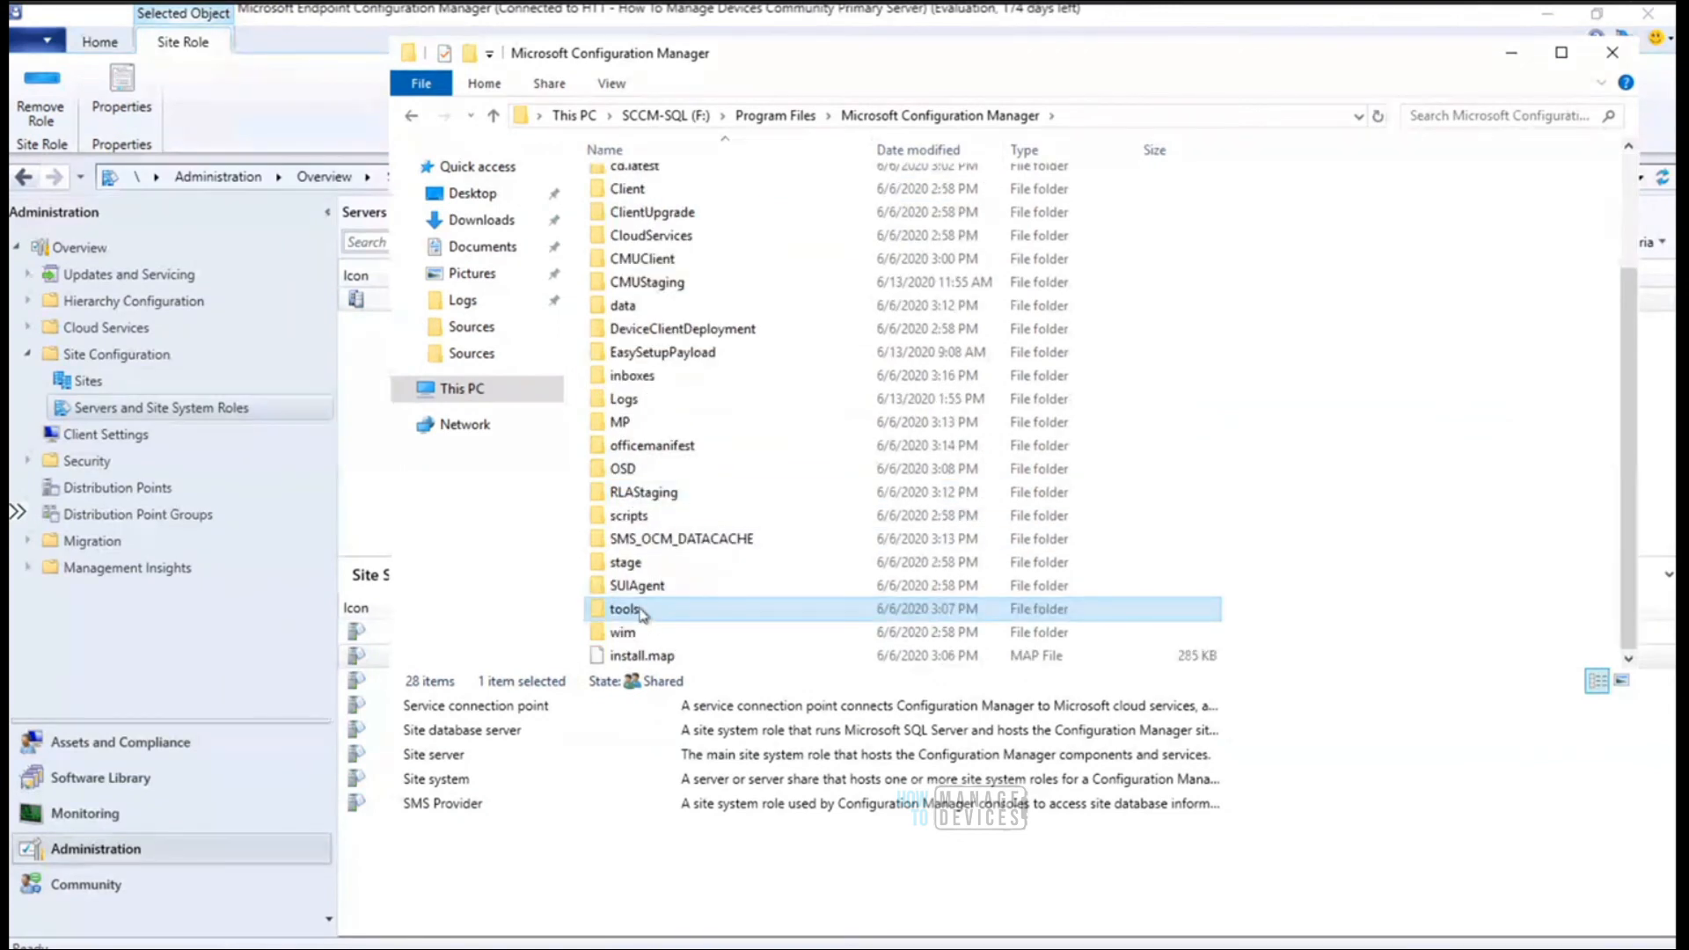
double_click(645, 613)
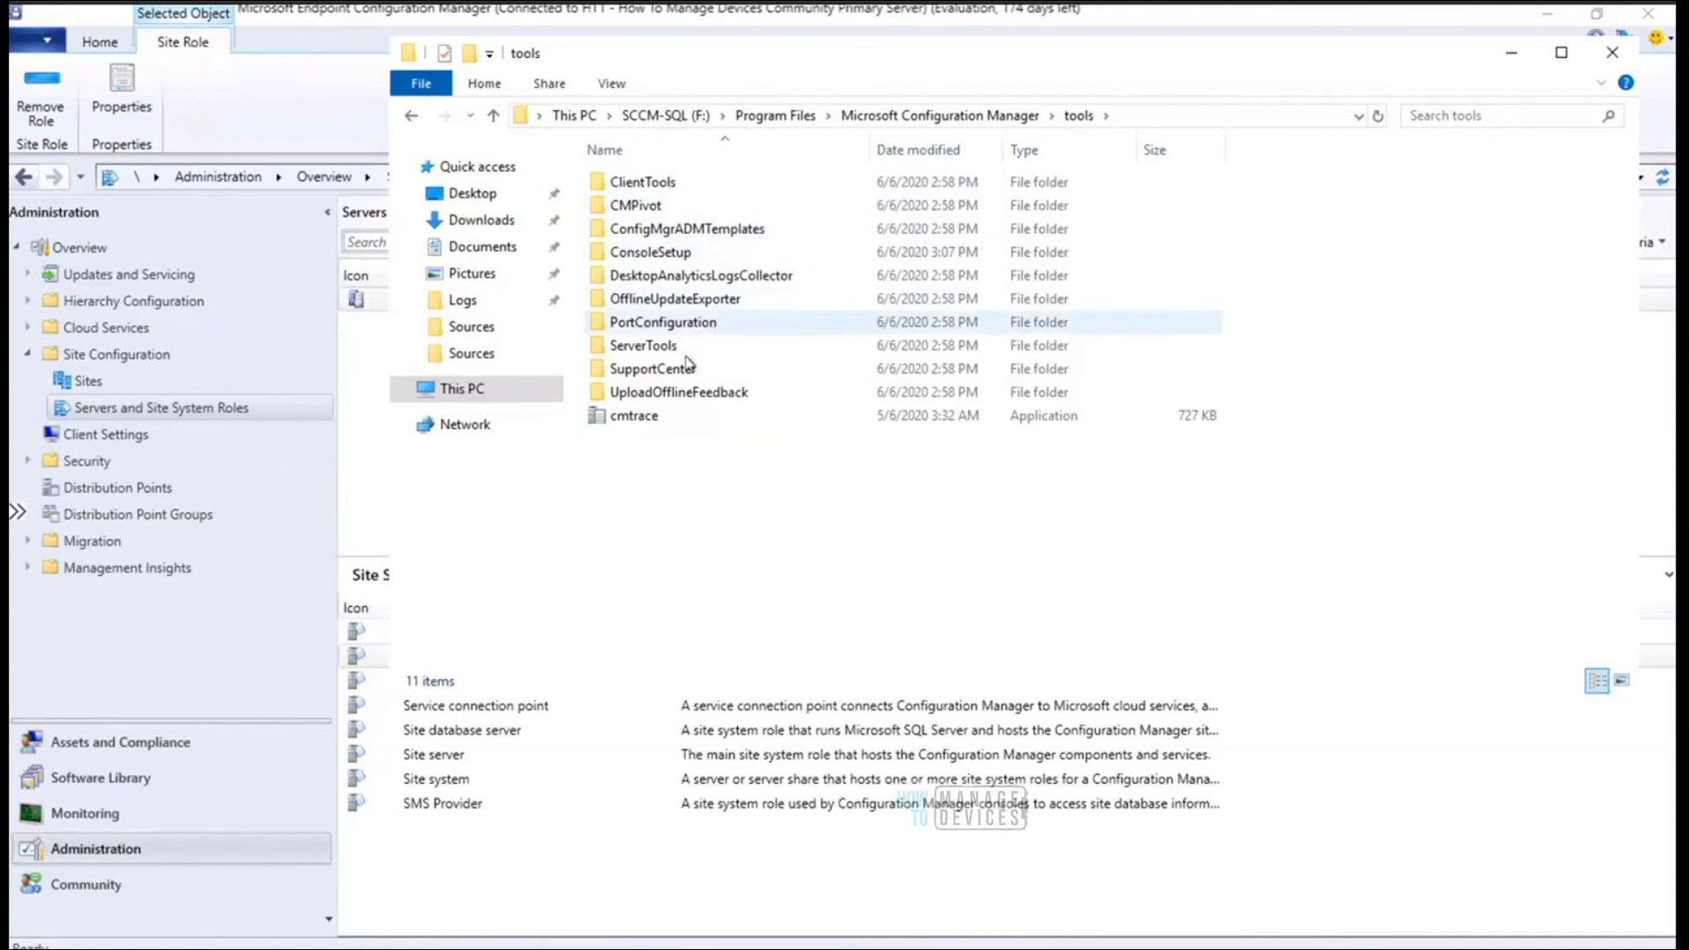
double_click(652, 347)
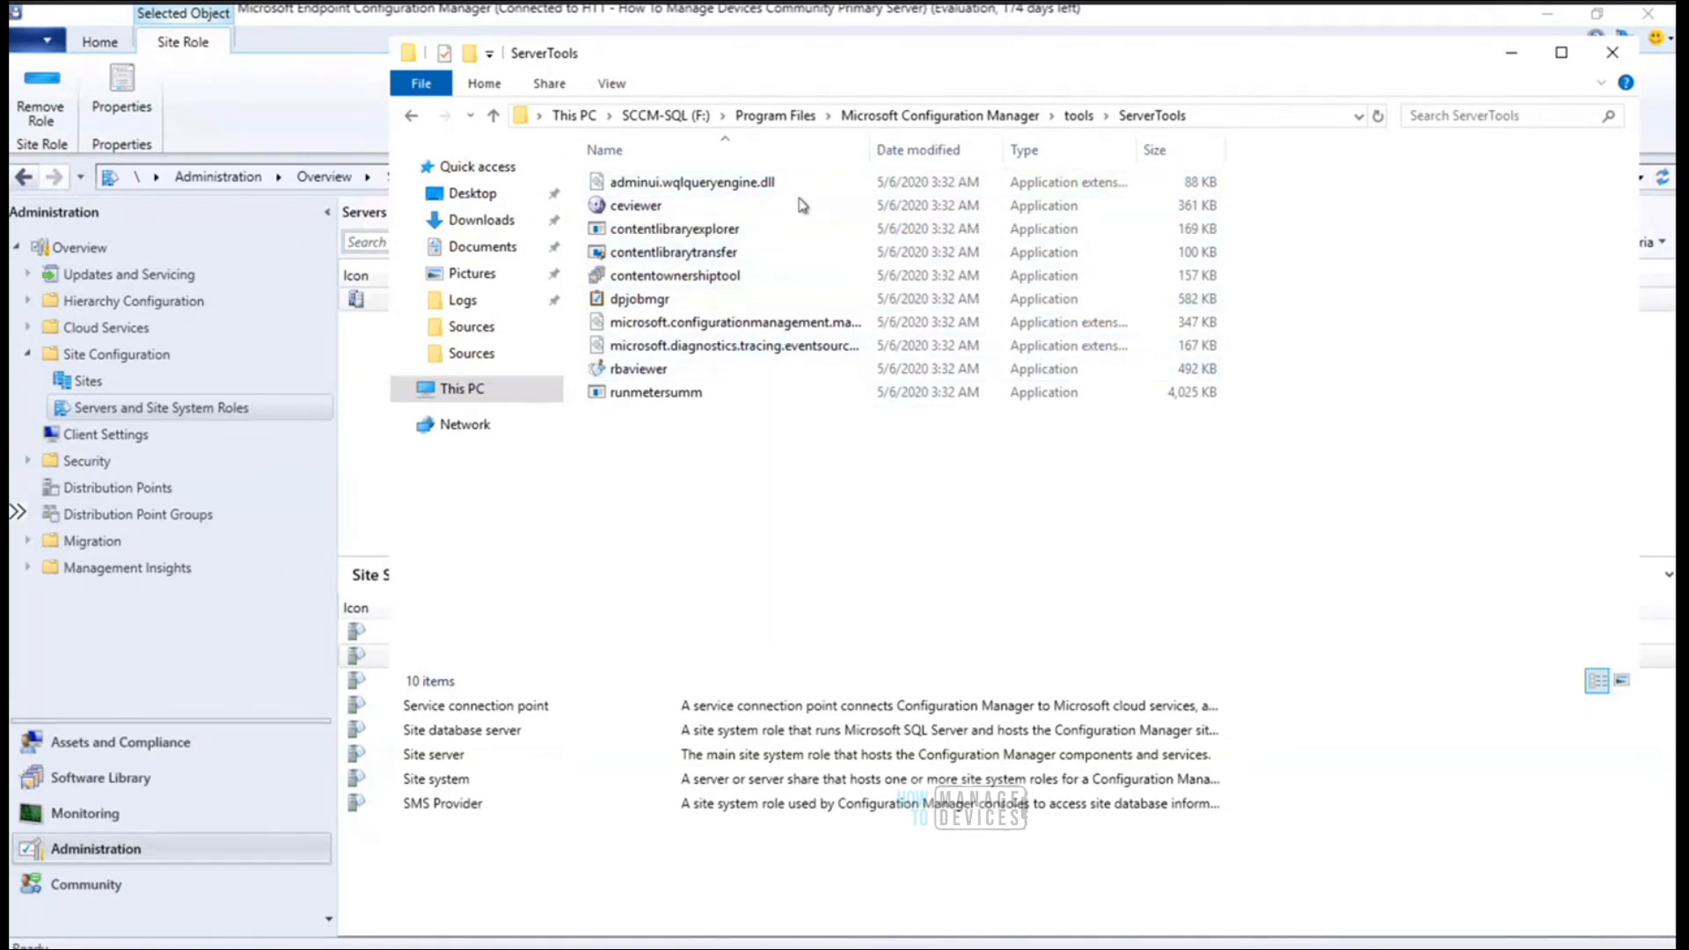
drag(725, 88, 711, 97)
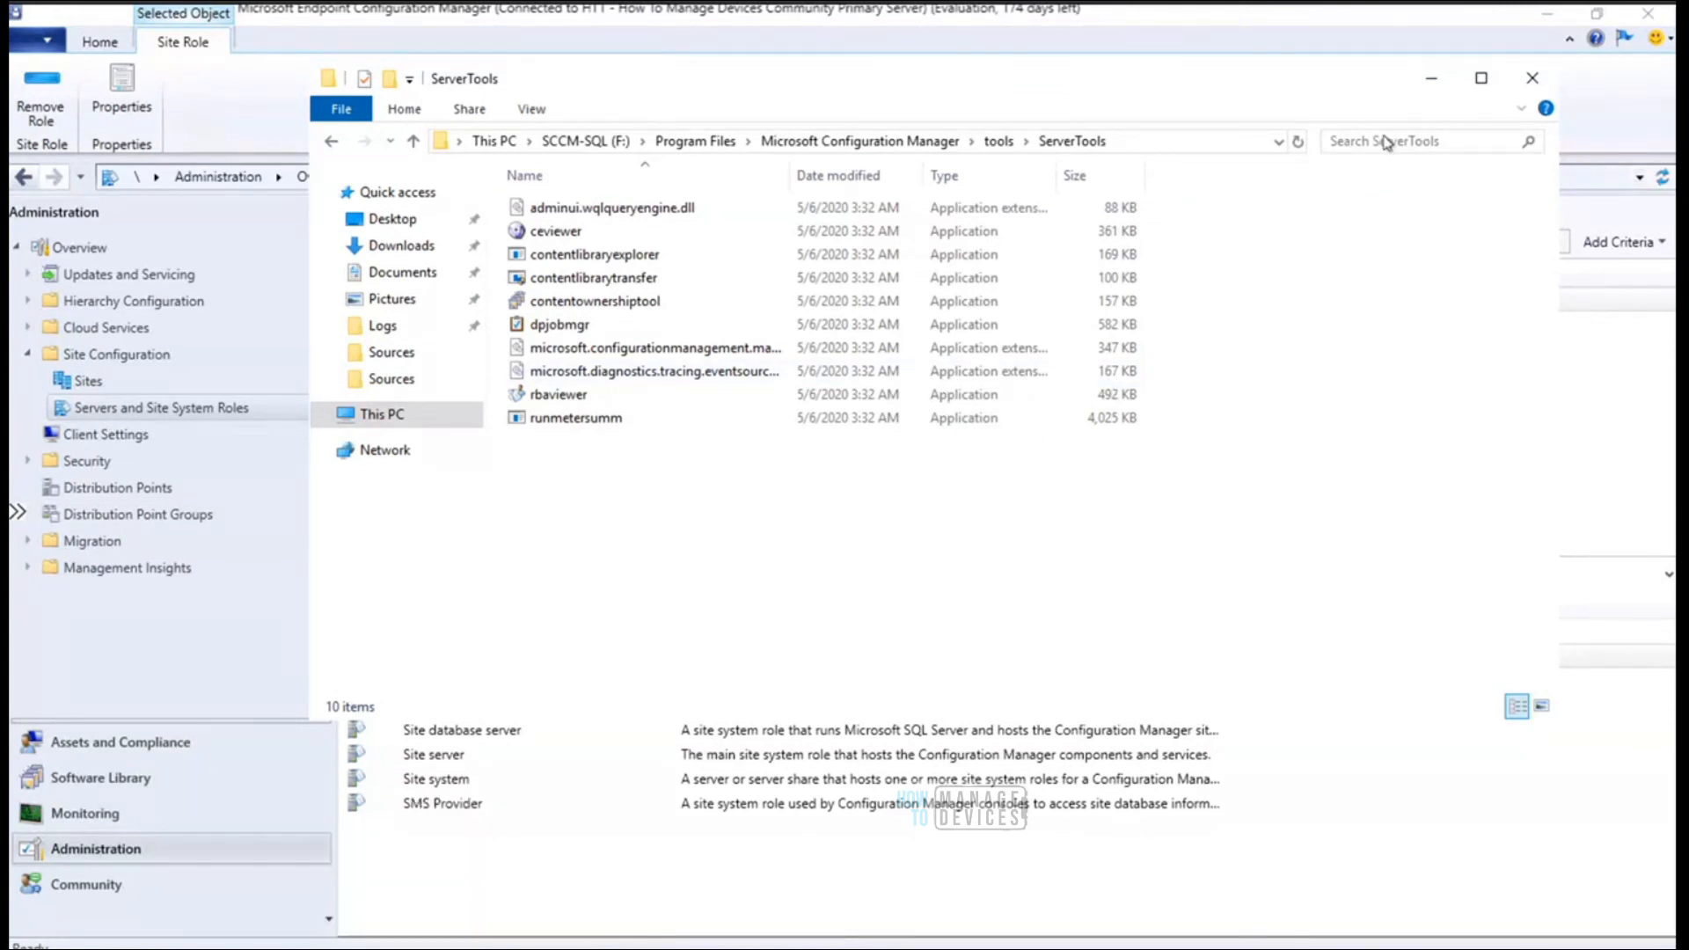
click(1432, 82)
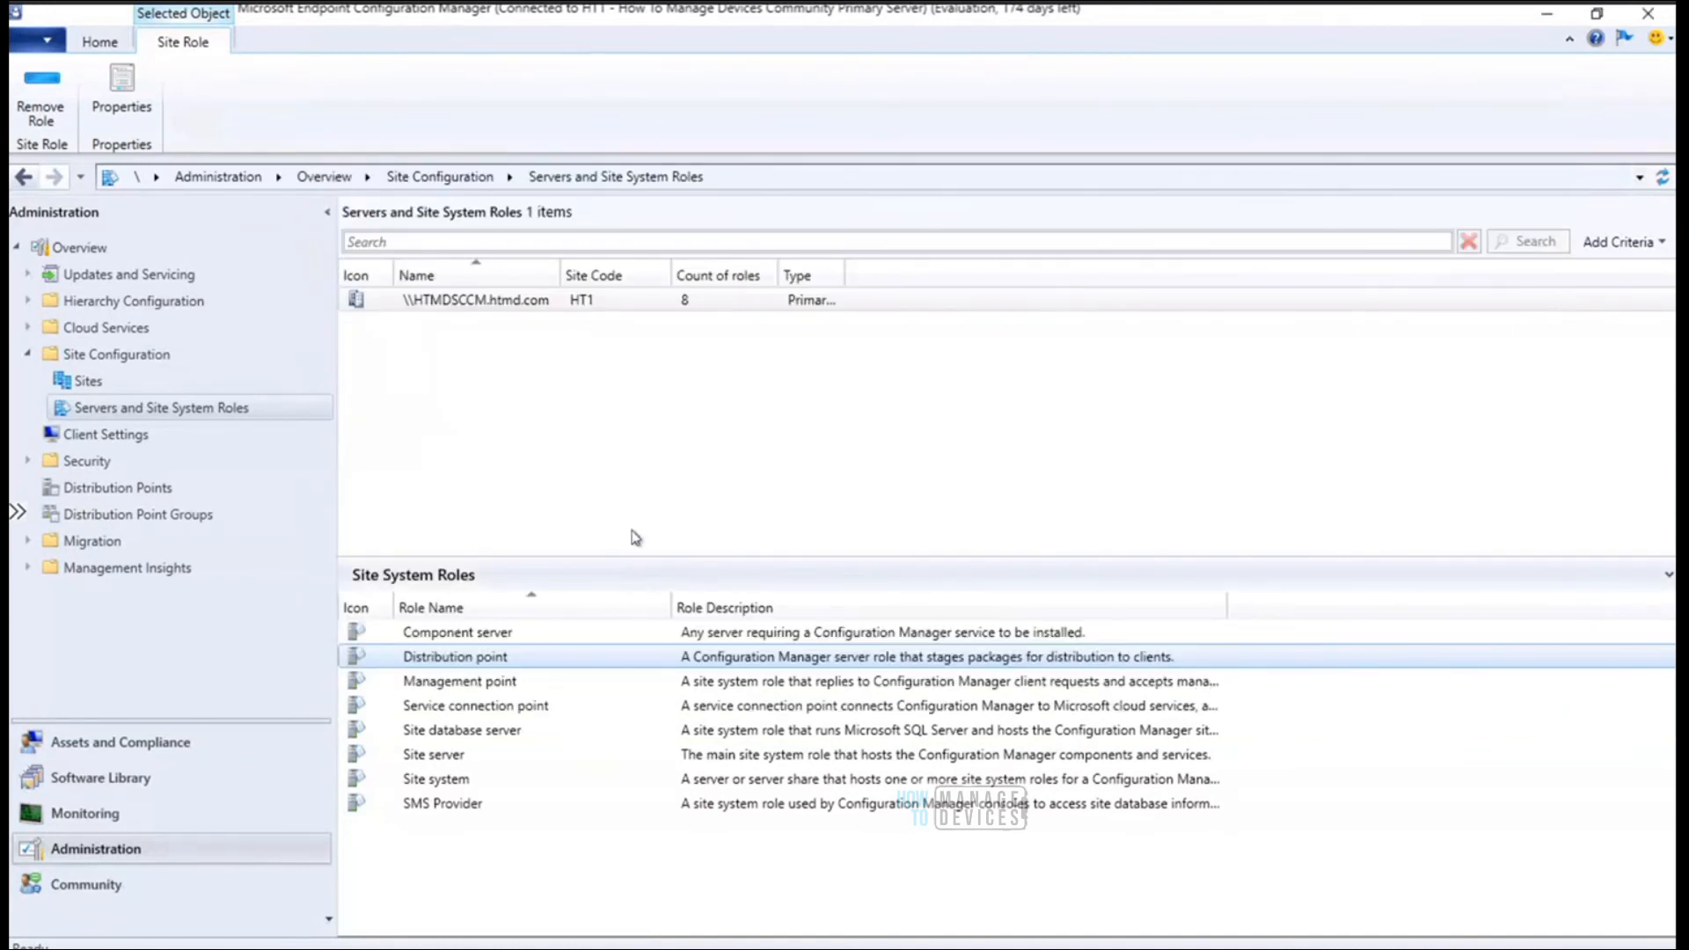
Enlarge the Site System Roles pane below the server list
click(650, 563)
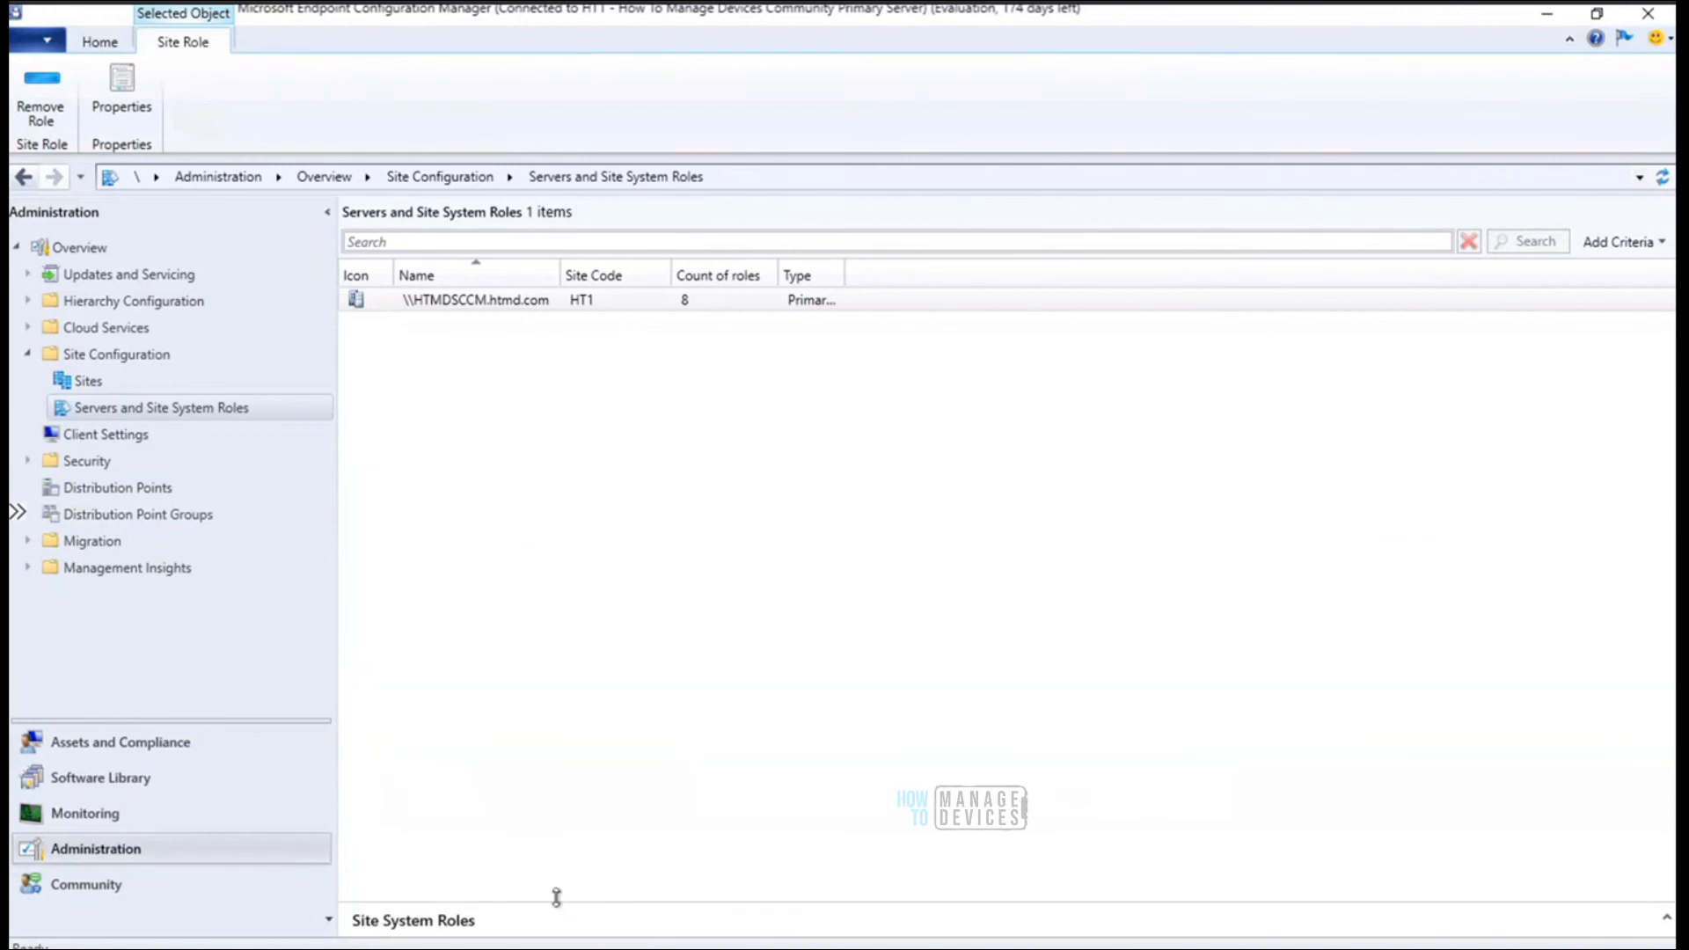
drag(557, 897, 645, 423)
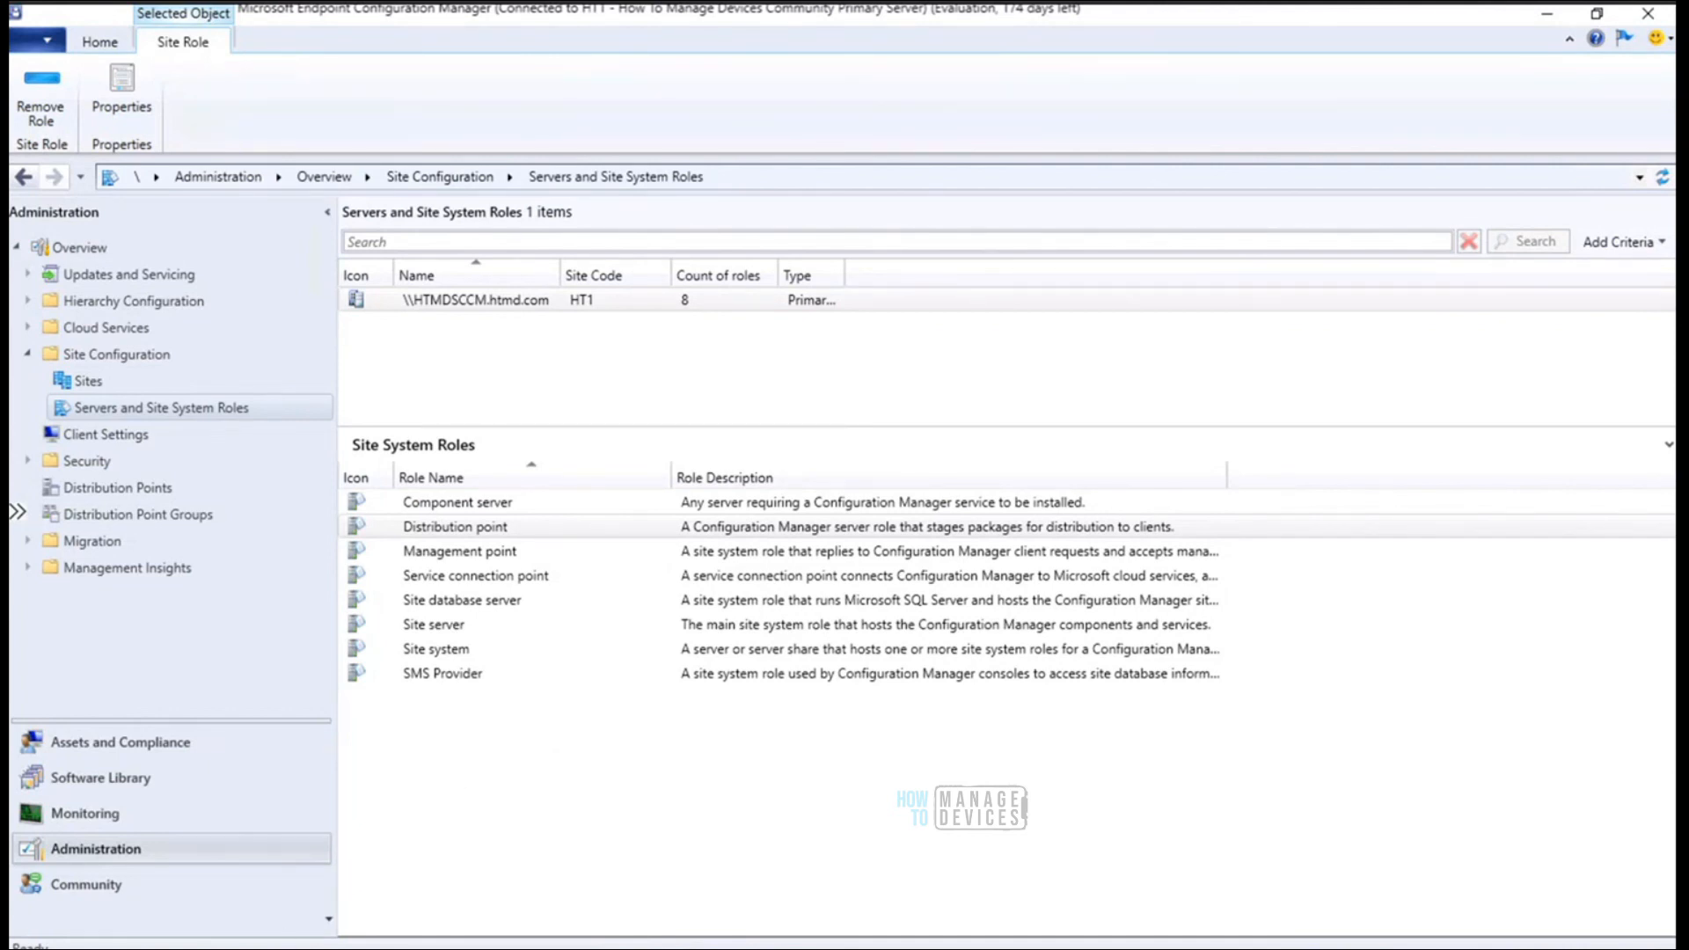
Return to the ServerTools window, inspect the SMSPKG folder on the SCCM-SQL (F:) drive, and go back to the drive root
mouse_move(252, 949)
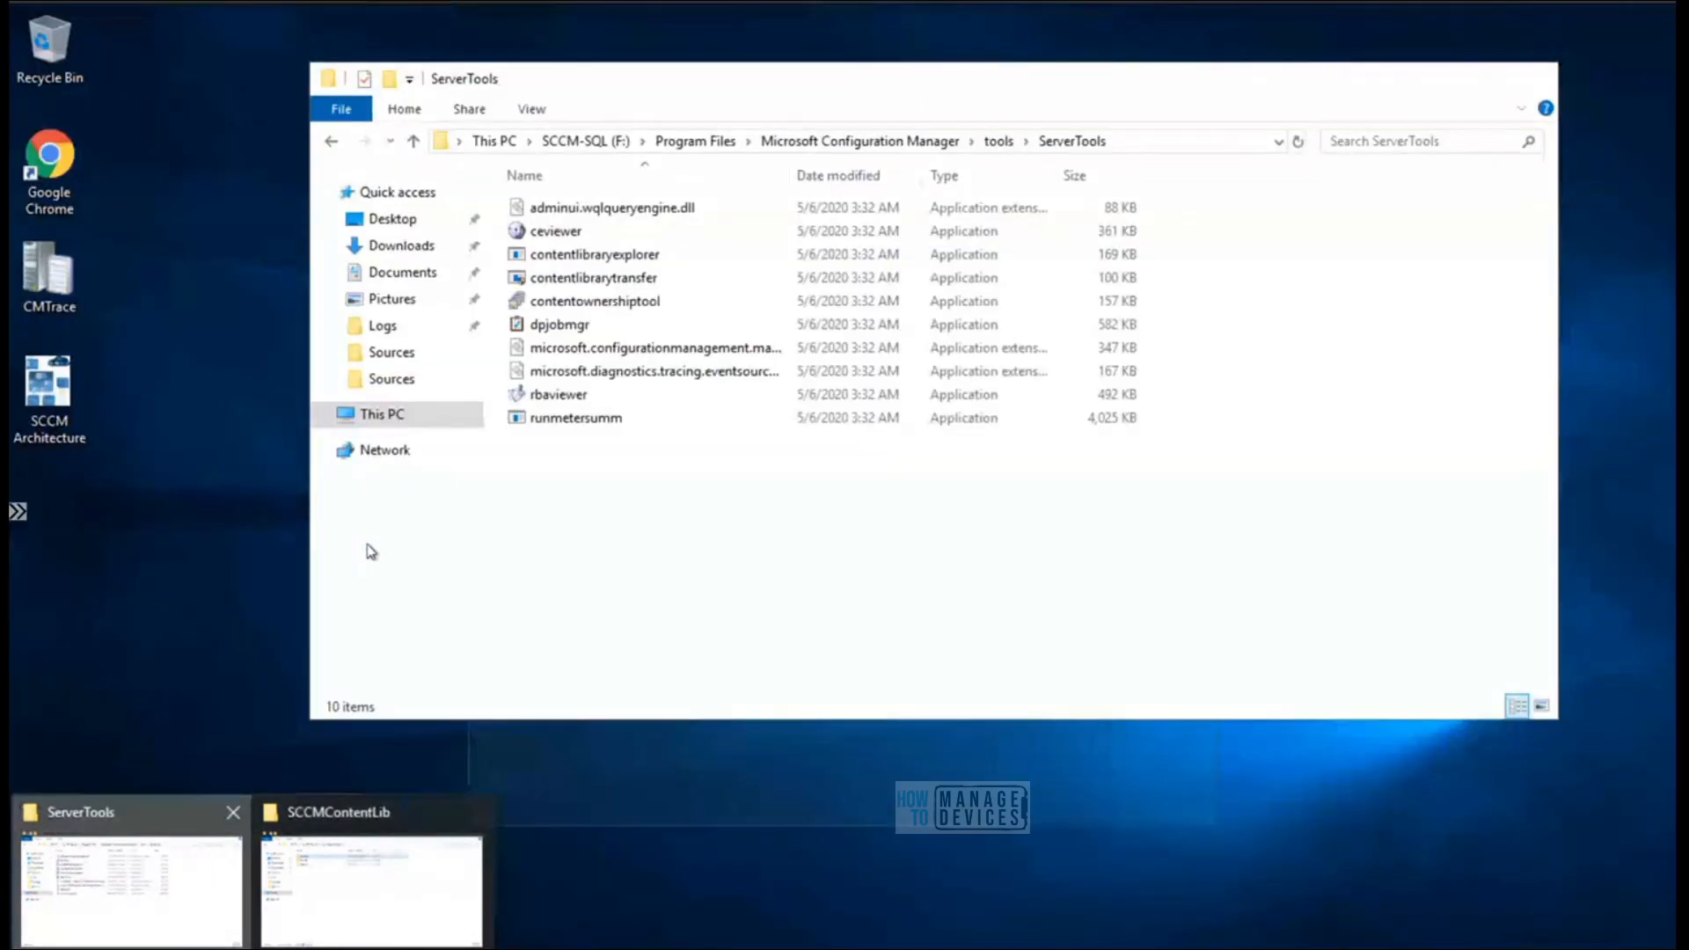
key(Return)
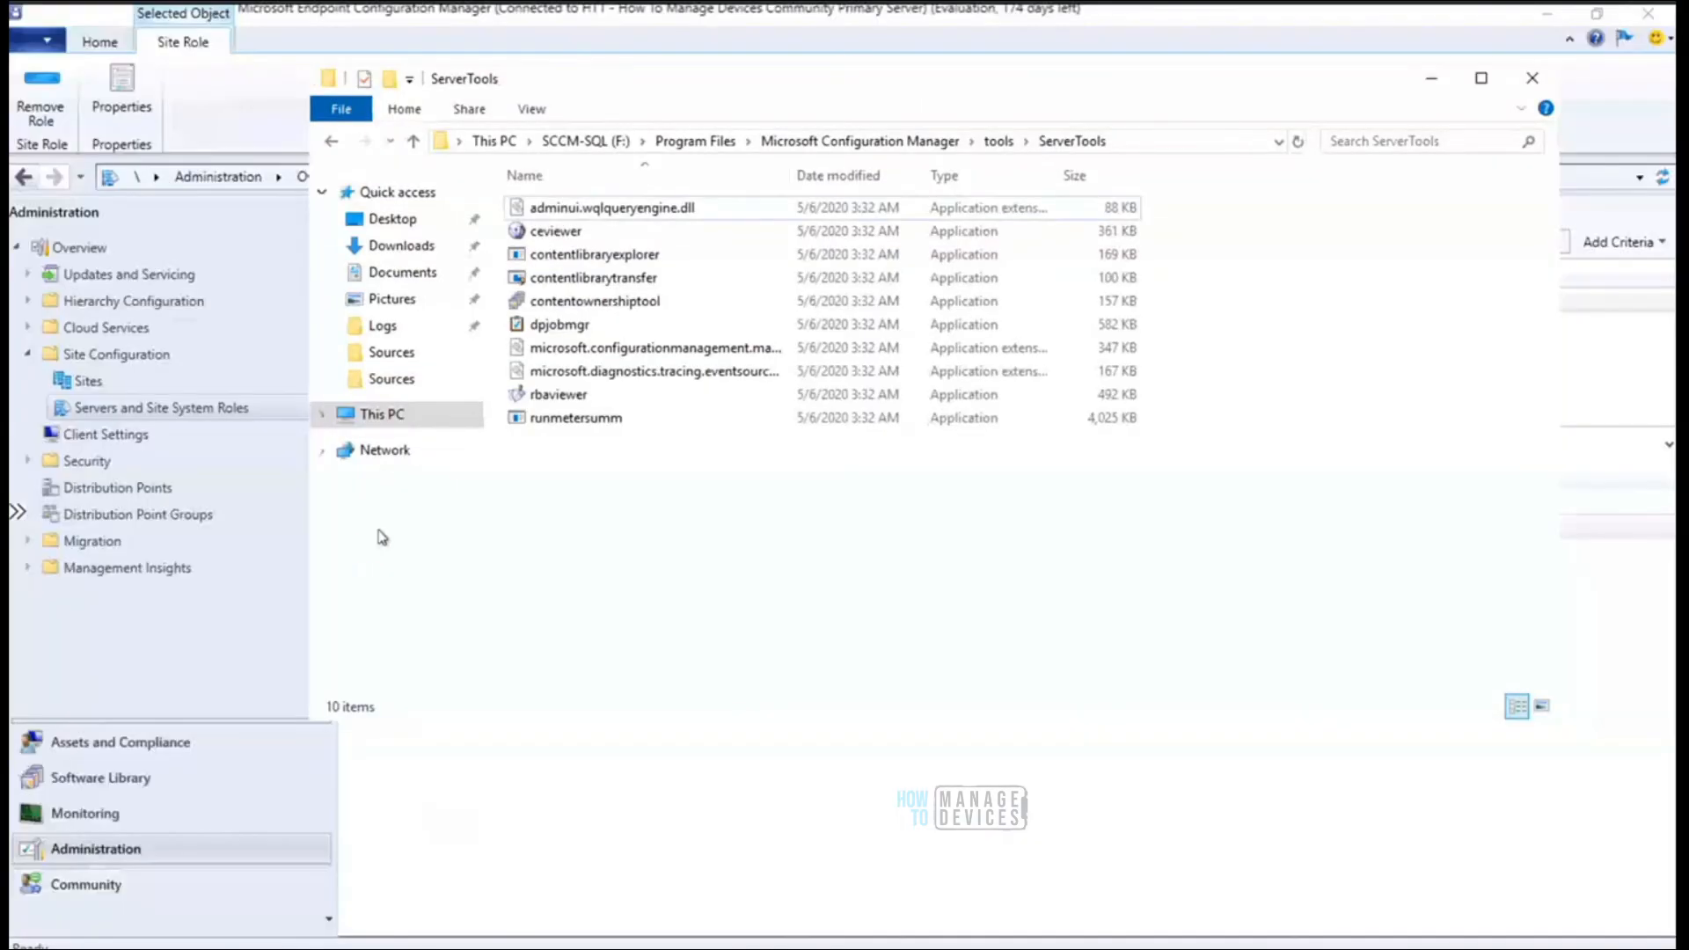
click(695, 142)
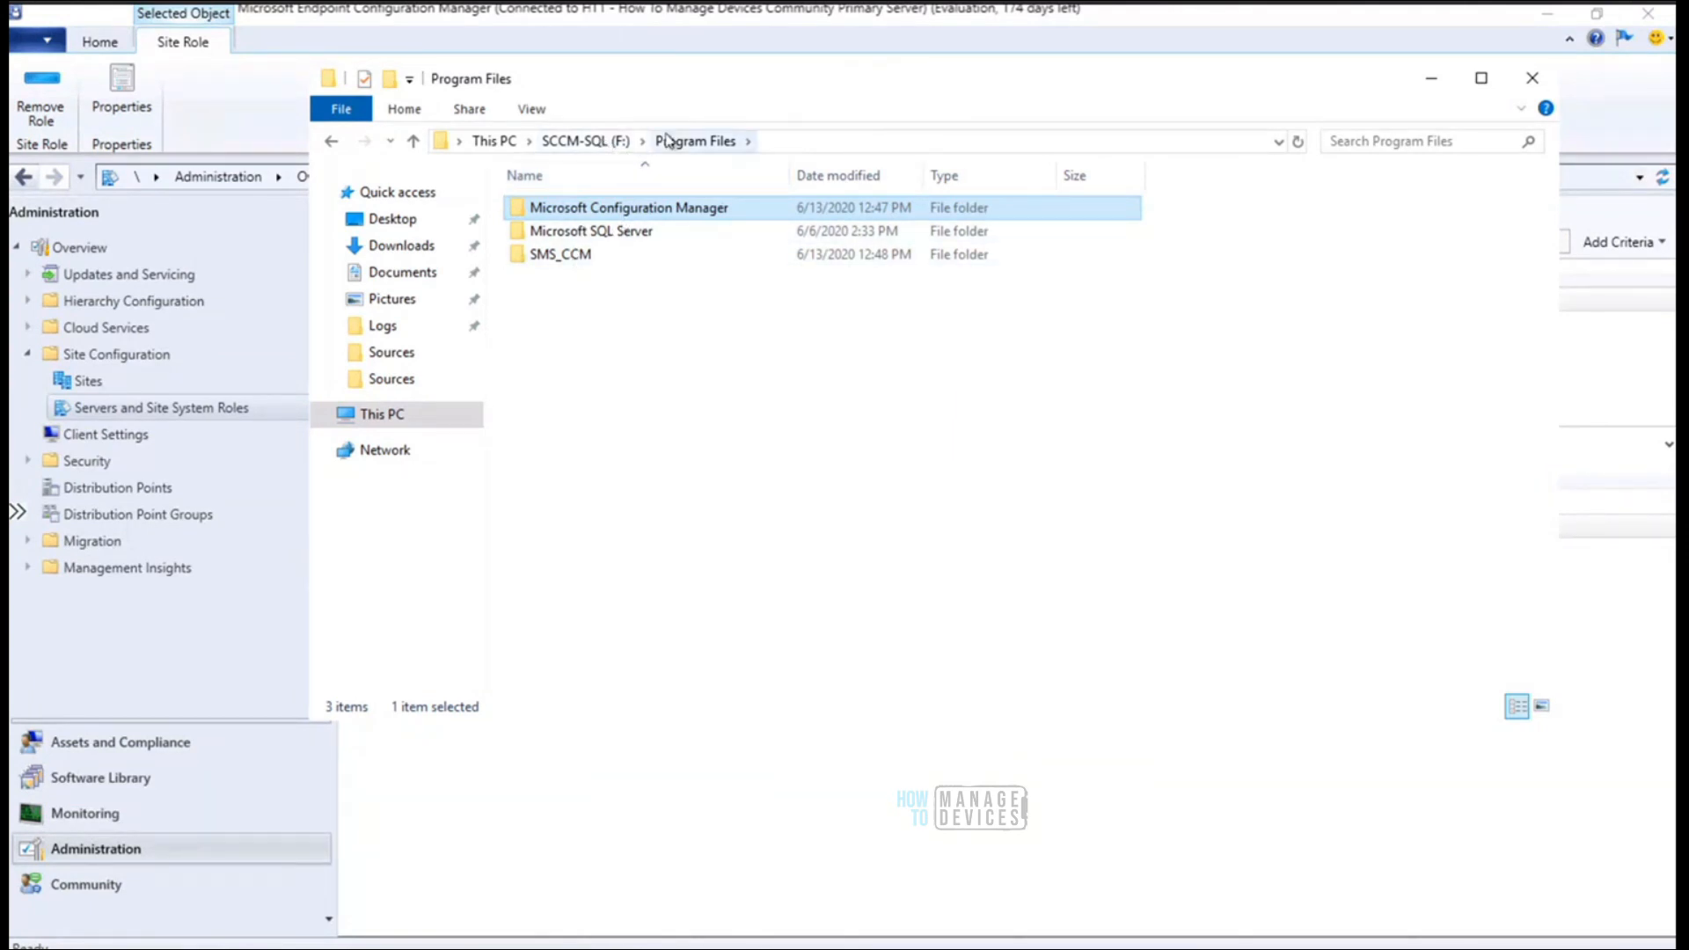
click(625, 141)
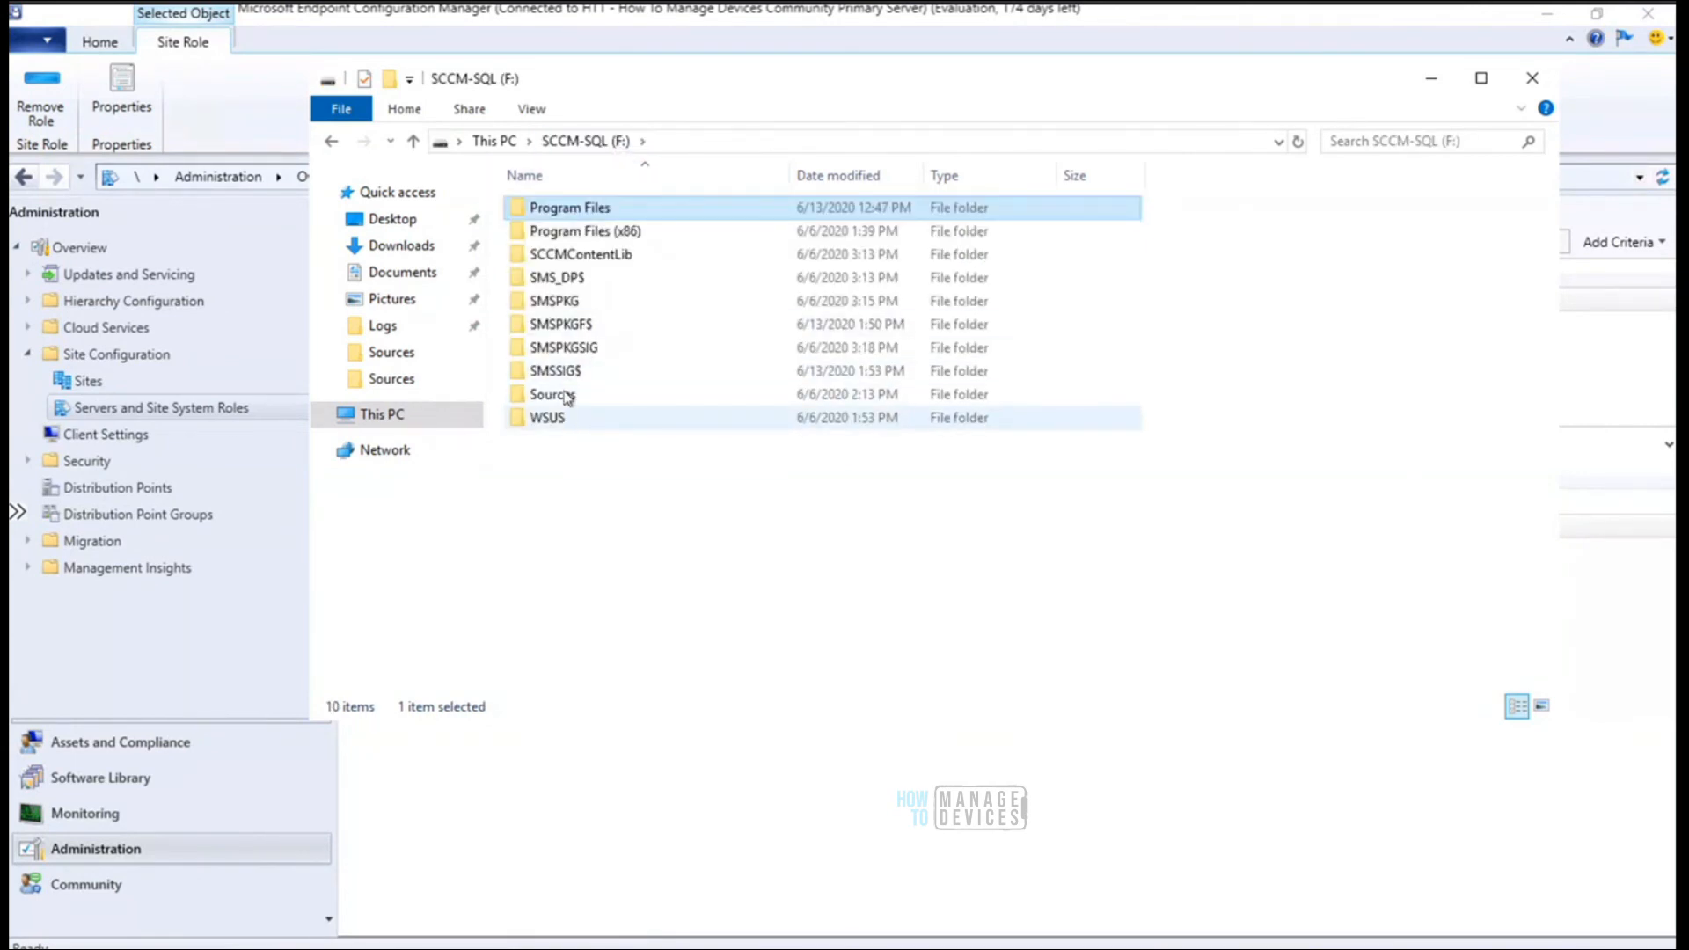
double_click(572, 303)
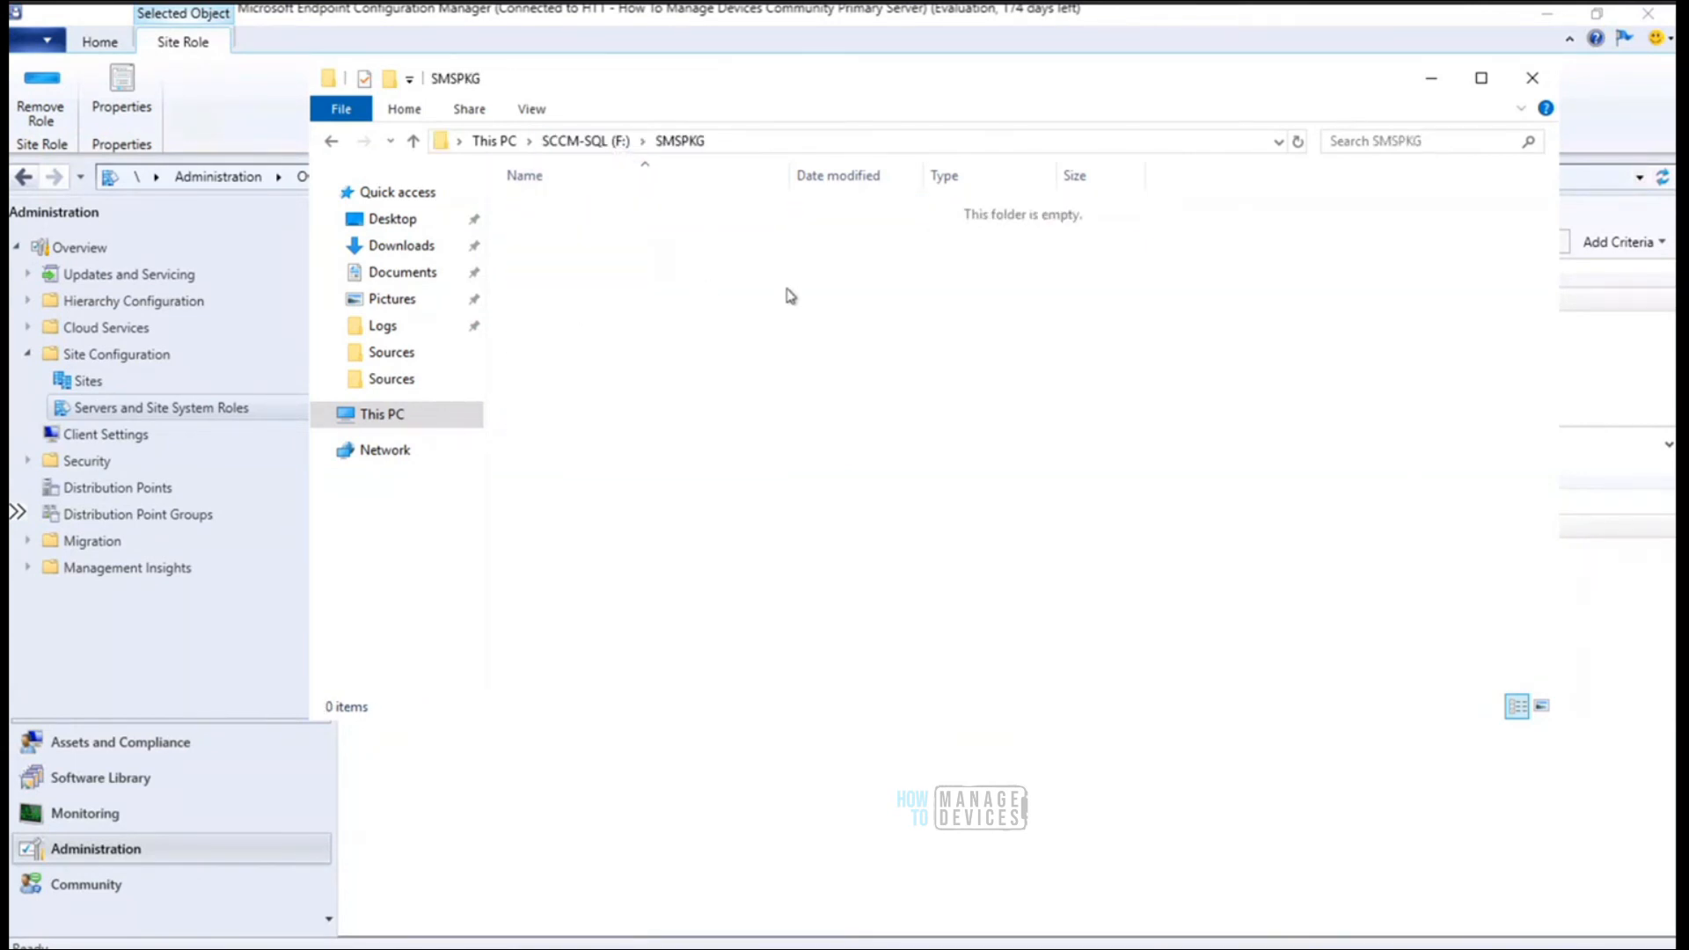
click(599, 142)
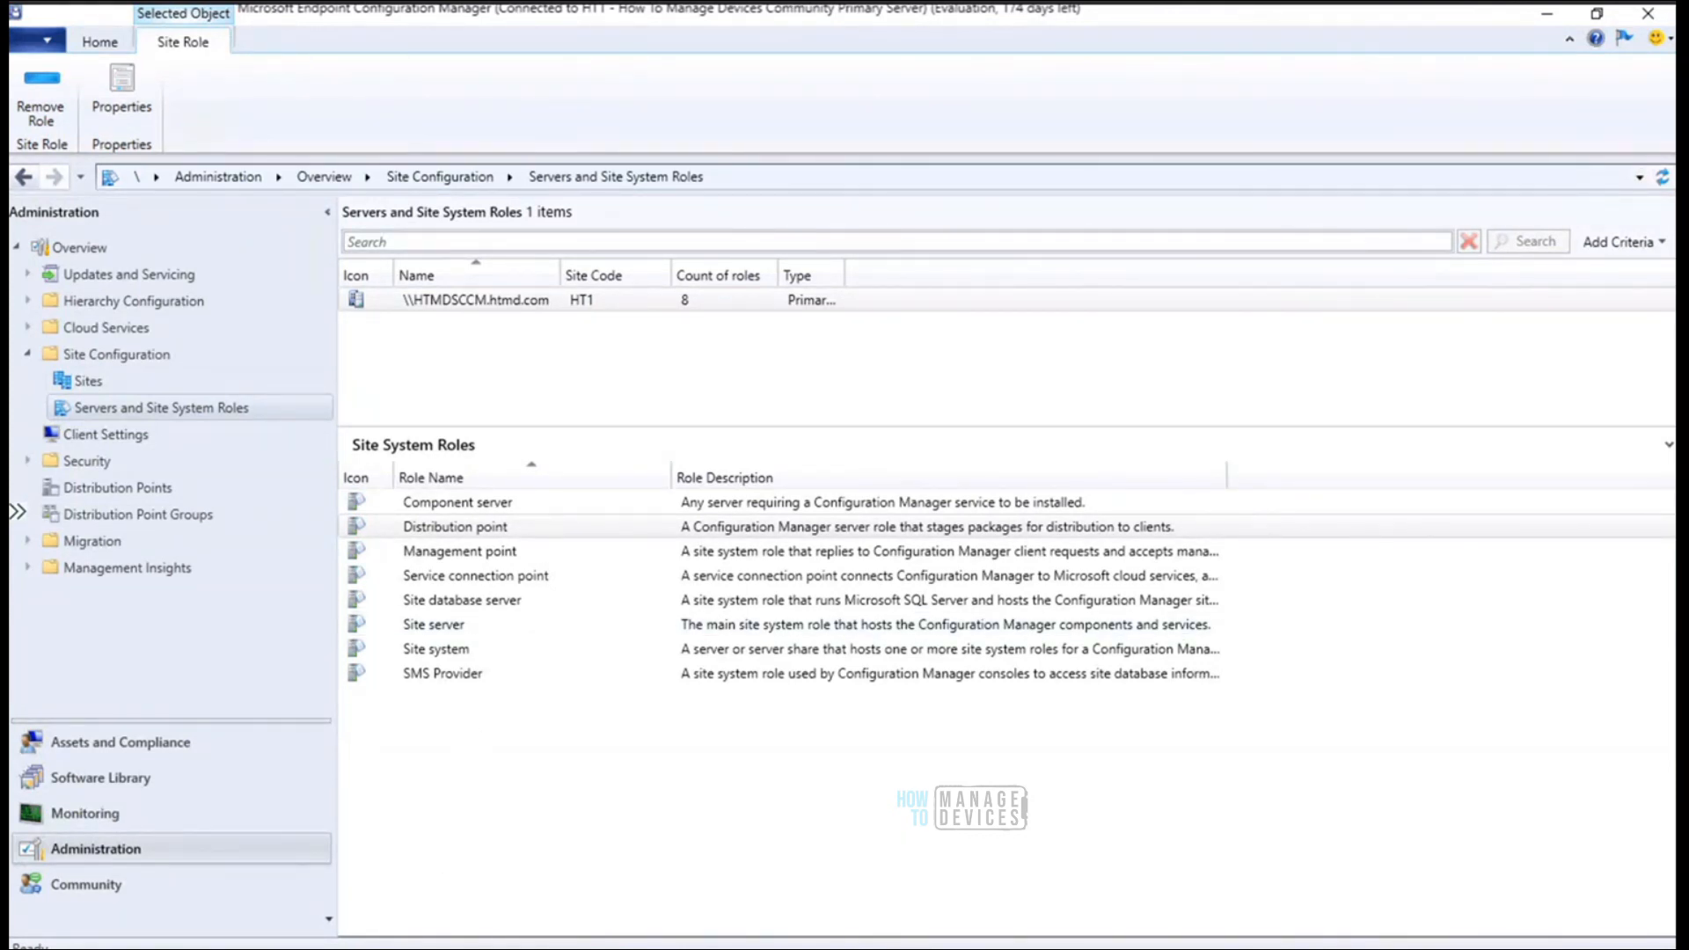
Switch to the SCCM Architecture diagram in Paint and draw a black rounded rectangle about 163 × 56 px around the On-Prem Data Center label
mouse_move(361, 946)
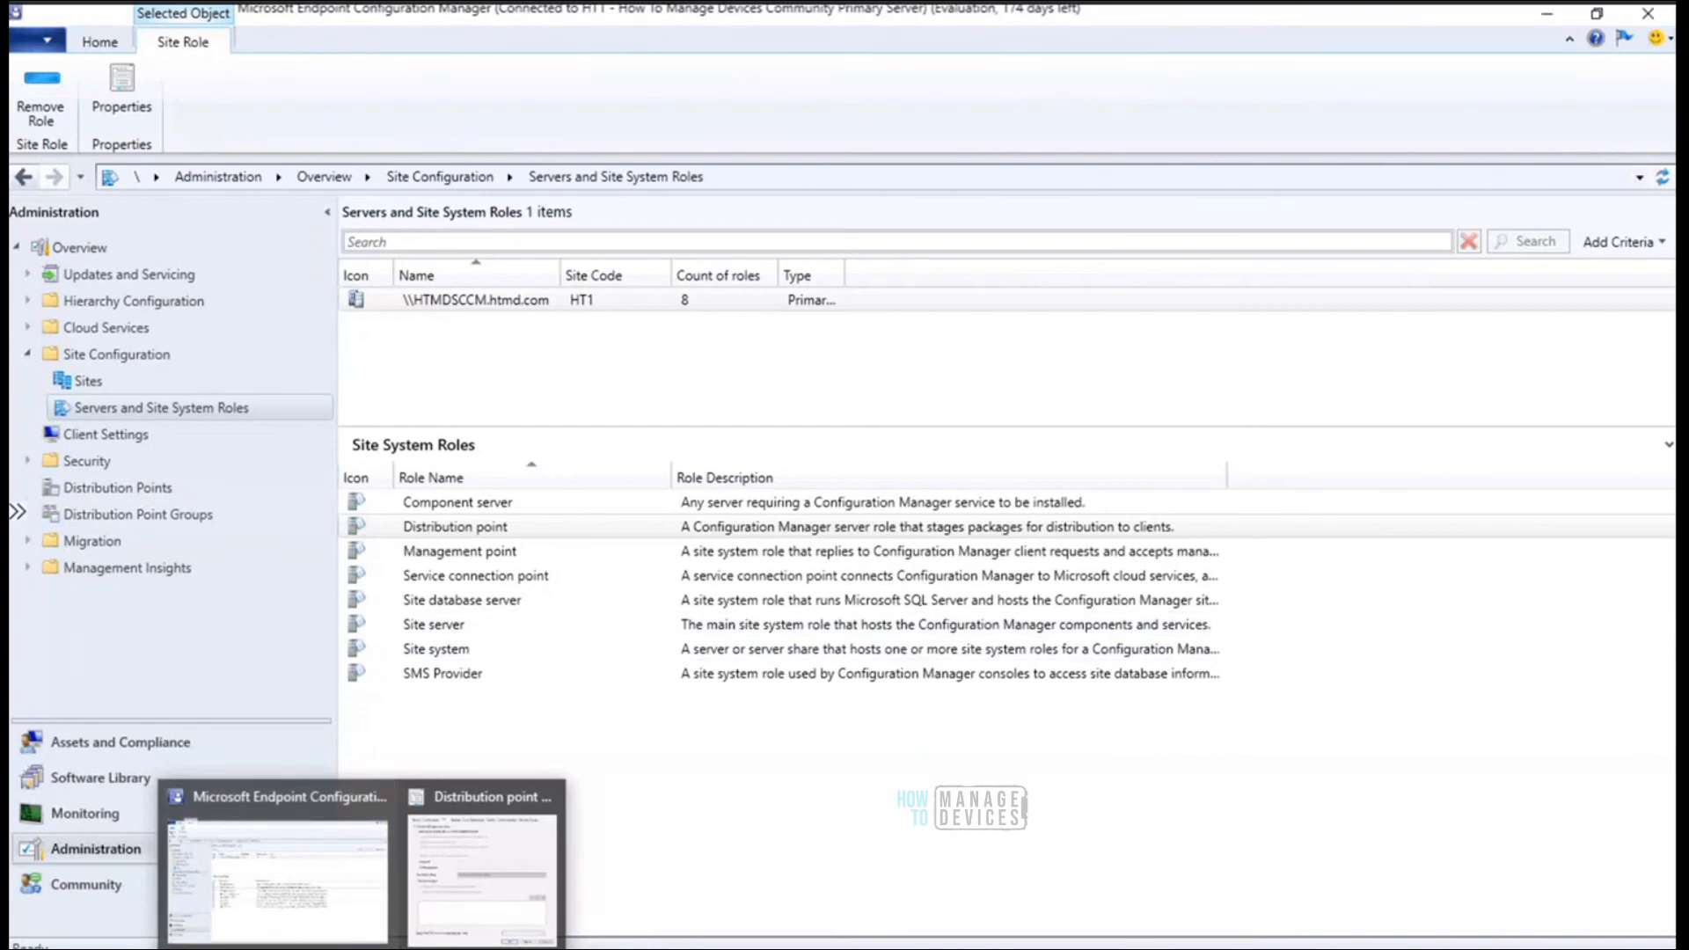
click(487, 880)
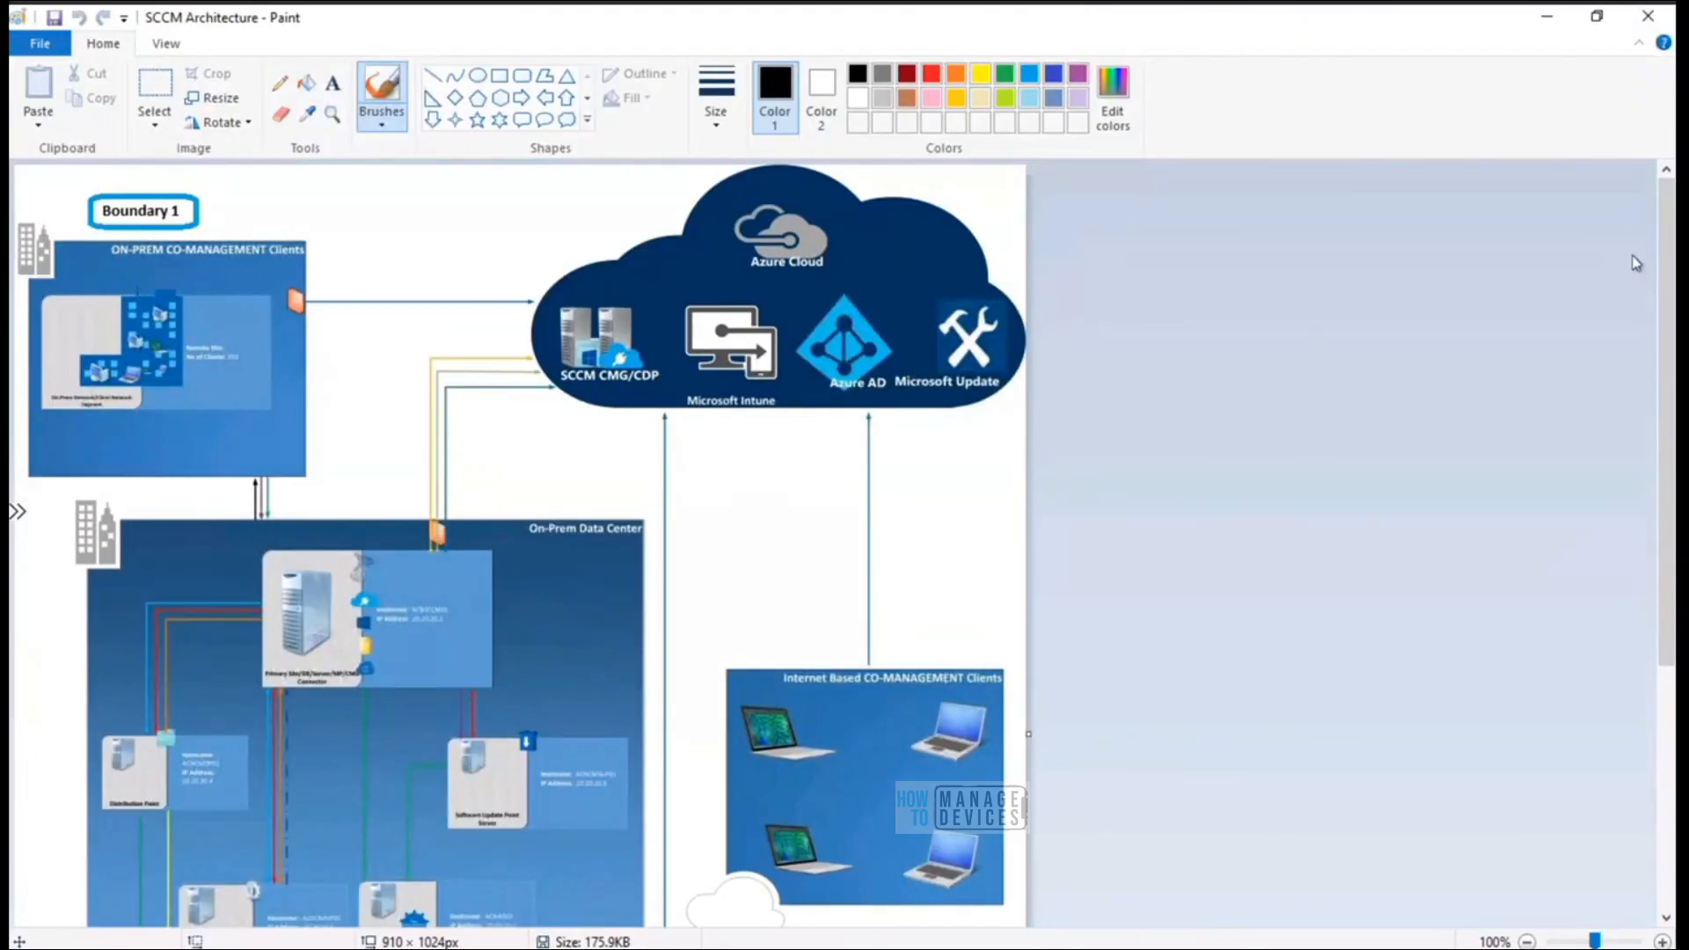
scroll(1667, 308, down, 3)
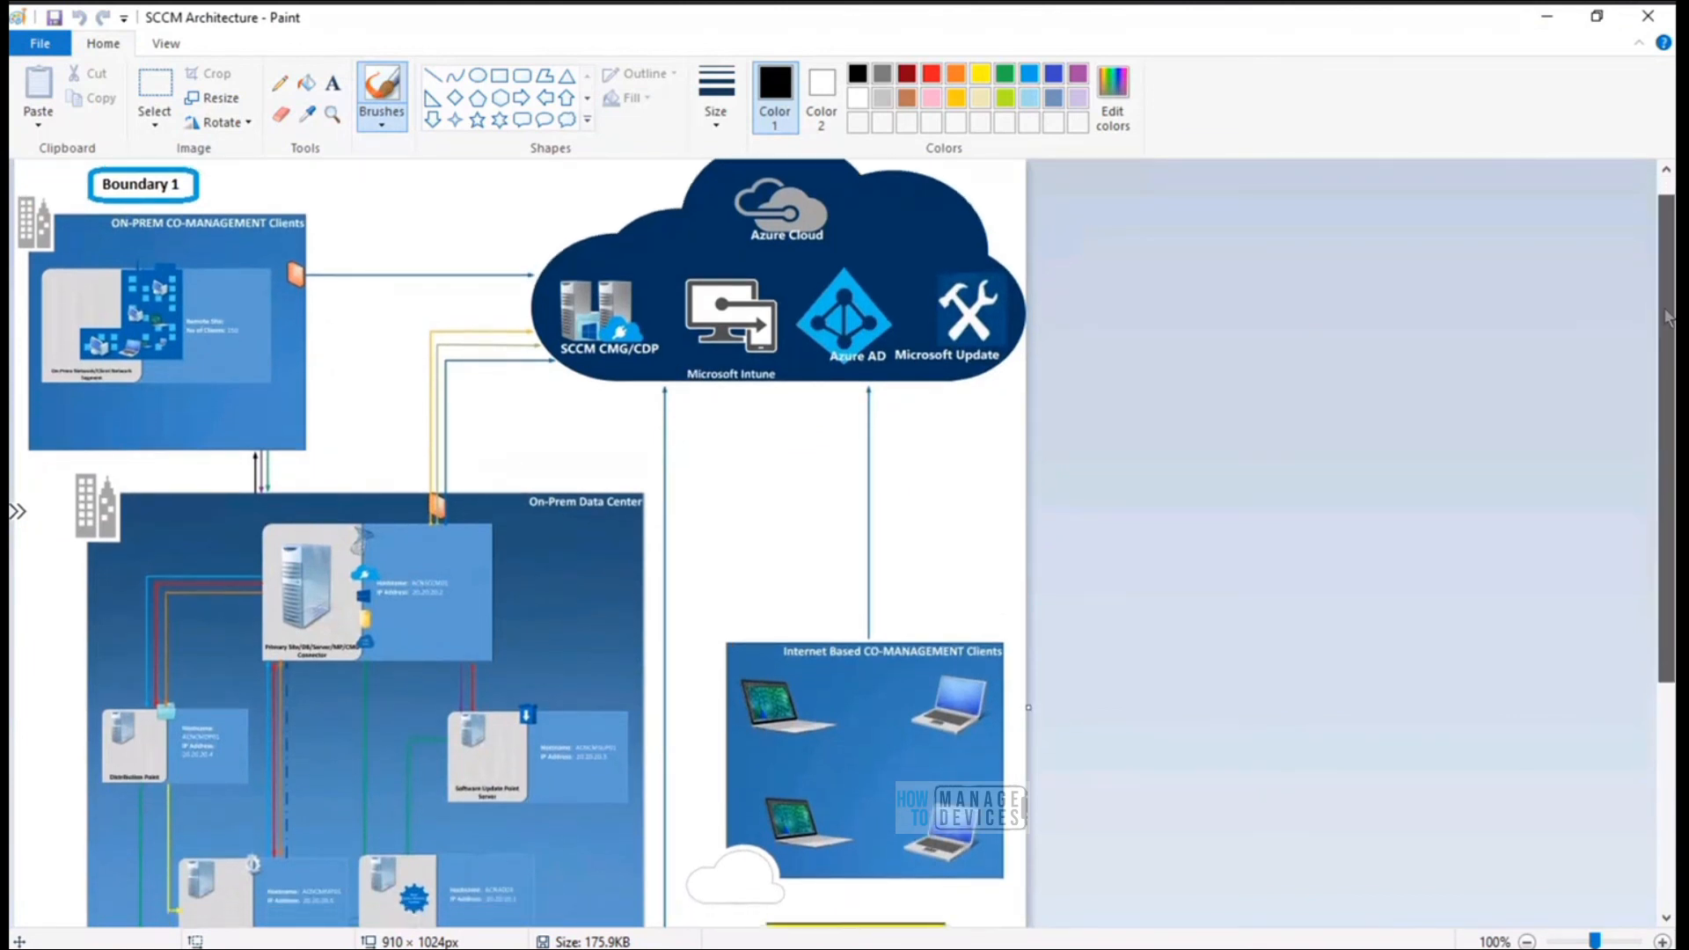
scroll(1668, 317, up, 1)
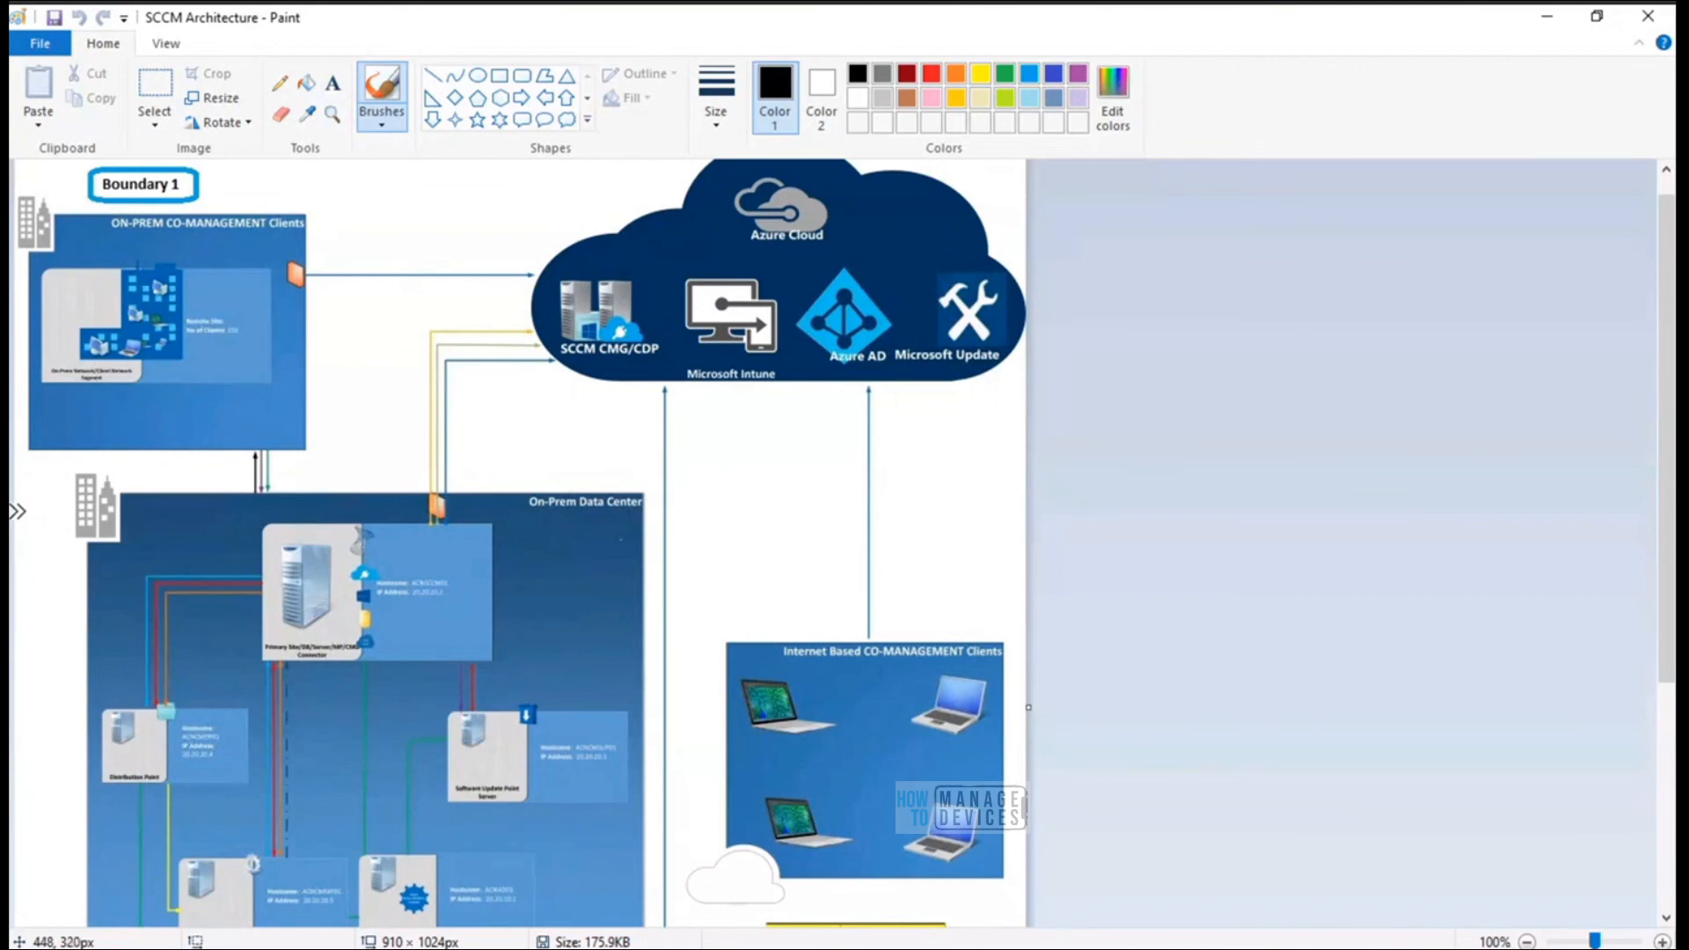
click(521, 75)
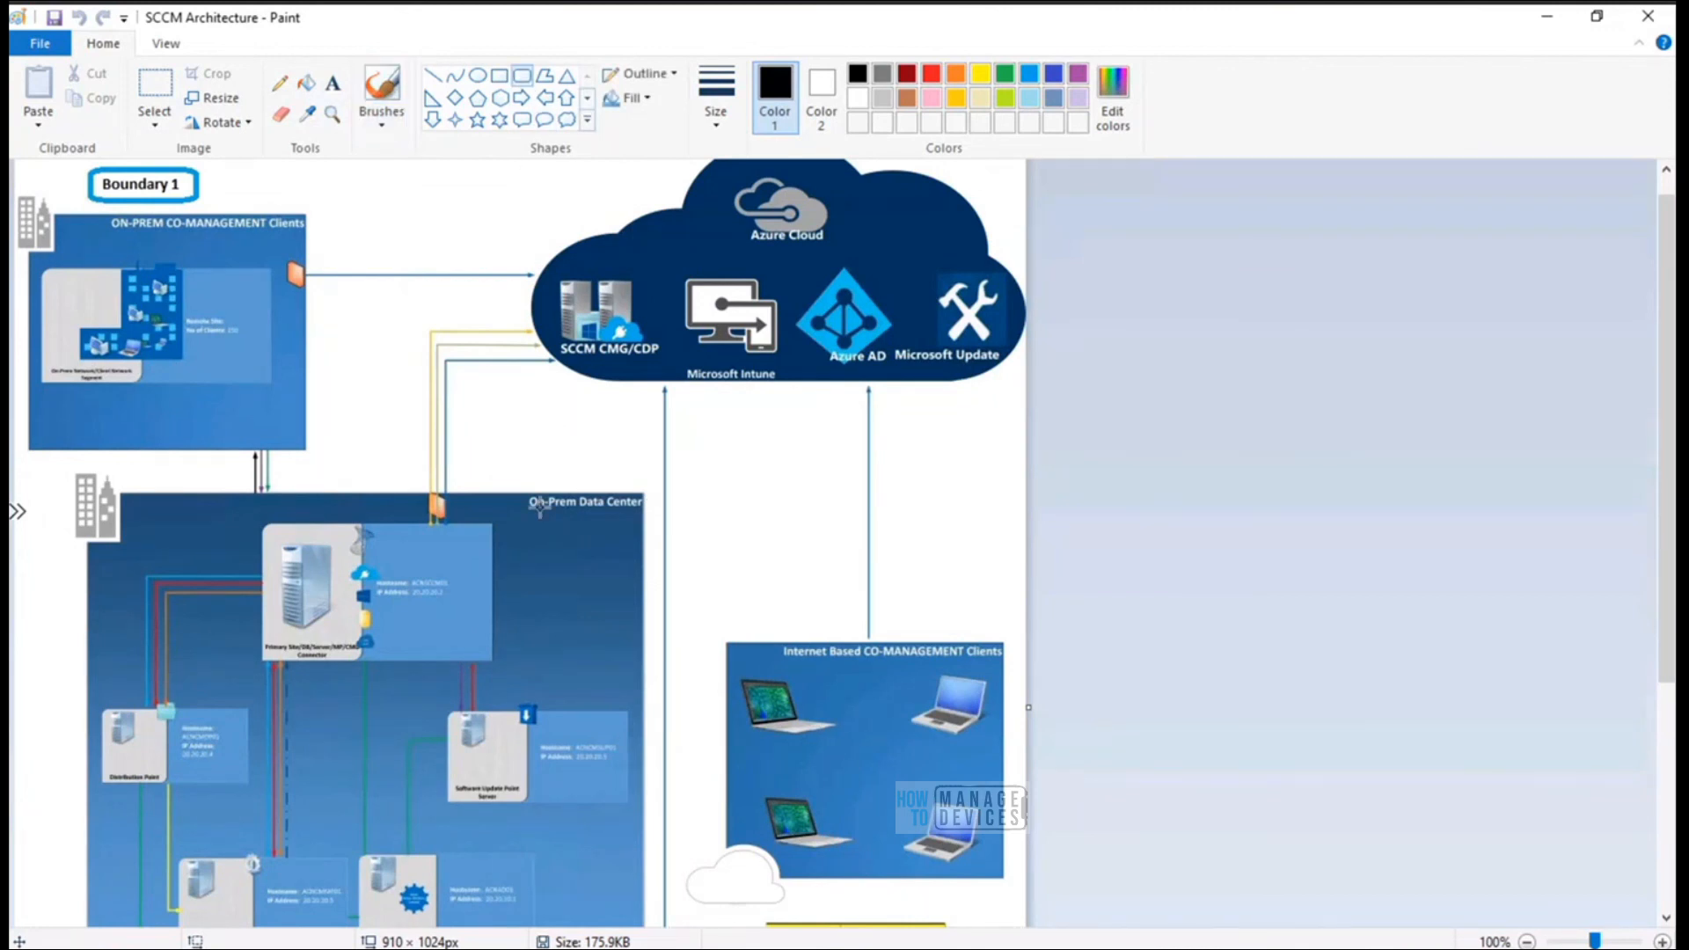
drag(499, 472, 683, 533)
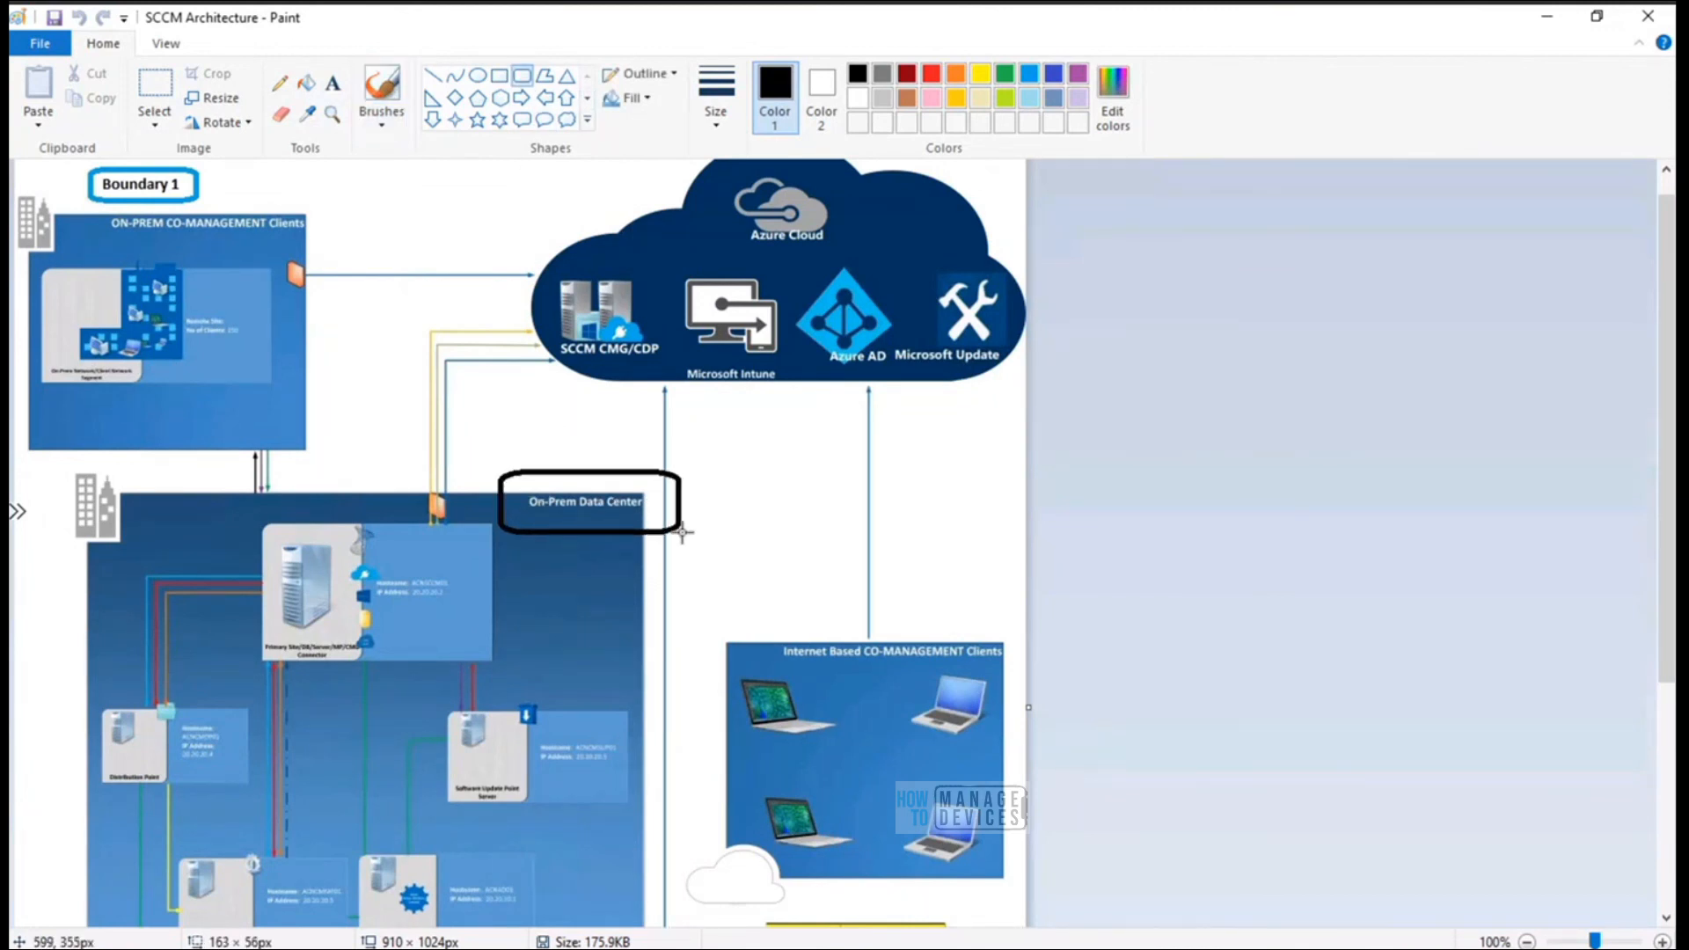
Turn the rectangle around the On-Prem Data Center label into a red frame about 425 × 56 px and add the text AWS inside it
click(932, 75)
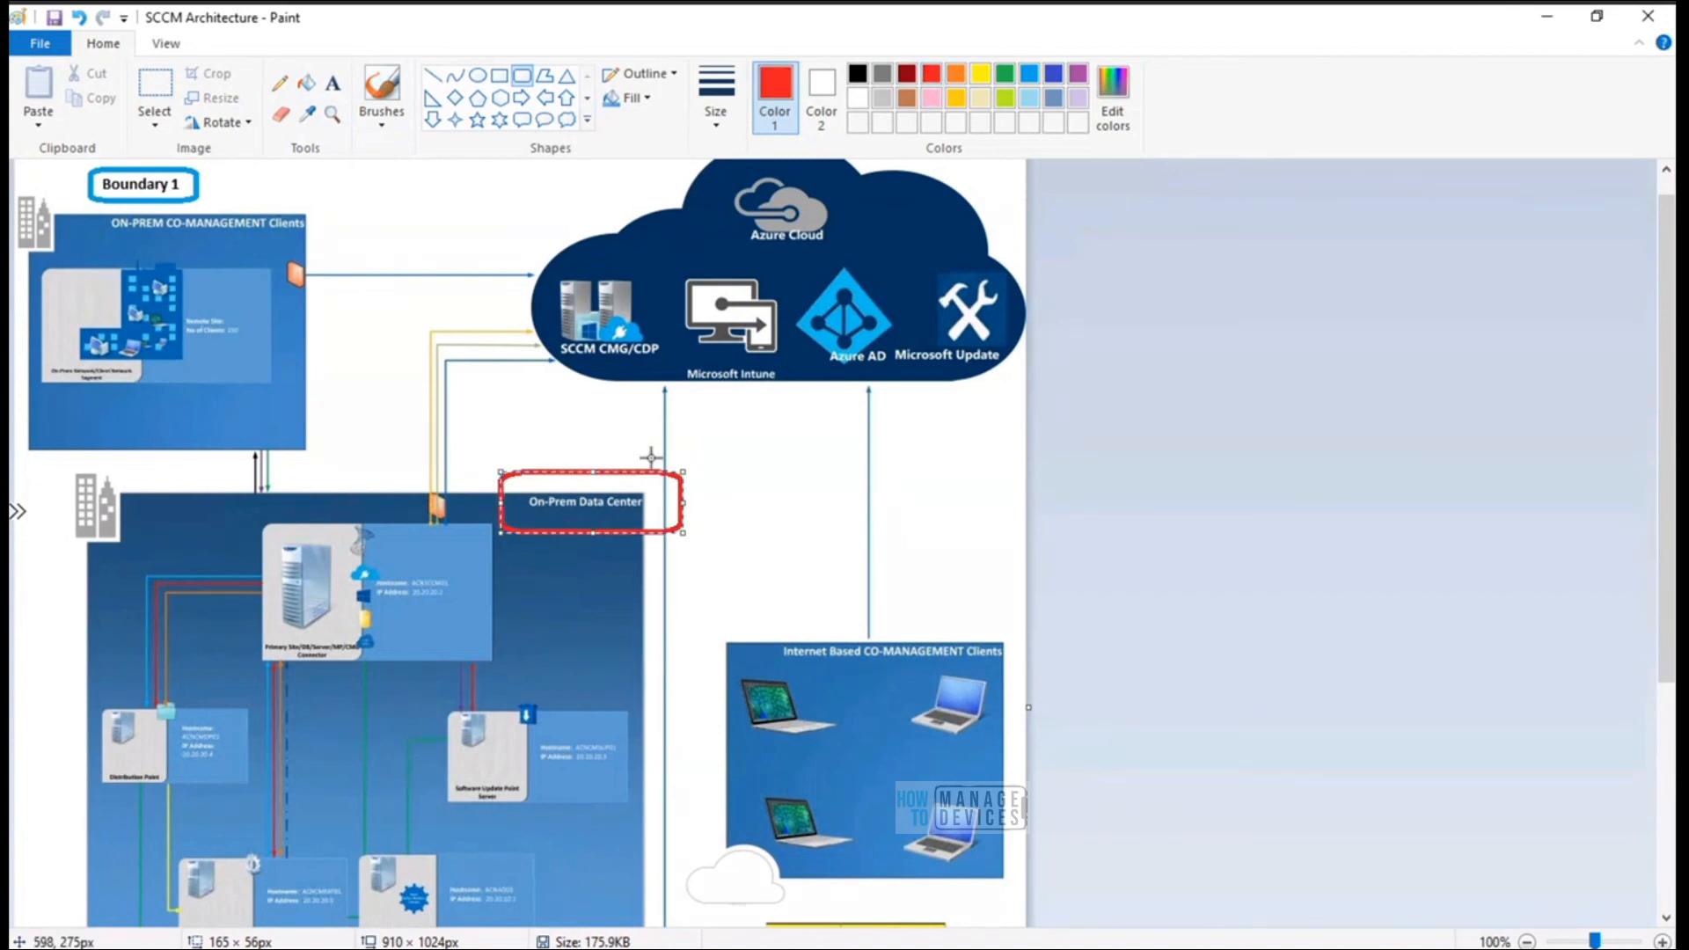
drag(684, 498, 973, 482)
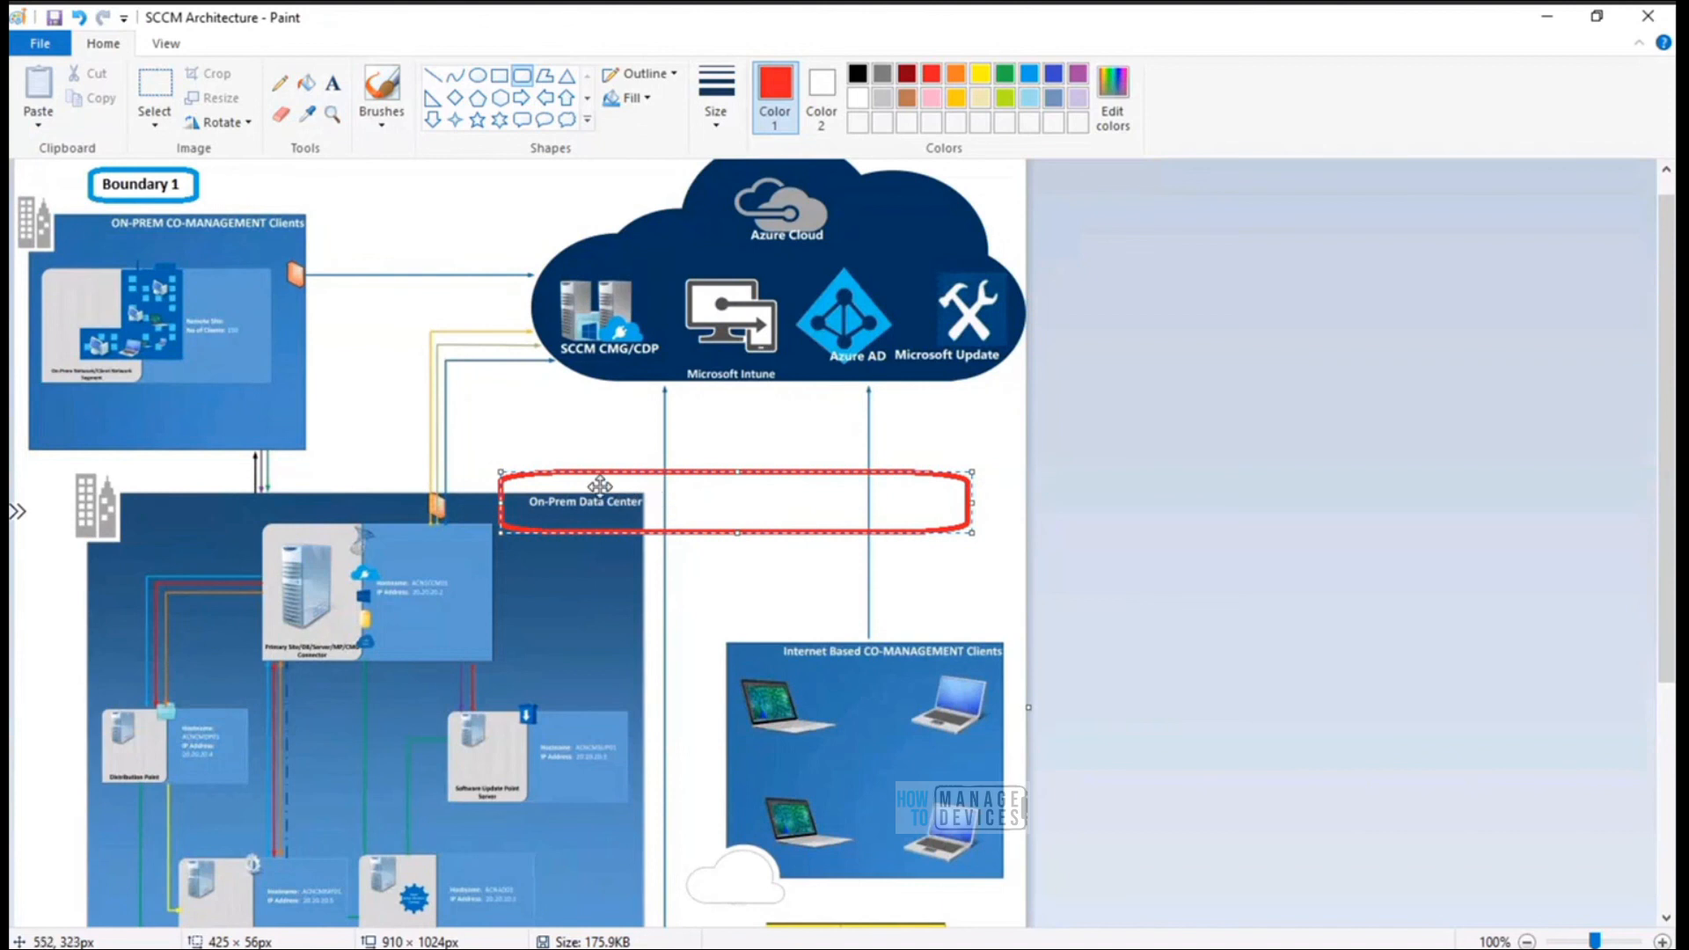
click(332, 85)
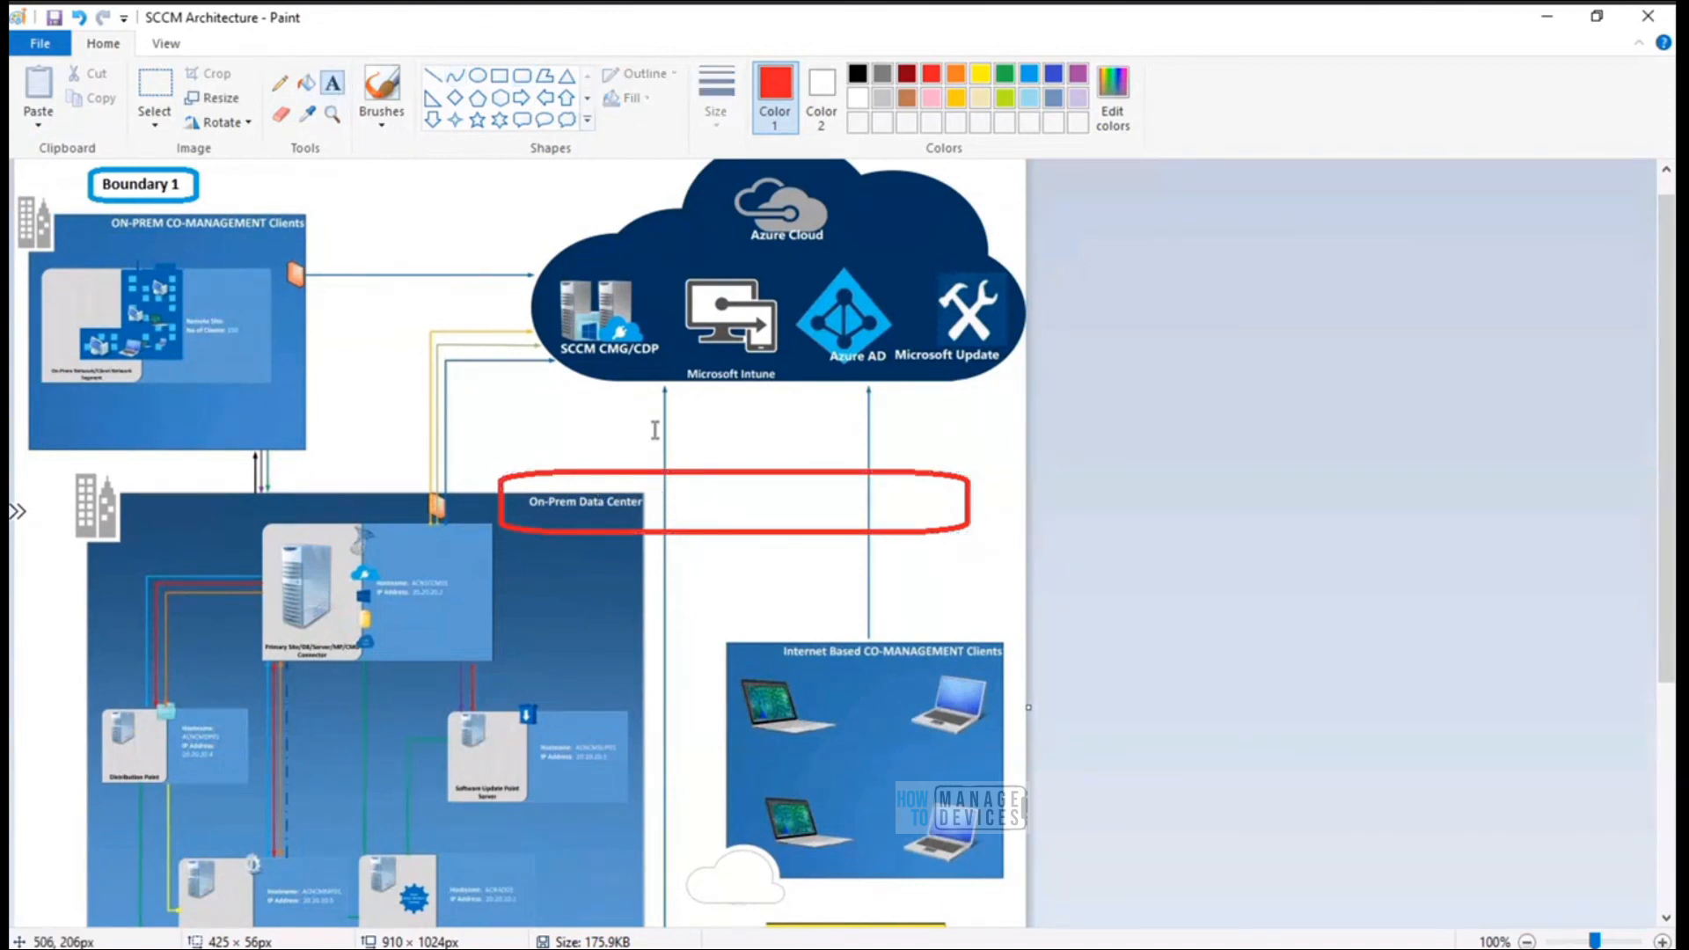
click(678, 493)
text(AWS)
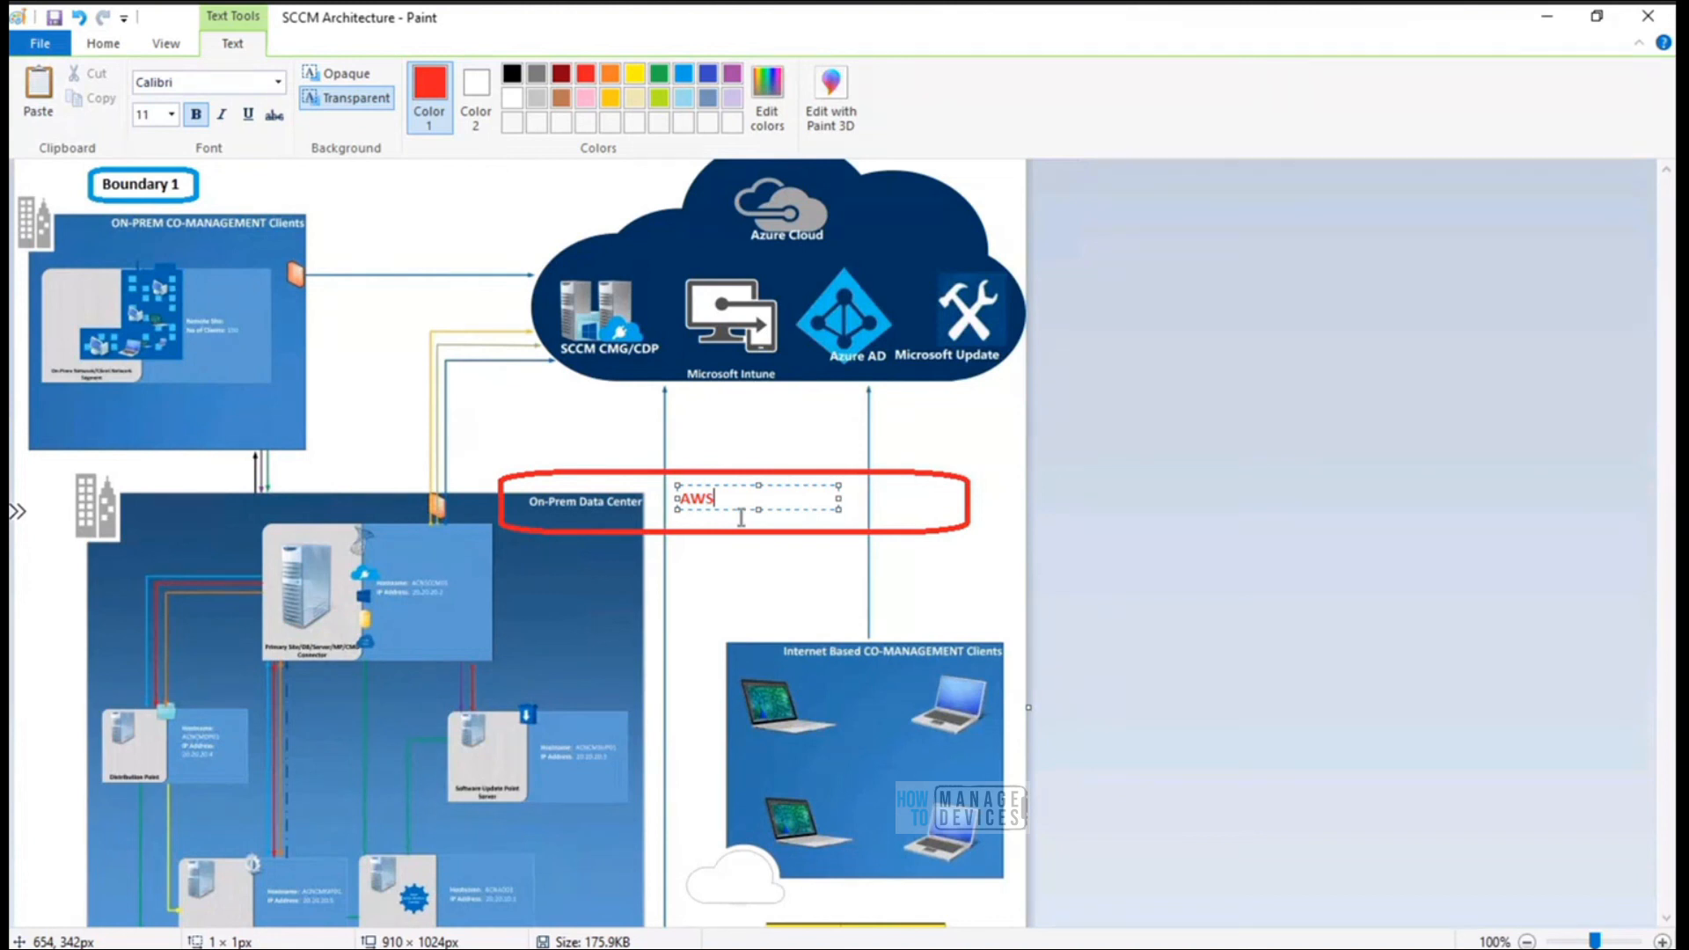
click(996, 483)
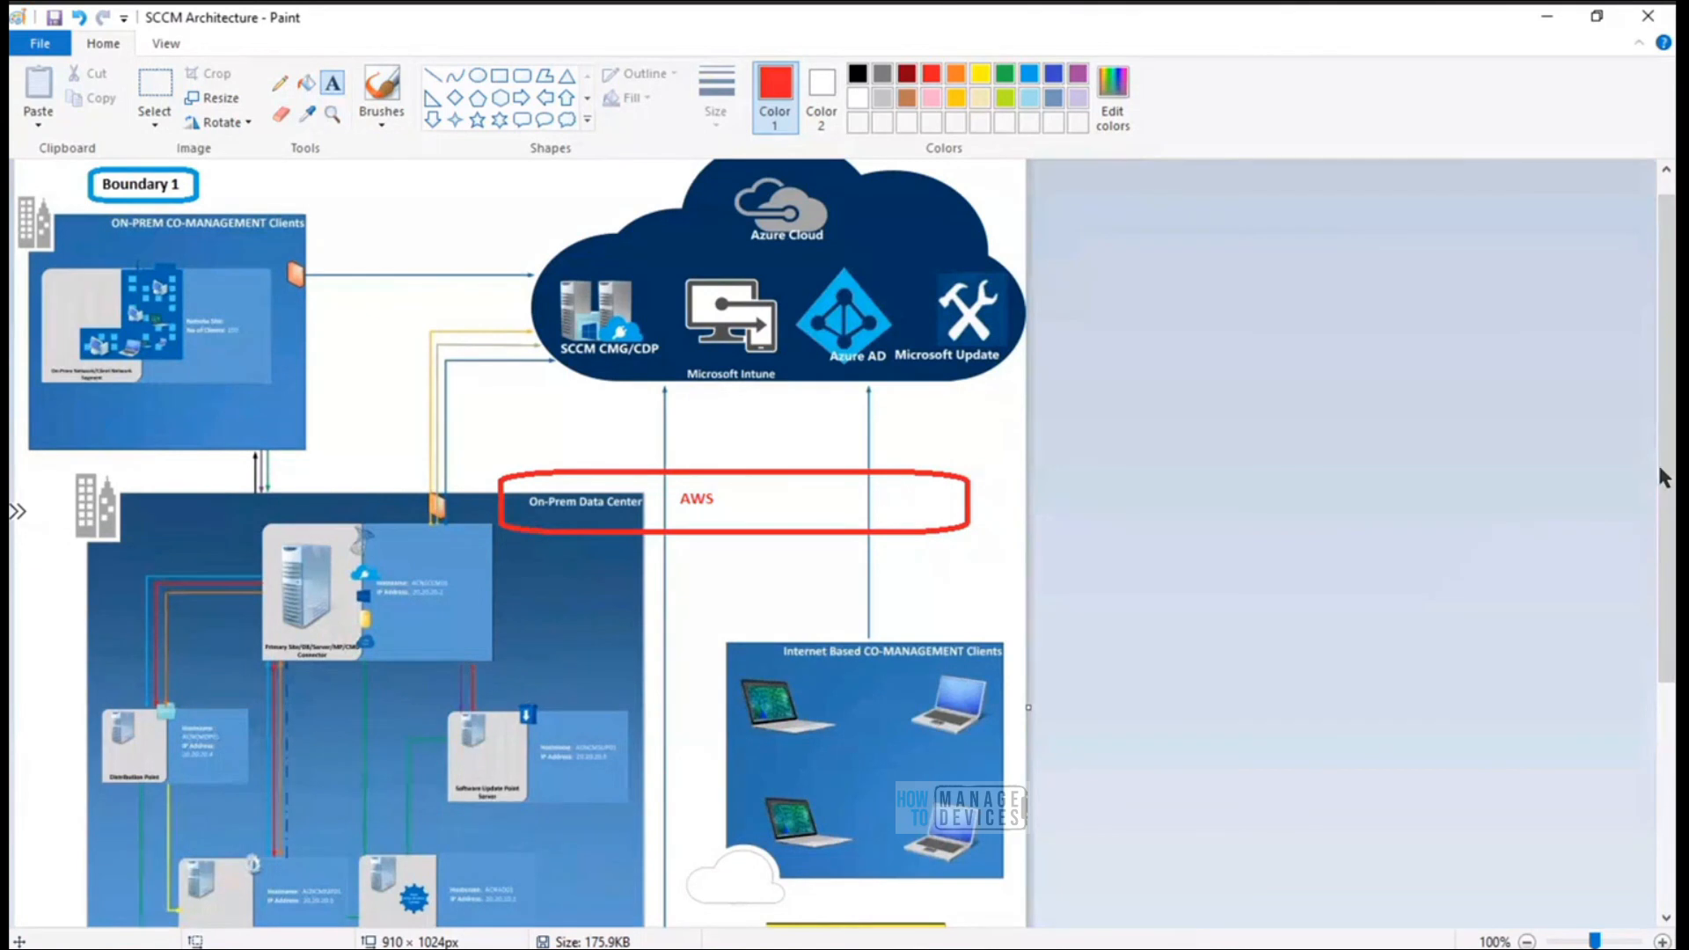
Examine the boundaries, remote site offices, data center servers and cloud services across the architecture diagram
scroll(1653, 616, down, 1)
scroll(1645, 669, down, 5)
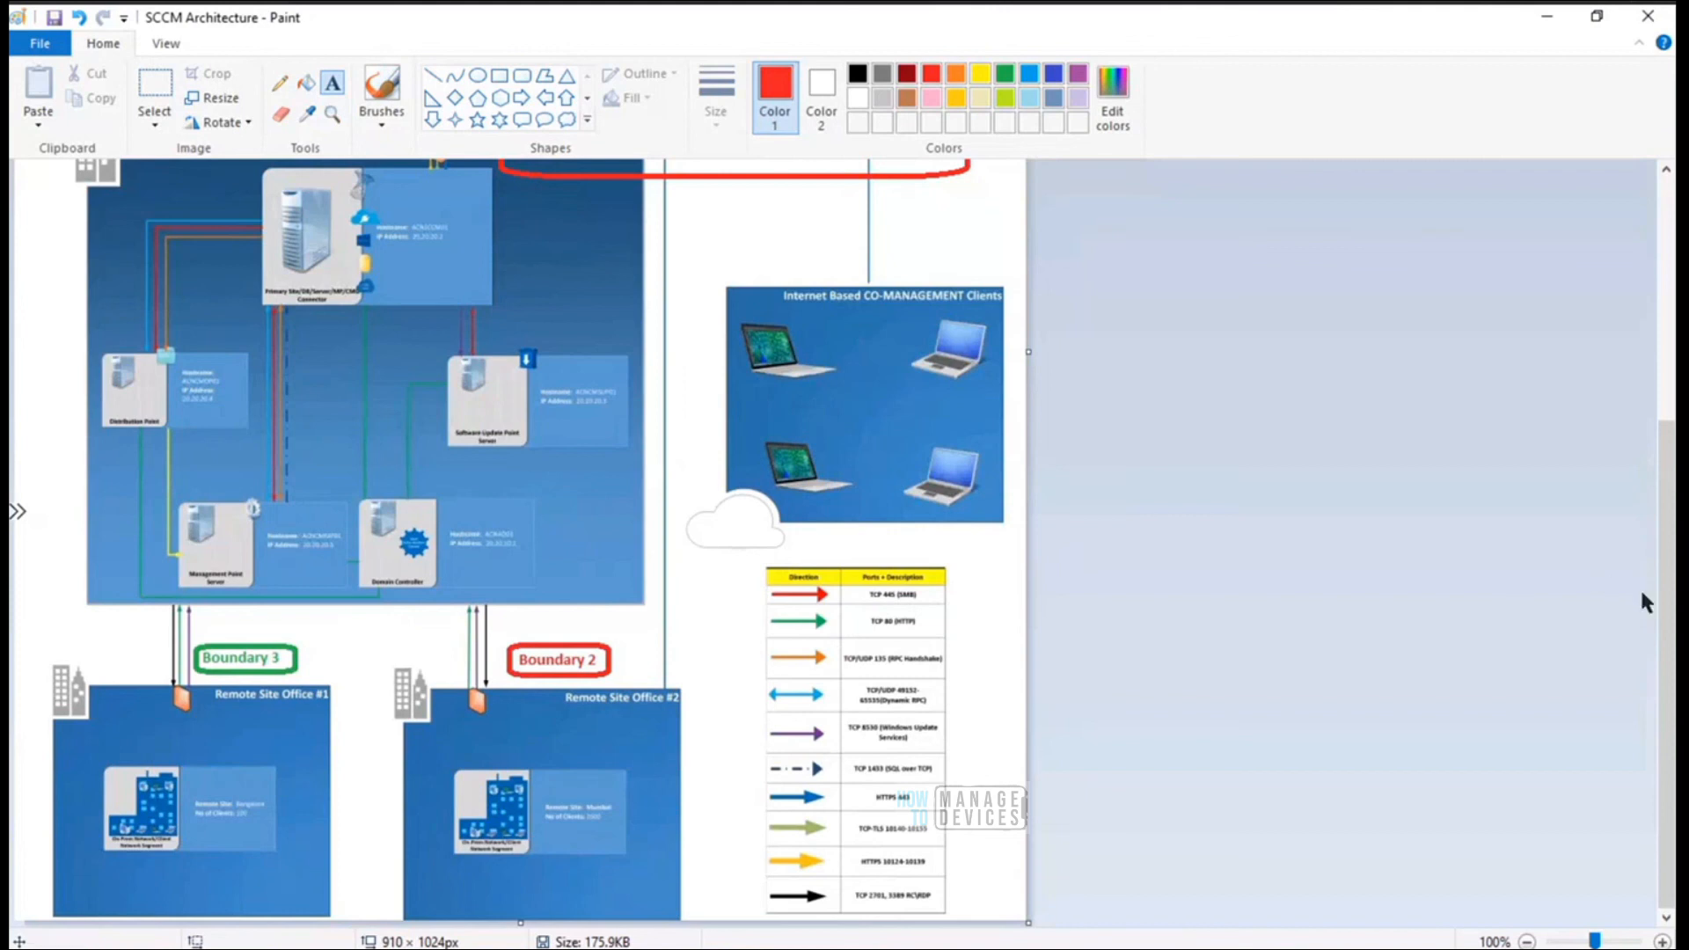
scroll(1669, 631, up, 6)
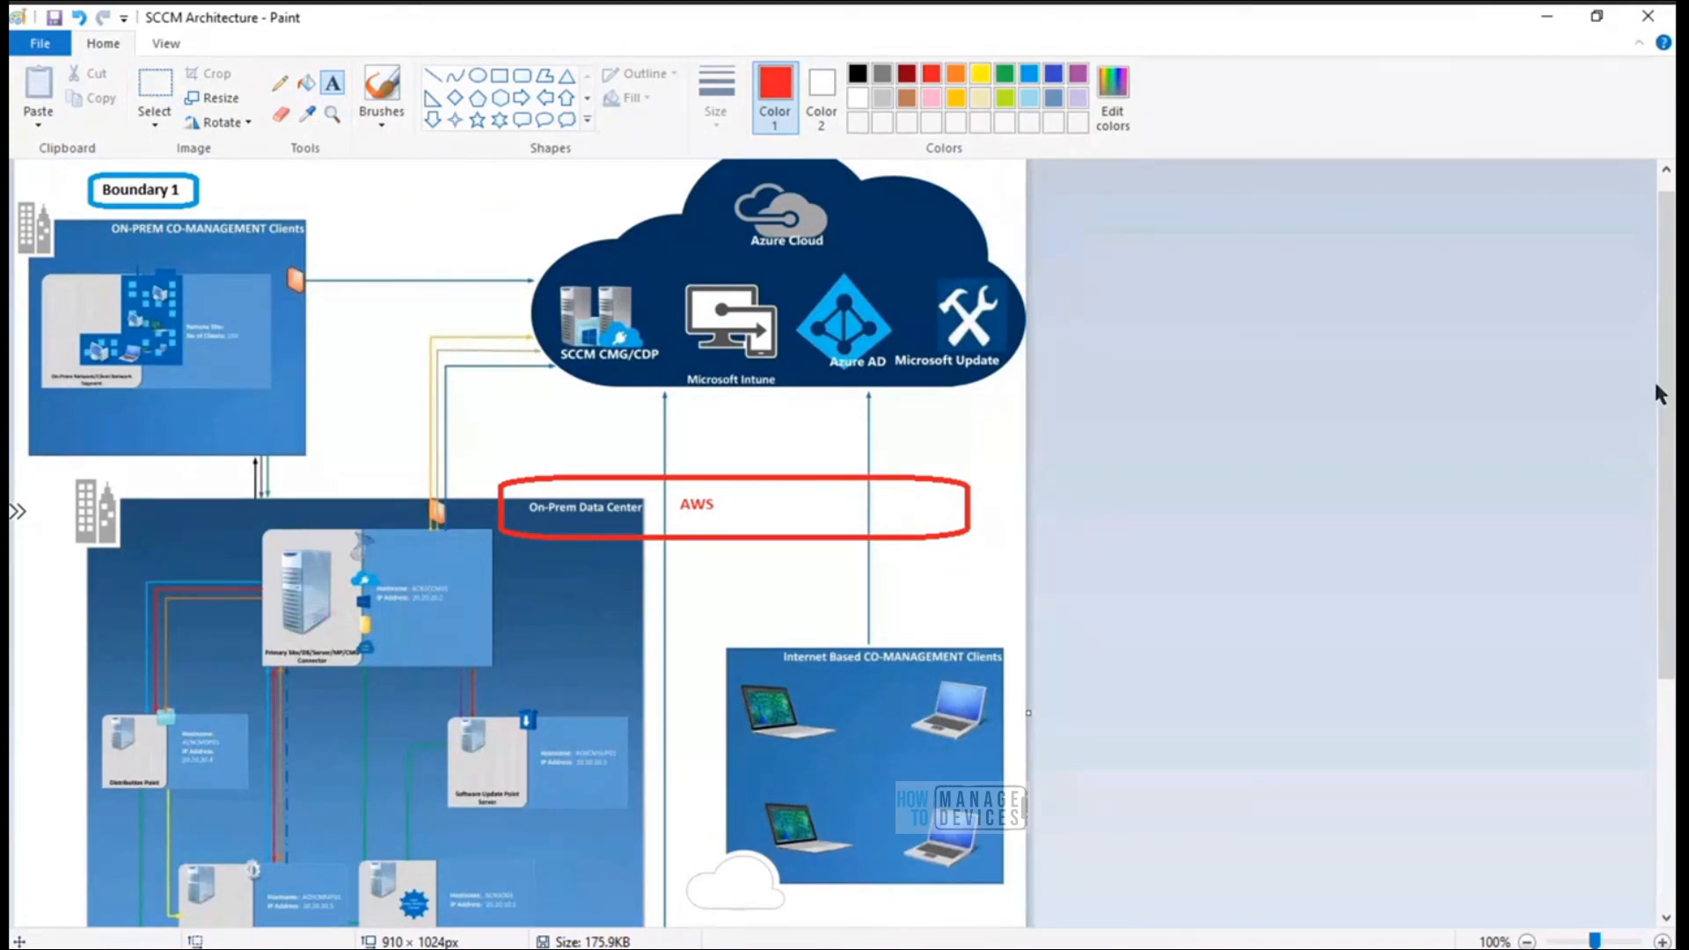
drag(1669, 406, 1669, 521)
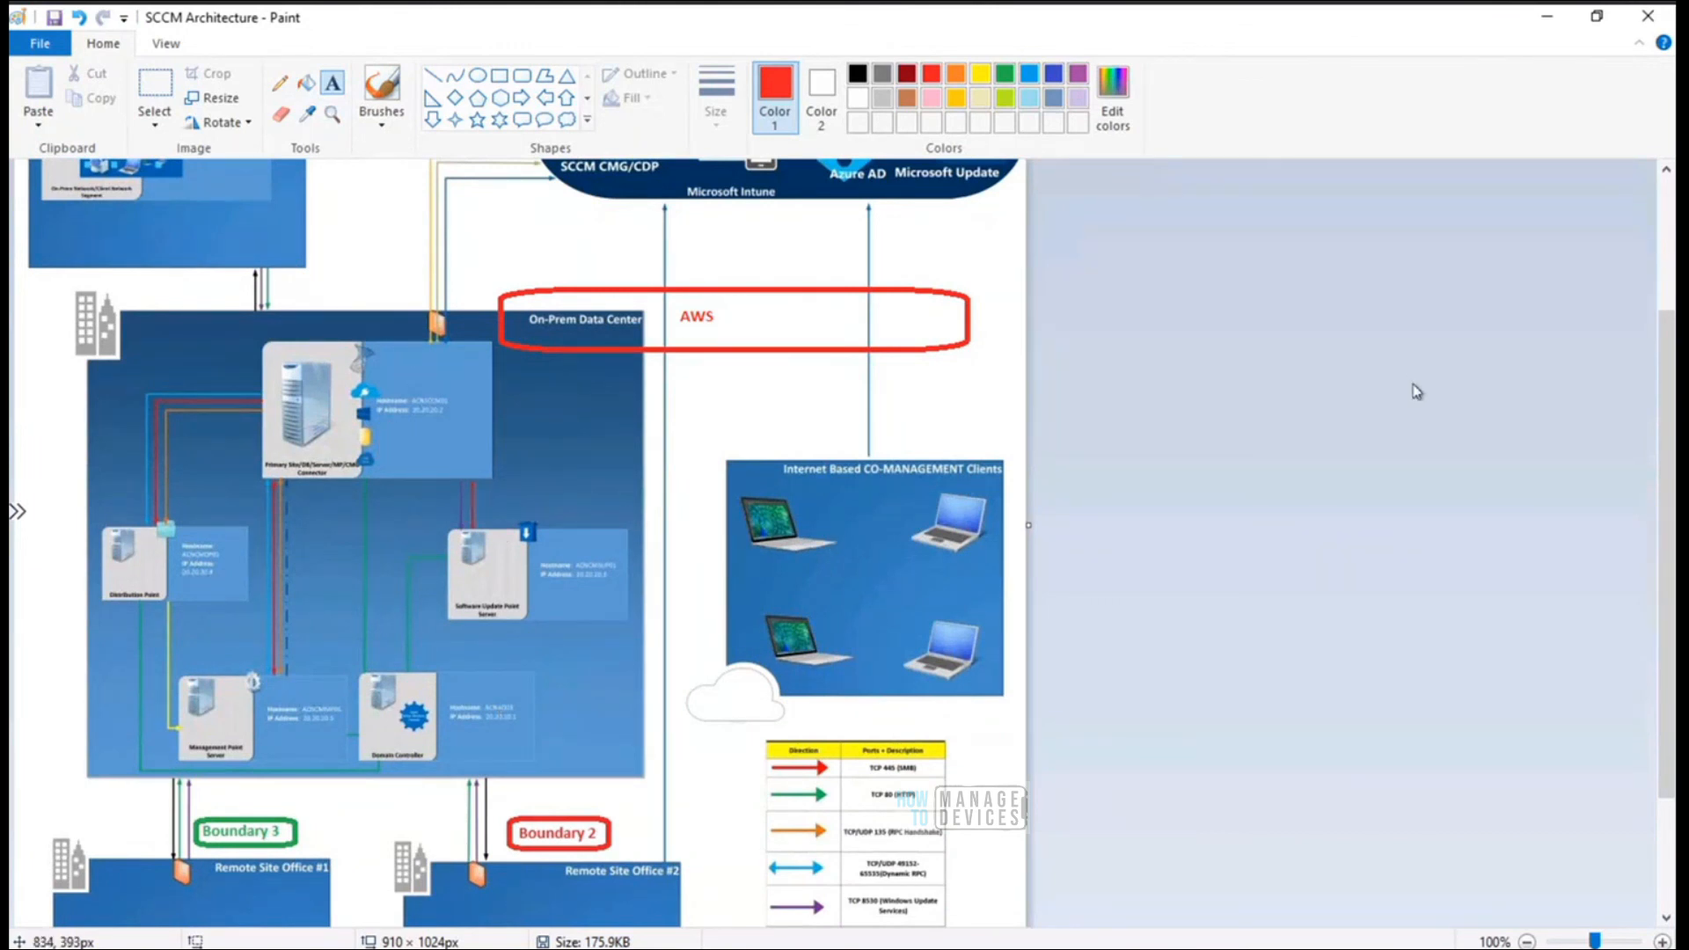
click(1666, 276)
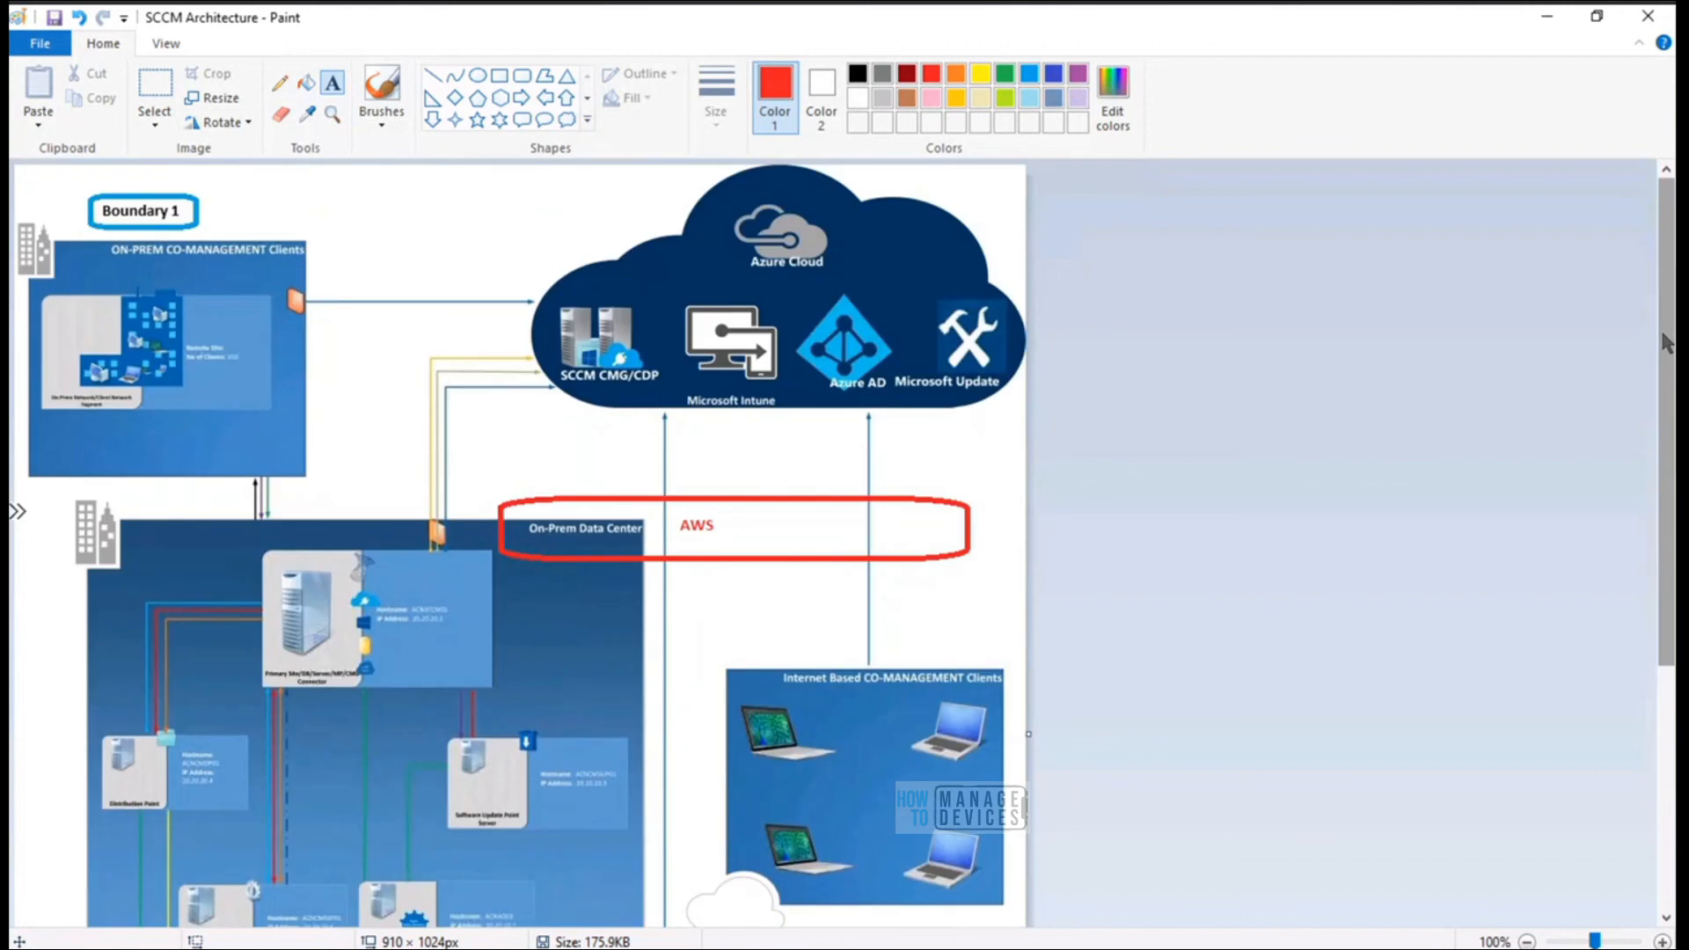
drag(1666, 379, 1665, 543)
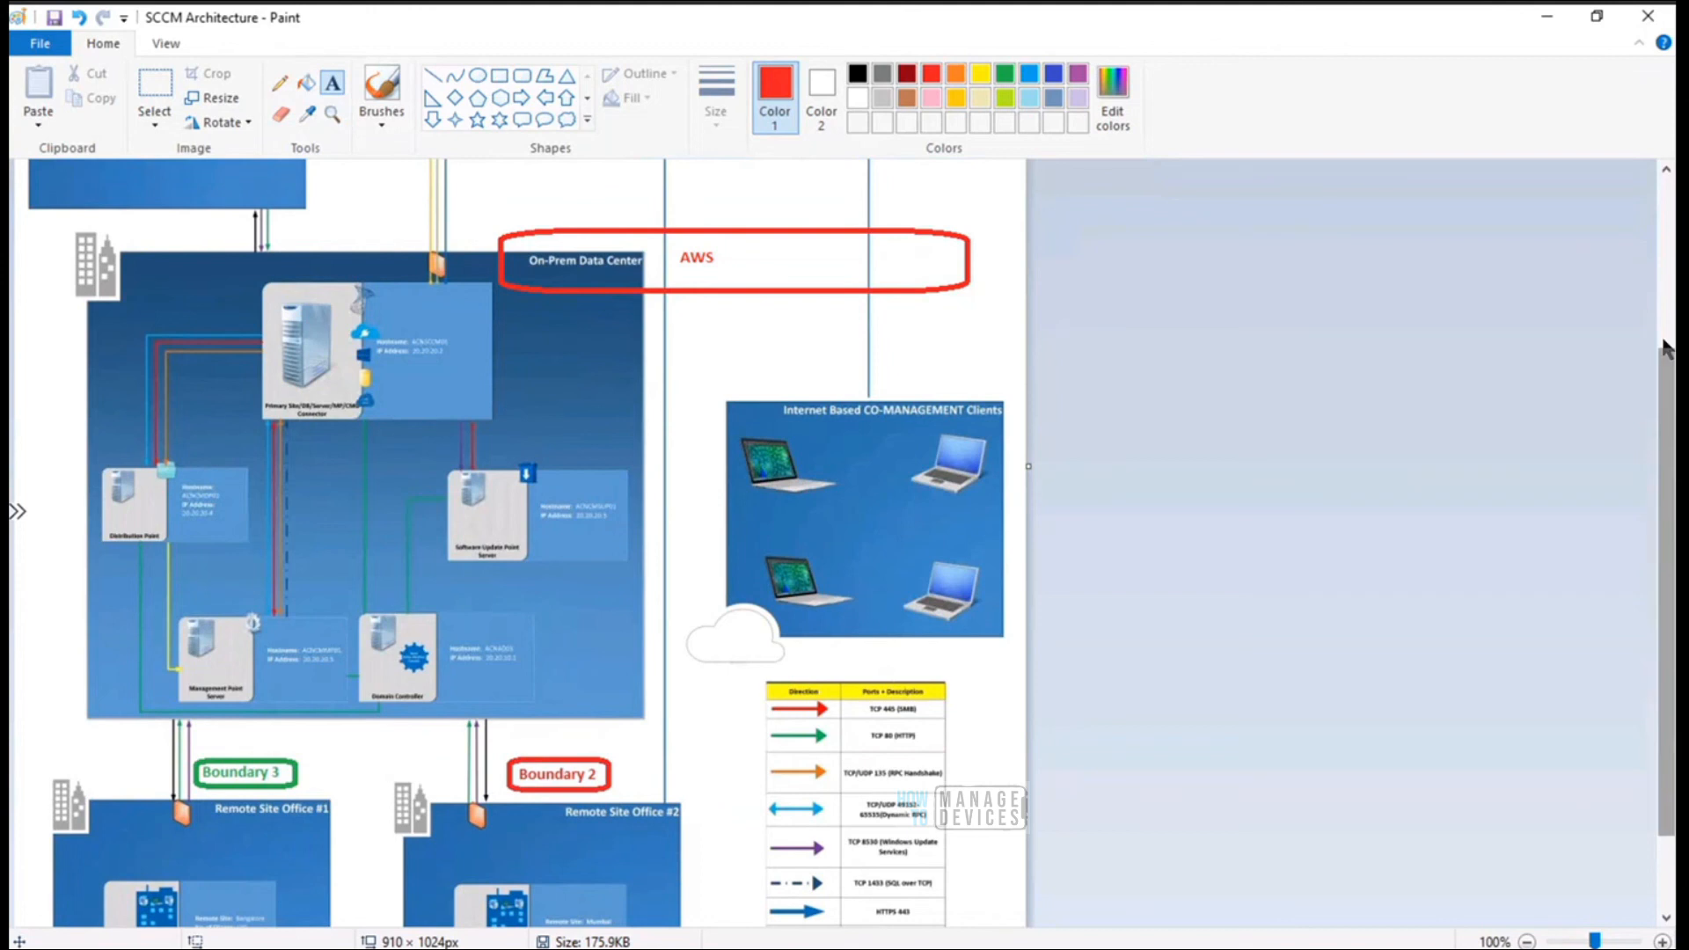
scroll(1660, 259, up, 2)
scroll(1660, 259, up, 4)
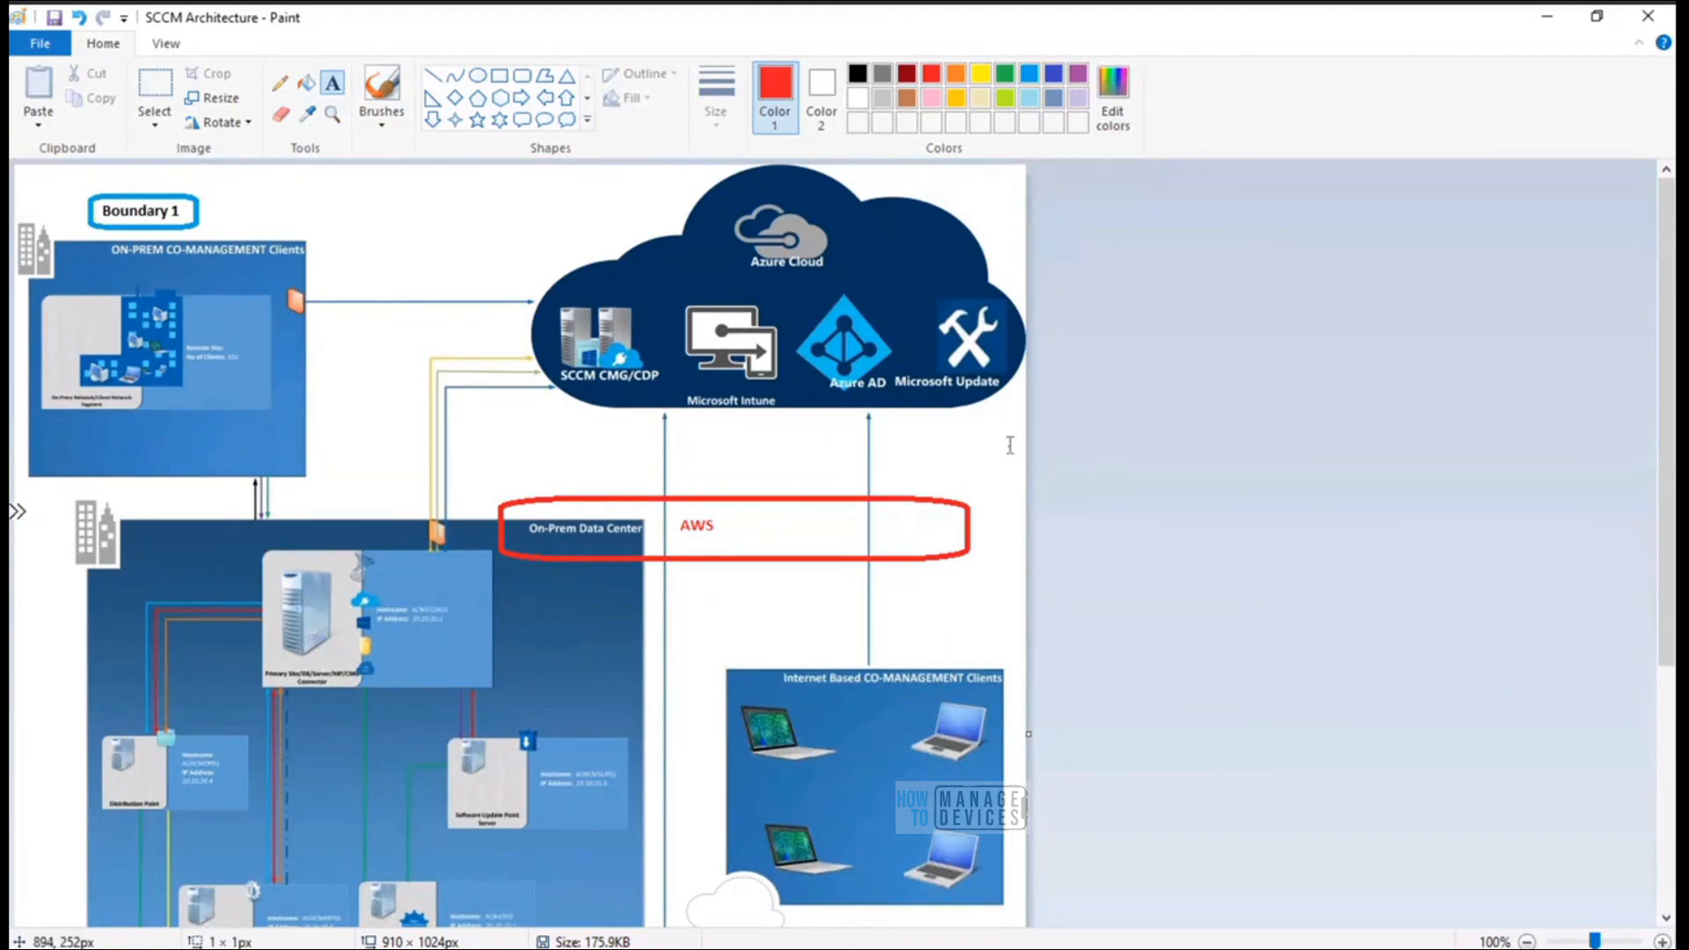
Discard the empty text box and undo the AWS text and the red rectangle around the On-Prem Data Center label
click(1010, 443)
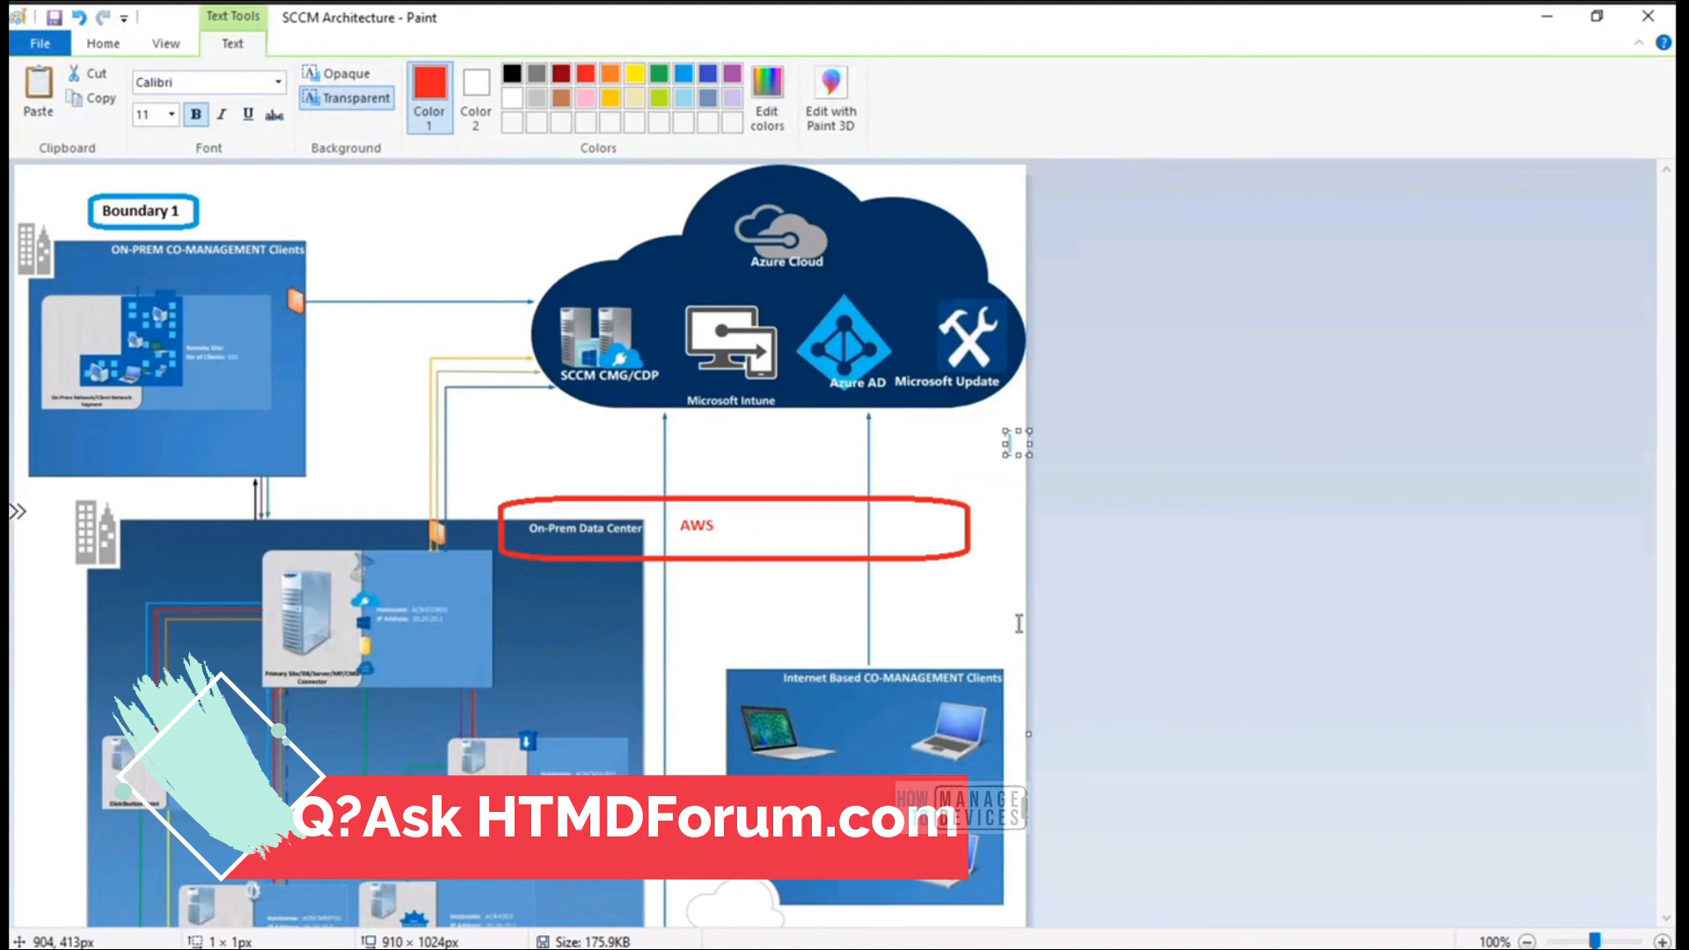
click(1068, 635)
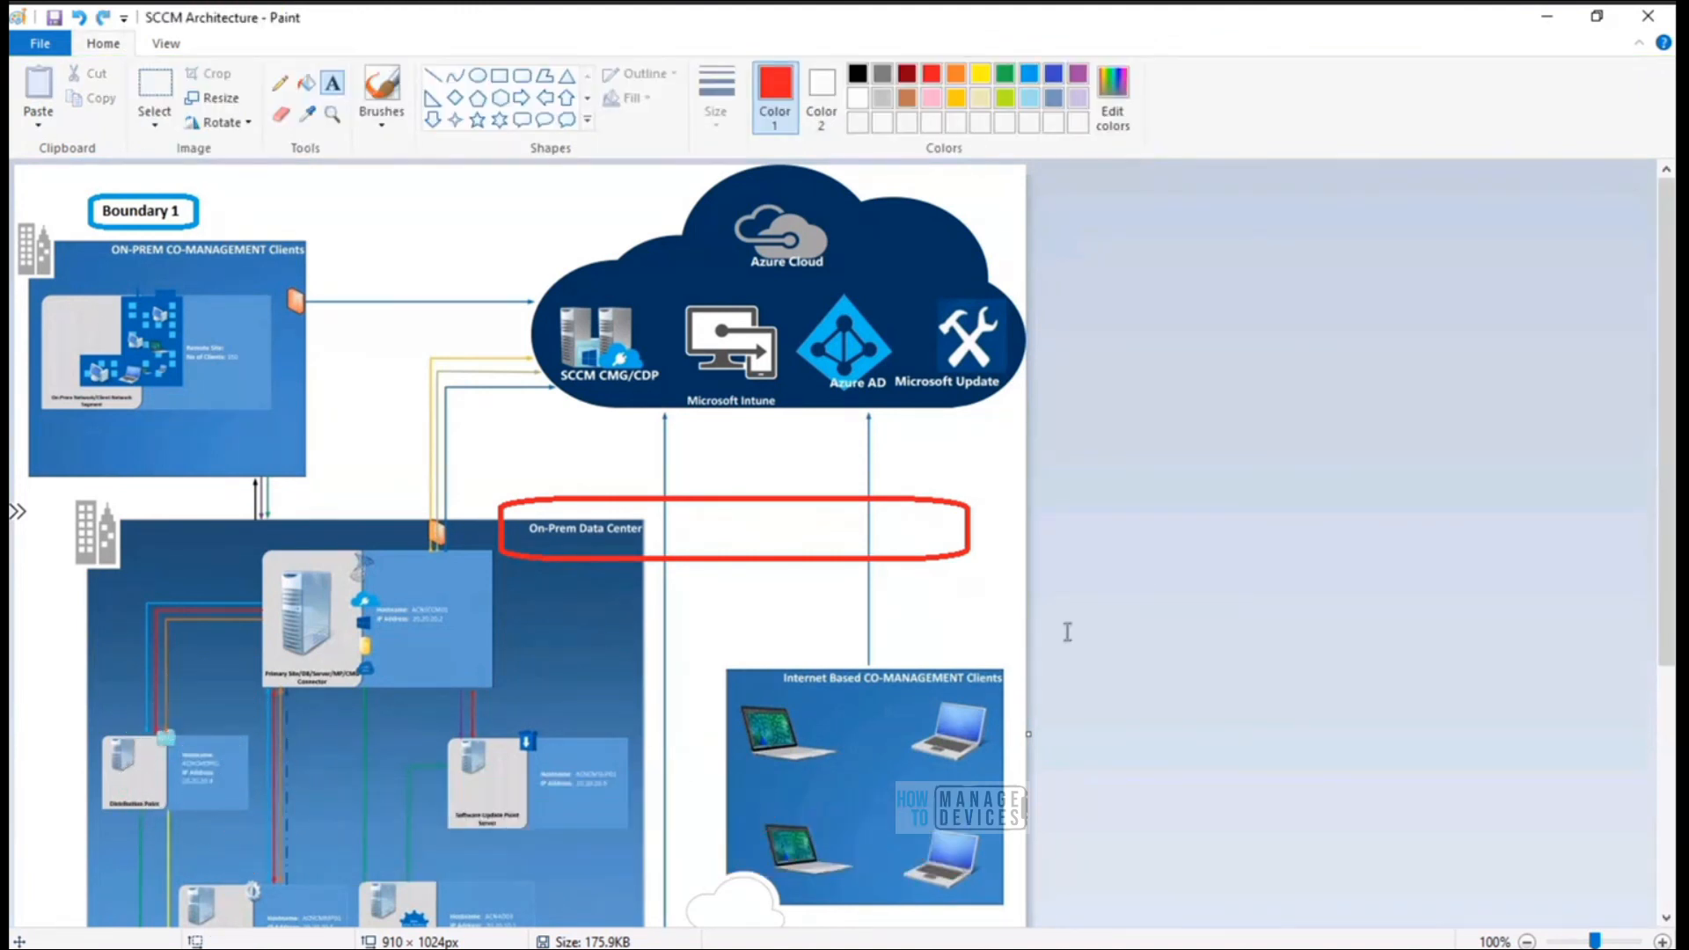
key(ctrl+z)
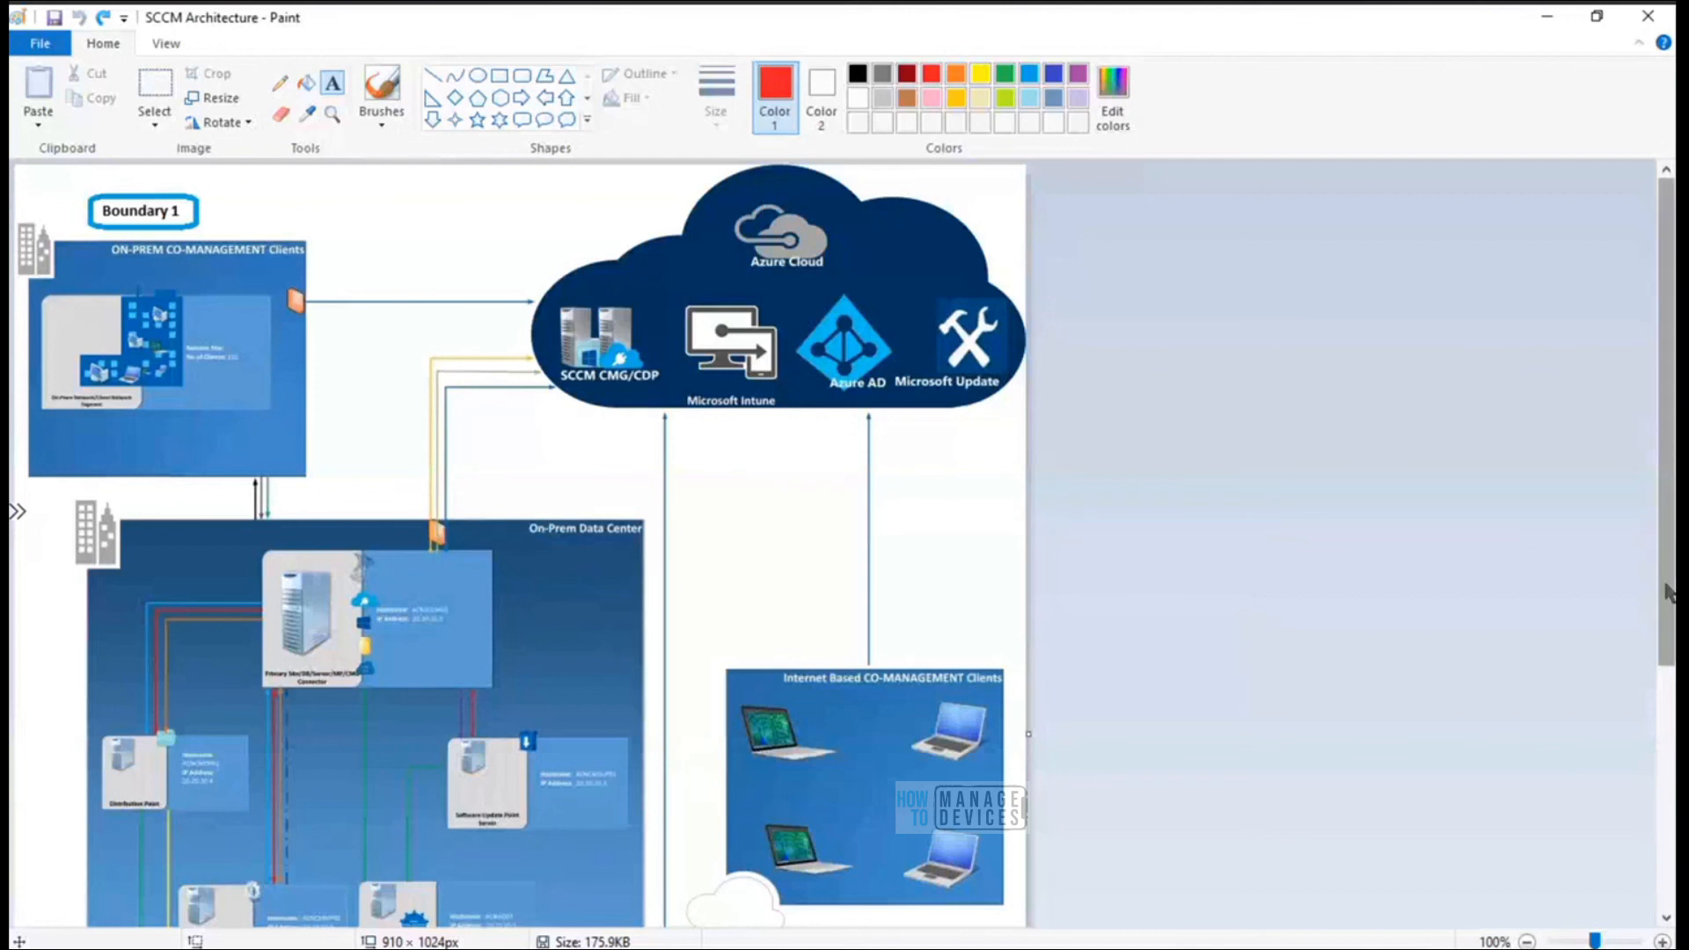
scroll(1669, 591, down, 5)
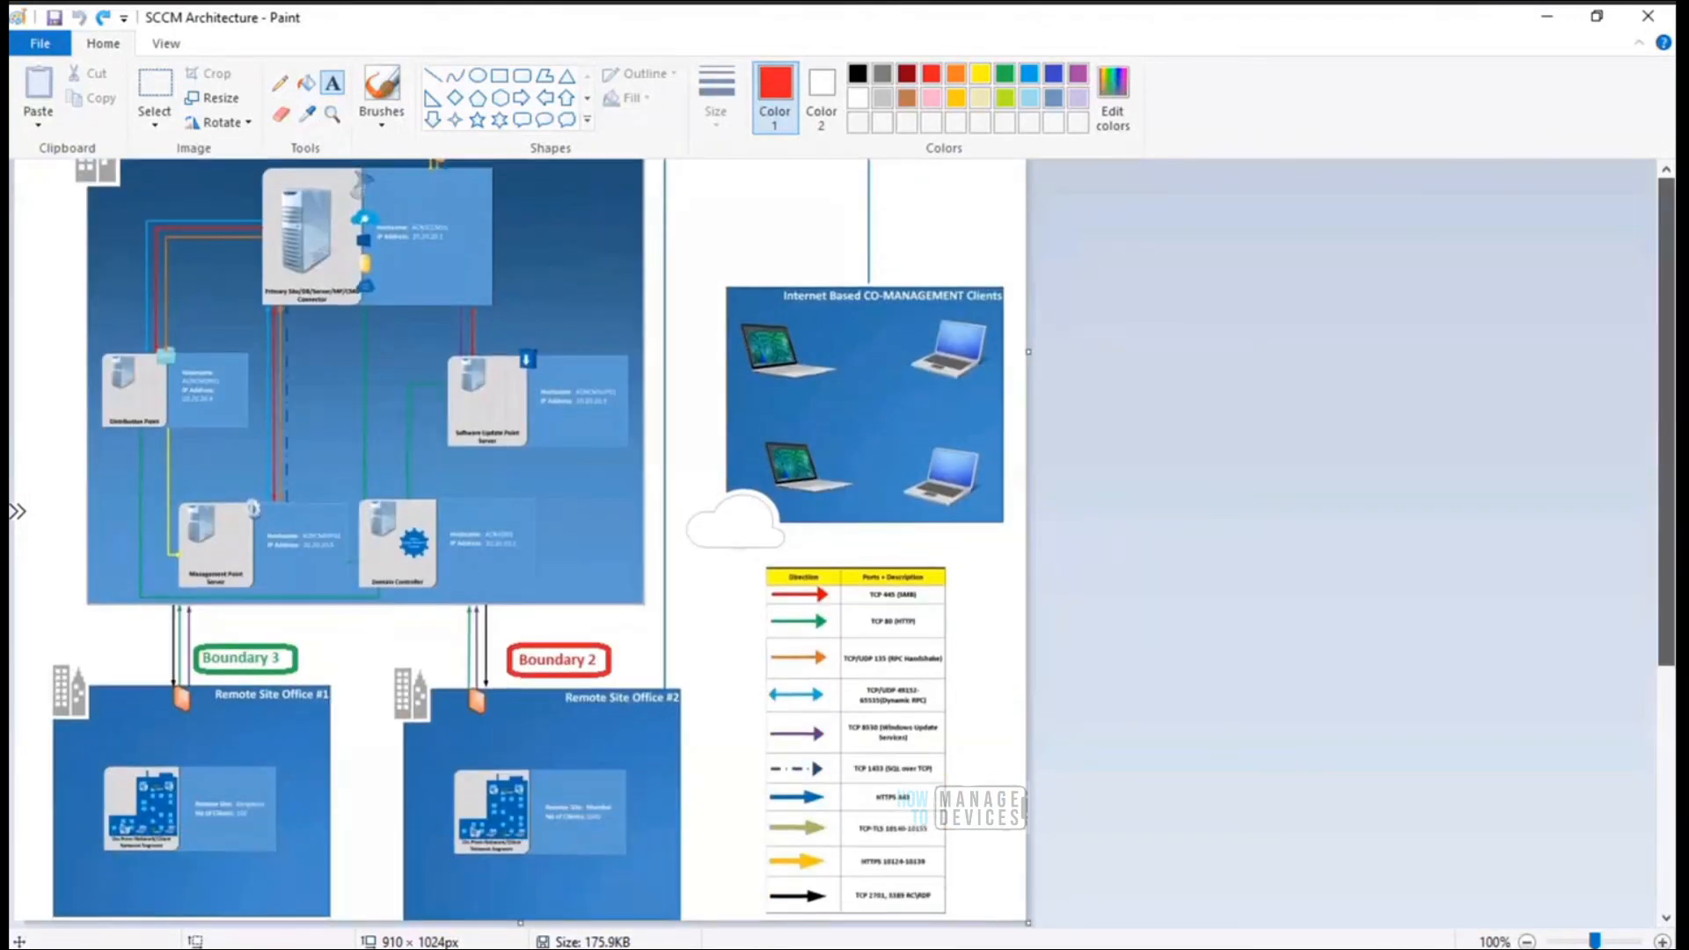
scroll(1669, 591, up, 5)
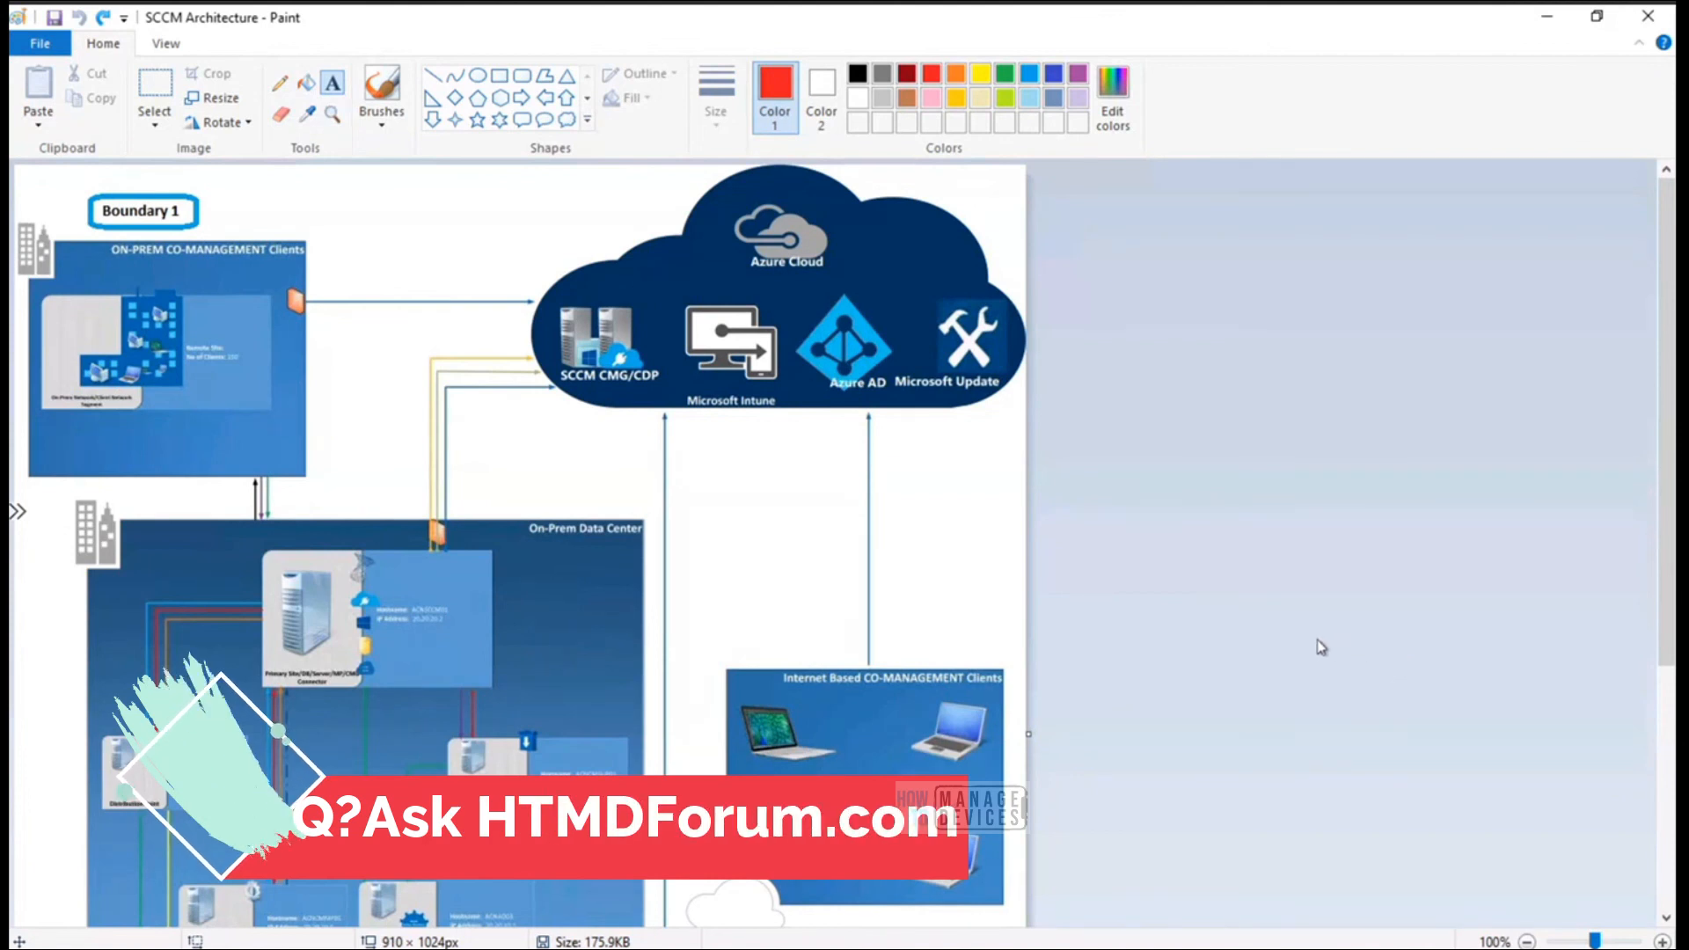
mouse_move(525, 948)
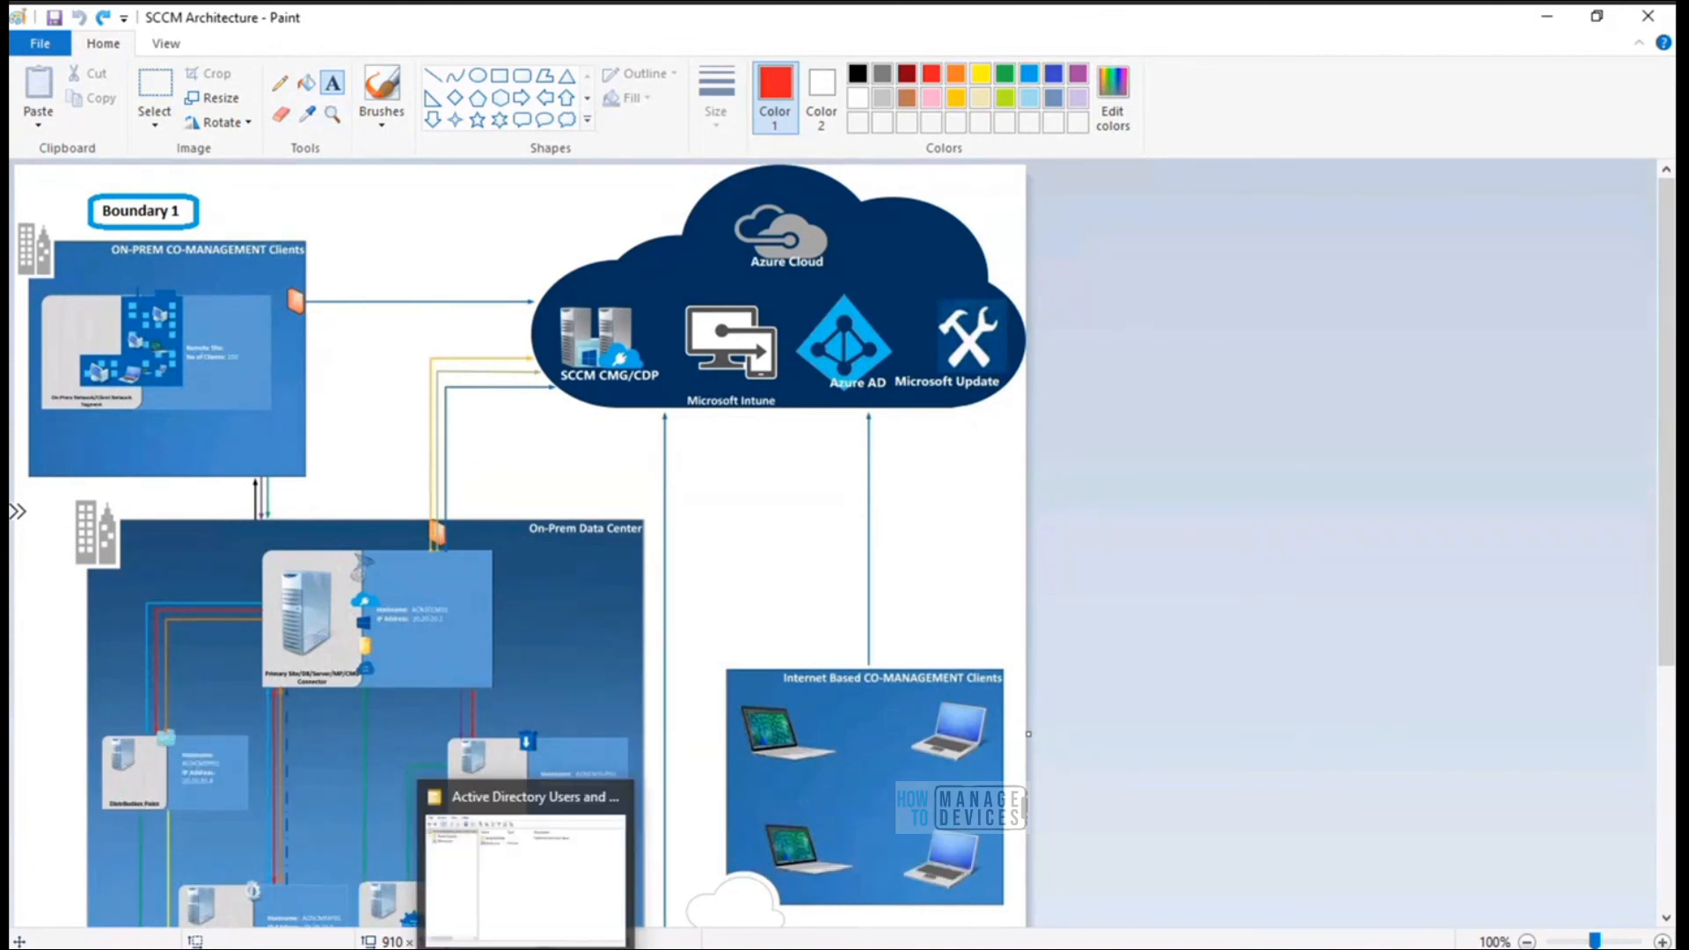